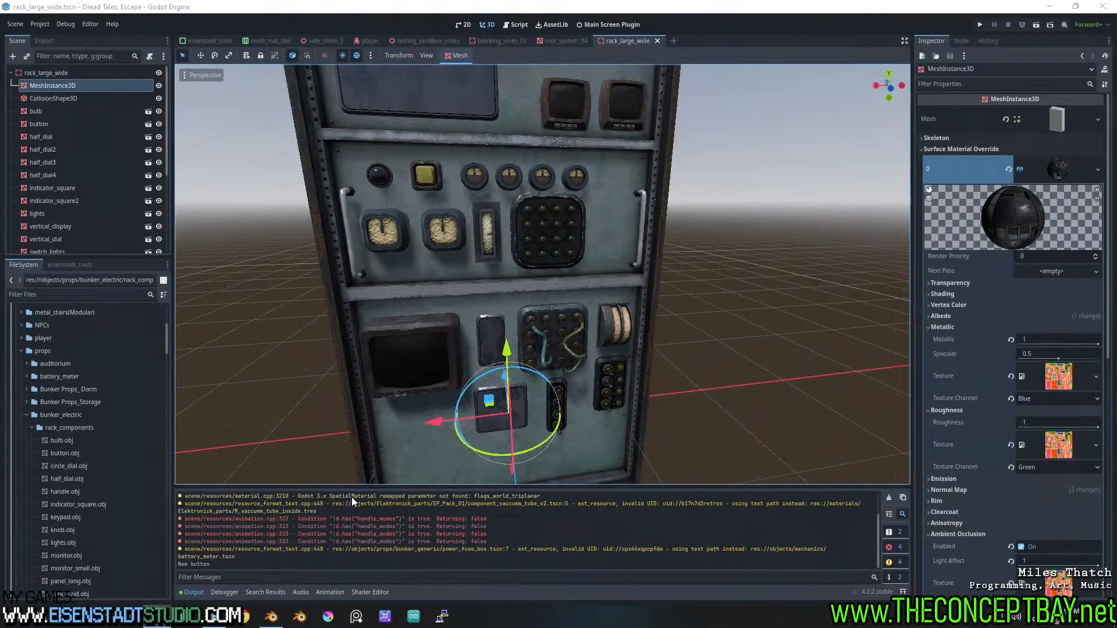
Filter the project files by "rack" and look through the matching rack models and scenes
middle_click_drag(553, 262, 582, 263)
scroll(577, 227, "down", 2)
scroll(582, 263, "up", 2)
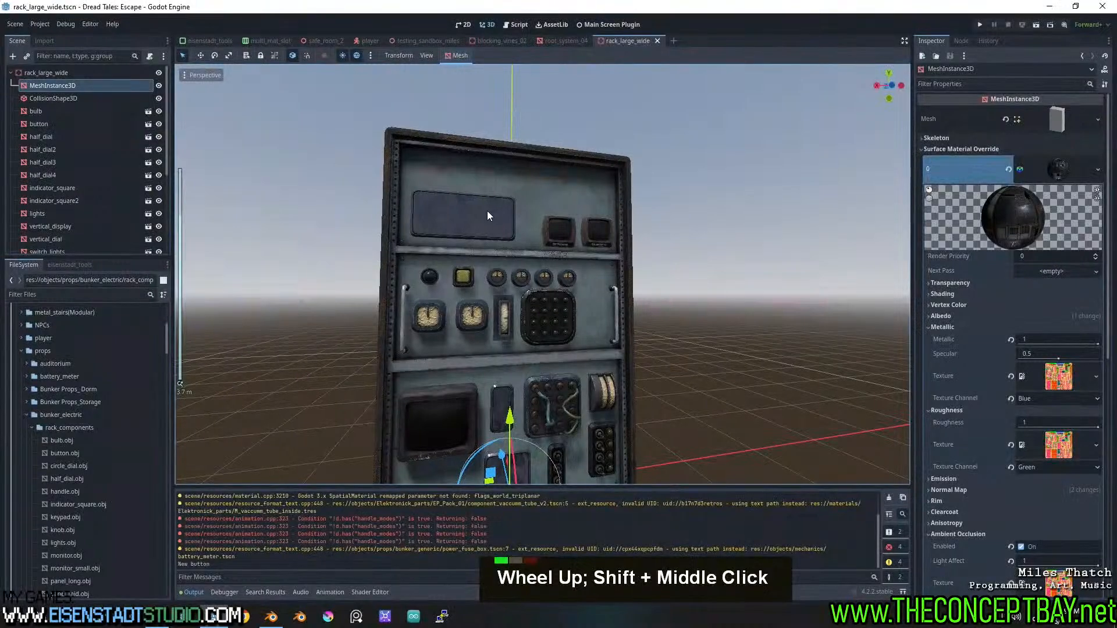
left_click(487, 210)
left_click(59, 294)
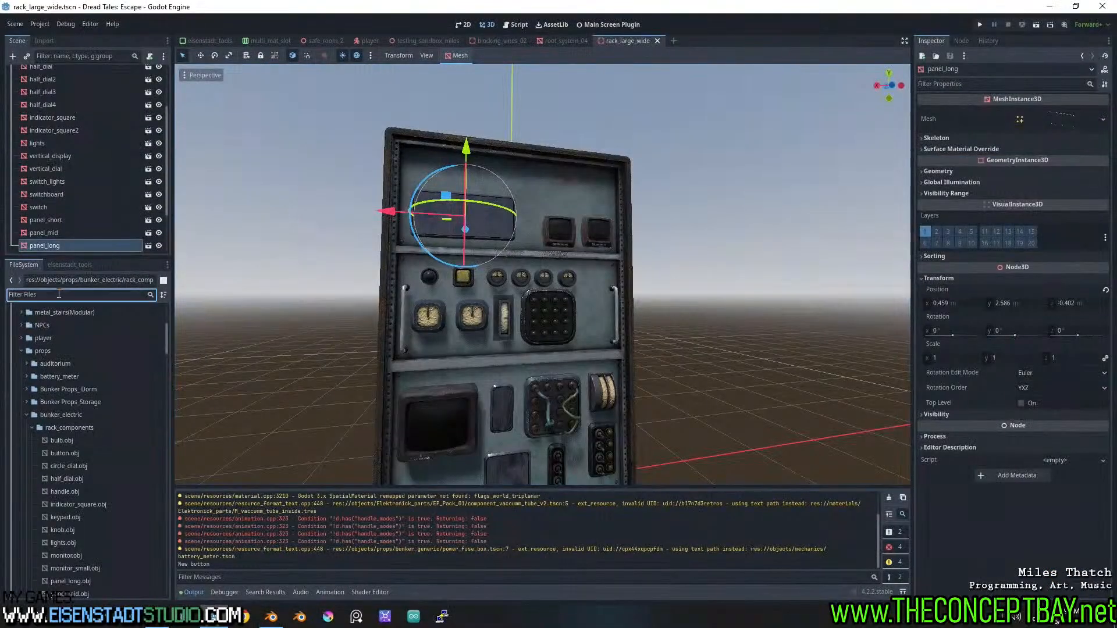
key("ctrl+a")
type("rack")
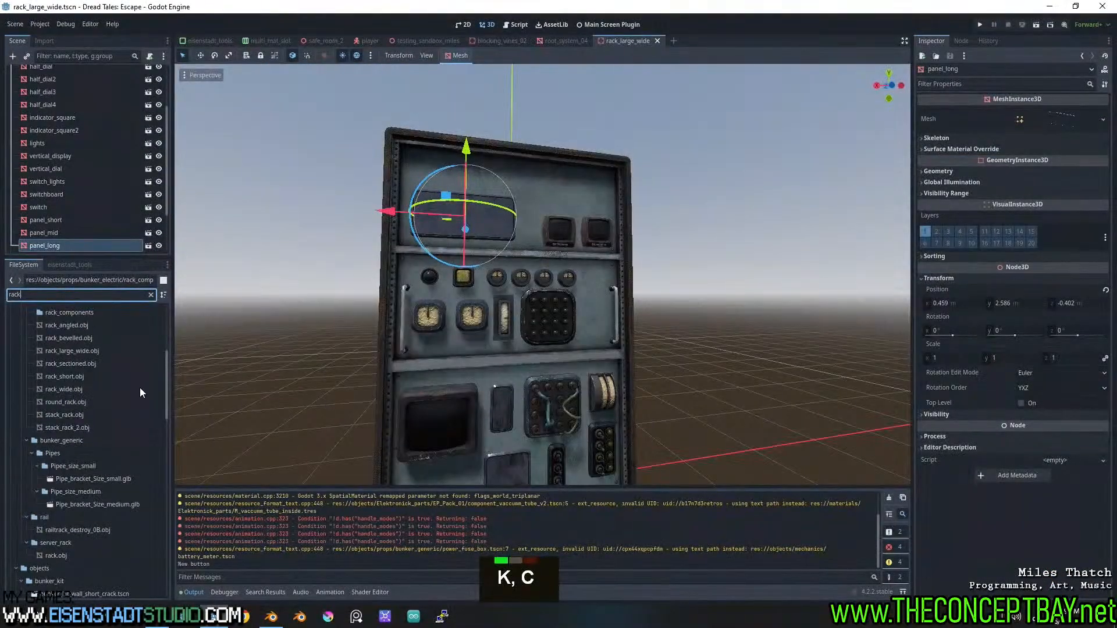
scroll(140, 387, "up", 1)
scroll(139, 388, "up", 1)
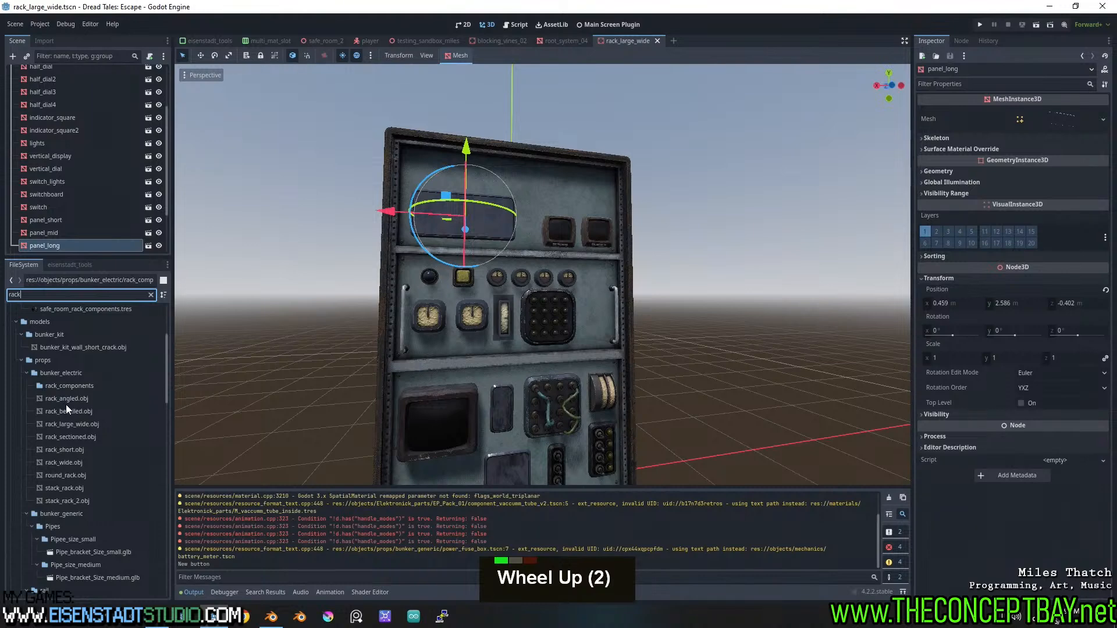
scroll(65, 404, "down", 6)
scroll(65, 404, "down", 8)
scroll(69, 390, "up", 1)
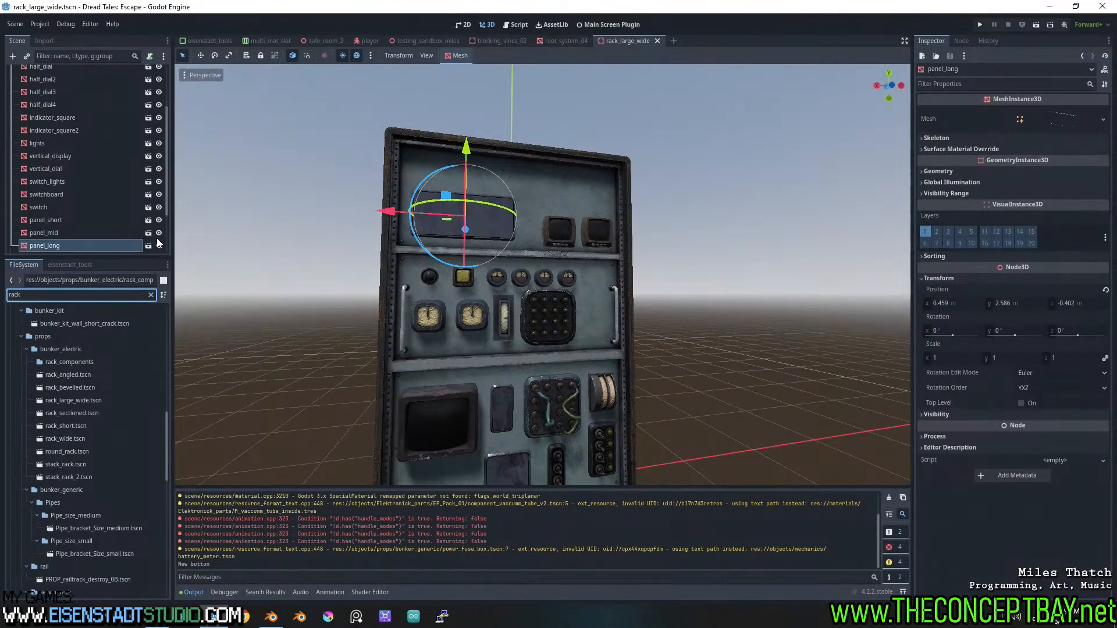
Delete all the component nodes from bulb through handle2, keeping only the rack's mesh and collision shape
scroll(54, 211, "down", 7)
left_click(47, 243)
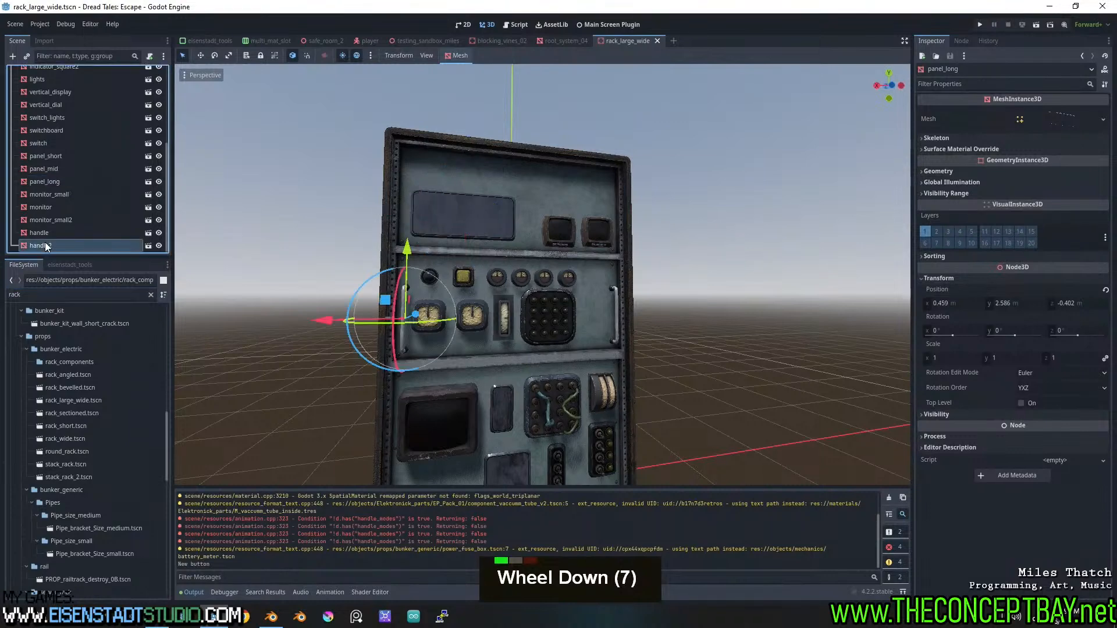
scroll(80, 172, "up", 13)
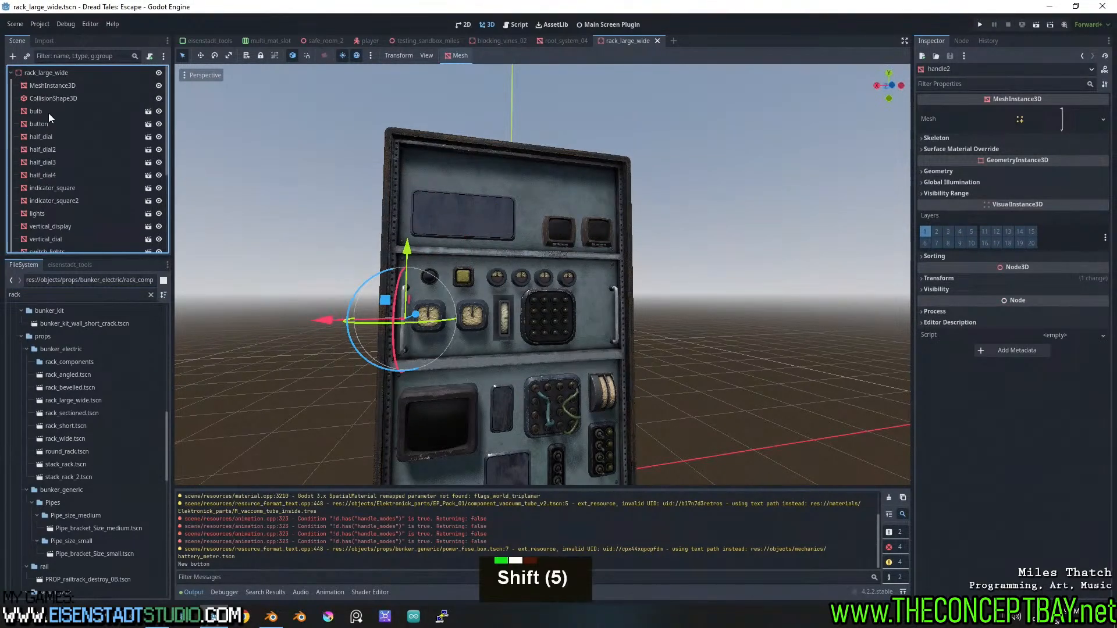
left_click(47, 113, "shift")
key("Delete")
key("Return")
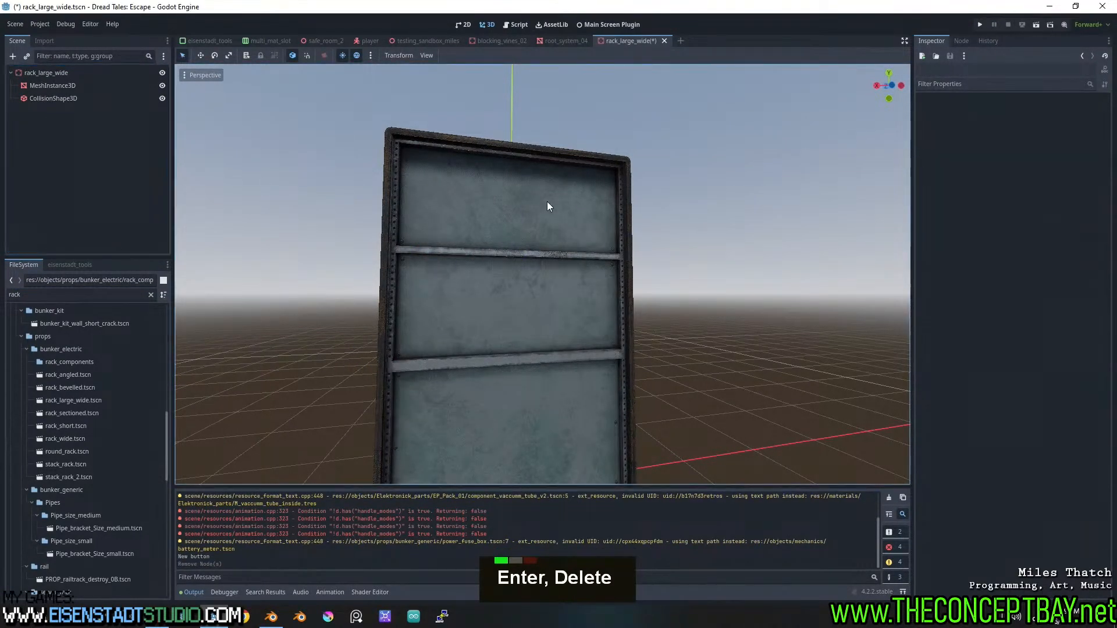
Add a Node3D as a child of the rack_large_wide root node
middle_click_drag(547, 202, 516, 225)
scroll(517, 224, "up", 3, "shift")
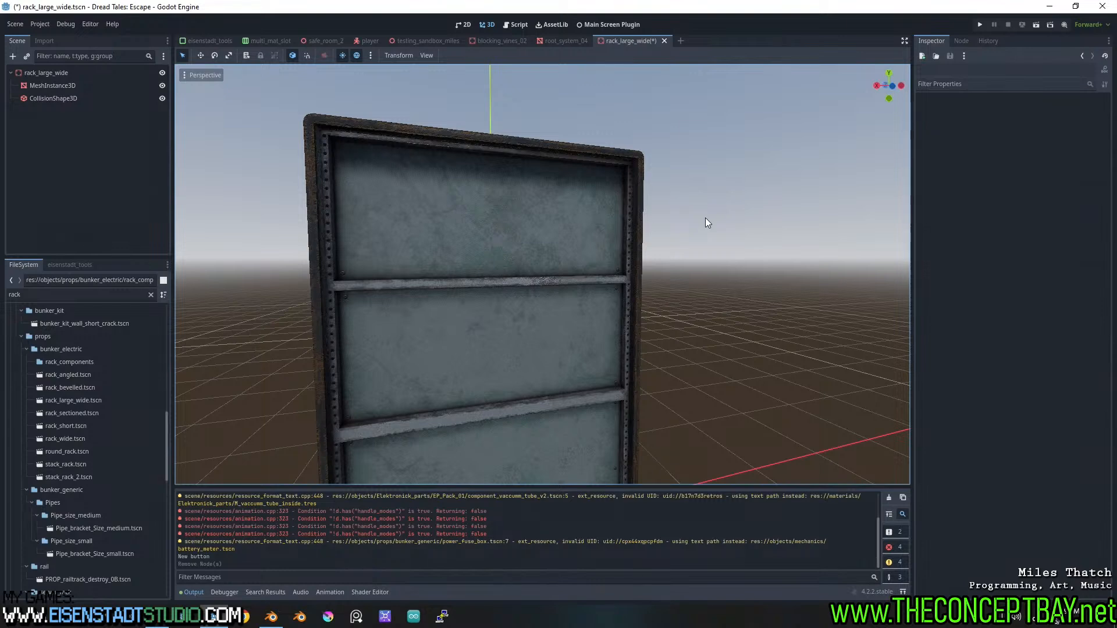
scroll(529, 205, "down", 2)
middle_click_drag(578, 321, 472, 241, "shift")
scroll(578, 274, "up", 1)
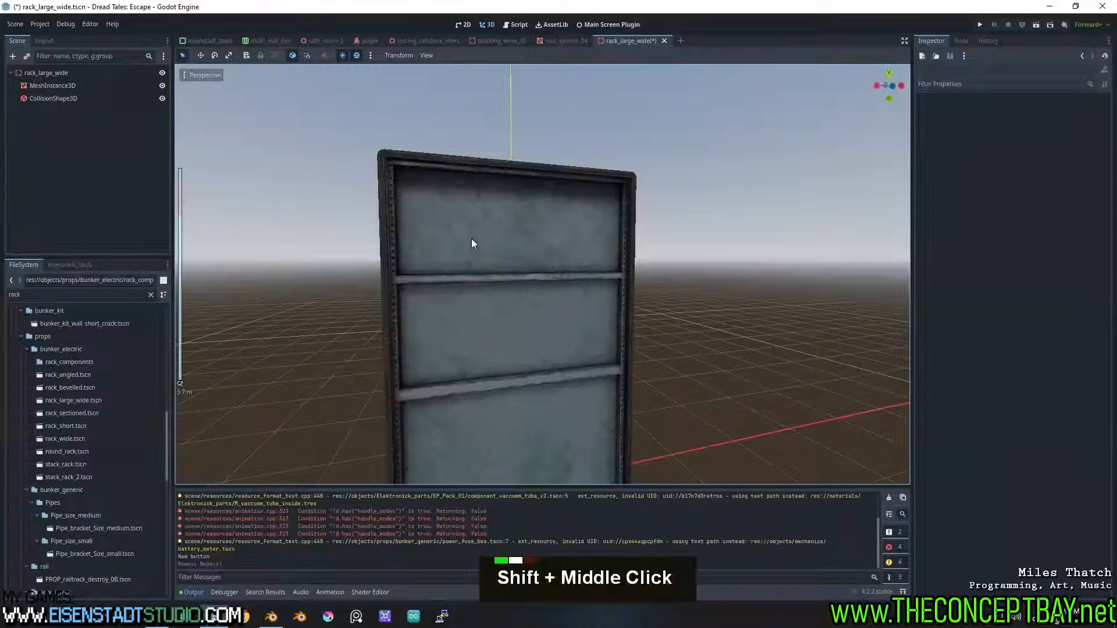
left_click(68, 73)
key("ctrl+a")
type("spatial")
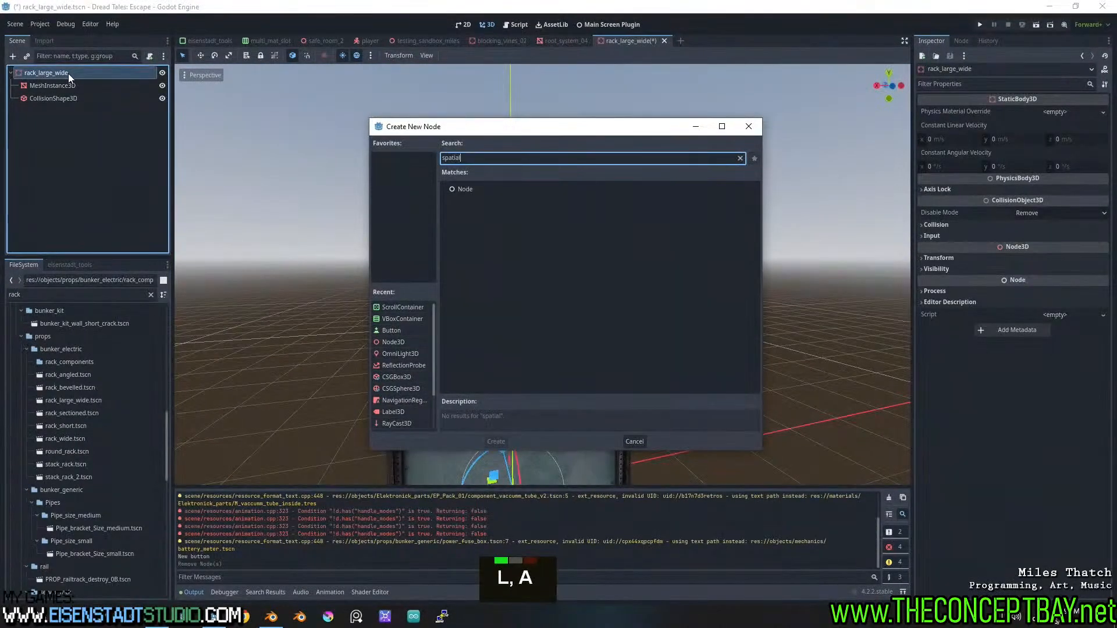
key("ctrl+a")
key("BackSpace")
key("BackSpace")
type("node3")
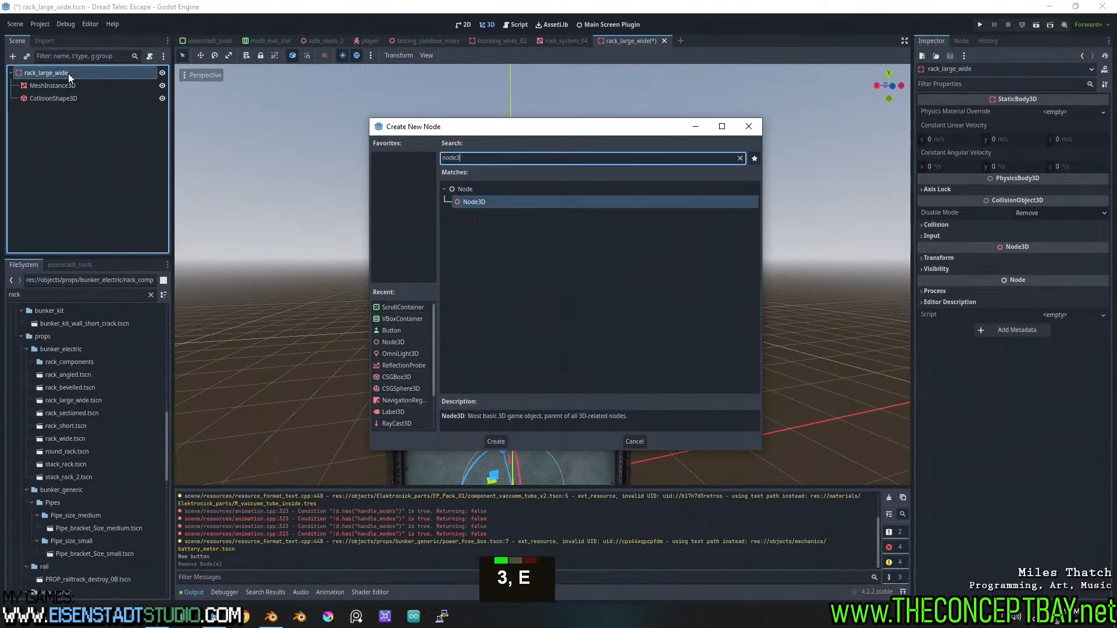
key("Return")
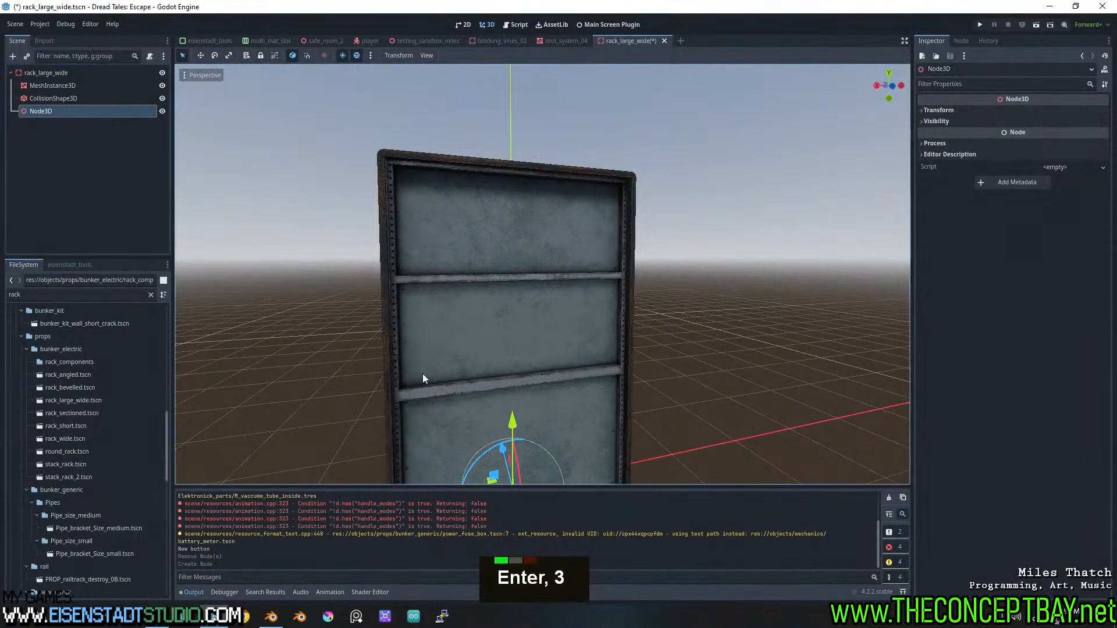
Move the new Node3D forward and up to the middle of the rack's top section
middle_click_drag(434, 403, 487, 414)
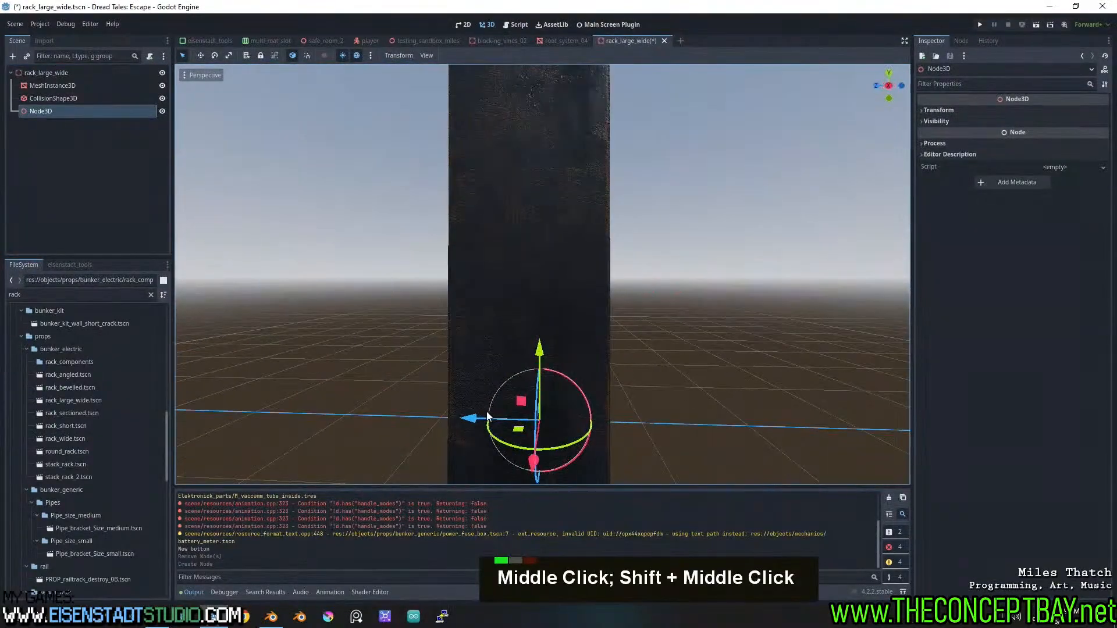
left_click_drag(474, 417, 517, 419)
middle_click_drag(658, 417, 539, 408)
left_click_drag(536, 378, 524, 70)
middle_click_drag(650, 194, 396, 268, "shift")
middle_click_drag(396, 268, 619, 324)
scroll(539, 226, "up", 5)
middle_click_drag(619, 324, 603, 282)
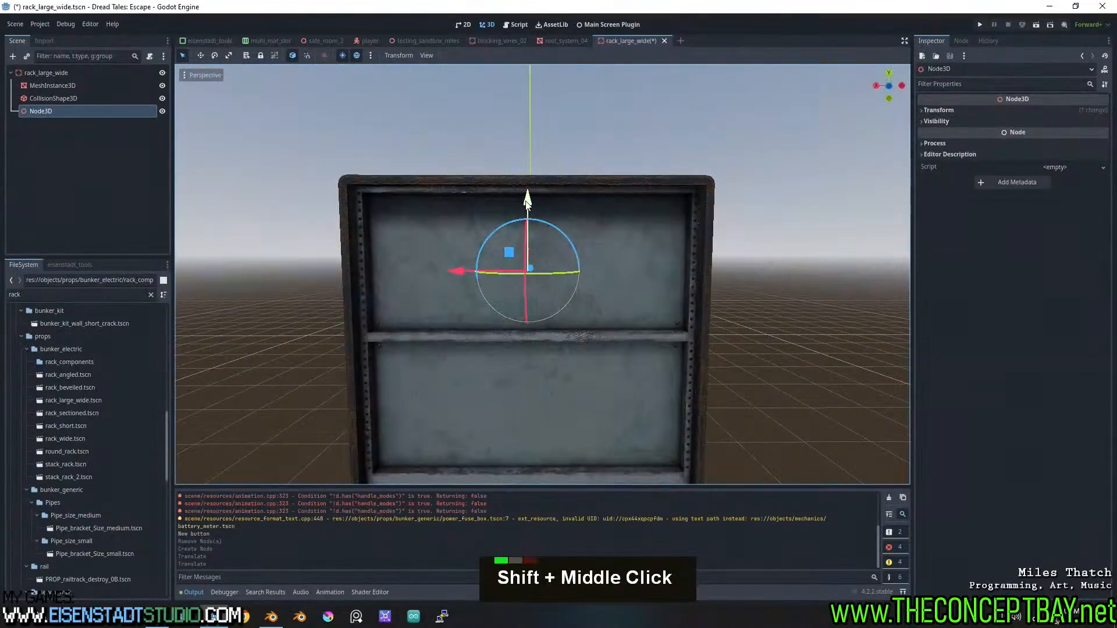
middle_click_drag(544, 214, 561, 190)
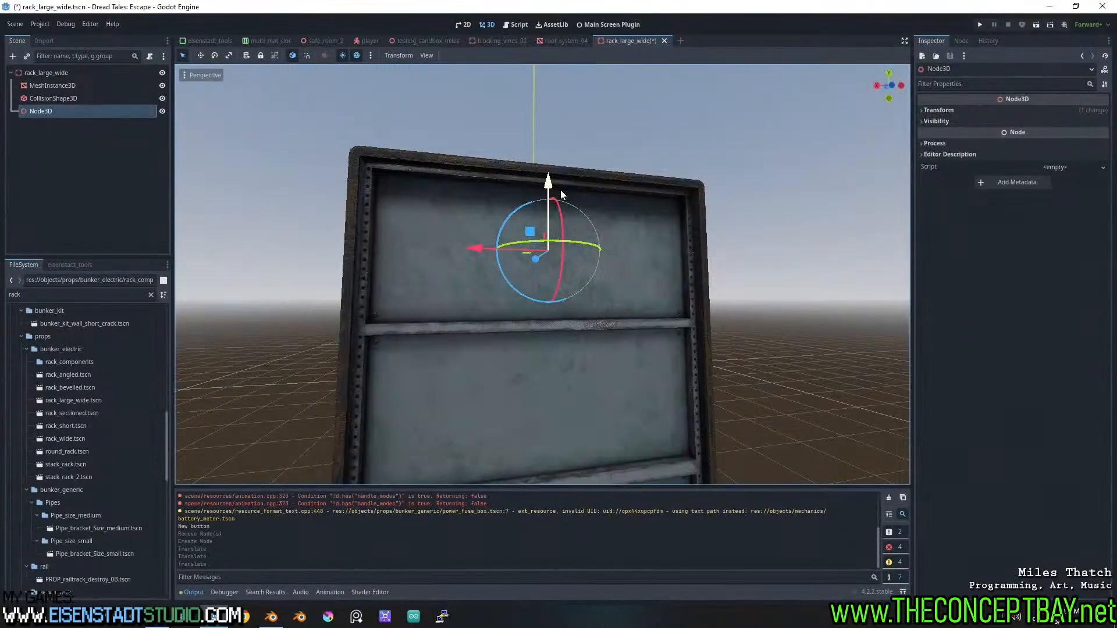
Rename the new Node3D as rack_1
double_click(62, 112)
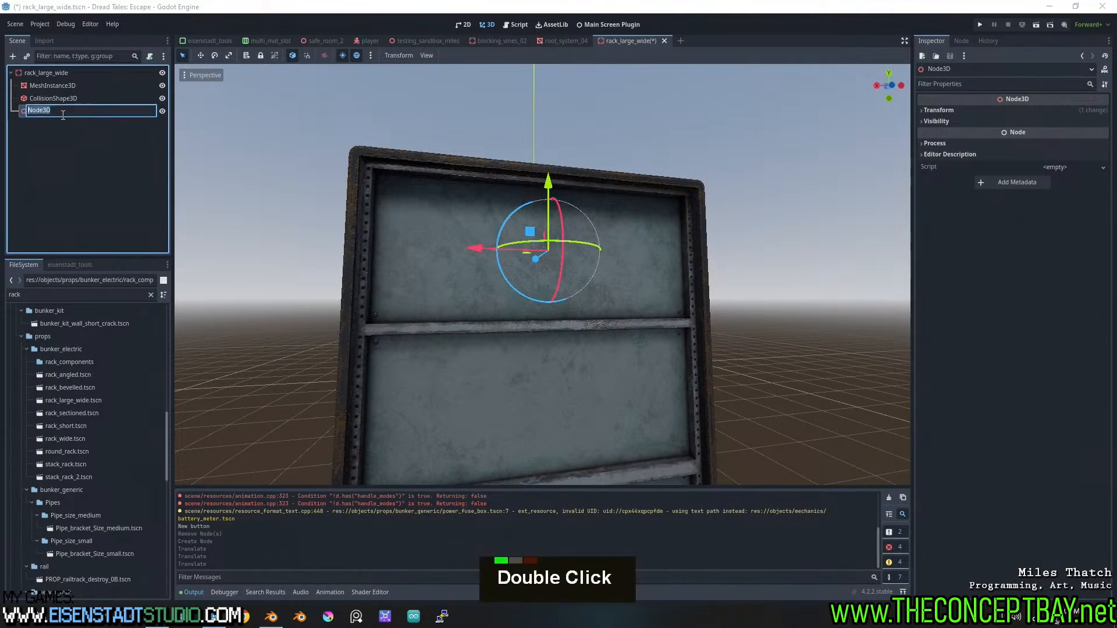
type("templates")
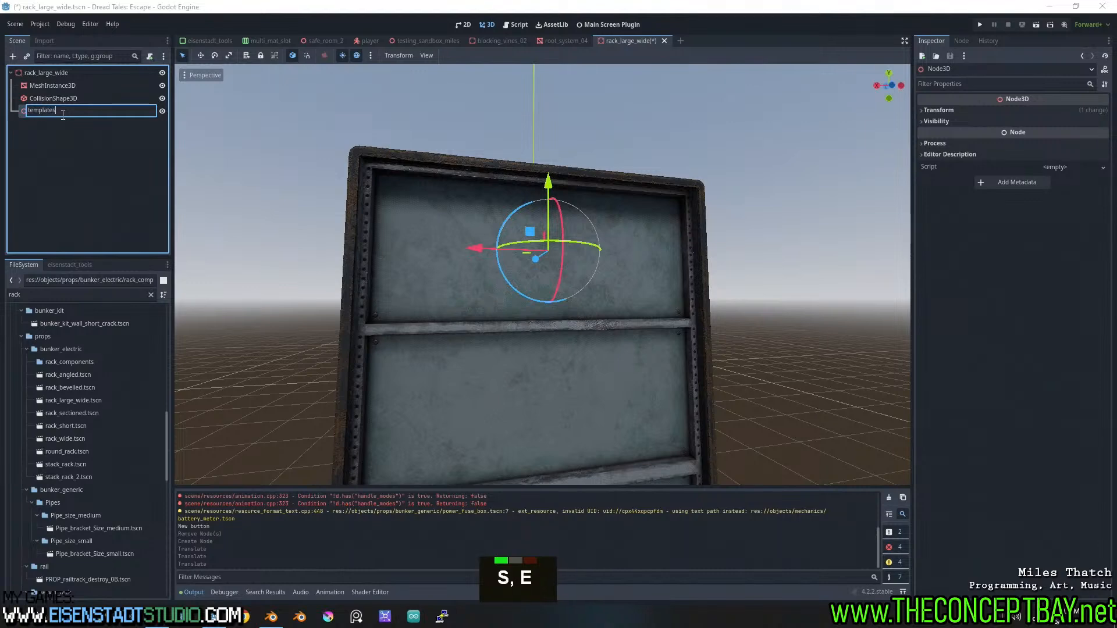
key("ctrl+a")
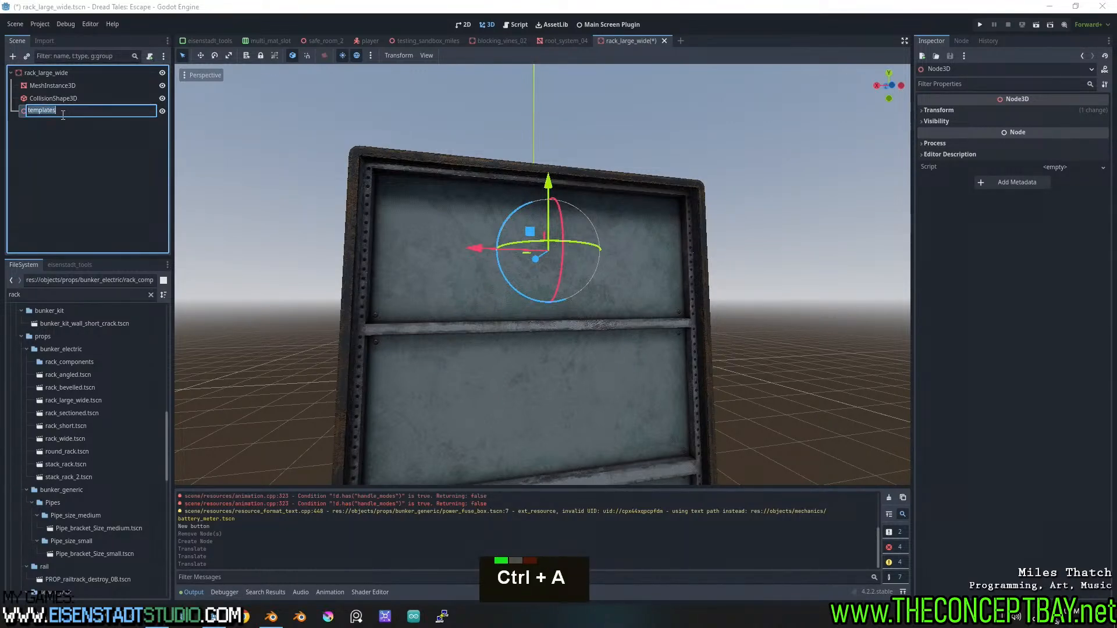
type("rack_")
key("BackSpace")
key("BackSpace")
key("BackSpace")
key("ctrl+a")
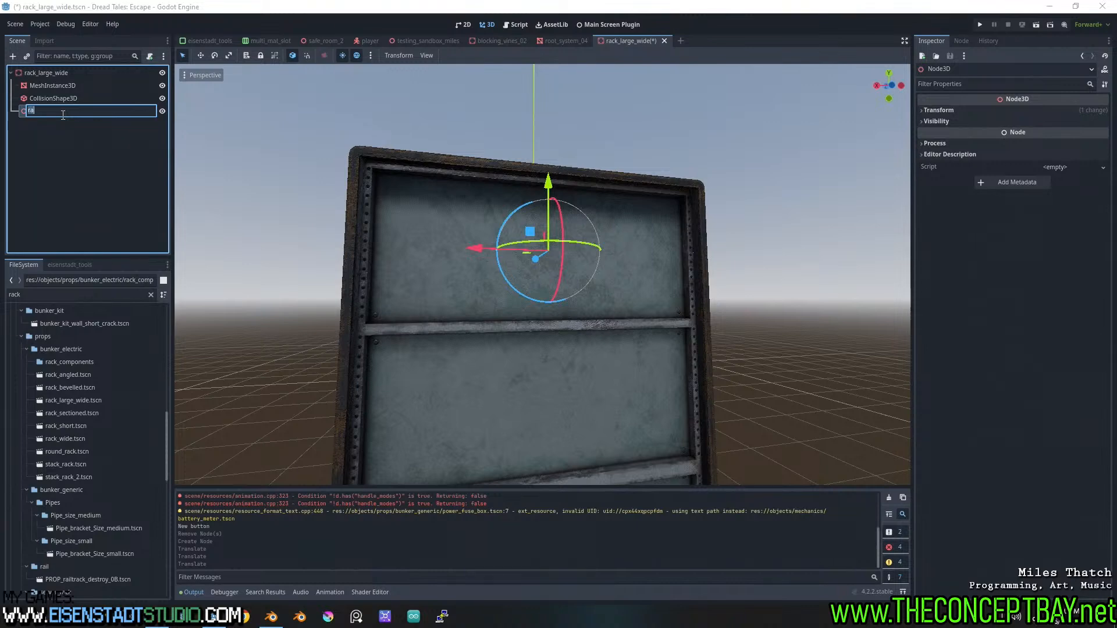
type("rack_")
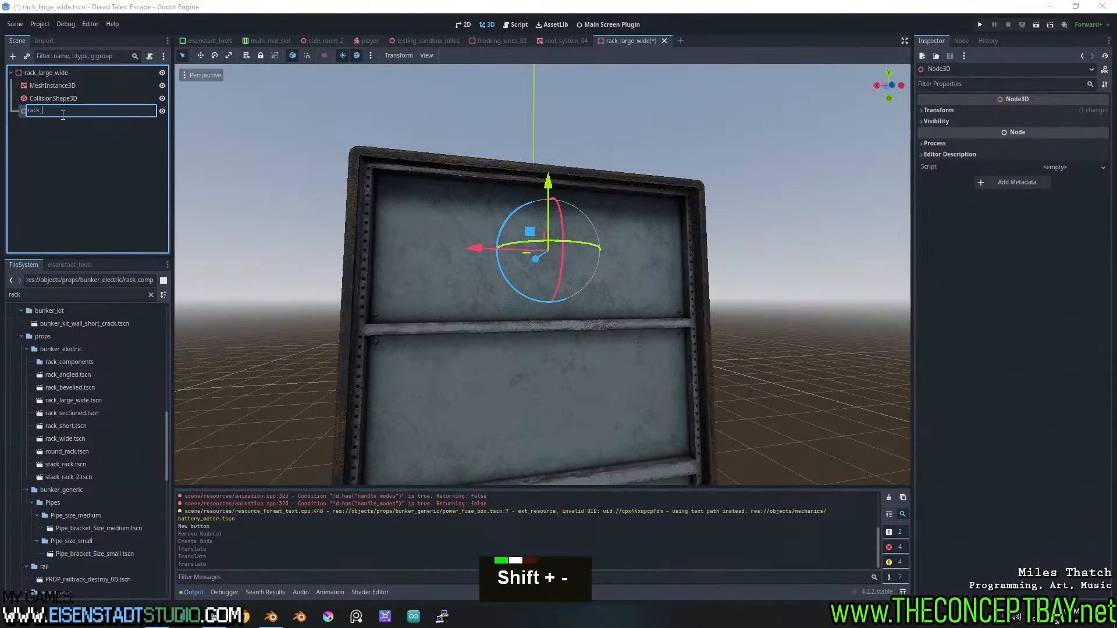
type("1")
key("Return")
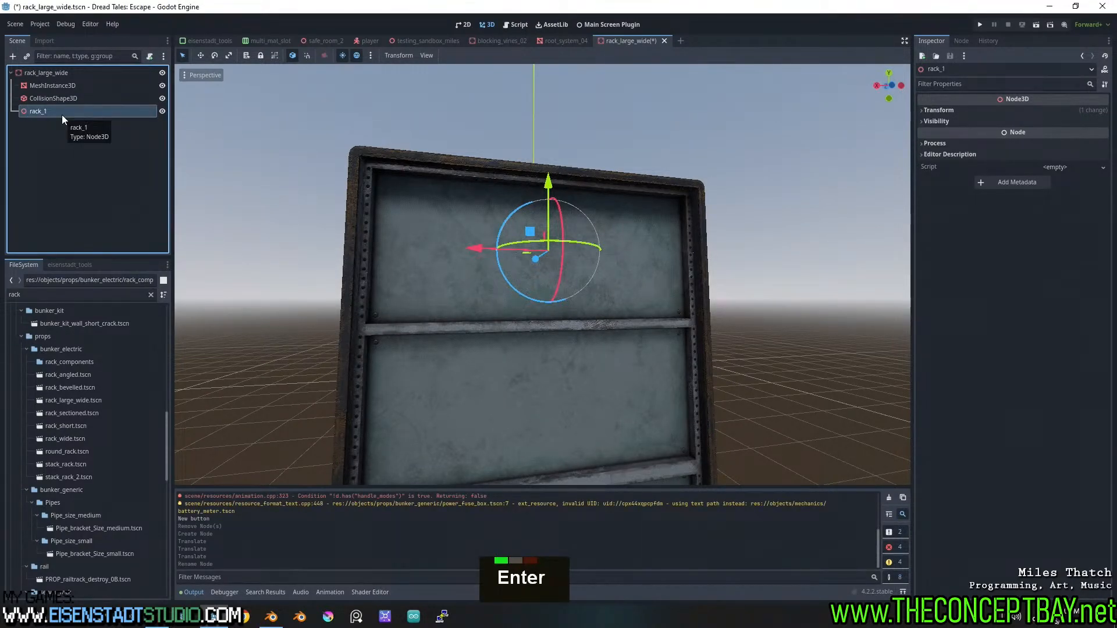
Add a second Node3D as a child of the rack_large_wide root node
left_click(65, 72)
key("ctrl+a")
type("nod")
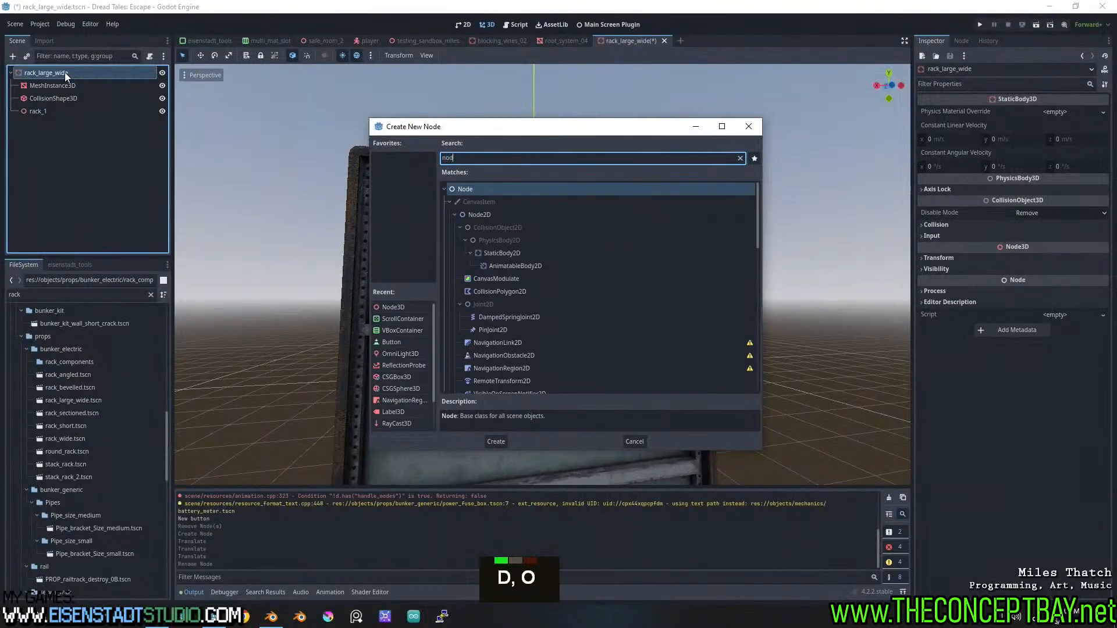
type("e")
key("Down")
key("Down")
key("Down")
key("Down")
key("Down")
key("Down")
key("Down")
key("Return")
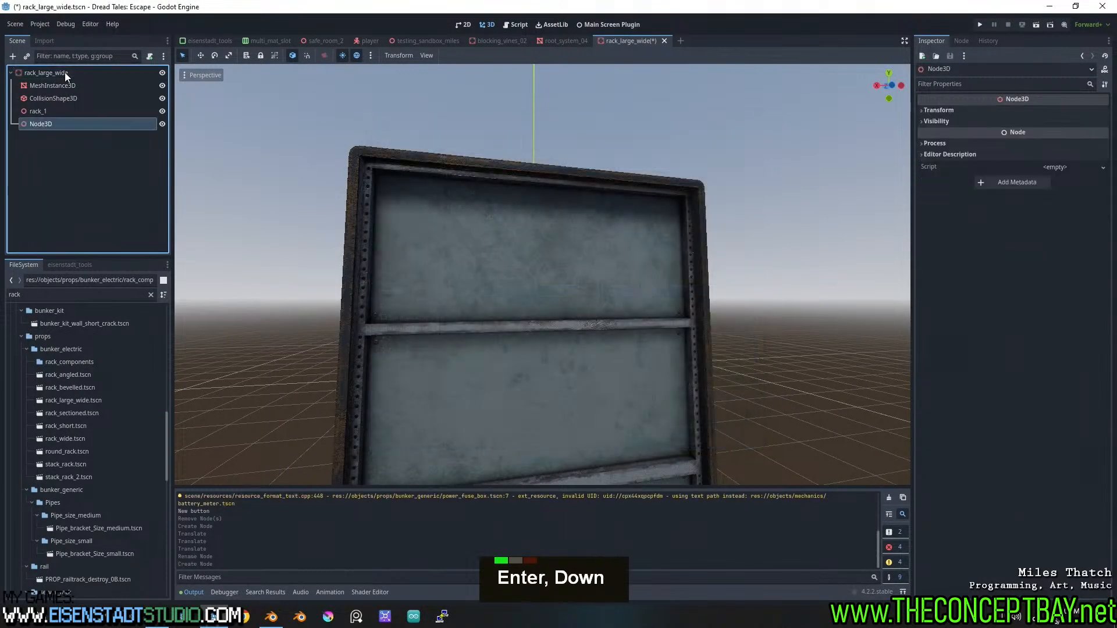
Make rack_1 a child of the second Node3D and rename that parent node as racks
left_click_drag(50, 128, 44, 110)
double_click(45, 110)
type("racks")
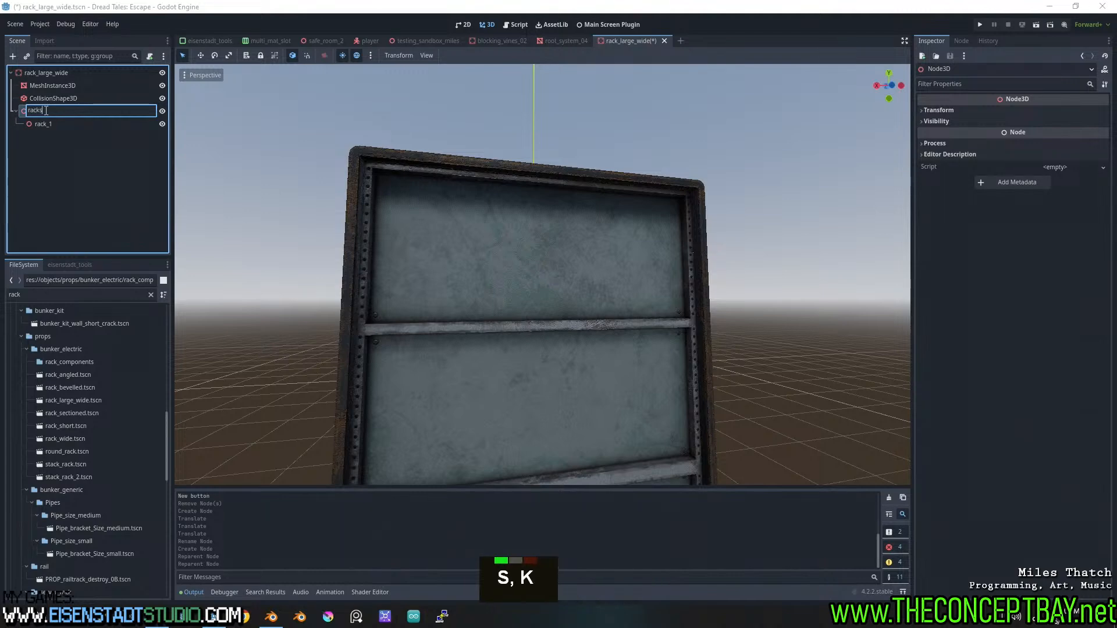
key("Return")
Select the rack_1 node inside racks and inspect its placement on the rack
left_click(51, 123)
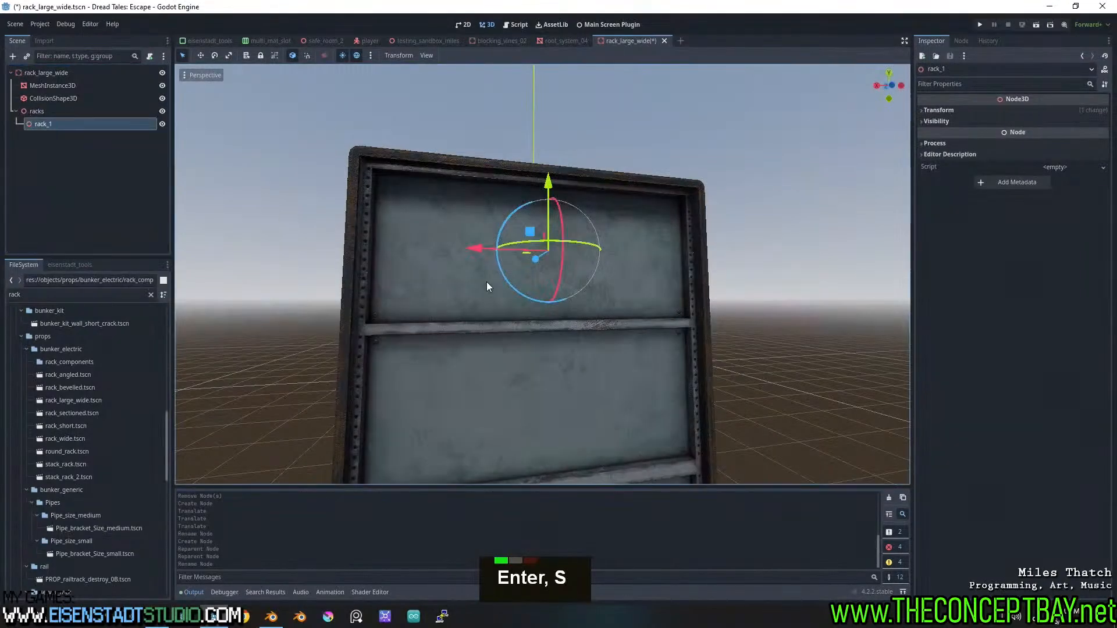
middle_click_drag(486, 281, 569, 282)
scroll(535, 194, "down", 3, "shift")
scroll(535, 194, "down", 4, "shift")
middle_click_drag(535, 196, 583, 274, "shift")
scroll(542, 257, "up", 4)
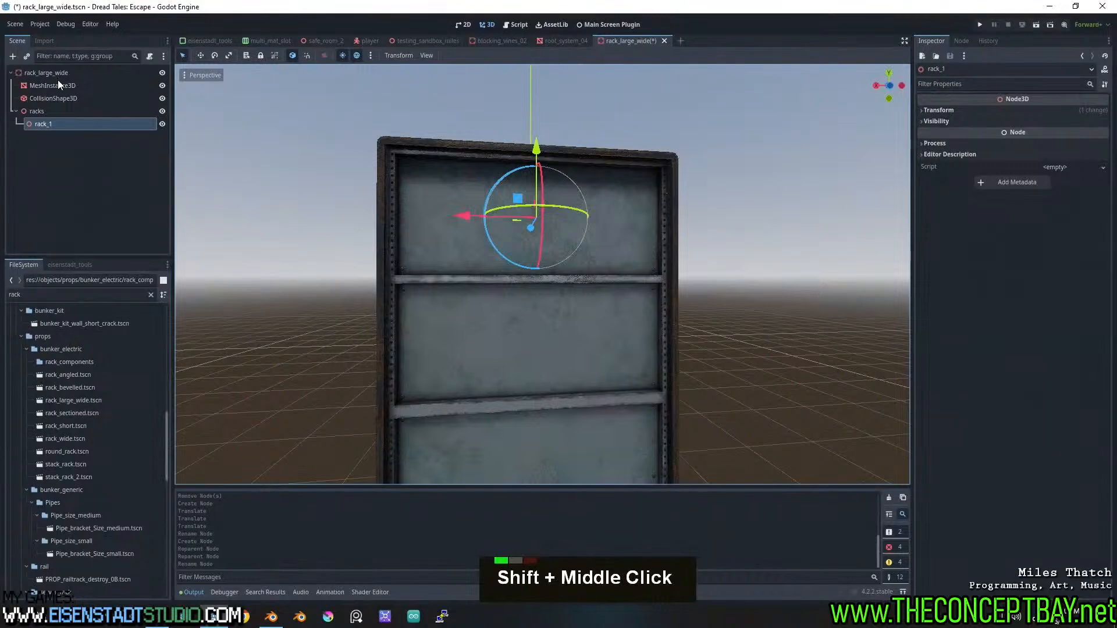
left_click(48, 111)
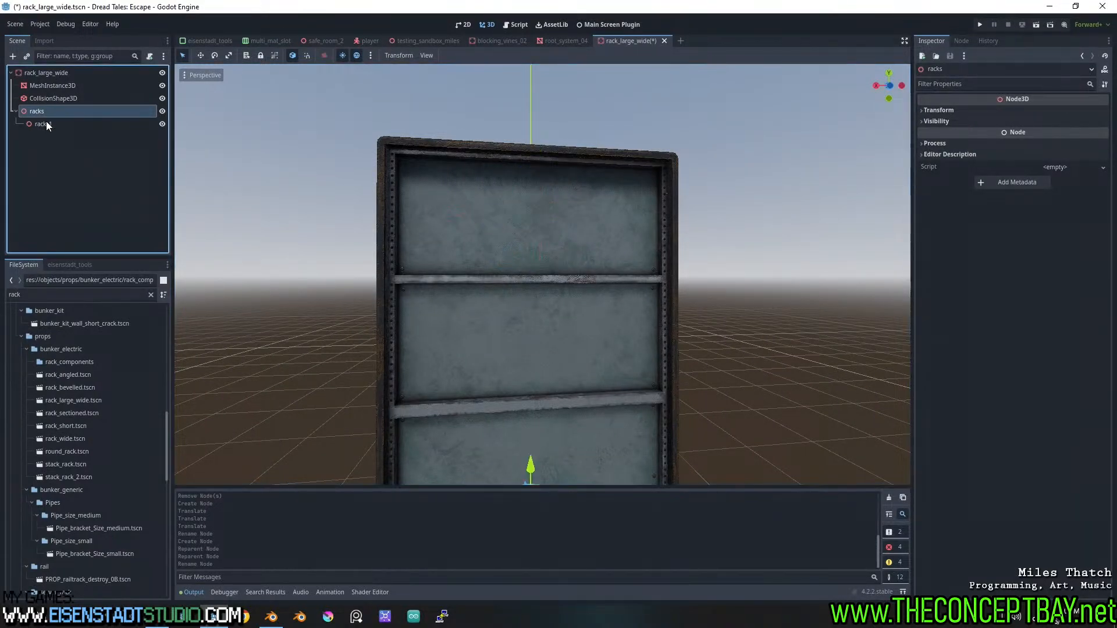
left_click(47, 124)
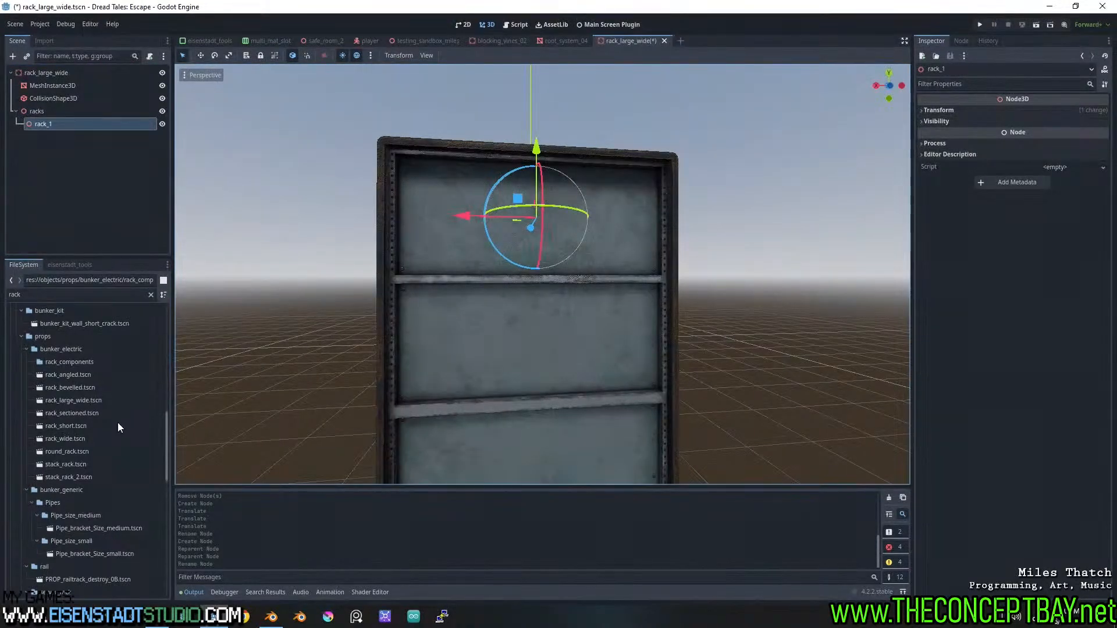
Select the rack_components folder under objects/props/bunker_electric in the project files and clear the file filter
scroll(118, 427, "up", 11)
scroll(118, 422, "up", 1)
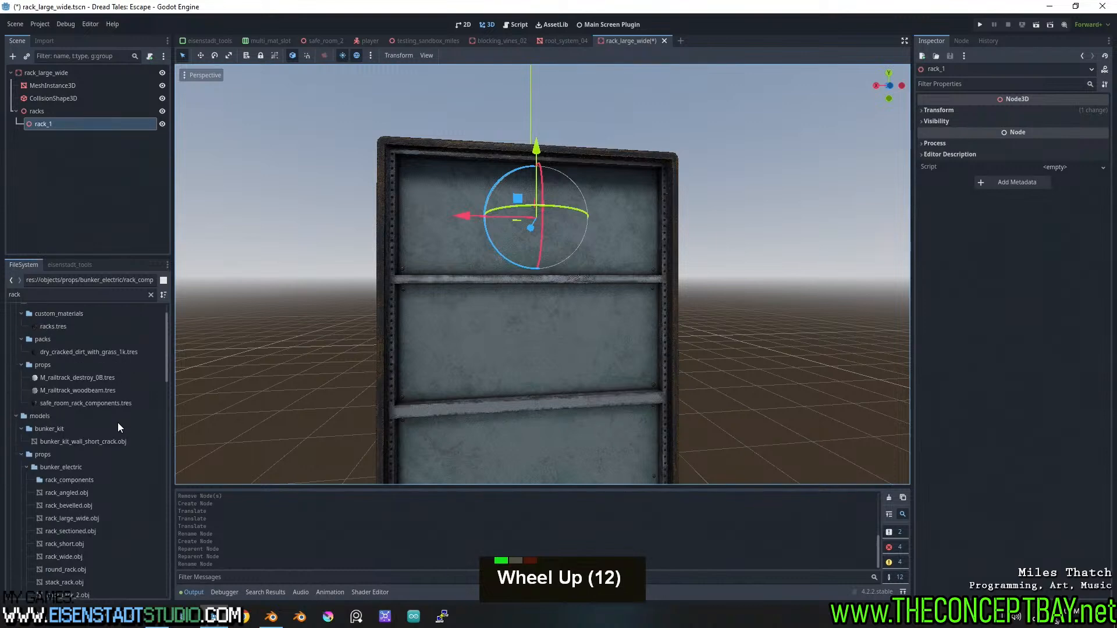
scroll(118, 422, "down", 3)
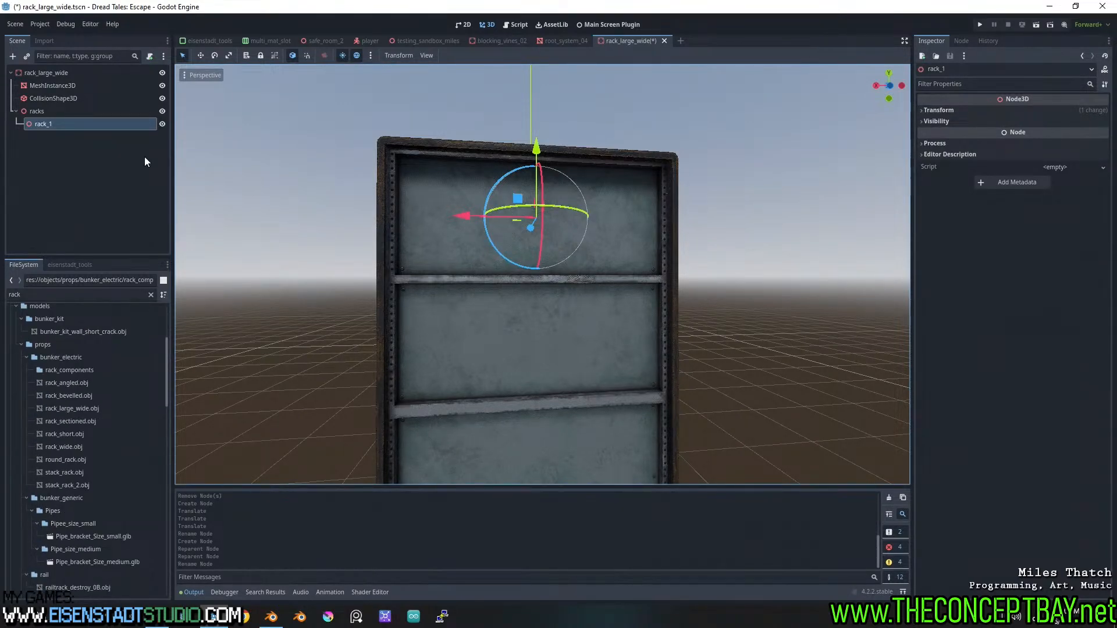
middle_click_drag(576, 204, 564, 235)
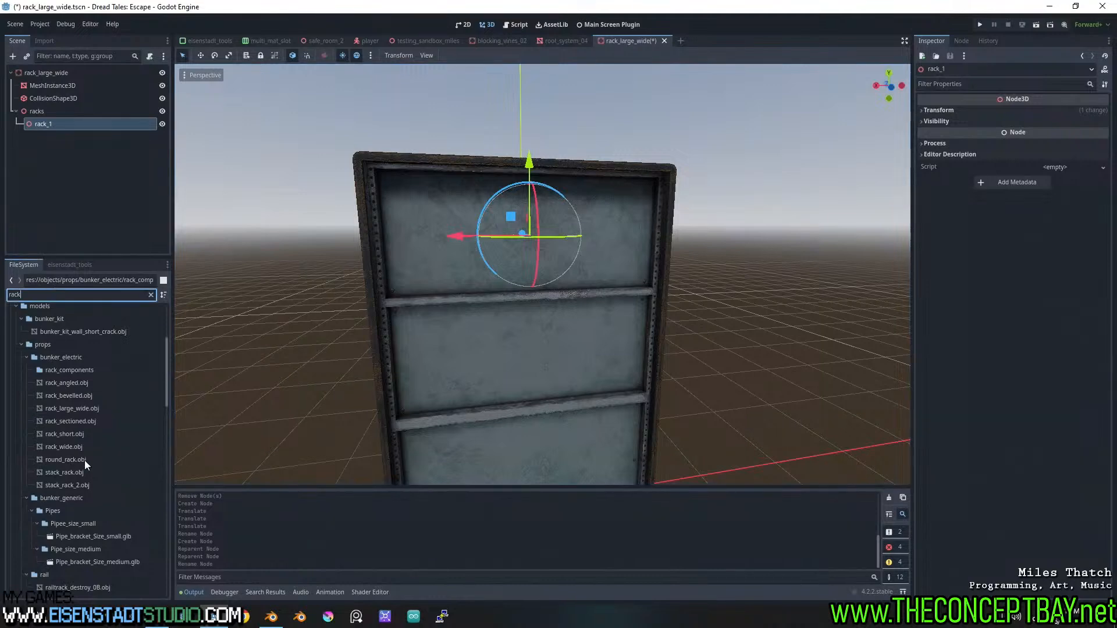
scroll(85, 459, "down", 2)
scroll(96, 475, "up", 2)
left_click(76, 371)
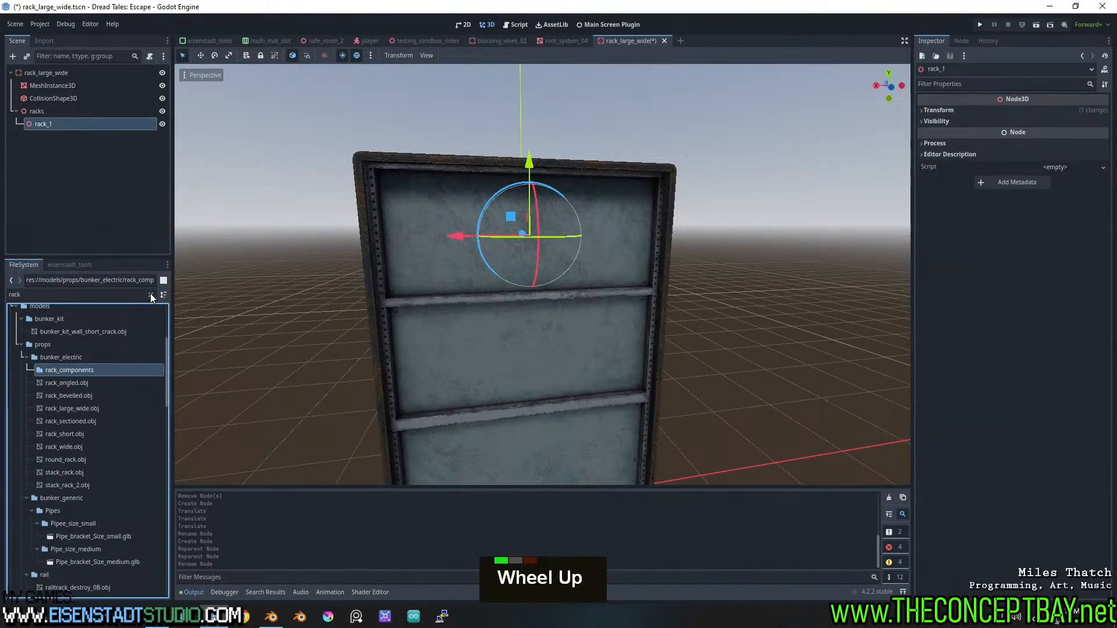
scroll(89, 449, "down", 8)
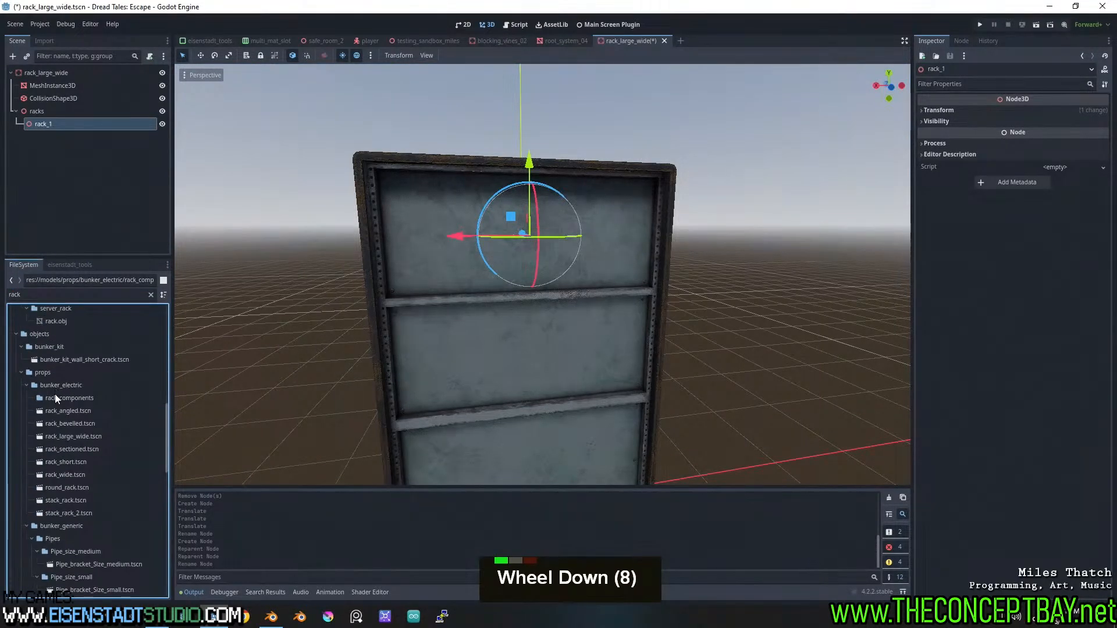
left_click(57, 397)
left_click(148, 295)
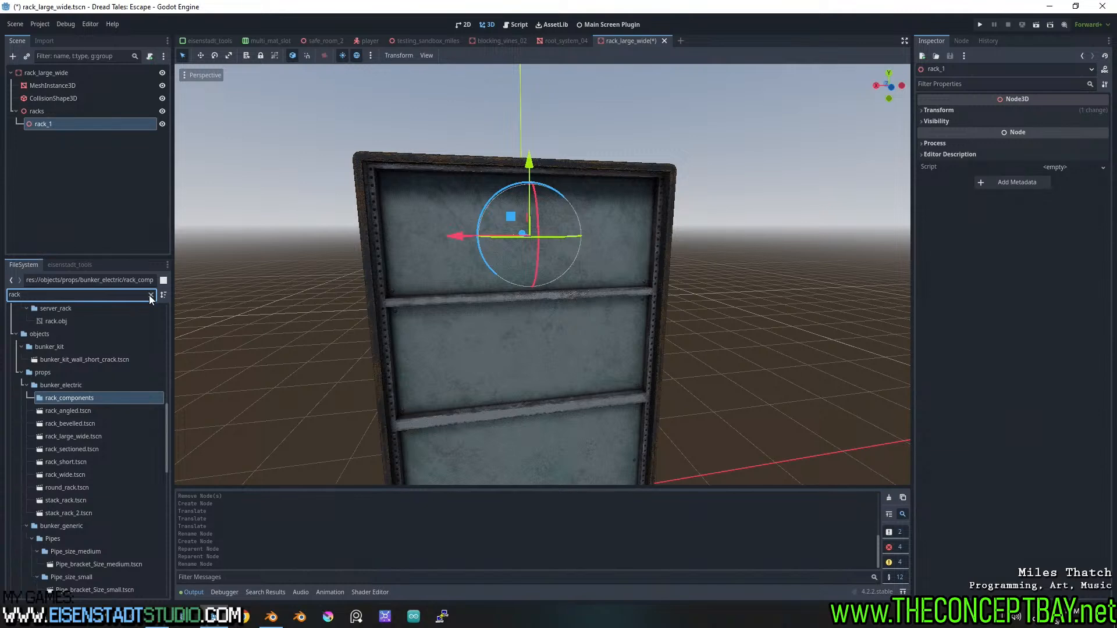
Place handle.tscn from the rack_components folder at the left end of the rack's top shelf
left_click(150, 296)
scroll(137, 398, "down", 6)
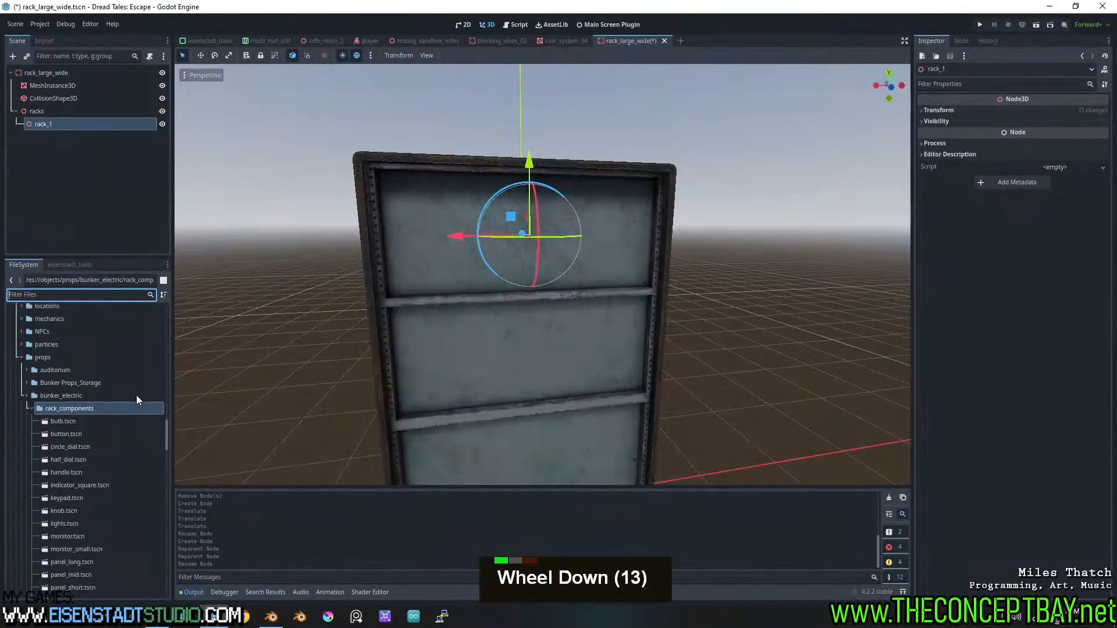
scroll(136, 395, "down", 2)
scroll(135, 397, "up", 1)
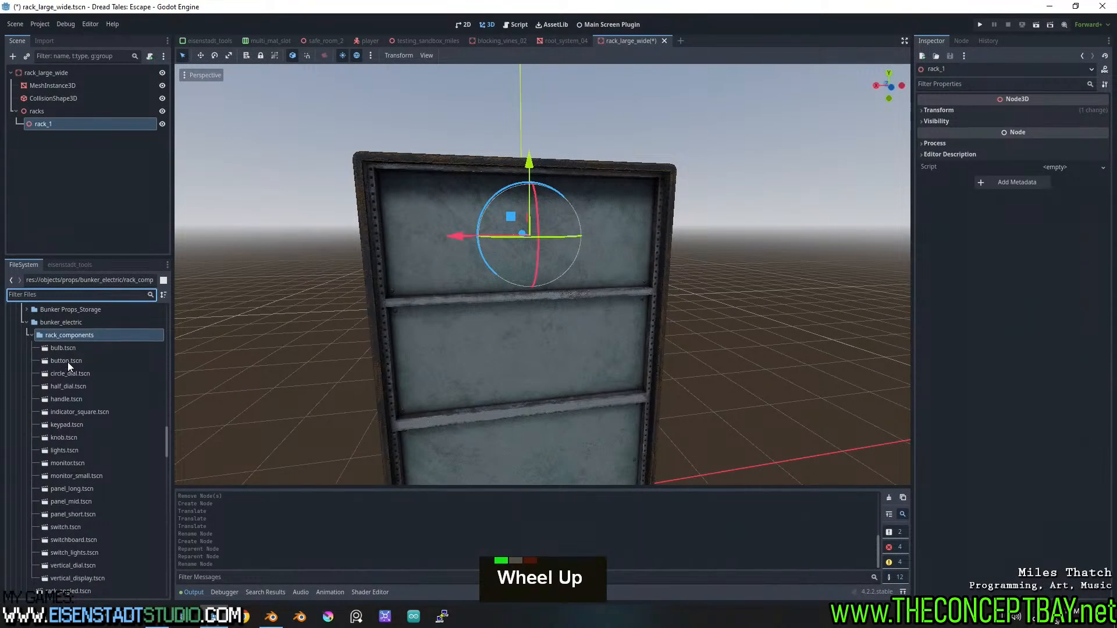
scroll(525, 271, "up", 3)
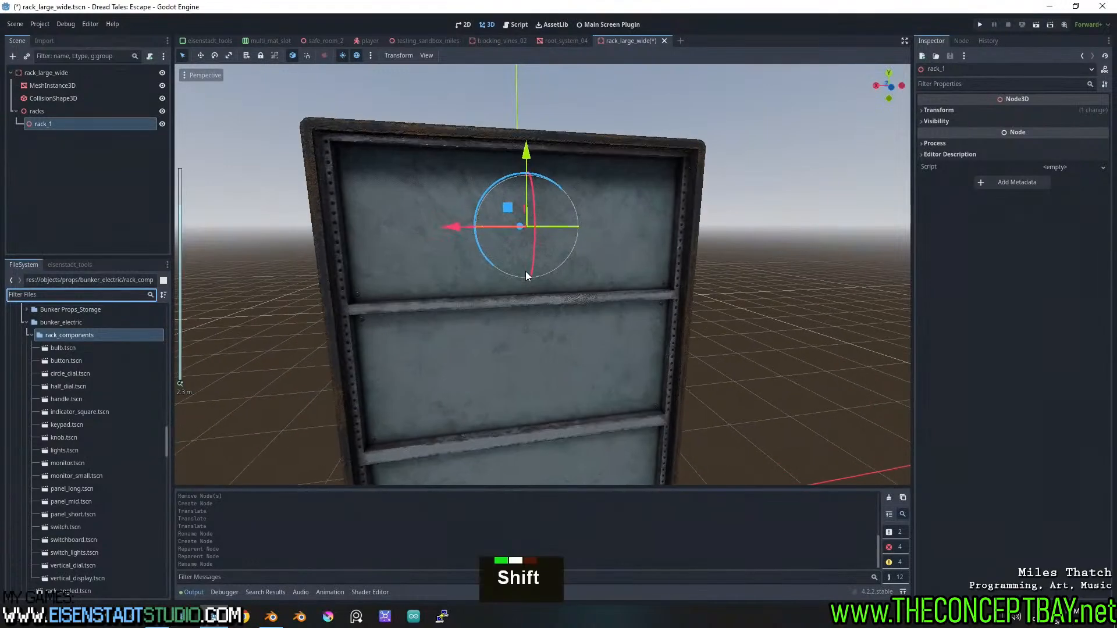
middle_click_drag(525, 271, 514, 274, "shift")
left_click_drag(83, 398, 347, 224)
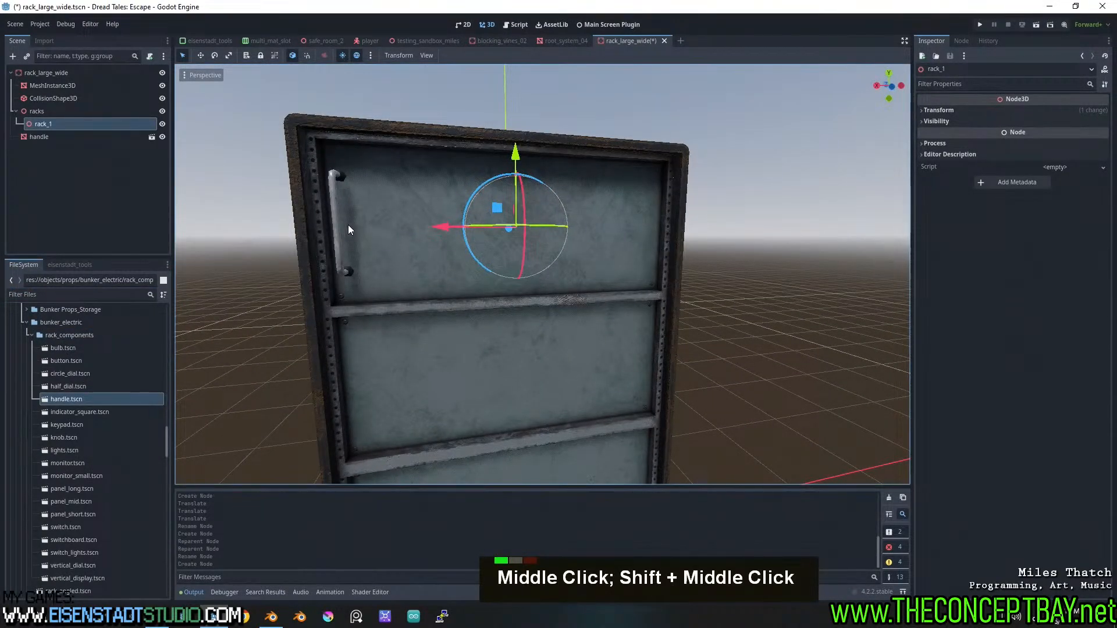
Make the handle node a child of rack_1
middle_click_drag(348, 224, 409, 270)
scroll(504, 271, "up", 2, "shift")
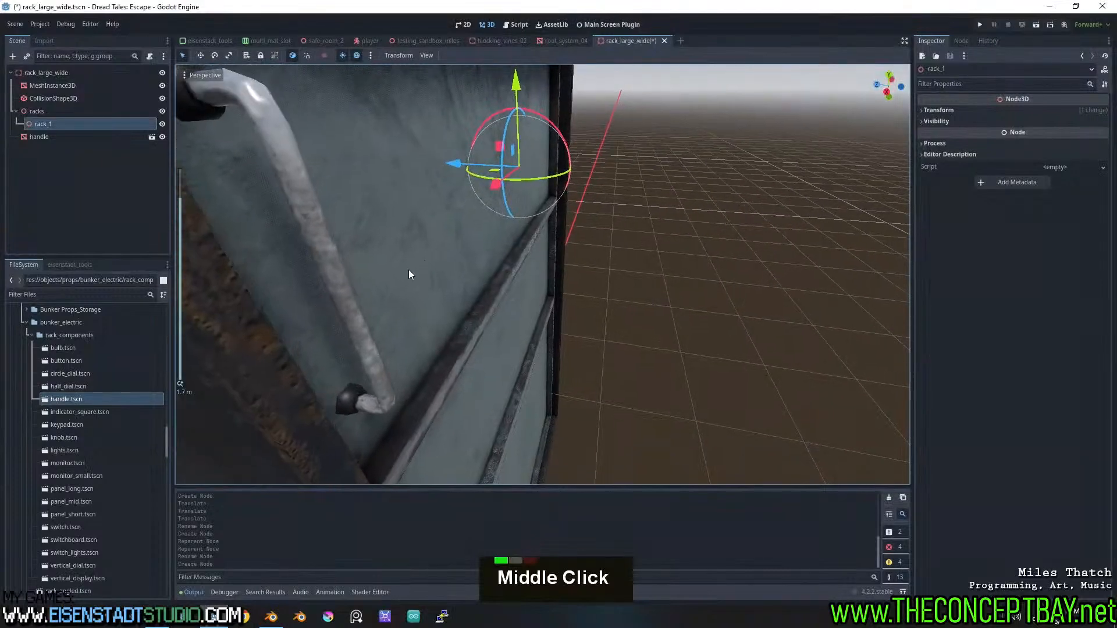
left_click(343, 296)
scroll(353, 241, "down", 2)
scroll(353, 241, "down", 3)
mouse_move(353, 241)
middle_mouse_down("shift")
mouse_move(405, 265)
mouse_move(349, 256)
middle_mouse_up("shift")
scroll(349, 256, "up", 1)
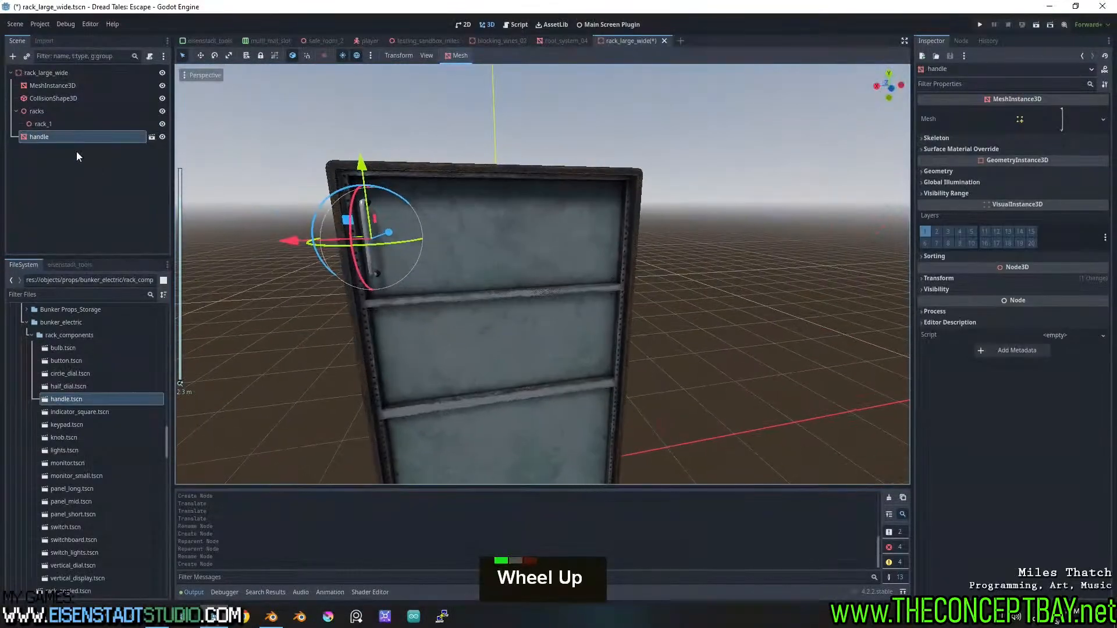
left_click(57, 125)
left_click(33, 138)
left_click_drag(33, 137, 46, 123)
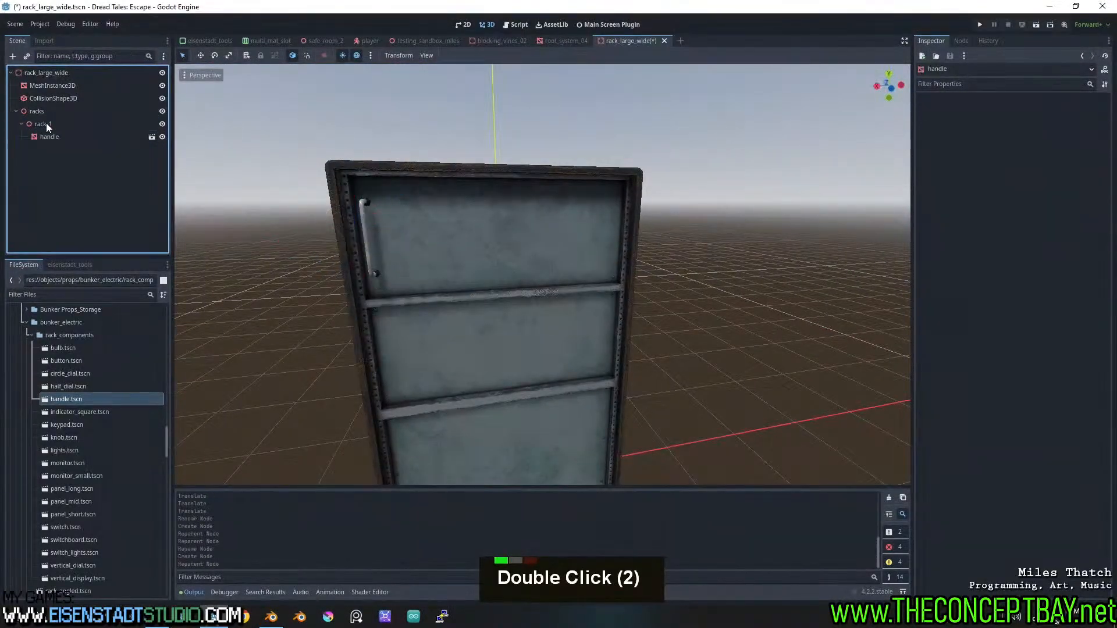
Duplicate the handle and move the copy horizontally to the opposite end of the top shelf
left_click(47, 138)
middle_click(504, 275)
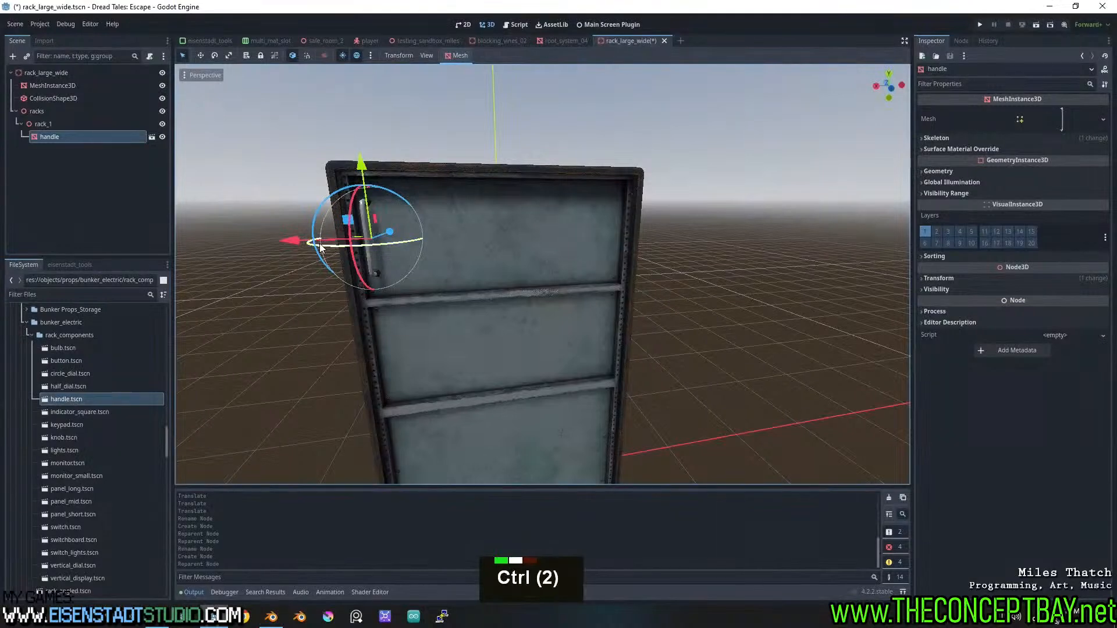
key("ctrl+d")
left_click_drag(293, 237, 555, 245)
Select both handles and shift them slightly back toward the rack's panel
scroll(592, 302, "up", 3)
middle_click_drag(591, 302, 626, 339)
left_click(417, 281, "shift")
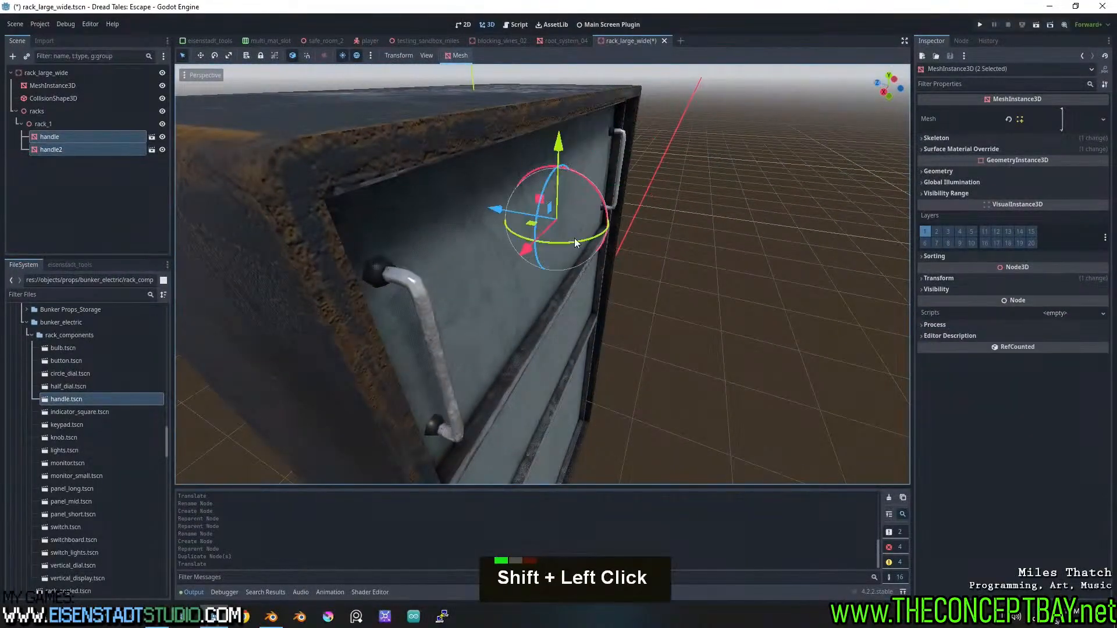
left_click_drag(494, 207, 499, 209)
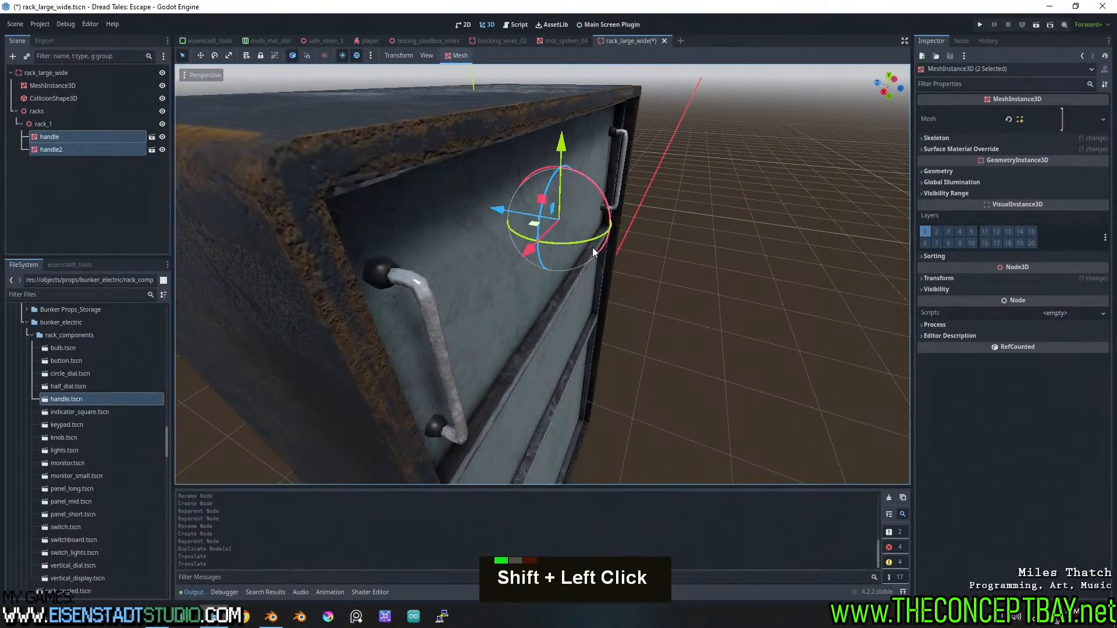
Place circle_dial.tscn beside the left handle on the top shelf and pull it slightly forward from the back panel
middle_click_drag(592, 247, 562, 243)
scroll(553, 233, "down", 4)
middle_click_drag(562, 243, 553, 246)
middle_click_drag(560, 244, 558, 237, "shift")
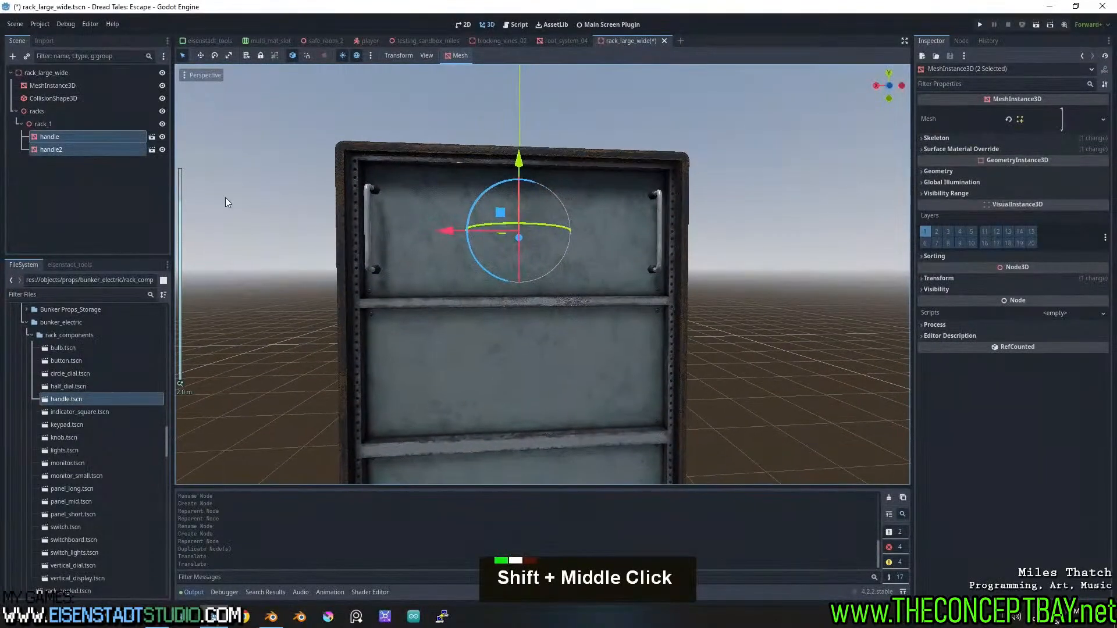
left_click(59, 124)
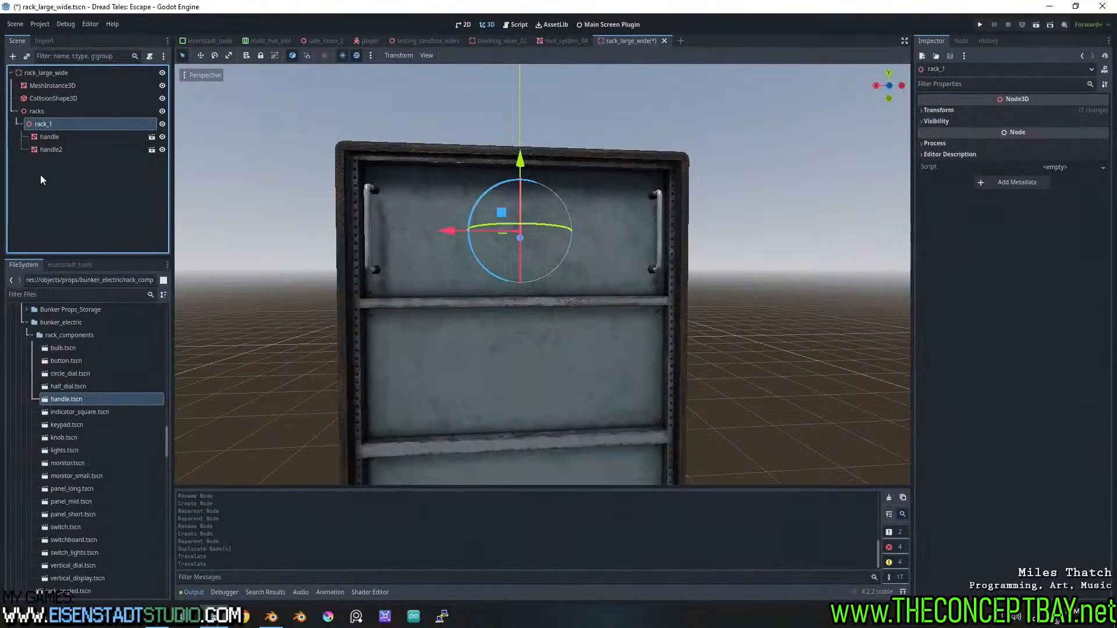
left_click_drag(80, 410, 443, 174)
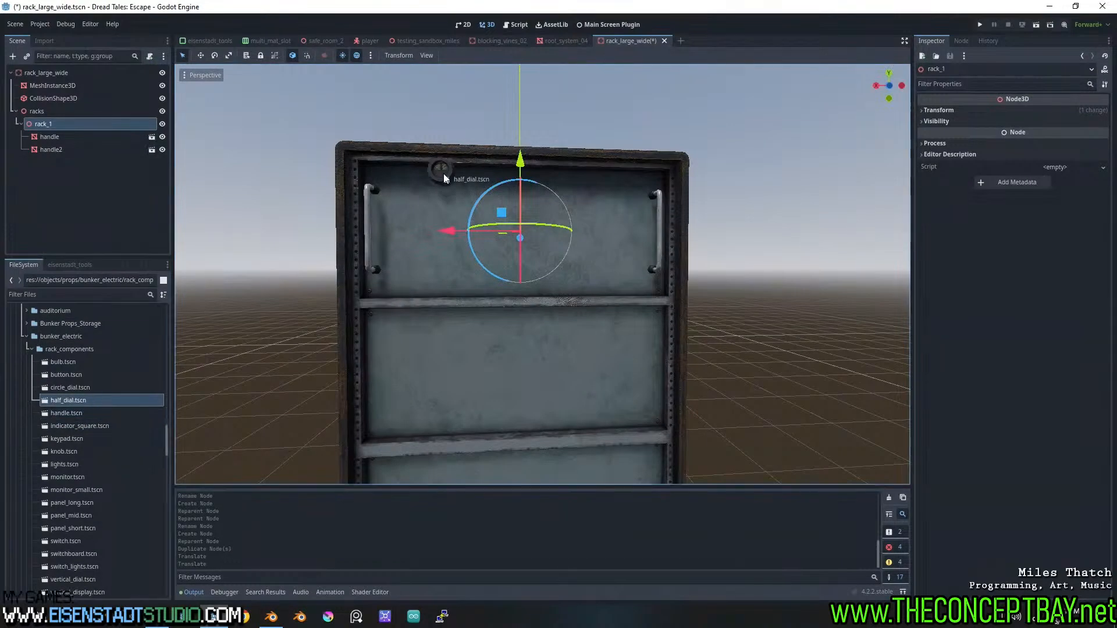
mouse_move(393, 208)
left_mouse_down()
mouse_move(398, 198)
mouse_move(89, 389)
mouse_move(480, 156)
mouse_move(407, 203)
left_mouse_up()
middle_click_drag(407, 202, 556, 280)
scroll(556, 280, "up", 2)
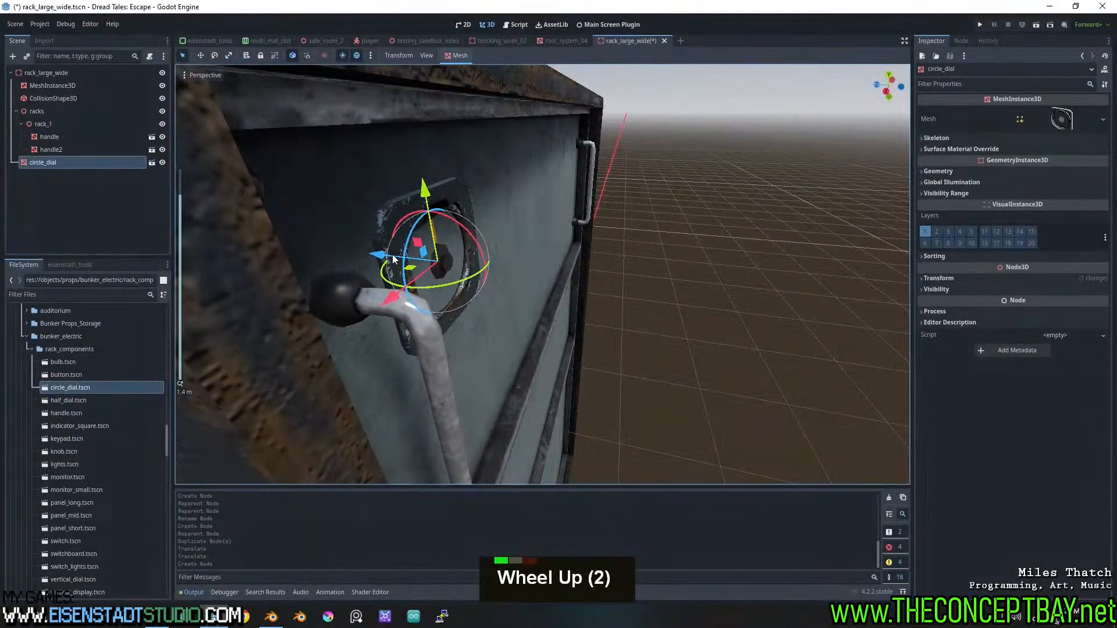
left_click_drag(393, 259, 384, 263)
Examine the placed circle_dial mesh up close for geometry and shading faults
mouse_move(431, 266)
middle_mouse_down()
mouse_move(441, 244)
mouse_move(406, 242)
mouse_move(420, 248)
middle_mouse_up()
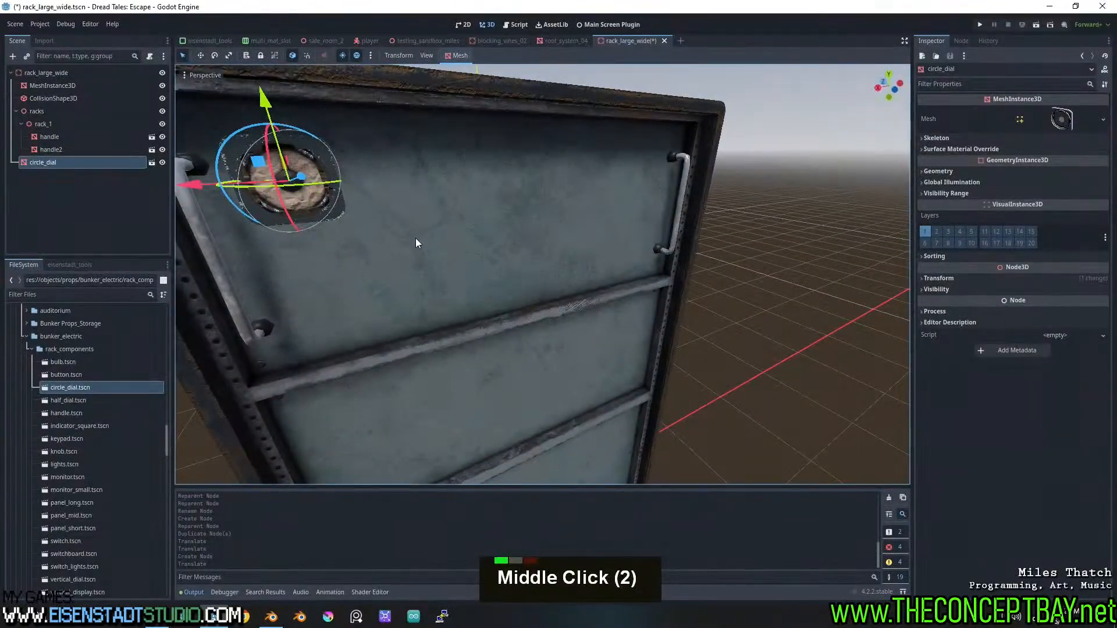
key("f")
scroll(553, 246, "up", 11)
middle_click_drag(617, 279, 629, 214)
scroll(629, 289, "down", 5)
mouse_move(629, 289)
middle_mouse_down("shift")
mouse_move(574, 236)
mouse_move(644, 336)
mouse_move(623, 291)
mouse_move(644, 303)
mouse_move(636, 294)
middle_mouse_up("shift")
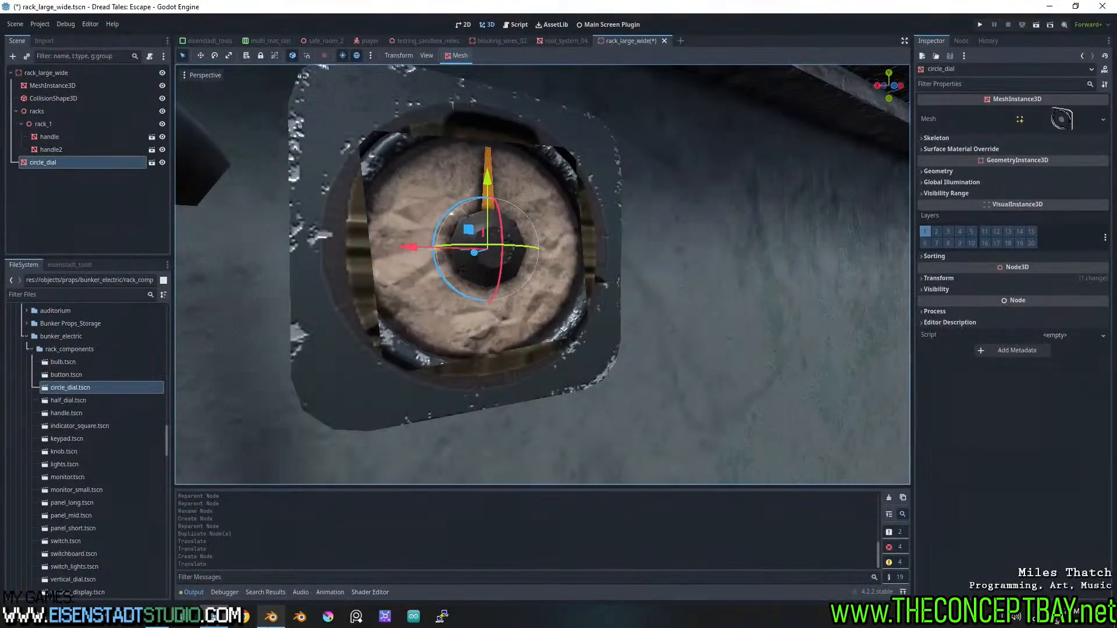
Switch to Blender and open the recent file misc_consoles.blend
left_click(268, 620)
left_click(26, 21)
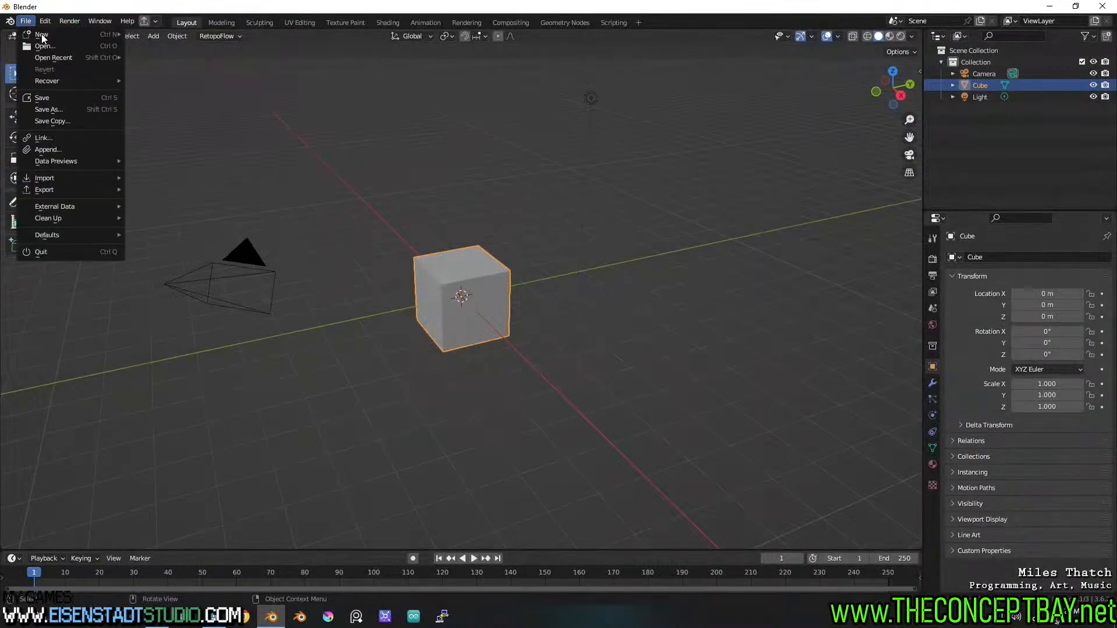
mouse_move(103, 58)
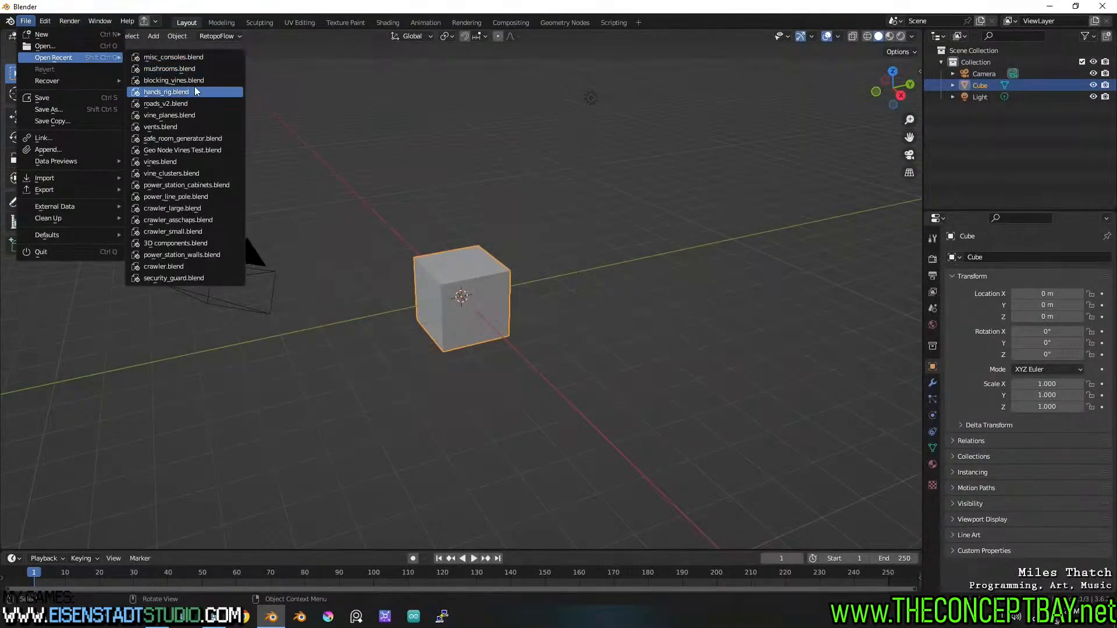
left_click(192, 55)
Select the circle_dial object in the row of console components
scroll(662, 366, "up", 4)
scroll(662, 367, "up", 1)
middle_click_drag(666, 337, 685, 238, "shift")
middle_click_drag(686, 308, 671, 279)
middle_click_drag(670, 279, 665, 354, "shift")
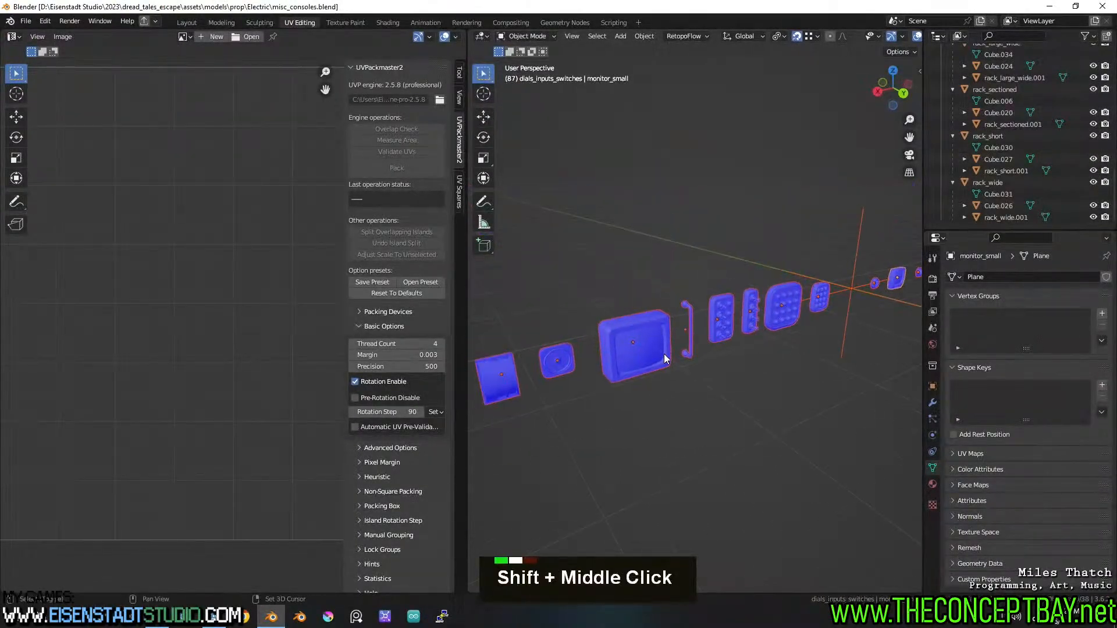
scroll(669, 333, "up", 2)
left_click(637, 325)
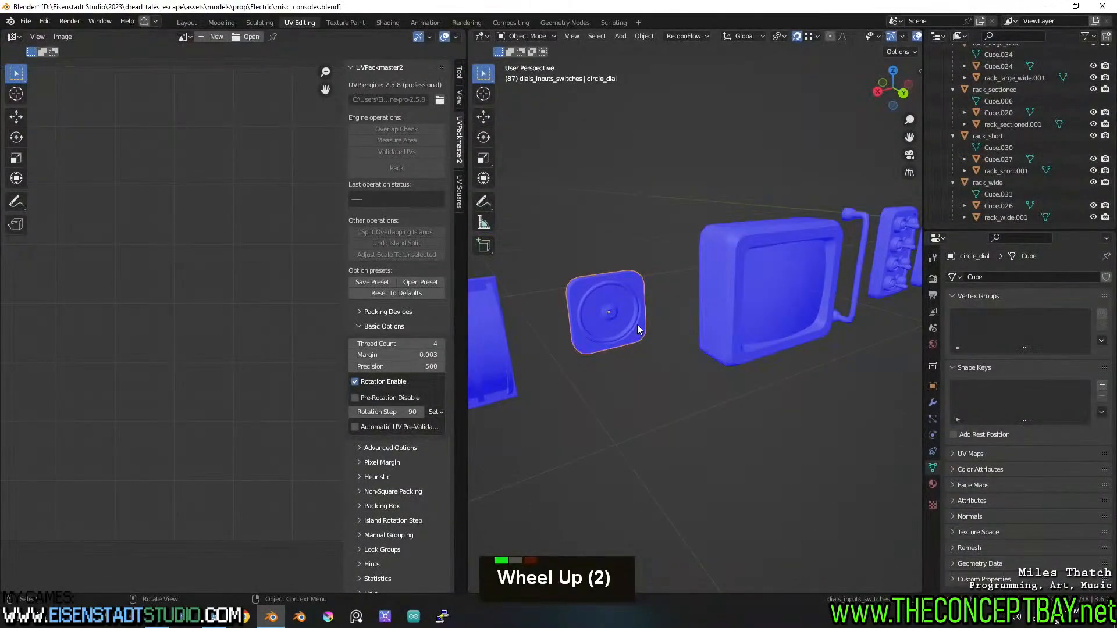
Compare circle_dial with its Godot version and add a Triangulate modifier to it
key("alt+Tab")
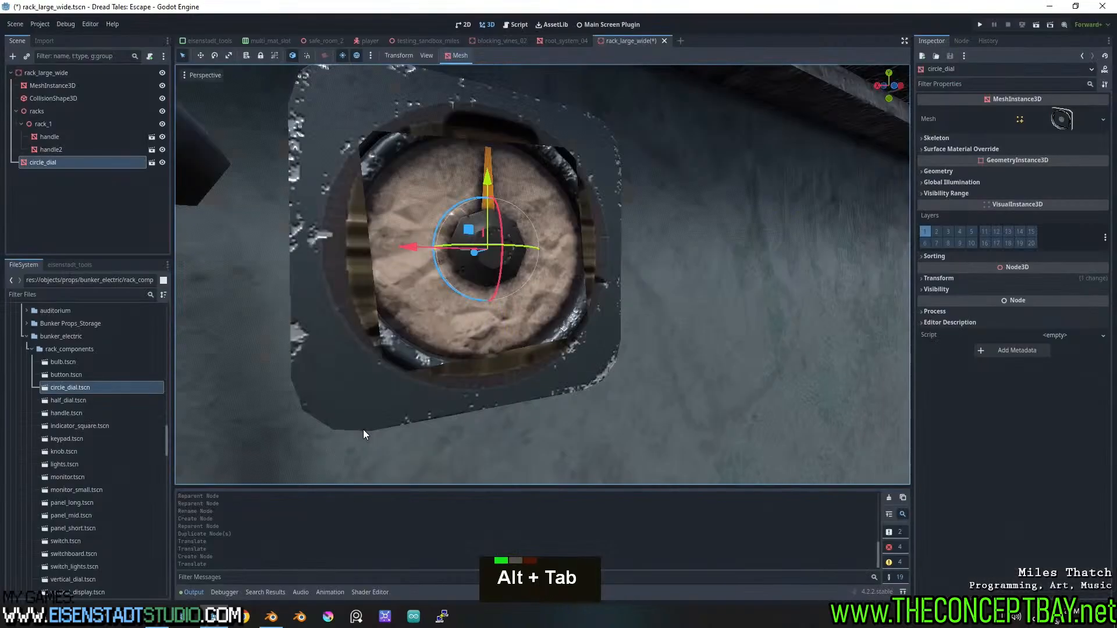
key("alt+Tab")
scroll(555, 316, "up", 1)
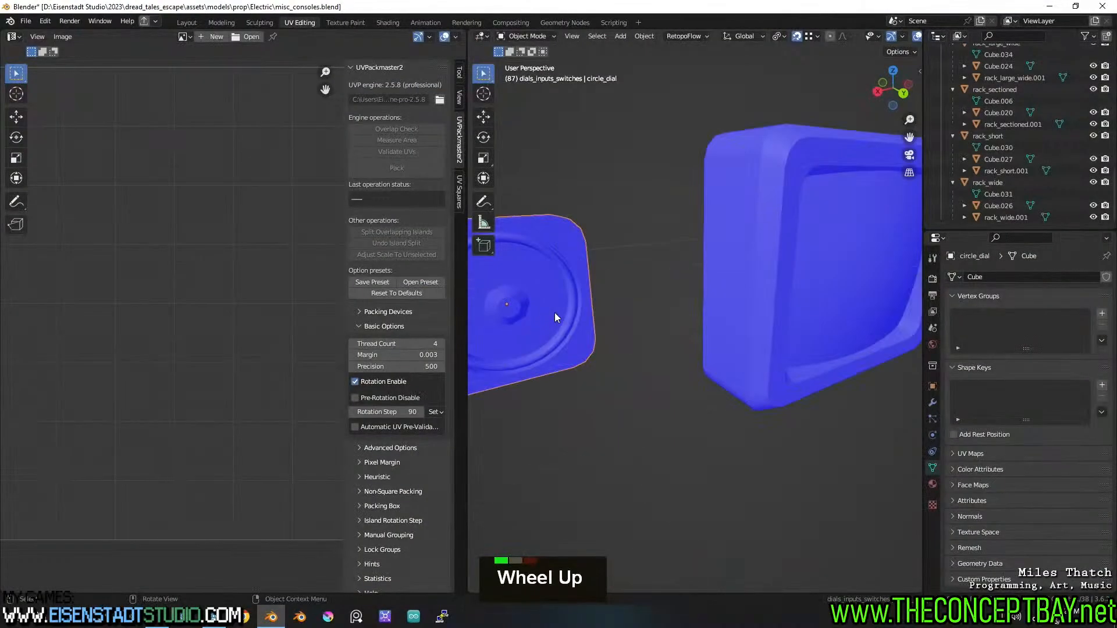
left_click(933, 403)
left_click(1001, 277)
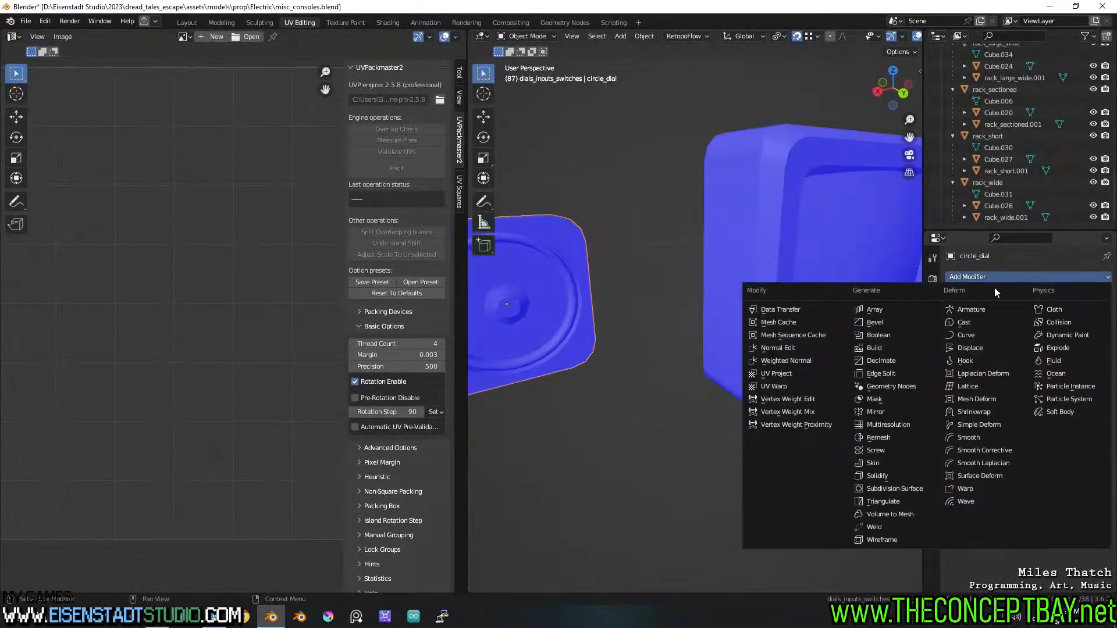
left_click(886, 501)
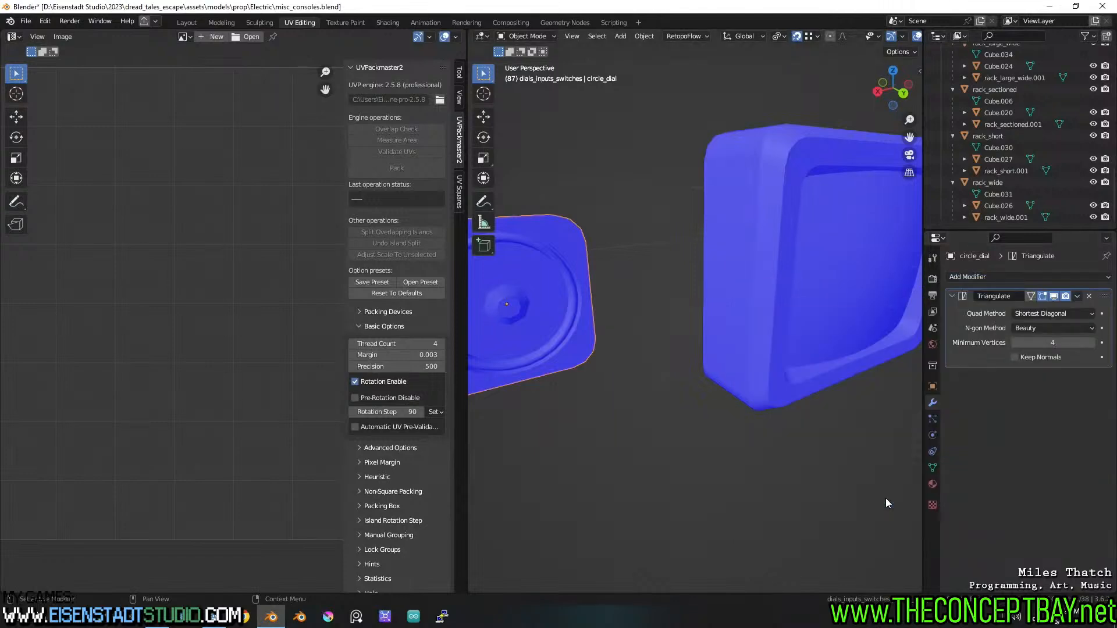
Snap the 3D cursor to circle_dial's open back edge loop and set the object's origin to the cursor
middle_click_drag(667, 361, 749, 344, "shift")
key("KP_Decimal")
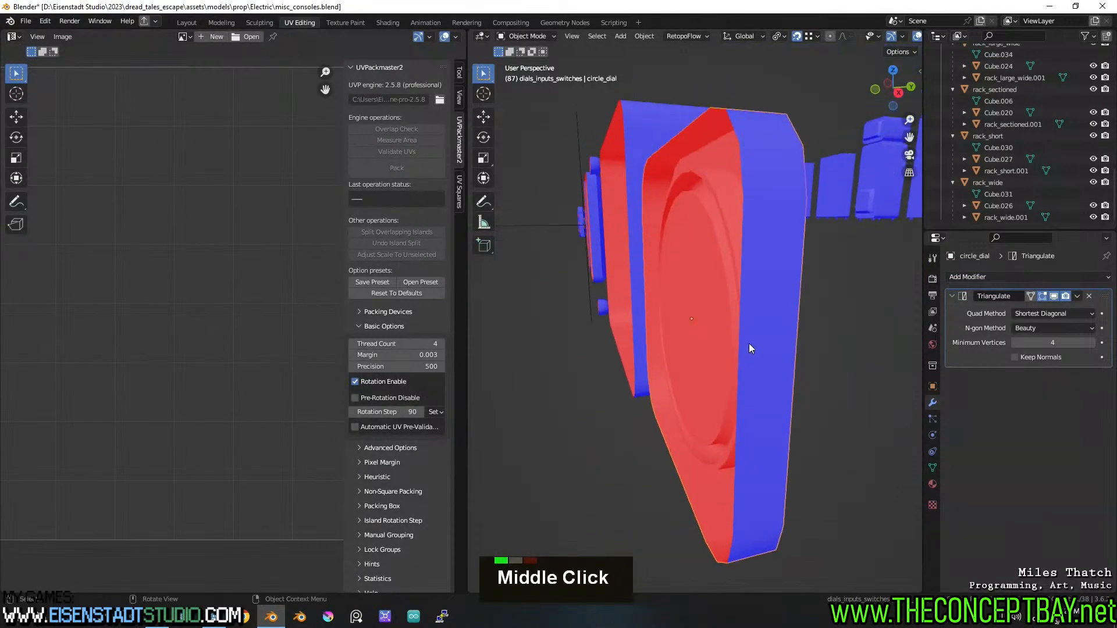
key("Tab")
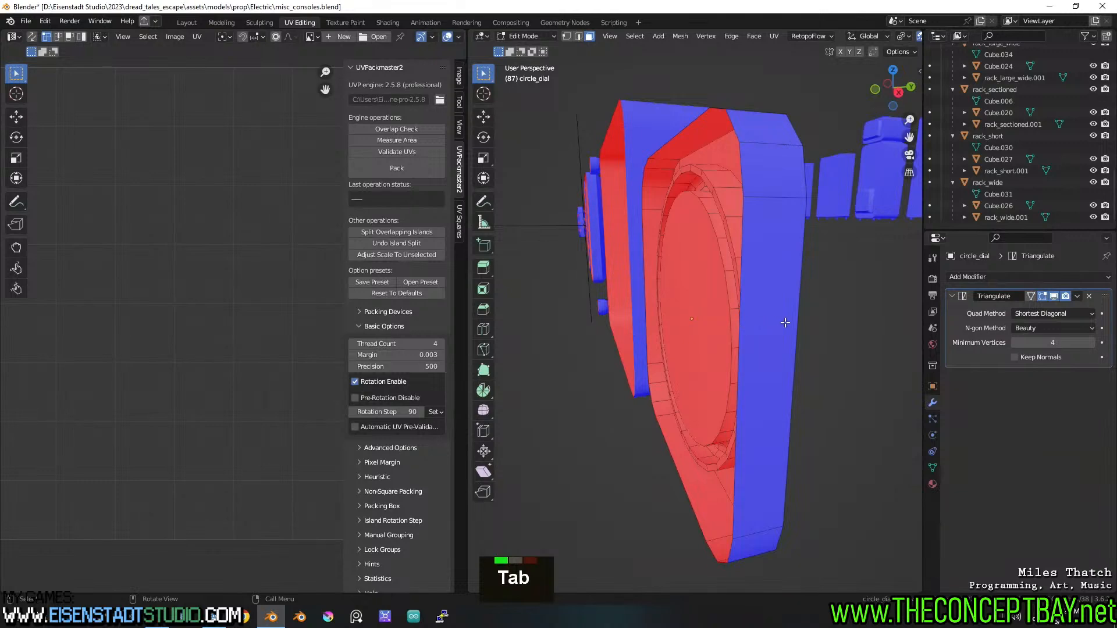
left_click(740, 308, "alt")
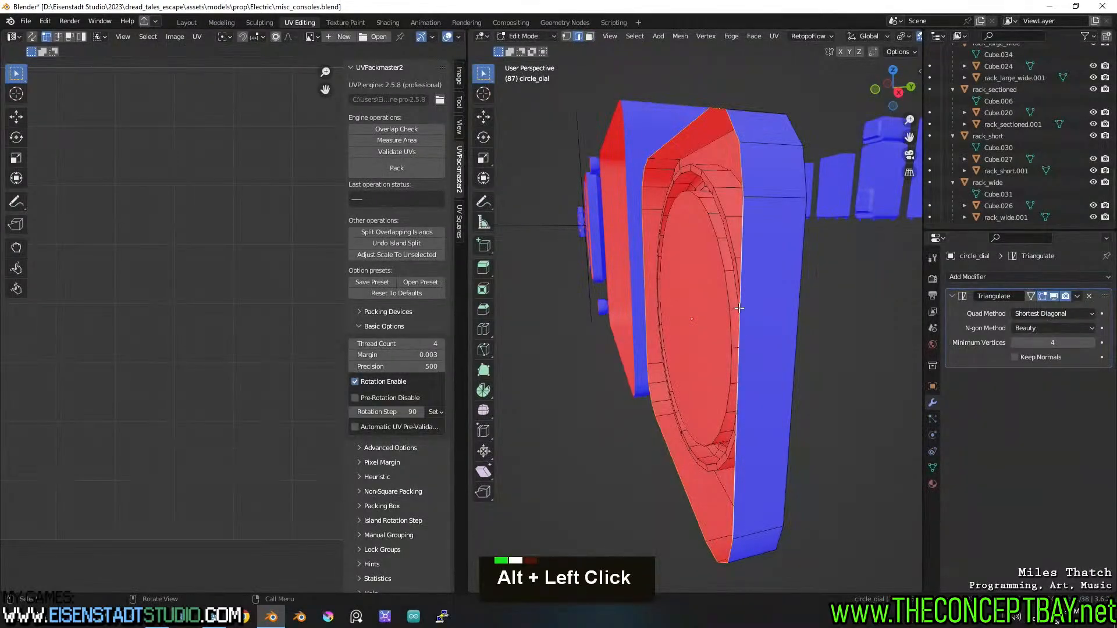
key("shift+s")
key("Tab")
right_click(727, 317)
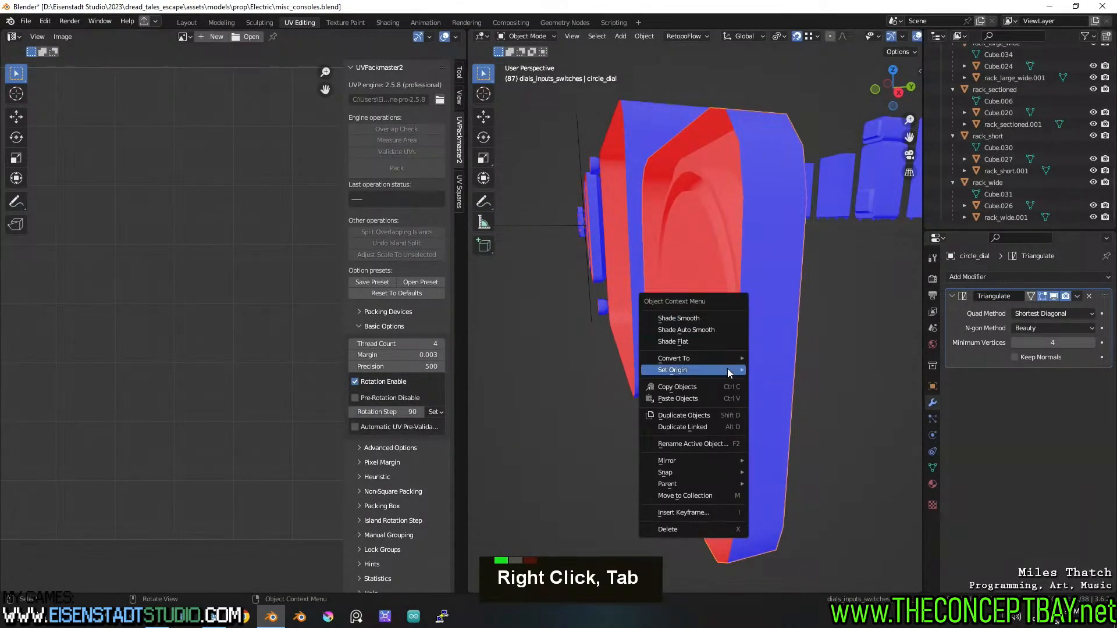
mouse_move(727, 368)
left_click(789, 395)
Delete the inner lip faces around the open back of vertical_dial
scroll(782, 391, "down", 8)
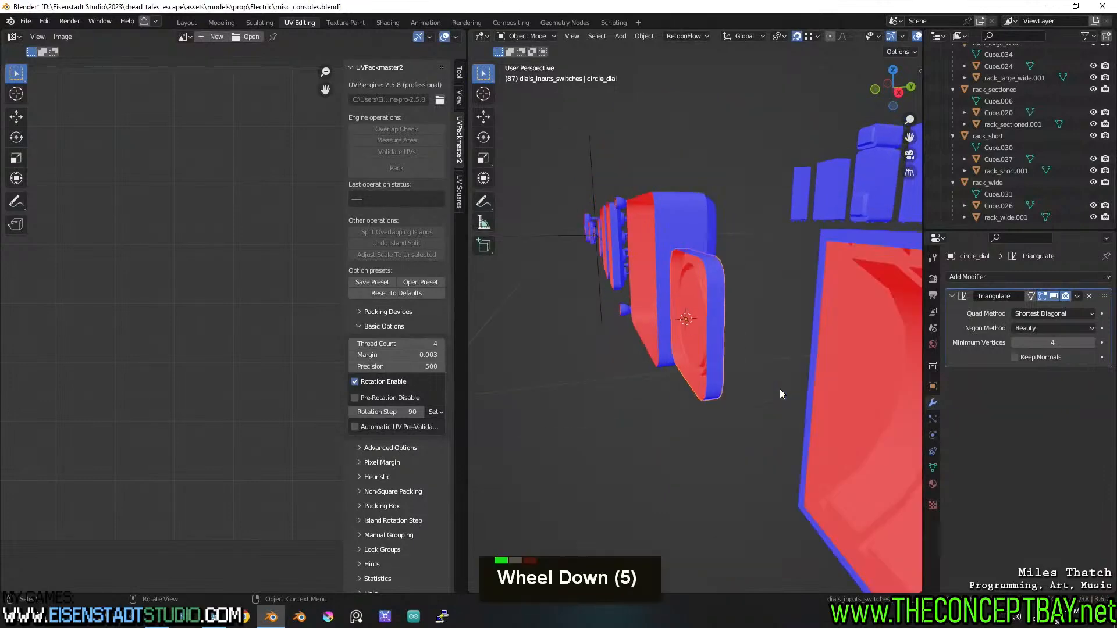
middle_click_drag(800, 392, 764, 377, "shift")
left_click(764, 375)
scroll(763, 366, "up", 2)
key("Tab")
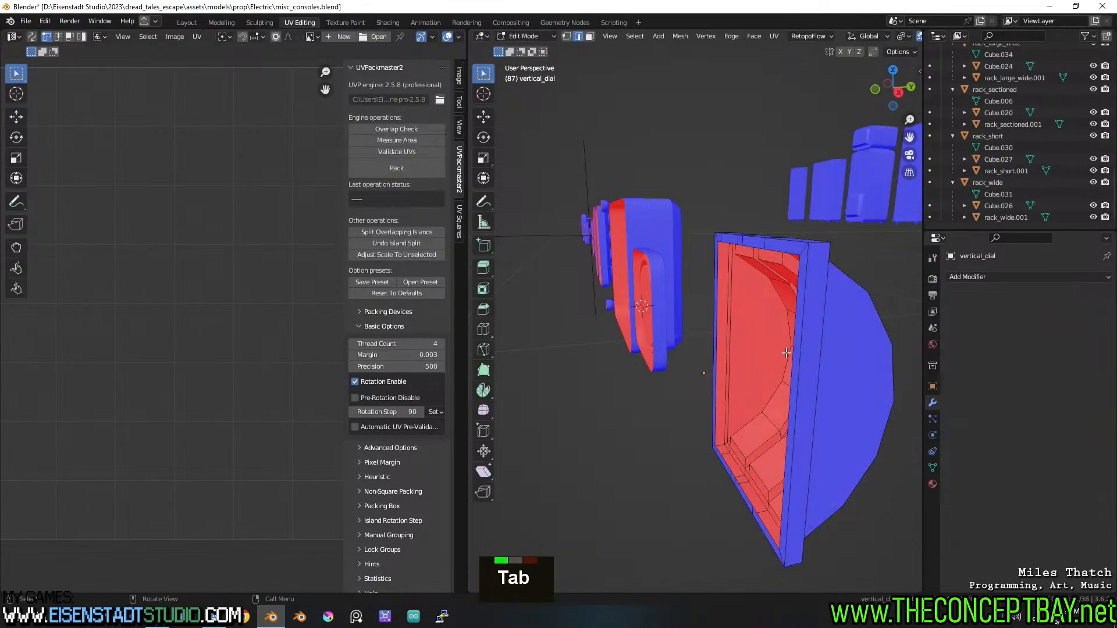
key("2")
left_click(793, 254, "alt")
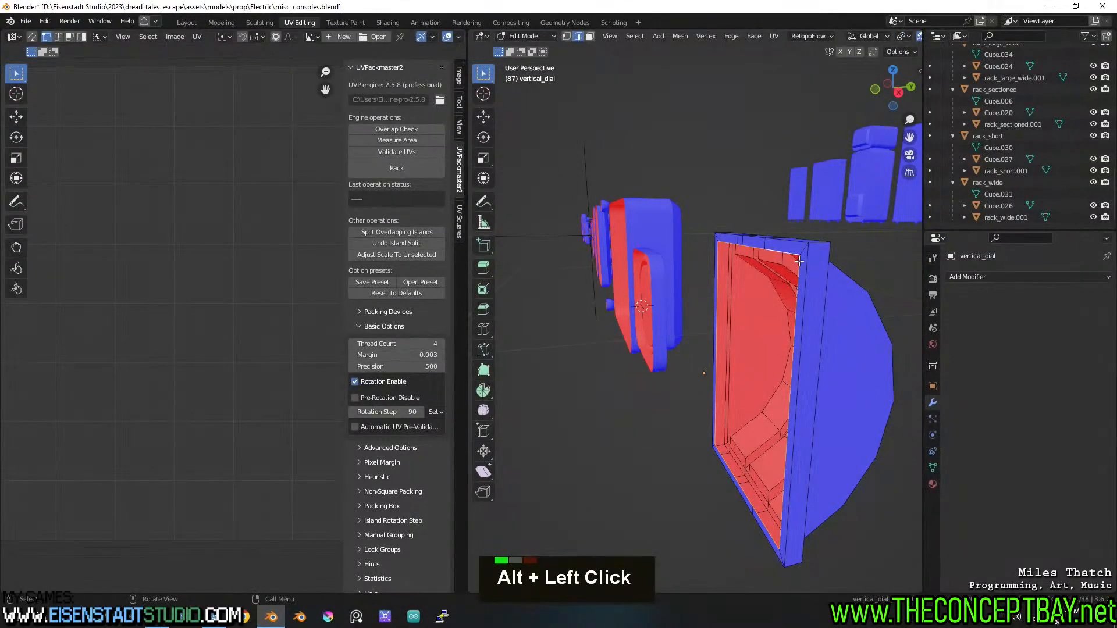
key("ctrl+KP_Add")
key("x")
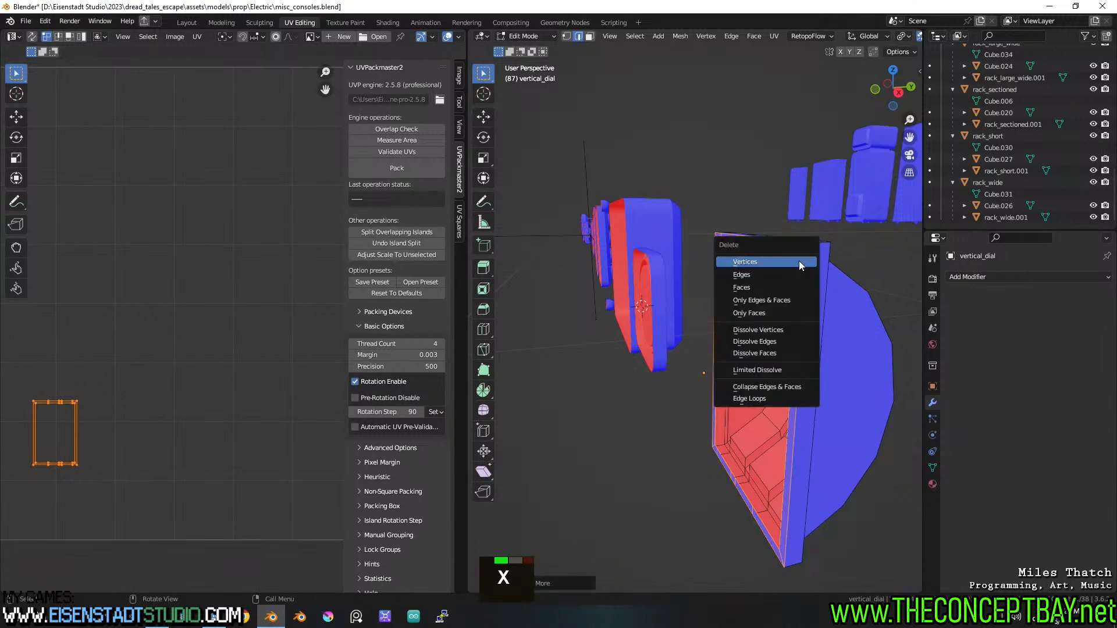
left_click(793, 287)
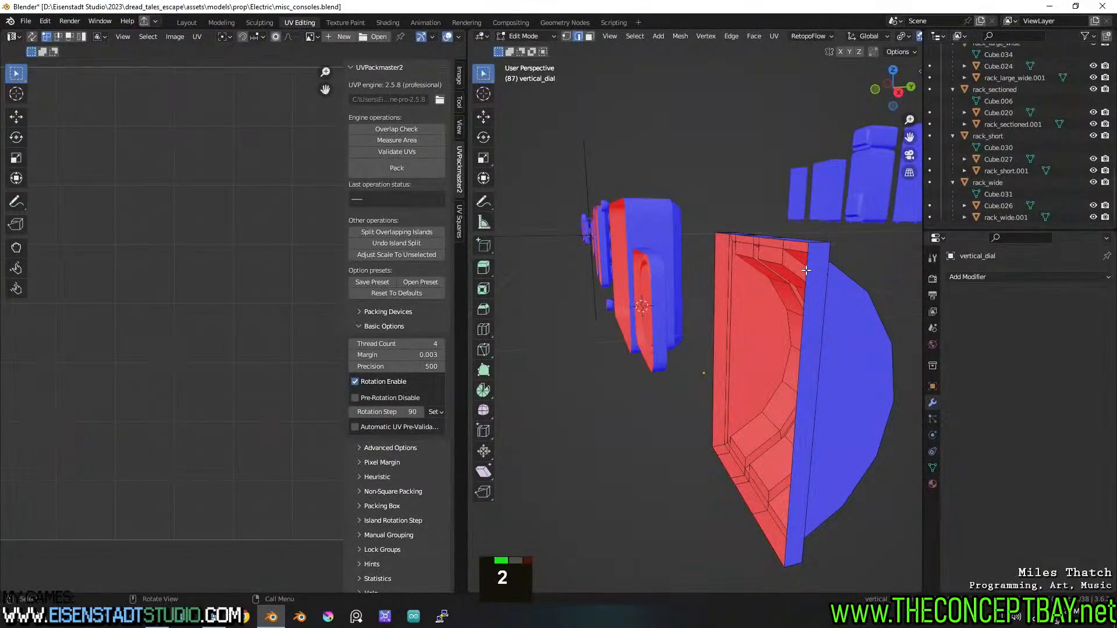
Snap the 3D cursor to vertical_dial's open back edge loop and set the object's origin to the cursor
left_click(806, 271, "alt")
key("shift+s")
left_click(801, 368)
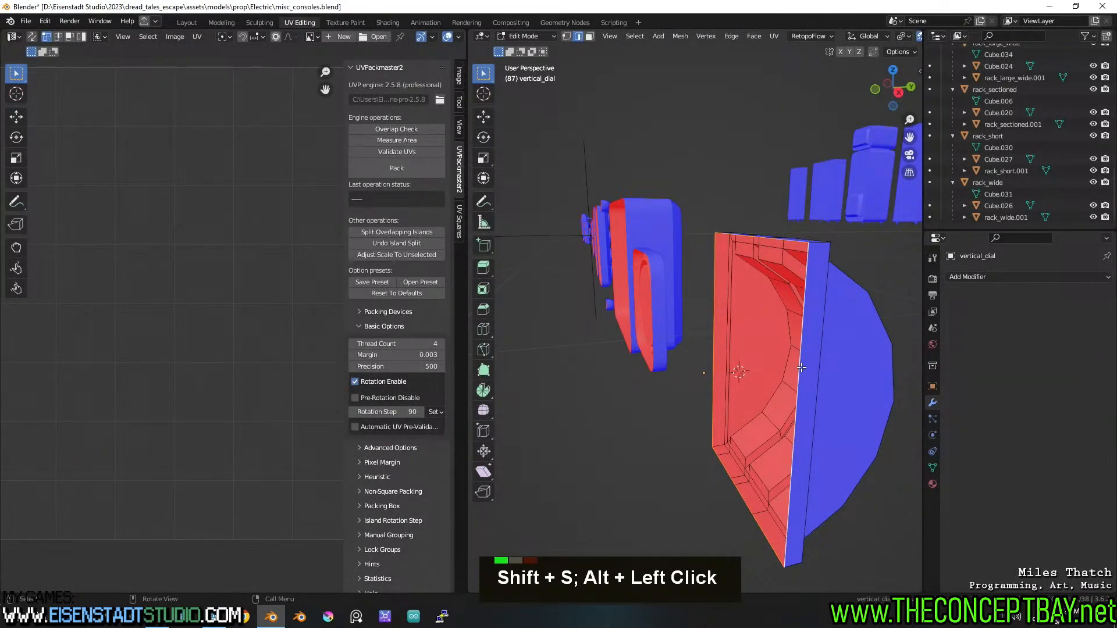
key("Tab")
right_click(801, 368)
mouse_move(838, 369)
left_click(863, 391)
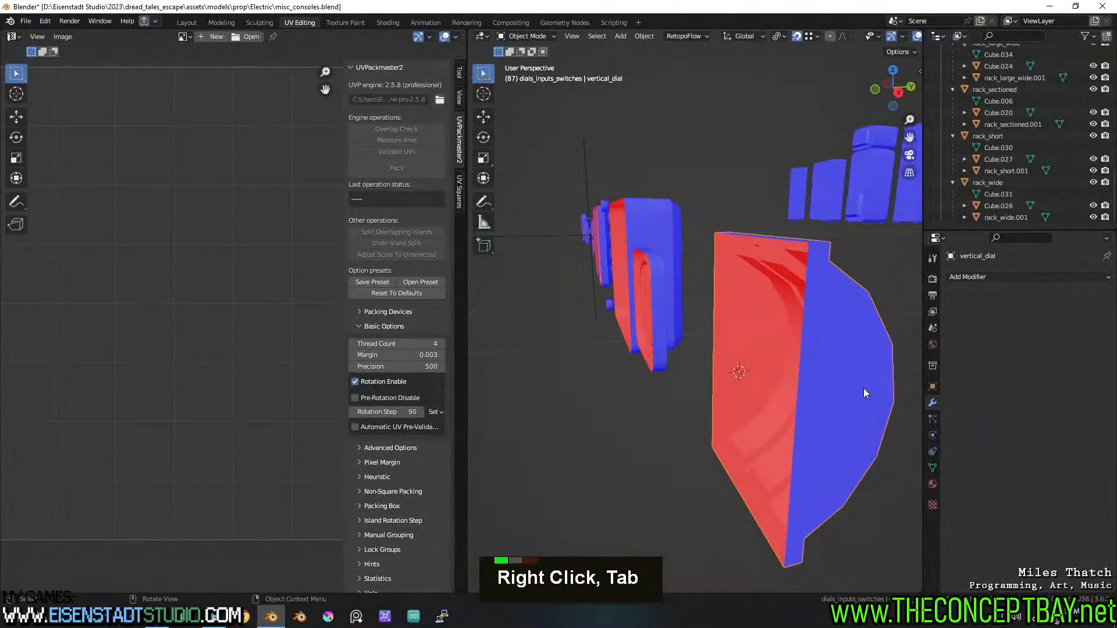
Snap the 3D cursor to monitor's open back edge loop and set the object's origin to the cursor
middle_click_drag(807, 355, 895, 455)
key("Tab")
middle_click_drag(753, 239, 716, 267, "shift")
middle_click_drag(716, 267, 741, 275, "shift")
left_click(742, 275, "alt")
key("shift+s")
left_click(742, 382)
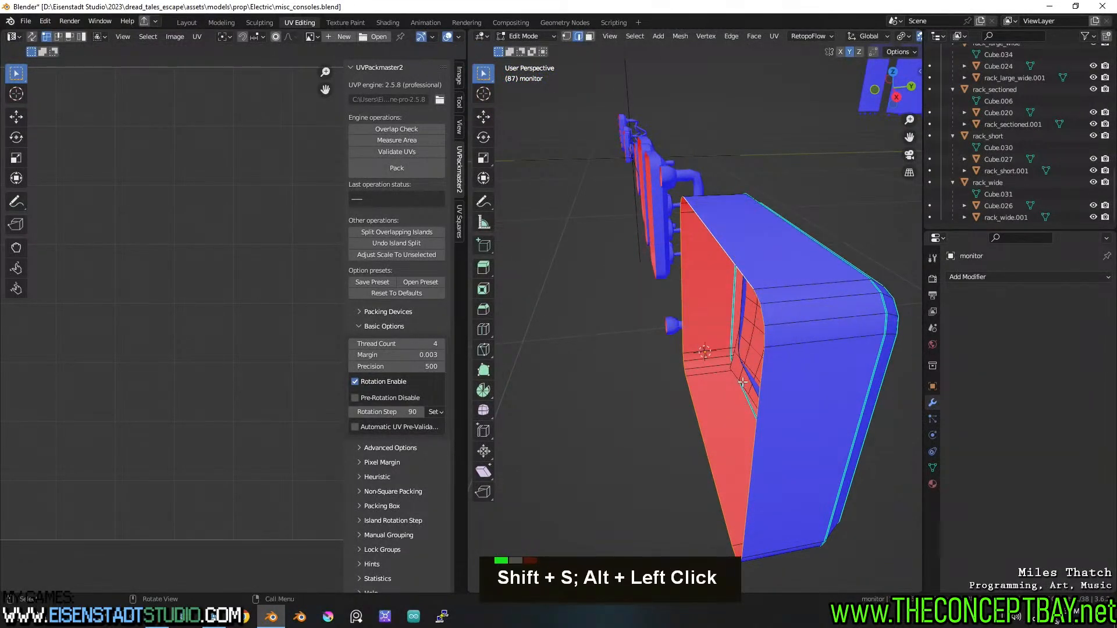
right_click(762, 259)
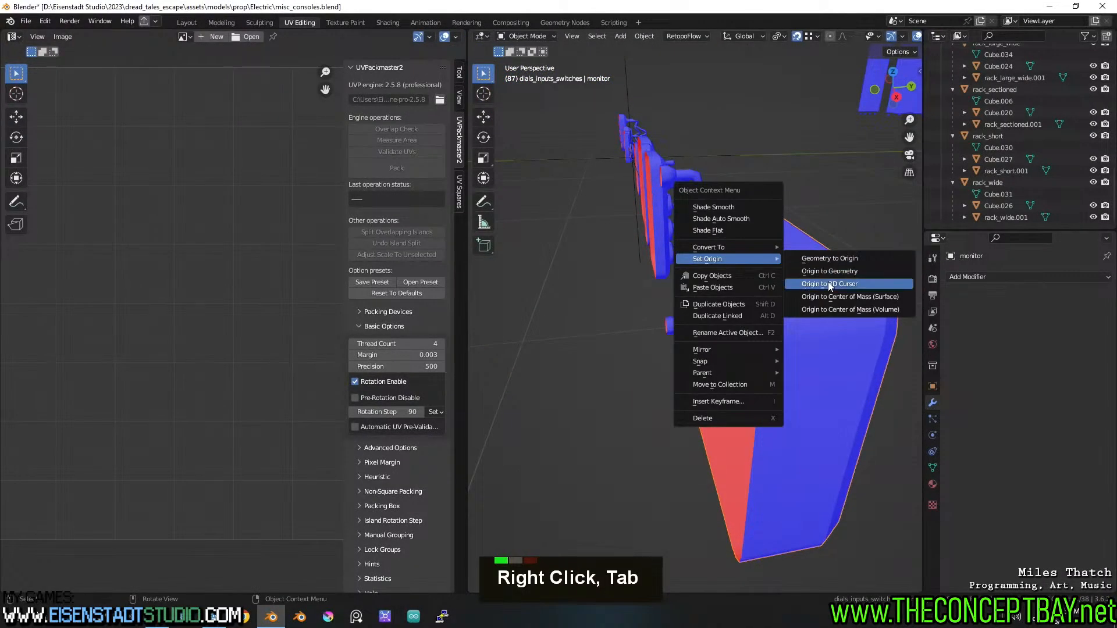
Recheck monitor's open back edge loop and snap the 3D cursor to it to compare with the object's origin
key("Tab")
middle_click_drag(672, 316, 762, 327)
scroll(706, 341, "down", 2)
middle_click_drag(613, 360, 751, 352, "shift")
middle_click_drag(751, 352, 681, 351)
key("Tab")
middle_click_drag(814, 372, 699, 352, "shift")
middle_click_drag(698, 352, 657, 351)
middle_click_drag(657, 351, 677, 353)
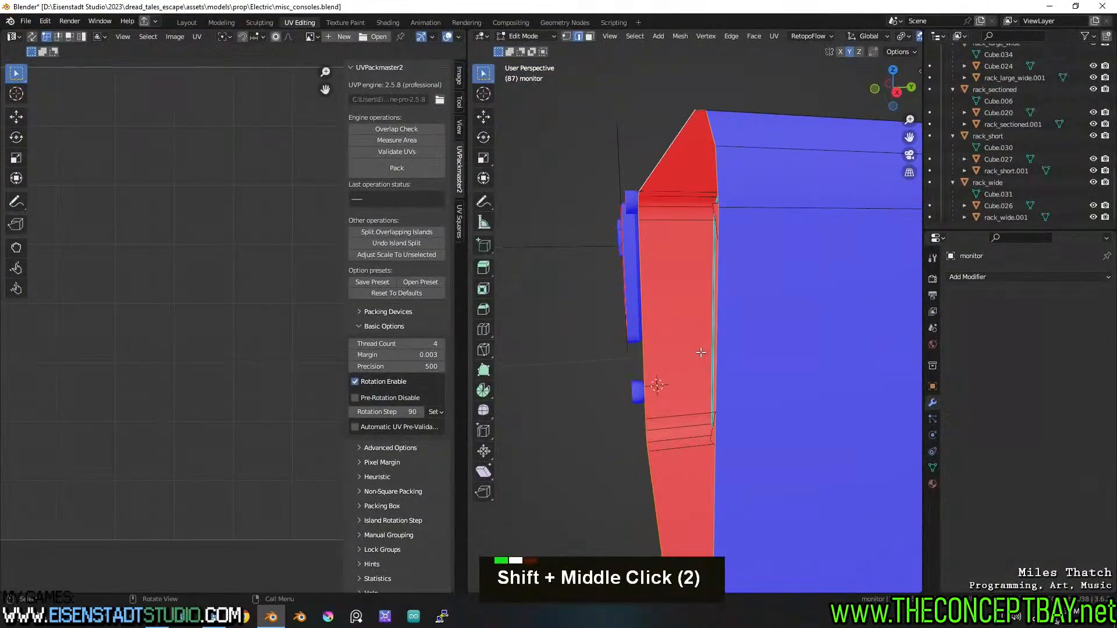
key("shift+s")
middle_click_drag(693, 453, 740, 458)
key("Tab")
Snap the 3D cursor midway between the open edge loops of handle's two feet and set the object's origin to the cursor
left_click(595, 376)
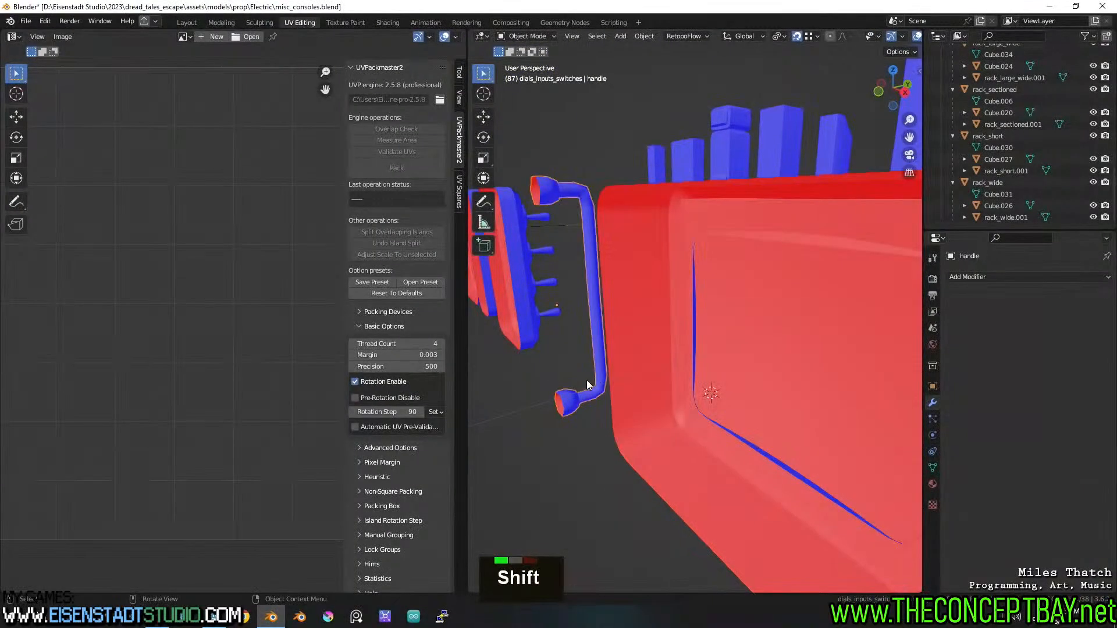
key("Tab")
middle_click_drag(580, 386, 669, 365, "shift")
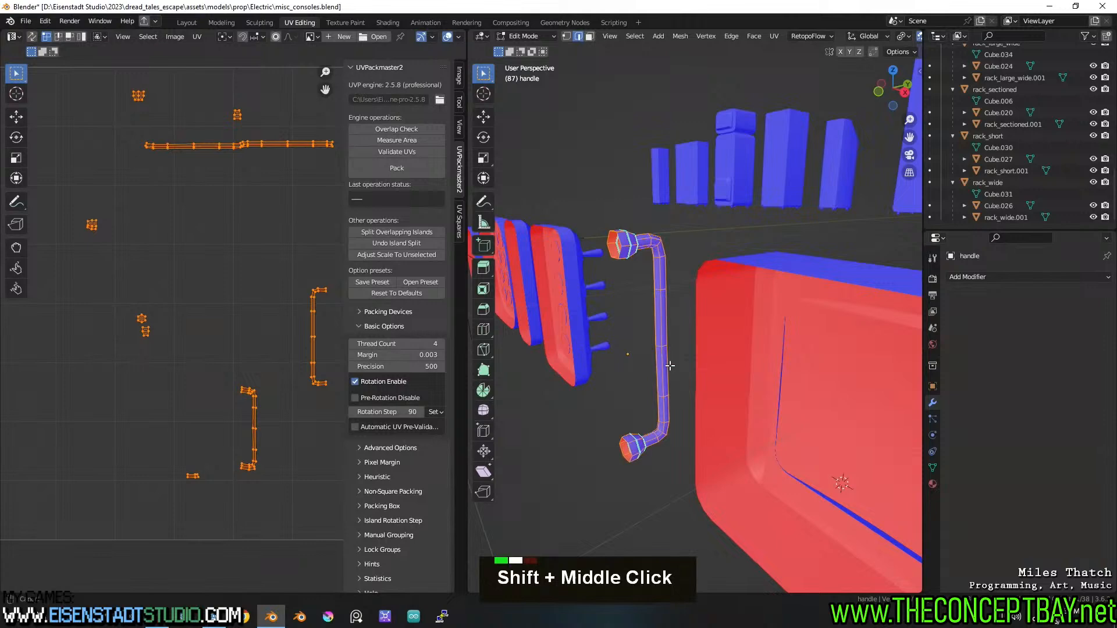
left_click(629, 460, "alt")
left_click(624, 444, "alt")
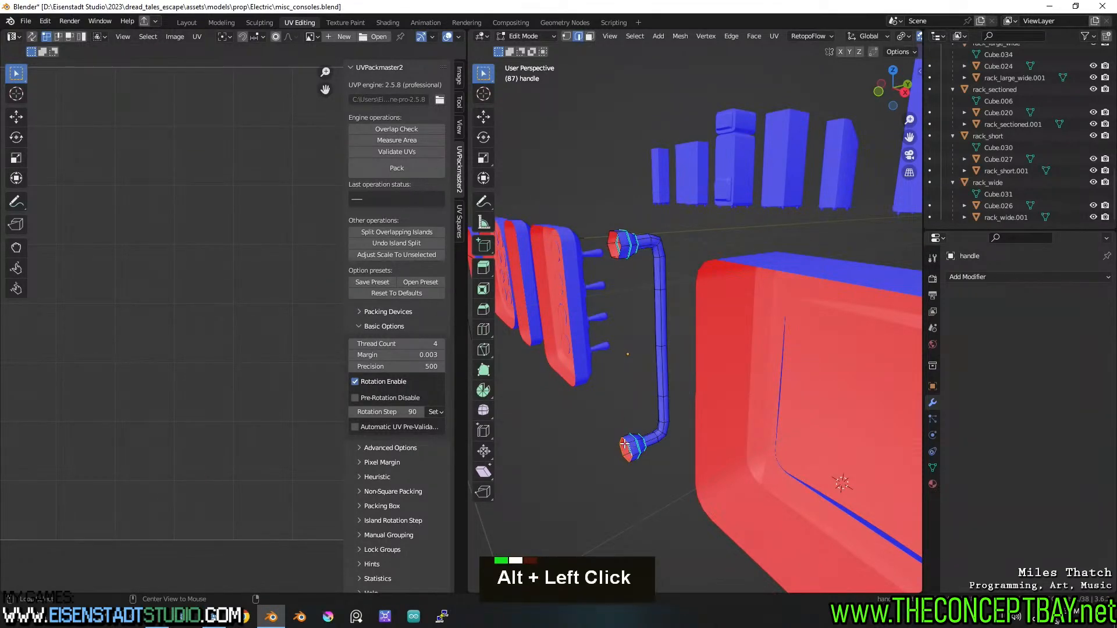
left_click(615, 257, "shift")
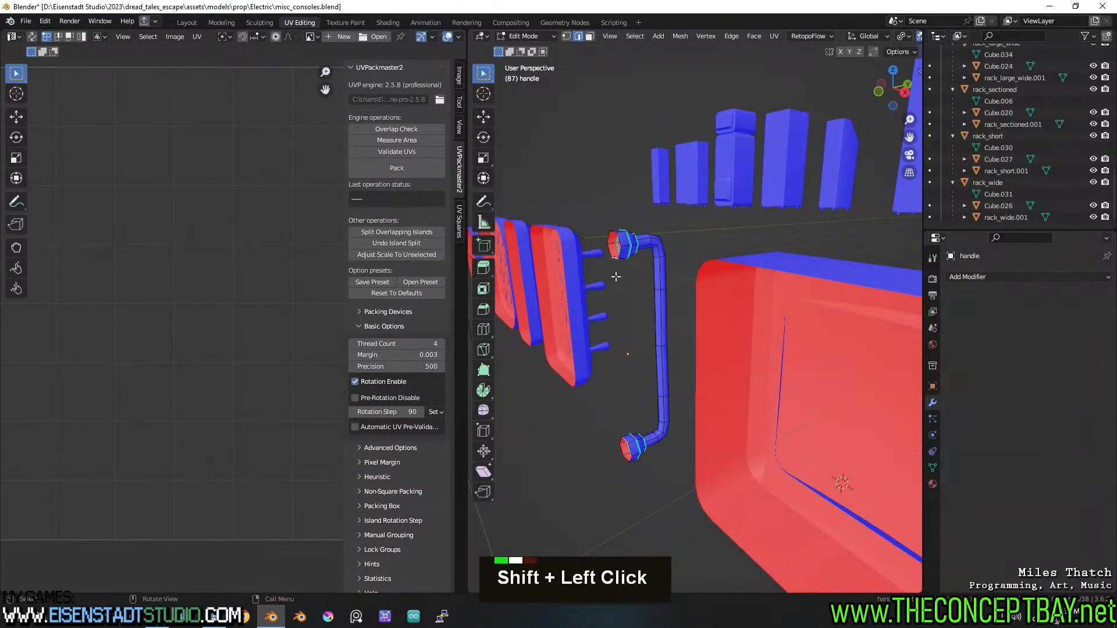
key("shift+s")
key("Tab")
right_click(651, 344)
mouse_move(651, 344)
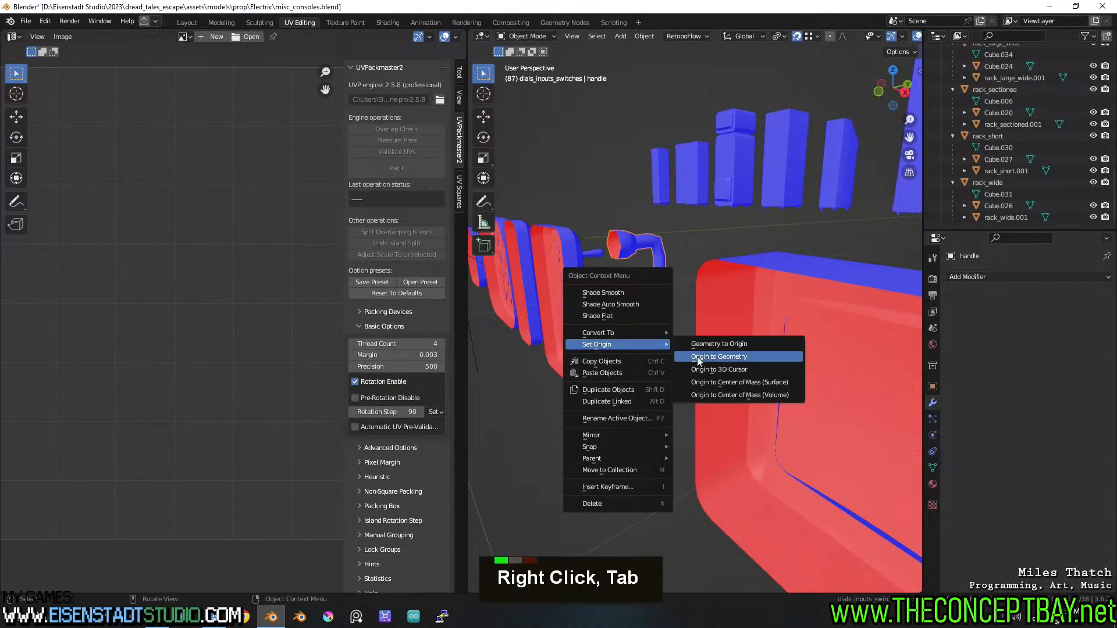
left_click(707, 368)
Snap the 3D cursor to switch_lights' open back edge loop and set the object's origin to the cursor
middle_click_drag(603, 364, 674, 355, "shift")
left_click(652, 345)
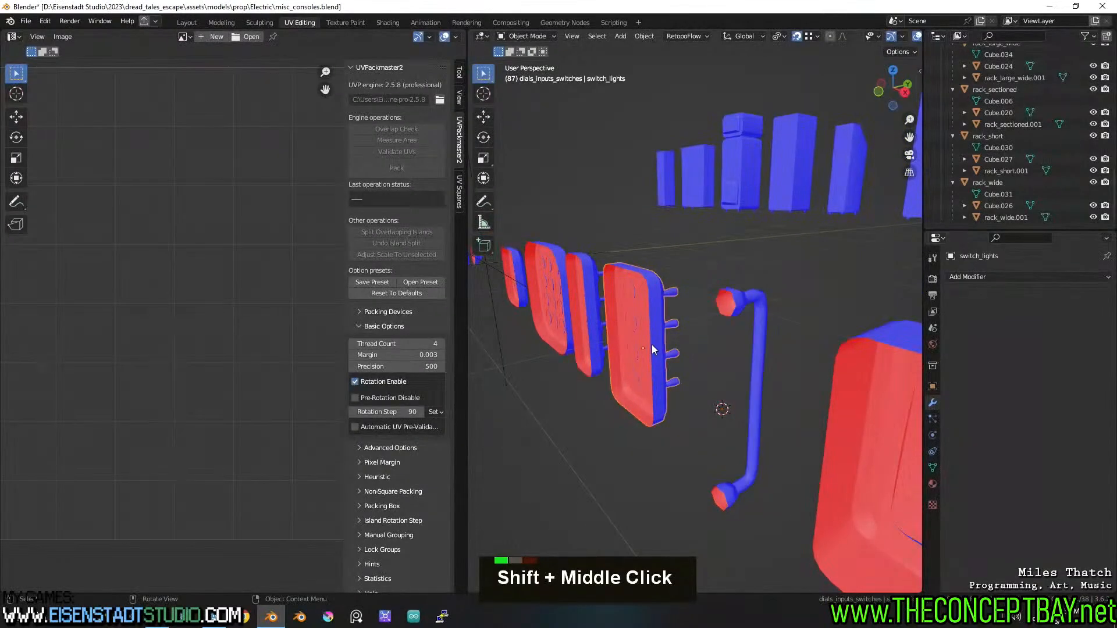
key("Tab")
left_click(656, 349, "alt")
key("shift+s")
left_click(646, 444)
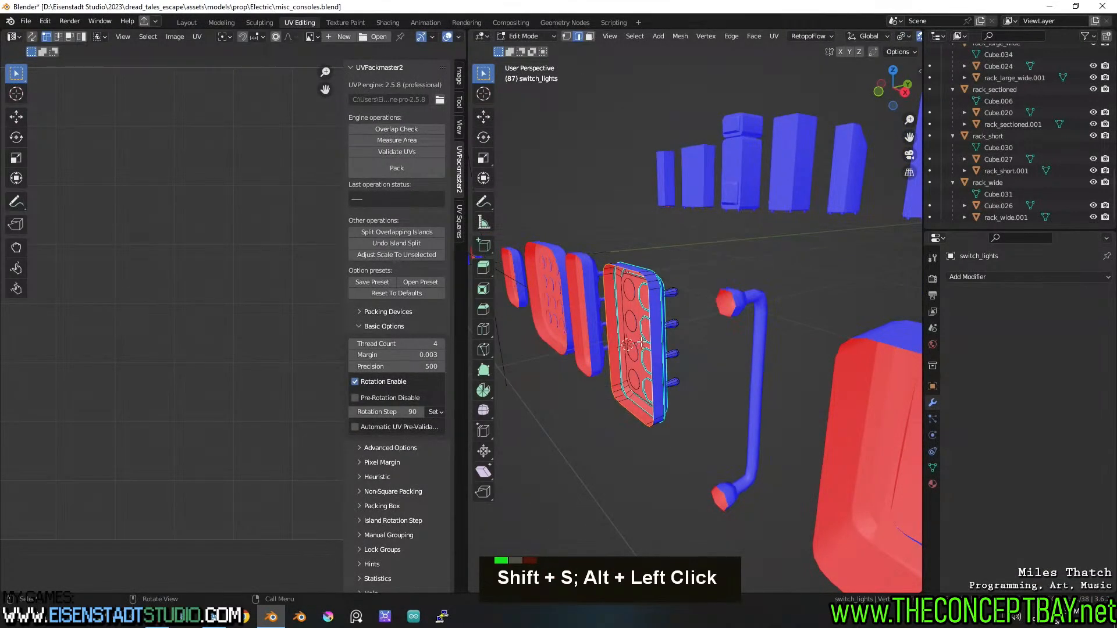
key("Tab")
right_click(642, 342)
mouse_move(641, 341)
left_click(700, 367)
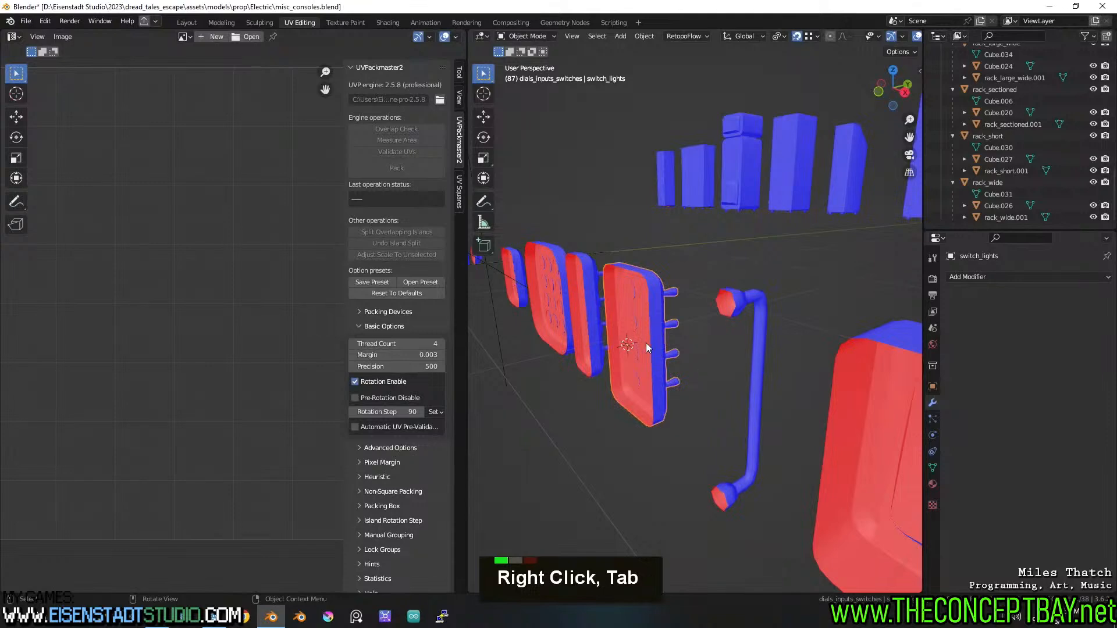
Snap the 3D cursor to switch's open back edge loop and set the object's origin to the cursor
scroll(578, 314, "down", 2)
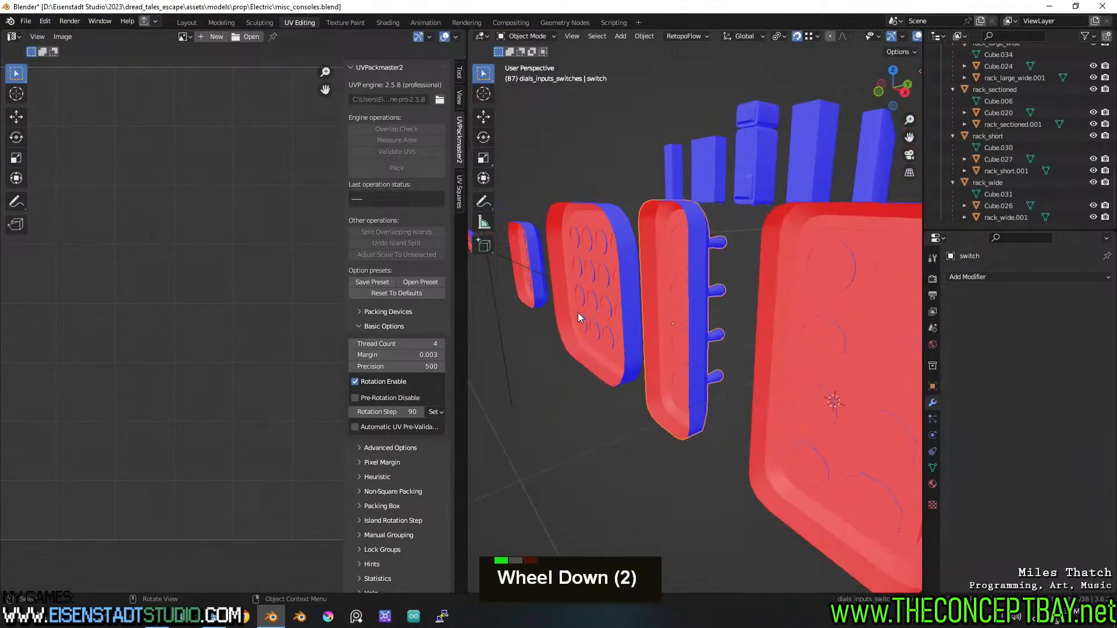
key("Tab")
left_click(690, 325, "alt")
key("shift+s")
left_click(691, 327)
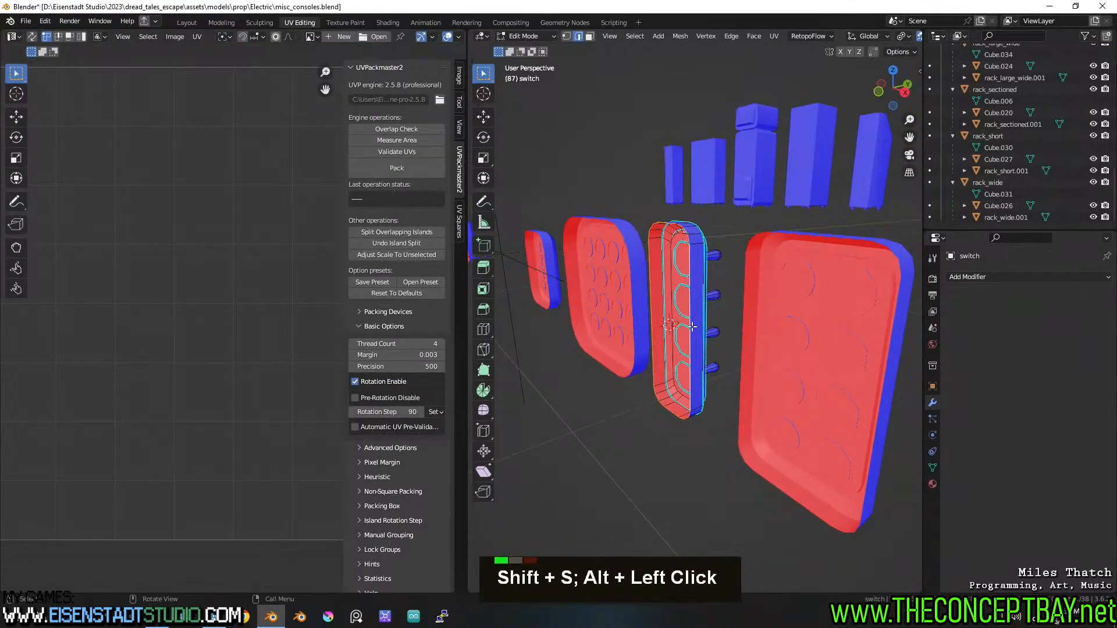
key("Tab")
right_click(692, 327)
mouse_move(694, 324)
left_click(757, 348)
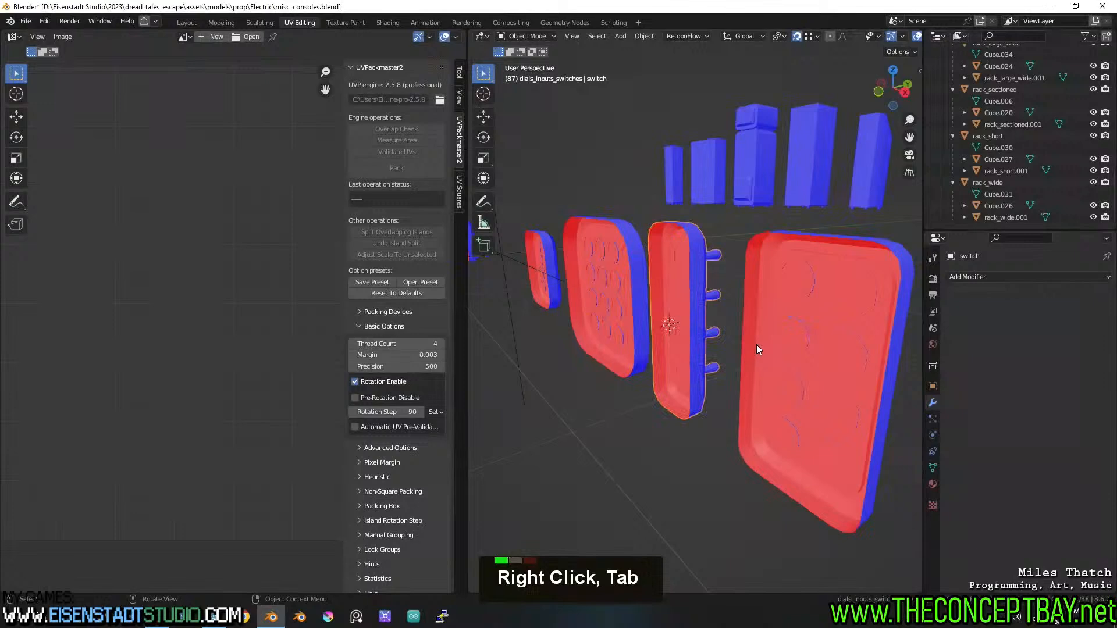
Snap the 3D cursor to the open back edge loop of the lights object and set its origin to the cursor
left_click(602, 306)
key("2")
key("Tab")
left_click(584, 310, "alt")
key("shift+s")
left_click(573, 398)
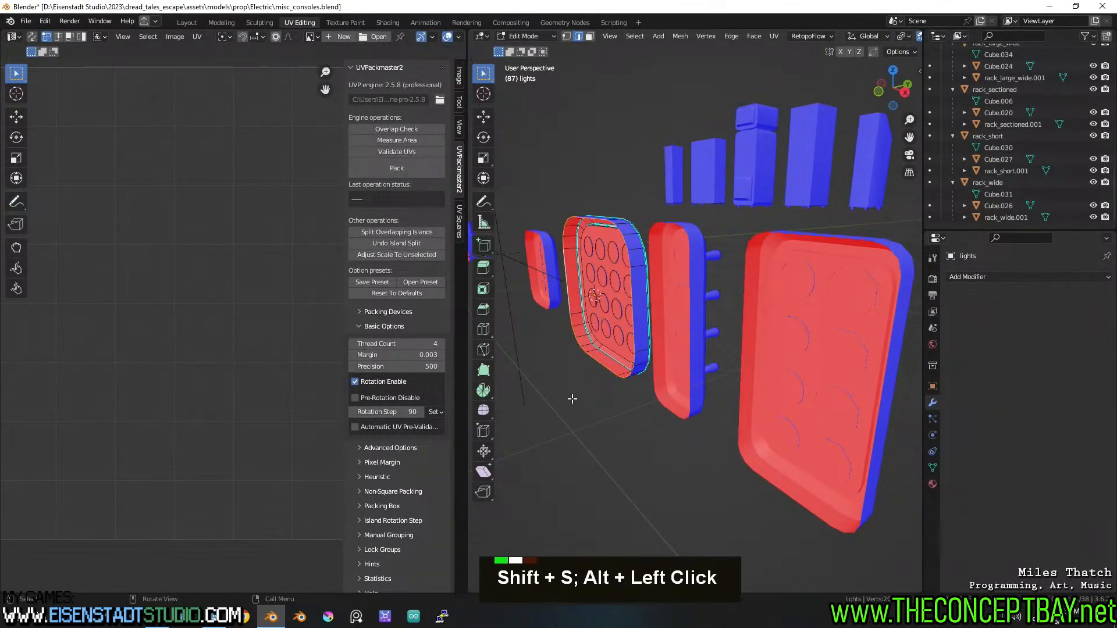
key("Tab")
right_click(585, 314)
mouse_move(587, 313)
left_click(648, 337)
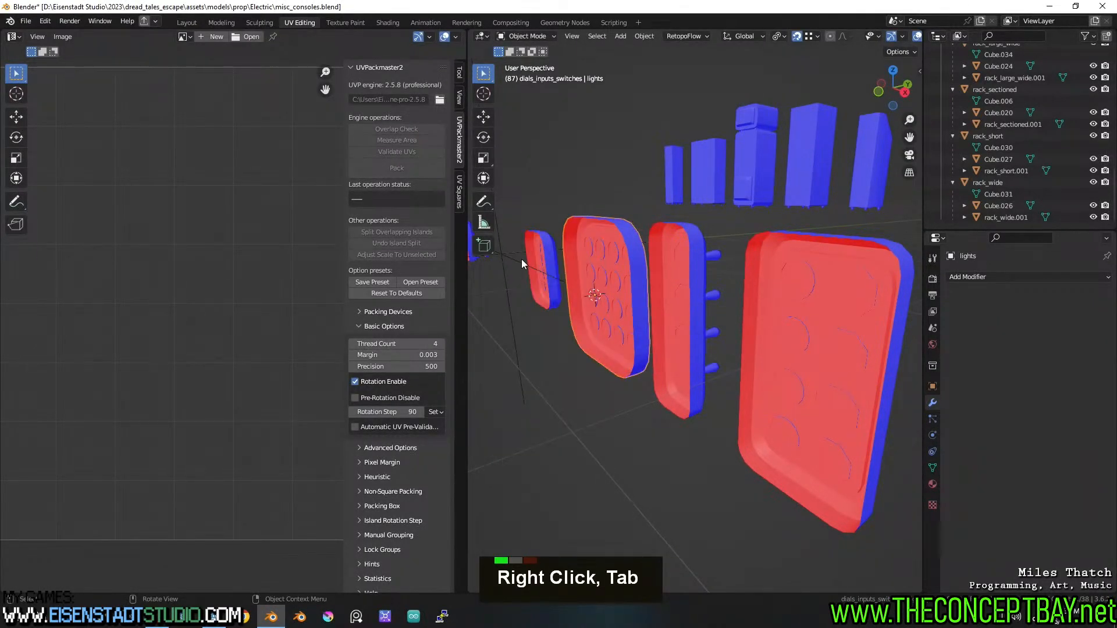
Snap the 3D cursor to keypad's open back edge loop and set the object's origin to the cursor
double_click(536, 268)
key("KP_Decimal")
key("Tab")
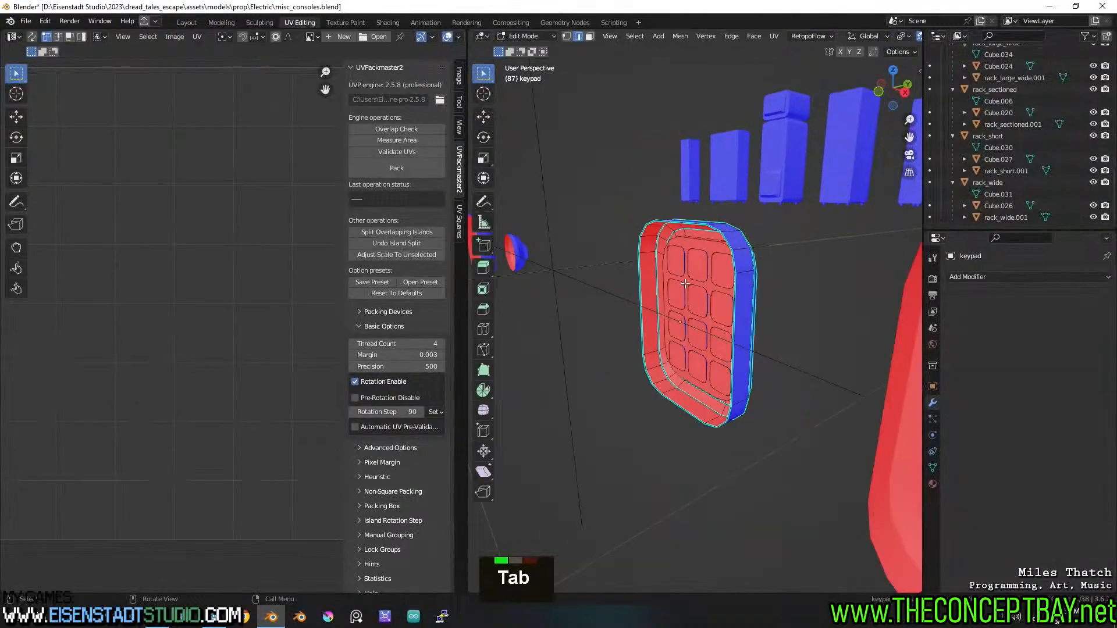
left_click(739, 298, "alt")
key("shift+s")
left_click(736, 428)
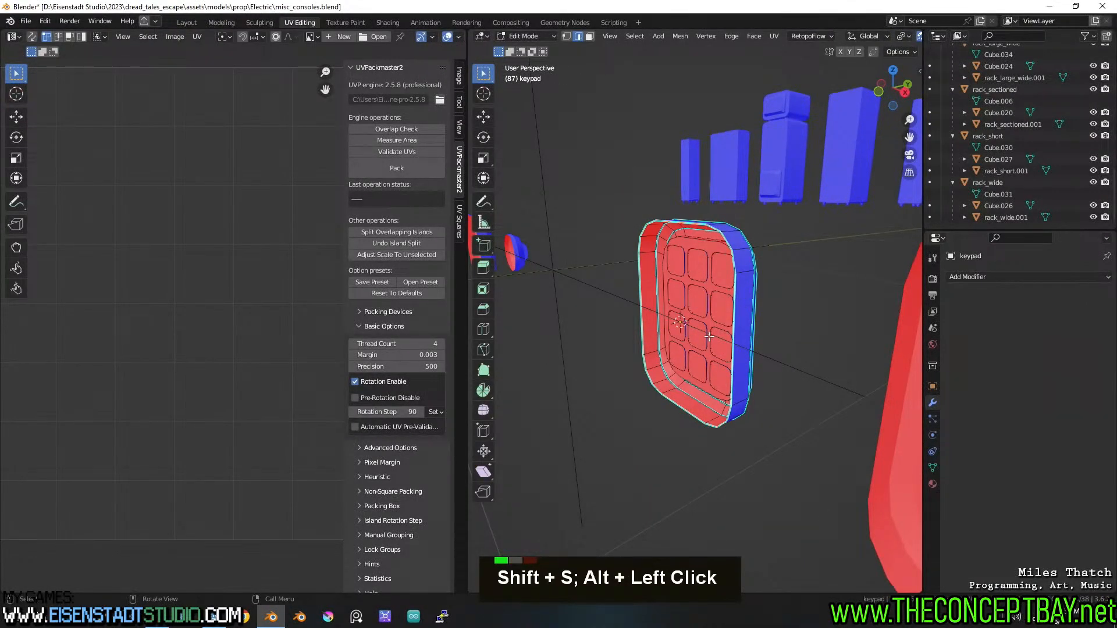
key("Tab")
right_click(713, 303)
mouse_move(713, 303)
left_click(776, 330)
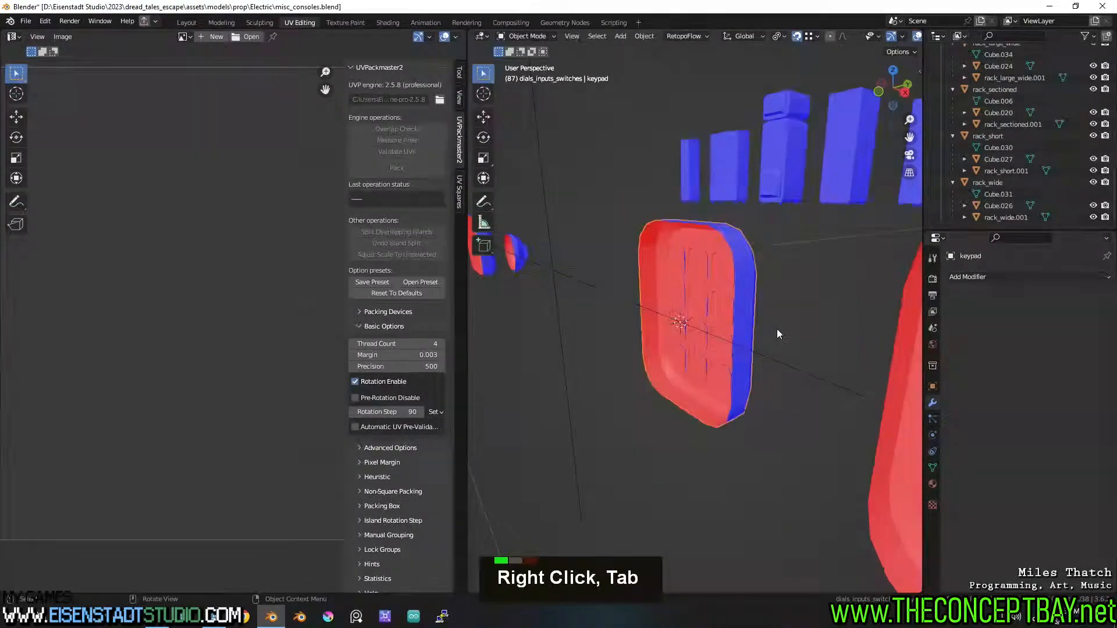
Snap the 3D cursor to monitor_small's open back edge loop
left_click(512, 259)
key("KP_Decimal")
scroll(646, 299, "down", 4)
middle_click_drag(646, 299, 759, 321)
left_click(645, 285)
scroll(647, 297, "up", 3)
middle_click_drag(759, 321, 692, 330)
key("Tab")
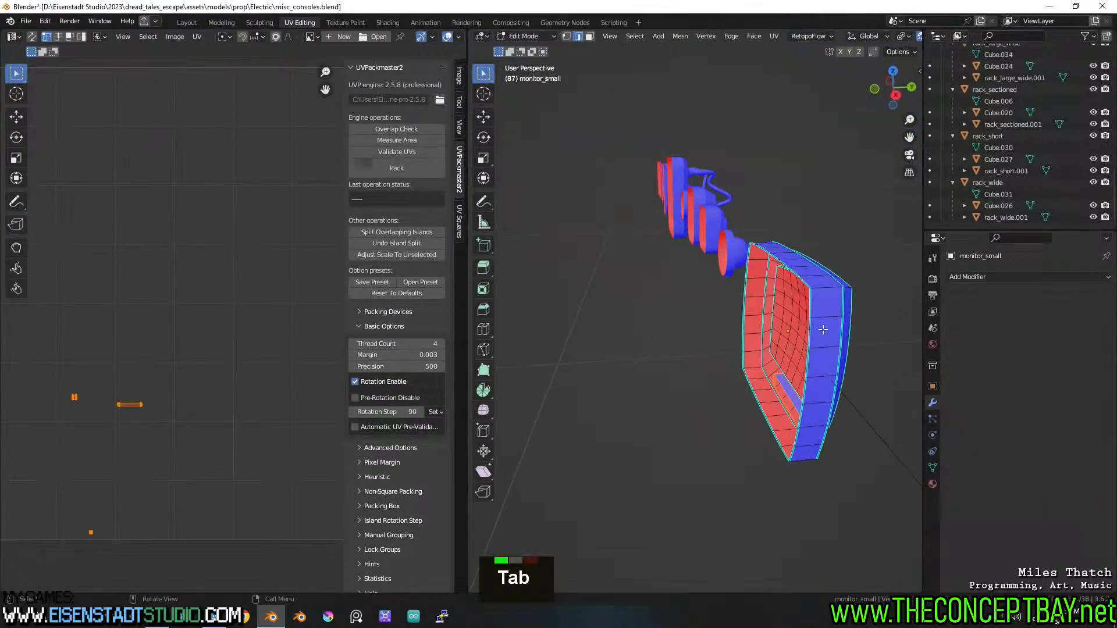
left_click(816, 334, "alt")
key("shift+s")
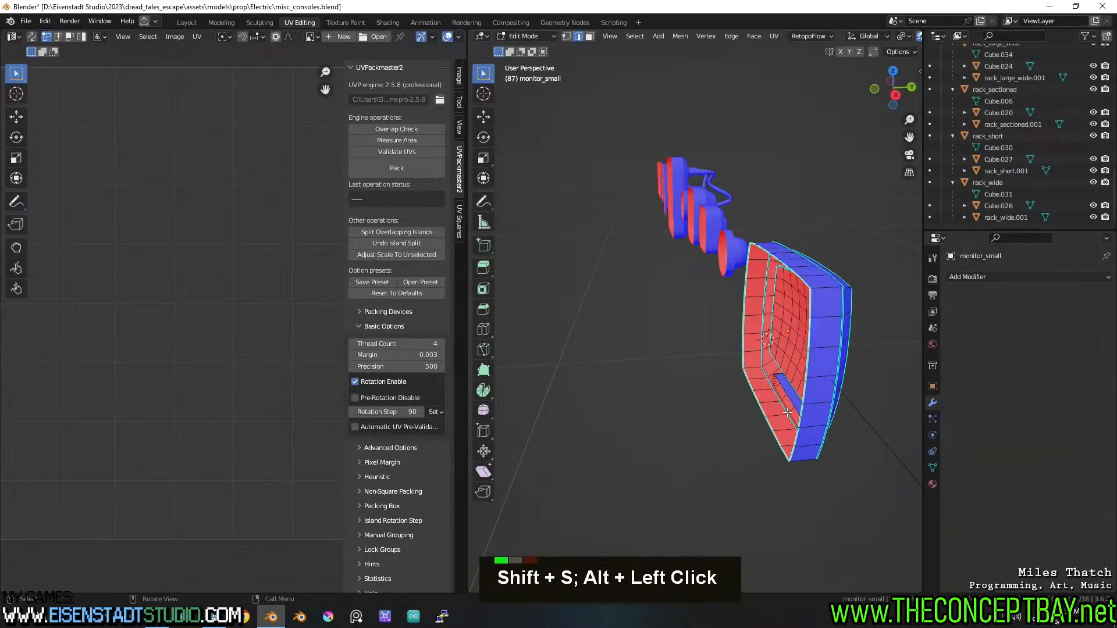
Set monitor_small's origin to the 3D cursor
right_click(774, 359)
key("Escape")
key("Tab")
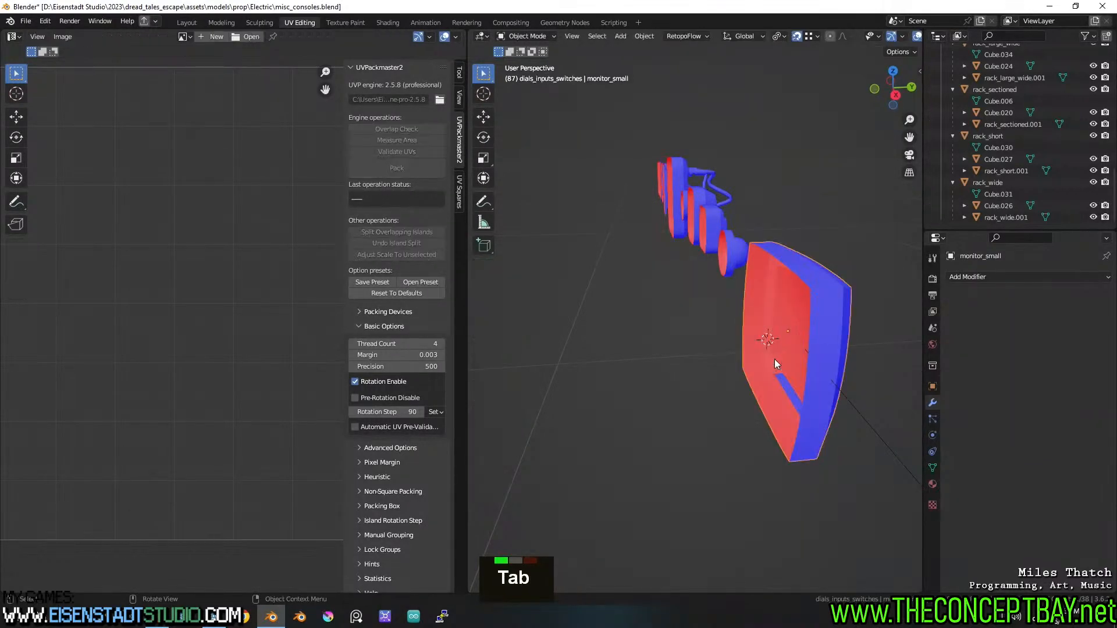
right_click(774, 359)
mouse_move(781, 361)
left_click(845, 385)
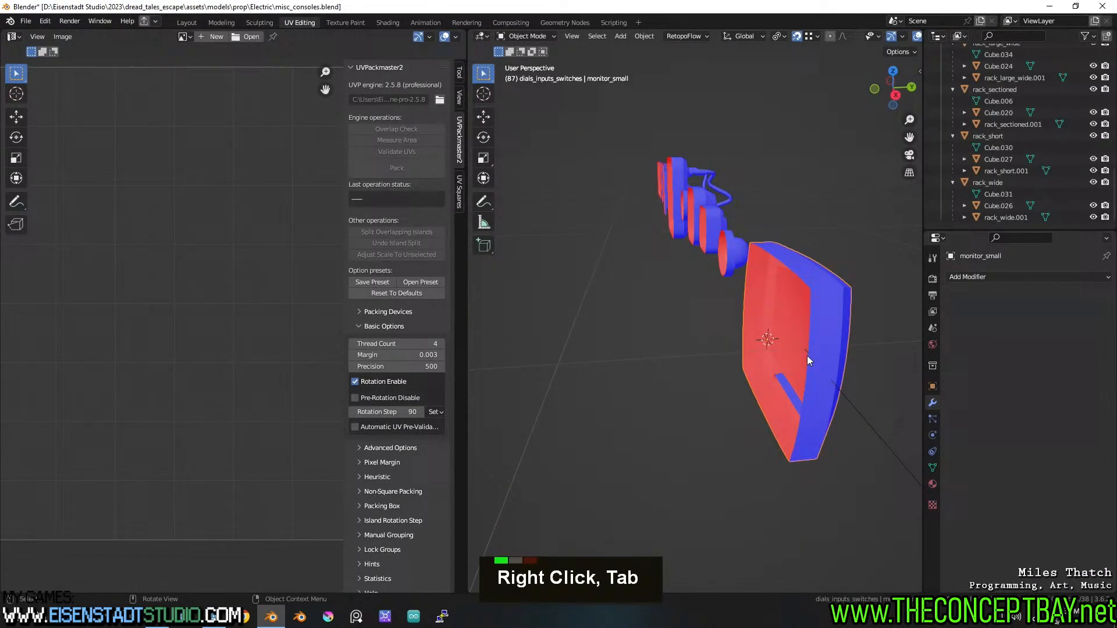
Snap the 3D cursor to bulb's open back edge loop to check the object's origin against it
left_click(731, 257)
key("KP_Decimal")
scroll(727, 312, "down", 2)
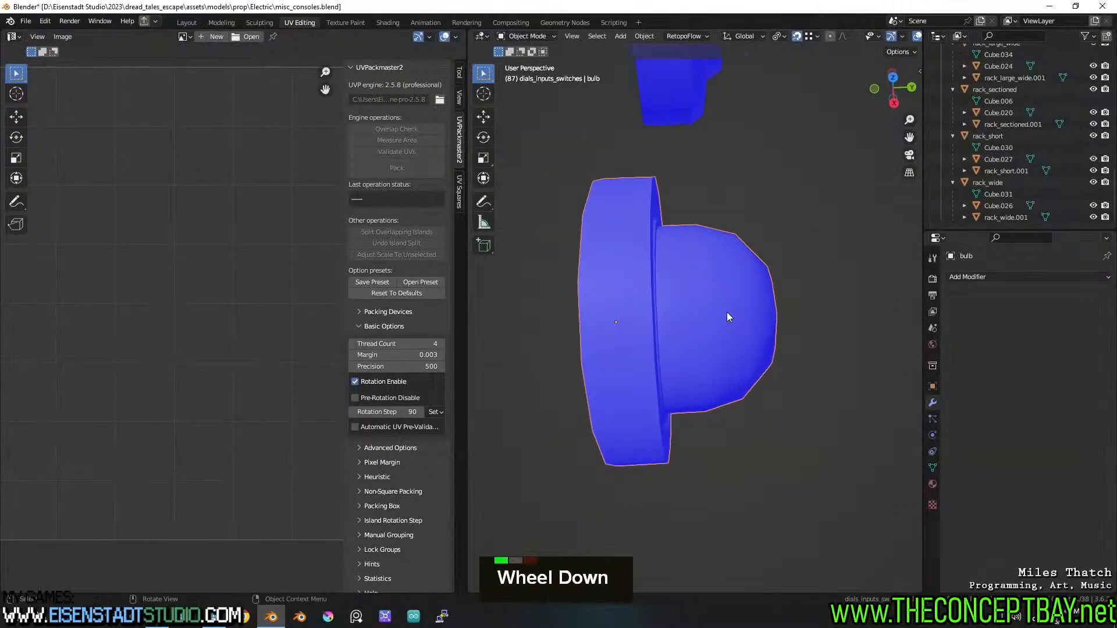
middle_click_drag(727, 312, 750, 307, "shift")
scroll(725, 278, "up", 2)
scroll(725, 278, "up", 2)
key("Tab")
key("2")
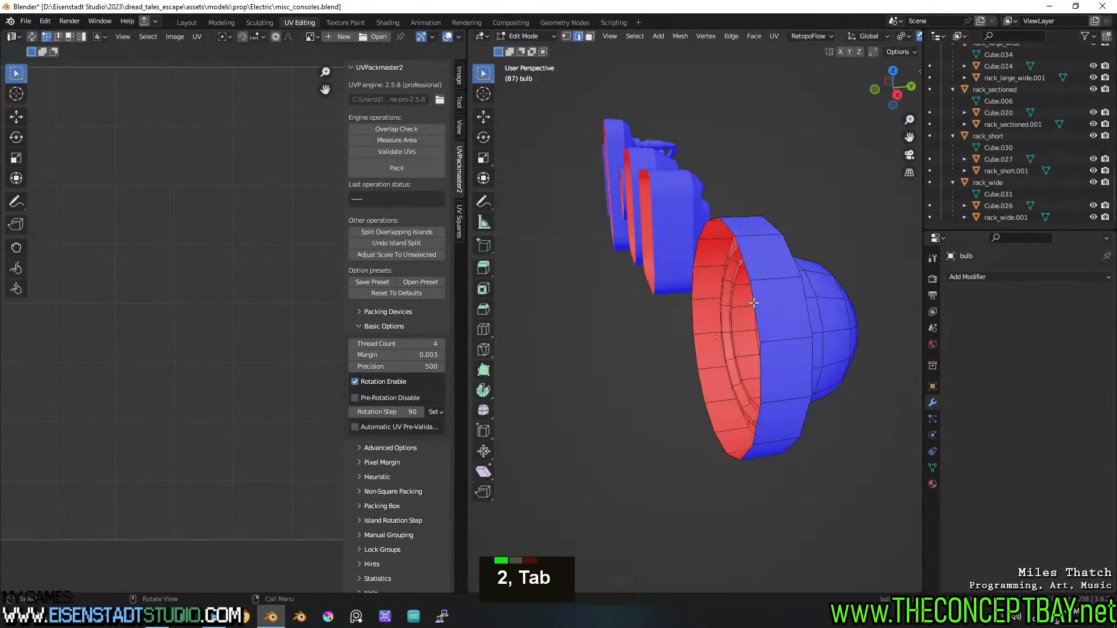
left_click(757, 316, "alt")
key("shift+s")
key("Tab")
right_click(755, 333)
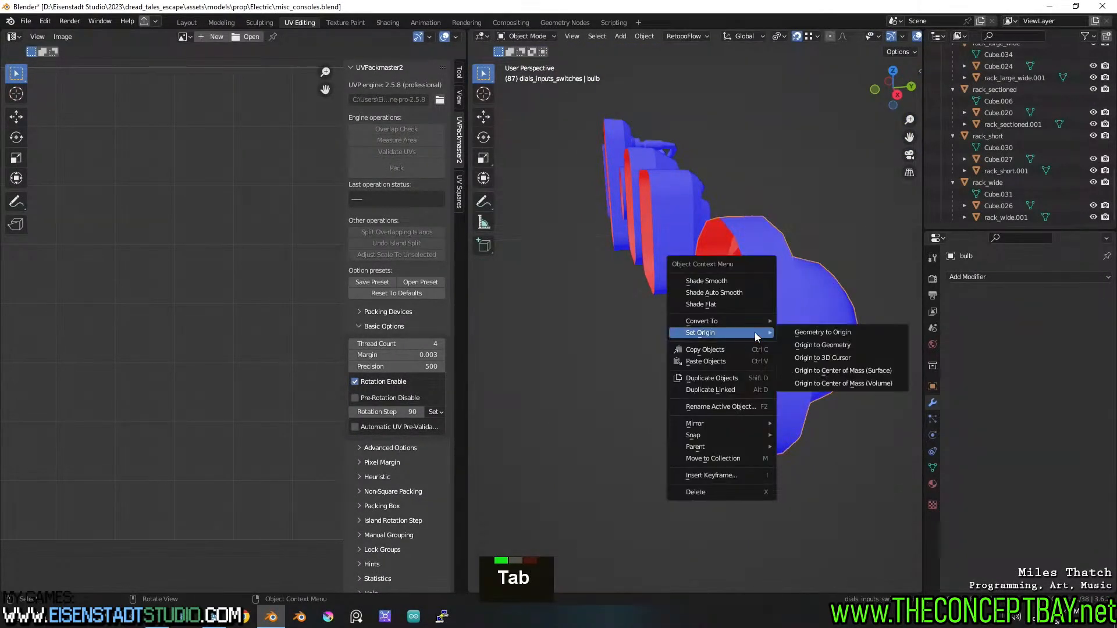
key("Escape")
Snap the 3D cursor to button's open back edge loop to check the object's origin against it
key("Tab")
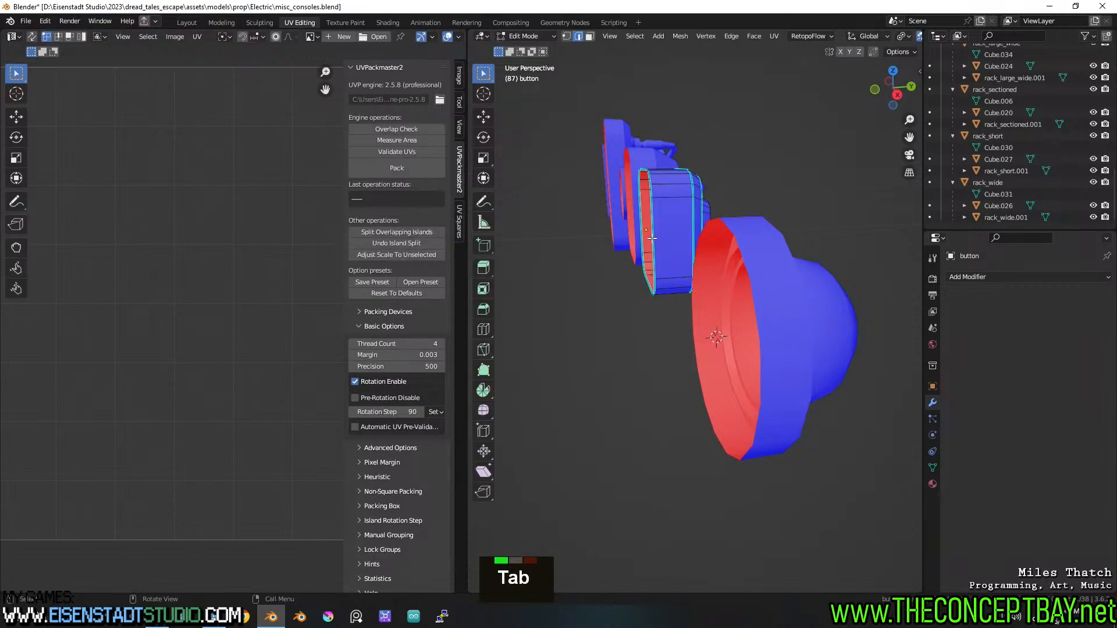
left_click(653, 239, "alt")
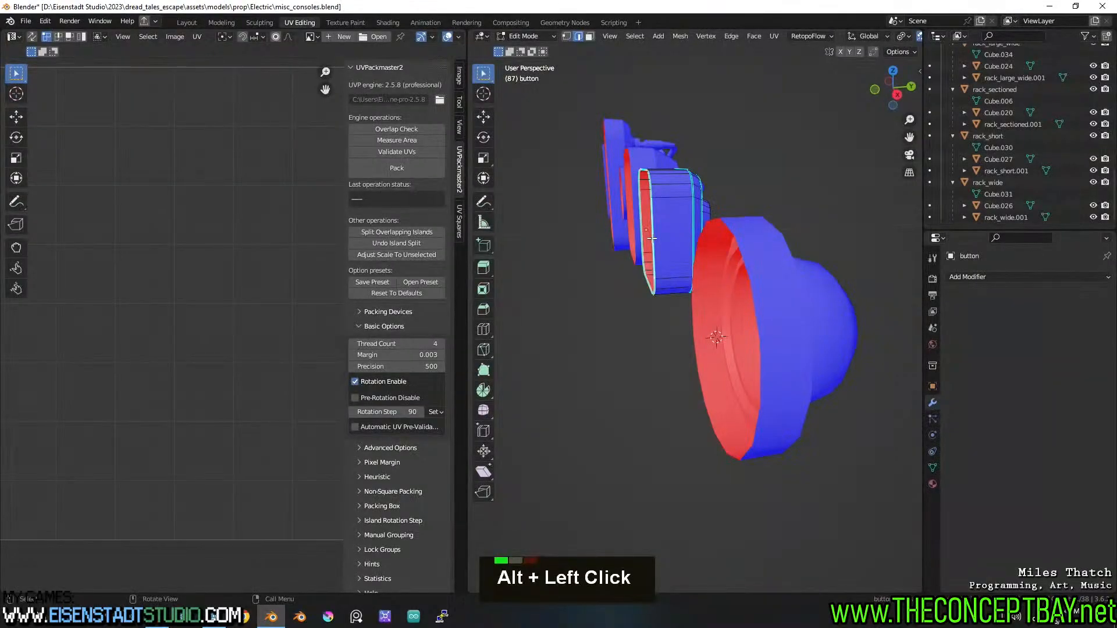
key("KP_Decimal")
middle_click_drag(652, 239, 738, 259)
key("shift+s")
left_click(739, 322)
key("Tab")
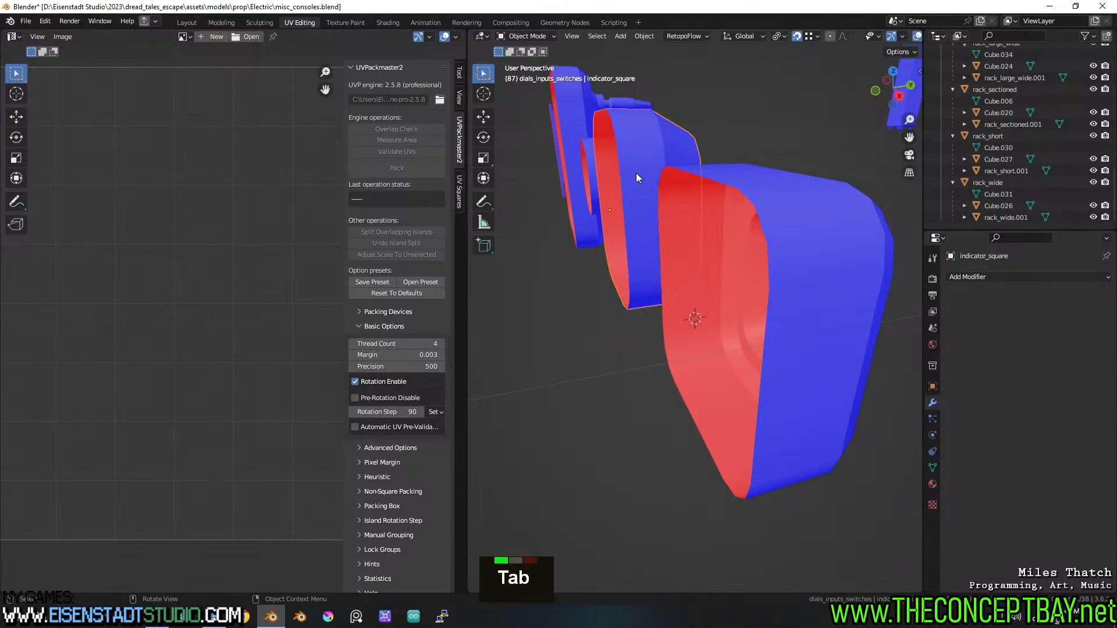
Snap the 3D cursor to indicator_square in object mode and compare its origin with the open back
key("shift+s")
left_click(641, 314)
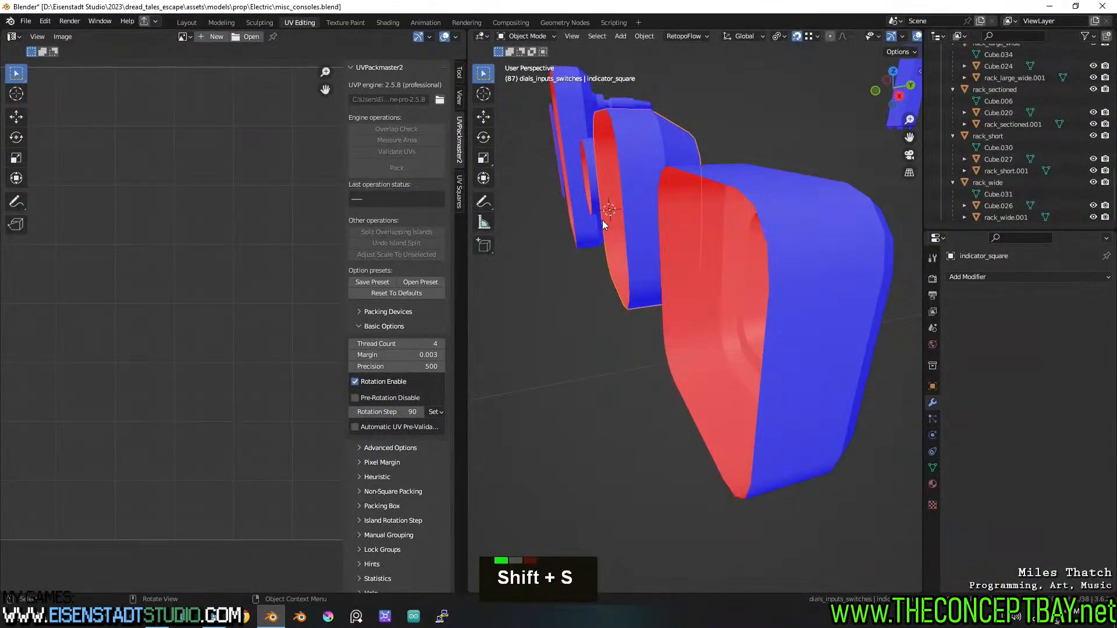
key("KP_Decimal")
middle_click_drag(605, 216, 715, 312)
scroll(645, 251, "down", 4)
Snap the 3D cursor to switchboard's open back edge loop and set the object's origin to the cursor
left_click(732, 306)
scroll(732, 307, "up", 5)
middle_click_drag(714, 311, 731, 344, "shift")
left_click(740, 226)
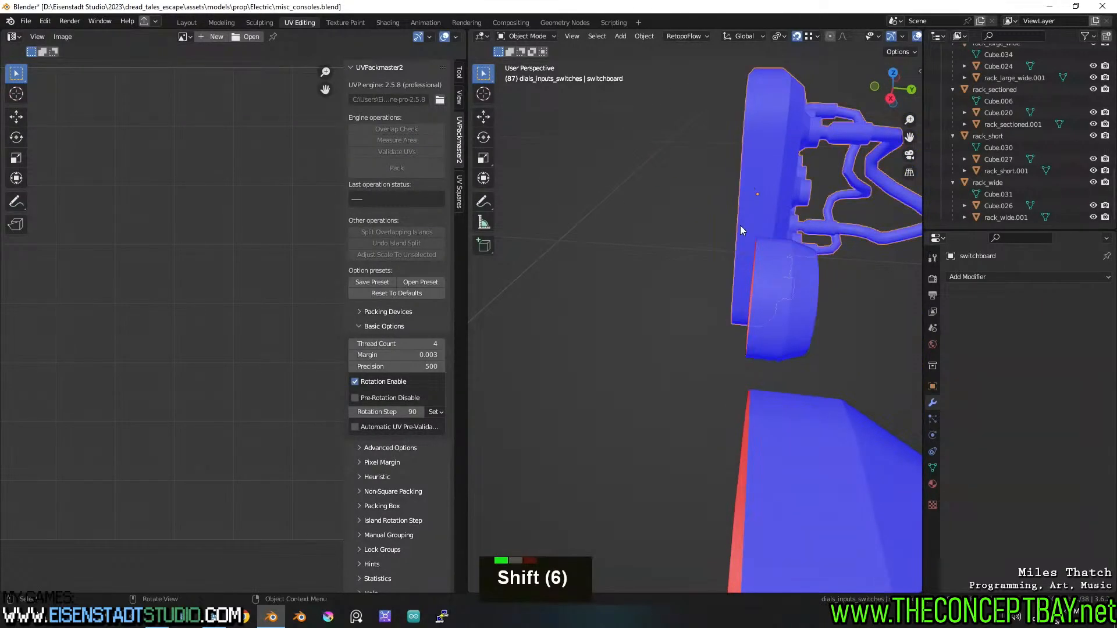
middle_click_drag(740, 226, 759, 225)
key("Tab")
key("2")
left_click(668, 193, "alt")
key("shift+s")
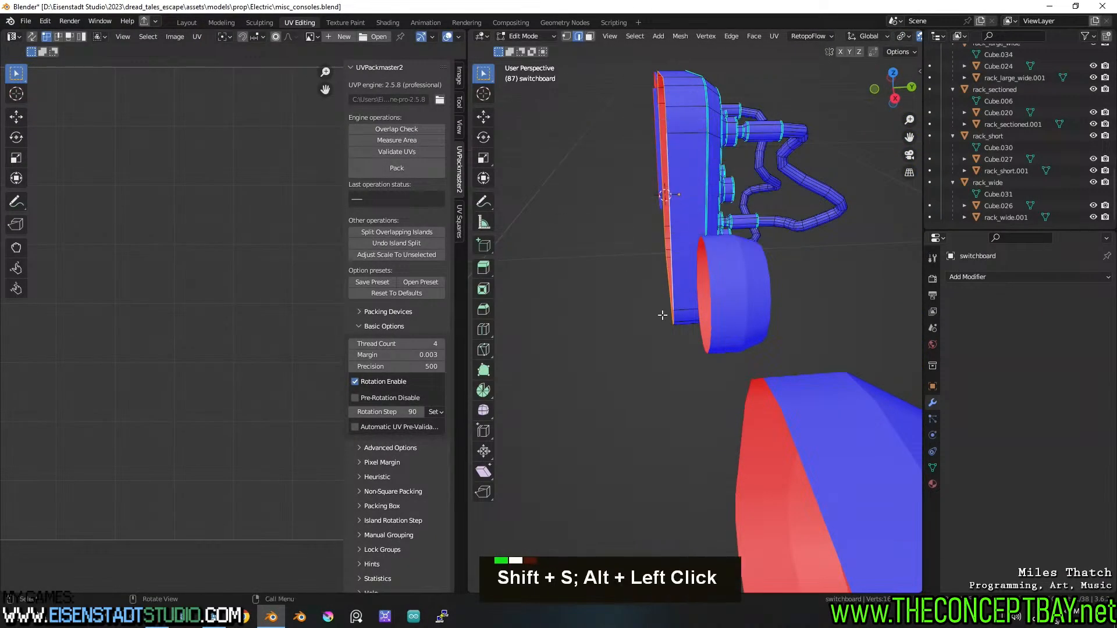
key("Tab")
right_click(676, 192)
mouse_move(701, 195)
left_click(741, 219)
Snap the 3D cursor to vertical_display's open back edge loop and set the object's origin to the cursor
middle_click_drag(742, 219, 710, 266)
scroll(694, 214, "down", 3)
left_click(561, 243)
key("KP_Decimal")
key("Tab")
key("2")
left_click(703, 265, "alt")
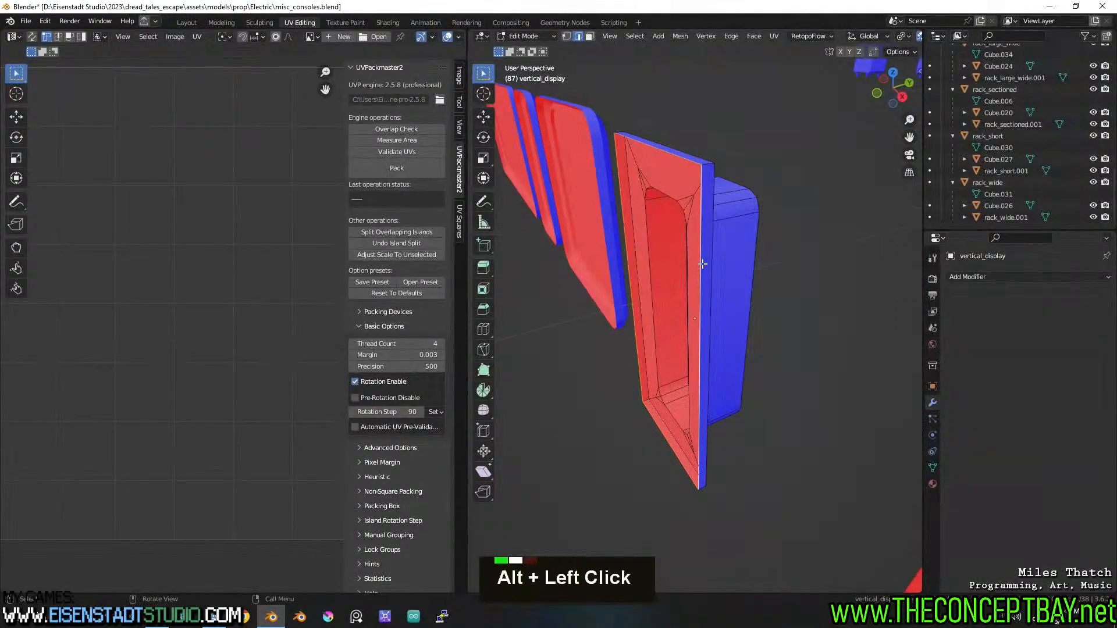
key("shift+s")
key("Tab")
right_click(697, 365)
mouse_move(697, 365)
left_click(753, 390)
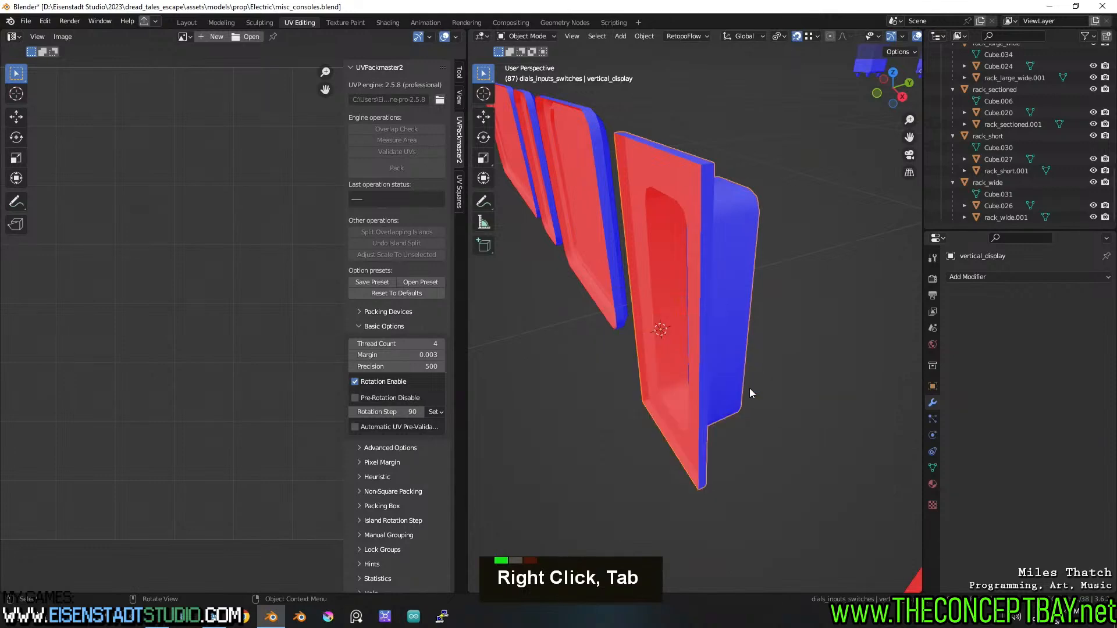
Snap the 3D cursor to panel_mid's open back edge loop and set the object's origin to the cursor
left_click(586, 215)
key("Tab")
key("2")
left_click(599, 213, "alt")
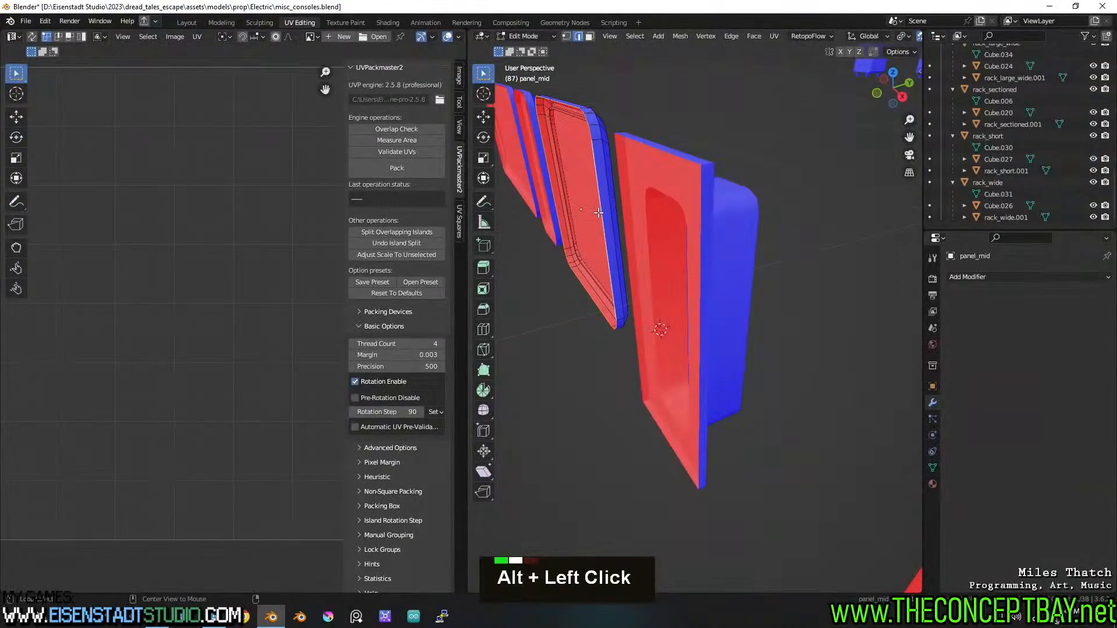
key("shift+s")
key("Tab")
right_click(591, 215)
mouse_move(591, 215)
left_click(639, 238)
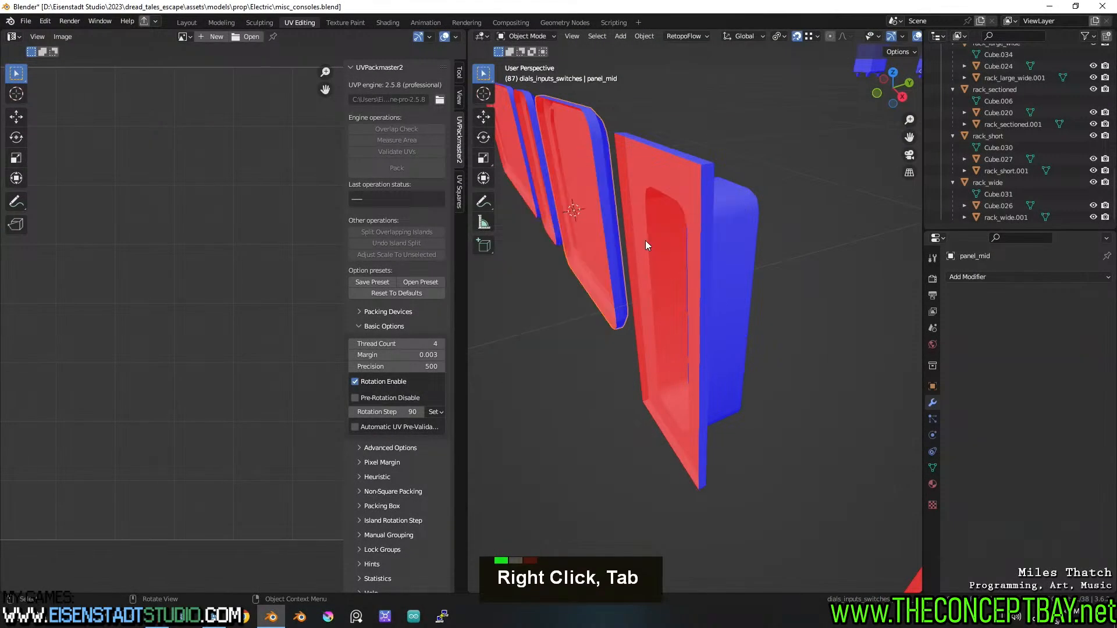
Snap the 3D cursor to panel_short's open back edge loop and set the object's origin to the cursor
left_click(642, 238)
scroll(642, 239, "down", 2)
key("Tab")
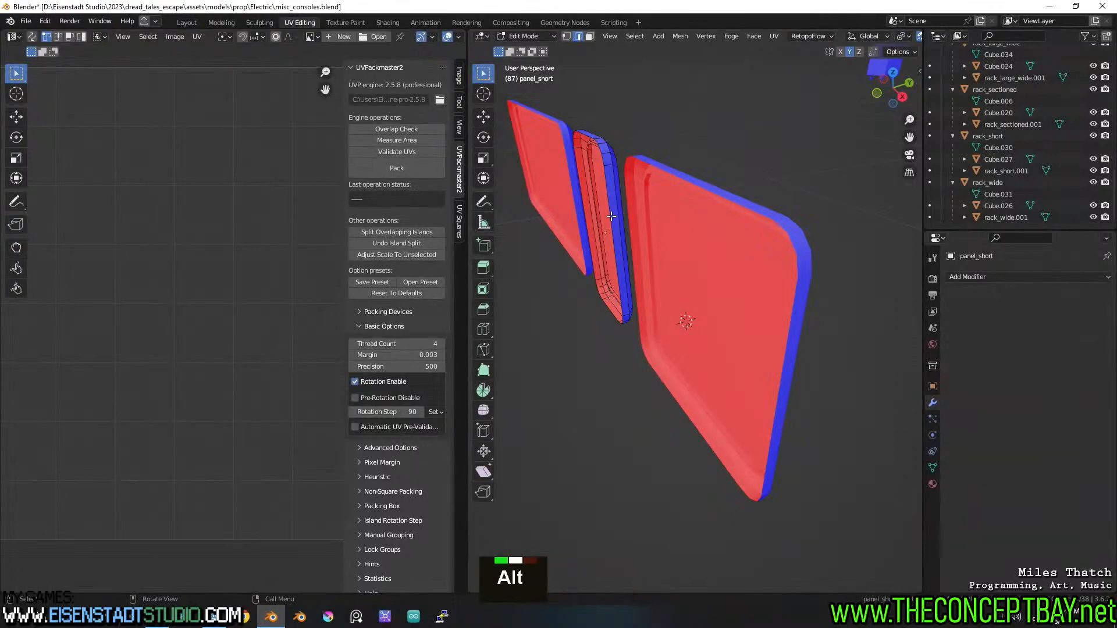
left_click(611, 218, "alt")
key("shift+s")
key("Tab")
right_click(610, 240)
mouse_move(626, 244)
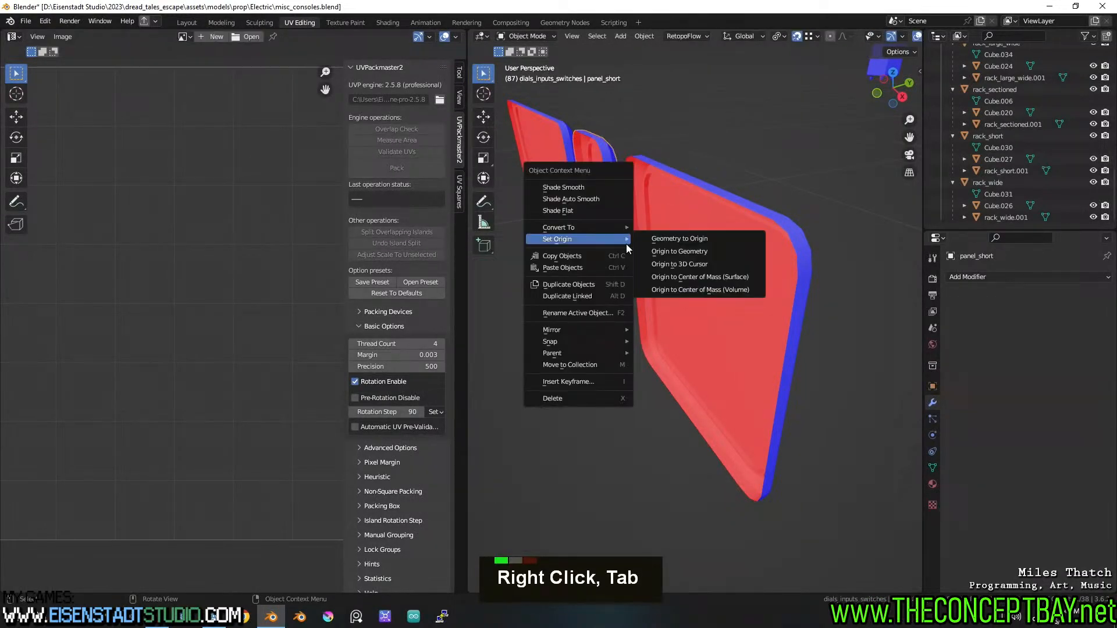
left_click(671, 264)
Snap the 3D cursor to panel_long's open back edge loop and set the object's origin to the cursor
left_click(566, 176)
key("Tab")
key("Tab")
key("Tab")
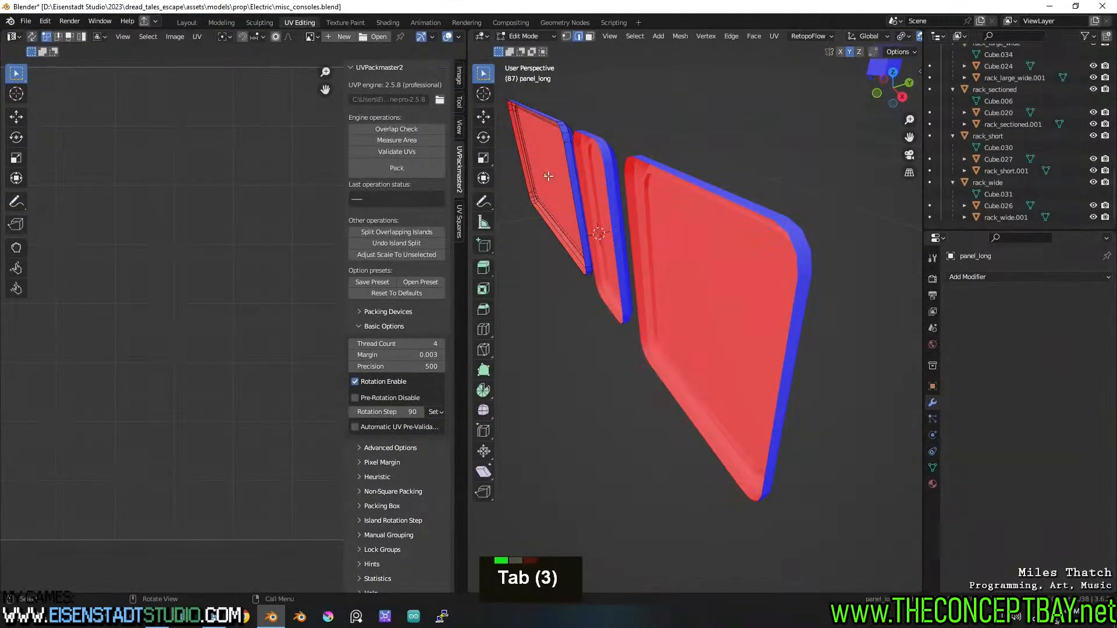
left_click(564, 176, "alt")
key("shift+s")
left_click(569, 299)
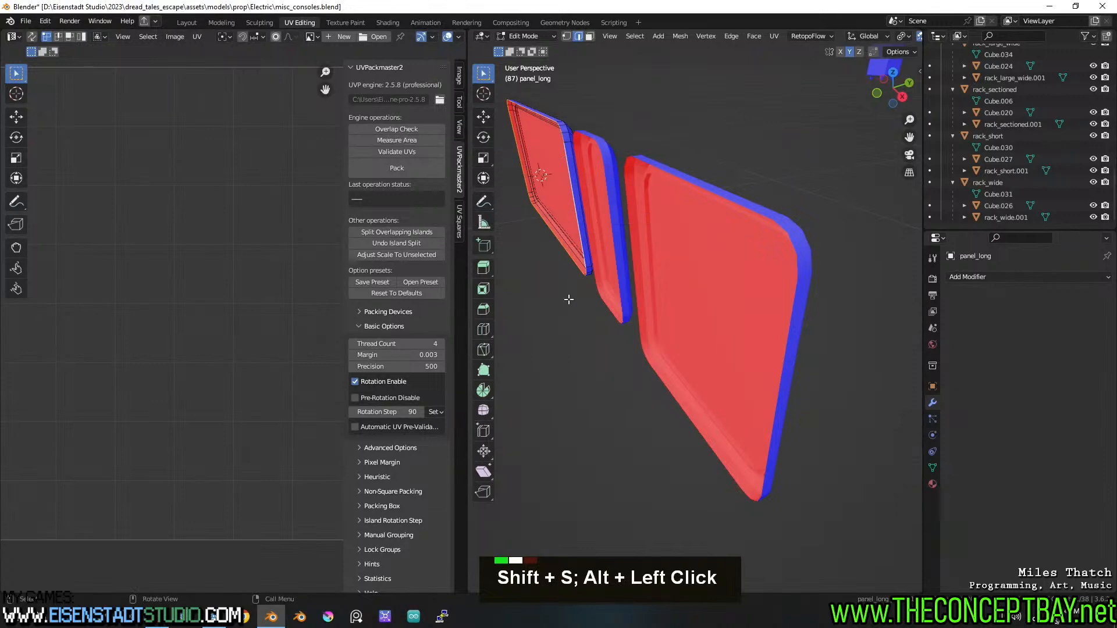
key("Tab")
right_click(575, 203)
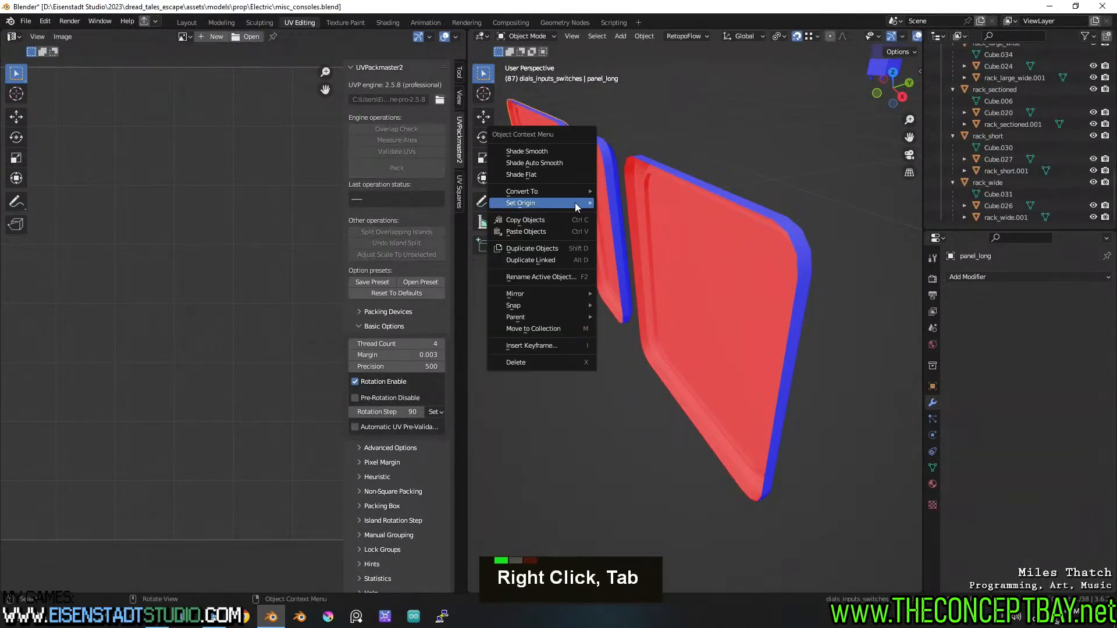
mouse_move(576, 203)
left_click(643, 227)
Snap the 3D cursor to panel_short, panel_mid and panel_long in object mode to check each origin
left_click(618, 228)
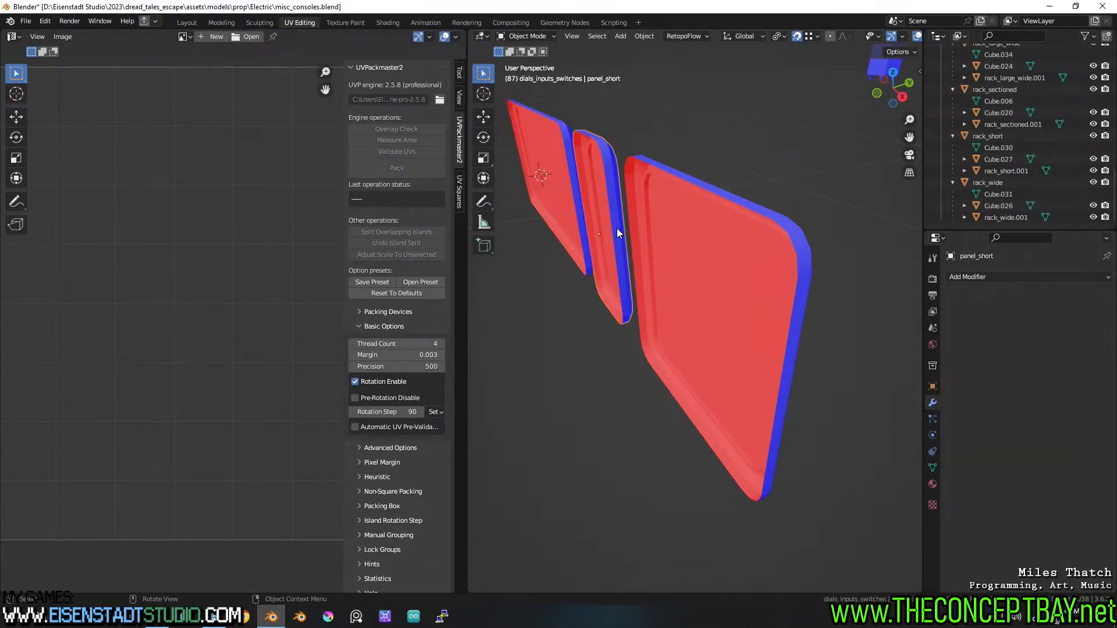
key("shift+s")
left_click(631, 351)
left_click(697, 250)
key("shift+s")
left_click(691, 372)
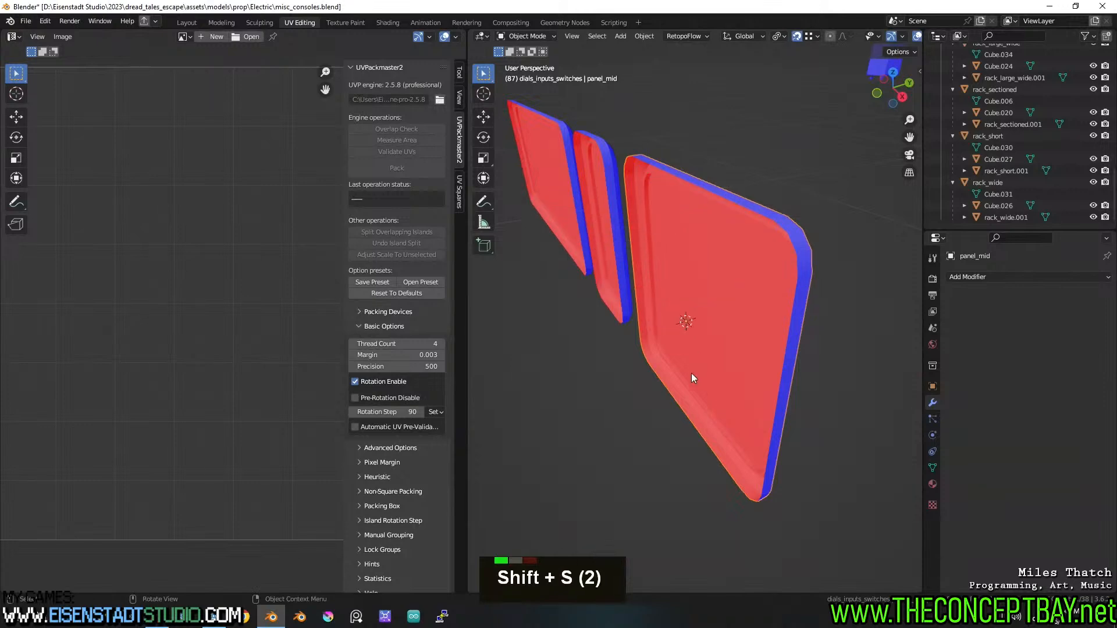
left_click(553, 143)
key("shift+s")
left_click(557, 271)
Save misc_consoles.blend with the updated component origins
middle_click_drag(558, 271, 607, 246)
scroll(607, 245, "down", 6)
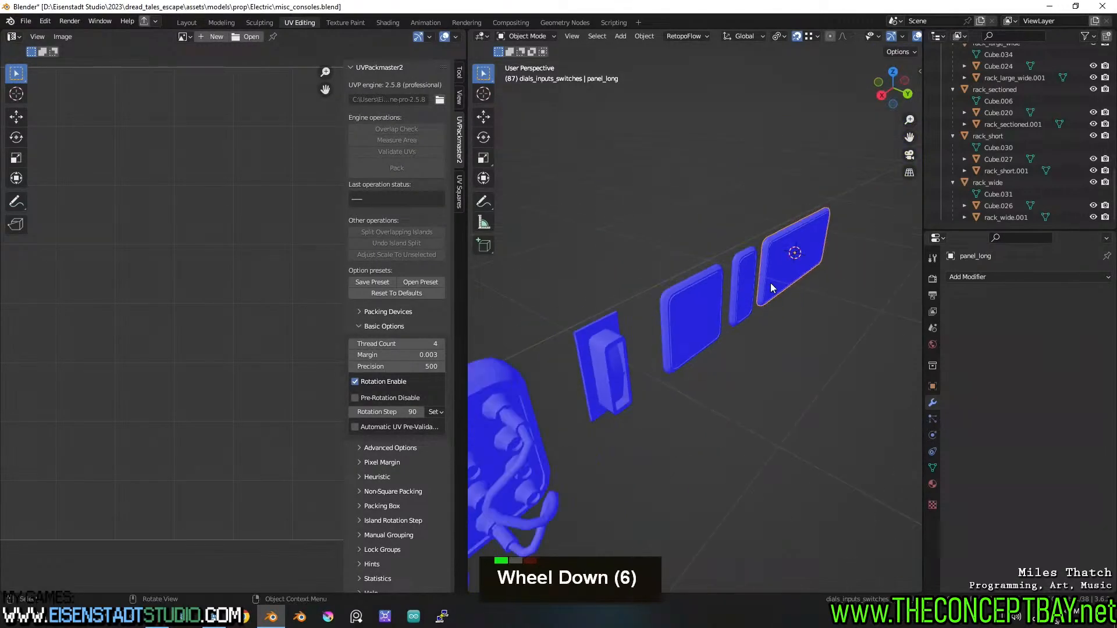
middle_click_drag(768, 282, 677, 270)
scroll(677, 271, "down", 1)
key("ctrl+s")
Select the entire row of rack components for export
middle_click_drag(792, 294, 687, 281, "shift")
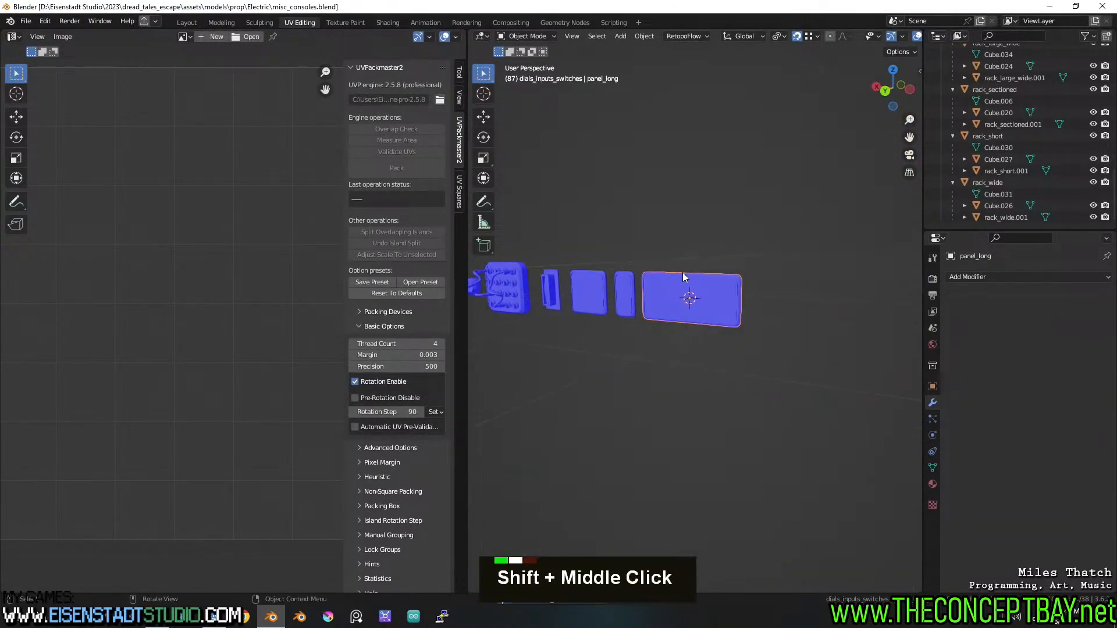
scroll(763, 291, "down", 1)
scroll(763, 291, "down", 1, "shift")
middle_click_drag(763, 291, 692, 305, "shift")
scroll(667, 310, "down", 3)
middle_click_drag(558, 299, 666, 306, "shift")
scroll(706, 302, "down", 2)
middle_click_drag(663, 305, 687, 350)
left_click_drag(566, 205, 901, 405)
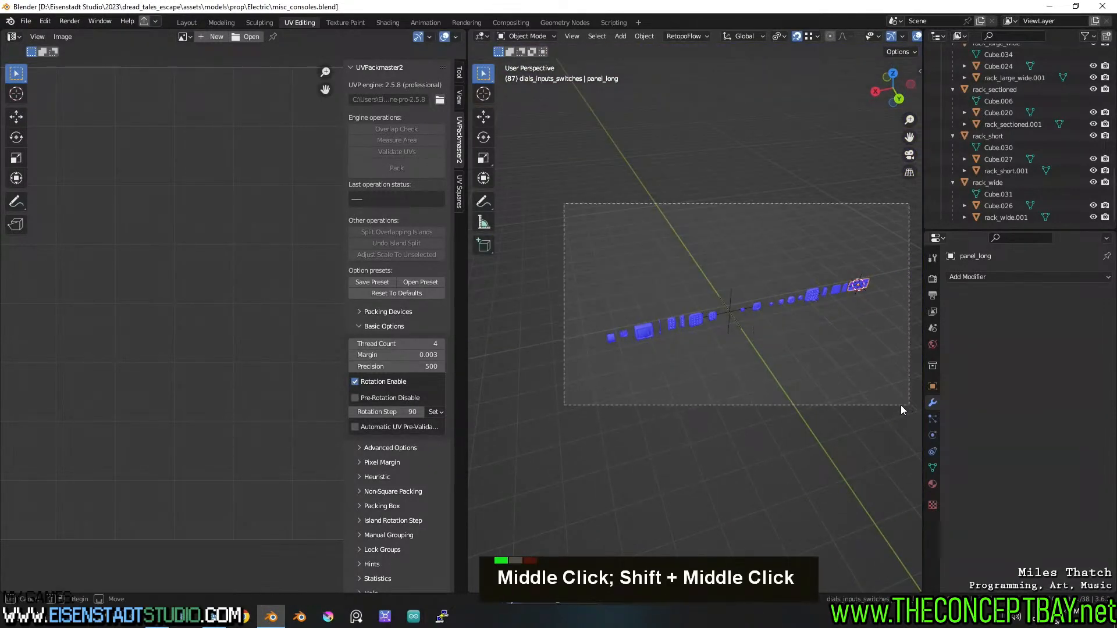
middle_click_drag(743, 344, 689, 324, "shift")
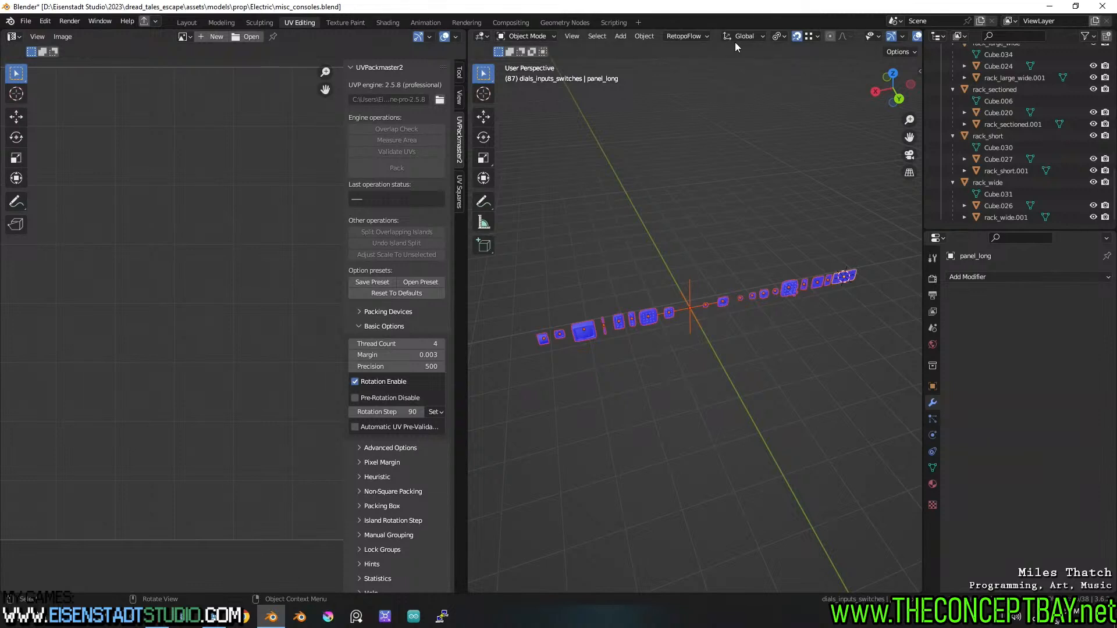
Set the batch export directory to the rack_components folder inside engine\models\props\bunker_electric
left_click(155, 21)
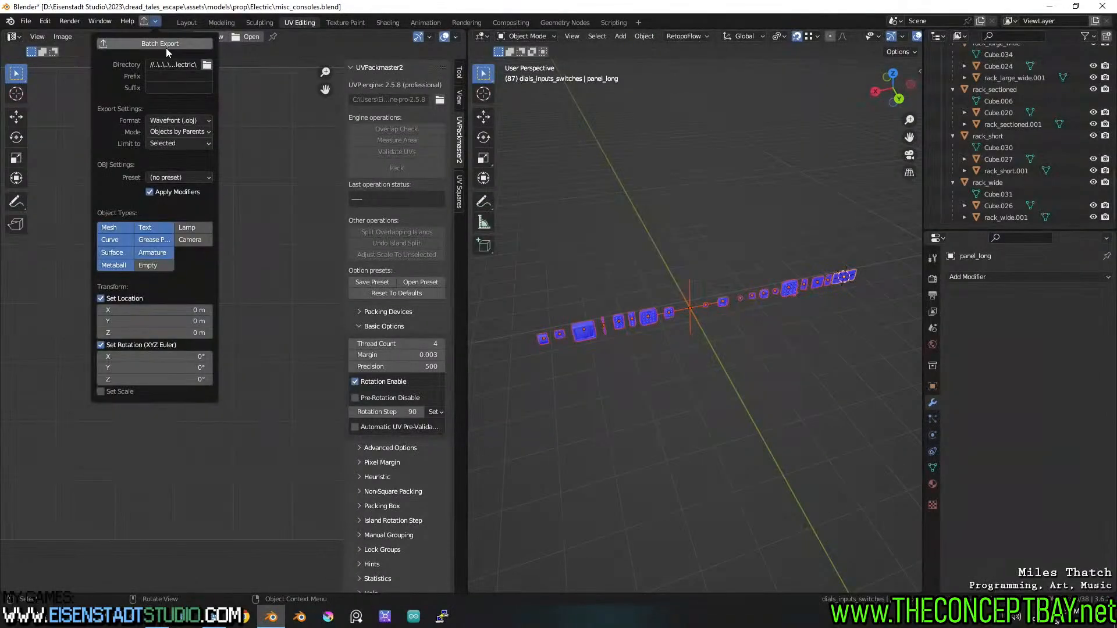
left_click_drag(152, 66, 201, 67)
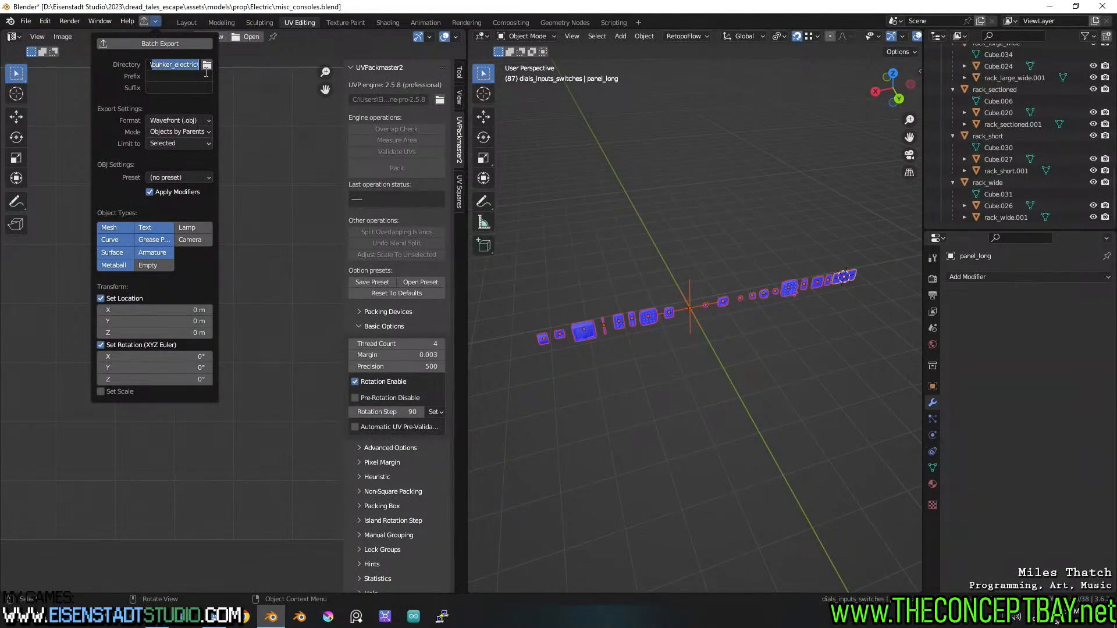
left_click(197, 65)
left_click_drag(183, 65, 178, 70)
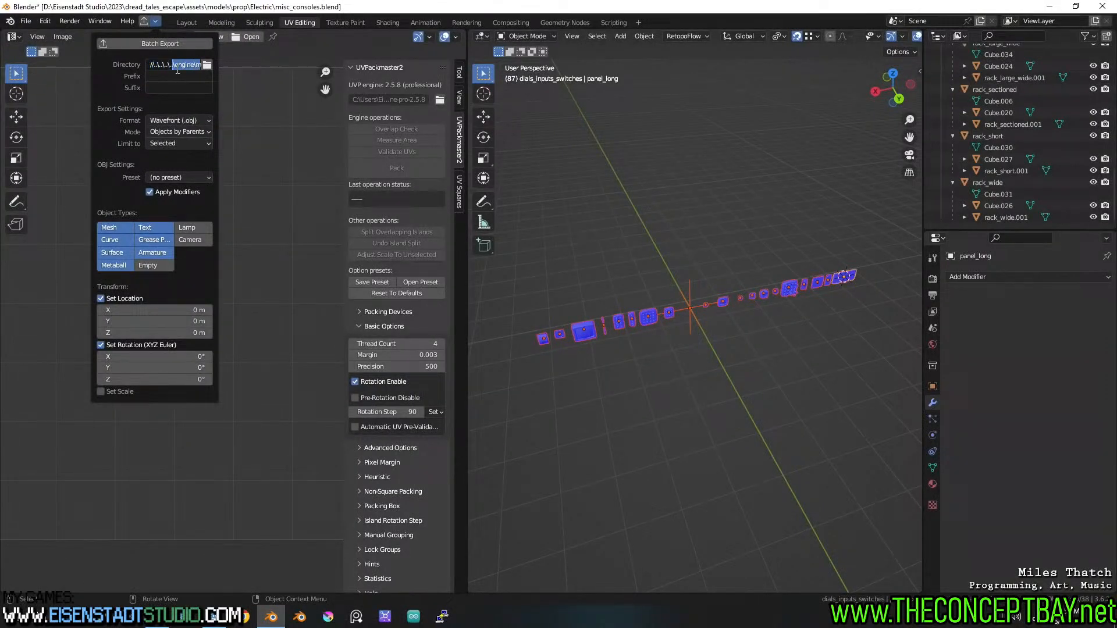
double_click(207, 65)
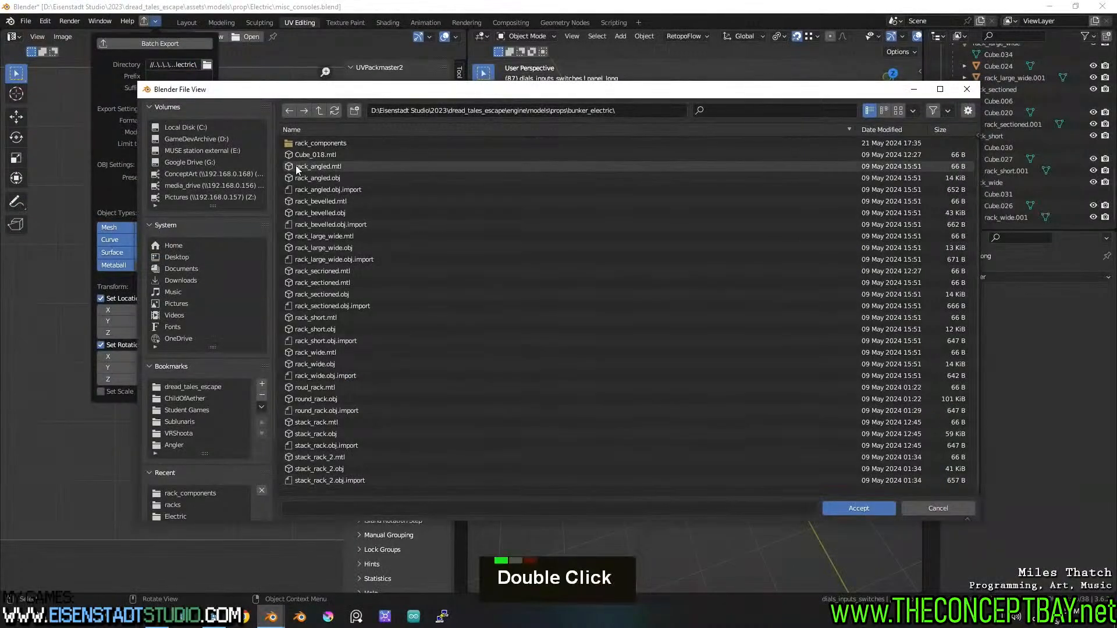
double_click(347, 144)
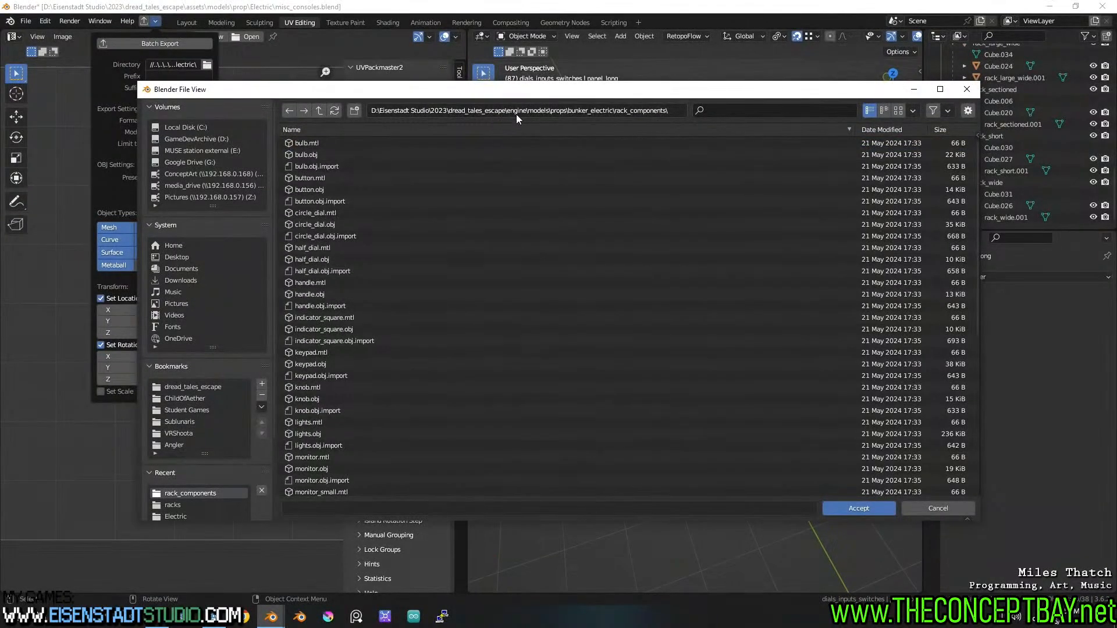
left_click(846, 507)
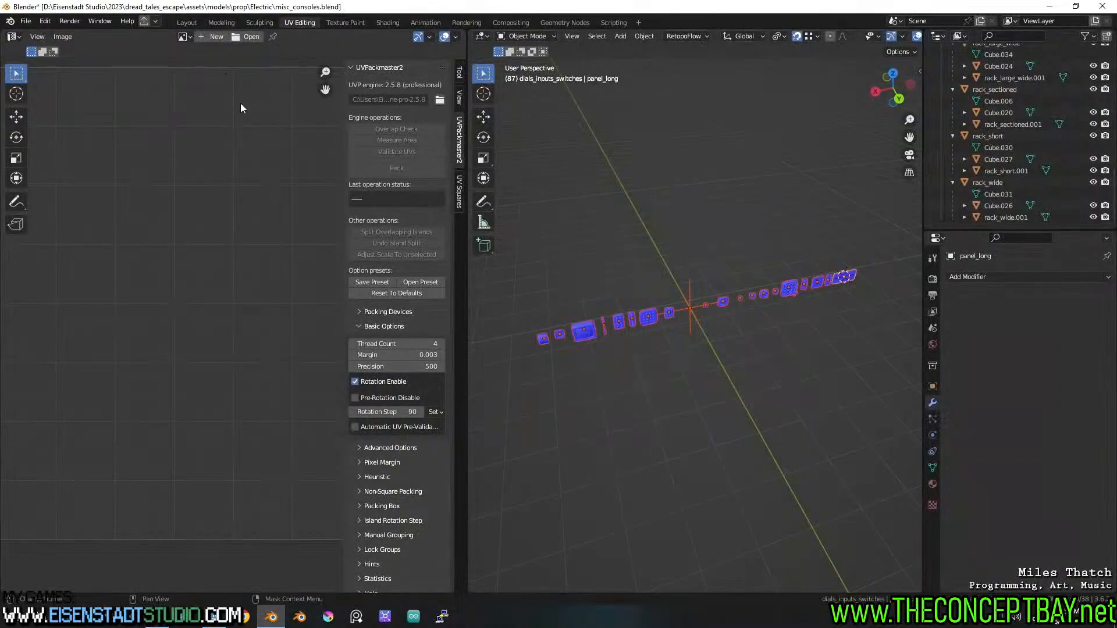
Check the export directory and batch export the selected objects as Wavefront (.obj), using Objects by Parents mode
left_click(156, 22)
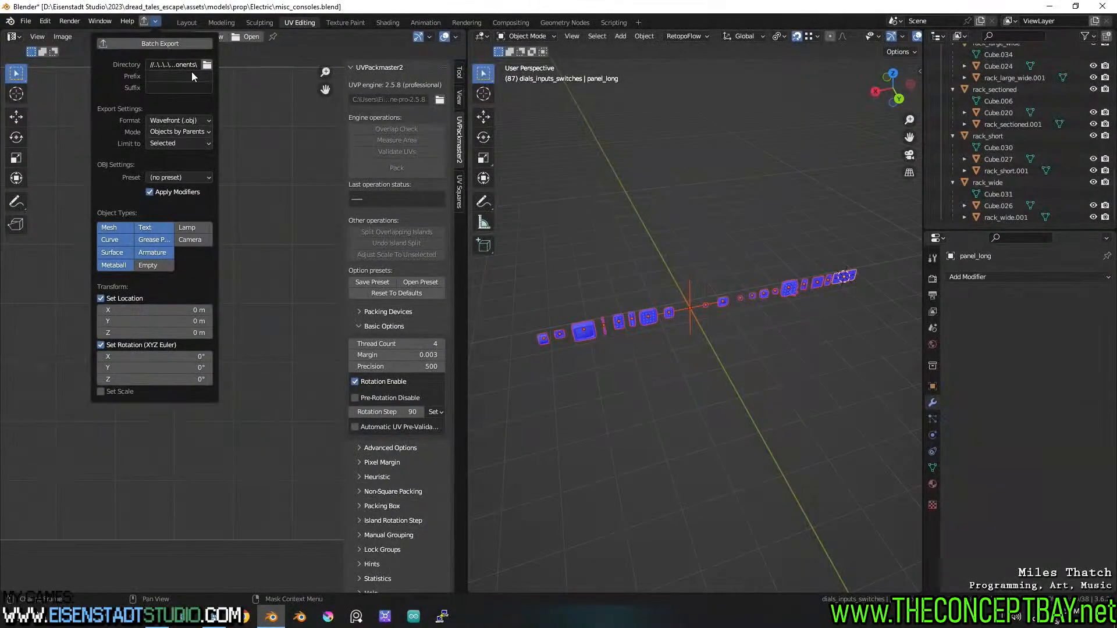
left_click(207, 65)
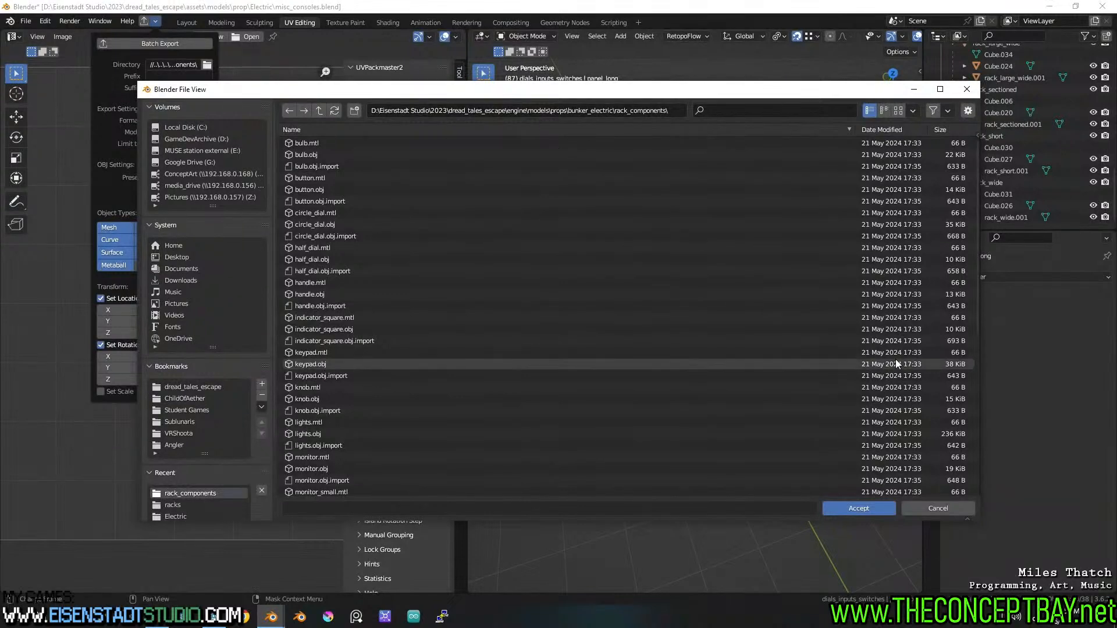
left_click(938, 509)
left_click(156, 22)
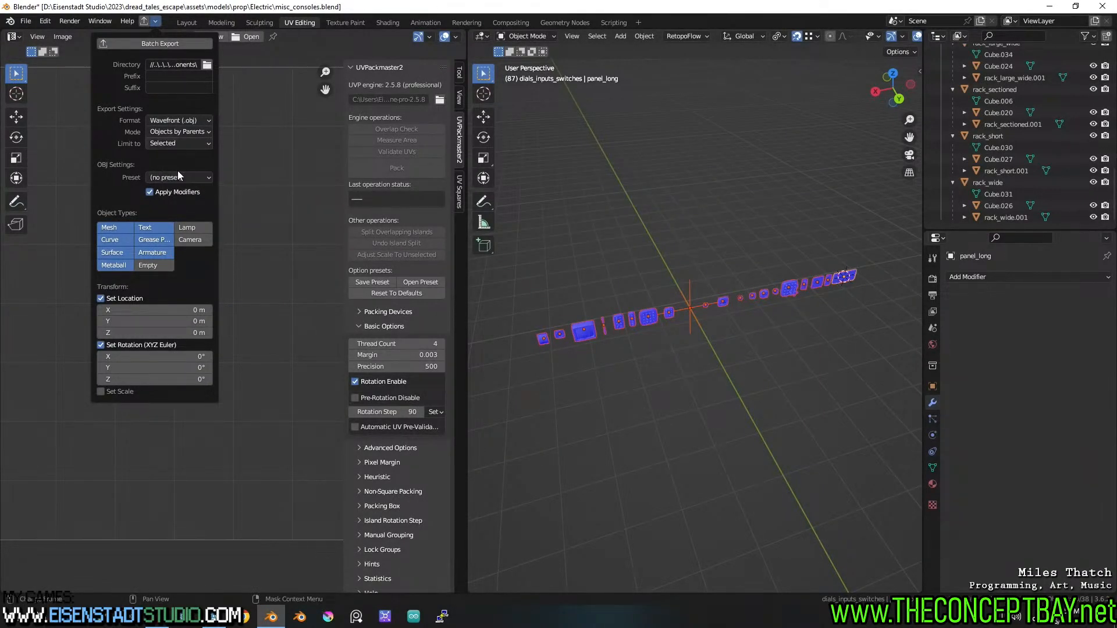
left_click(177, 44)
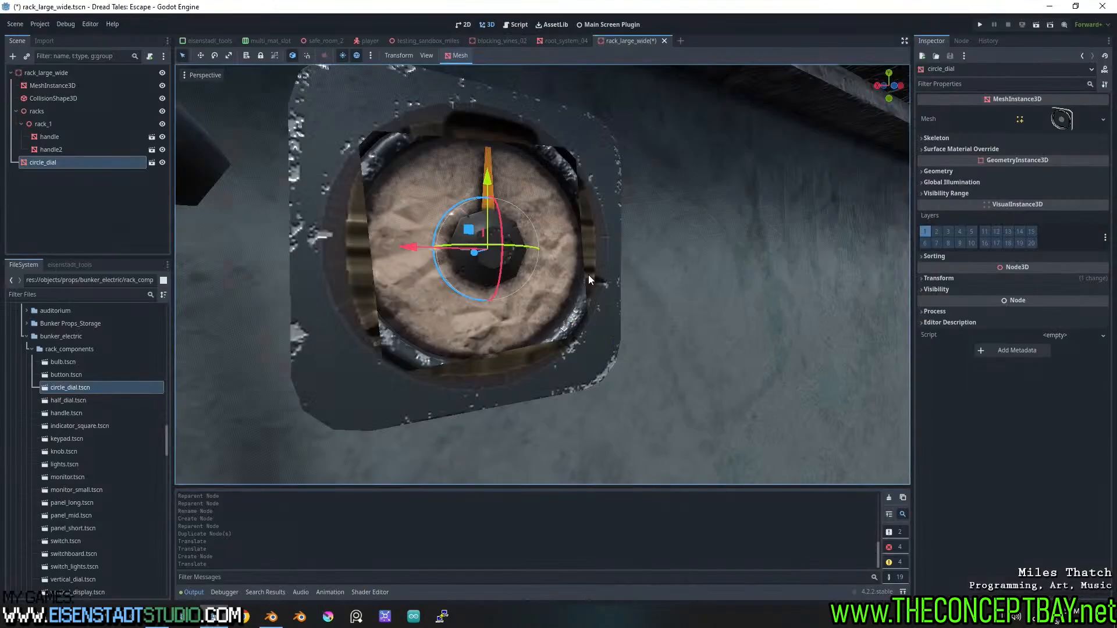
Examine circle_dial and the neighbouring handle on the top shelf from several angles to check the re-exported meshes
scroll(588, 275, "down", 6)
scroll(589, 285, "up", 4)
middle_click_drag(590, 292, 586, 319)
scroll(578, 312, "up", 3)
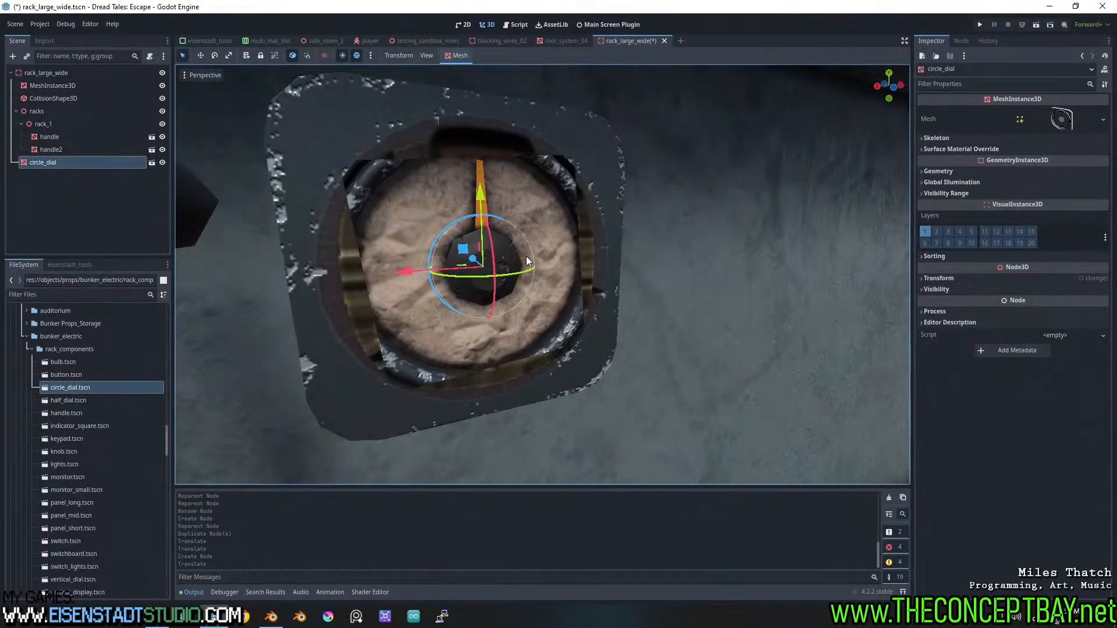
middle_click_drag(526, 256, 603, 286)
scroll(578, 252, "down", 8)
scroll(603, 286, "up", 3)
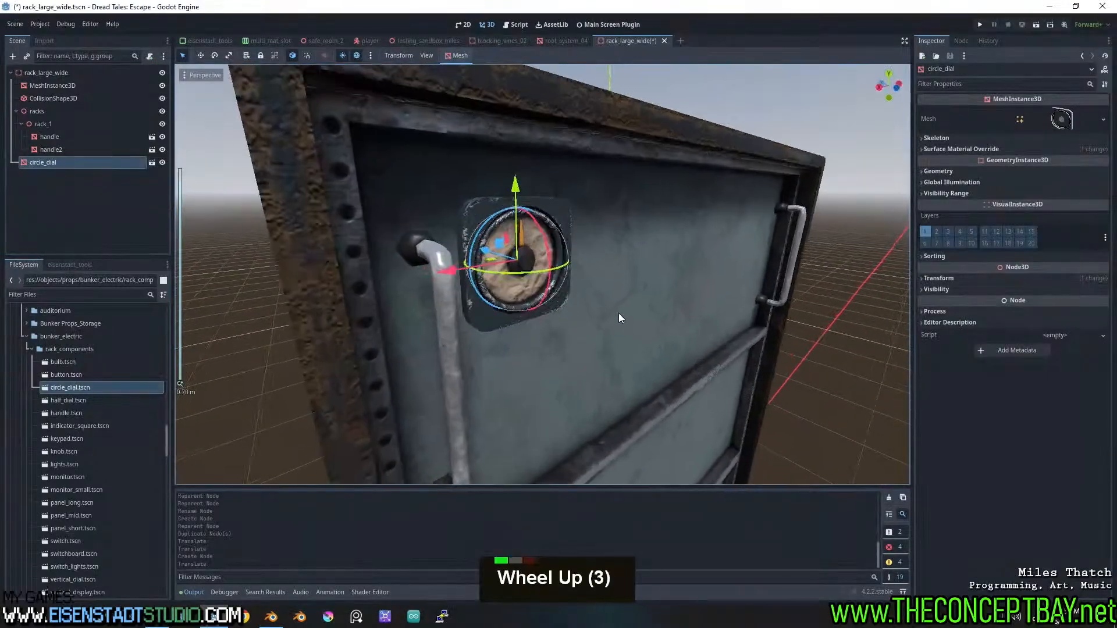
left_click(448, 319)
middle_click_drag(503, 351, 556, 316)
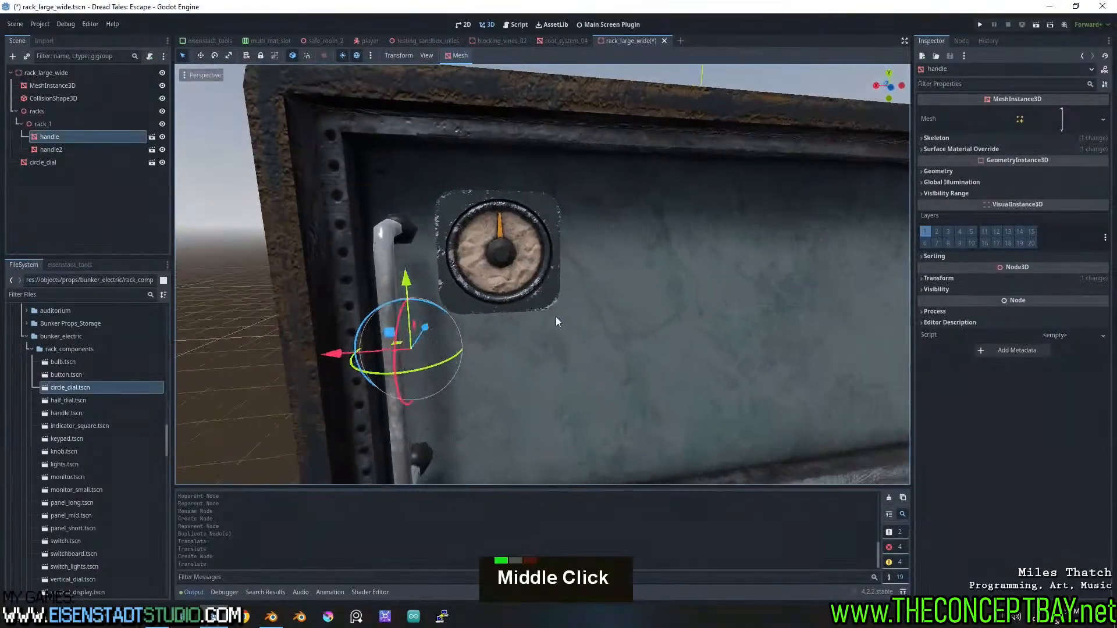
scroll(522, 303, "down", 3)
scroll(531, 244, "up", 3)
left_click(526, 245)
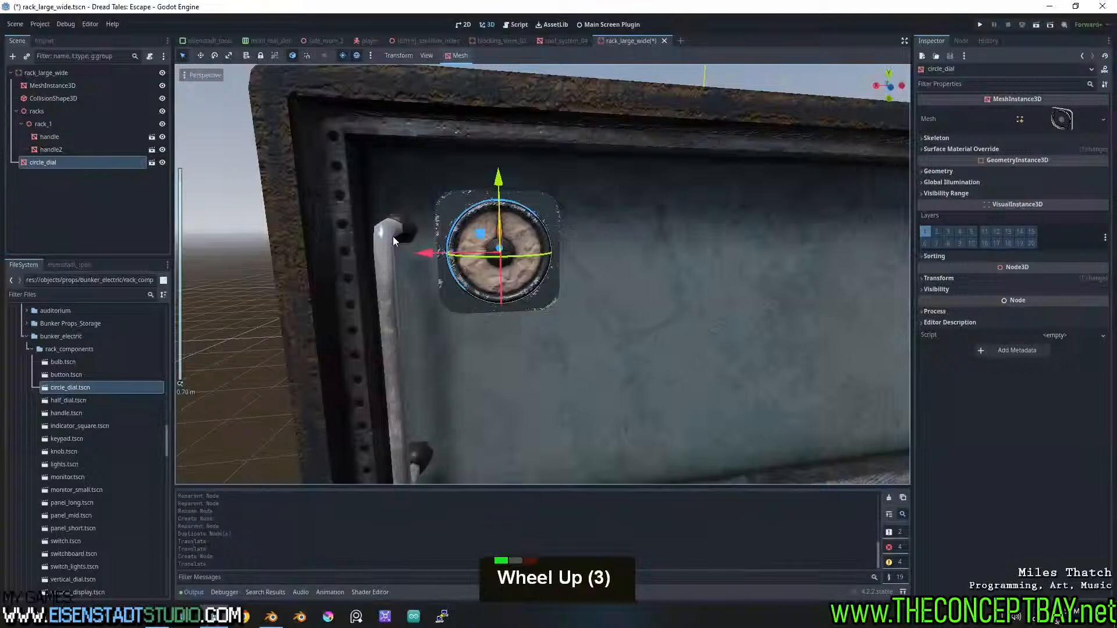
Open the circle_dial scene, inspect its mesh and surface material override, and close the scene
left_click(152, 163)
scroll(630, 284, "up", 15)
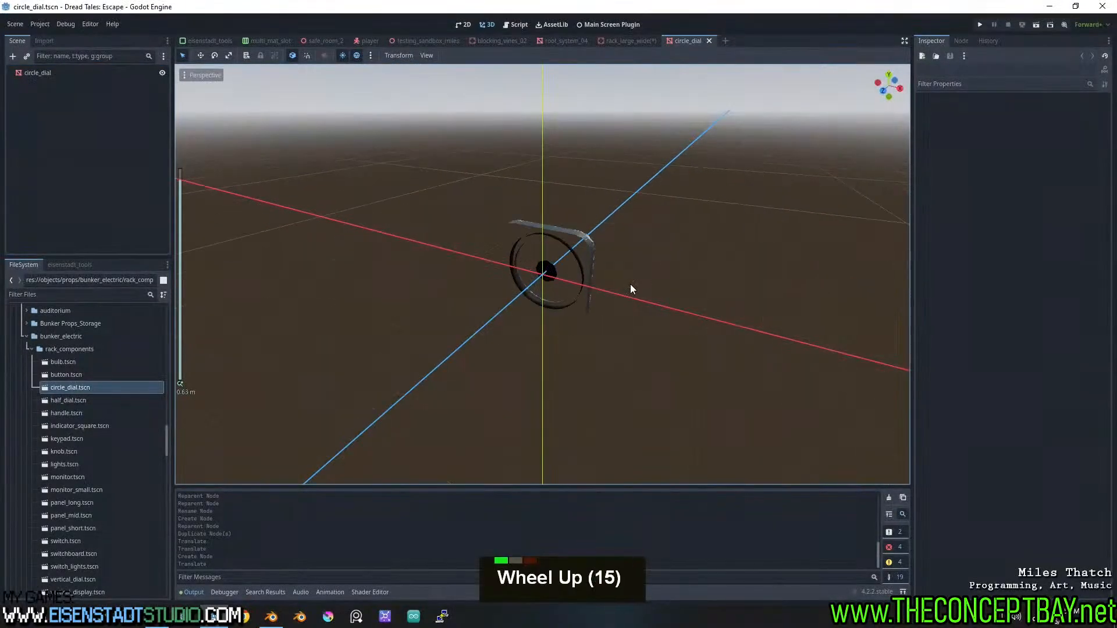
middle_click_drag(630, 284, 525, 243)
left_click(526, 248)
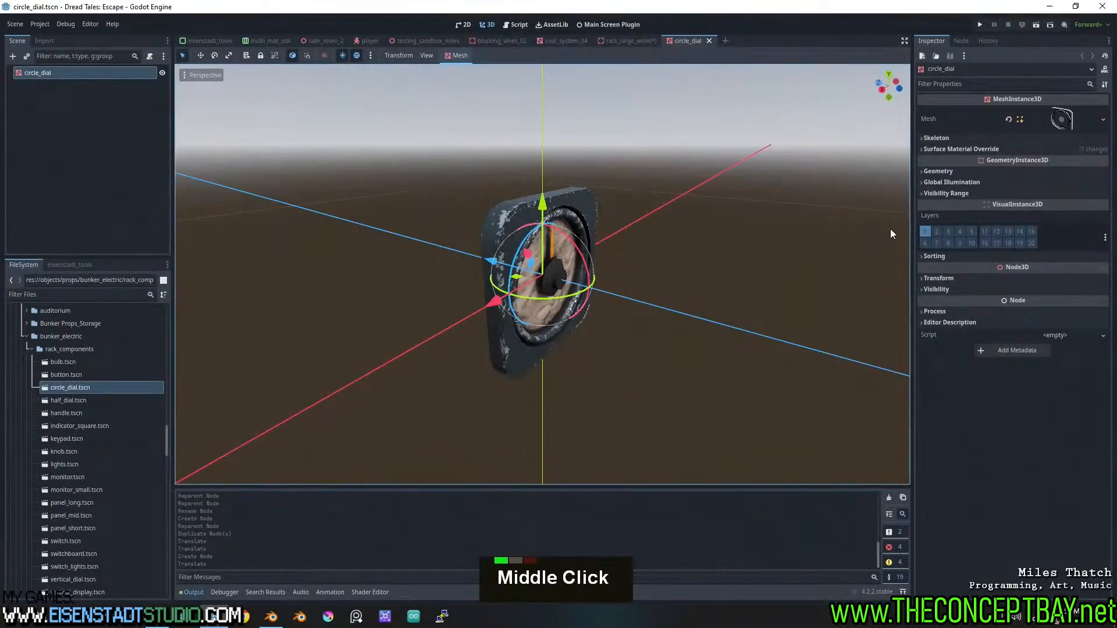
left_click(981, 149)
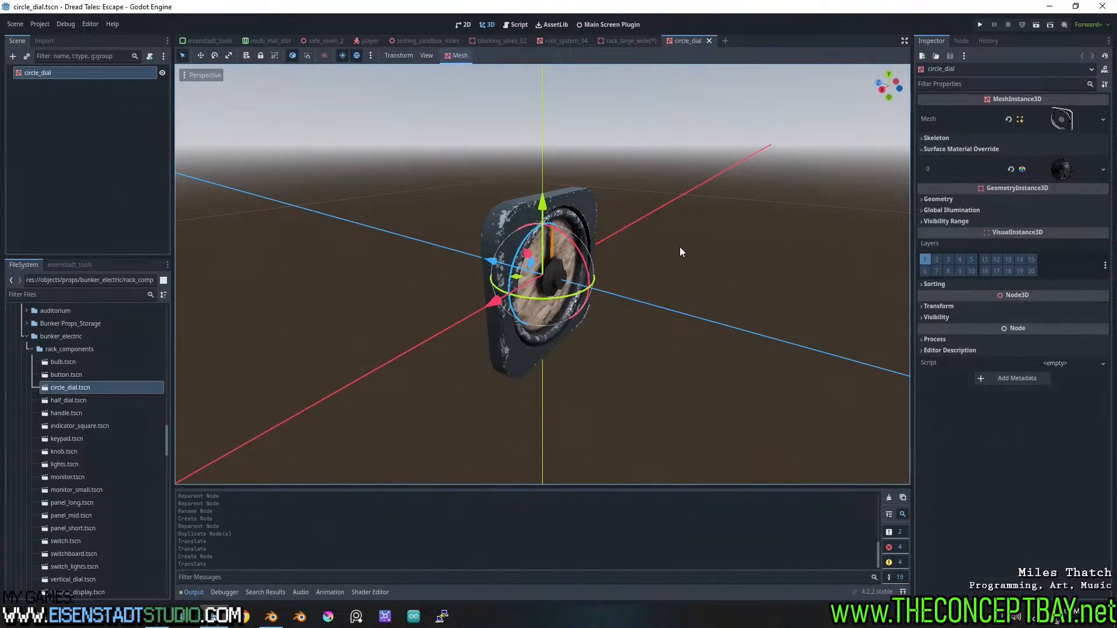
left_click(710, 41)
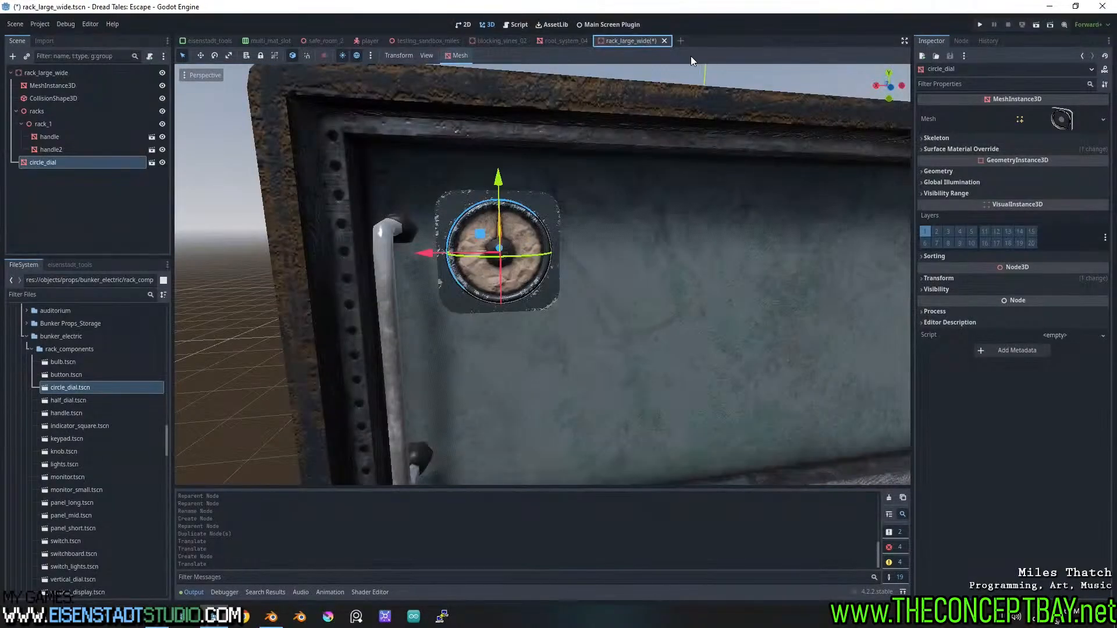
Shift circle_dial slightly along its depth axis to fit the rack panel and reparent it under rack_1
scroll(607, 130, "down", 2)
middle_click_drag(623, 258, 693, 292, "shift")
scroll(438, 308, "up", 2)
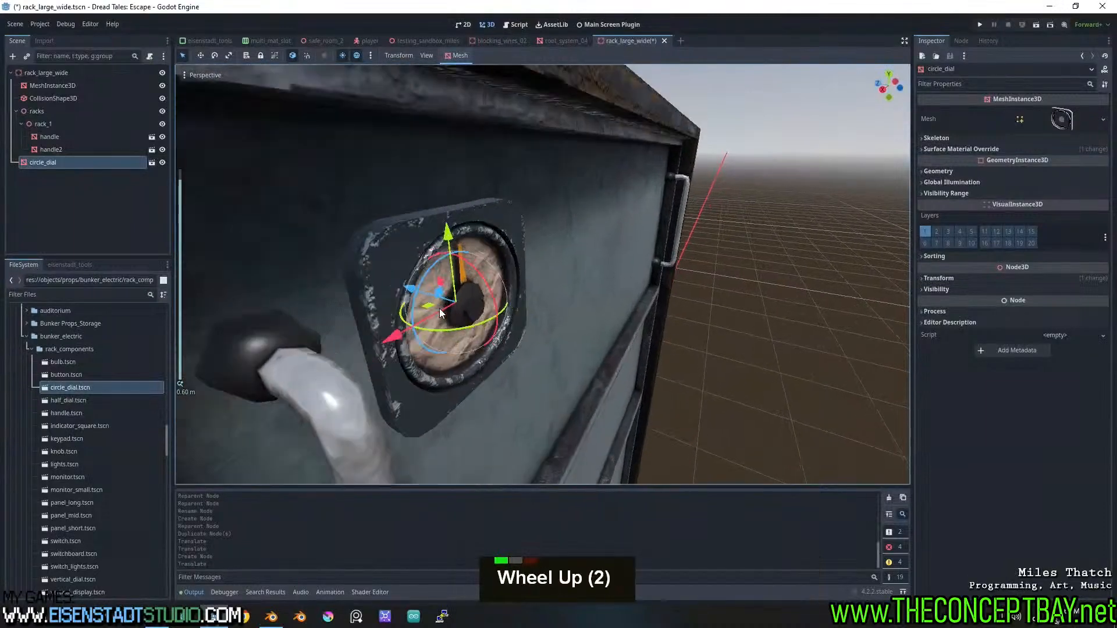
left_click_drag(399, 284, 389, 285)
middle_click_drag(652, 294, 587, 278)
scroll(521, 269, "down", 1)
middle_click_drag(588, 278, 526, 277)
left_click_drag(44, 162, 46, 124)
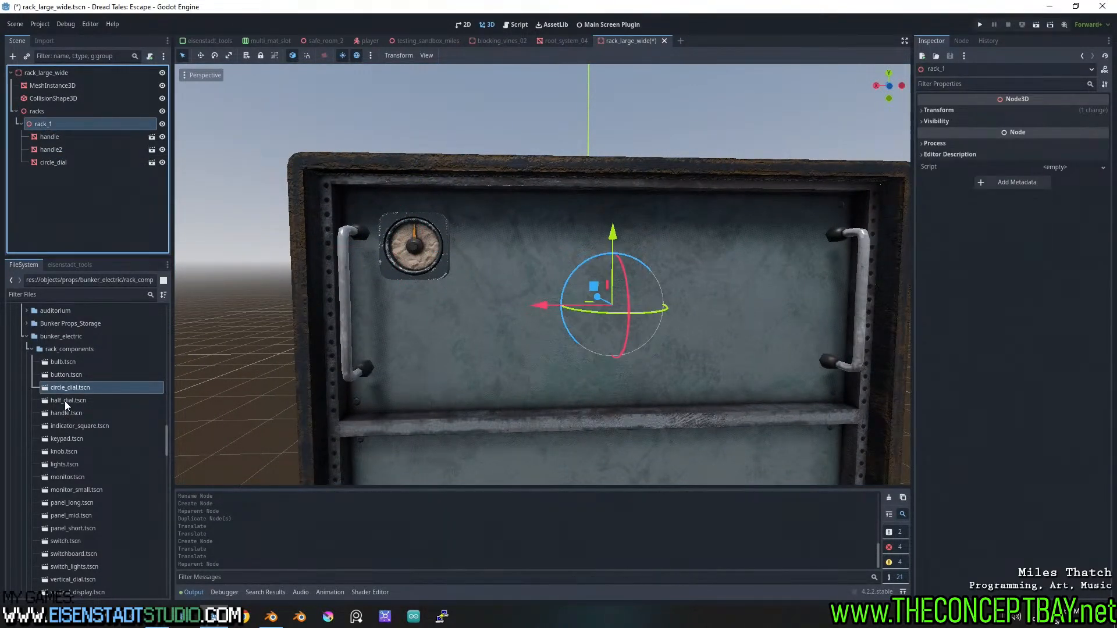
Duplicate circle_dial within rack_1 and move the copy horizontally to sit beside the original on the top shelf
left_click_drag(71, 387, 494, 245)
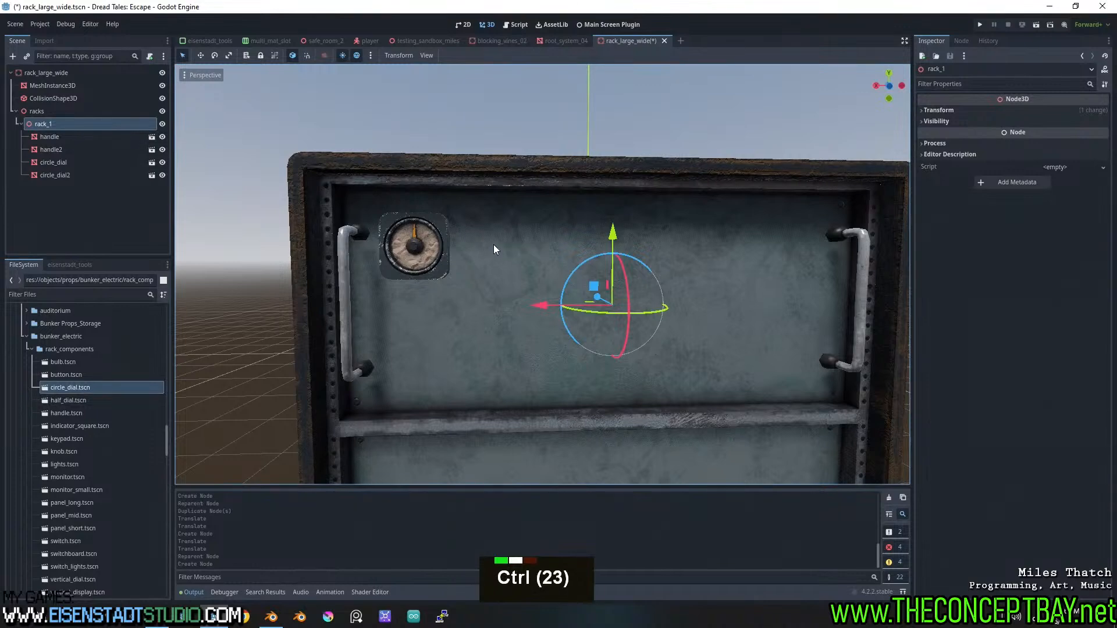
key("ctrl+z")
key("ctrl+d")
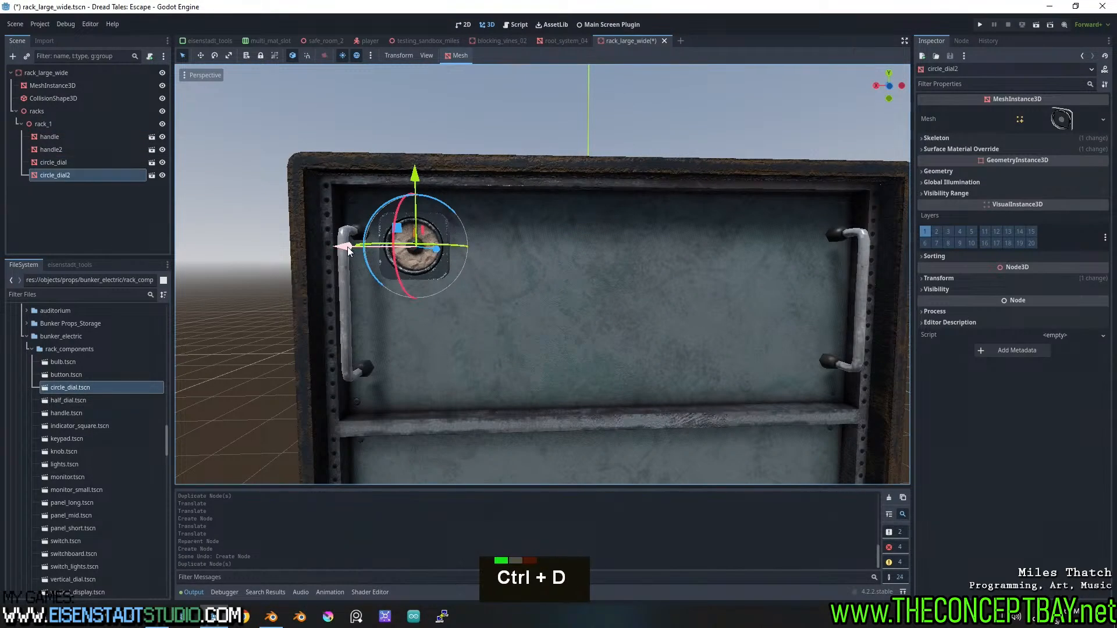
left_click_drag(419, 247, 496, 246)
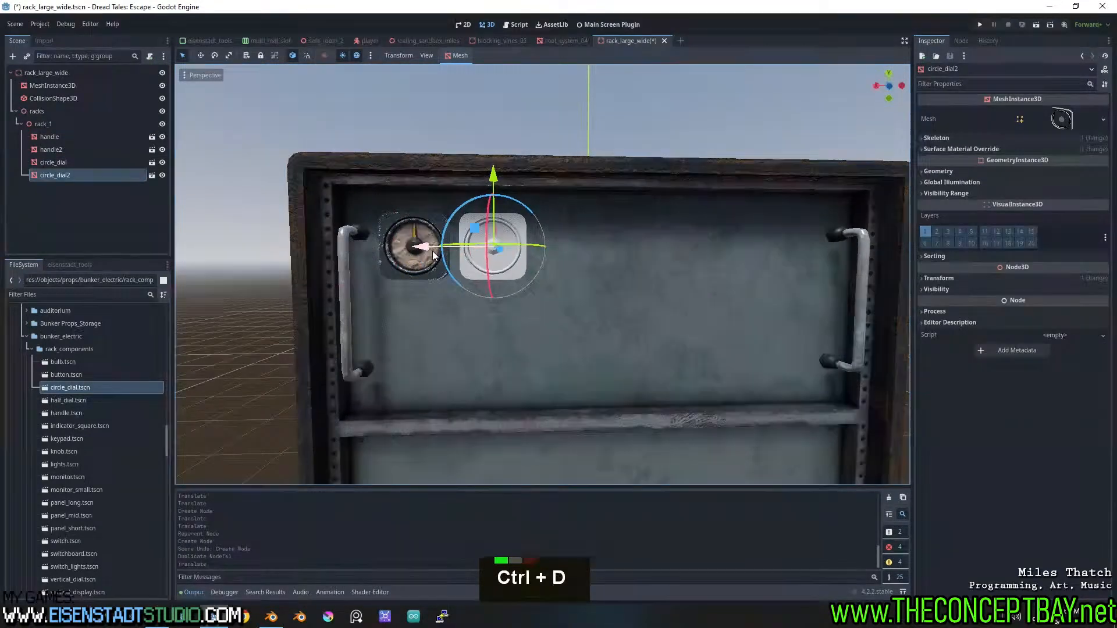
Check the copied dial's source scene, return to rack_large_wide, and save and close it
left_click(152, 175)
scroll(528, 240, "up", 6)
mouse_move(529, 242)
middle_mouse_down()
mouse_move(731, 271)
mouse_move(533, 263)
middle_mouse_up()
middle_click(711, 39)
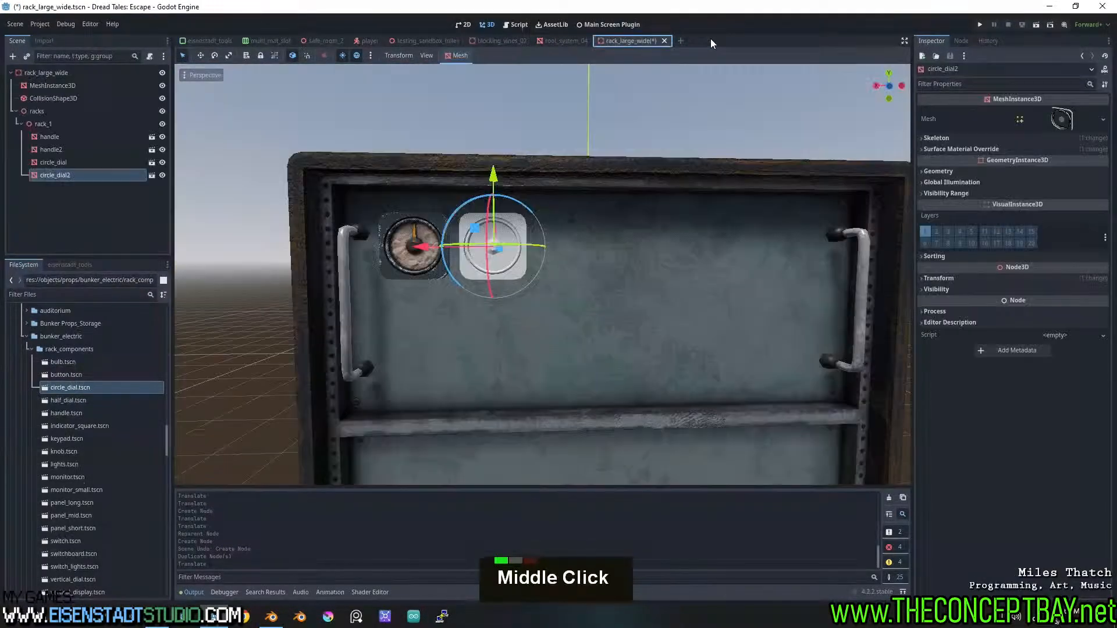
left_click(665, 41)
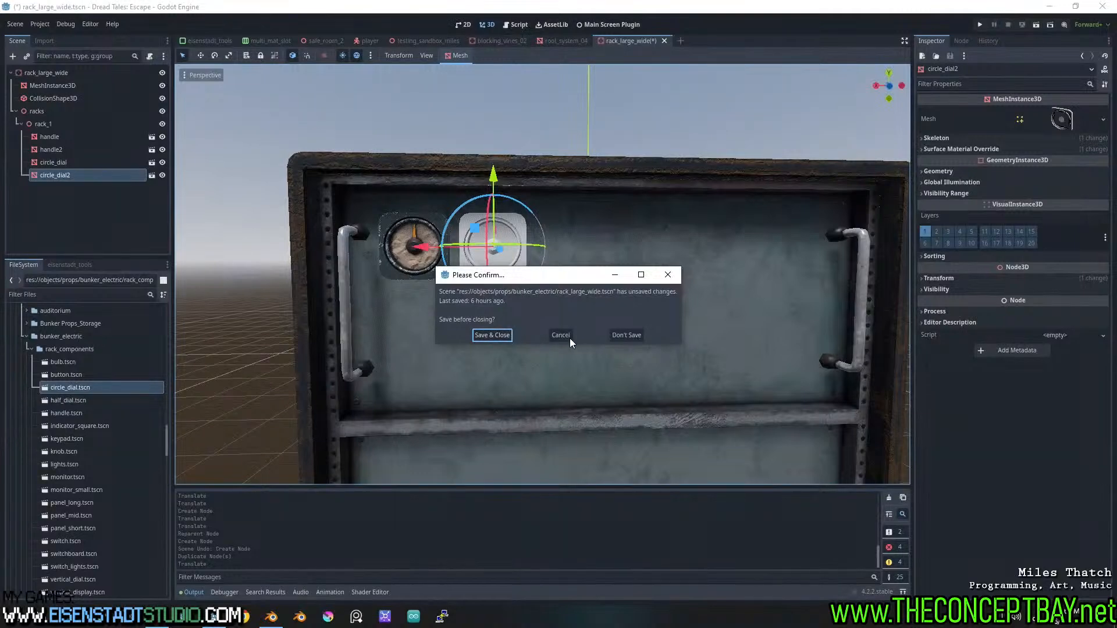
left_click(504, 337)
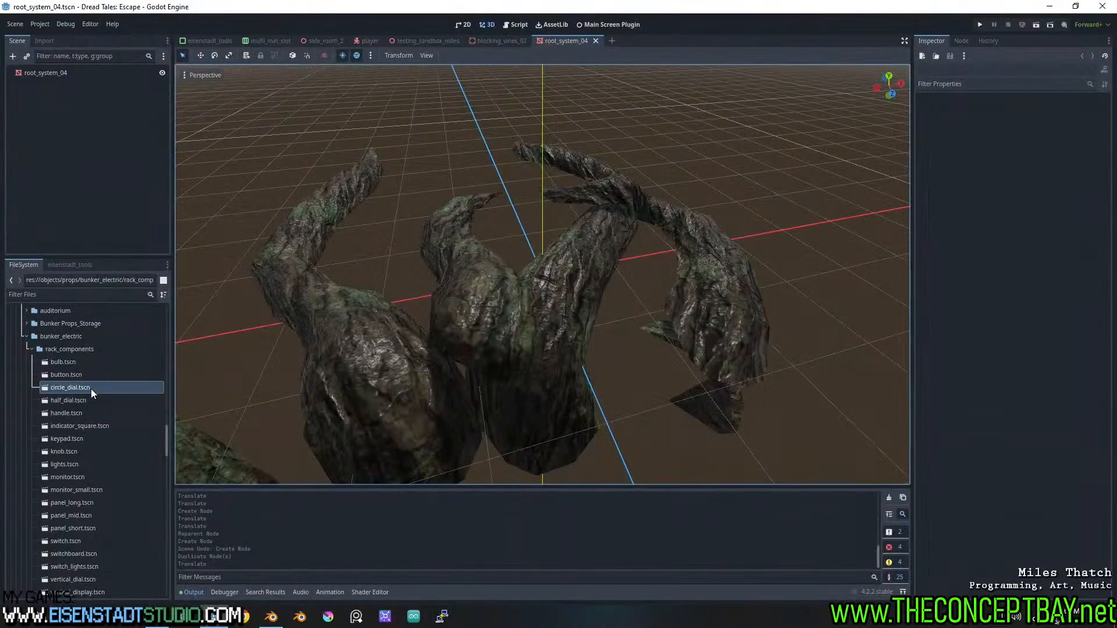
Open circle_dial.tscn, examine the dial up close along with its skeleton and surface material override settings, and close it
double_click(91, 389)
scroll(641, 260, "up", 18)
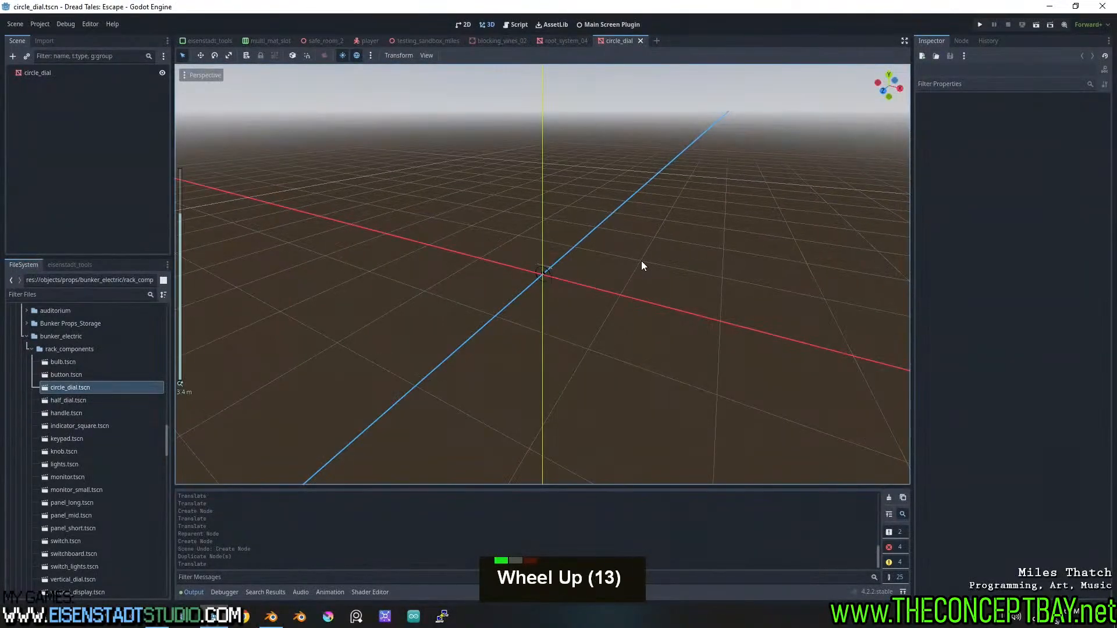
middle_click_drag(565, 271, 487, 234)
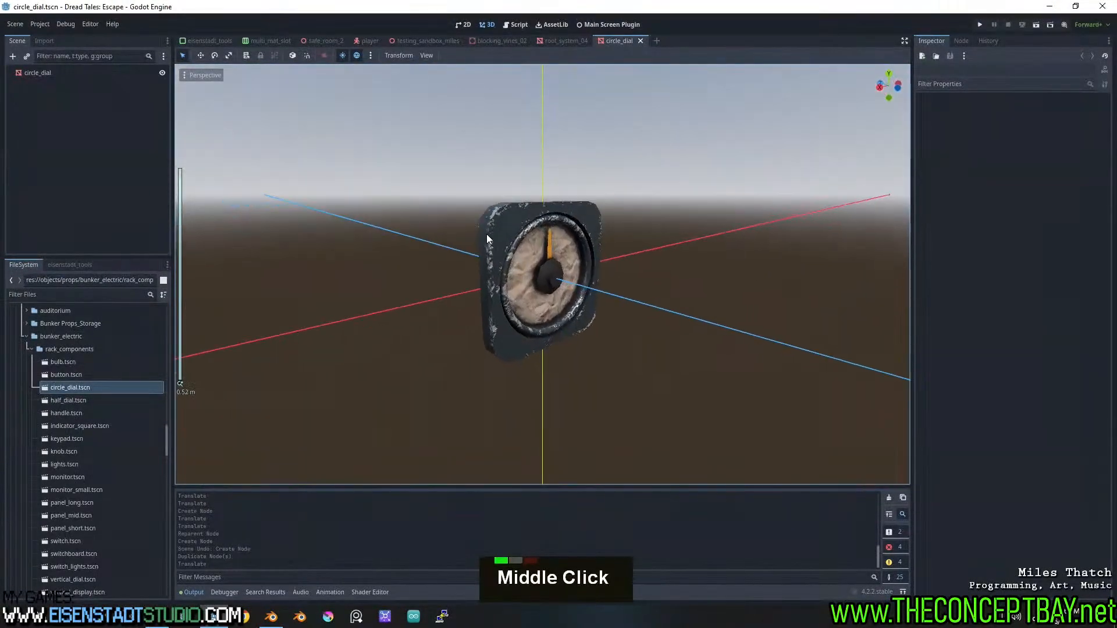
scroll(505, 248, "up", 4)
left_click(489, 182)
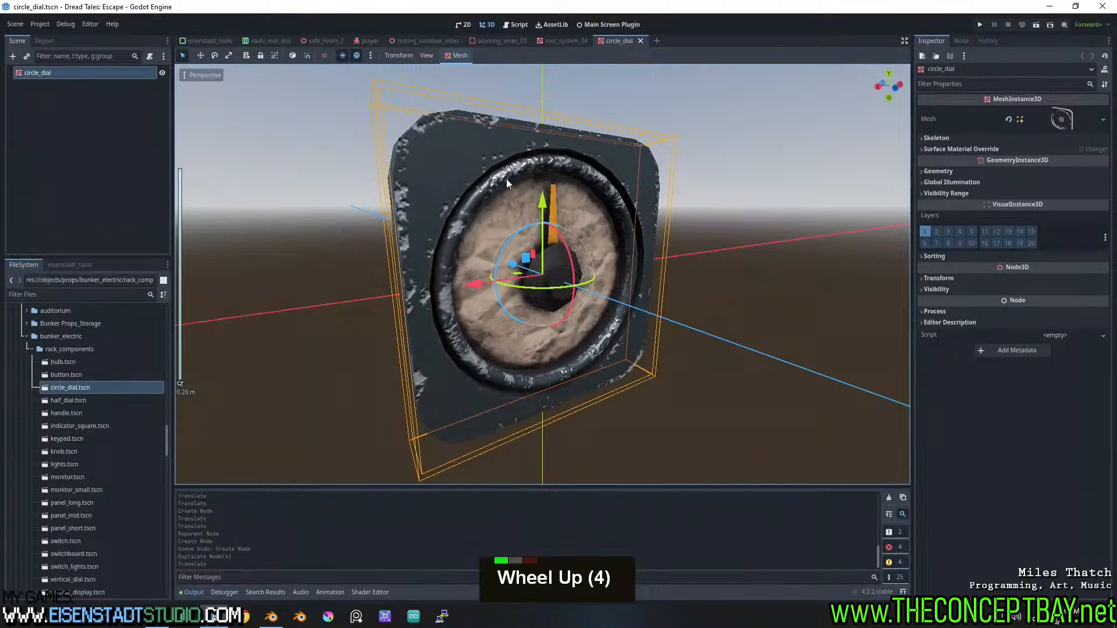
left_click(968, 140)
left_click(980, 178)
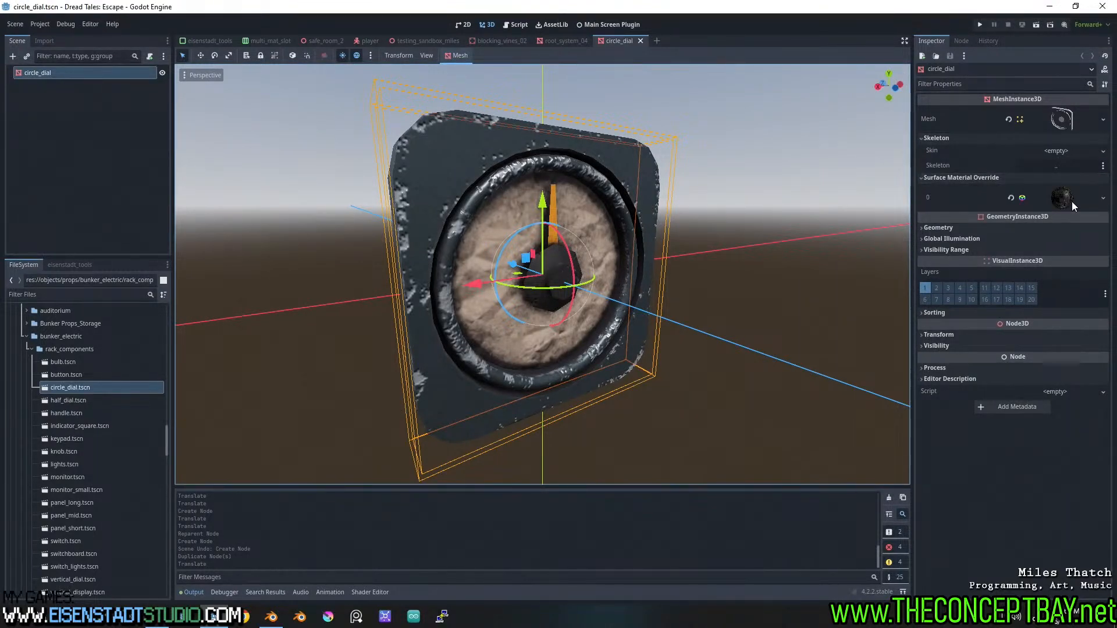
left_click(641, 40)
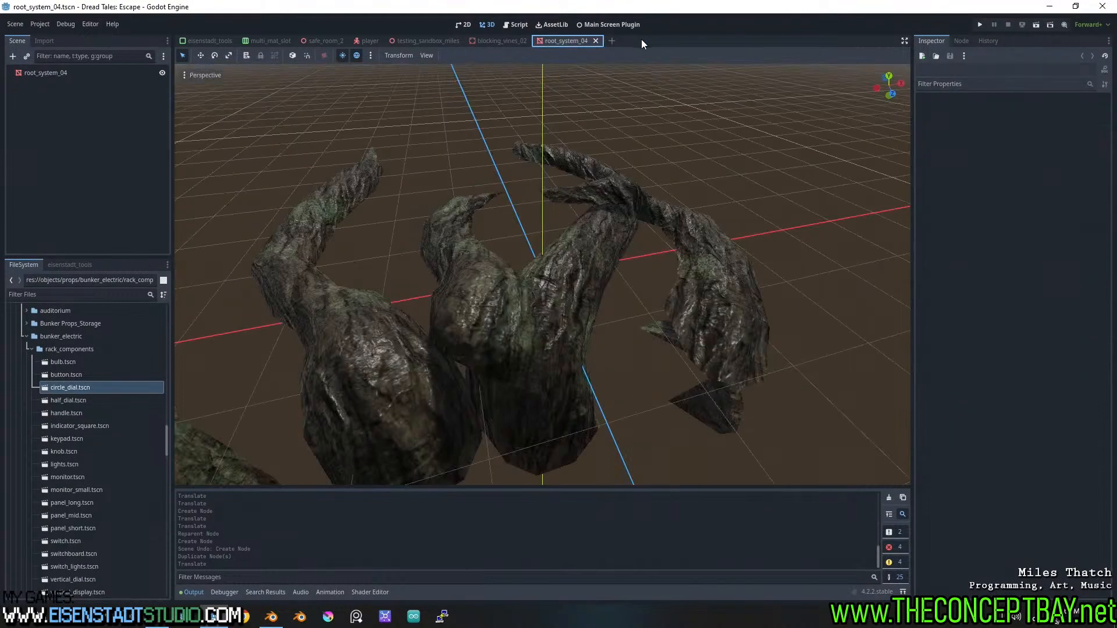
Close the root_system_04 scene and restart the editor with the Dread Tales: Escape project
left_click(596, 41)
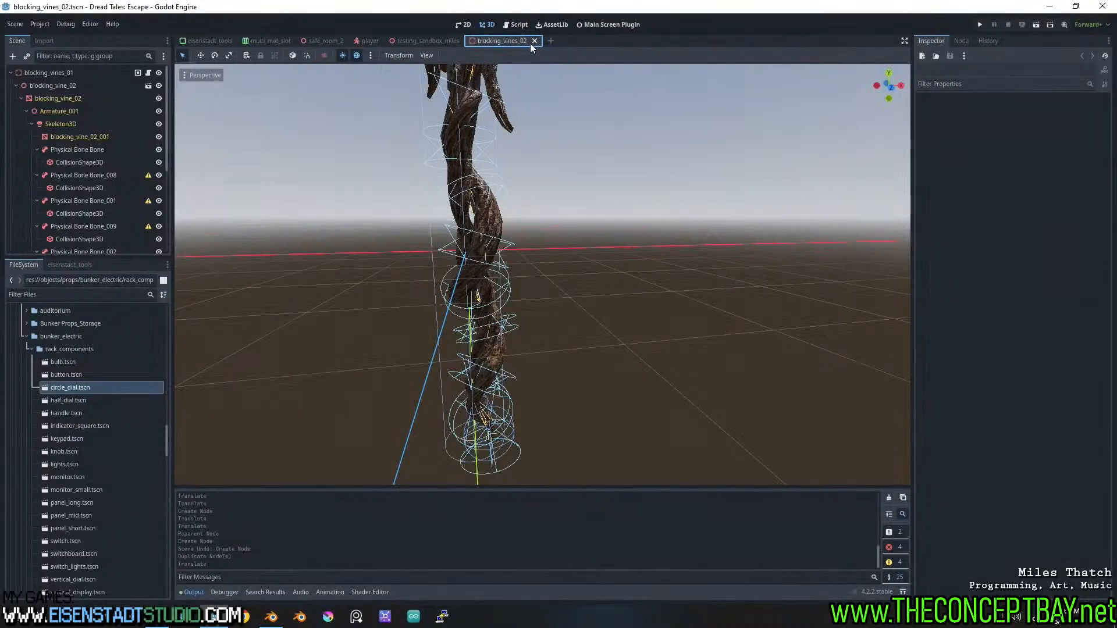
left_click(1106, 6)
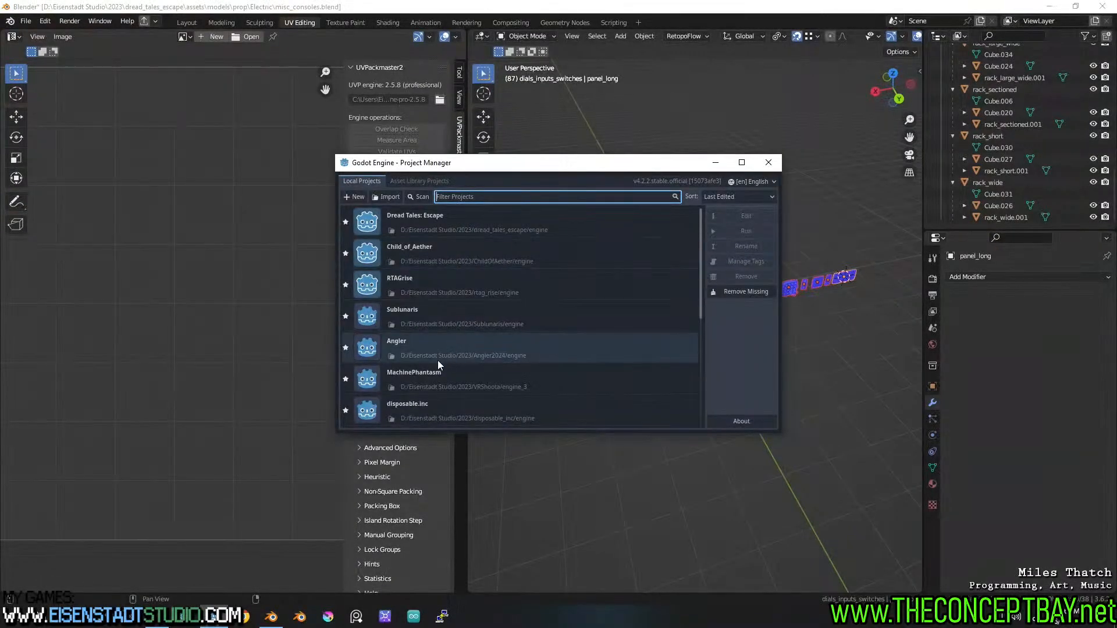
double_click(459, 226)
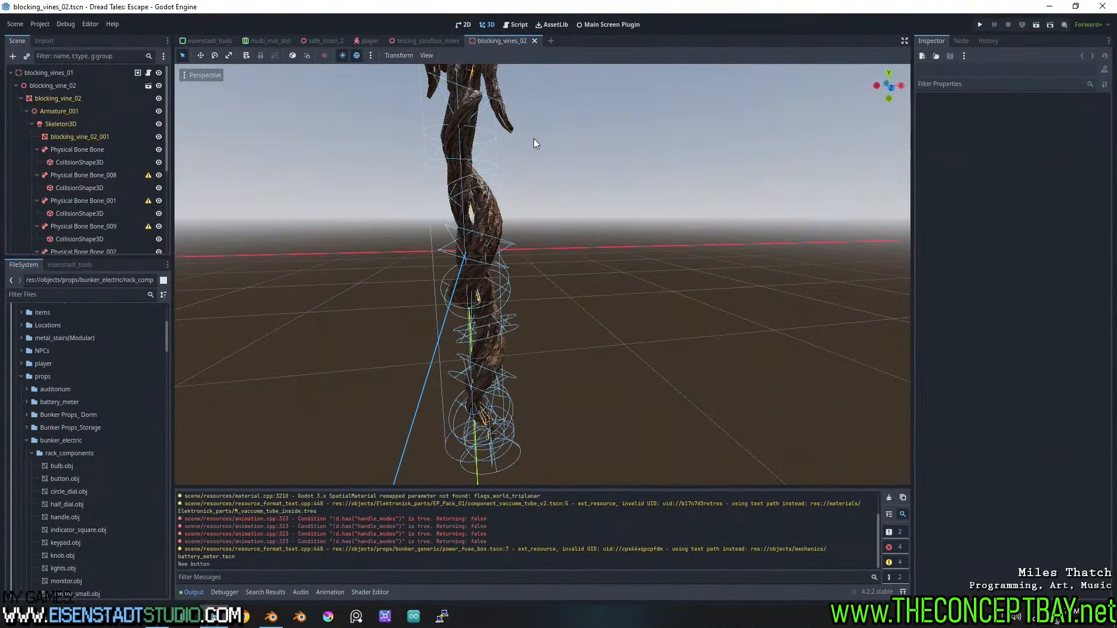
Find rack_angled.tscn in the bunker_electric objects folder, open it to inspect the rack, and close it
scroll(156, 449, "down", 11)
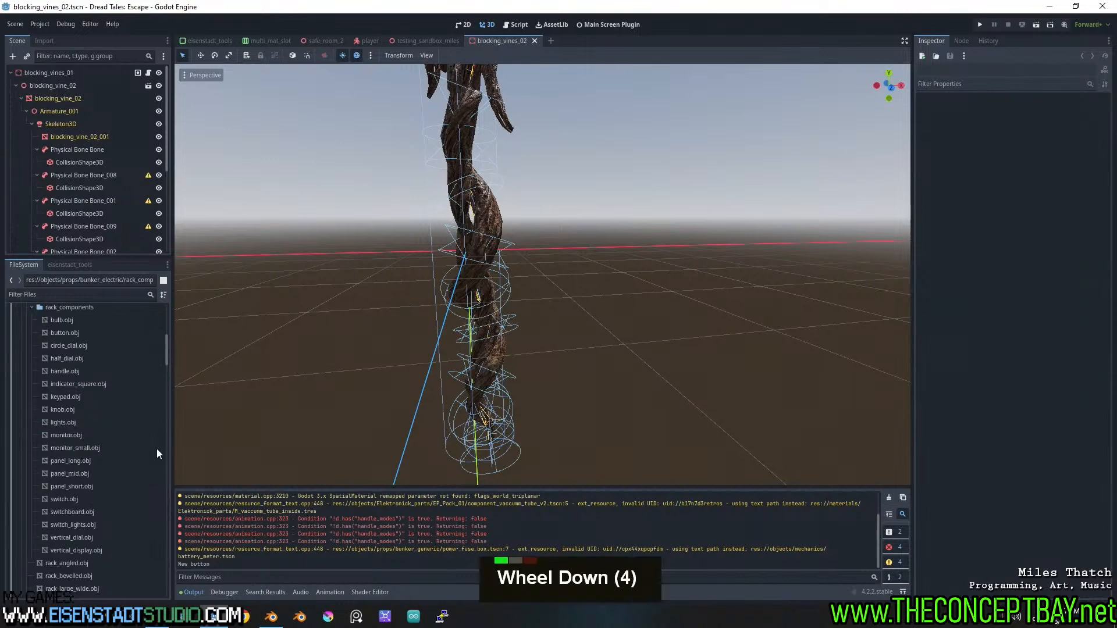
scroll(88, 358, "down", 15)
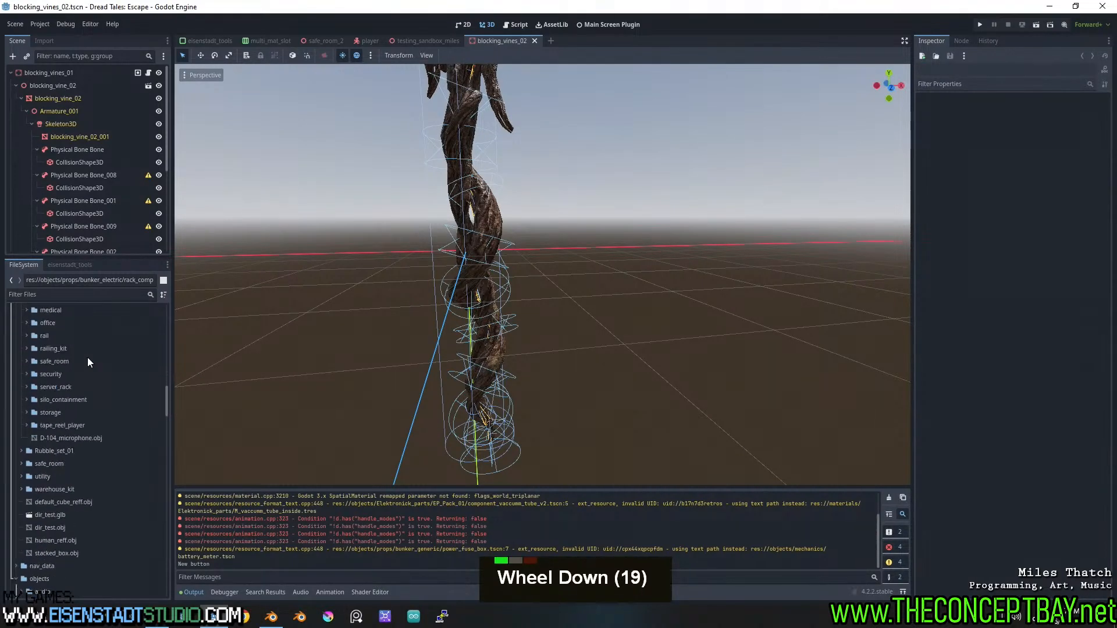
scroll(87, 362, "down", 3)
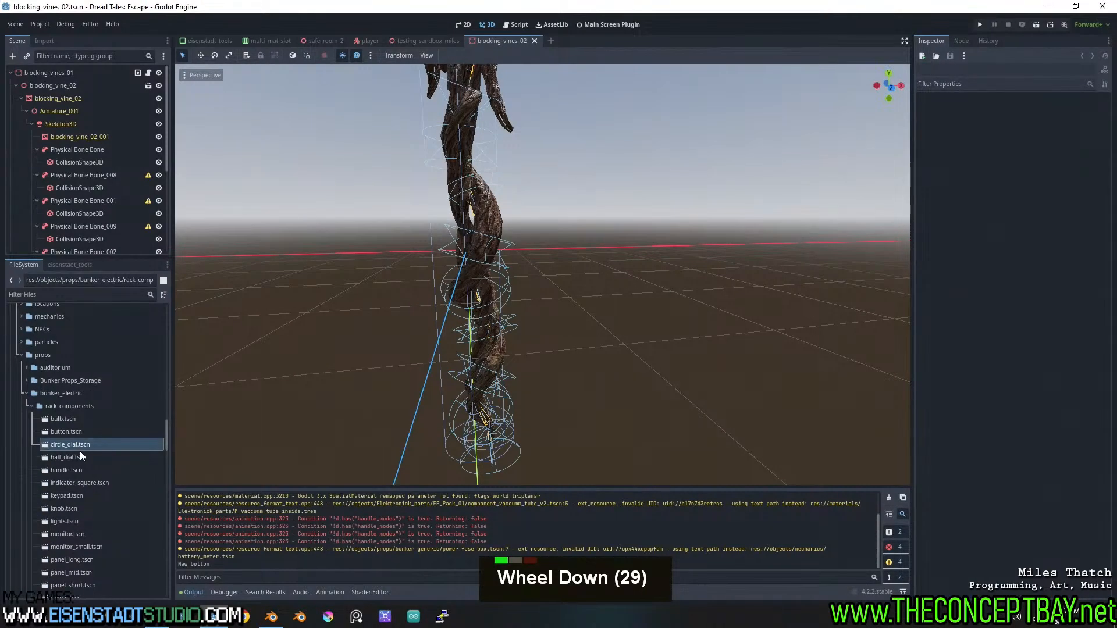
scroll(80, 448, "down", 8)
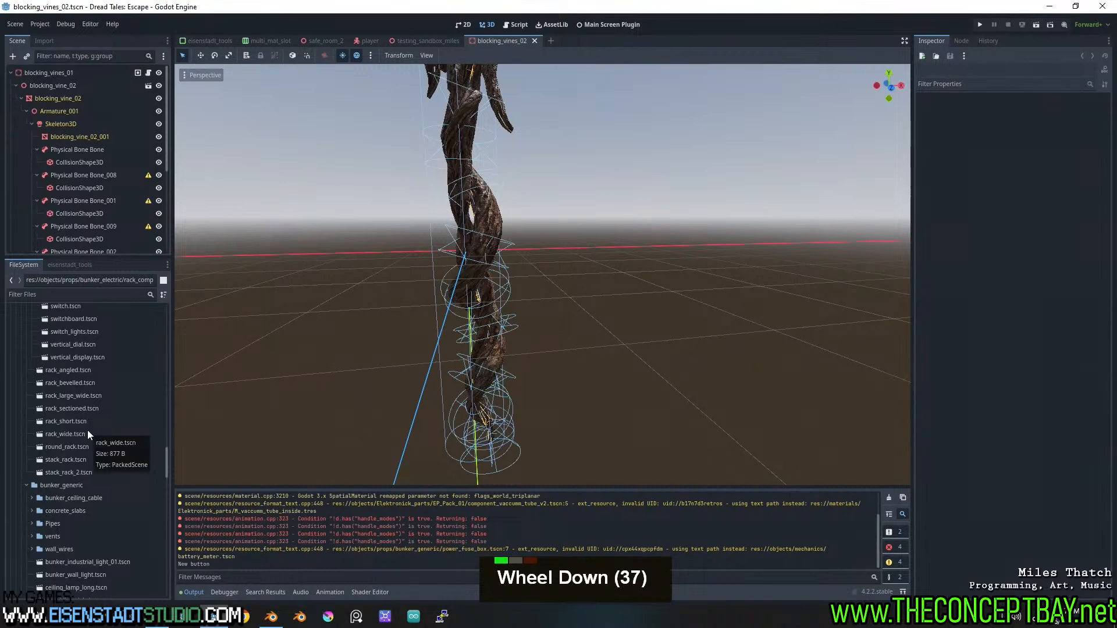
scroll(88, 431, "up", 2)
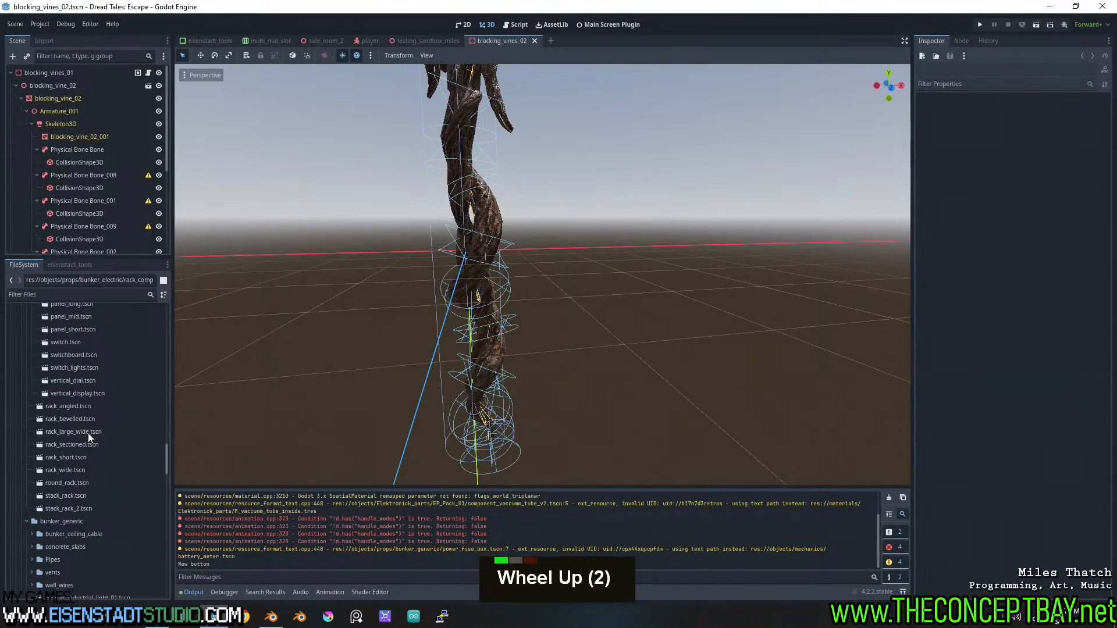
double_click(74, 406)
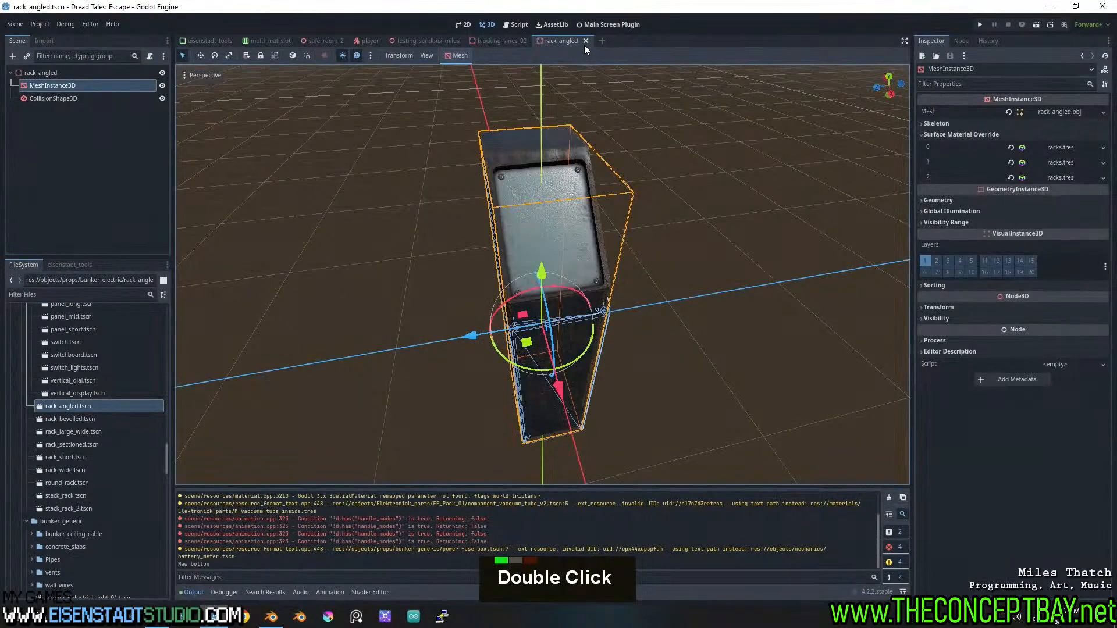
left_click(585, 41)
Open rack_bevelled.tscn, inspect its upper recess up close, and close the scene
double_click(75, 418)
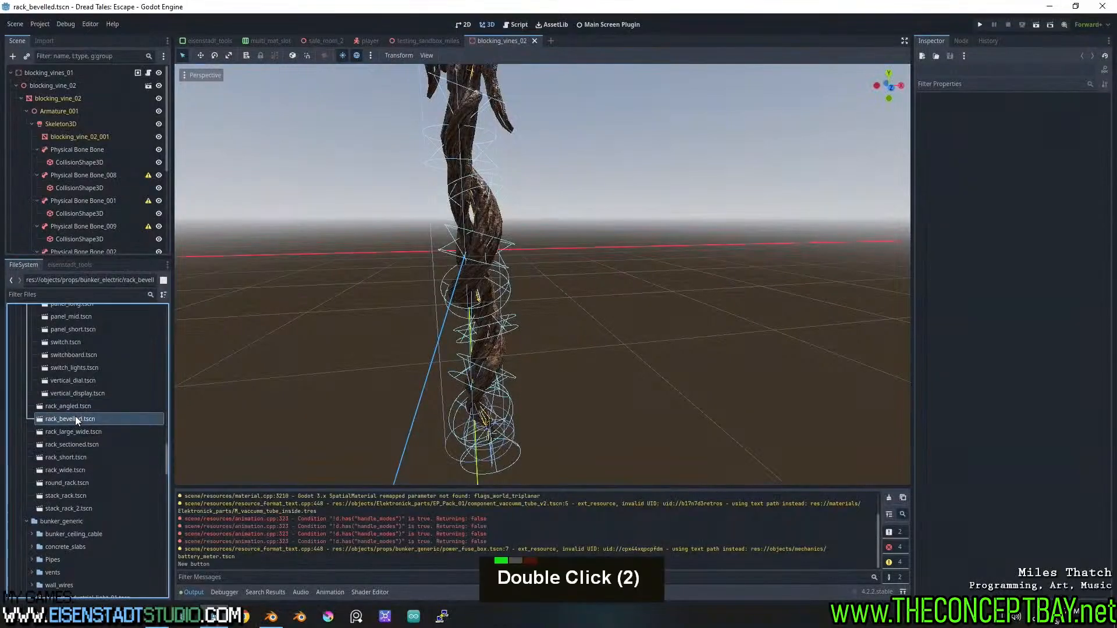
middle_click(555, 234)
middle_click_drag(570, 219, 542, 227)
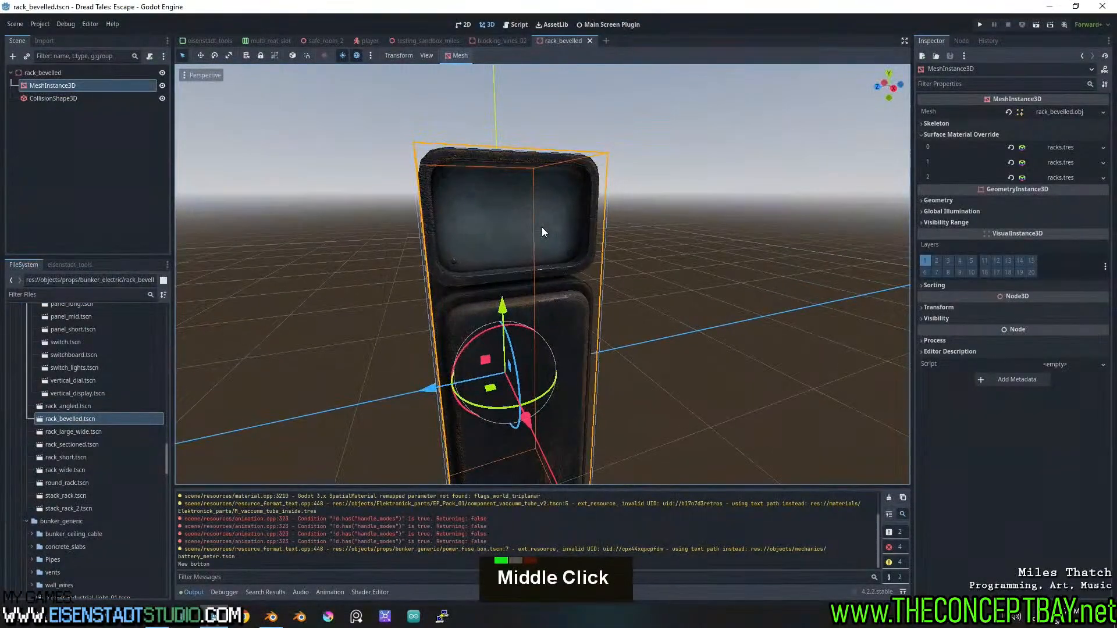
scroll(542, 227, "up", 2)
scroll(531, 210, "down", 6)
scroll(530, 241, "up", 5)
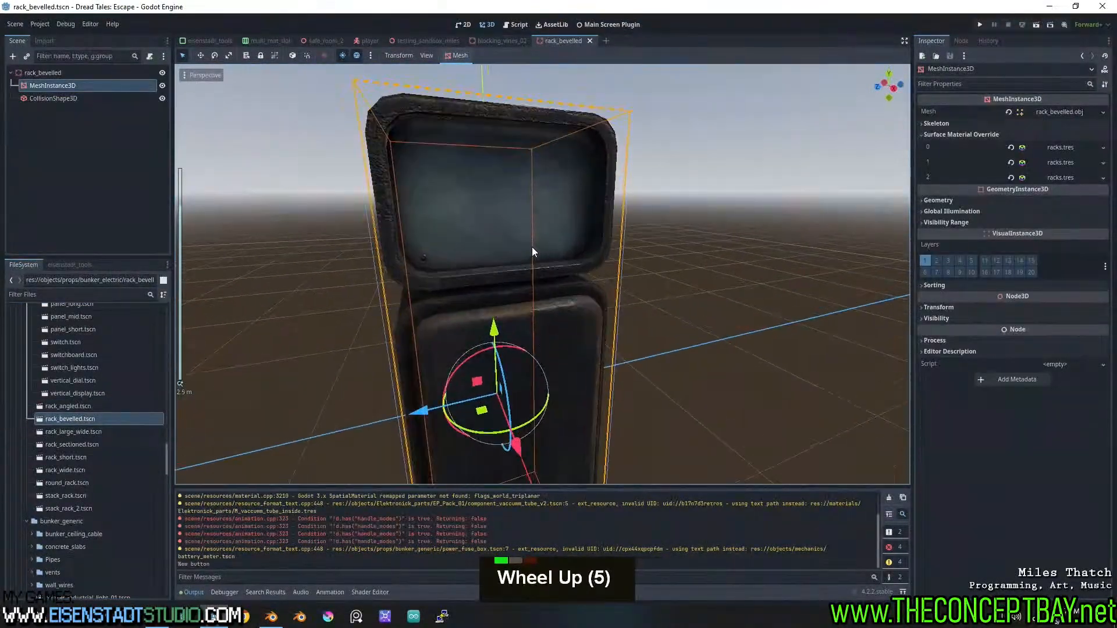
left_click(589, 41)
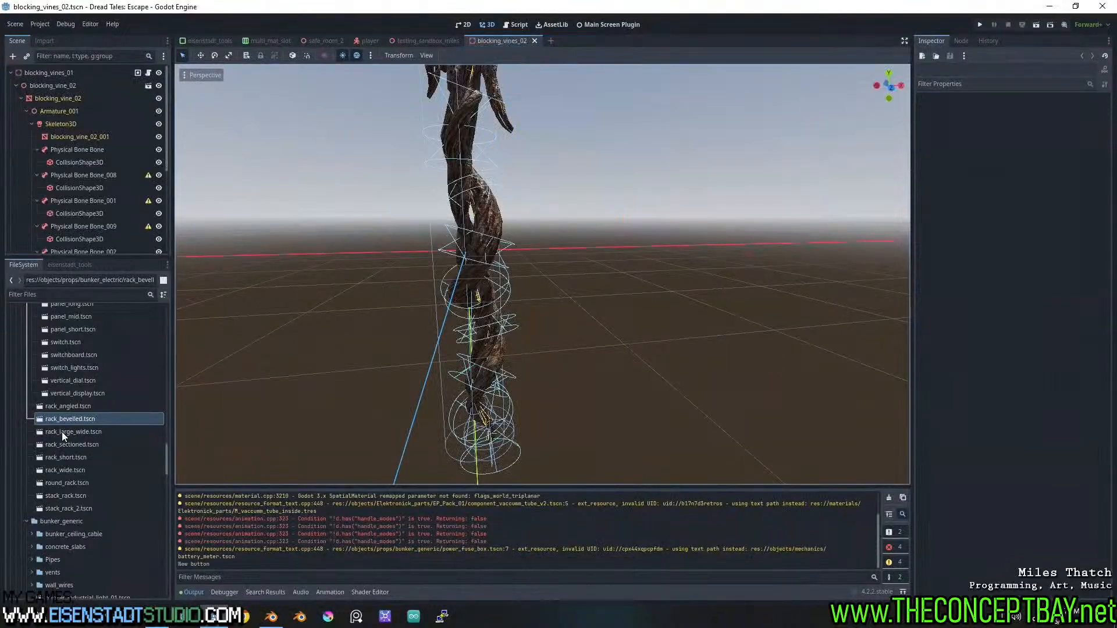
Reopen rack_large_wide.tscn and examine the dials and handles on the top shelf
double_click(64, 431)
middle_click_drag(551, 291, 238, 225)
scroll(238, 226, "up", 2)
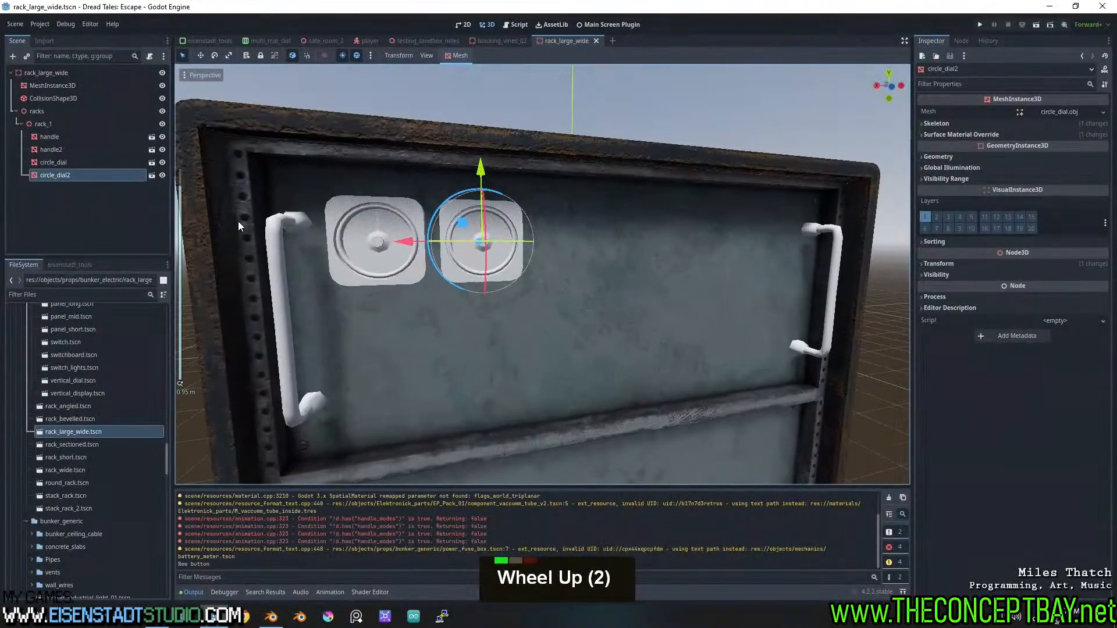
Select the component OBJ meshes in the models folder props/bunker_electric/rack_components, up to bulb.obj
scroll(90, 413, "up", 20)
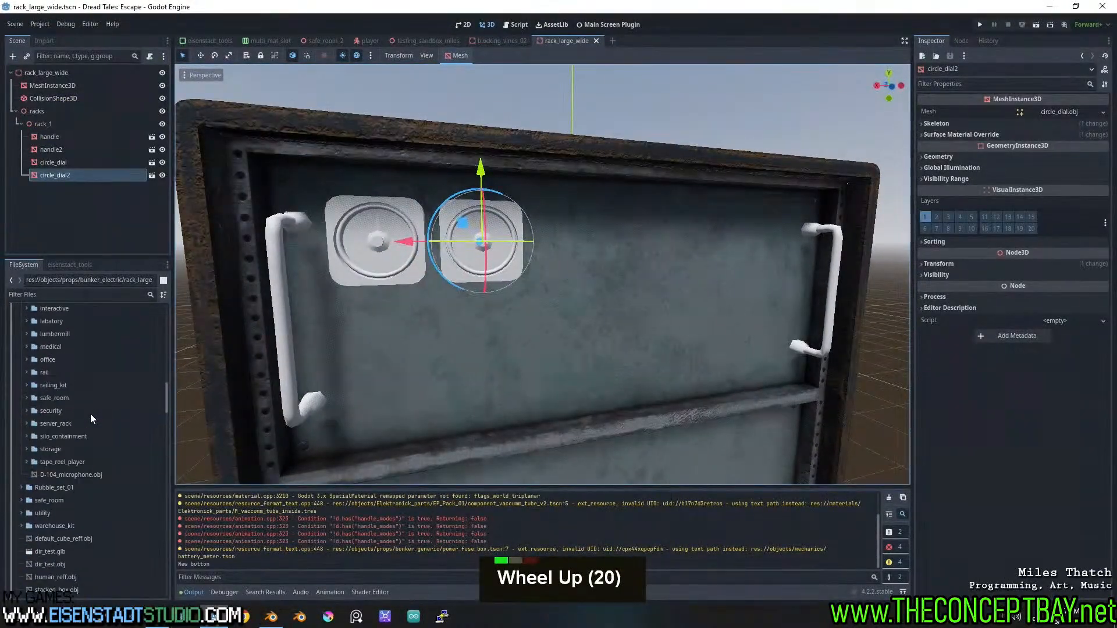
scroll(90, 414, "up", 6)
scroll(87, 416, "down", 3)
scroll(86, 417, "up", 3)
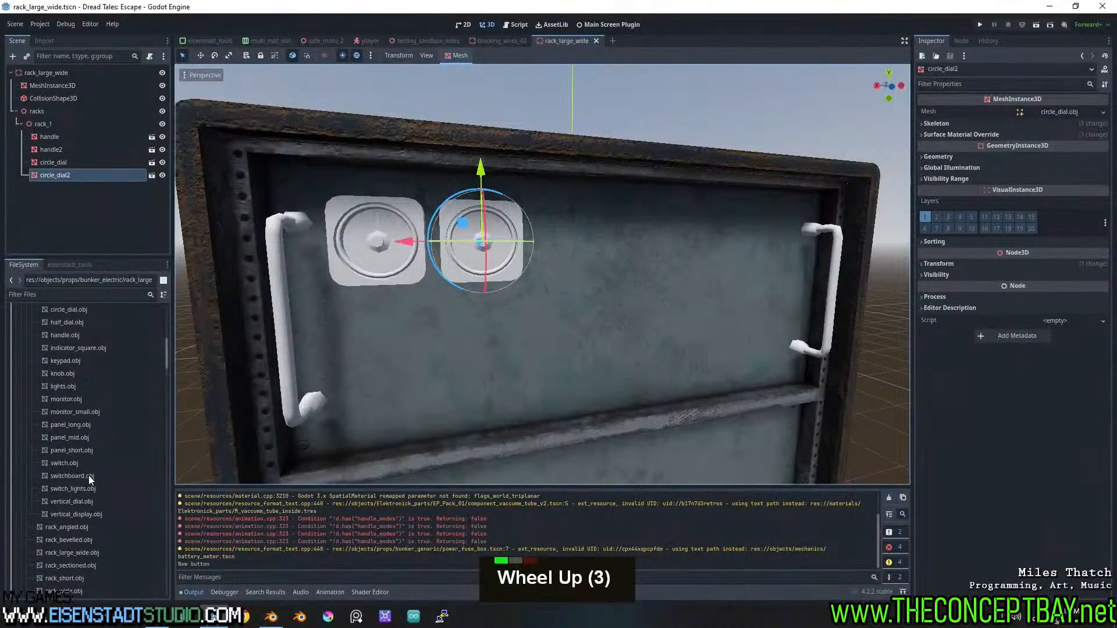
scroll(73, 516, "up", 5)
left_click(63, 467, "shift")
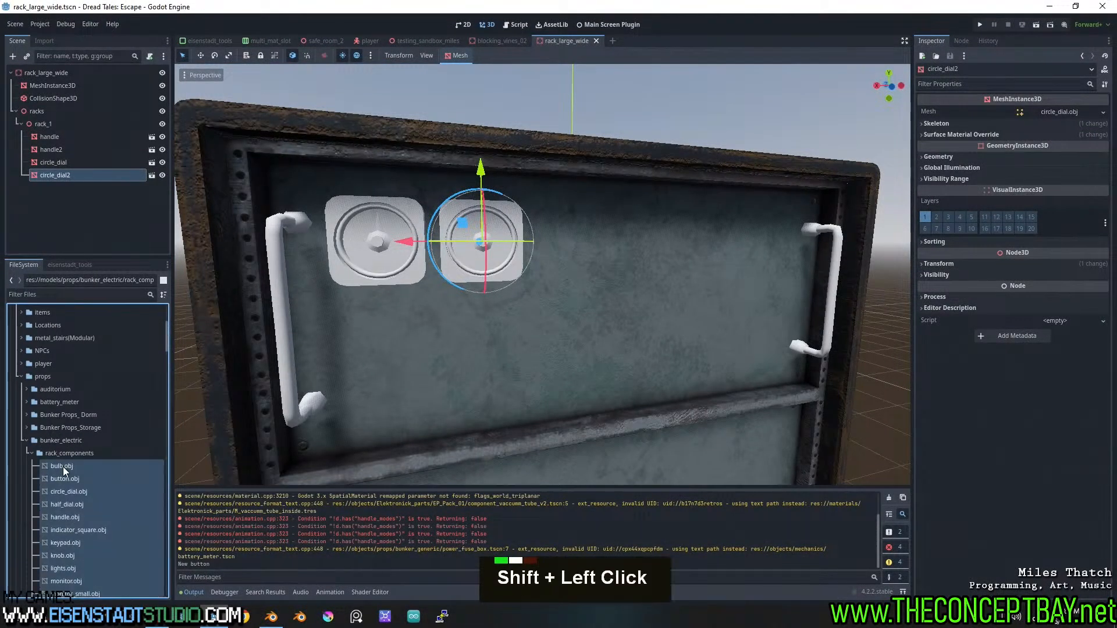
Set the material mode for Scenes from OBJs to select in eisenstadt_tools
left_click(69, 265)
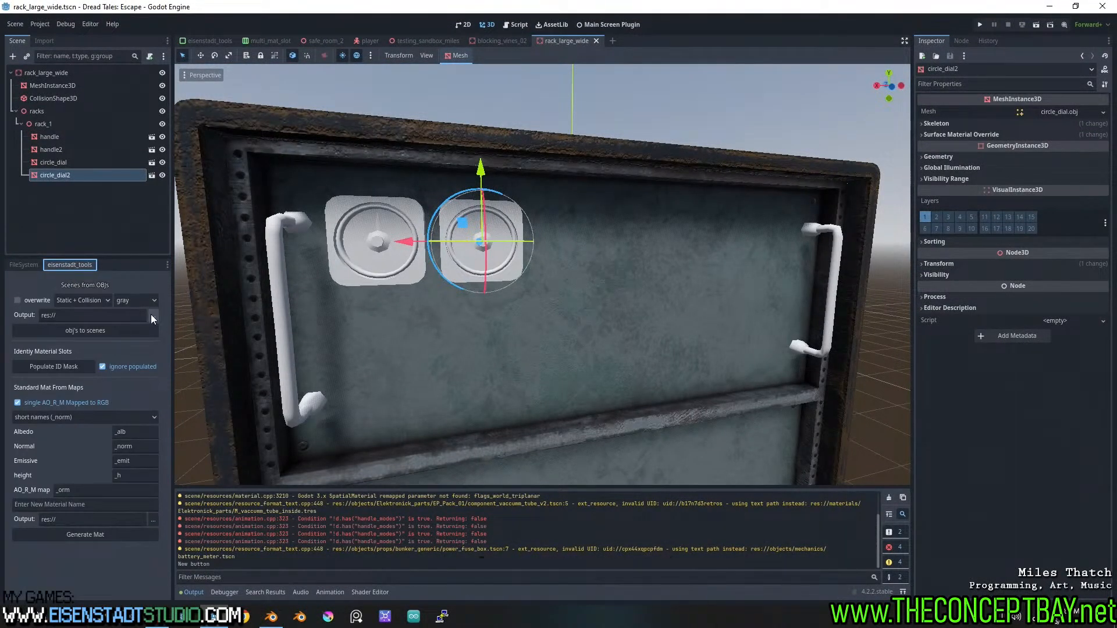
left_click(146, 300)
left_click(133, 350)
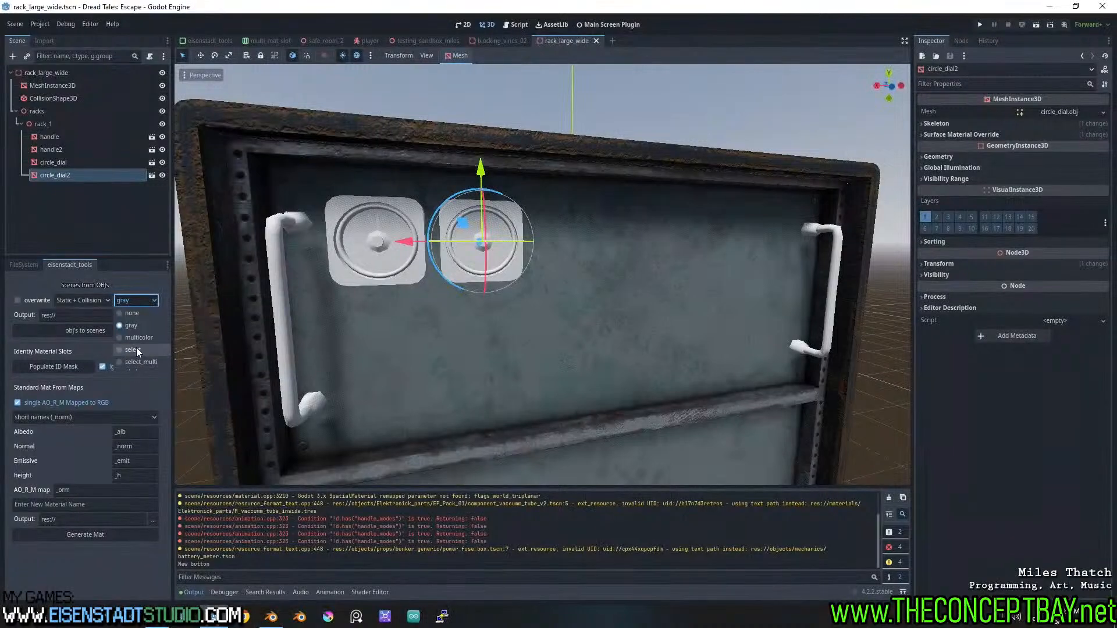
Look through the custom_materials, safe_room_locker and props folders under res://materials for the rack components material
left_click(153, 317)
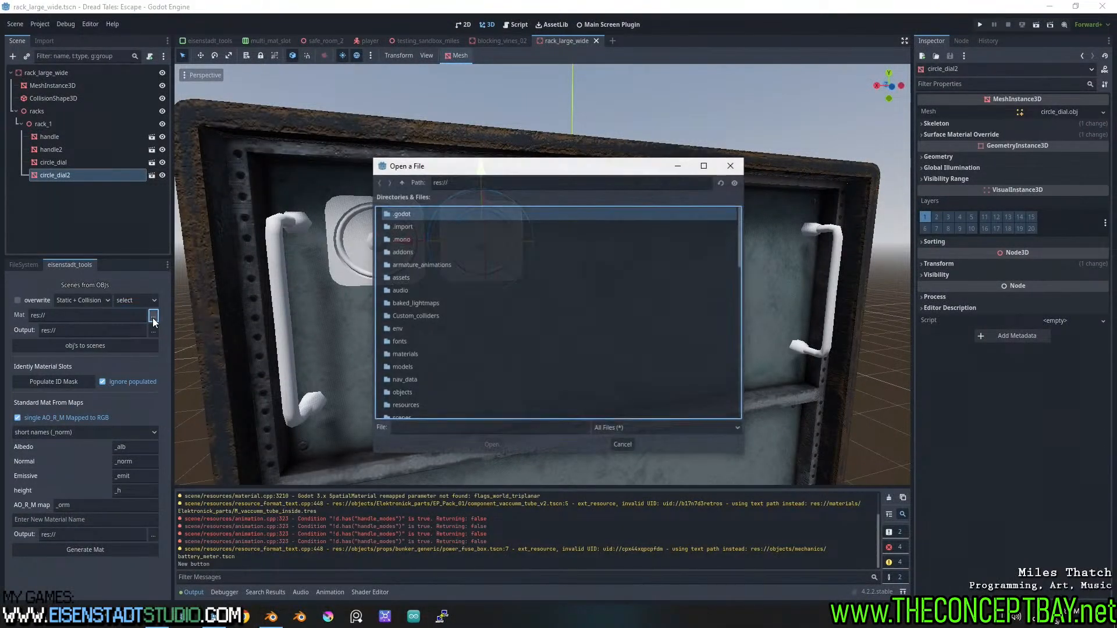
double_click(404, 354)
left_click(404, 342)
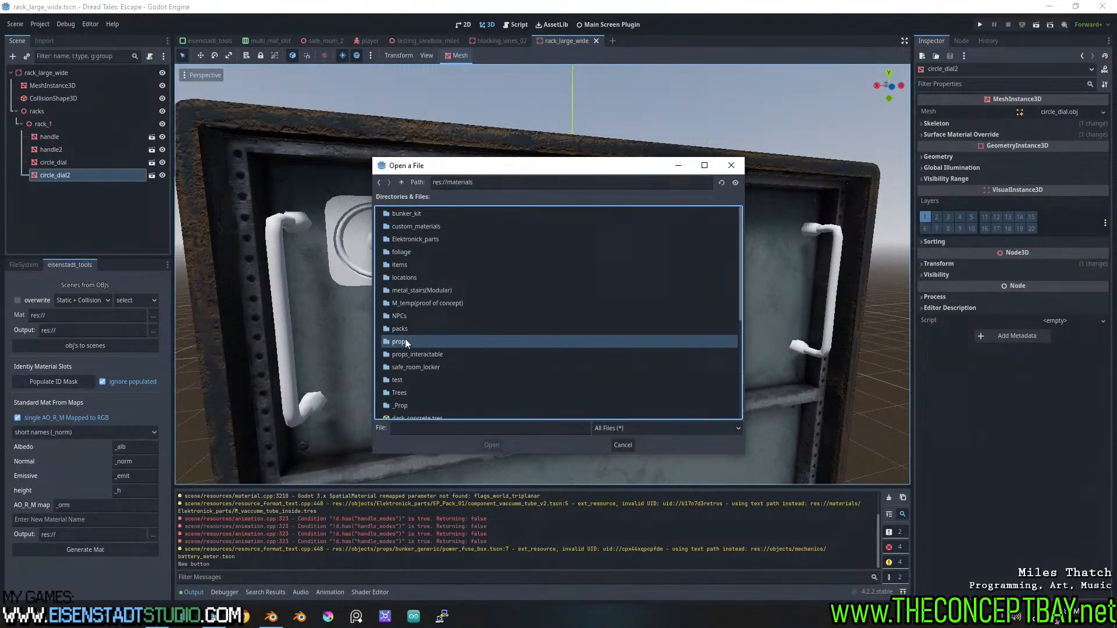
double_click(431, 226)
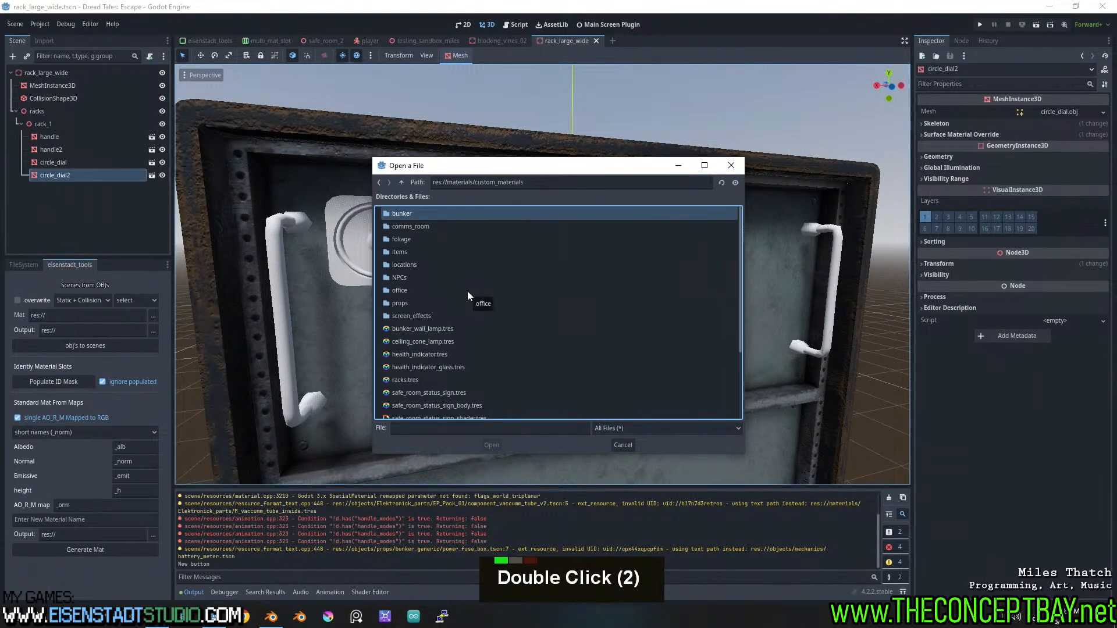
scroll(468, 295, "down", 6)
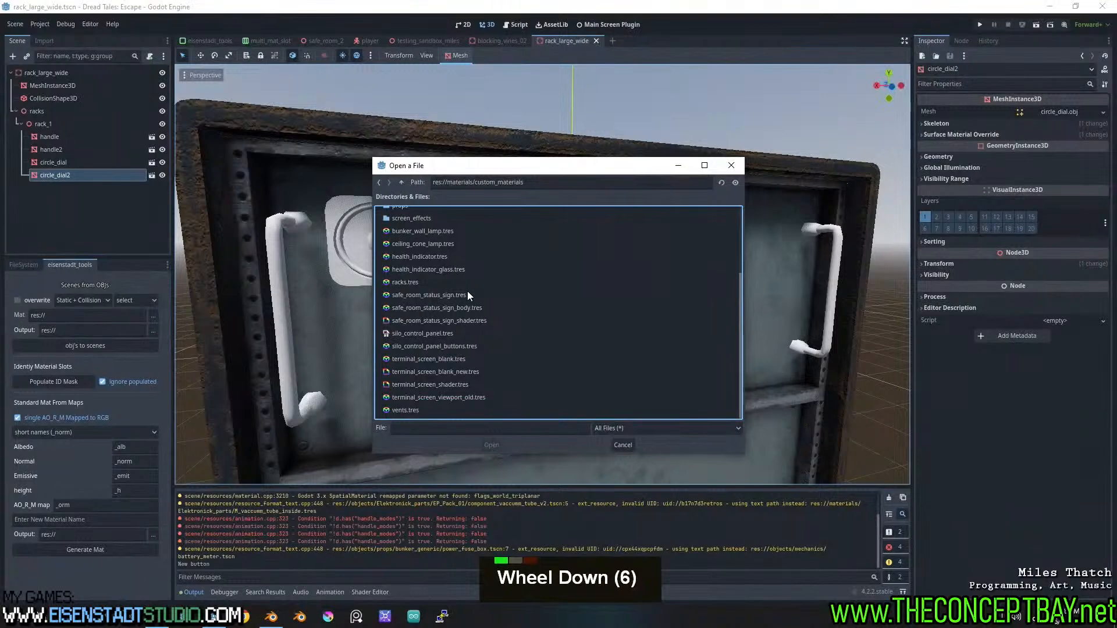
scroll(468, 295, "up", 7)
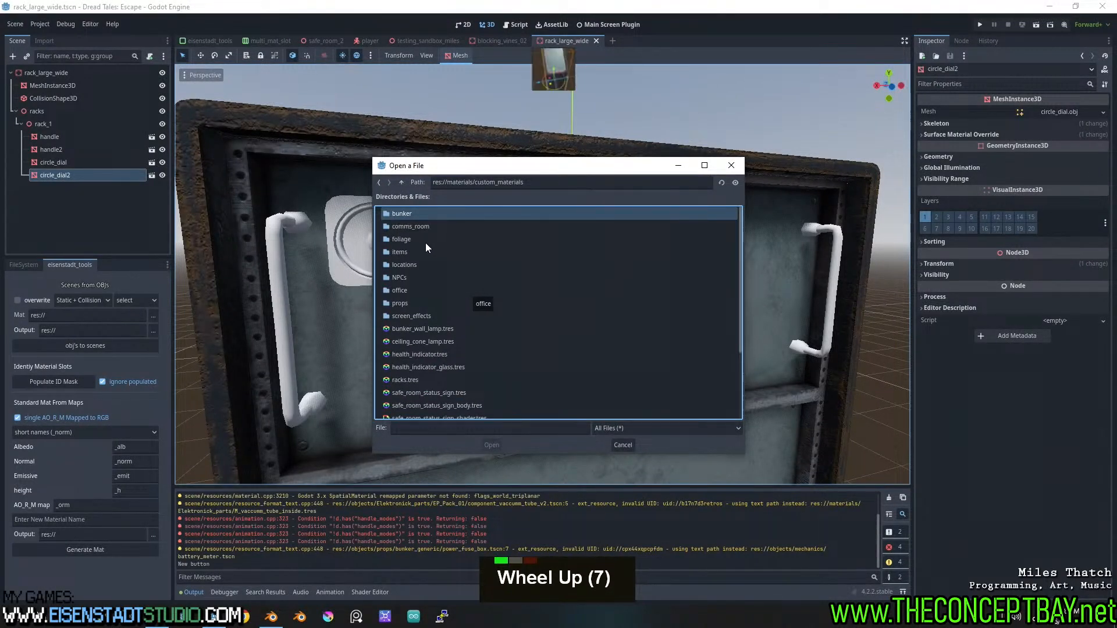
left_click(401, 182)
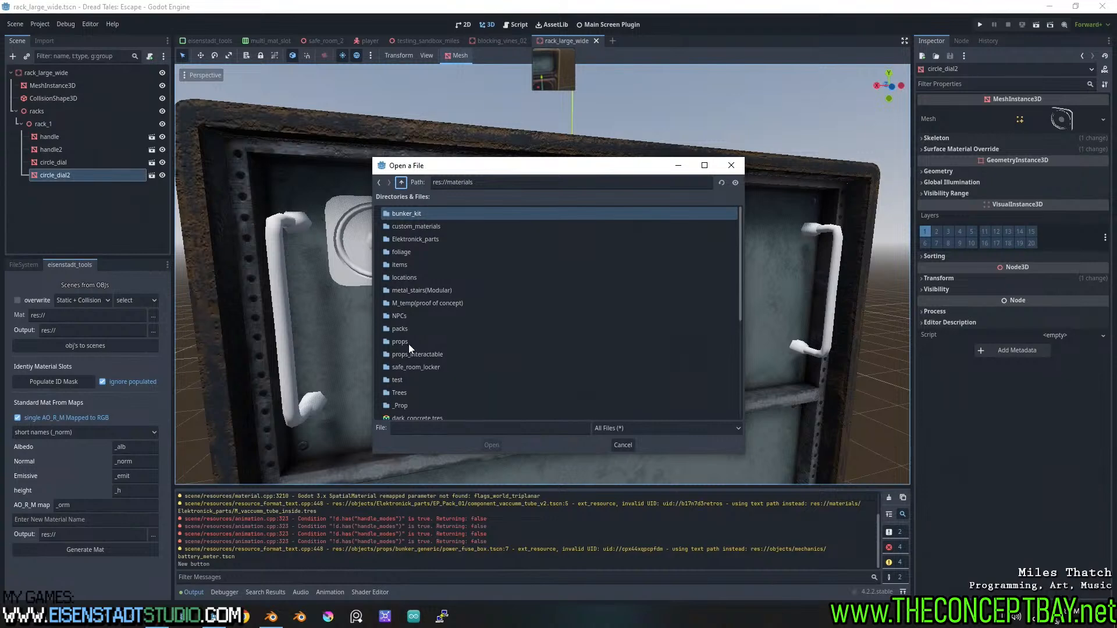
double_click(408, 341)
left_click(401, 183)
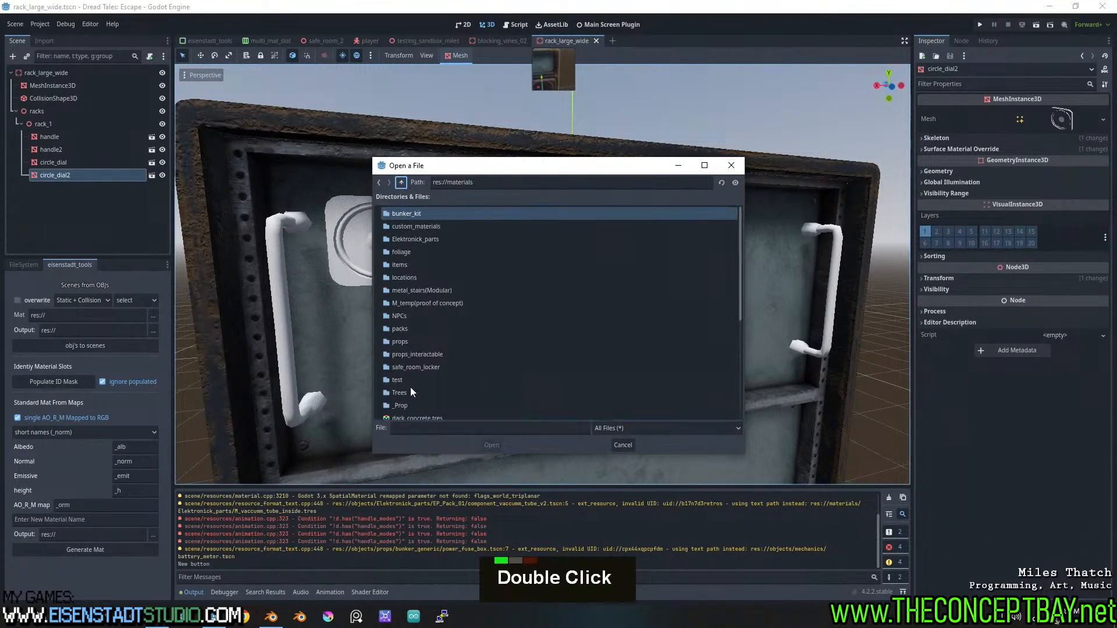
double_click(416, 366)
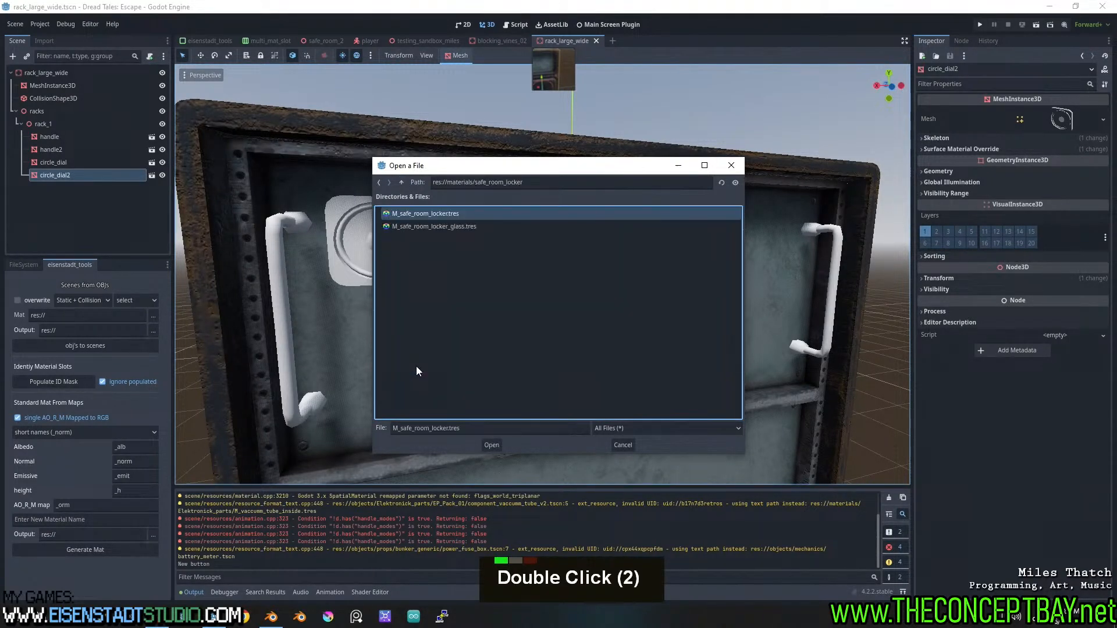
left_click(402, 183)
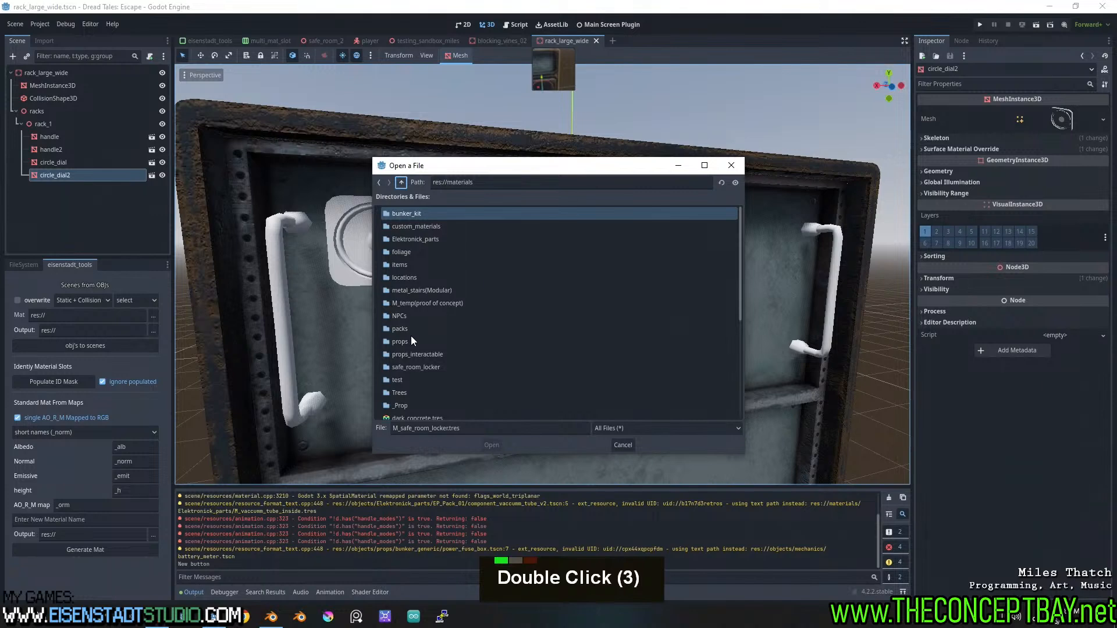
left_click(409, 369)
left_click(406, 341)
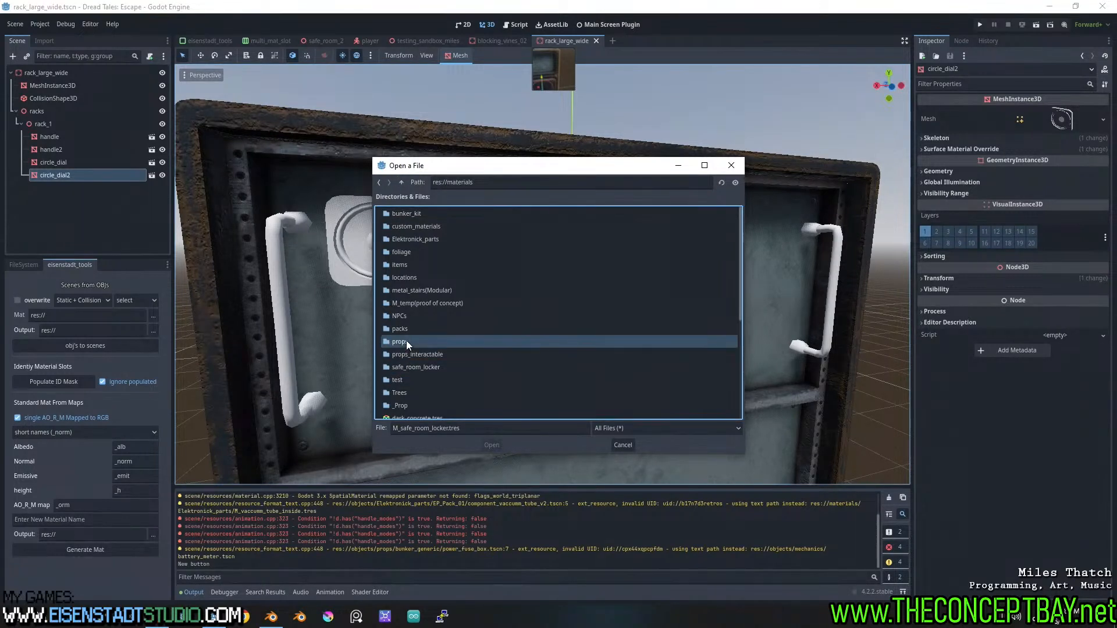
double_click(407, 341)
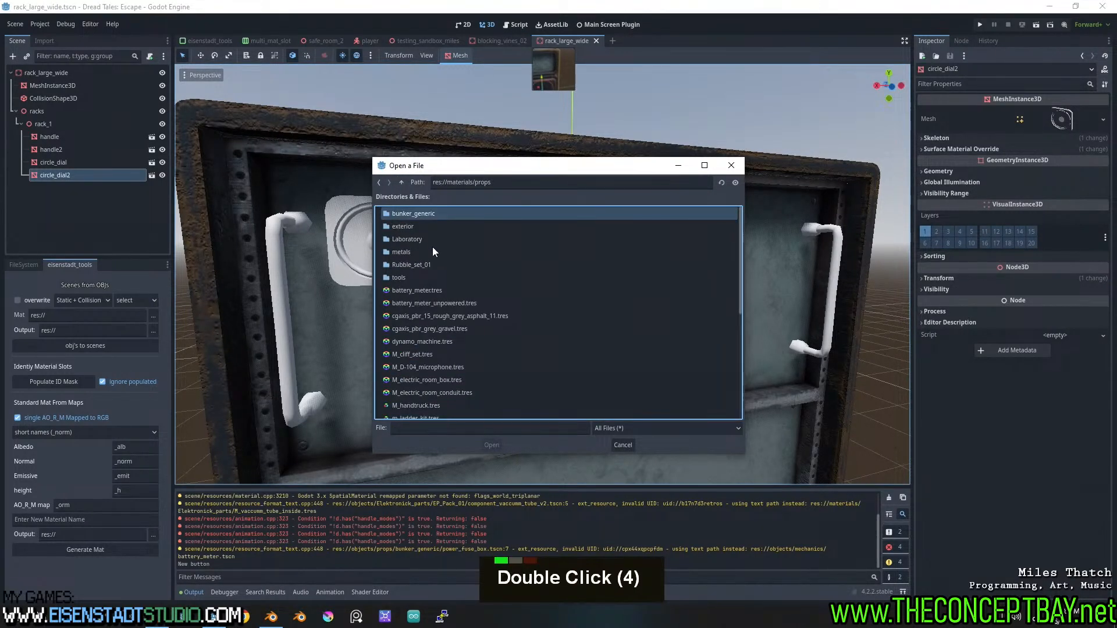
scroll(418, 287, "down", 13)
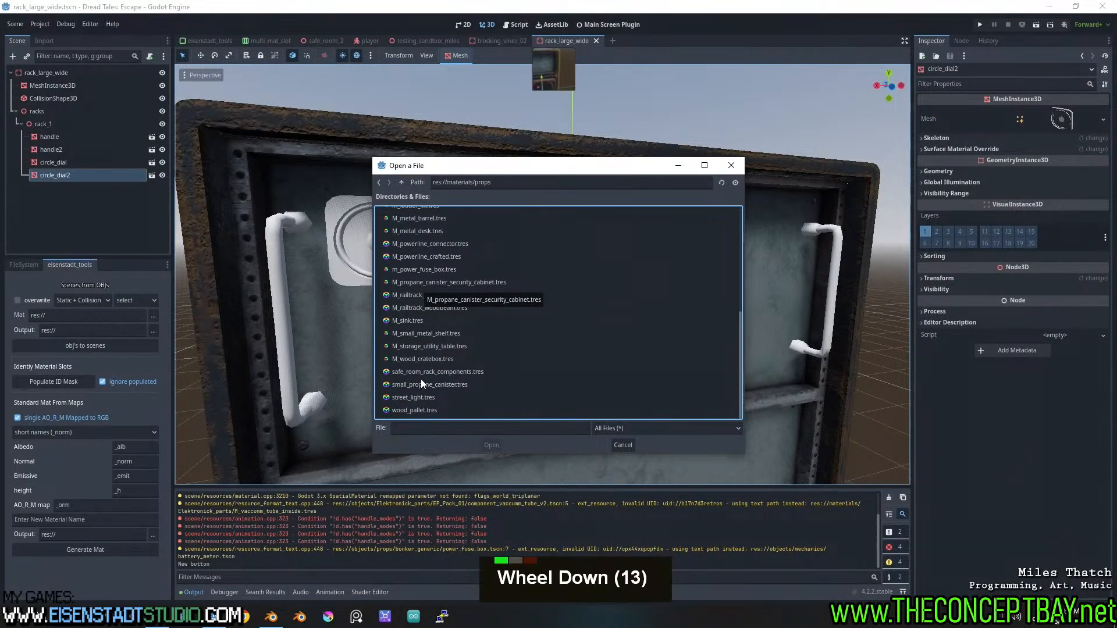
left_click(733, 166)
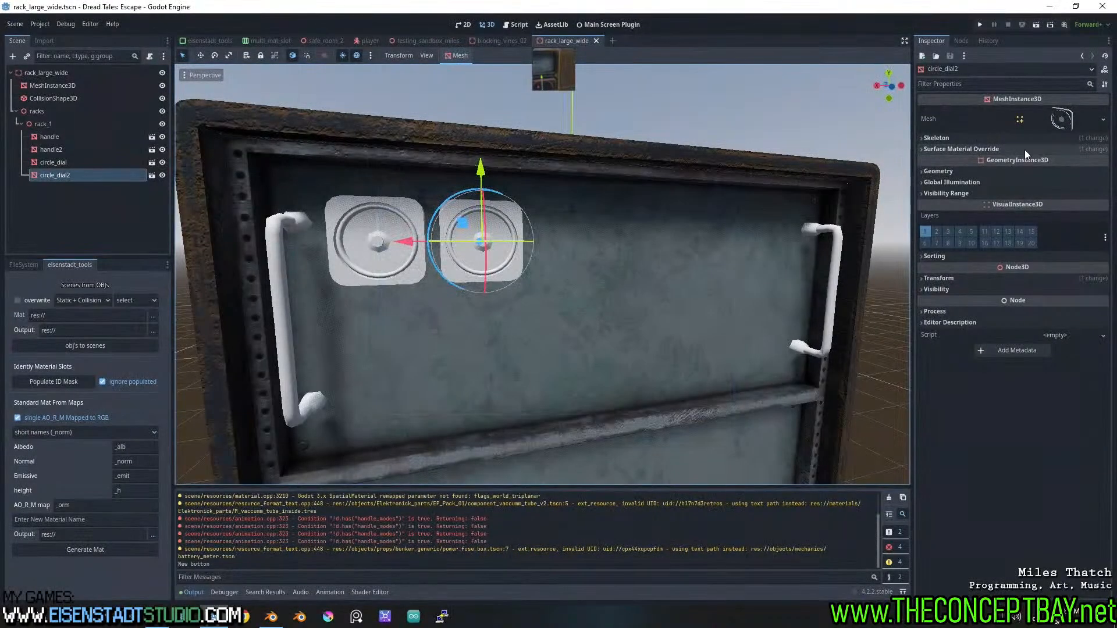
Try materials/props/safe_room_rack_components.tres as the surface material override on circle_dial2, finding it with the search term rack
left_click(1025, 149)
double_click(1039, 163)
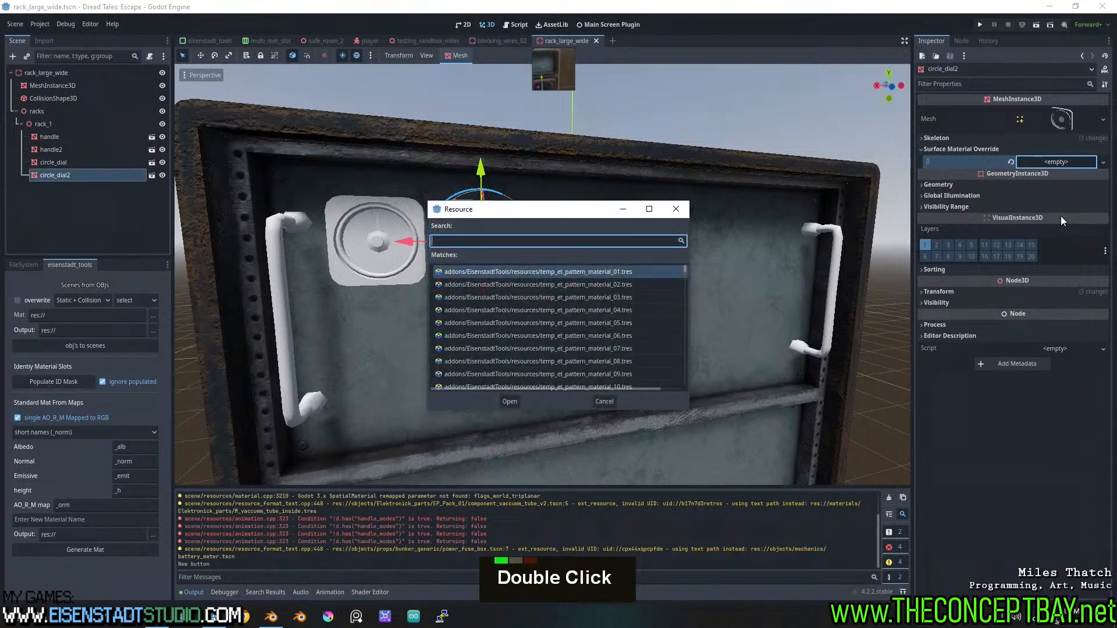
type("rack")
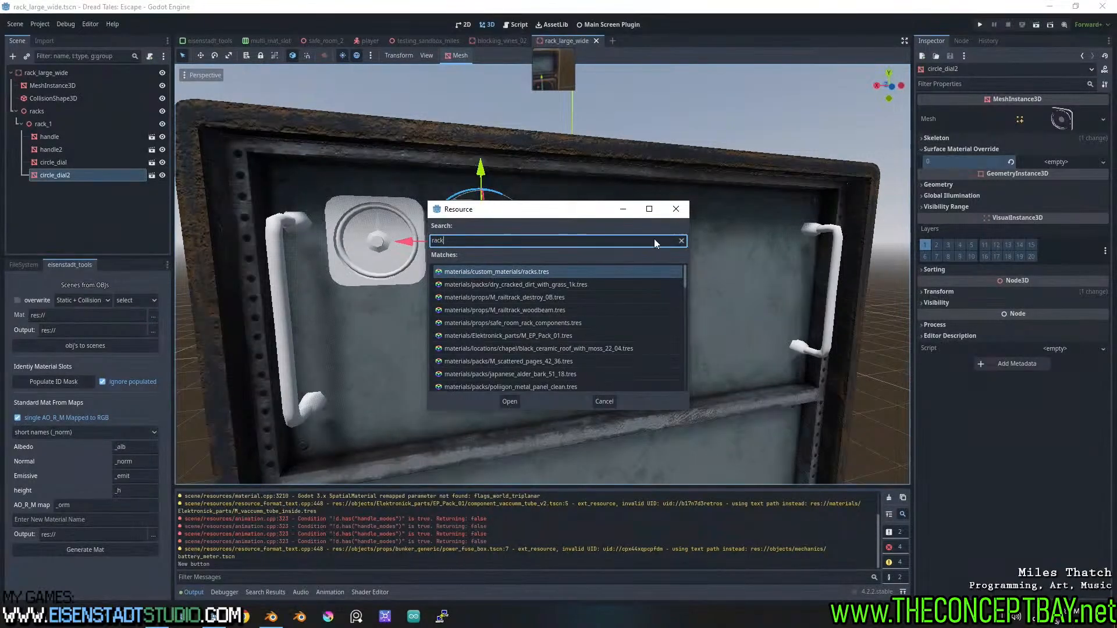
left_click(577, 322)
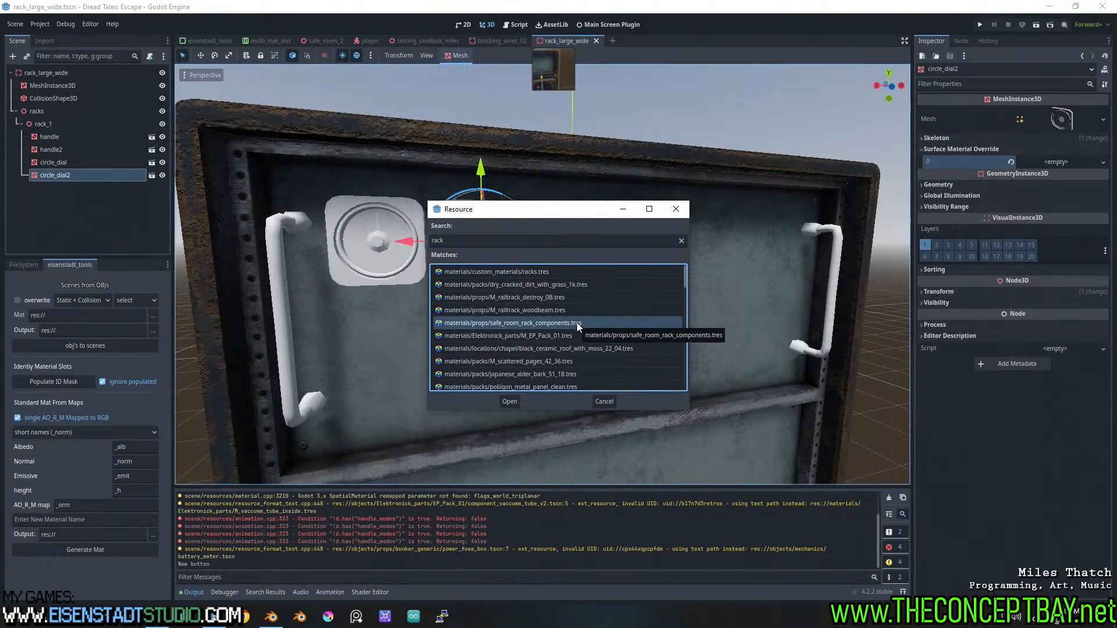
right_click(577, 323)
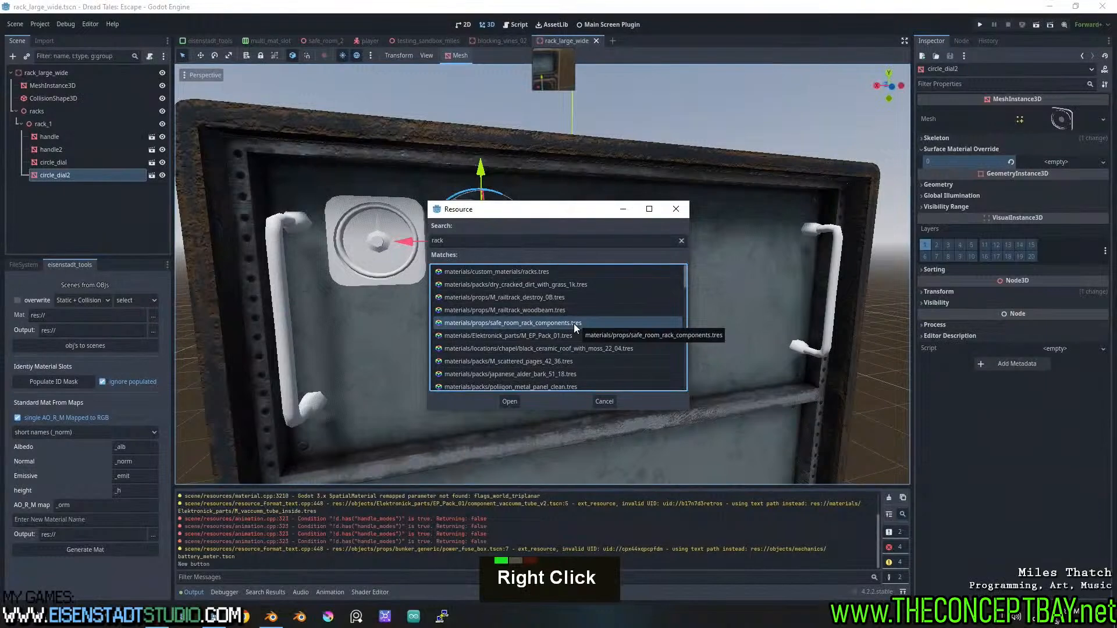
left_click(504, 401)
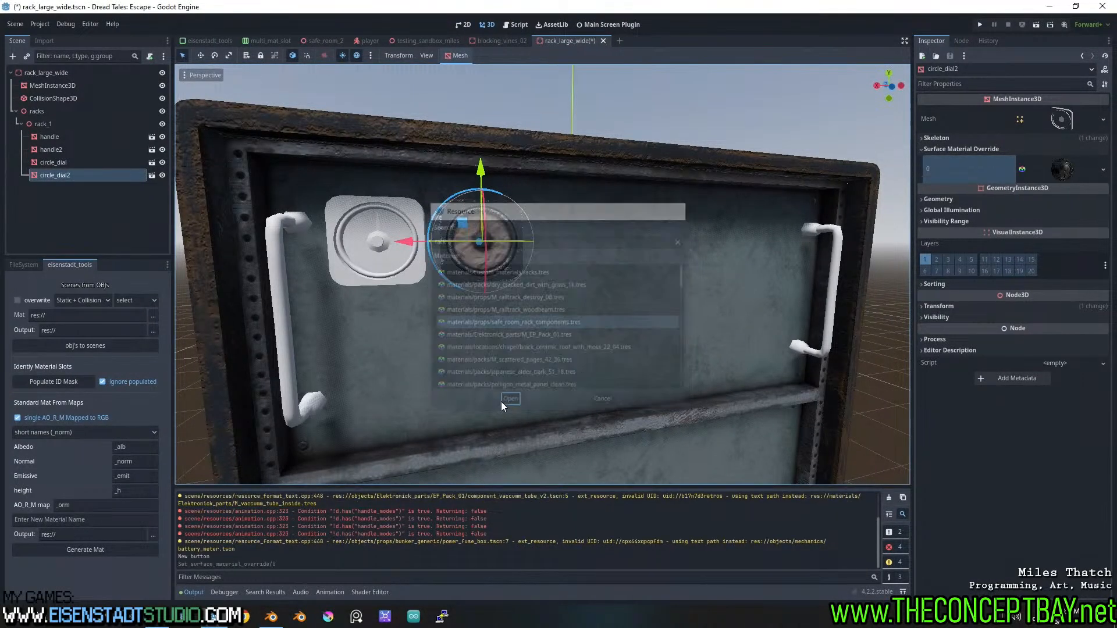
Undo the surface material override on circle_dial2
left_click(1103, 170)
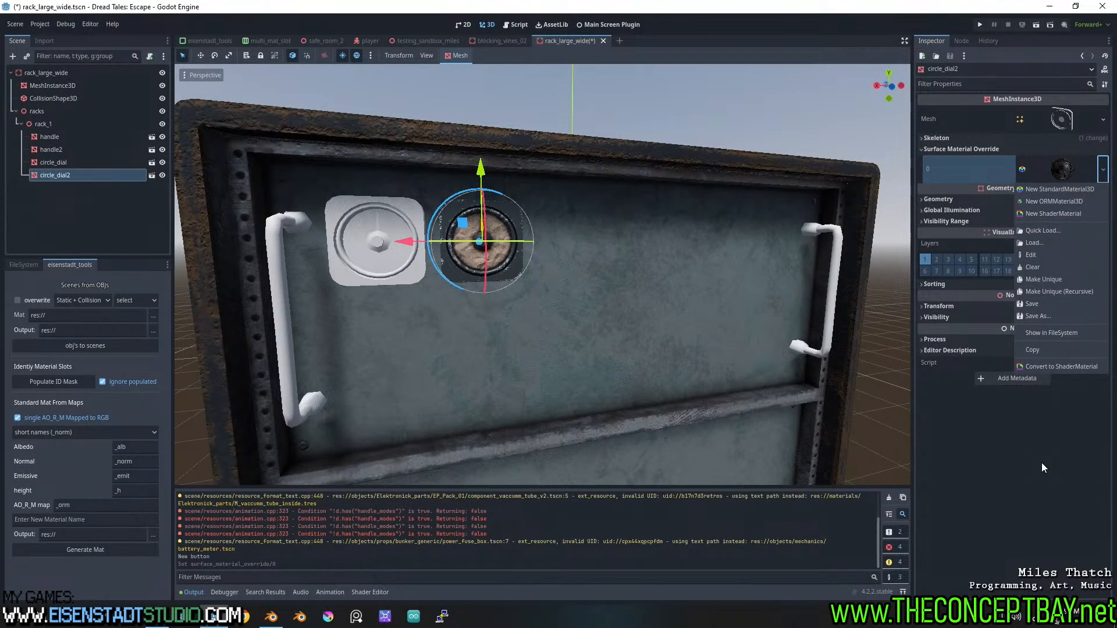
left_click(982, 176)
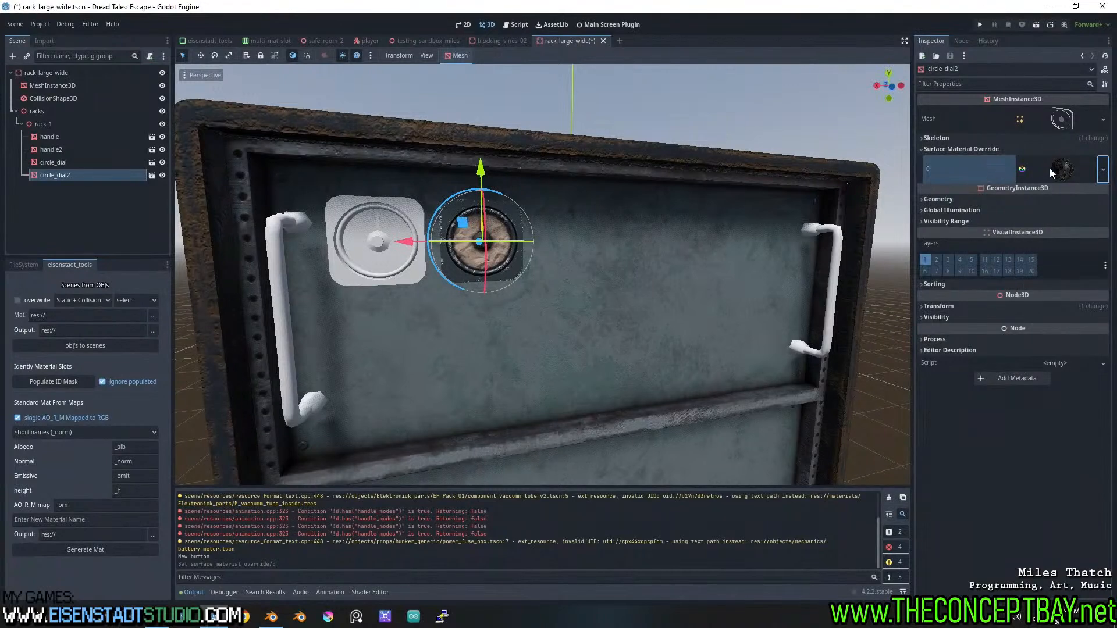
key("ctrl+z")
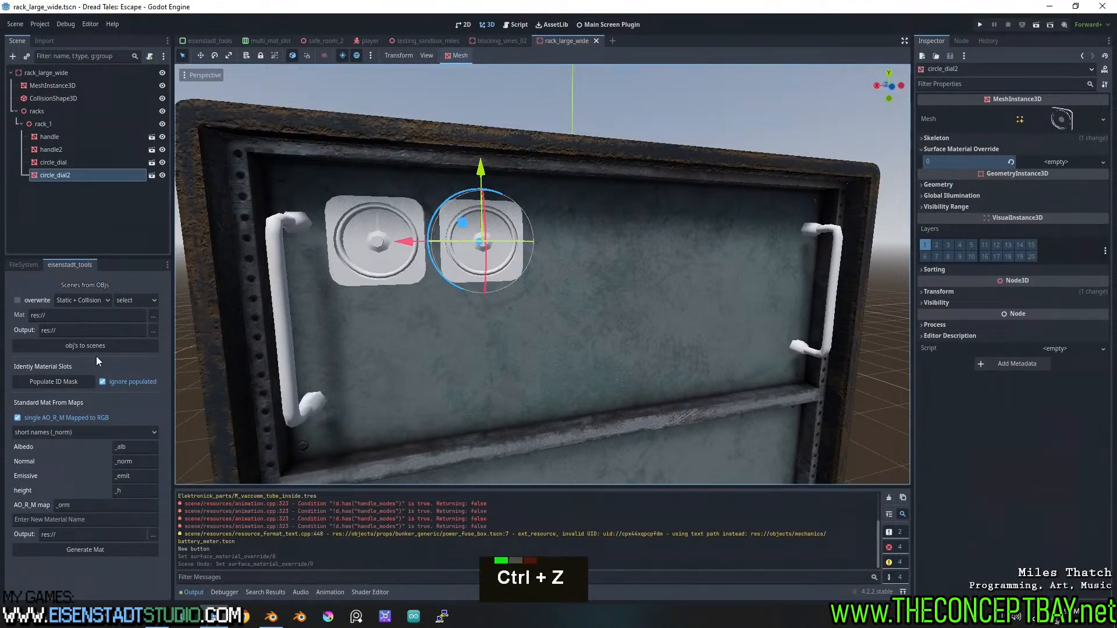
Set the Scenes from OBJs material to res://materials/props/safe_room_rack_components.tres
left_click(153, 328)
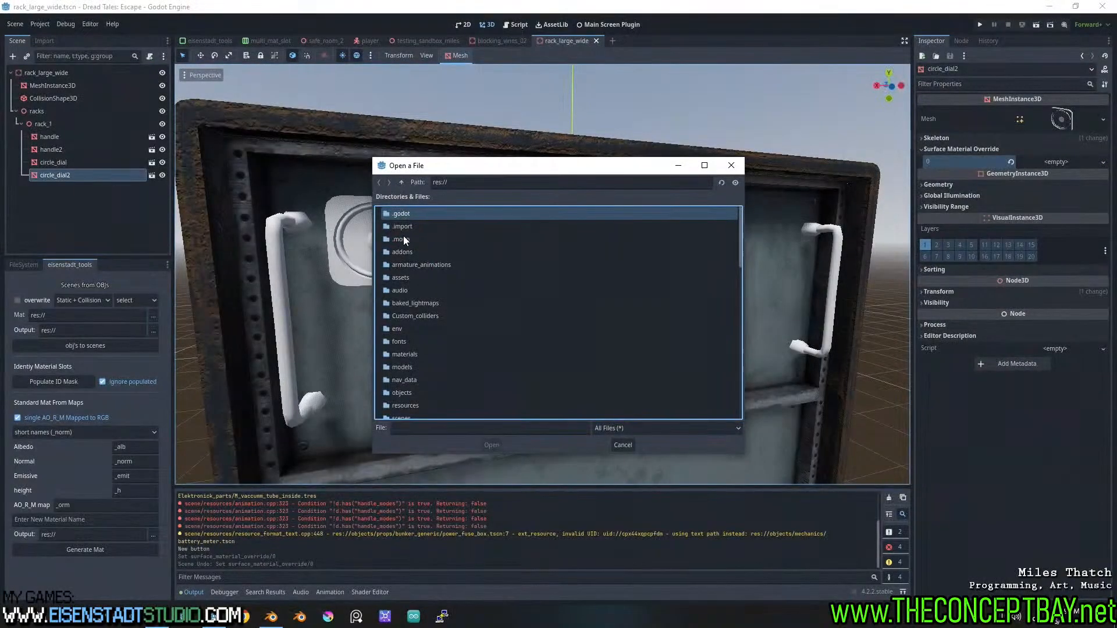
double_click(391, 355)
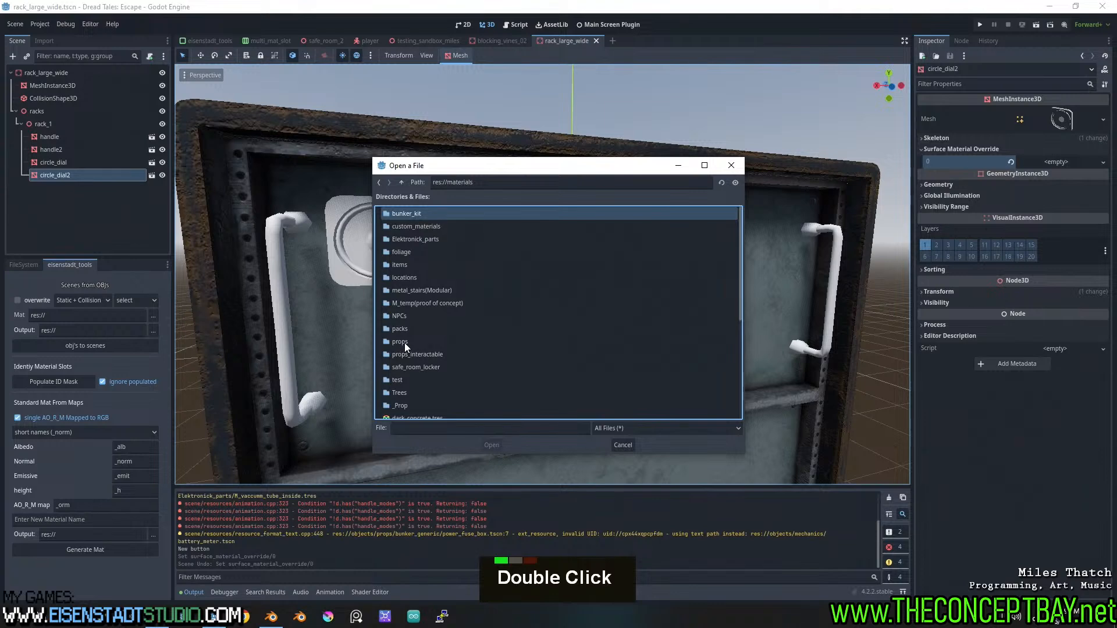
double_click(404, 342)
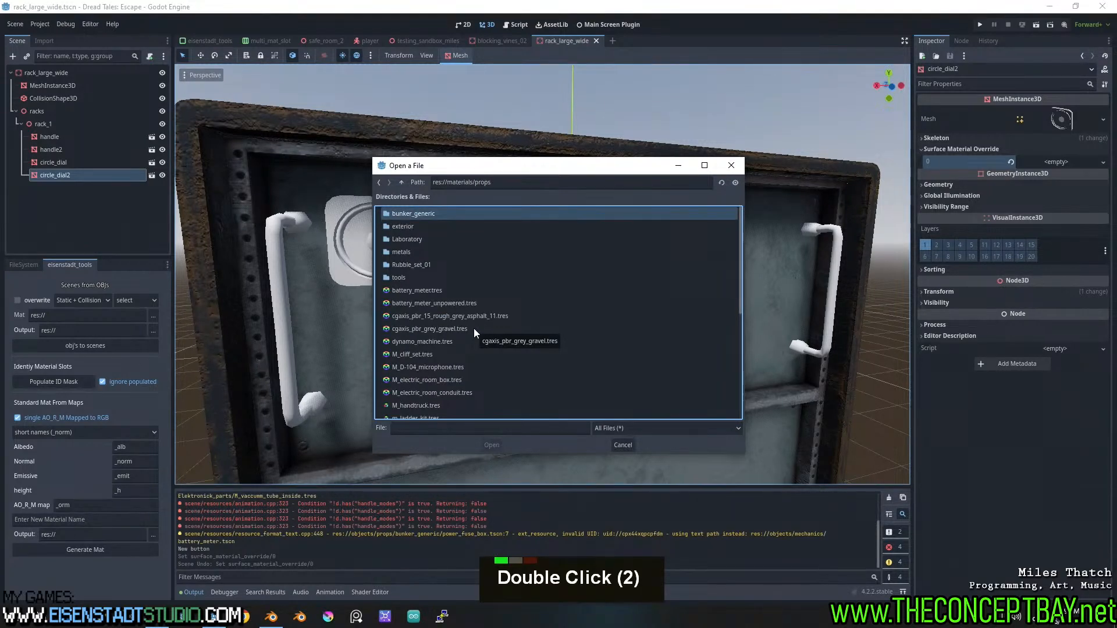
scroll(474, 329, "down", 9)
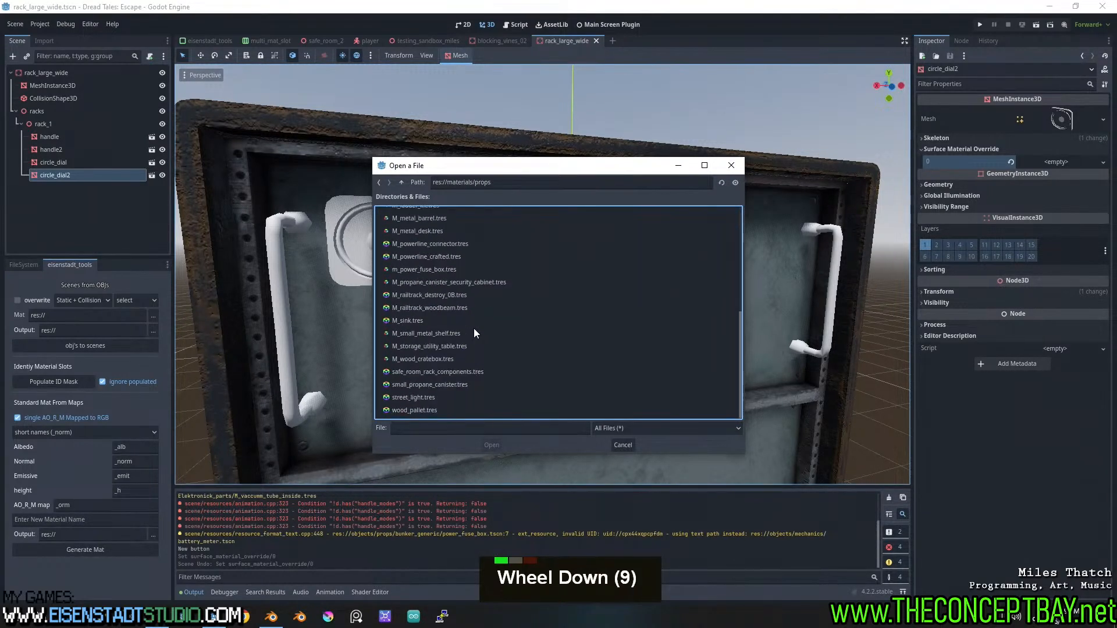
double_click(455, 371)
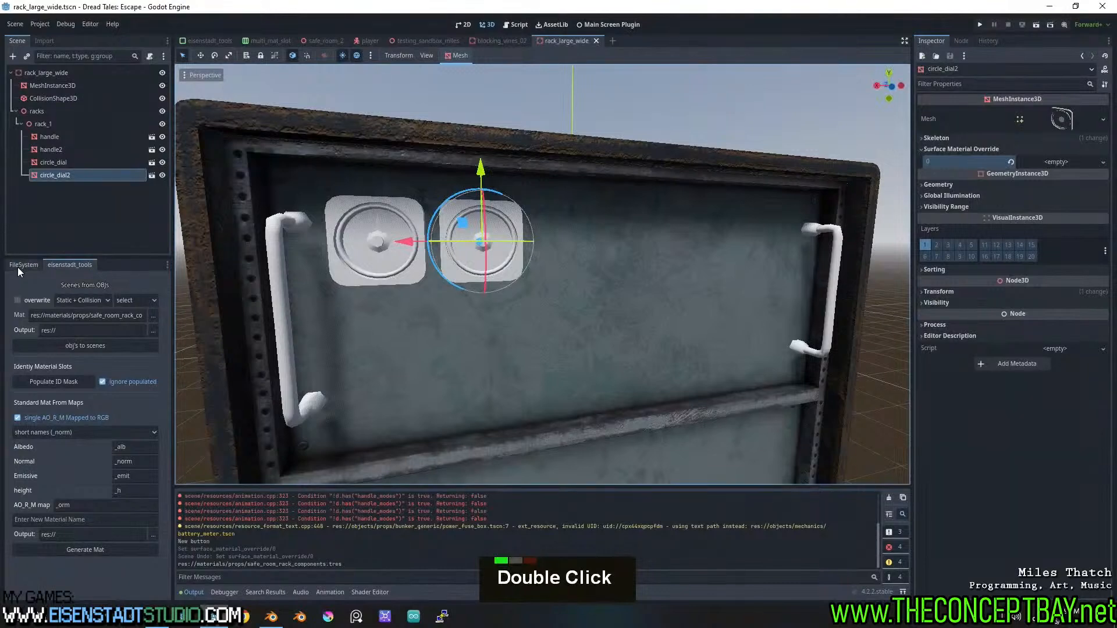
Check the selected rack component meshes, and set the OBJ scene generation to MeshInstance3D with overwrite enabled
left_click(18, 267)
scroll(81, 513, "down", 4)
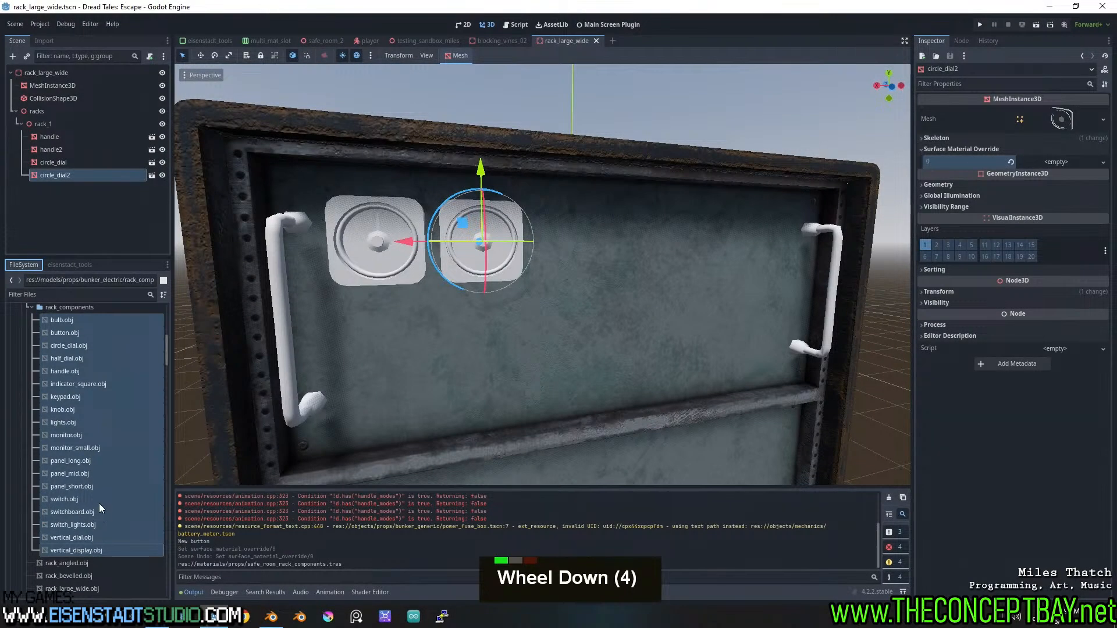
left_click(69, 265)
left_click(84, 302)
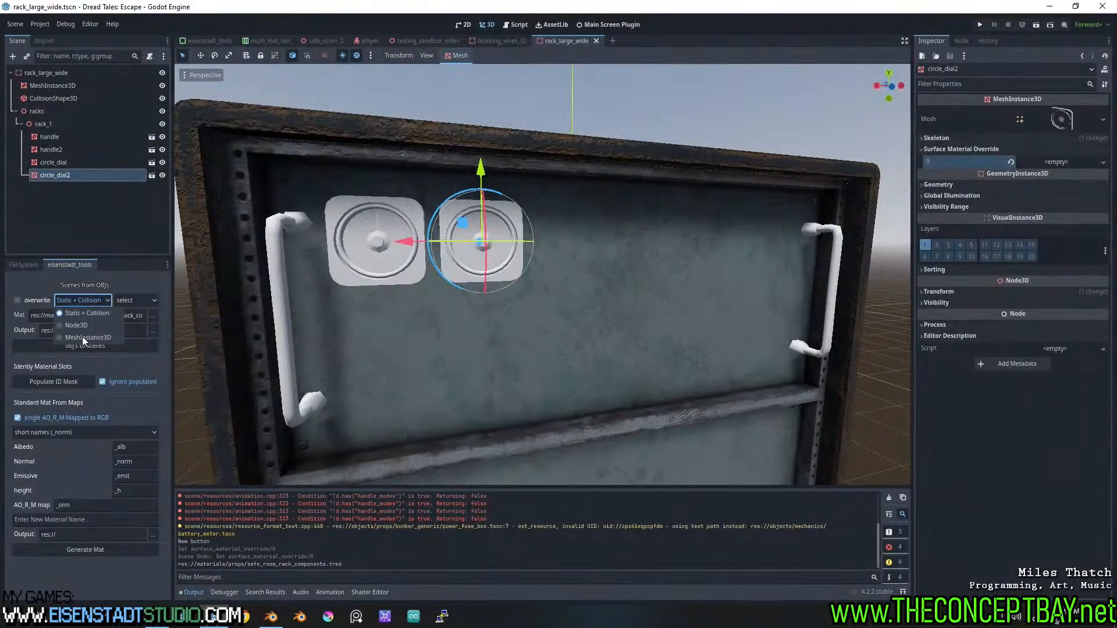
left_click(81, 337)
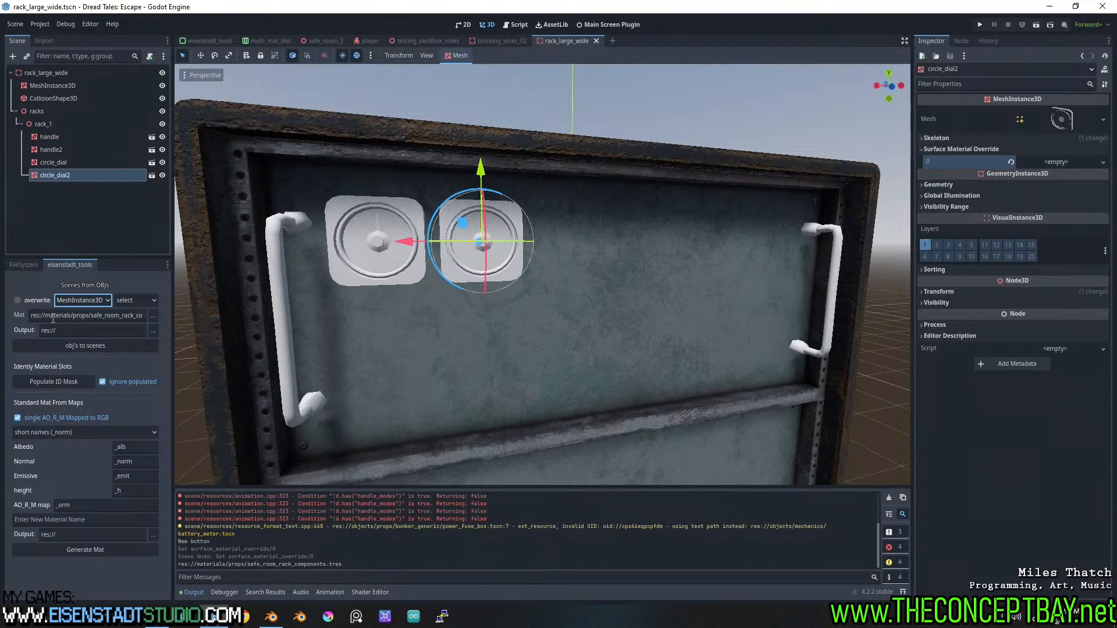
left_click(38, 300)
Set the OBJ conversion output folder to res://objects/props/bunker_electric/rack_components and generate the component scenes
left_click(154, 330)
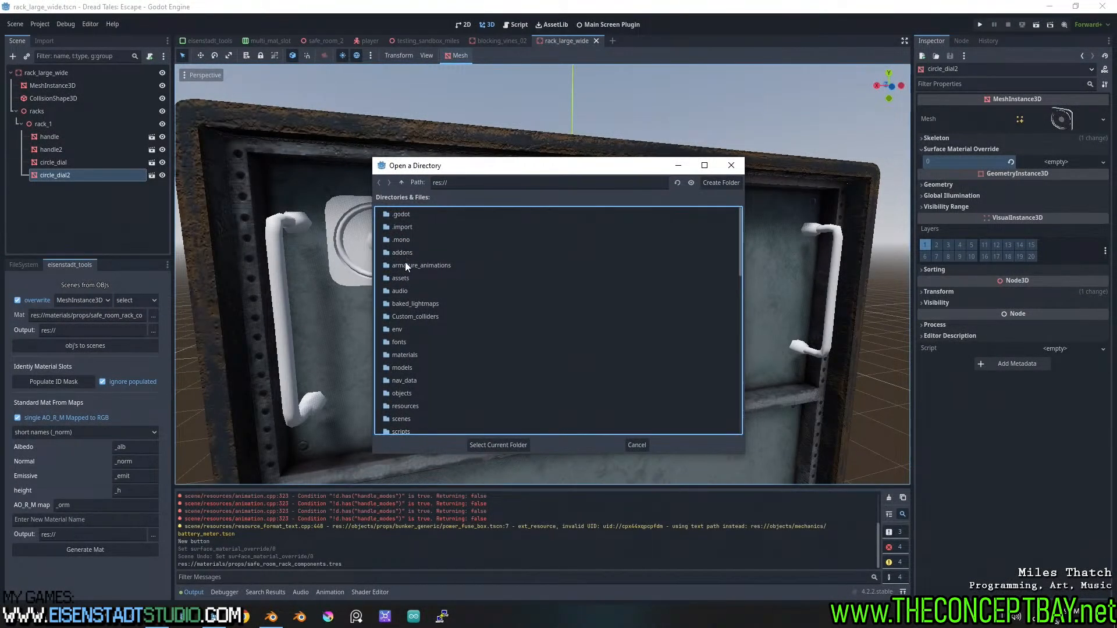
double_click(402, 394)
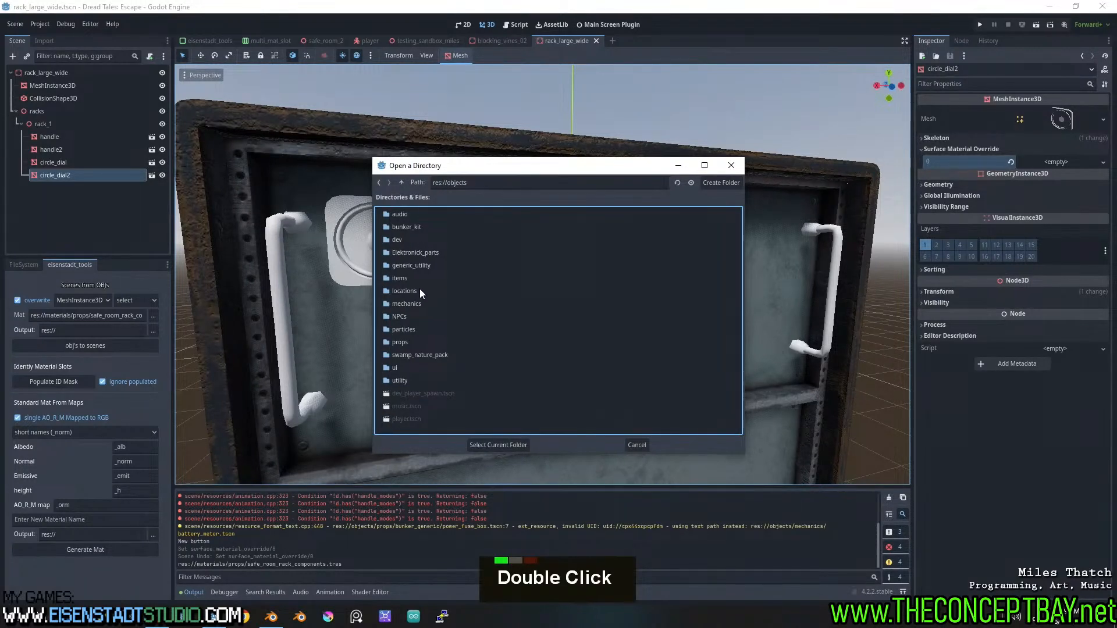
left_click(411, 343)
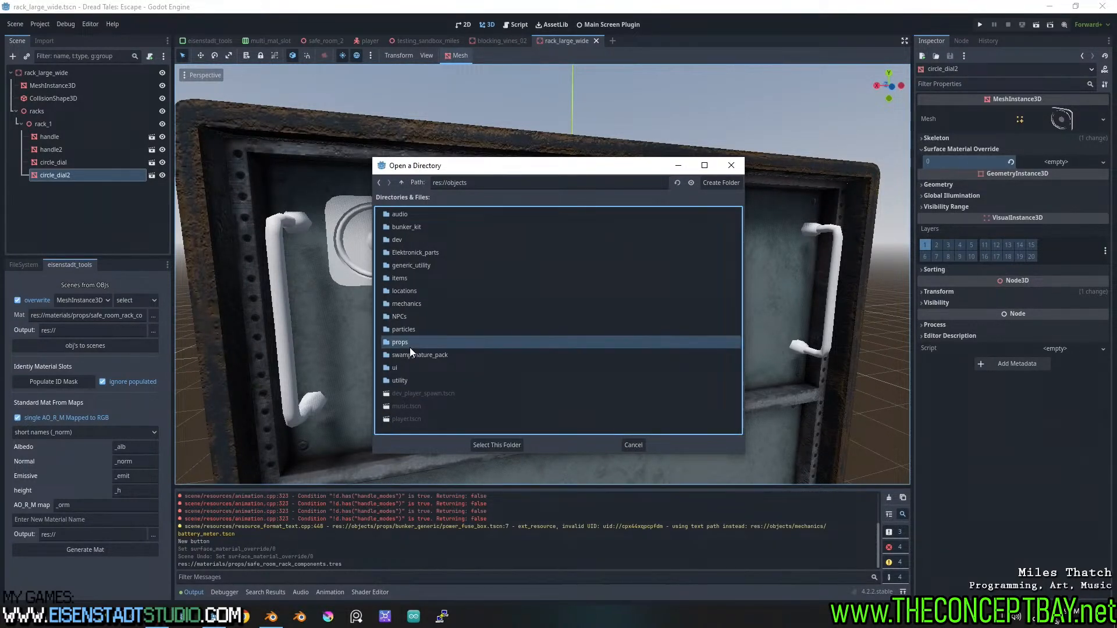
double_click(410, 343)
double_click(415, 340)
double_click(398, 341)
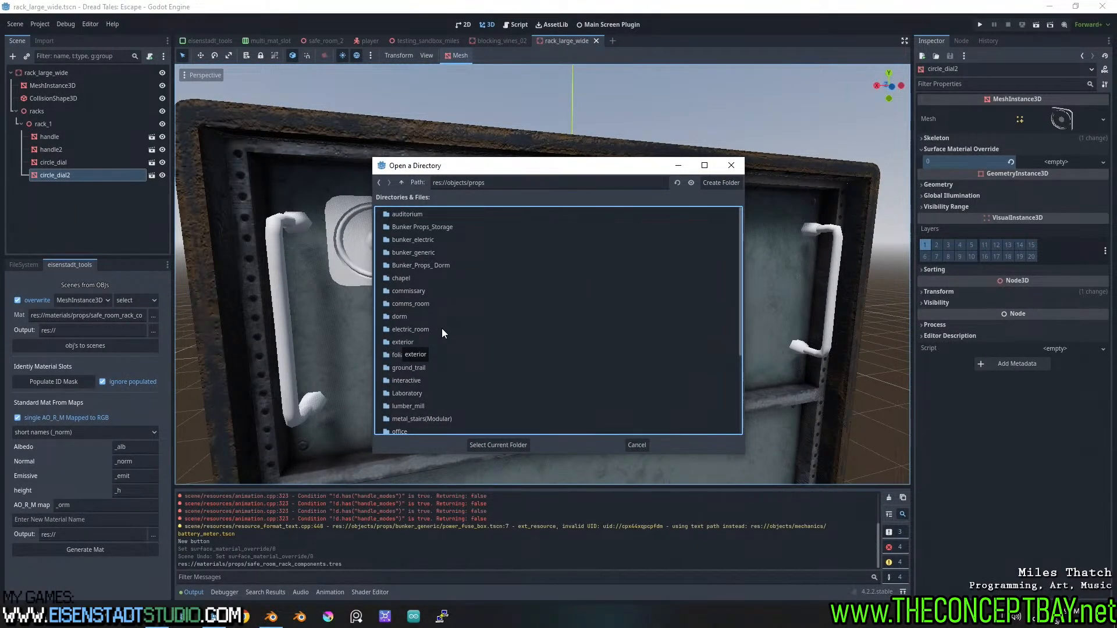
scroll(425, 399, "down", 3)
double_click(424, 399)
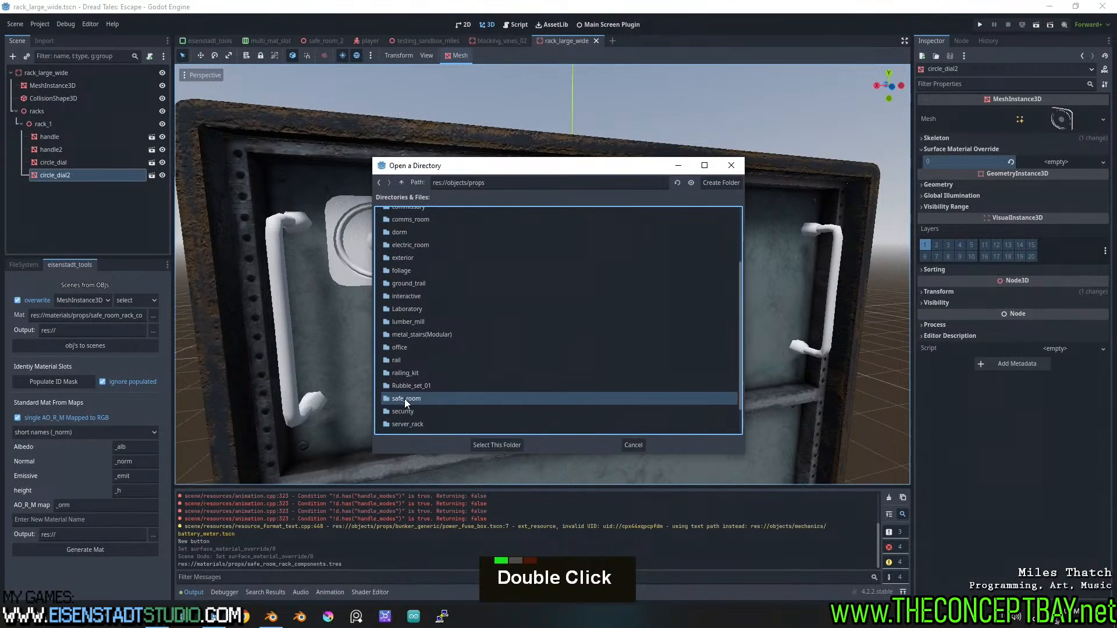
double_click(406, 400)
left_click(402, 182)
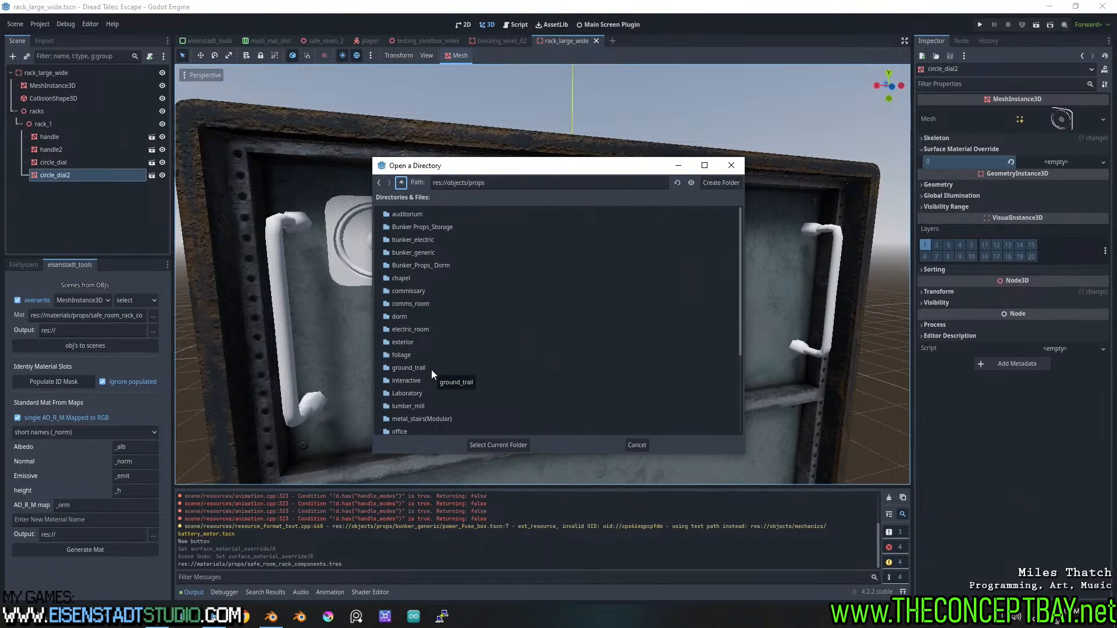
double_click(427, 240)
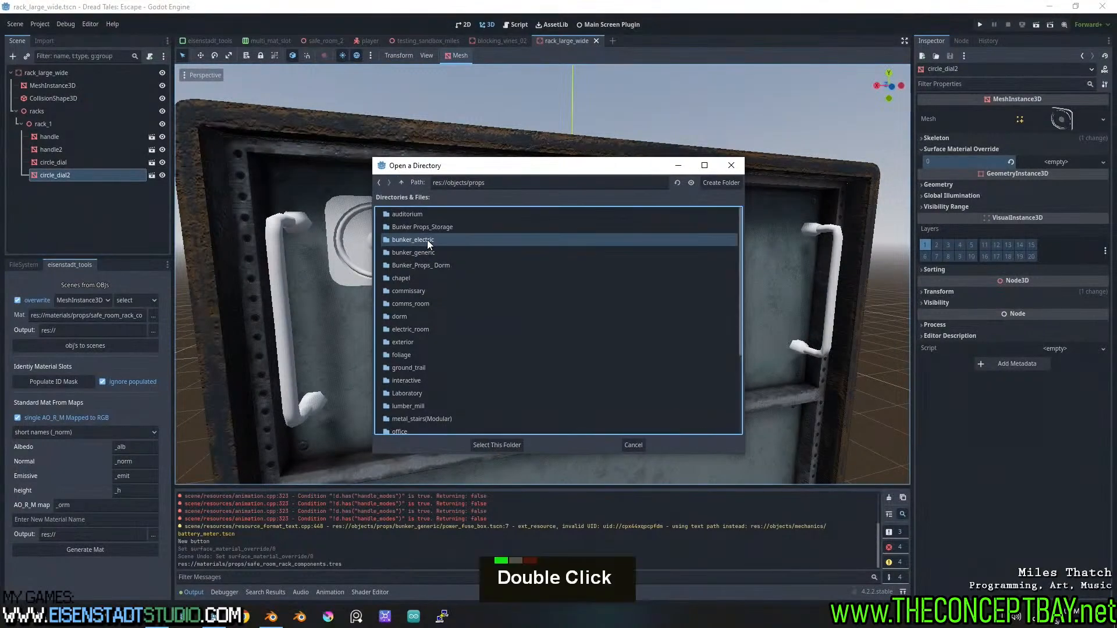
double_click(423, 215)
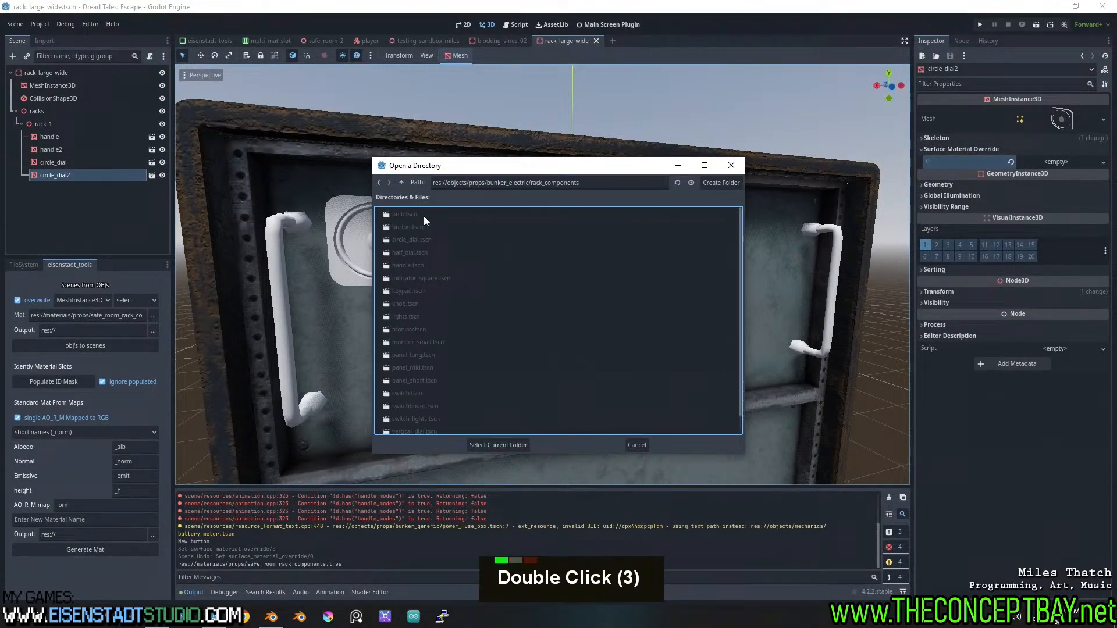
left_click(499, 446)
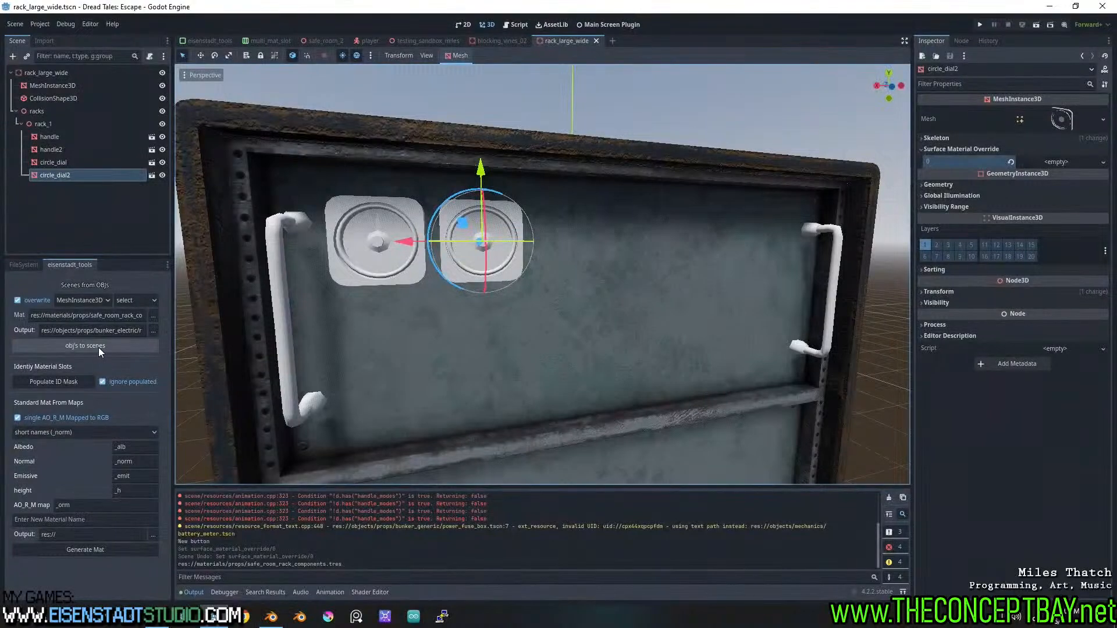
left_click(99, 348)
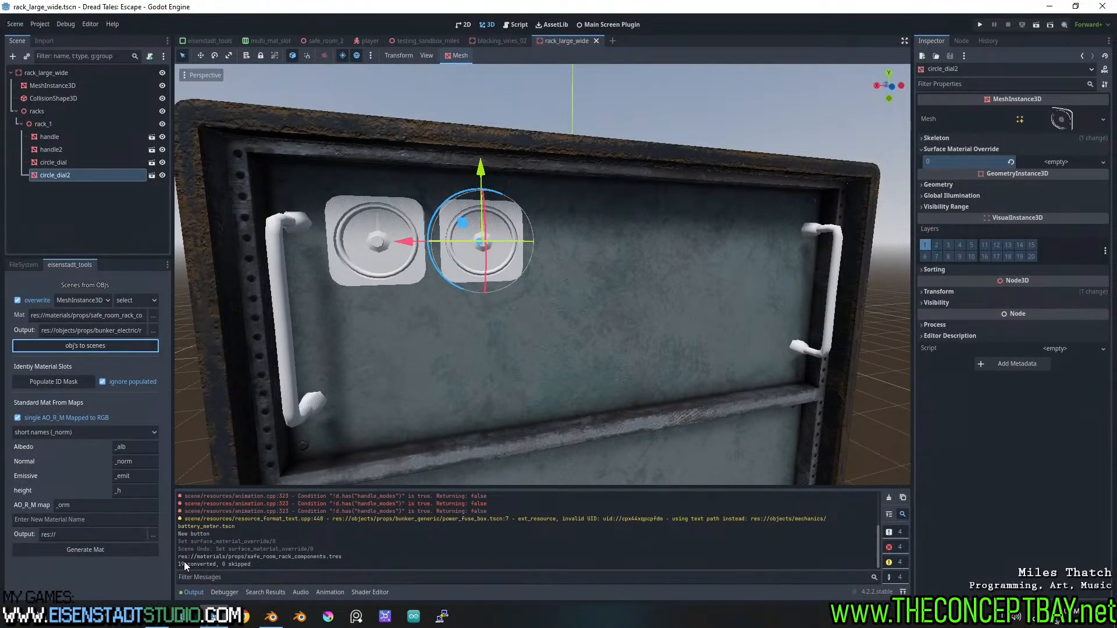
Delete the two old handles and two circle dials from rack_1
left_click(30, 266)
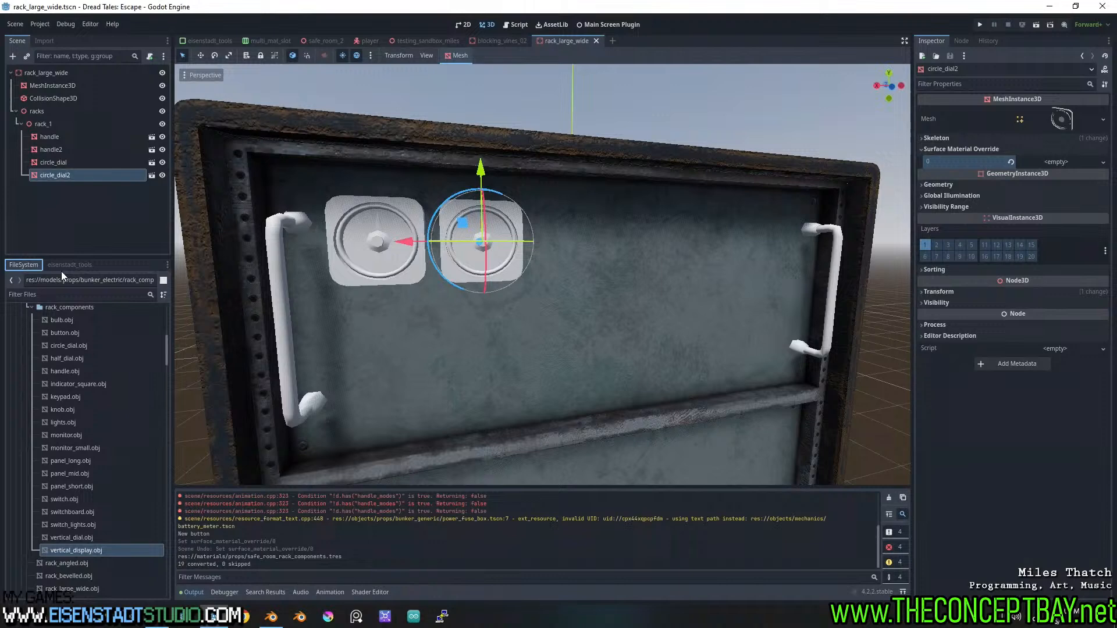
left_click(74, 196)
left_click(72, 178)
left_click(51, 141, "shift")
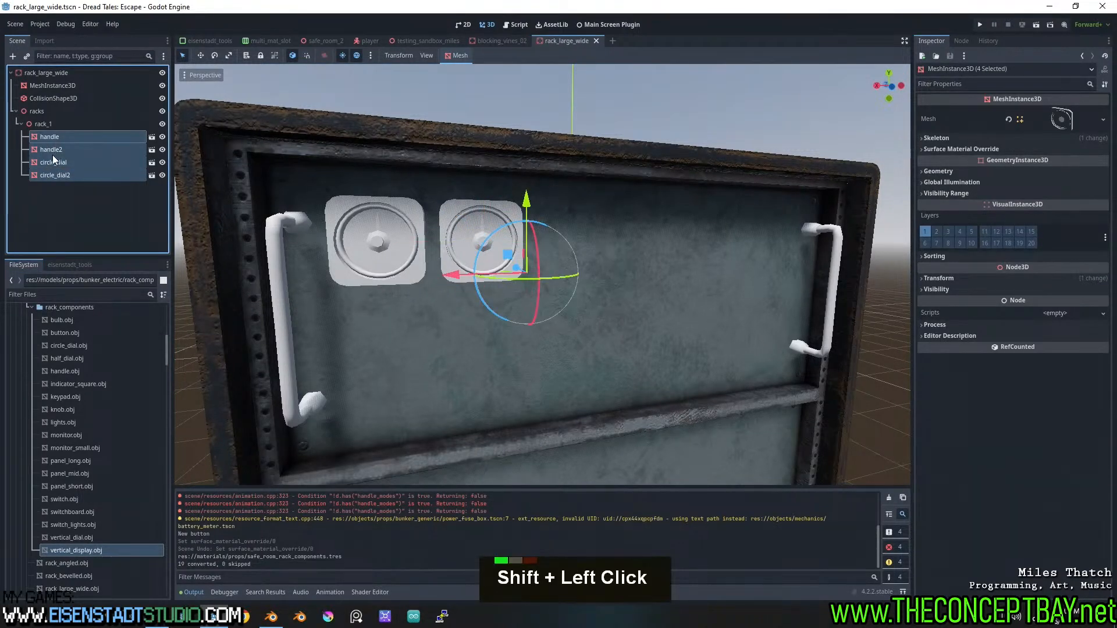
key("Delete")
key("Return")
Place the regenerated handle.tscn from objects/props/bunker_electric/rack_components at the left end of the rack's top shelf
left_click(44, 124)
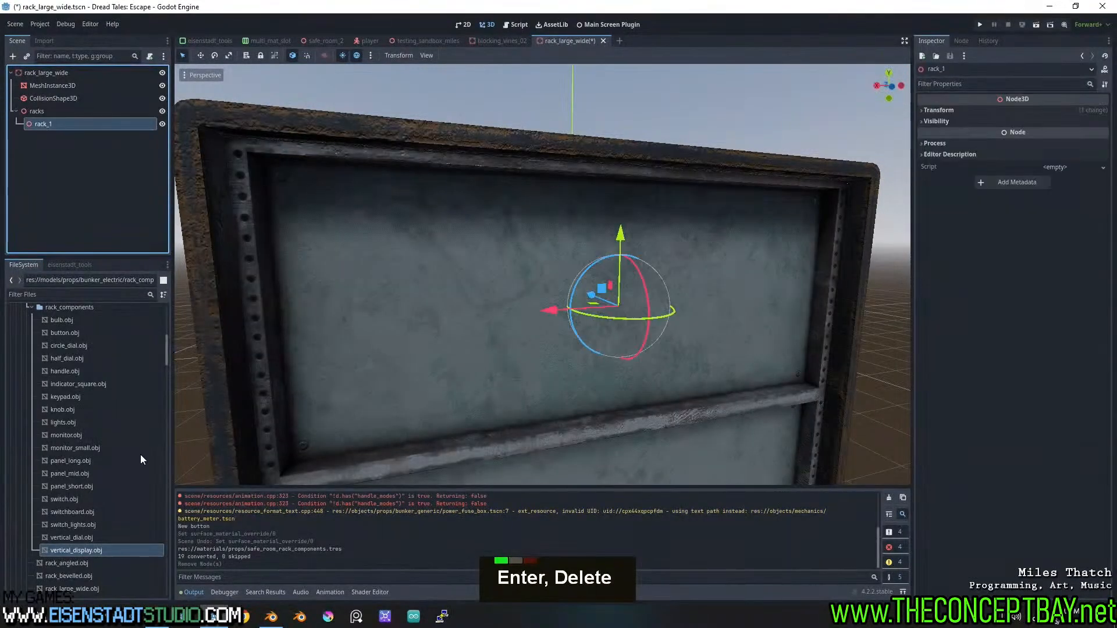
scroll(77, 434, "down", 6)
scroll(77, 434, "down", 20)
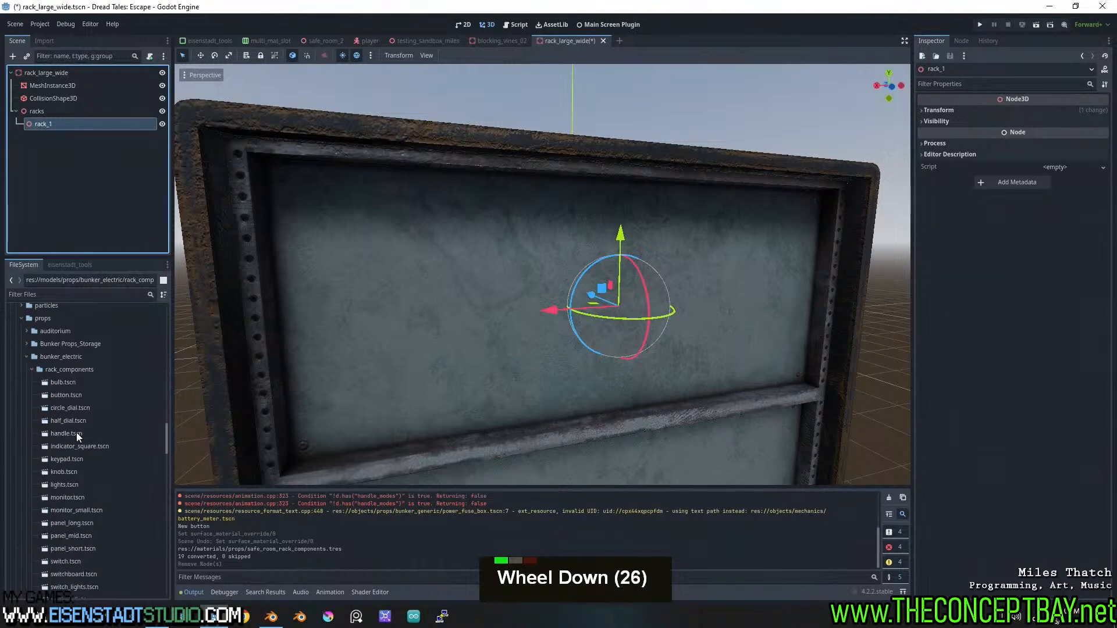
scroll(76, 434, "up", 2)
left_click_drag(71, 396, 301, 309)
left_click(284, 312)
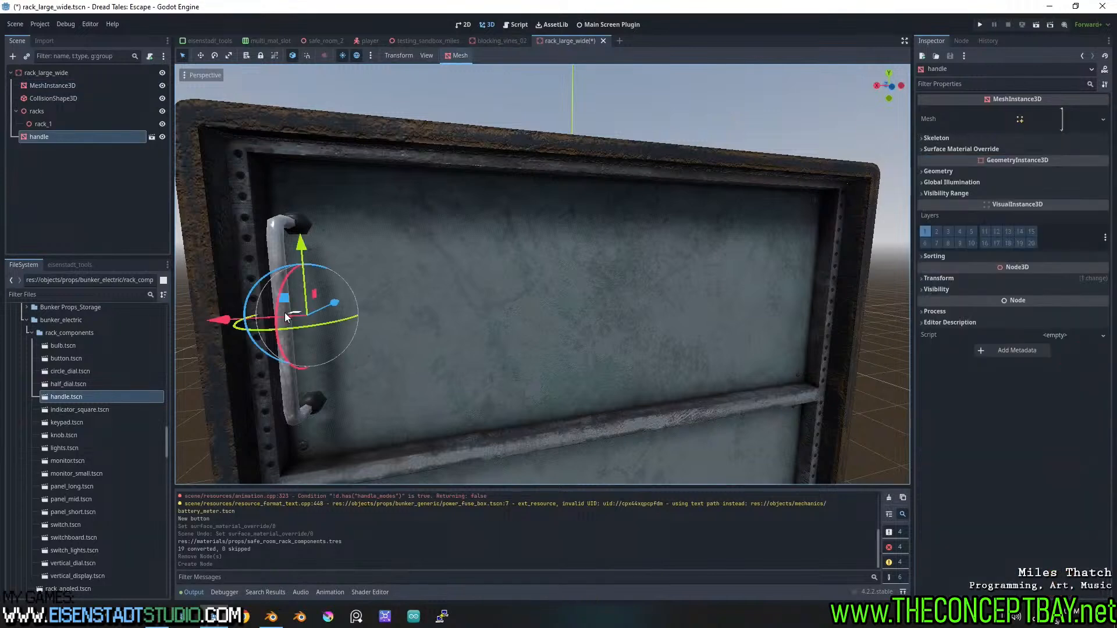
middle_click_drag(429, 333, 611, 256)
key("f")
scroll(454, 384, "up", 2)
scroll(605, 254, "up", 1)
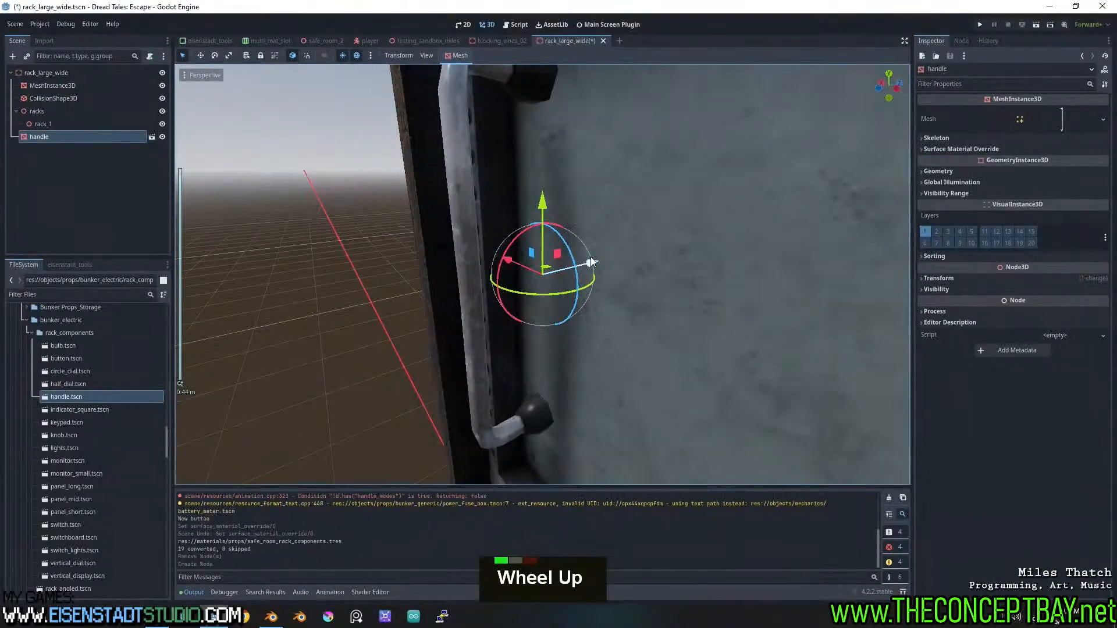
left_click_drag(591, 257, 575, 260)
key("ctrl+z")
Duplicate the handle and move the copy horizontally to the right end of the top shelf
scroll(575, 259, "down", 4)
scroll(575, 260, "down", 6)
middle_click_drag(683, 261, 536, 282, "shift")
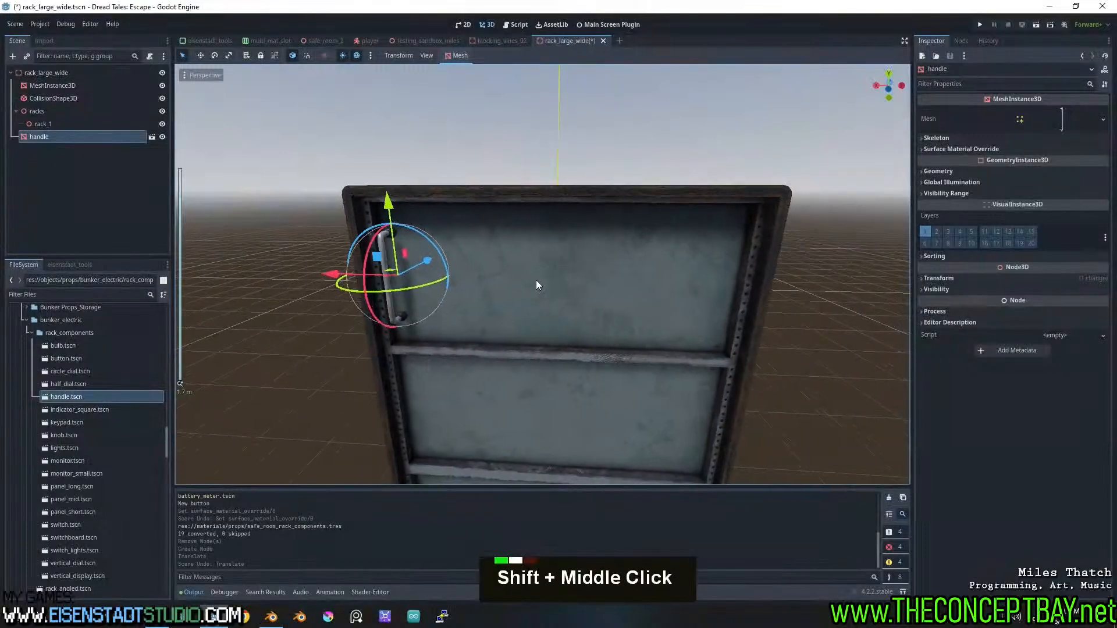
scroll(584, 278, "up", 2)
key("ctrl+d")
left_click_drag(223, 300, 698, 285)
middle_click_drag(698, 285, 556, 291)
middle_click_drag(556, 291, 377, 303, "shift")
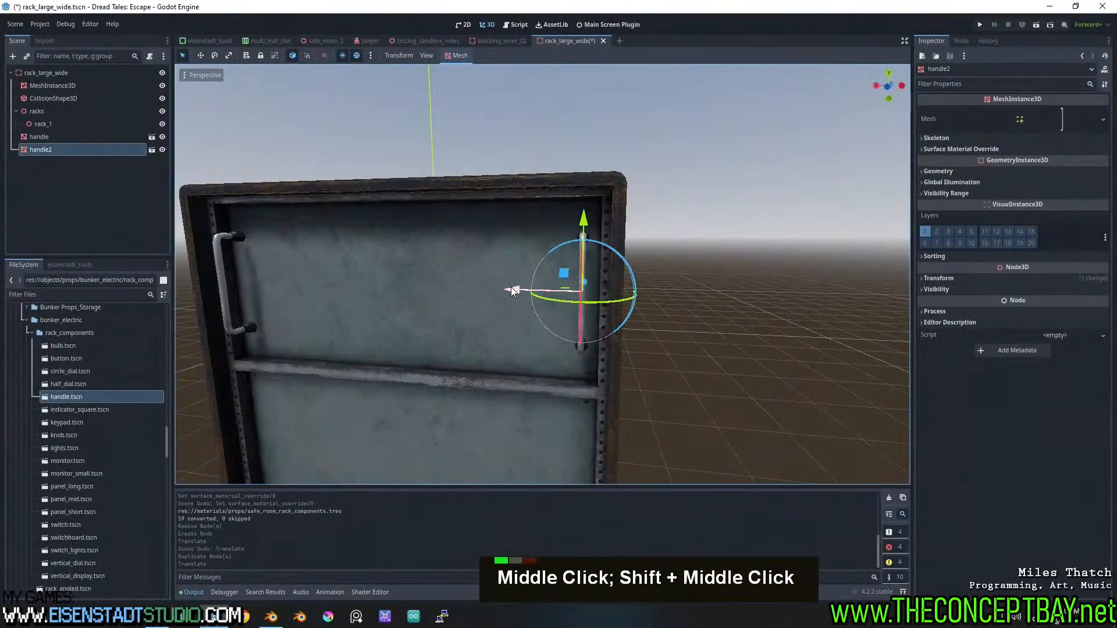
left_click_drag(511, 288, 515, 287)
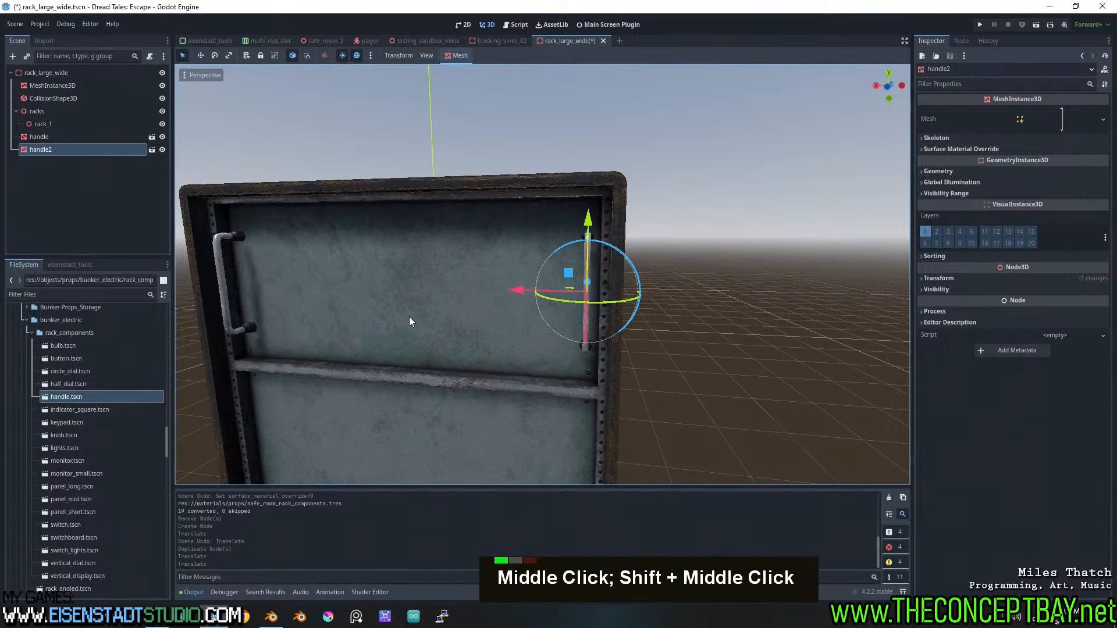
scroll(410, 317, "up", 2)
middle_click_drag(414, 314, 459, 308, "shift")
Parent both handles to the rack_1 node
left_click(37, 136, "shift")
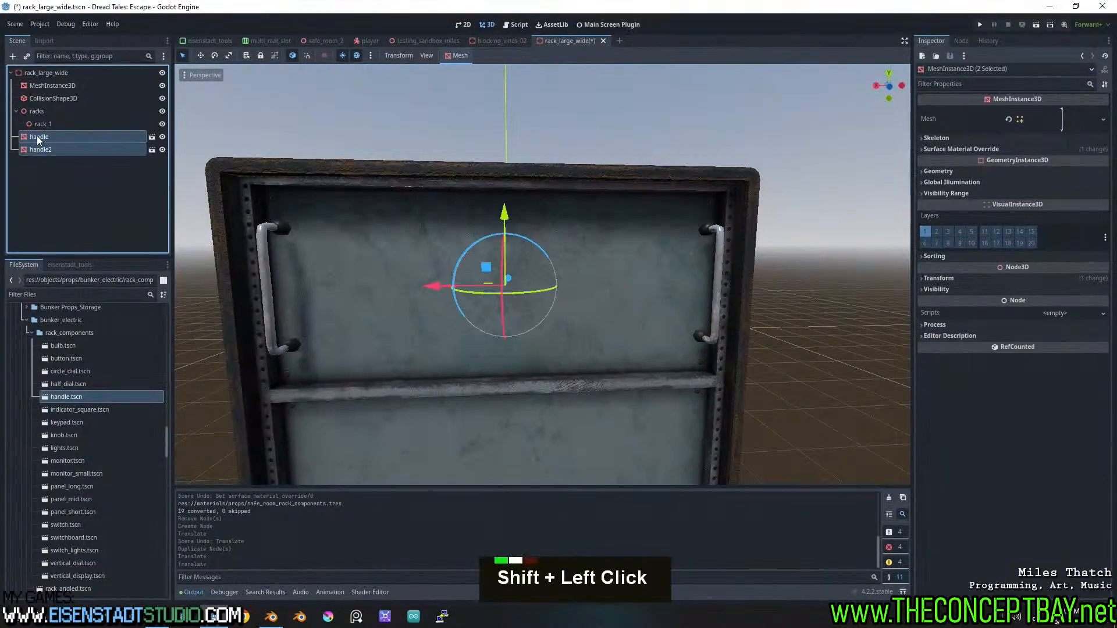
left_click_drag(37, 137, 43, 124)
left_click(43, 123)
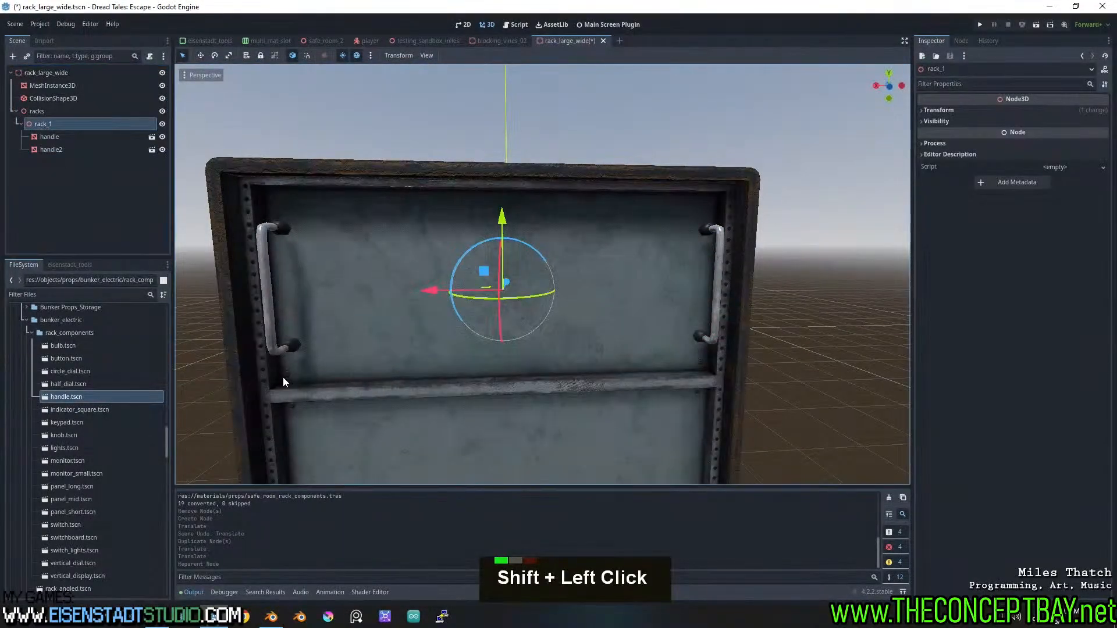
Place keypad.tscn on the top shelf just right of the left handle
left_click(64, 426)
left_click_drag(64, 428, 347, 247)
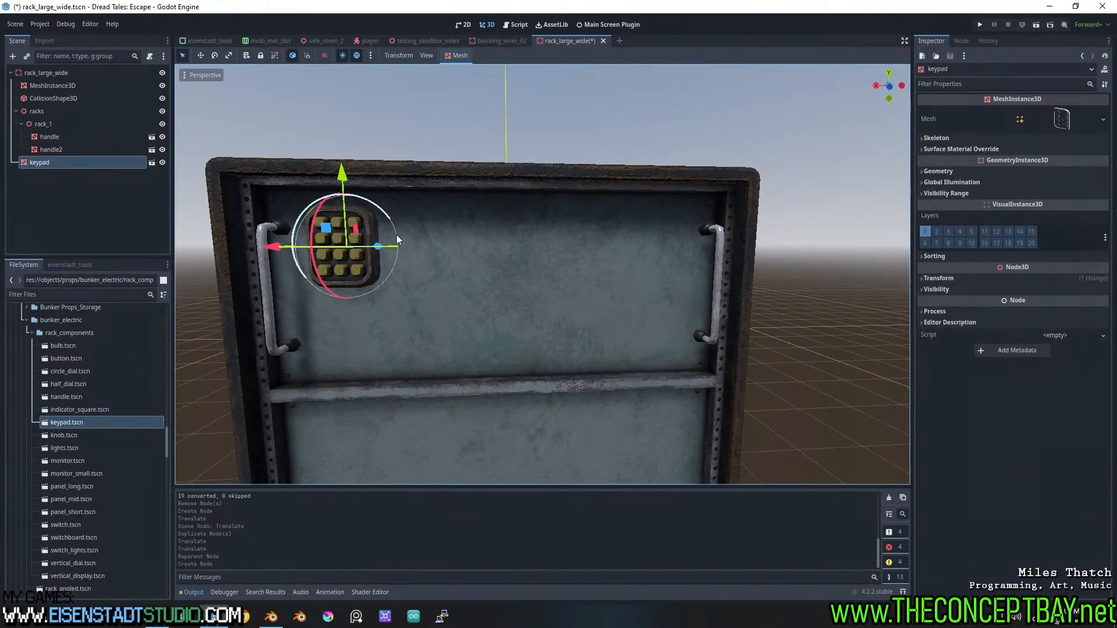
scroll(397, 261, "down", 3)
key("f")
scroll(605, 262, "up", 4)
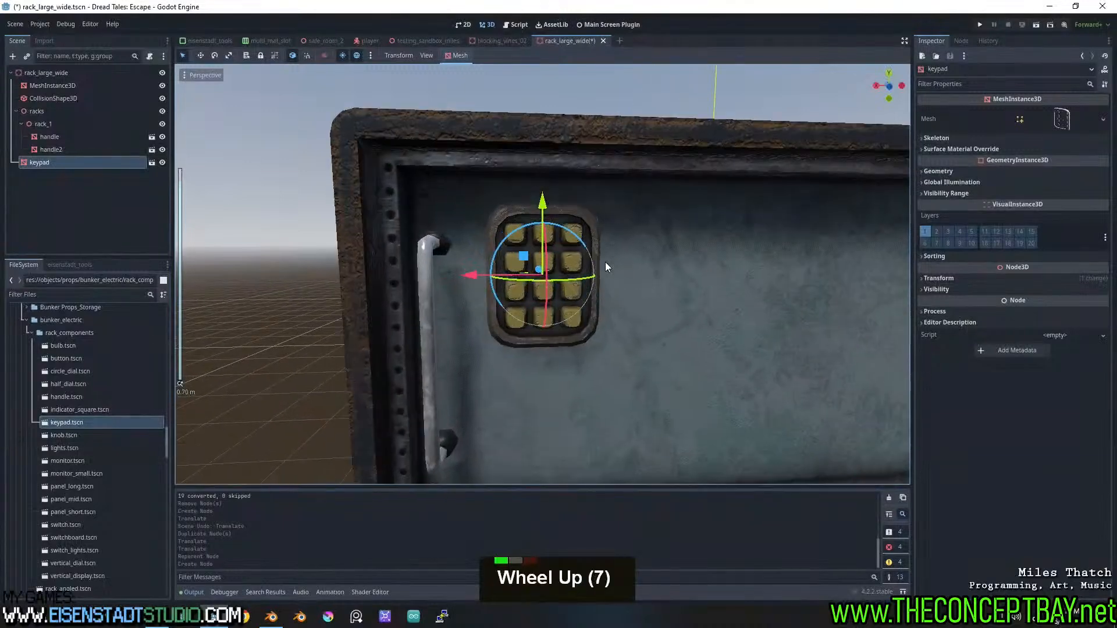
middle_click_drag(606, 261, 630, 283)
key("h")
scroll(637, 282, "down", 2)
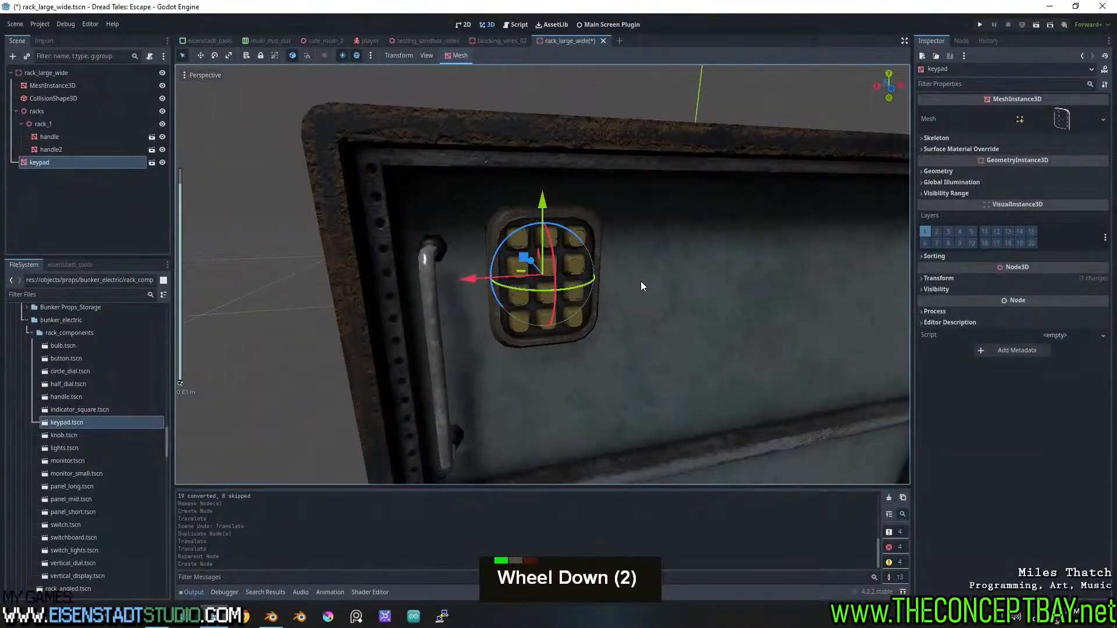
key("h")
key("j")
key("h")
key("k")
key("j")
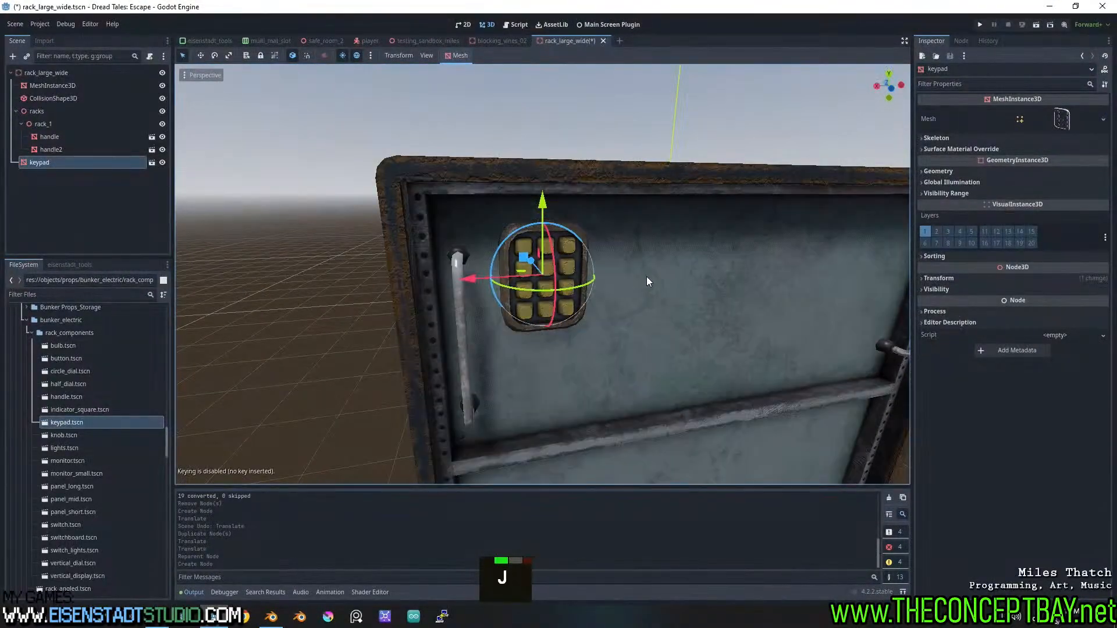
middle_click_drag(647, 277, 560, 283, "shift")
scroll(582, 269, "up", 5)
scroll(585, 236, "down", 3)
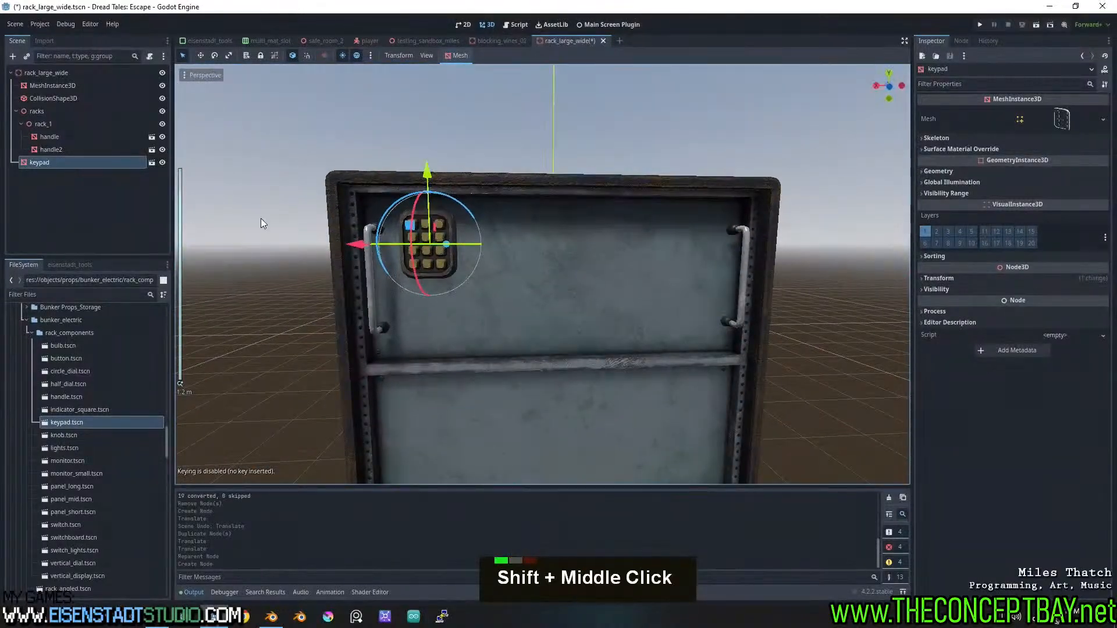
Parent the keypad to rack_1, and add lights.tscn beside the keypad under the same parent
left_click_drag(49, 150, 50, 125)
left_click(50, 124)
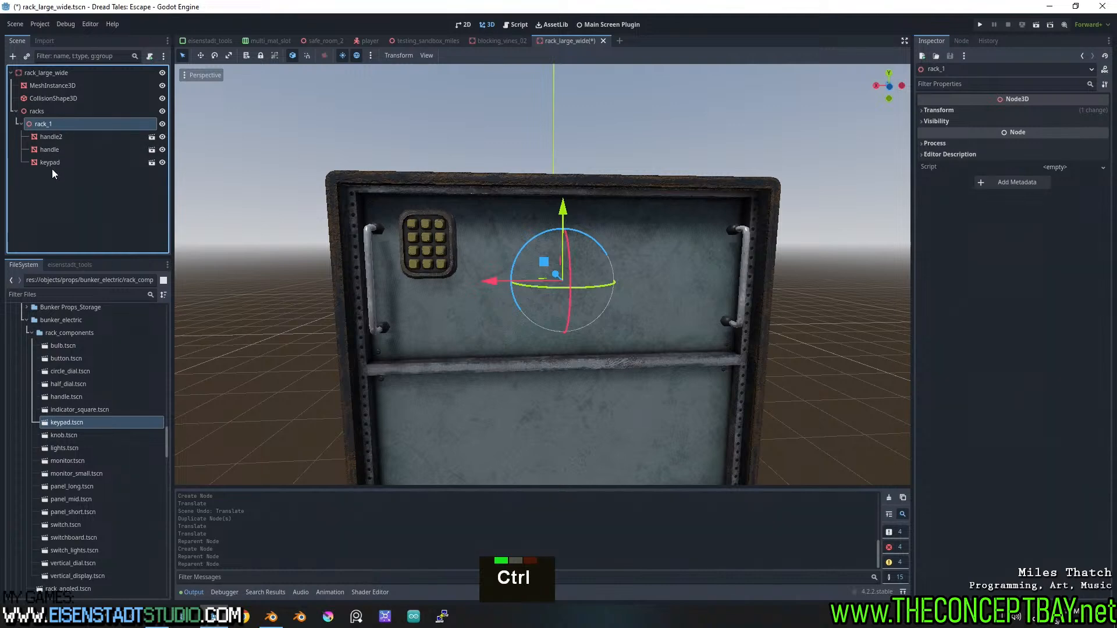
left_click_drag(64, 449, 517, 256)
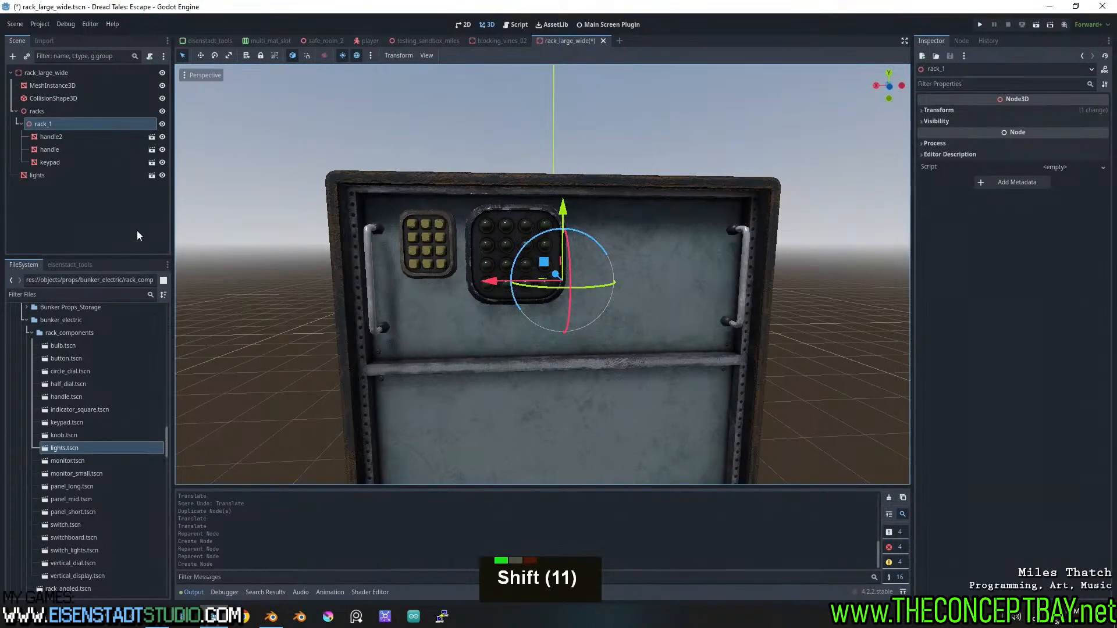
left_click_drag(31, 173, 44, 124)
left_click(542, 242)
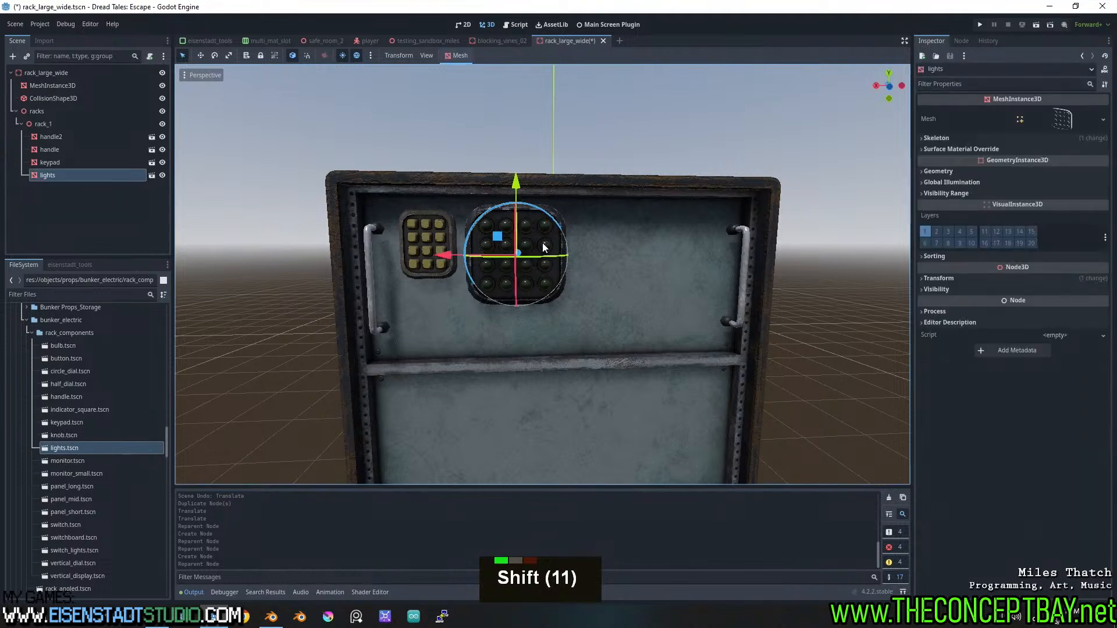
Lower the lights panel slightly, duplicate it next to the right handle, and delete the original
left_click_drag(445, 254, 459, 254)
left_click_drag(529, 179, 528, 189)
left_click_drag(459, 260, 602, 261)
key("ctrl+d")
key("ctrl+z")
left_click(500, 274)
key("Return")
key("Delete")
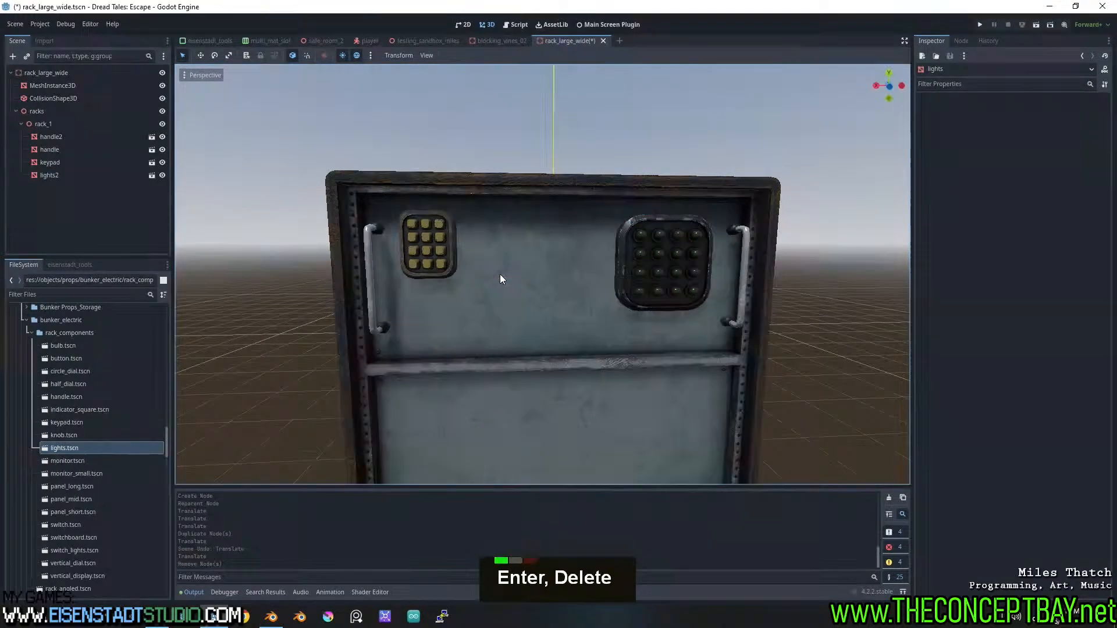
Try placing monitor.tscn and monitor_small.tscn in the middle of the top shelf with rack_1 selected as parent
left_click(63, 123)
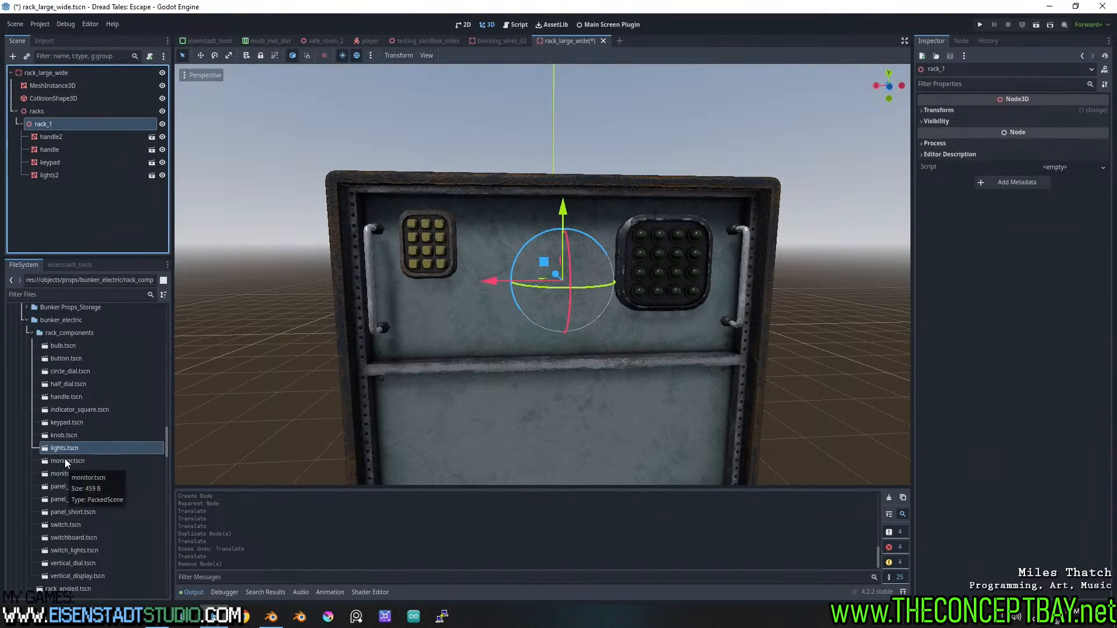
left_click_drag(64, 459, 532, 264)
key("ctrl+z")
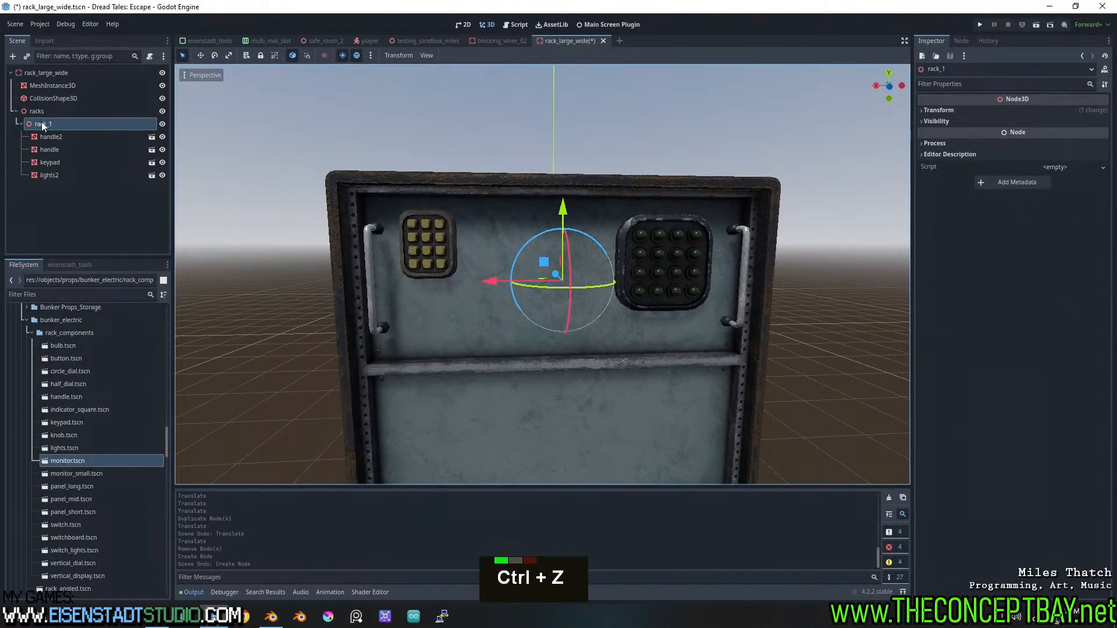
left_click_drag(83, 471, 532, 273)
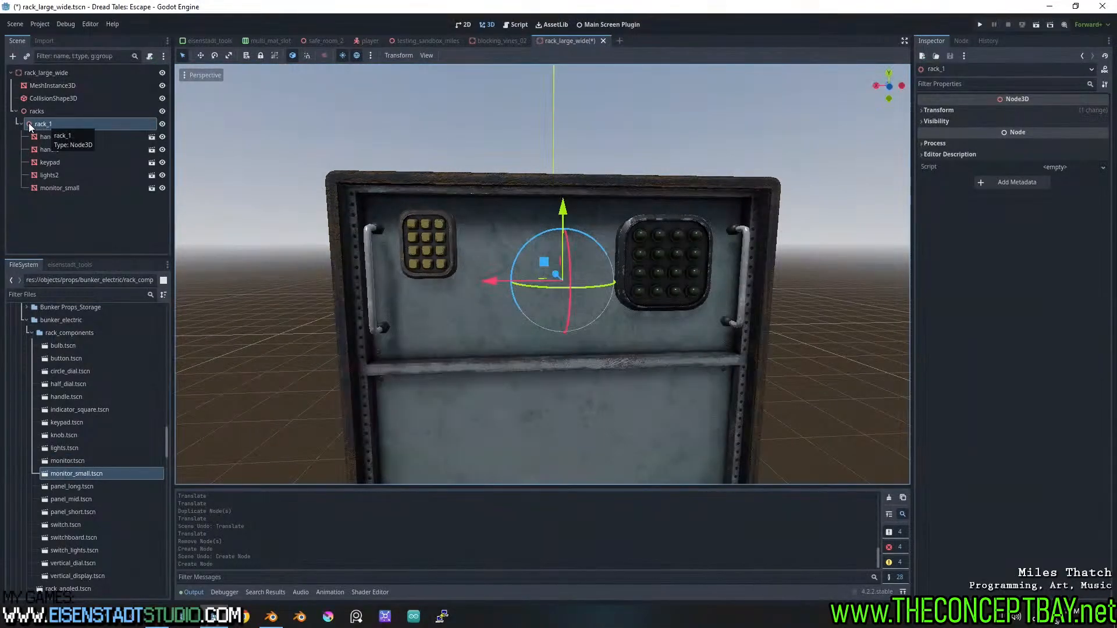
key("ctrl+z")
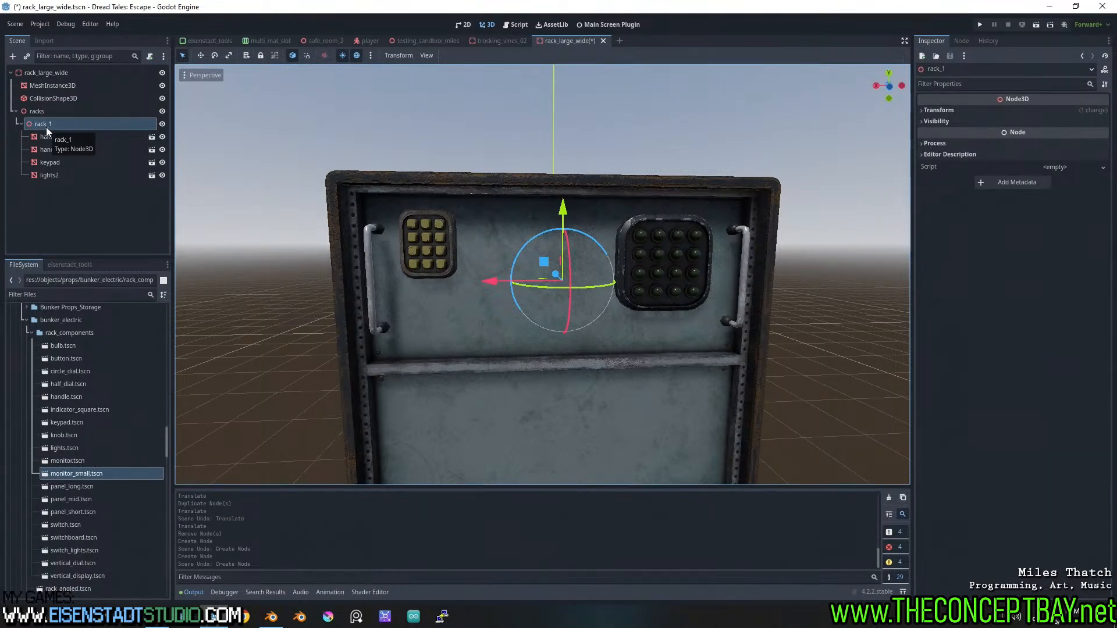
Add monitor_small.tscn beside the left handle on the top shelf, arranging it directly above the lowered keypad
left_click_drag(67, 473, 431, 315)
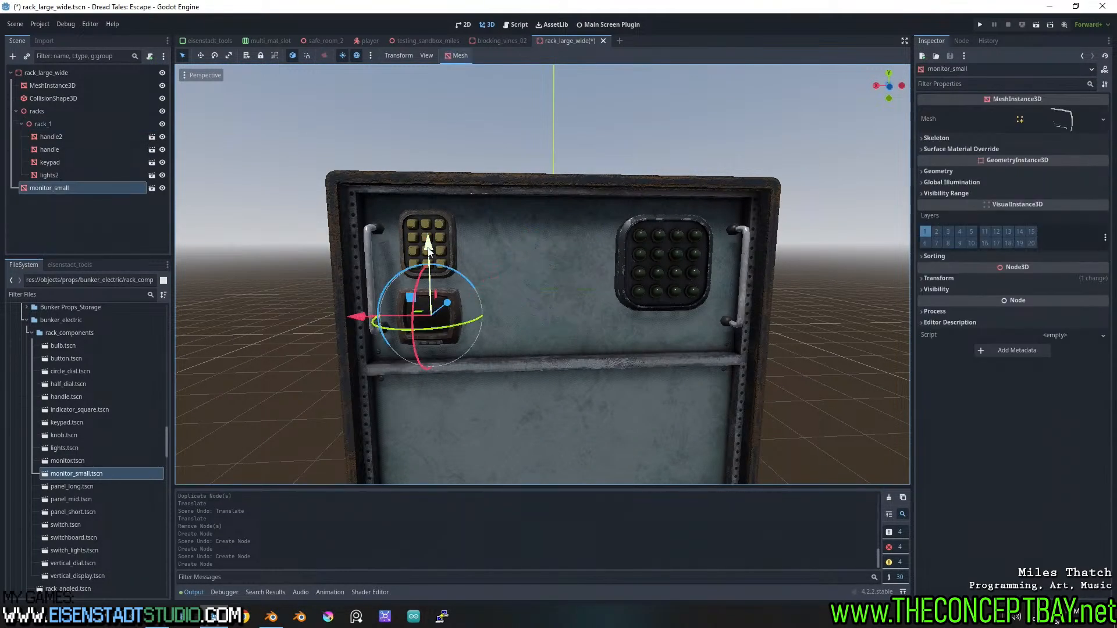
left_click_drag(435, 265, 361, 243)
left_click(442, 271)
left_click(413, 229)
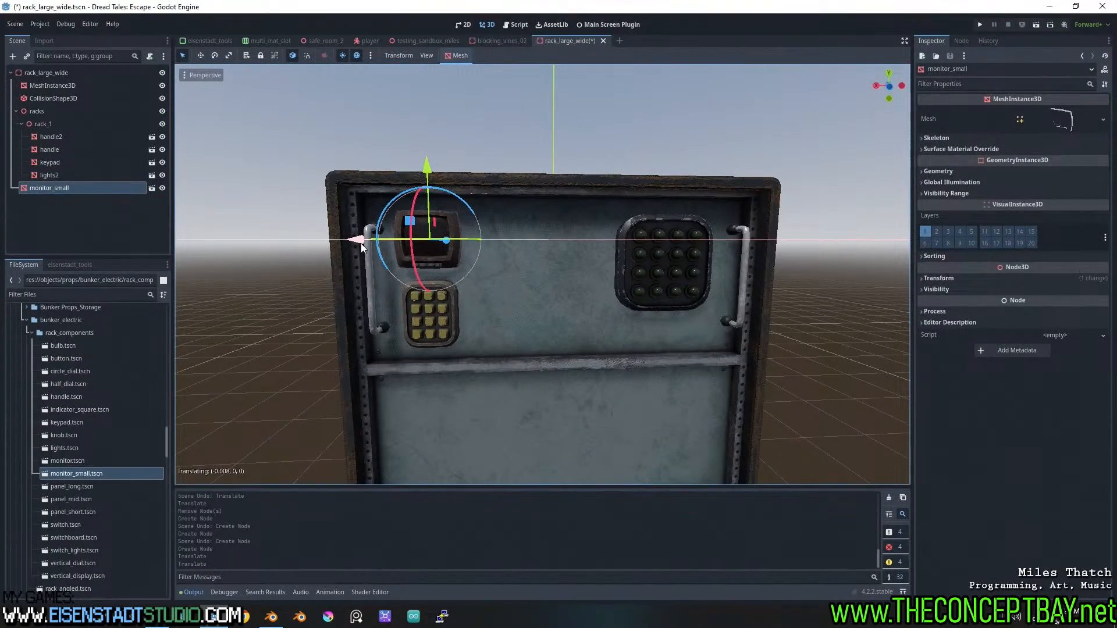
Delete the lights panel next to the right handle
left_click(661, 259)
key("Return")
key("Delete")
Duplicate the small monitor and keypad pair twice across the top shelf, undoing the extra third copy
left_click(434, 303)
middle_click_drag(434, 302, 444, 261)
left_click(427, 233, "shift")
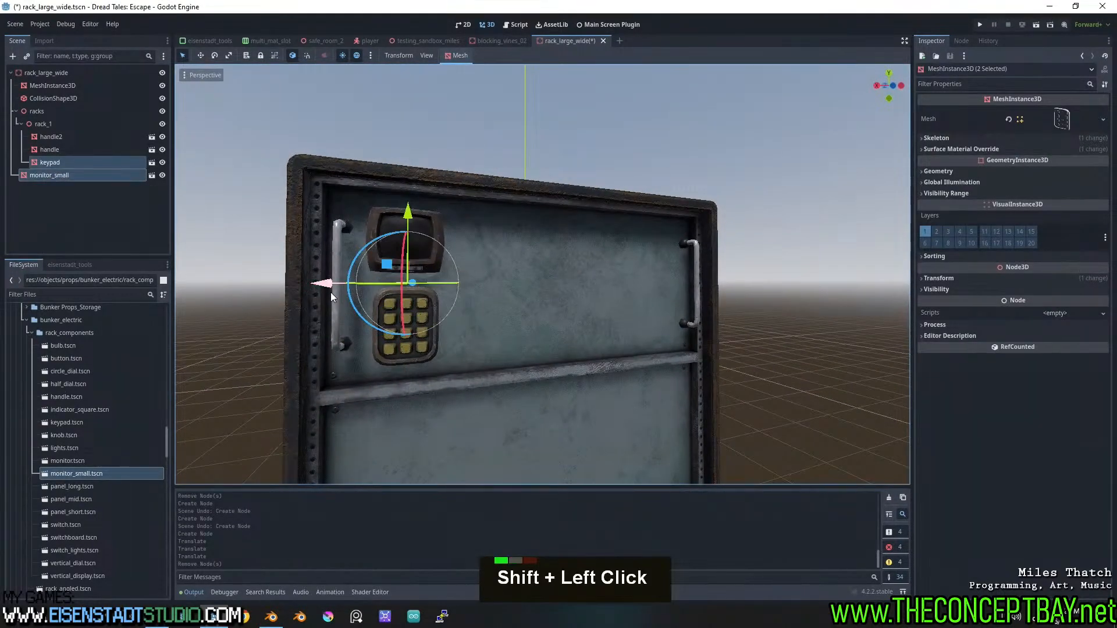
key("ctrl+d")
left_click_drag(326, 283, 619, 285)
key("ctrl+d")
key("ctrl+d")
middle_click_drag(619, 285, 585, 301)
key("ctrl+z")
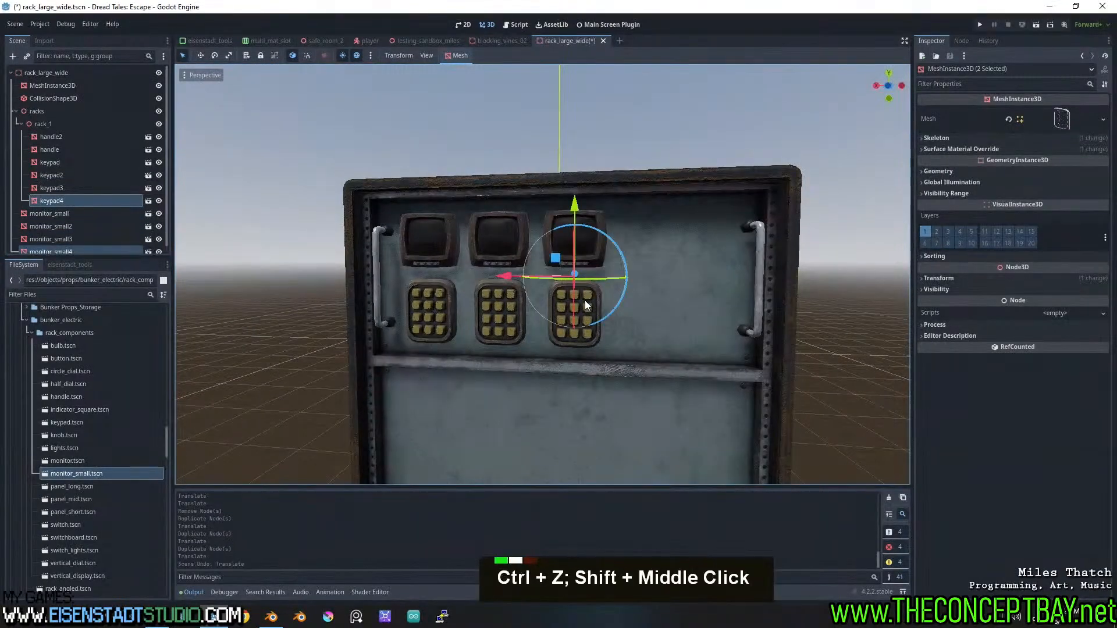
key("ctrl+z")
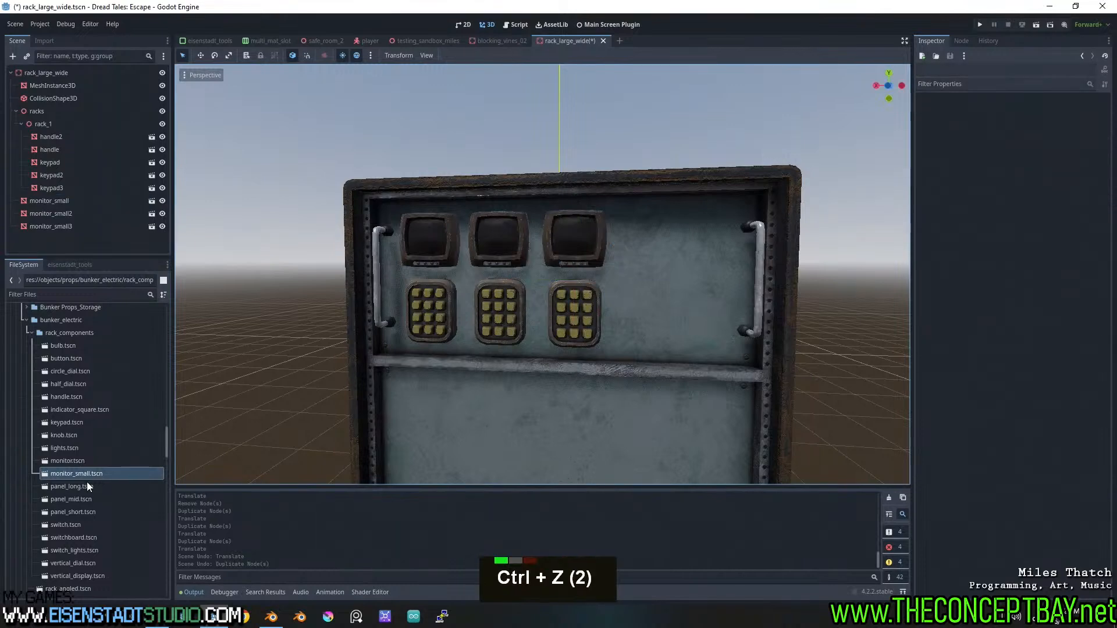
Add panel_mid.tscn near the right handle of the top shelf, scaled uniformly to 1.795 and shifted slightly left
left_click_drag(78, 487, 679, 283)
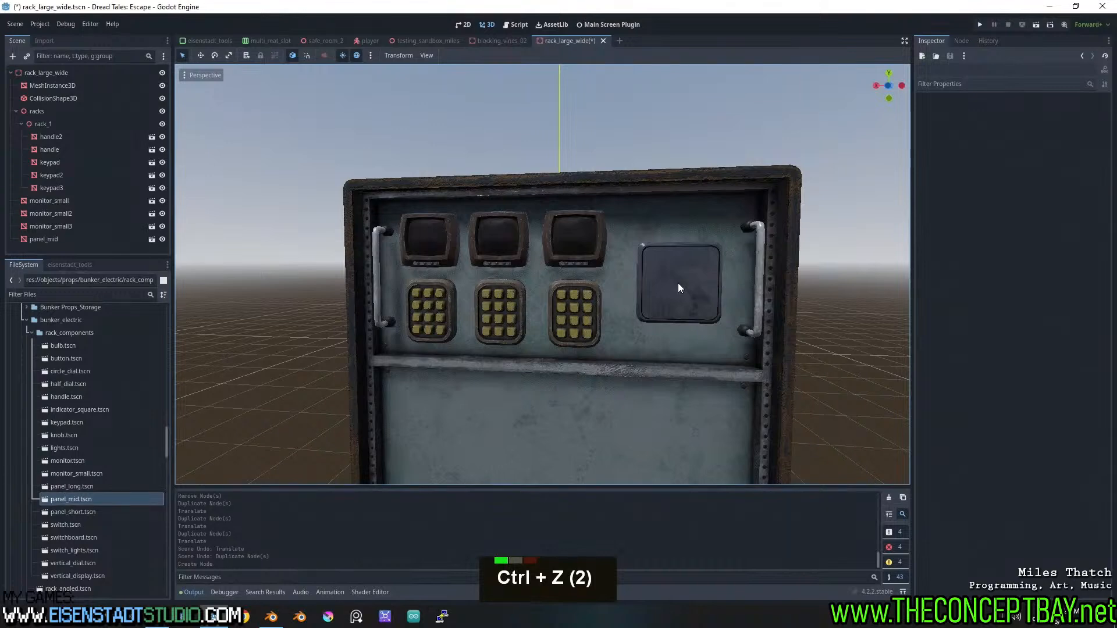
left_click(954, 278)
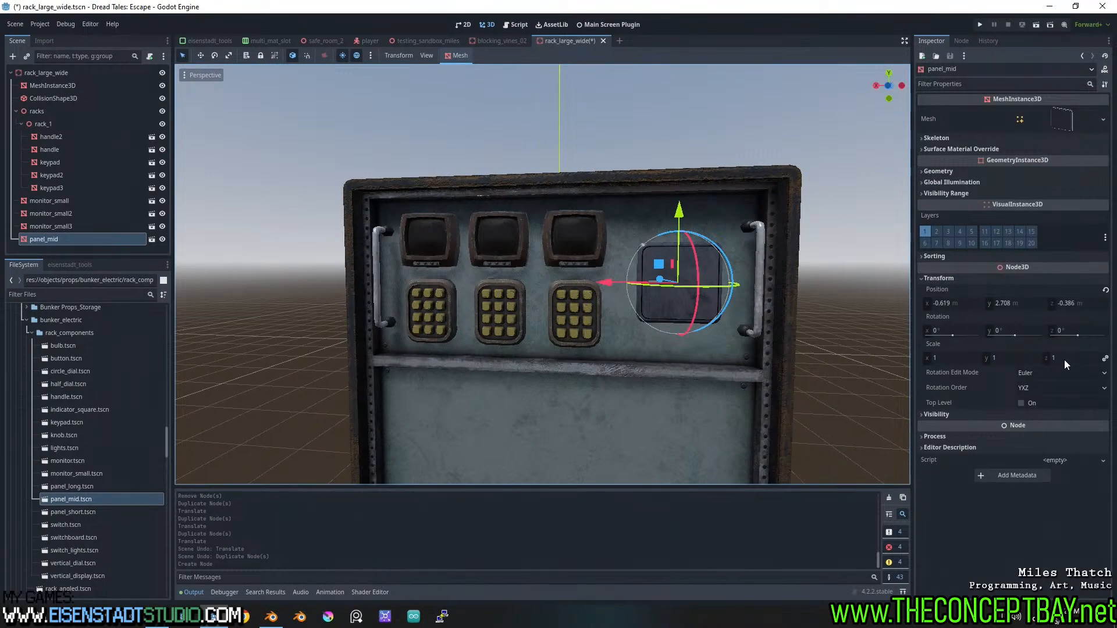
left_click_drag(1063, 359, 1108, 359)
left_click_drag(597, 283, 587, 285)
Delete the third monitor and keypad pair overlapping the enlarged panel
left_click(552, 308)
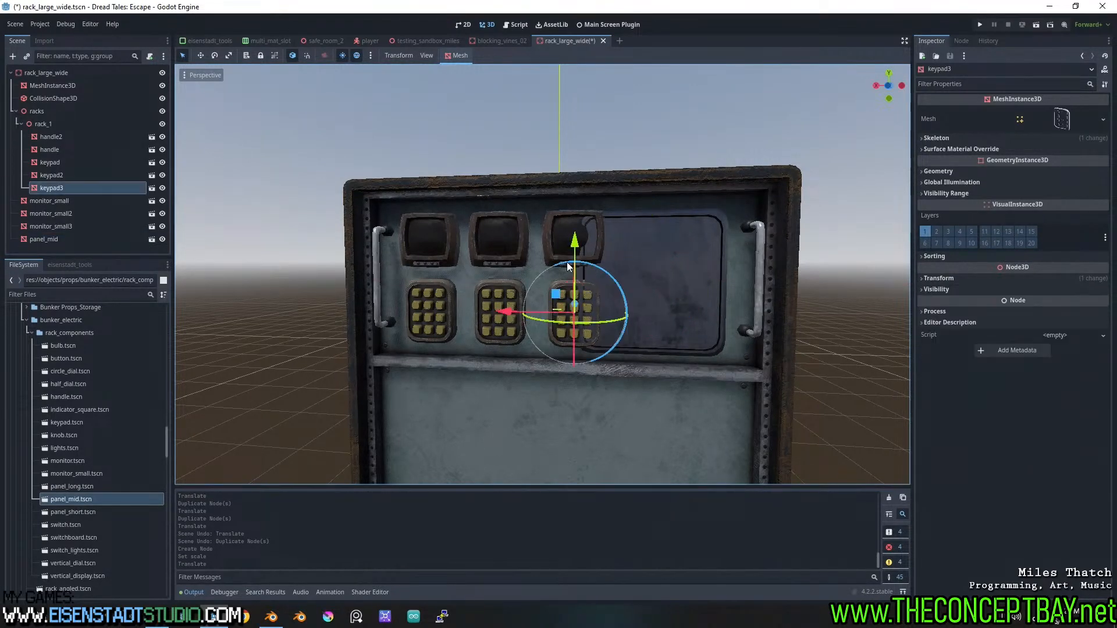
left_click(560, 225, "shift")
key("Return")
key("Delete")
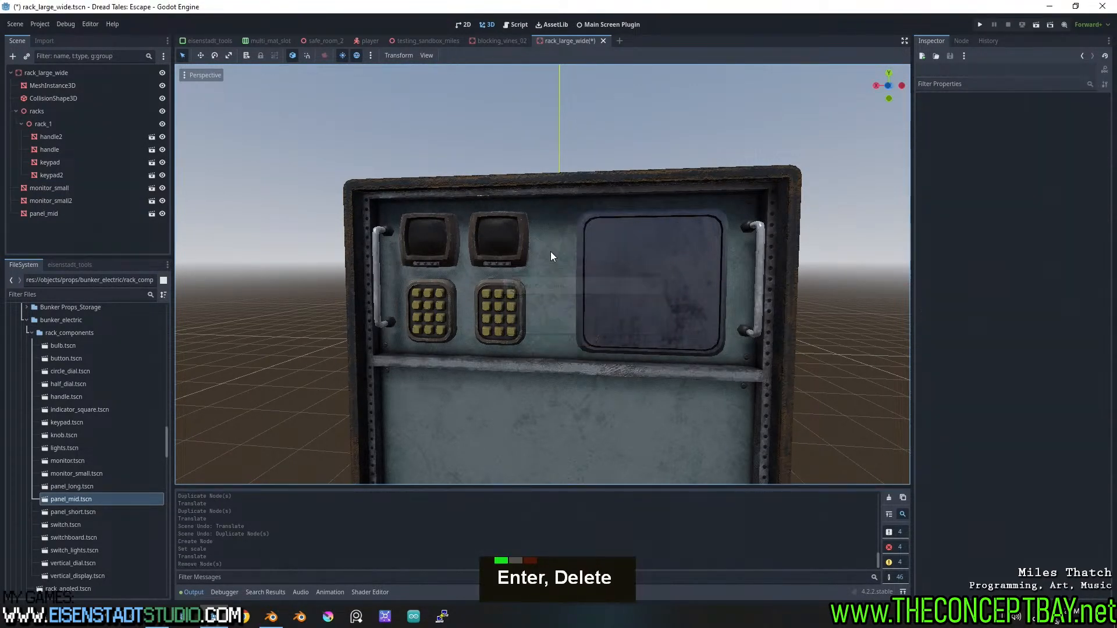
Move the second monitor and keypad pair right toward the large panel, and nudge the panel closer to the right handle
left_click(487, 318)
left_click(508, 242, "shift")
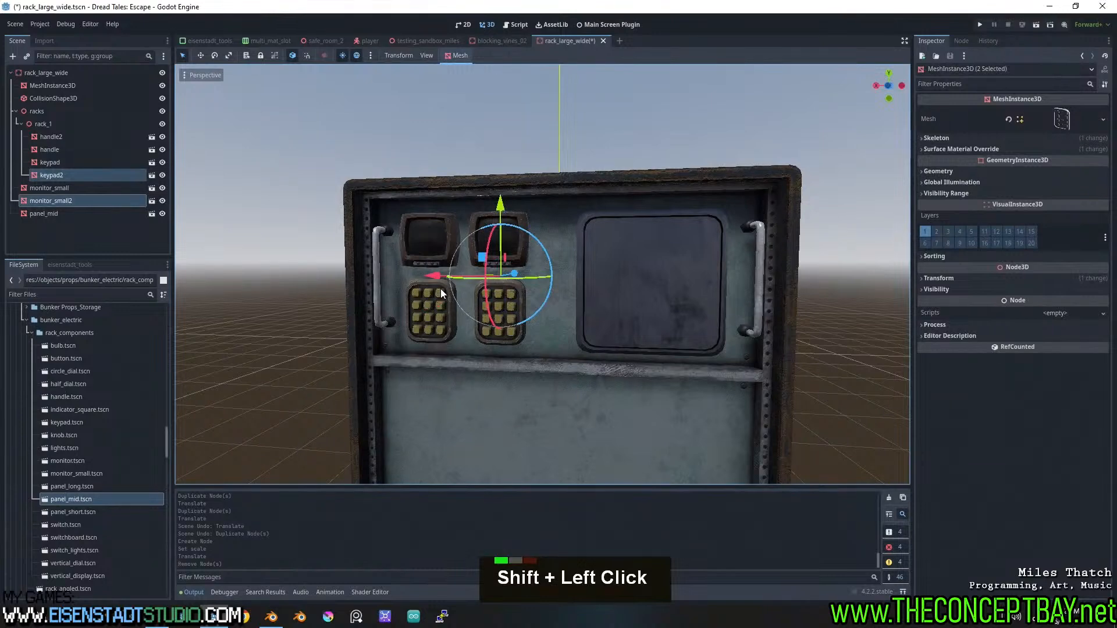
left_click_drag(435, 277, 473, 278)
left_click(641, 285)
left_click_drag(650, 212, 649, 212)
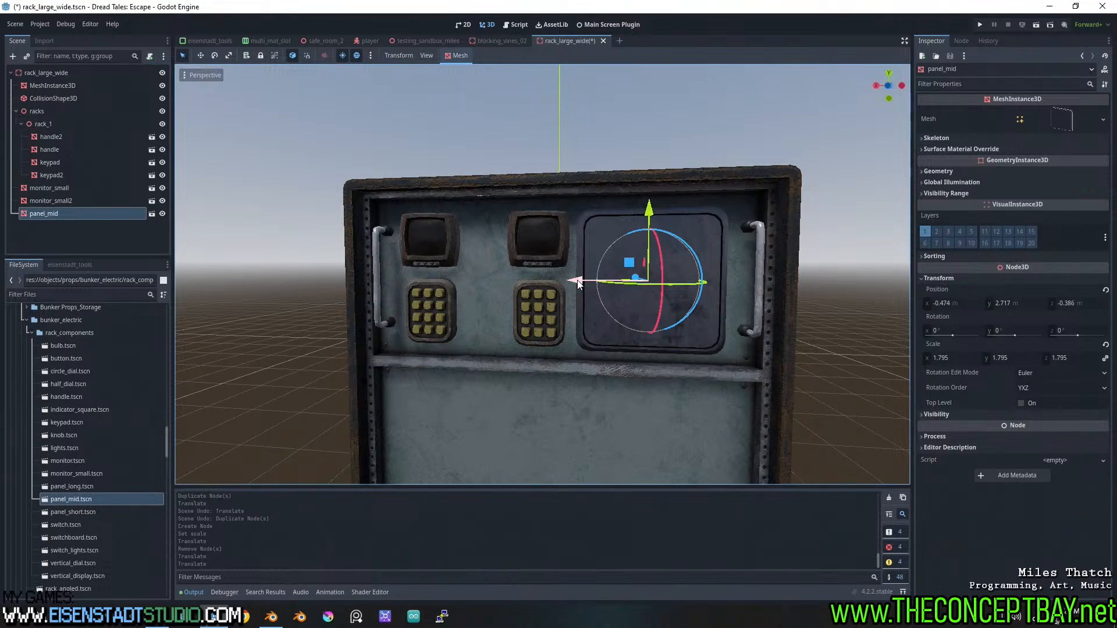
left_click_drag(579, 284, 583, 283)
Reposition the first monitor and keypad pair between the left handle and the second pair, slightly clear of the handle
left_click(431, 295, "shift")
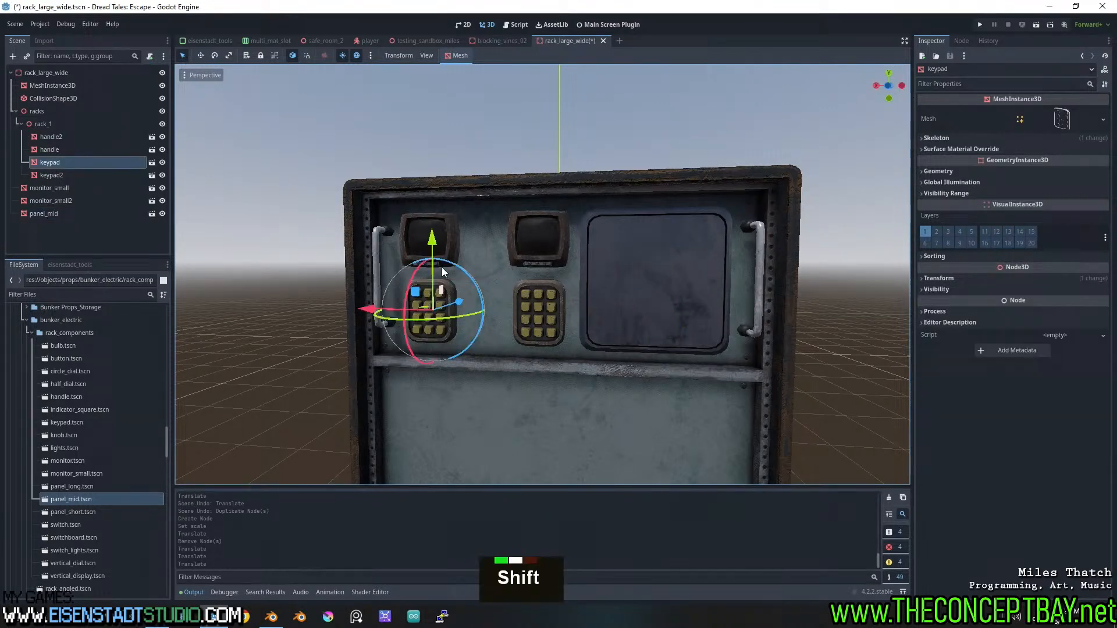
left_click(447, 233, "shift")
left_click(411, 229, "shift")
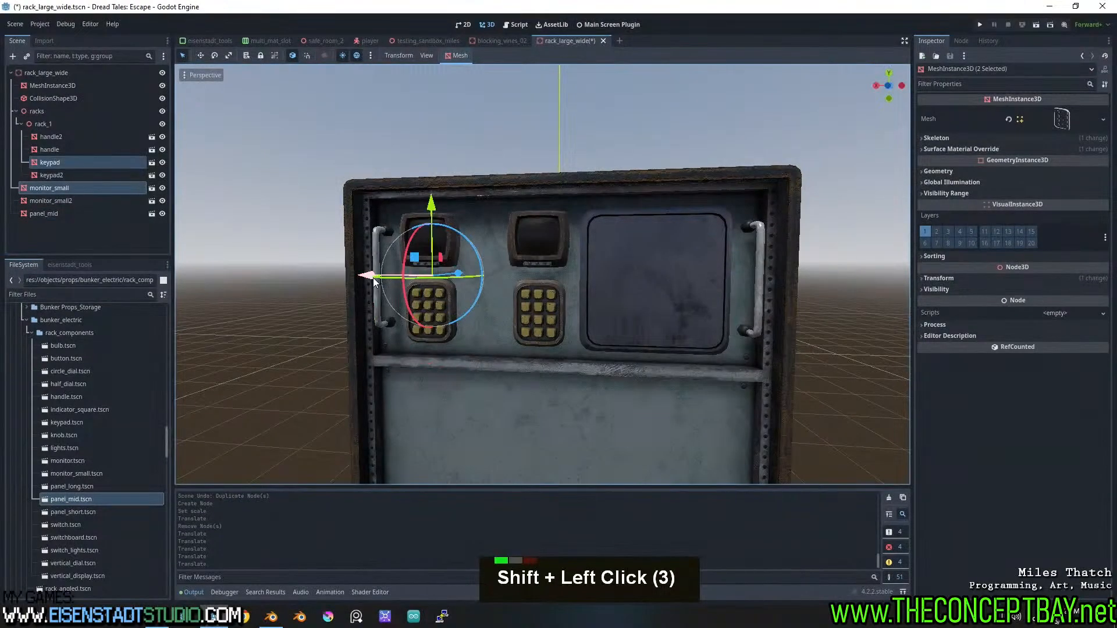
left_click_drag(374, 277, 409, 277)
middle_click_drag(414, 293, 441, 305)
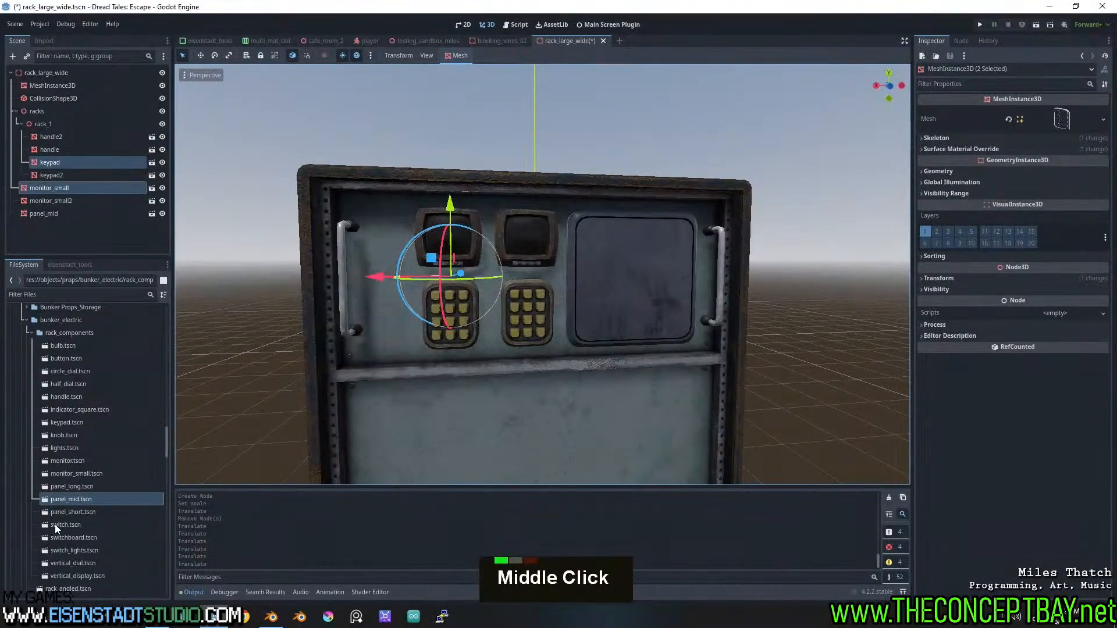
left_click_drag(54, 524, 109, 523)
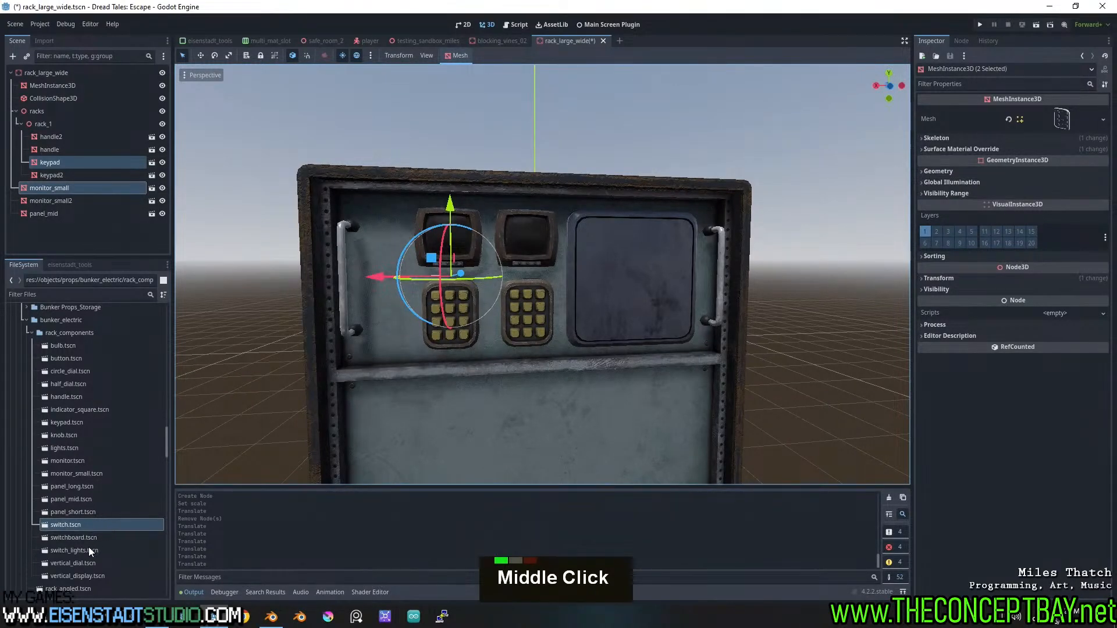
left_click_drag(379, 277, 347, 274)
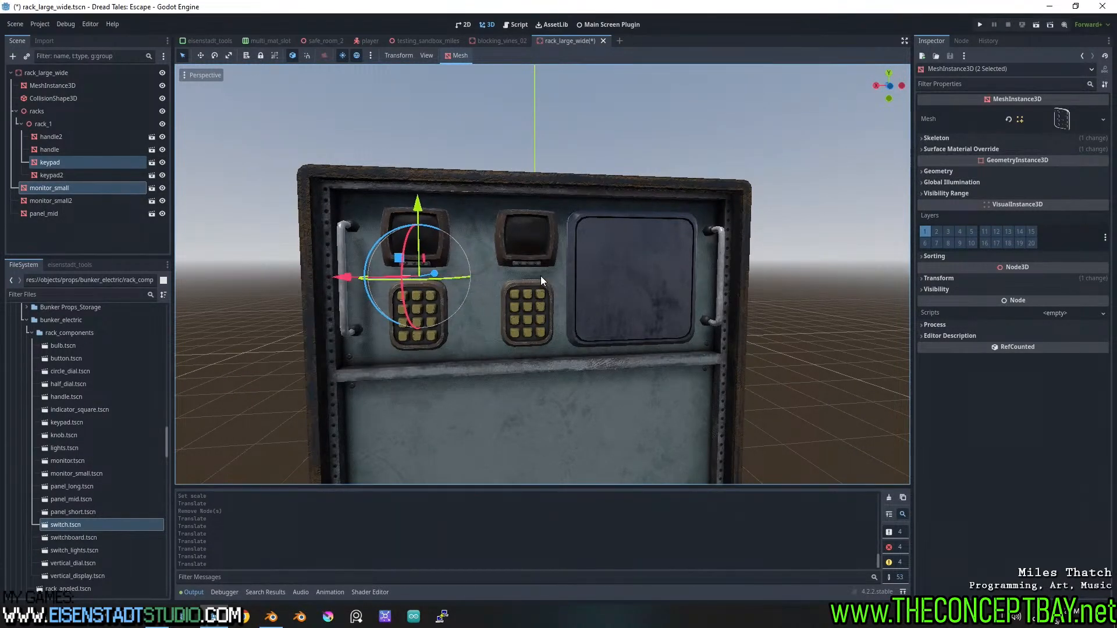
Shift the second monitor and keypad pair slightly left to even out the spacing with the large panel
left_click(521, 249)
left_click(519, 323, "shift")
left_click_drag(451, 271, 439, 277)
scroll(553, 277, "down", 4)
middle_click_drag(554, 277, 682, 305)
scroll(626, 301, "up", 2)
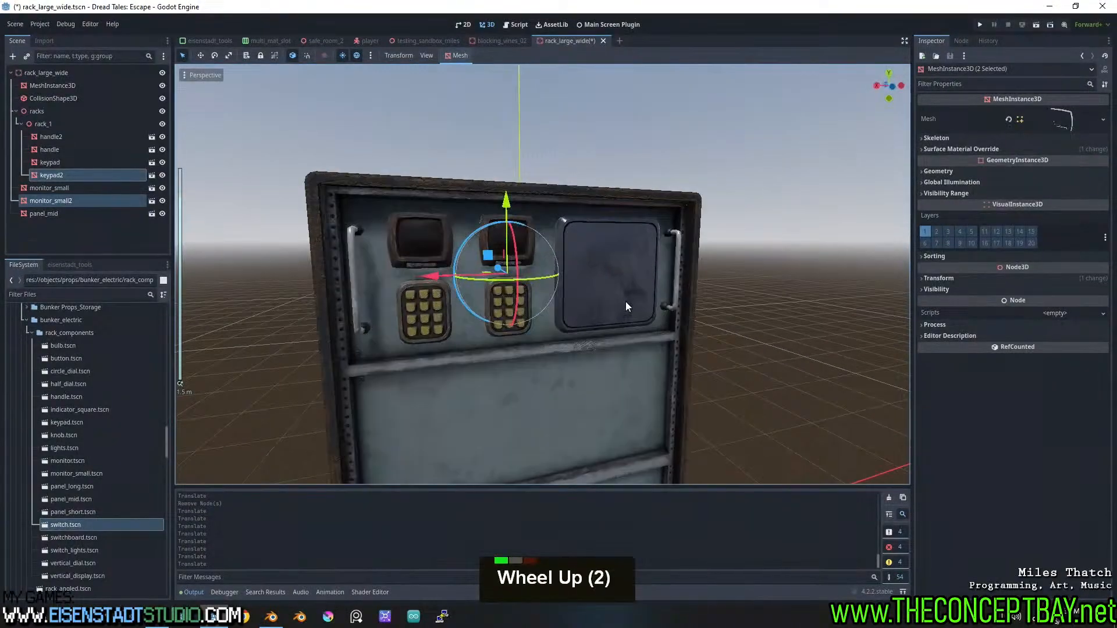
Parent both small monitors and panel_mid to rack_1, and test the grouping by raising rack_1 and undoing the move
left_click(51, 188)
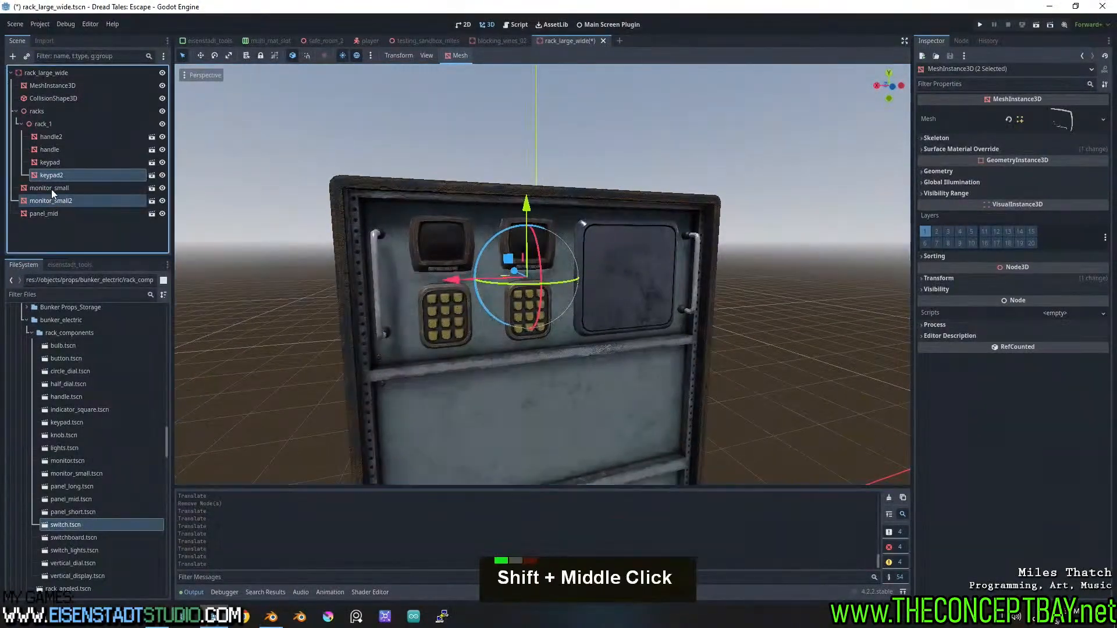
left_click(44, 214, "shift")
left_click_drag(44, 214, 48, 124)
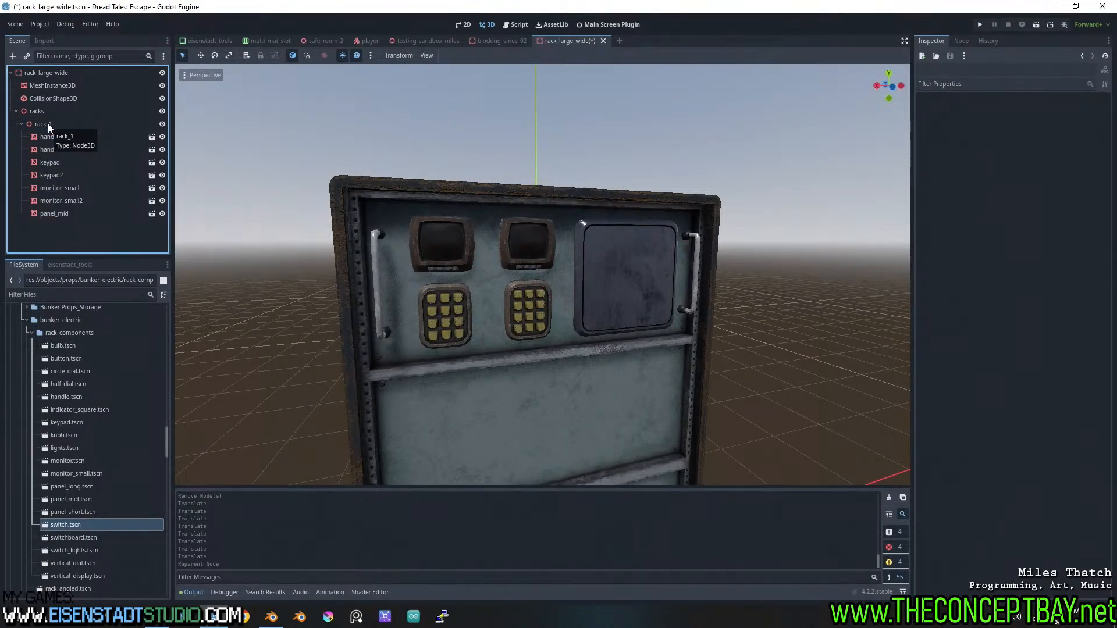
left_click(47, 123)
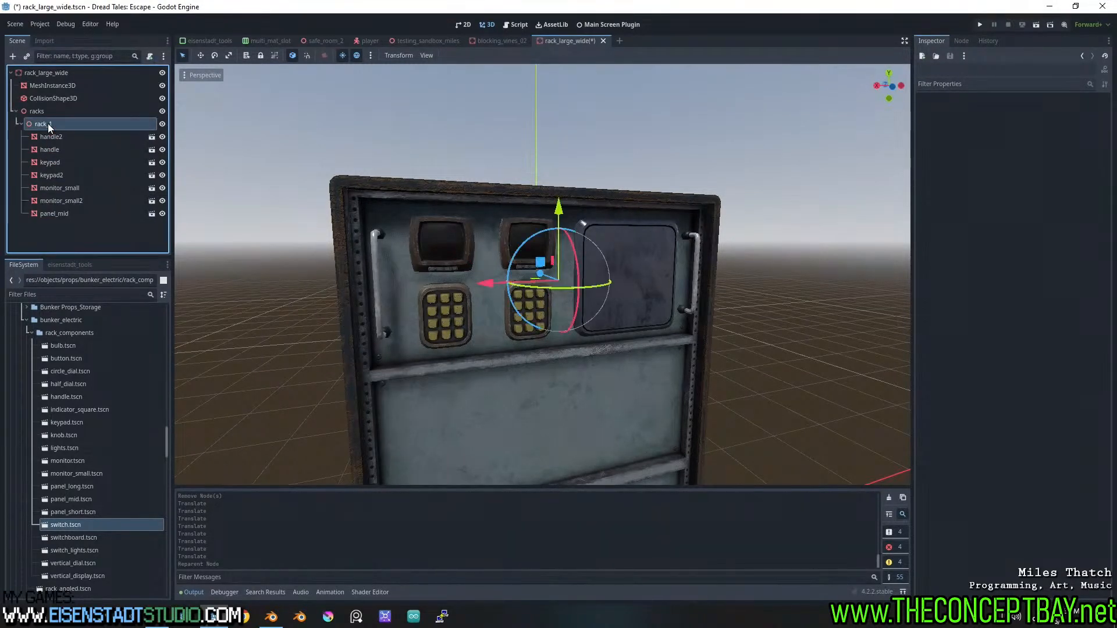
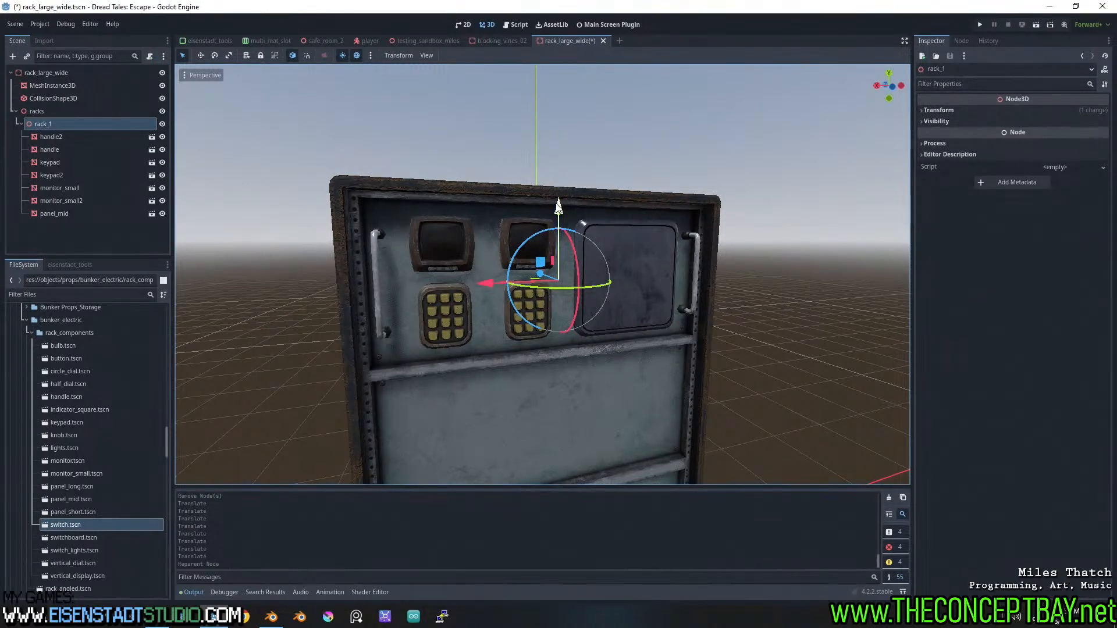
left_click_drag(558, 210, 556, 44)
key("ctrl+z")
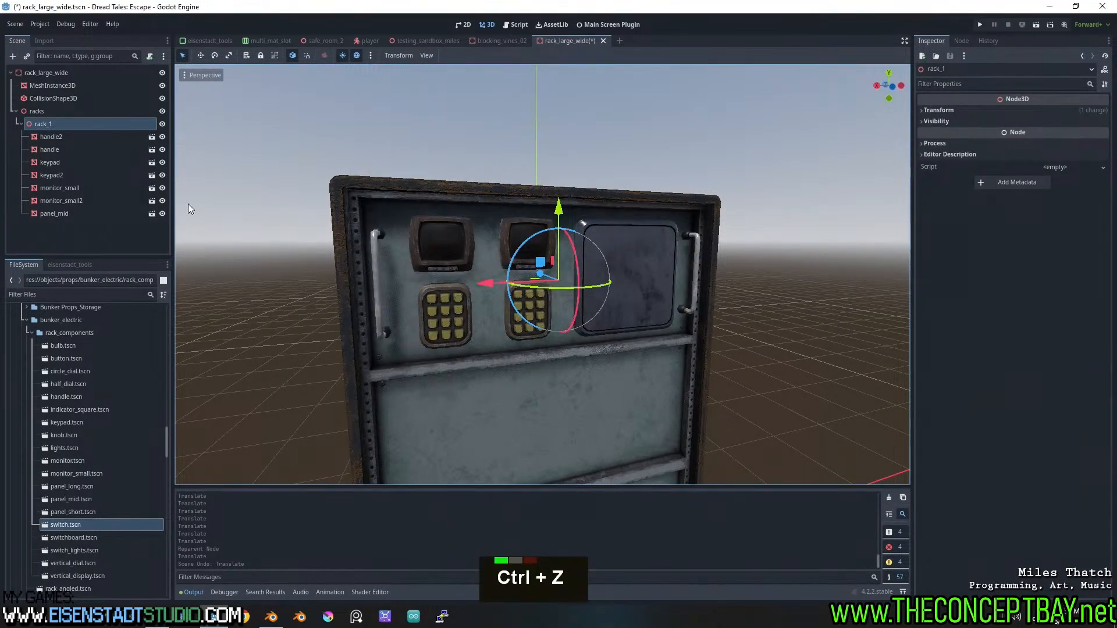
Duplicate rack_1 and lower the copy by about 0.907 into the second shelf
middle_click_drag(187, 203, 157, 179, "shift")
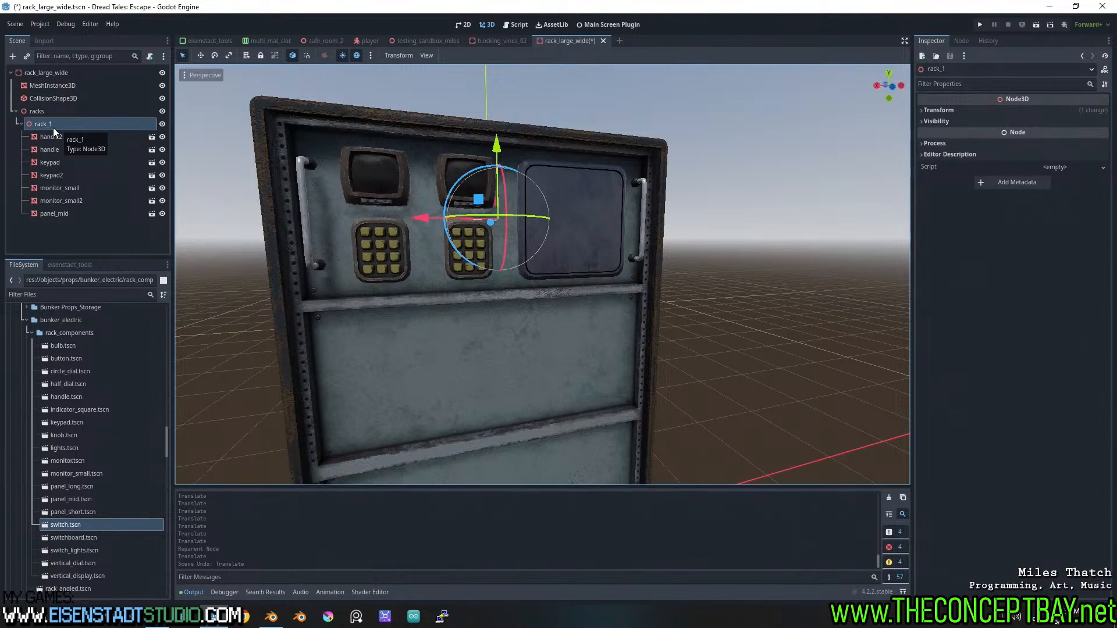
key("ctrl+d")
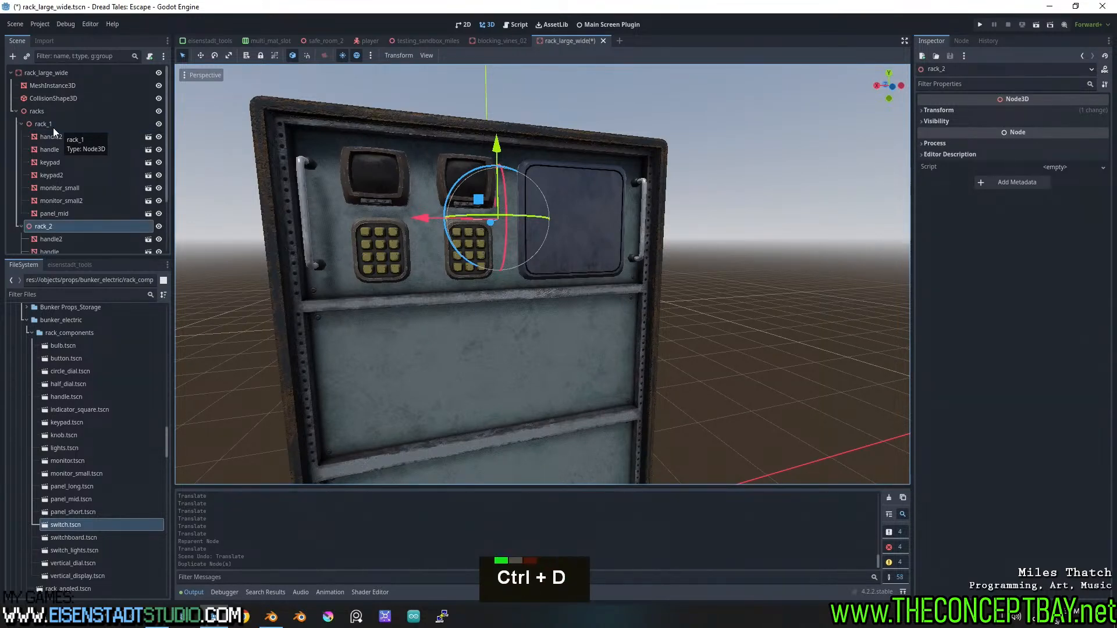
left_click_drag(498, 143, 496, 308)
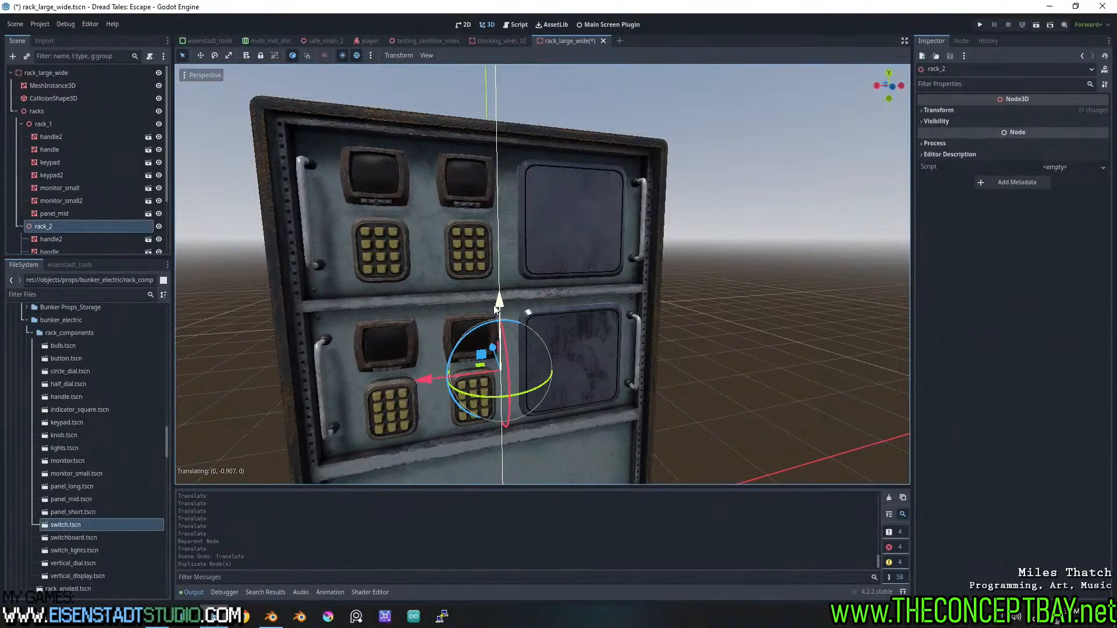
middle_click_drag(605, 336, 511, 270)
scroll(215, 263, "down", 5)
Duplicate rack_1 and rack_2 together and move the two copies directly under the scene root, above the racks node
left_click(43, 124, "shift")
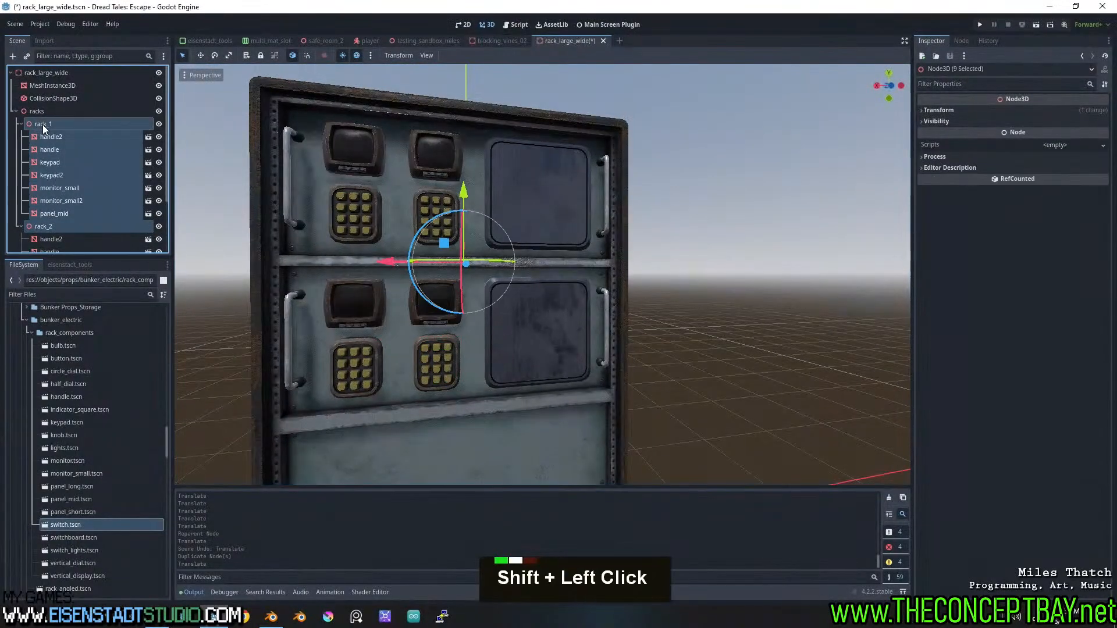
left_click(41, 228)
left_click(46, 125, "ctrl")
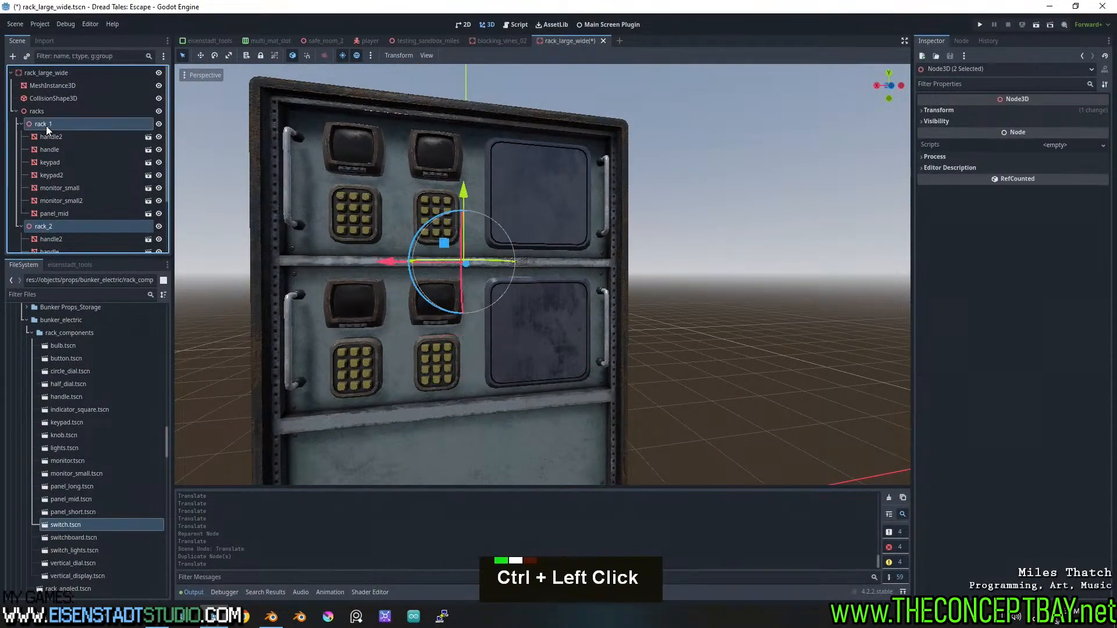
double_click(21, 124)
key("ctrl+d")
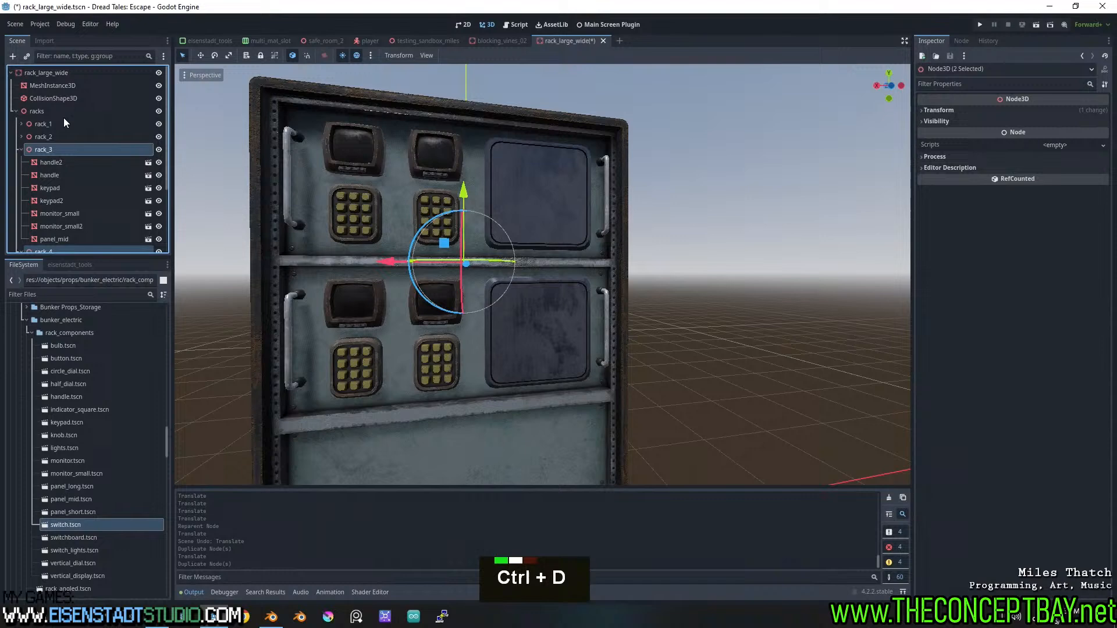
left_click(20, 150)
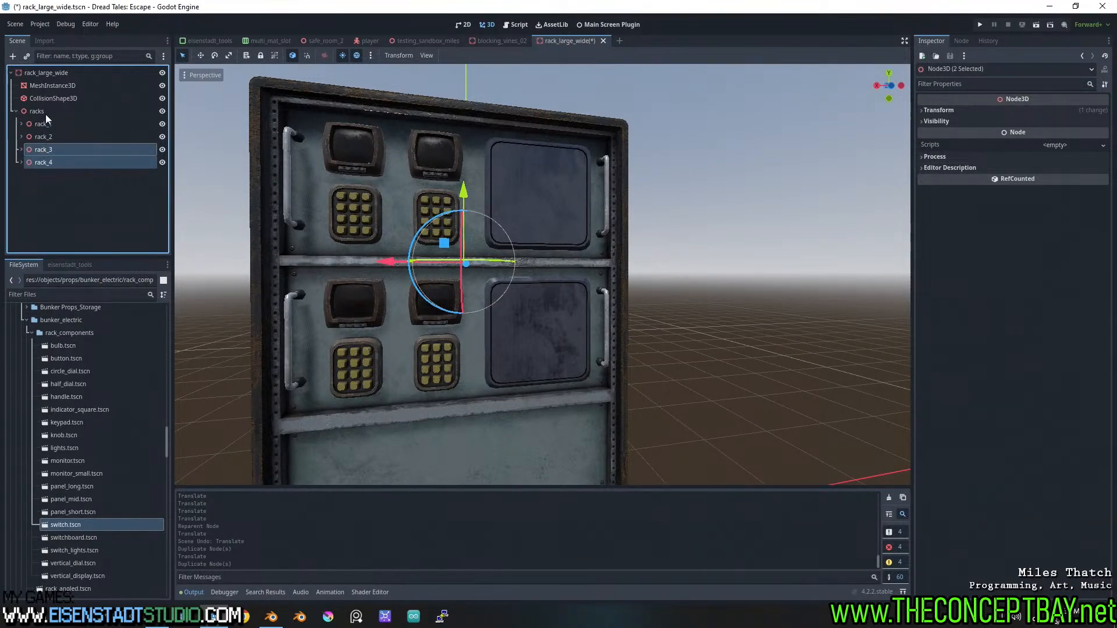
left_click_drag(45, 114, 47, 106)
Delete all component nodes inside rack_1, from handle2 through panel_mid, keeping the empty rack_1 node
left_click(22, 150)
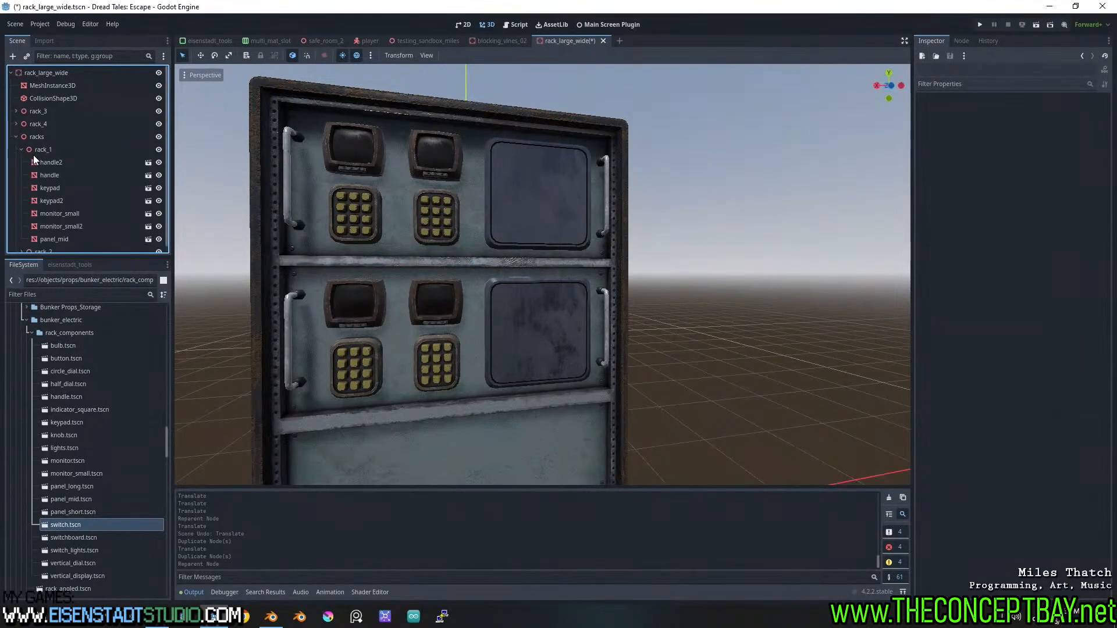
left_click(33, 157)
scroll(33, 157, "down", 1)
left_click(49, 233, "shift")
key("Return")
key("Delete")
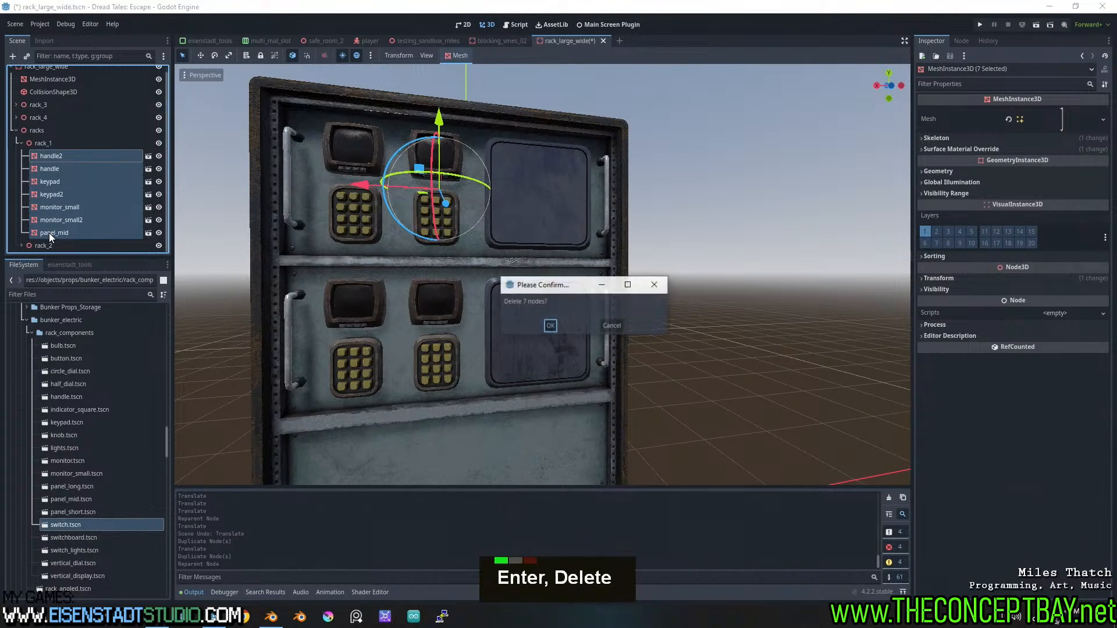
Delete all component nodes inside rack_2, from handle2 through panel_mid, keeping the empty rack_2 node
double_click(26, 156)
double_click(49, 169)
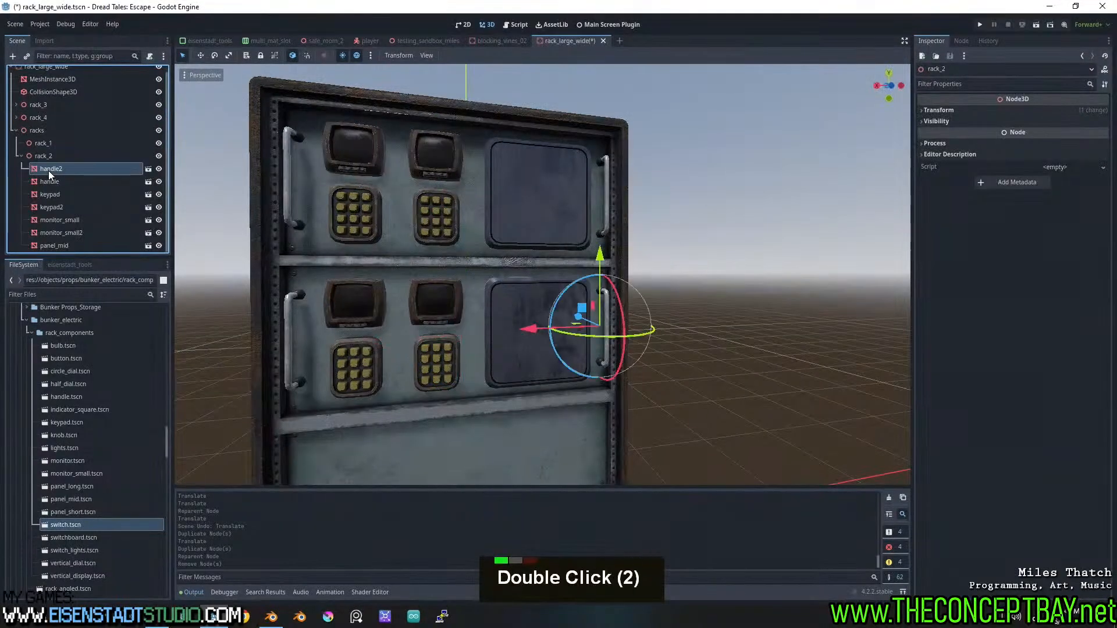
scroll(55, 246, "down", 5)
left_click(54, 246, "shift")
key("Delete")
key("Return")
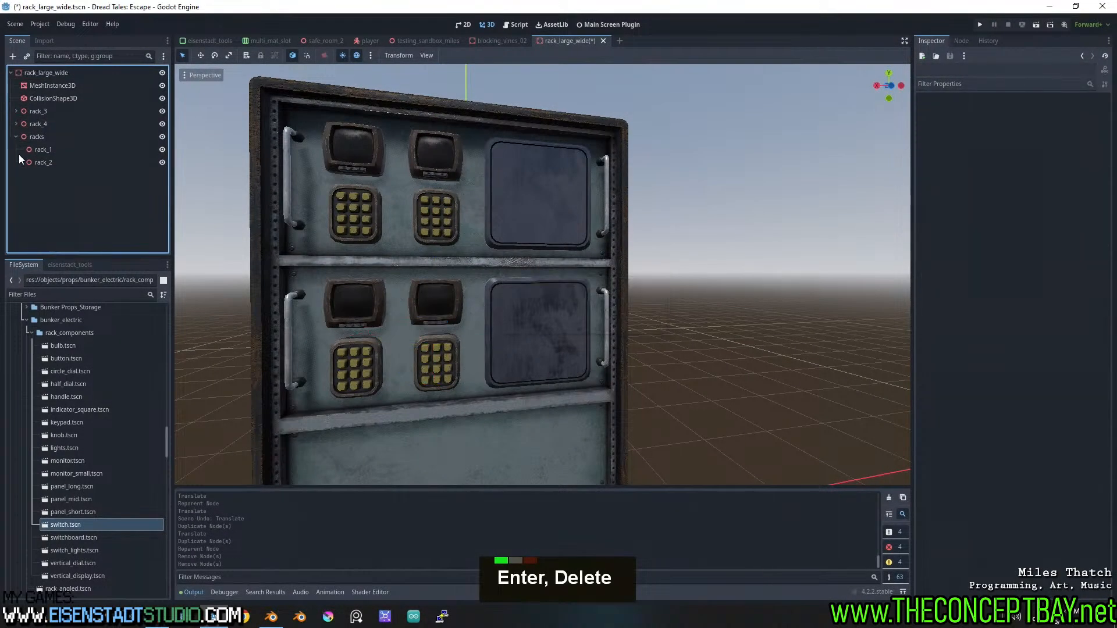
Compare the placement of the empty rack_1 with the rack_3 and rack_4 copies by selecting each node
left_click(43, 150)
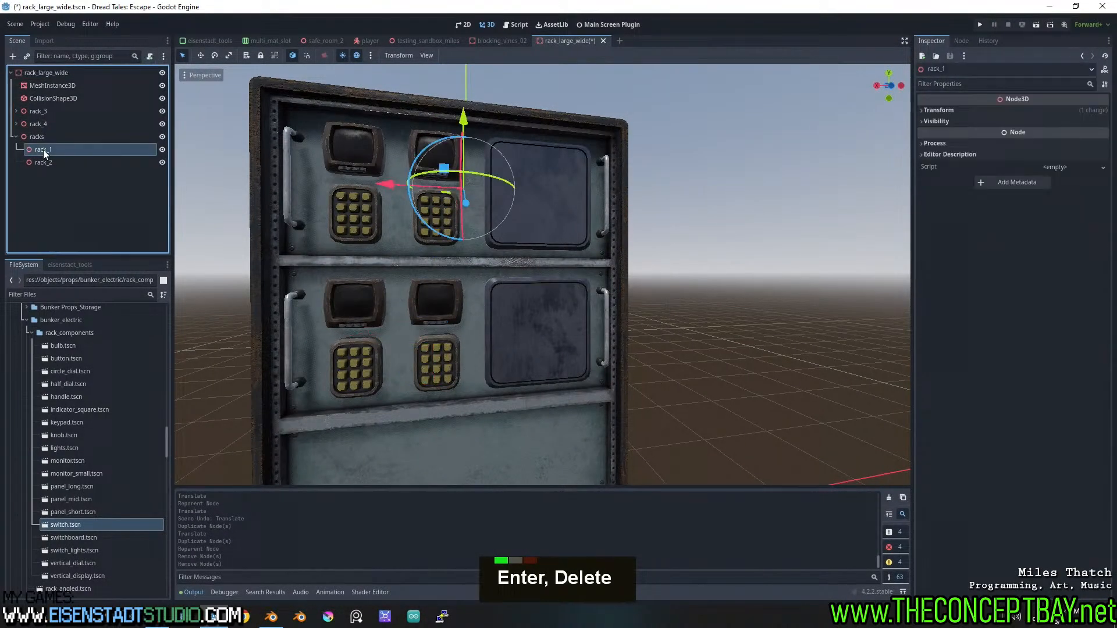
left_click(35, 110)
left_click(29, 124)
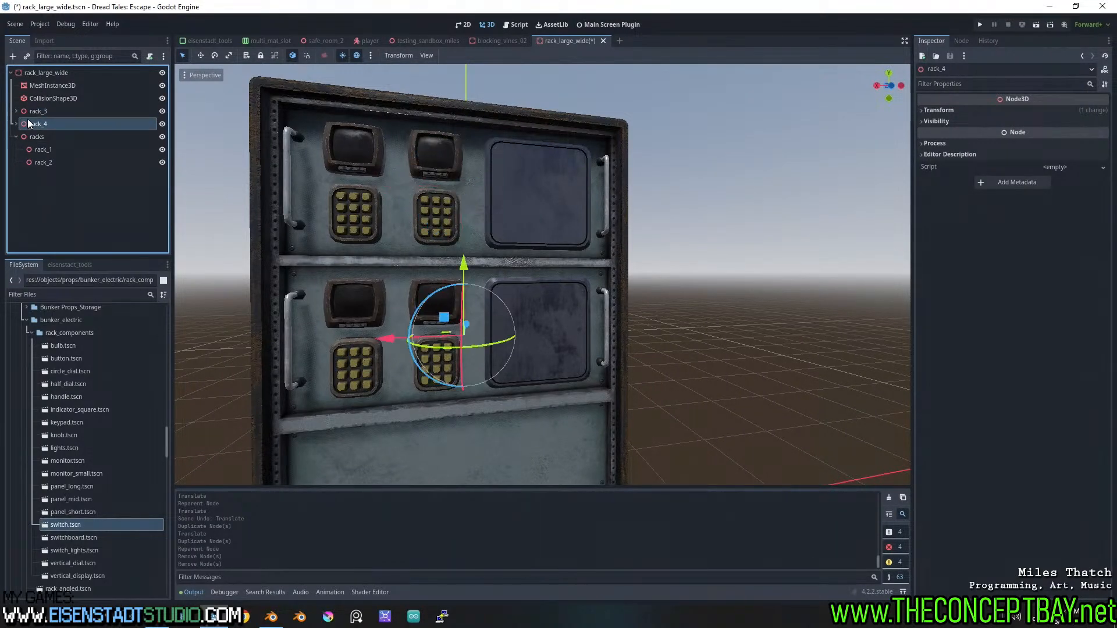
Move rack_4 up to the top shelf and delete its component nodes, from handle2 through panel_mid
left_click(16, 124)
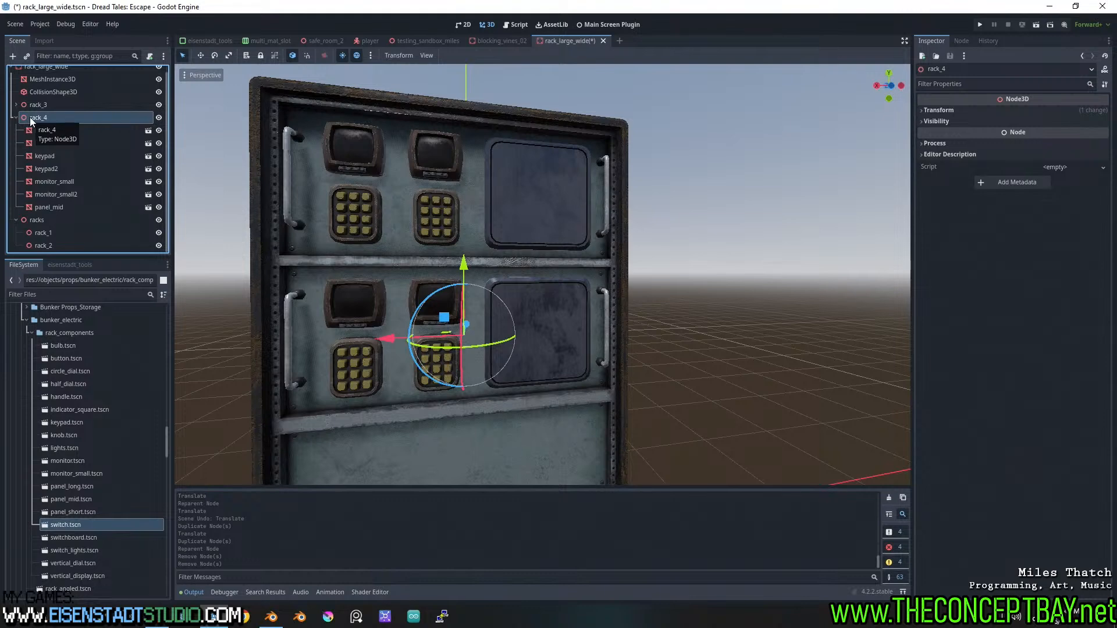
left_click_drag(463, 271, 453, 121)
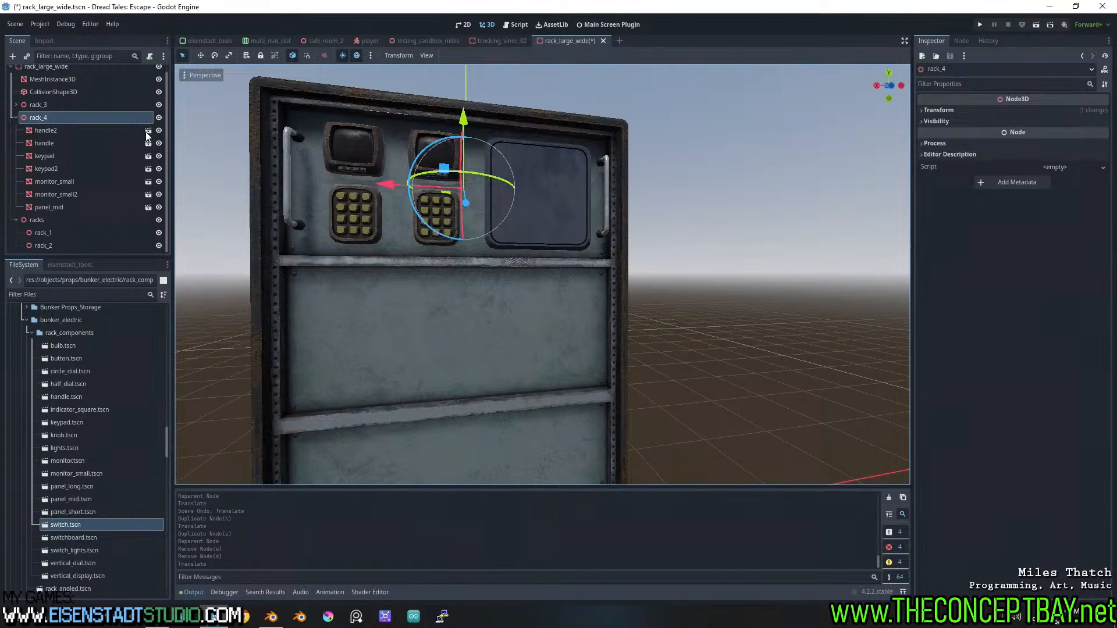
left_click(48, 131)
left_click(45, 208, "shift")
key("Delete")
key("Return")
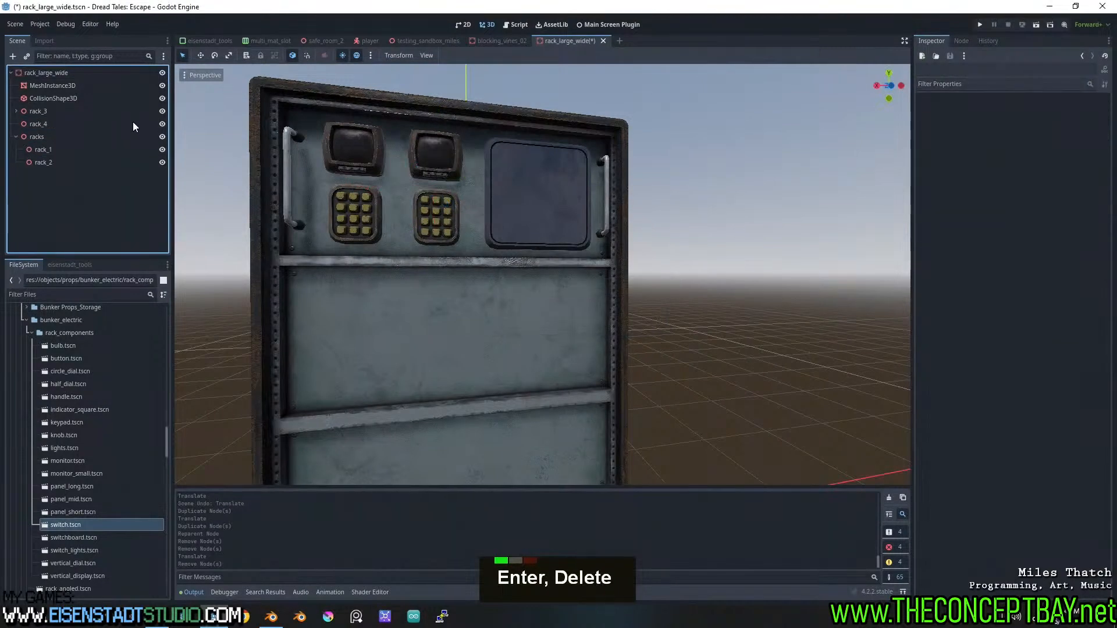
Add a new Node3D as a child of the rack_large_wide scene root
right_click(53, 78)
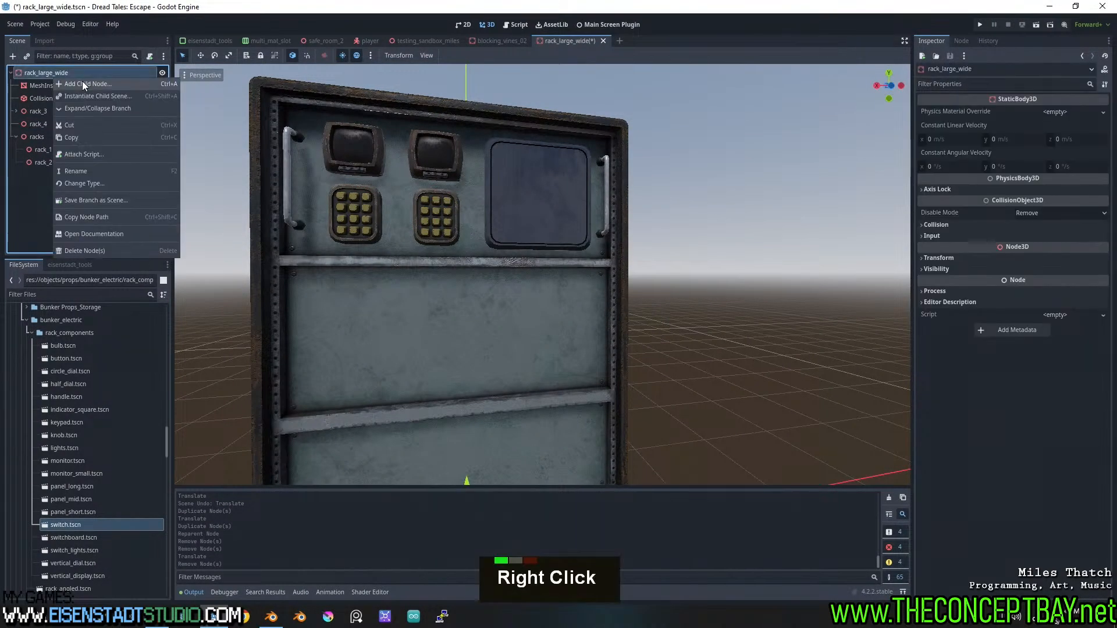
left_click(90, 82)
type("noe3D")
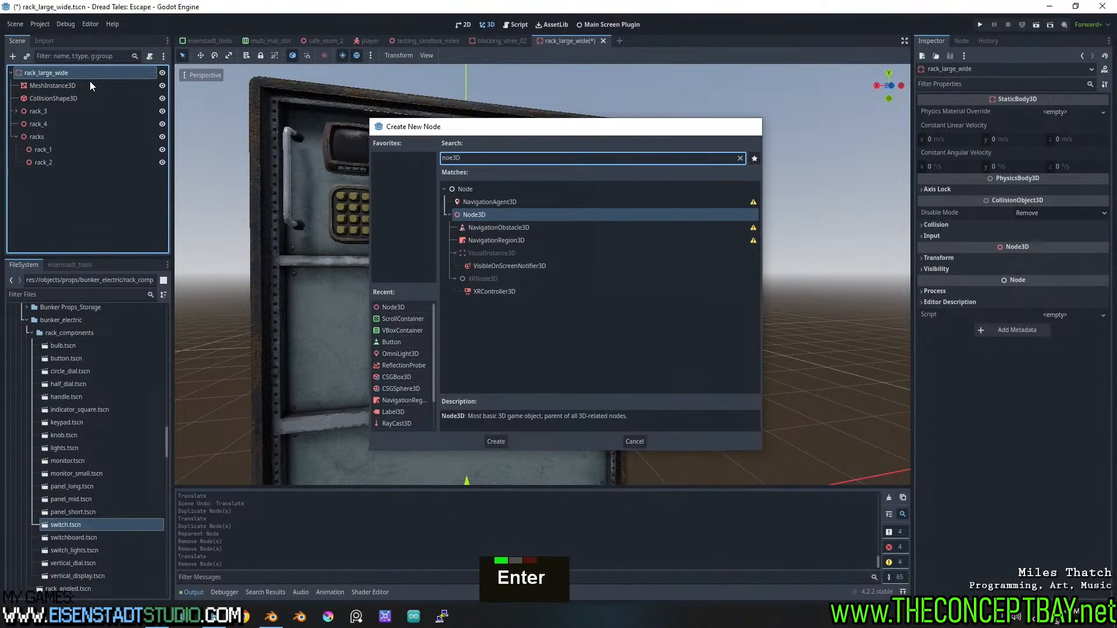
key("Return")
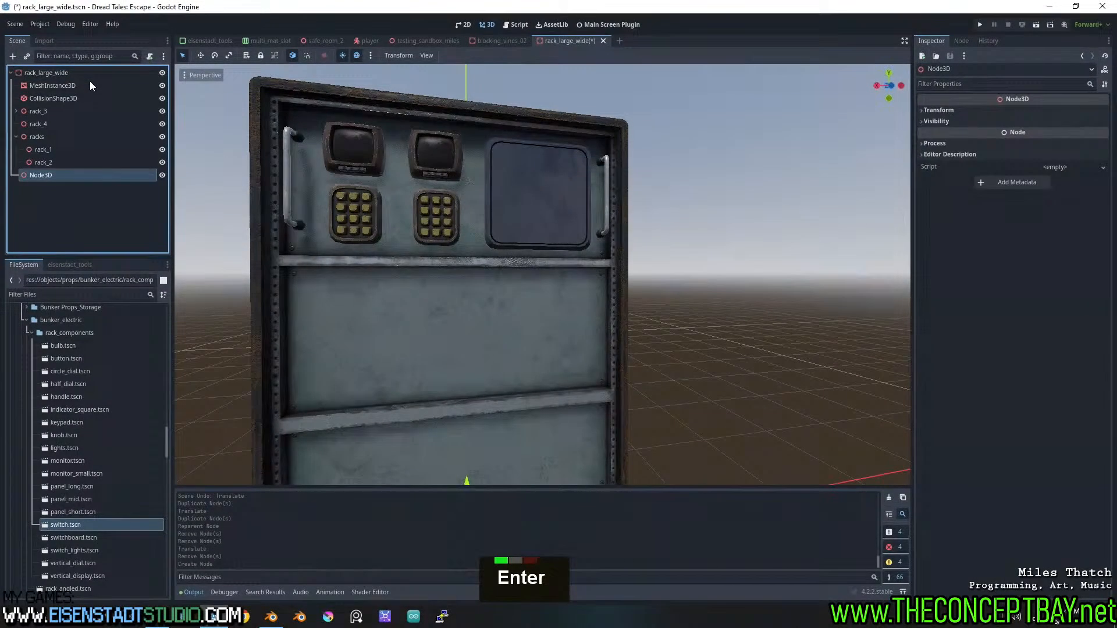
Rename the new Node3D as picks
double_click(75, 174)
key("ctrl+a")
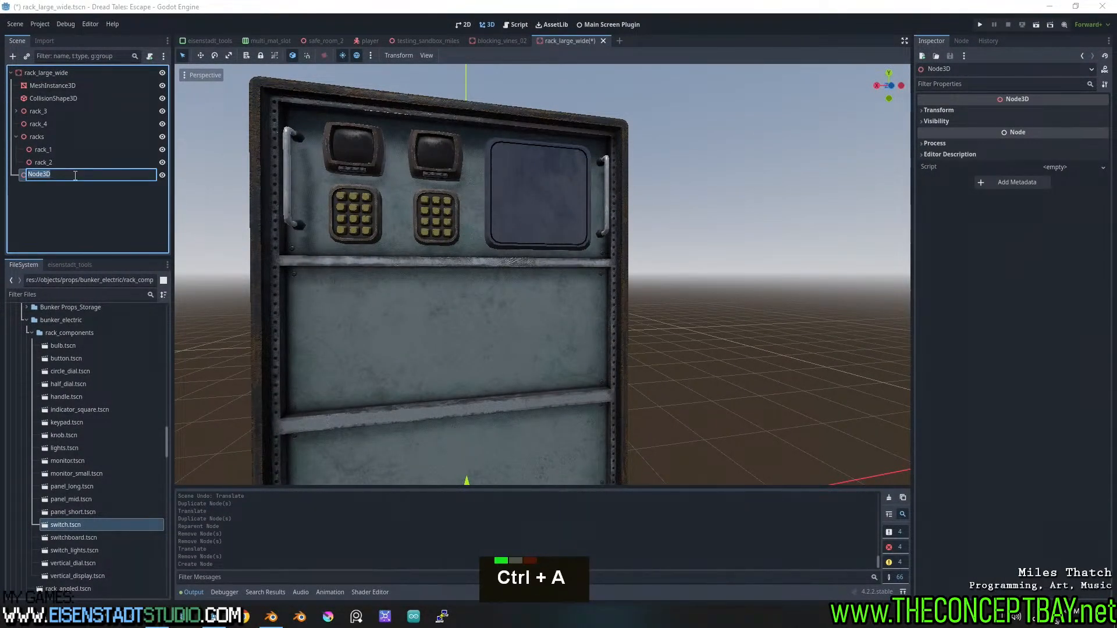
type("picks")
key("Return")
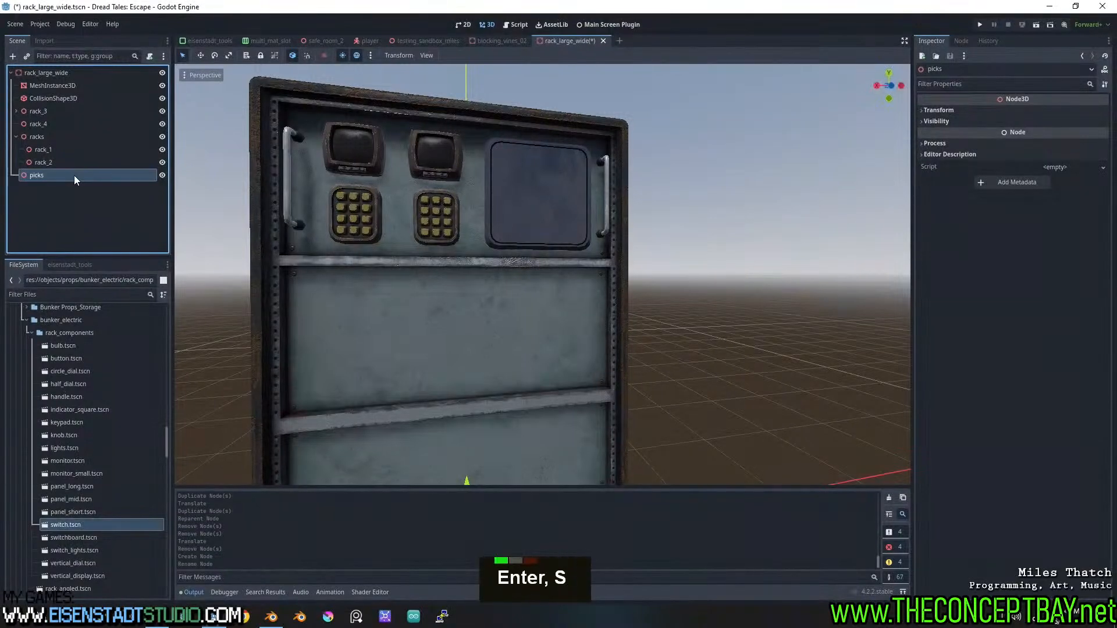
Rename the newly added node as rack_designs
double_click(74, 176)
key("ctrl+a")
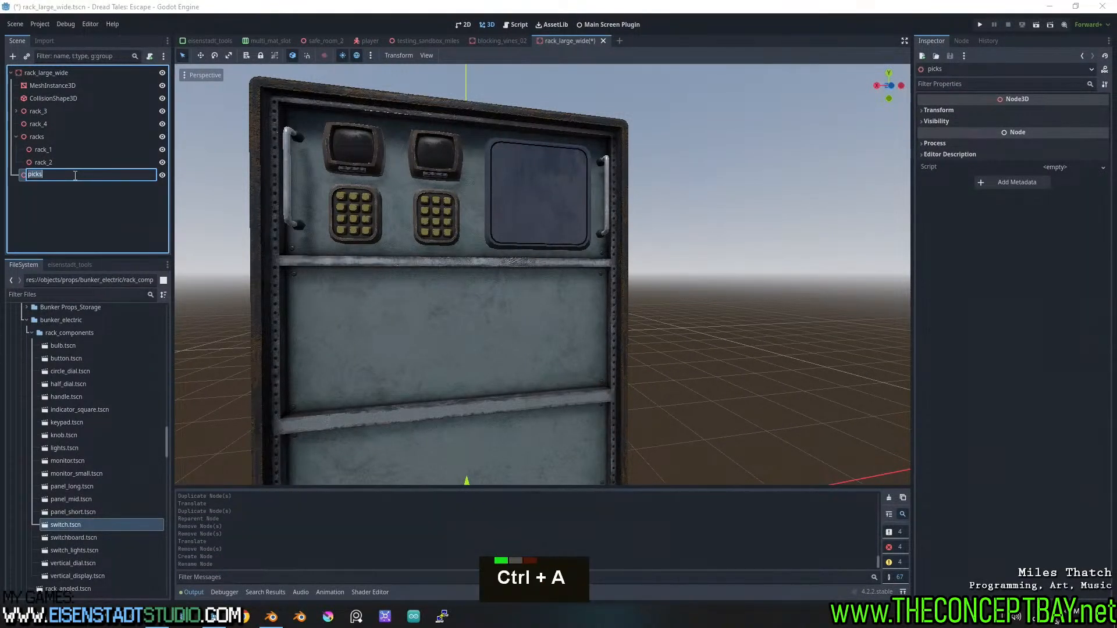
type("rac")
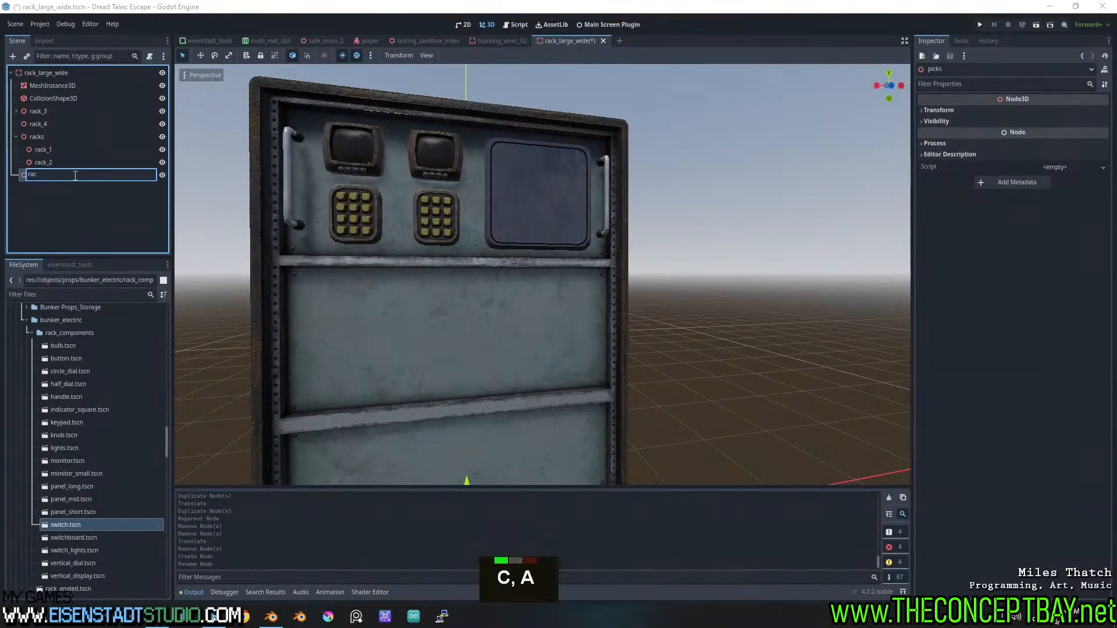
type("k_designs")
key("Return")
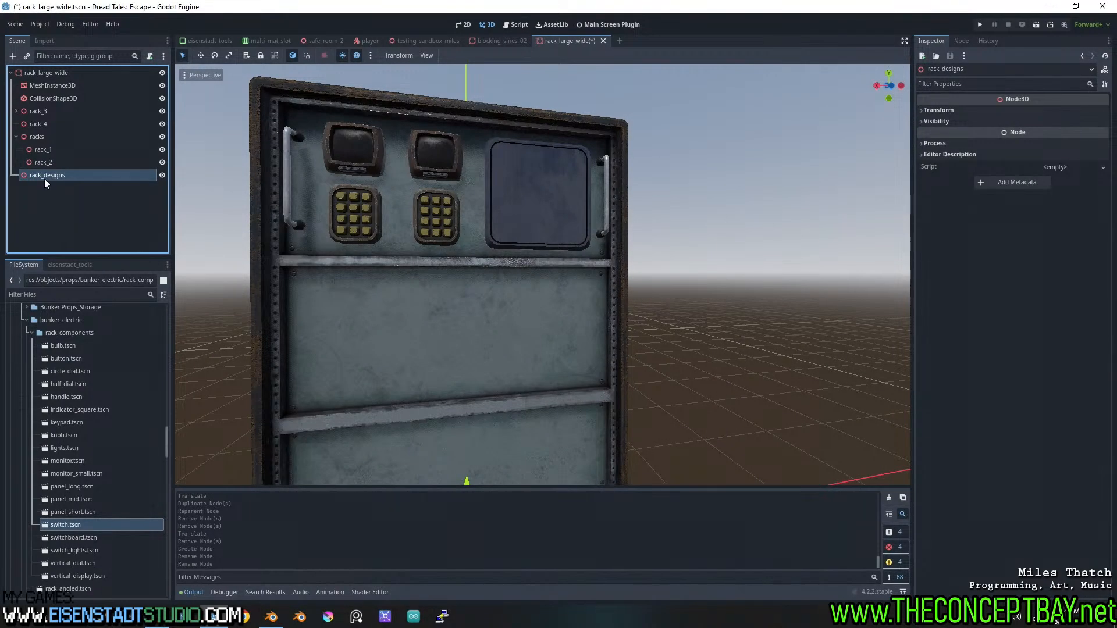
Move rack_designs above rack_3 in the scene tree and reparent rack_3 and rack_4 under it
left_click_drag(45, 179, 43, 111)
left_click(46, 123)
left_click(42, 136, "shift")
scroll(233, 134, "down", 3)
left_click(67, 114)
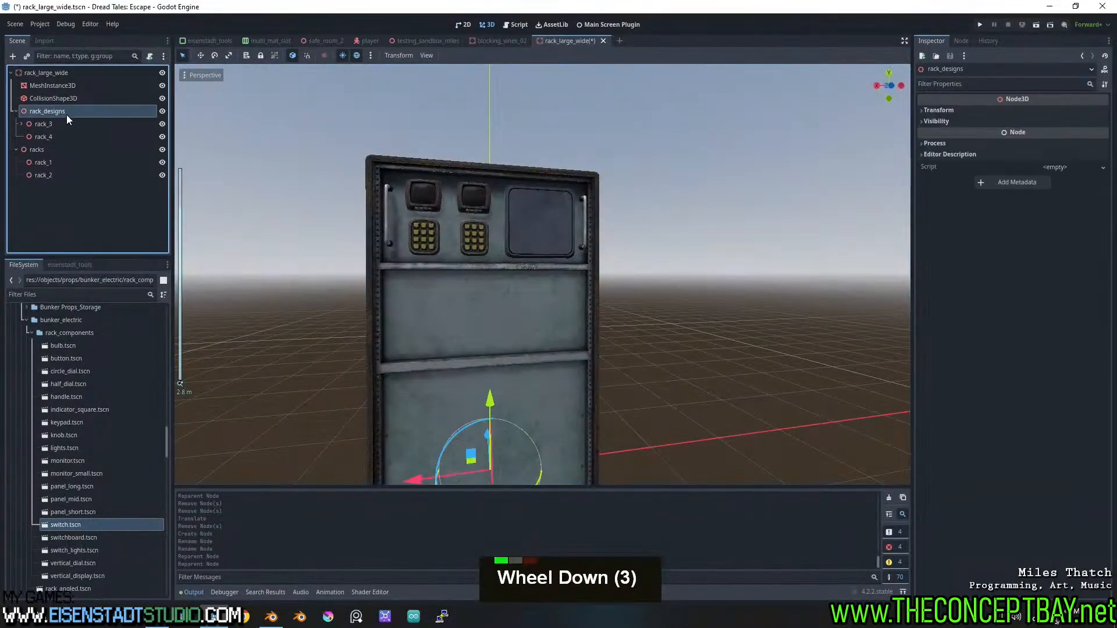
Hide rack_3 under rack_designs
left_click(65, 125)
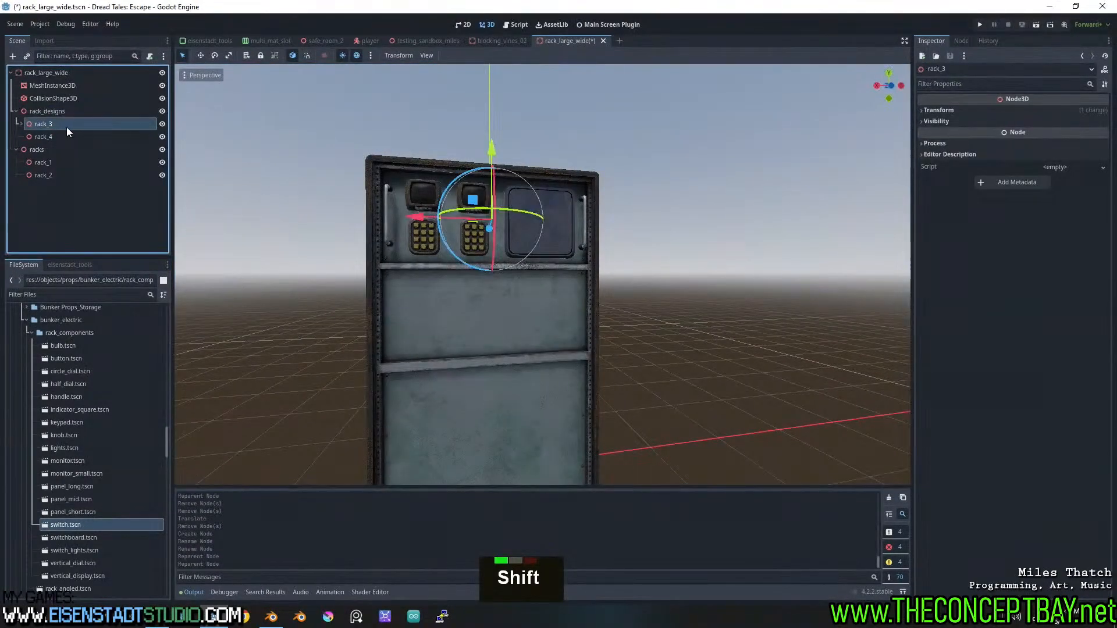
double_click(153, 123)
left_click(166, 124)
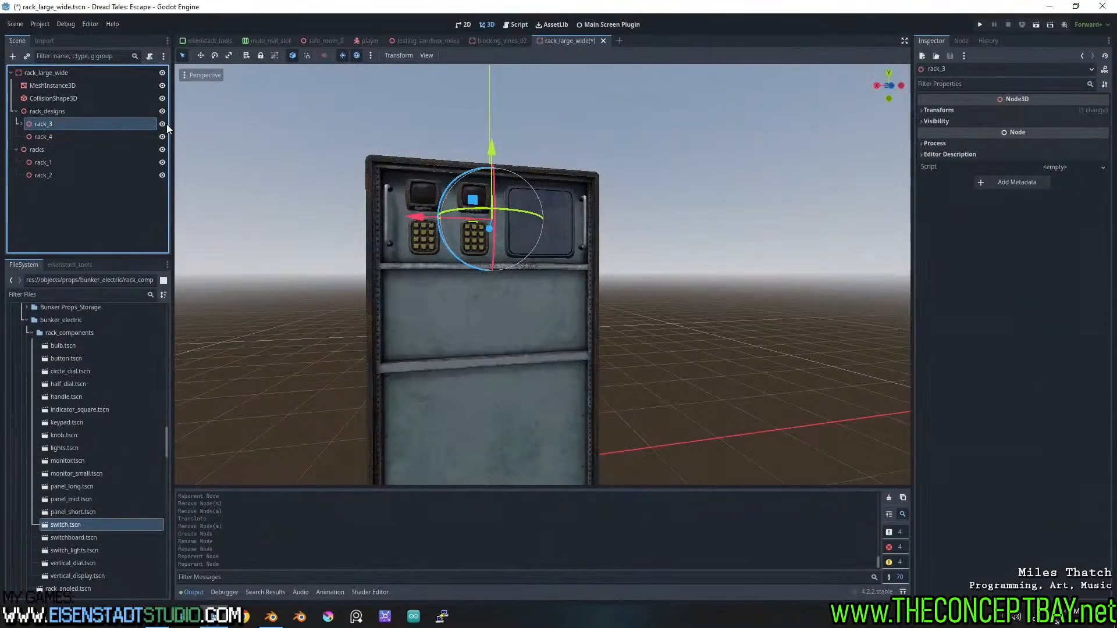
left_click(163, 124)
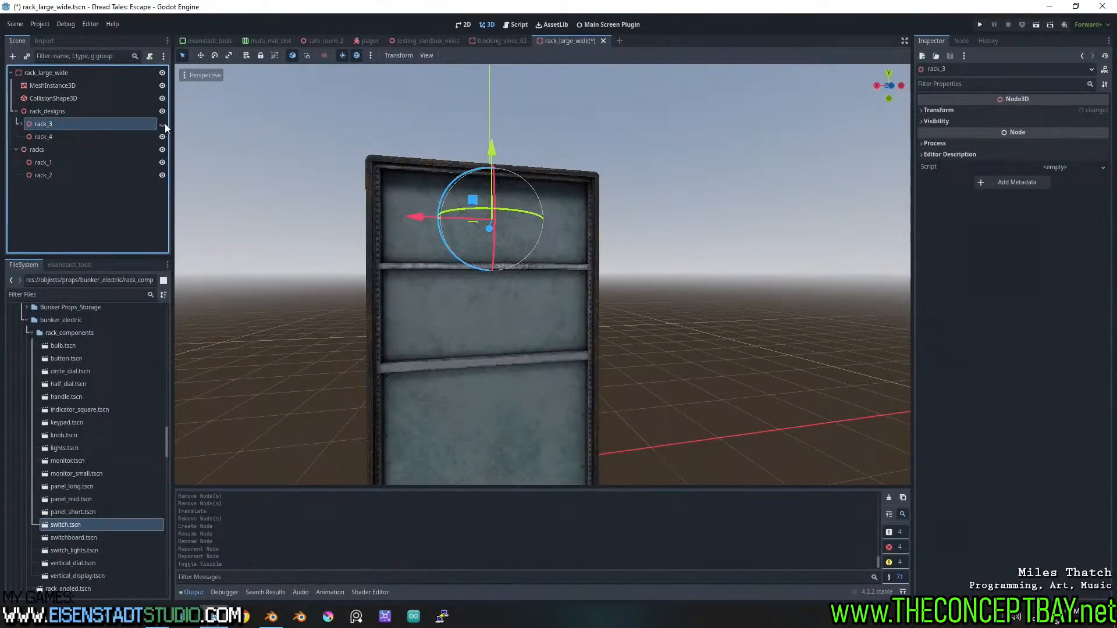
Copy the handle2 and handle nodes from rack_3 into the empty rack_4, keeping rack_3 hidden
left_click(21, 124)
left_click(53, 137)
left_click(50, 148, "shift")
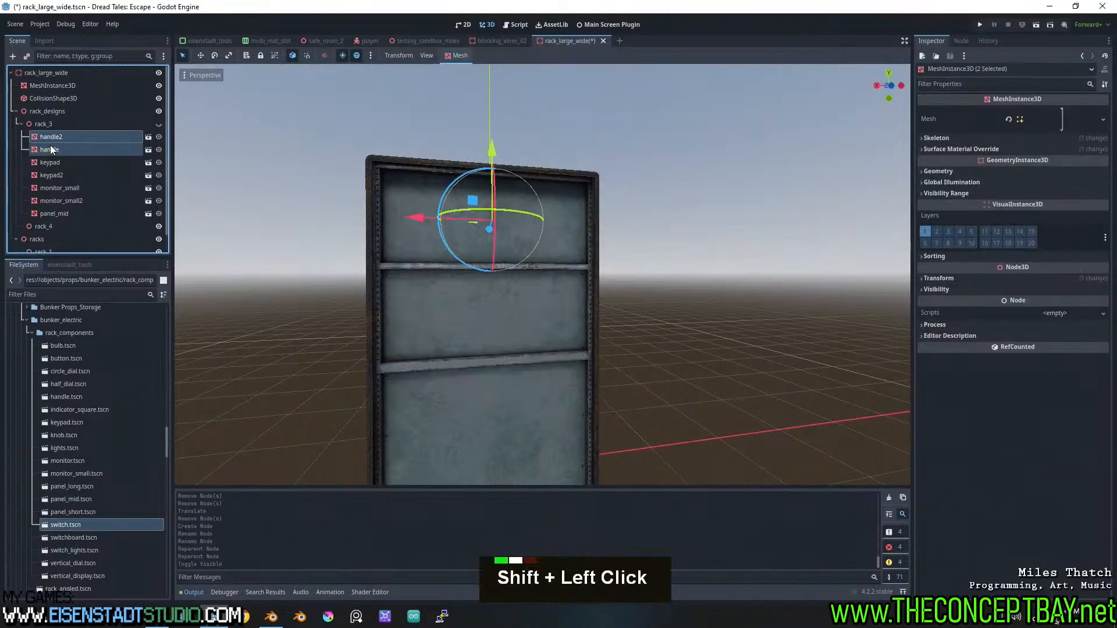
key("ctrl+c")
left_click(46, 226)
key("ctrl+v")
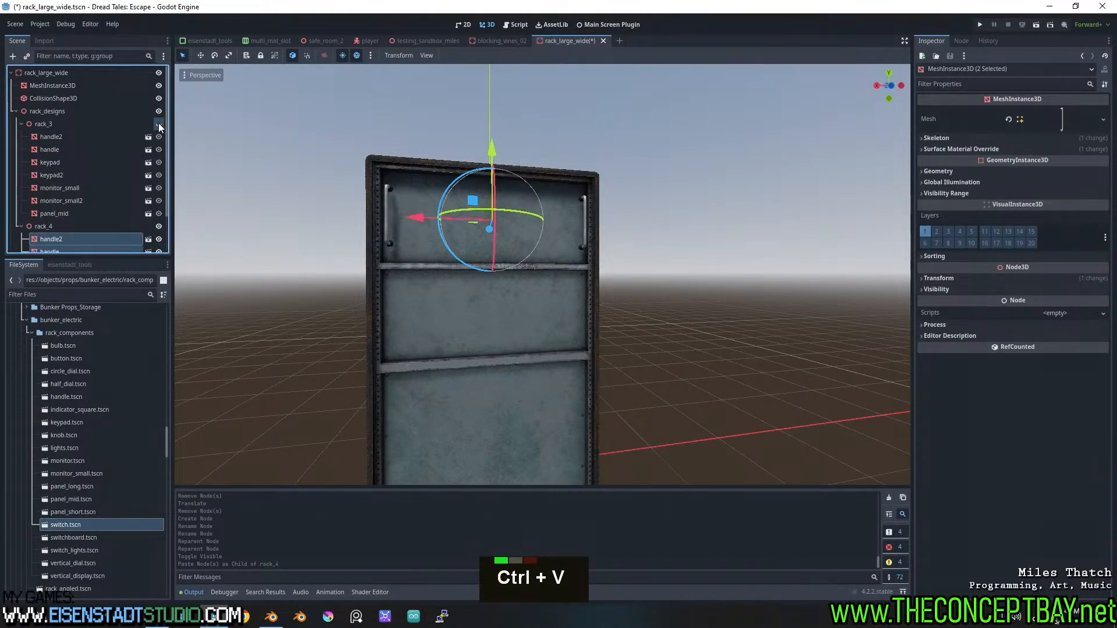
left_click(158, 124)
left_click(159, 123)
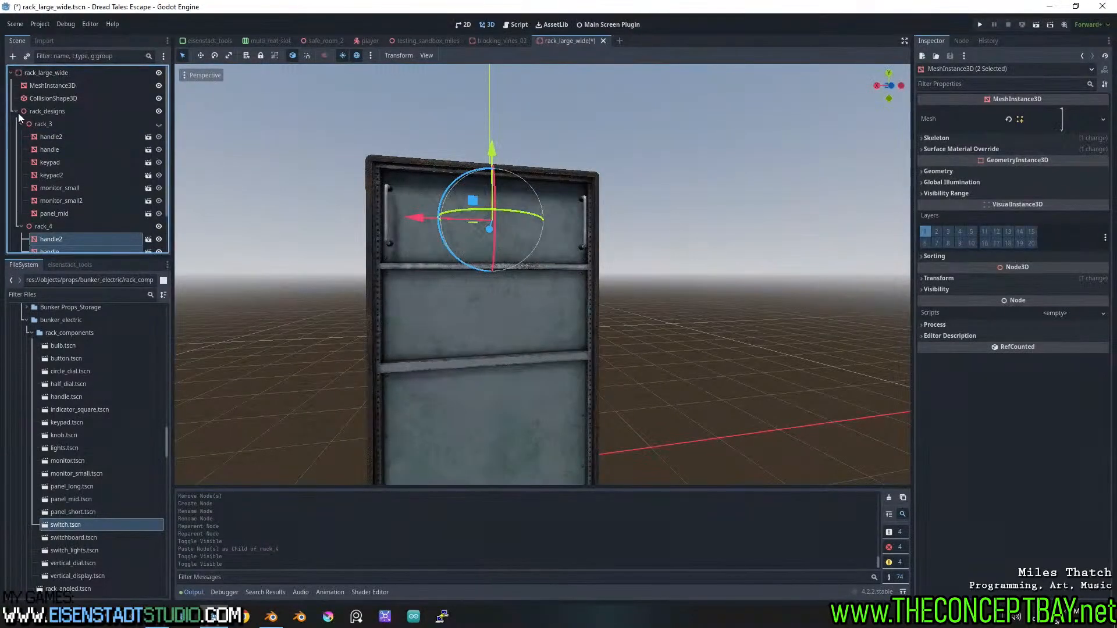
left_click(21, 124)
left_click(21, 136)
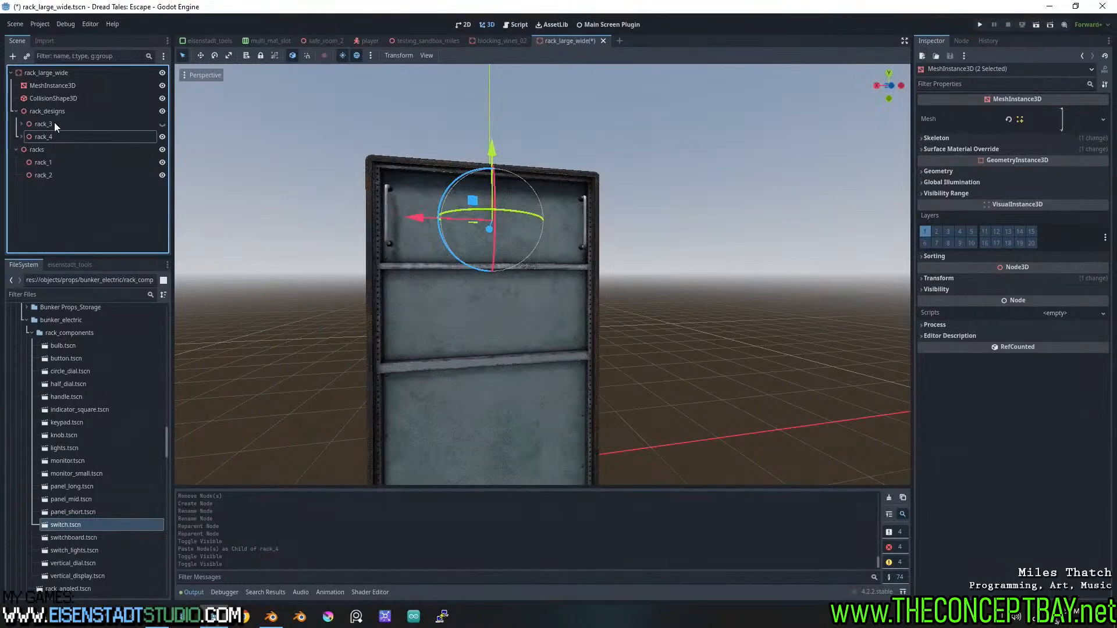
Under rack_designs, rename rack_3 as rack_1 and rack_4 as rack_2
double_click(54, 124)
double_click(60, 123)
key("BackSpace")
type("1")
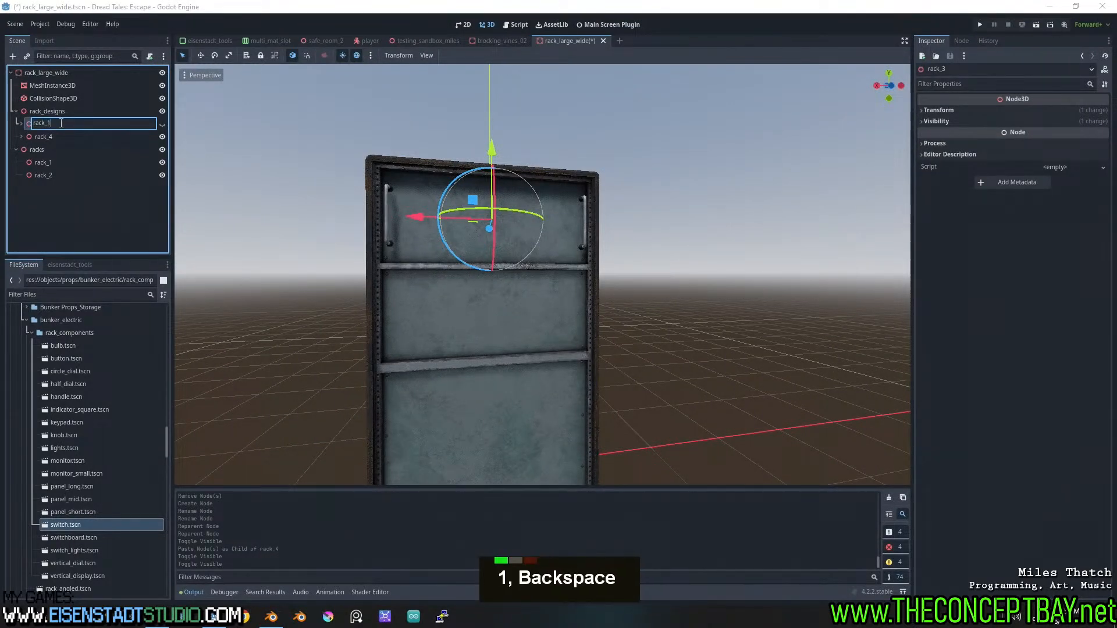
key("Return")
double_click(54, 138)
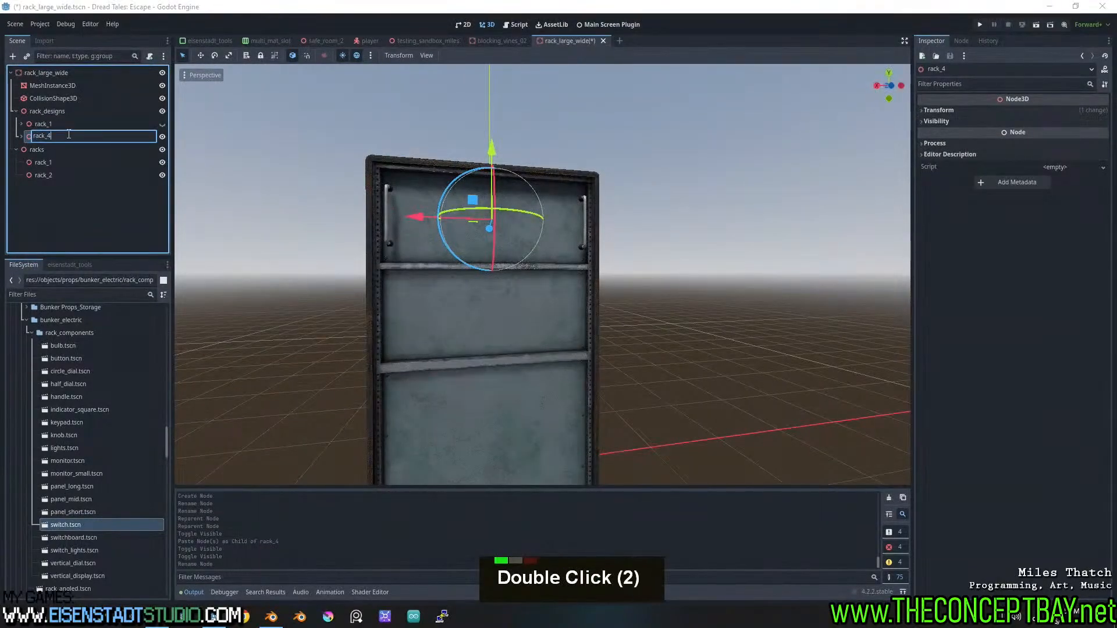
key("BackSpace")
type("2")
key("Return")
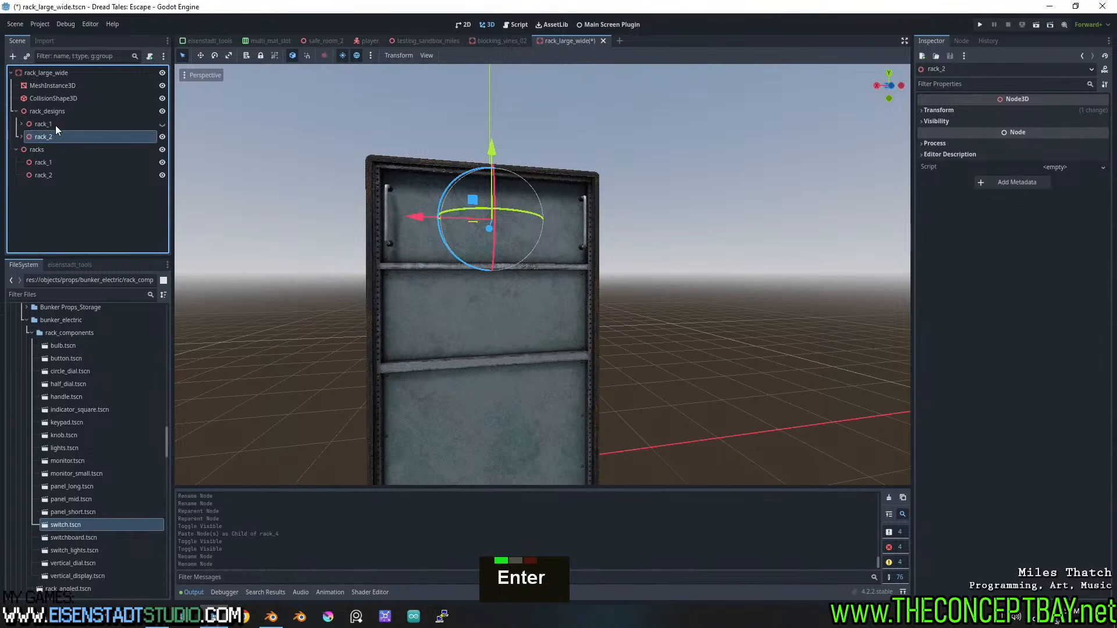
Rename the rack_1 node under rack_designs as rack_layout_1
double_click(53, 124)
left_click(48, 123)
type("la")
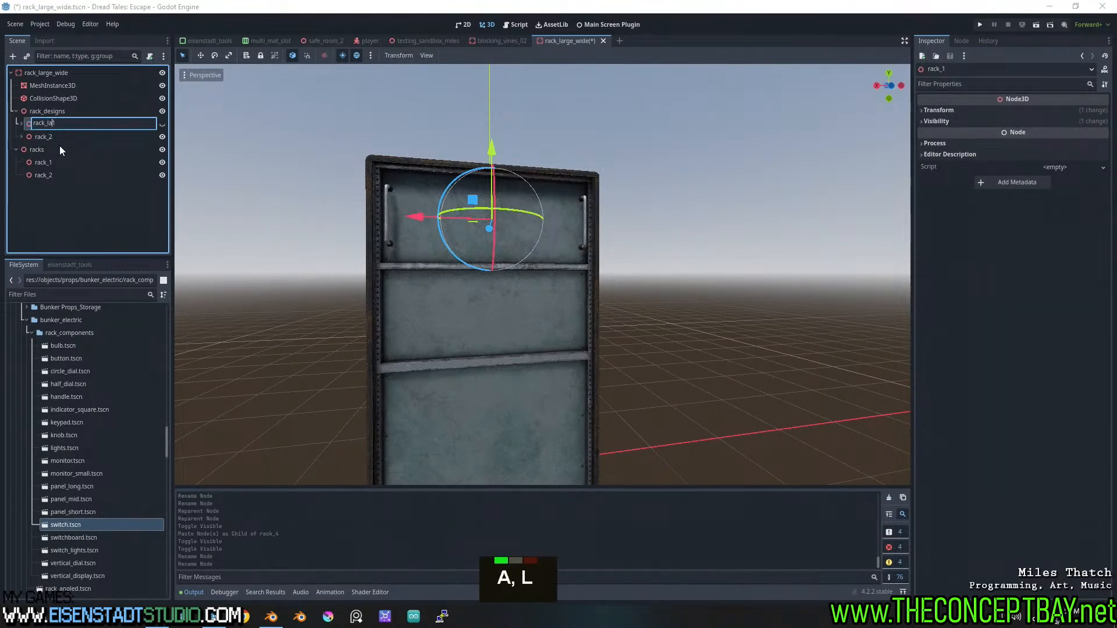
type("yout_1")
key("Return")
Rename the rack_2 node under rack_designs as rack_layout_2, keeping rack_layout_1 hidden
key("ctrl+c")
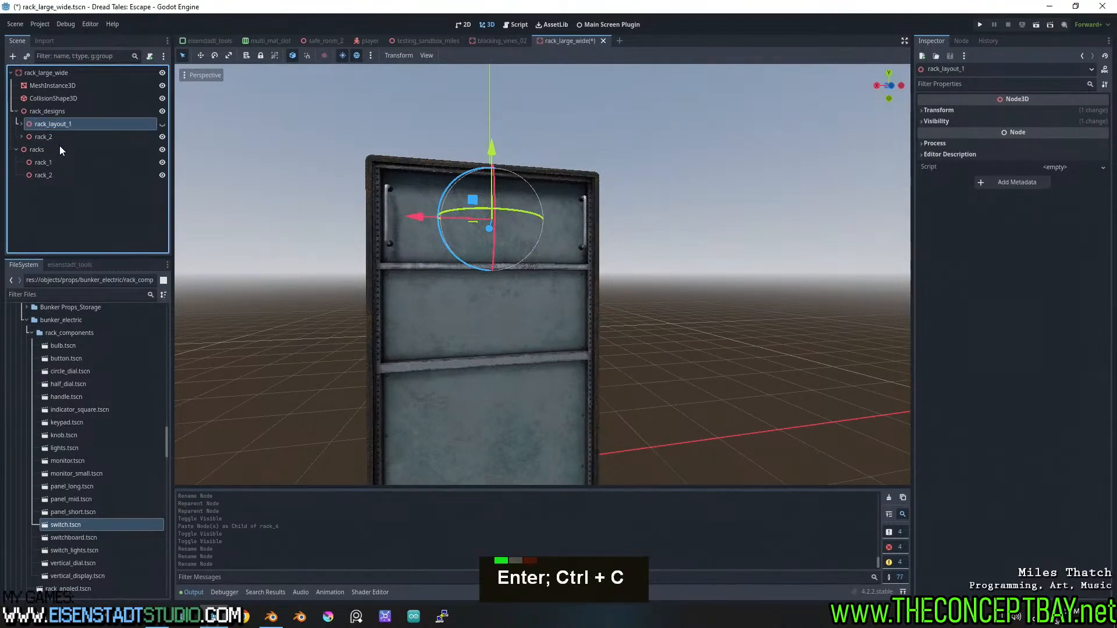
left_click(51, 140)
left_click(51, 140)
key("ctrl+v")
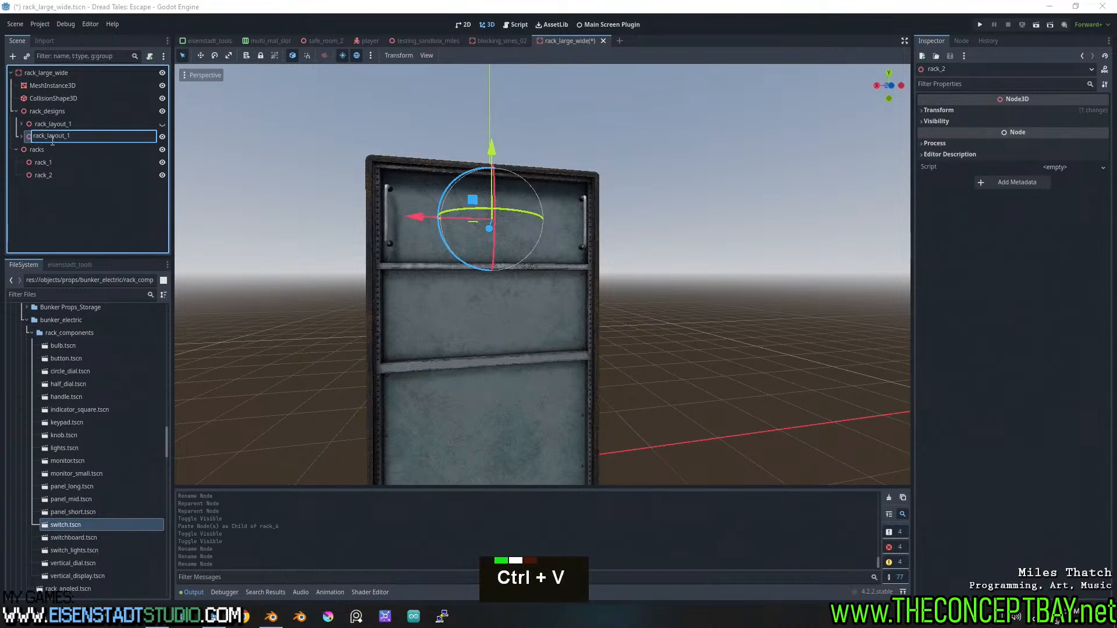
key("BackSpace")
type("2")
key("Return")
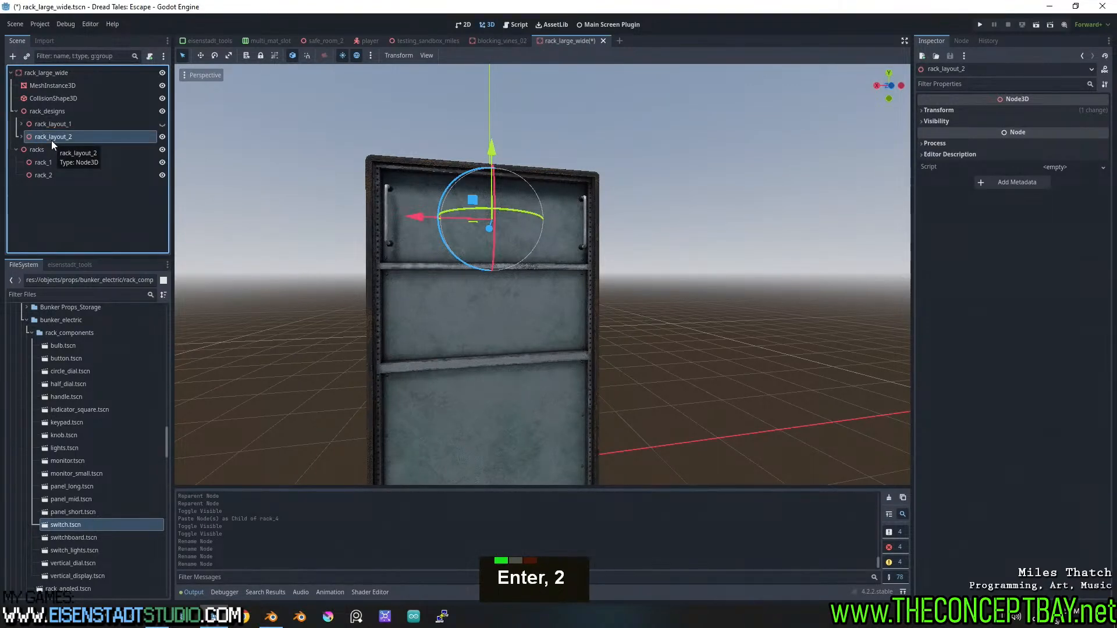
left_click(162, 124)
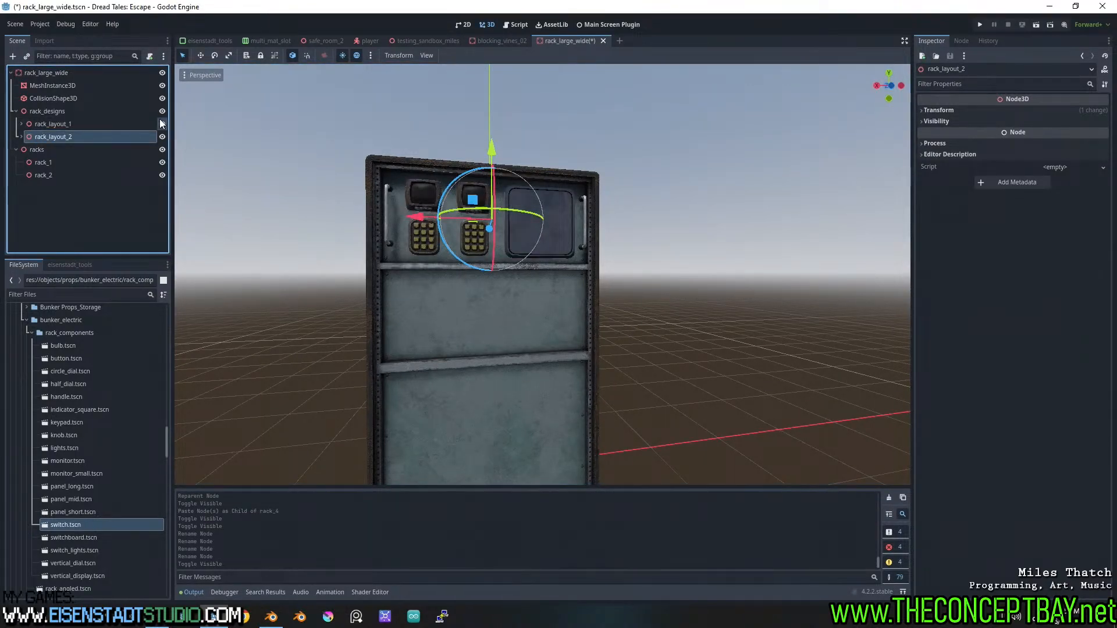
left_click(163, 124)
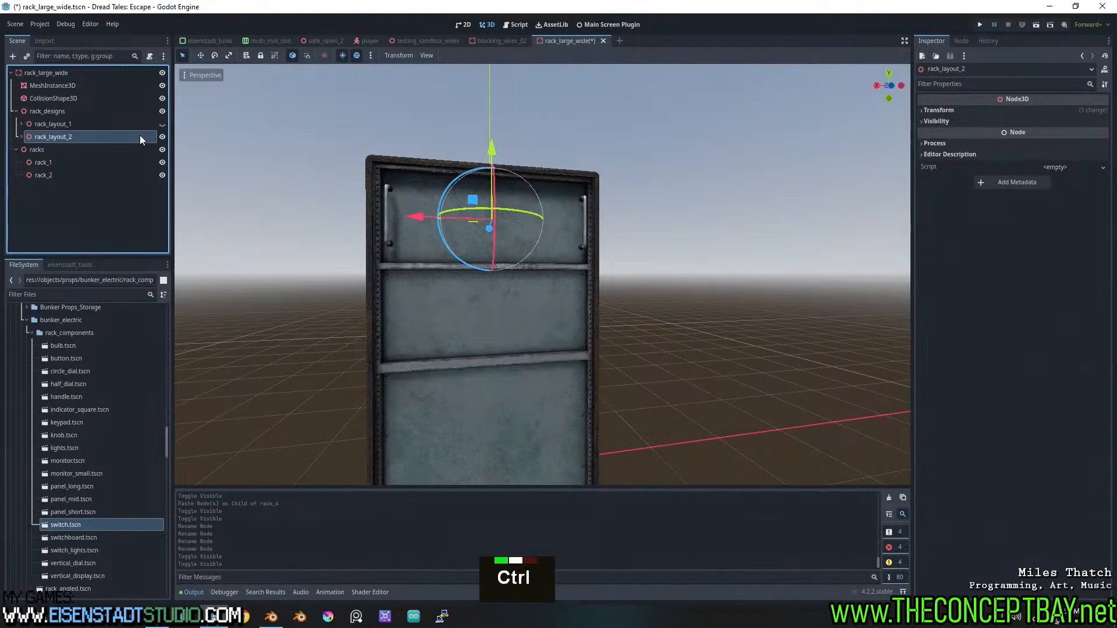
Duplicate rack_layout_2 three times and hide all three copies
key("ctrl+d")
key("ctrl+d")
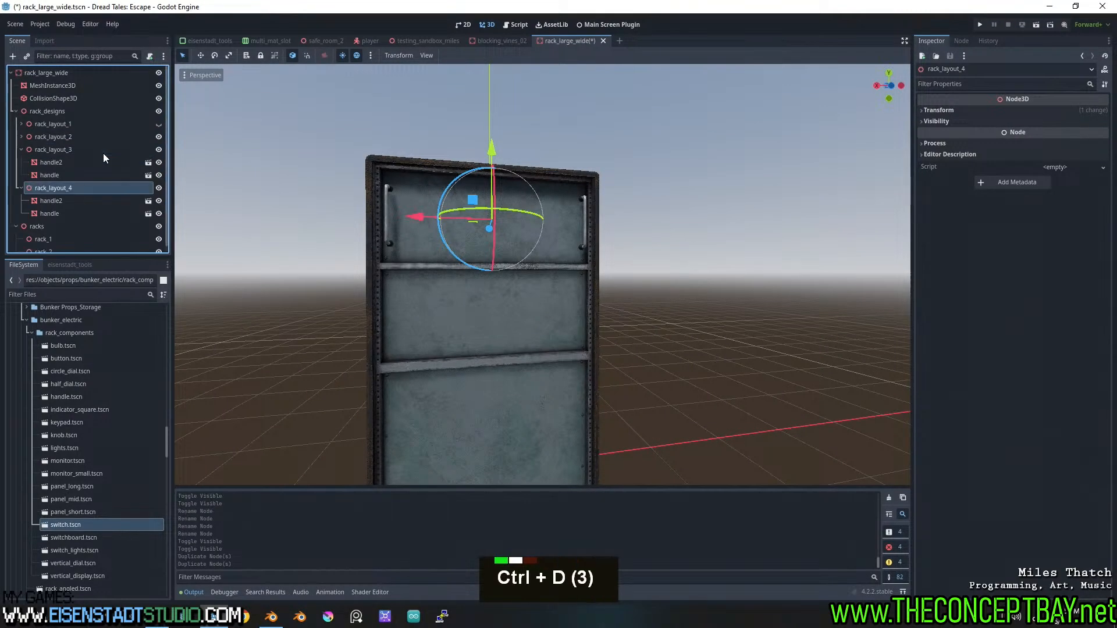
key("ctrl+d")
left_click(21, 188)
left_click(162, 200)
left_click(163, 189)
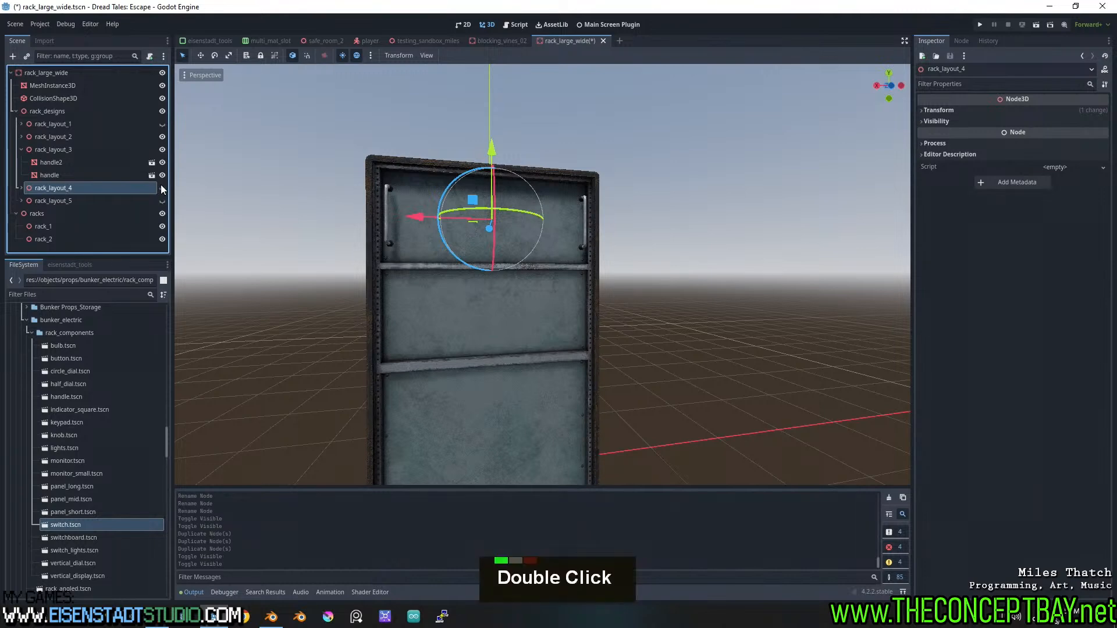
double_click(64, 150)
left_click(162, 150)
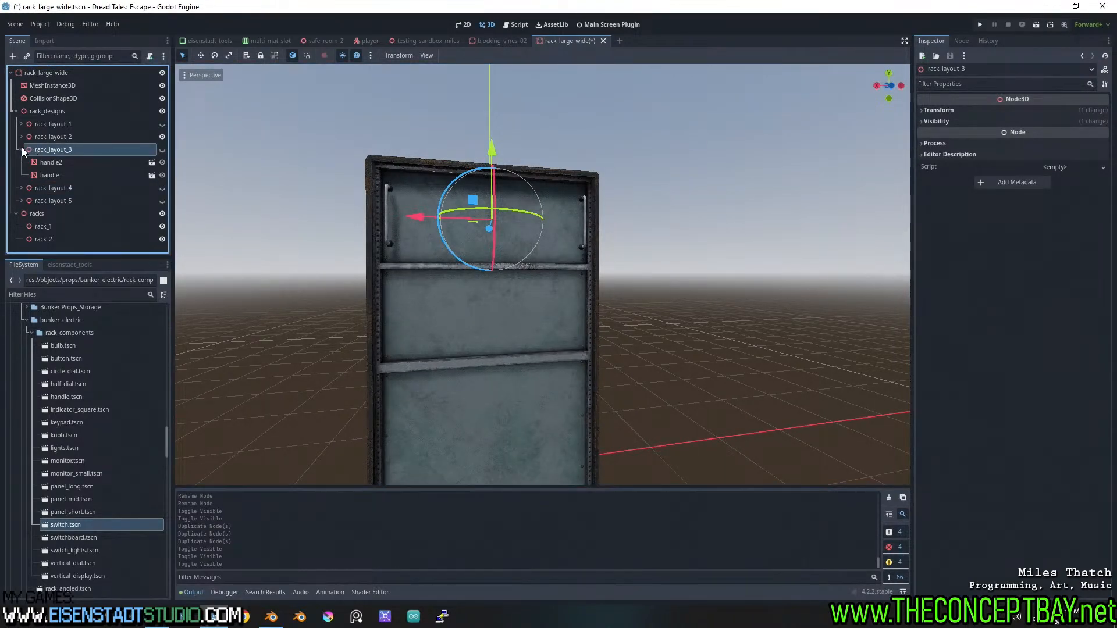
left_click(22, 149)
Place a knob and a large monitor on the top shelf, with the monitor in the middle of it
left_click(21, 137)
left_click(44, 137)
scroll(547, 345, "up", 3)
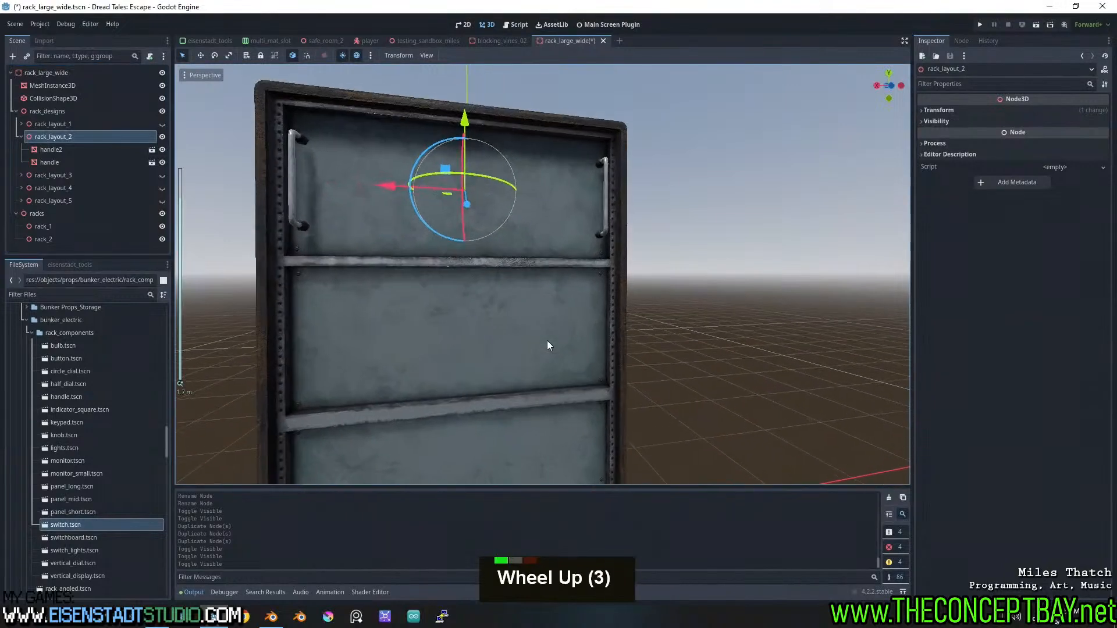
middle_click_drag(547, 341, 495, 297)
middle_click_drag(494, 296, 500, 355, "shift")
left_click_drag(68, 435, 380, 289)
left_click_drag(79, 459, 467, 255)
Move the knob beneath the monitor and duplicate it twice to form a row of three knobs
left_click(381, 288)
left_click_drag(359, 269, 457, 312)
key("ctrl+d")
key("ctrl+d")
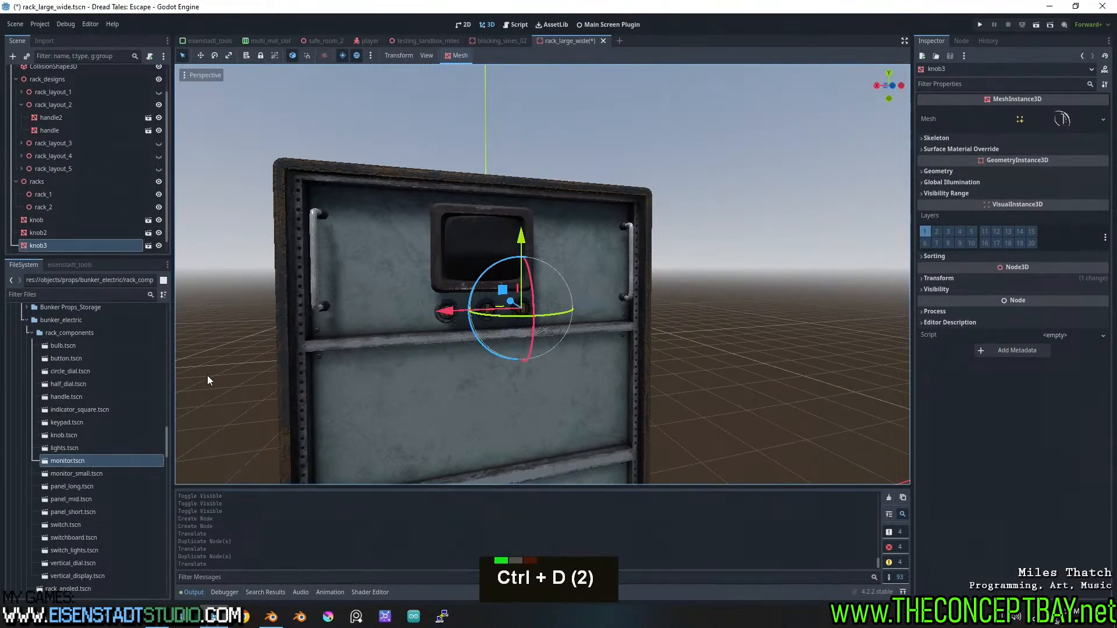
Place a switch_lights component to the left of the monitor and a switchboard component to its right
left_click_drag(82, 575, 393, 249)
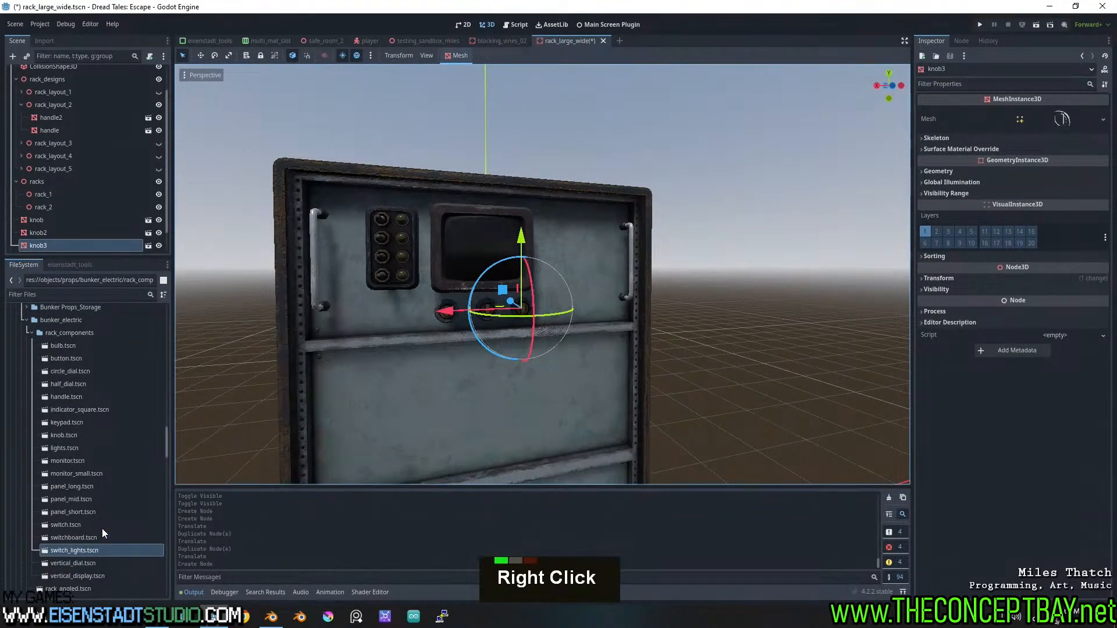
left_click_drag(100, 537, 577, 253)
middle_click_drag(577, 253, 576, 279)
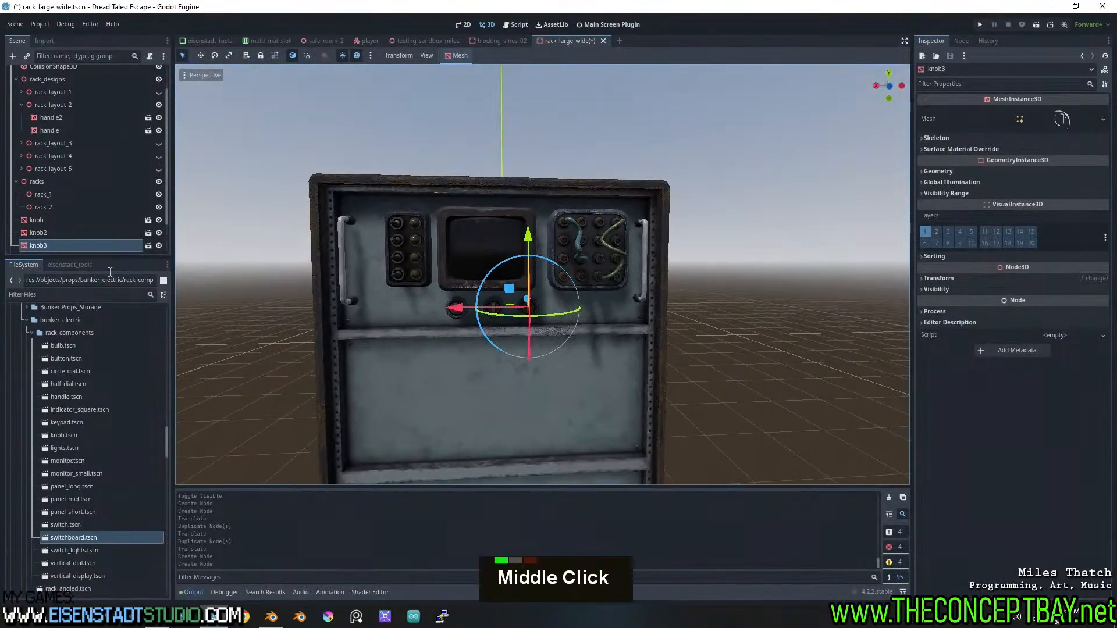
Reparent the three knobs, monitor, switch_lights and switchboard nodes into rack_layout_2
left_click(35, 220, "shift")
left_click_drag(52, 219, 60, 103)
scroll(64, 197, "down", 4)
left_click(51, 221)
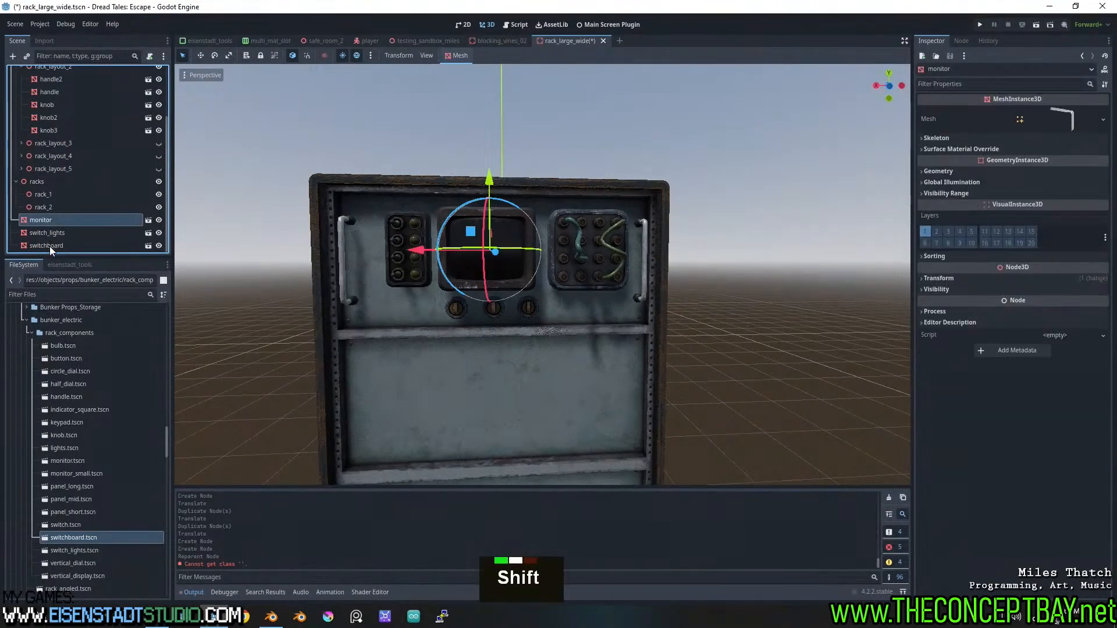
left_click(50, 246, "shift")
left_click_drag(50, 225, 54, 135)
Shift all of rack_layout_2's components except the handles together slightly to the left on the top shelf
scroll(50, 134, "up", 3)
left_click(50, 173)
scroll(58, 180, "down", 2)
left_click(62, 190, "shift")
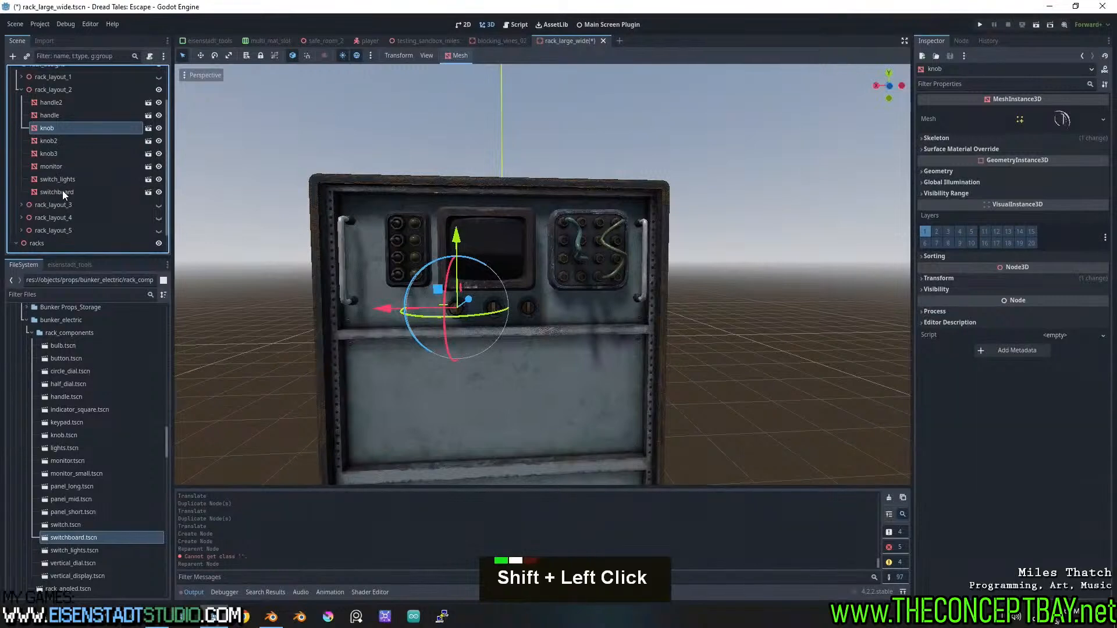
left_click_drag(422, 281, 409, 281)
middle_click_drag(409, 281, 427, 286, "shift")
left_click(790, 348)
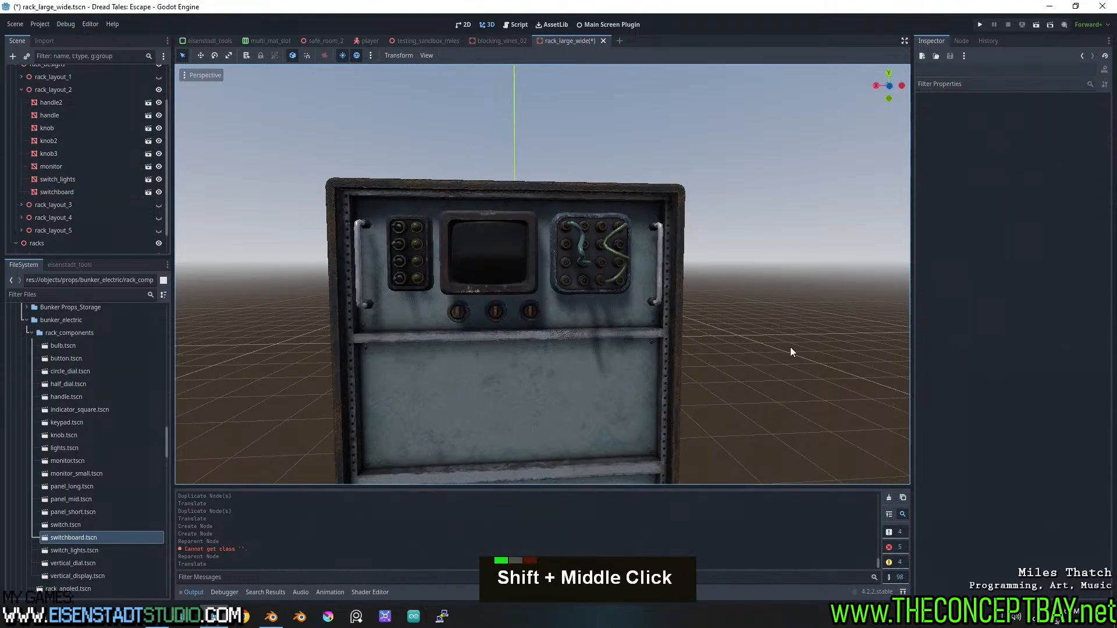
Nudge the rightmost knob sideways in the rear orthogonal view to adjust its spacing in the knob row
left_click(527, 312)
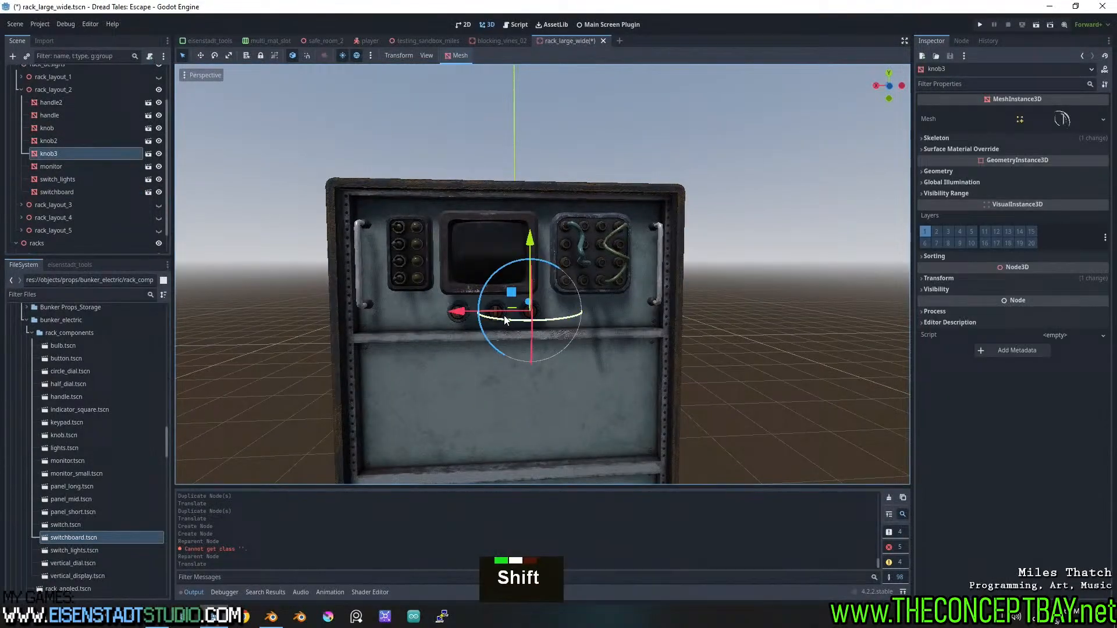
left_click(891, 85)
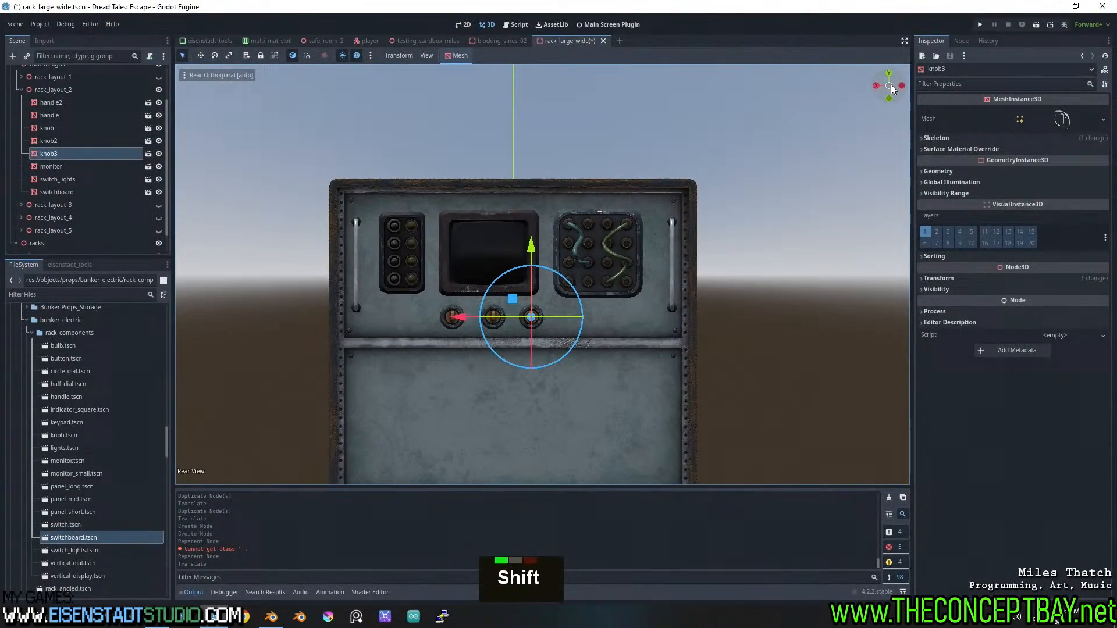
left_click(459, 319)
scroll(549, 351, "up", 4)
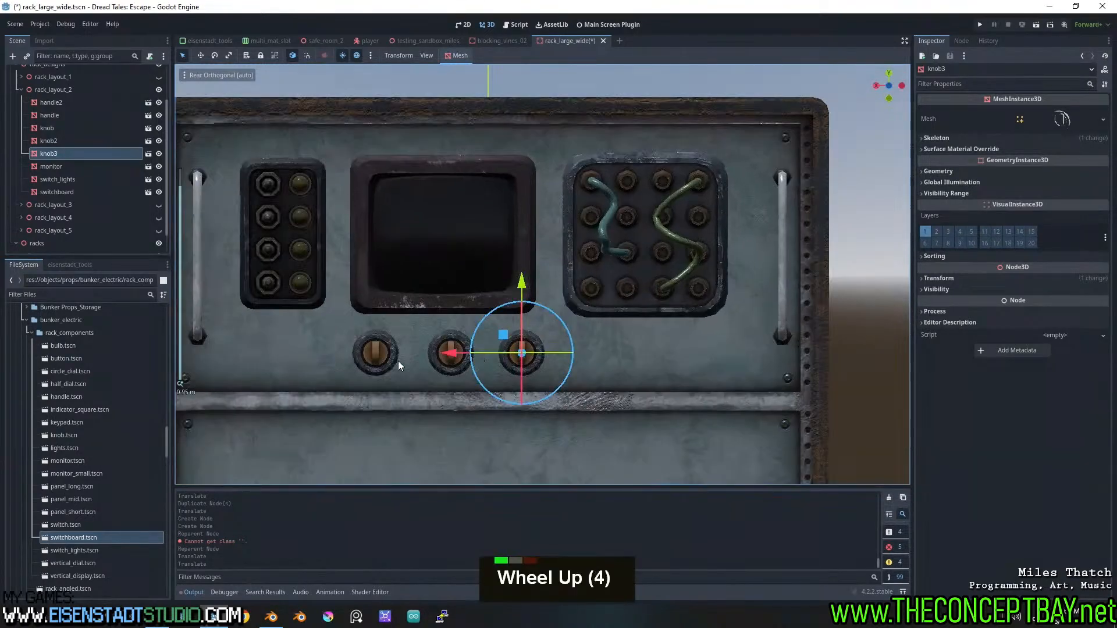
left_click(362, 354, "shift")
left_click(465, 363, "shift")
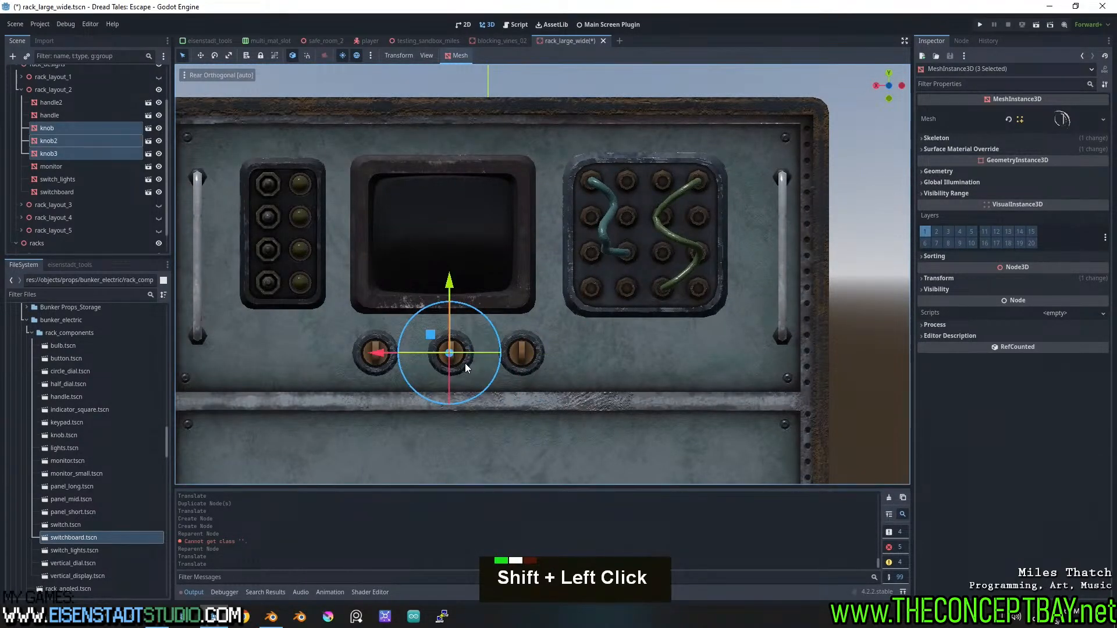
scroll(466, 363, "down", 2)
left_click(822, 354)
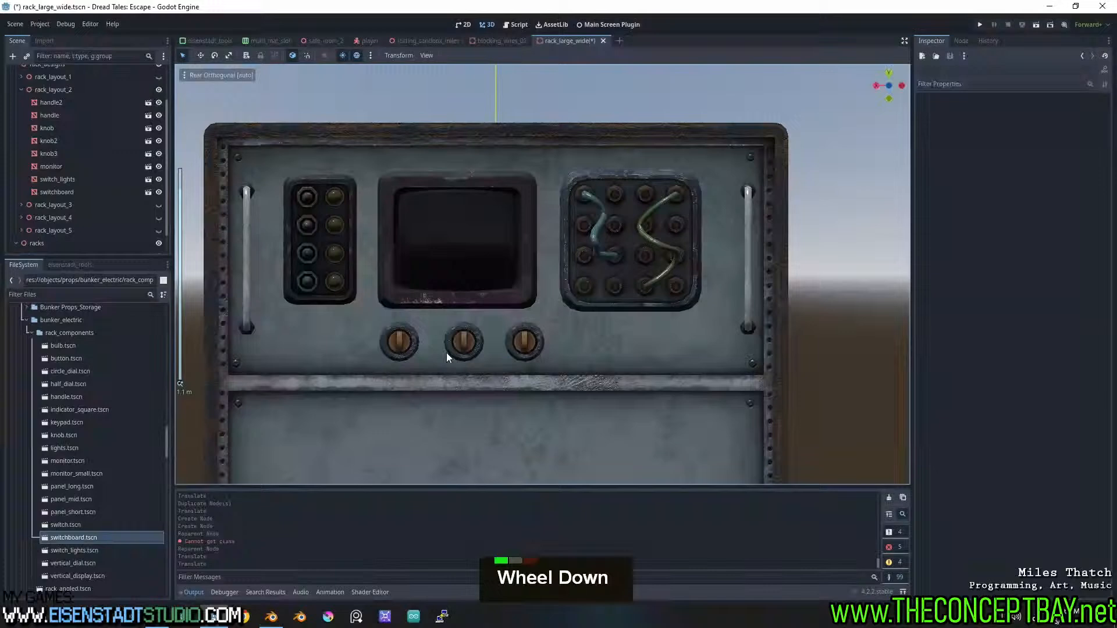
Move the outer knobs inward and adjust the middle knob so the three sit evenly spaced beneath the monitor
left_click(511, 340)
left_click_drag(456, 343, 443, 343)
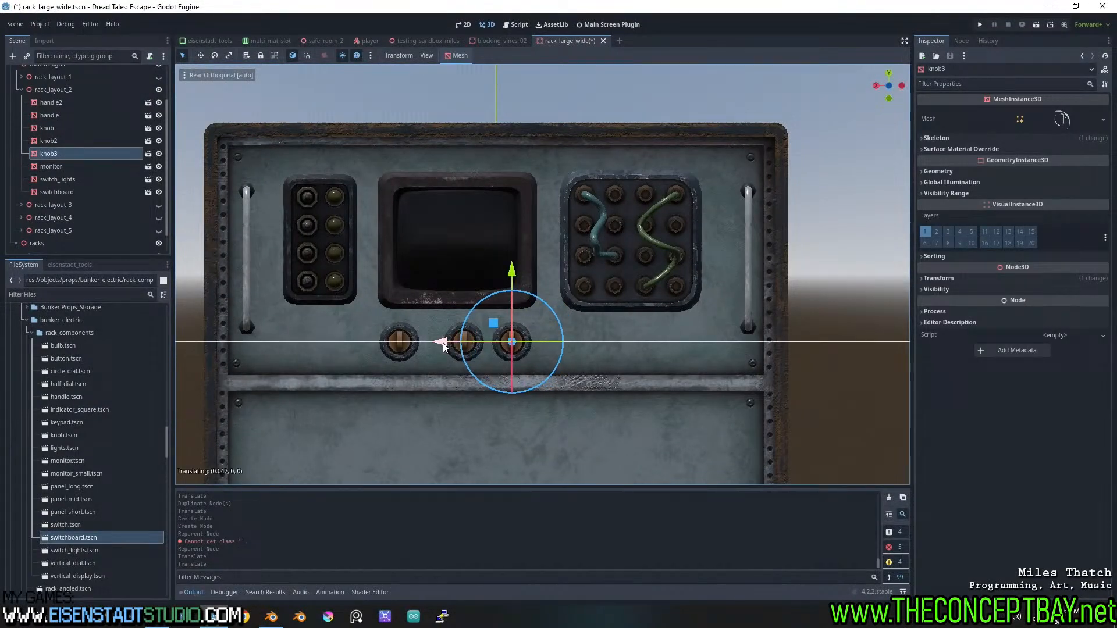
left_click(399, 342)
left_click_drag(330, 340, 389, 344)
left_click(477, 343)
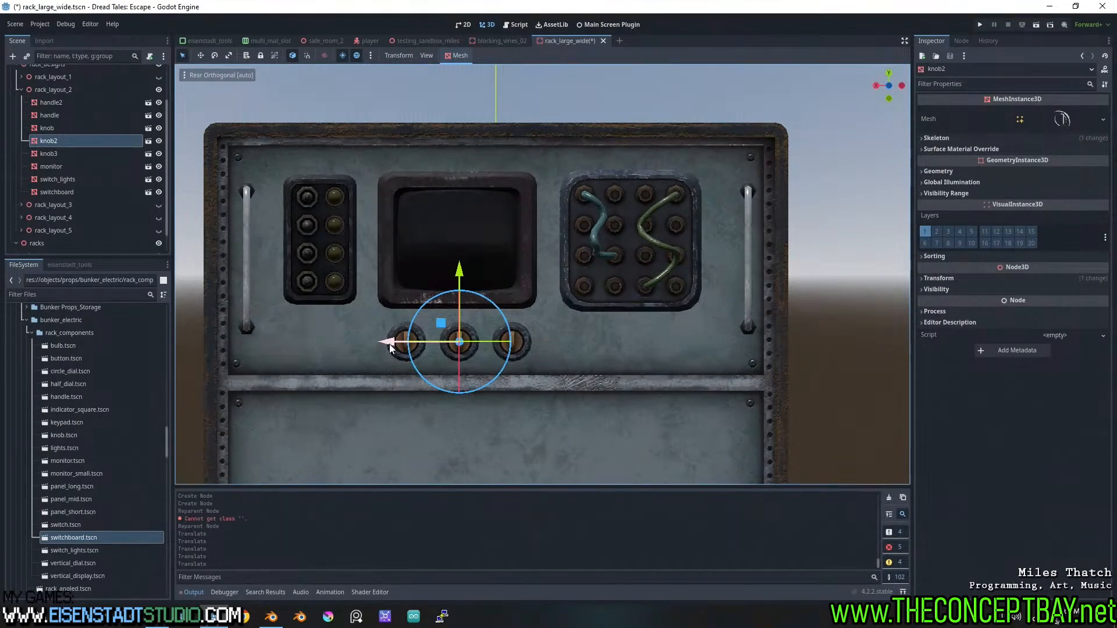
left_click(860, 339)
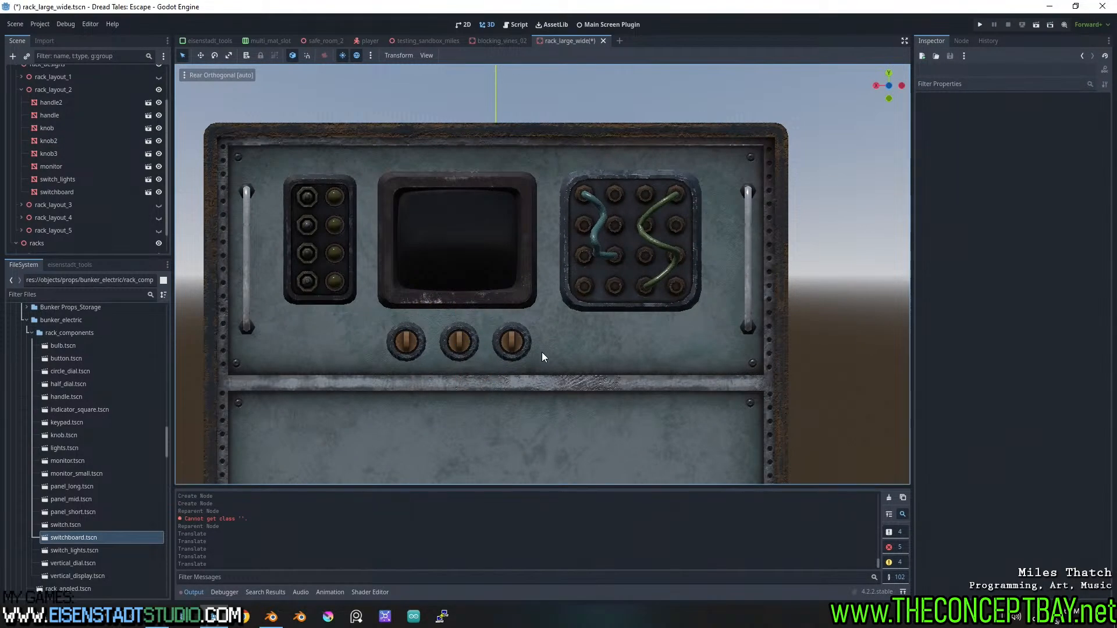
Move the switchboard slightly farther right, away from the monitor
left_click(622, 245)
left_click_drag(557, 239, 567, 240)
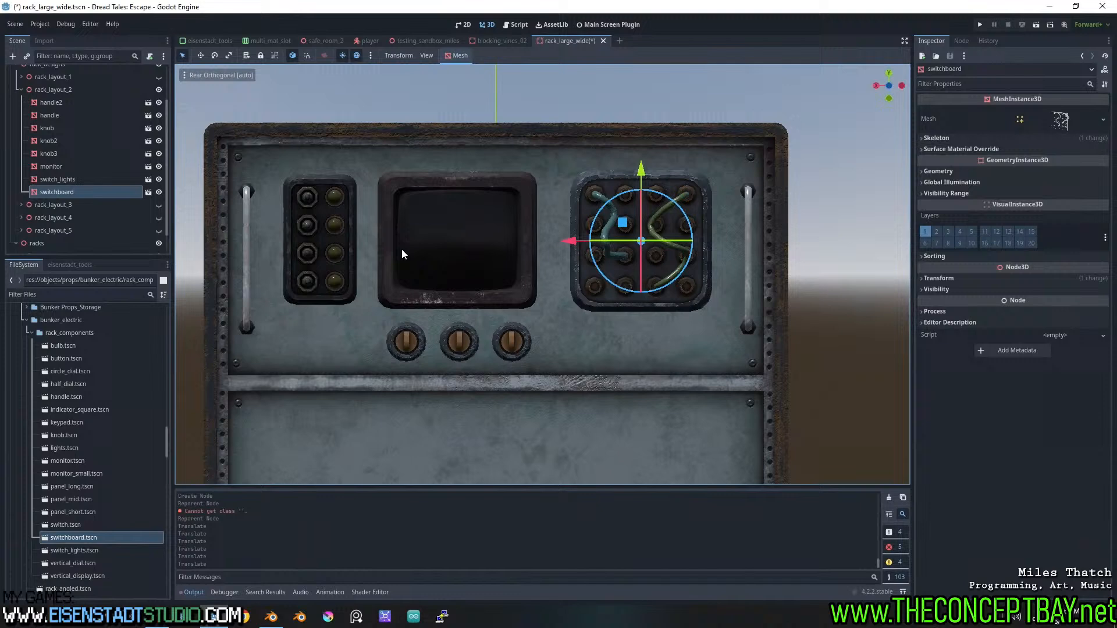
left_click(319, 250)
left_click(447, 228, "shift")
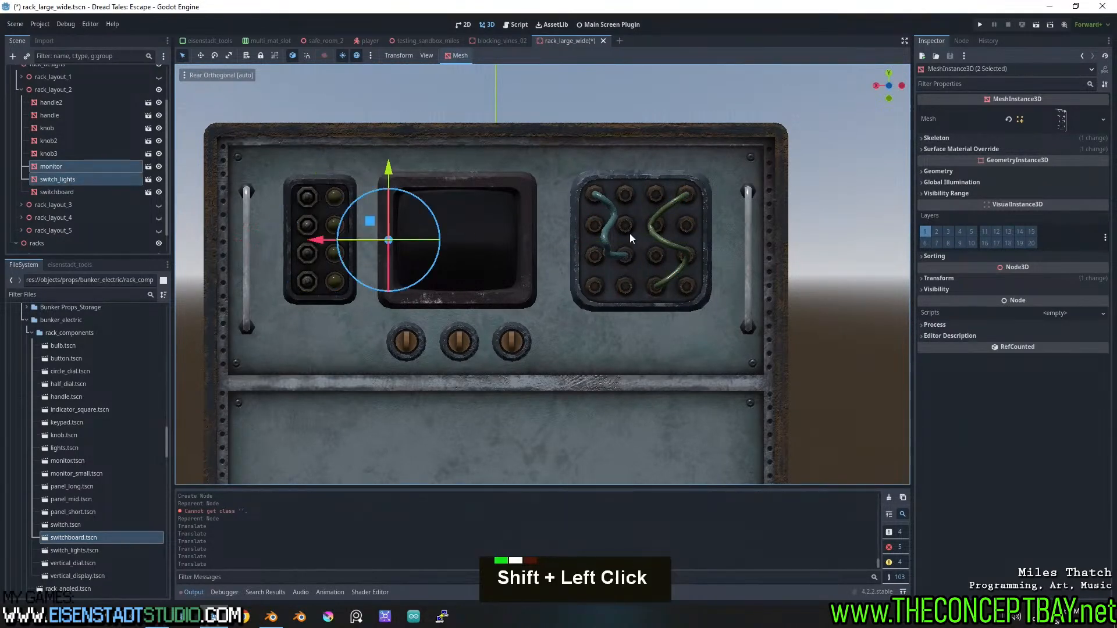
left_click(630, 238, "shift")
left_click(512, 341, "shift")
left_click(467, 344, "shift")
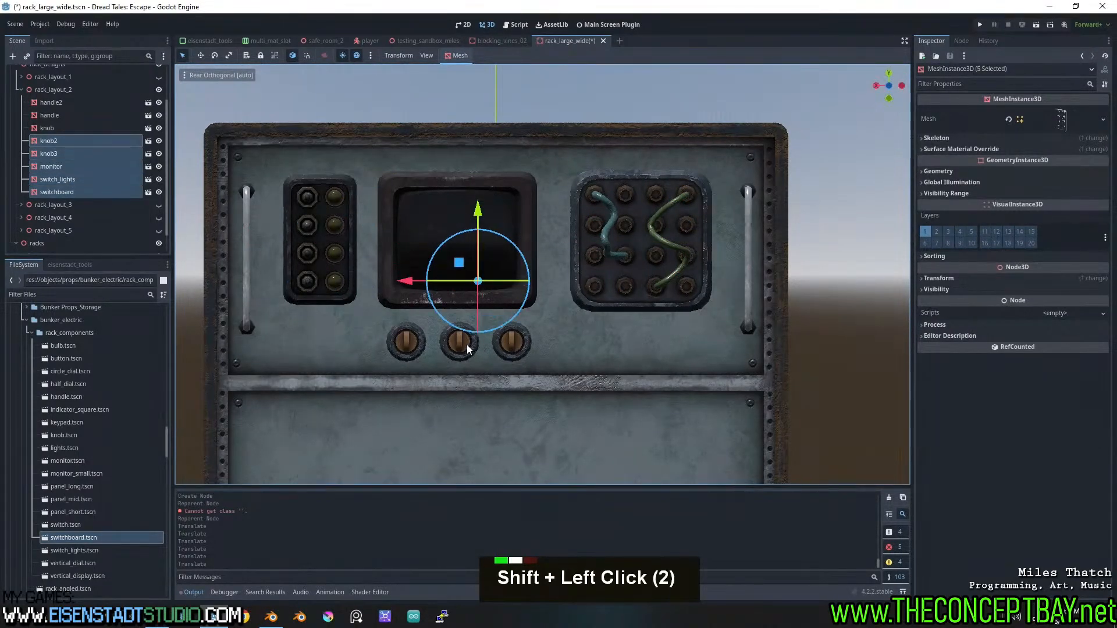
left_click(406, 342, "shift")
left_click(822, 280)
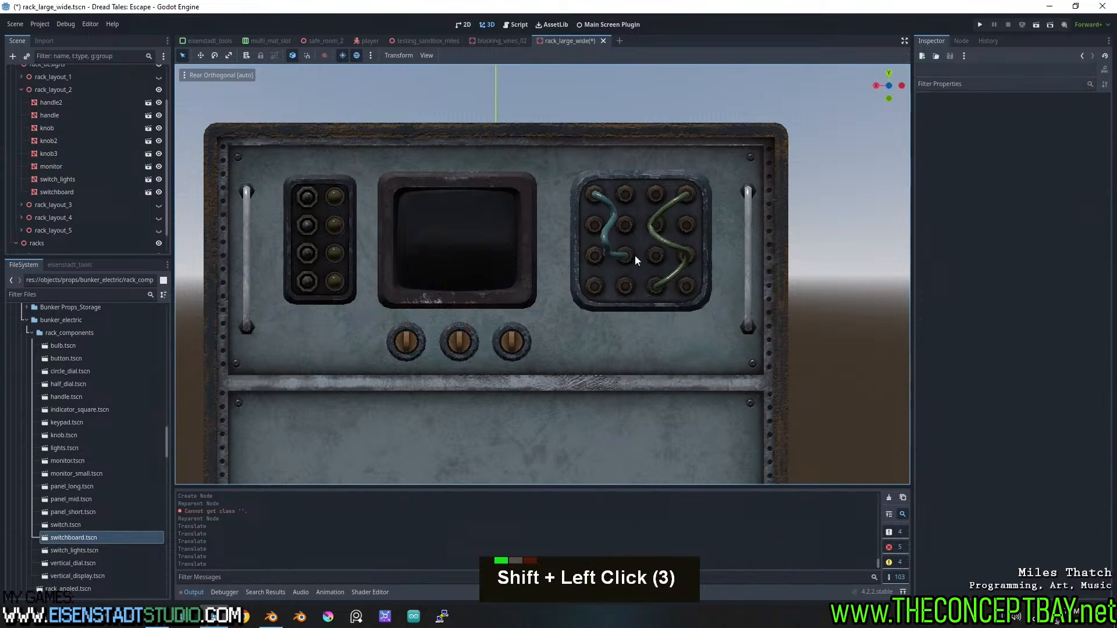
Save the scene, hide rack_layout_2, and show rack_layout_3 with its child nodes expanded
key("ctrl+s")
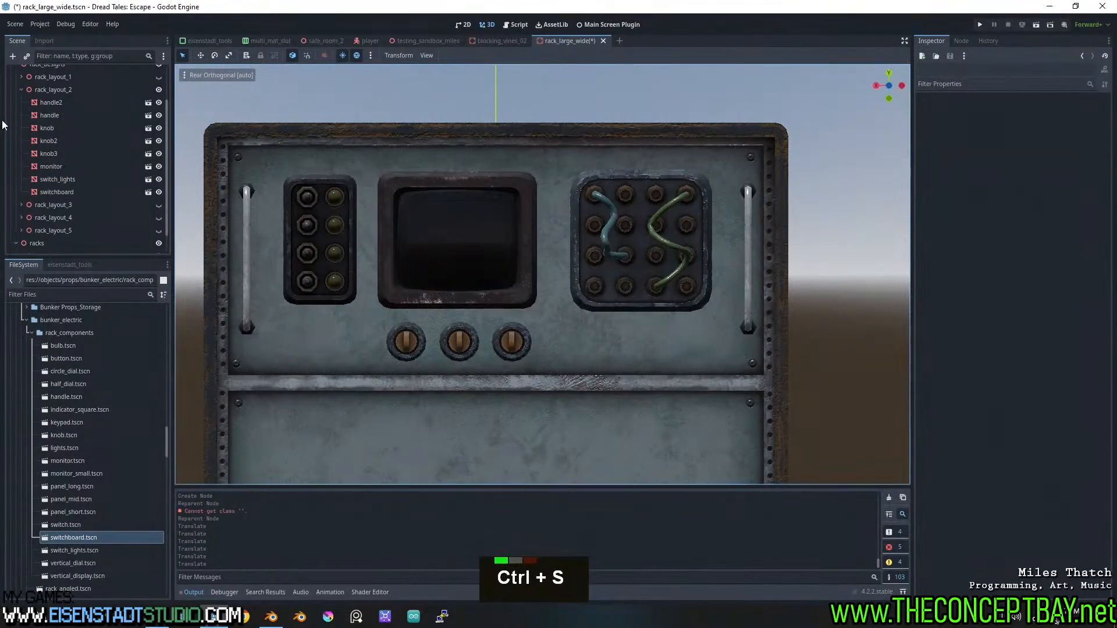
left_click(22, 89)
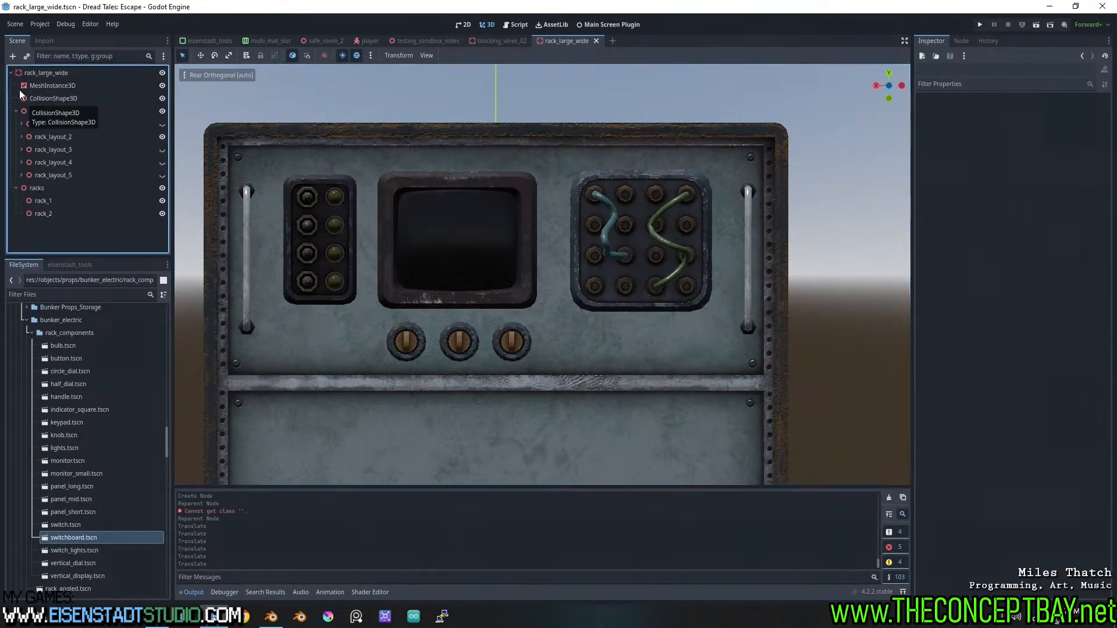
left_click(162, 138)
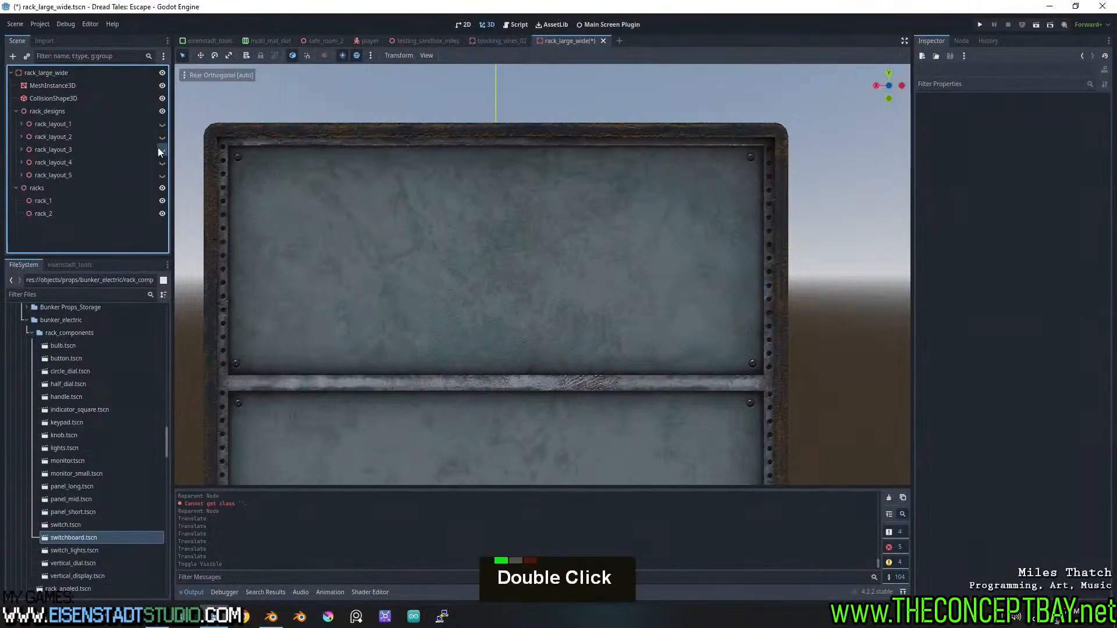
left_click(162, 150)
left_click(63, 149)
left_click(21, 149)
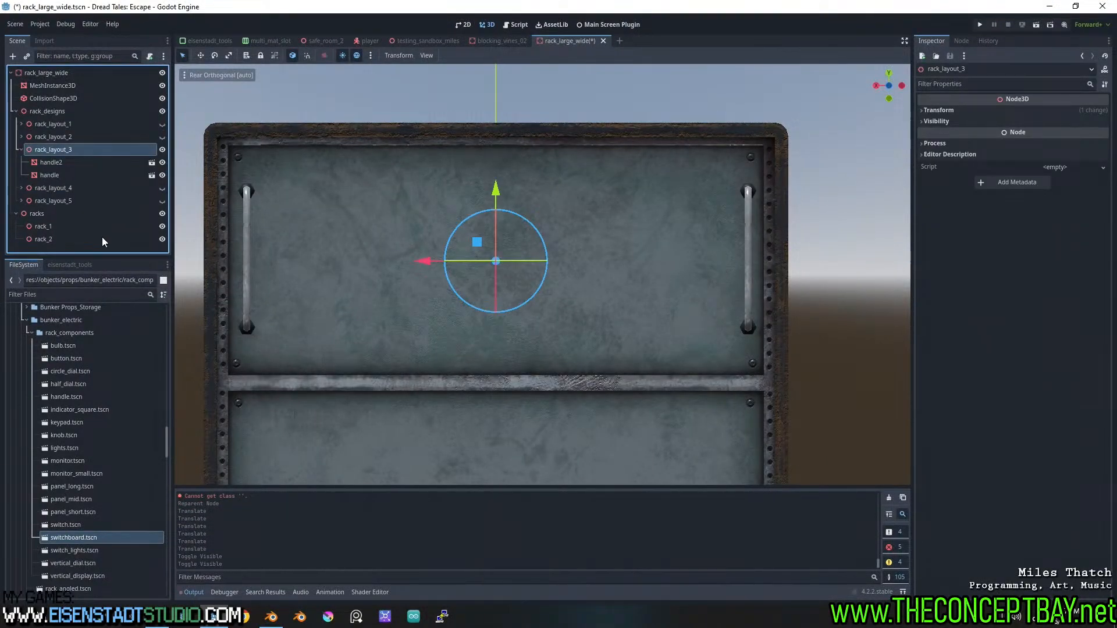
Place a switch component beside the left handle on the top shelf
left_click_drag(65, 525, 305, 232)
left_click(54, 248)
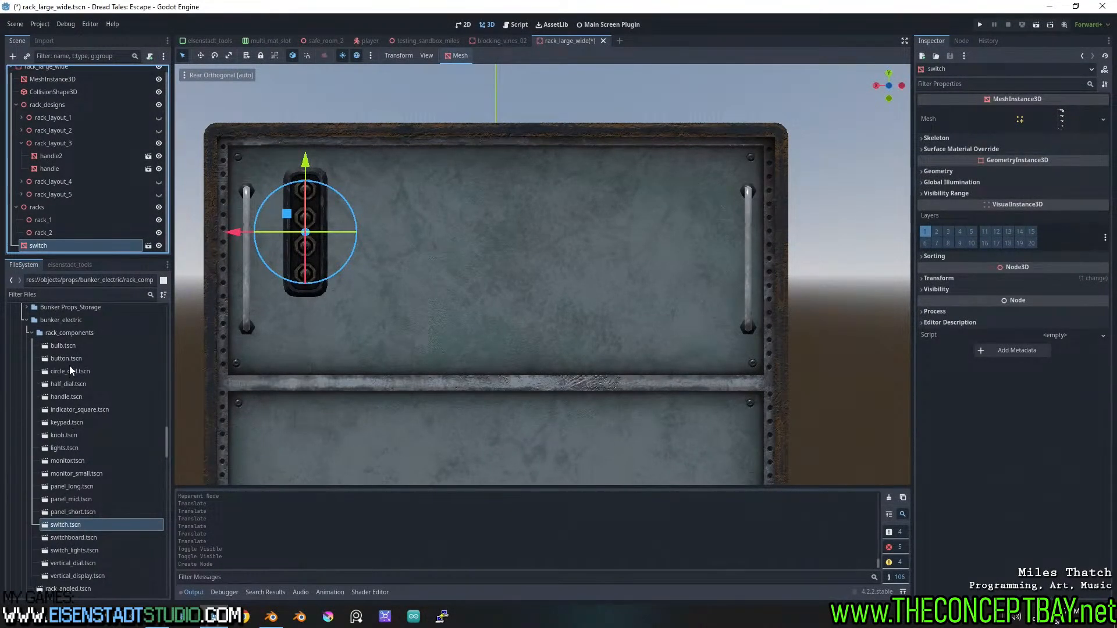
left_click_drag(66, 358, 305, 281)
scroll(37, 236, "down", 4)
left_click(35, 248)
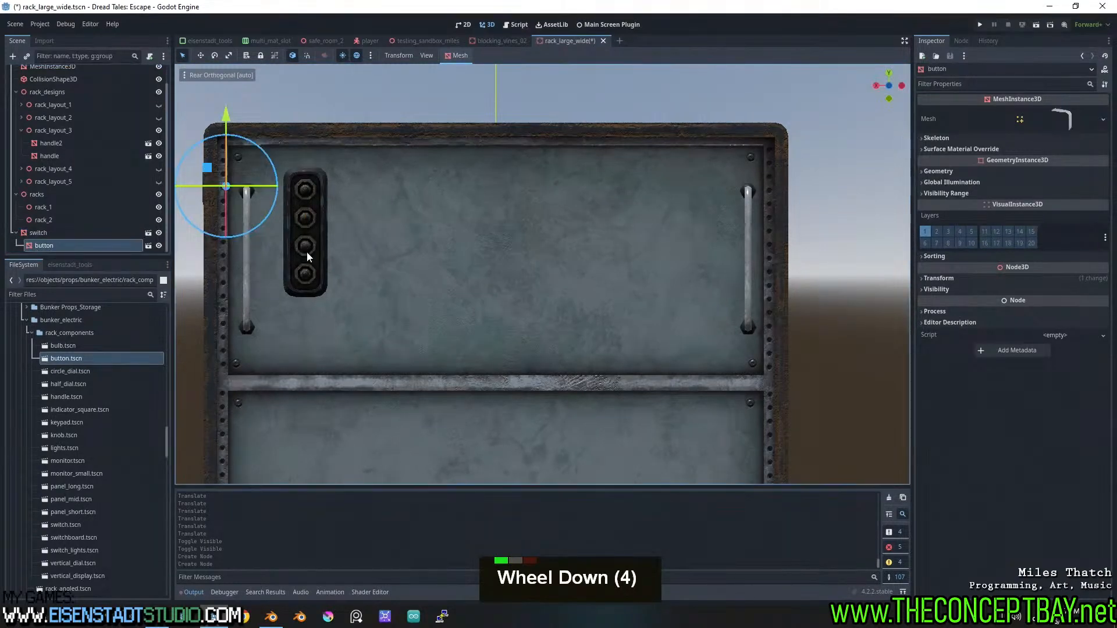
middle_click_drag(307, 252, 448, 323)
key("ctrl+z")
Place a button component directly below the switch and align it with the switch in the rear view
scroll(58, 213, "down", 4)
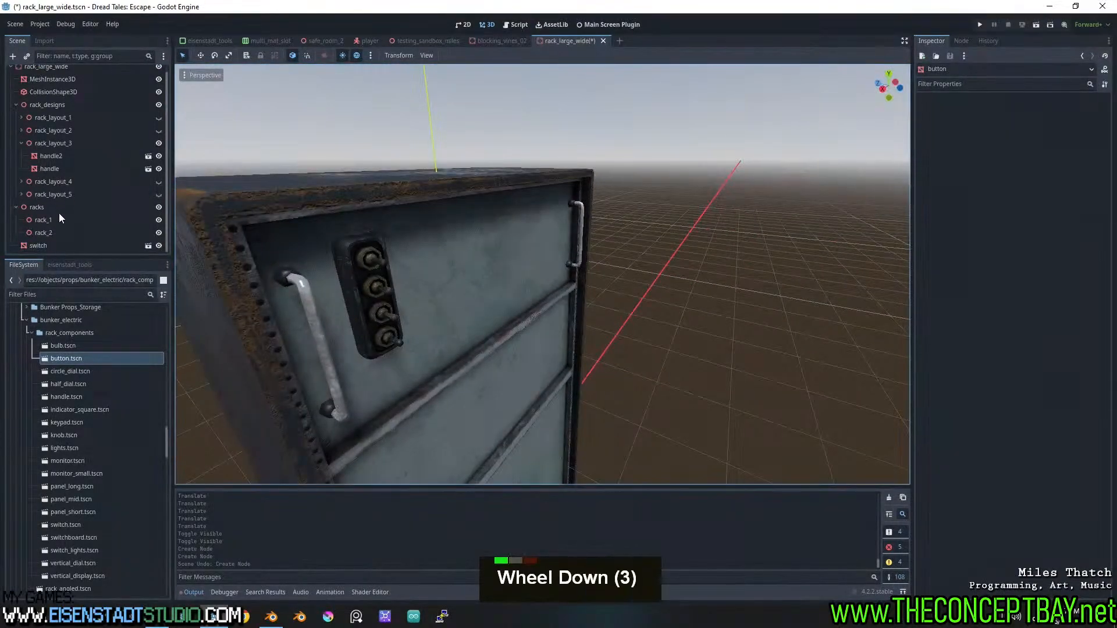
left_click_drag(82, 358, 389, 379)
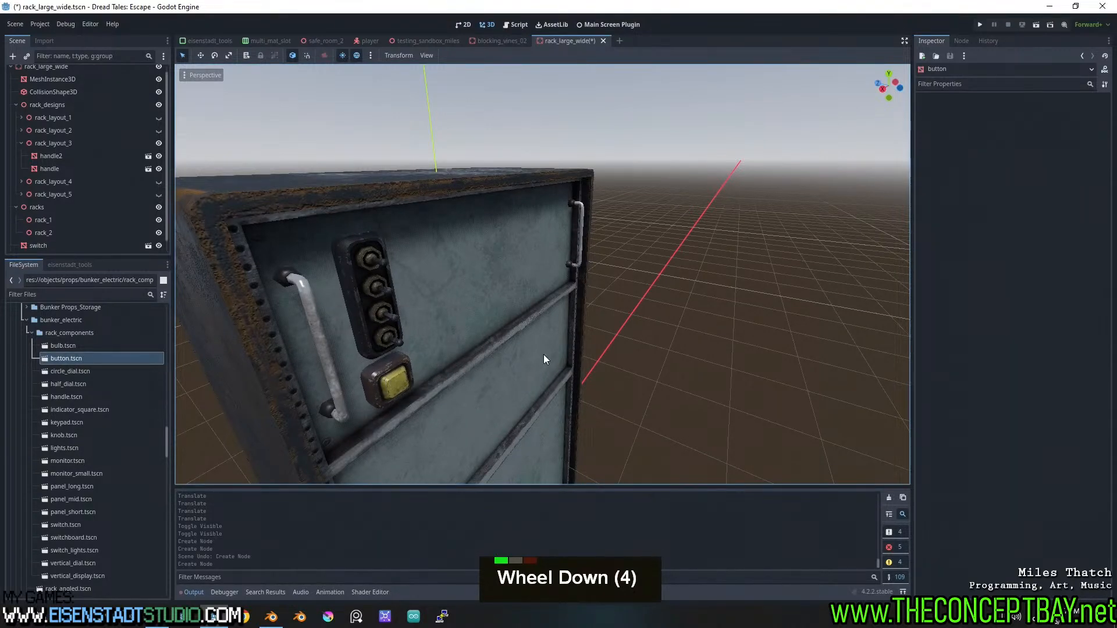
left_click(899, 88)
scroll(305, 287, "up", 5)
scroll(314, 326, "down", 2)
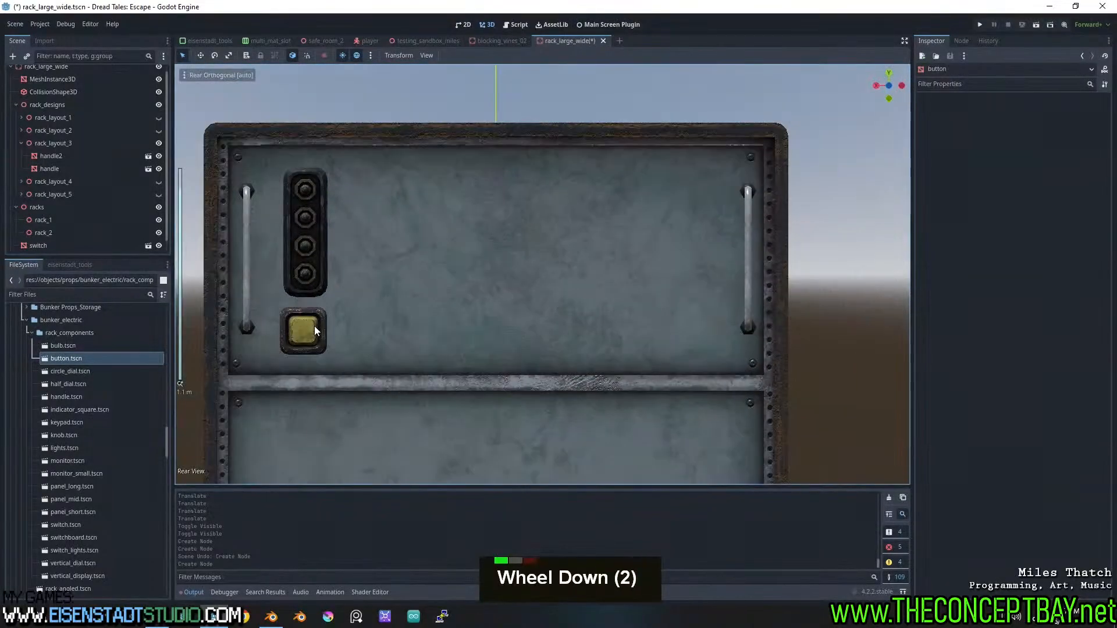
left_click(314, 325)
left_click_drag(234, 332, 237, 334)
Duplicate the switch and button pair four times to the right to form an evenly spaced row of five
left_click(304, 217, "shift")
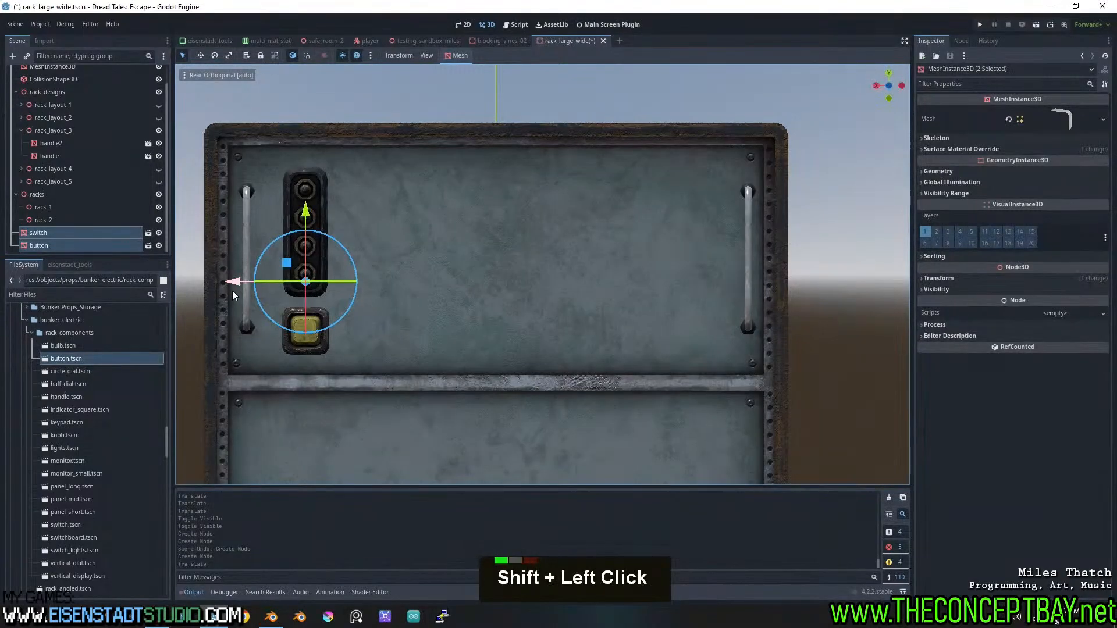
key("ctrl+d")
left_click_drag(238, 284, 510, 289)
key("ctrl+d")
key("ctrl+d")
key("ctrl+d")
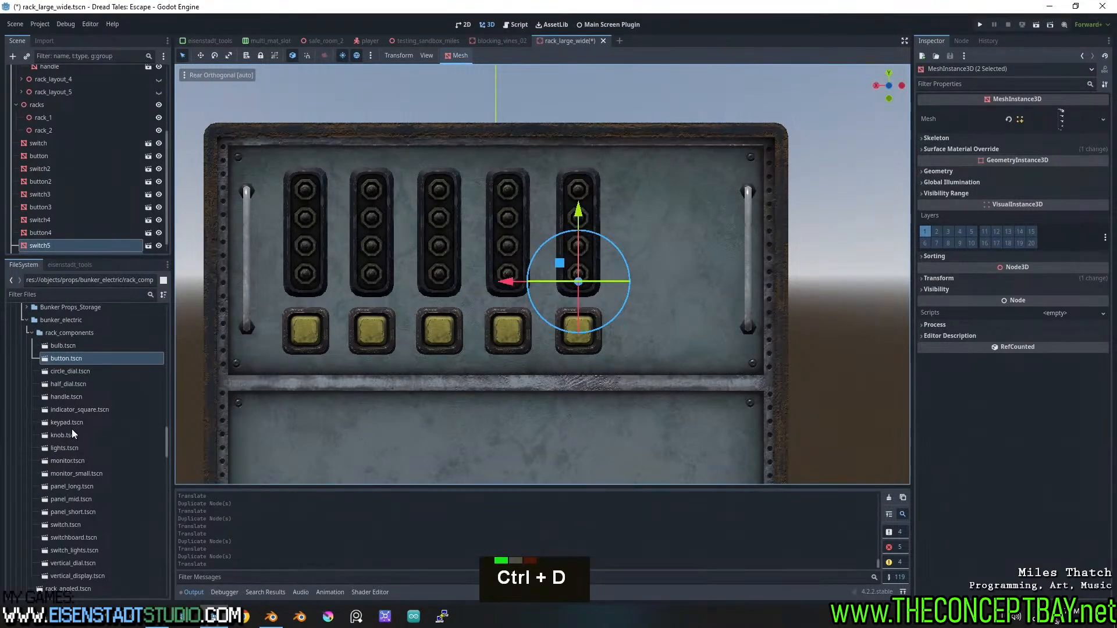
left_click_drag(72, 384, 682, 234)
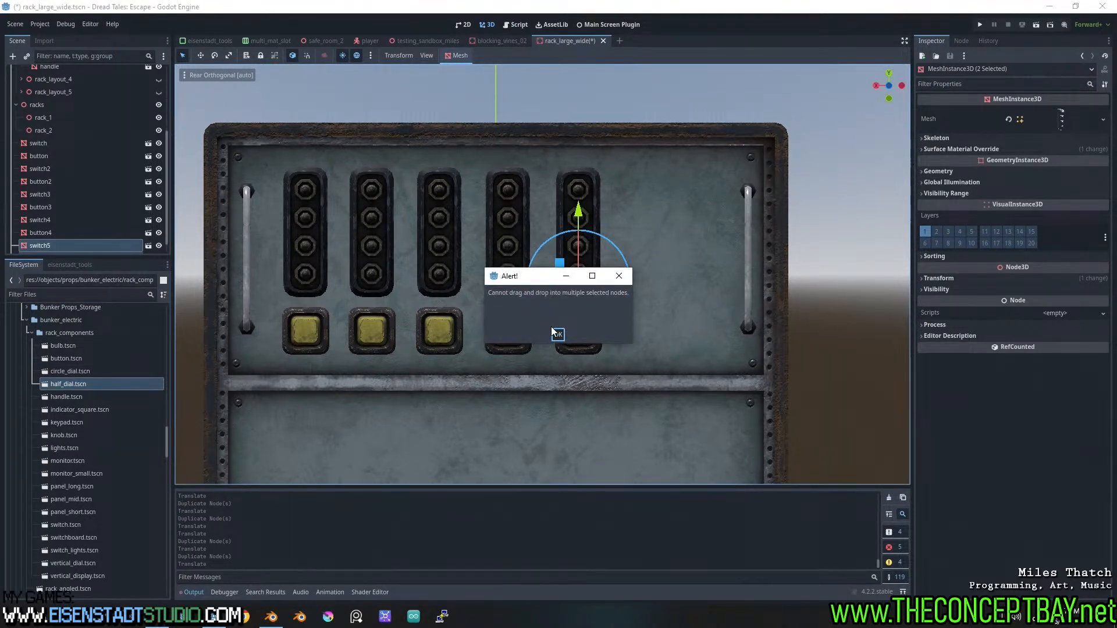
key("Escape")
scroll(69, 240, "down", 5)
left_click(63, 246)
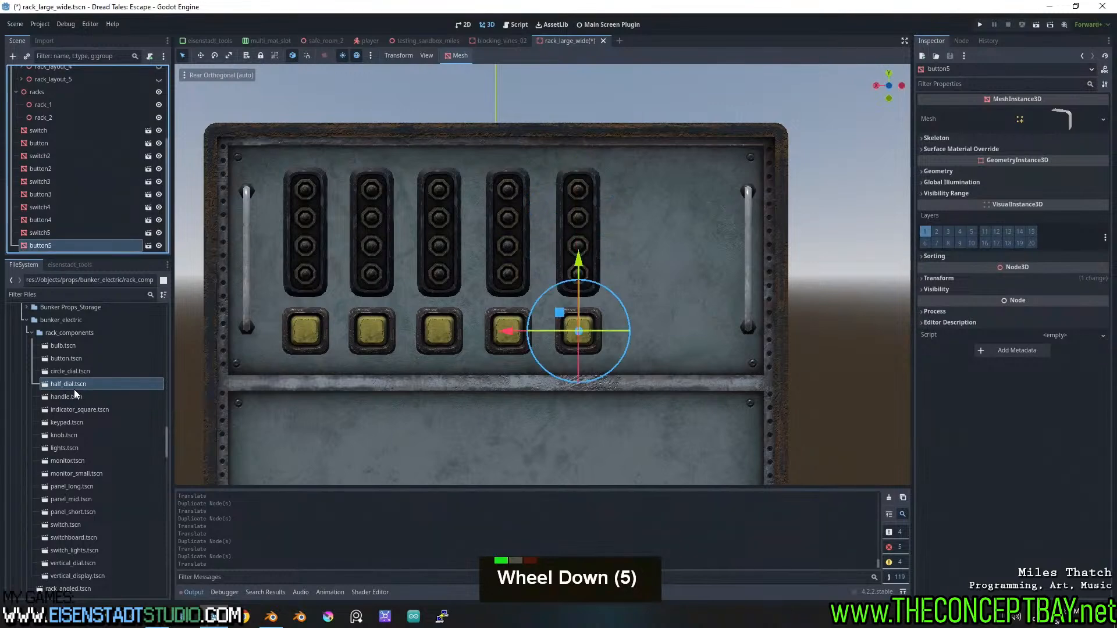
left_click_drag(75, 389, 678, 237)
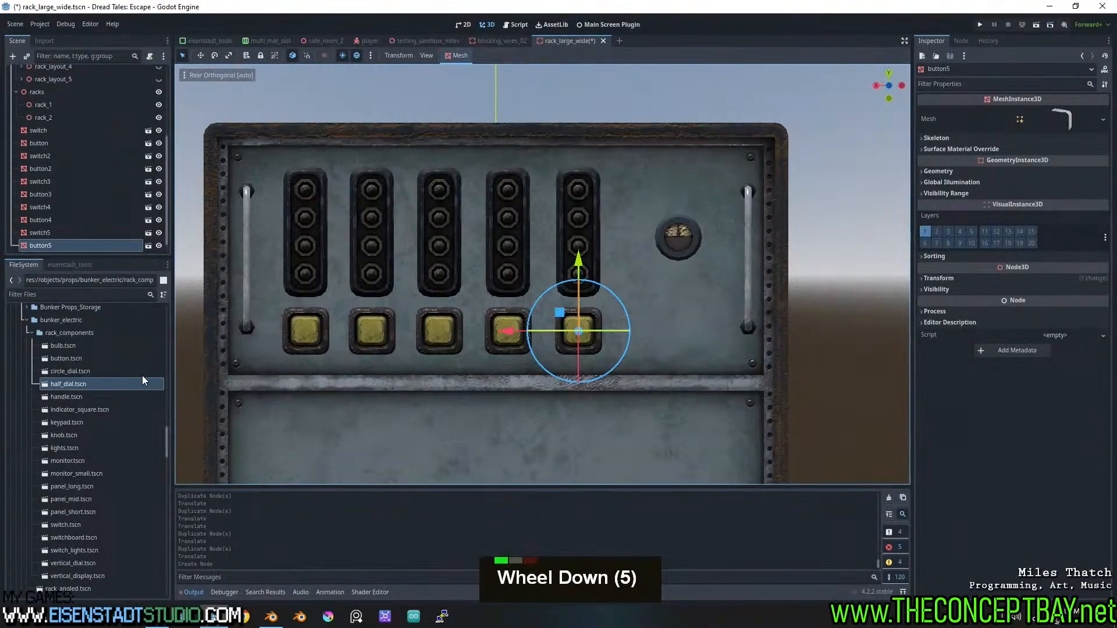
key("ctrl+z")
Place a circle_dial component right of the switch row and duplicate it twice downward to form a column of three
left_click_drag(67, 371, 673, 203)
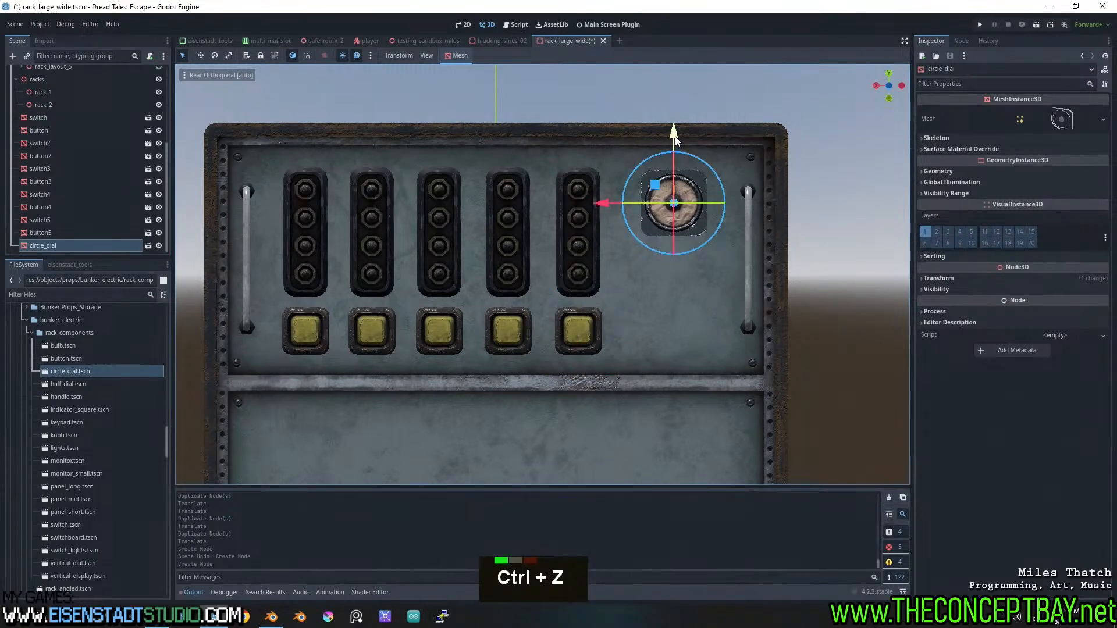
key("ctrl+d")
left_click_drag(674, 138, 656, 242)
key("ctrl+d")
Select all three circle dials and move them slightly up and left, closer to the last switch
left_click(692, 256, "shift")
left_click(683, 194, "shift")
key("ctrl+z")
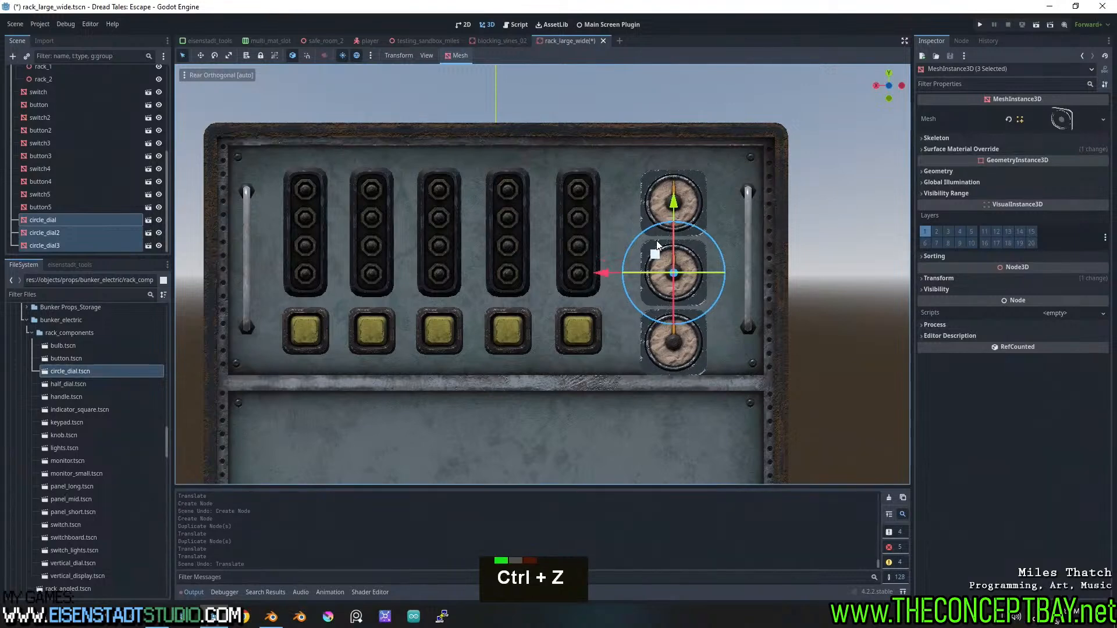
left_click_drag(673, 199, 673, 197)
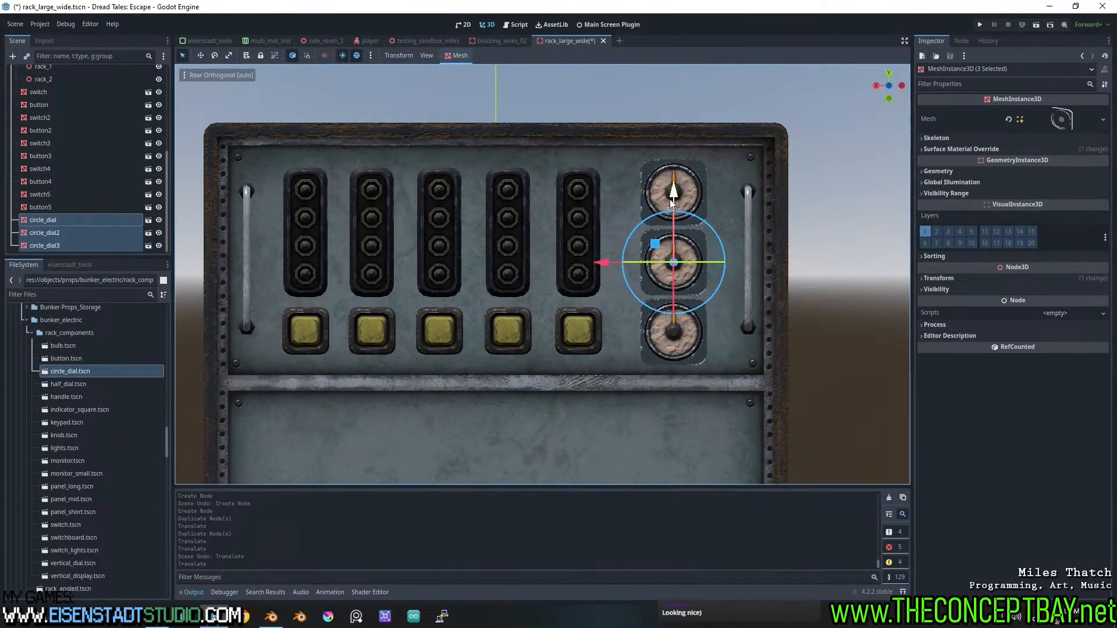
left_click_drag(606, 265, 580, 266)
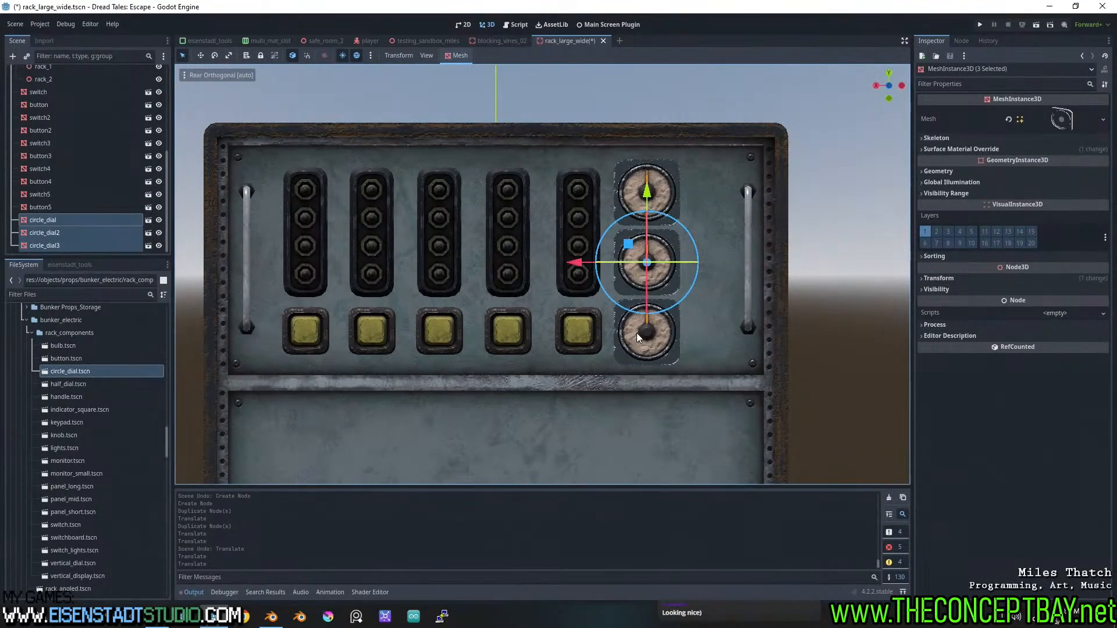
Delete the lowest circle dial from the column
left_click(876, 338)
left_click(637, 334)
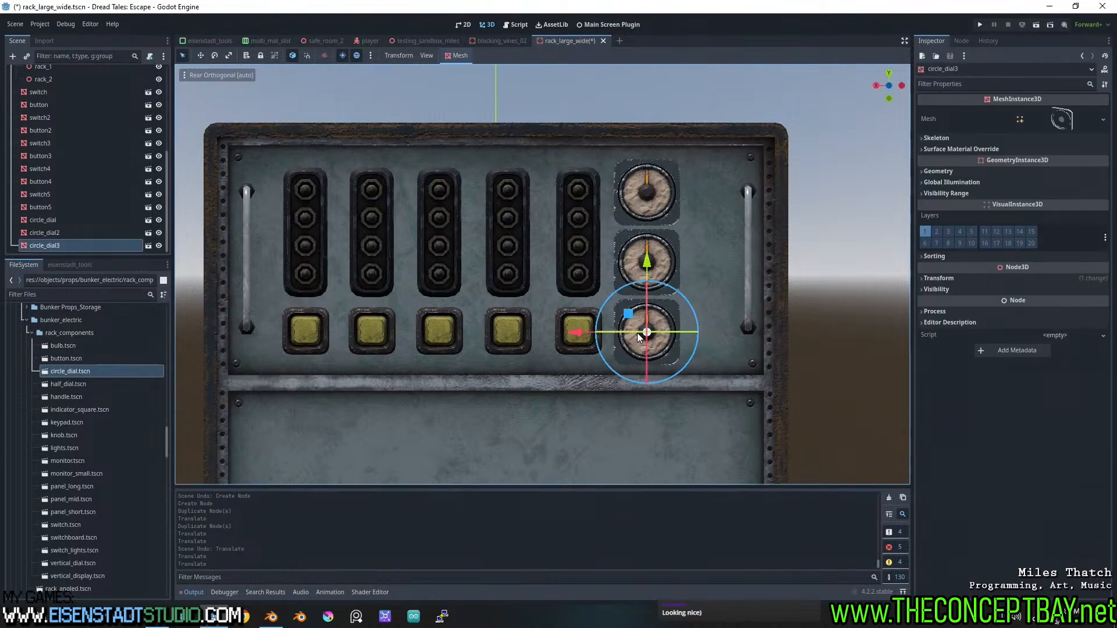
key("Delete")
key("Return")
left_click(651, 261)
left_click(651, 262, "shift")
left_click(669, 174, "shift")
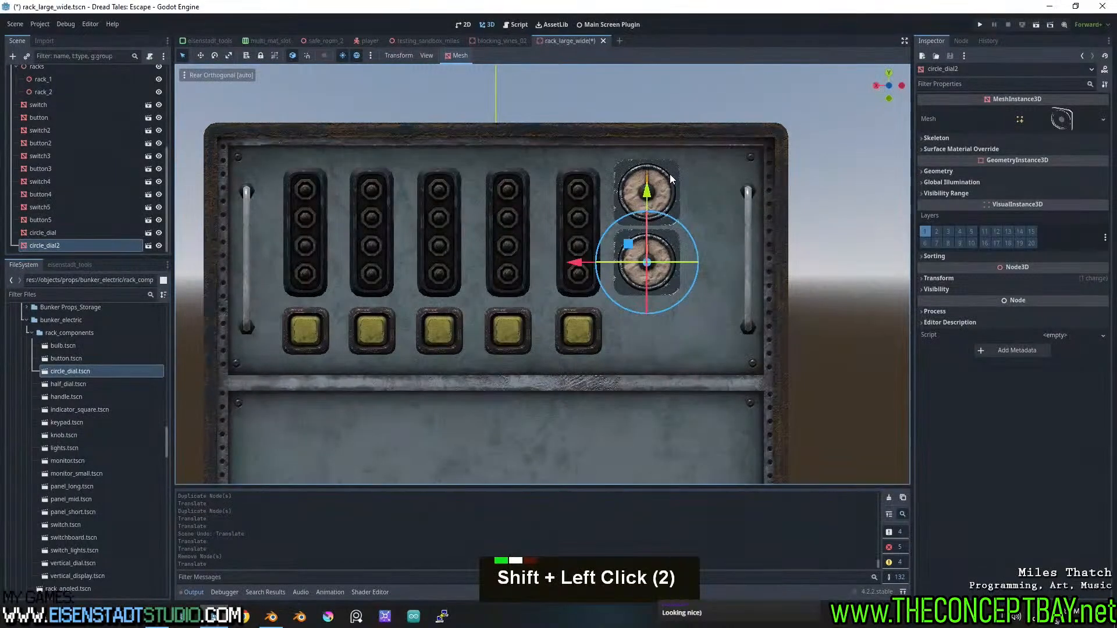
key("ctrl+d")
left_click_drag(578, 229, 648, 227)
key("Delete")
key("Return")
Delete the lower circle dial and move the remaining one slightly right and down beside the last switch
left_click(649, 263)
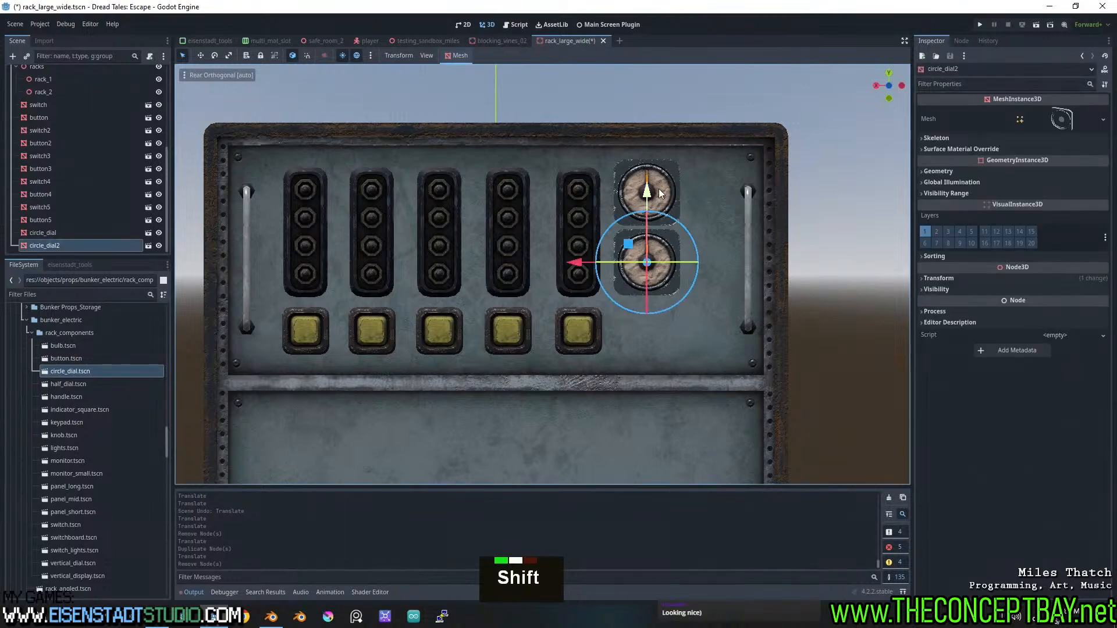
left_click(662, 194, "shift")
left_click(658, 278)
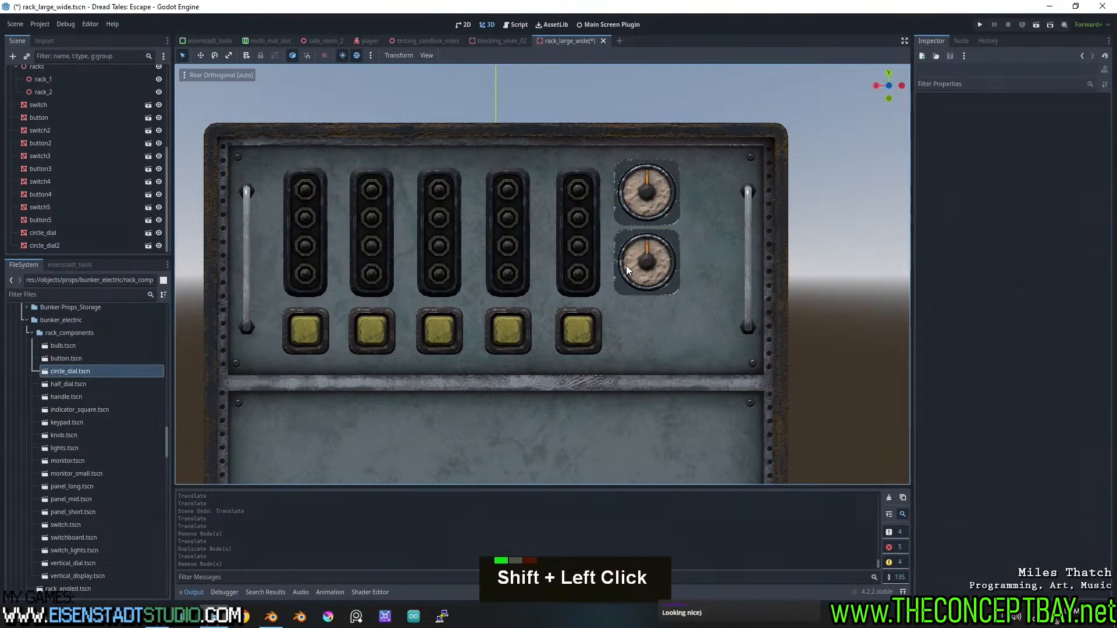
key("Delete")
key("Return")
left_click_drag(633, 176, 658, 219)
Place a vertical_dial component directly below the circle dial and raise the circle dial slightly to leave a gap
left_click_drag(54, 564, 676, 309)
left_click(650, 228)
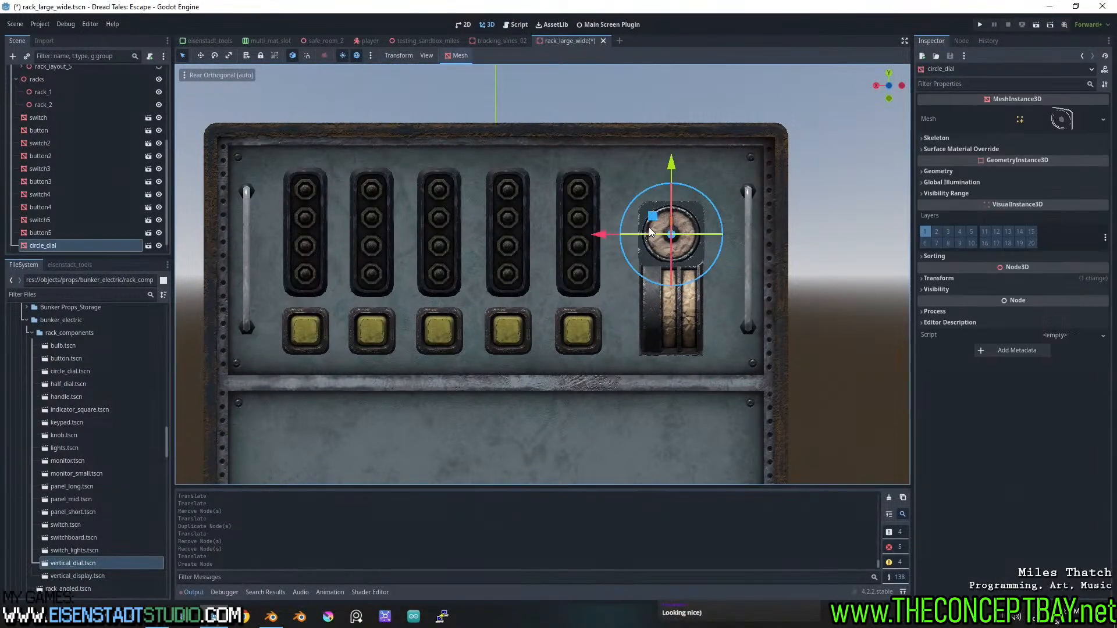
left_click_drag(671, 160, 680, 134)
Move all the switches, buttons and the circle dial into rack_layout_3 and collapse that layout
middle_click_drag(766, 234, 691, 326)
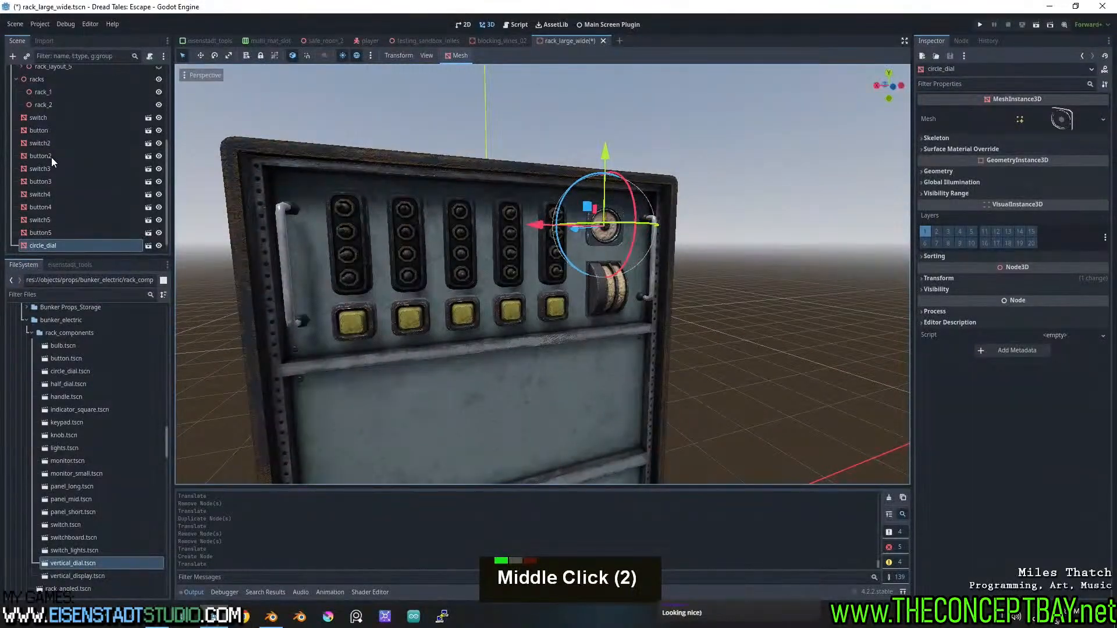
left_click(44, 119, "shift")
scroll(41, 207, "up", 6)
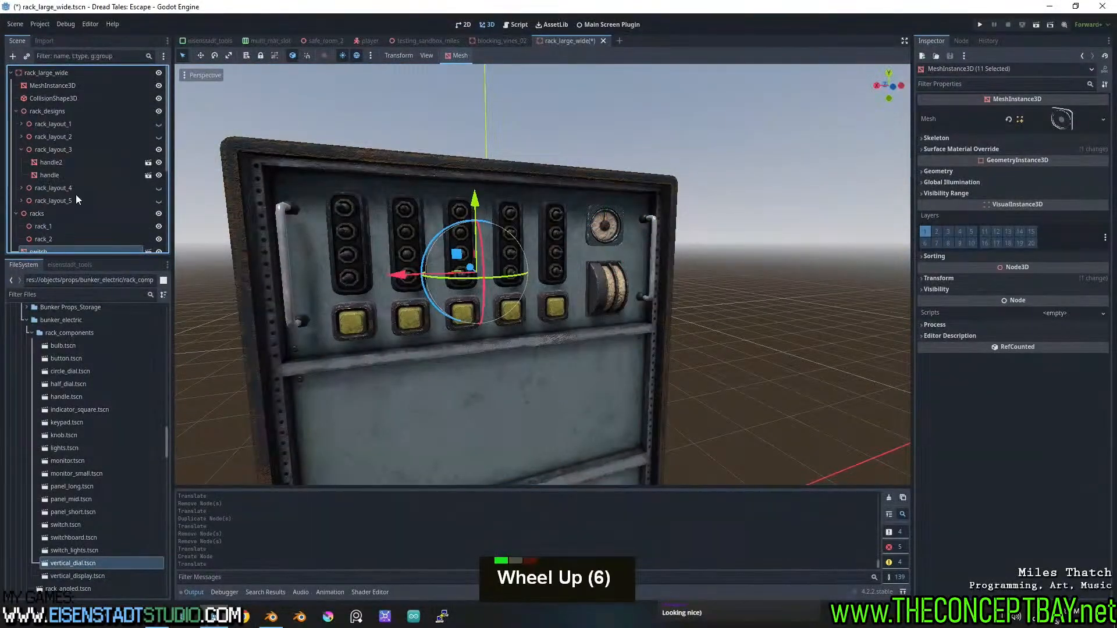
left_click_drag(75, 194, 74, 148)
left_click(21, 150)
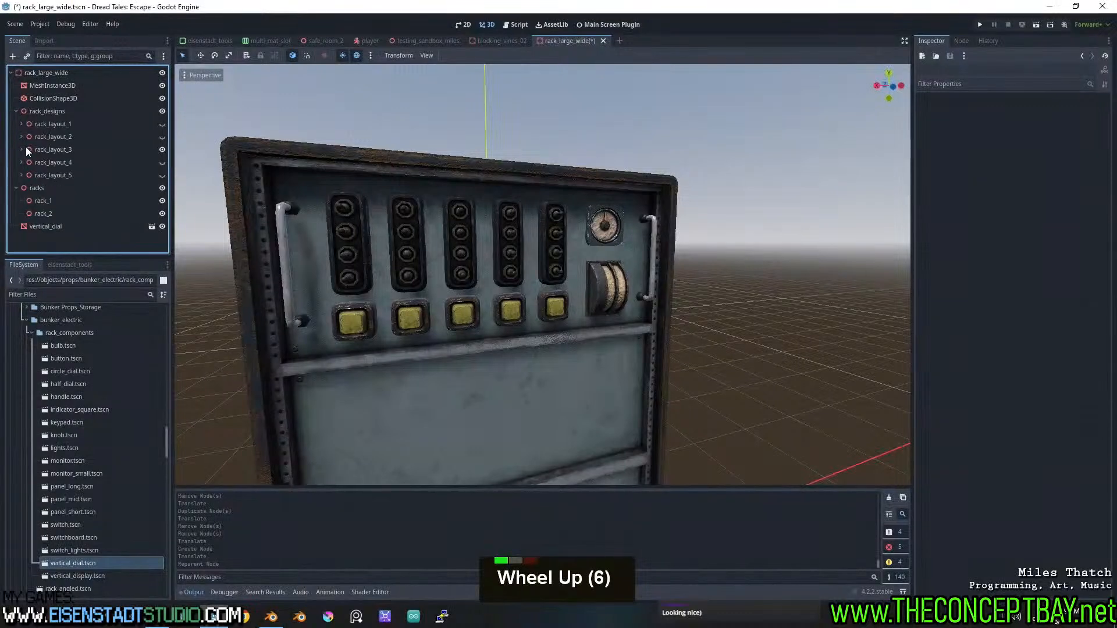
Hide rack_layout_3, move the leftover vertical_dial into it, and show rack_layout_4
left_click(161, 150)
left_click(148, 162)
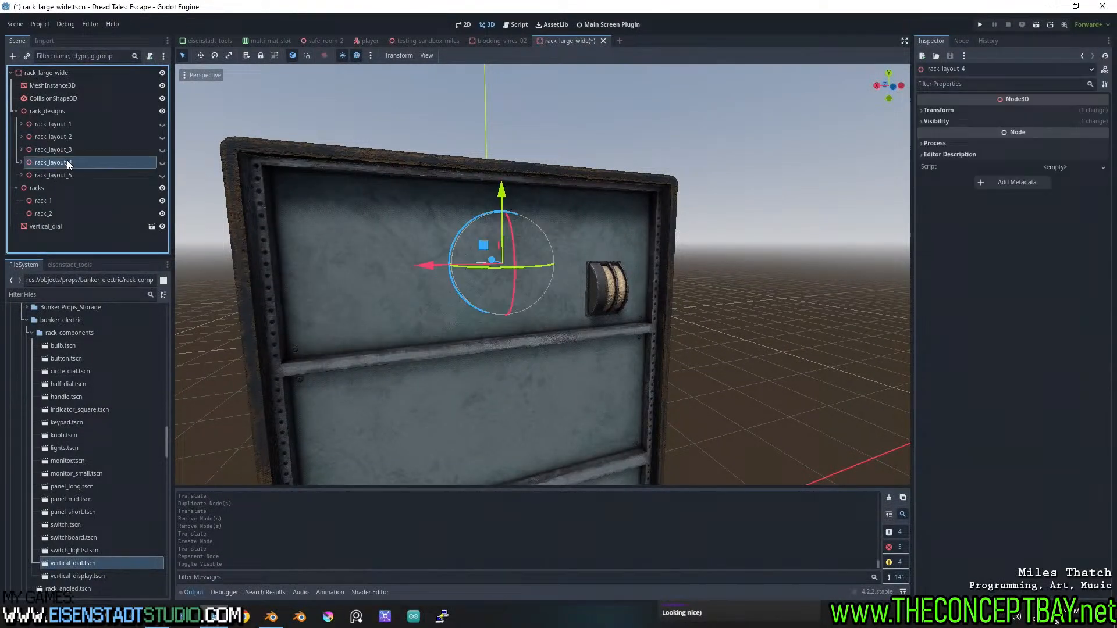
double_click(162, 163)
left_click_drag(38, 226, 77, 147)
left_click(162, 163)
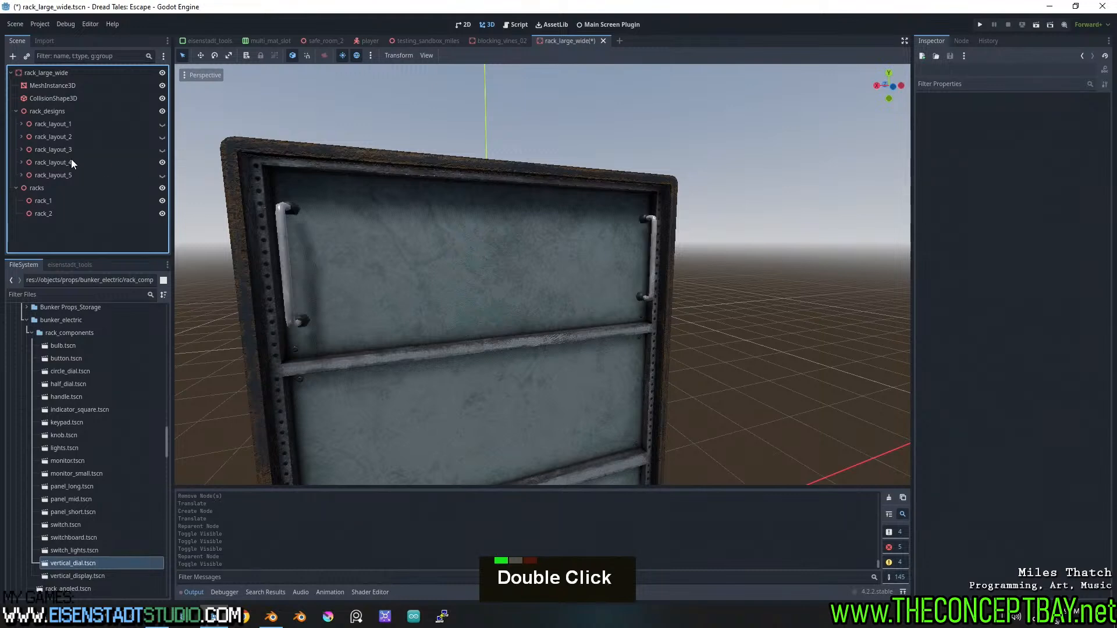
Place a half_dial component beside the left handle near the upper panel's top and duplicate it twice rightward into a row of three
left_click(71, 162)
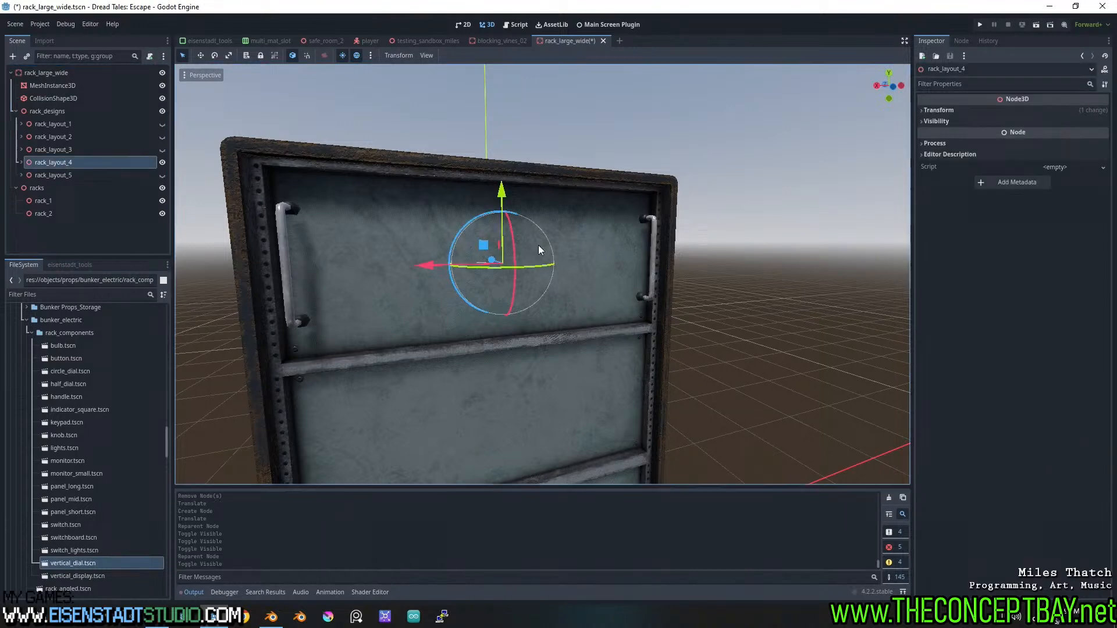
left_click(893, 86)
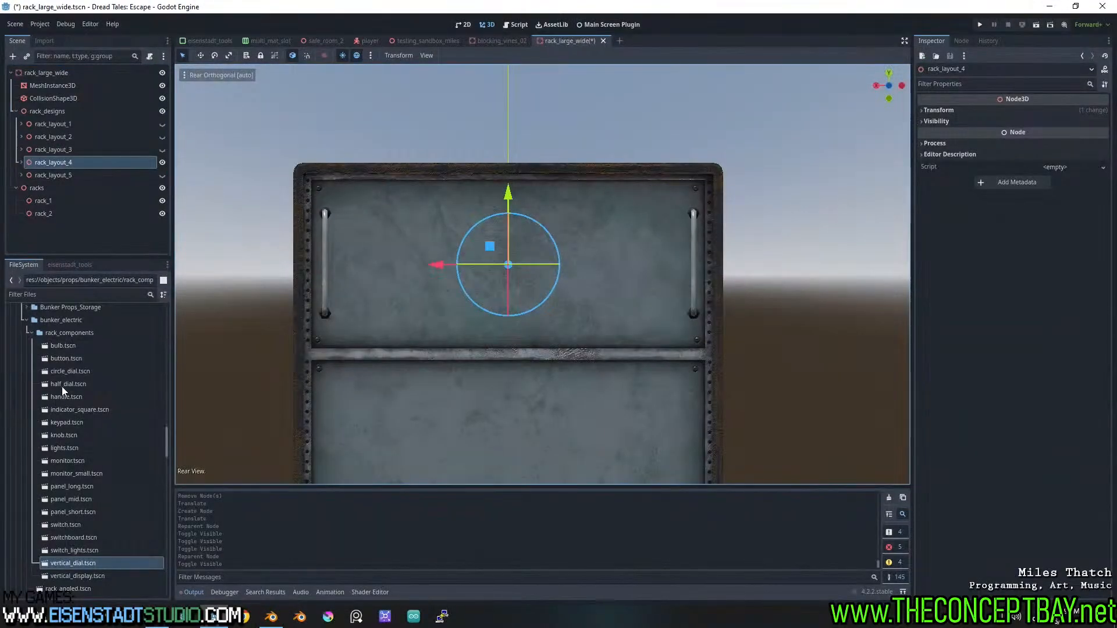
left_click_drag(63, 384, 389, 211)
key("ctrl+d")
key("ctrl+d")
Duplicate the row of three half dials twice downward to form a three-by-three grid
left_click(41, 220, "shift")
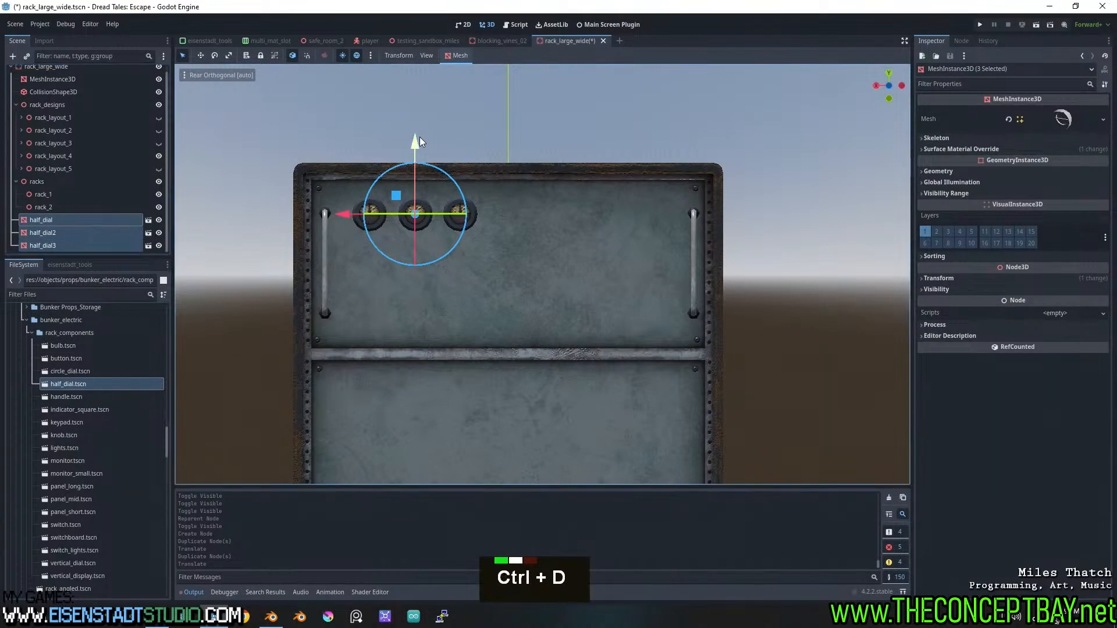
key("ctrl+d")
left_click_drag(419, 141, 416, 222)
key("ctrl+d")
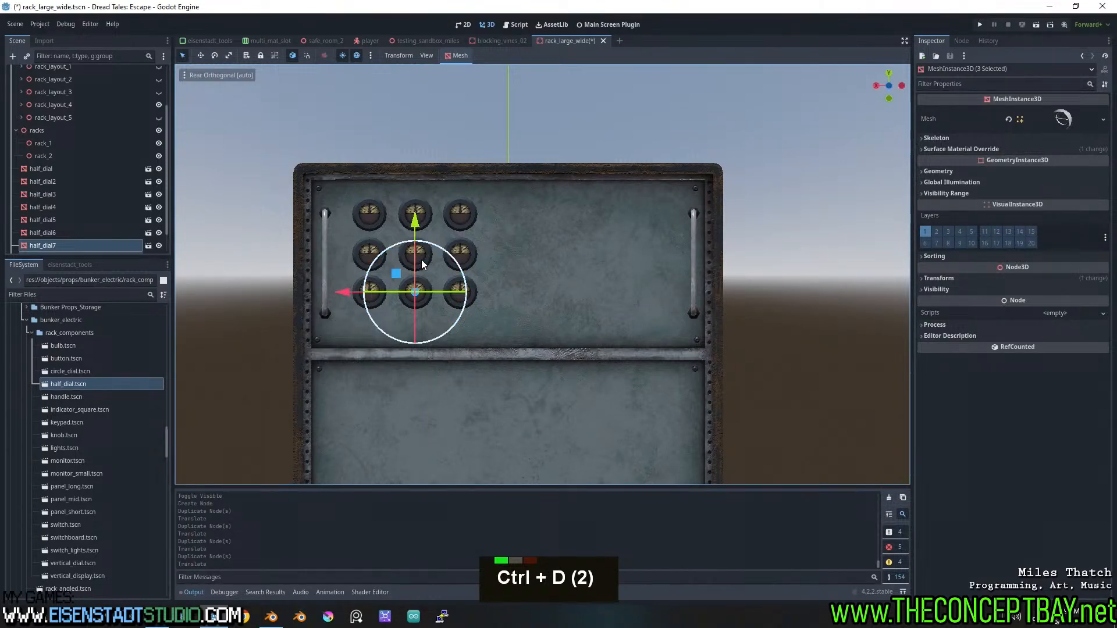
Select all nine half dials and shift the grid slightly up and left, closer to the left handle
left_click(59, 169, "shift")
left_click_drag(415, 185, 414, 173)
left_click_drag(343, 245, 333, 246)
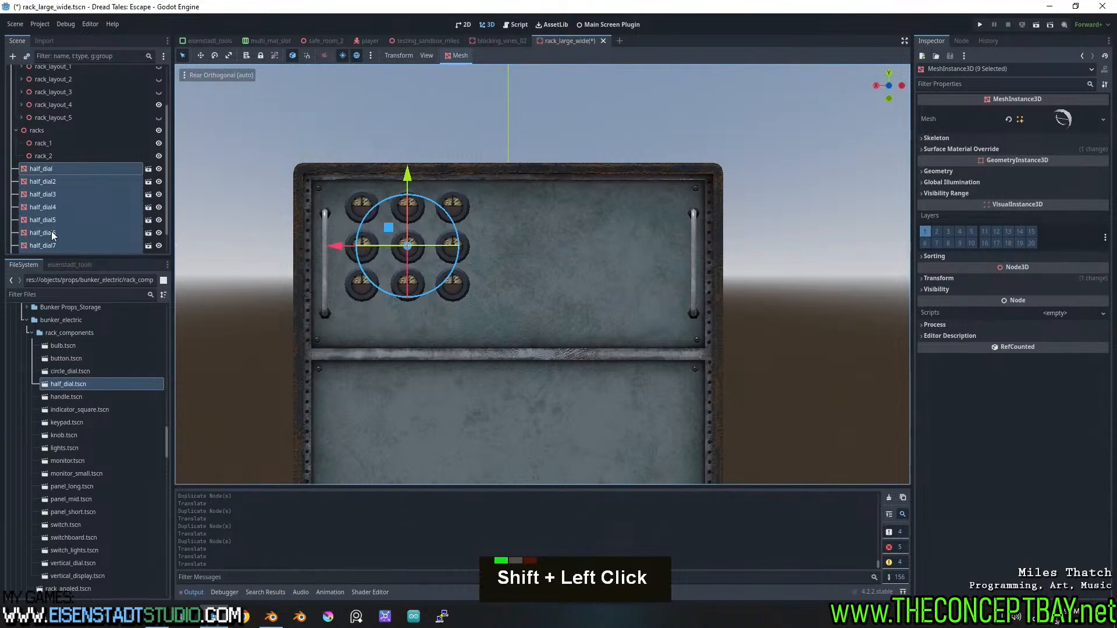
Place a vertical handle component just right of the half dial grid and duplicate it rightward, short of the panel's right handle
left_click(50, 245)
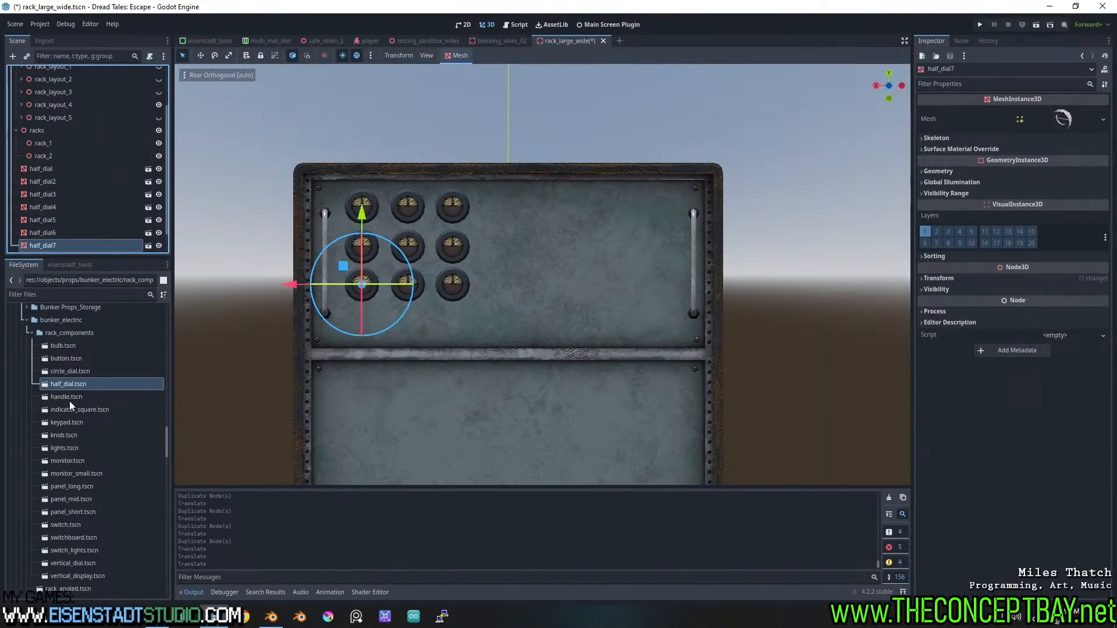
left_click_drag(70, 398, 487, 246)
key("ctrl+d")
left_click_drag(419, 250, 544, 247)
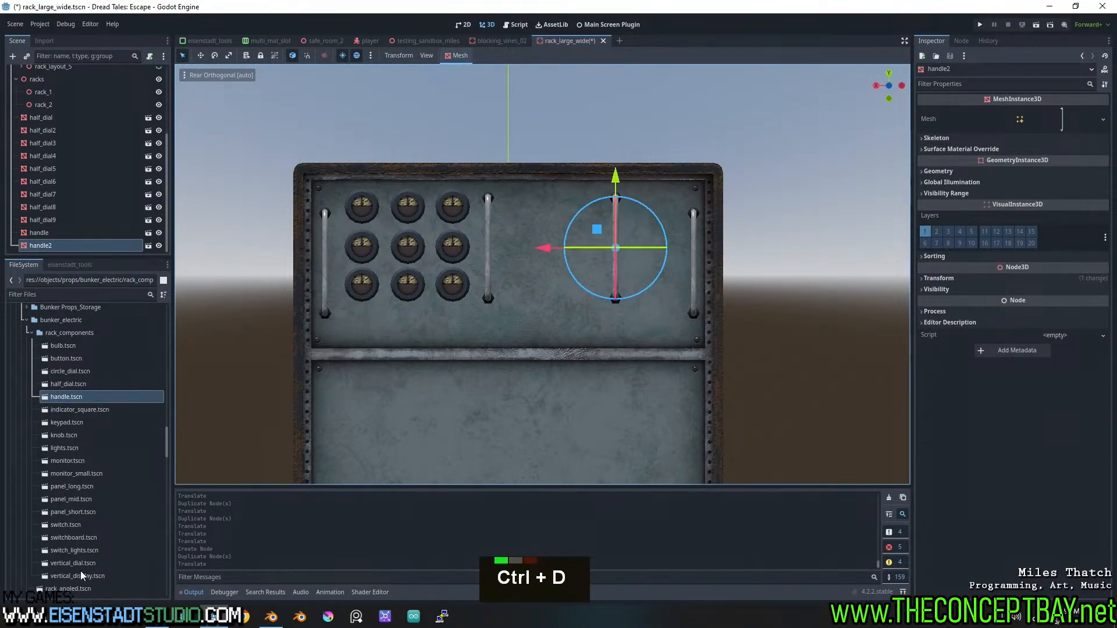
Place a switchboard on the top rack panel between the two inner handles
left_click_drag(76, 536, 487, 244)
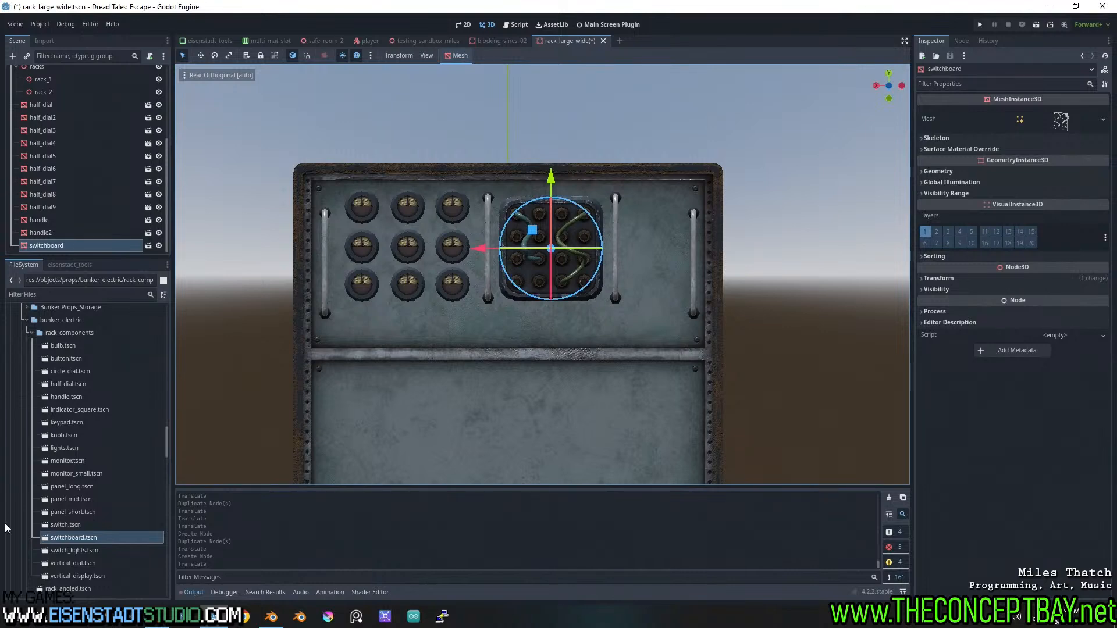
left_click_drag(64, 448, 105, 423)
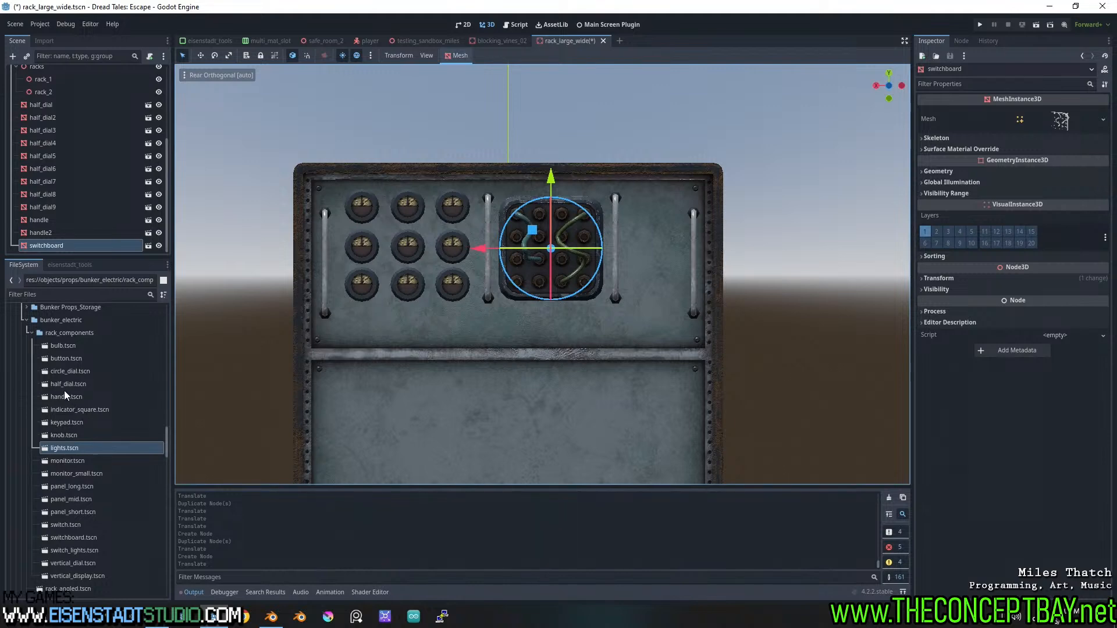
mouse_move(63, 383)
left_mouse_down()
mouse_move(420, 323)
mouse_move(83, 385)
left_mouse_up()
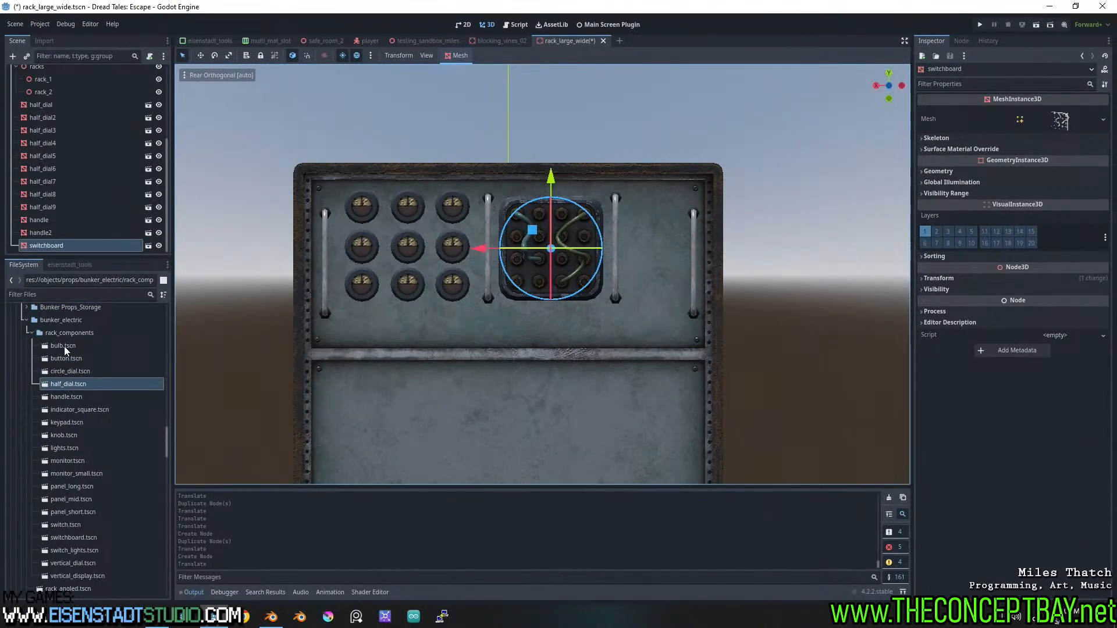
Place a bulb below the dial grid and duplicate it twice, with one copy beside it and one below the switchboard
left_click_drag(64, 347, 386, 328)
key("ctrl+d")
left_click_drag(319, 324, 479, 329)
key("ctrl+d")
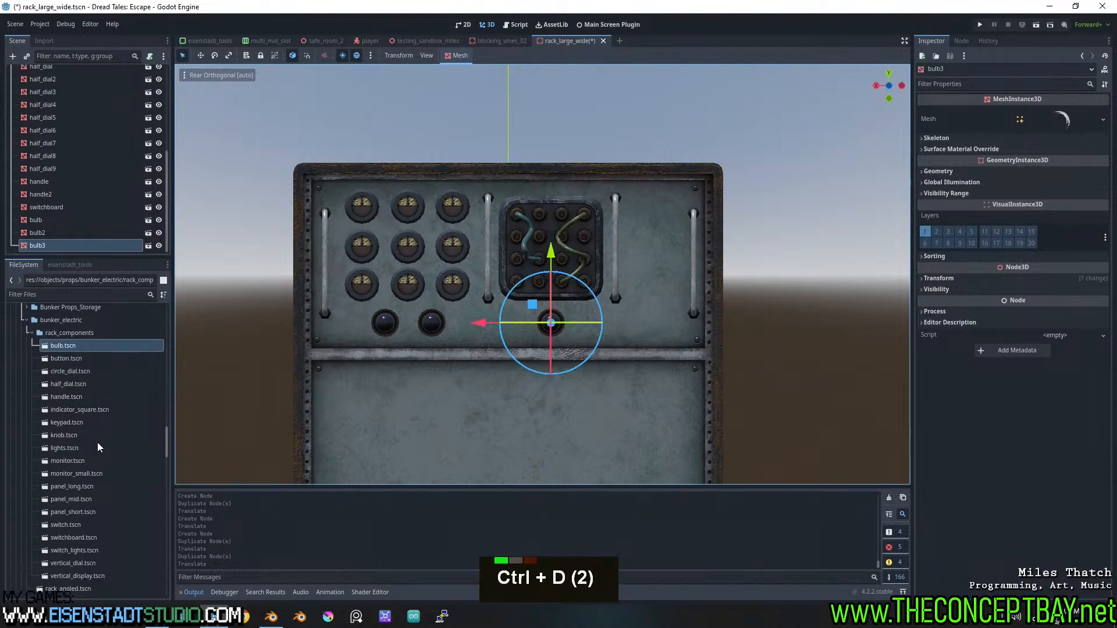
Open the rack_bevelled scene and inspect the shape of its rack
scroll(94, 445, "down", 5)
double_click(68, 420)
middle_click_drag(507, 355, 605, 332)
scroll(557, 304, "down", 3, "shift")
scroll(525, 322, "up", 3)
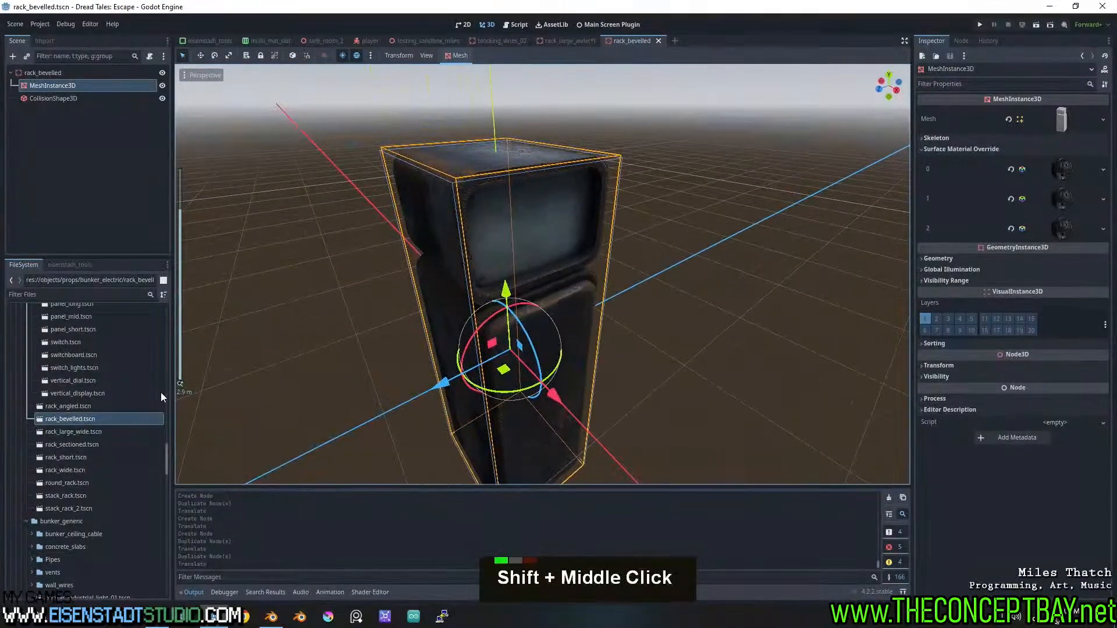
Open the rack_sectioned scene and examine the rack's front sections
double_click(82, 431)
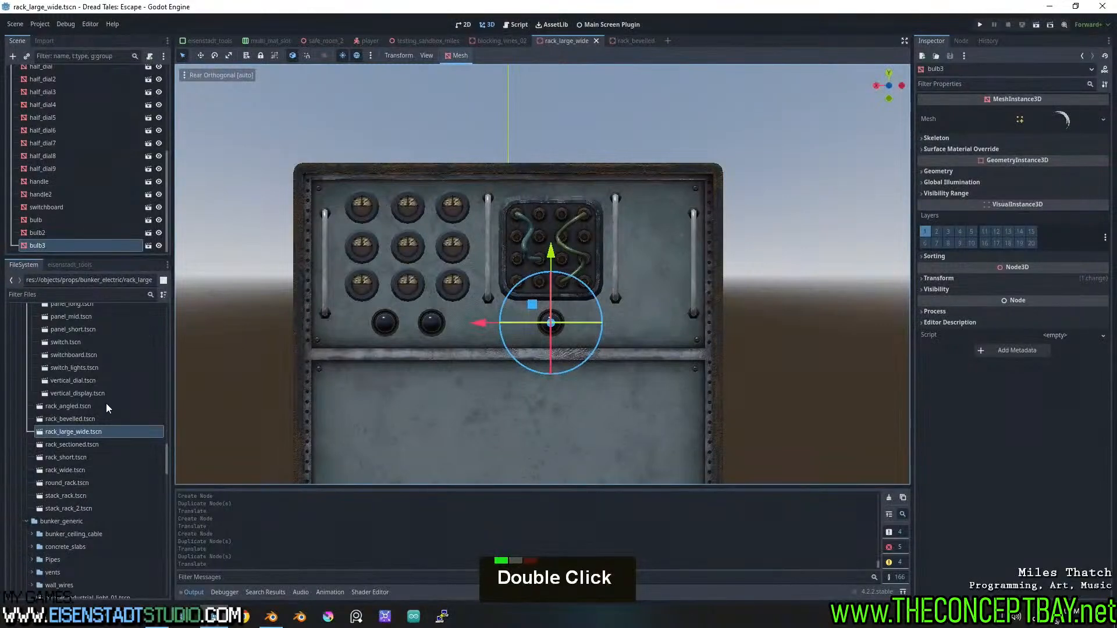
double_click(91, 445)
middle_click_drag(505, 277, 615, 228, "shift")
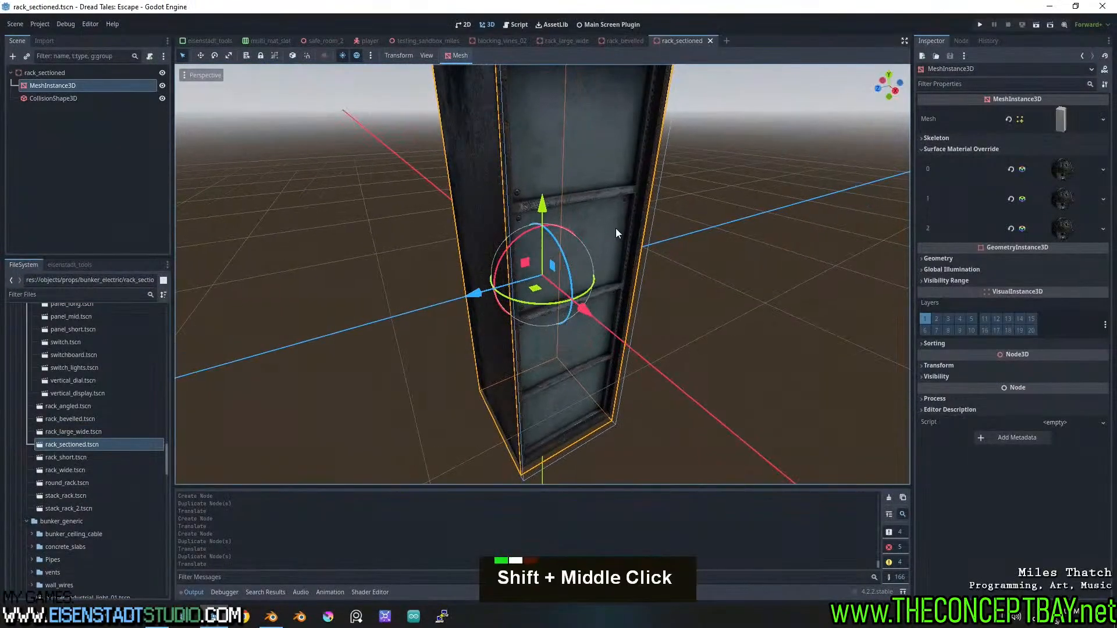
scroll(525, 287, "down", 2, "shift")
scroll(555, 274, "up", 2)
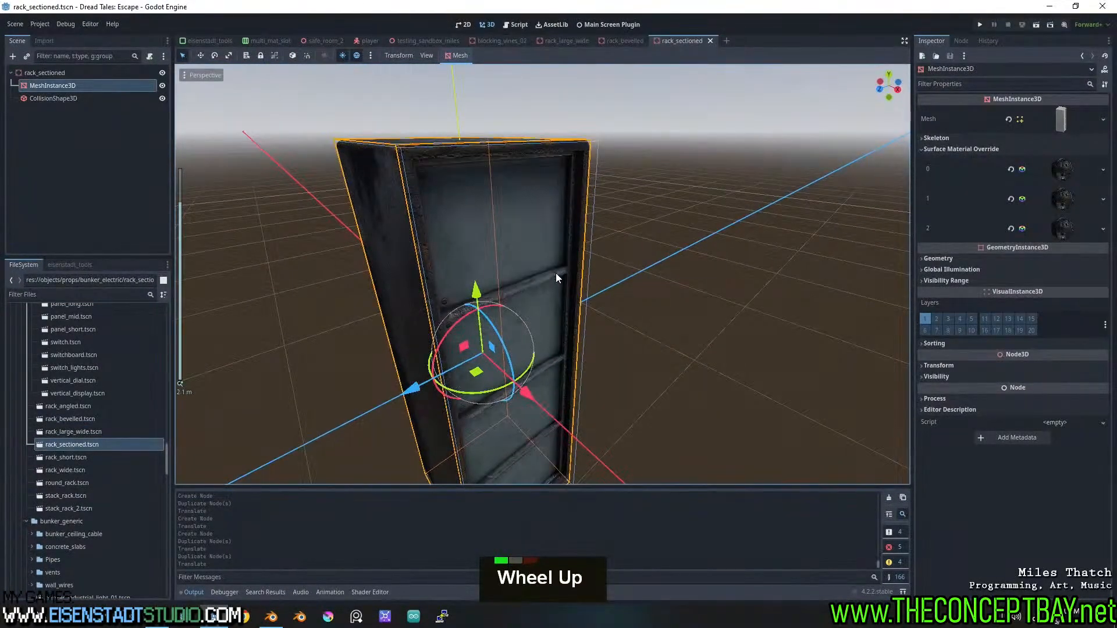
middle_click_drag(634, 283, 596, 295)
Open the rack_short, rack_wide and round_rack scenes in turn and examine each rack's front
double_click(70, 456)
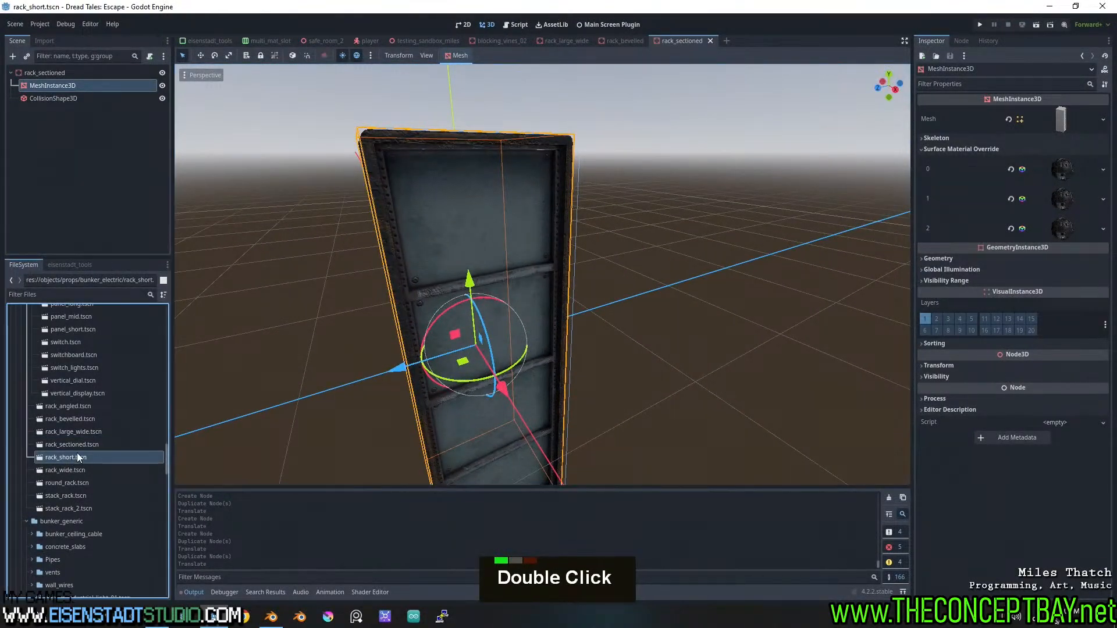
middle_click_drag(536, 254, 524, 263)
middle_click_drag(524, 263, 481, 245, "shift")
scroll(514, 272, "up", 3)
double_click(67, 470)
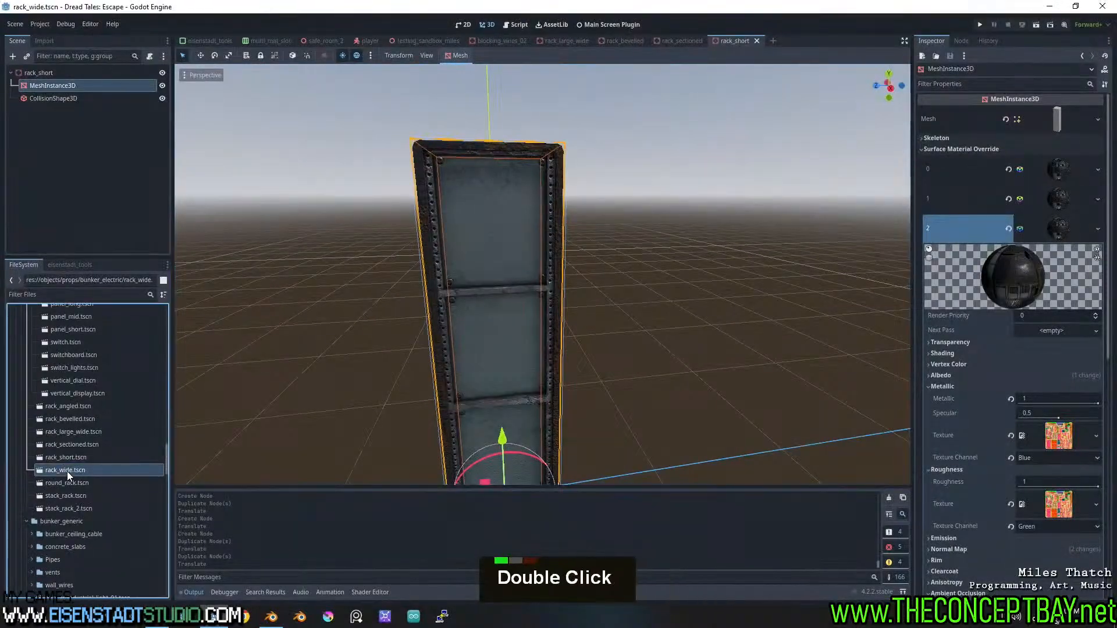
middle_click_drag(525, 349, 548, 367)
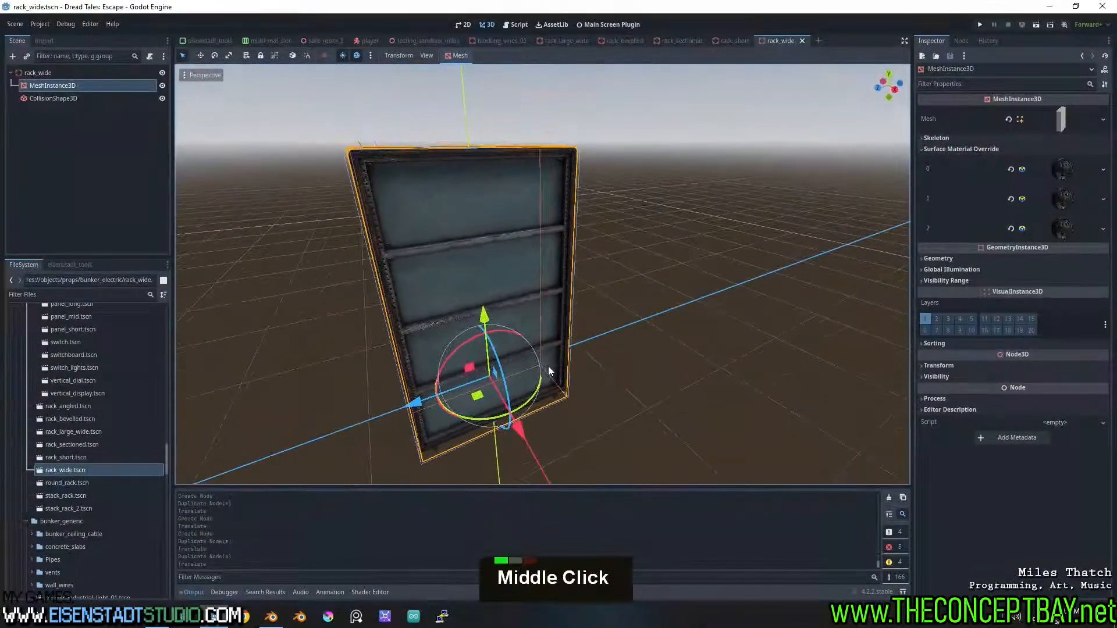
double_click(90, 482)
middle_click_drag(664, 244, 819, 156, "shift")
Close the round_rack, rack_wide, rack_short, rack_sectioned and rack_bevelled scenes to return to rack_large_wide
left_click(851, 41)
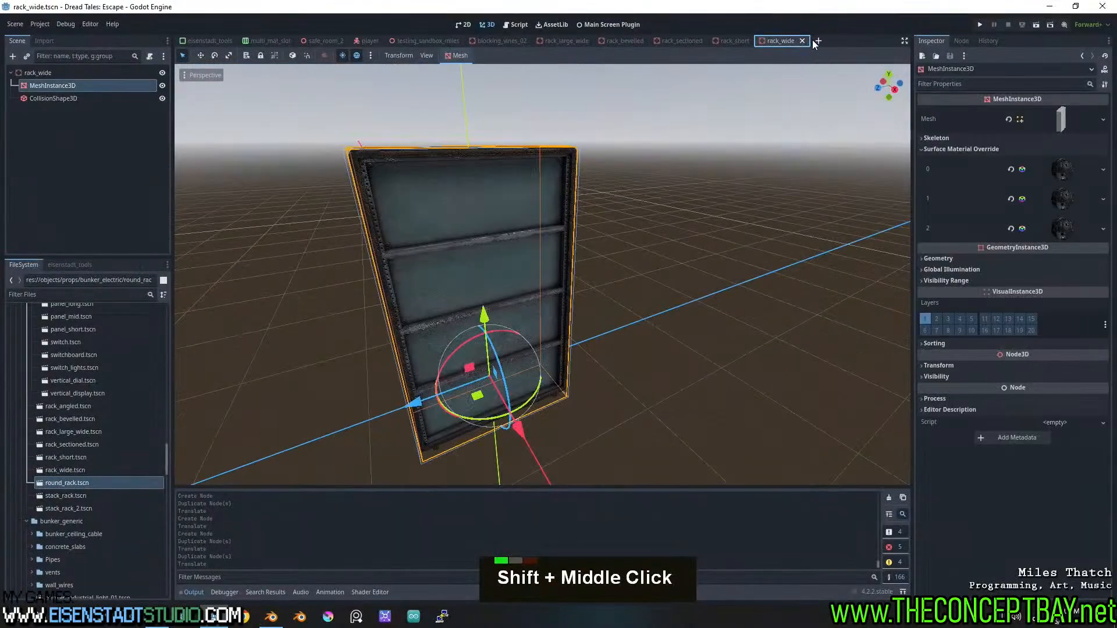
left_click(802, 41)
left_click(757, 41)
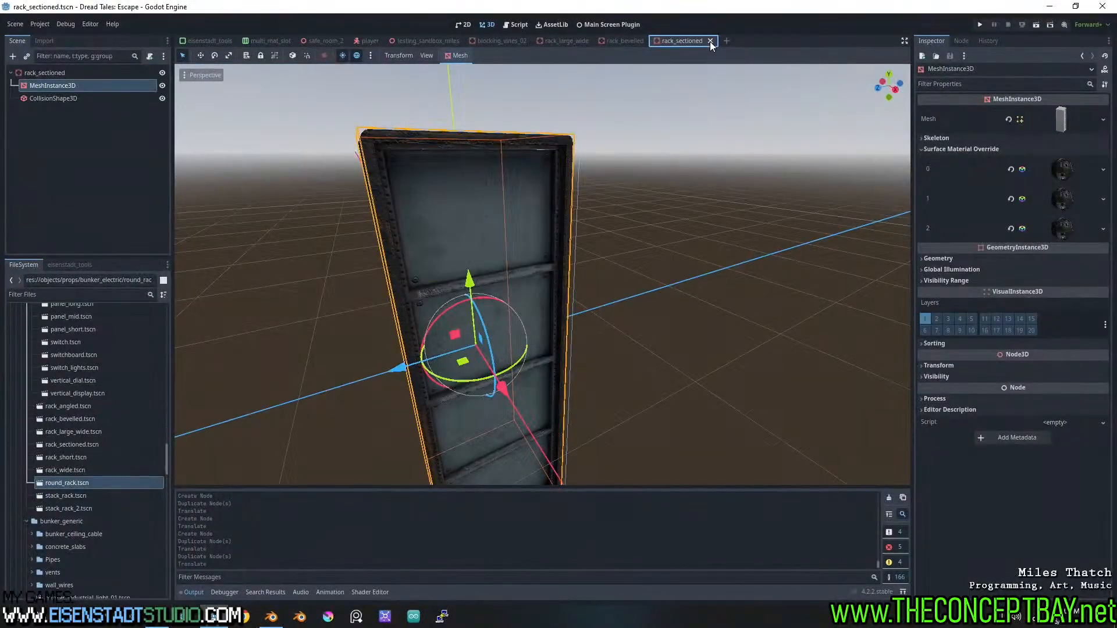
left_click(710, 41)
left_click(652, 40)
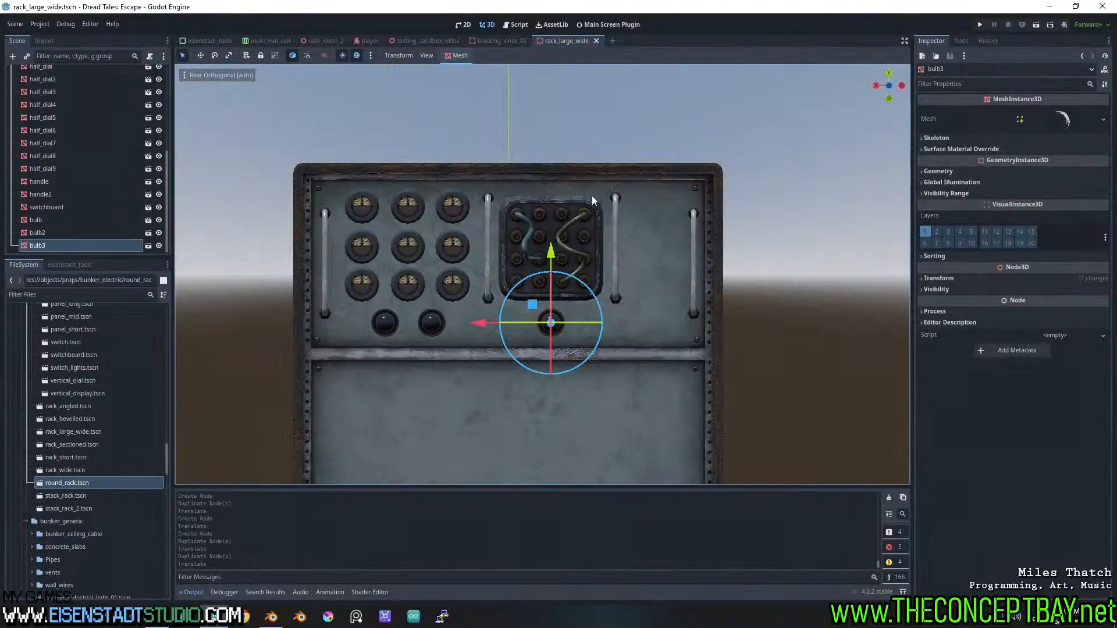
Nudge the bulb below the switchboard slightly sideways and deselect it
left_click_drag(479, 324, 479, 333)
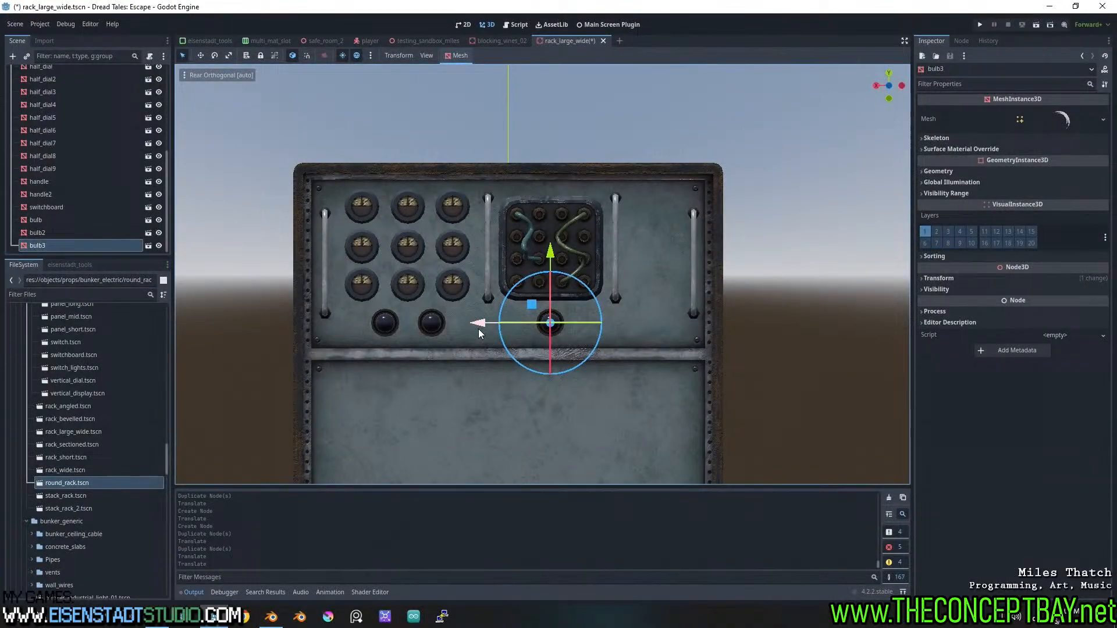
left_click(813, 290)
left_click(68, 510)
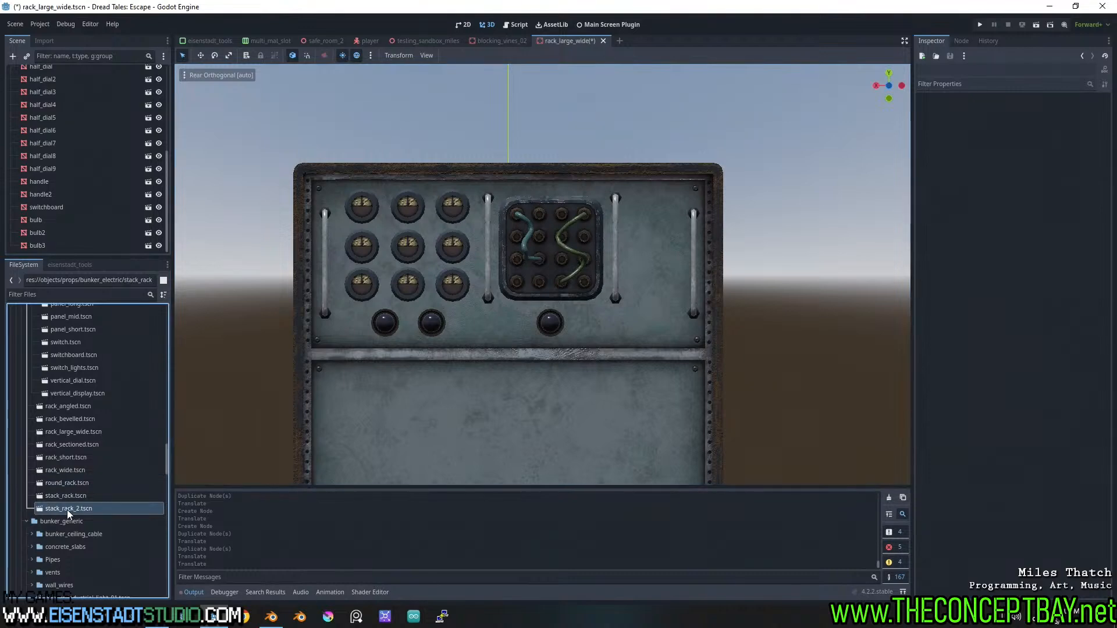
left_click_drag(67, 509, 119, 508)
Try a vertical display with a switch below it beside the inner right handle, and undo both placements
scroll(128, 505, "up", 4)
left_click_drag(81, 541, 655, 255)
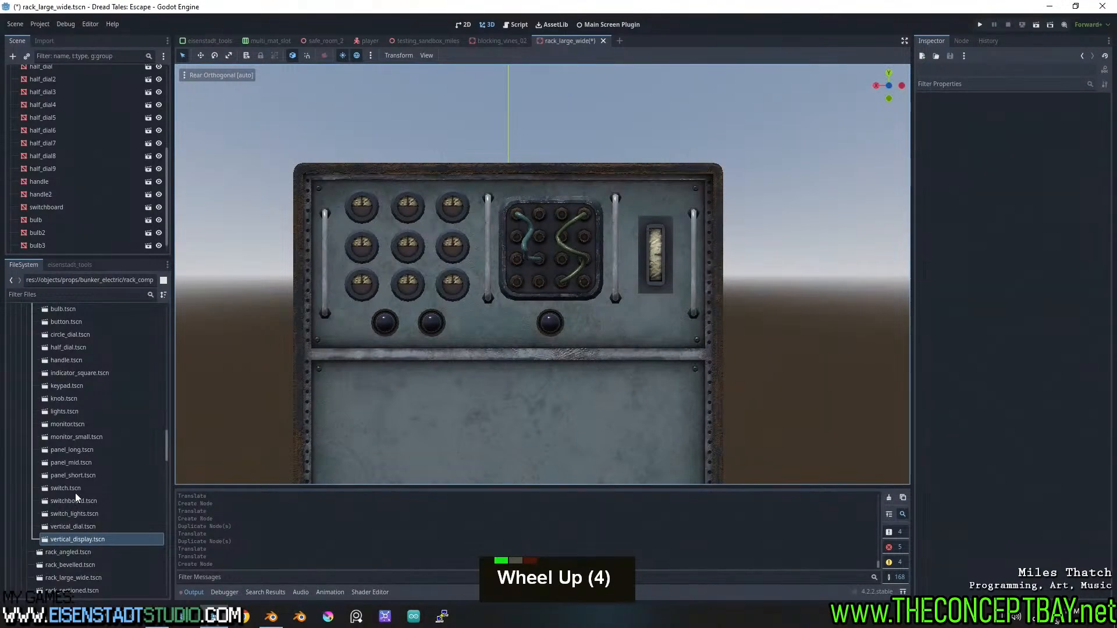
left_click_drag(71, 490, 662, 295)
key("ctrl+z")
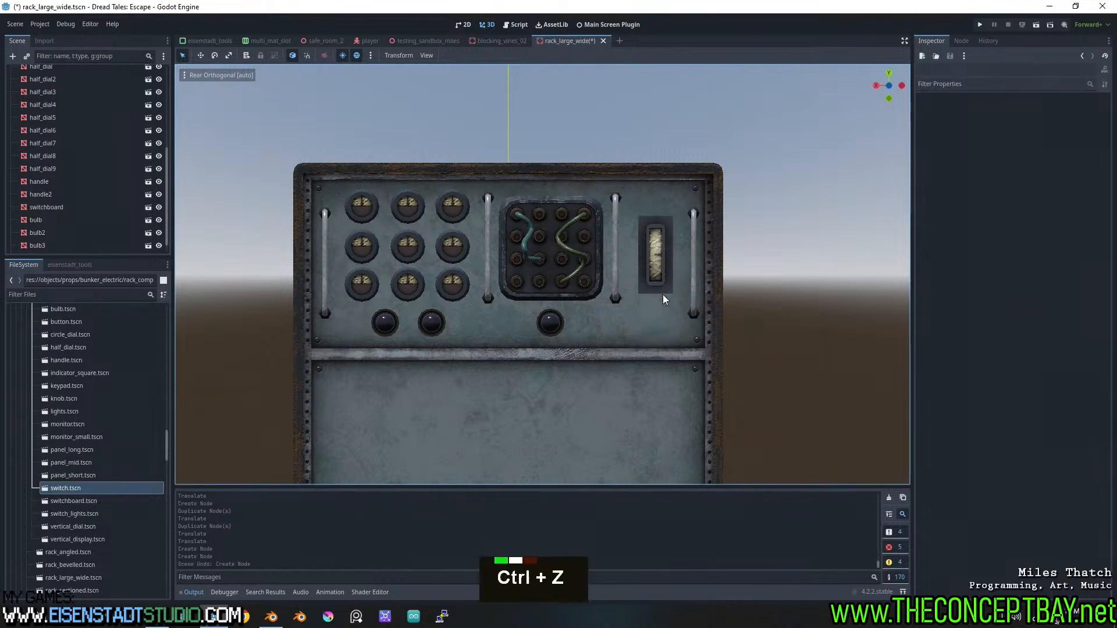
key("ctrl+z")
Place a switch component between the two rightmost handles and return to the rear view
left_click_drag(82, 487, 655, 247)
middle_click_drag(793, 239, 573, 299)
scroll(602, 302, "down", 3)
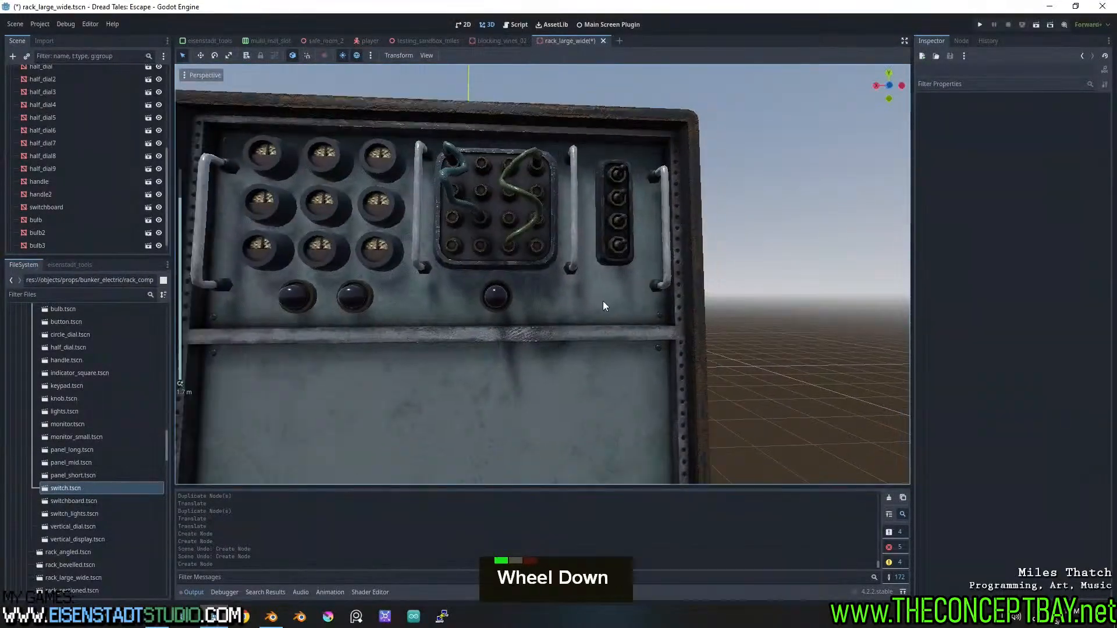
left_click(890, 86)
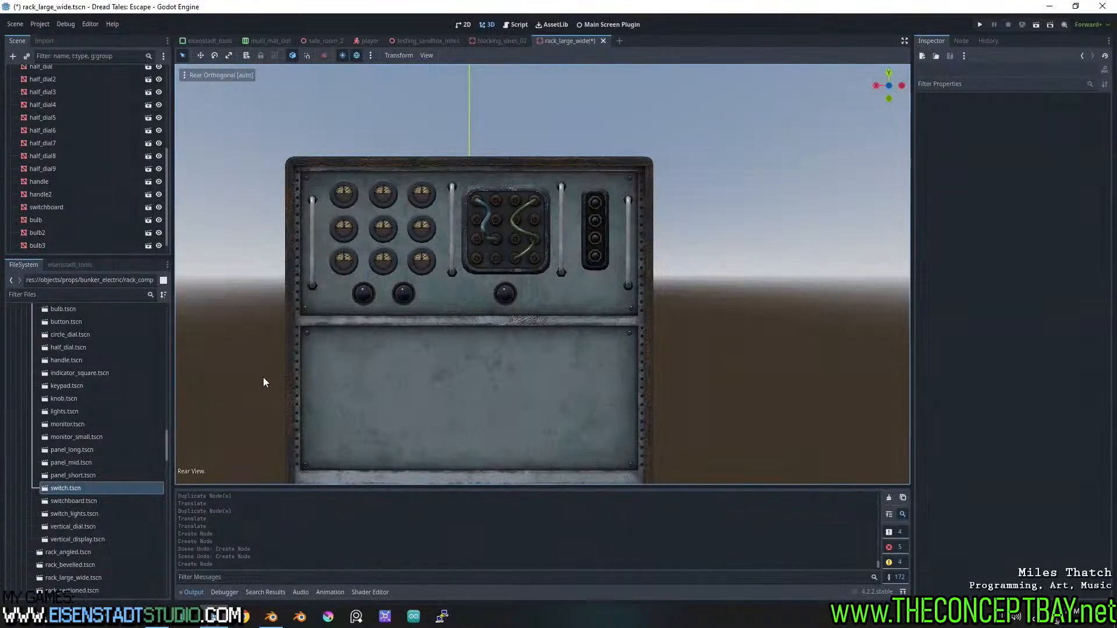
Place a knob on the top panel directly below the switch component
left_click_drag(73, 475, 509, 272)
left_click_drag(595, 280, 82, 476)
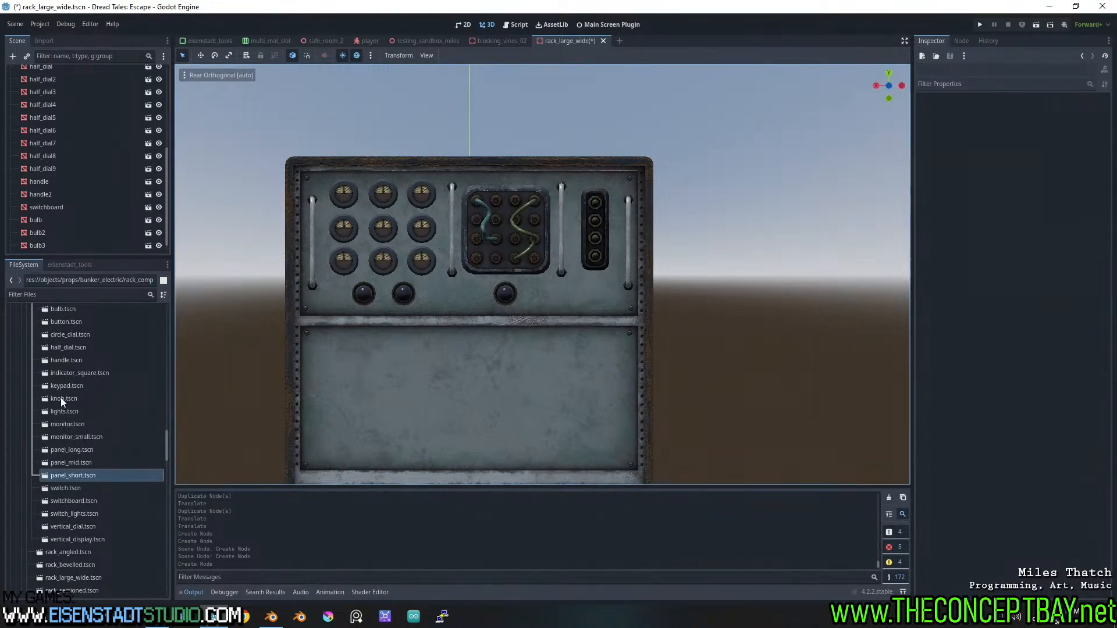
left_click_drag(61, 398, 594, 293)
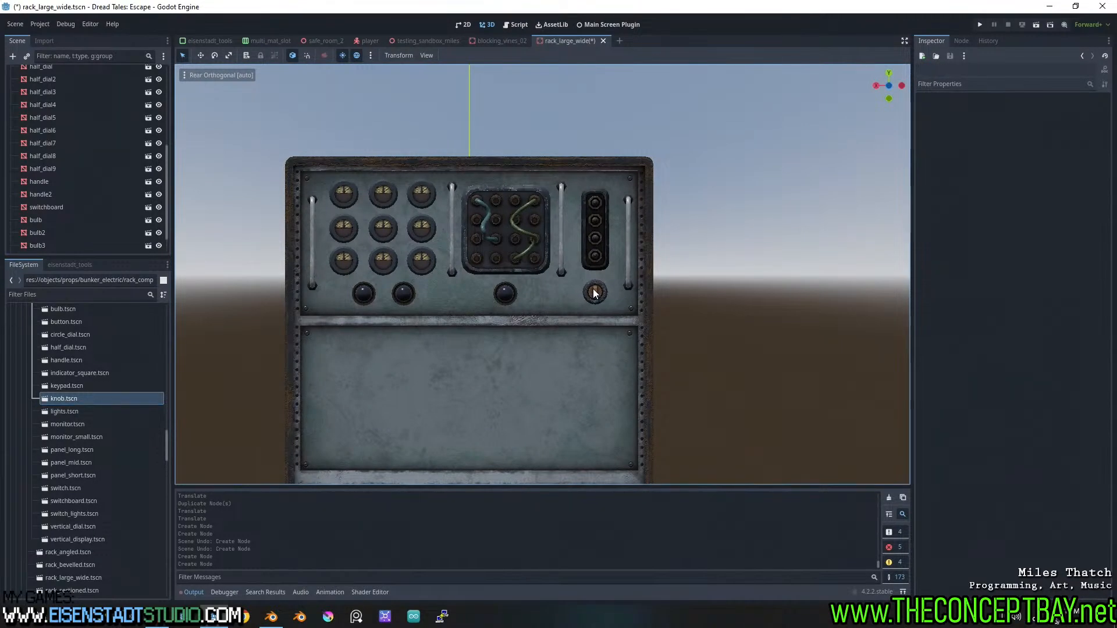
Shift the bulb below the switchboard to the left and put a duplicate of the knob beside it
left_click(503, 295)
left_click_drag(432, 293, 416, 293)
left_click(594, 292)
key("ctrl+d")
left_click_drag(520, 289, 446, 295)
left_click_drag(521, 220, 522, 225)
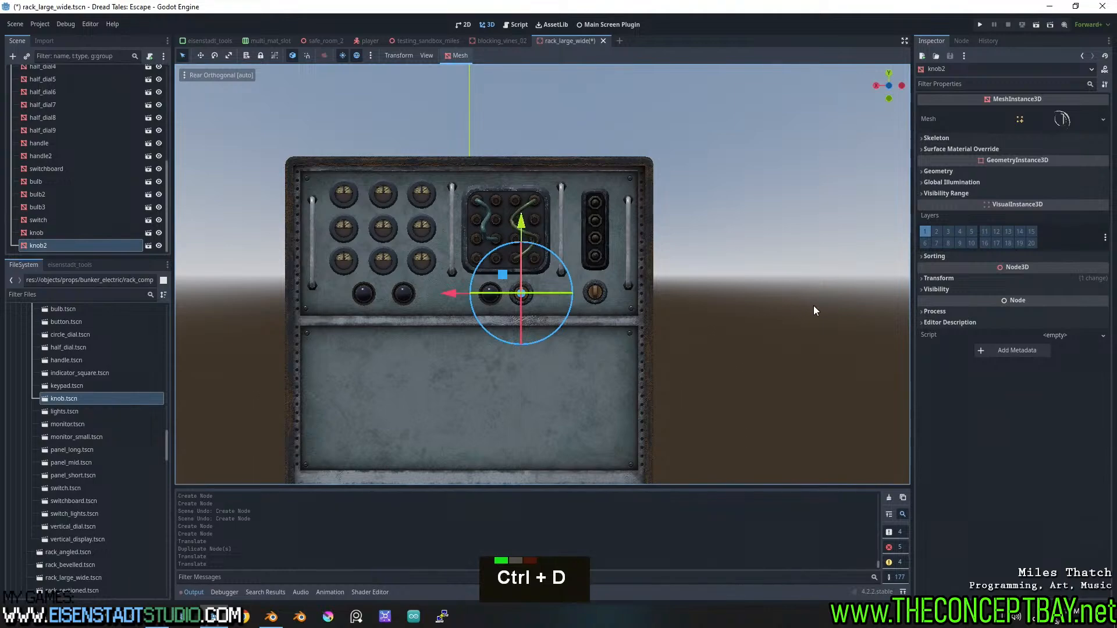
Hide rack_layout_4 and briefly show rack_layout_5 before hiding it again
left_click(732, 309)
middle_click_drag(732, 308, 733, 256)
scroll(701, 275, "down", 3)
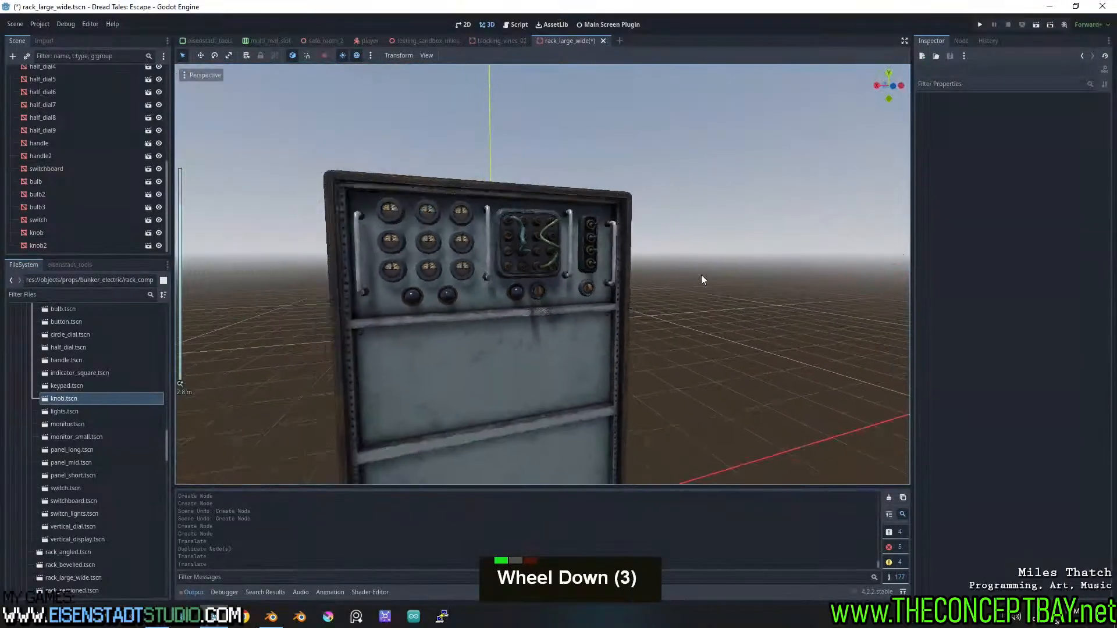
middle_click_drag(701, 275, 679, 270)
scroll(678, 269, "up", 2)
scroll(95, 162, "up", 8)
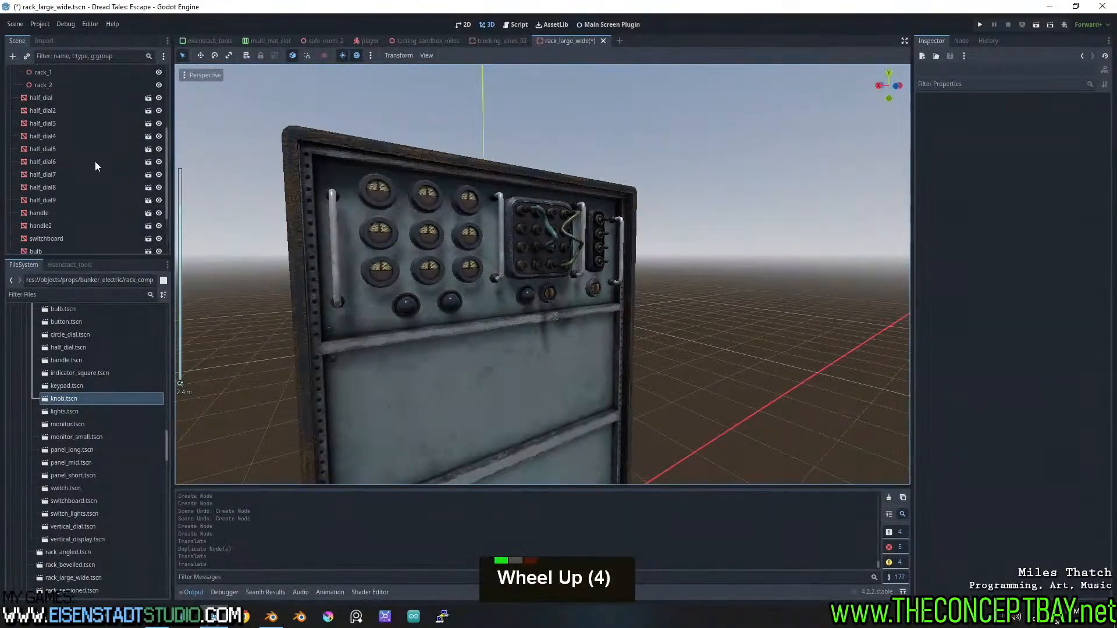
left_click(159, 149)
left_click(79, 162)
left_click(160, 163)
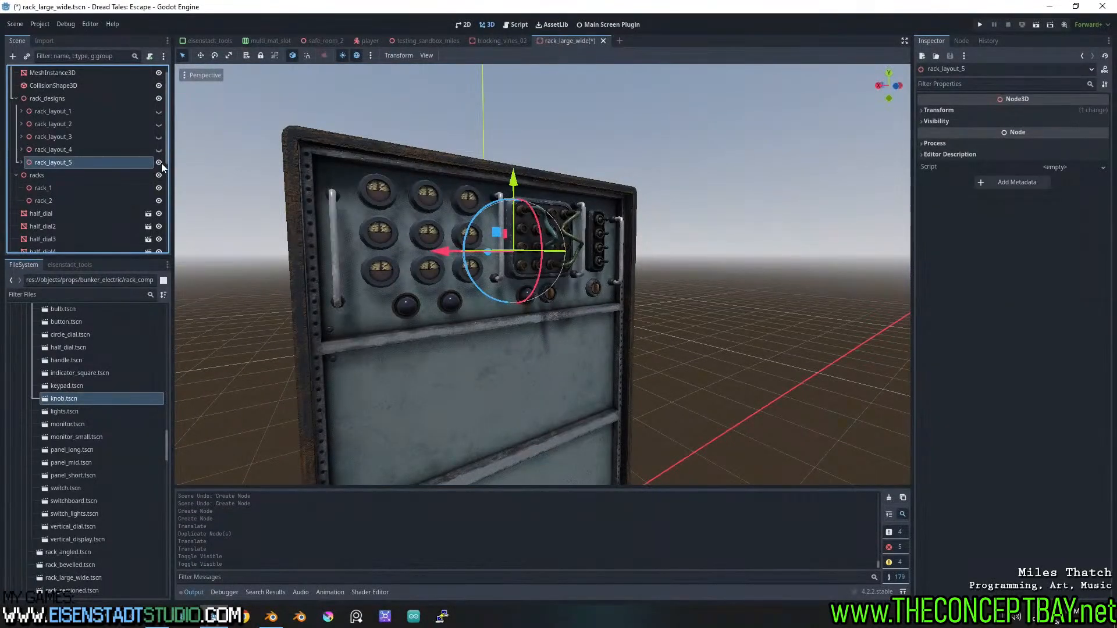
left_click(159, 163)
Reparent all component nodes from half_dial through knob2 under rack_layout_4, and check the grouping by toggling its visibility
left_click(53, 214)
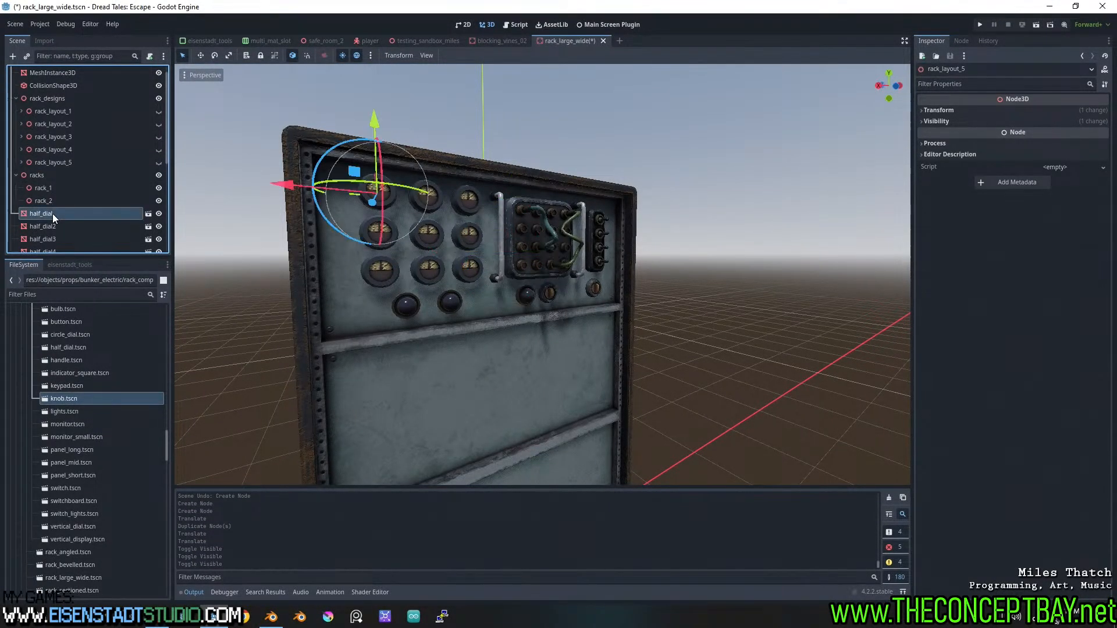
scroll(53, 214, "down", 13)
left_click(50, 244, "shift")
scroll(76, 204, "up", 6)
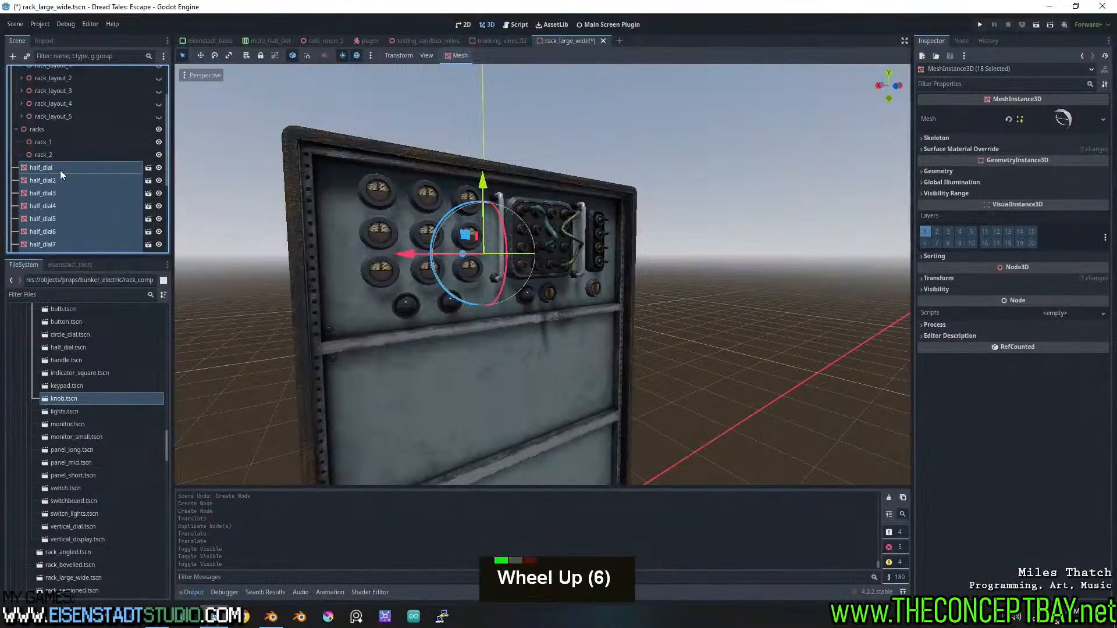
left_click_drag(86, 109, 73, 102)
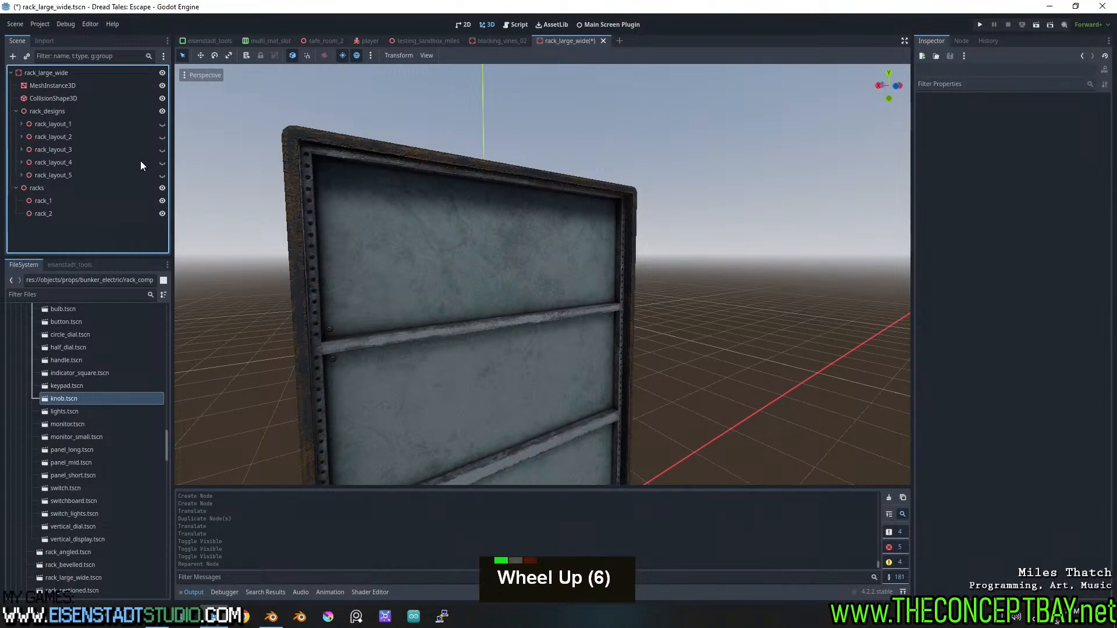
left_click(163, 161)
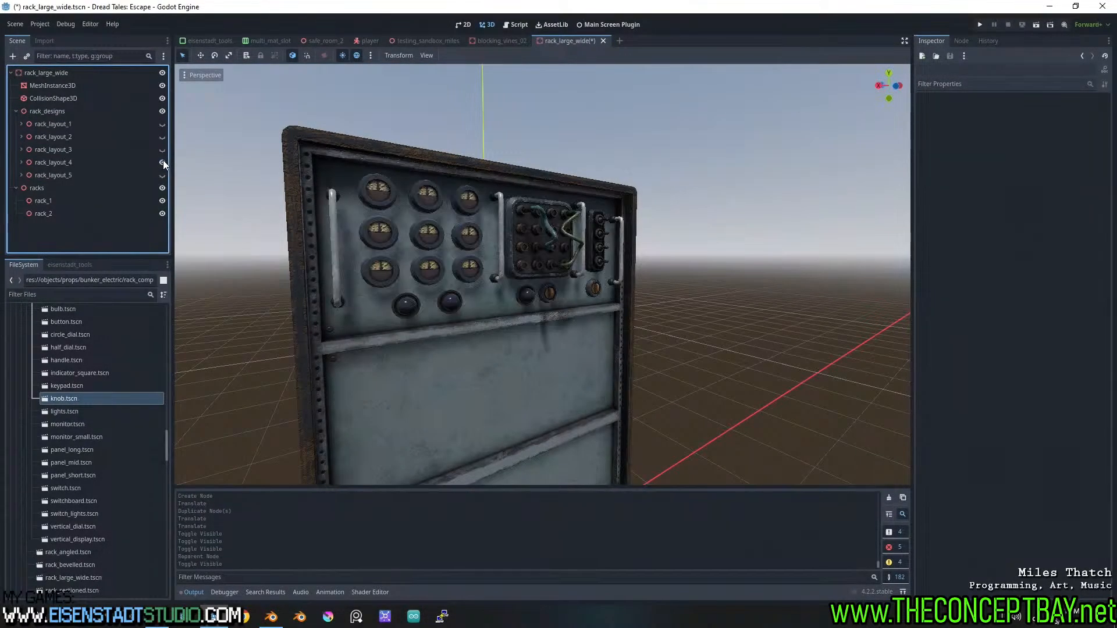
left_click(163, 163)
From the rear view of the rack, preview rack_layout_1 through rack_layout_4 one at a time, hiding each after viewing
left_click(107, 174)
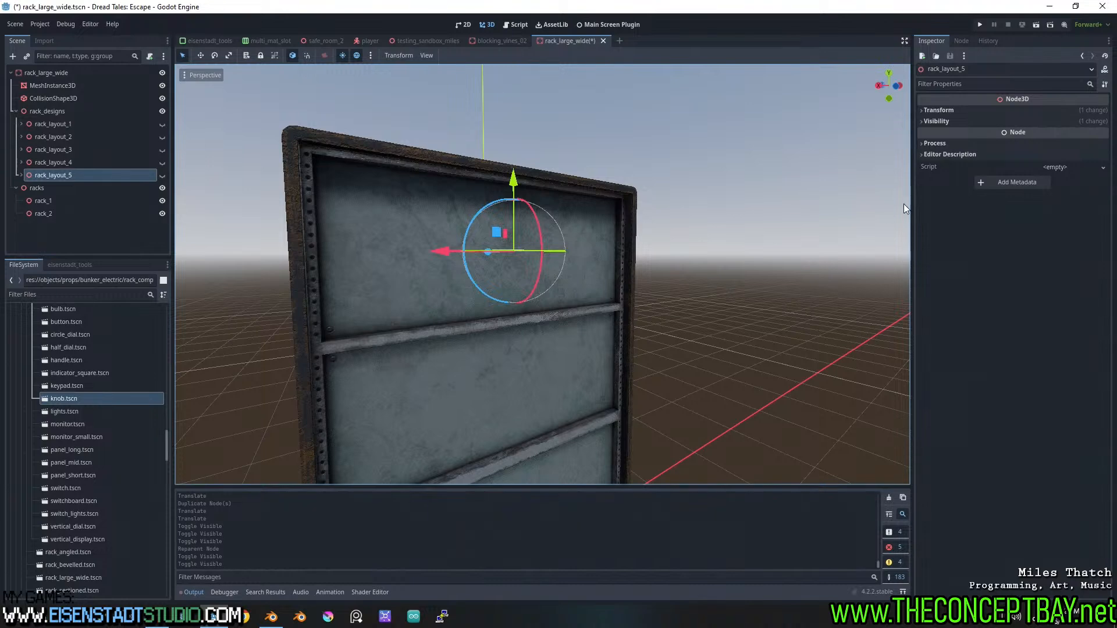
left_click(897, 86)
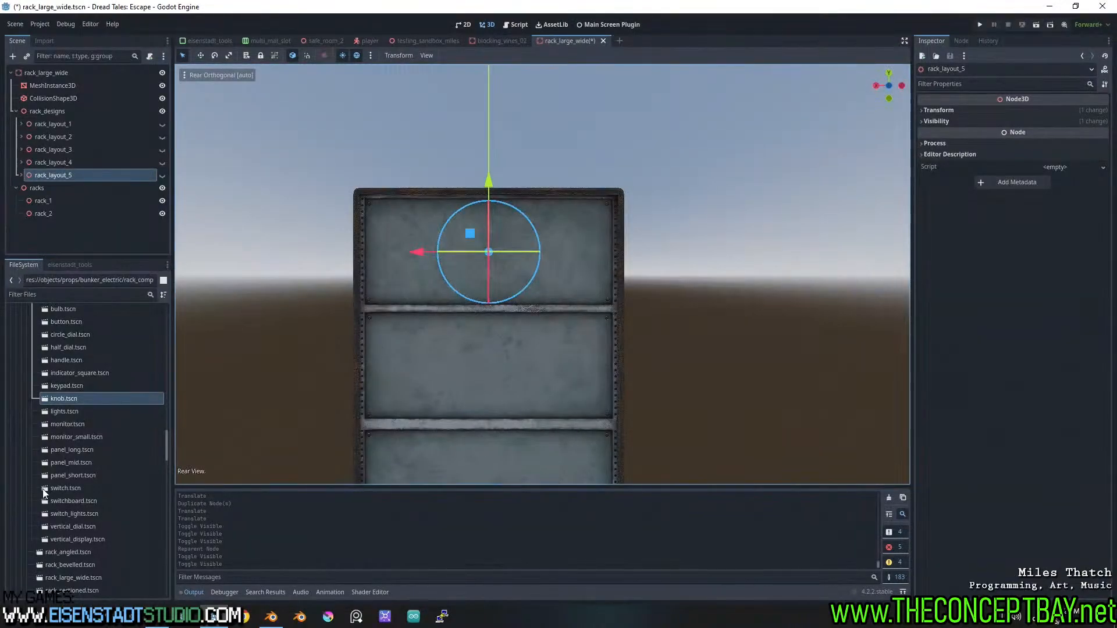
left_click(162, 124)
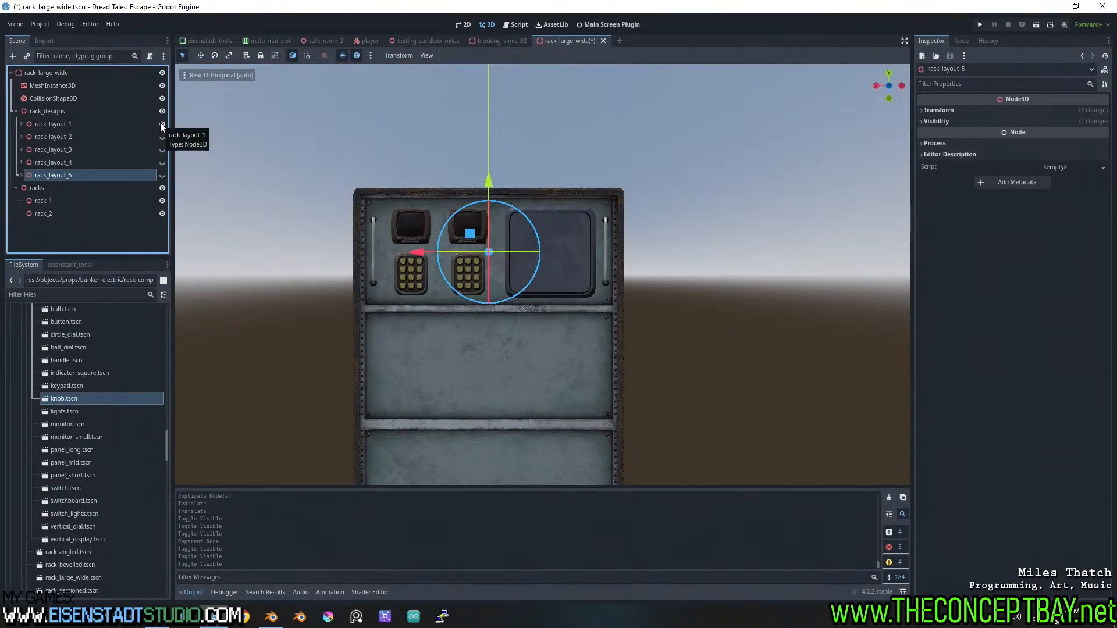
left_click(162, 124)
left_click(161, 137)
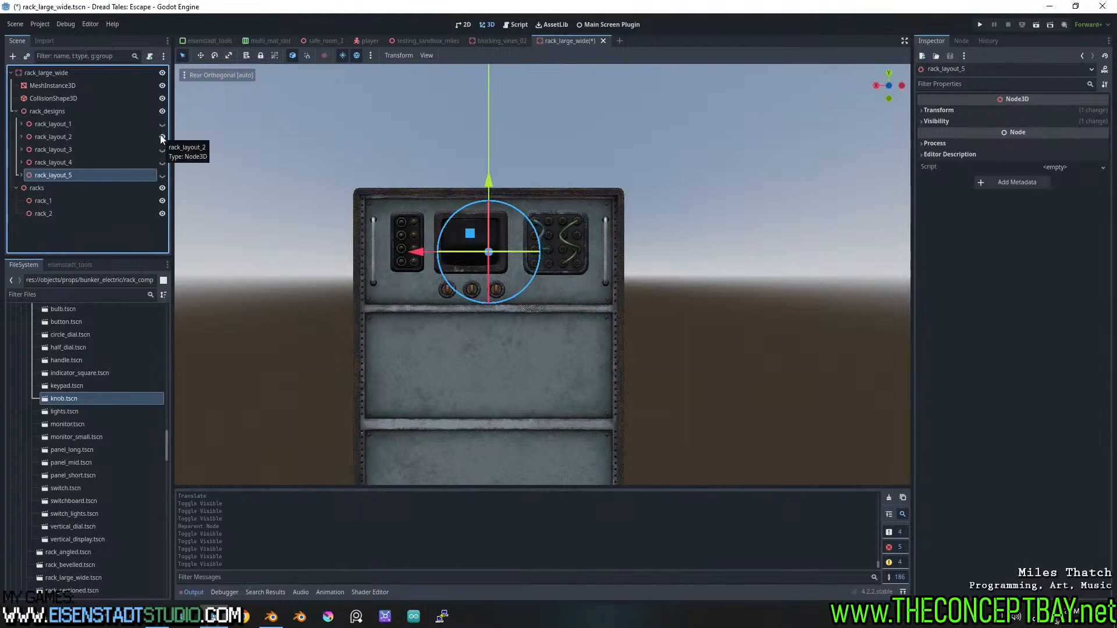
left_click(162, 137)
left_click(162, 150)
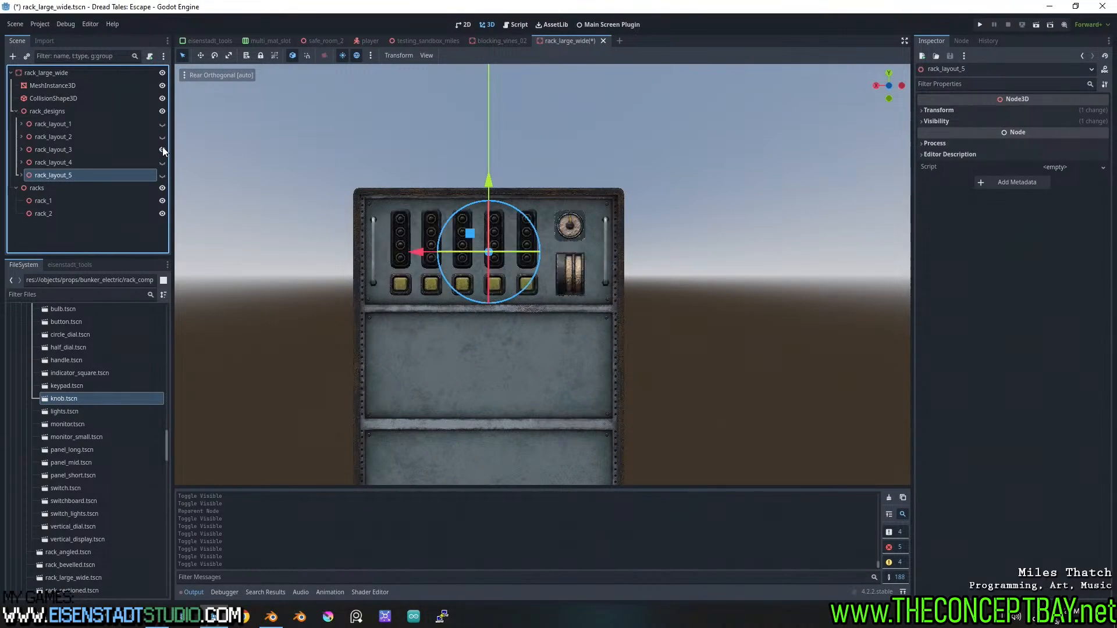
left_click(163, 150)
left_click(162, 163)
left_click(163, 162)
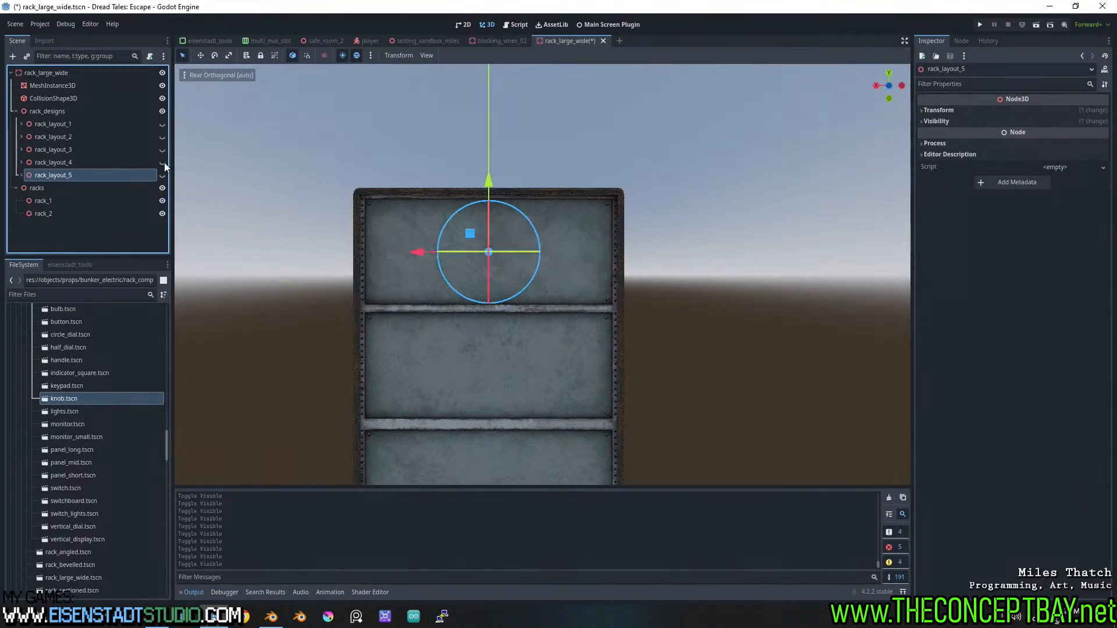
Show rack_layout_5, place a monitor_small near the top panel's left handle, and put a duplicate beside it
left_click(163, 176)
double_click(163, 175)
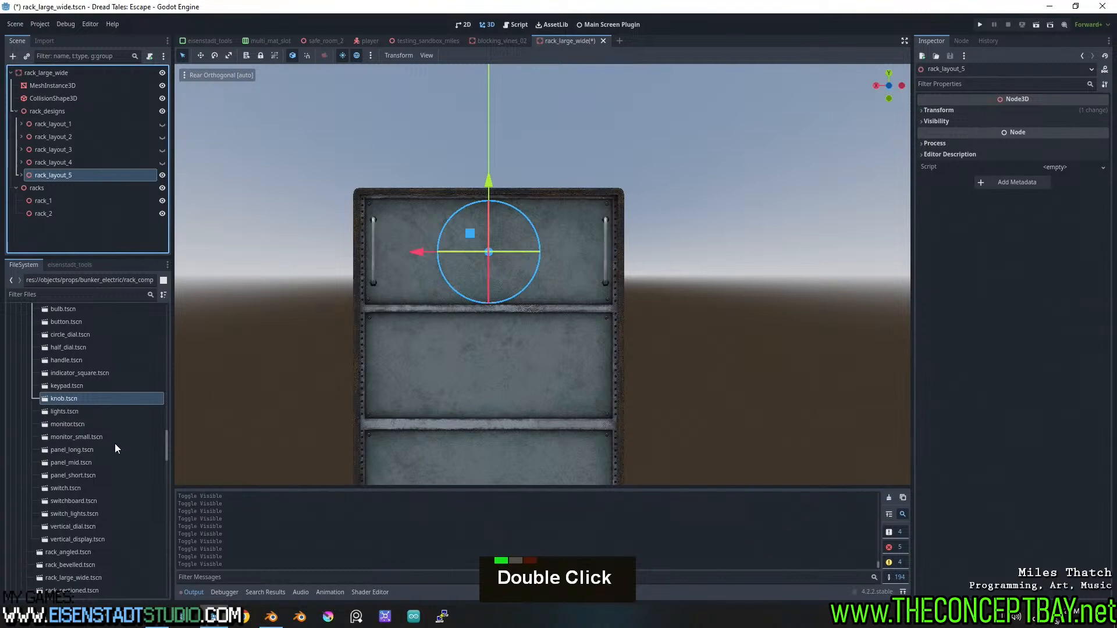
left_click_drag(64, 436, 408, 228)
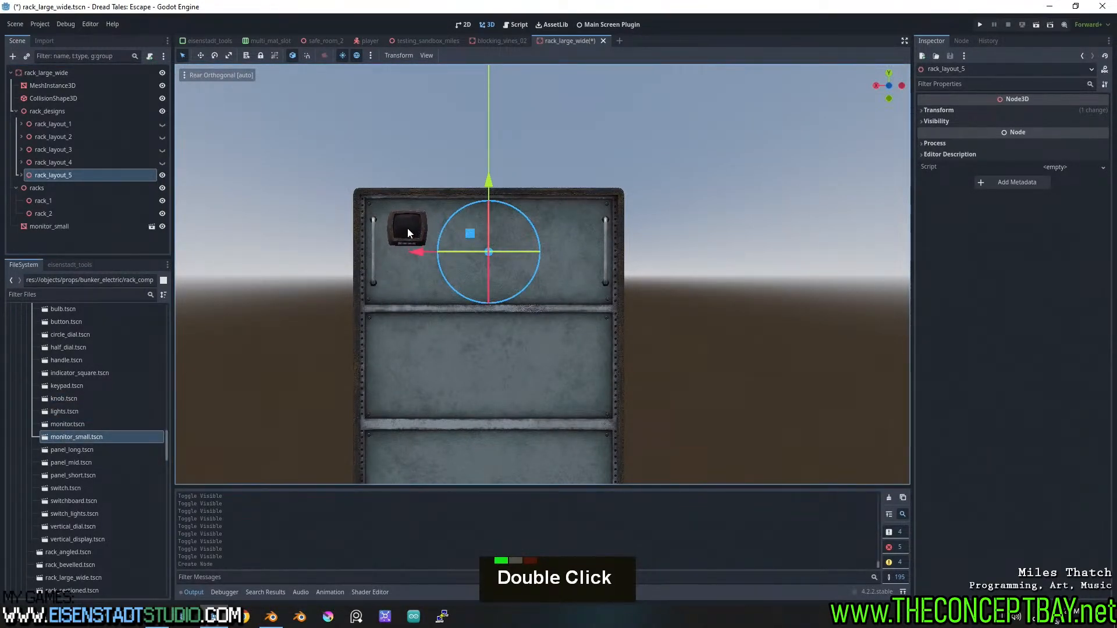
key("ctrl+d")
left_click_drag(330, 225, 384, 225)
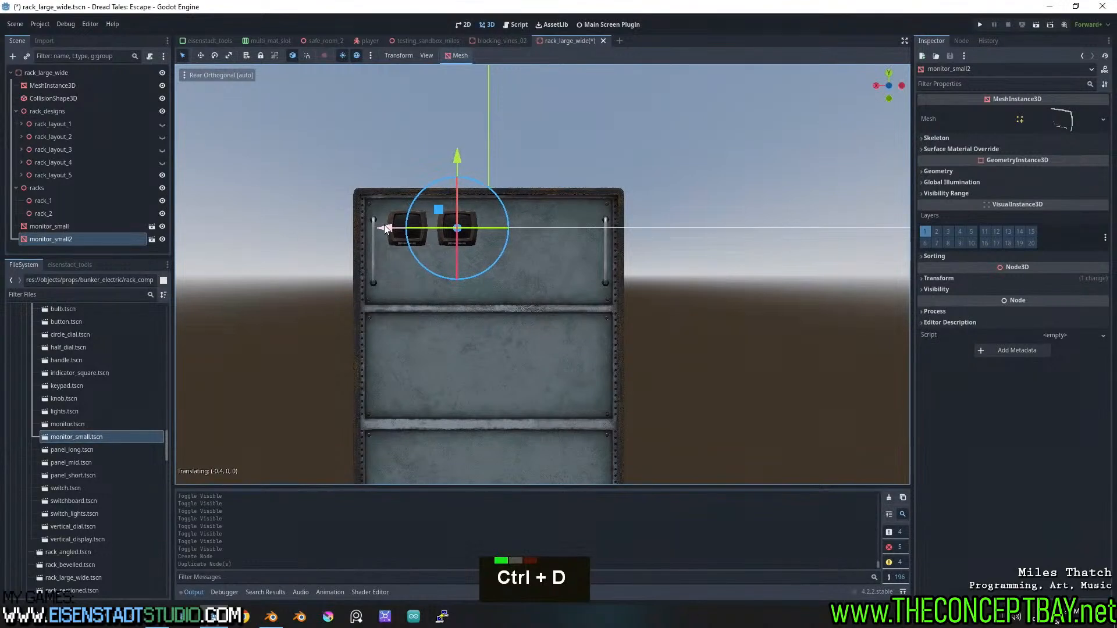
Duplicate the pair of small monitors and move the copies straight down to form a second row
left_click(395, 242, "shift")
key("ctrl+d")
left_click_drag(433, 159, 431, 203)
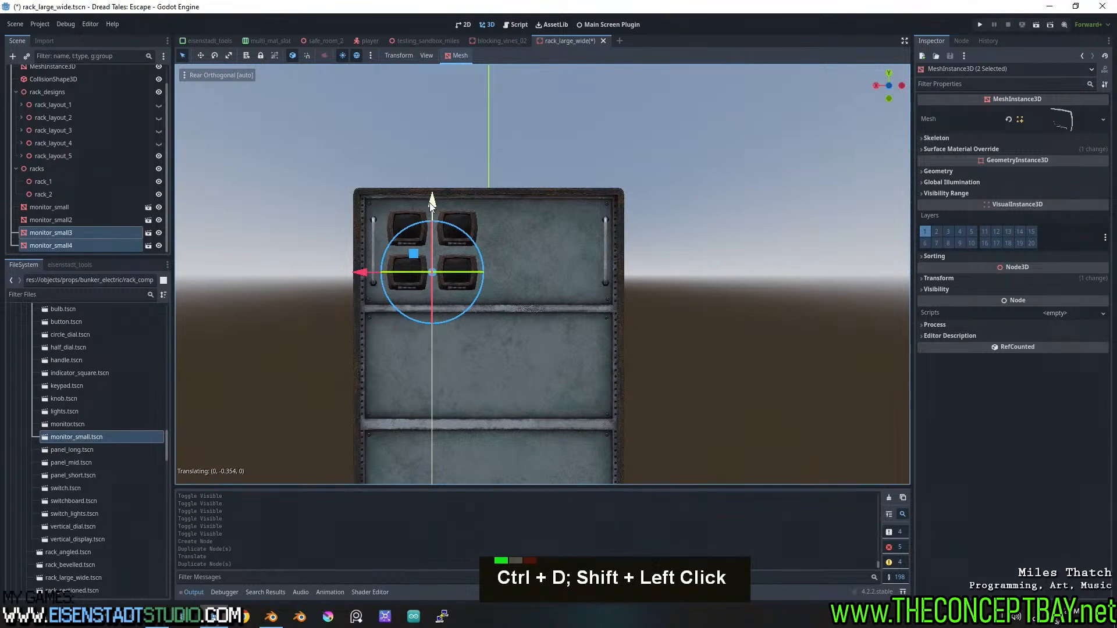
left_click_drag(432, 202, 431, 202)
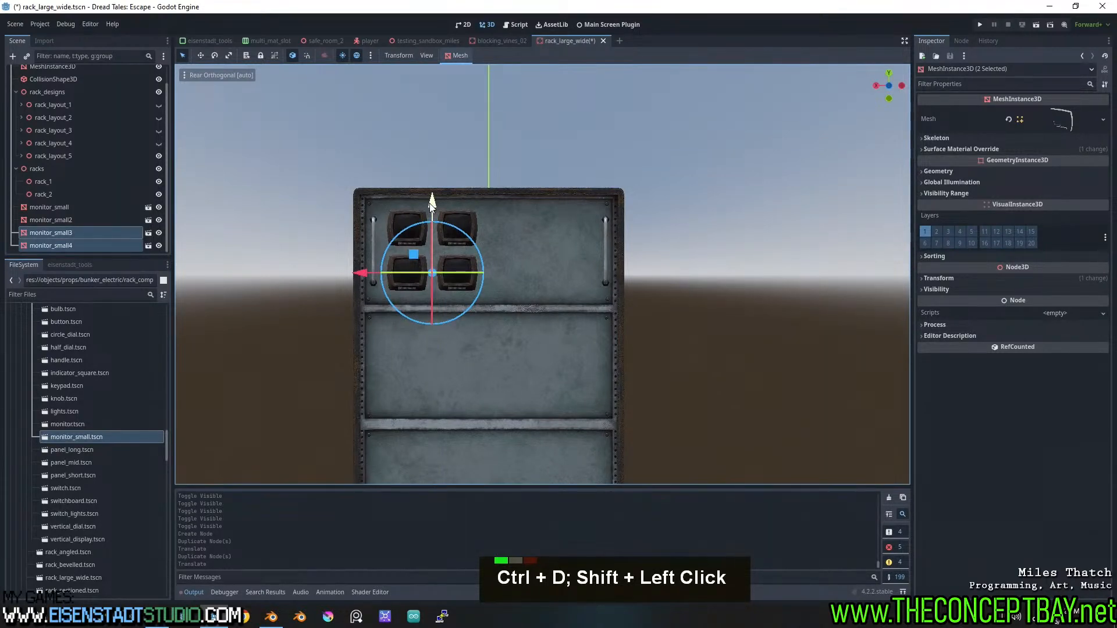
Duplicate the right handle and move the copy to just beside the right column of small monitors
left_click(605, 264)
key("ctrl+d")
left_click_drag(532, 250, 424, 263)
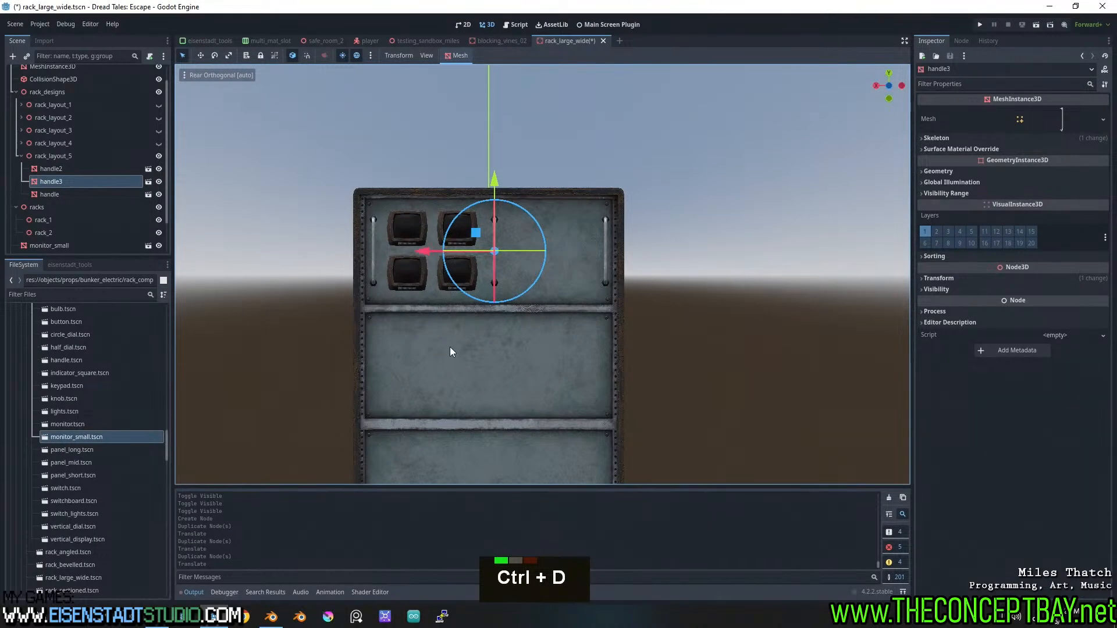
Place a panel_mid component between the middle and right handles, rotated, enlarged and centred to fill that section
left_click(79, 450)
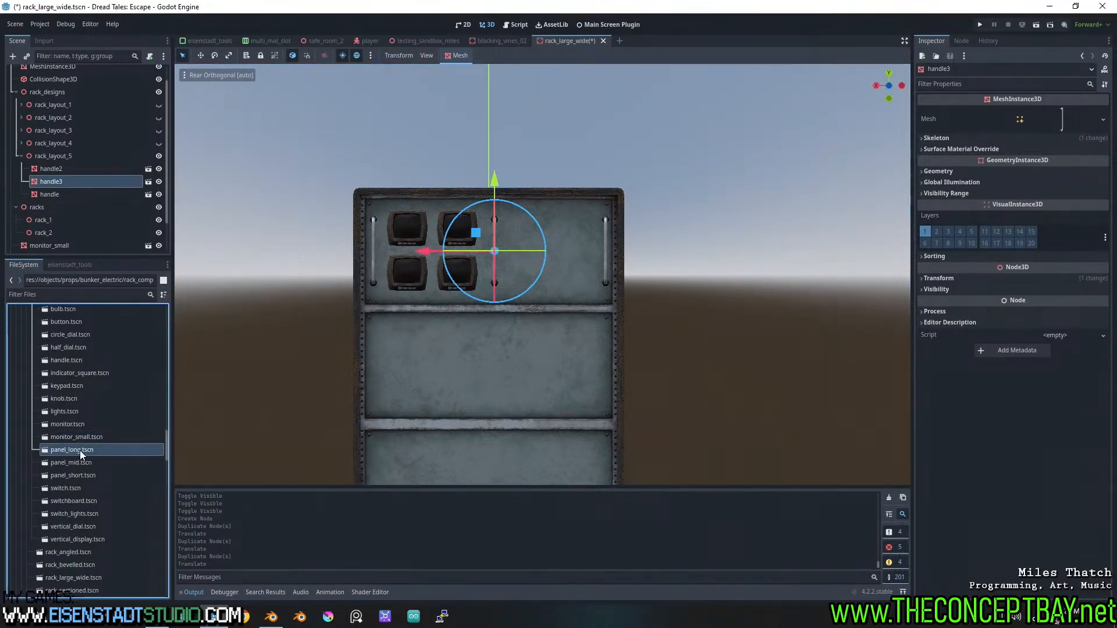
left_click_drag(79, 451, 547, 253)
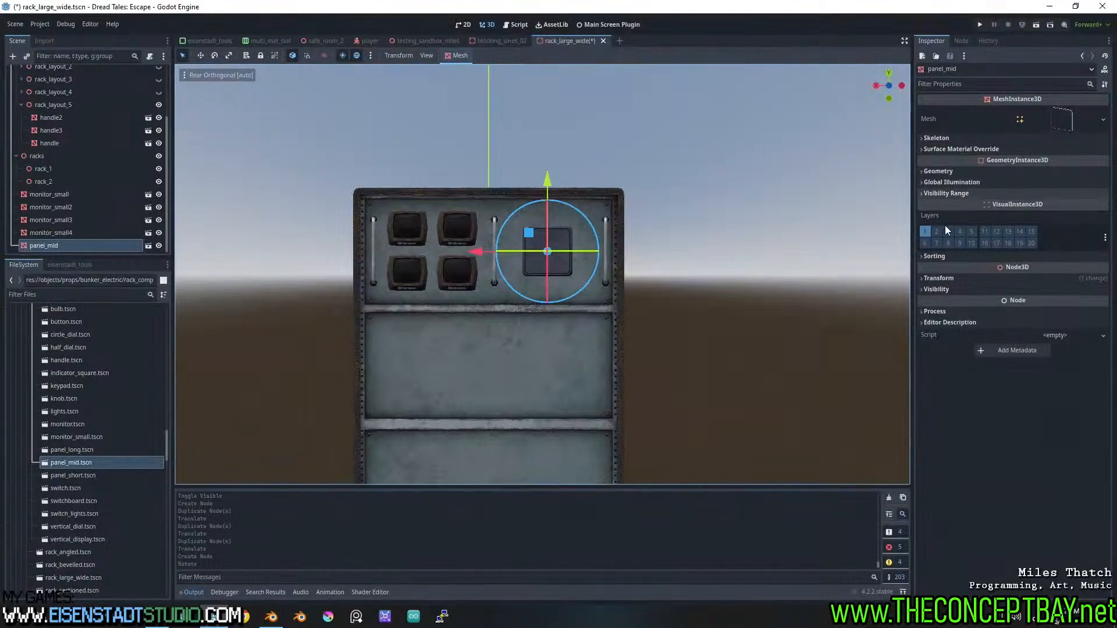
left_click(939, 278)
left_click_drag(1073, 363, 1106, 363)
left_click_drag(483, 254, 479, 252)
left_click(734, 274)
scroll(602, 324, "up", 4)
middle_click_drag(734, 274, 588, 259)
scroll(697, 278, "down", 3)
scroll(110, 151, "up", 2)
Check rack_layout_5's contents by toggling its visibility, and reparent monitor_small through monitor_small4 and panel_mid under it
left_click(159, 150)
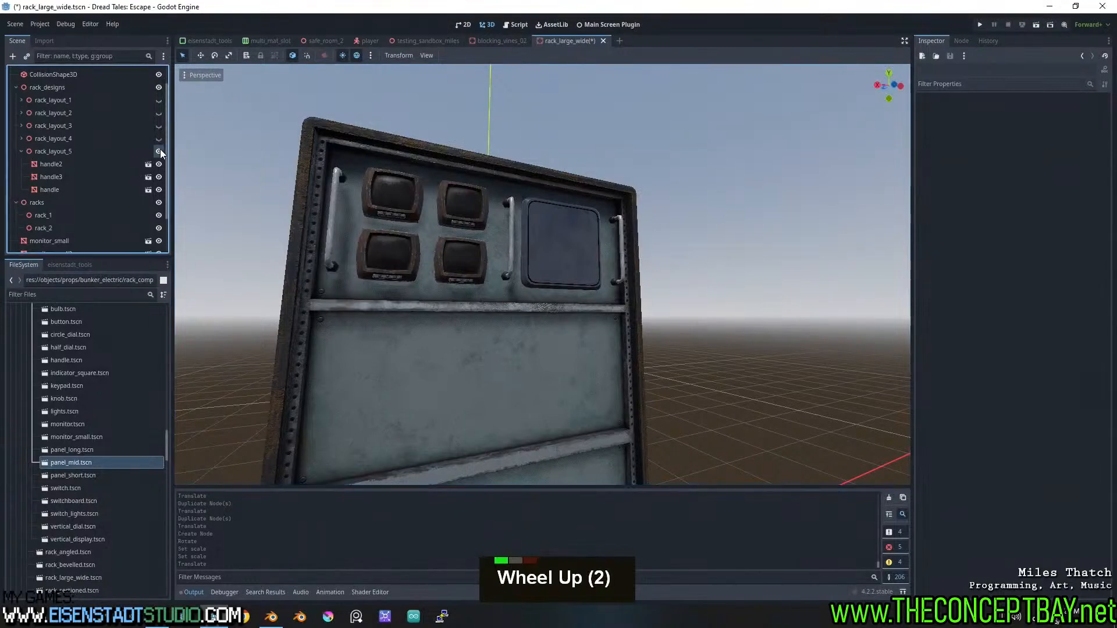
left_click(158, 151)
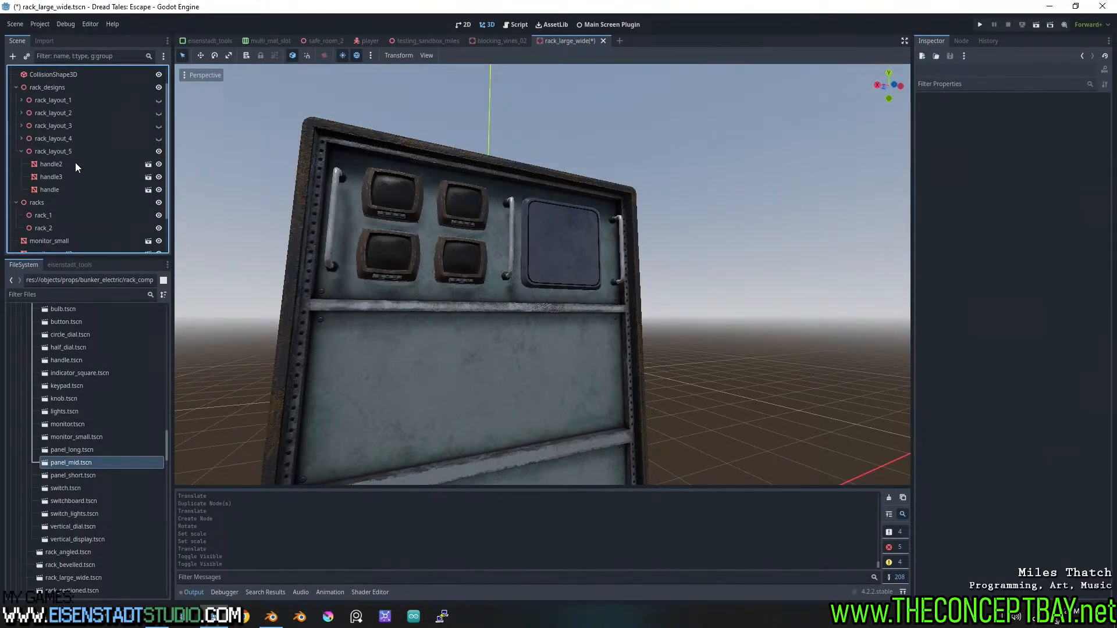
scroll(50, 208, "down", 3)
left_click(49, 195)
left_click(43, 244, "shift")
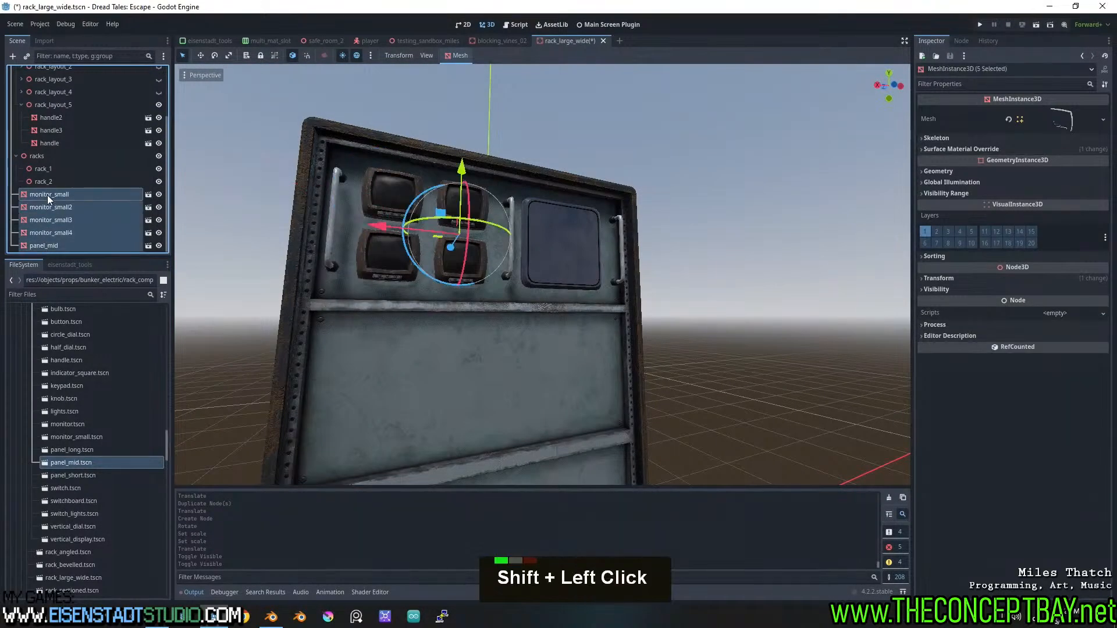
left_click_drag(47, 195, 54, 103)
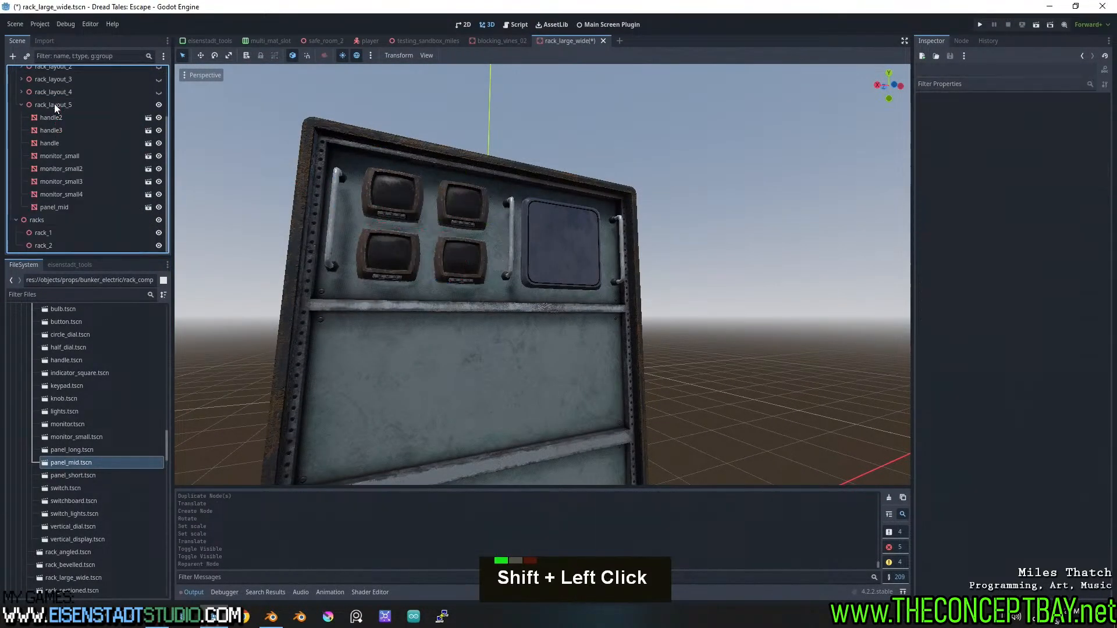
Hide rack_layout_5 and inspect the bare rack's panel sections from the base up to the top
left_click(159, 105)
scroll(629, 397, "down", 3)
middle_click_drag(629, 397, 595, 157, "shift")
scroll(606, 235, "up", 2)
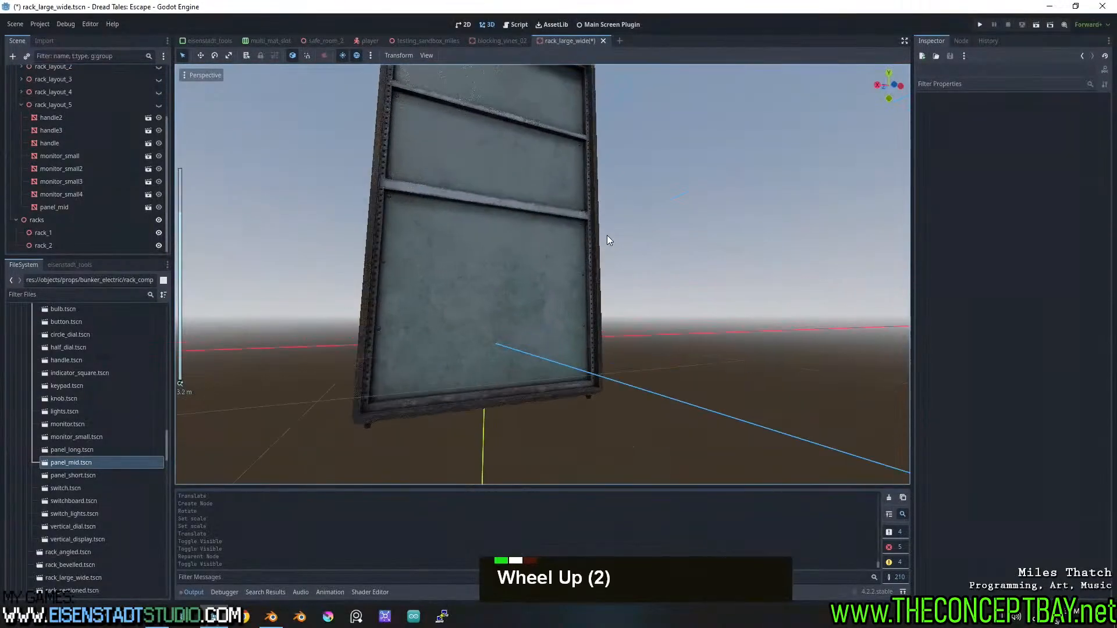
middle_click_drag(607, 235, 570, 235)
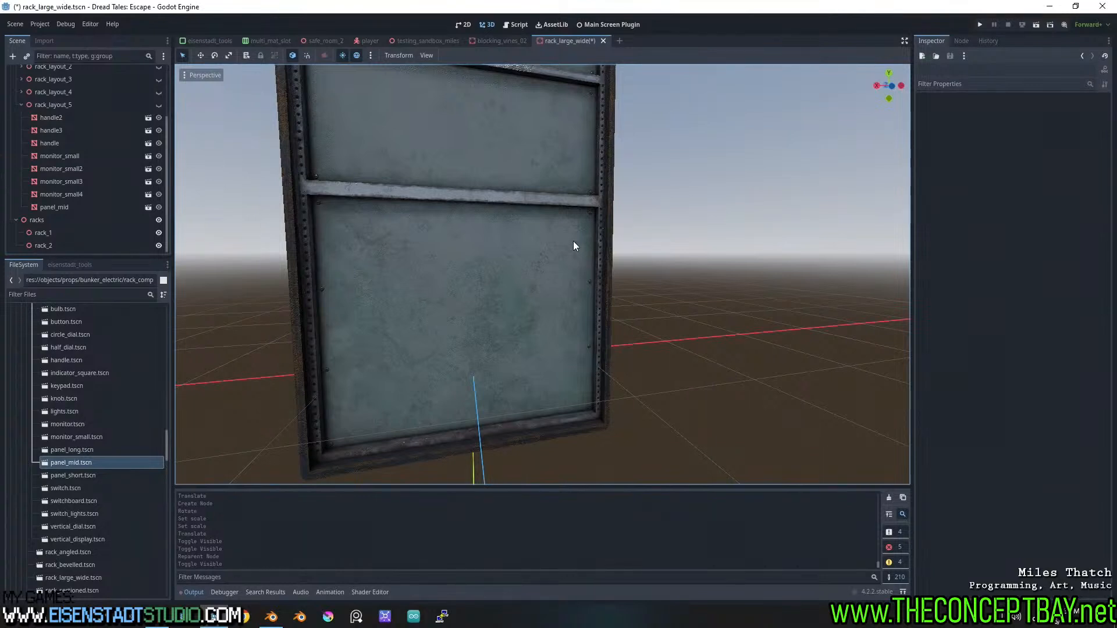
middle_click_drag(525, 211, 534, 294, "shift")
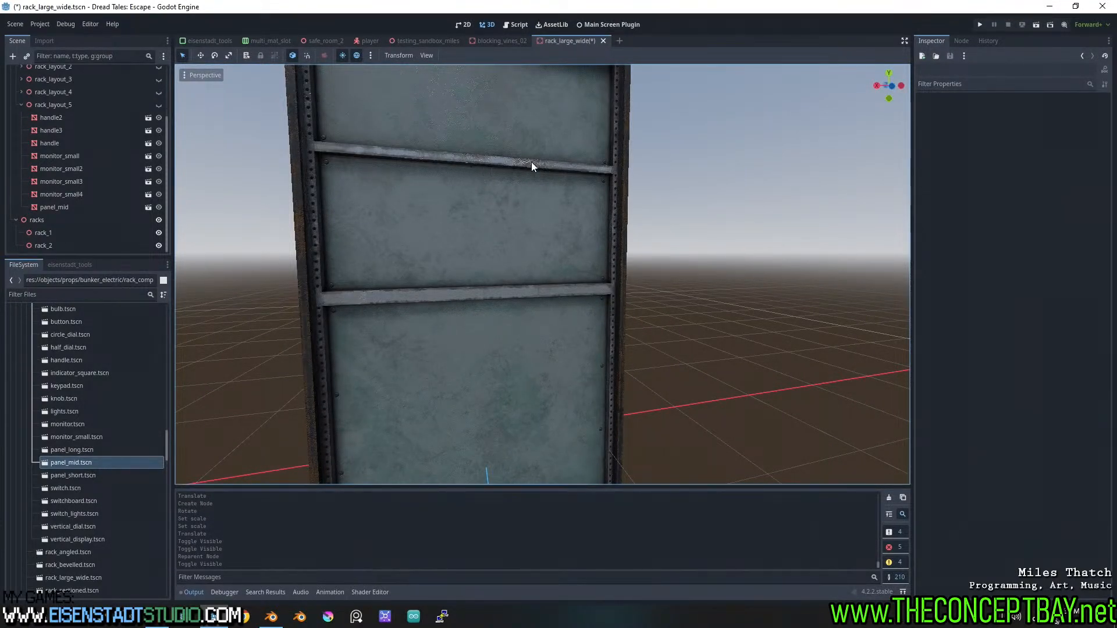
middle_click_drag(531, 164, 501, 246, "shift")
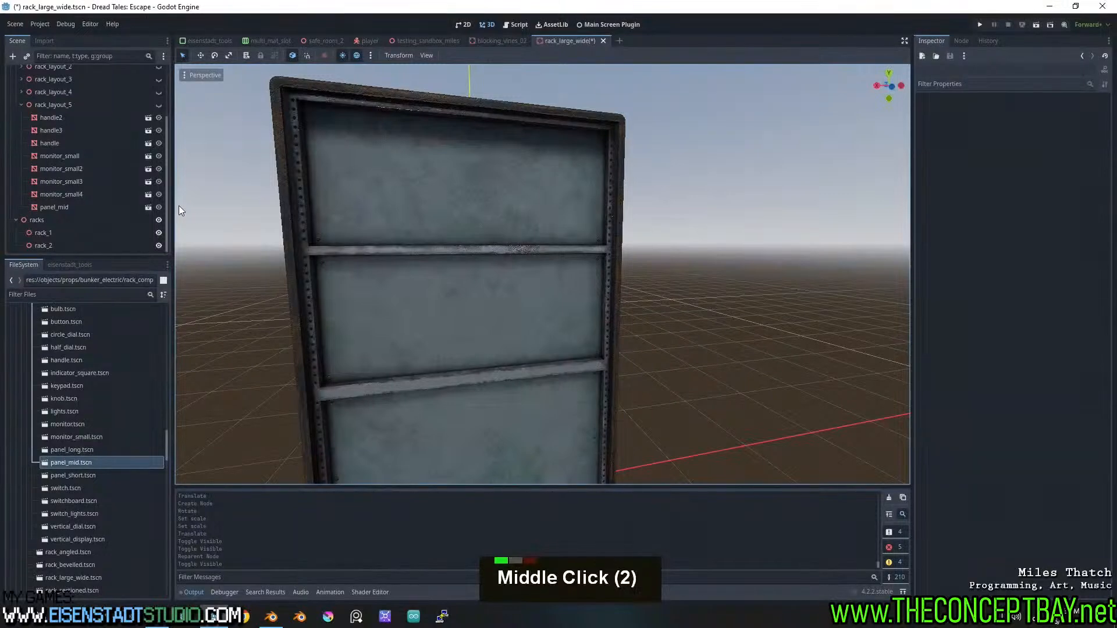
Show rack_layout_5 again and nudge its left handle slightly inward toward the small monitors
left_click(159, 105)
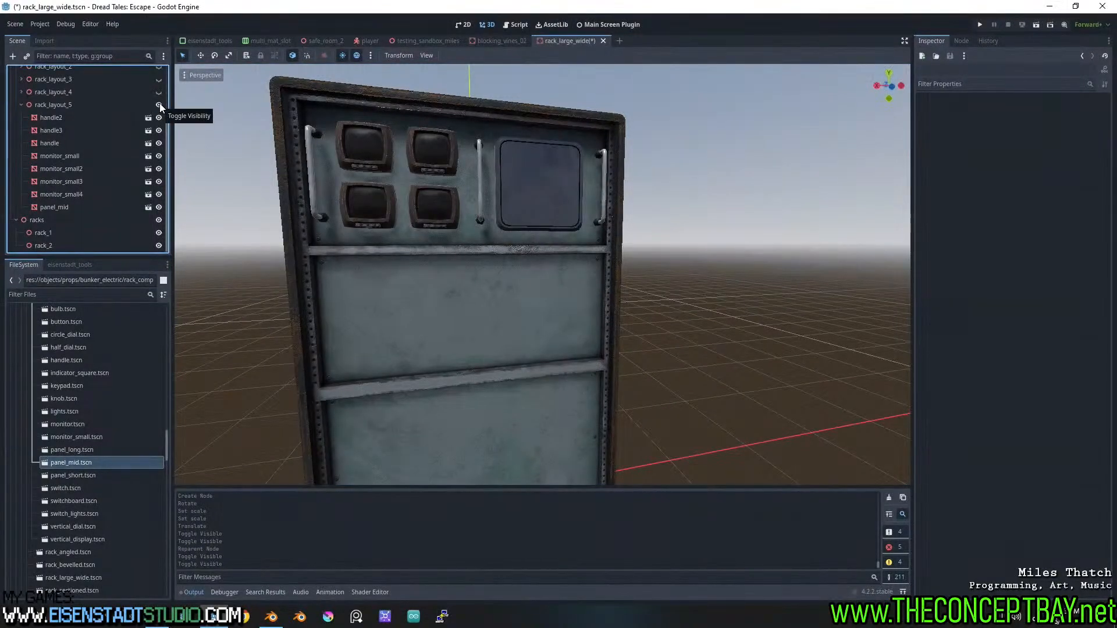
middle_click_drag(421, 265, 509, 281, "shift")
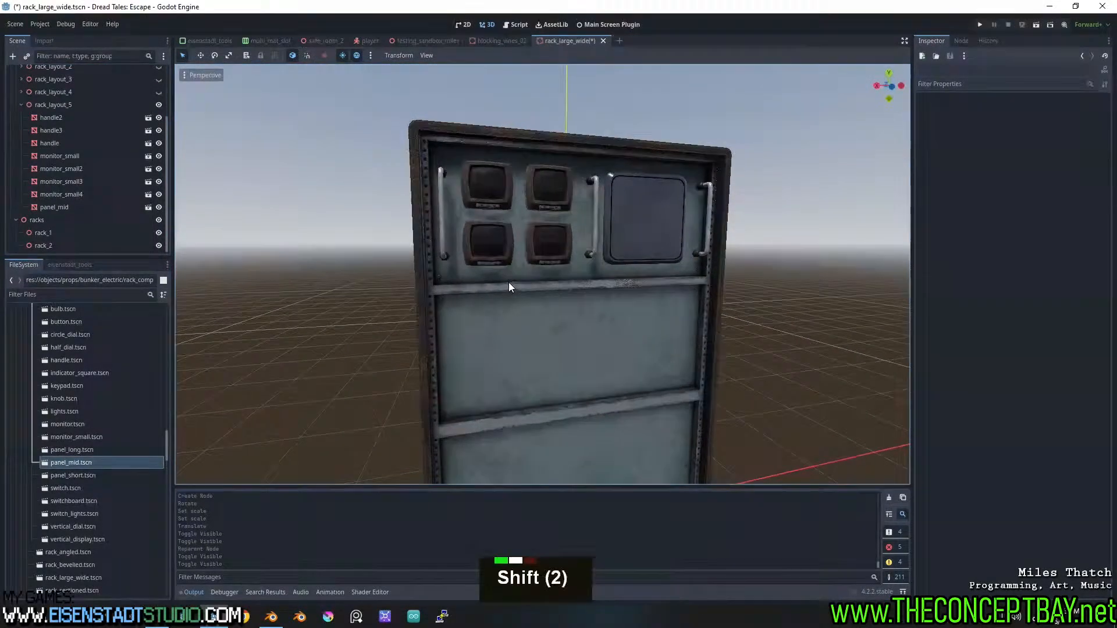
left_click(442, 242)
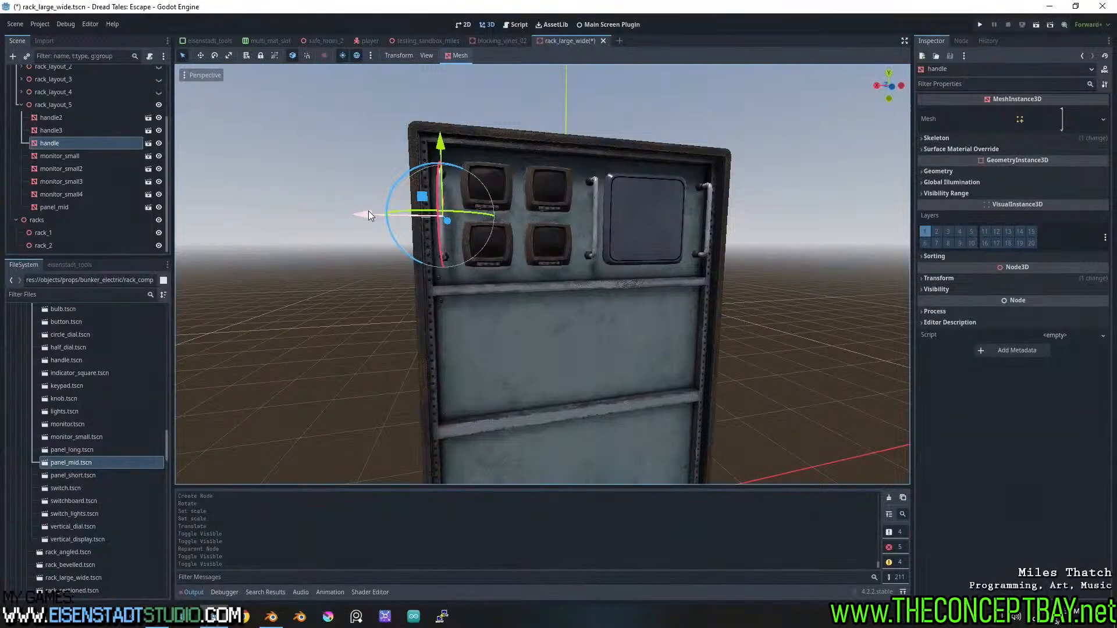
left_click_drag(369, 211, 374, 211)
middle_click_drag(693, 317, 564, 318, "shift")
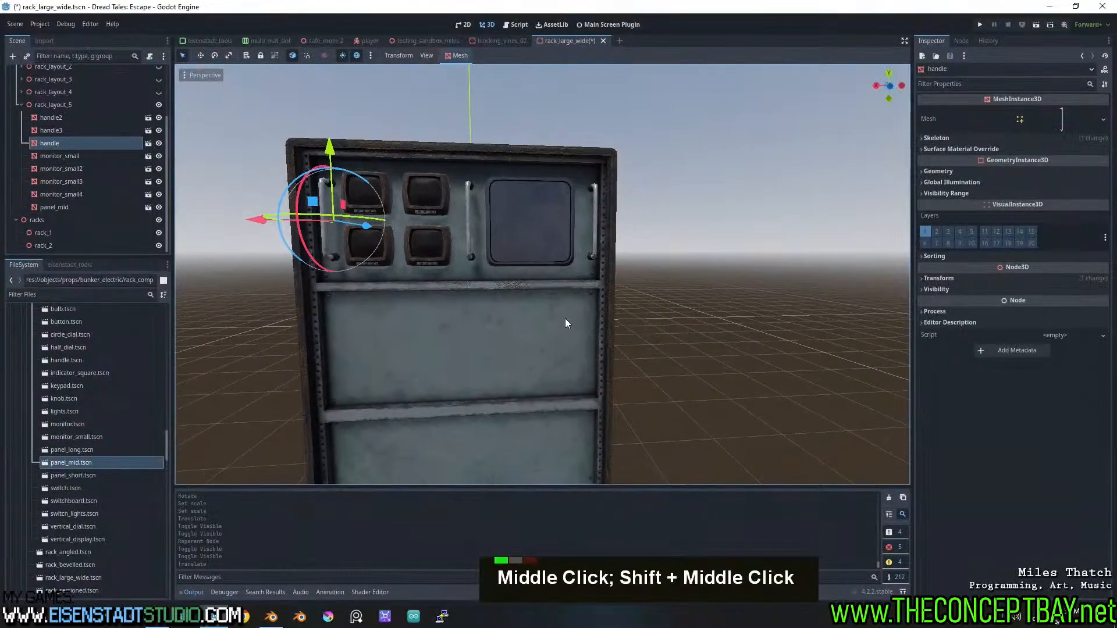
From the rear view, nudge the middle and right handles of rack_layout_5 slightly to the left
left_click(469, 256)
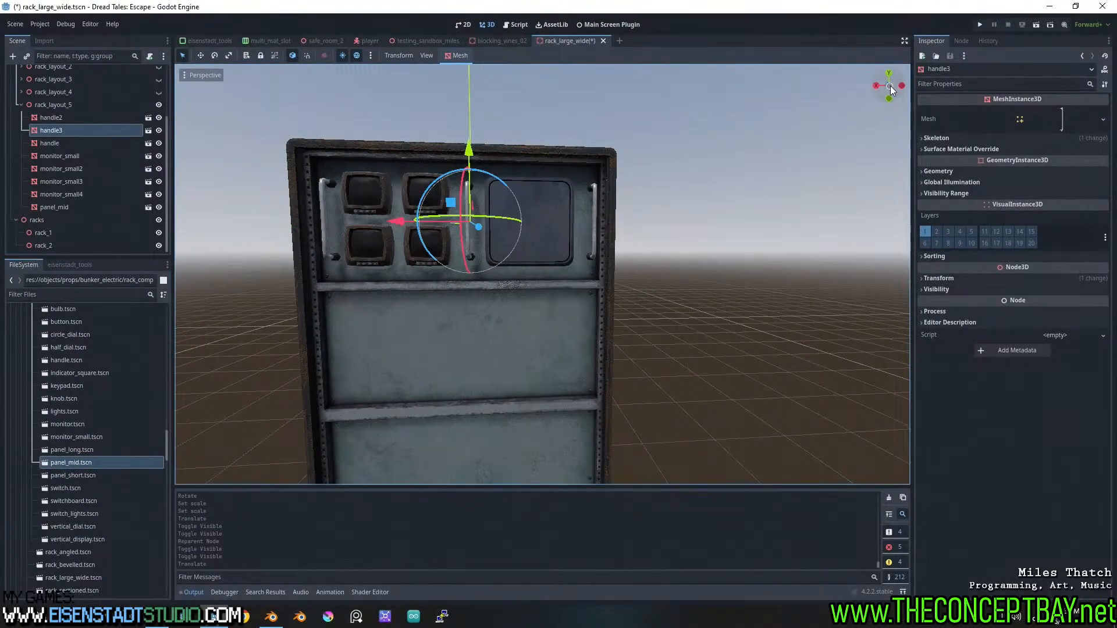
left_click(890, 87)
left_click_drag(405, 230, 404, 229)
left_click(577, 251)
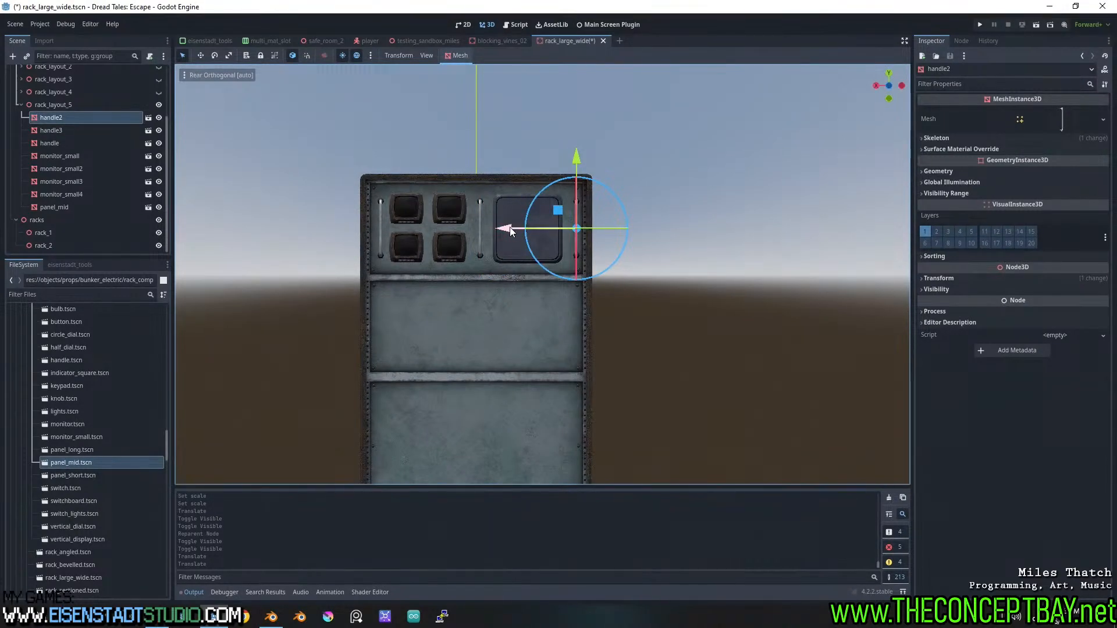
left_click_drag(509, 229, 504, 230)
left_click(701, 270)
middle_click_drag(700, 270, 576, 303)
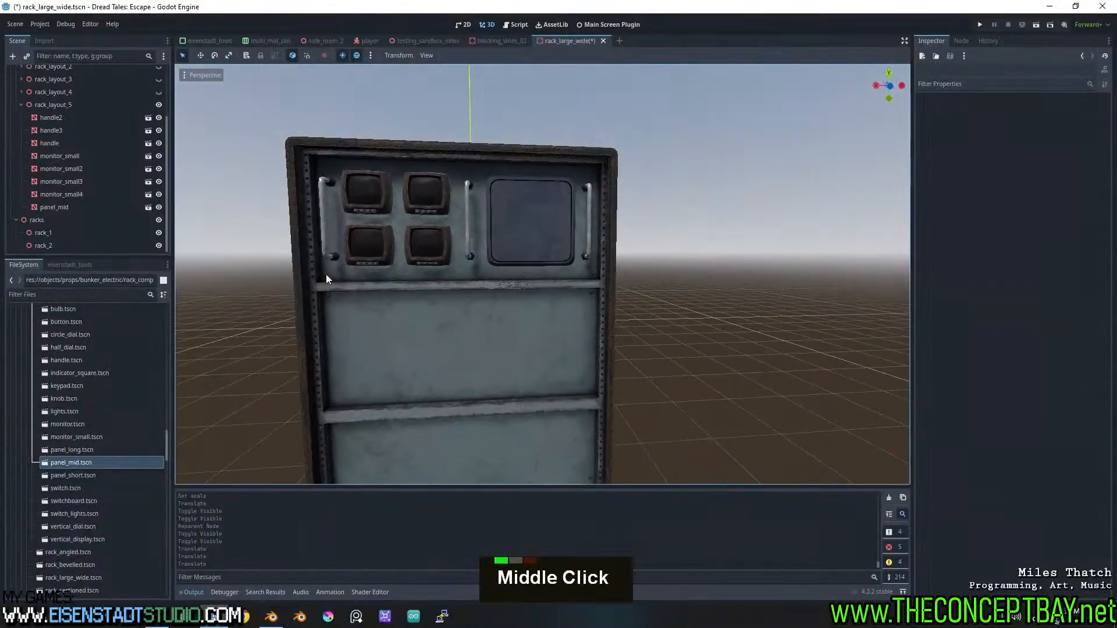
Review all five rack layouts one by one through their visibility, leaving every layout hidden and rack_layout_5 collapsed
left_click(158, 105)
left_click(158, 92)
middle_click_drag(411, 289, 290, 202)
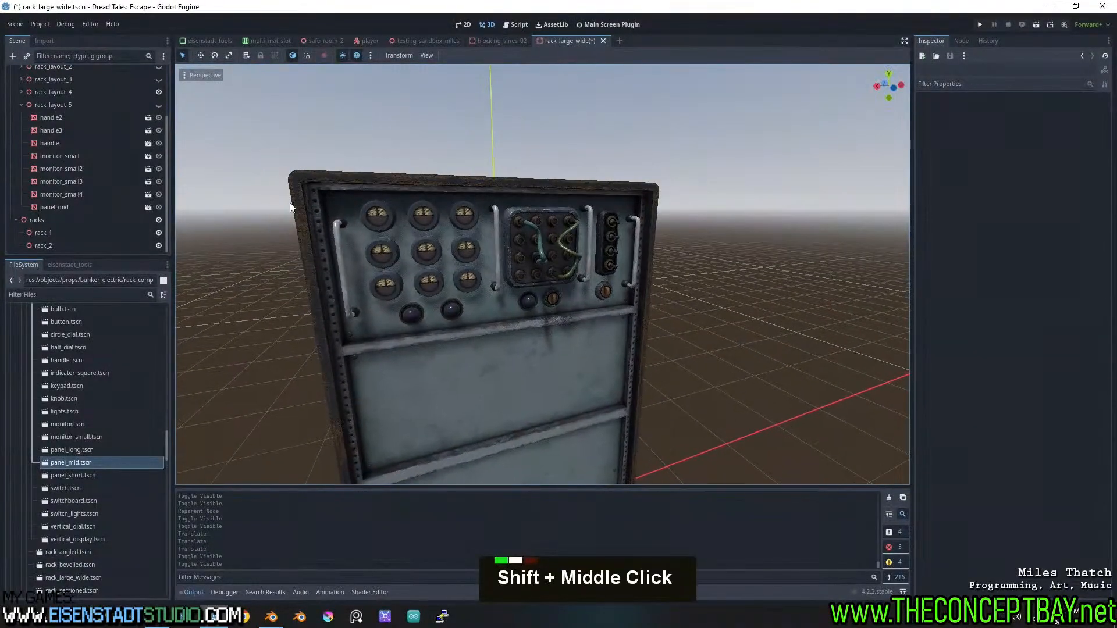
scroll(130, 97, "up", 2)
left_click(158, 138)
left_click(158, 125)
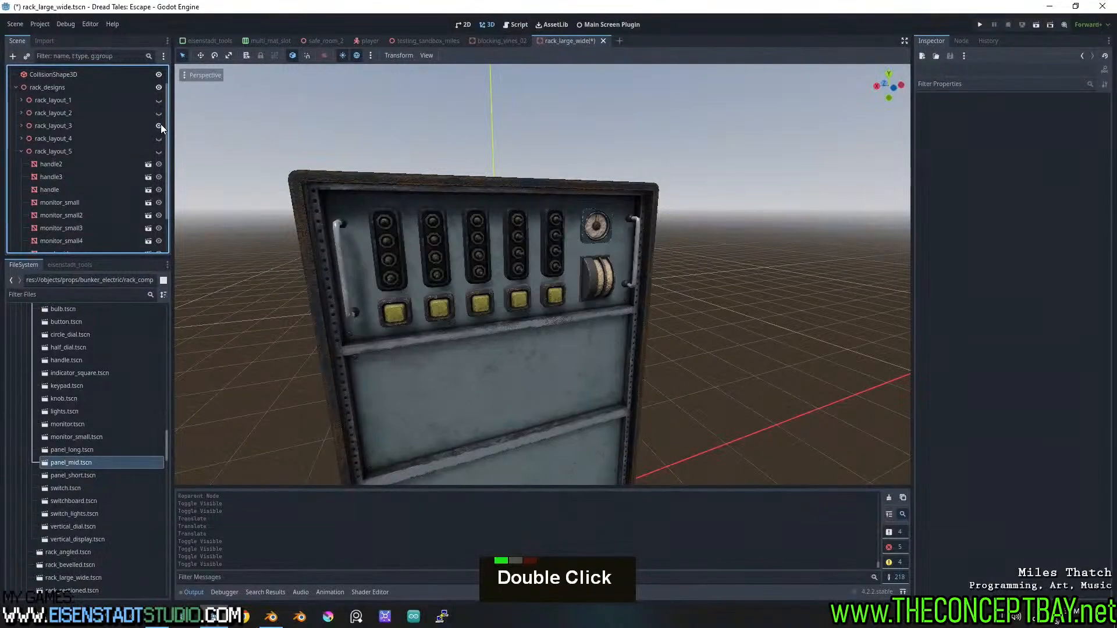
left_click(159, 126)
left_click(159, 111)
left_click(159, 112)
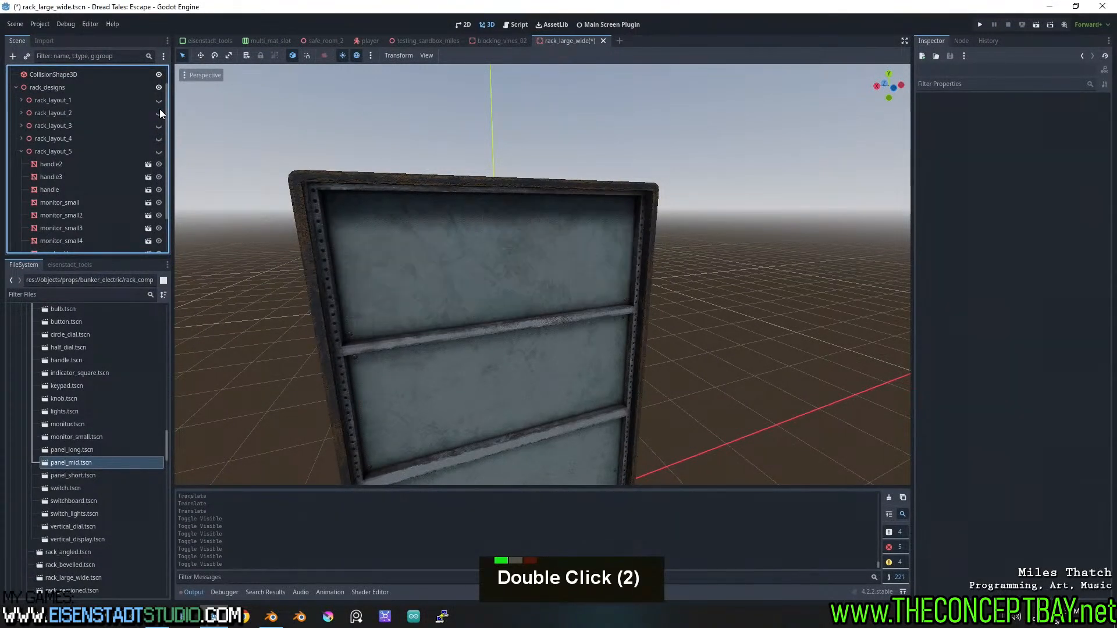
left_click(158, 96)
left_click(159, 97)
left_click(158, 151)
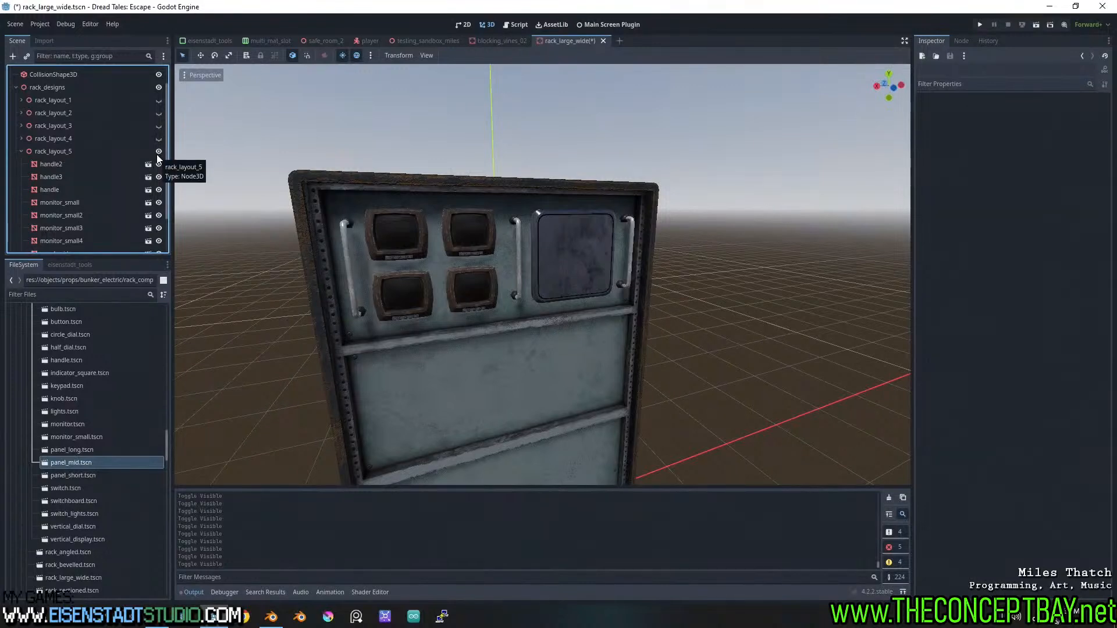
left_click(158, 152)
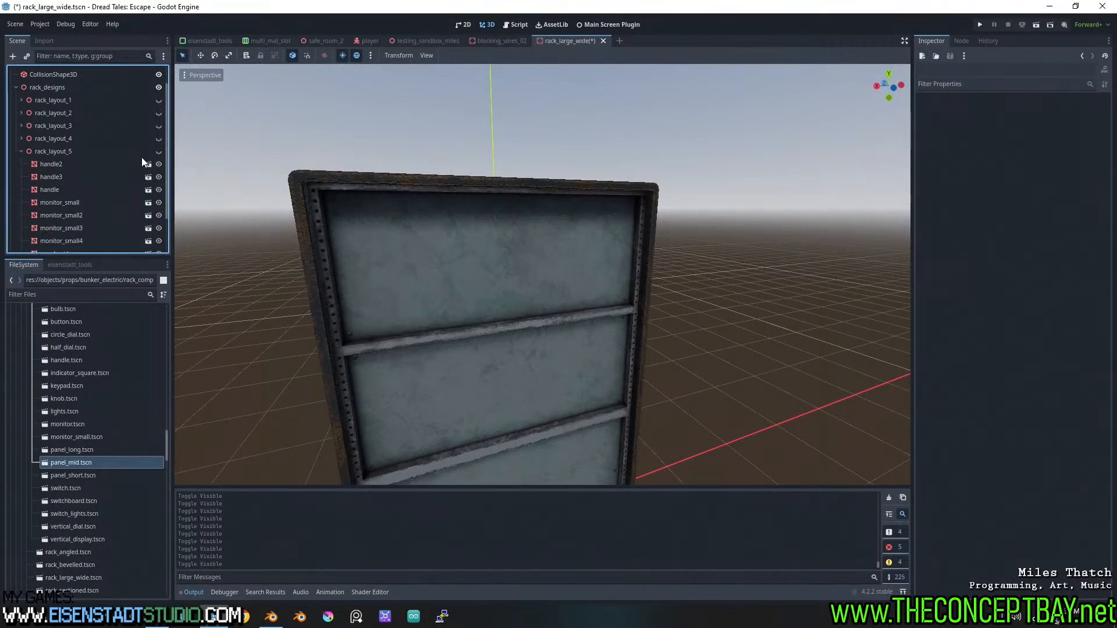
double_click(17, 151)
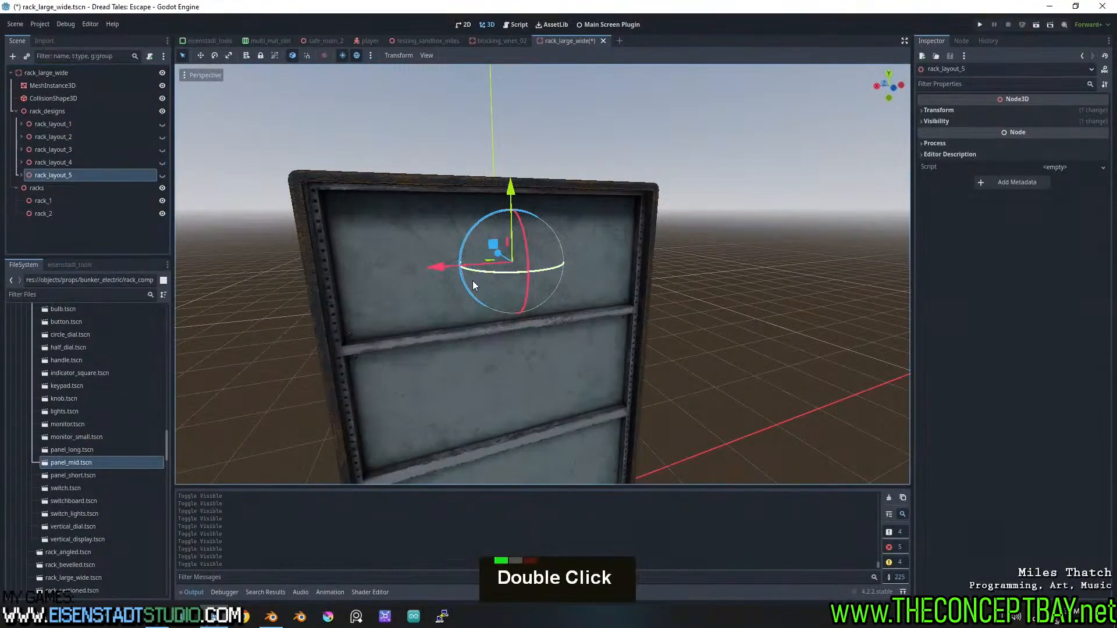
Go through the five rack layout nodes and their rack_designs parent, briefly showing rack_layout_1 and hiding it again
middle_click_drag(472, 285, 544, 292)
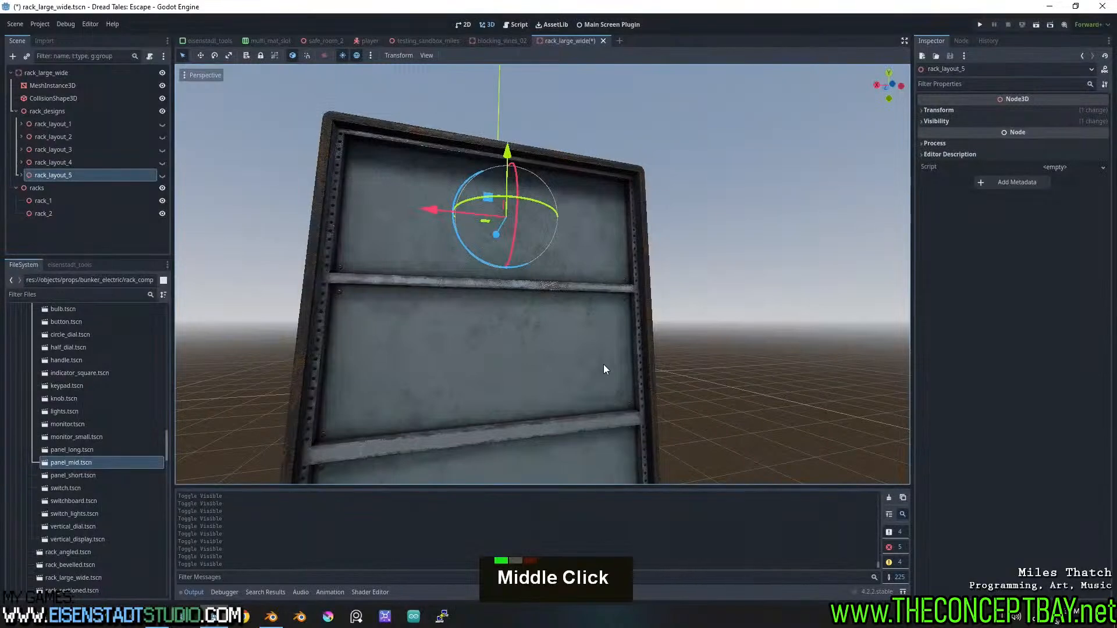
middle_click_drag(603, 364, 524, 291, "shift")
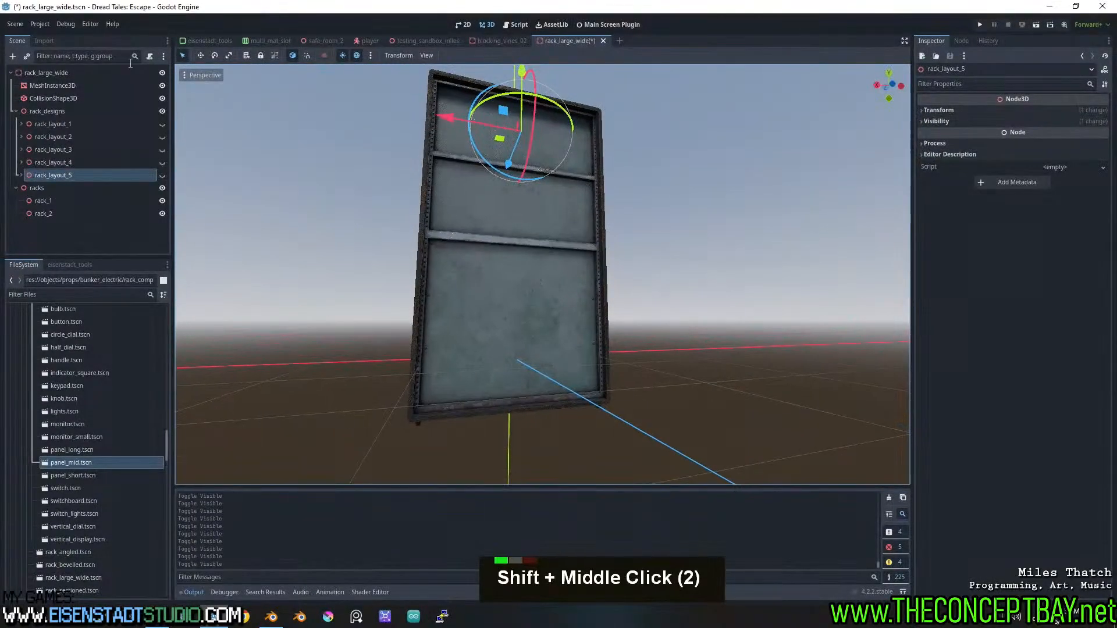
left_click(40, 124)
left_click(41, 136)
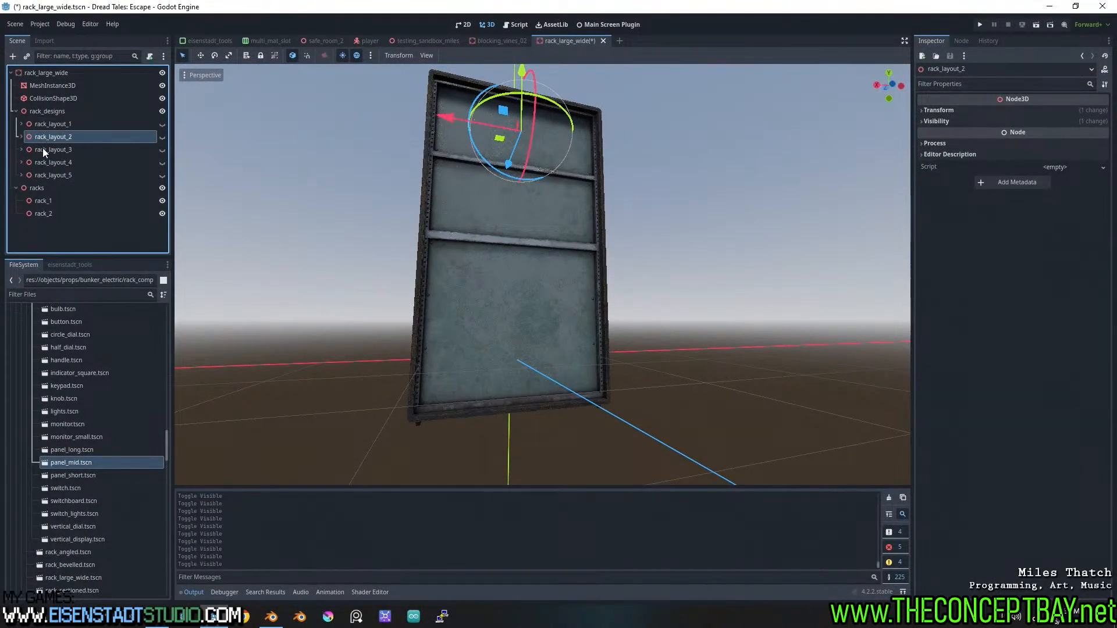
left_click(43, 148)
left_click(44, 162)
left_click(46, 174)
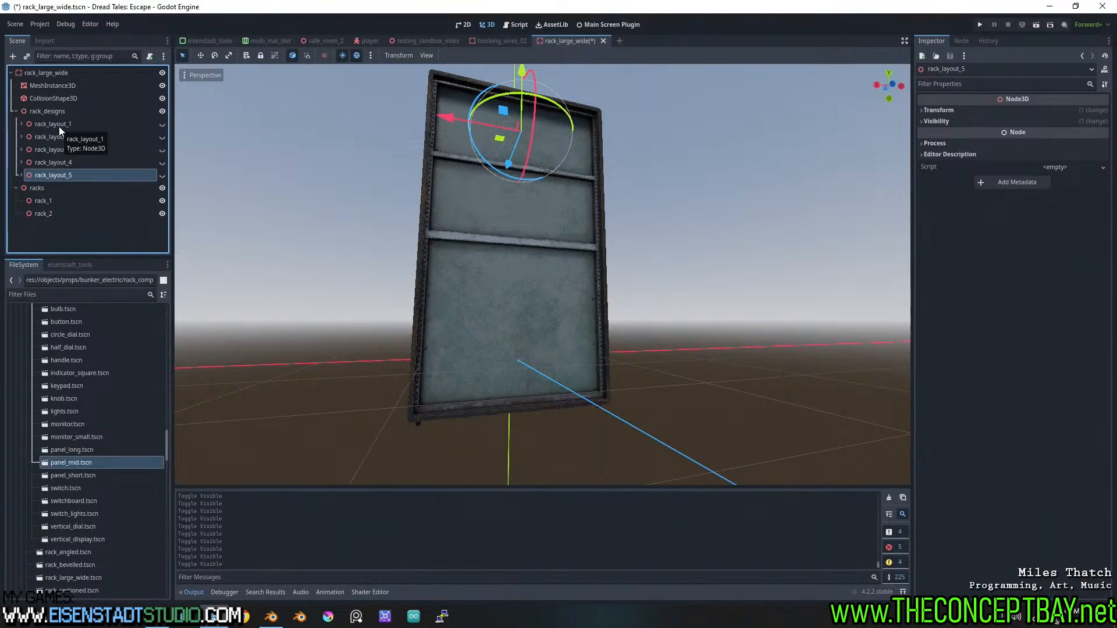
left_click(61, 110)
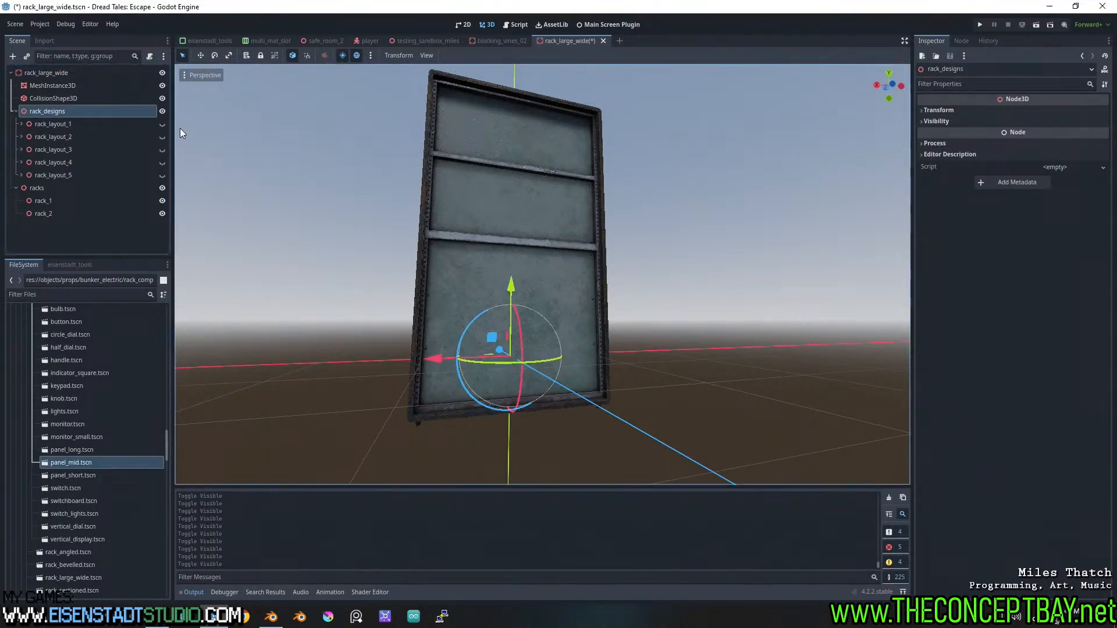
left_click(162, 124)
left_click(162, 124)
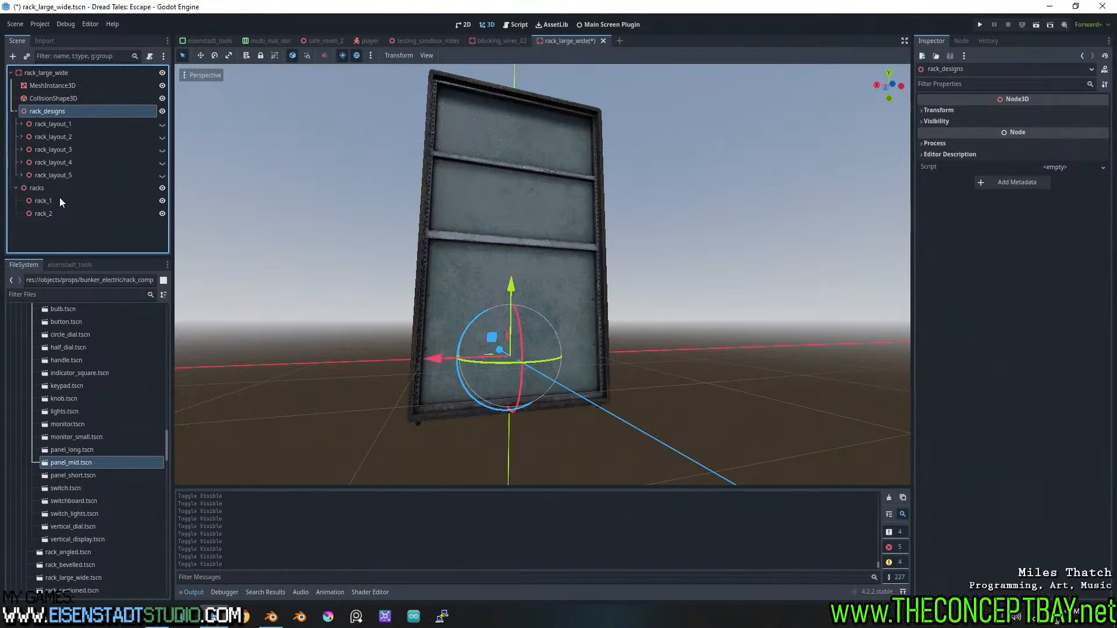
double_click(47, 111)
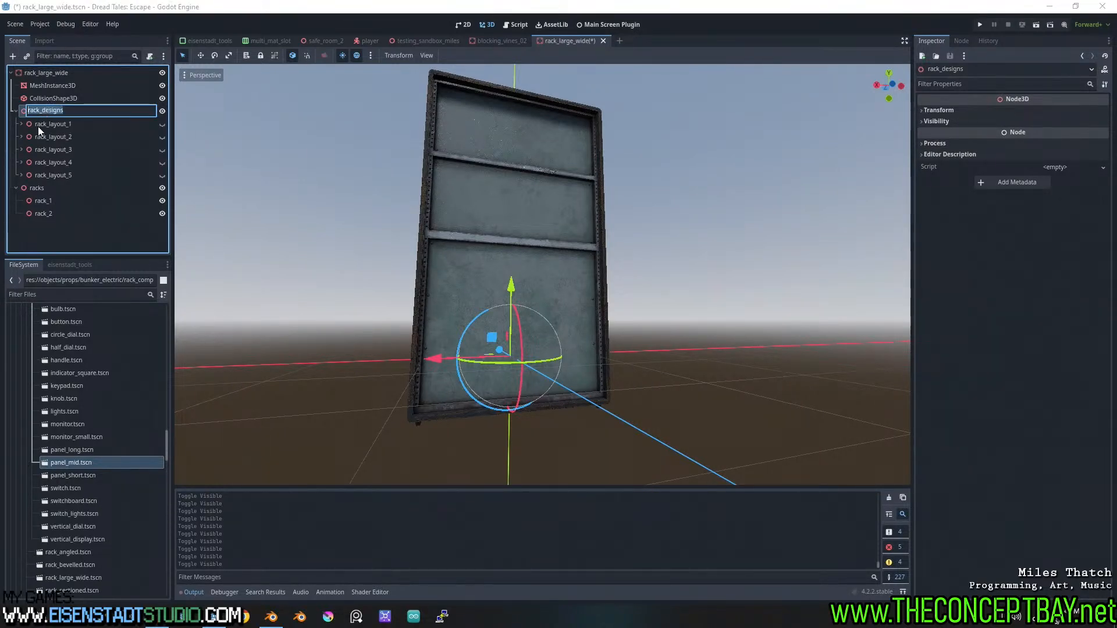
key("Return")
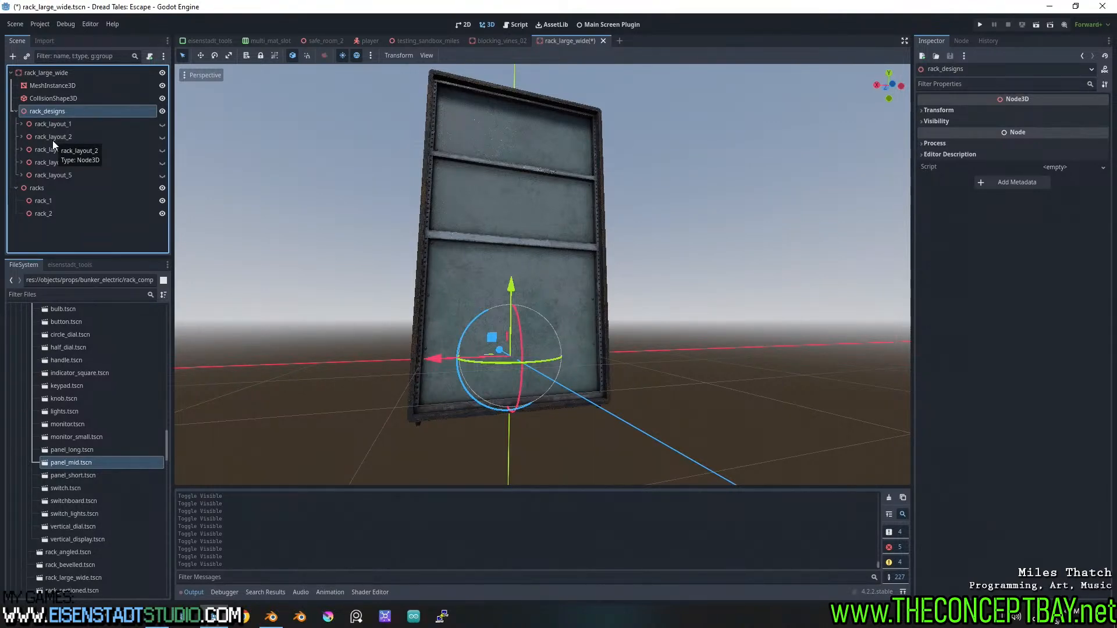
Inspect the bare rack's upper sections and save the rack_large_wide scene
middle_click_drag(582, 119, 543, 219)
scroll(514, 226, "up", 4)
scroll(536, 208, "down", 2)
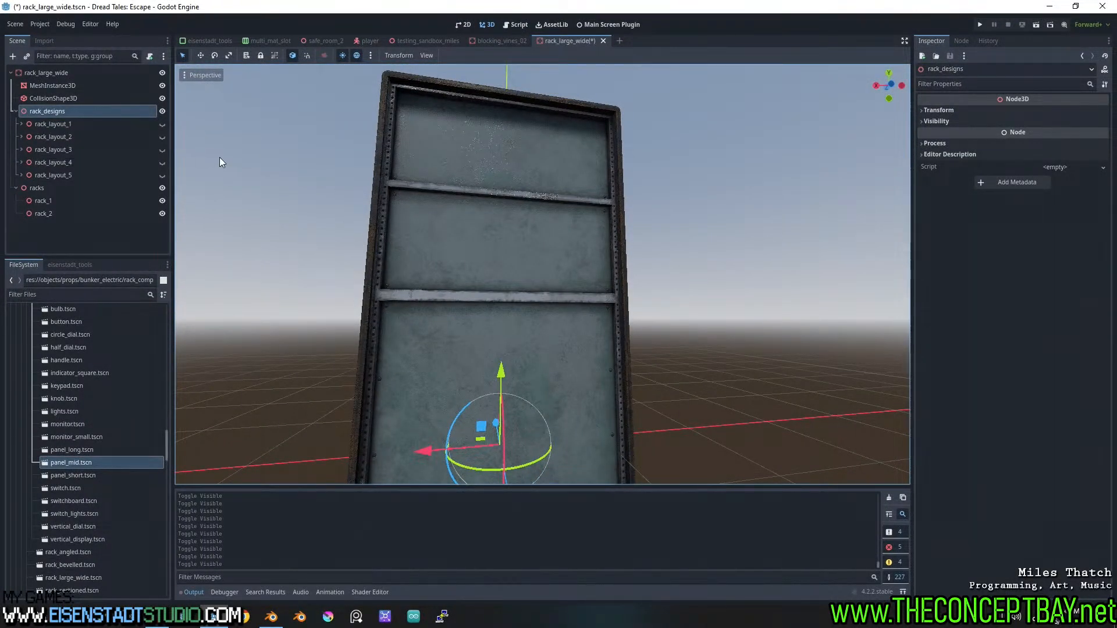
middle_click_drag(219, 157, 420, 254)
scroll(364, 236, "up", 2)
key("ctrl+s")
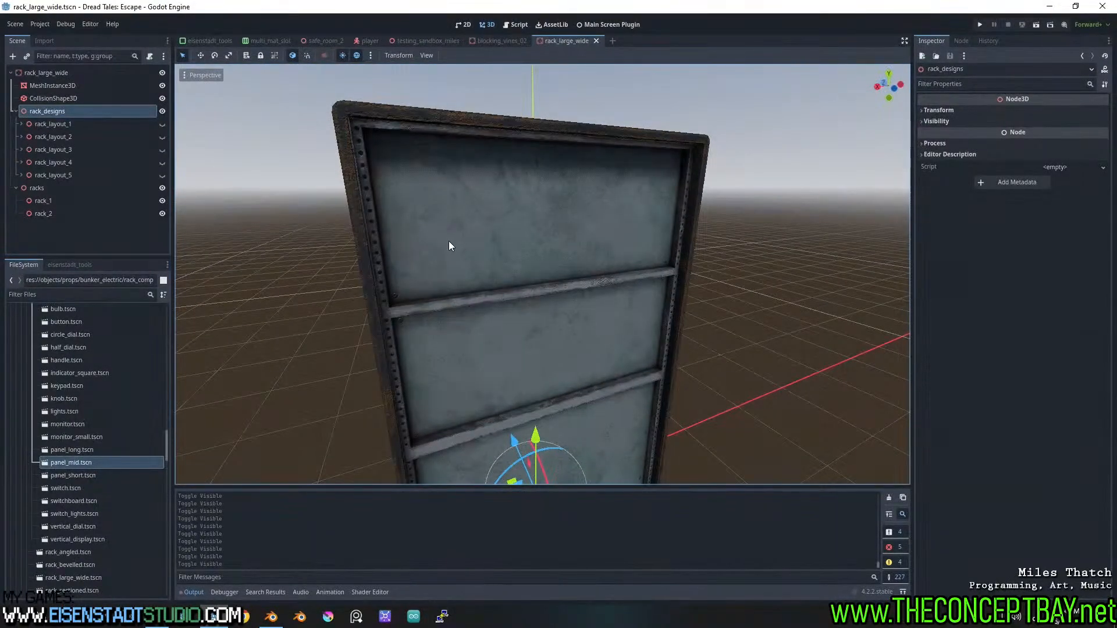
Preview rack_layout_5 and rack_layout_3 in turn on the rack's top section, hiding each again, and examine the empty rack
middle_click_drag(449, 243, 583, 285)
scroll(515, 316, "up", 2)
middle_click_drag(581, 287, 556, 299)
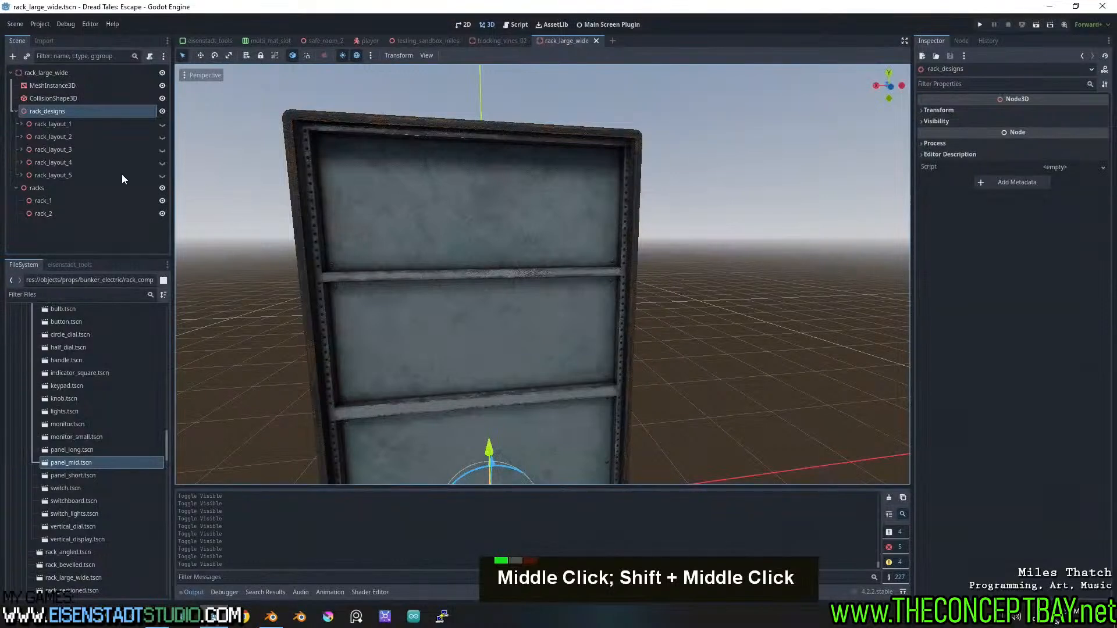
left_click(161, 175)
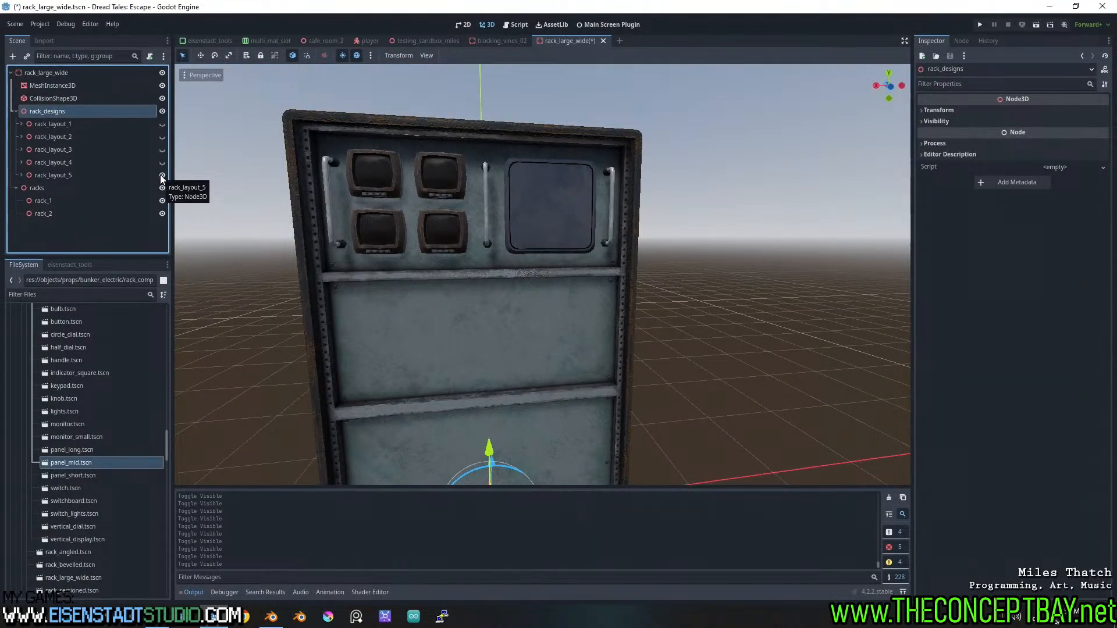
left_click(160, 174)
left_click(164, 154)
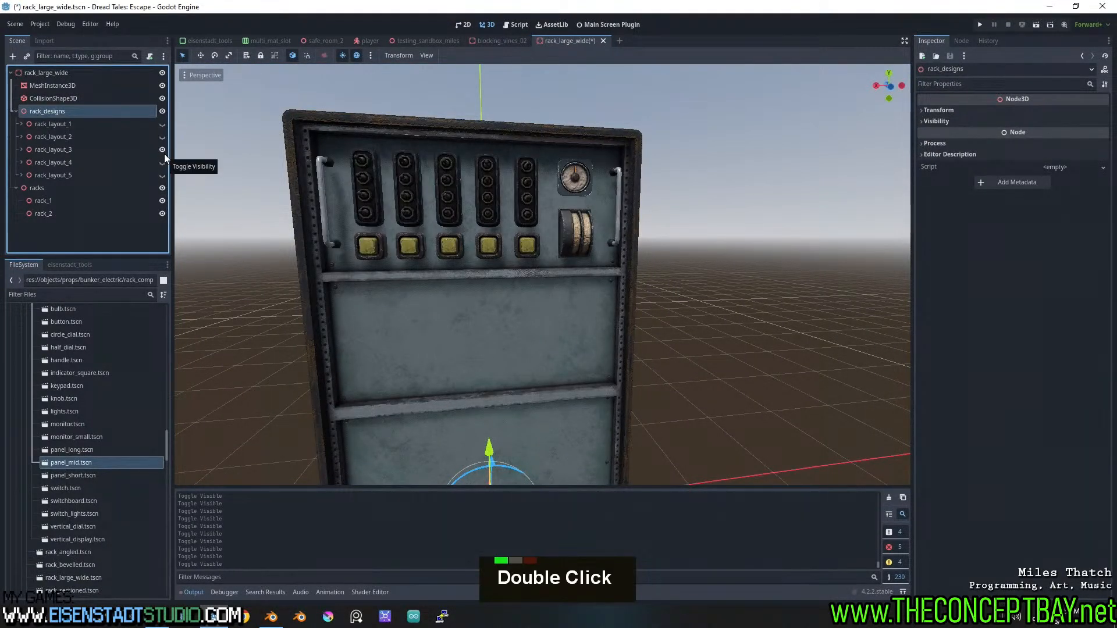
scroll(488, 214, "up", 8)
middle_click_drag(489, 214, 538, 256)
scroll(559, 270, "down", 4)
scroll(537, 256, "down", 2)
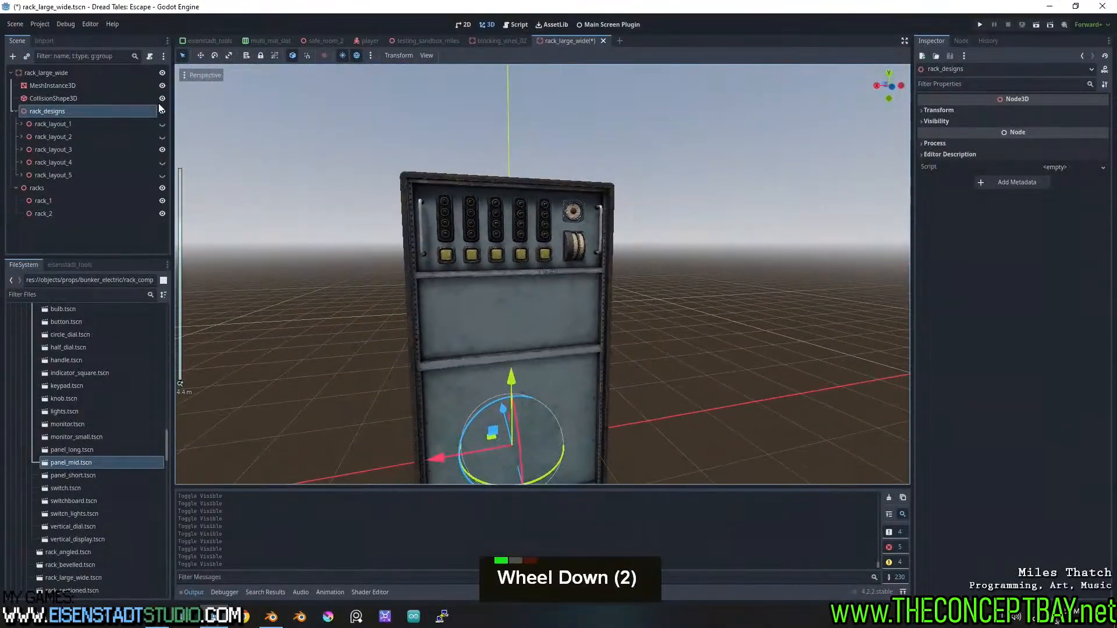
left_click(161, 149)
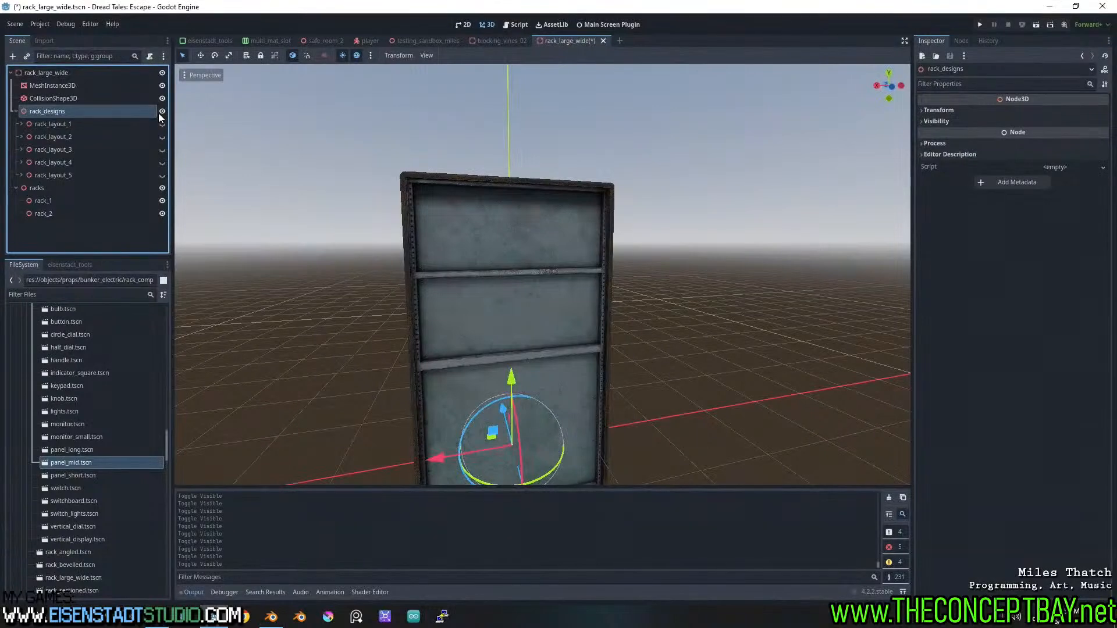
middle_click_drag(592, 291, 634, 196)
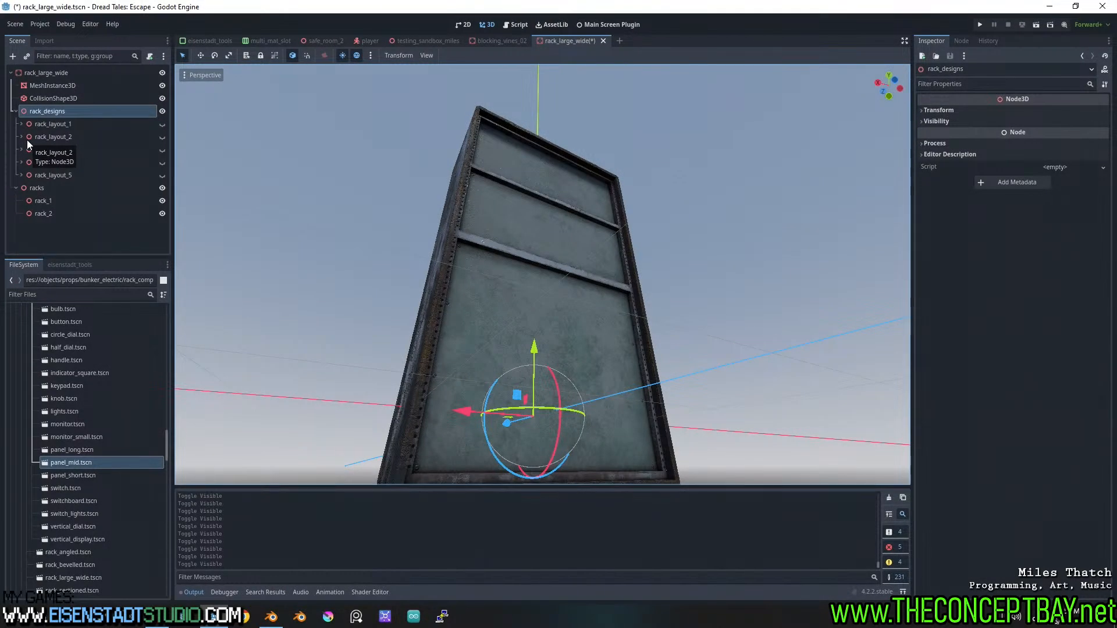
middle_click_drag(265, 173, 532, 246)
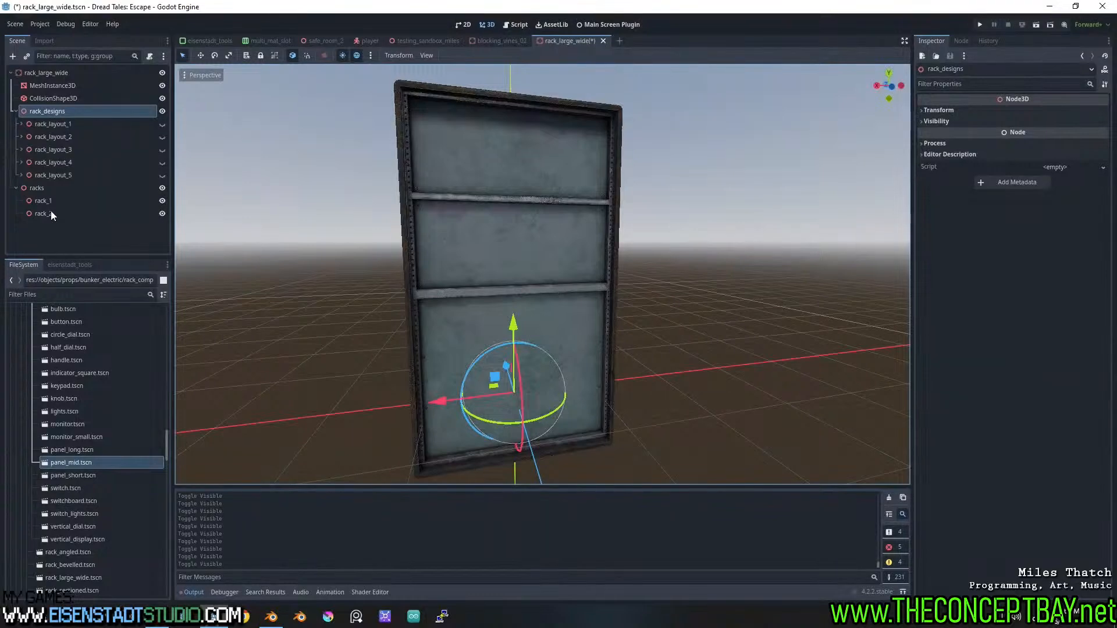
Start attaching a new GDScript to the rack_designs node and name the script file generic_random_design_choser
right_click(65, 113)
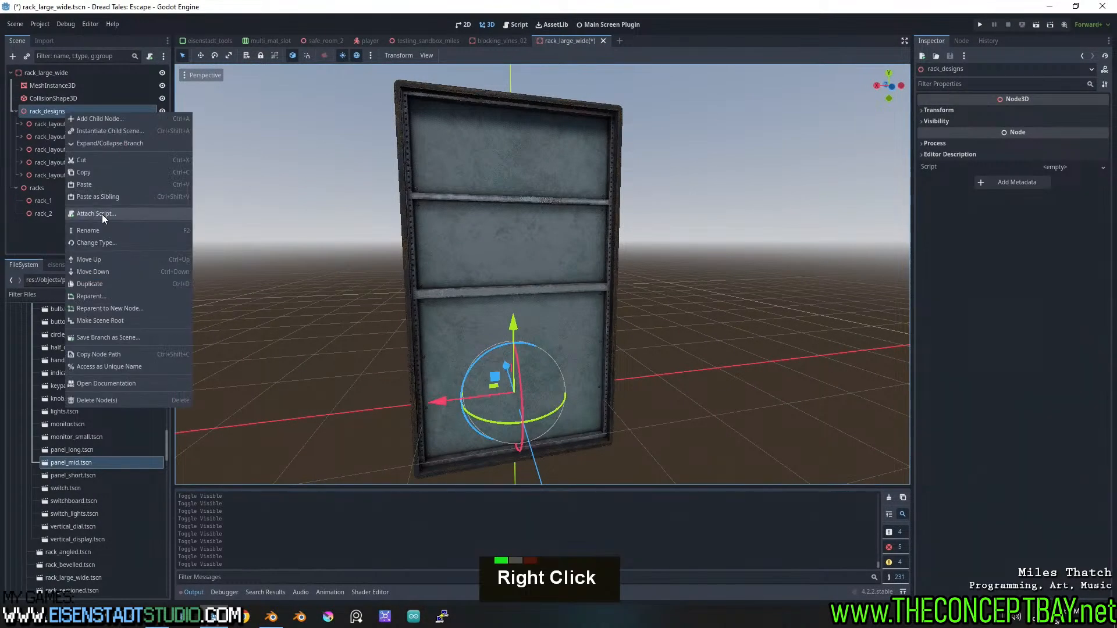
left_click(113, 211)
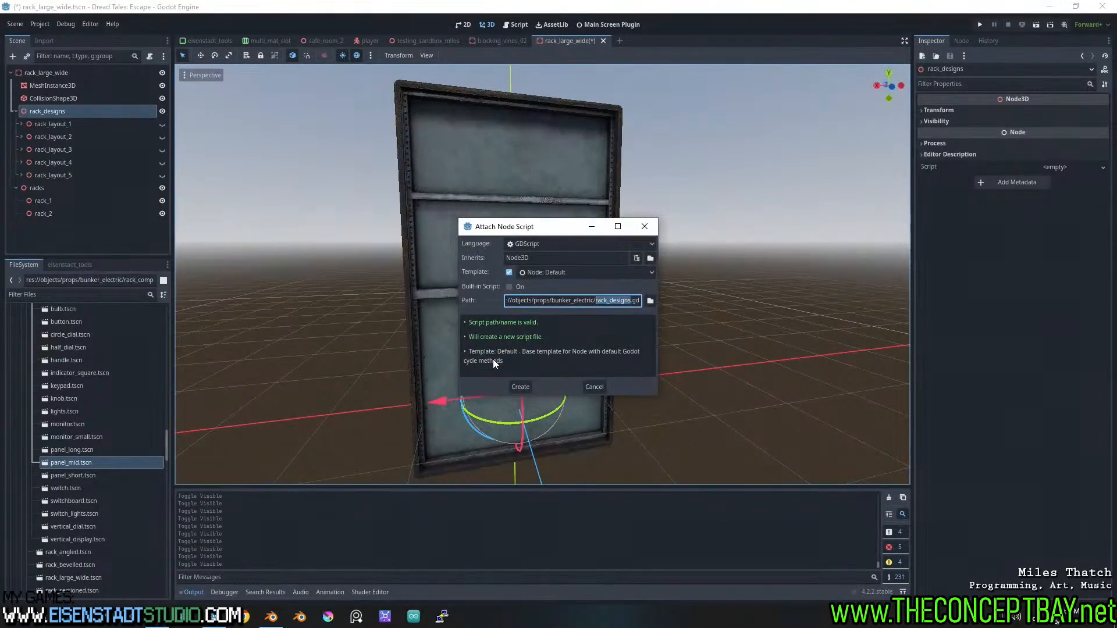
key("Right")
key("ctrl+shift+Left")
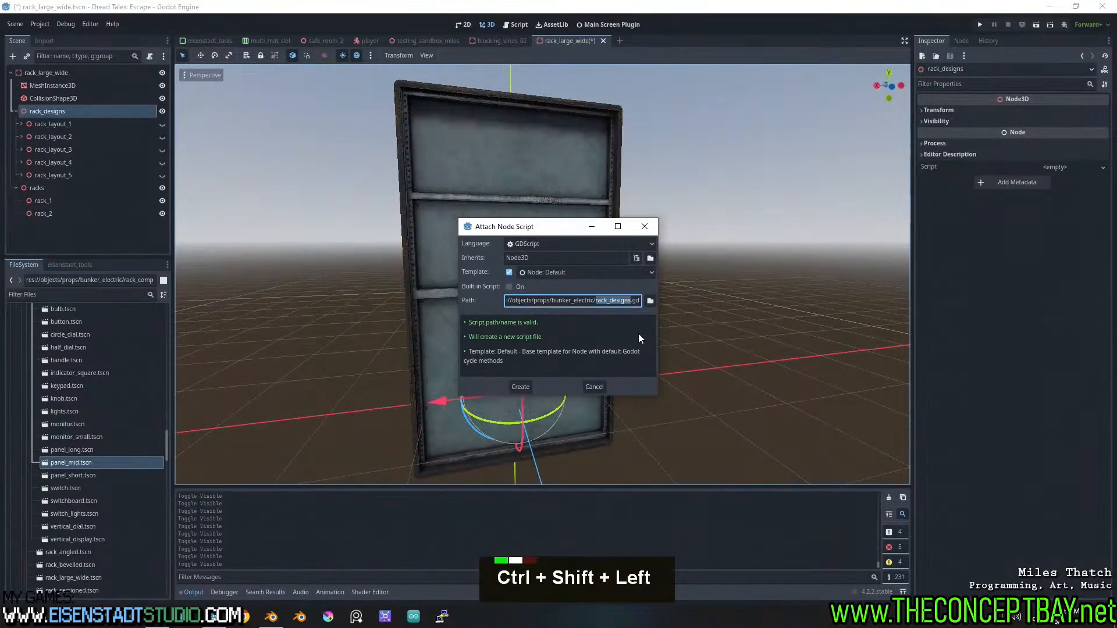
type("generic_randoM")
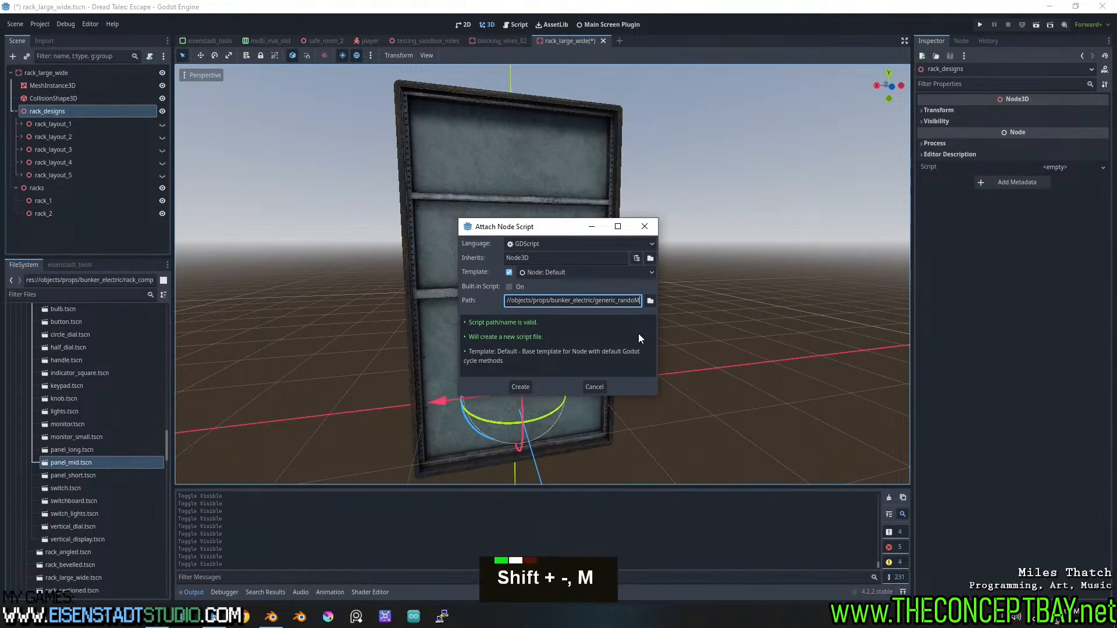
type("_de")
key("BackSpace")
key("BackSpace")
key("BackSpace")
key("BackSpace")
type("m_des")
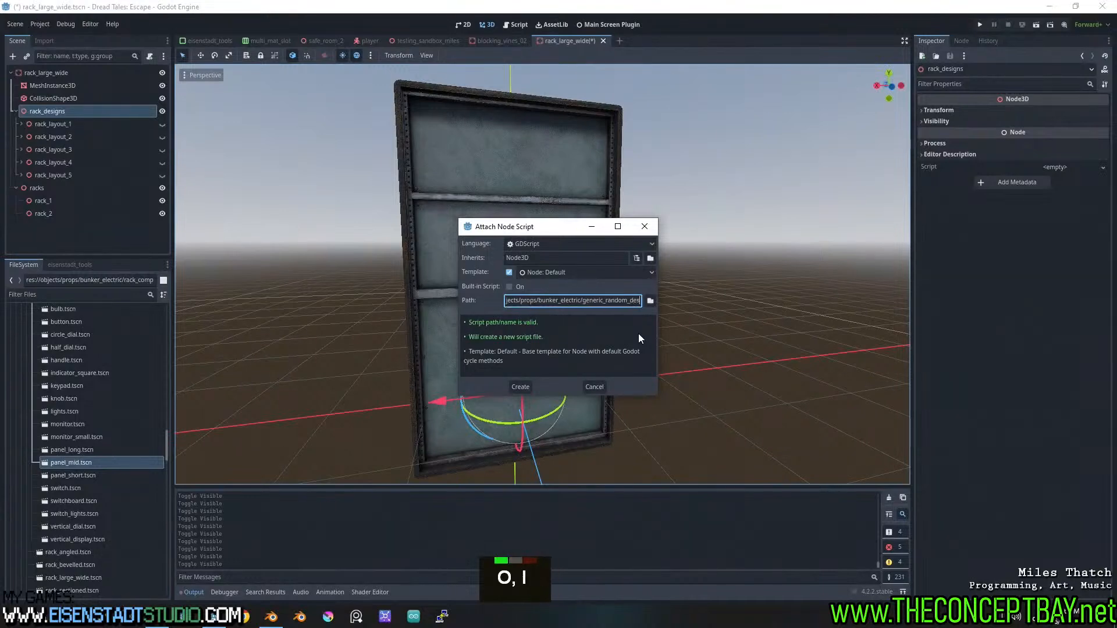
type("ign_d")
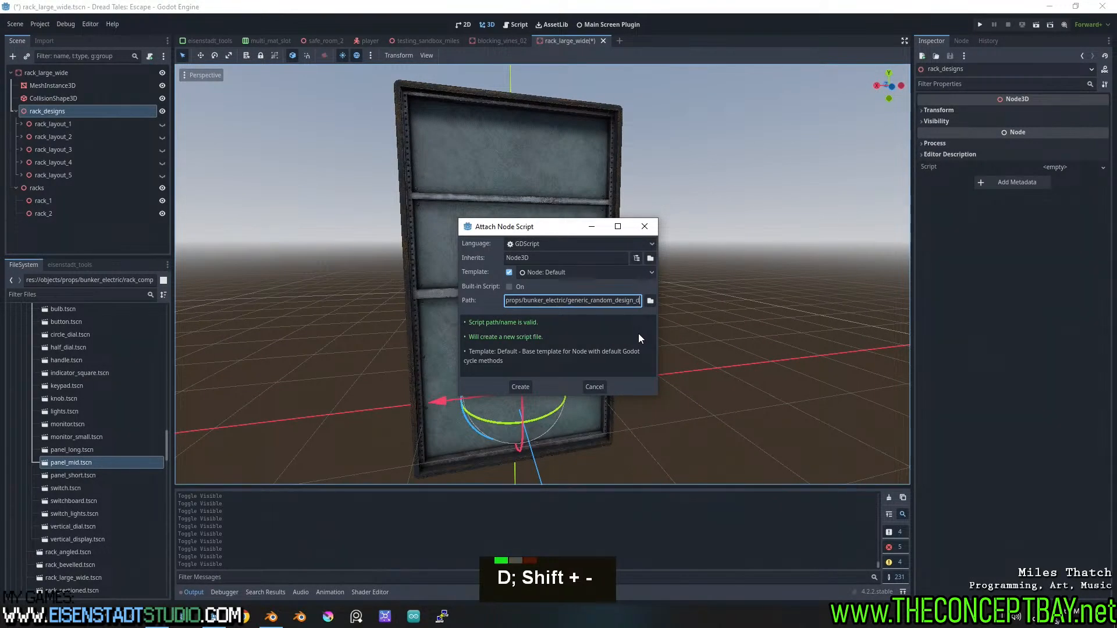
key("BackSpace")
type("choser")
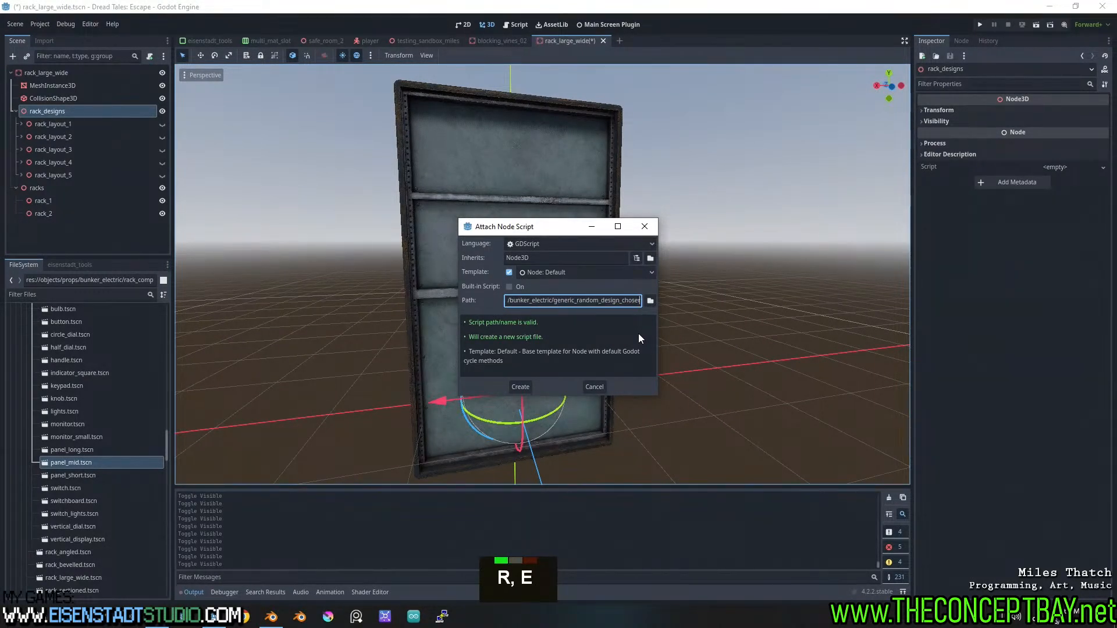
Set the script's location to res://scripts/generic_utility and create generic_random_design_choser.gd there
left_click(653, 302)
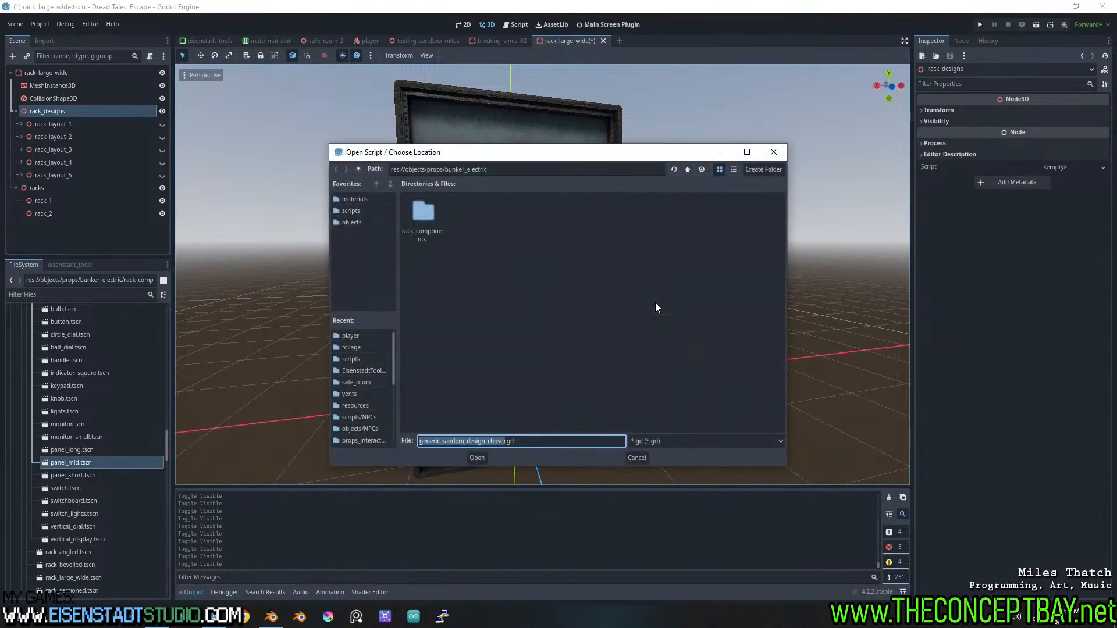
left_click(358, 170)
left_click(358, 170)
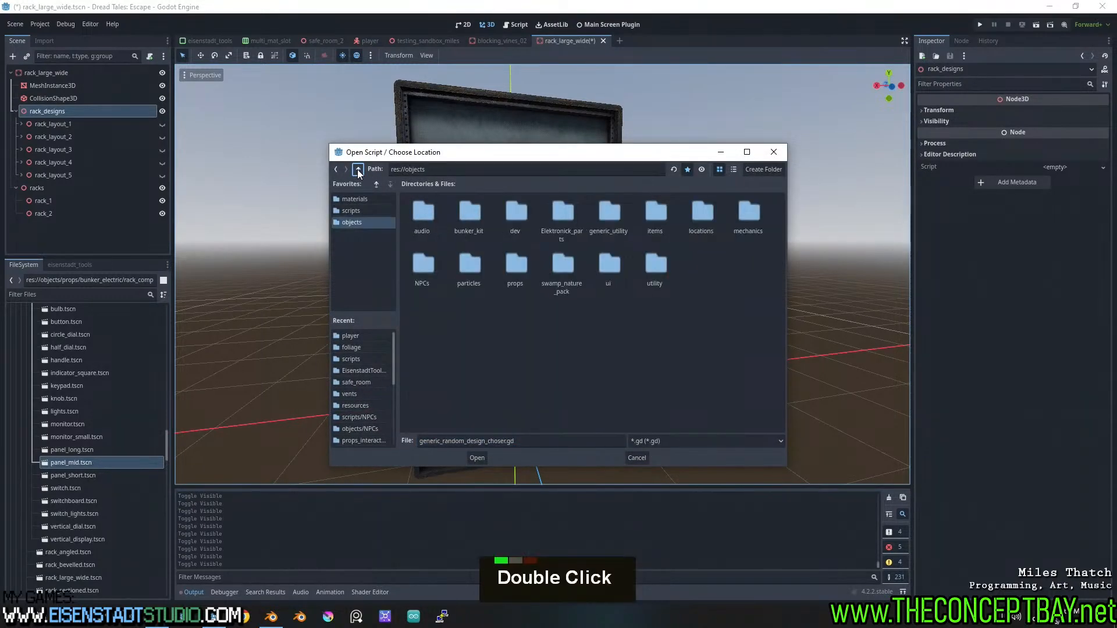
left_click(359, 170)
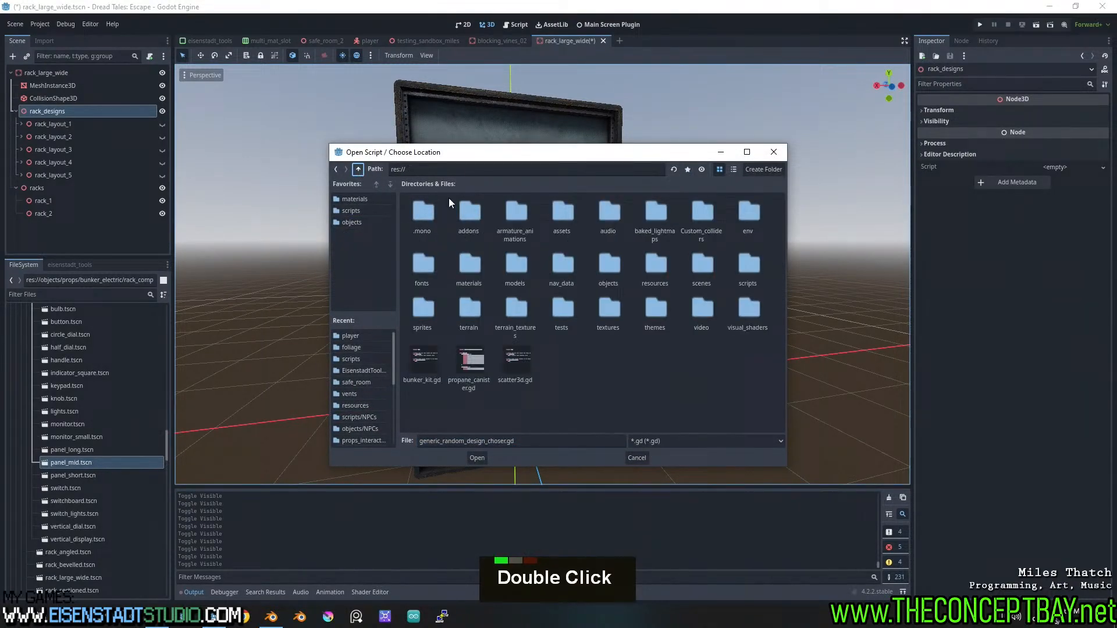
double_click(741, 260)
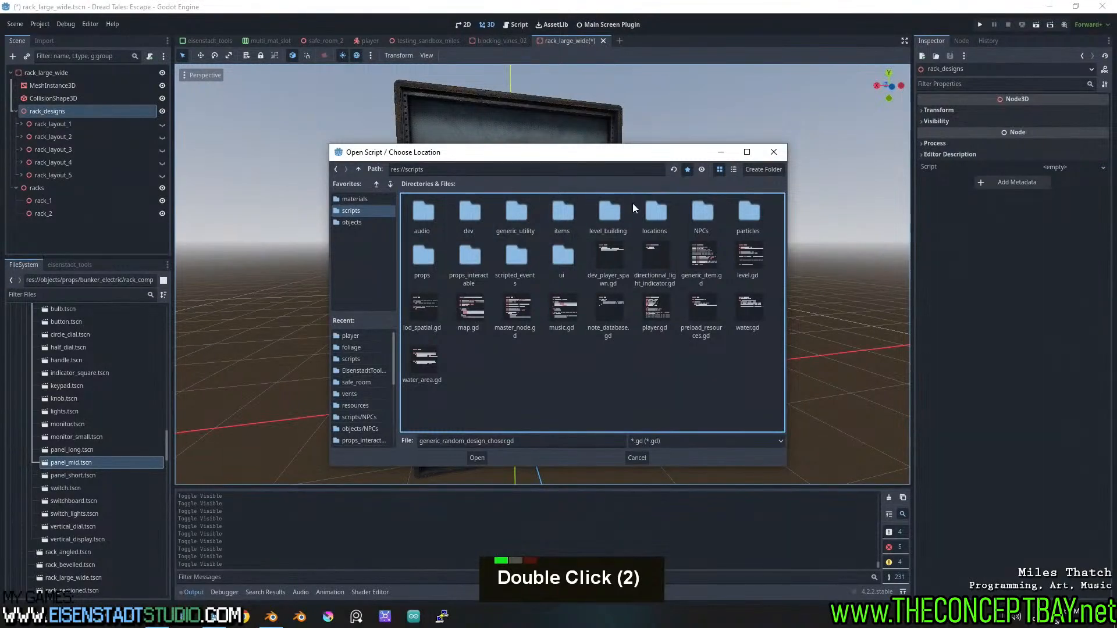
double_click(508, 207)
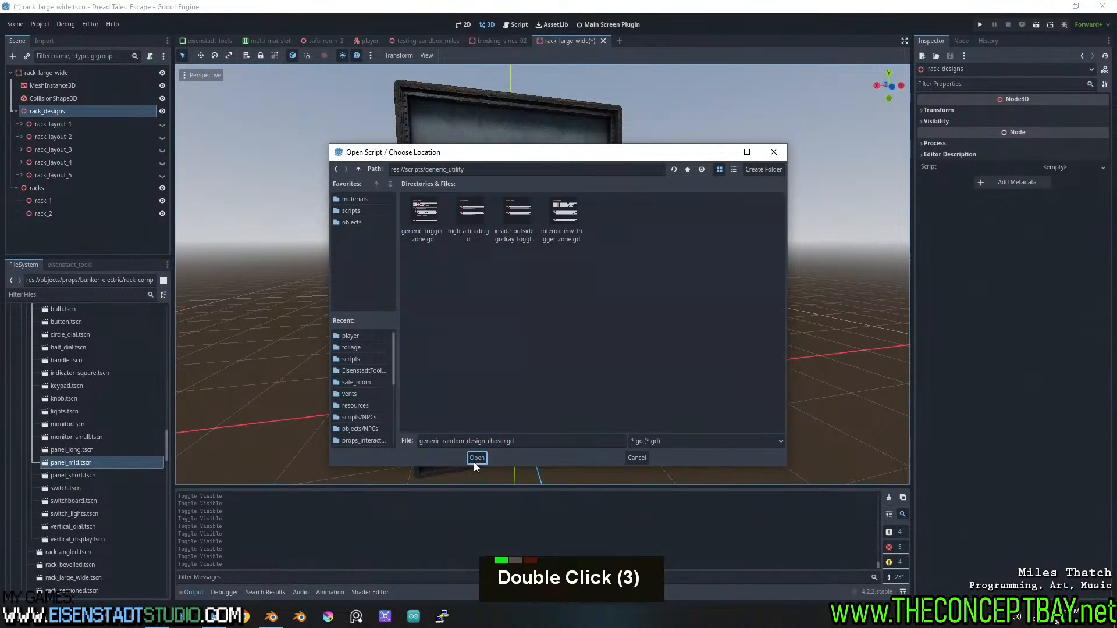
left_click(476, 459)
left_click(518, 386)
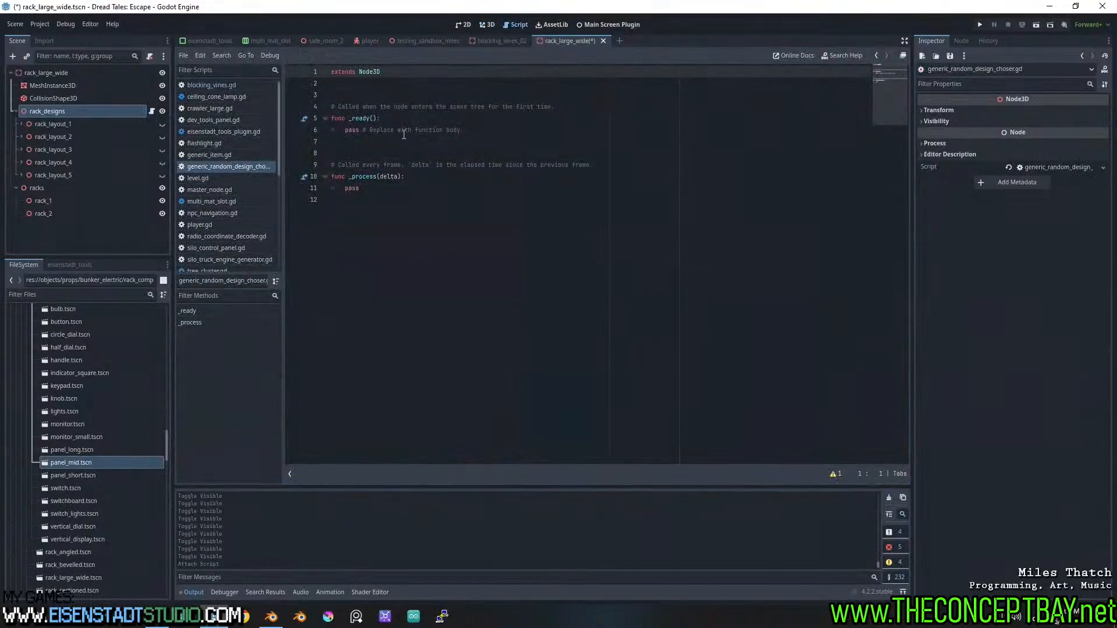
left_click(377, 86)
key("Return")
key("Return")
key("Up")
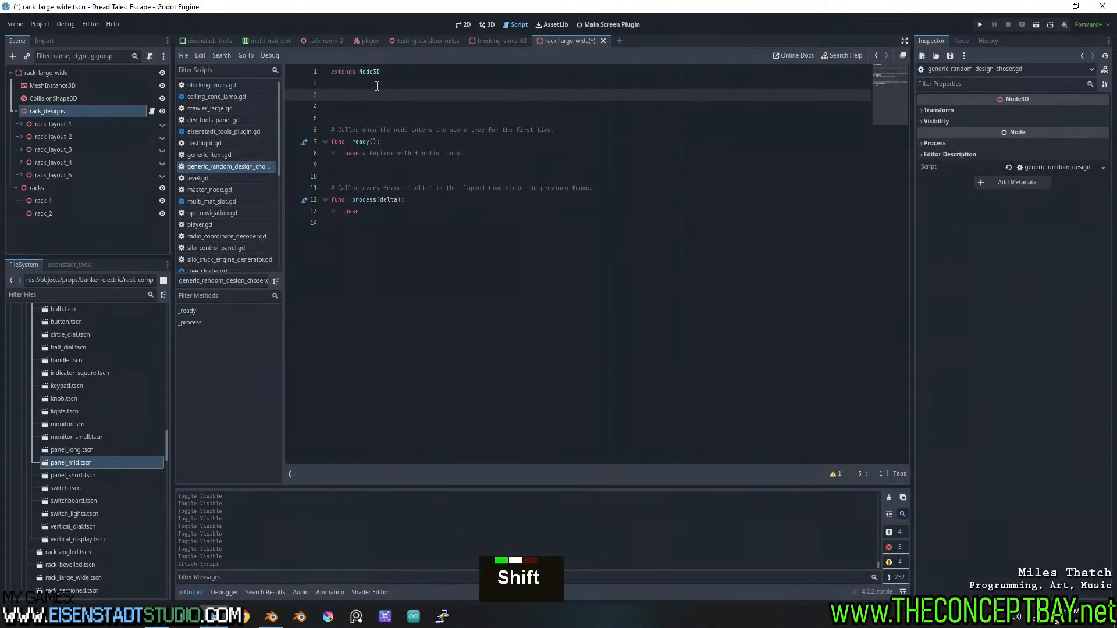
type("#")
key("BackSpace")
type("@export ")
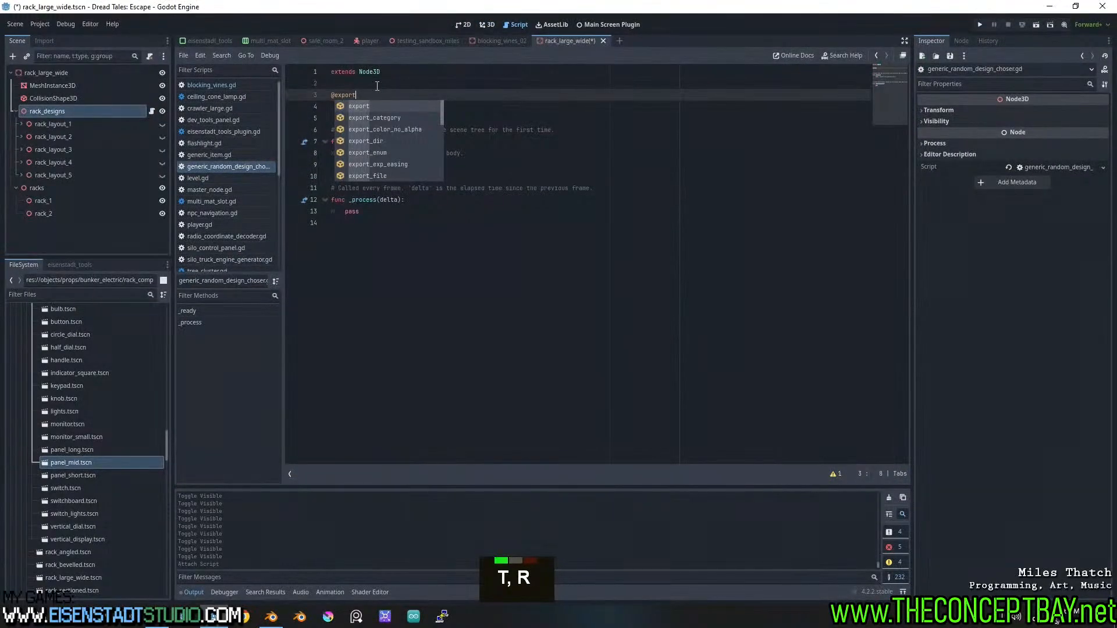
type("dest =")
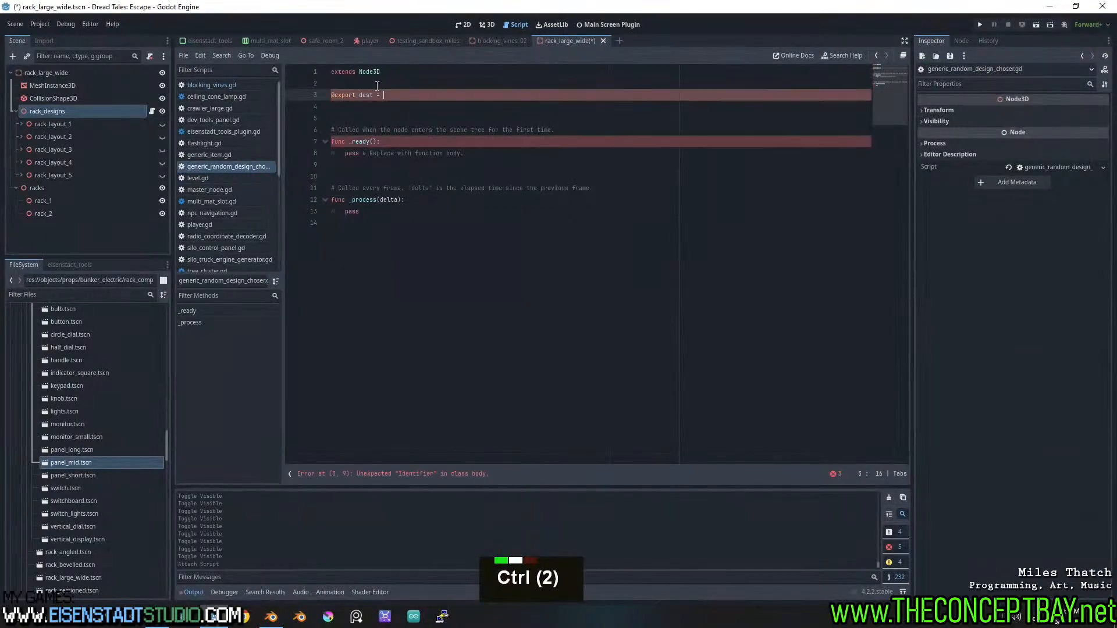
key("BackSpace")
key("BackSpace")
key("BackSpace")
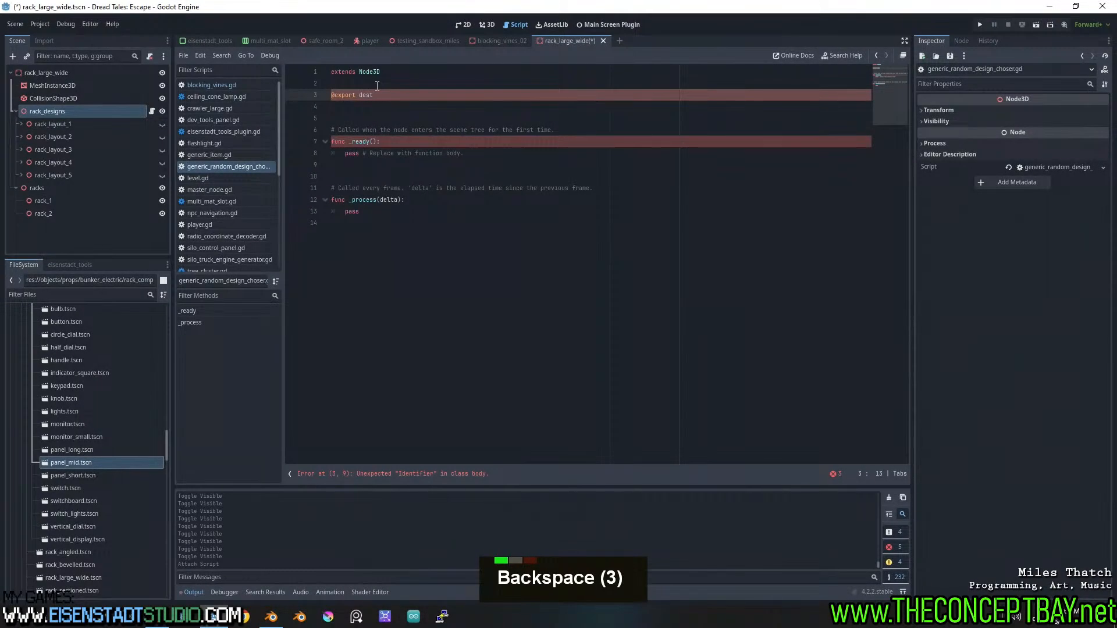
type(": NodePat")
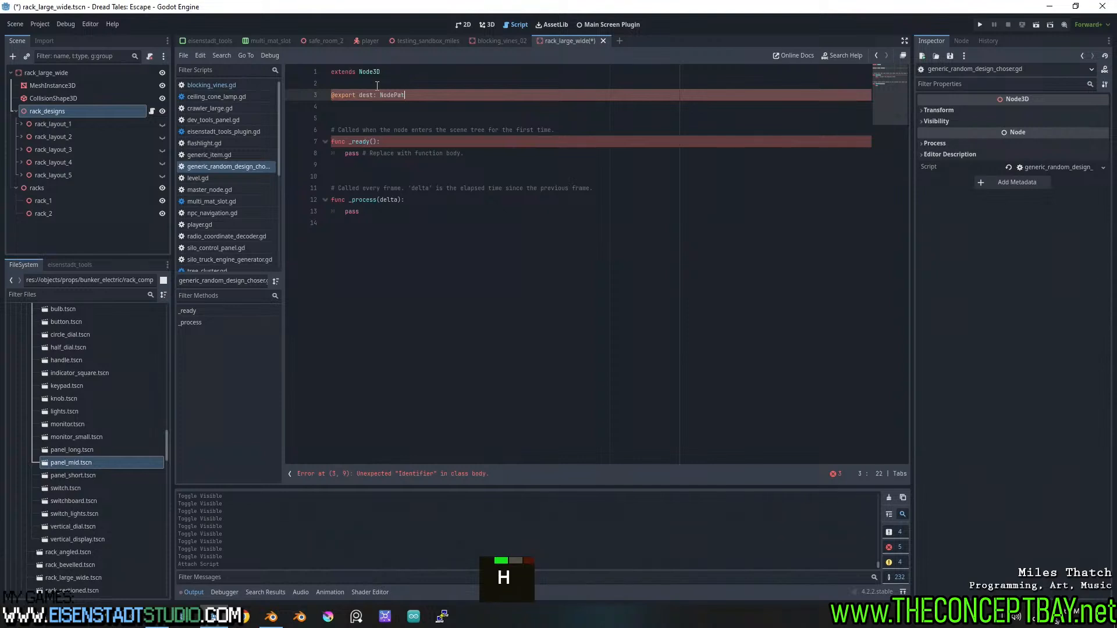
type("h")
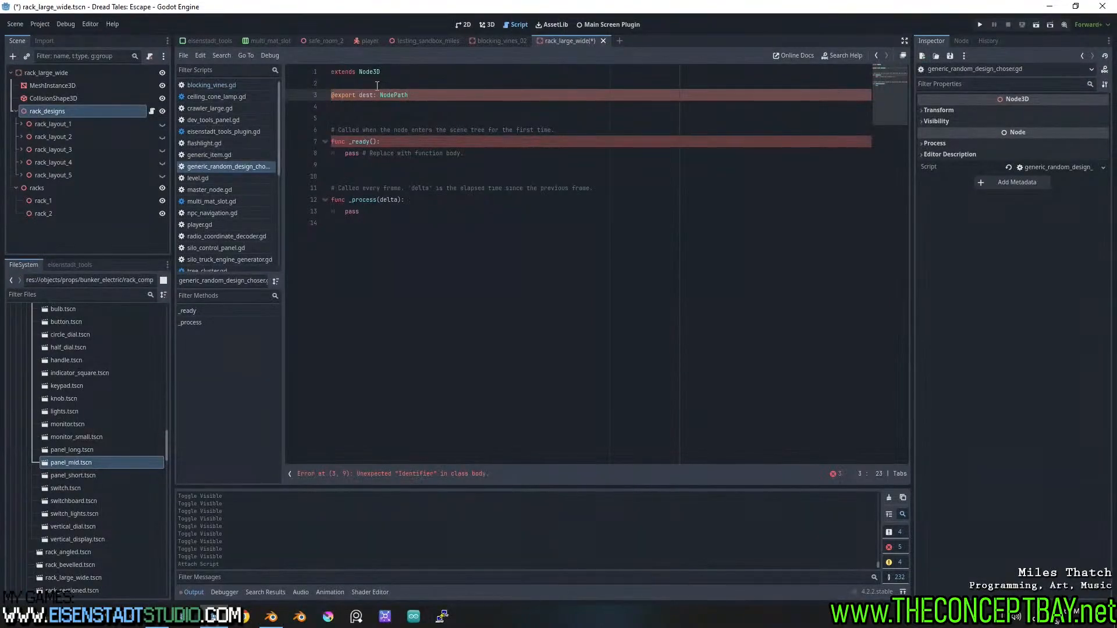
Insert the missing var keyword before dest in the export declaration
left_click(359, 95)
type("var")
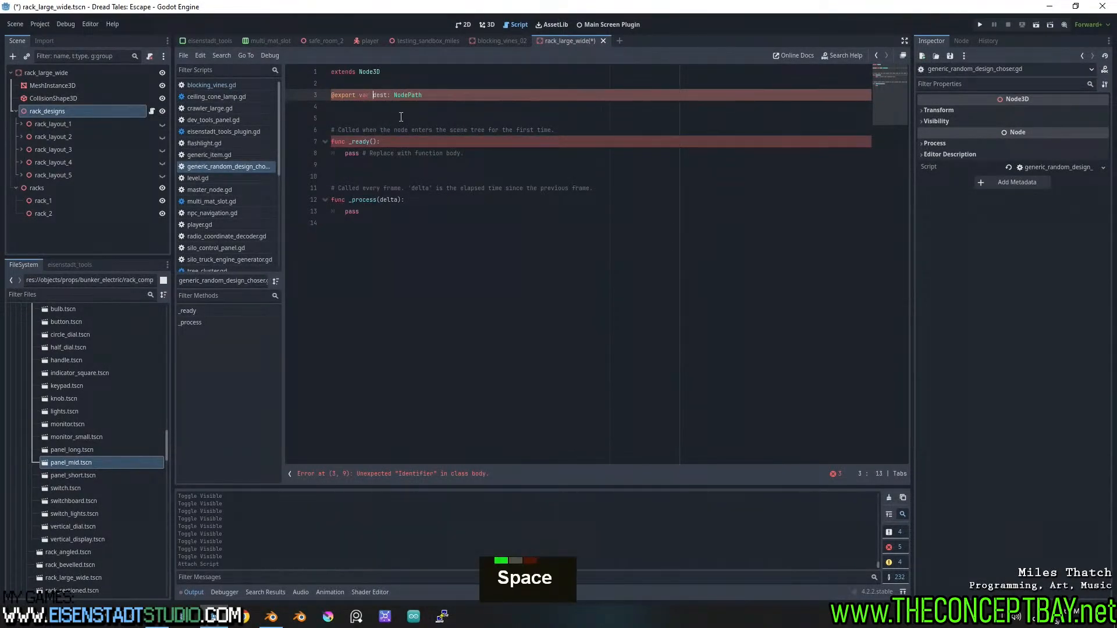
left_click(401, 114)
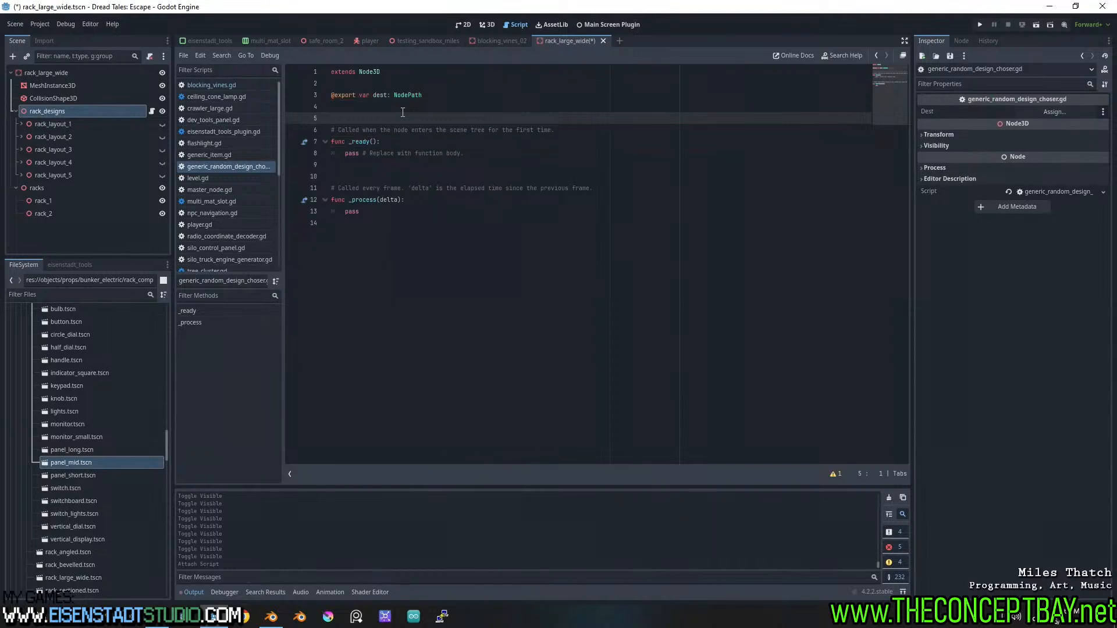
Delete the placeholder pass statement and its comment from the _ready function
left_click(361, 211)
left_click_drag(463, 153, 492, 155)
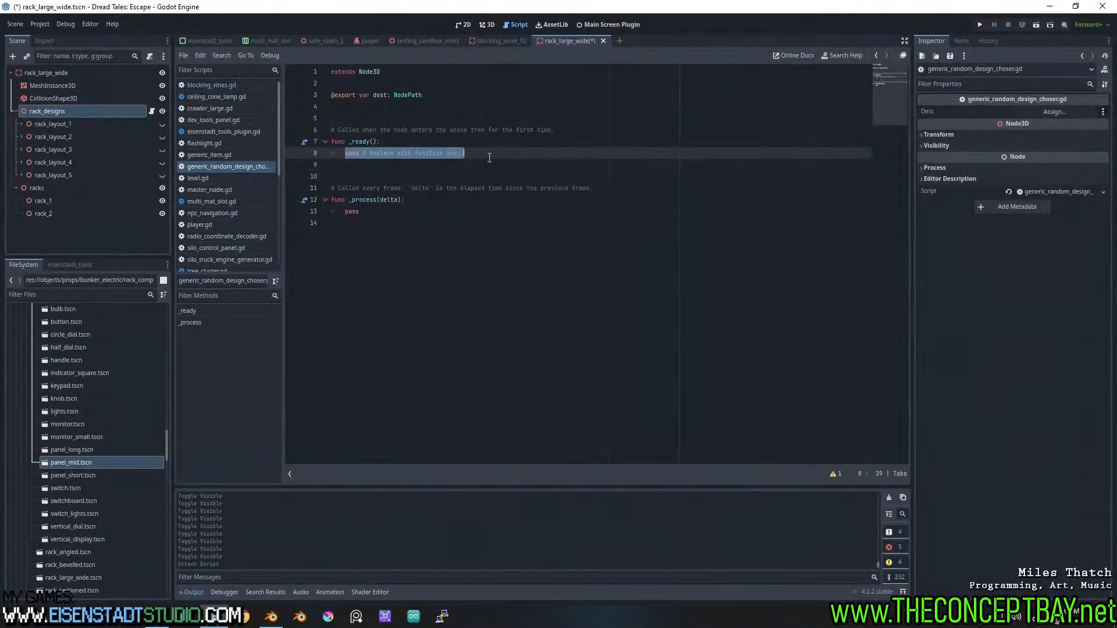
key("BackSpace")
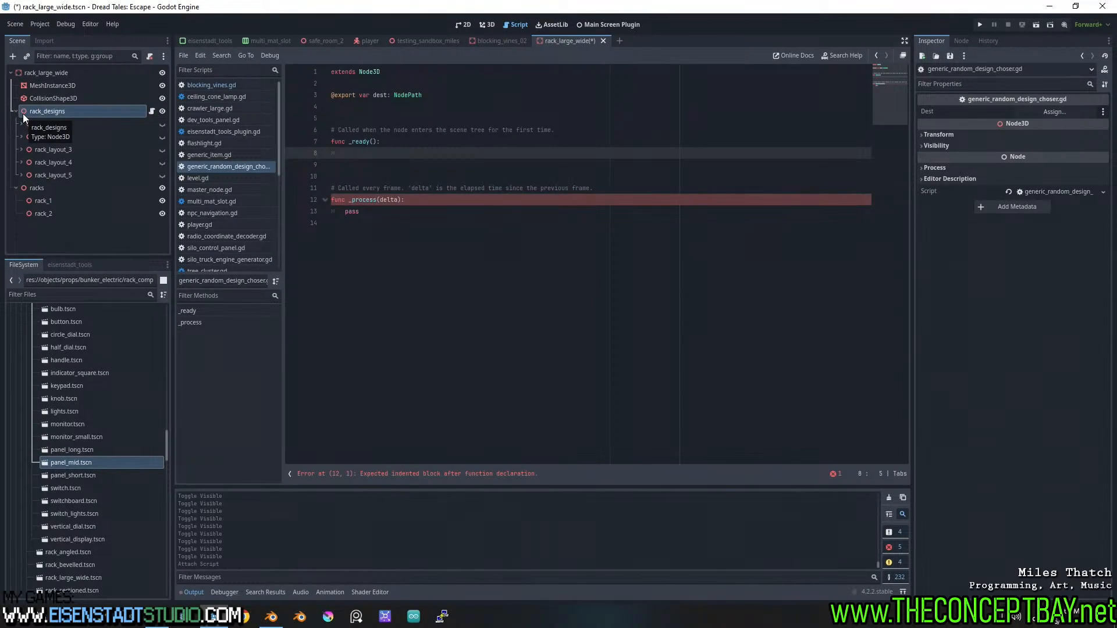
Change the type of the exported dest variable to Array[NodePath]
left_click(395, 95)
type("Array(")
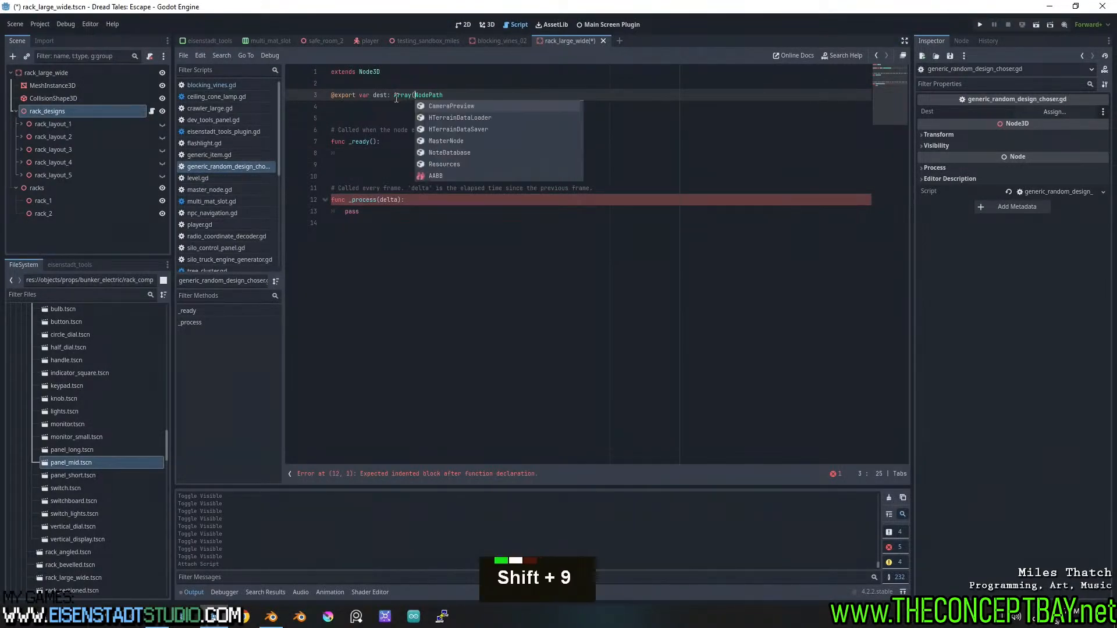
key("BackSpace")
type("[")
key("ctrl+Right")
type("]")
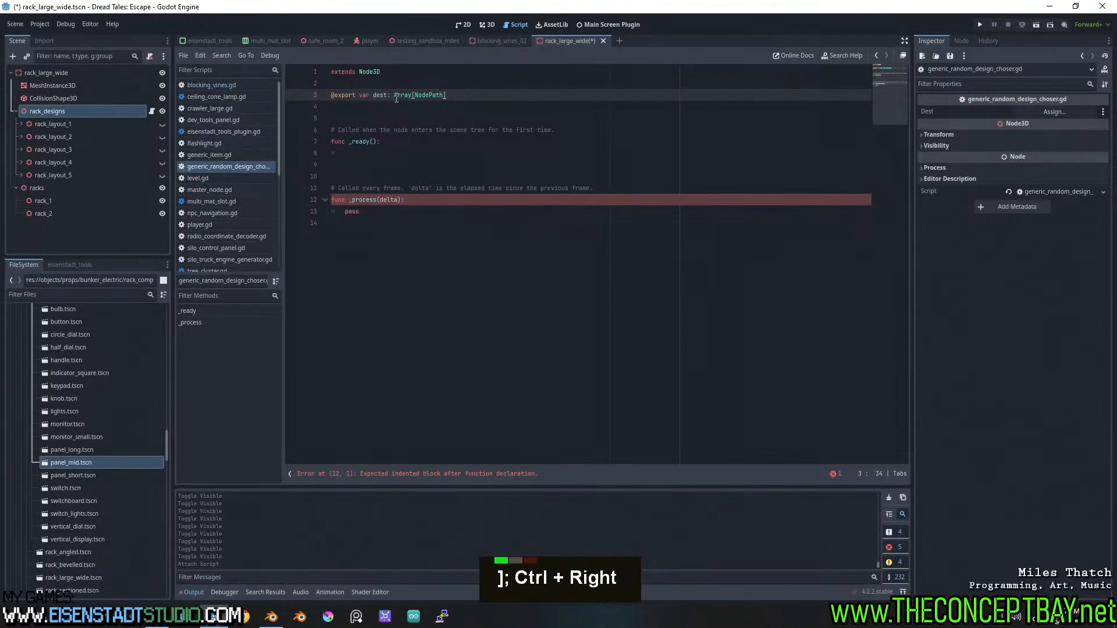
left_click(504, 119)
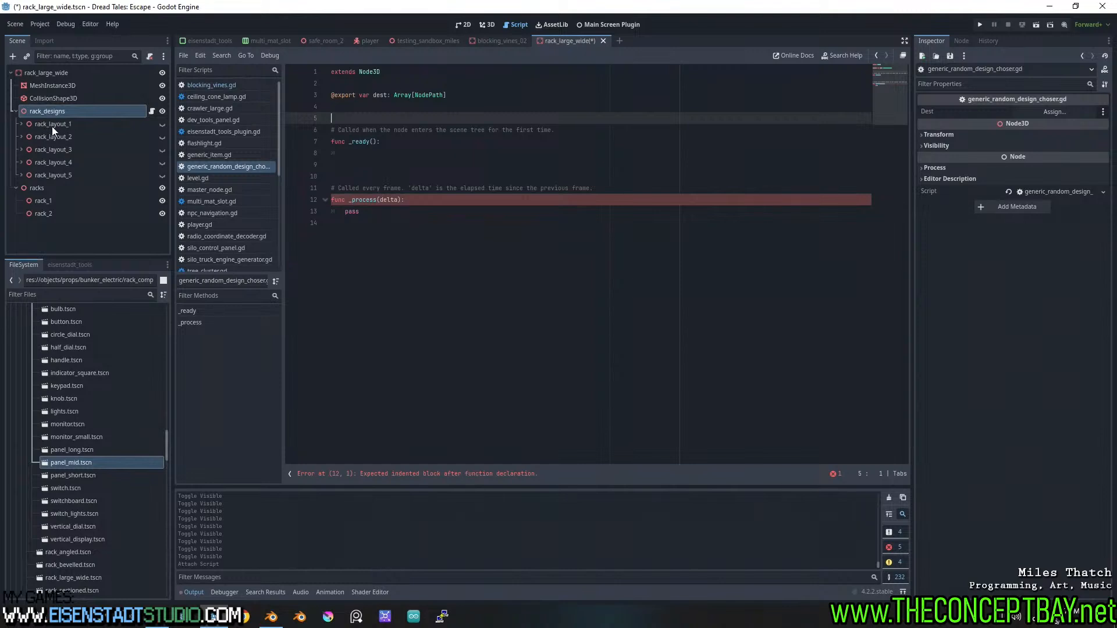
Add the comment "# populate random design" inside _ready and delete the whole _process function below it
left_click(391, 154)
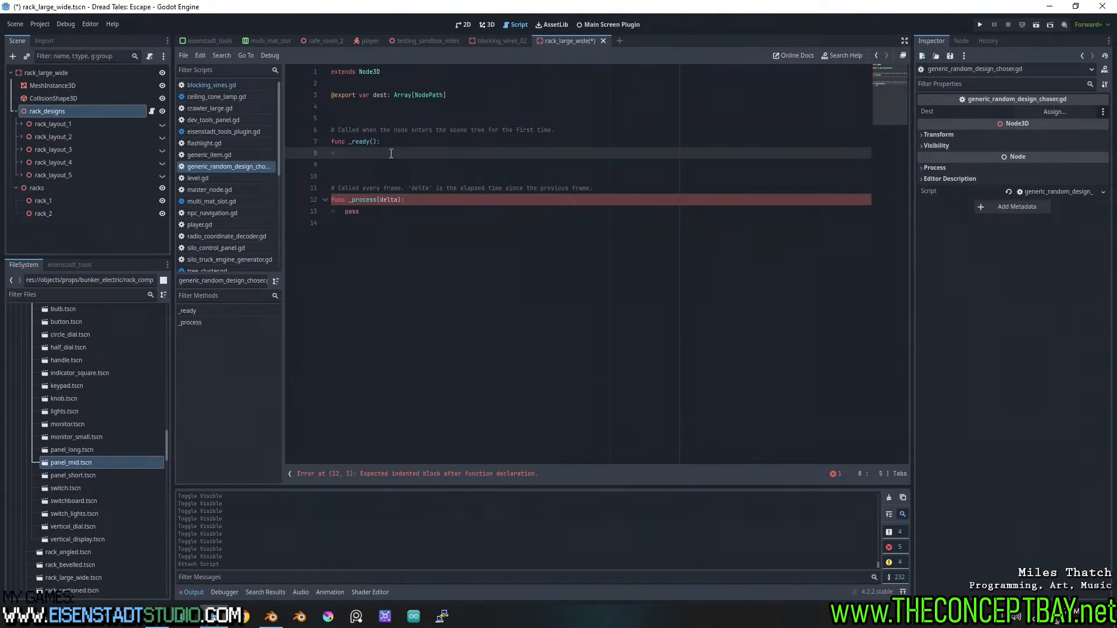
type("# ")
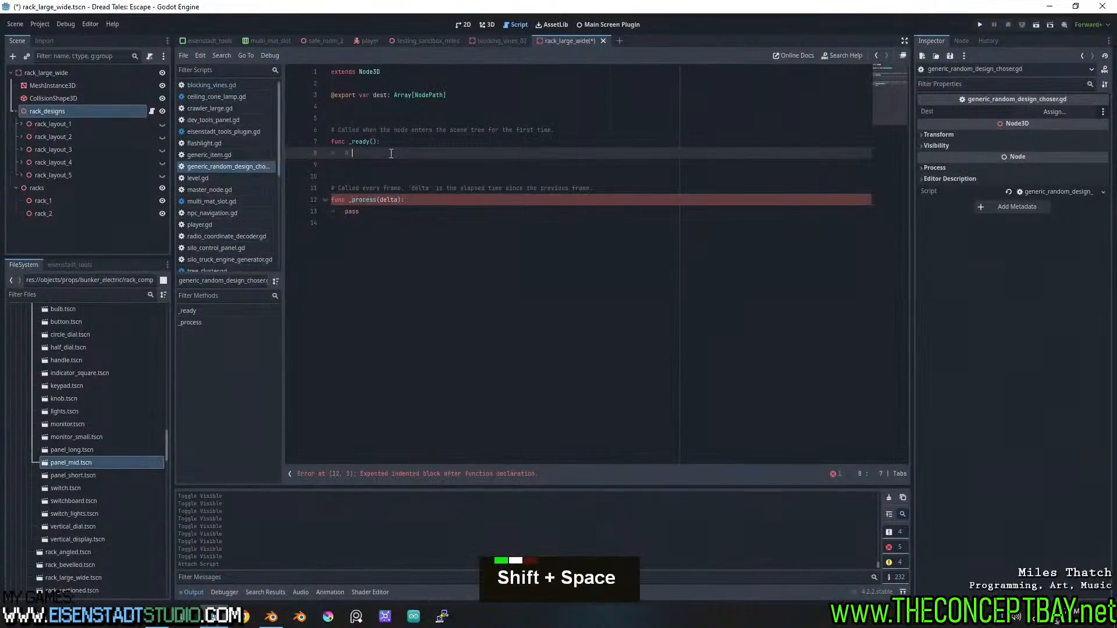
type("populate random design")
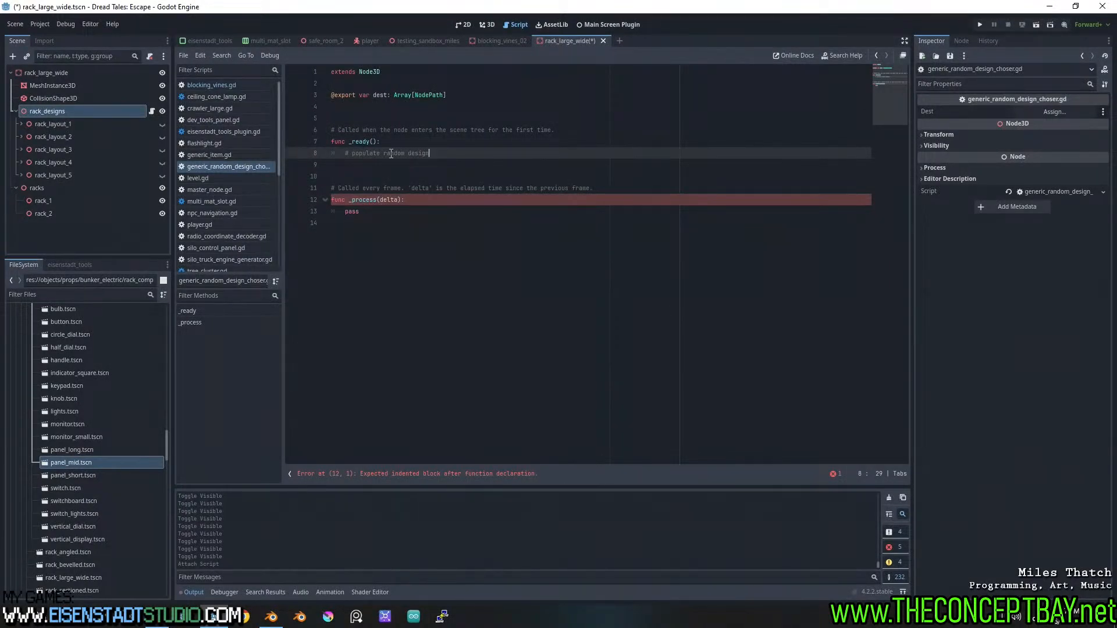
key("Return")
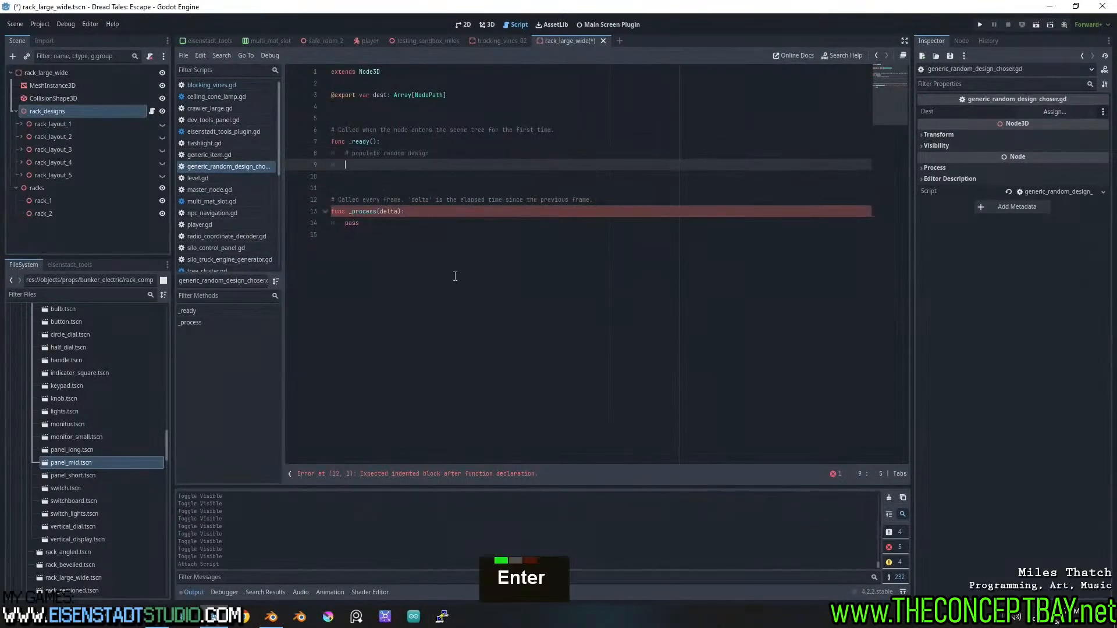
left_click_drag(454, 274, 376, 168)
key("BackSpace")
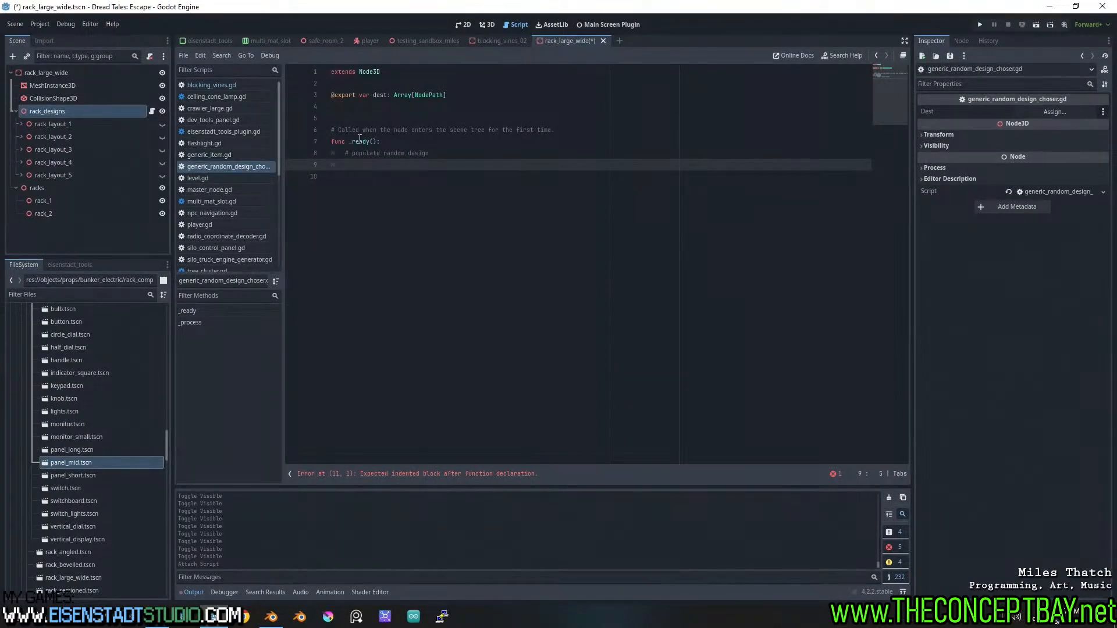
Write the loop header "for each_dest in dest:" under the comment in _ready and open an indented line below it
double_click(386, 97)
key("ctrl+c")
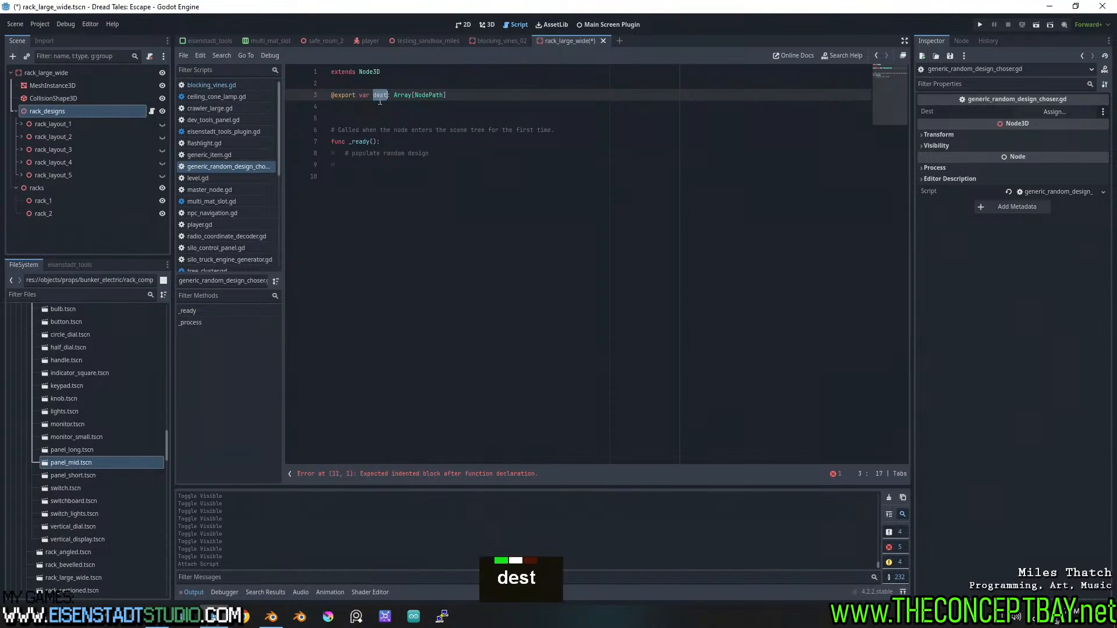
left_click(358, 165)
type("for e")
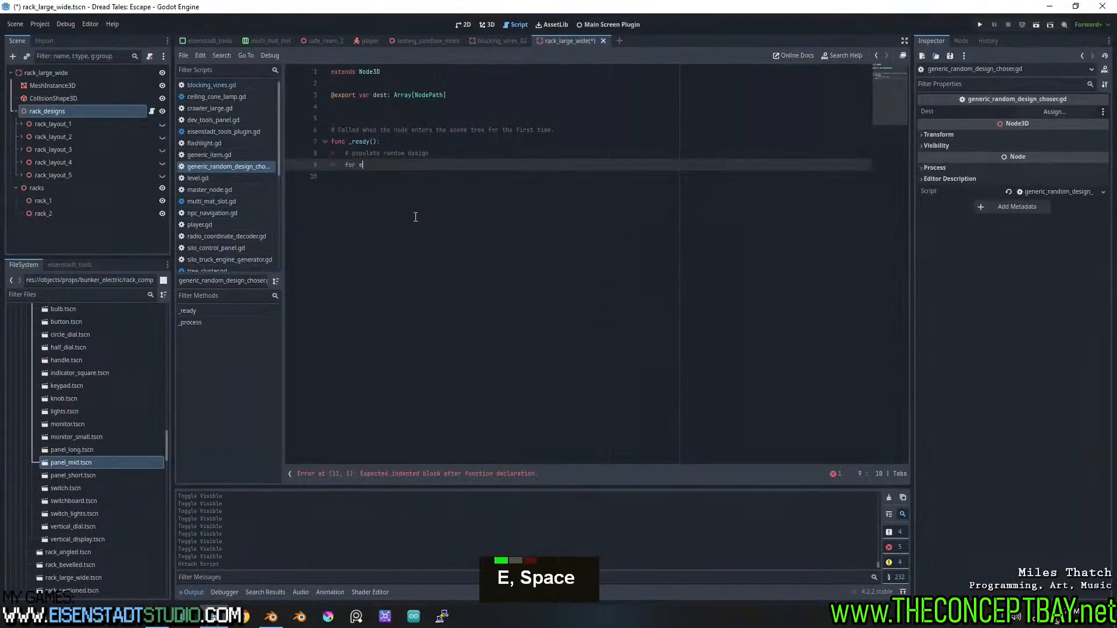
type("ach_dest ion d")
key("BackSpace")
key("BackSpace")
key("BackSpace")
key("BackSpace")
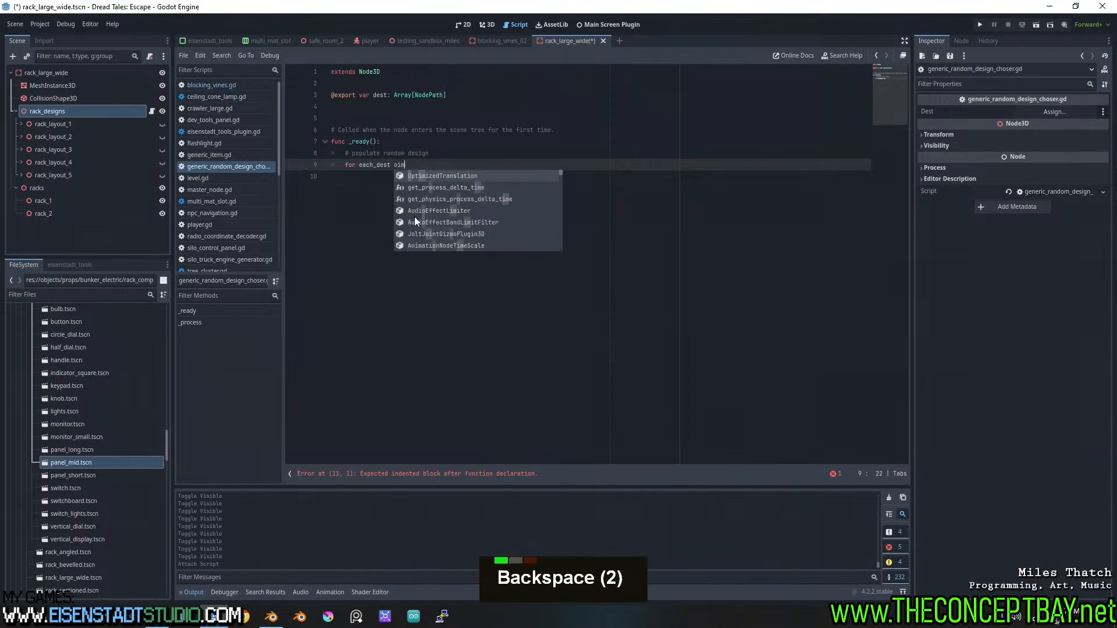
type("n")
key("ctrl+v")
type(":")
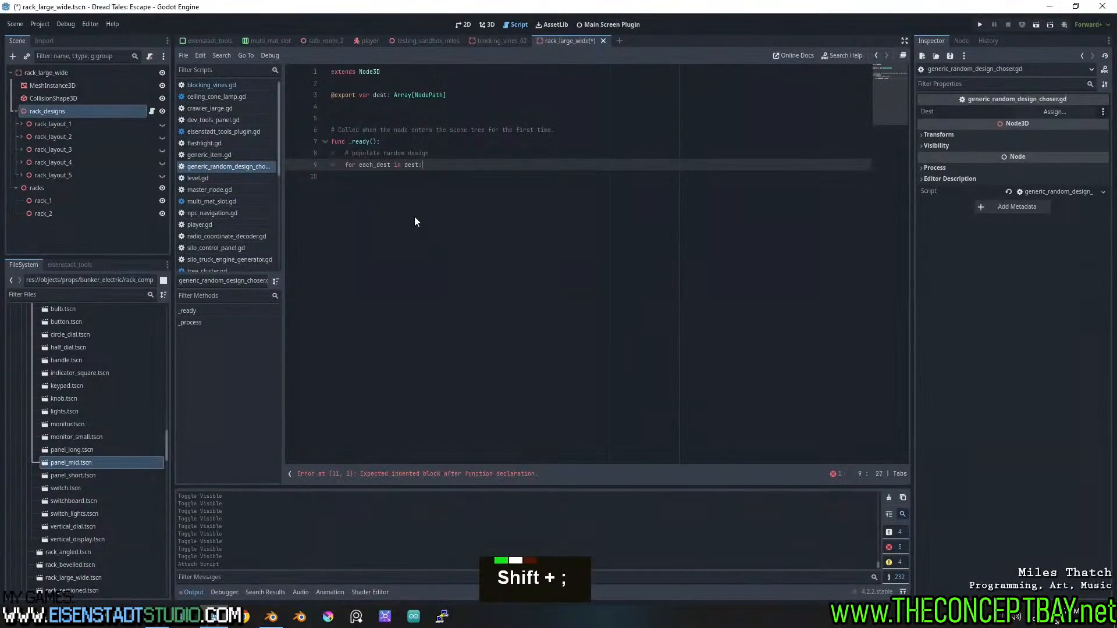
key("Return")
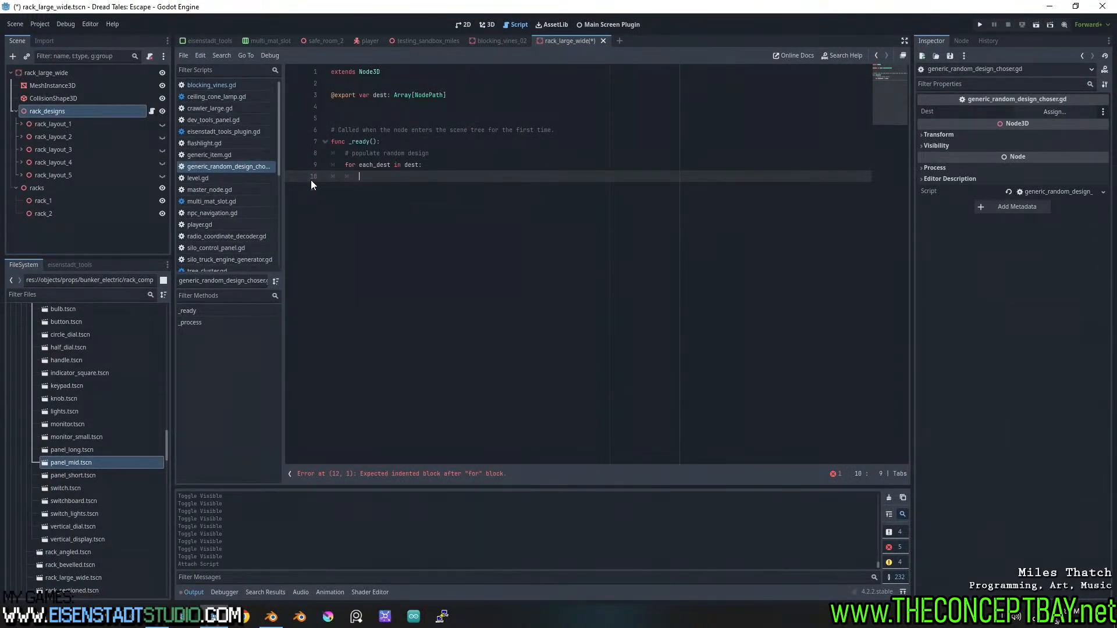
Make the for loop iterate over dest.size() and save the script with the scene
left_click(444, 154)
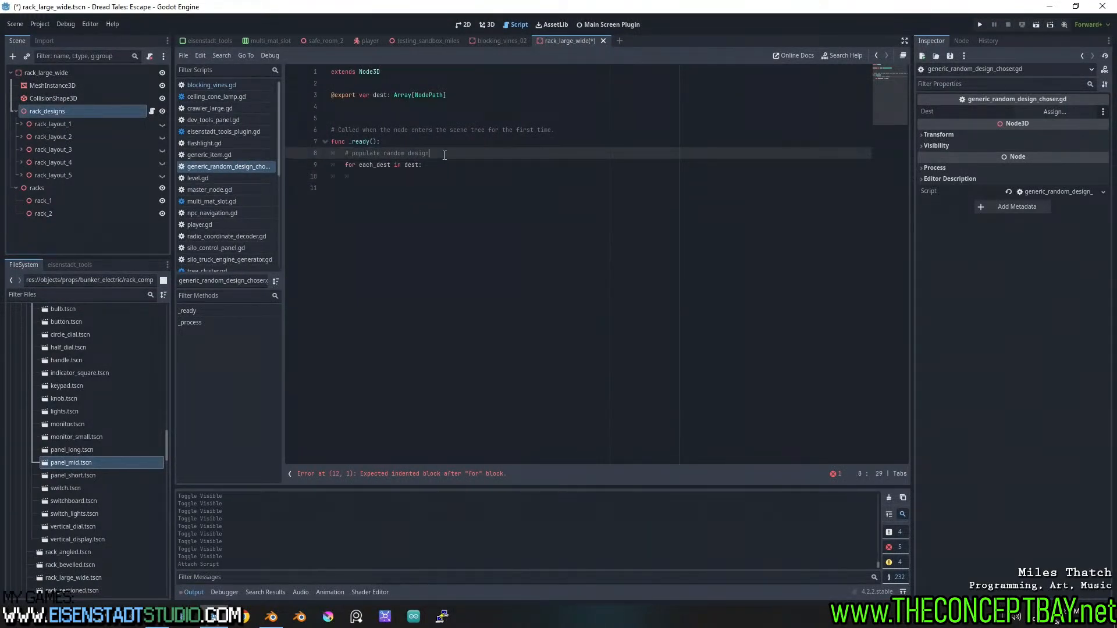
left_click(406, 165)
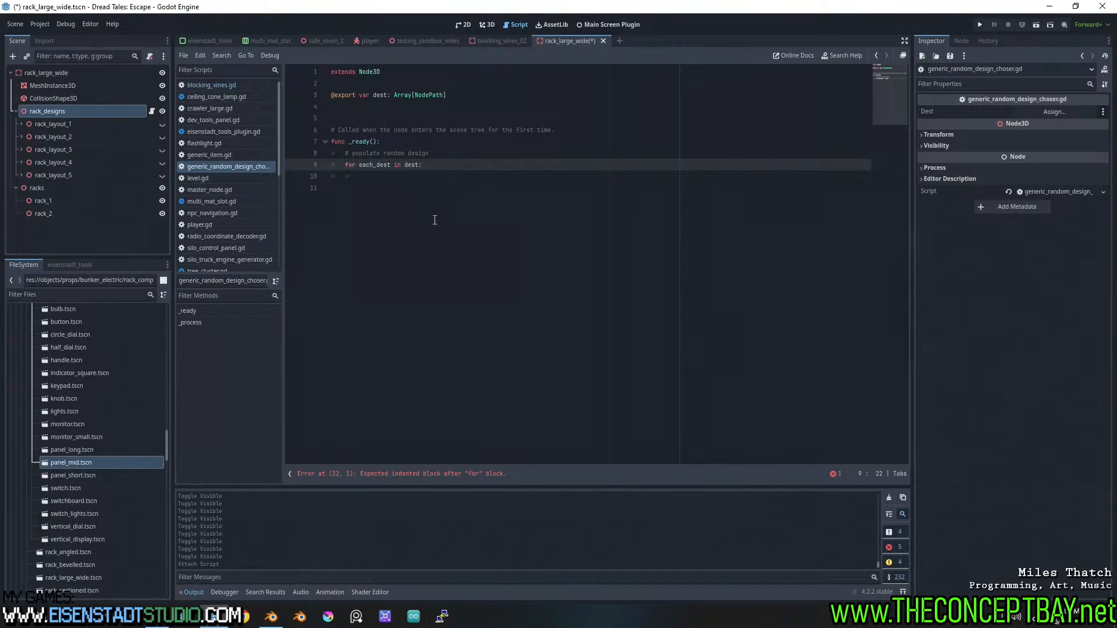
key("ctrl+Right")
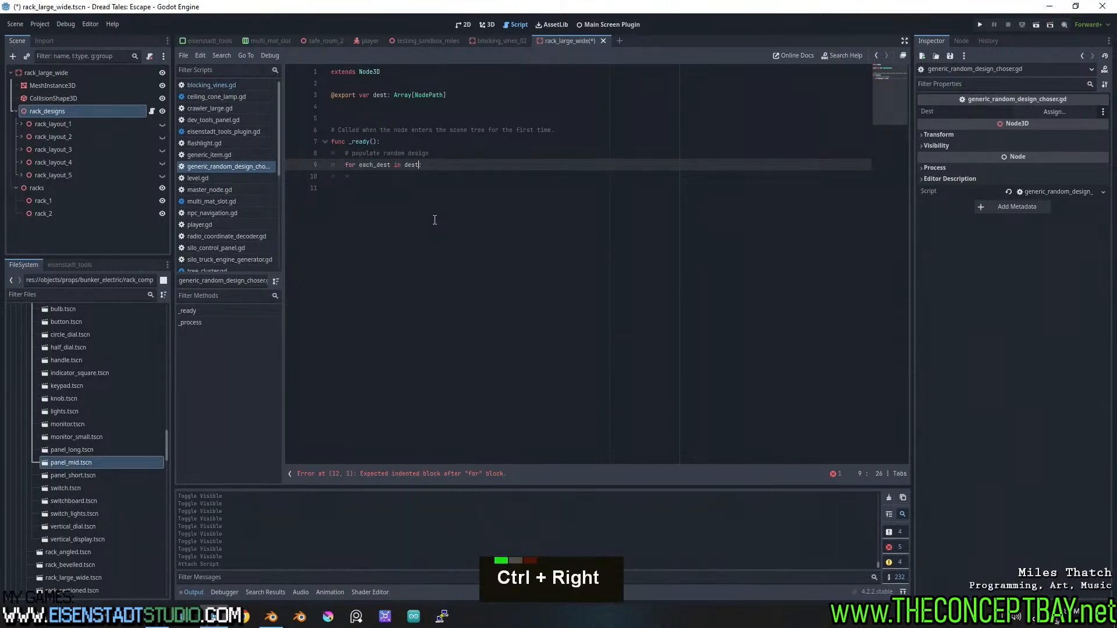
type(".size()")
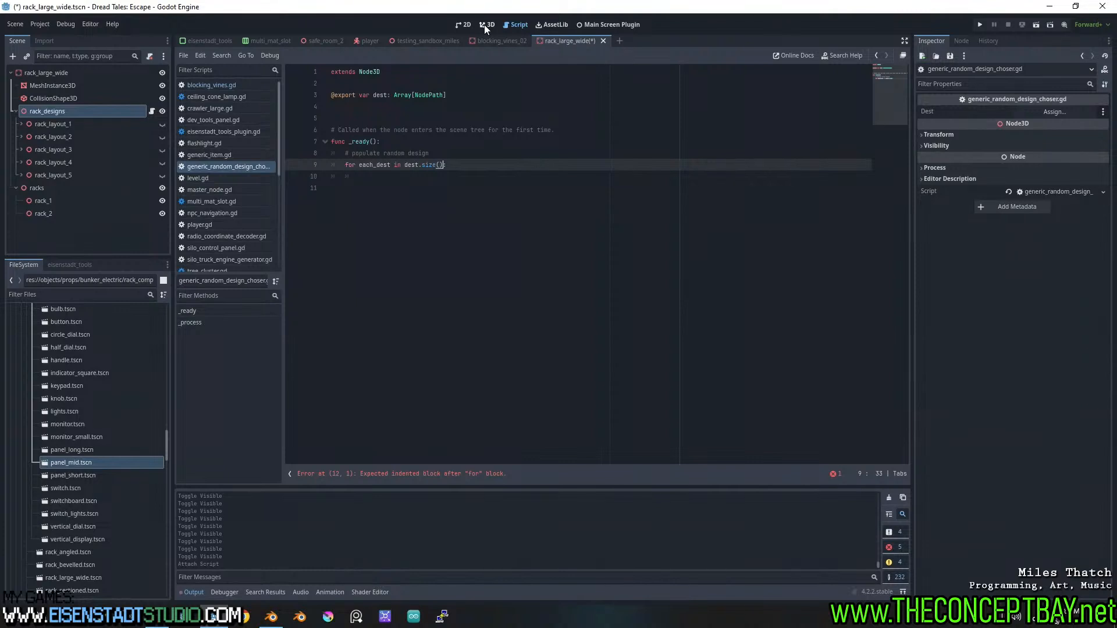
key("ctrl+s")
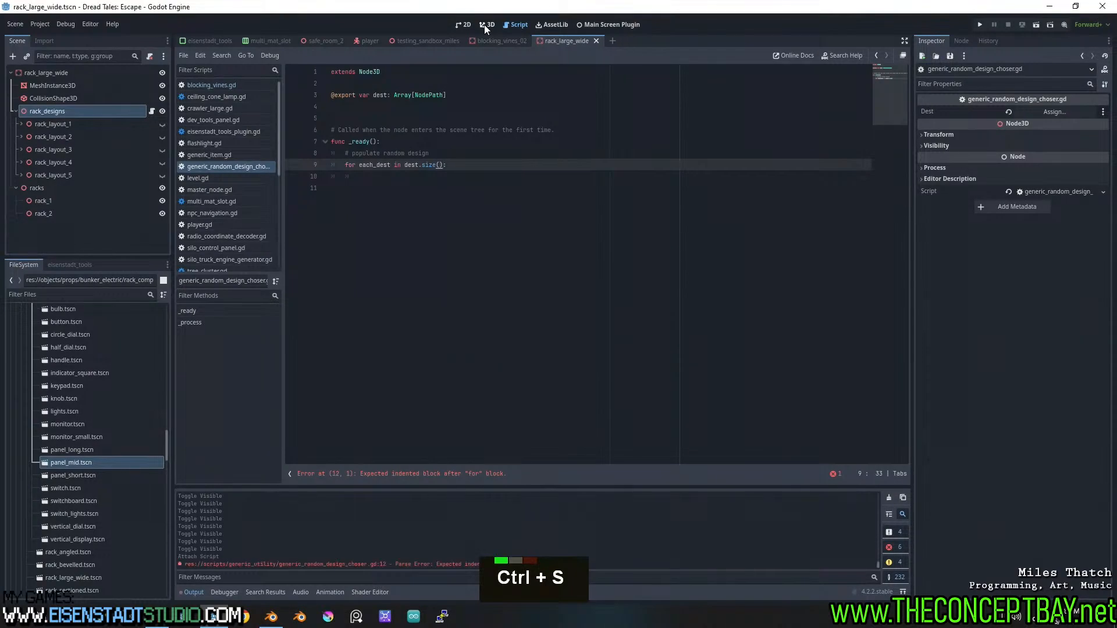
In the 3D view, assign the rack_1 node as the Dest property of rack_designs
left_click(485, 24)
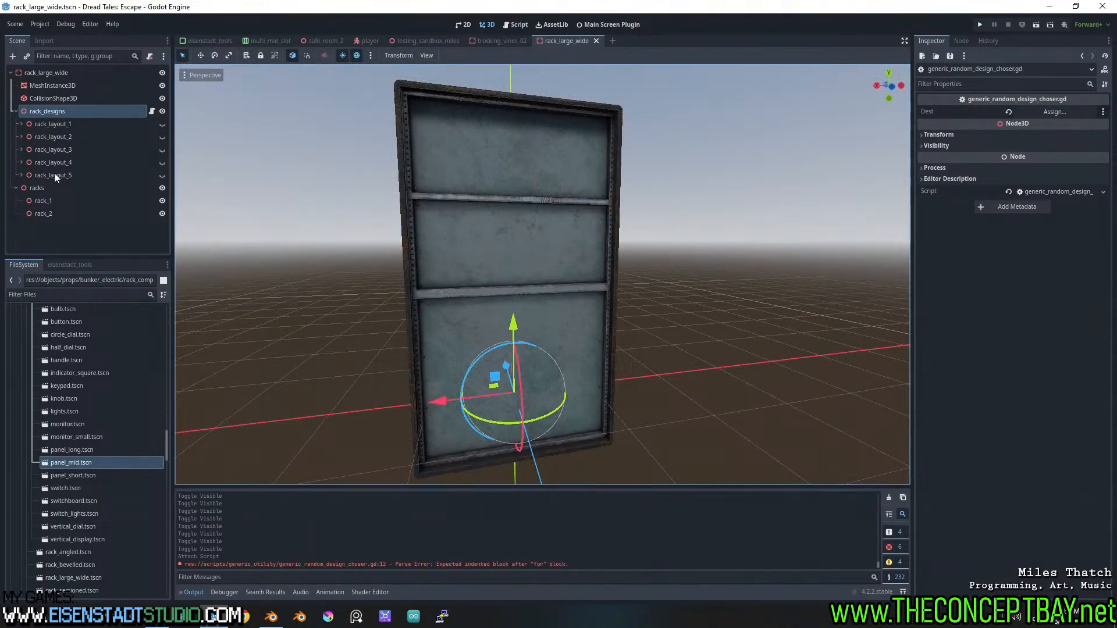
left_click(60, 109)
left_click(1054, 112)
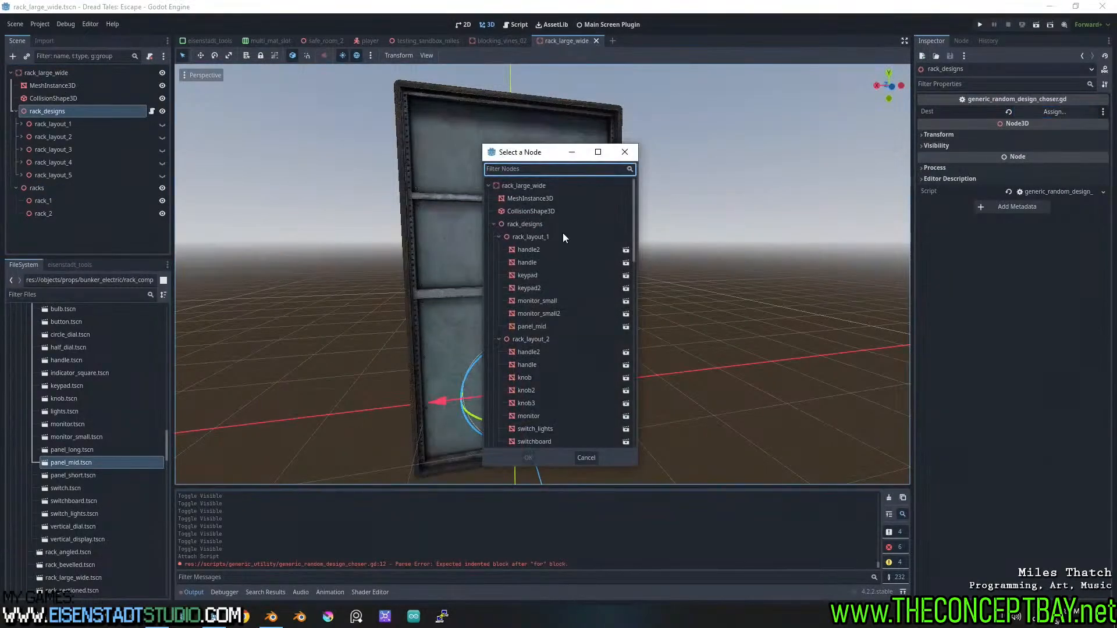
double_click(498, 236)
double_click(497, 249)
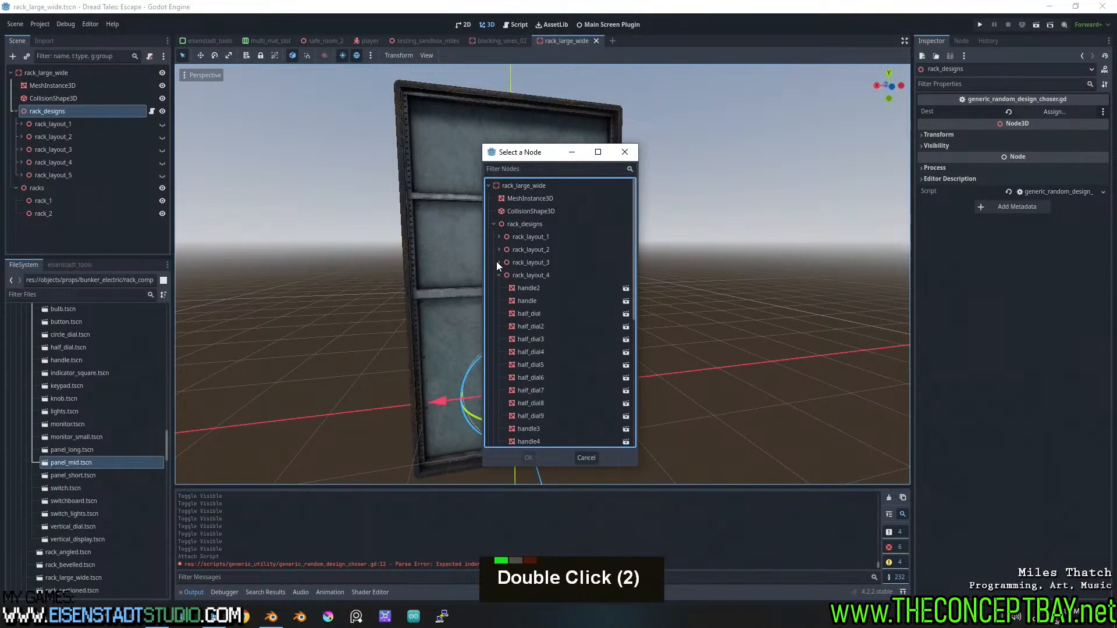
double_click(496, 262)
double_click(498, 288)
double_click(511, 313)
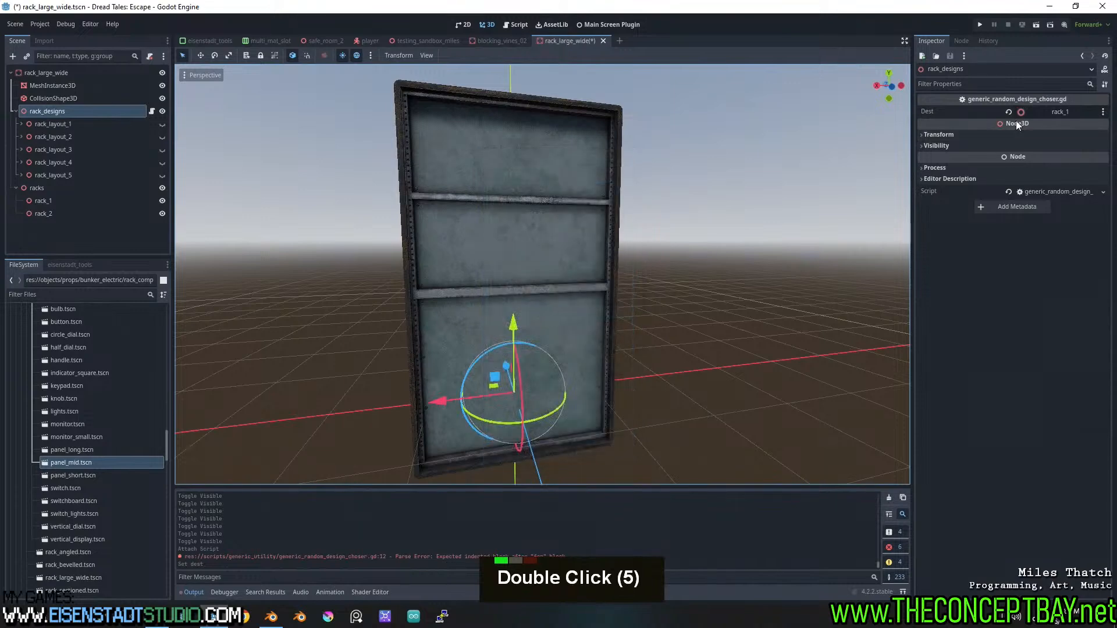
Save the rack_designs script and reselect the node to check its exported Dest property
left_click(151, 111)
left_click(552, 188)
key("ctrl+s")
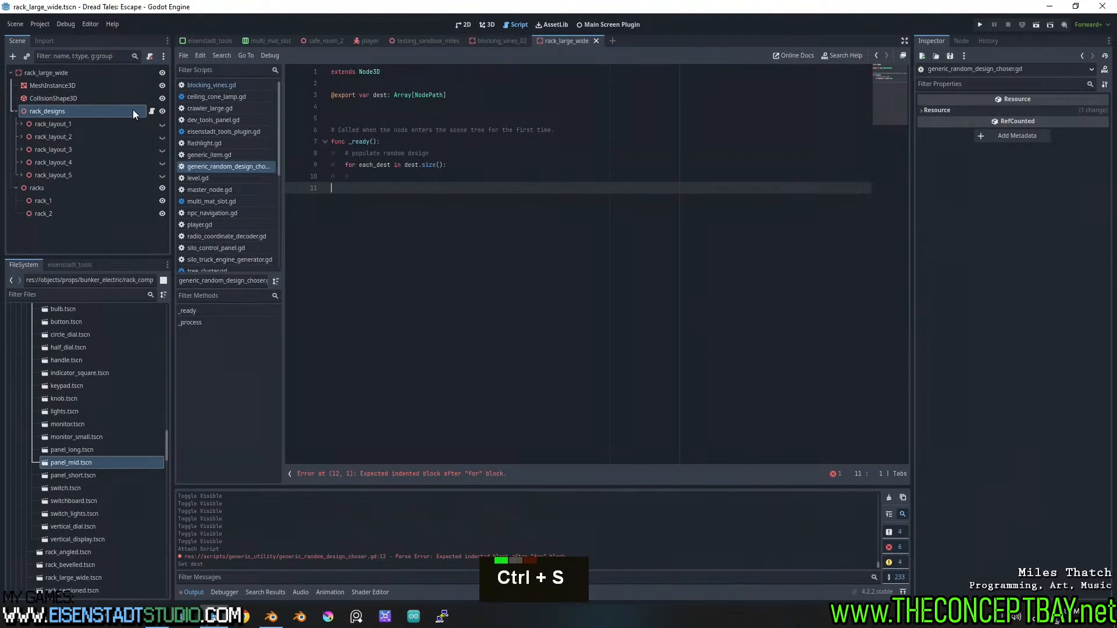
left_click(131, 111)
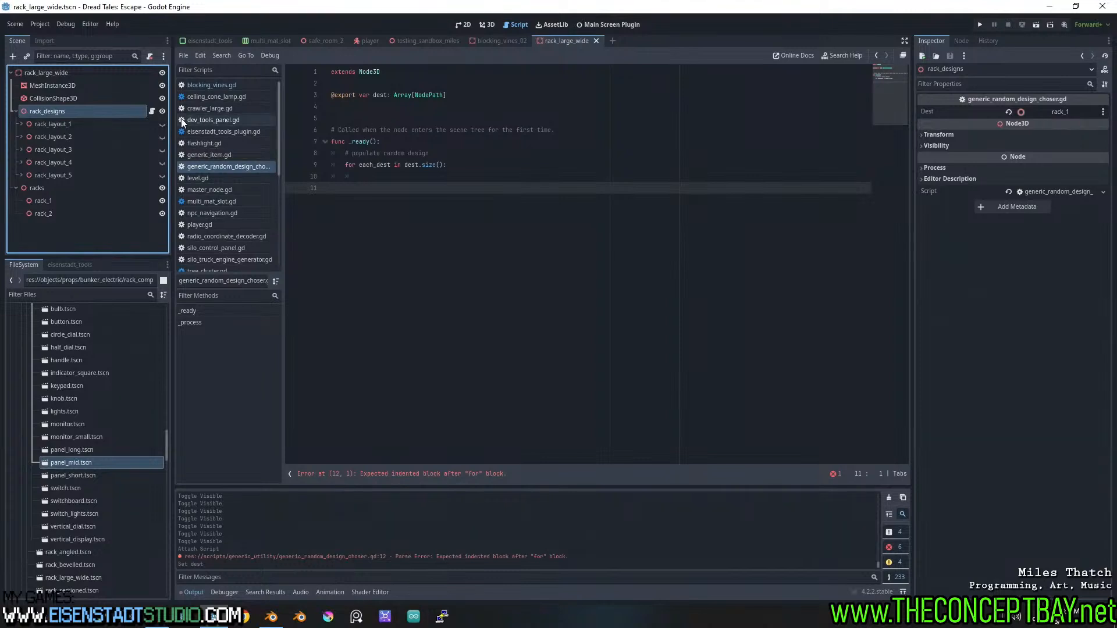
double_click(138, 100)
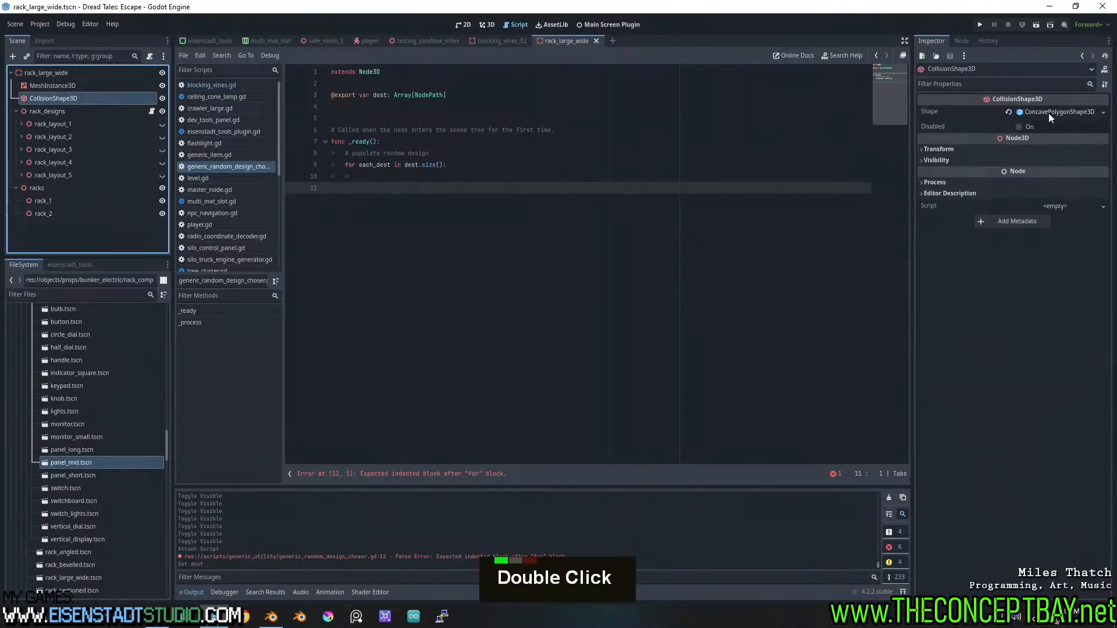
left_click(61, 112)
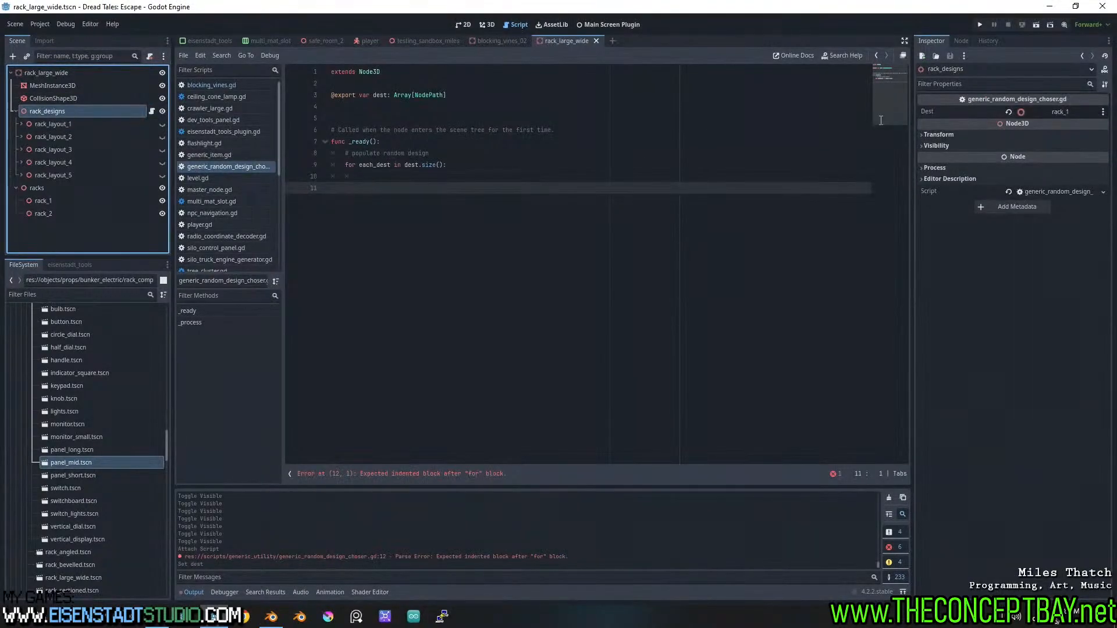
Clear the rack_1 assignment from the Dest property of rack_designs and save the scene
left_click(1008, 112)
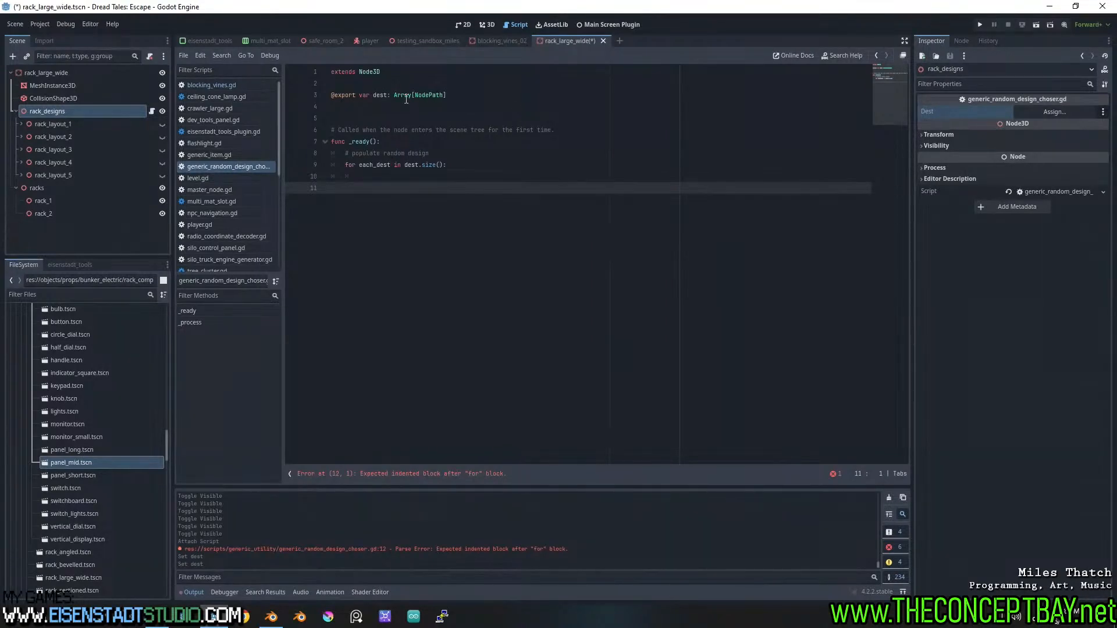
left_click(364, 97)
key("ctrl+s")
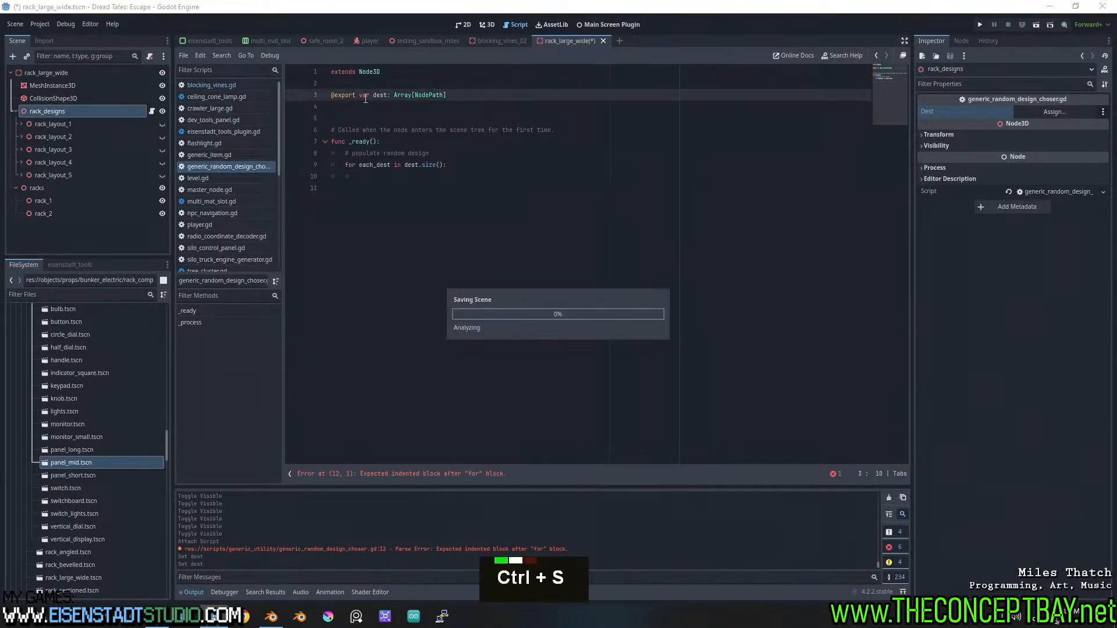
Reselect rack_designs and inspect the node picker of its Dest property without assigning a node
double_click(92, 110)
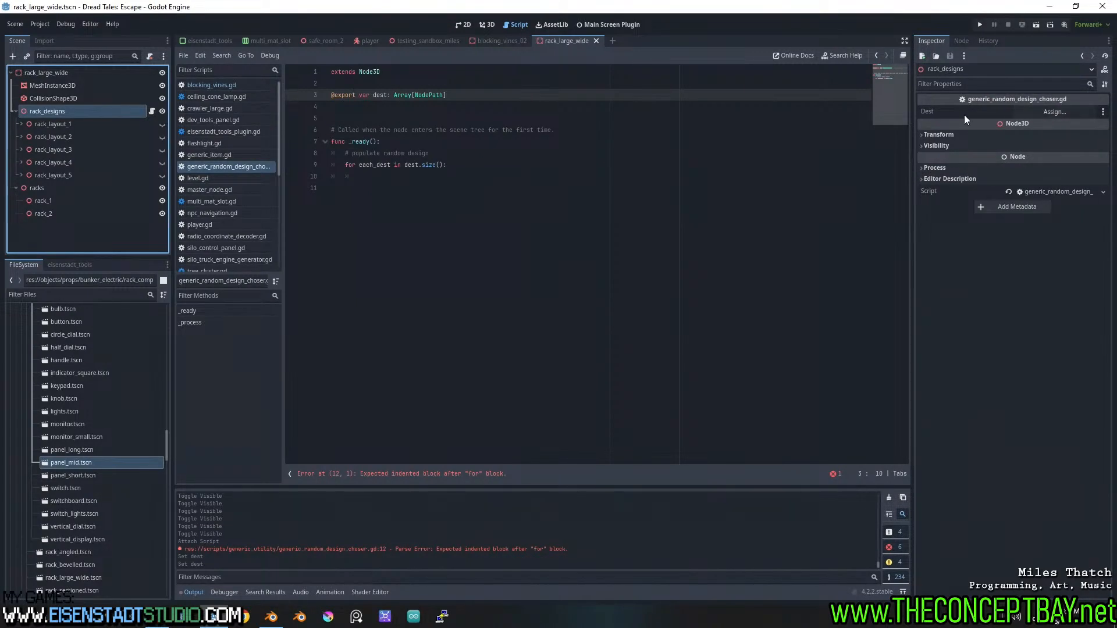
left_click(1017, 110)
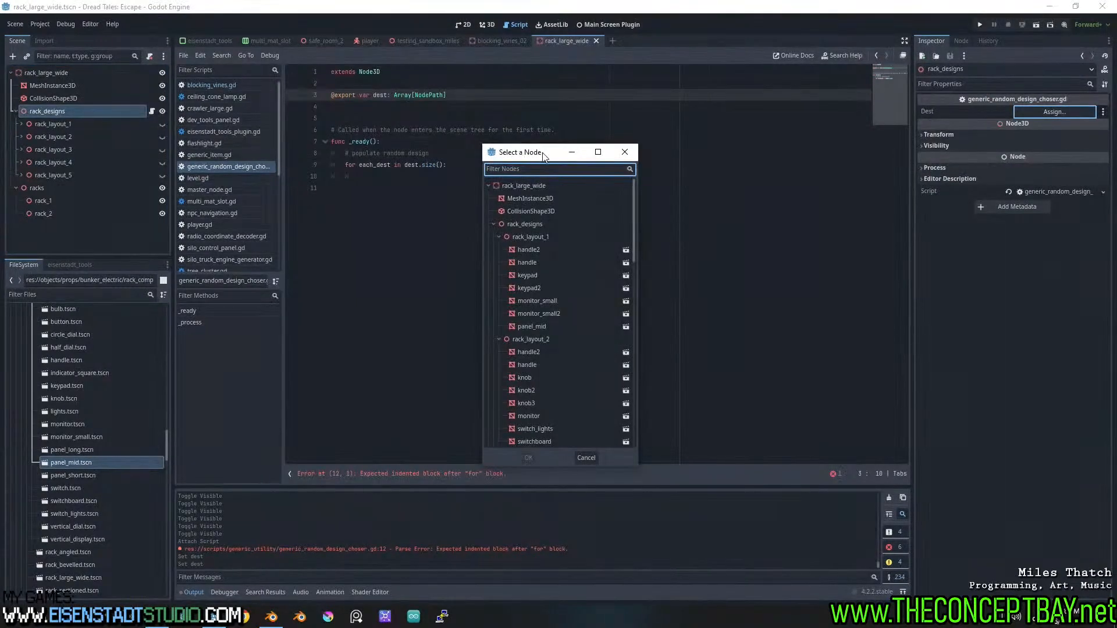
left_click(625, 151)
Rename dest to dests in both the export declaration and the for loop, saving the script
left_click(405, 96)
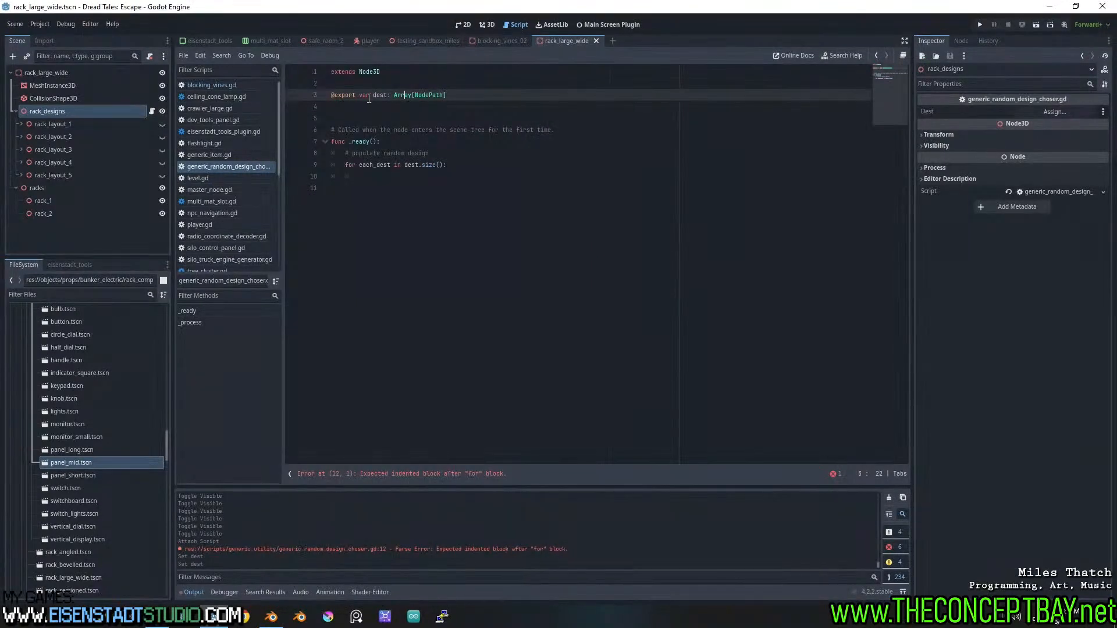
left_click(387, 96)
type("s")
left_click(401, 105)
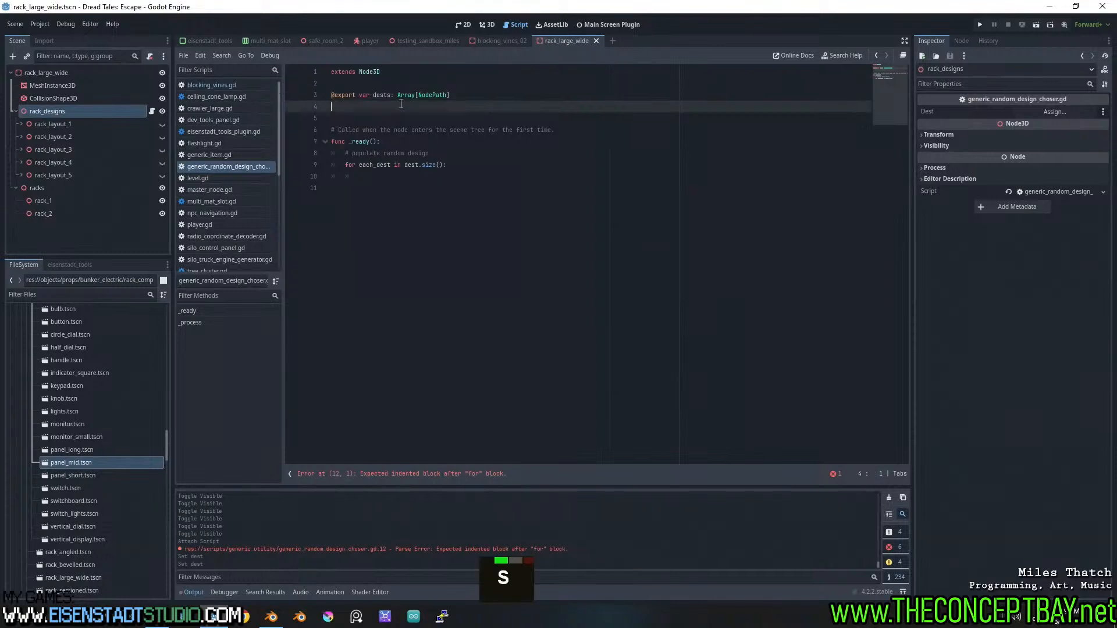
key("ctrl+s")
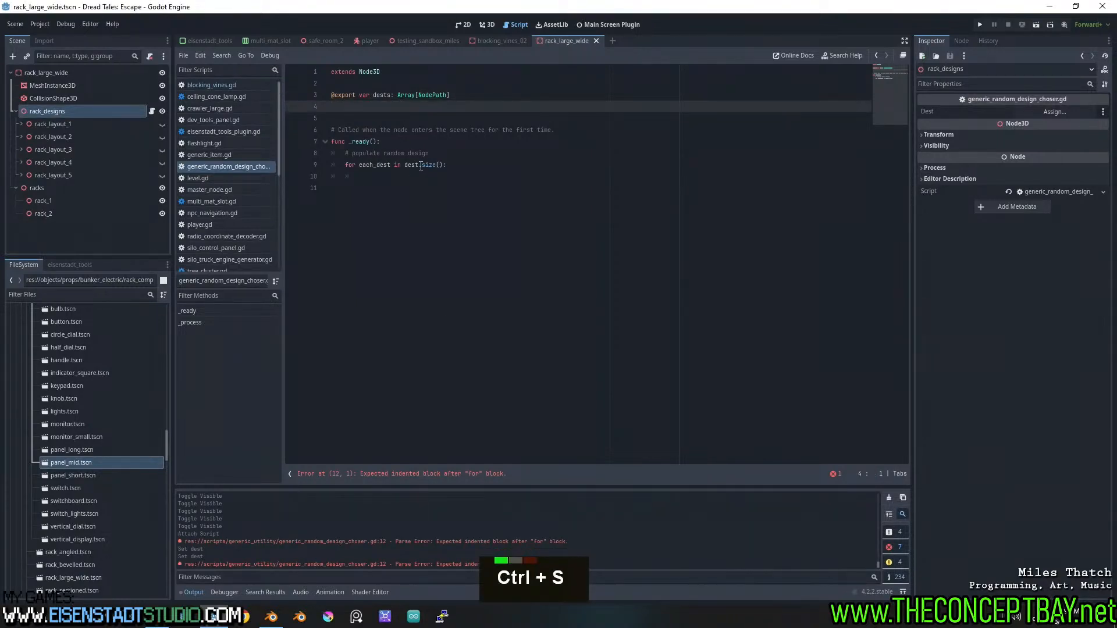
left_click(420, 165)
type("s")
left_click(607, 140)
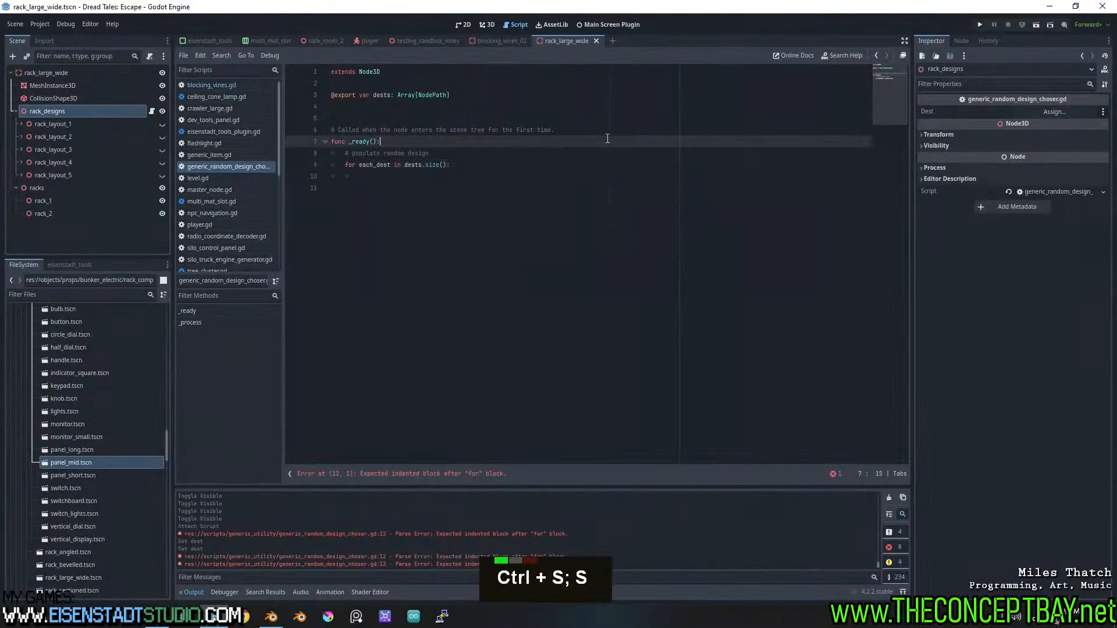
In the 3D view, check which kind of selection the Dest property of rack_designs offers and dismiss the picker
left_click(488, 25)
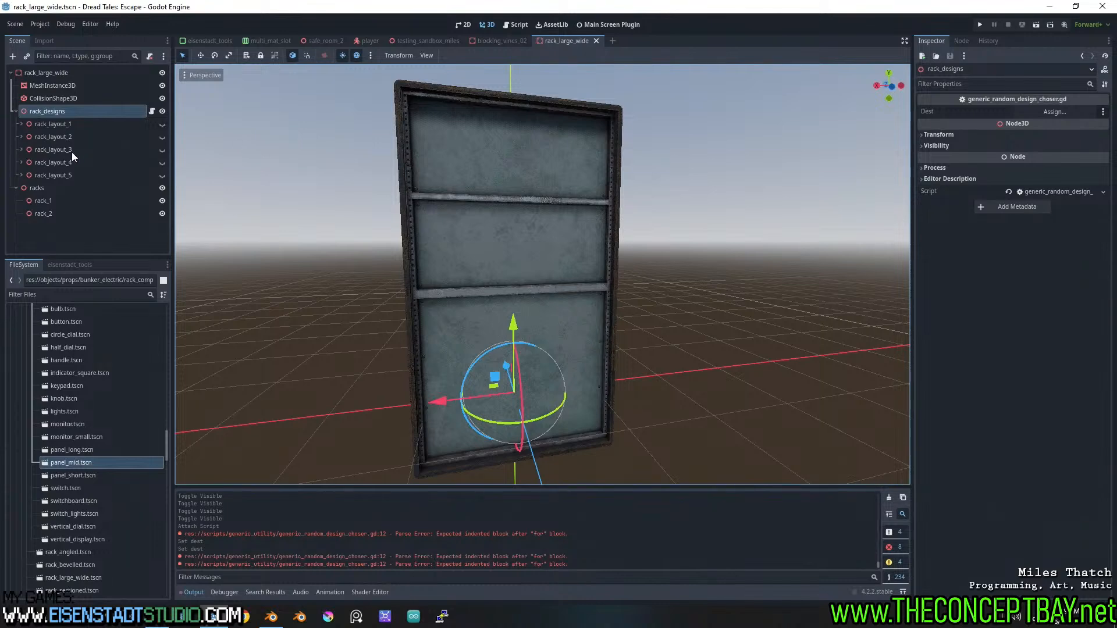
left_click(1047, 112)
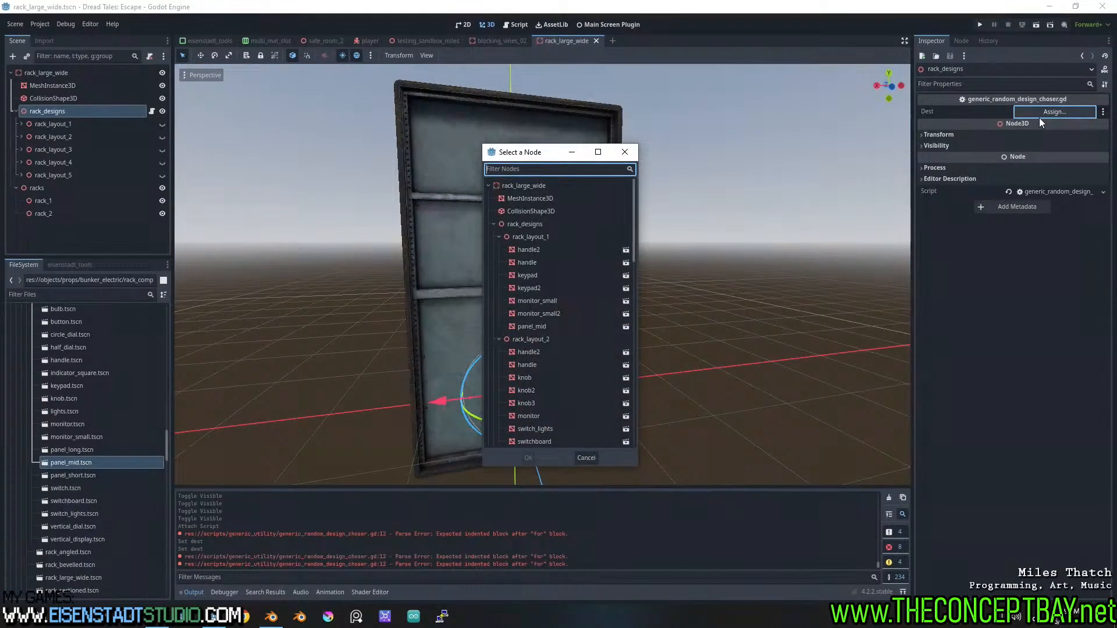
left_click(624, 153)
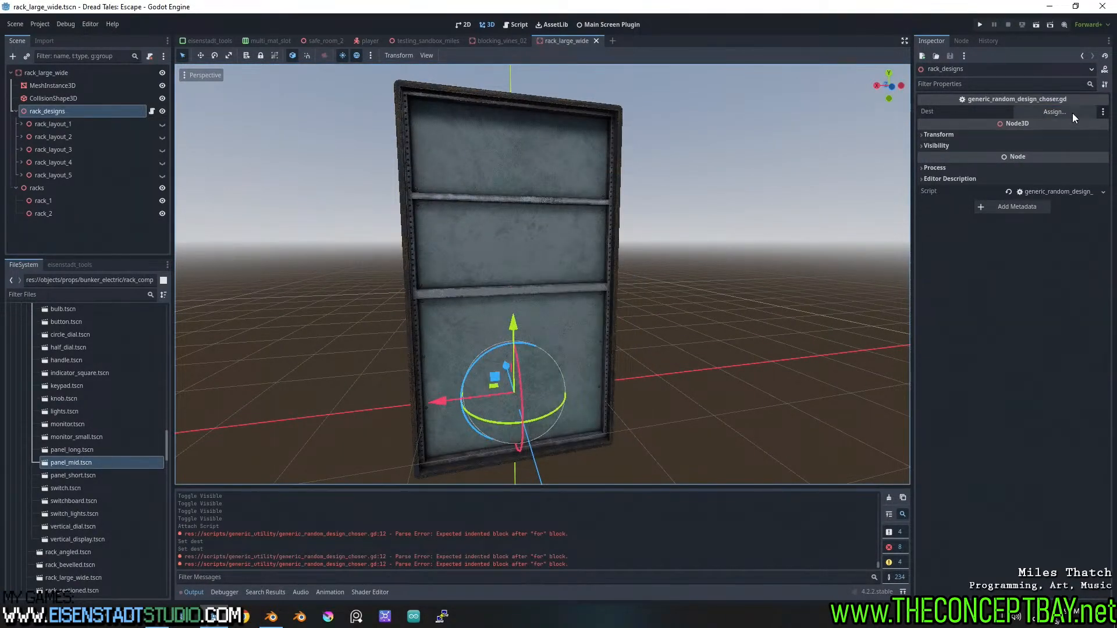
Review the Array[NodePath] type of the dests export, save again, and recheck the exported property of rack_designs
left_click(151, 112)
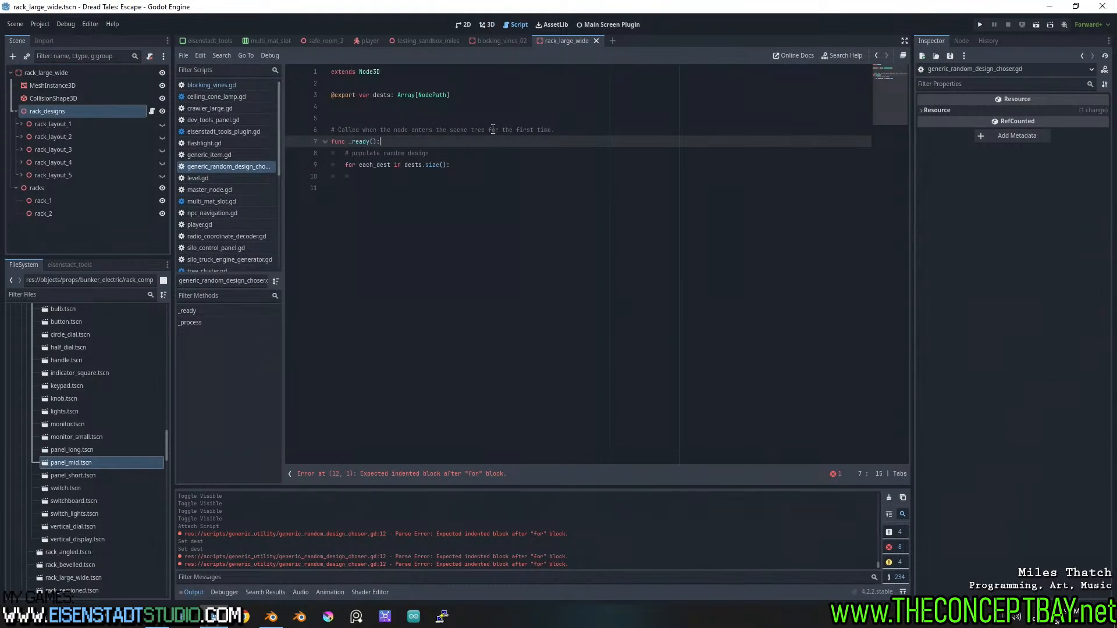
left_click(335, 116)
left_click(72, 109)
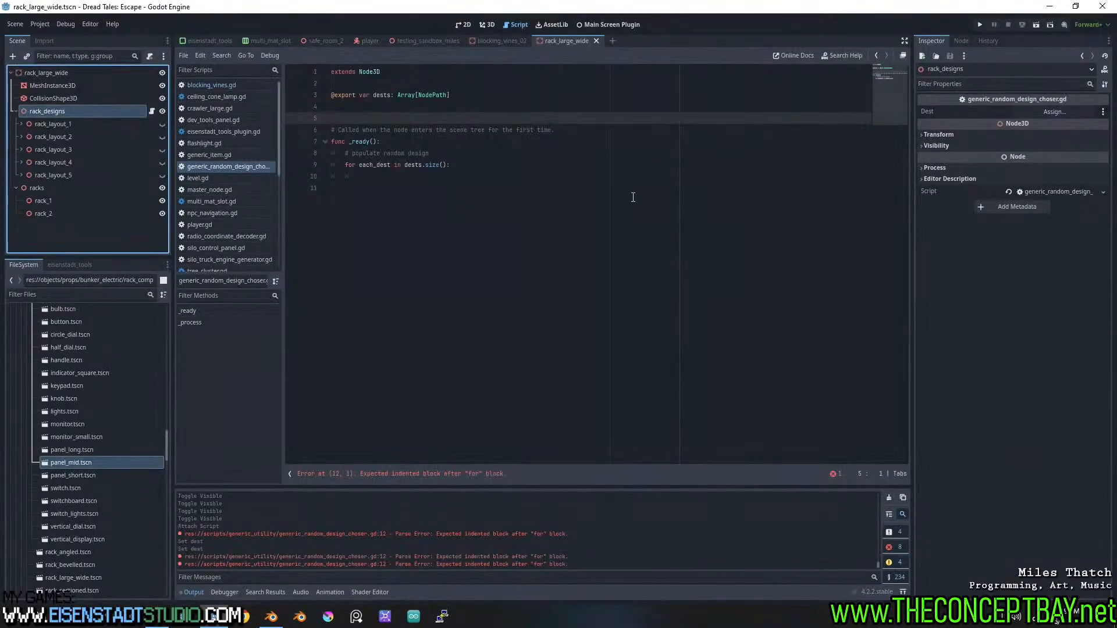
left_click(375, 106)
left_click_drag(398, 94, 520, 95)
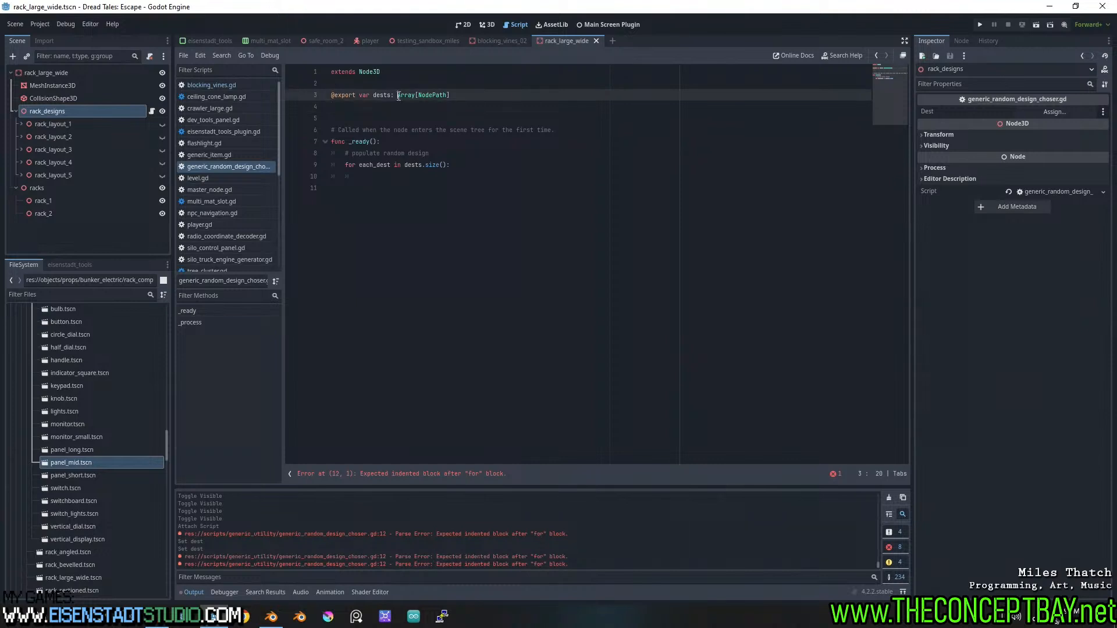
key("ctrl")
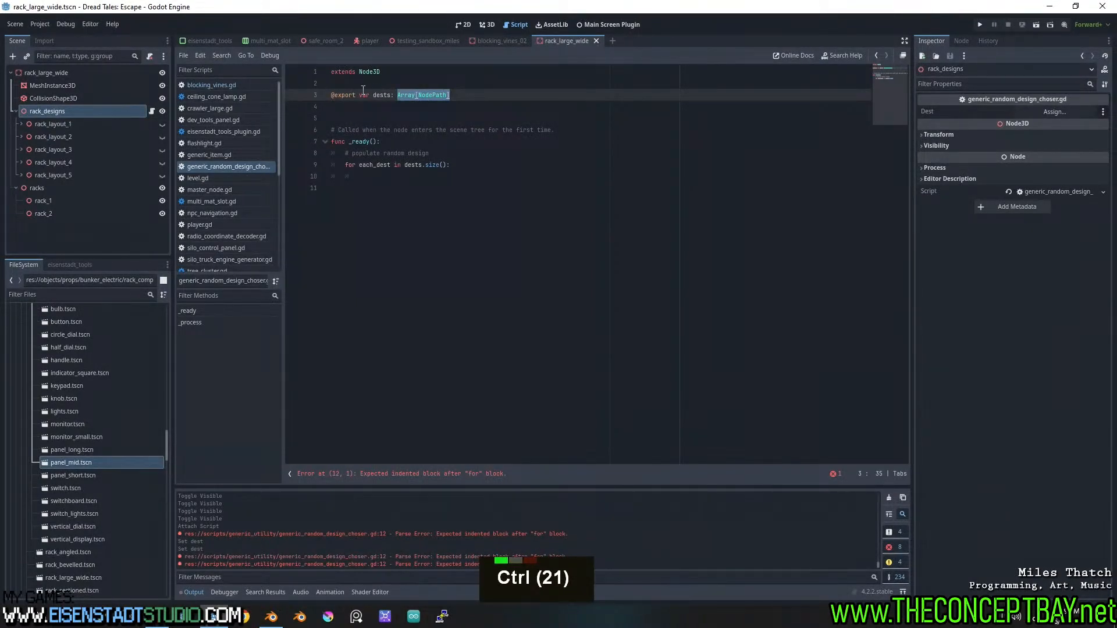
key("ctrl")
key("ctrl")
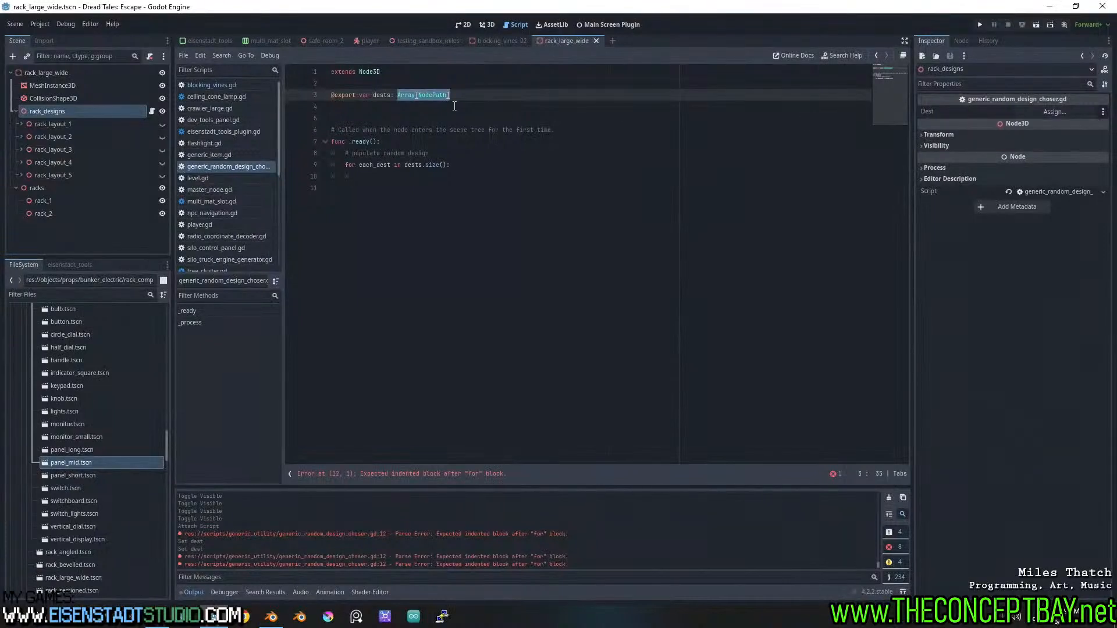
left_click(684, 94)
key("ctrl+s")
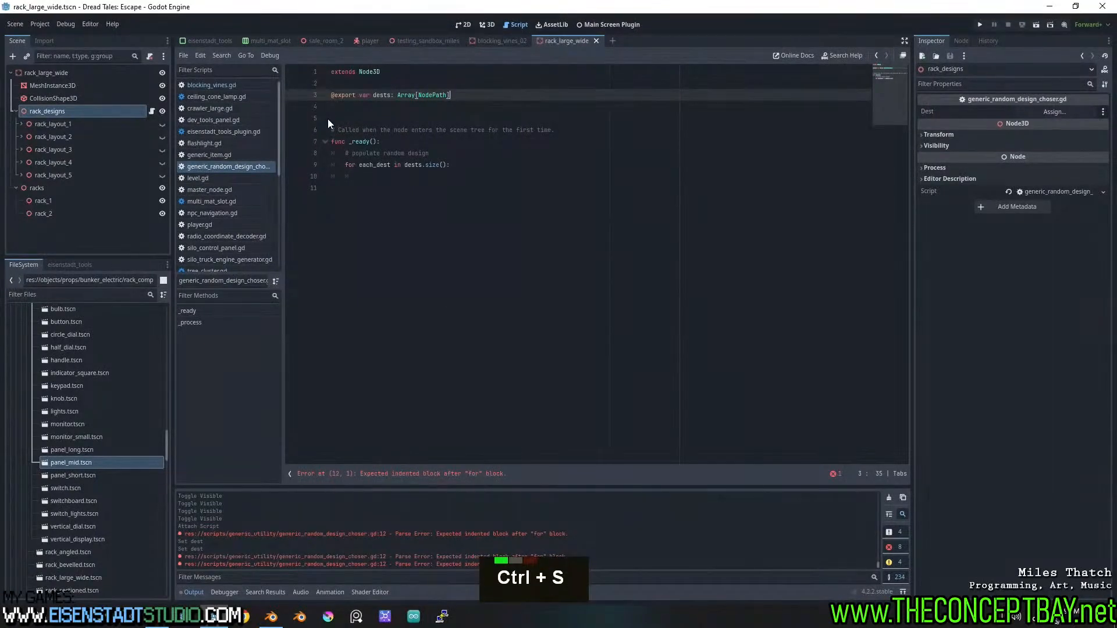
double_click(64, 111)
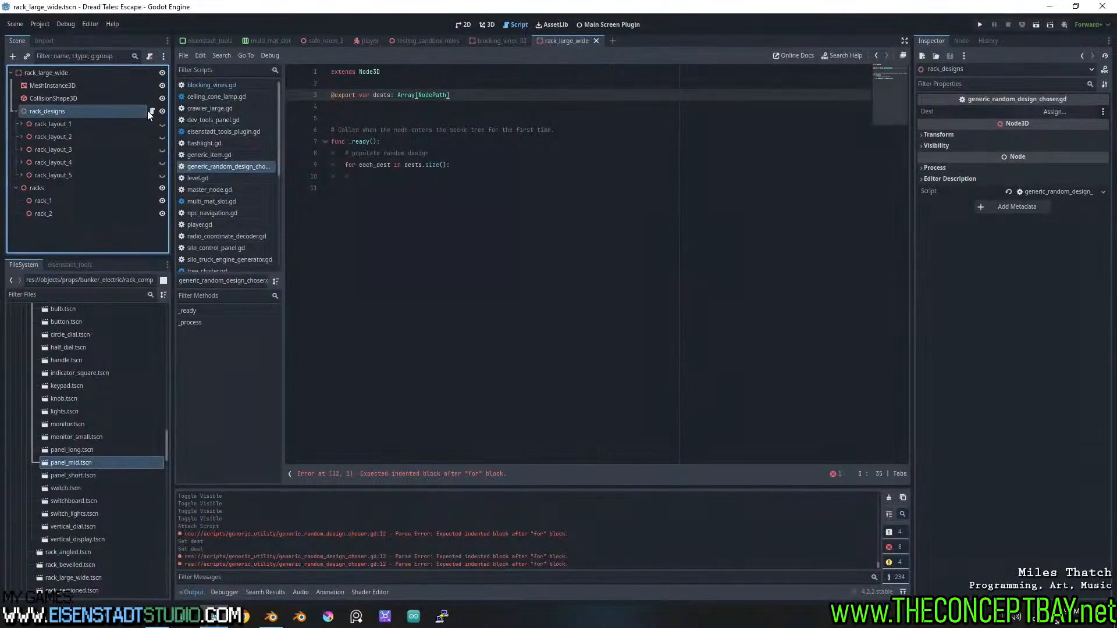
Close the rack_large_wide scene and undo the accidental line deletion in blocking_vines.gd
left_click(595, 40)
key("ctrl+shift+k")
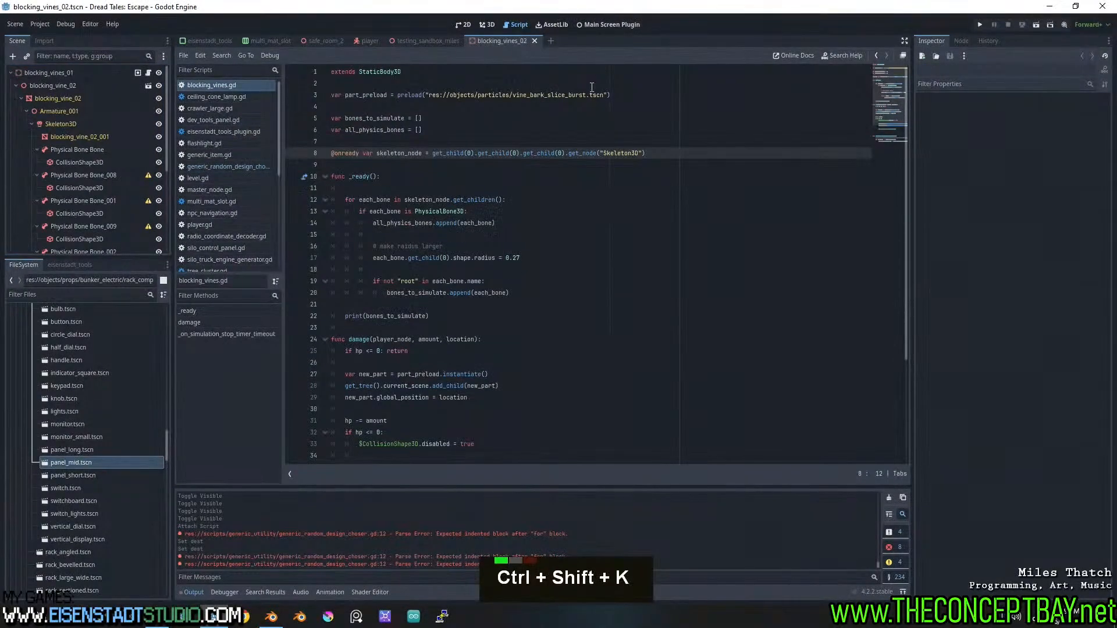
key("ctrl+z")
Open the rack_wide scene by searching for "wide" and show it in the 3D view
key("ctrl+shift+o")
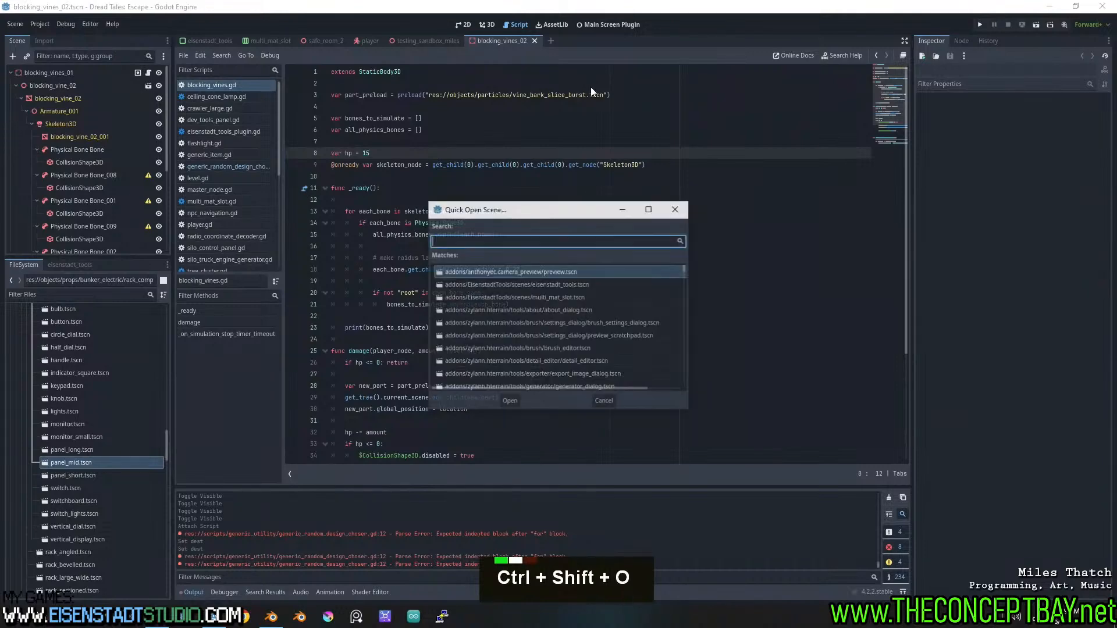
type("wide")
key("Return")
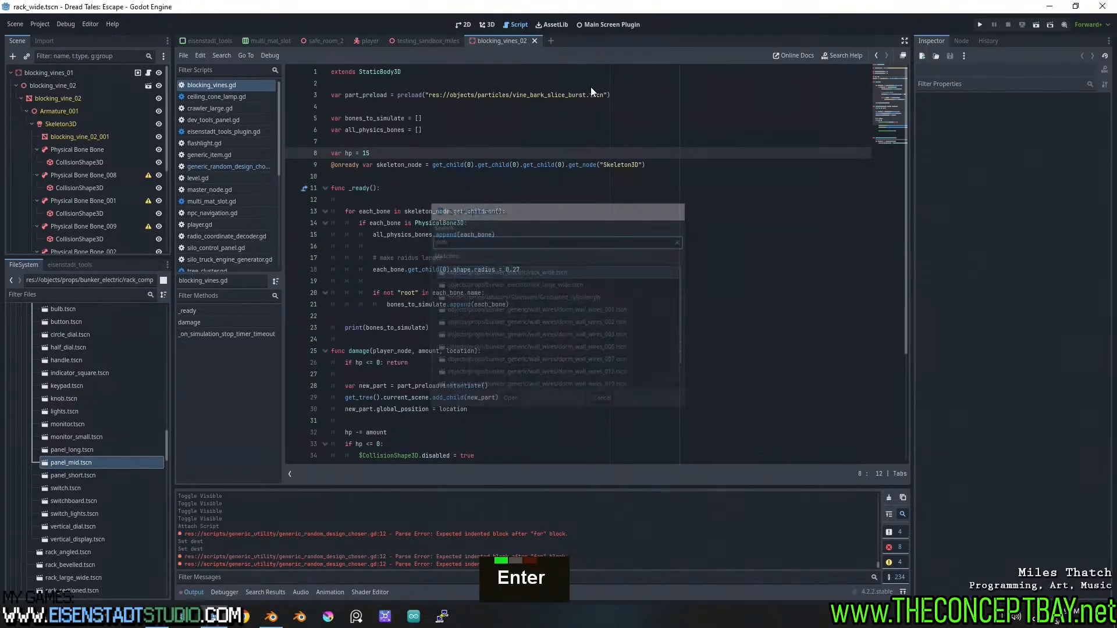
left_click(487, 26)
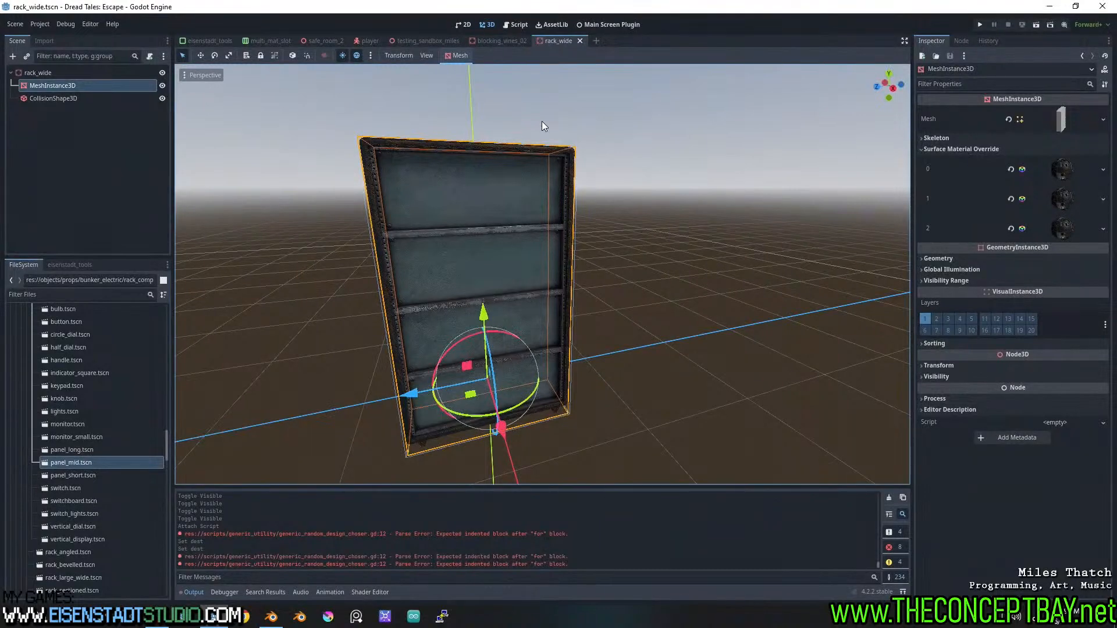
Search the project scenes for "rack" and open rack_short
key("ctrl+shift+o")
type("rack")
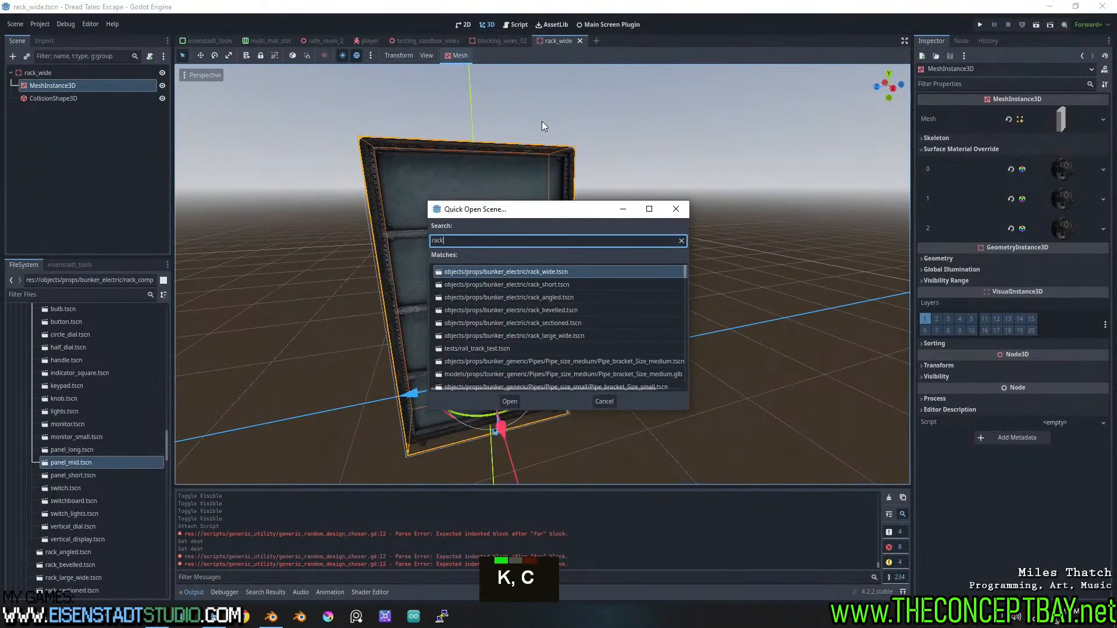
key("Down")
key("Return")
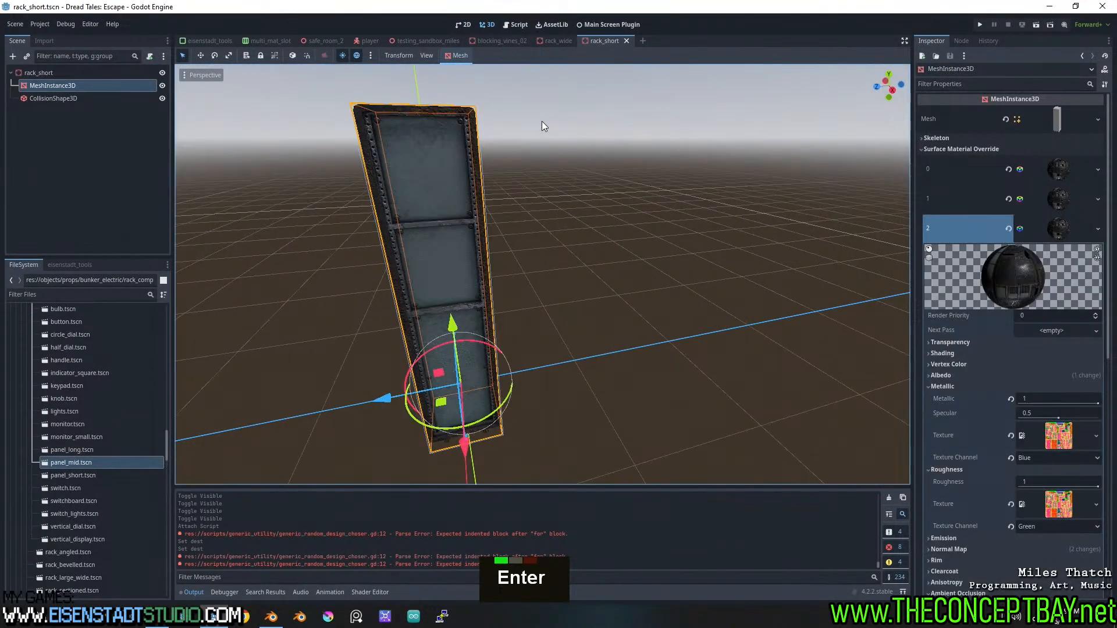
key("ctrl+w")
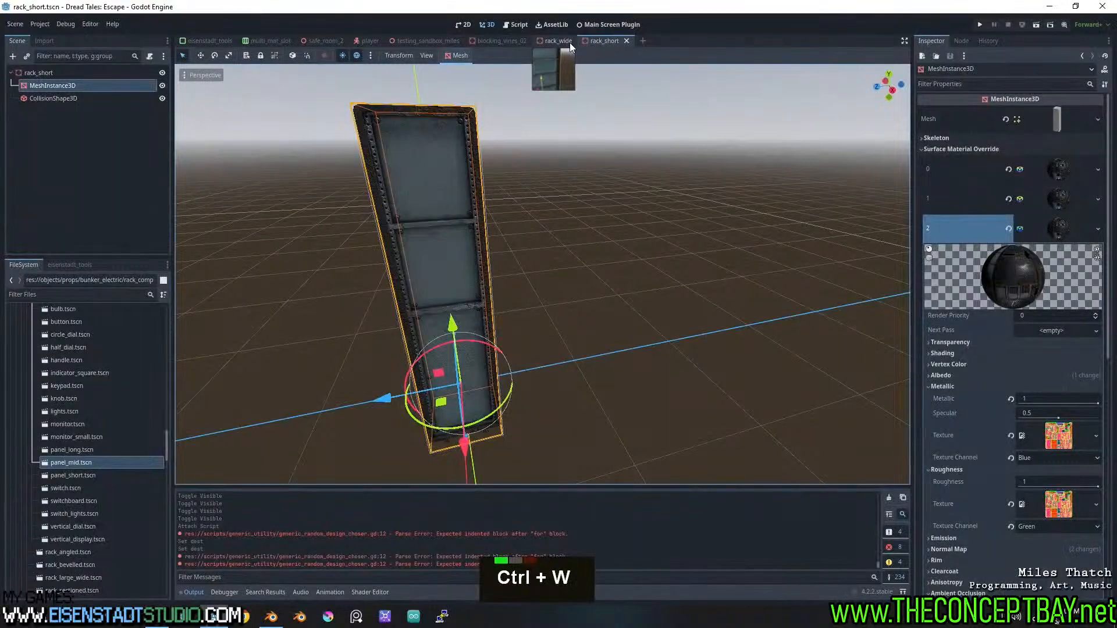
Search the project scenes for "rack" again and reopen rack_large_wide
key("ctrl+shift+o")
type("rack")
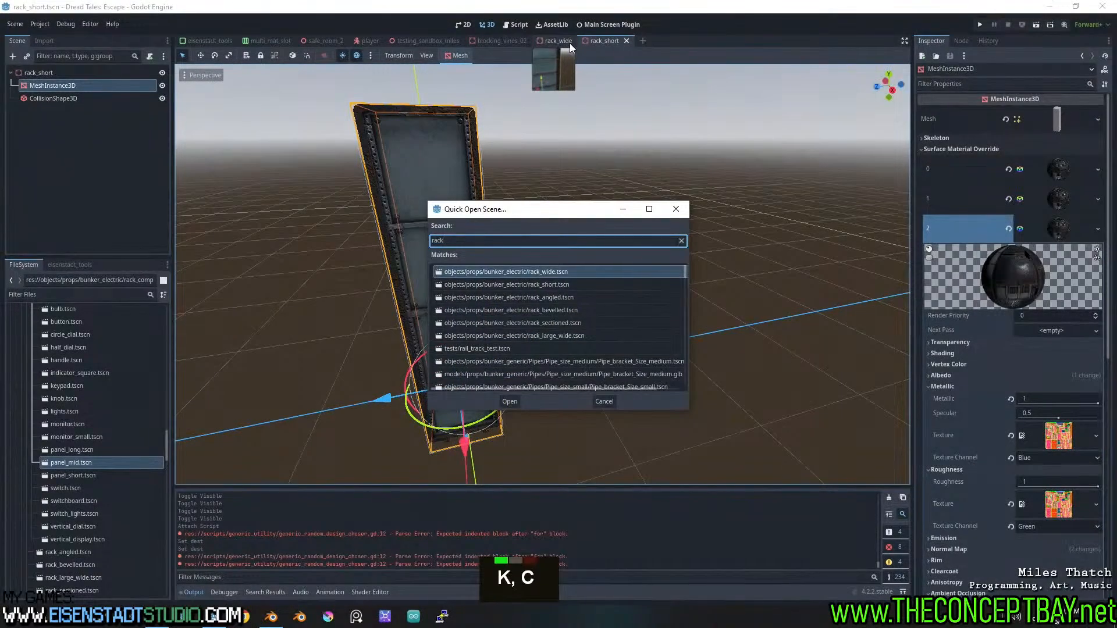
double_click(577, 336)
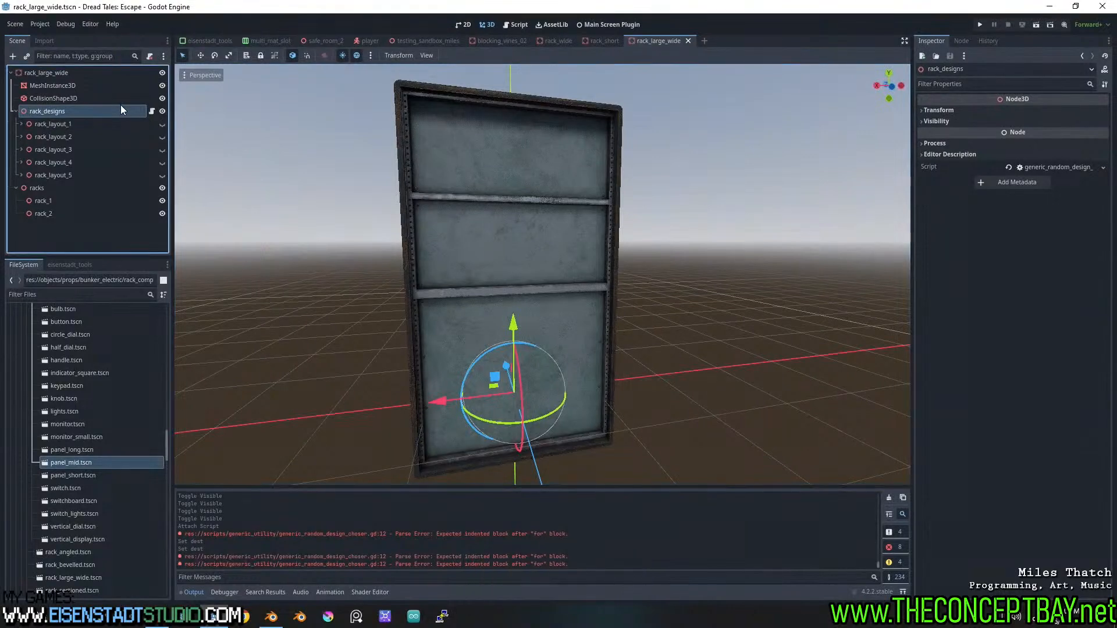
Check the exported properties of rack_designs against the dests declaration in its attached script
double_click(120, 110)
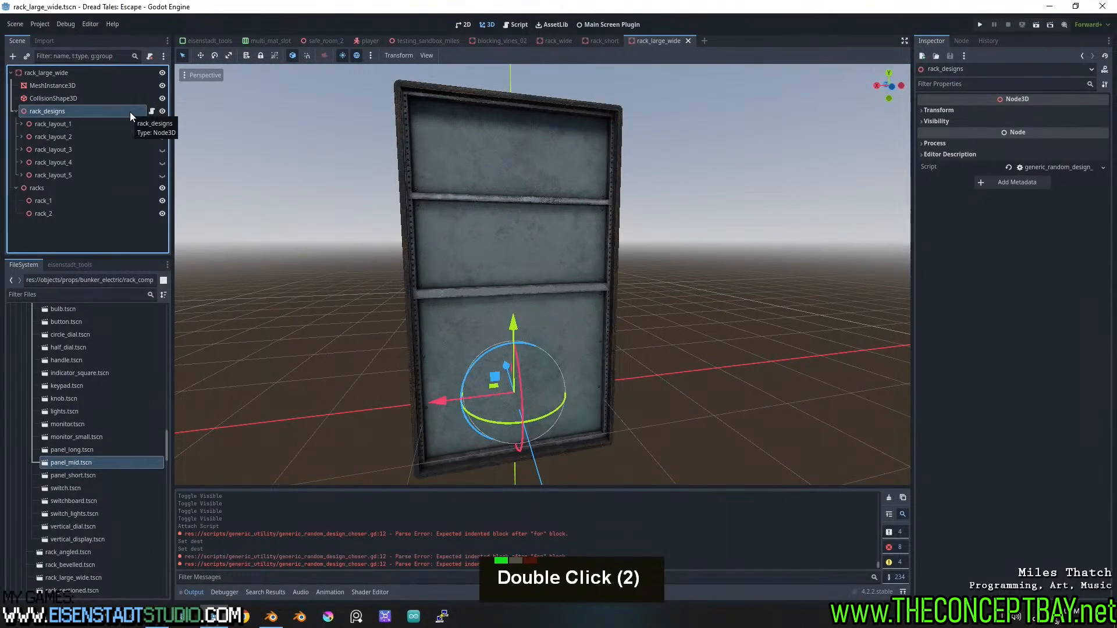
left_click(154, 113)
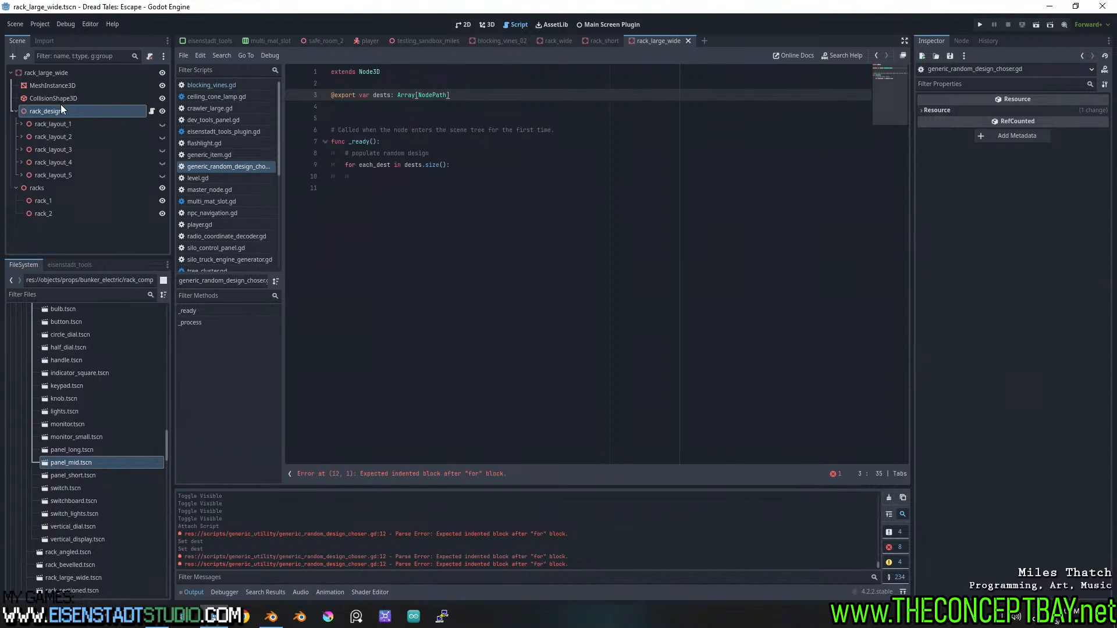
left_click(84, 100)
left_click(86, 106)
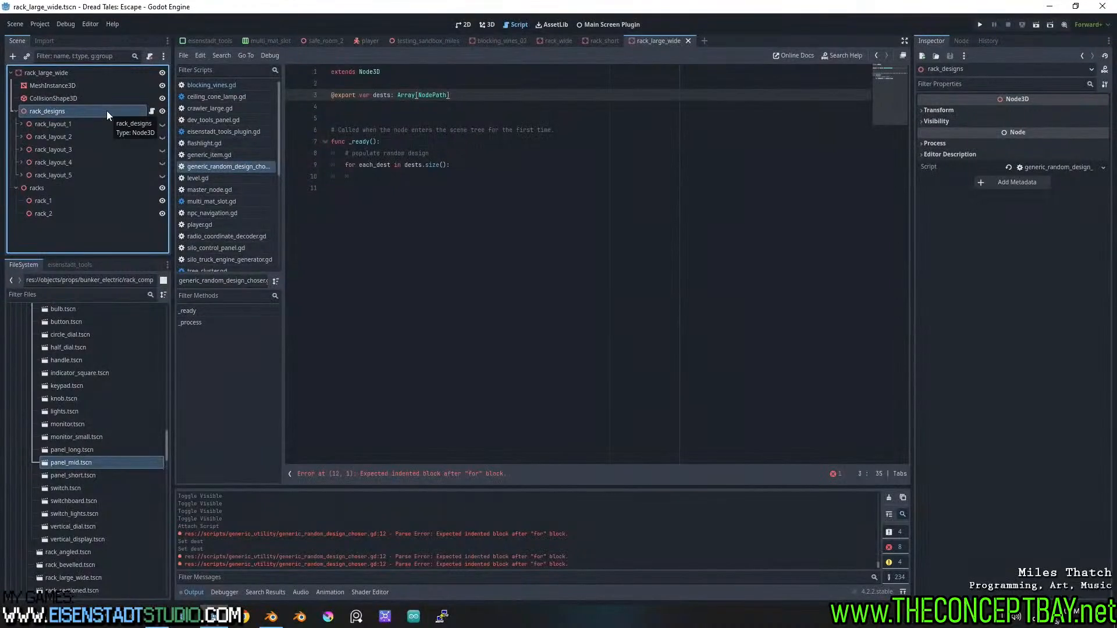
Detach the script from rack_designs, search the project files for "generic_ran", and reattach generic_random_design_choser.gd to the node
left_click(61, 293)
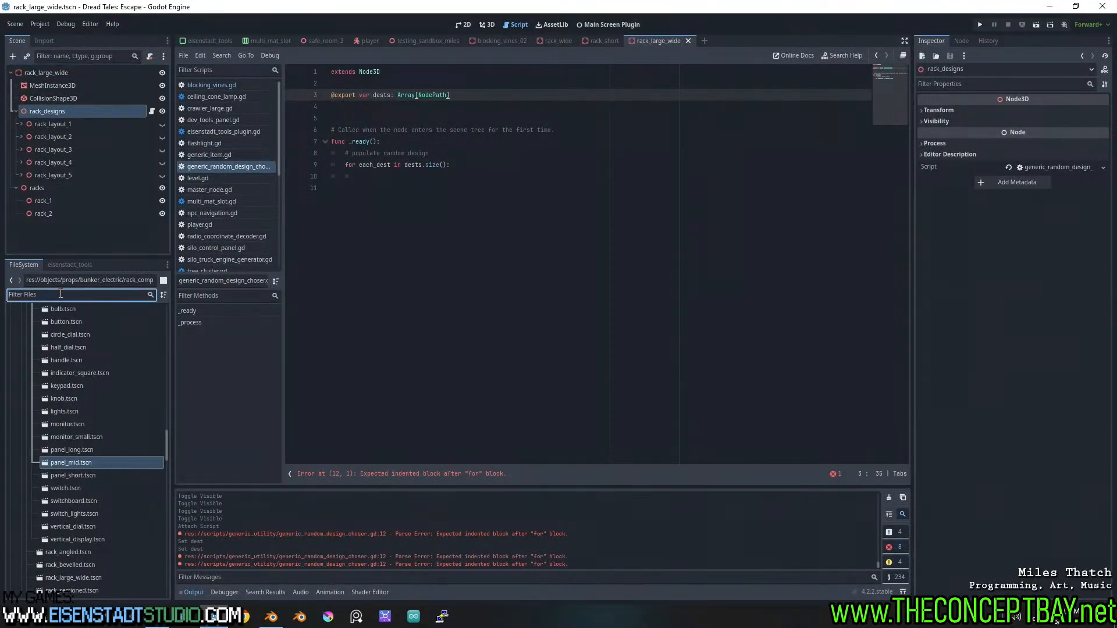
type("generic_ra")
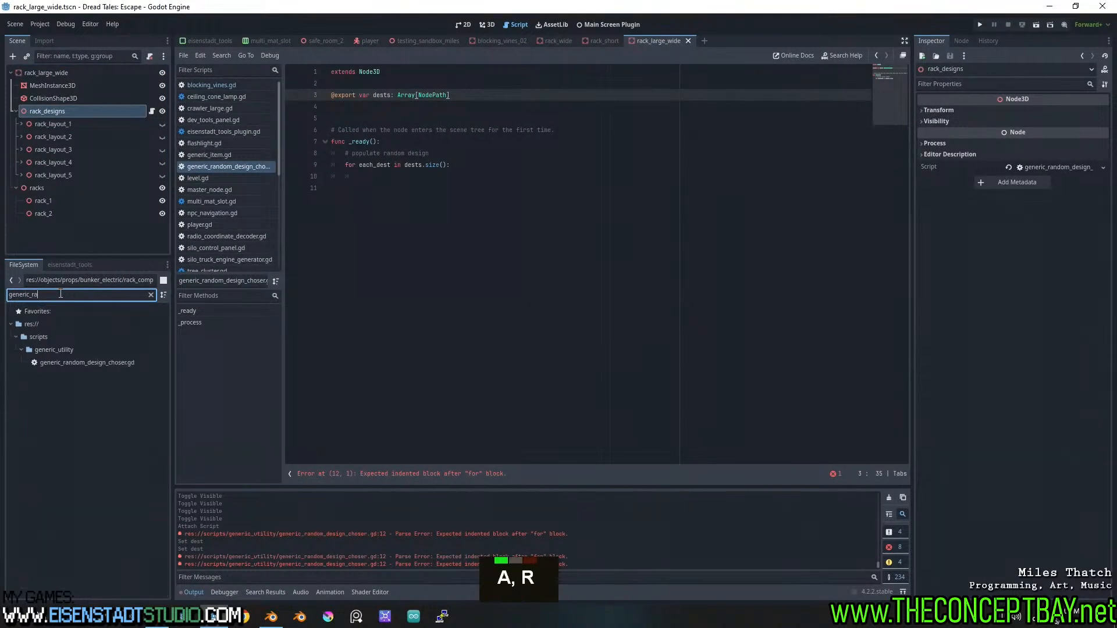
type("n")
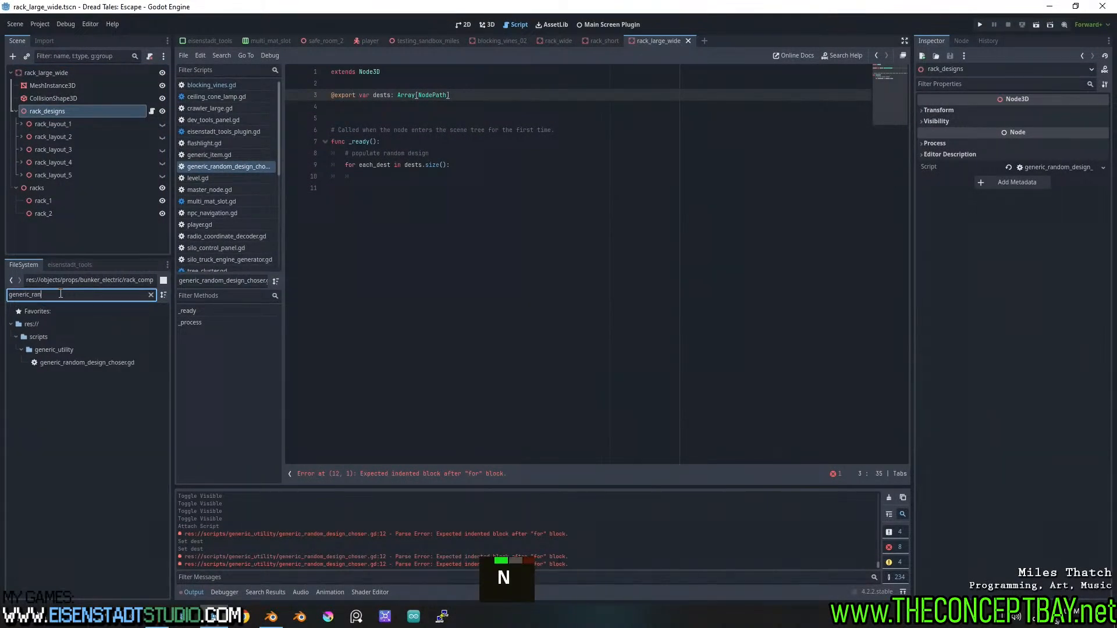
right_click(101, 111)
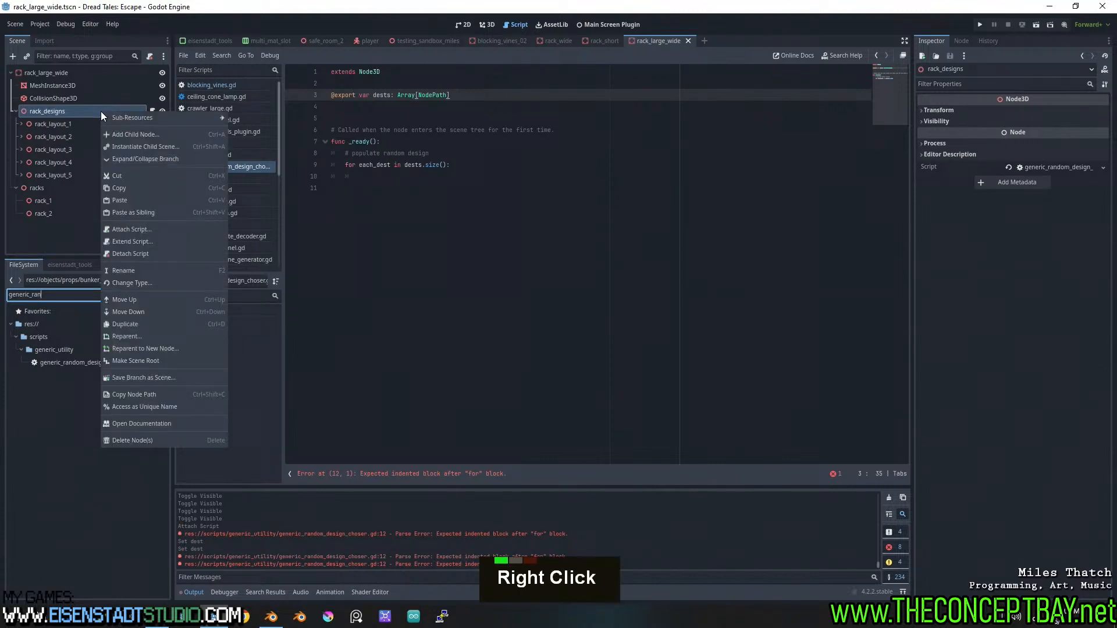
left_click(129, 254)
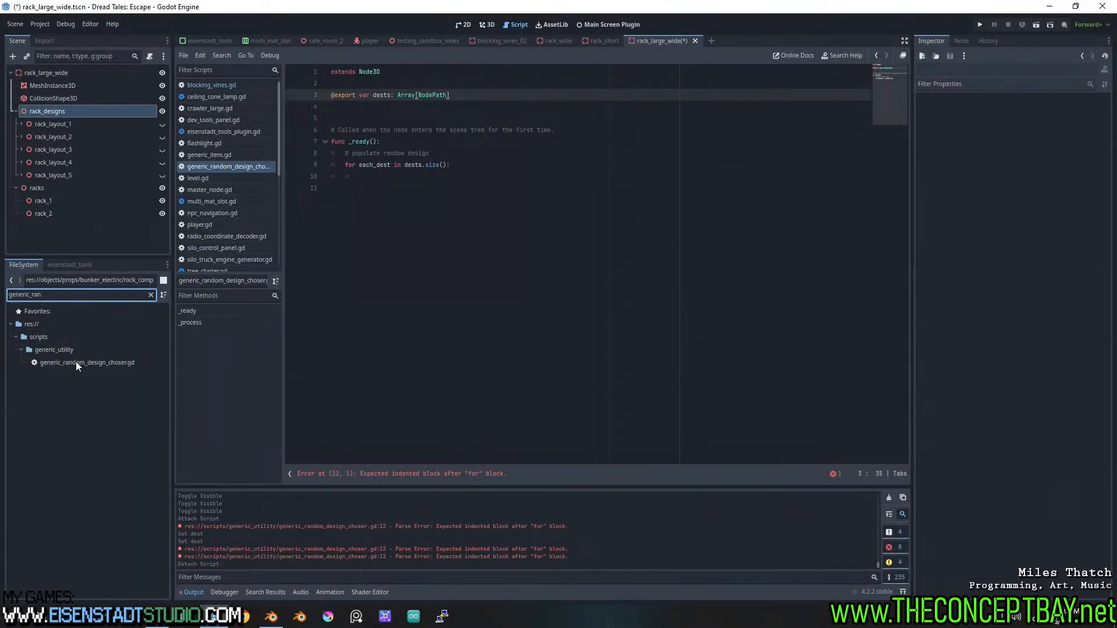
left_click_drag(76, 361, 102, 113)
left_click(103, 113)
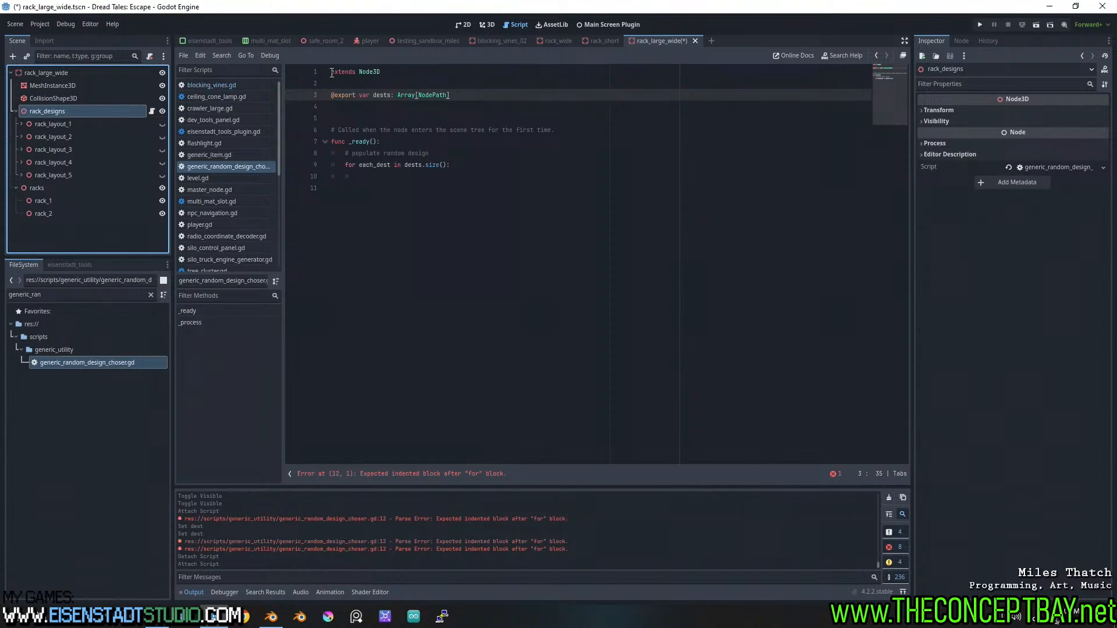
left_click_drag(399, 95, 500, 93)
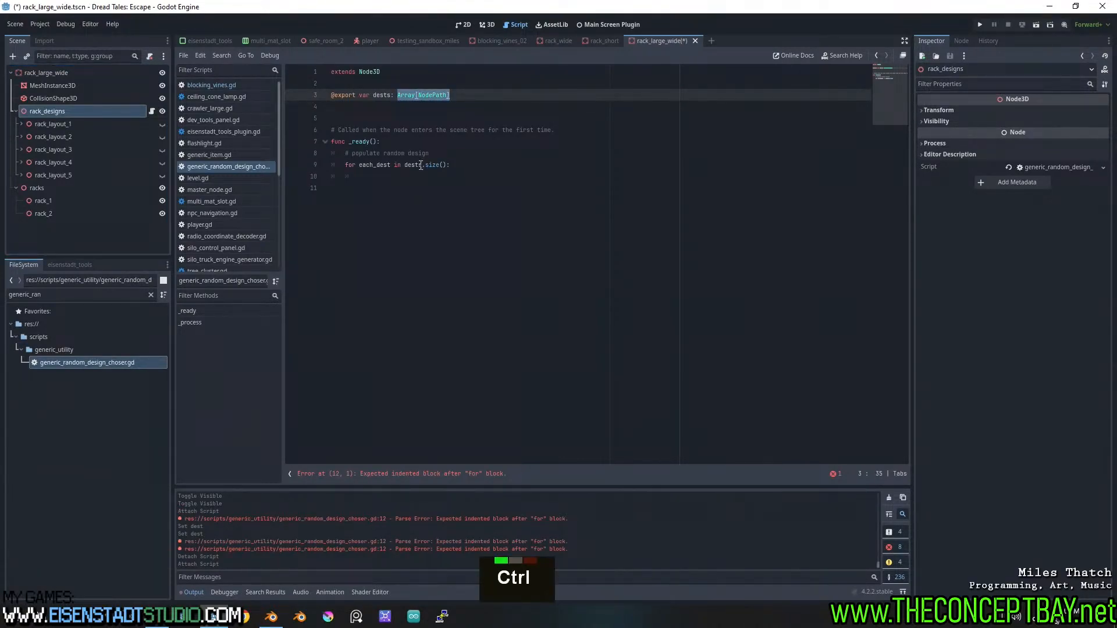
key("ctrl")
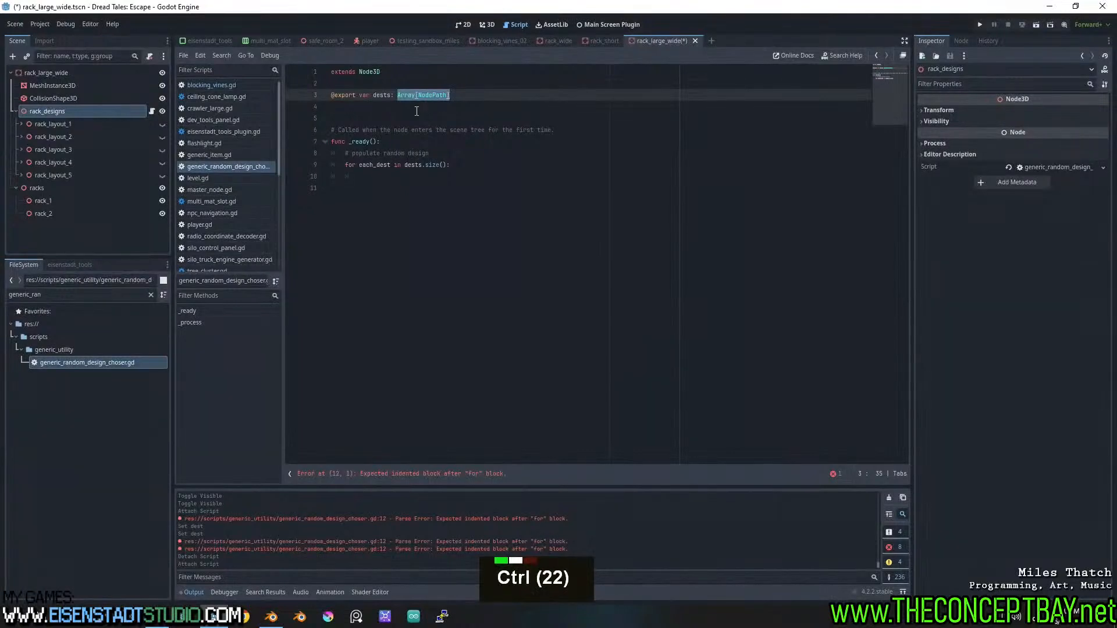
left_click(355, 95)
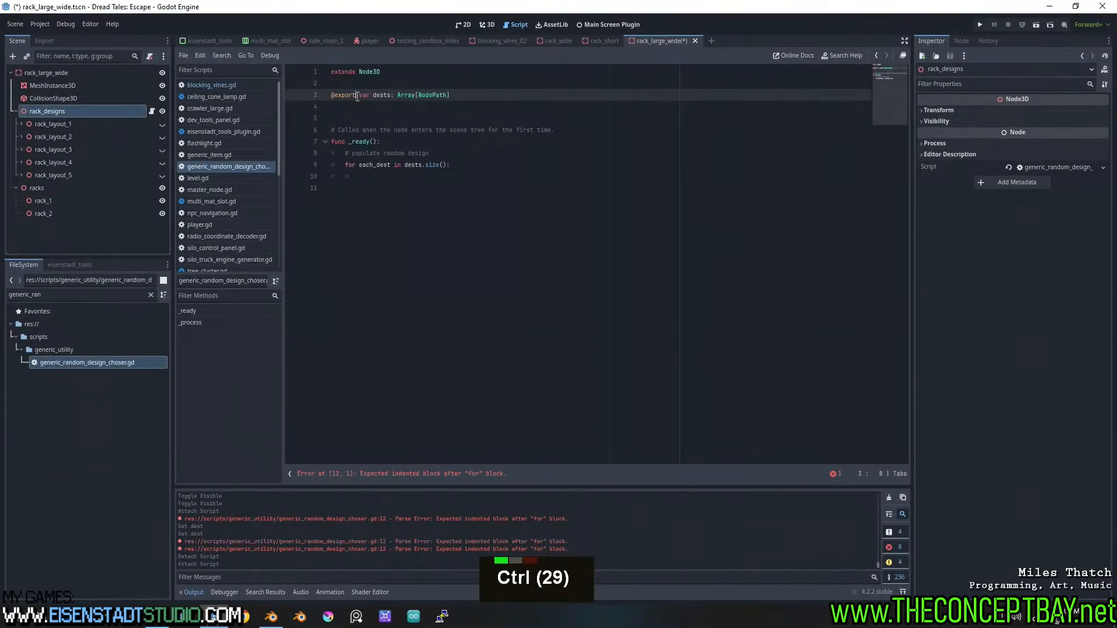
type("_n")
type("ode")
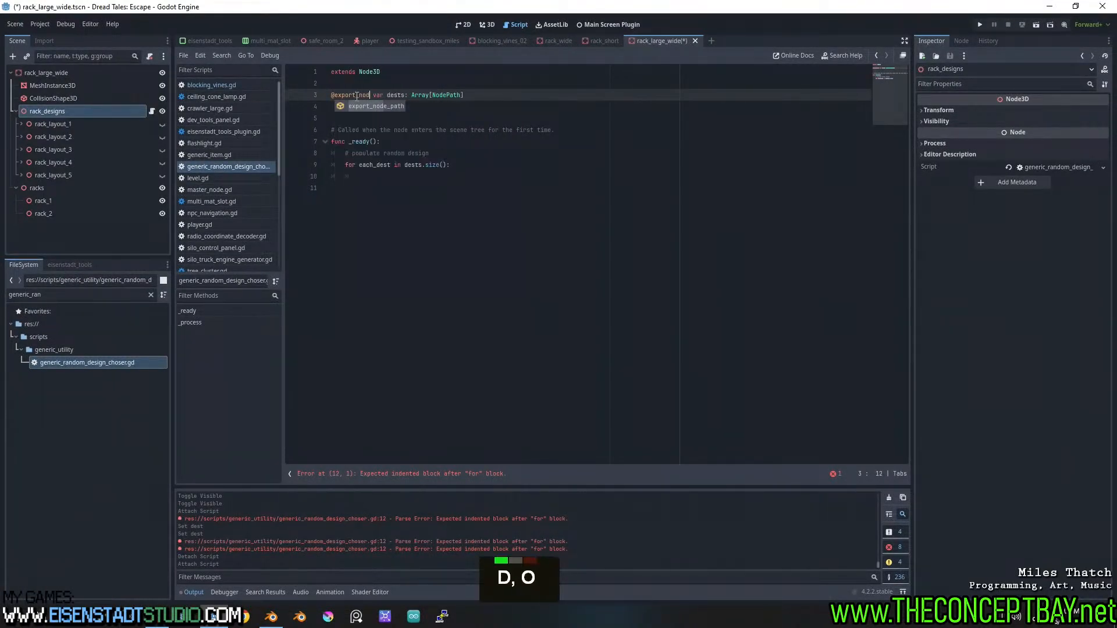
key("Return")
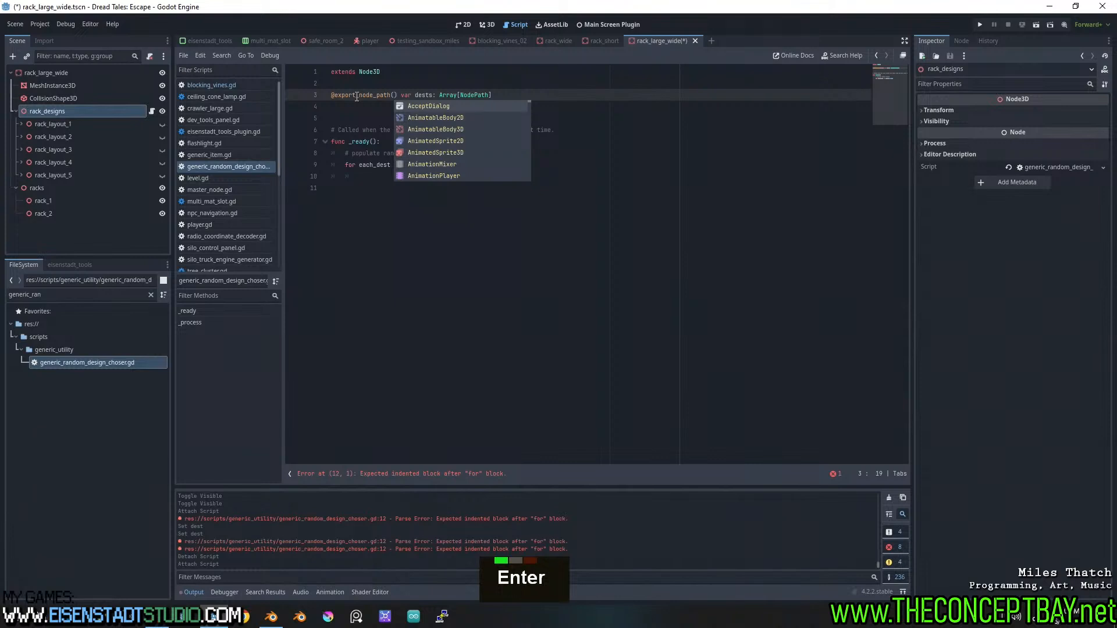
left_click(562, 95)
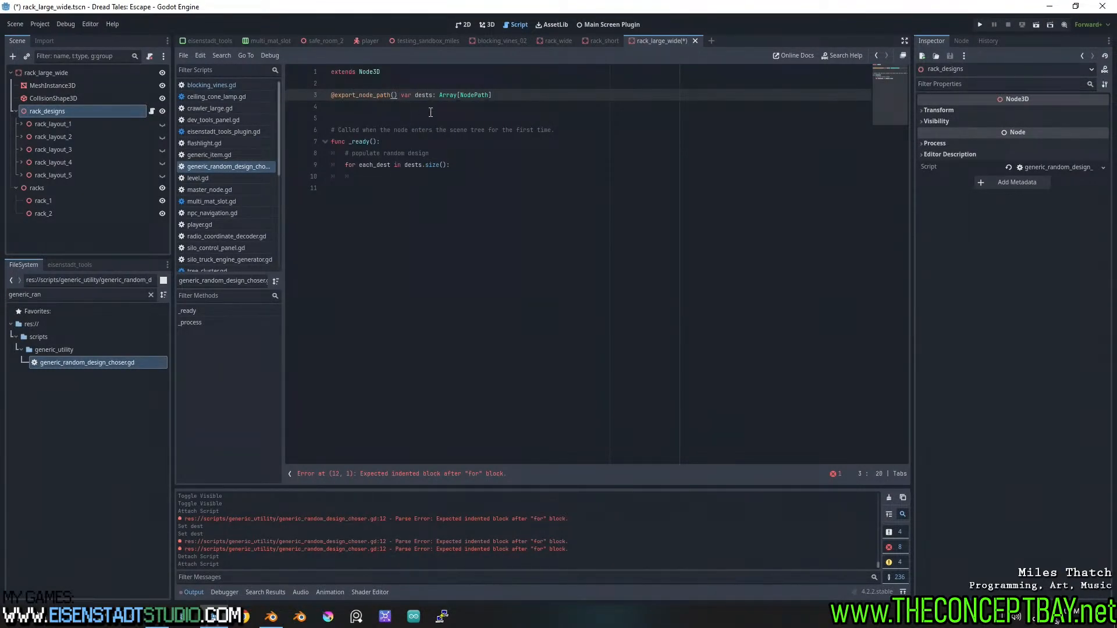
key("ctrl+s")
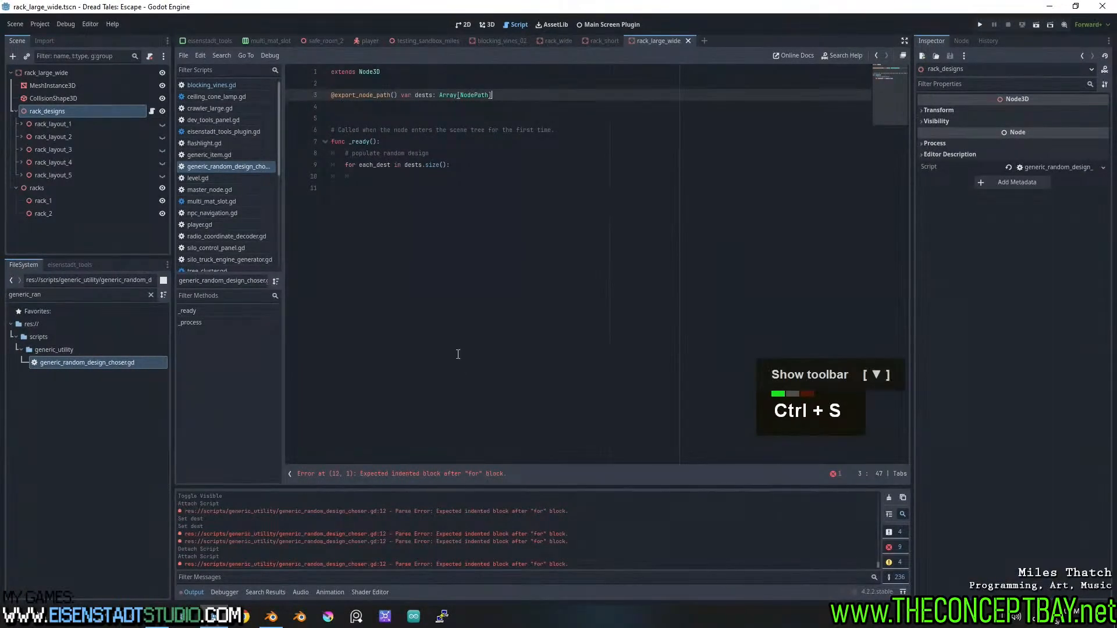
left_click(414, 178)
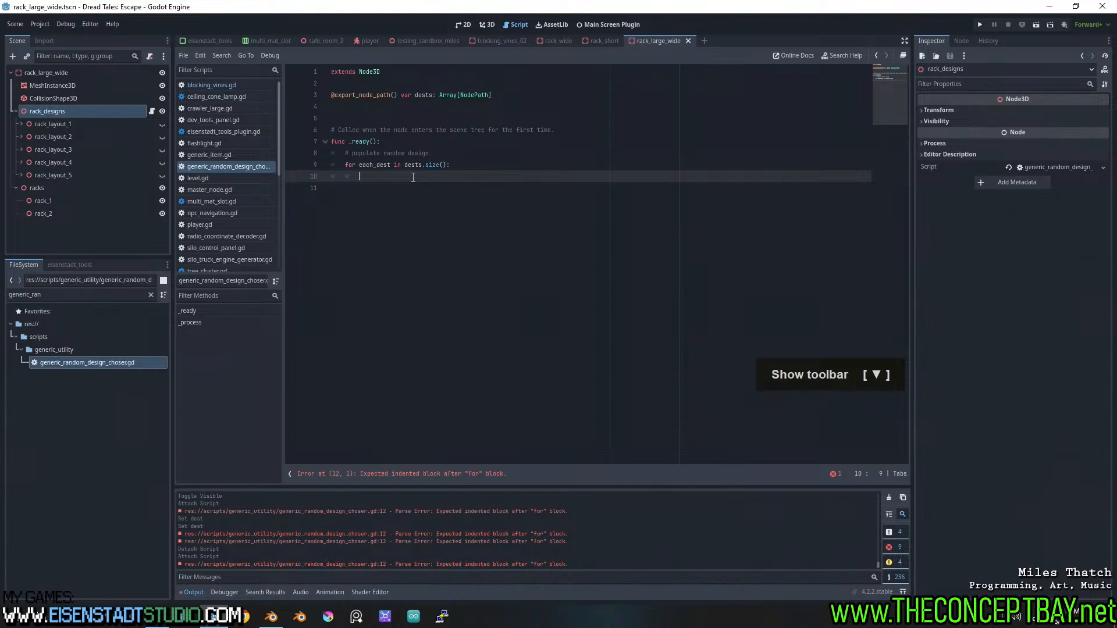
type("pass")
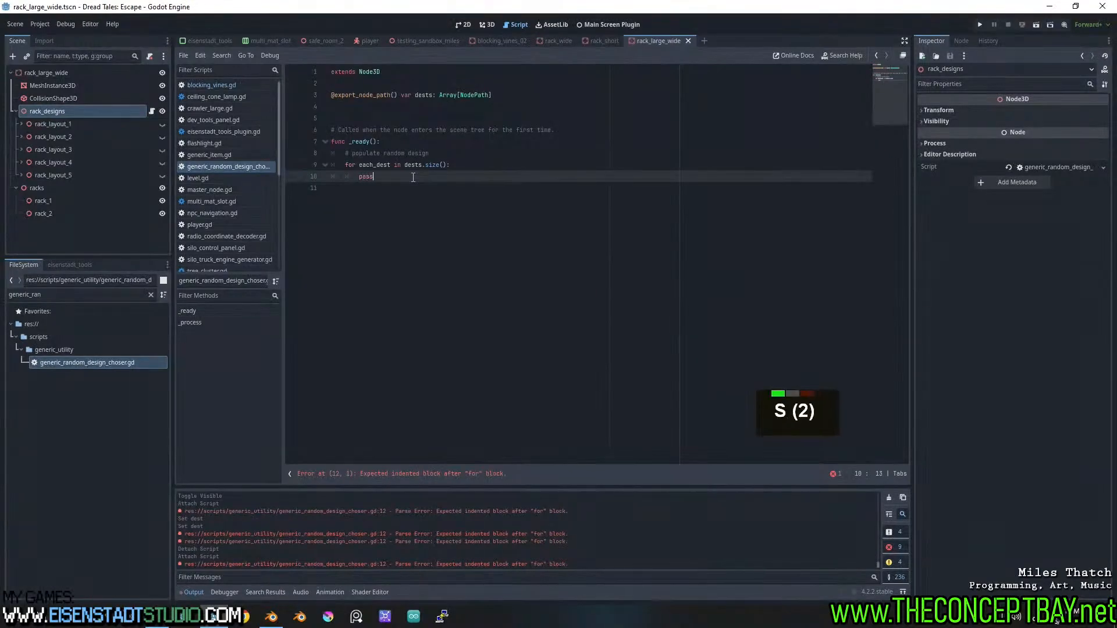
key("ctrl+s")
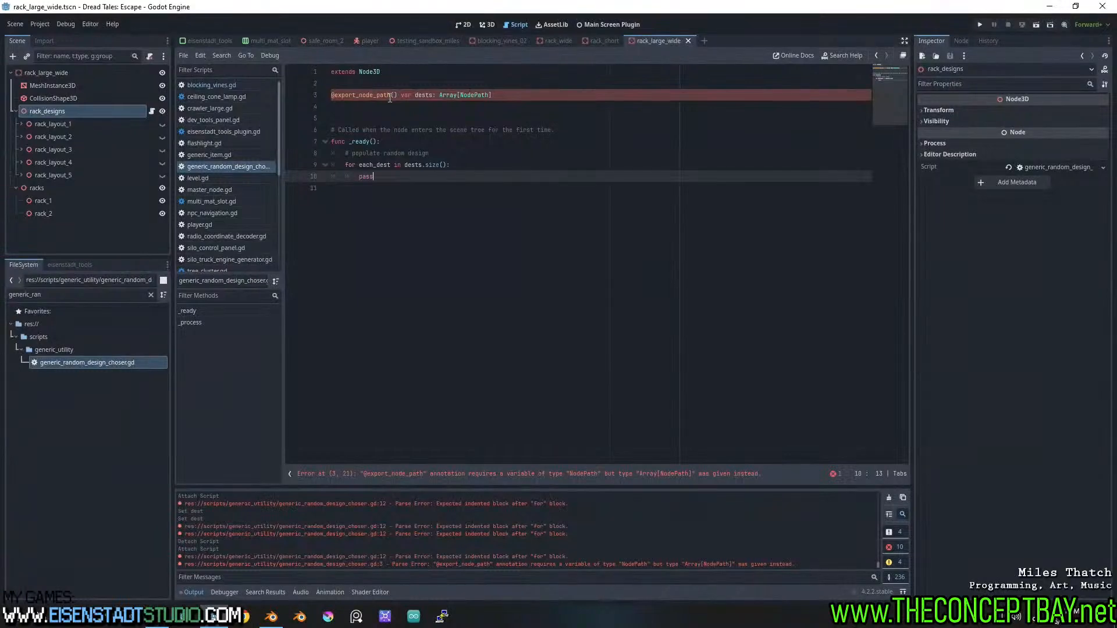
left_click_drag(398, 96, 358, 96)
key("BackSpace")
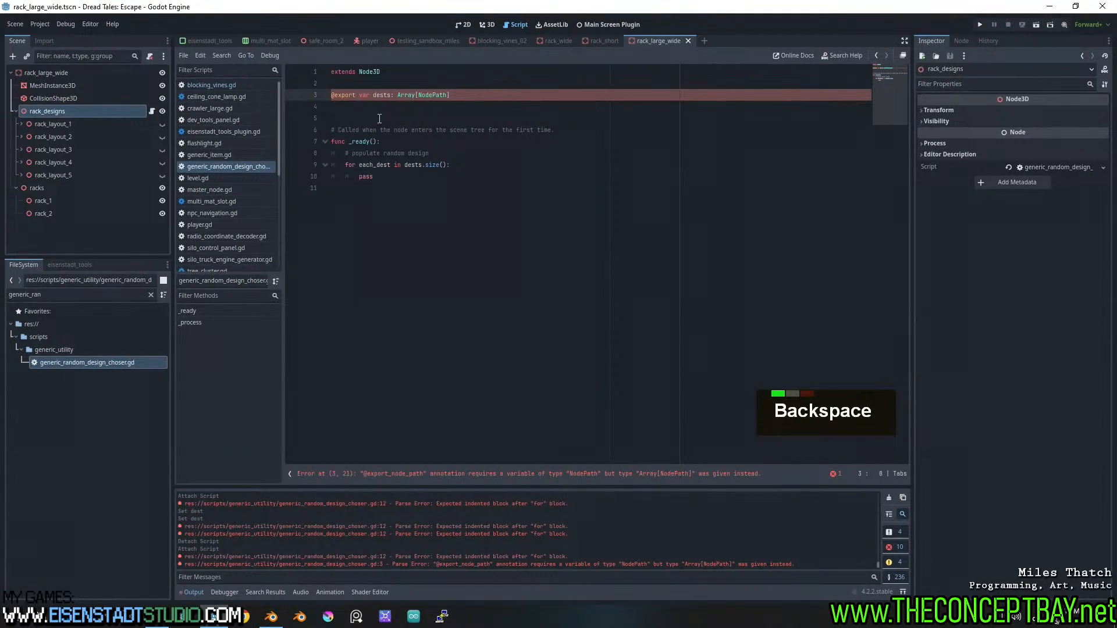
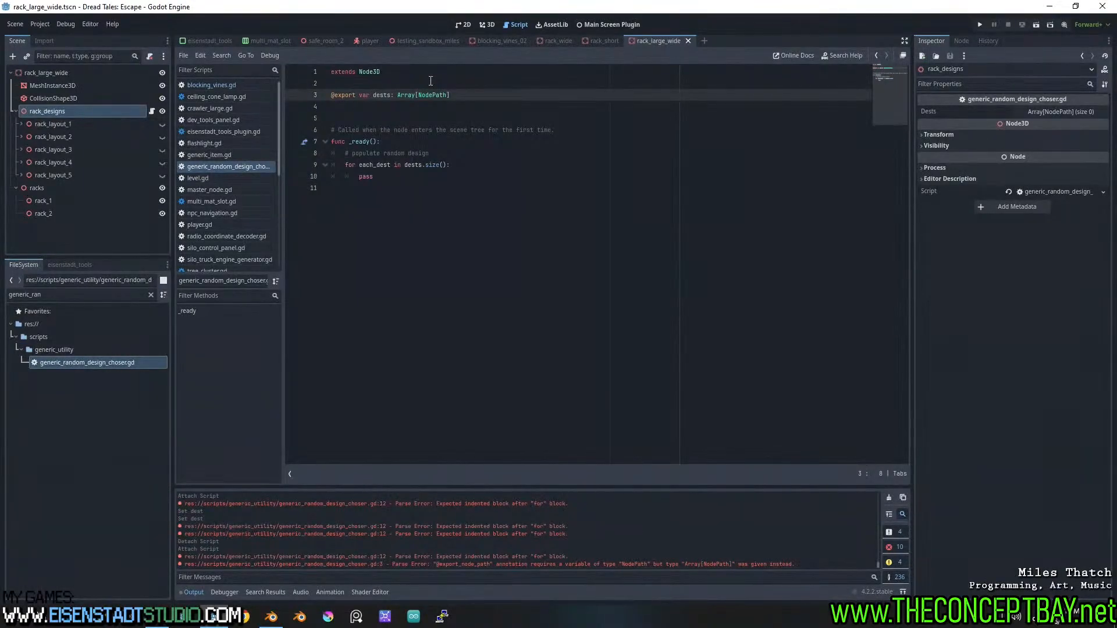
Set the Dests array of rack_designs to size 2 and assign rack_1 and rack_2 as its elements
double_click(490, 24)
left_click(1081, 112)
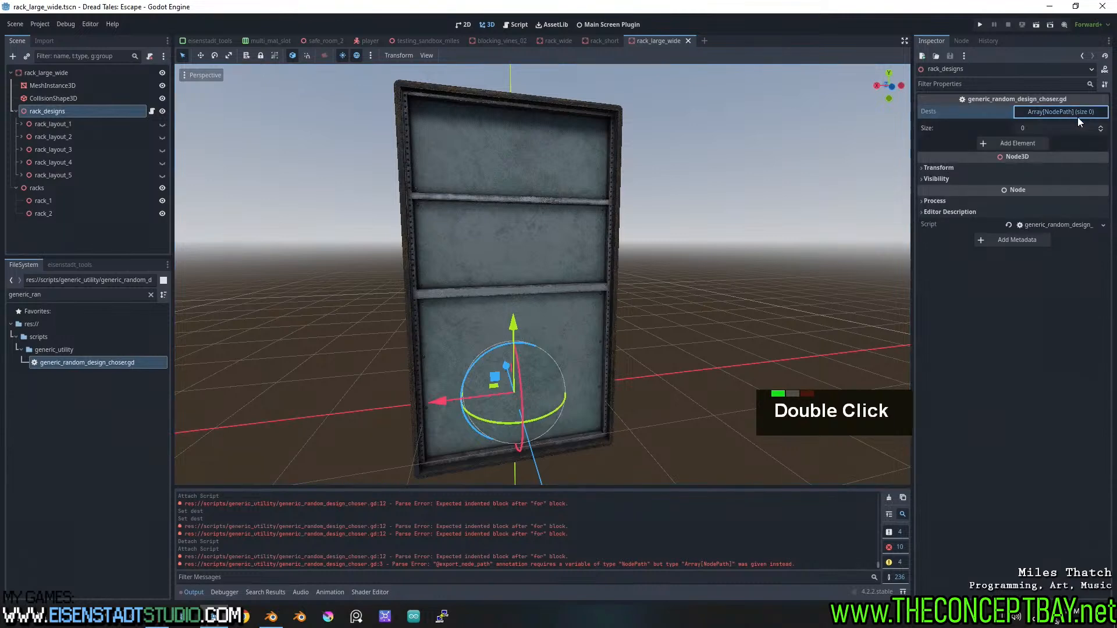
left_click(1101, 126)
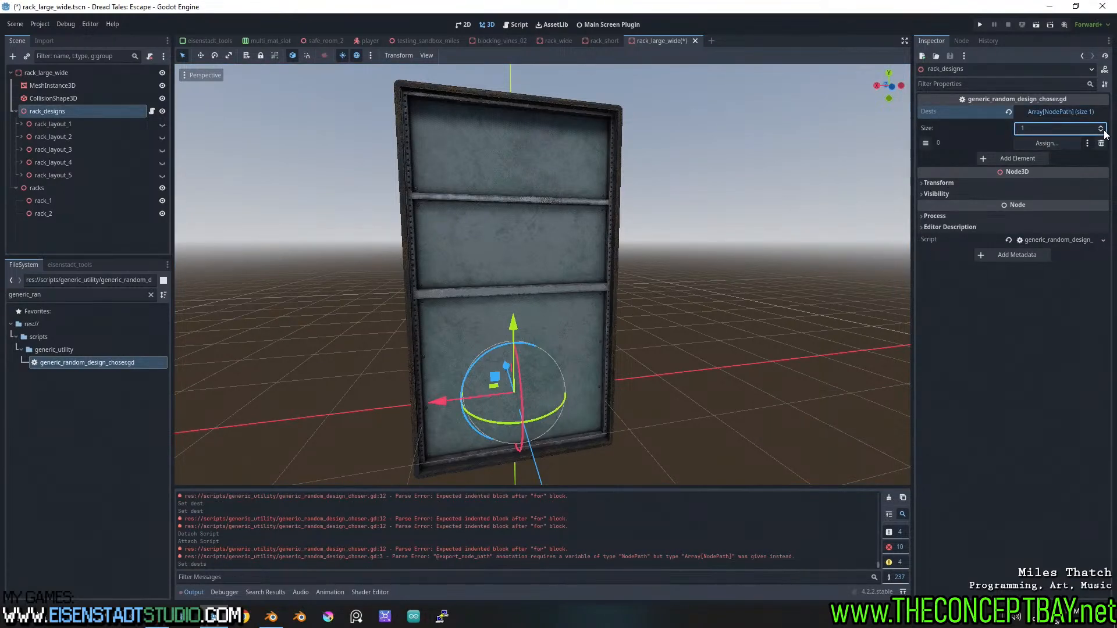
left_click(1101, 127)
left_click(1053, 142)
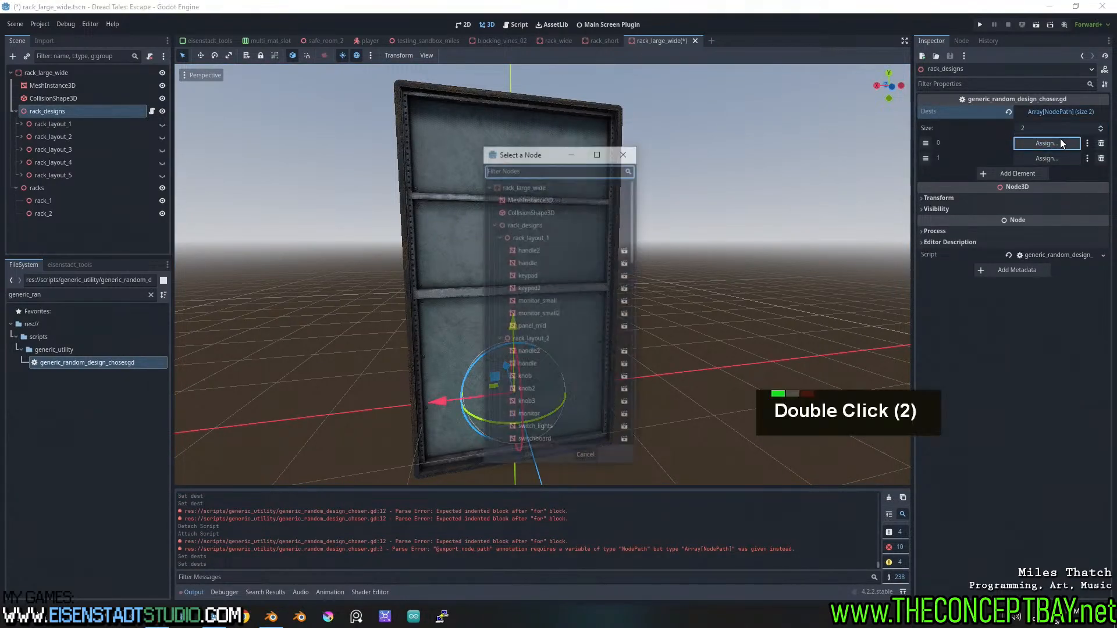
left_click(496, 224)
double_click(518, 249)
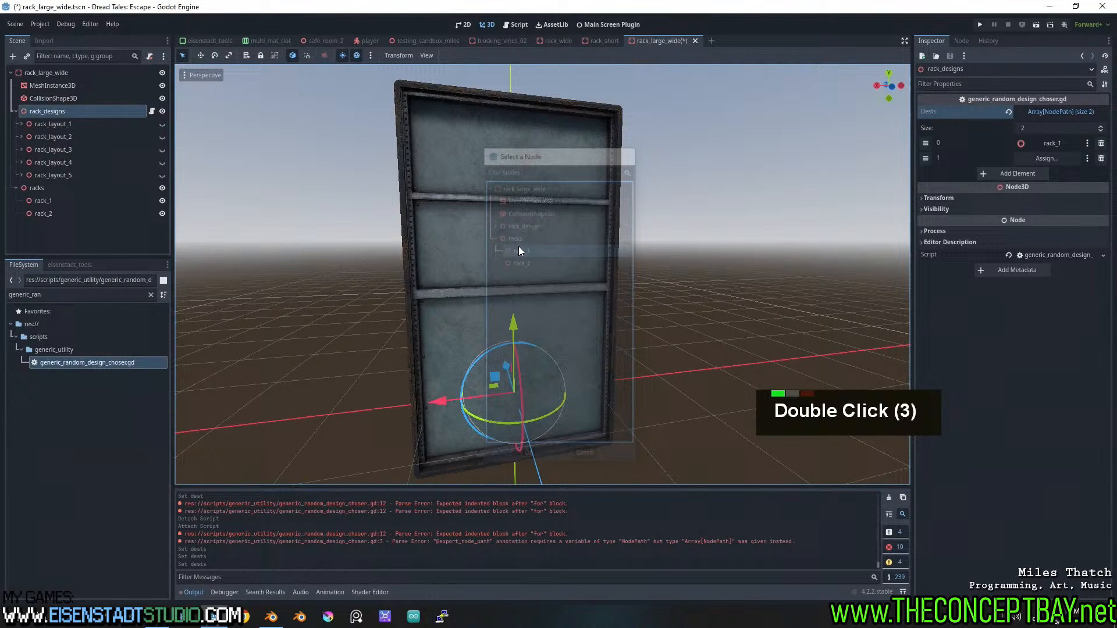
left_click(1047, 158)
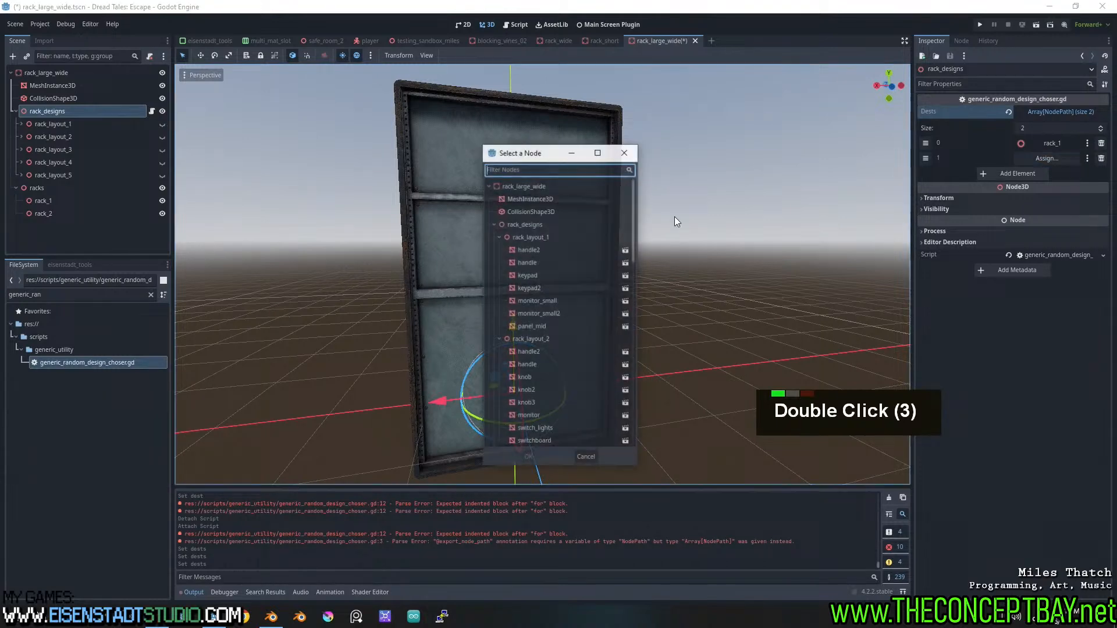
double_click(491, 224)
double_click(521, 263)
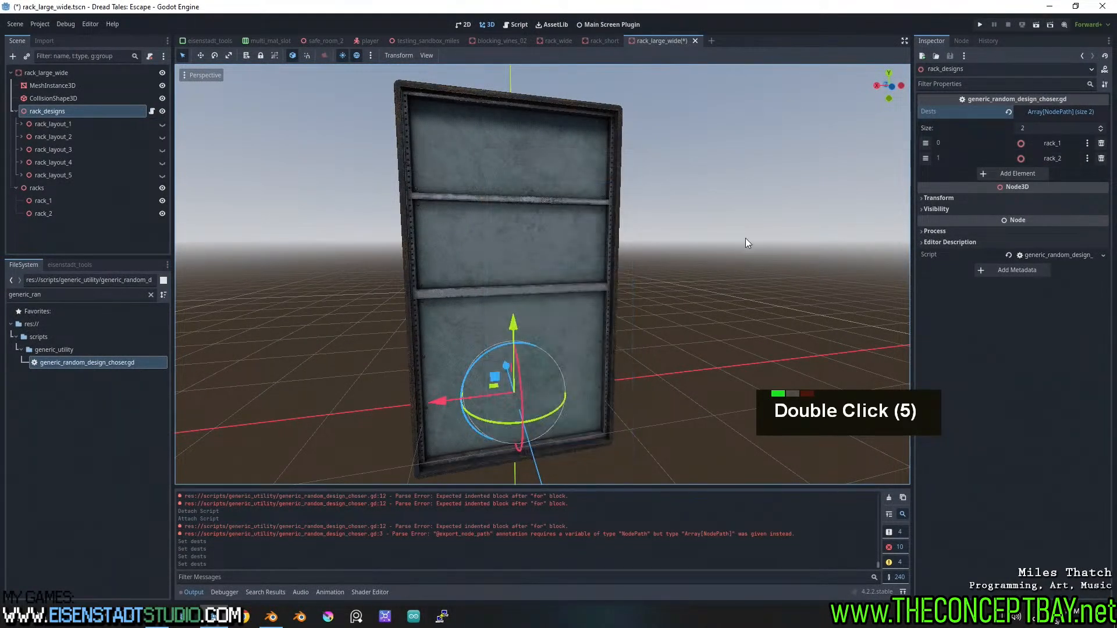
Reopen the rack_designs script and insert blank lines in _ready() above the "# populate random design" comment
left_click(152, 111)
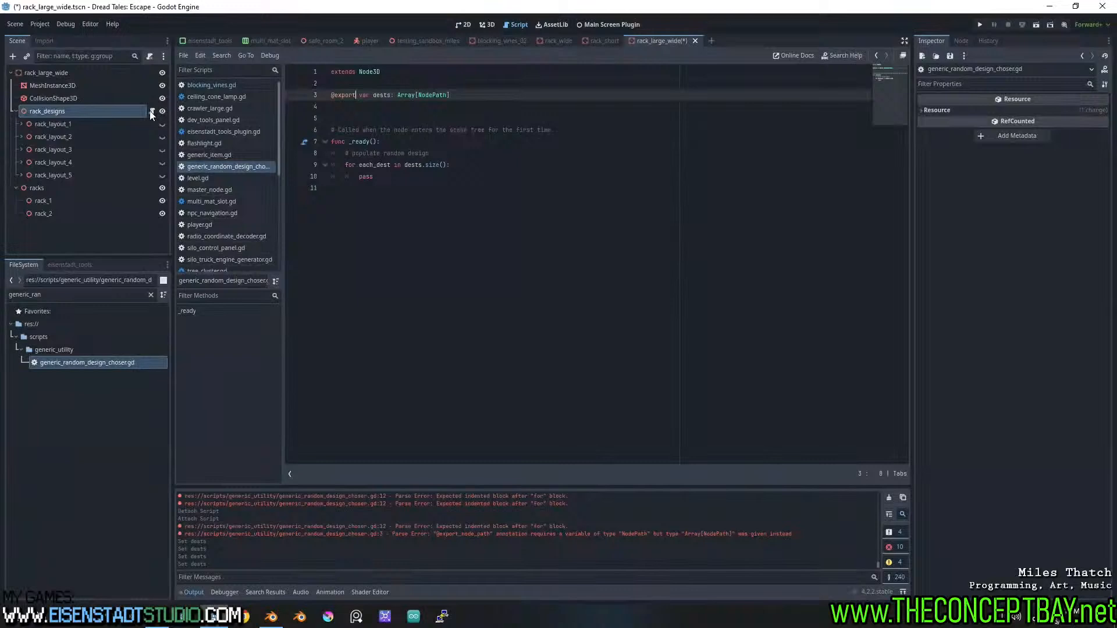
left_click(403, 178)
left_click(459, 156)
left_click(439, 143)
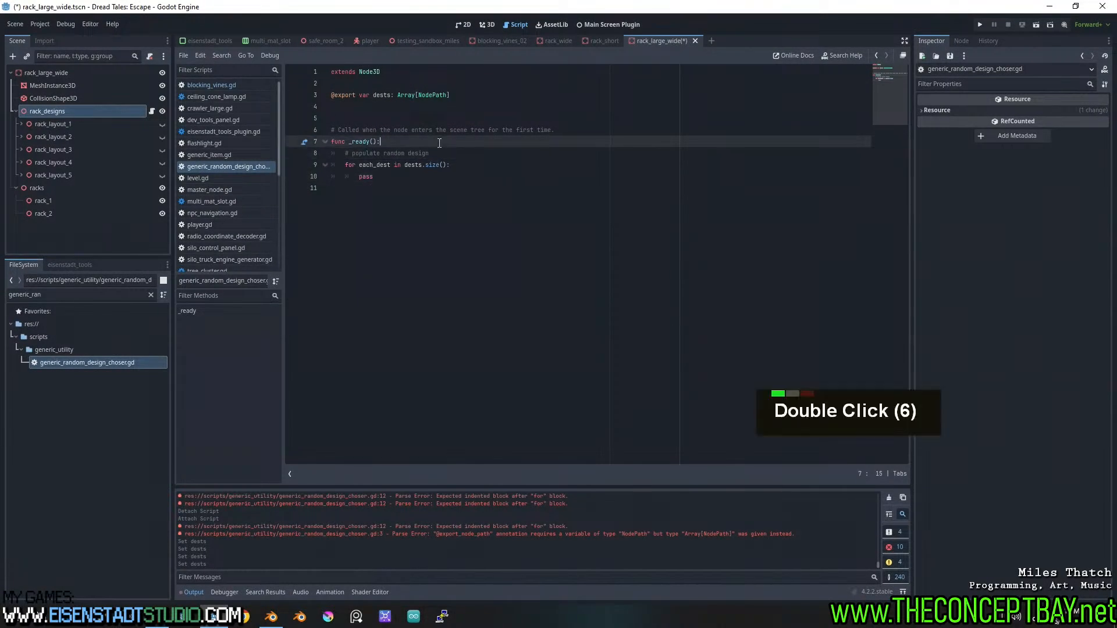
key("Return")
key("Return")
key("Up")
key("Return")
Declare var selection = get_children() in _ready() above the "# populate random design" comment
type("vra sel")
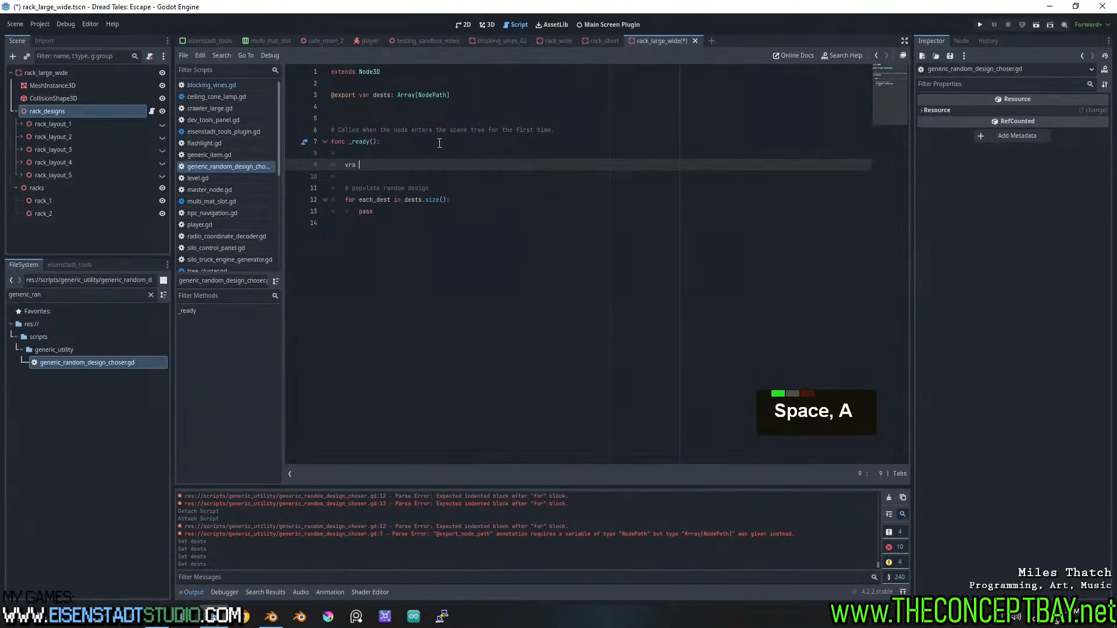
key("BackSpace")
key("BackSpace")
key("BackSpace")
key("BackSpace")
key("BackSpace")
key("BackSpace")
key("BackSpace")
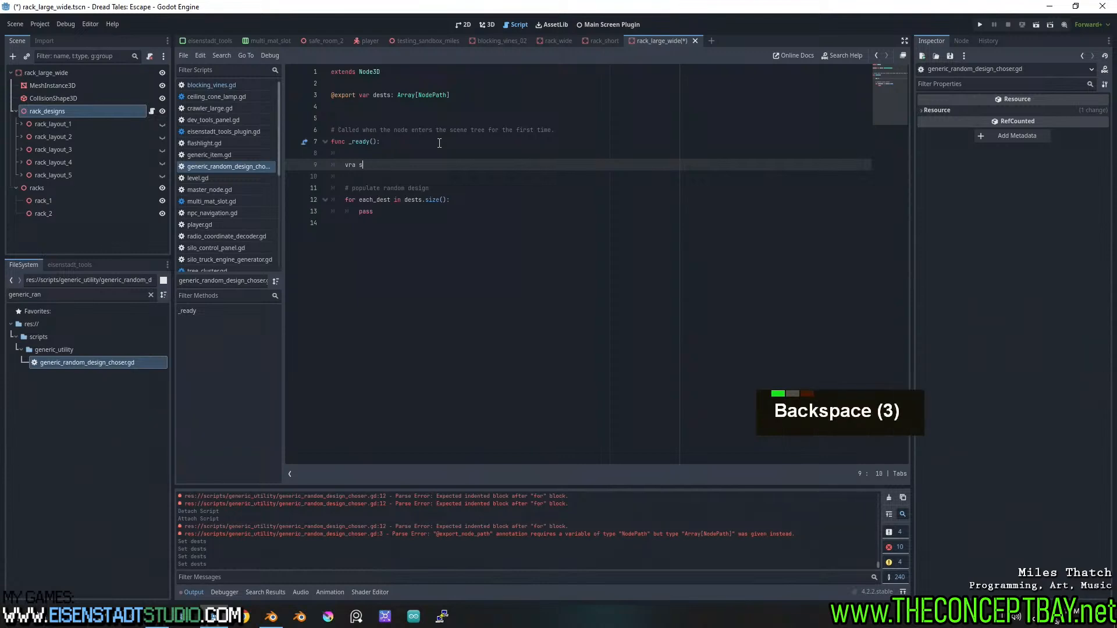
type("var selection =")
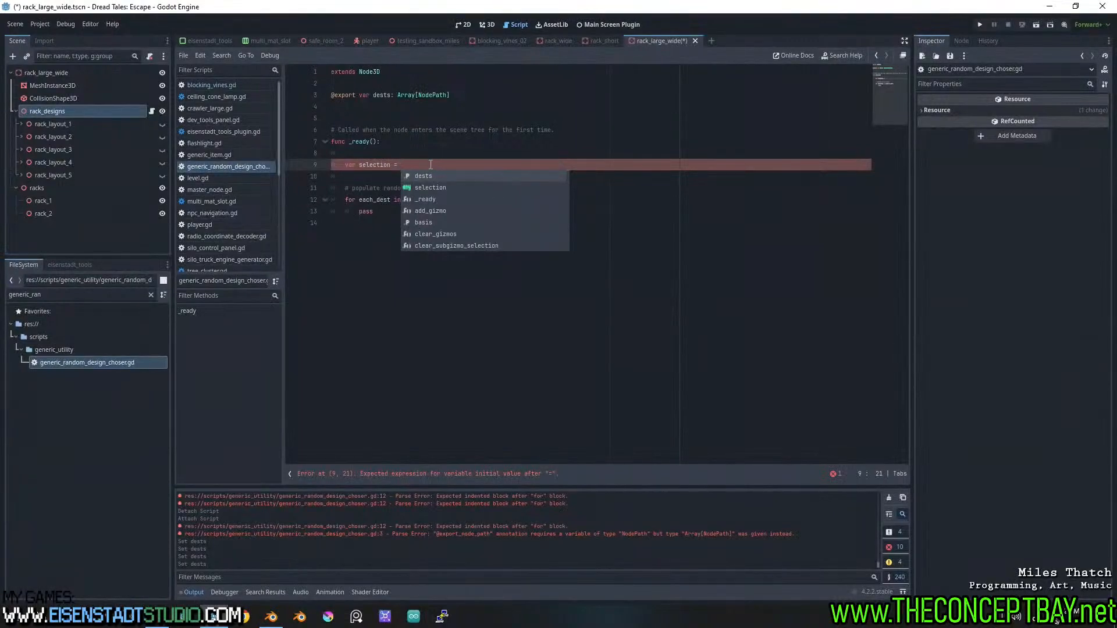
key("Escape")
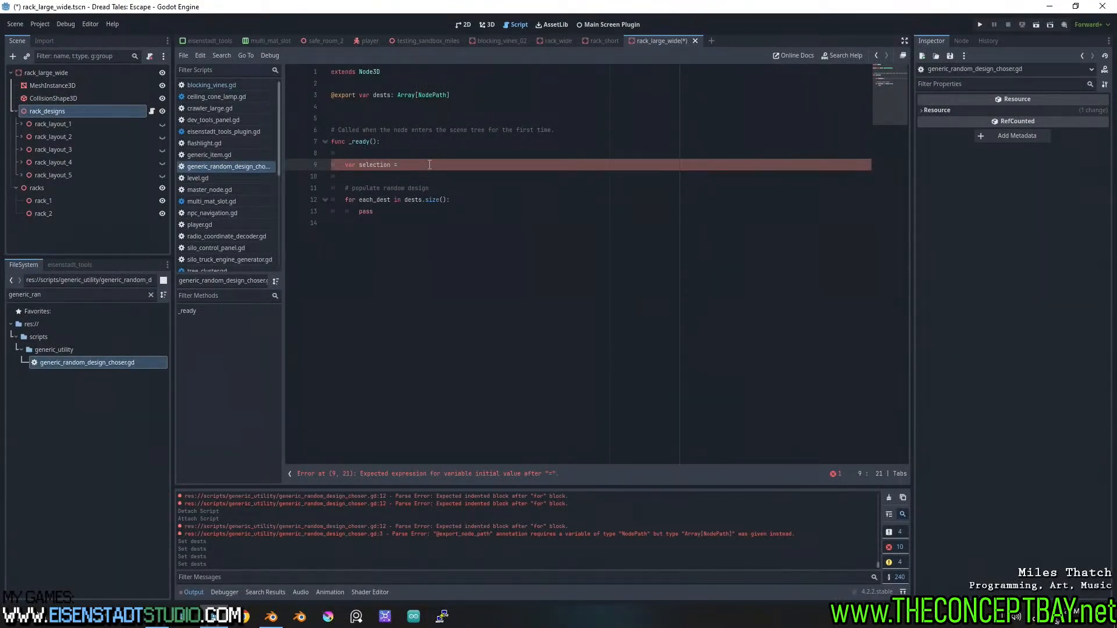
type("get_c")
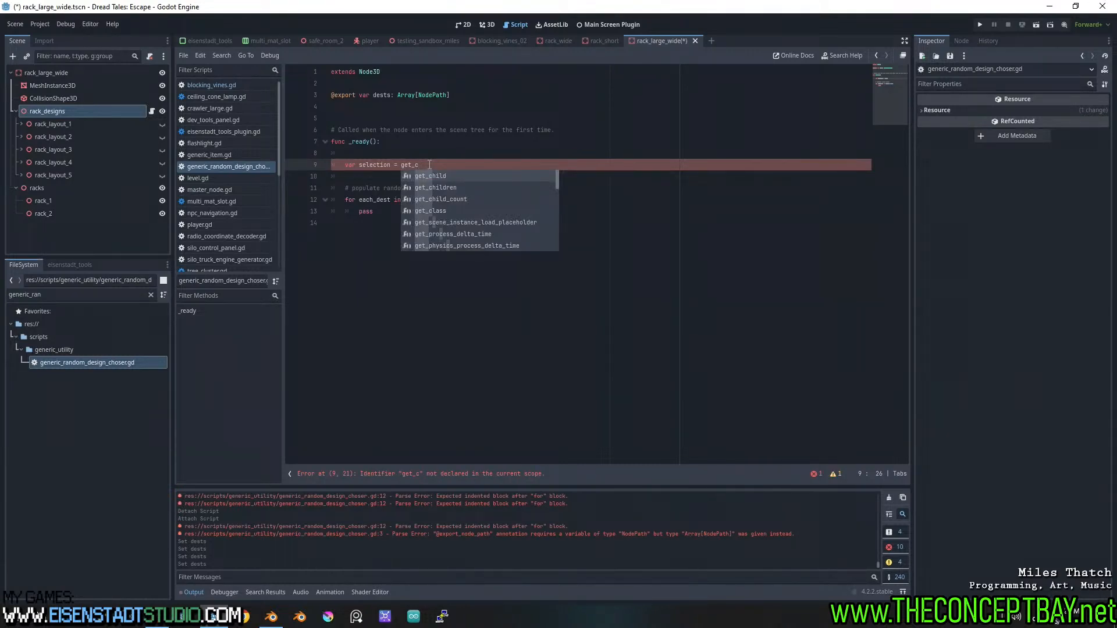
type("il")
key("Down")
key("Return")
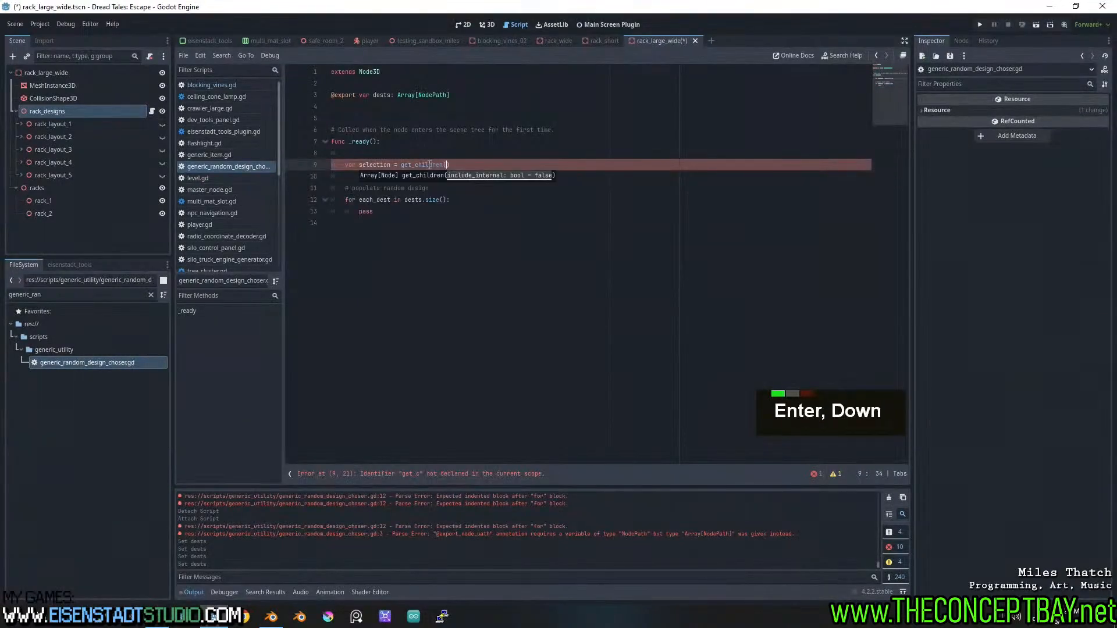
key("Right")
Append .shuffle() to the get_children() call in the selection declaration, then copy that suffix and remove it from the line
type(".shu")
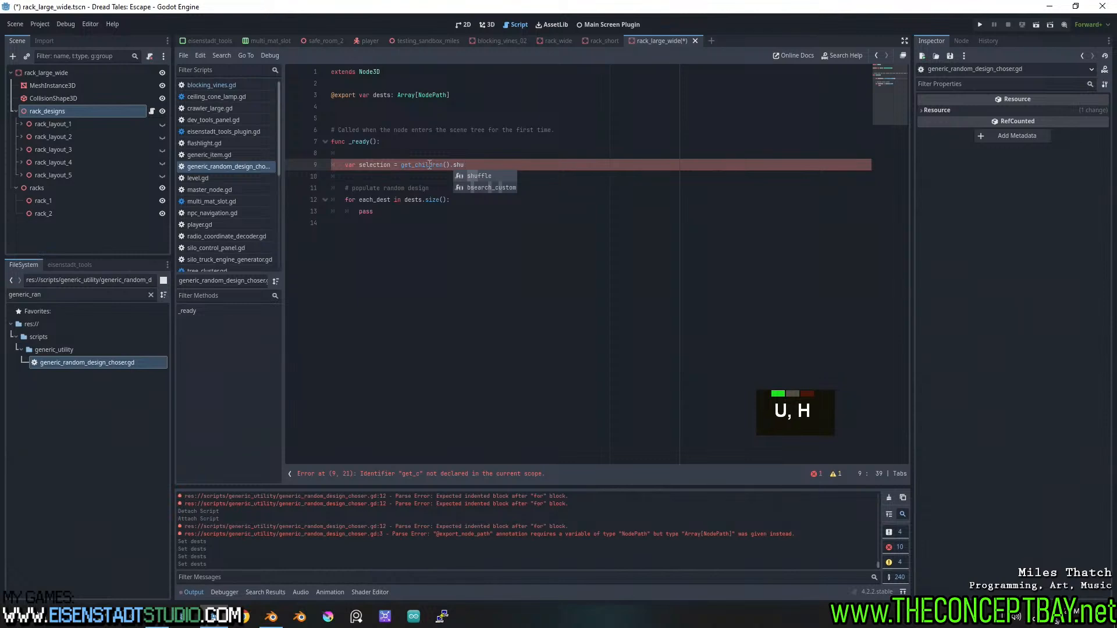
key("Return")
key("ctrl+shift+Left")
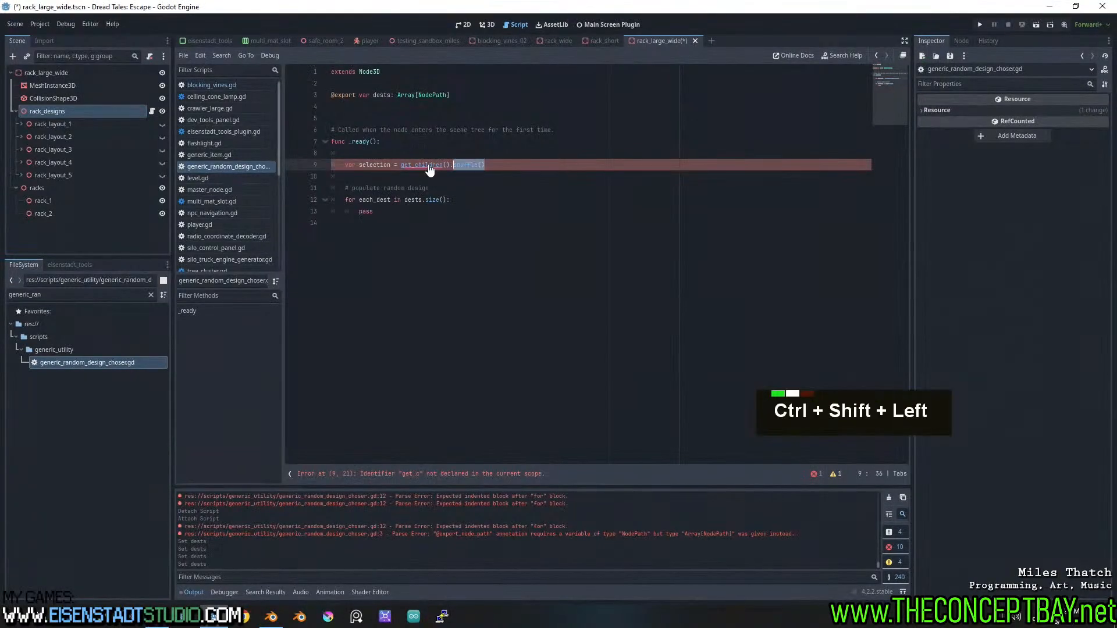
key("shift+Left")
key("ctrl+shift+Left")
key("ctrl+c")
key("BackSpace")
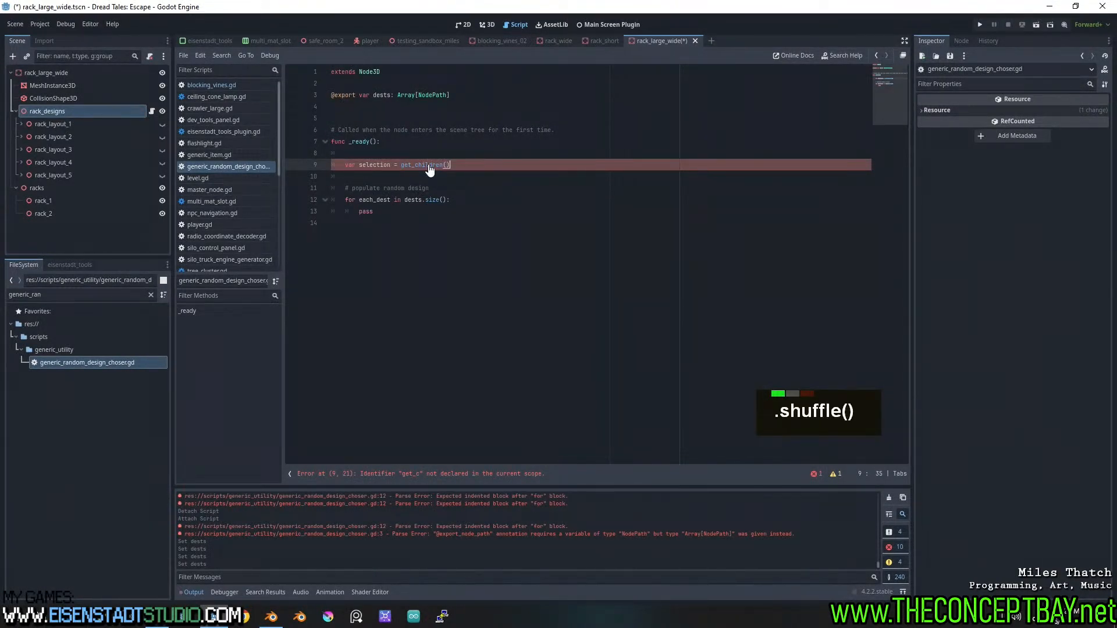
Start a line below the selection declaration with selection and paste the copied .shuffle() call after it
key("Return")
type("selec")
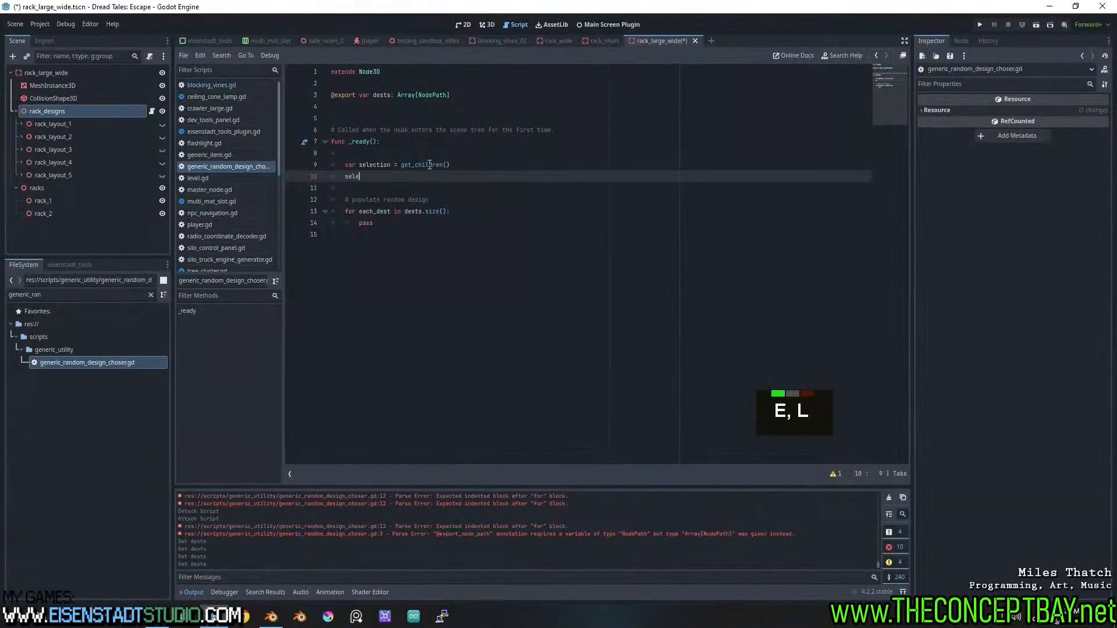
key("Return")
type("./")
key("BackSpace")
key("BackSpace")
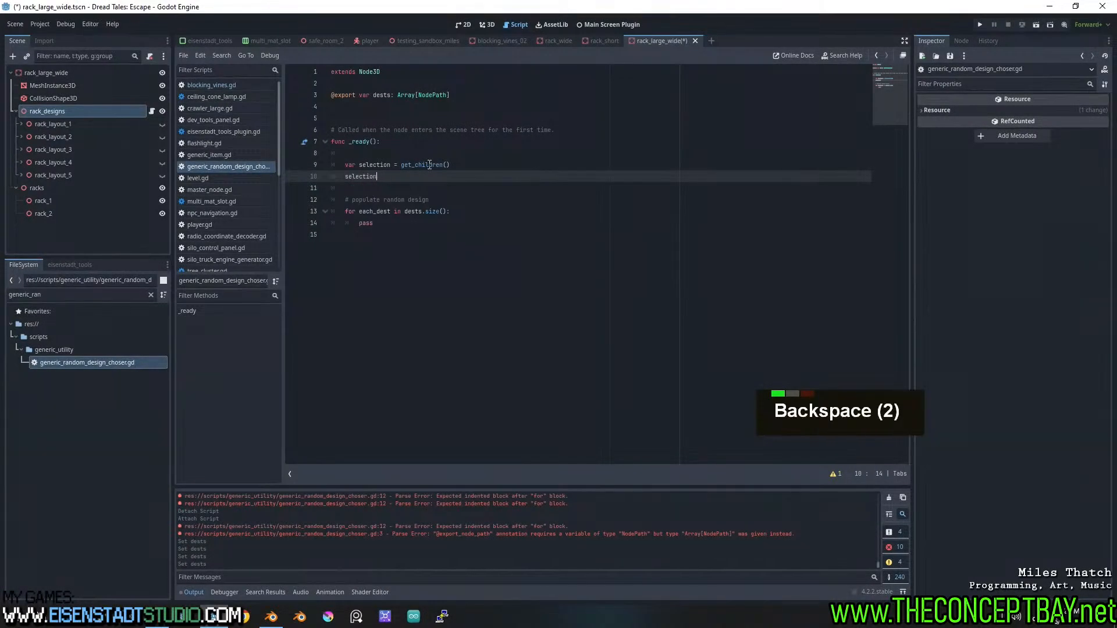
type(".")
key("ctrl+v")
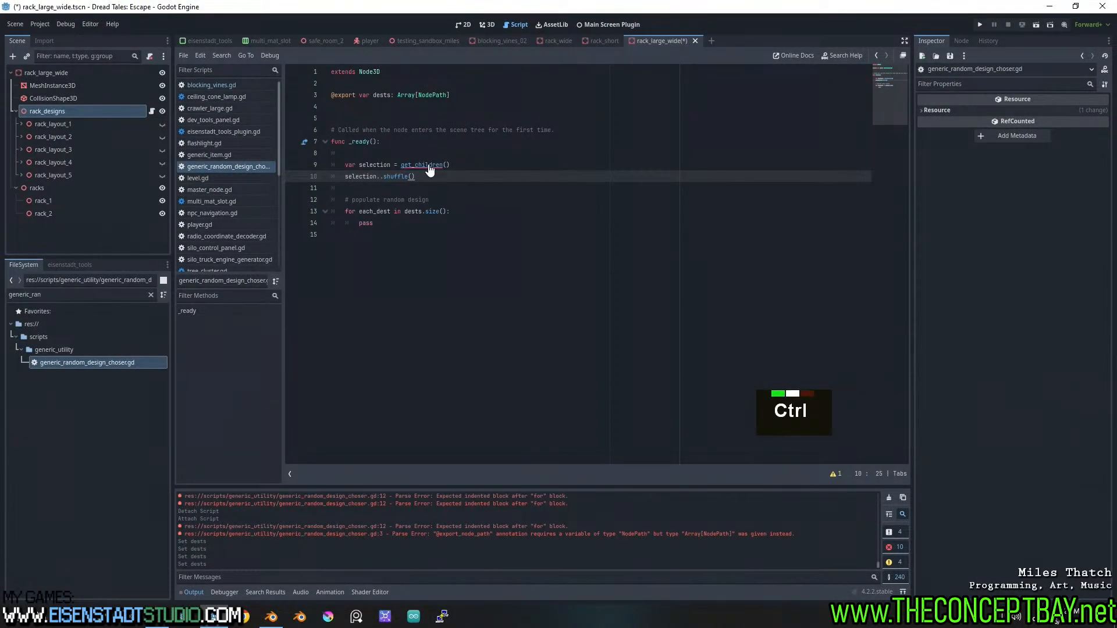
Remove the duplicate period so the line reads selection.shuffle()
key("ctrl+Left")
key("ctrl+Left")
key("BackSpace")
key("ctrl+space")
key("Escape")
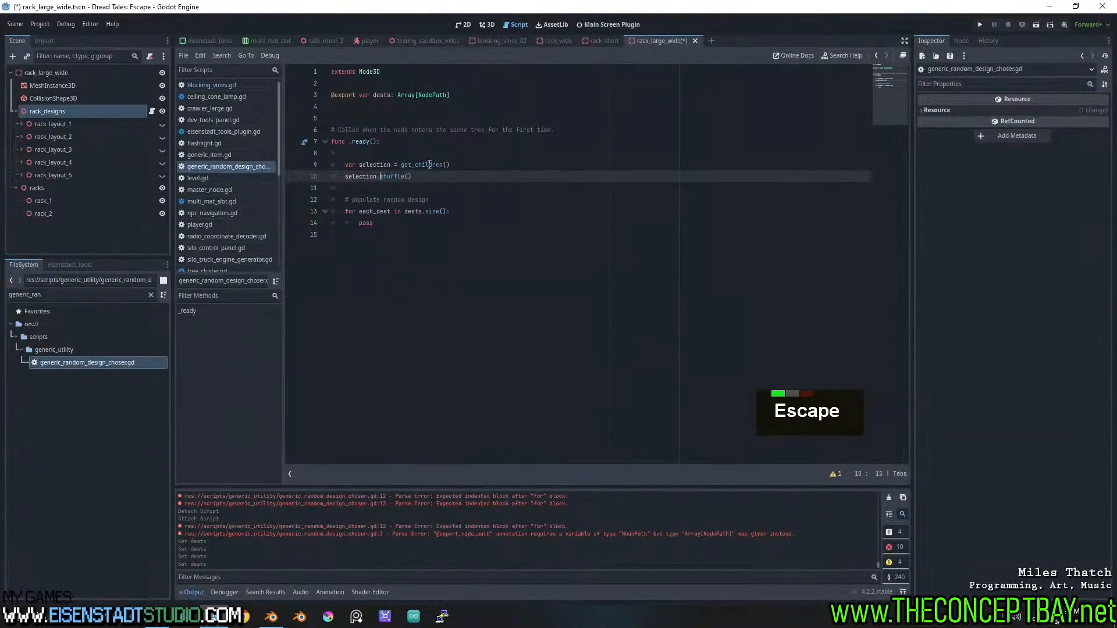
key("Right")
key("ctrl+Right")
key("ctrl+space")
key("Escape")
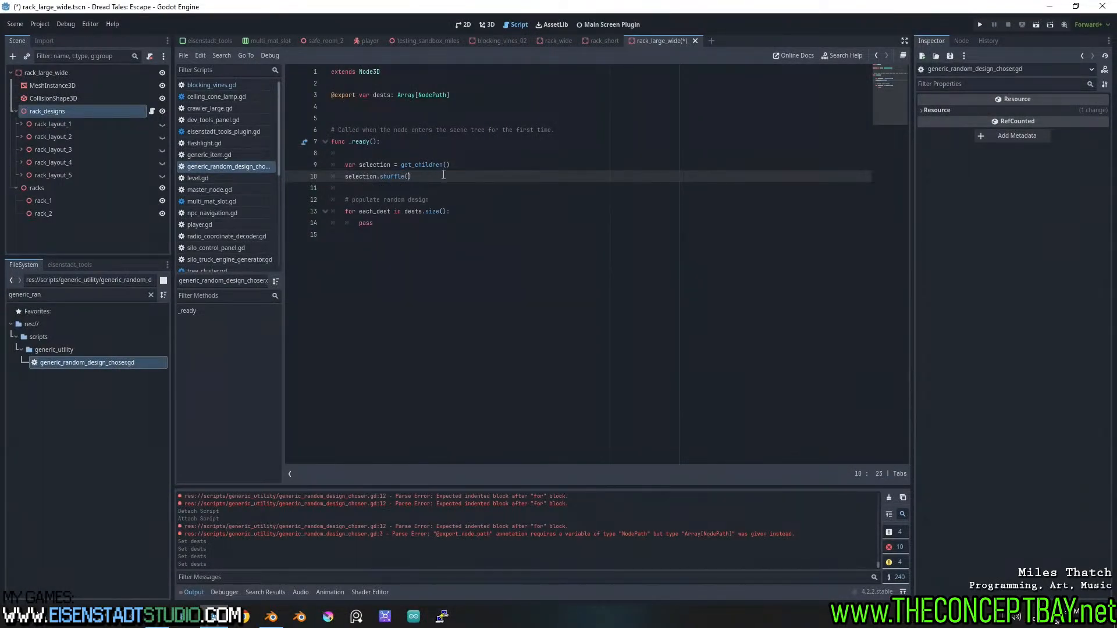
Replace pass in the dests loop body with selection[each_dest_index]
double_click(355, 175)
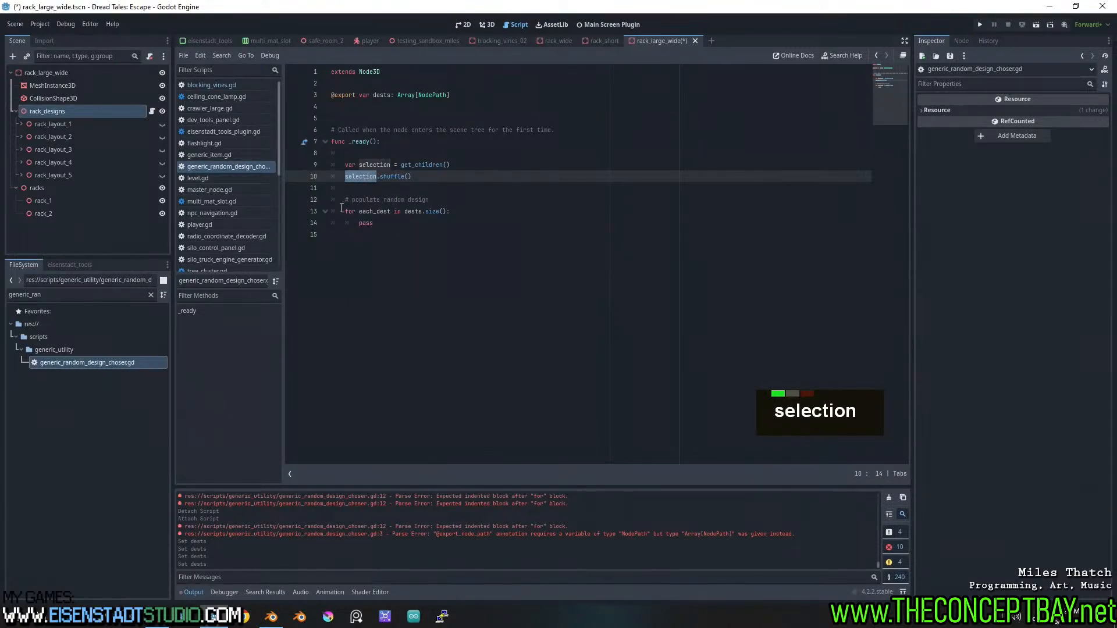
left_click_drag(336, 210, 405, 217)
double_click(401, 221)
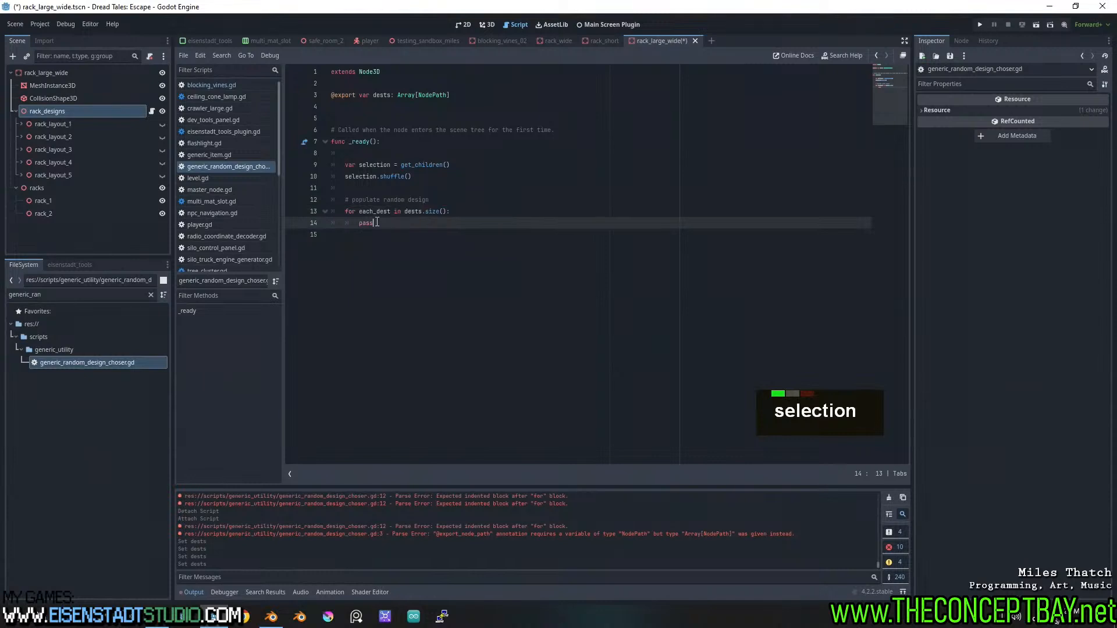
type("sele")
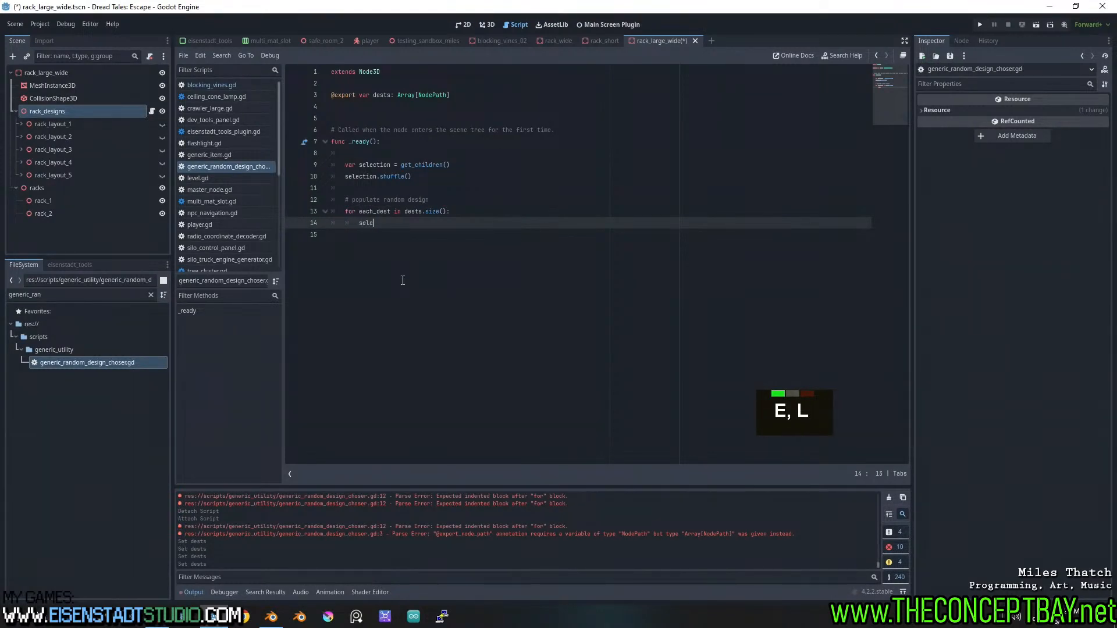
type("ction")
type("[each]")
key("Left")
type("each_")
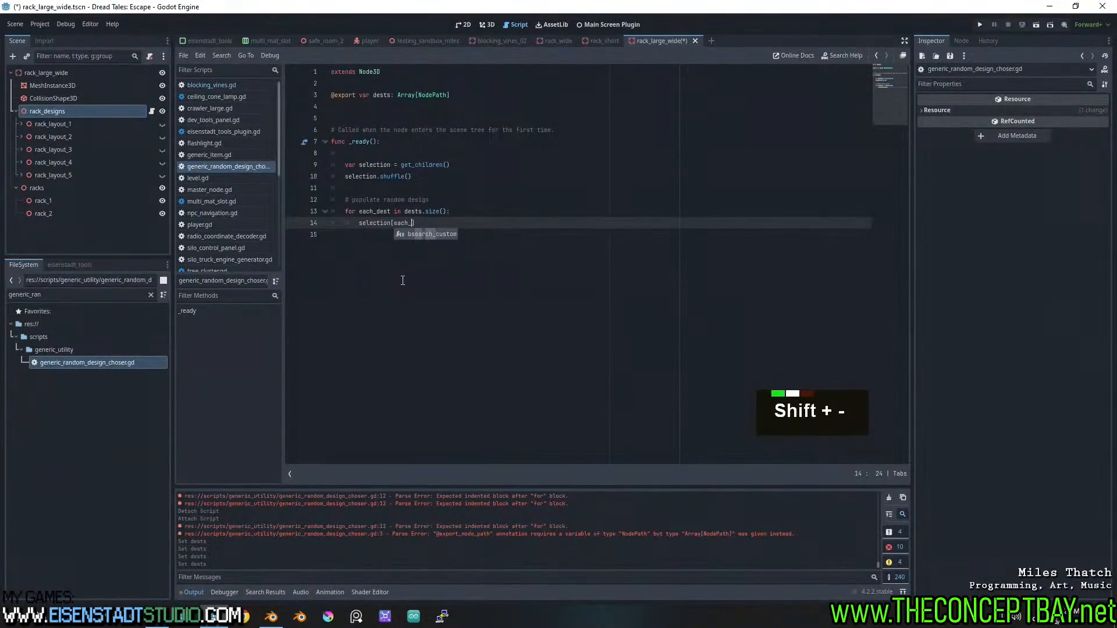
type("dest_index")
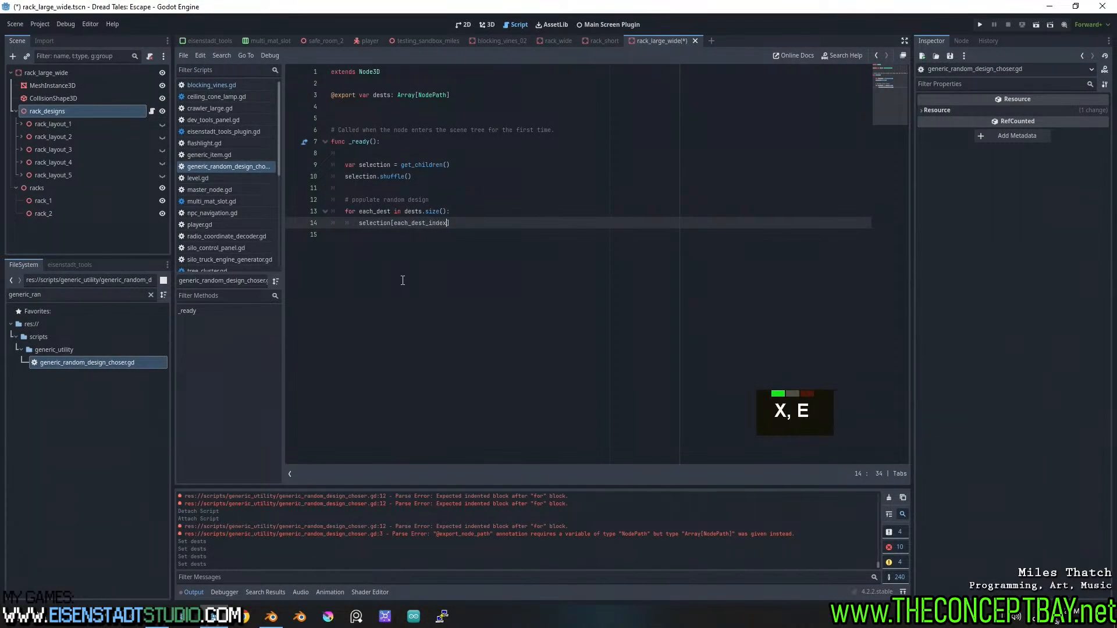
Rename the for loop's variable to each_dest_index
key("ctrl+shift+Left")
key("ctrl+c")
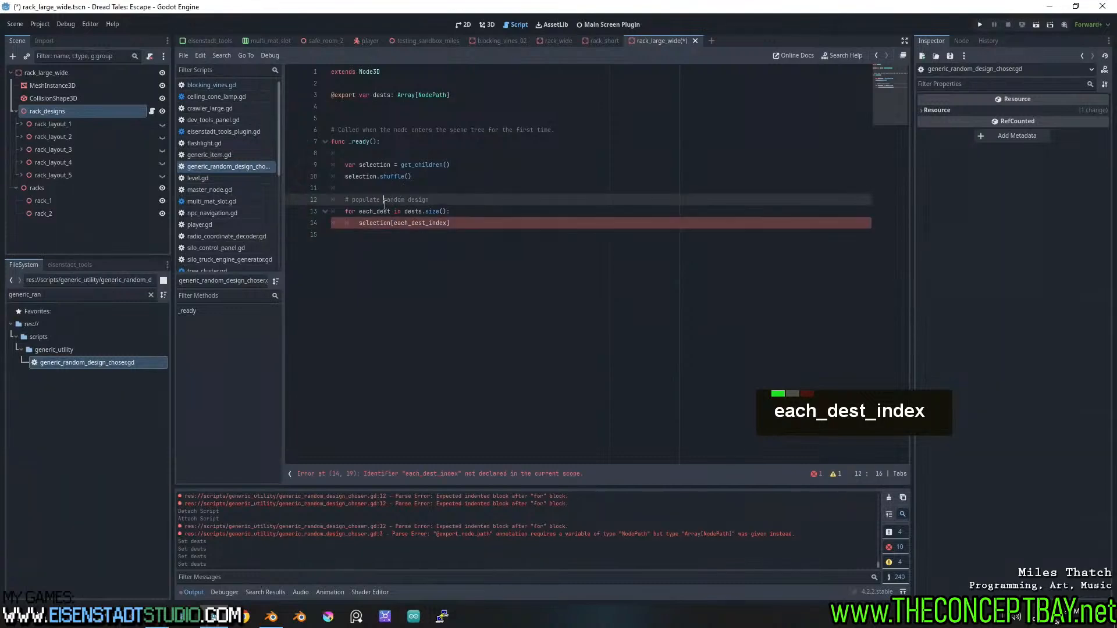
double_click(382, 211)
key("ctrl+v")
Append an .add_child() call to selection[each_dest_index] in the loop body
left_click(474, 223)
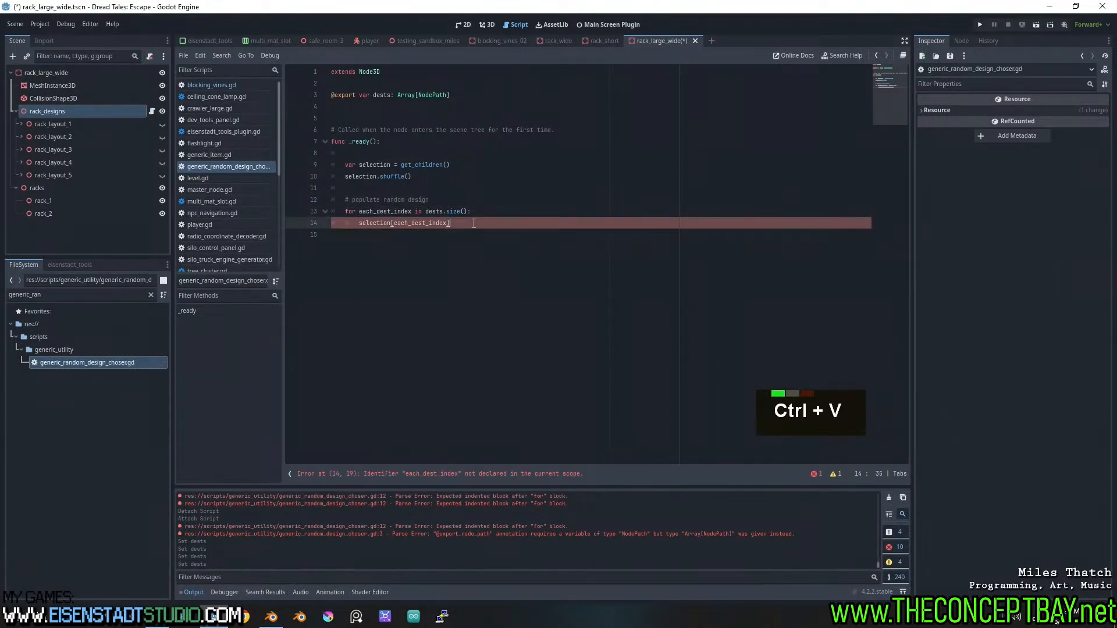
type(".")
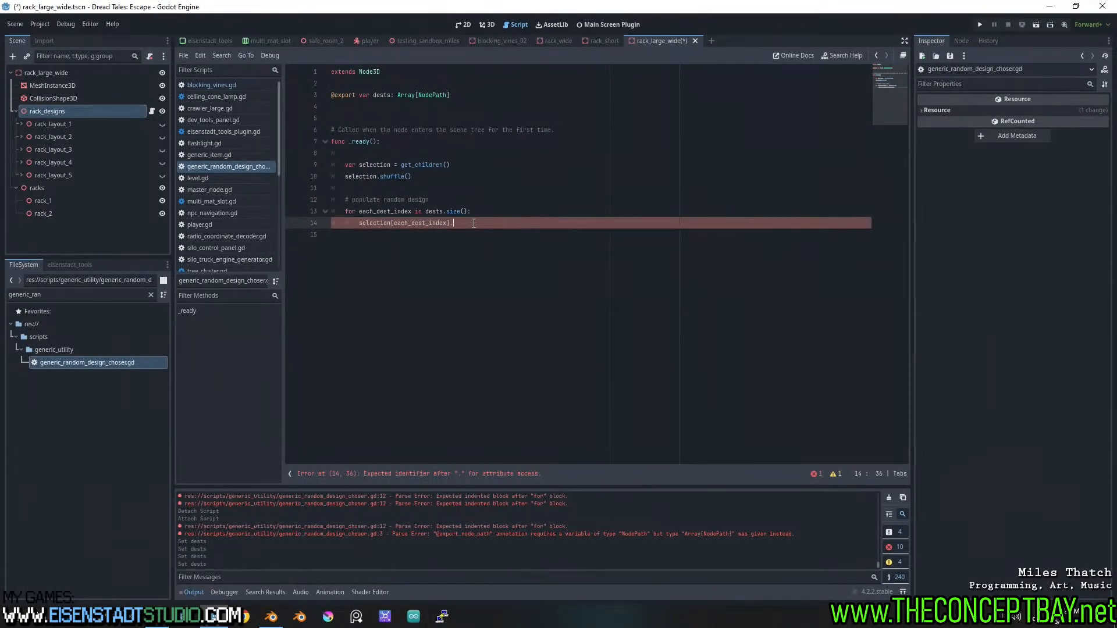
type("add_child()")
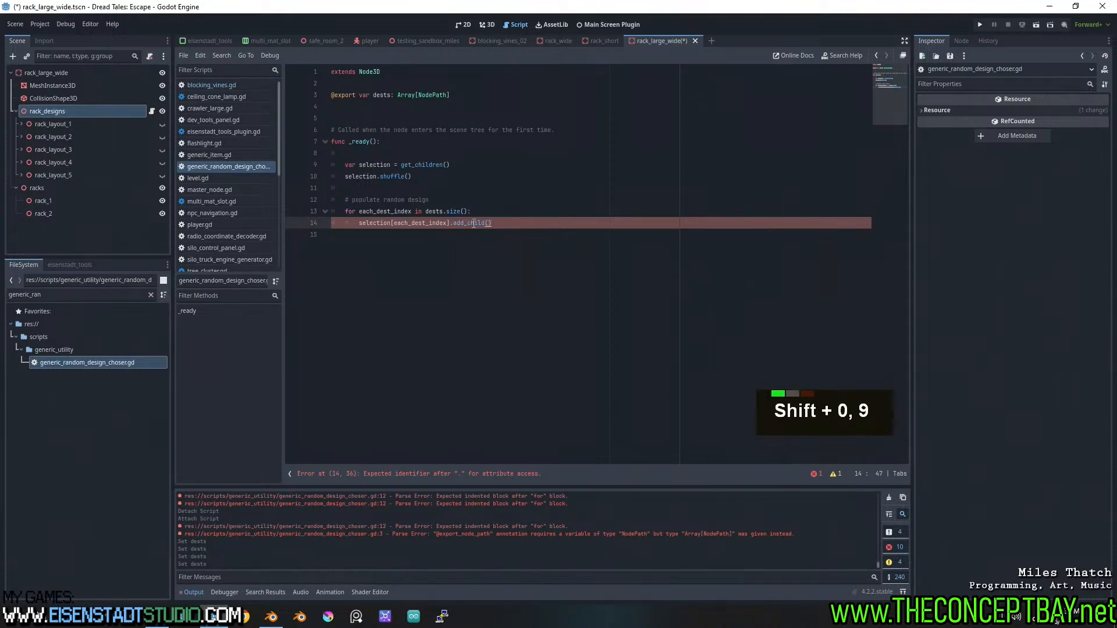
key("Left")
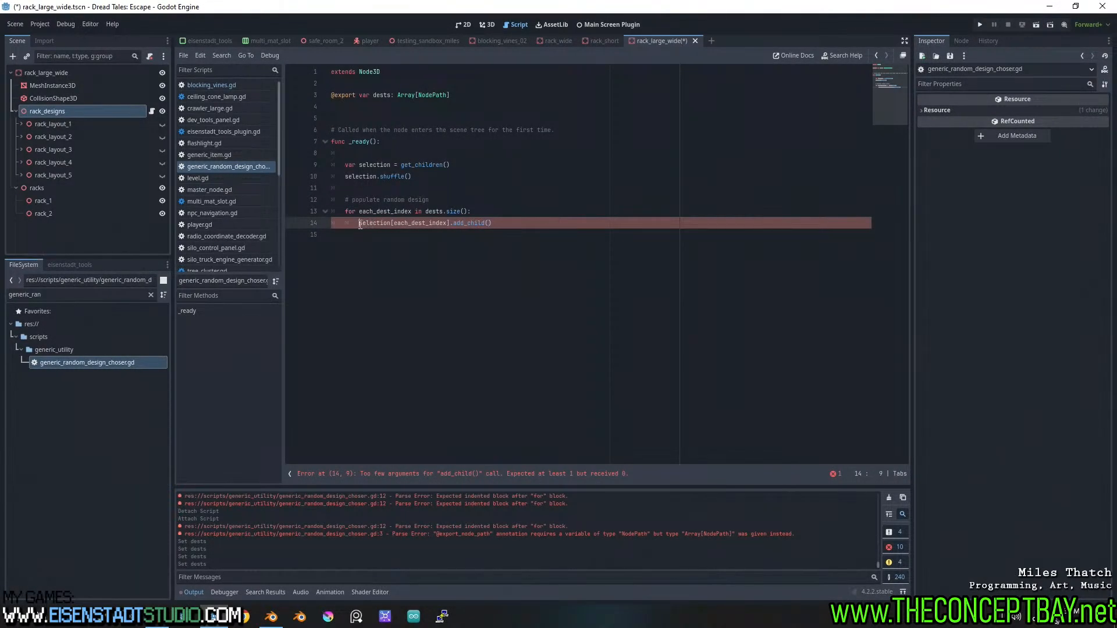
Copy selection[each_dest_index] in the loop body and replace it with dests[each_dest_index] as the object that add_child() is called on
left_click_drag(359, 225, 453, 225)
key("ctrl+c")
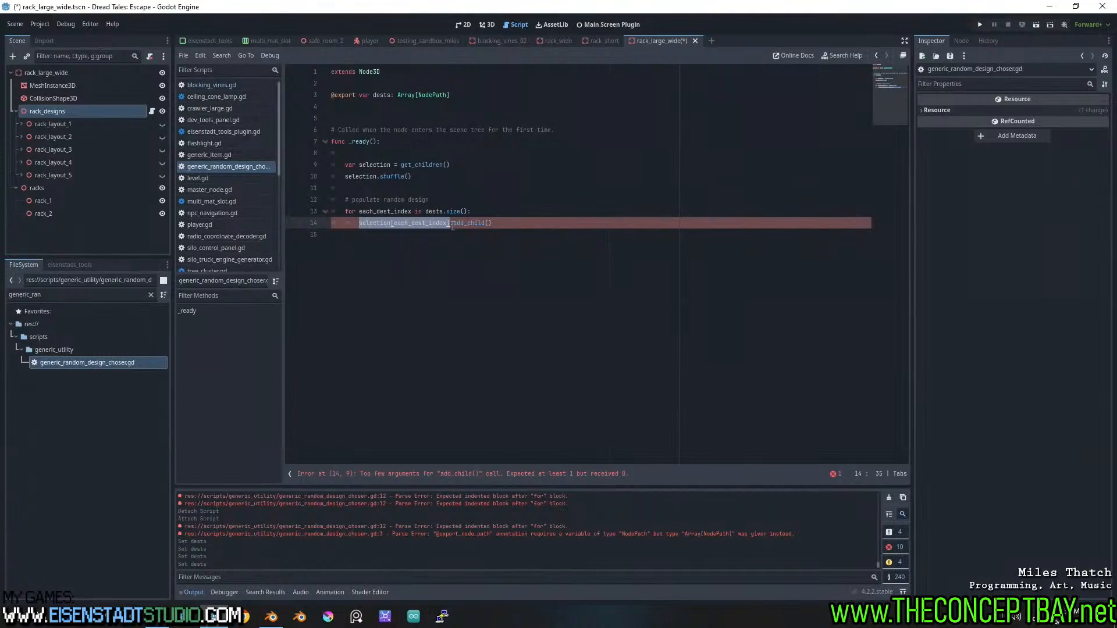
type("dests")
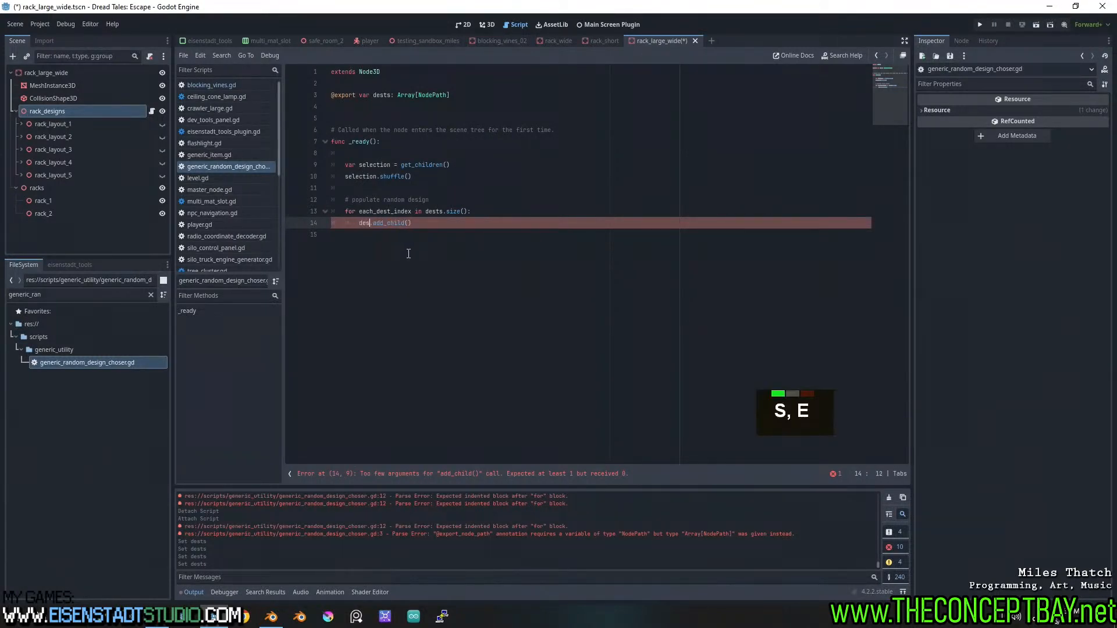
type("[each_d]")
key("Left")
type("each_dest_oin")
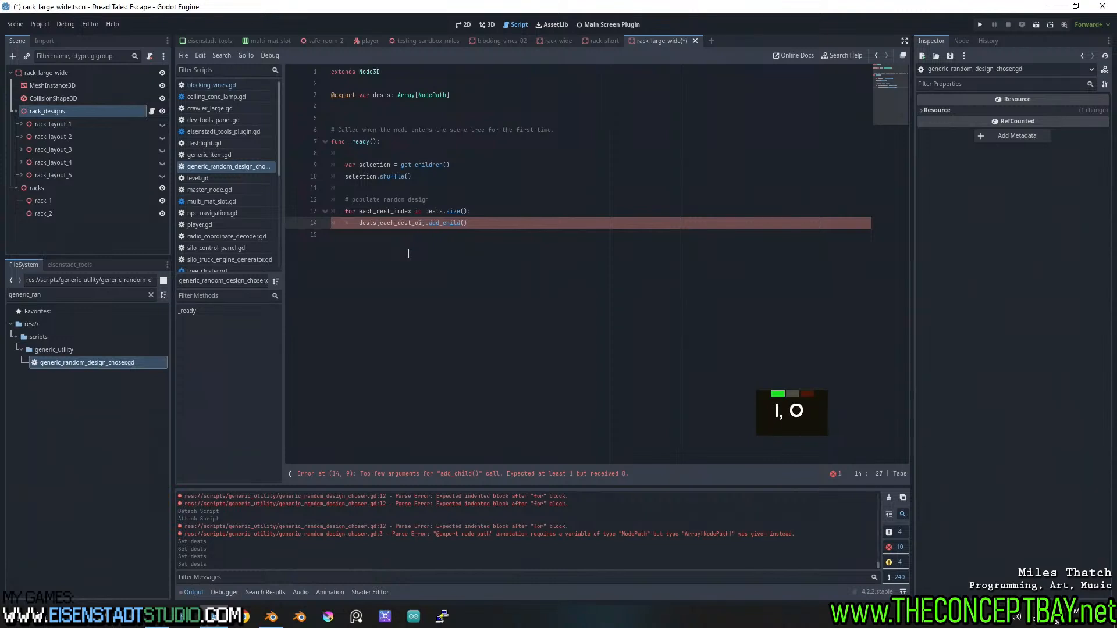
key("BackSpace")
key("BackSpace")
type("ndex")
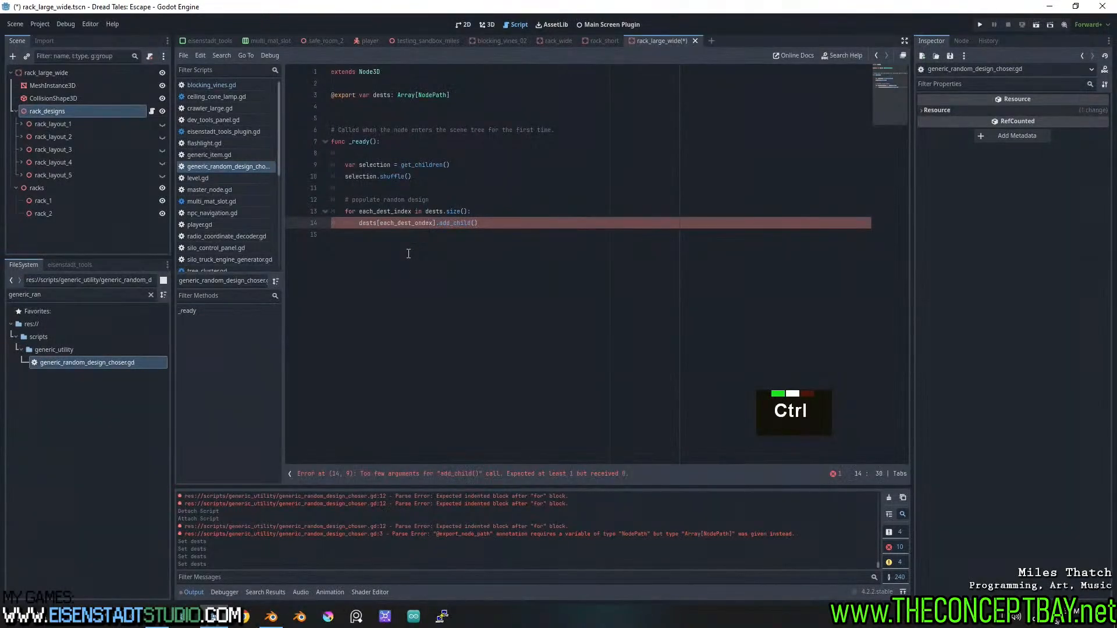
key("Left")
key("Left")
key("Left")
key("Left")
key("BackSpace")
type("i")
Pass the copied selection[each_dest_index] as the argument of add_child()
key("ctrl+Right")
key("ctrl+Right")
key("ctrl+Right")
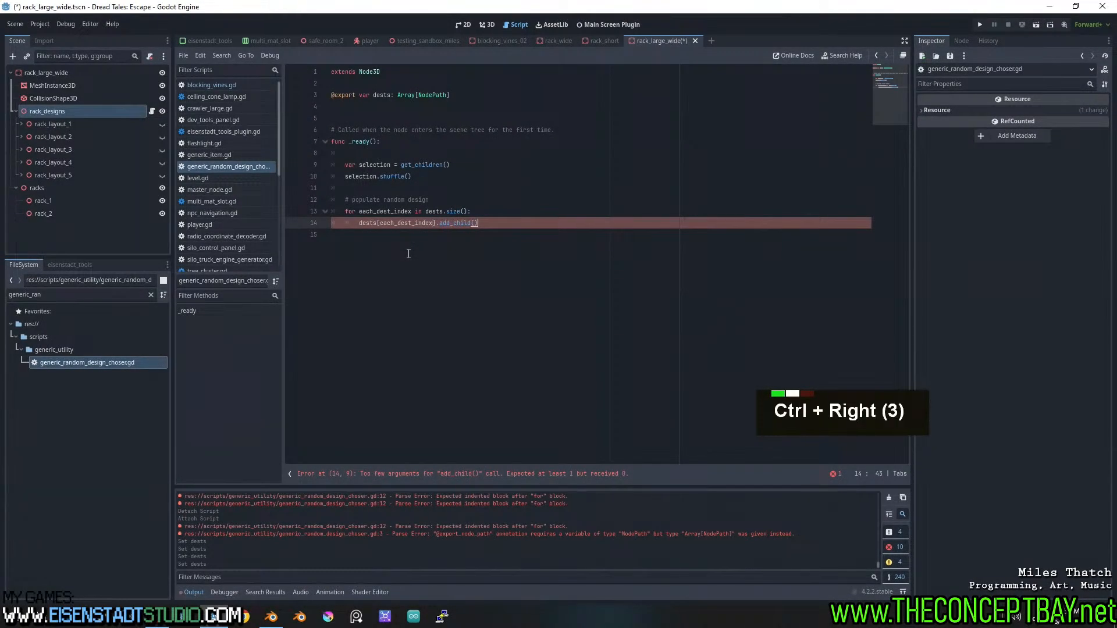
key("Left")
key("ctrl+v")
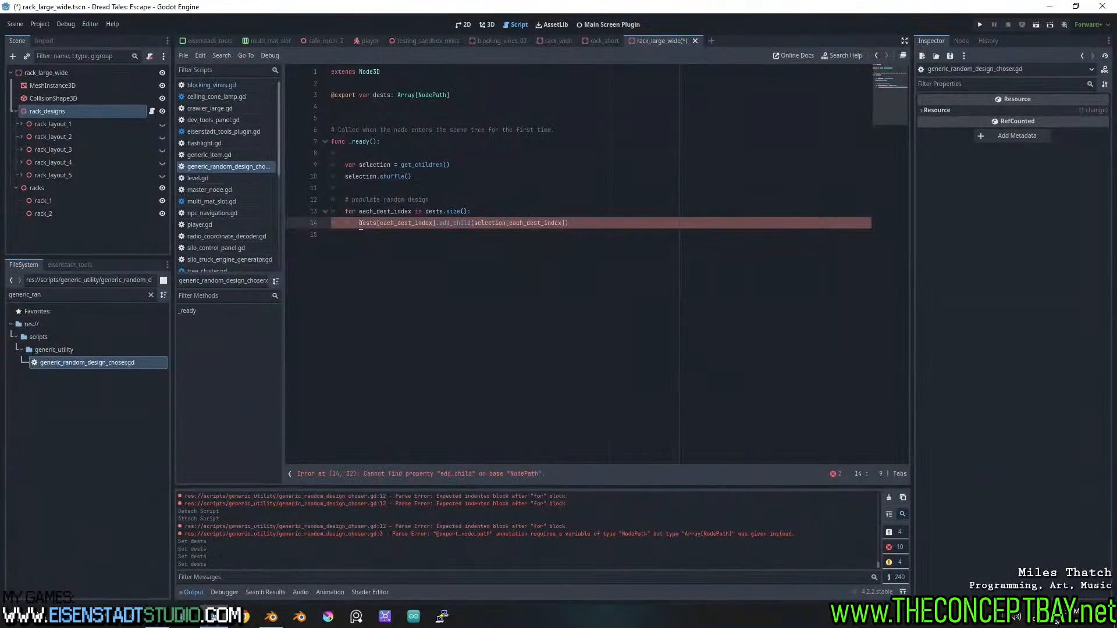
Wrap dests[each_dest_index] in get_node() before the .add_child() call and save the scene and script
double_click(384, 210)
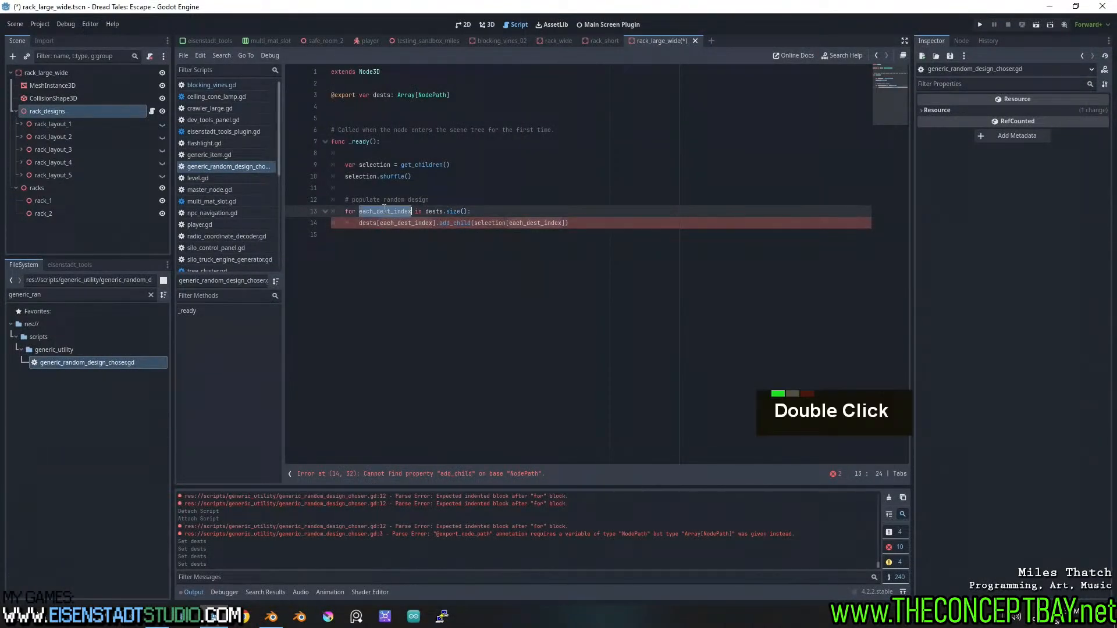
double_click(433, 211)
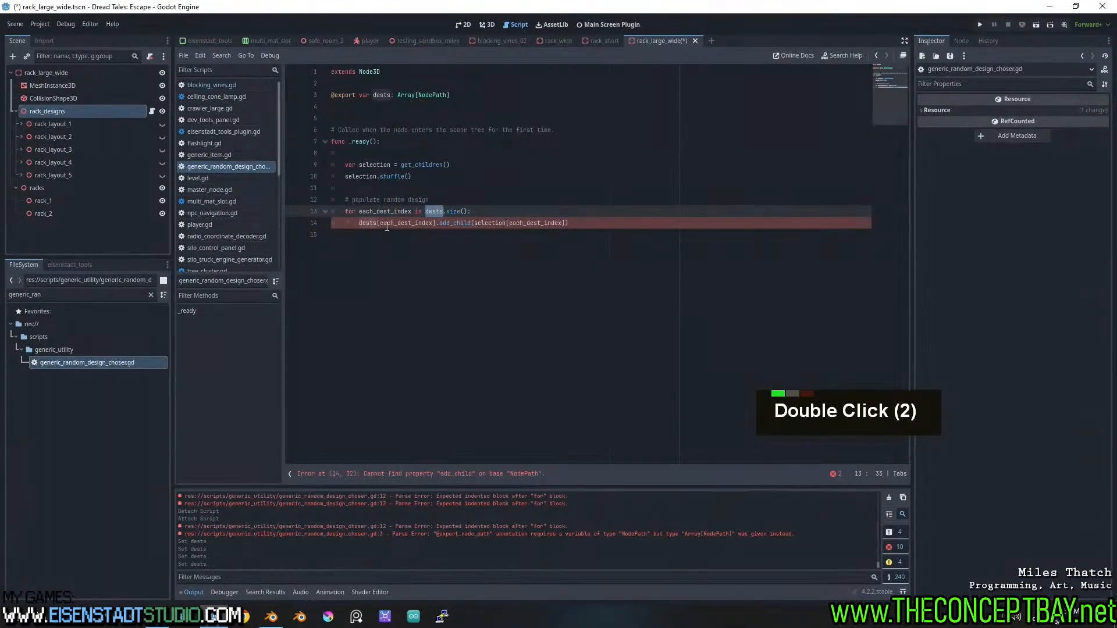
left_click(359, 224)
type("get_n")
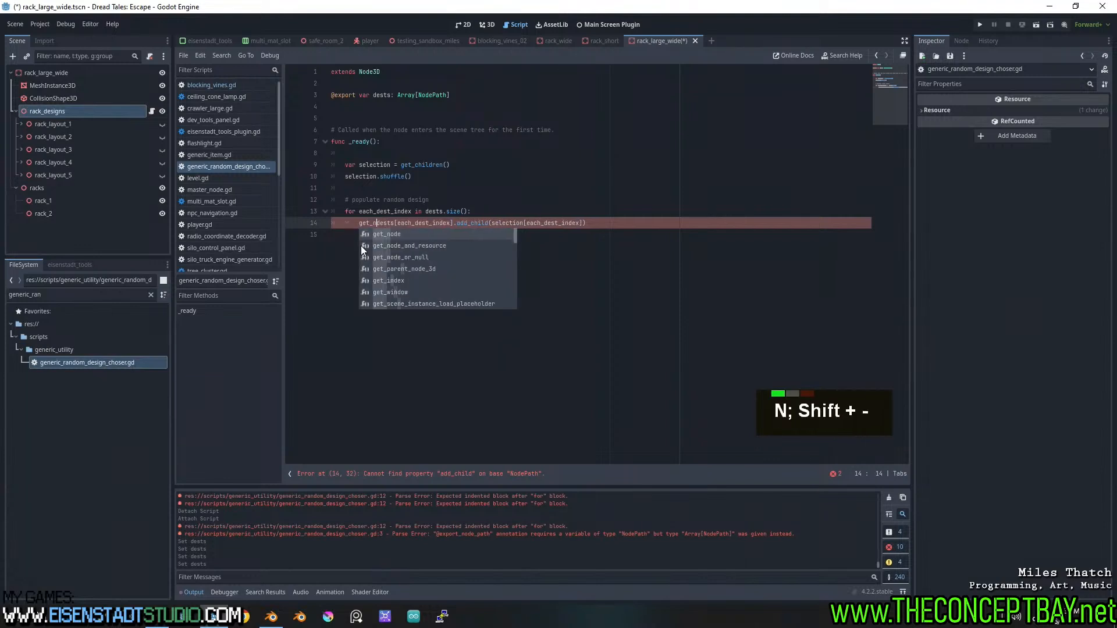
type("ode(d")
key("BackSpace")
type("(")
key("ctrl+Right")
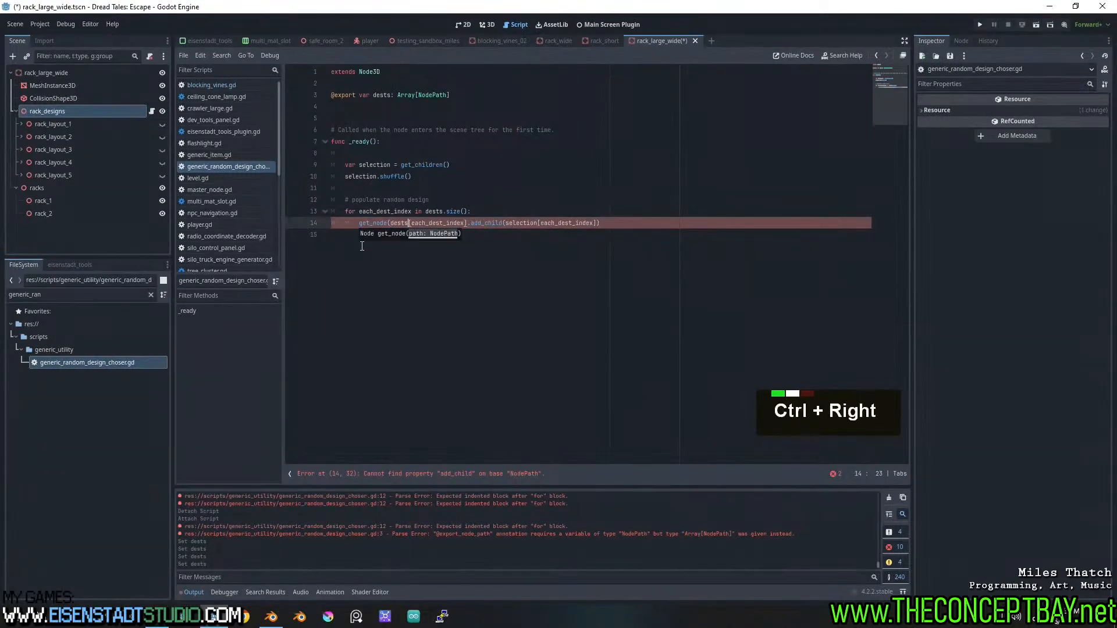
key("ctrl+Right")
type(")")
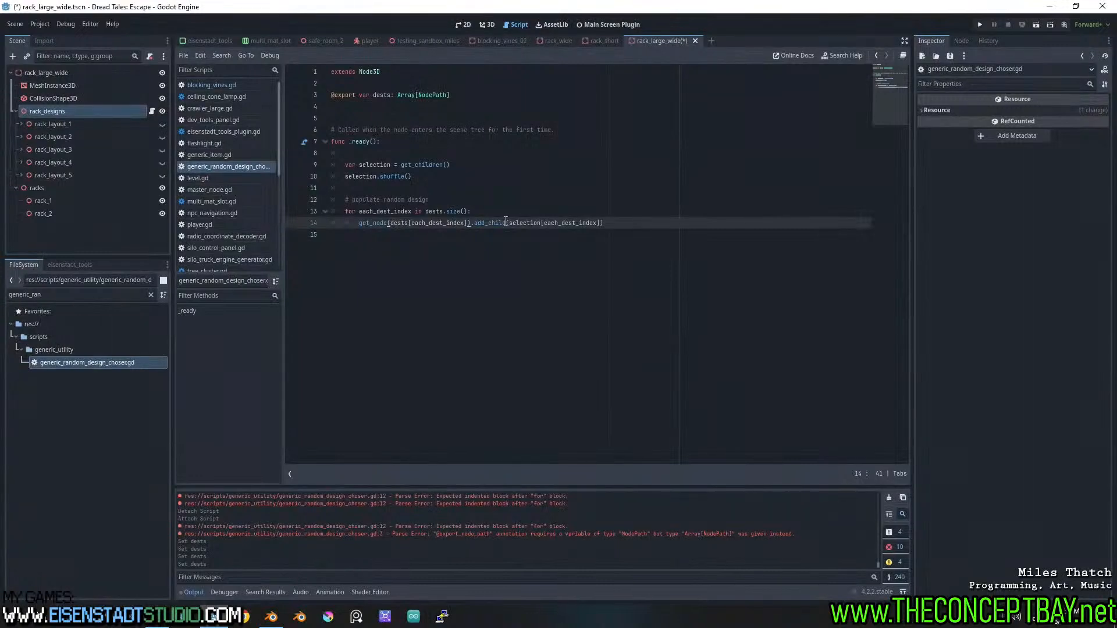
key("End")
key("ctrl+s")
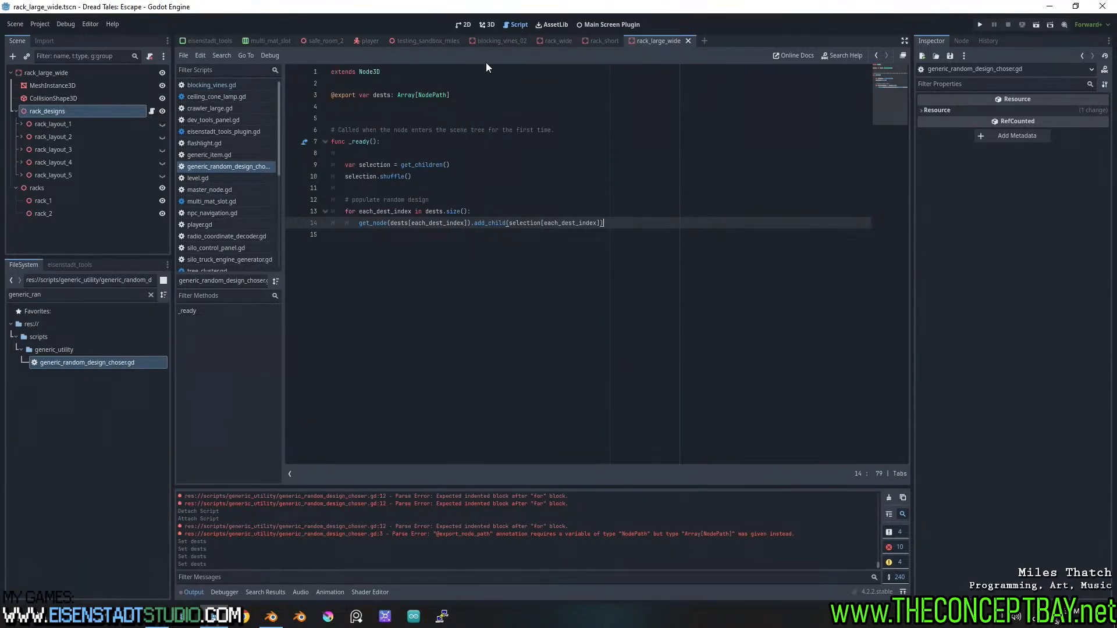
key("ctrl+shift+o")
type("sandb")
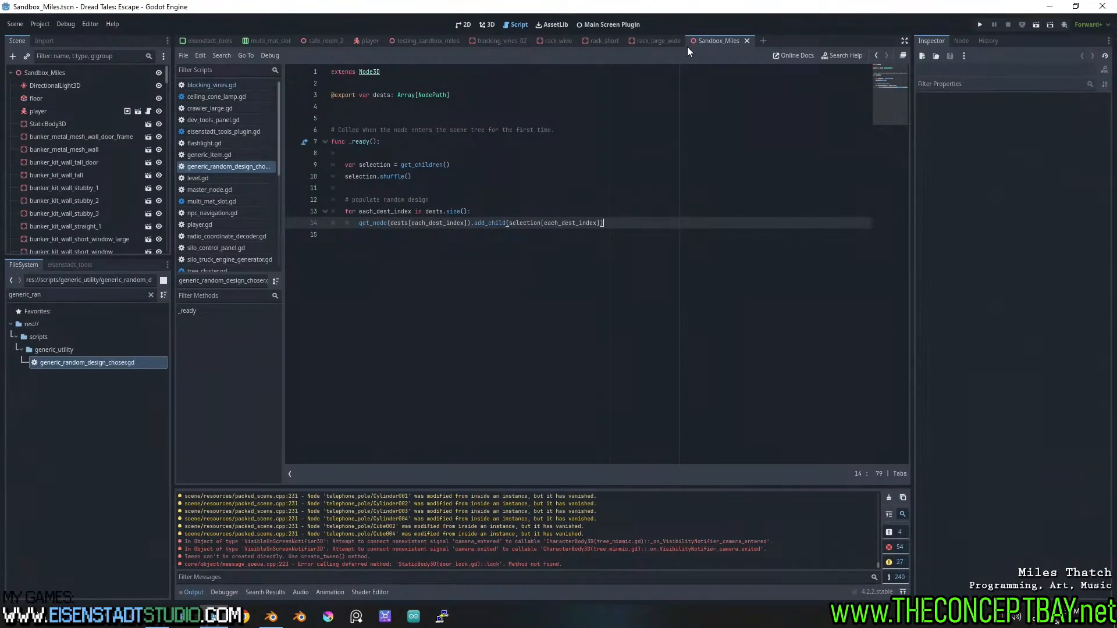
left_click(486, 25)
scroll(560, 166, "down", 8)
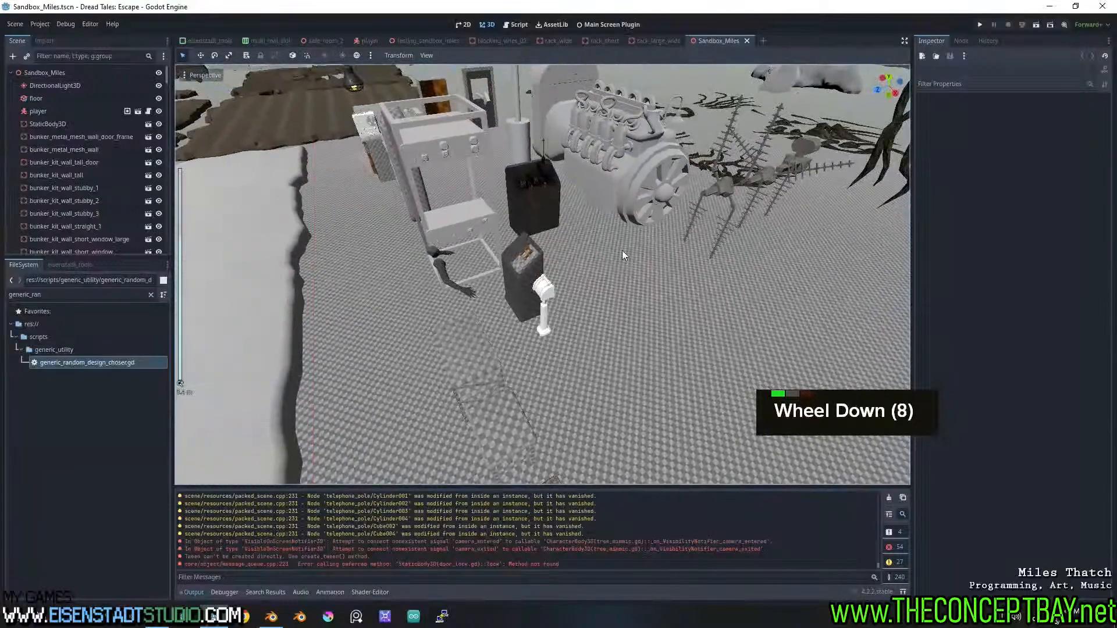
right_click_drag(622, 251, 622, 250)
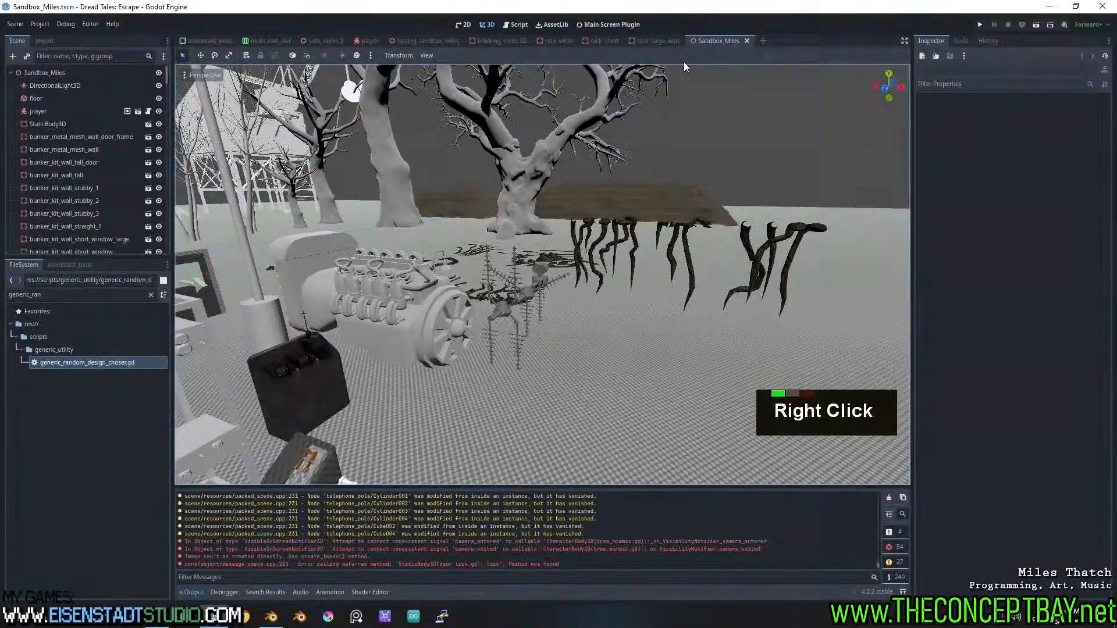
left_click(746, 41)
Open the testing_sandbox_miles.tscn scene by searching the project's scenes for "sandbox"
key("ctrl+shift+o")
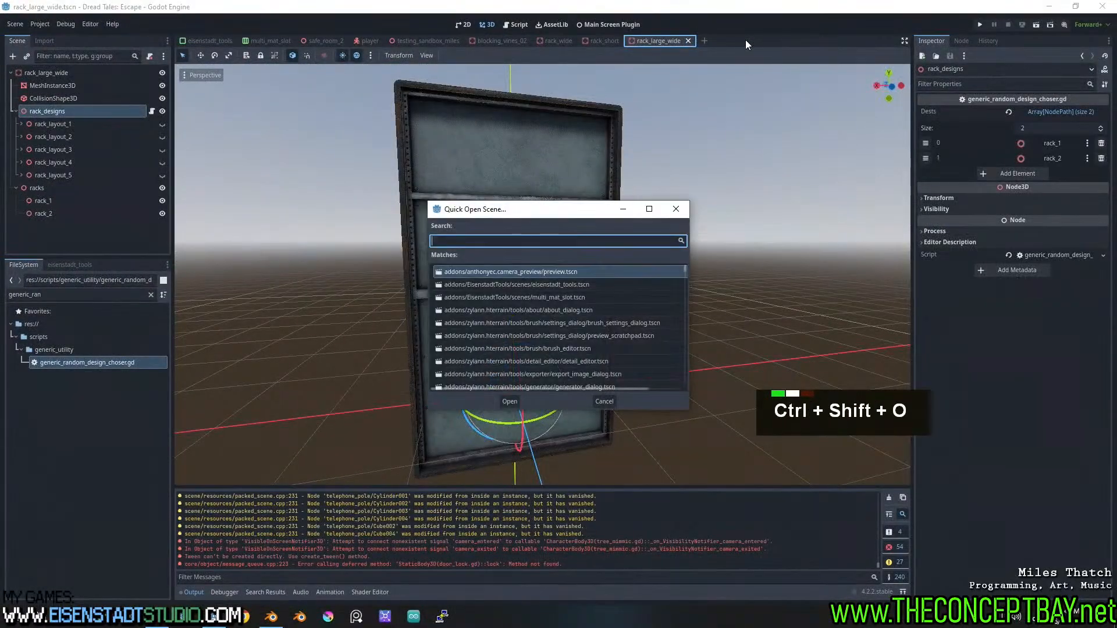
type("sandbox")
key("Down")
key("Down")
key("Down")
key("Down")
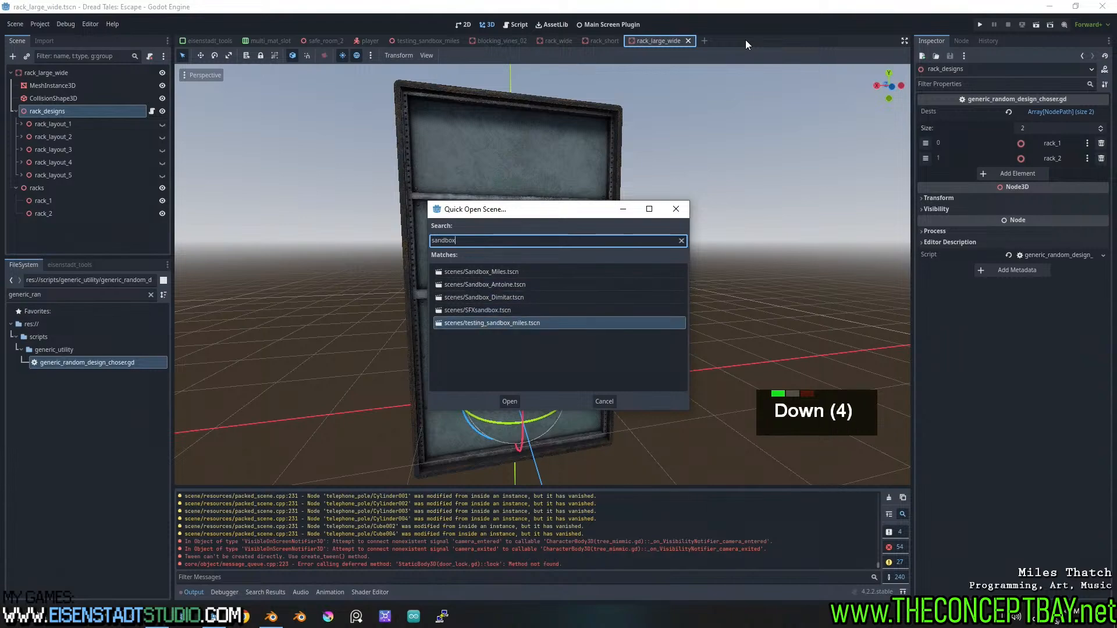
key("Return")
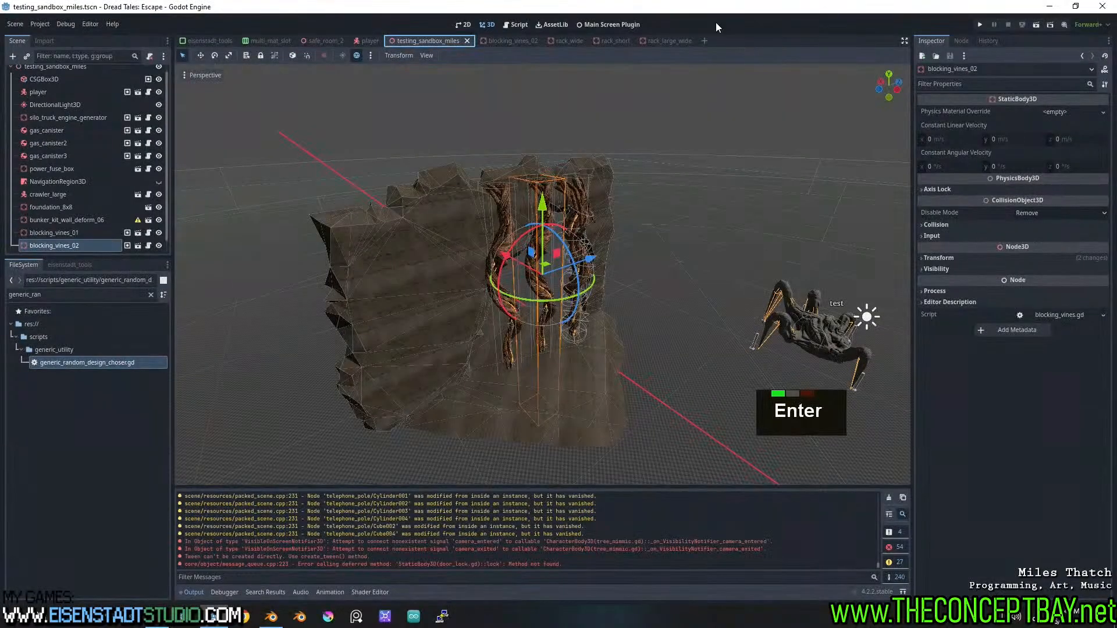
Filter the project files for rack_wi, place rack_wide.tscn on the open ground near the engine generator and snap it to the floor
right_click_drag(716, 233, 716, 233)
key("w")
key("w")
key("d")
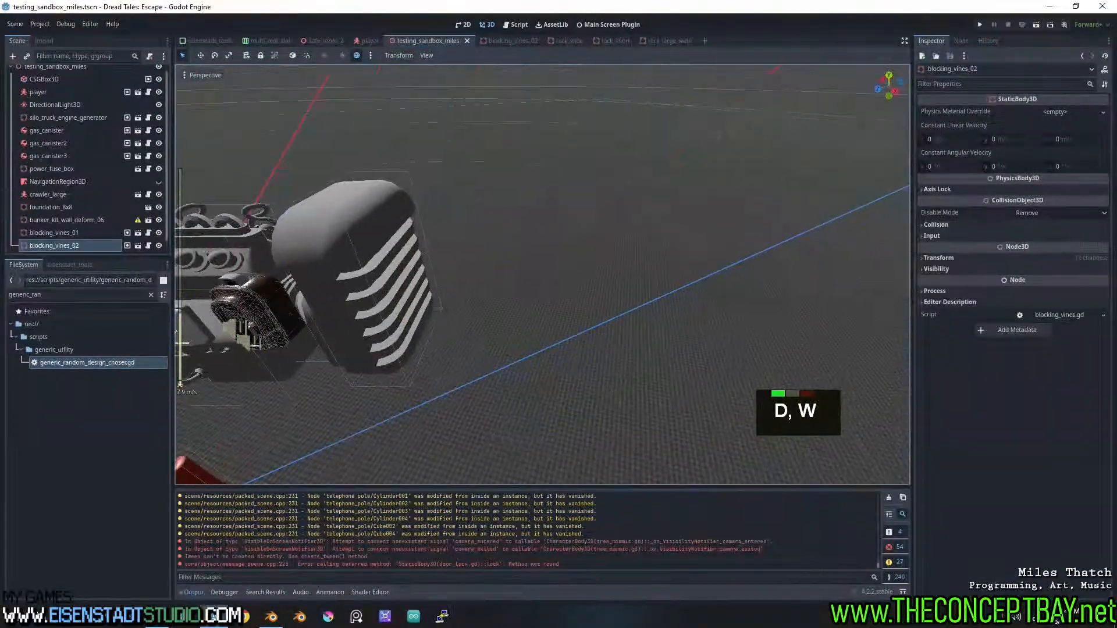
key("s")
key("d")
key("a")
key("w")
key("a")
key("a")
key("a")
key("a")
key("a")
key("a")
key("a")
key("a")
key("a")
key("a")
key("a")
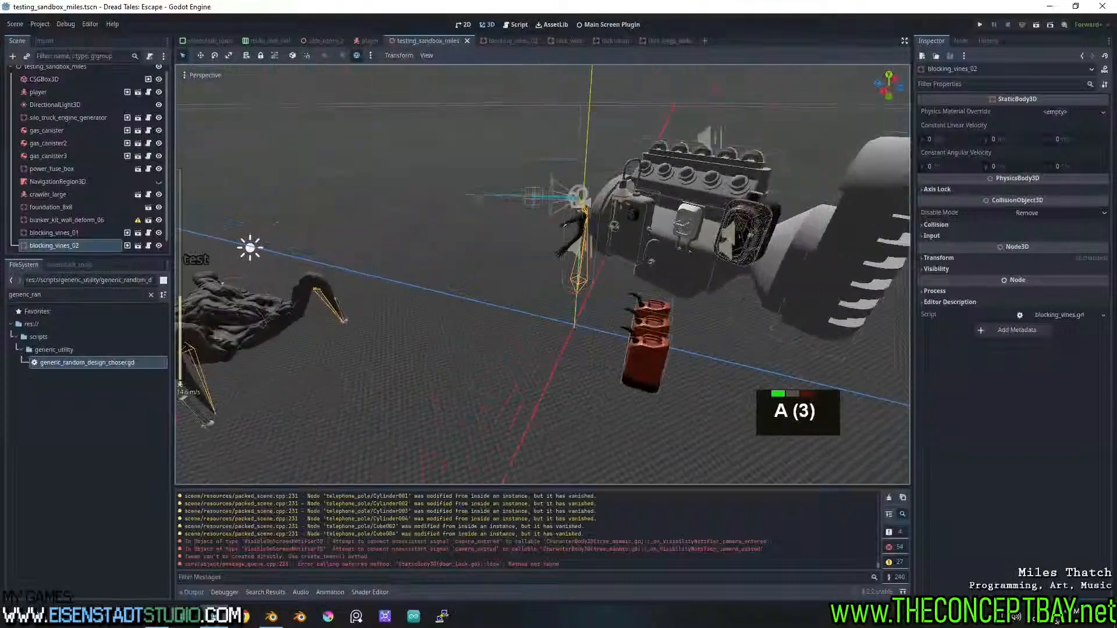
key("s")
key("w")
key("a")
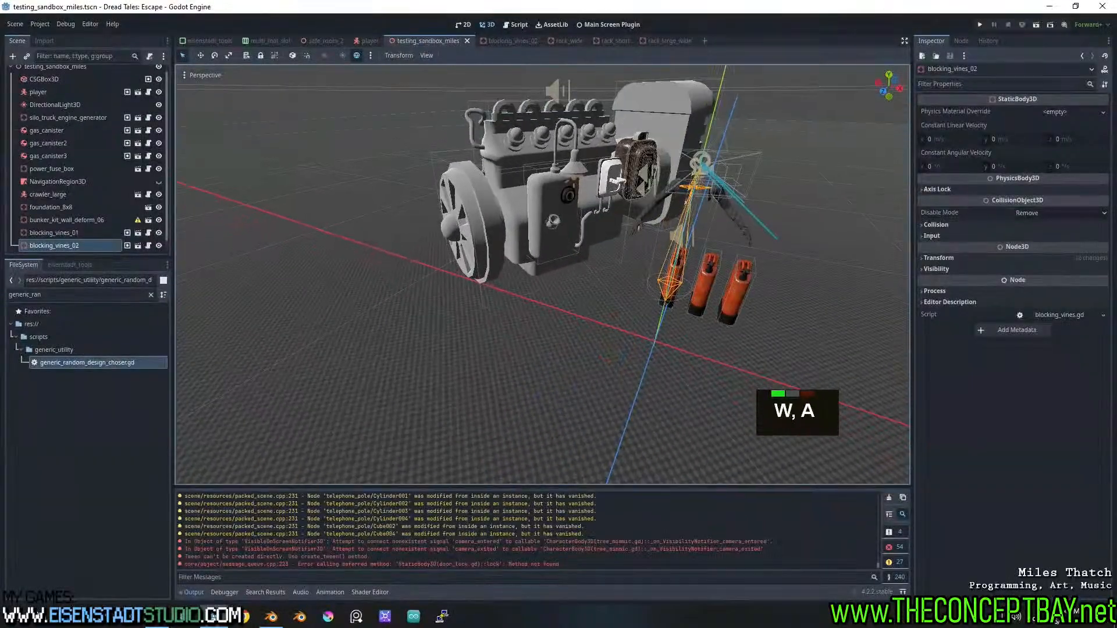
key("s")
left_click(68, 301)
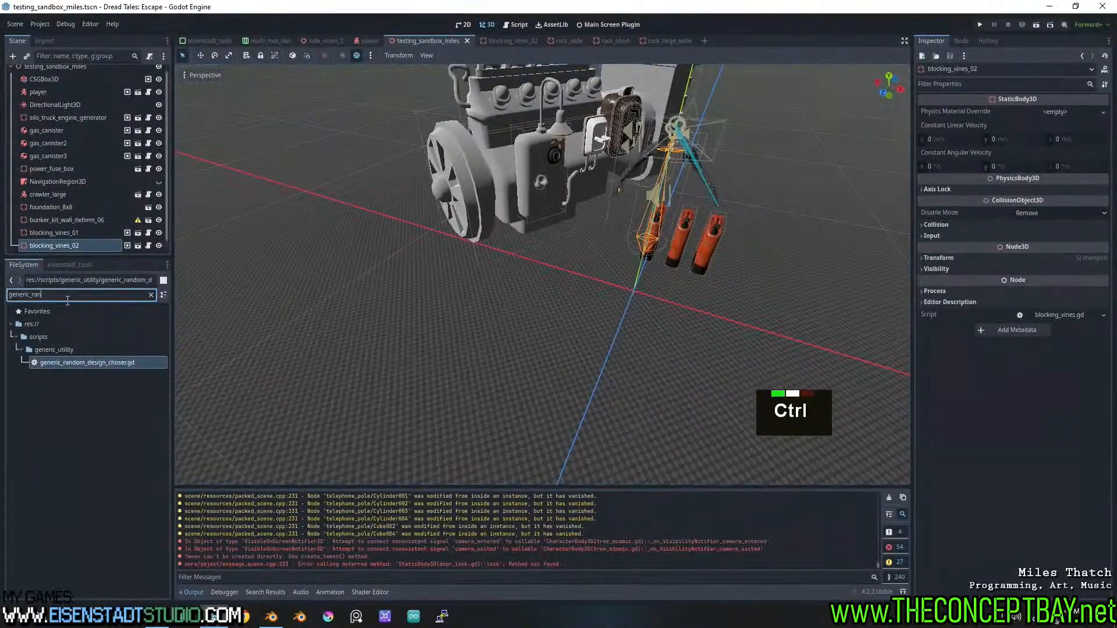
key("ctrl+a")
type("rack")
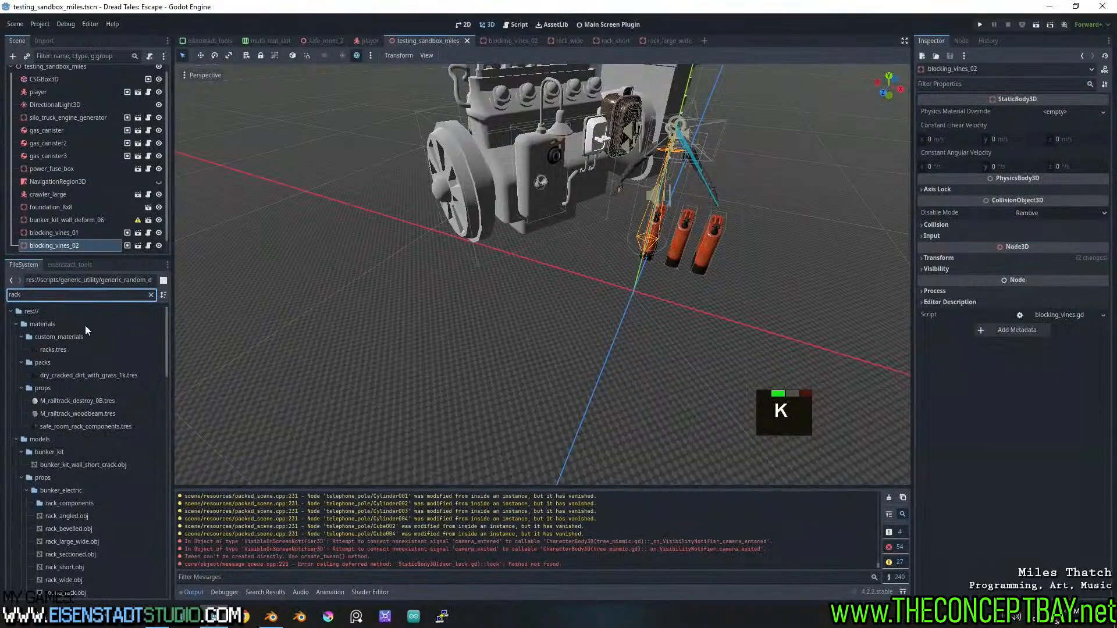
type("_wi")
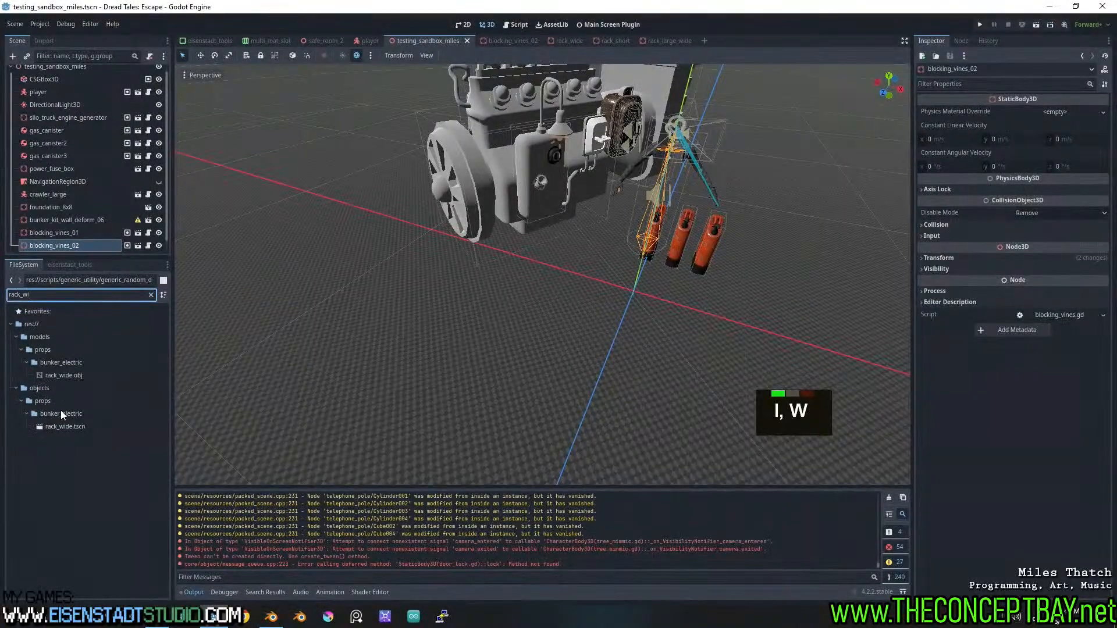
left_click_drag(63, 426, 323, 251)
key("Page_Down")
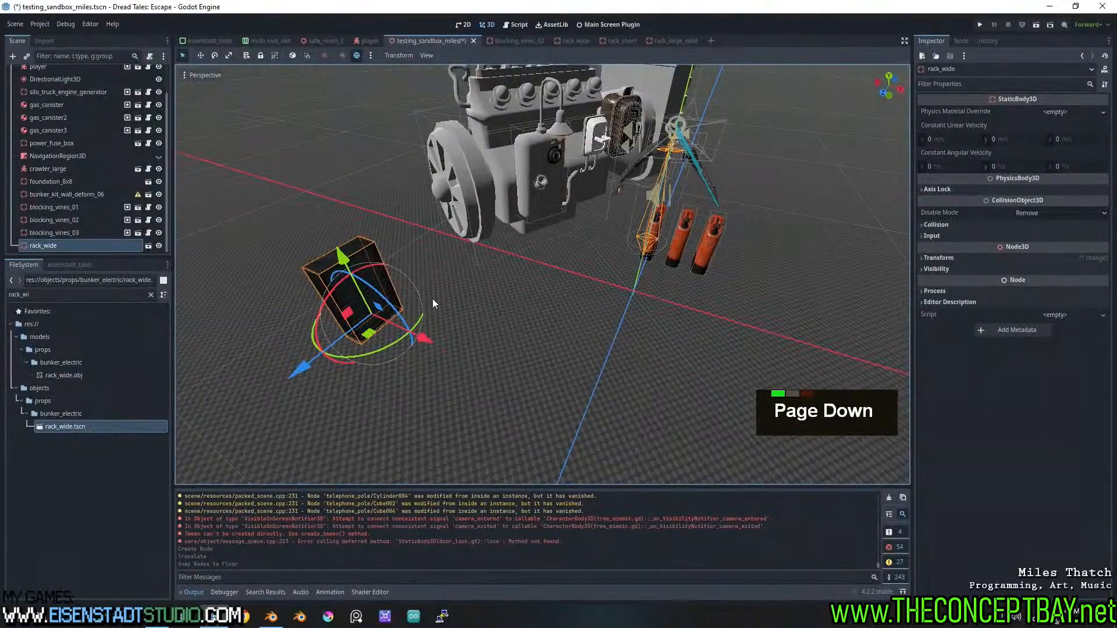
Run the game, inspect the placed rack_wide up close and close the game window
scroll(433, 296, "up", 6)
middle_click_drag(433, 295, 708, 273)
scroll(643, 219, "down", 5)
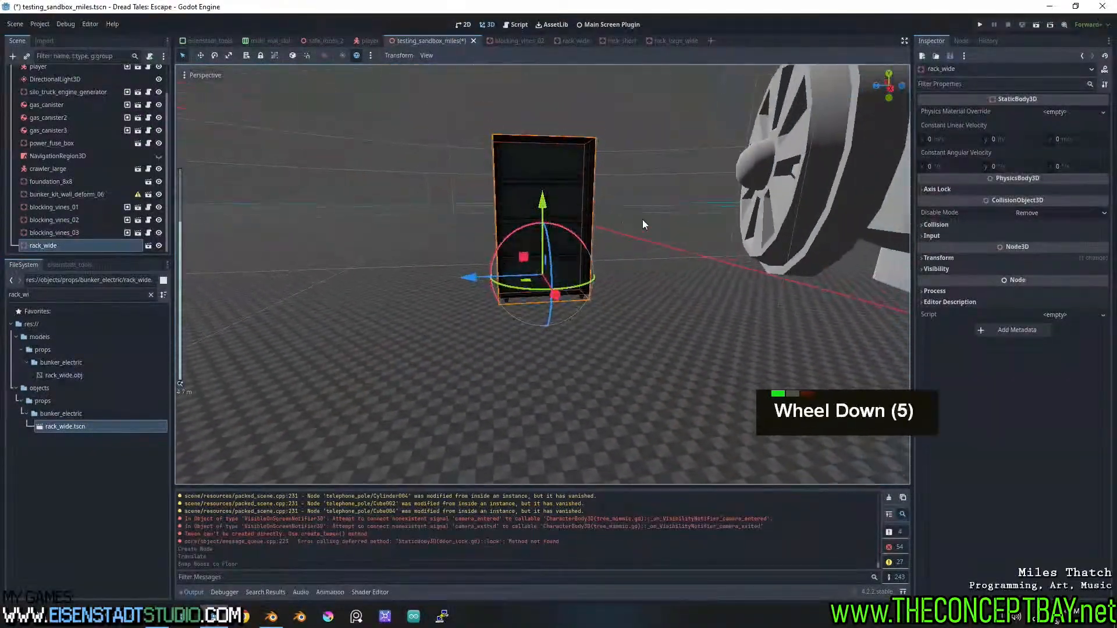
key("F5")
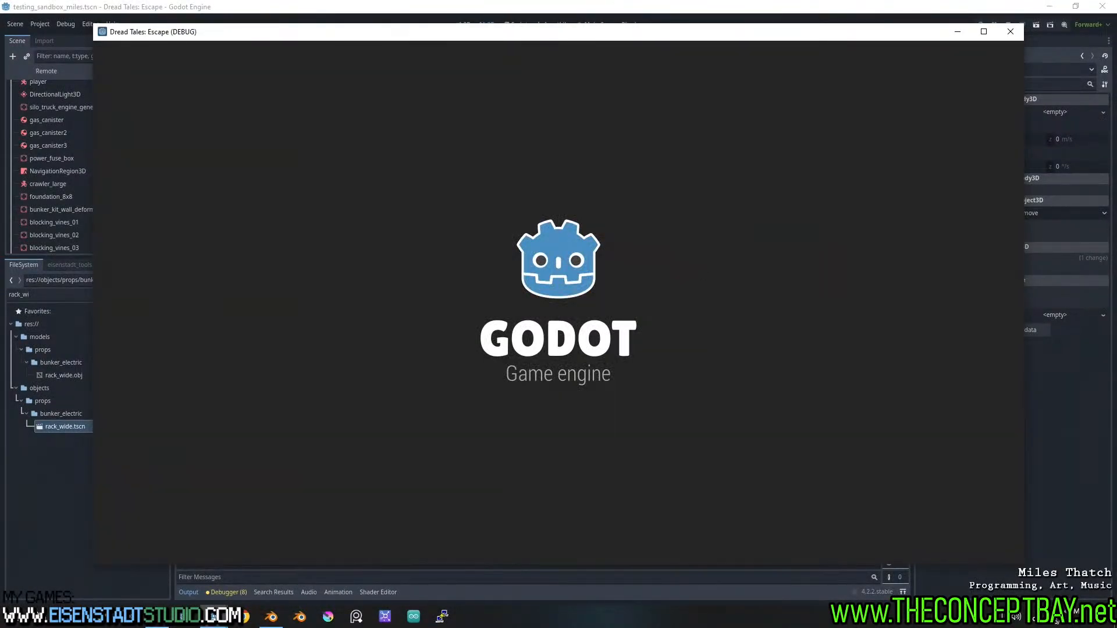
key("a")
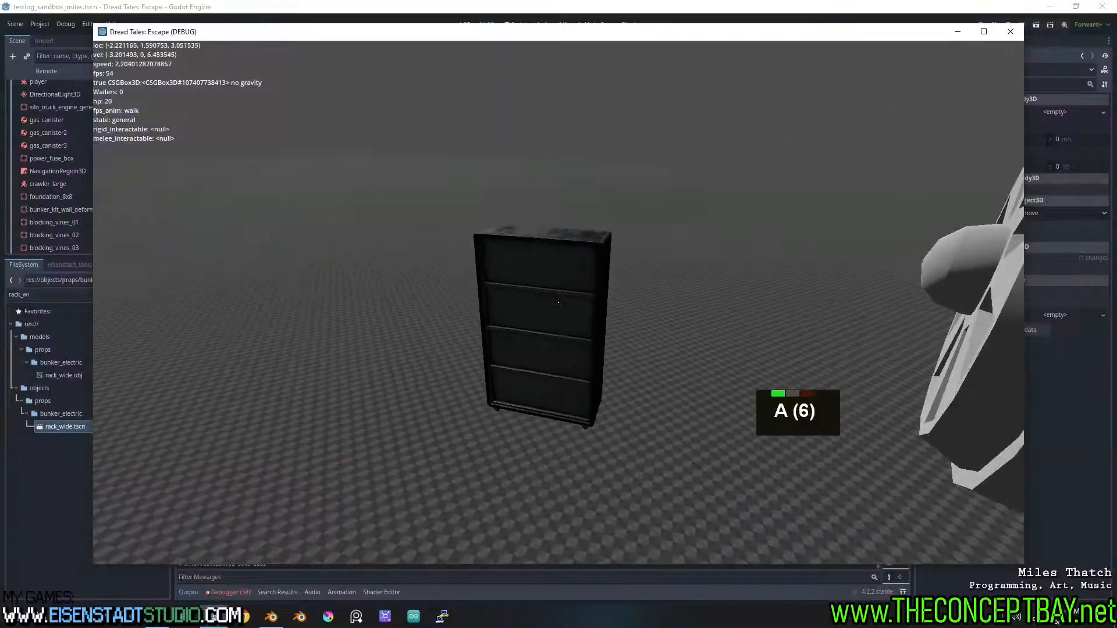
key("alt+F4")
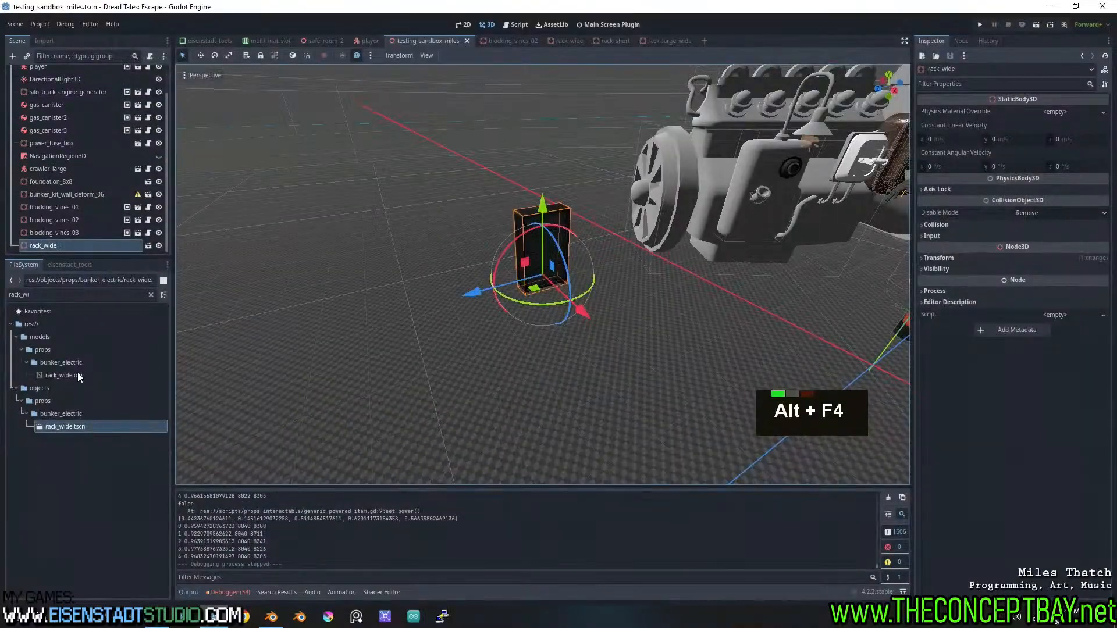
Broaden the file filter to rack_, place rack_large_wide.tscn beside the rack_wide rack and snap it to the floor
left_click(82, 295)
key("BackSpace")
key("BackSpace")
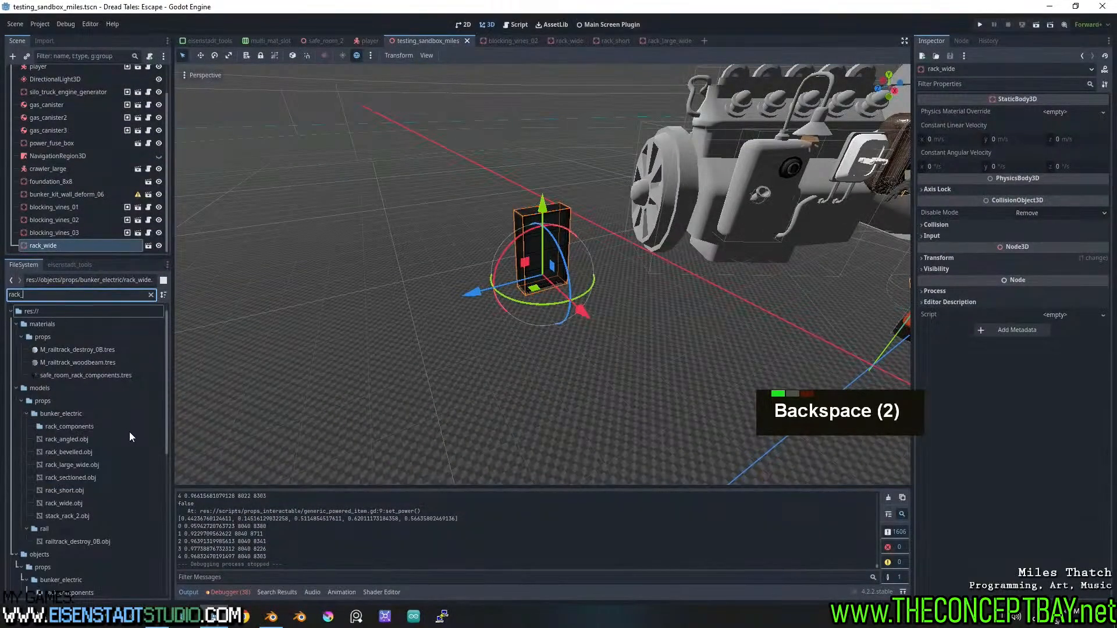
scroll(129, 432, "down", 11)
scroll(129, 431, "up", 3)
left_click(90, 441)
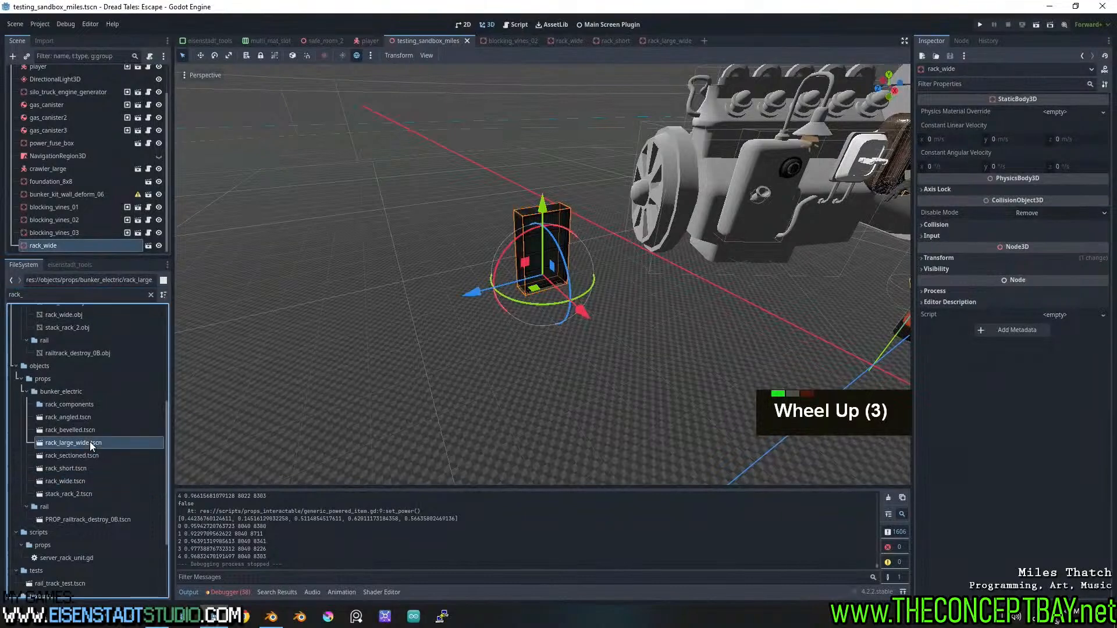
left_click_drag(90, 442, 442, 357)
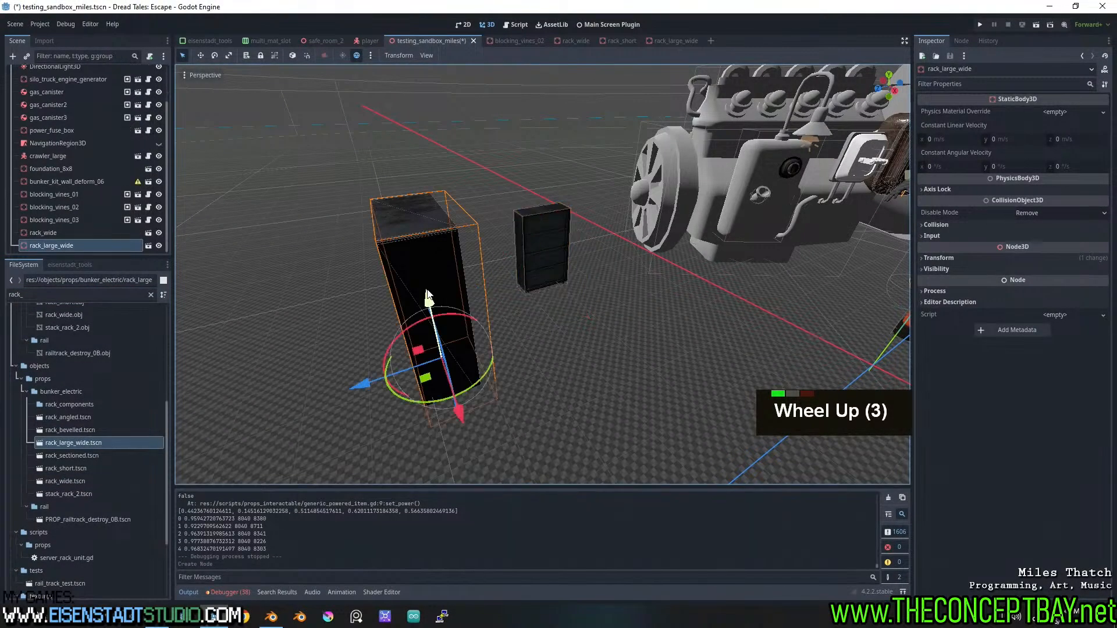
key("Page_Down")
Delete the rack_wide rack from the sandbox scene
middle_click_drag(429, 297, 521, 249)
left_click(525, 243)
key("Delete")
key("Return")
Save and run the game, check the front of rack_large_wide for layouts, and close the game window
key("F6")
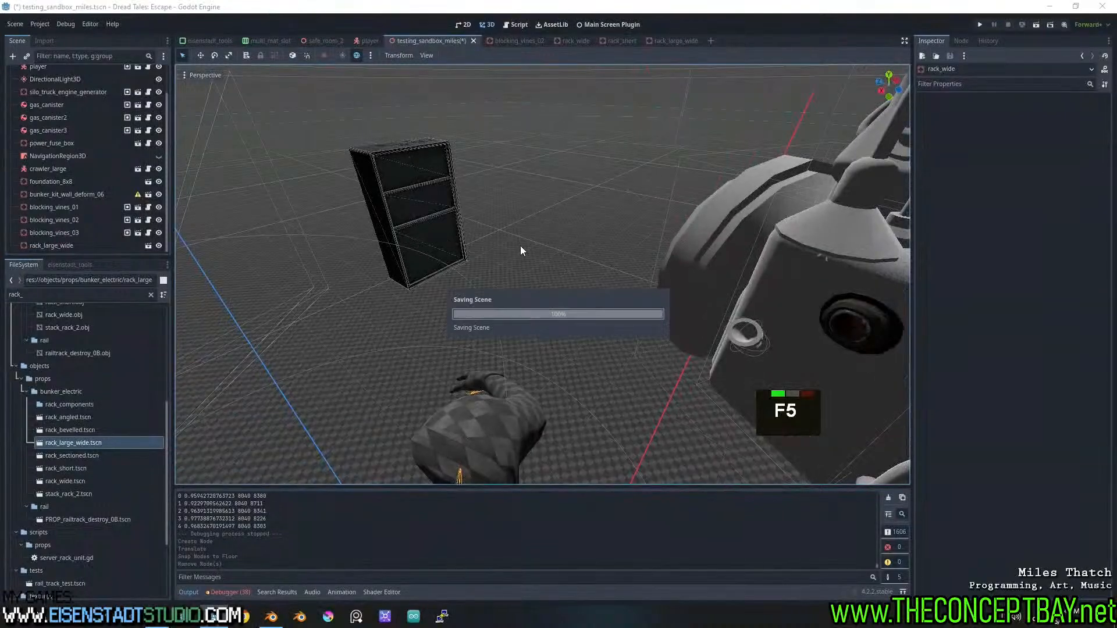
key("F5")
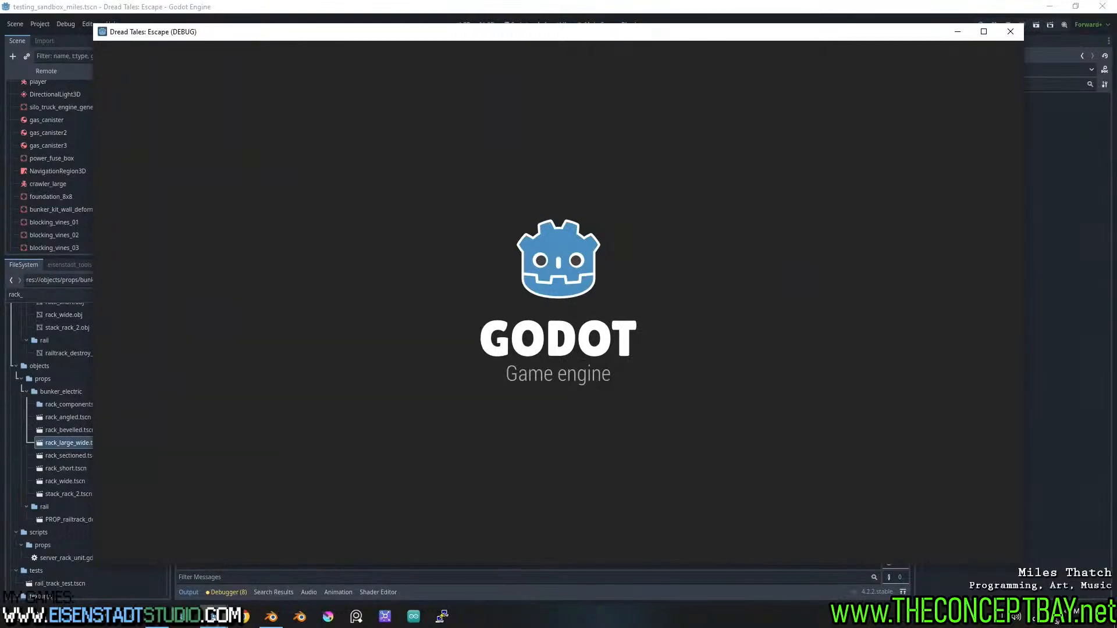
key("w")
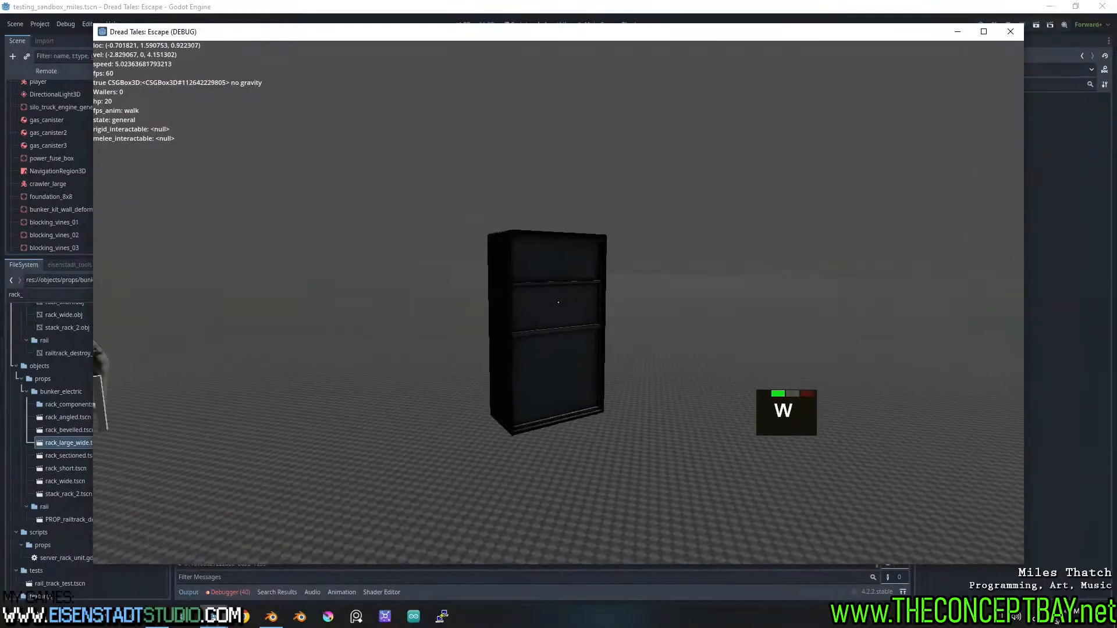
key("alt+F4")
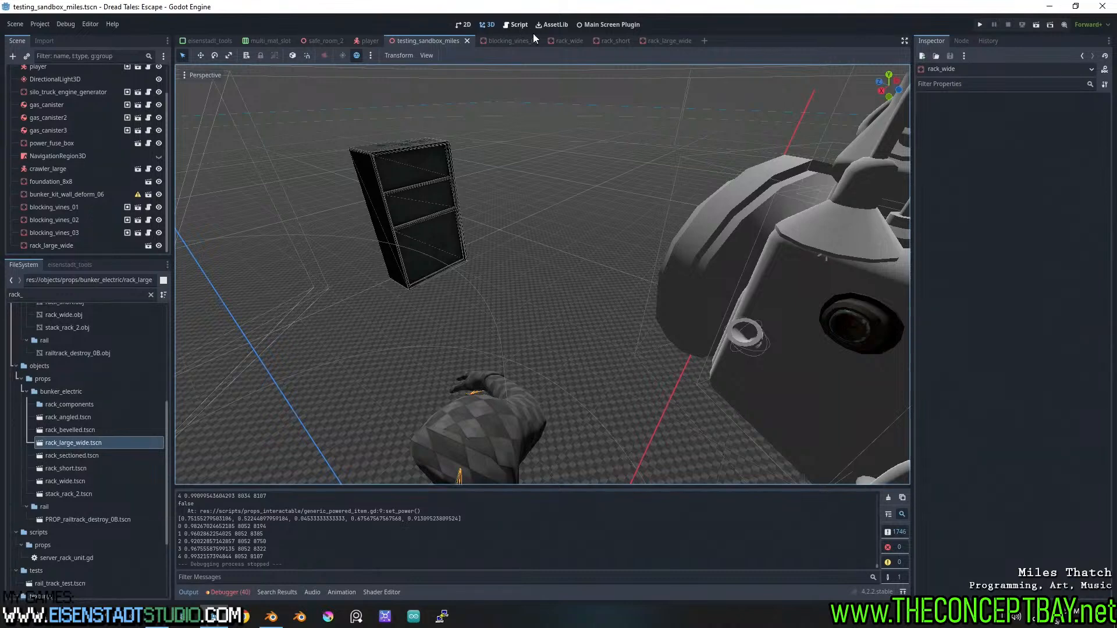
In the random design chooser script, add selection[each_dest_index].visible = true on a new line after the add_child() call in the loop
left_click(516, 26)
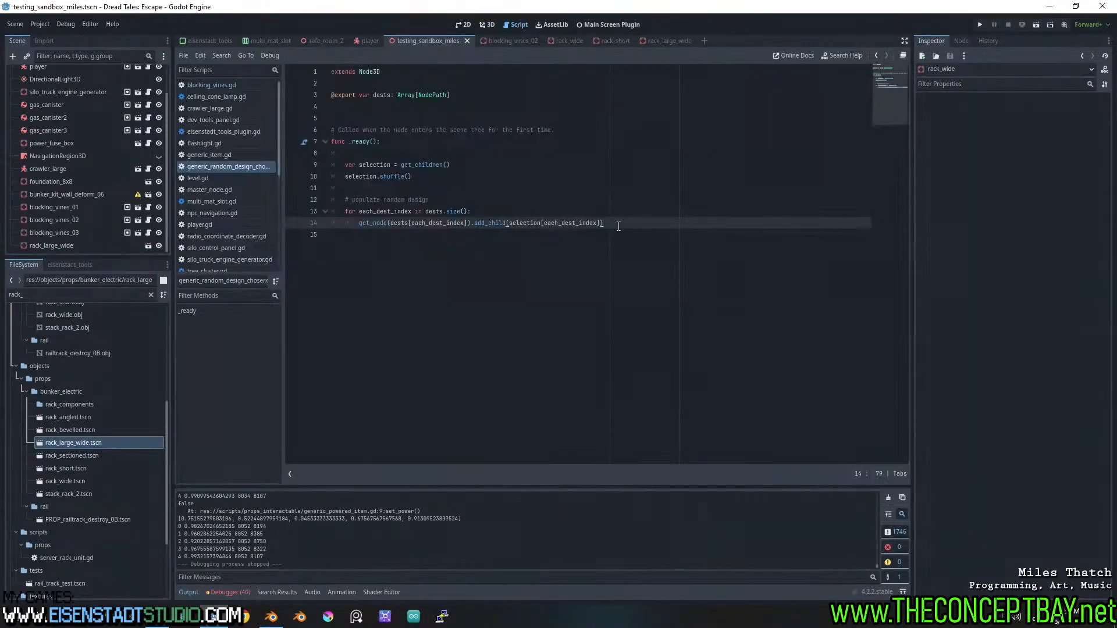
key("Return")
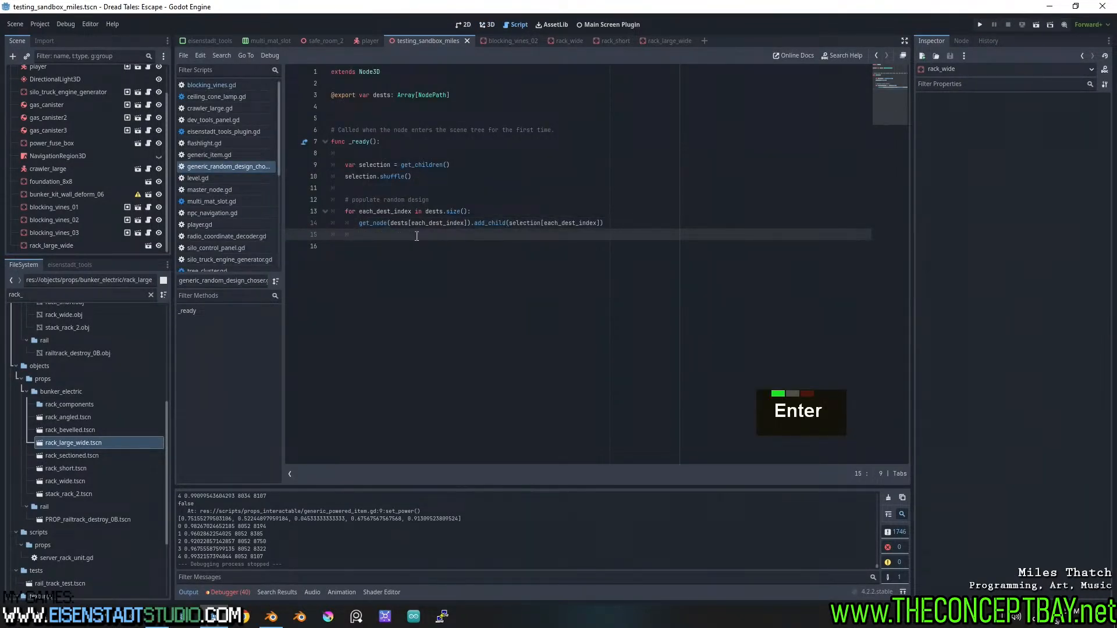
left_click(358, 177)
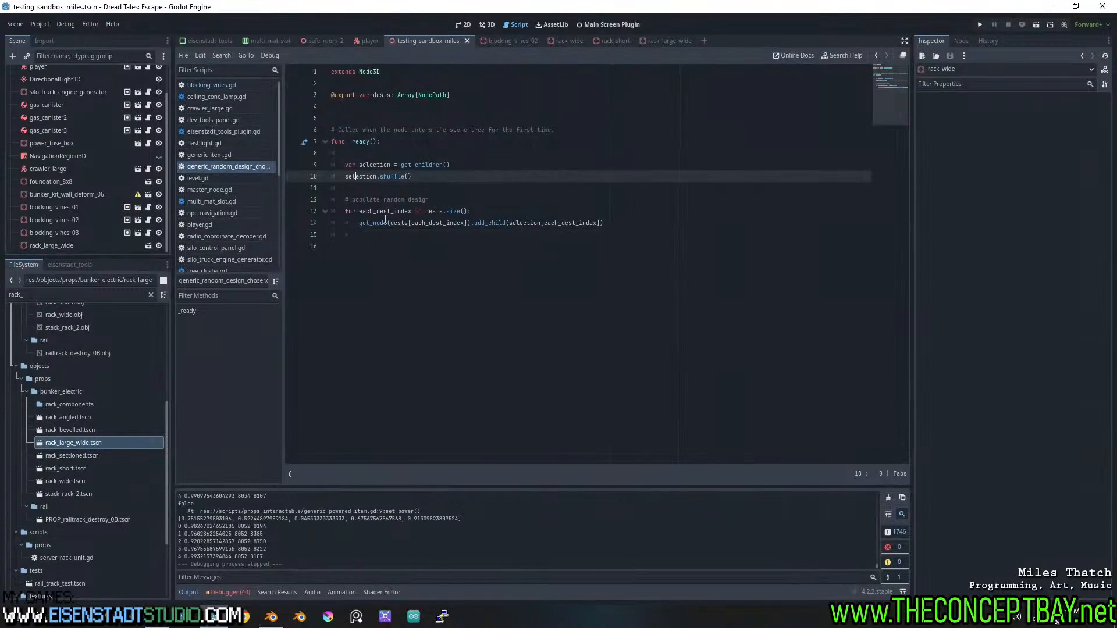
left_click_drag(510, 224, 605, 223)
key("ctrl+c")
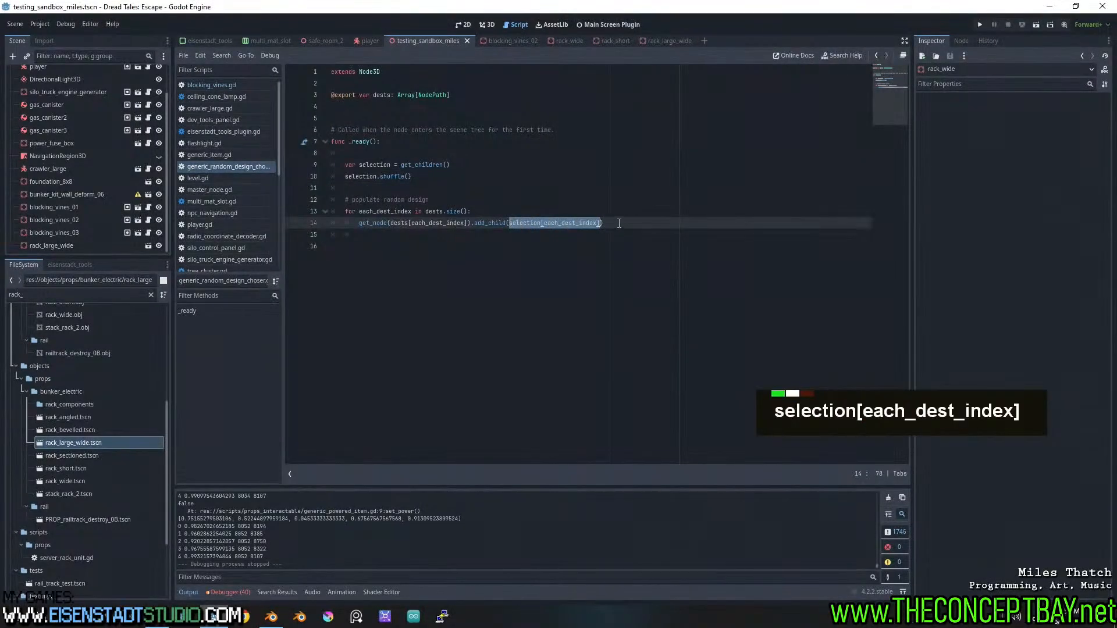
left_click(619, 223)
key("Return")
key("ctrl+v")
type(".")
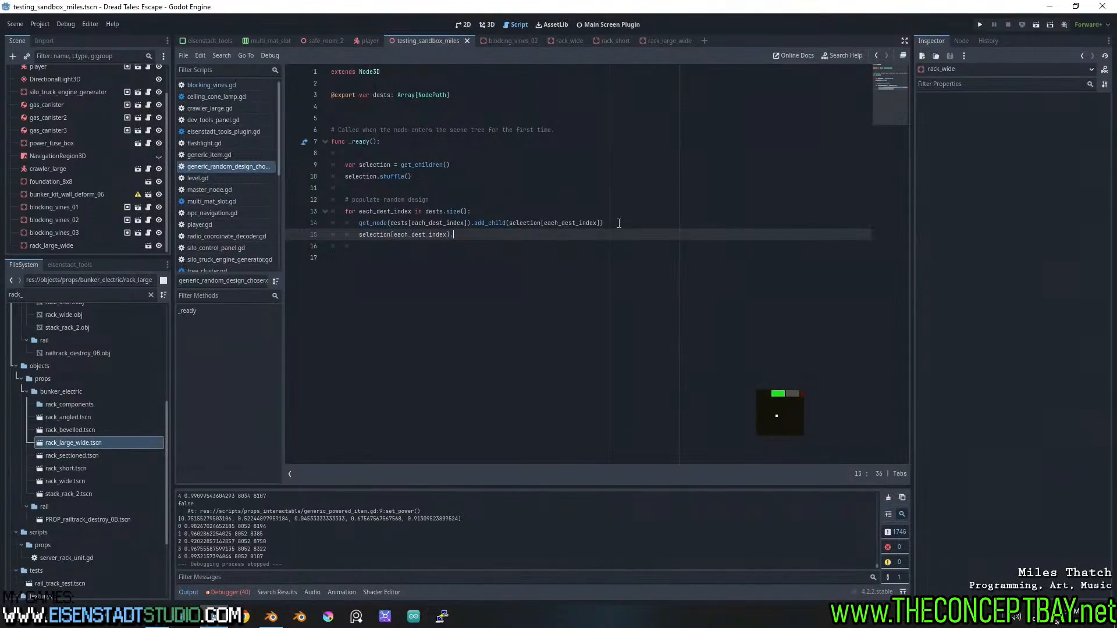
type("visible = true")
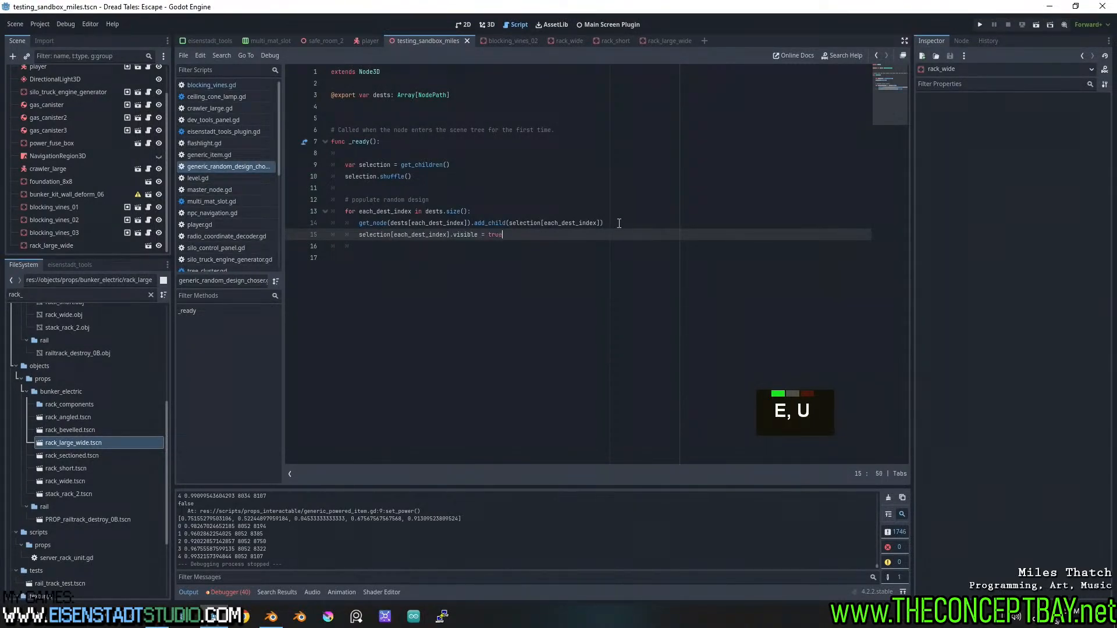
left_click(619, 223)
Run the game again, inspect the large rack's component layout from several angles and close the game window
key("F5")
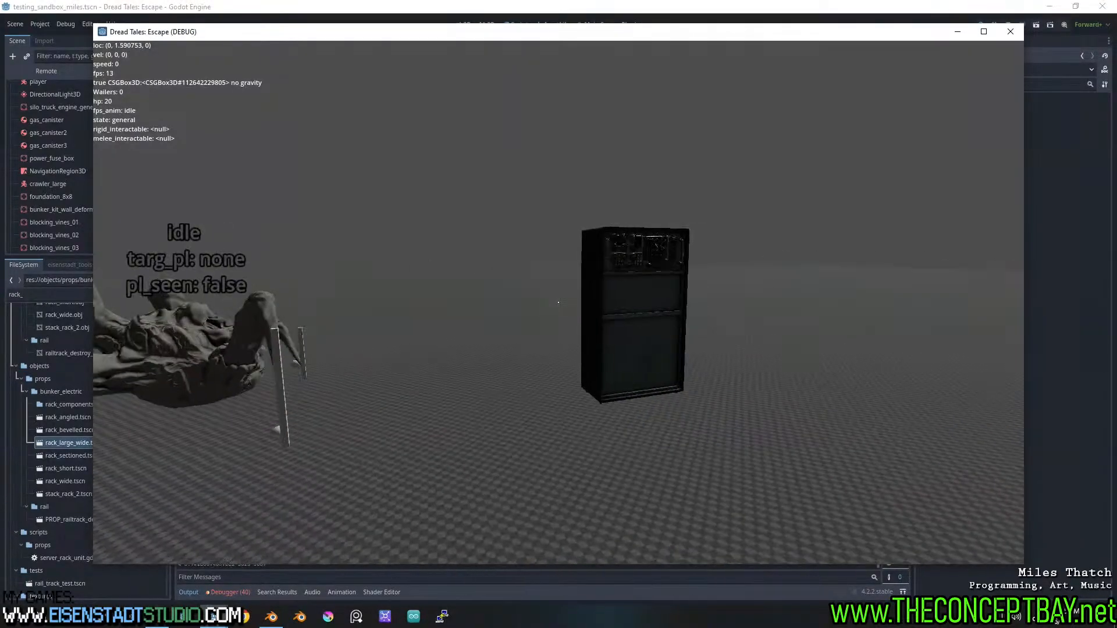
key("w")
key("w")
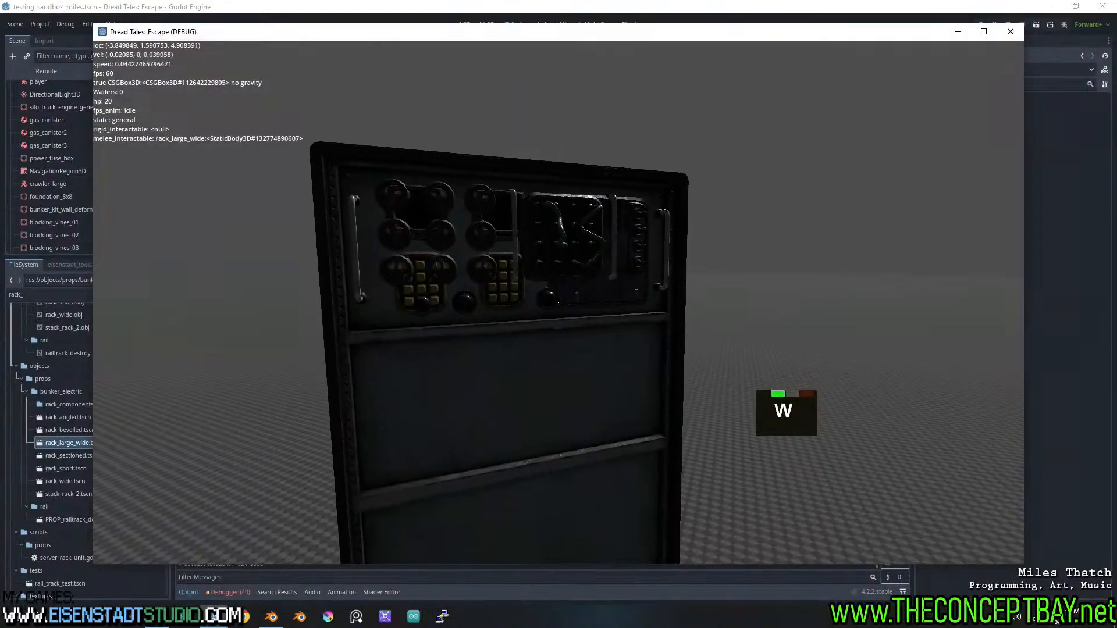
key("d")
key("a")
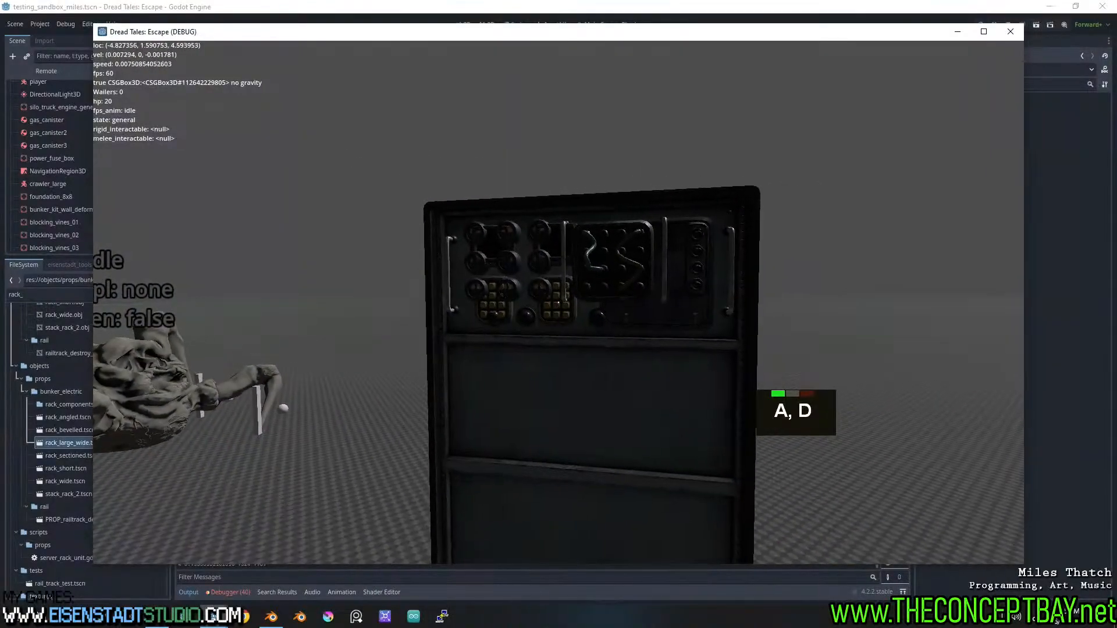
key("alt+F4")
Open the debugger's error list and examine its most recent entries
left_click(250, 589)
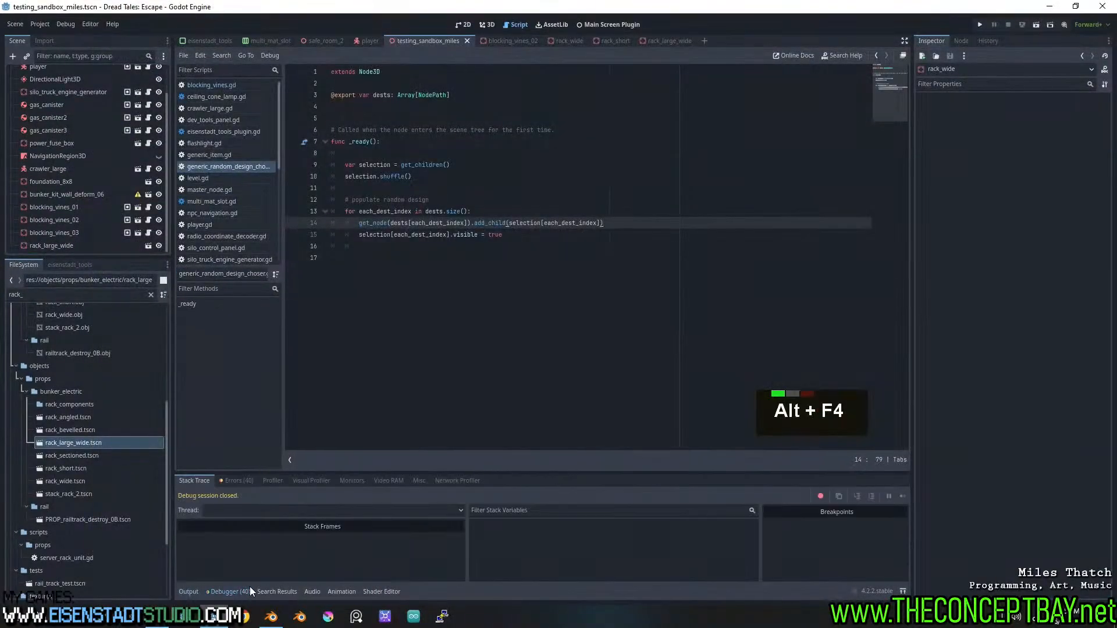
left_click(241, 480)
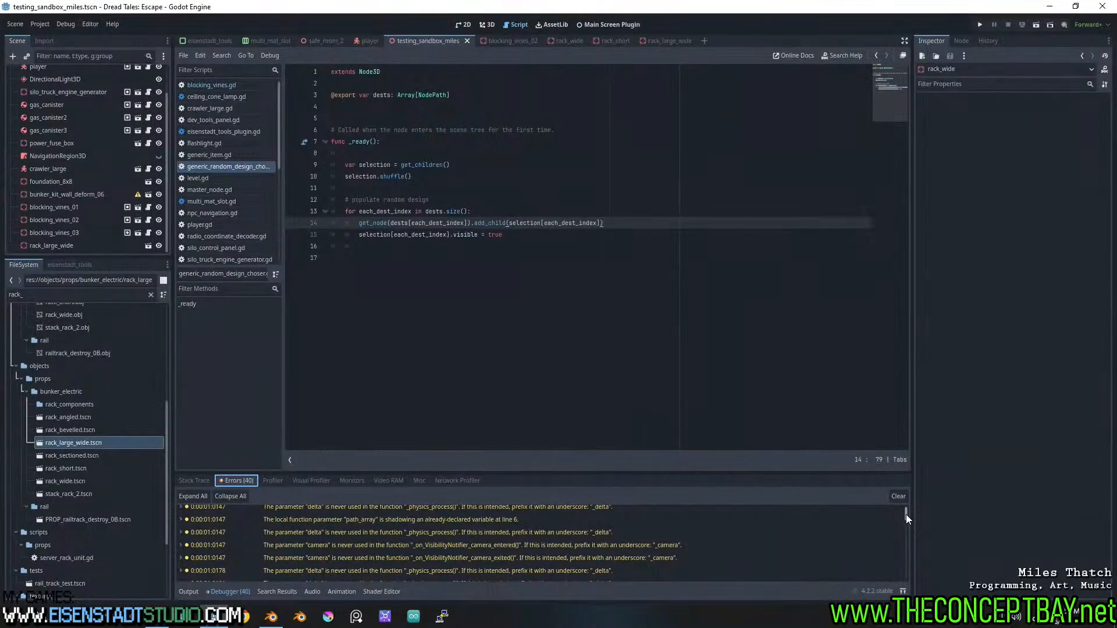
left_click_drag(905, 514, 903, 575)
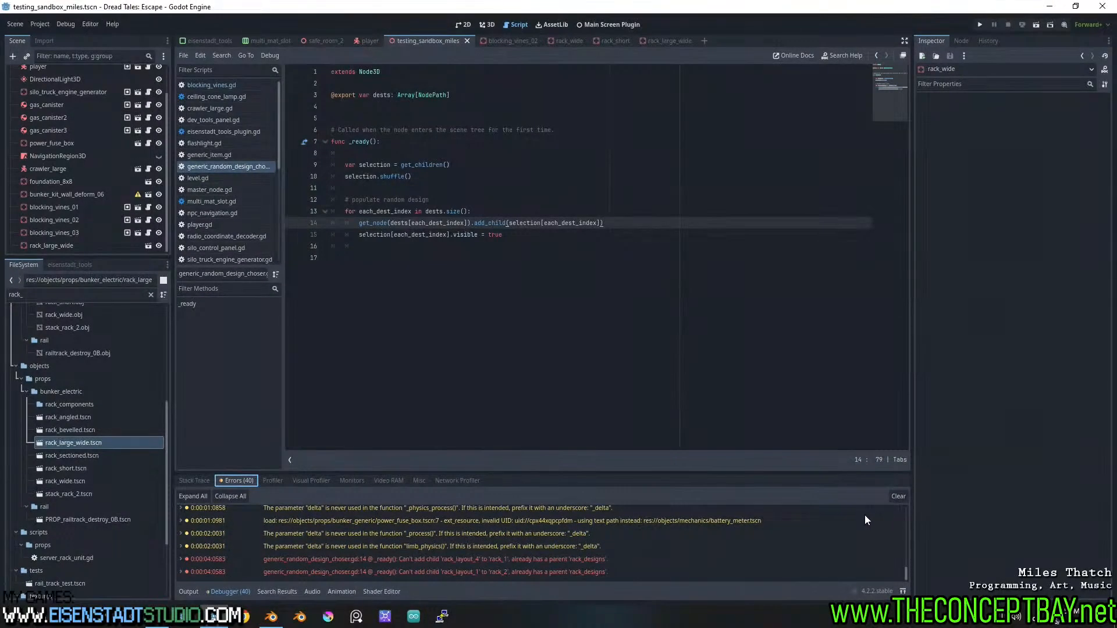
Look up the move_child method in the built-in class reference, then return to the generic random design chooser script
left_click(526, 235)
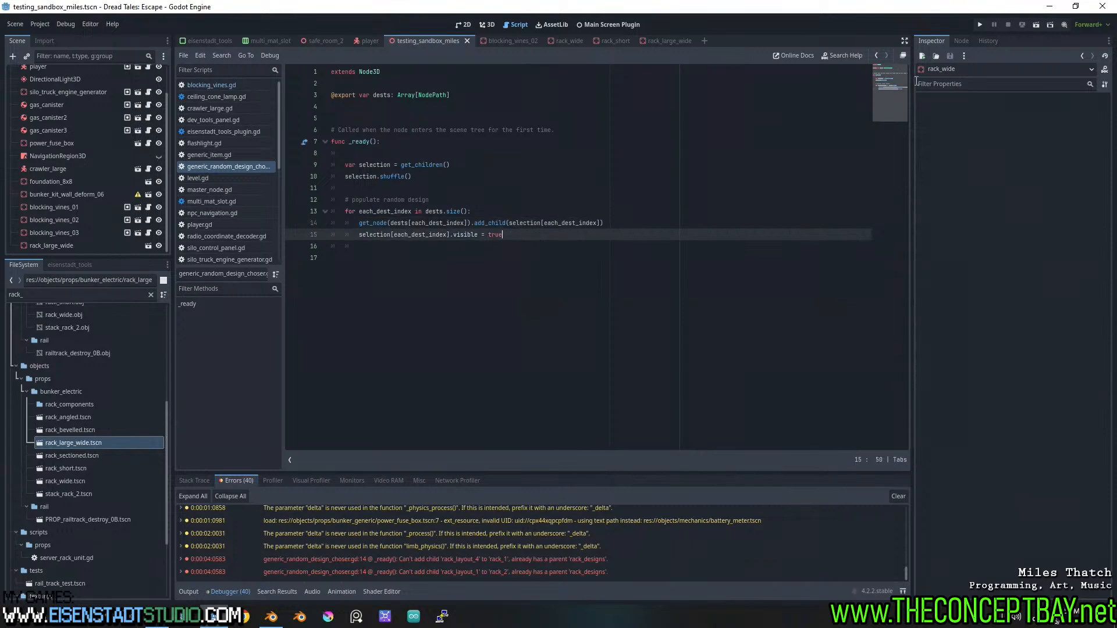
left_click(851, 54)
type("move")
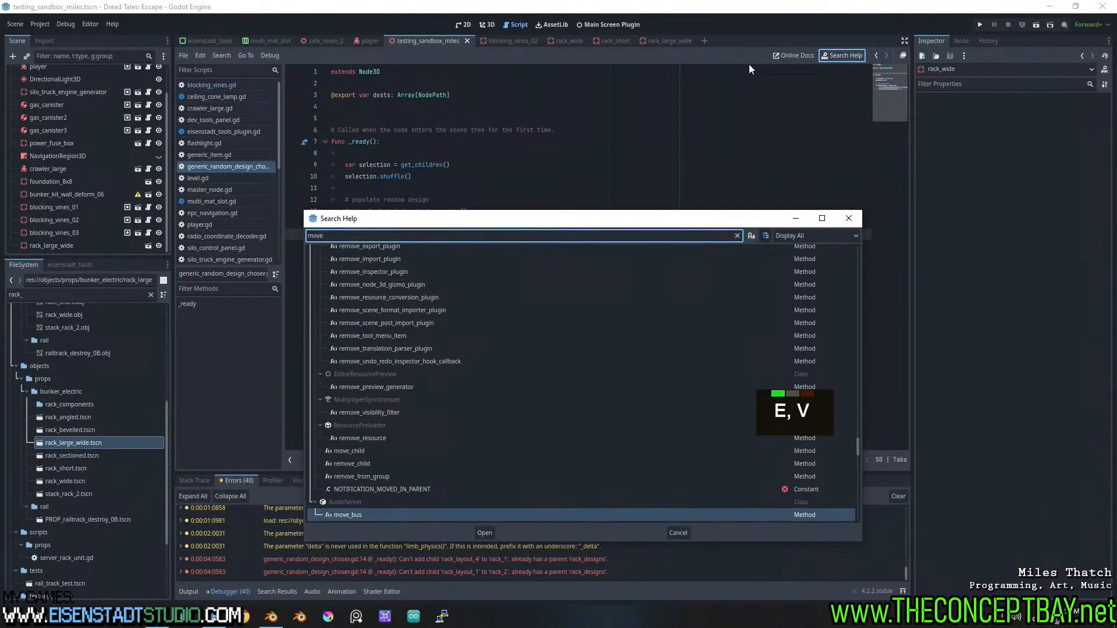
type("_c")
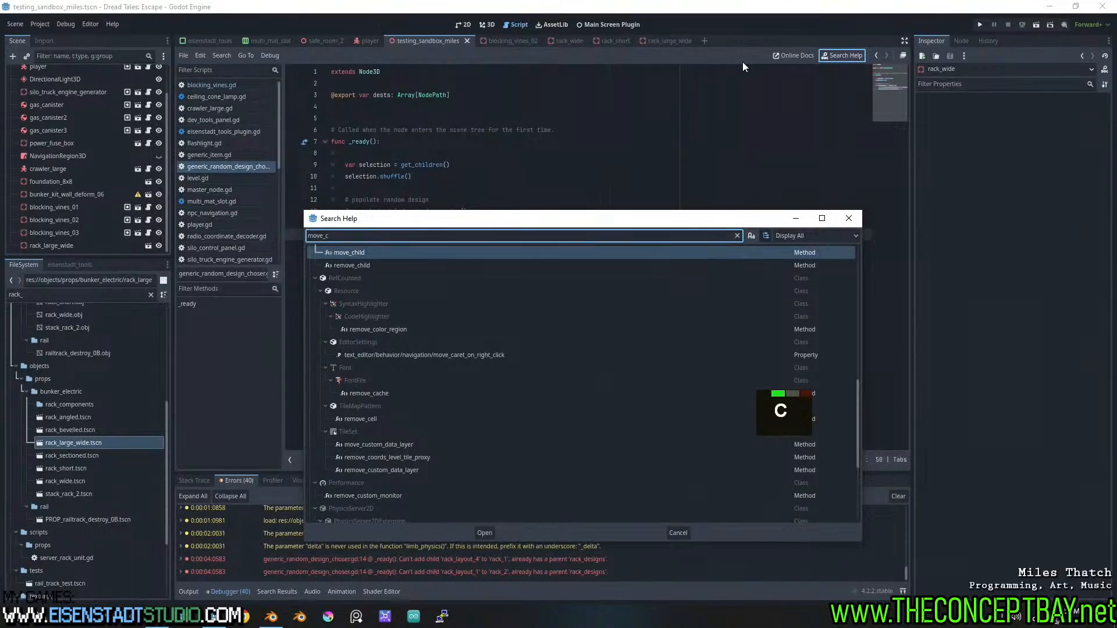
type("hil")
key("Return")
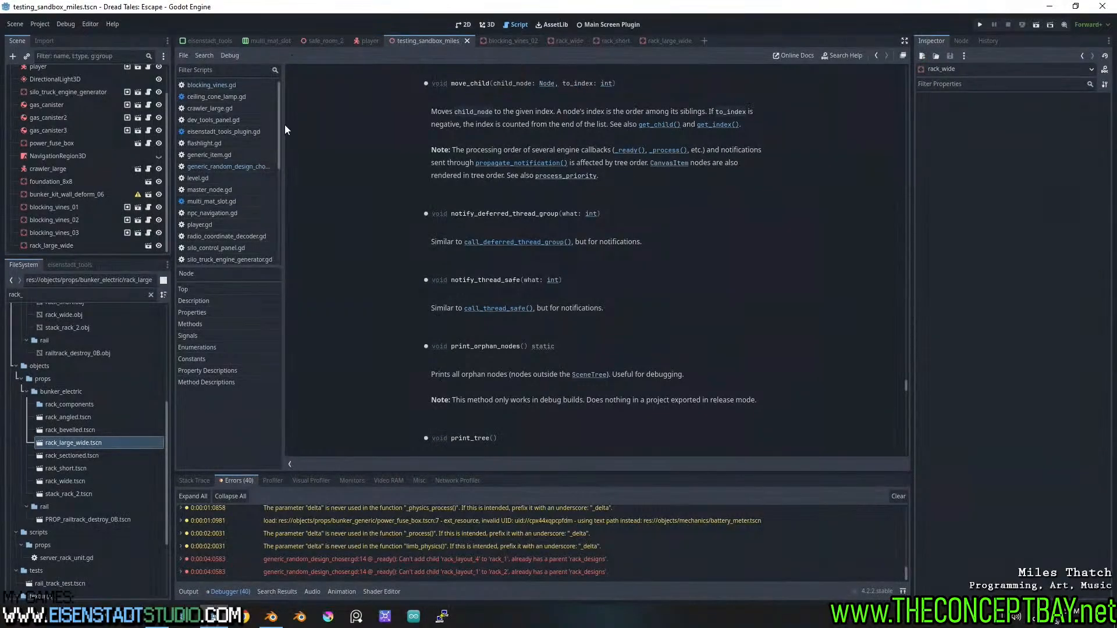
left_click(249, 166)
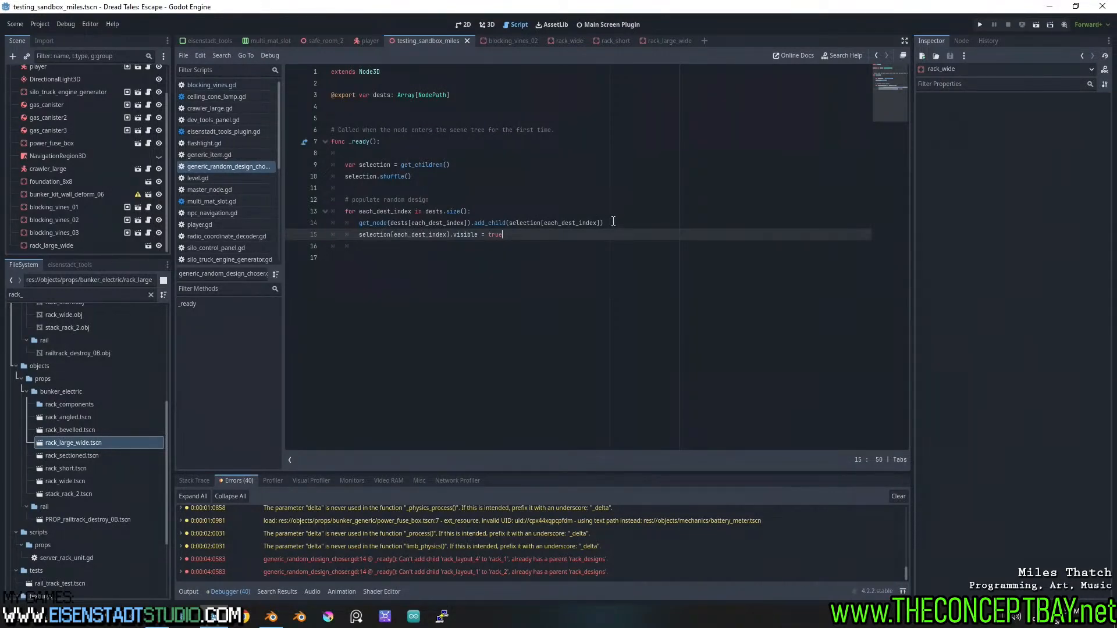
At the start of the loop, declare var child = selection[each_dest_index], moving that expression out of the add_child() call
left_click(585, 213)
key("Return")
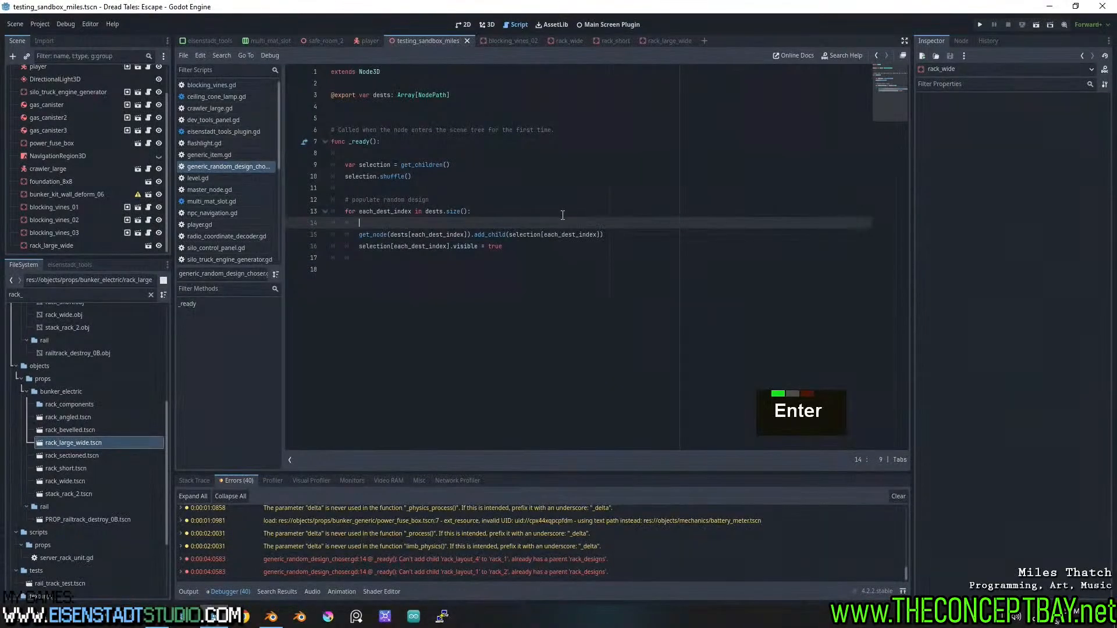
type("var child ")
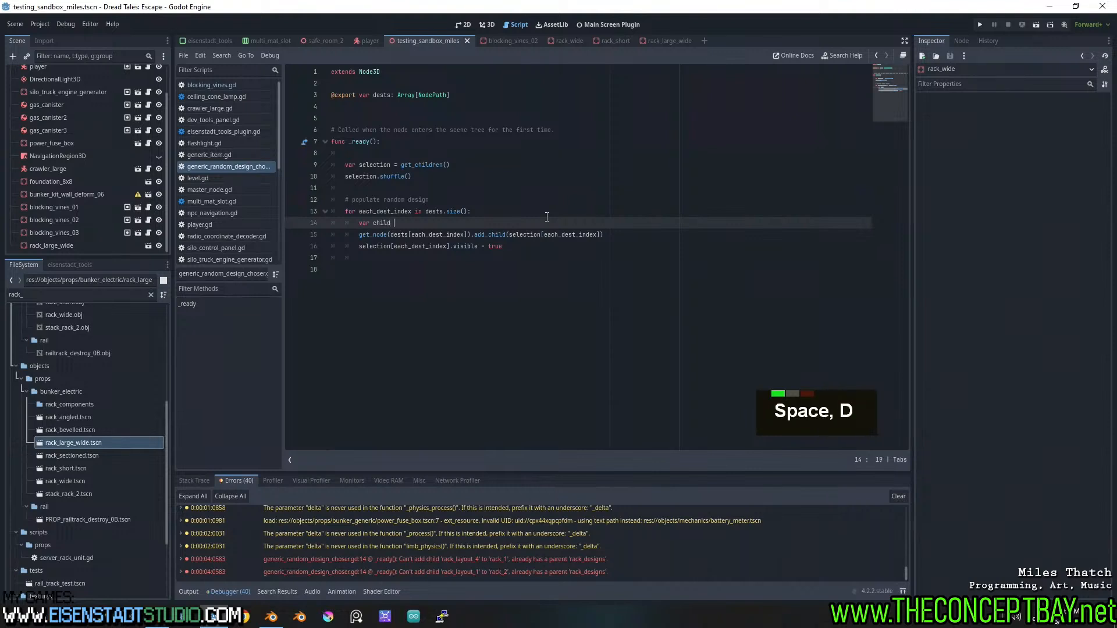
type("=")
key("Down")
key("Escape")
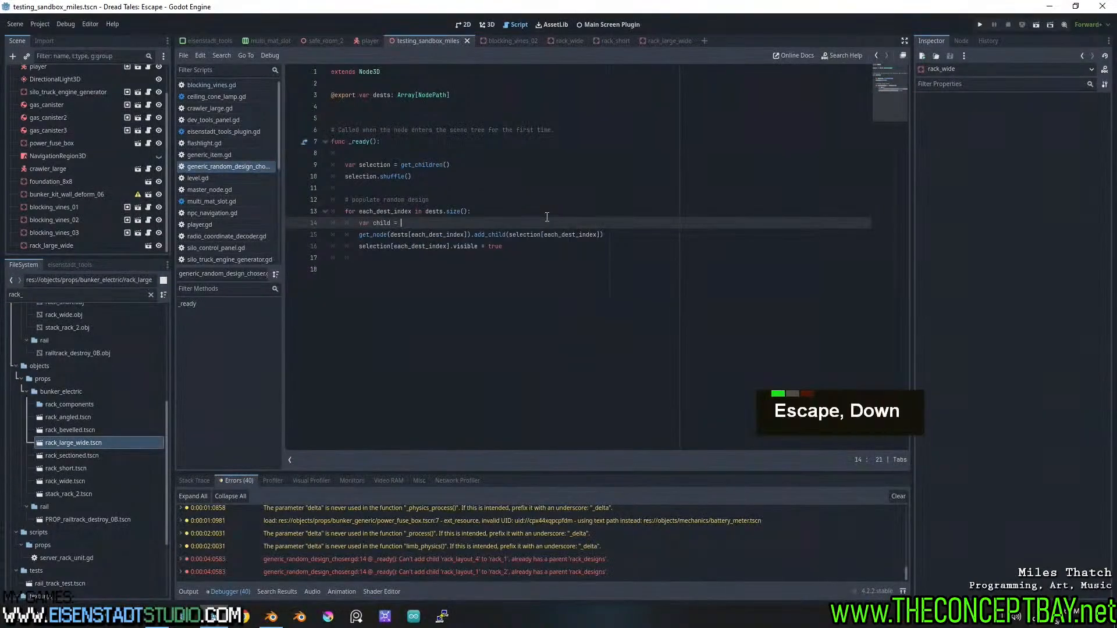
key("Down")
key("ctrl+Right")
key("ctrl+Right")
key("ctrl+Right")
key("ctrl+Right")
key("ctrl+shift+Right")
key("ctrl+shift+Right")
key("ctrl+shift+Right")
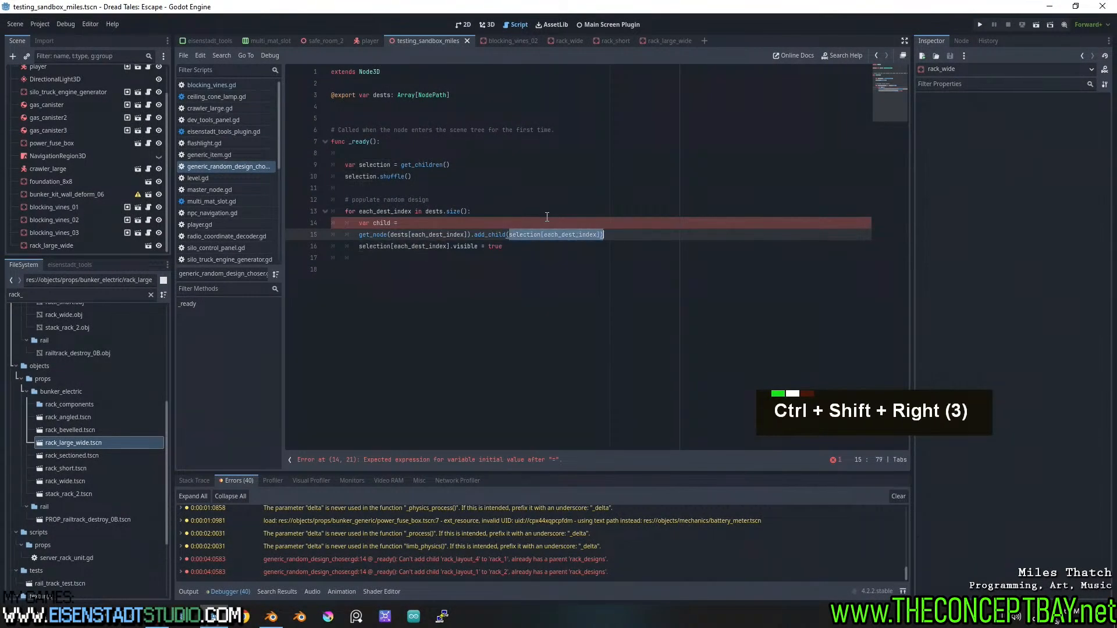
key("shift+Left")
key("ctrl+x")
key("Up")
key("ctrl+v")
Add a remove_child(child) call on a new line below the child variable declaration
key("Return")
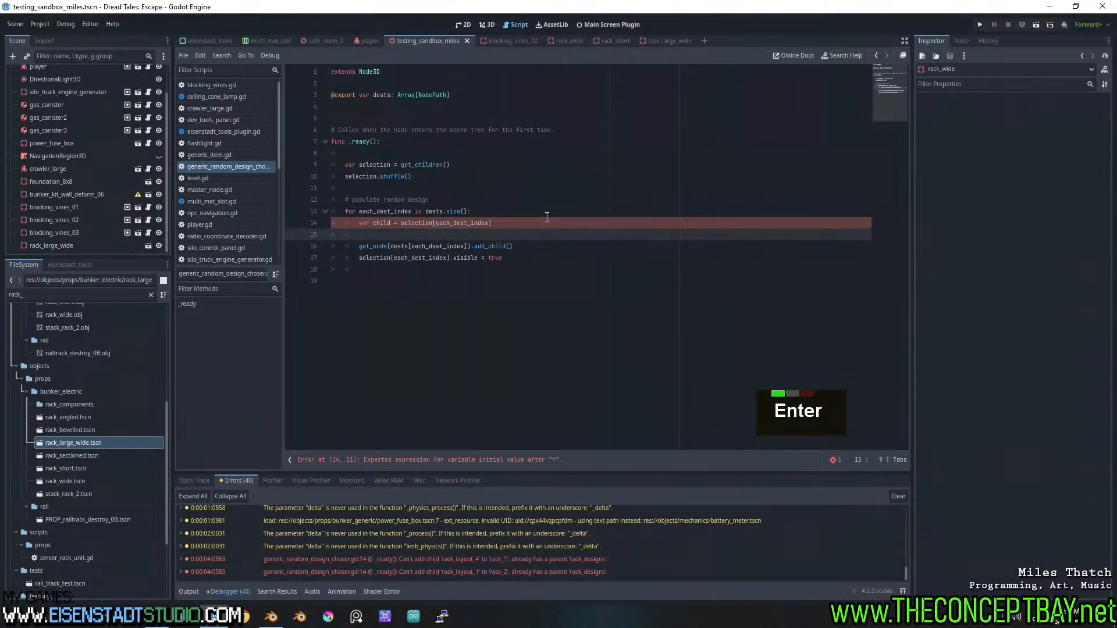
type("remove_ch")
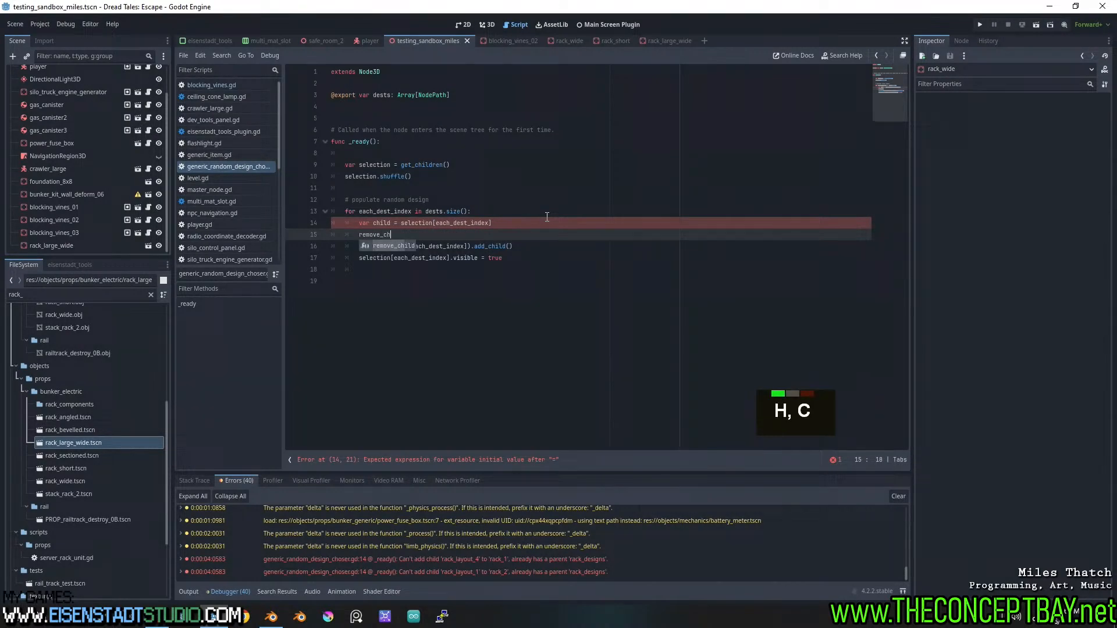
key("Return")
type("(")
key("BackSpace")
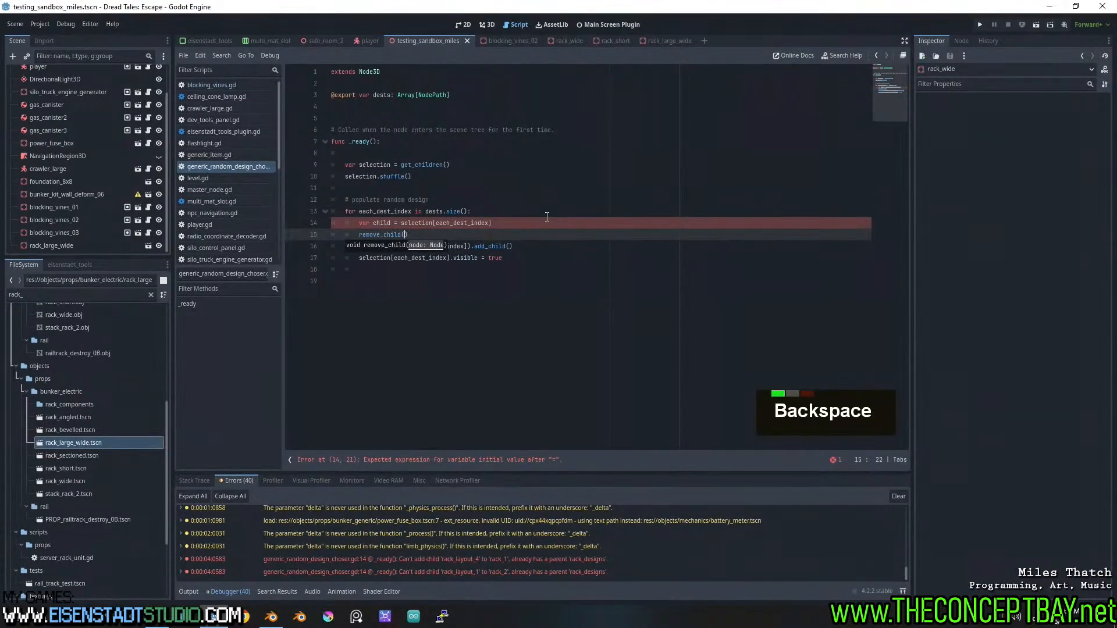
type("child")
key("Escape")
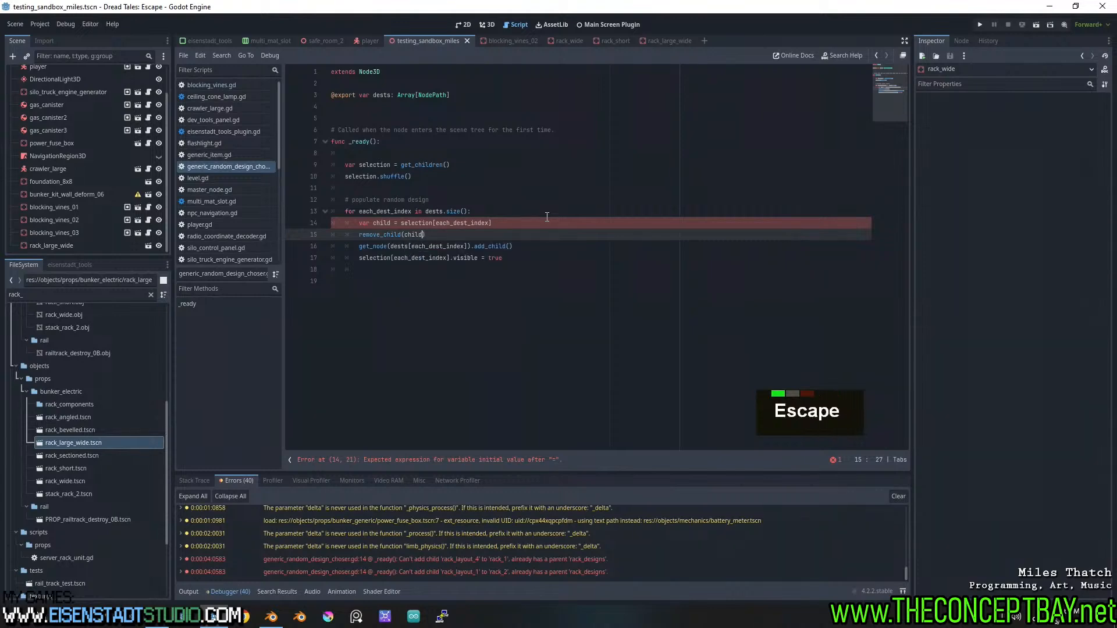
Pass child to the add_child() call and replace selection[each_dest_index] with child in the visible = true line
double_click(413, 234)
key("ctrl+c")
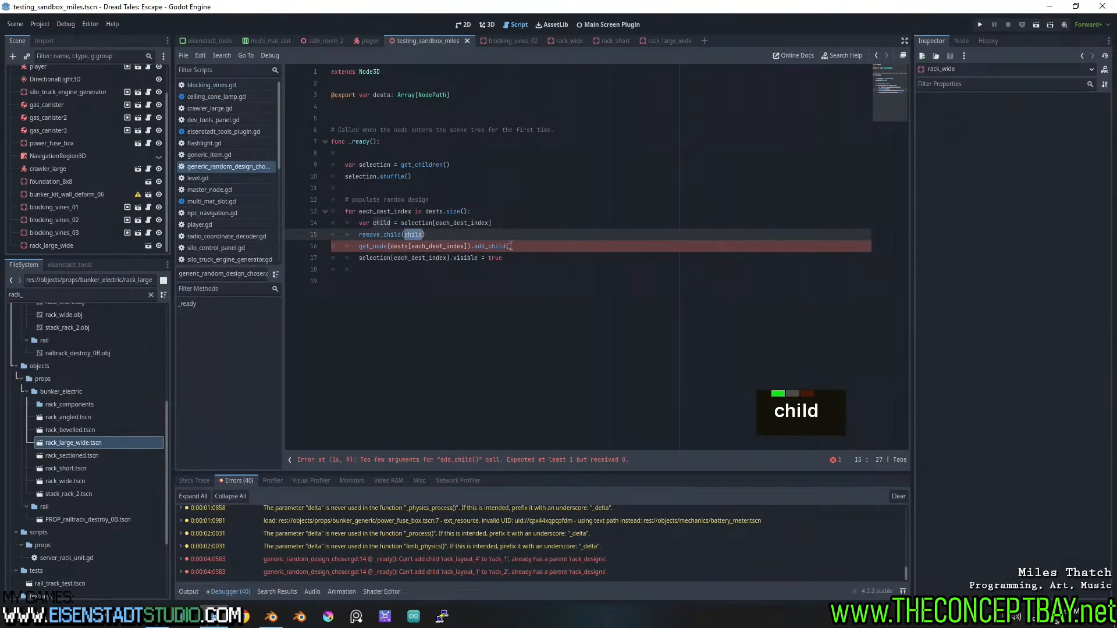
left_click(509, 246)
key("ctrl+v")
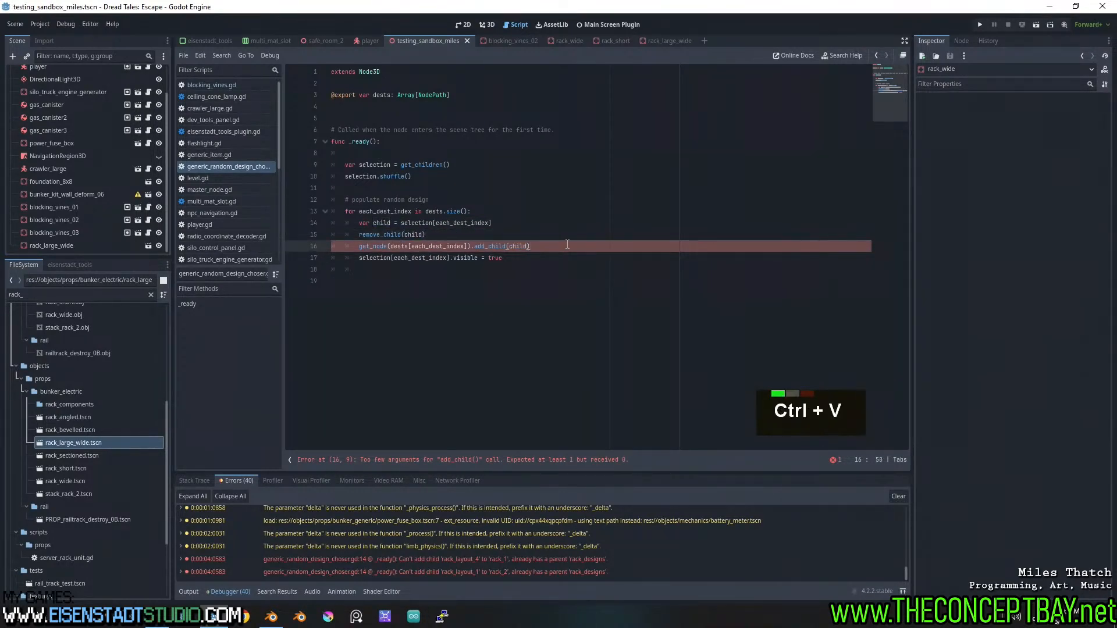
left_click(548, 256)
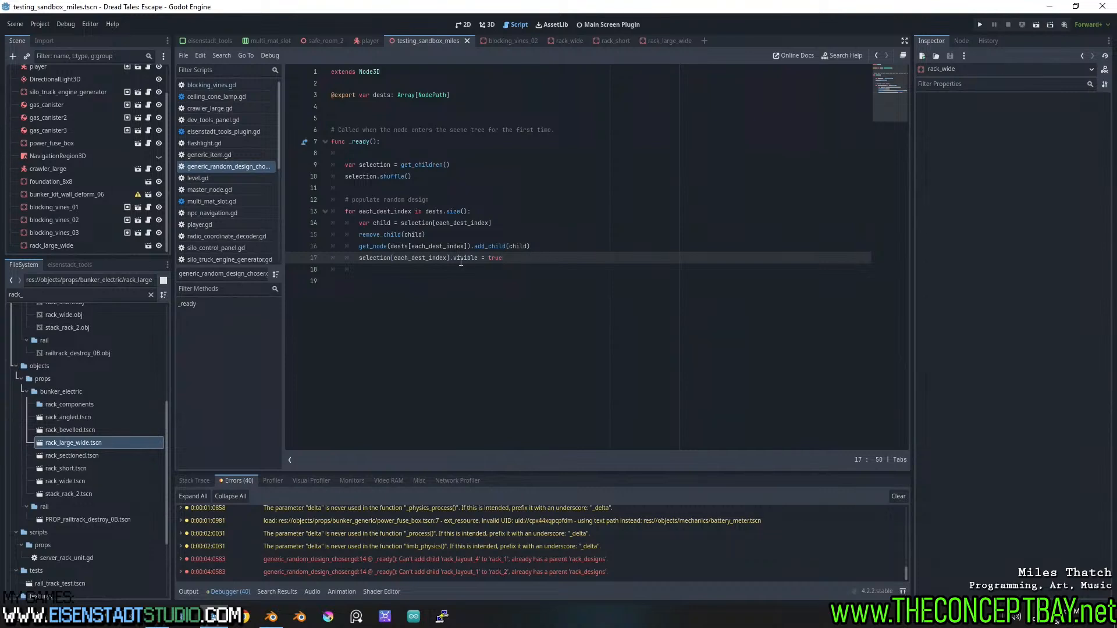
left_click_drag(450, 257, 359, 258)
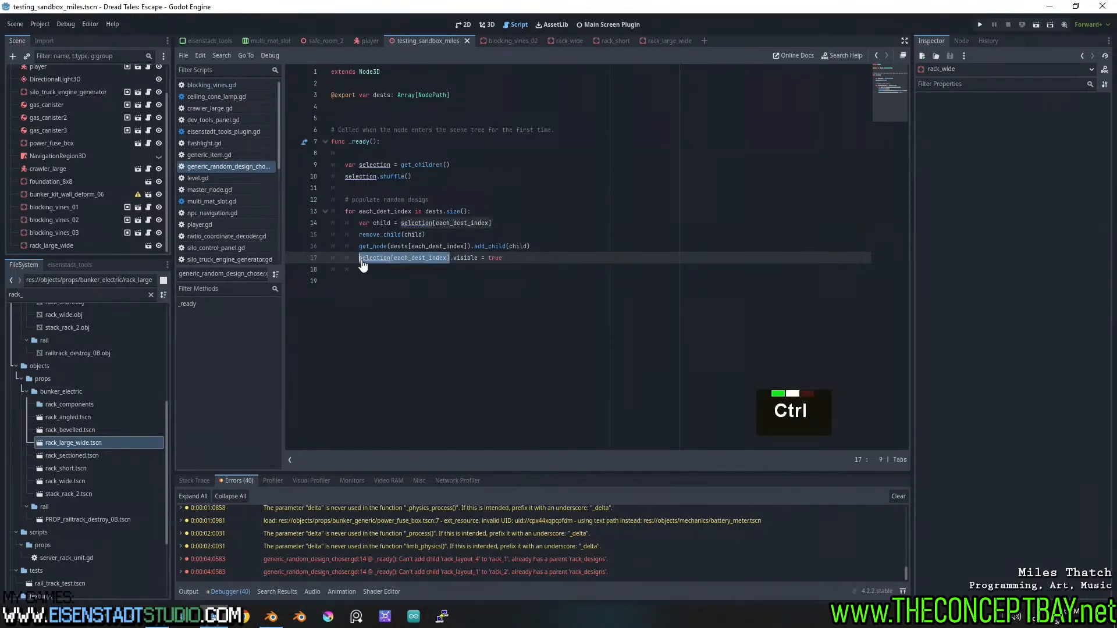
key("ctrl+v")
left_click(570, 246)
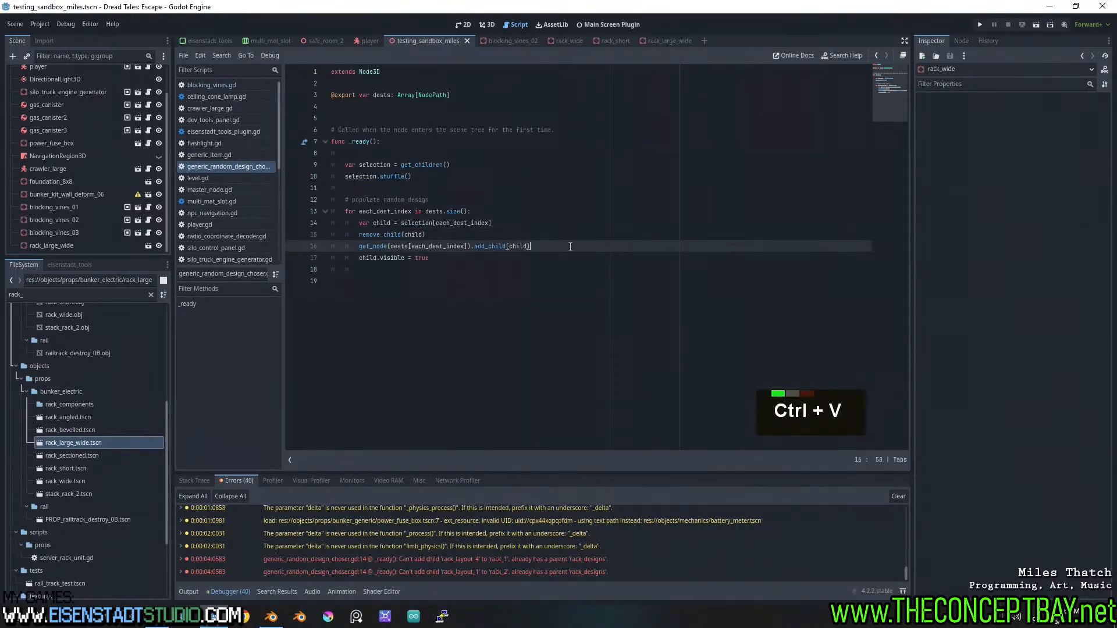
Run the game, check where the layouts sit relative to the large wide rack, and close the game window
key("F5")
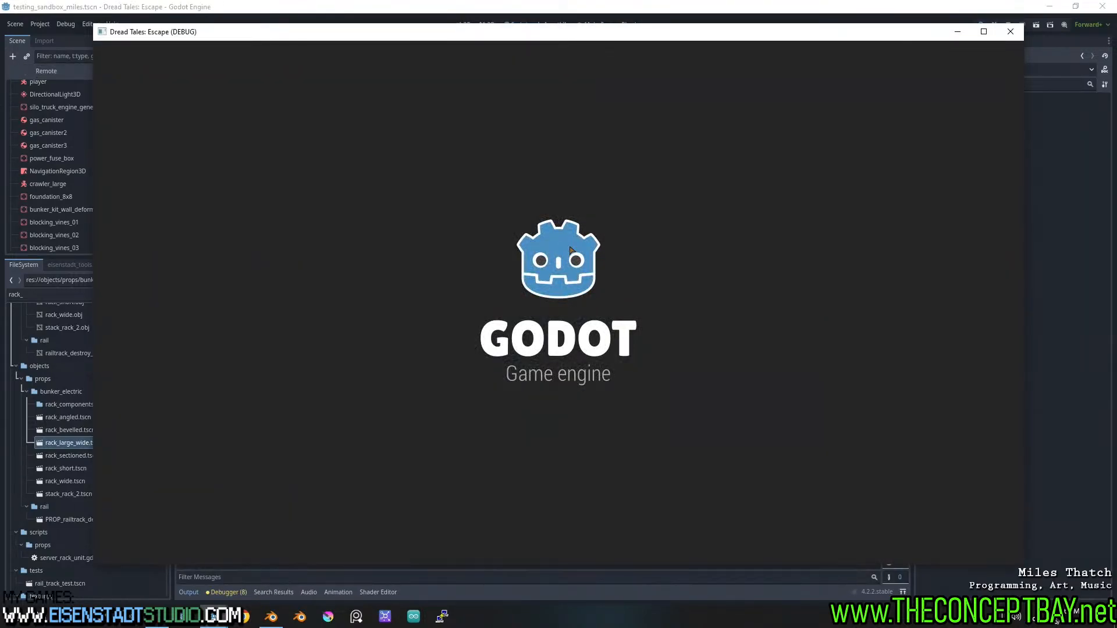
key("w")
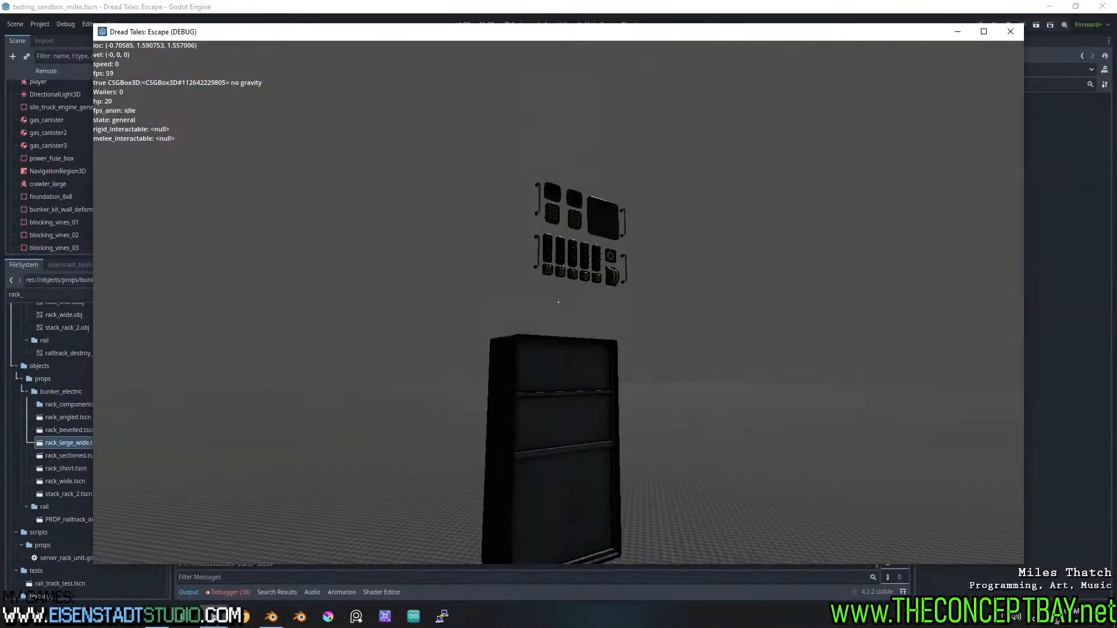
key("alt+F4")
Add child.position = Vector3(0,0,0) on a new line between the add_child() call and the visible line
key("Return")
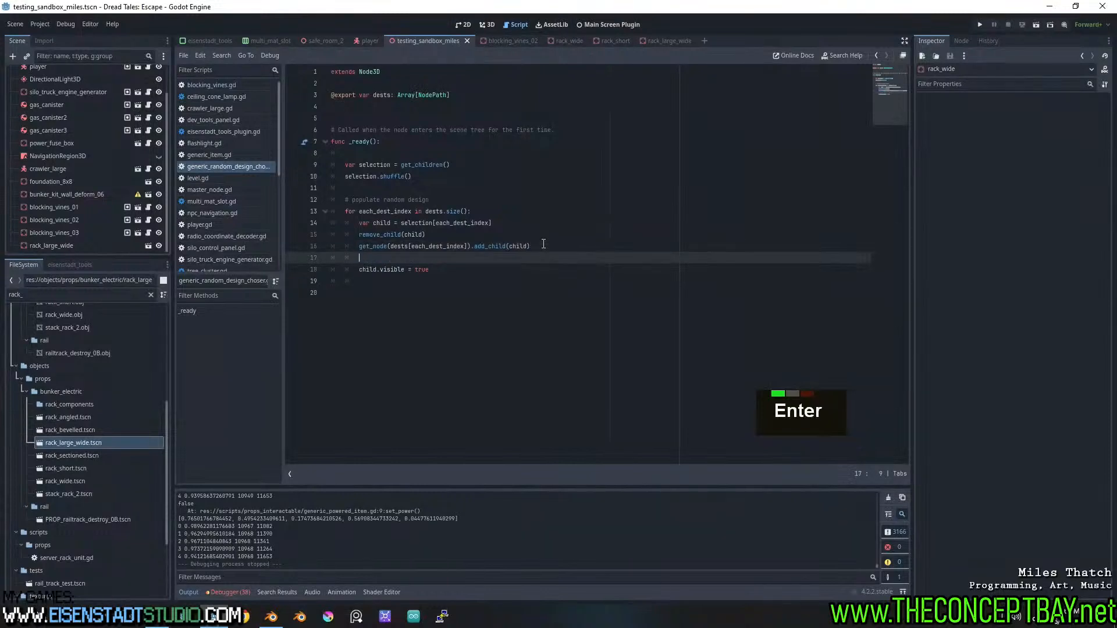
double_click(512, 247)
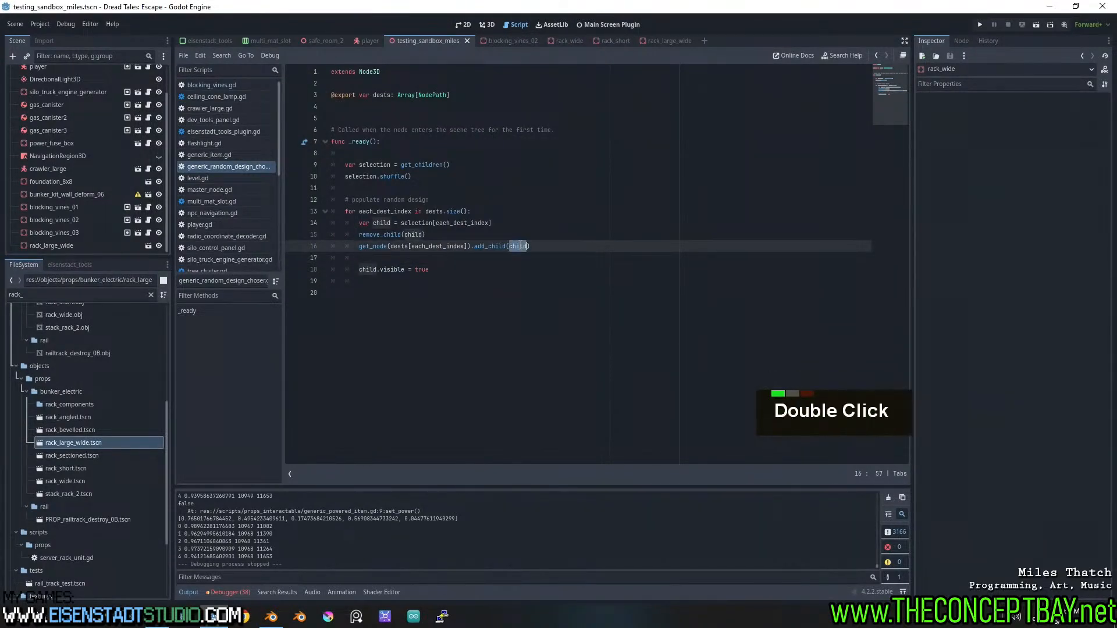
key("ctrl+c")
left_click(516, 258)
key("ctrl+v")
type(".")
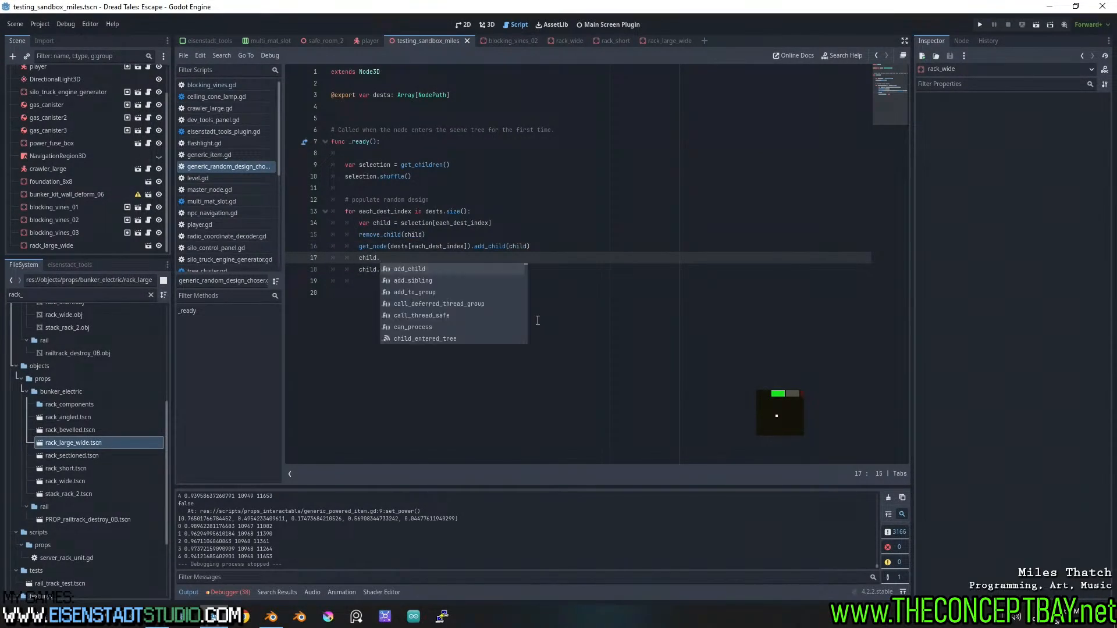
type("position")
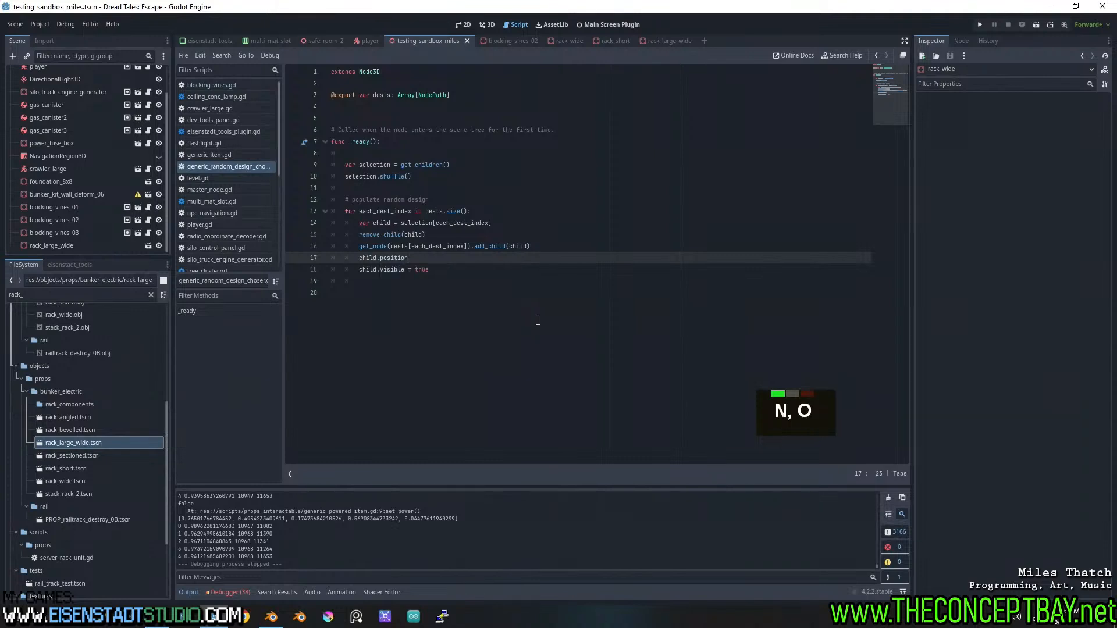
type(" = ")
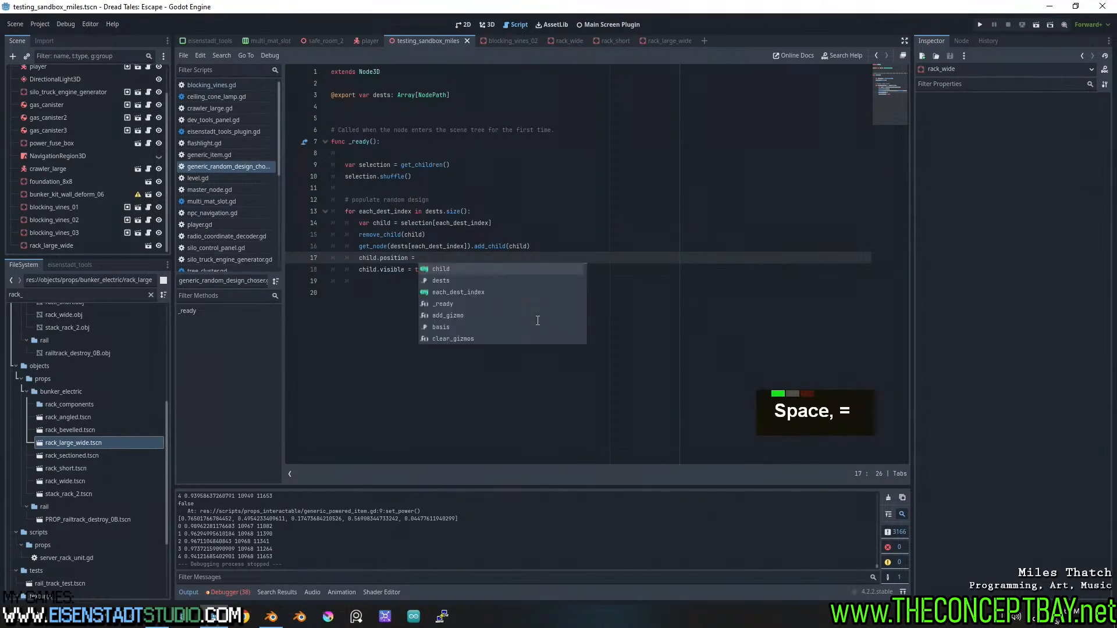
type("Vector3()")
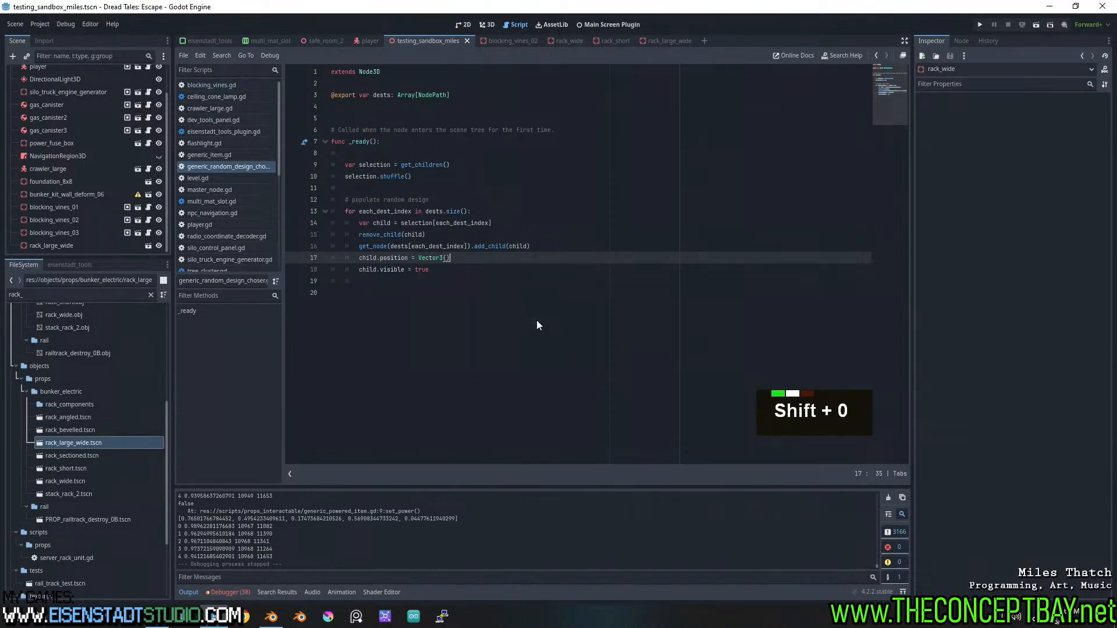
key("Left")
type("0,0,0")
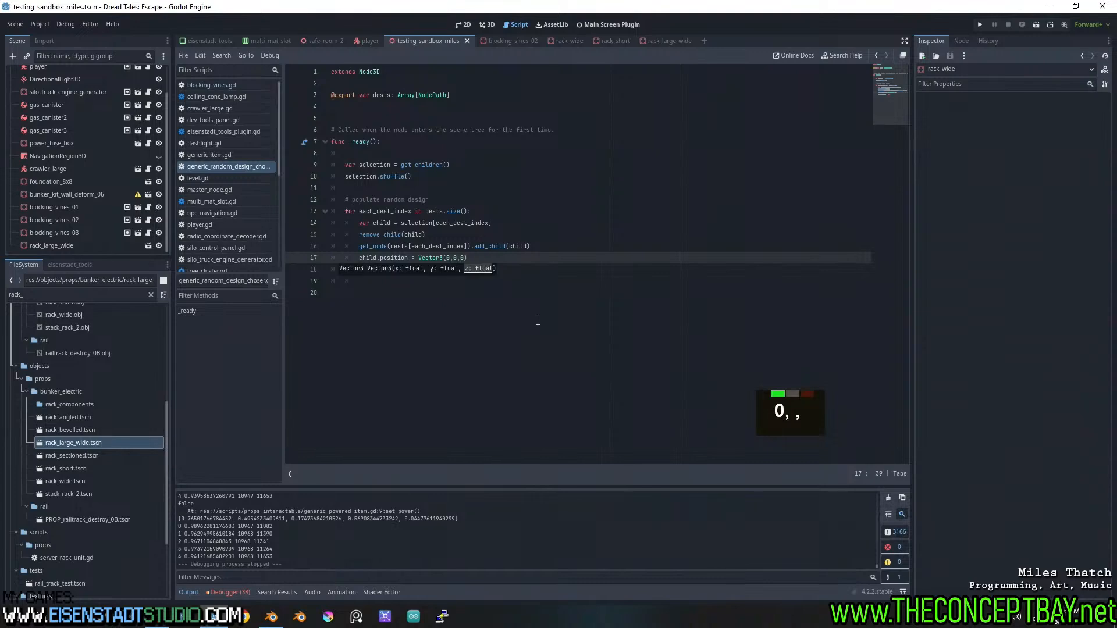
left_click(538, 321)
Run the game again, walk up to the large wide rack and switch on the flashlight
key("F5")
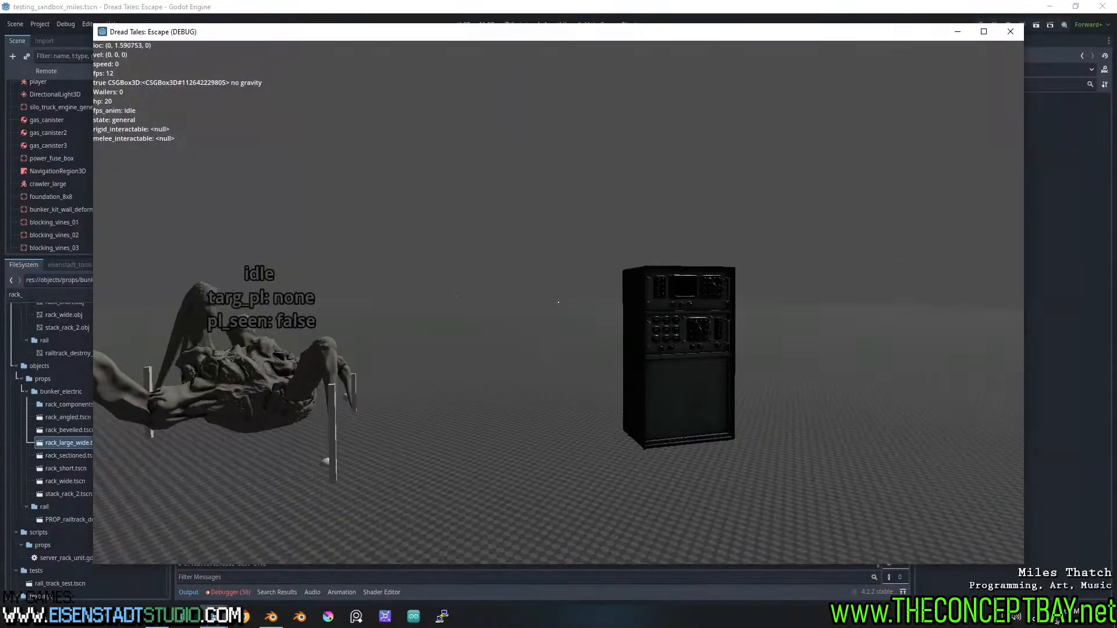
key("d")
key("F4")
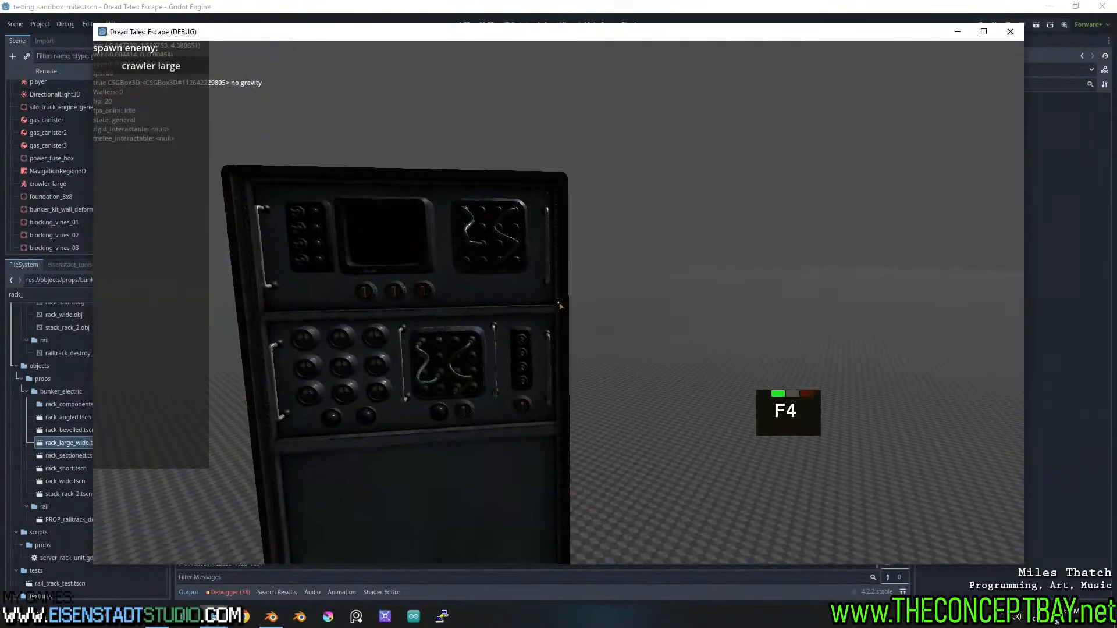
key("F4")
key("f")
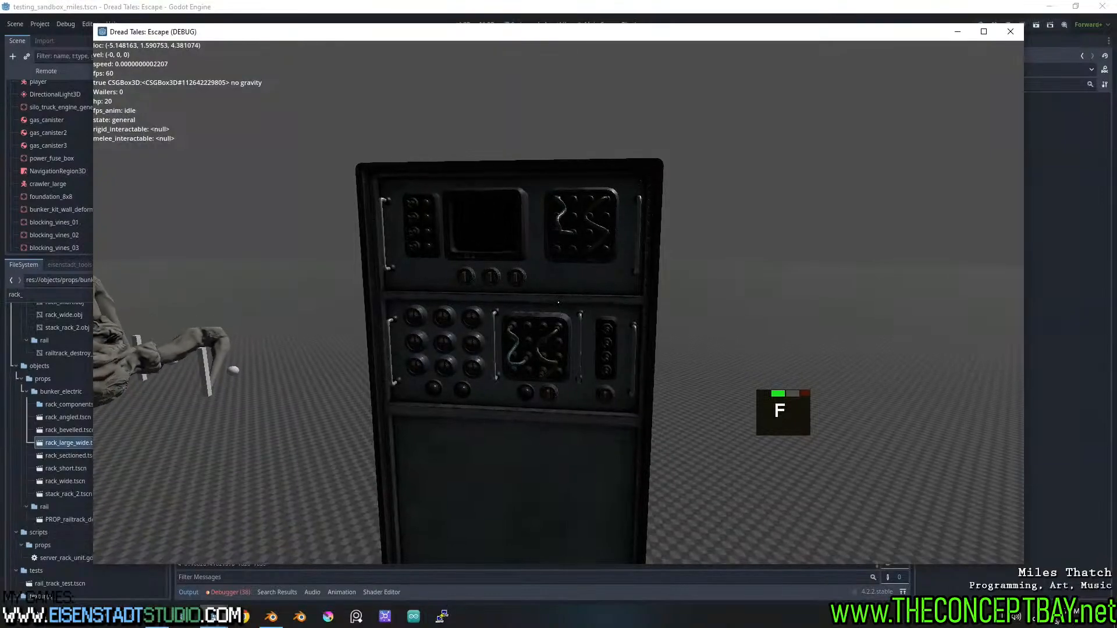
key("r")
key("F5")
key("w")
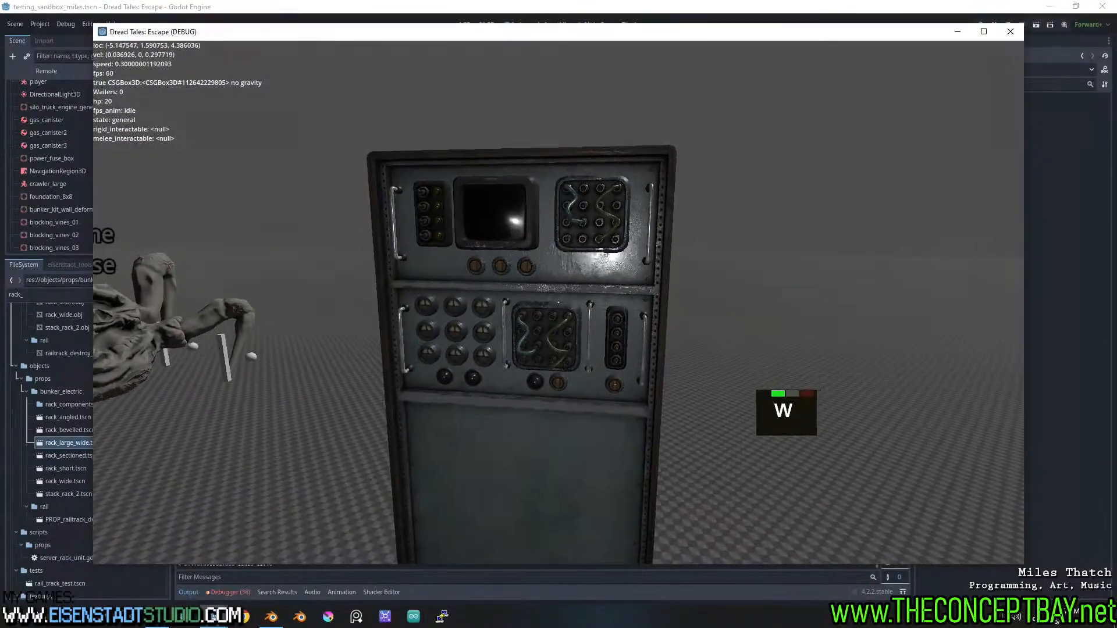
Move around the front of the lit rack and examine both component layouts up close from several angles
key("a")
key("a")
key("a")
key("d")
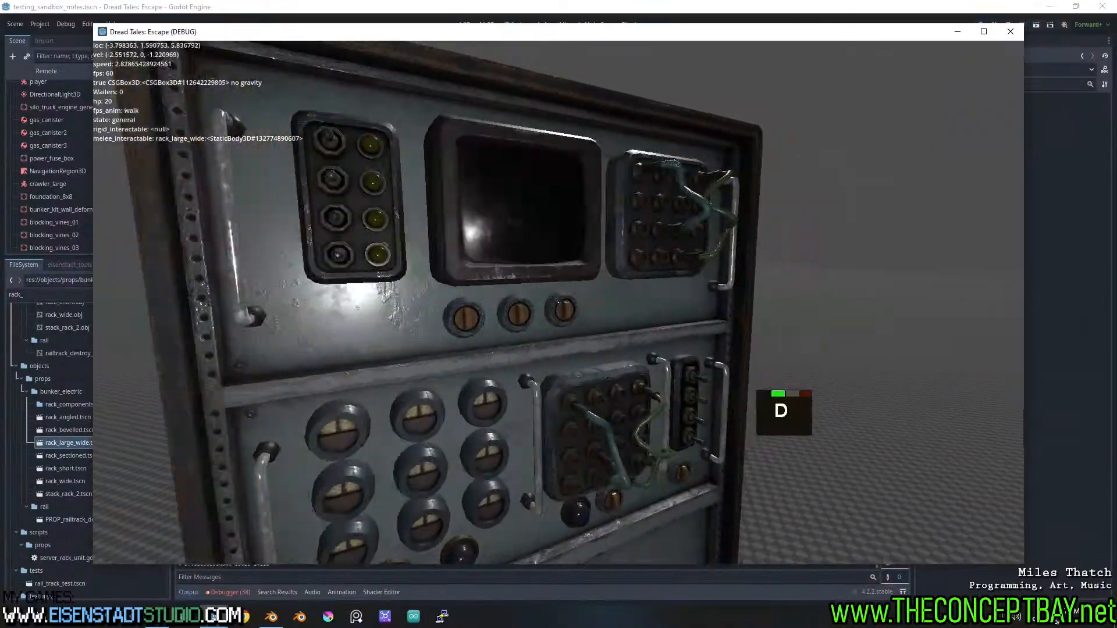
key("w")
key("a")
key("w")
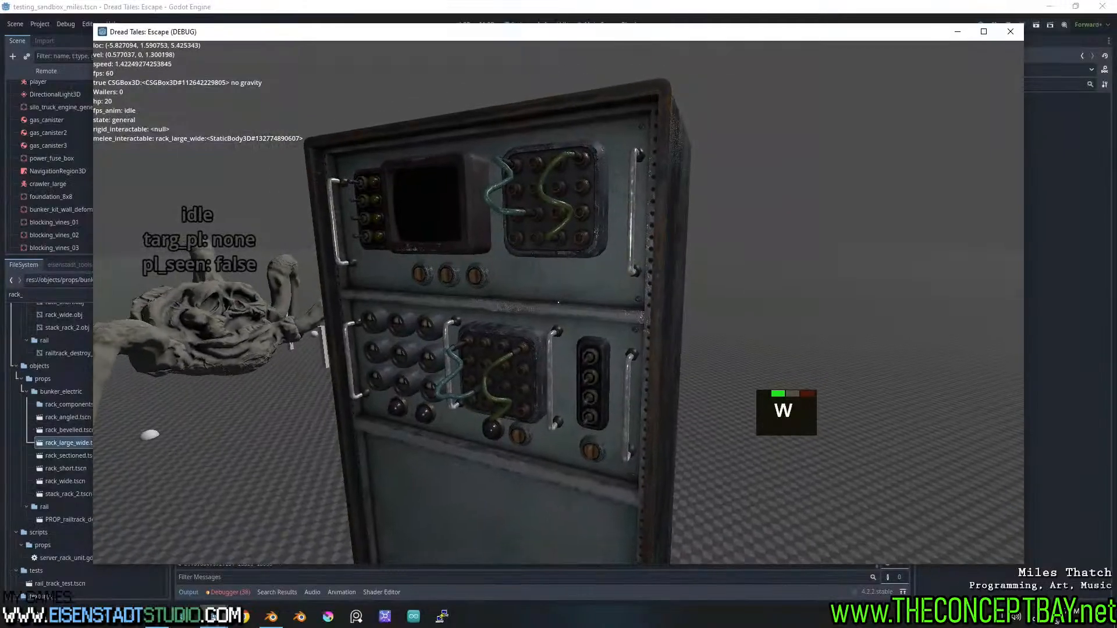
key("a")
key("d")
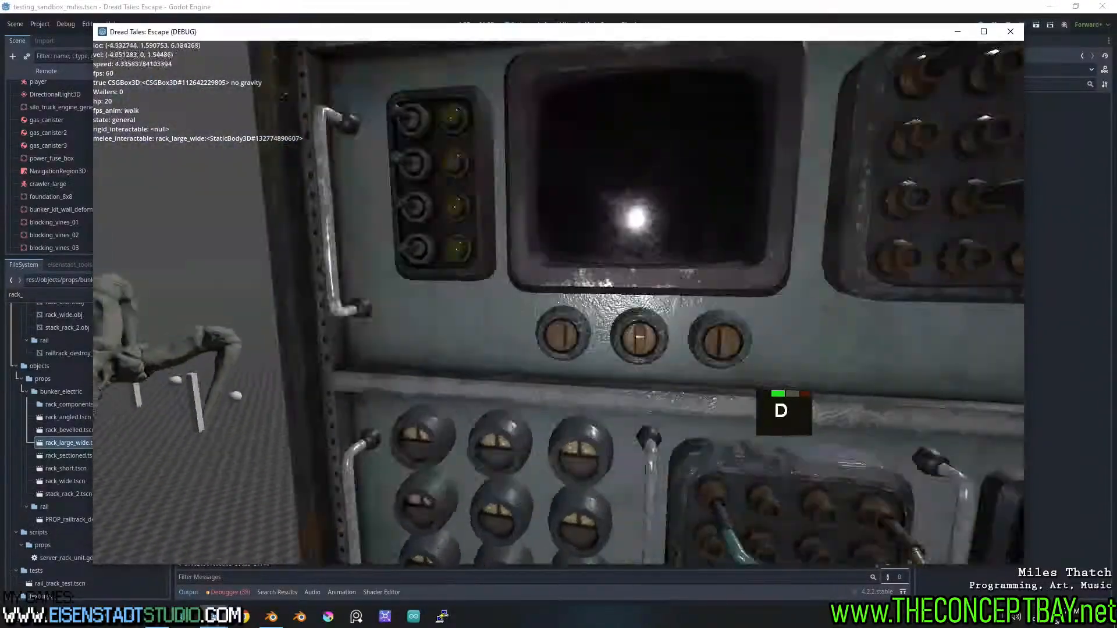
key("a")
key("d")
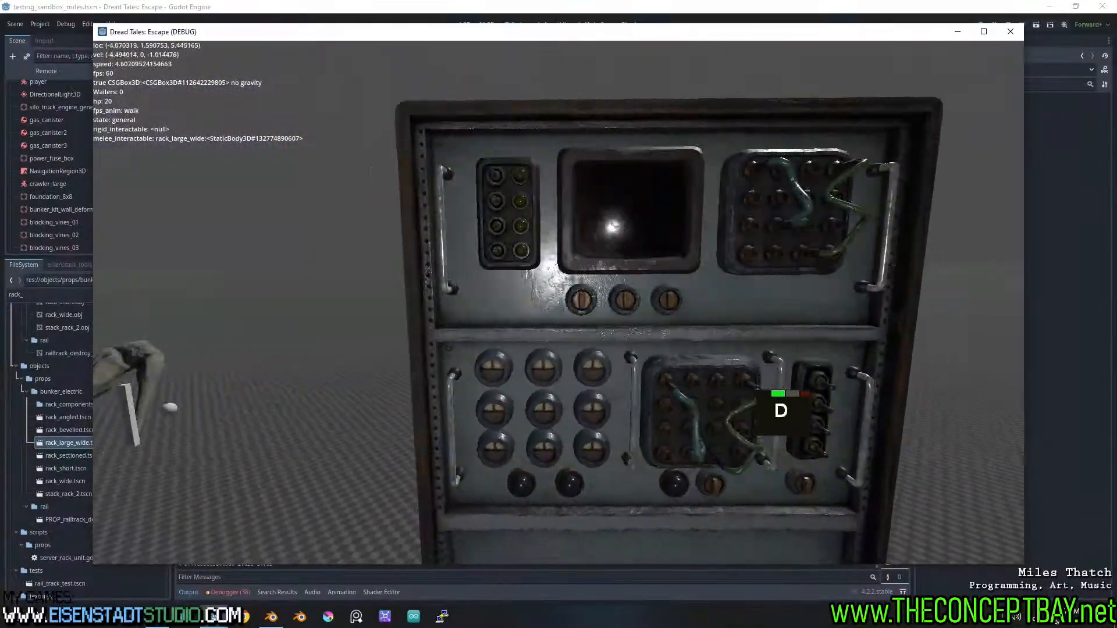
Step back to view the whole large wide rack, and close the game window
key("a")
key("w")
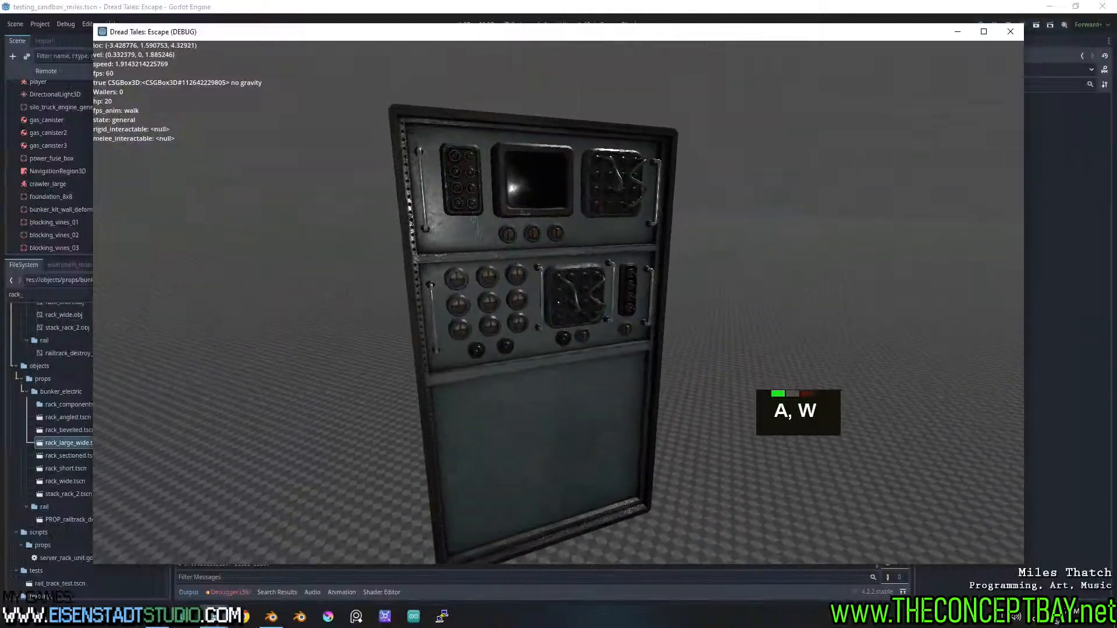
key("alt+F4")
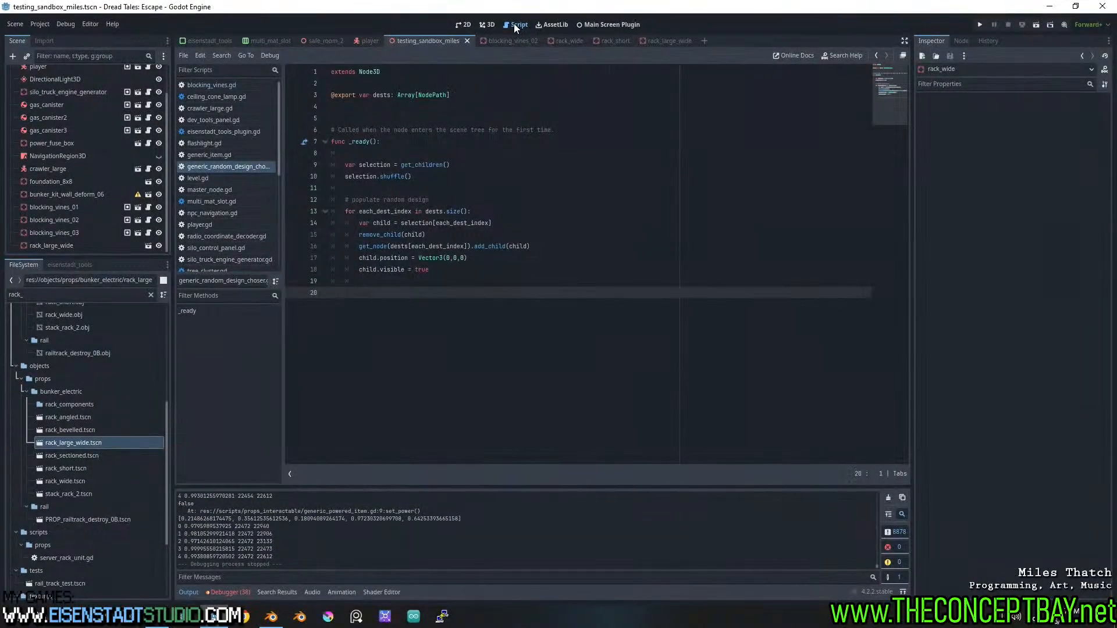
Return to the rack_large_wide scene in the 3D view and collapse the rack_designs and racks nodes
left_click(486, 25)
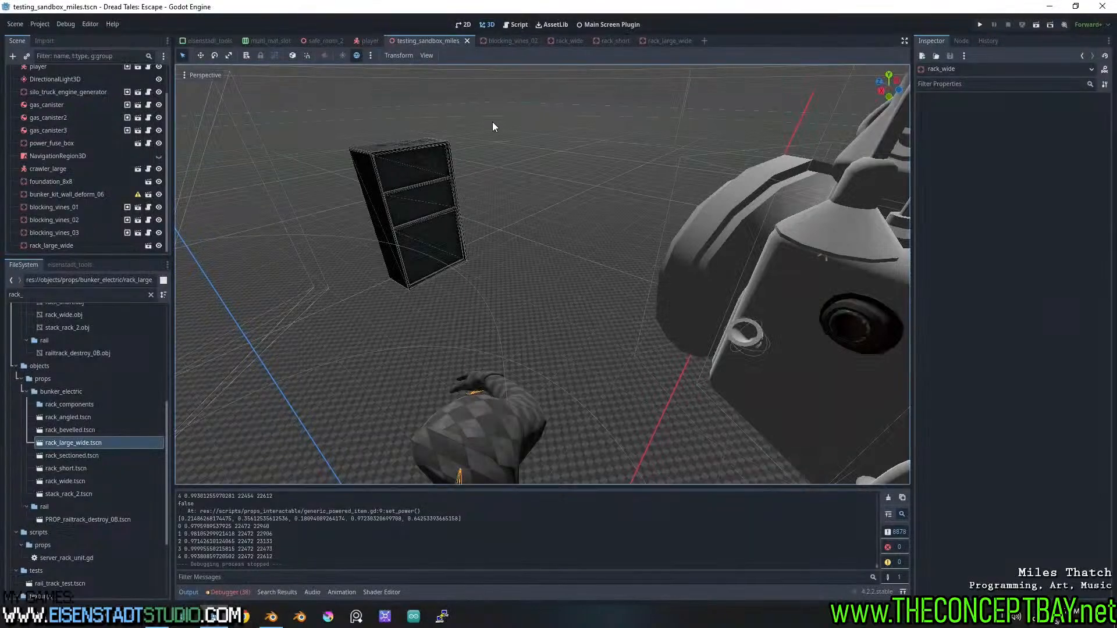
left_click(674, 41)
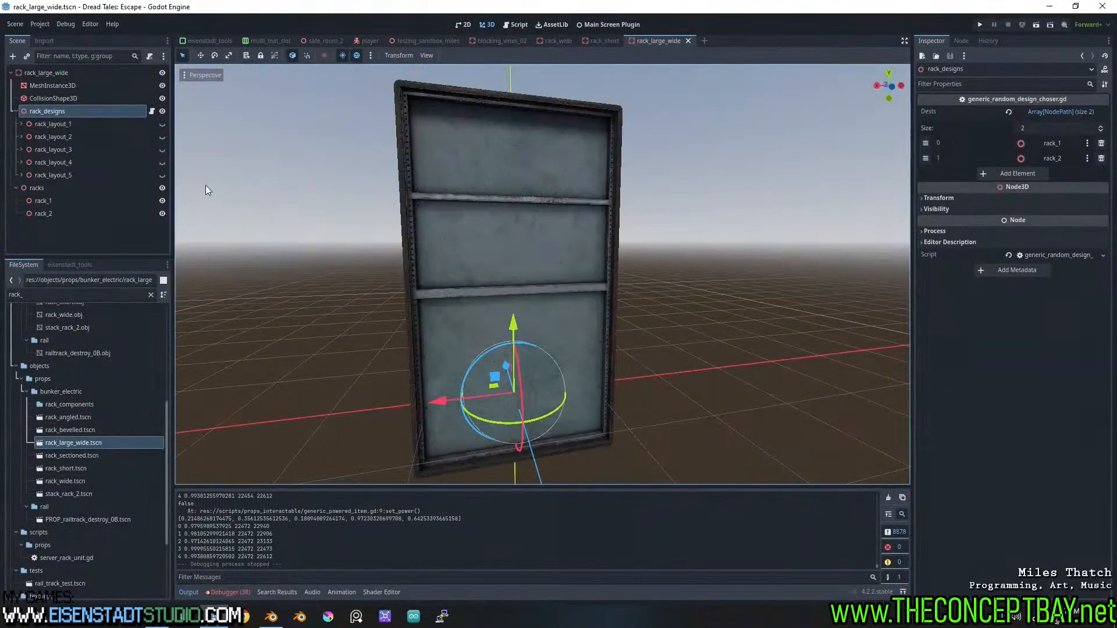
left_click(17, 112)
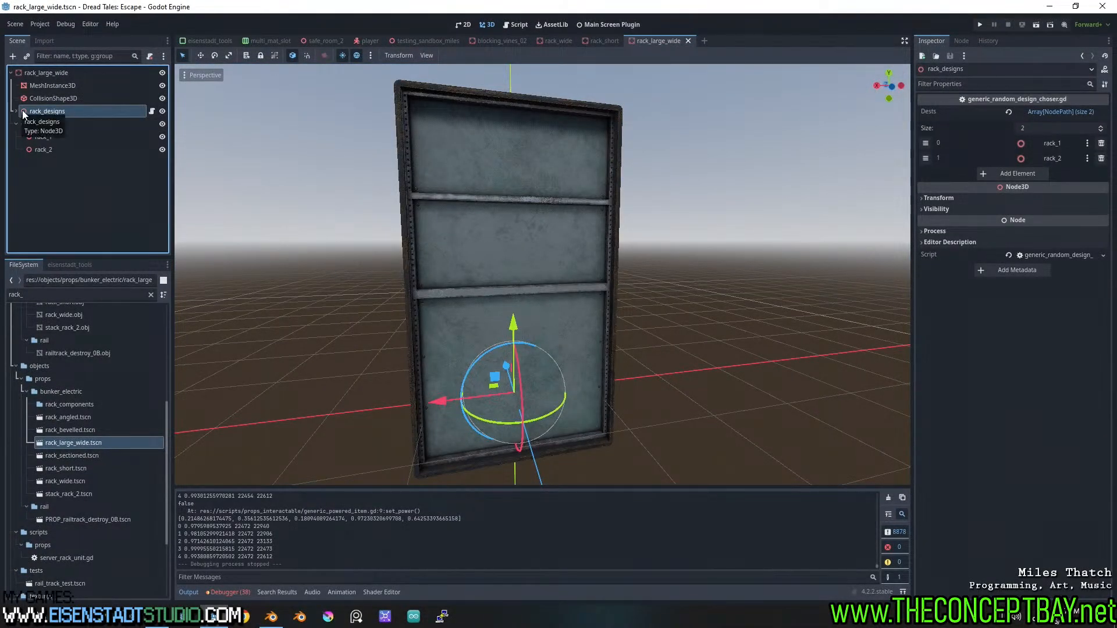
left_click(16, 124)
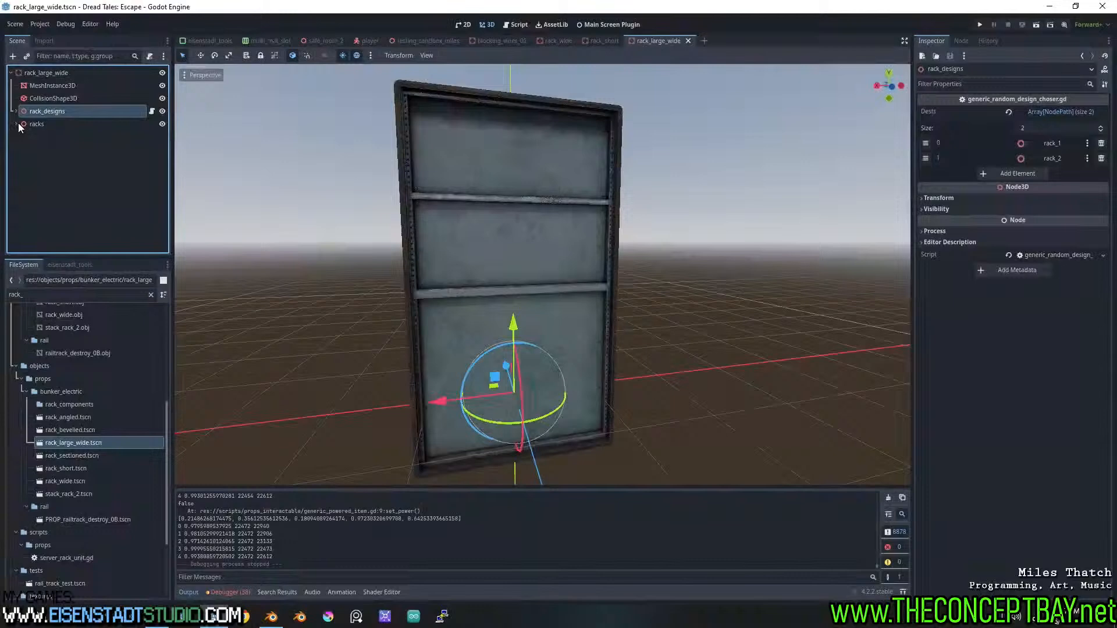
double_click(54, 111)
key("ctrl+c")
left_click(65, 142)
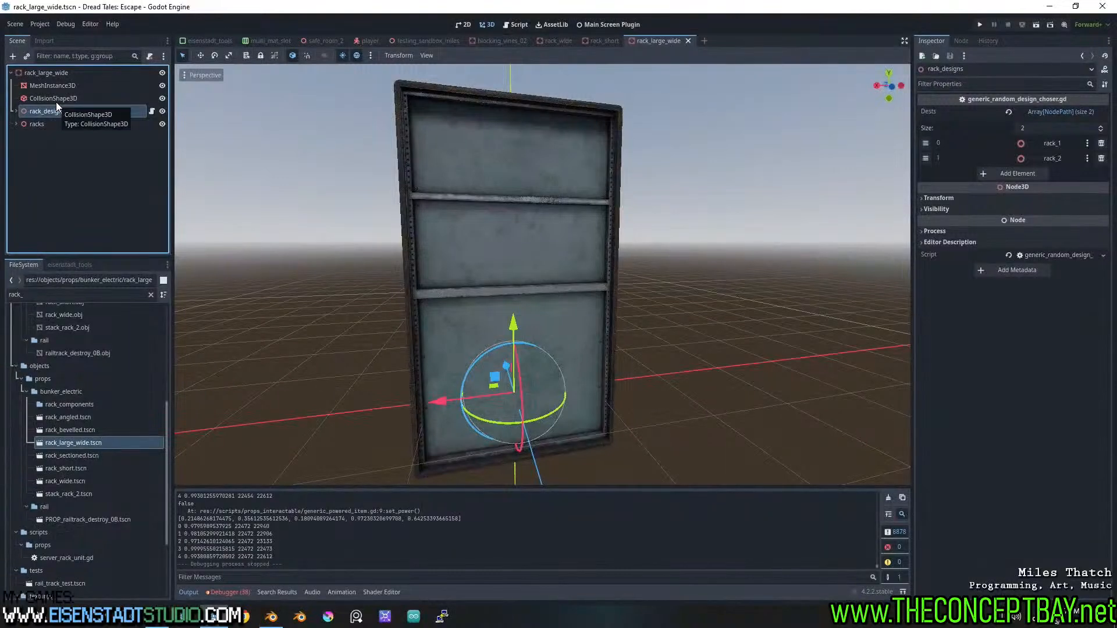
Switch to the rear orthogonal view and add a Node3D child under the rack_large_wide root
middle_click_drag(617, 375, 585, 341)
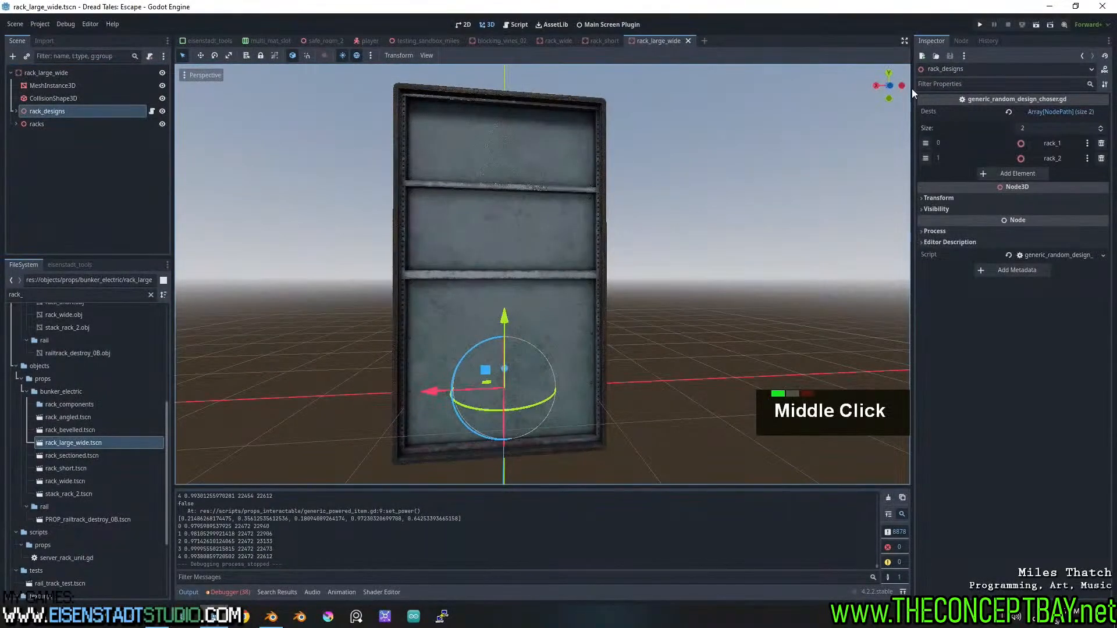
left_click(889, 87)
left_click(68, 72)
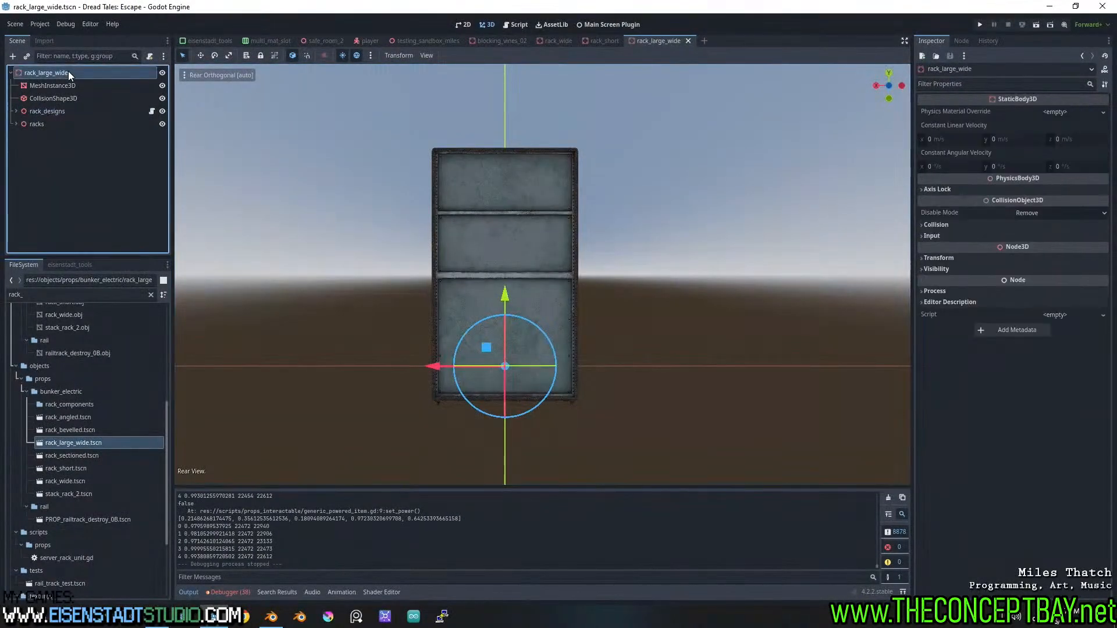
left_click(15, 122)
left_click(16, 122)
key("ctrl+a")
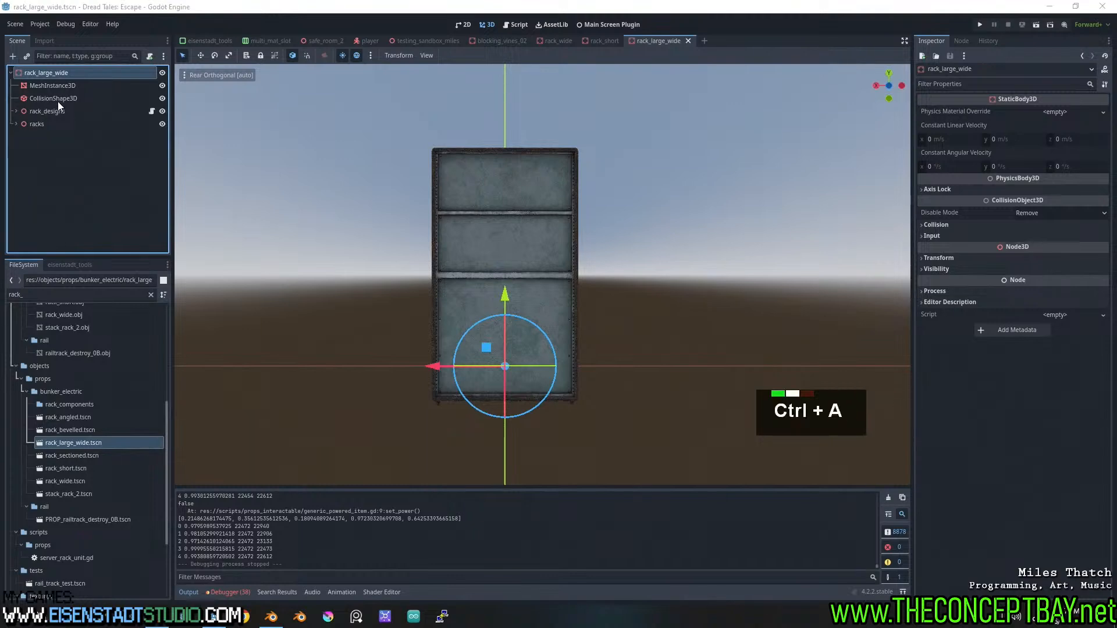
type("node3d")
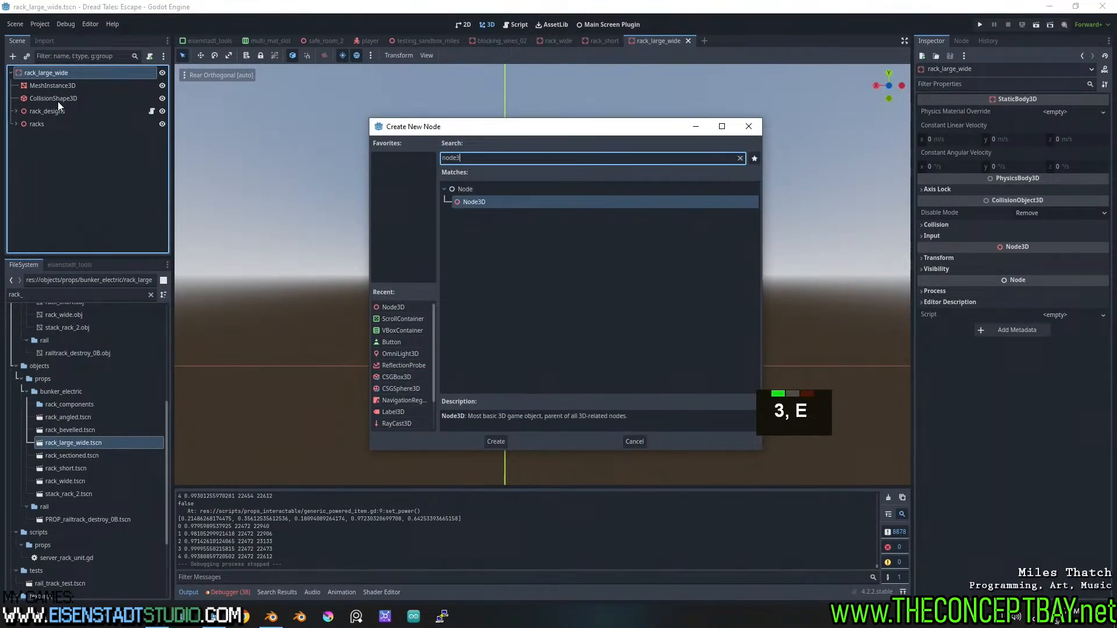
key("Return")
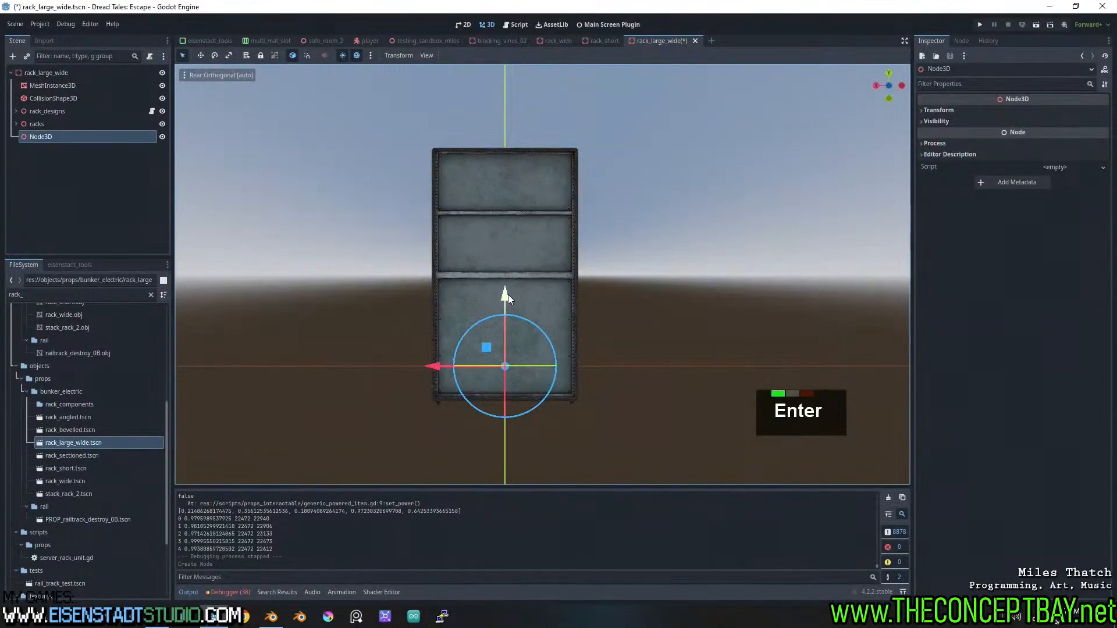
Raise the new Node3D straight up to about the middle of the rack's large lower panel
left_click_drag(508, 295, 504, 258)
key("ctrl+z")
key("ctrl+z")
scroll(628, 434, "up", 5)
middle_click_drag(628, 433, 627, 250, "shift")
scroll(634, 287, "down", 4)
Rename the new Node3D as large_rack
double_click(46, 135)
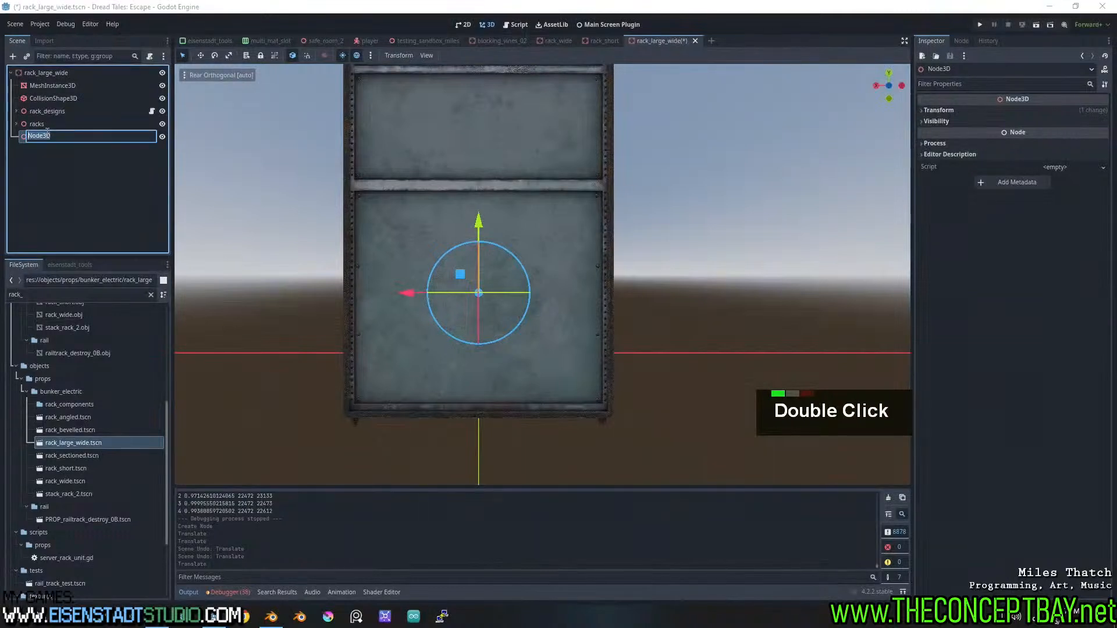
type("large_rack")
key("Return")
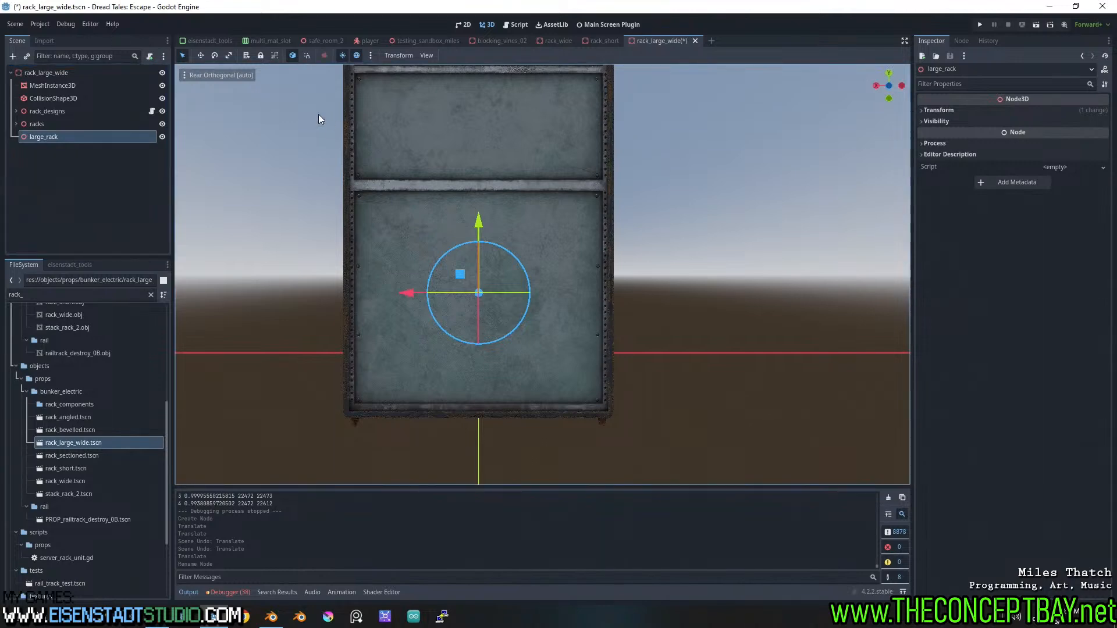
Open the rack_designs script and add the loop header for each_child in get_children(): at the end of _ready()
left_click(152, 111)
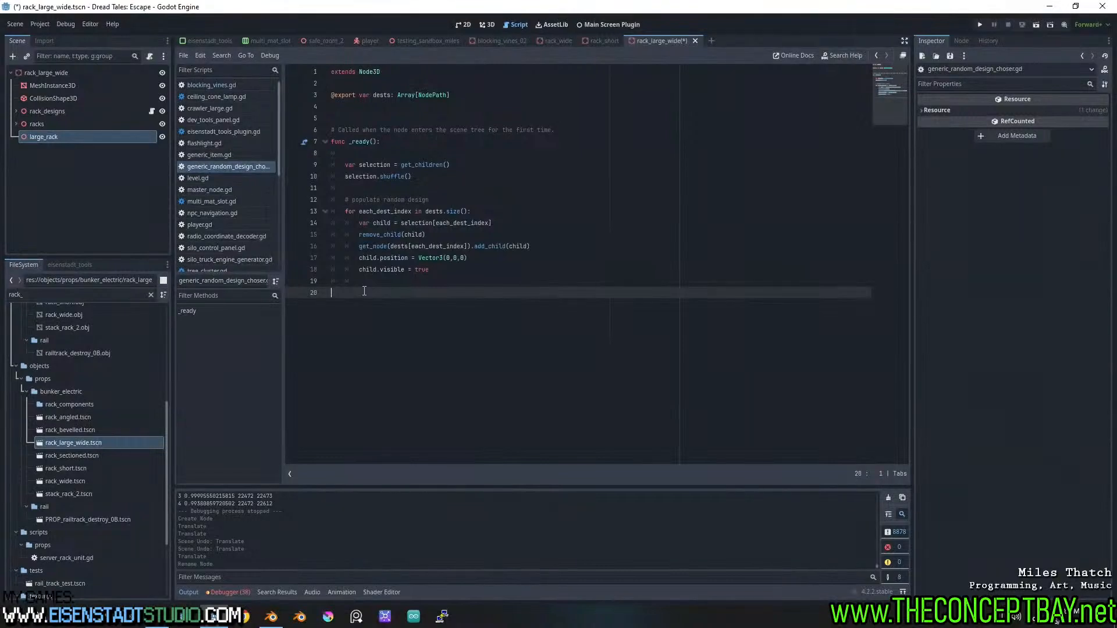
key("Tab")
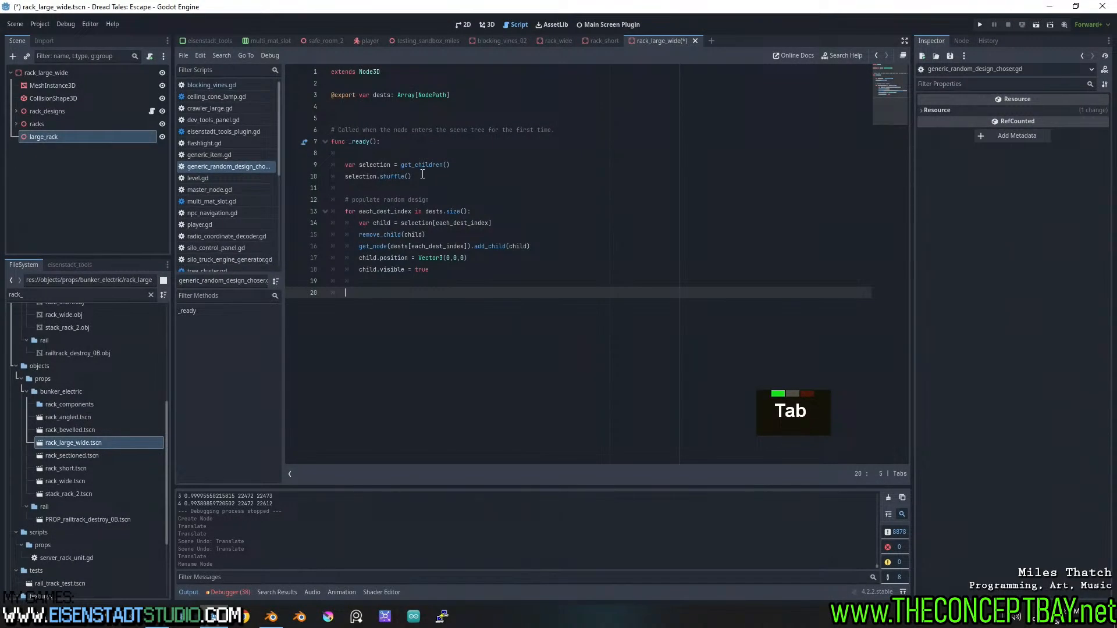
left_click_drag(451, 166, 400, 165)
key("ctrl+c")
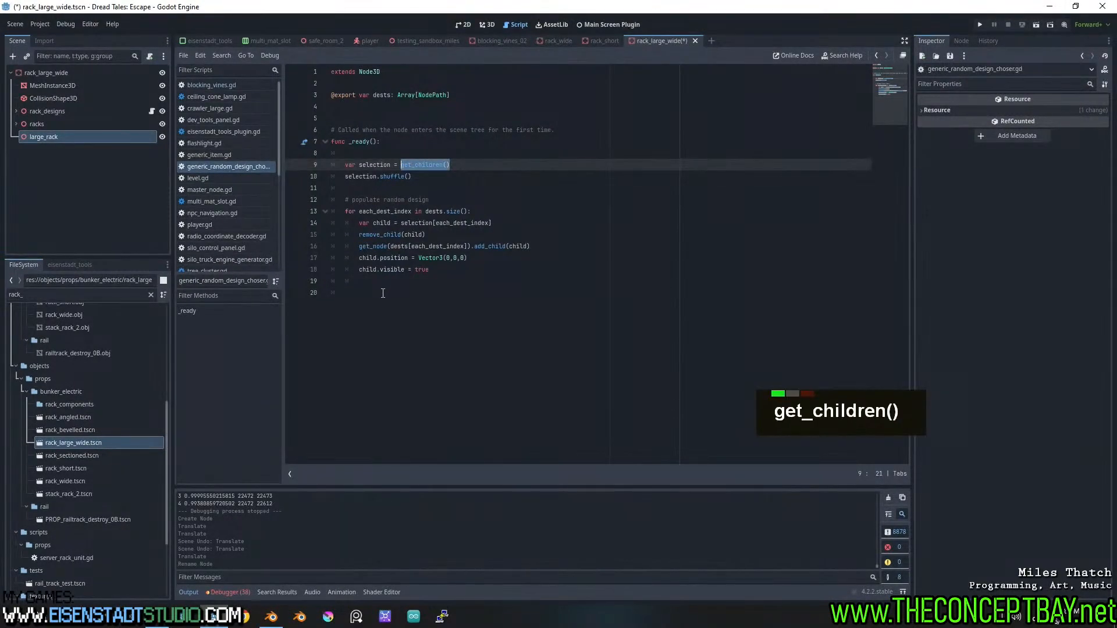
left_click(383, 293)
type("for each_d")
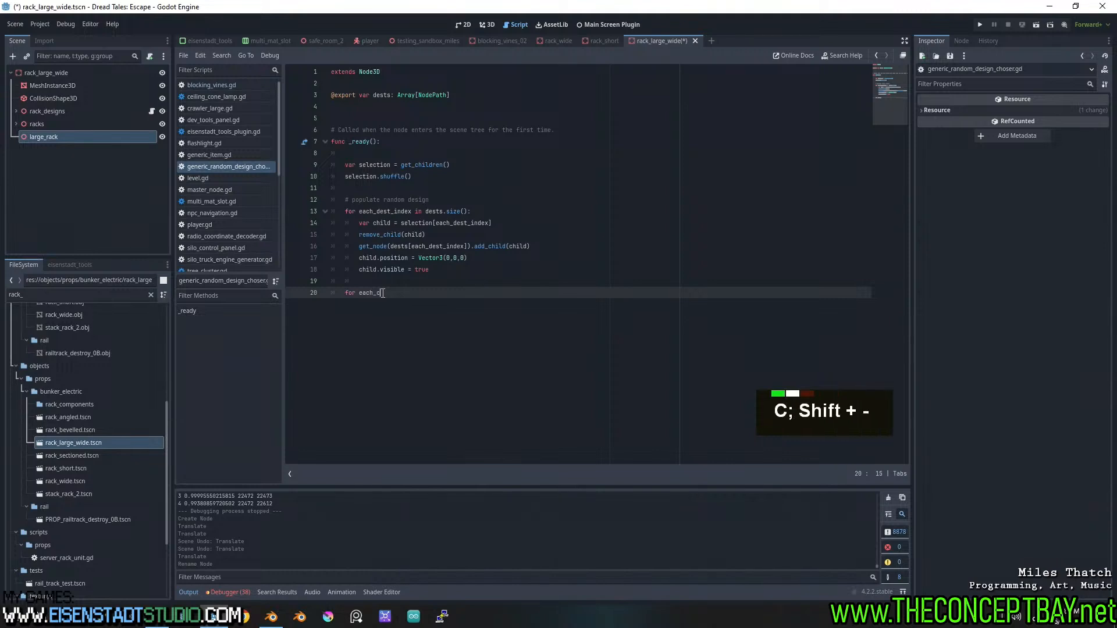
type("hild in")
key("ctrl+v")
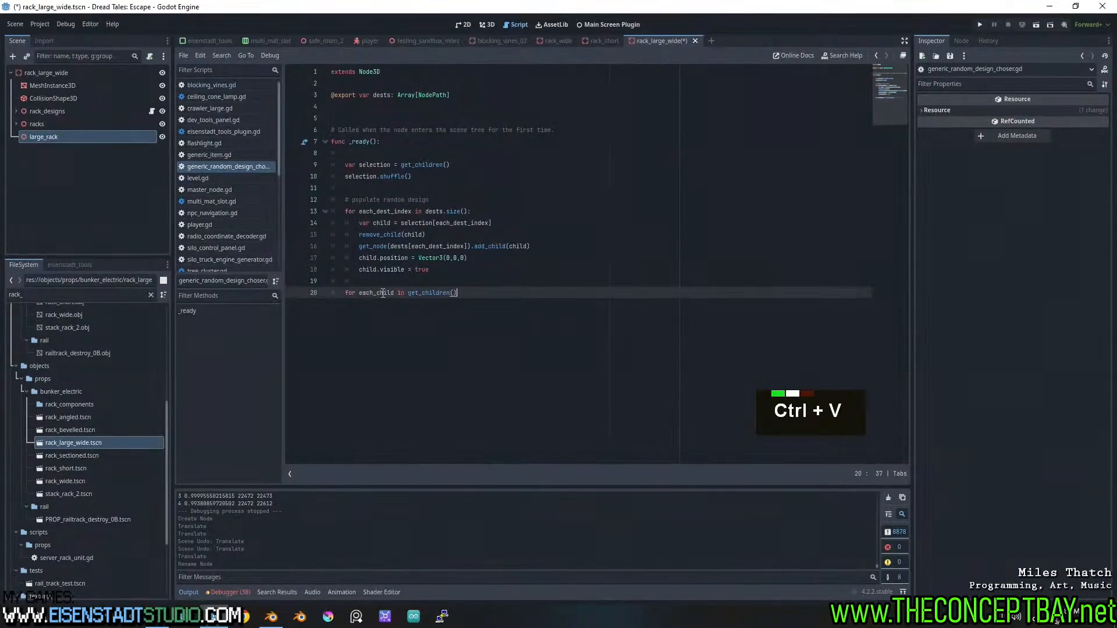
type(":")
key("Return")
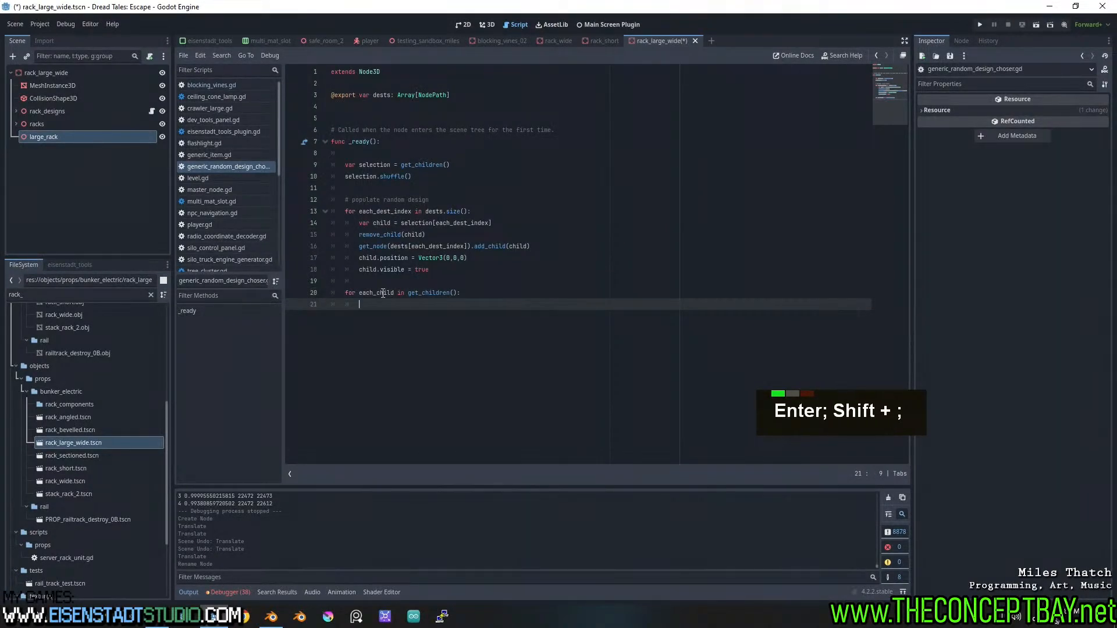
Write each_child.queue_free() as the body of the new loop
key("Up")
key("ctrl+shift+Right")
key("ctrl+c")
key("Down")
key("ctrl+v")
type(".queue")
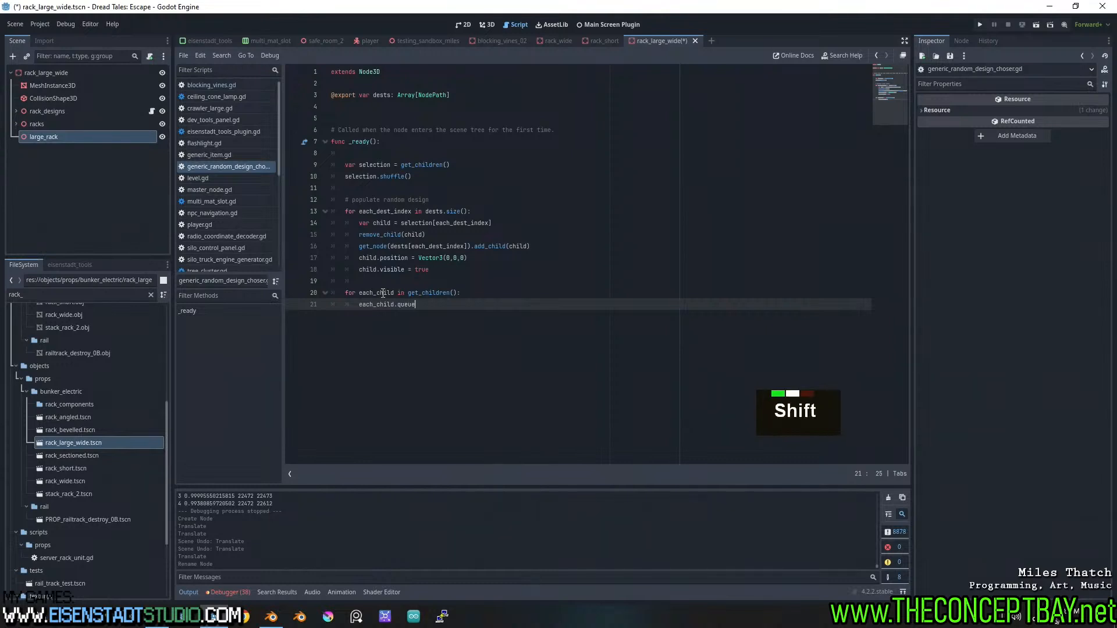
type("_free()")
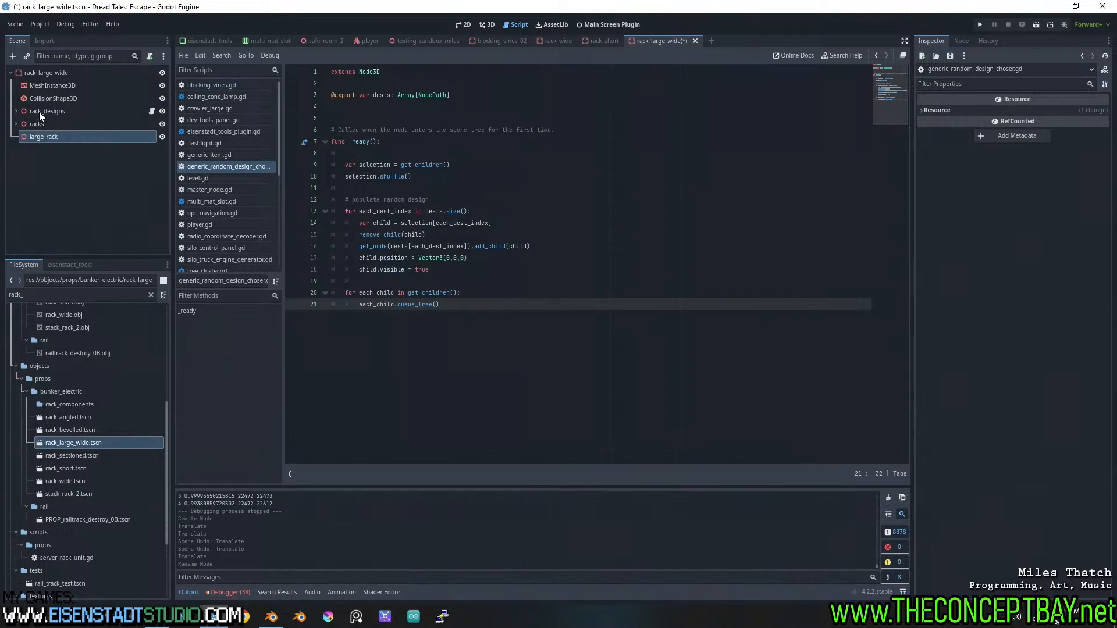
Remove the loop header and the each_child. prefix, leaving only queue_free() at the end of _ready(), and save
left_click_drag(398, 307, 350, 289)
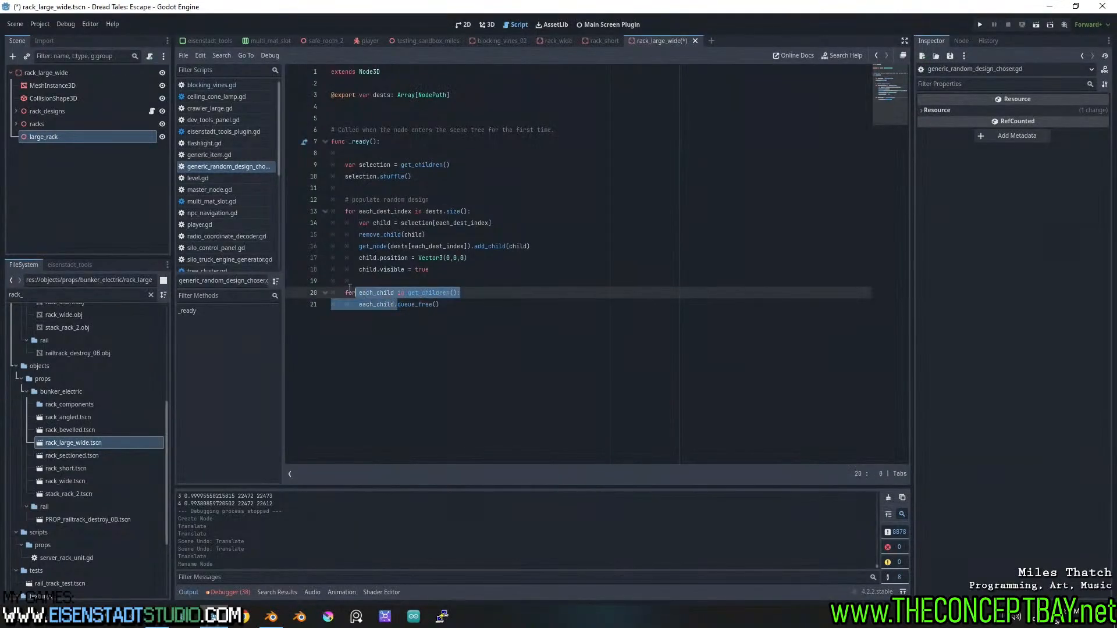
key("BackSpace")
key("ctrl+s")
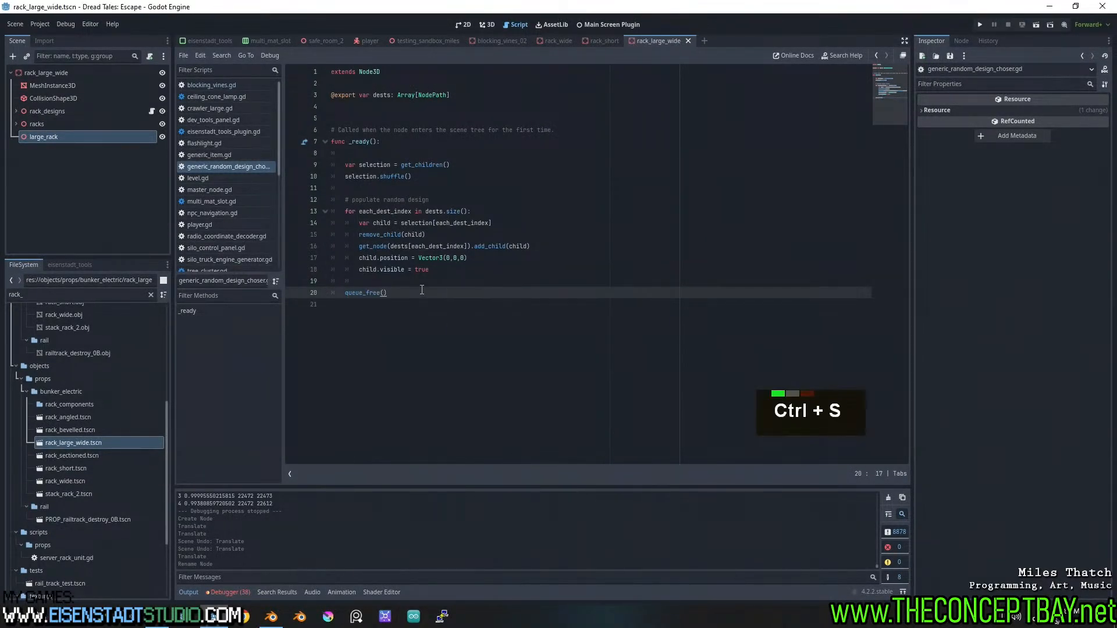
left_click(450, 275)
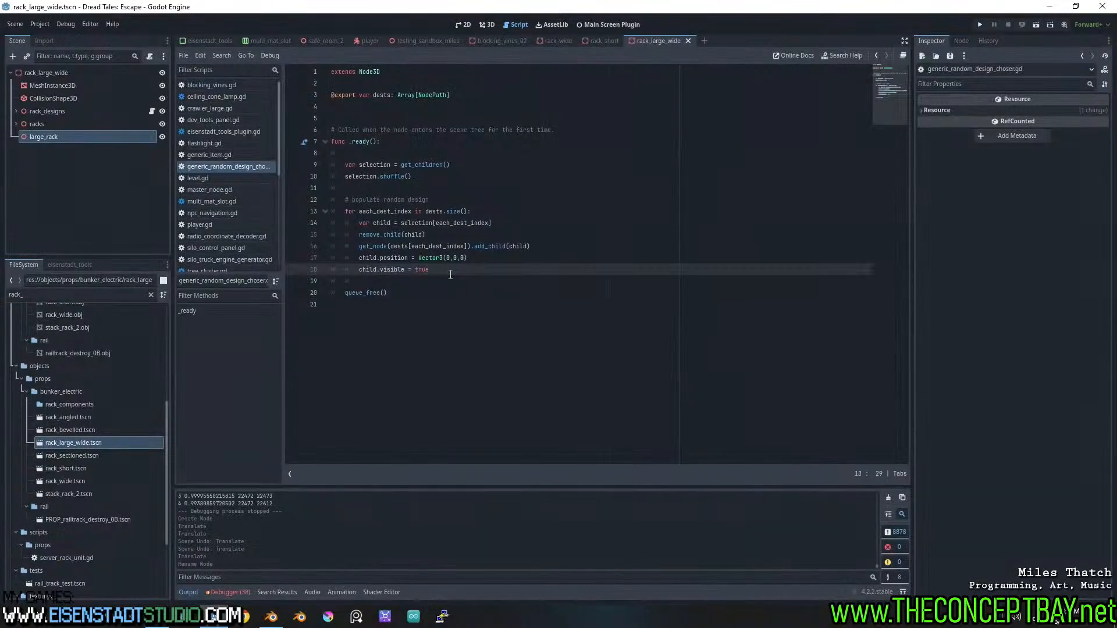
key("F6")
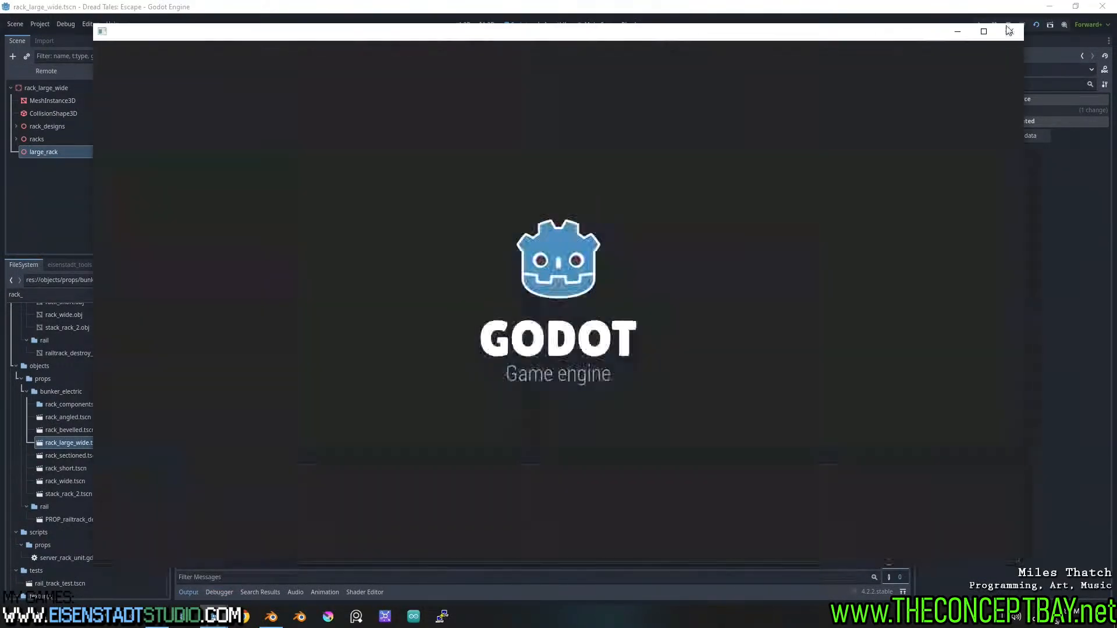
left_click(1009, 30)
Run the game, walk up to the large wide rack and light it with the flashlight
key("F5")
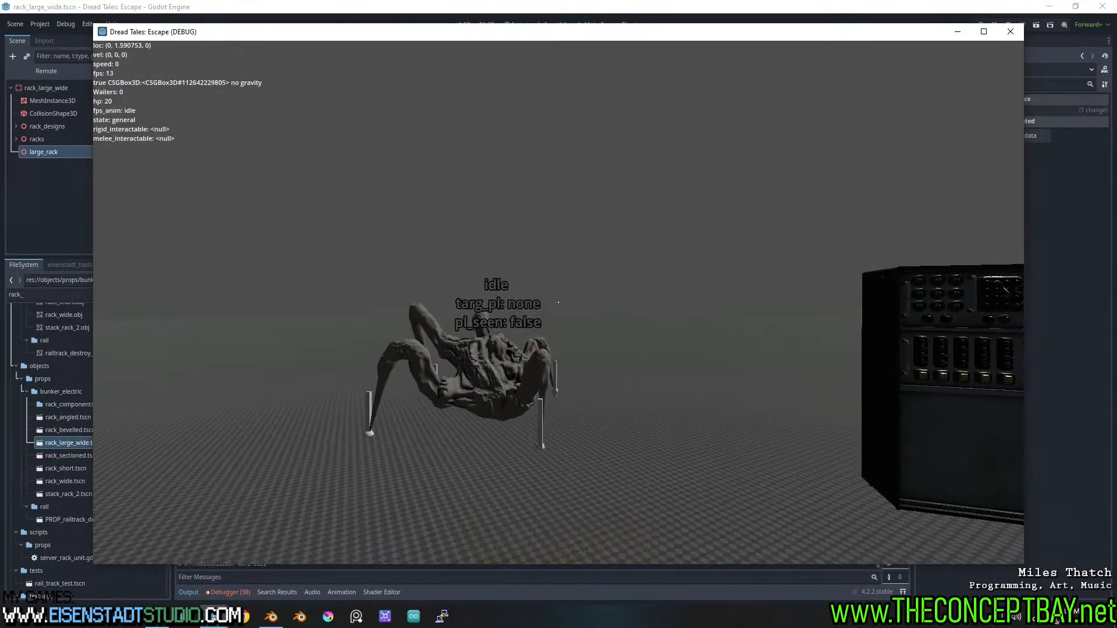
key("w")
key("d")
key("a")
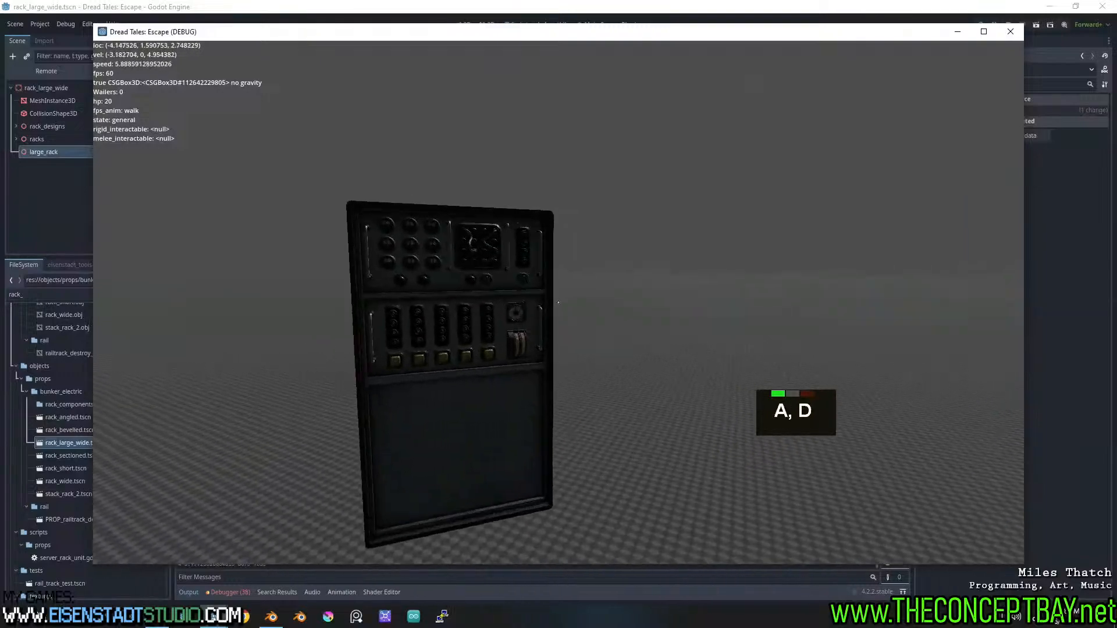
key("F5")
key("w")
key("d")
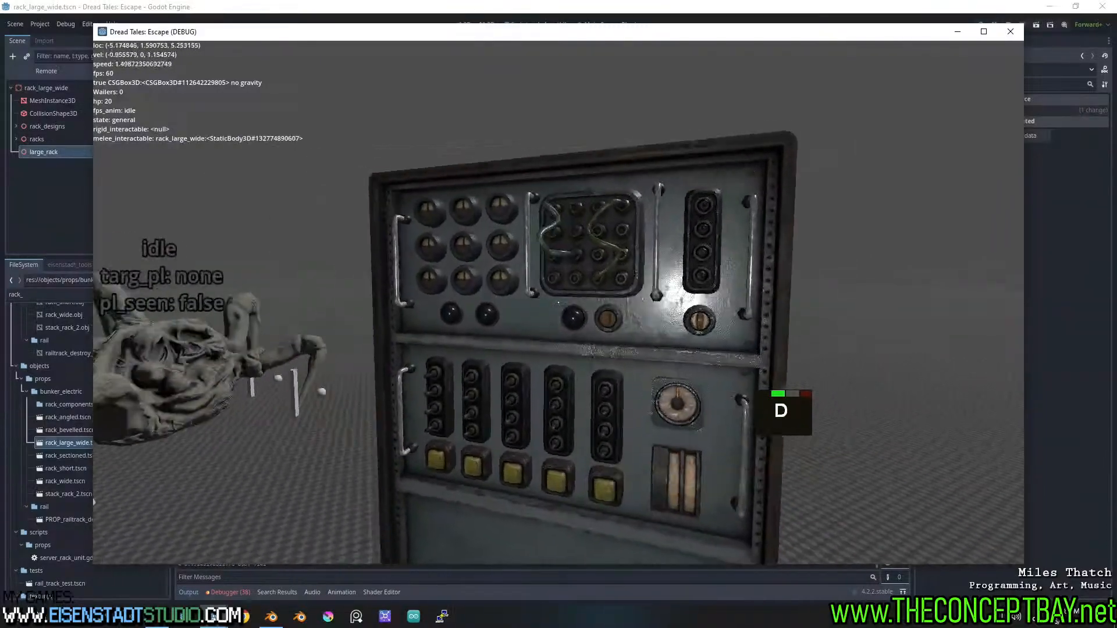
Examine the rack's two randomly chosen layouts up close from several angles, and close the game window
key("a")
key("d")
key("d")
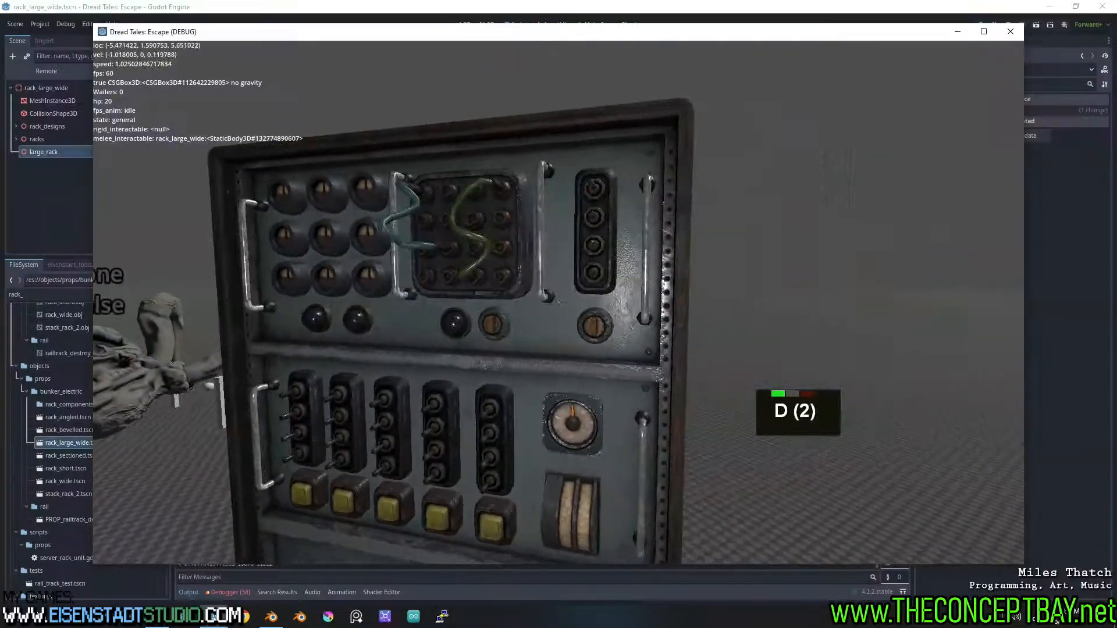
key("a")
key("w")
key("a")
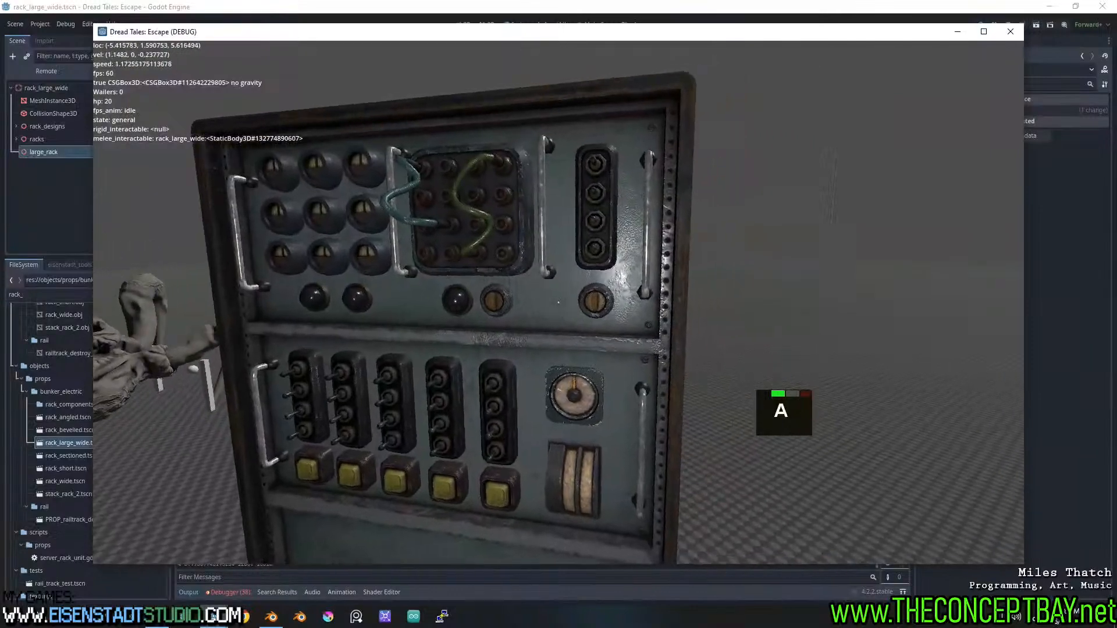
key("d")
key("w")
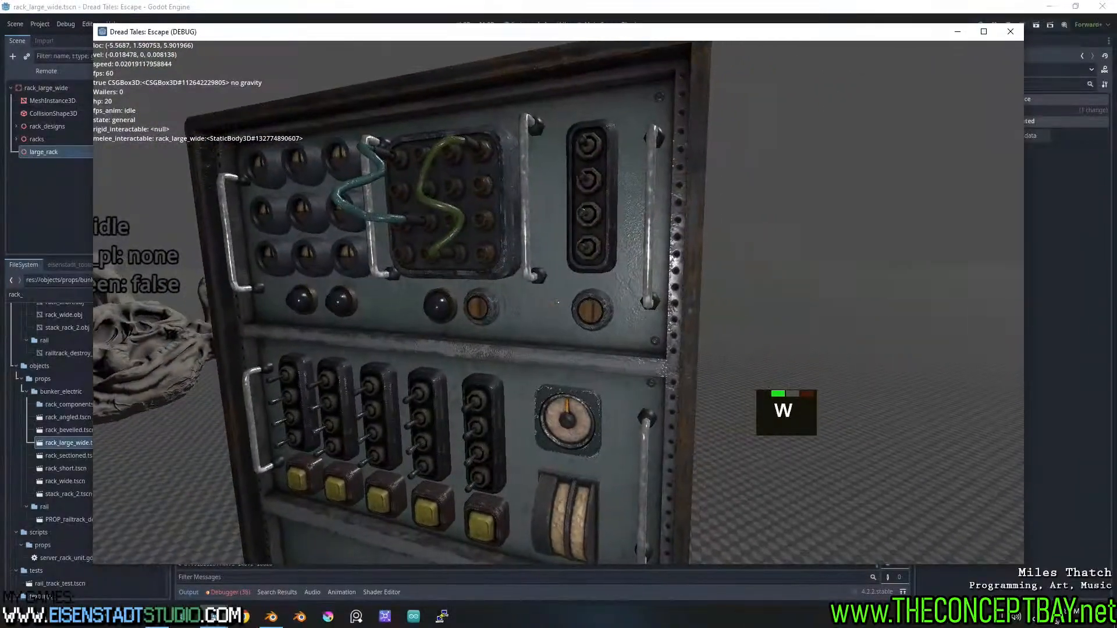
key("a")
key("d")
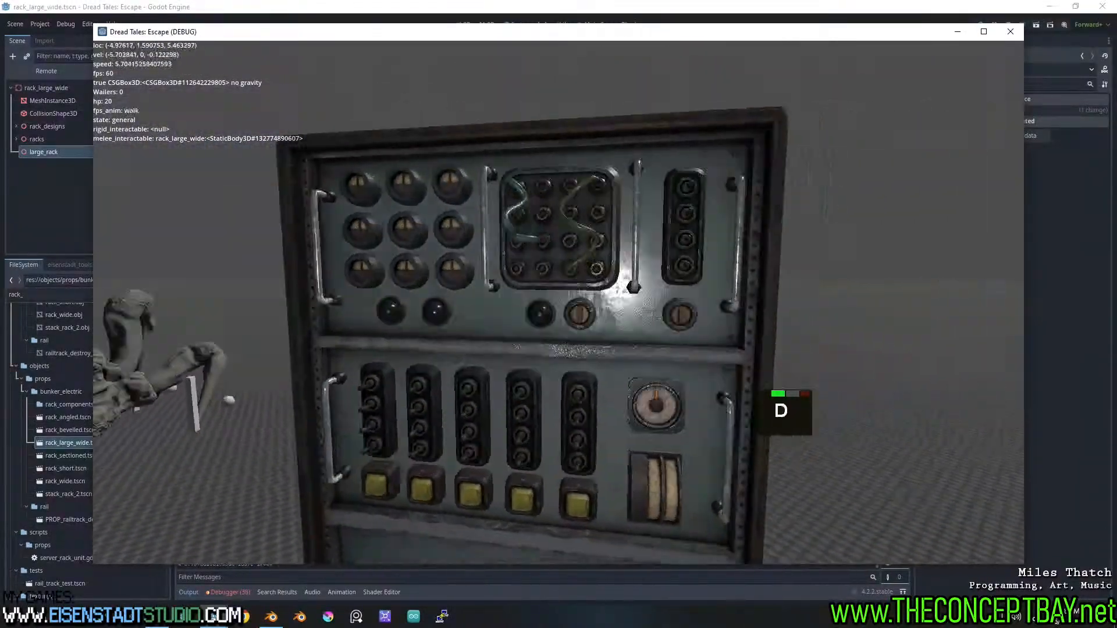
key("w")
key("a")
key("s")
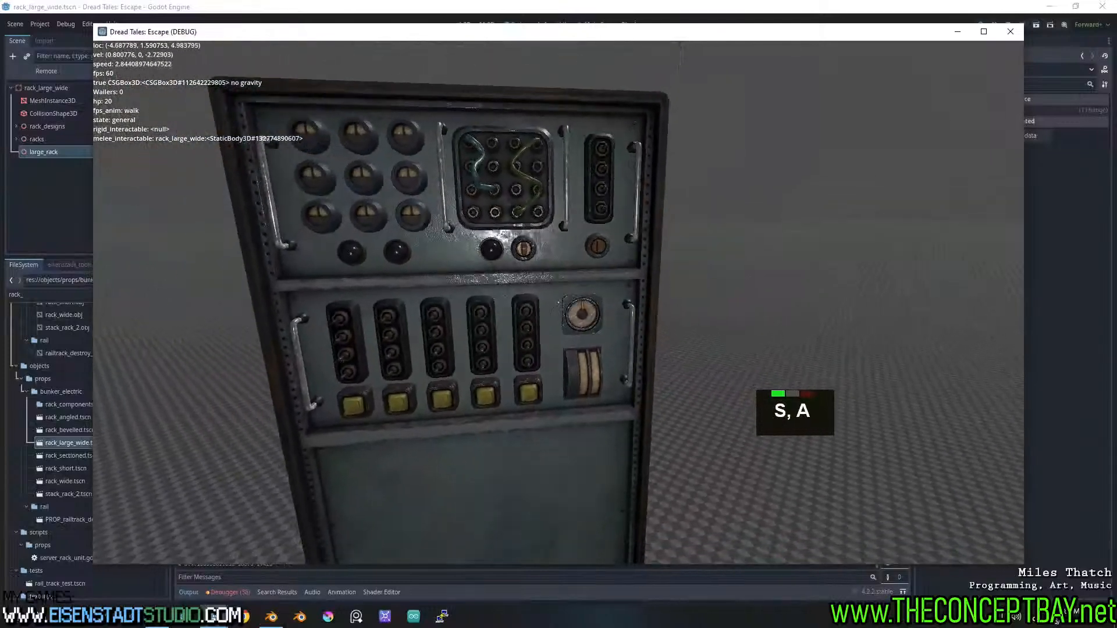
key("alt+F4")
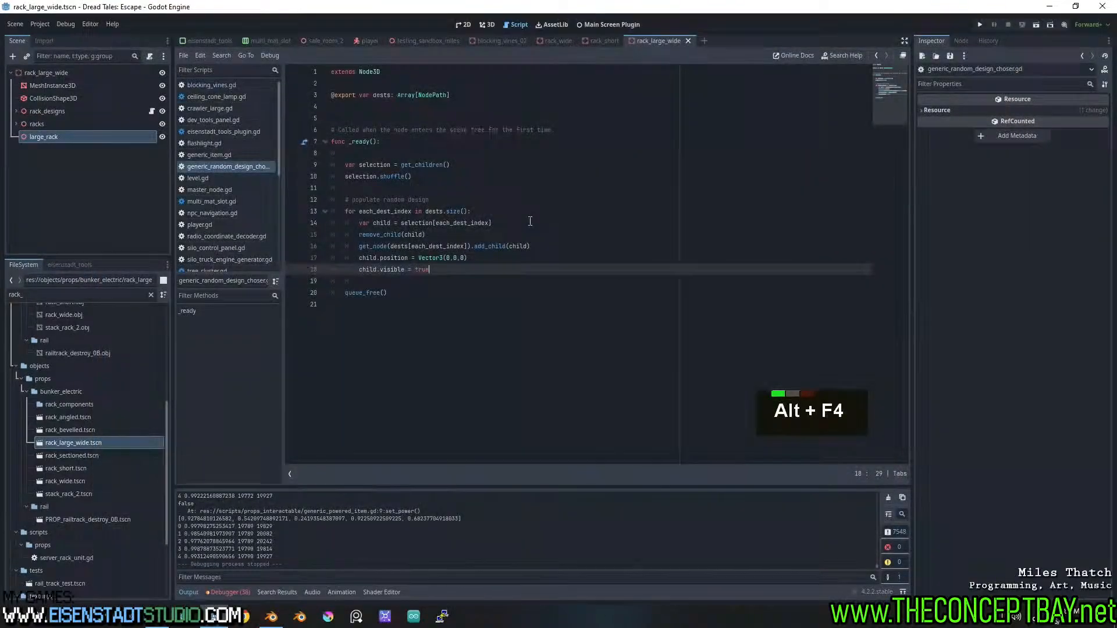
Return to the 3D view, duplicate the large_rack node and rename the copy large_rack_designs
left_click(490, 24)
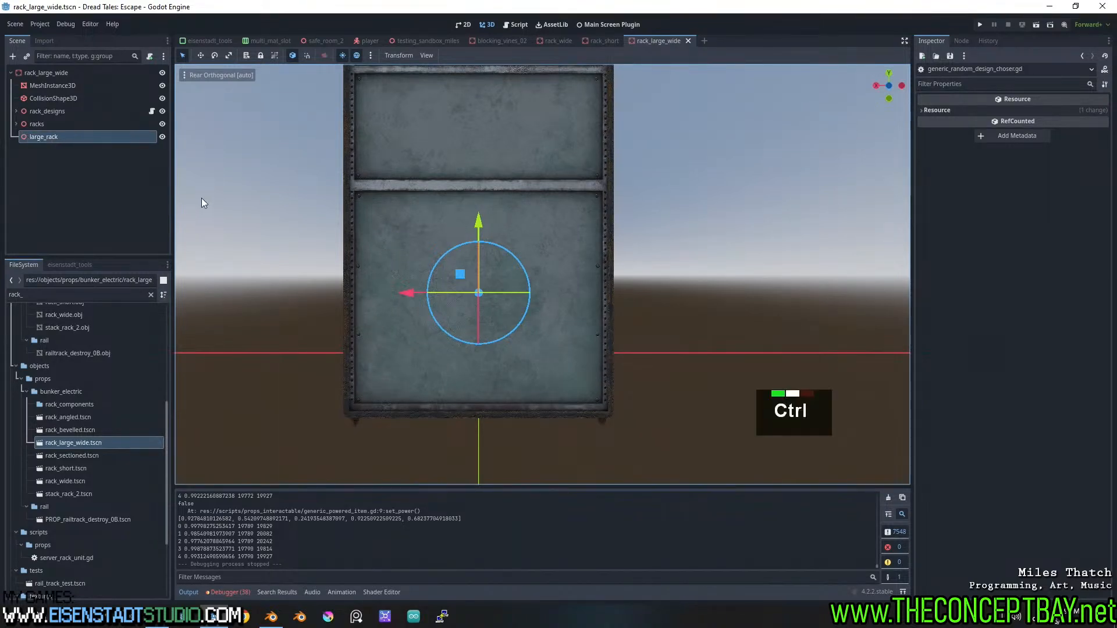
key("ctrl+d")
double_click(54, 150)
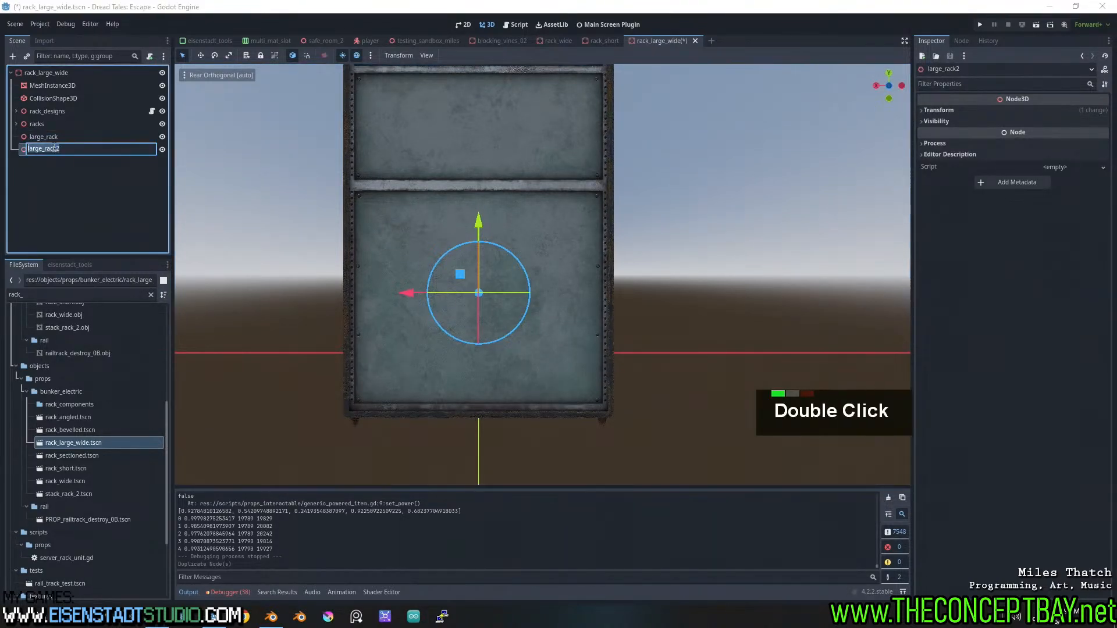
type("large_ra")
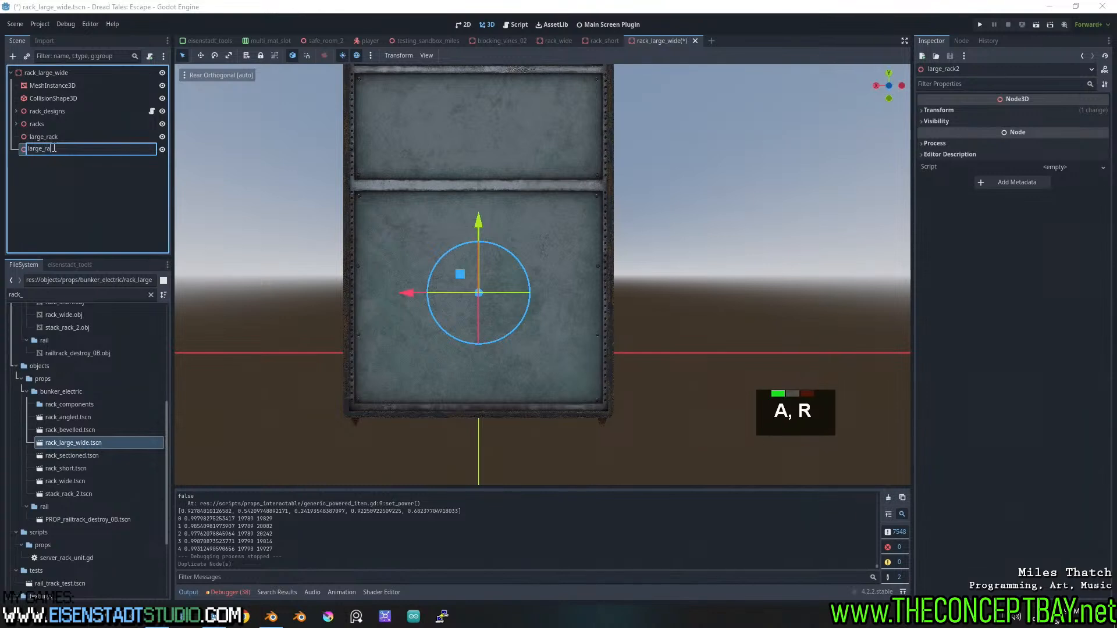
type("ck_dewsig")
key("BackSpace")
key("BackSpace")
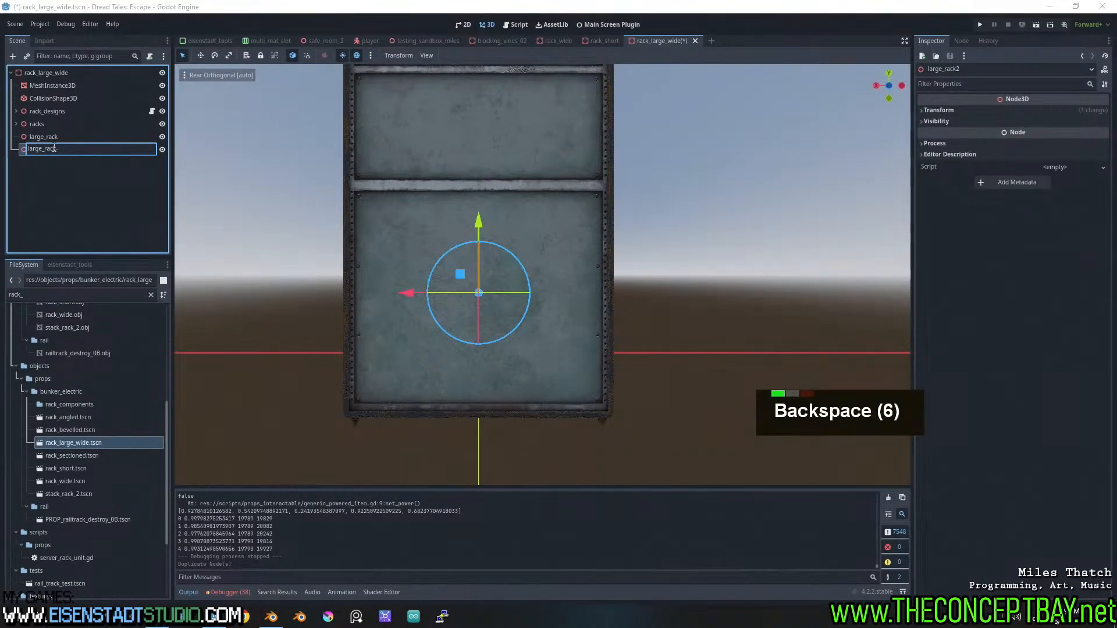
type("_desig")
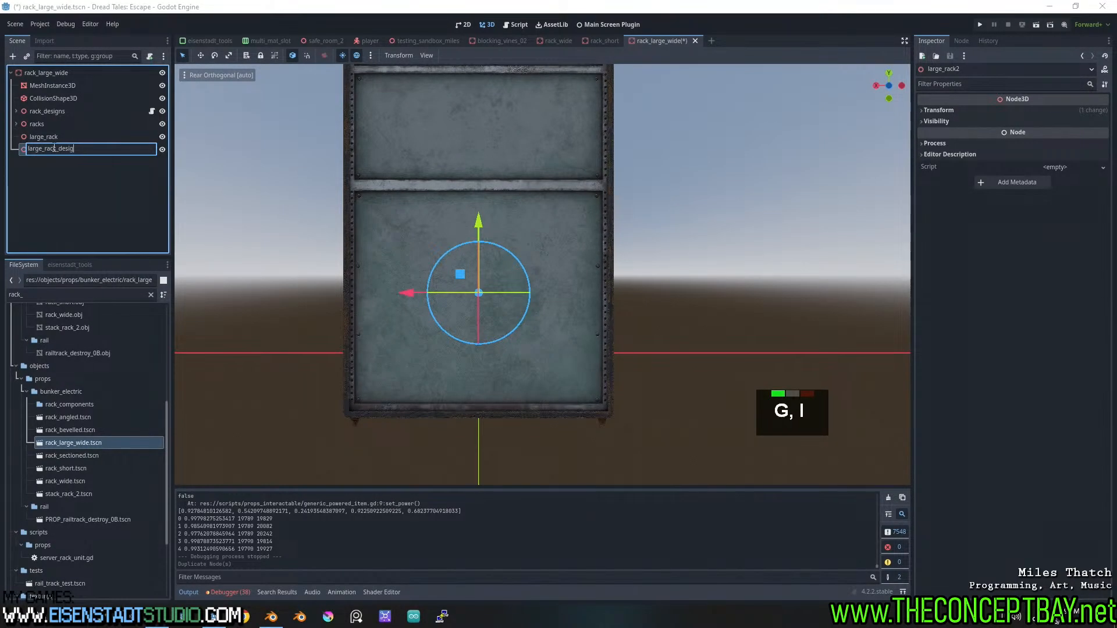
type("ns")
key("Return")
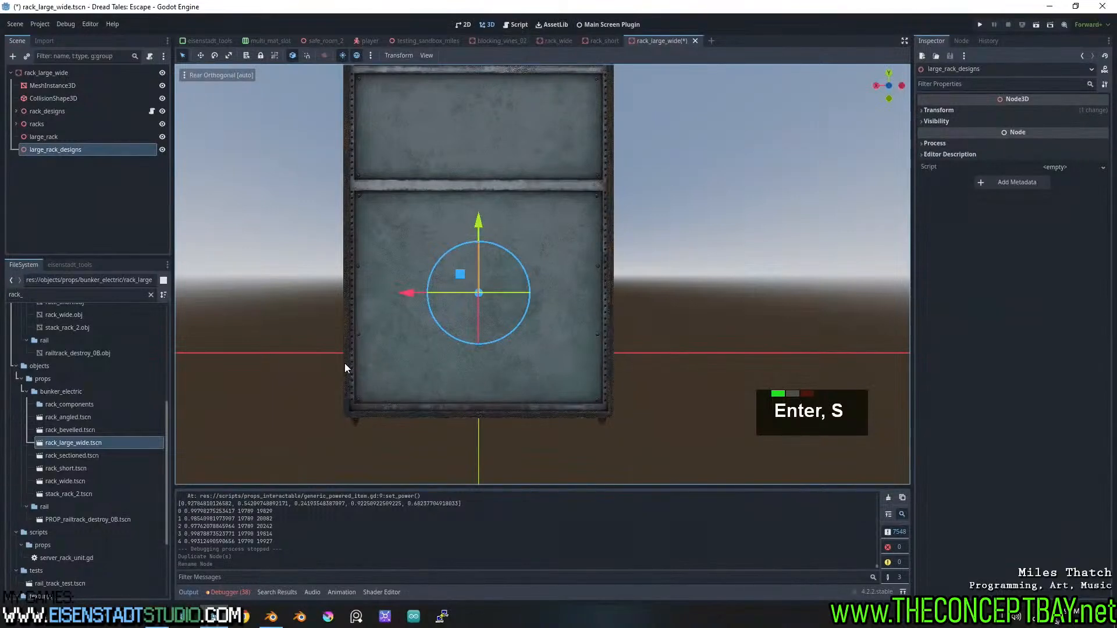
Clear the file filter, place handle.tscn from rack_components at the large lower panel's left edge, and put a duplicate directly below it
scroll(61, 413, "down", 5)
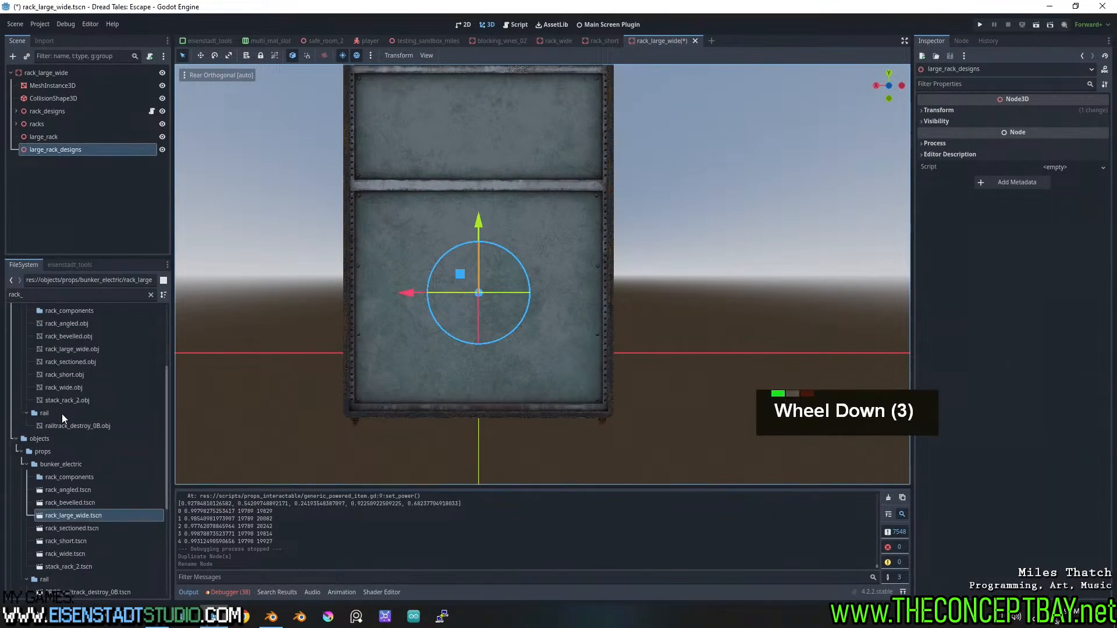
left_click(151, 294)
scroll(97, 493, "down", 5)
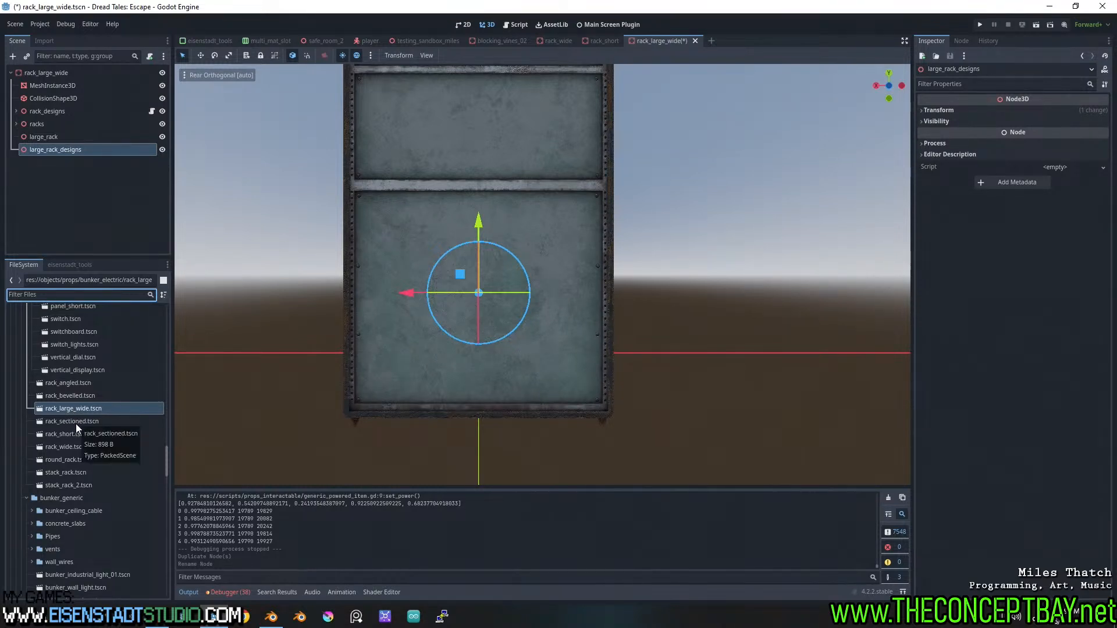
scroll(66, 422, "up", 2)
scroll(66, 420, "up", 3)
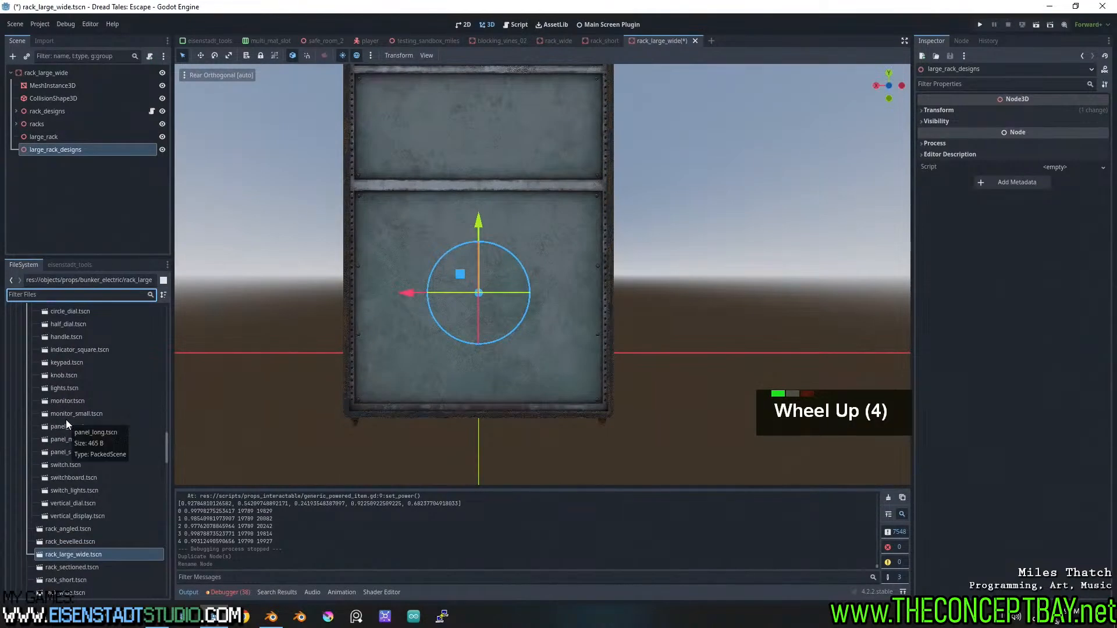
left_click_drag(62, 376, 369, 235)
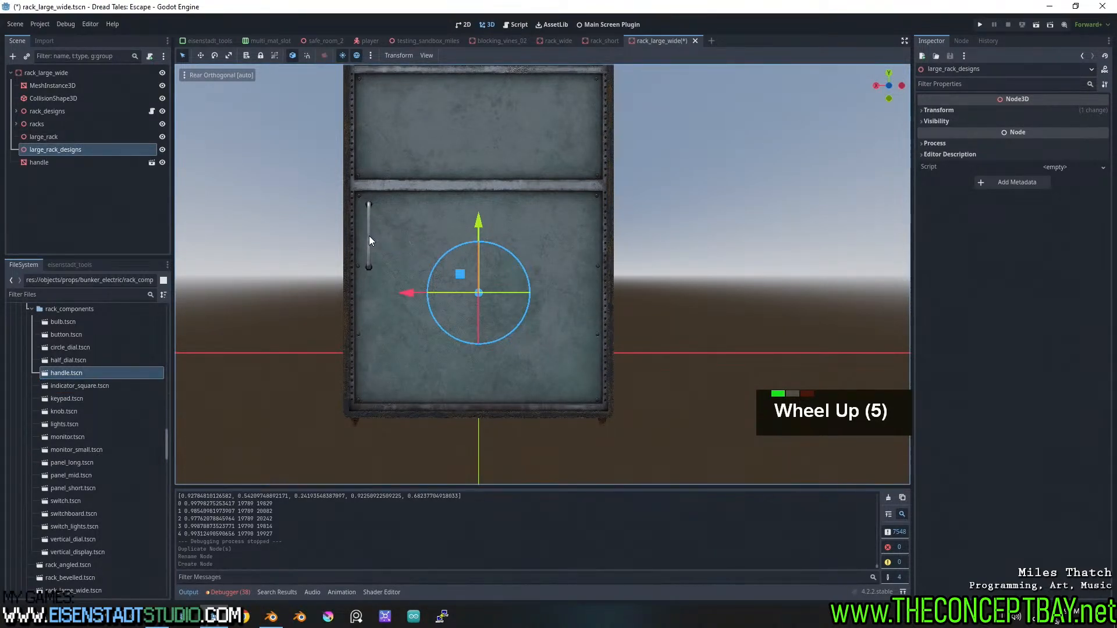
key("ctrl+d")
left_click_drag(370, 166, 369, 286)
key("ctrl+d")
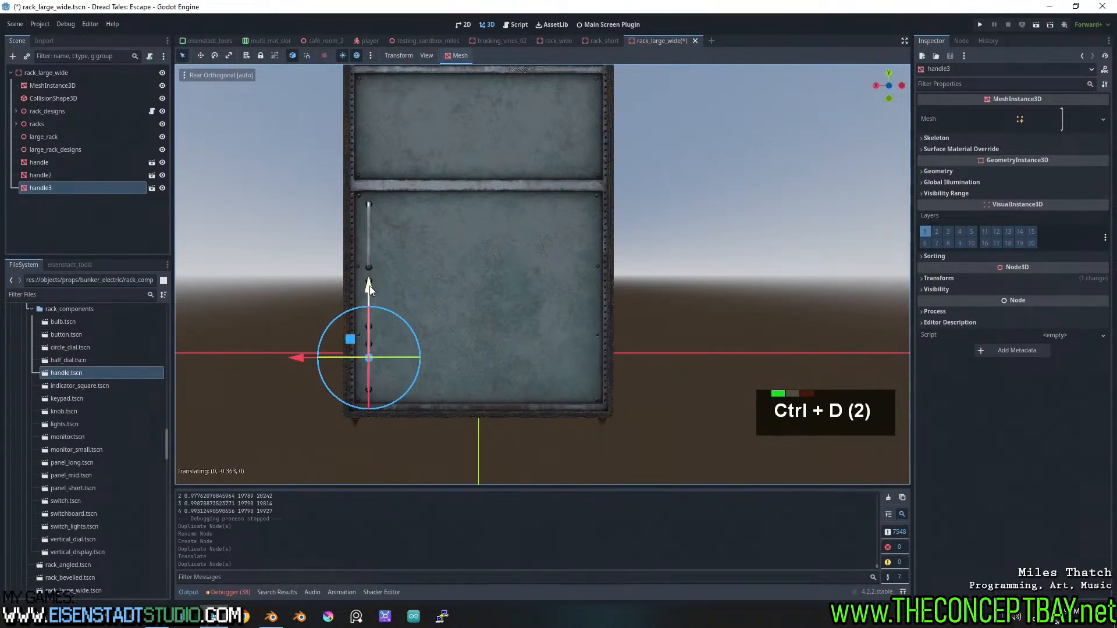
key("ctrl+z")
key("ctrl+z")
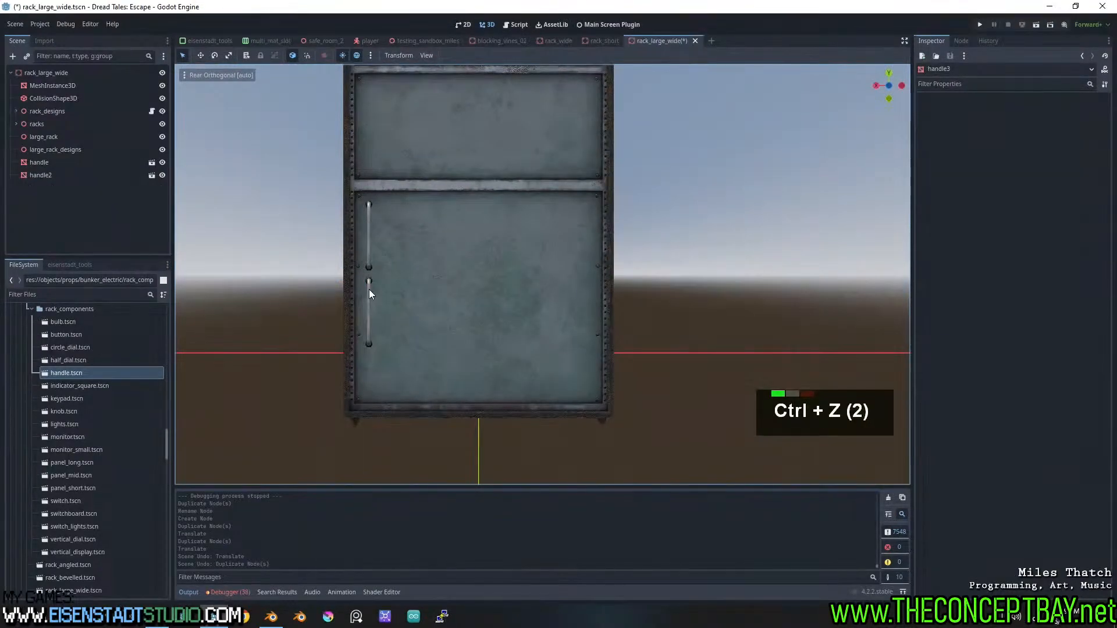
Move the lower handle further down and the upper handle slightly down to space them evenly along the panel's edge
left_click(369, 285)
left_click_drag(368, 241, 369, 273)
left_click(367, 233)
left_click(367, 232)
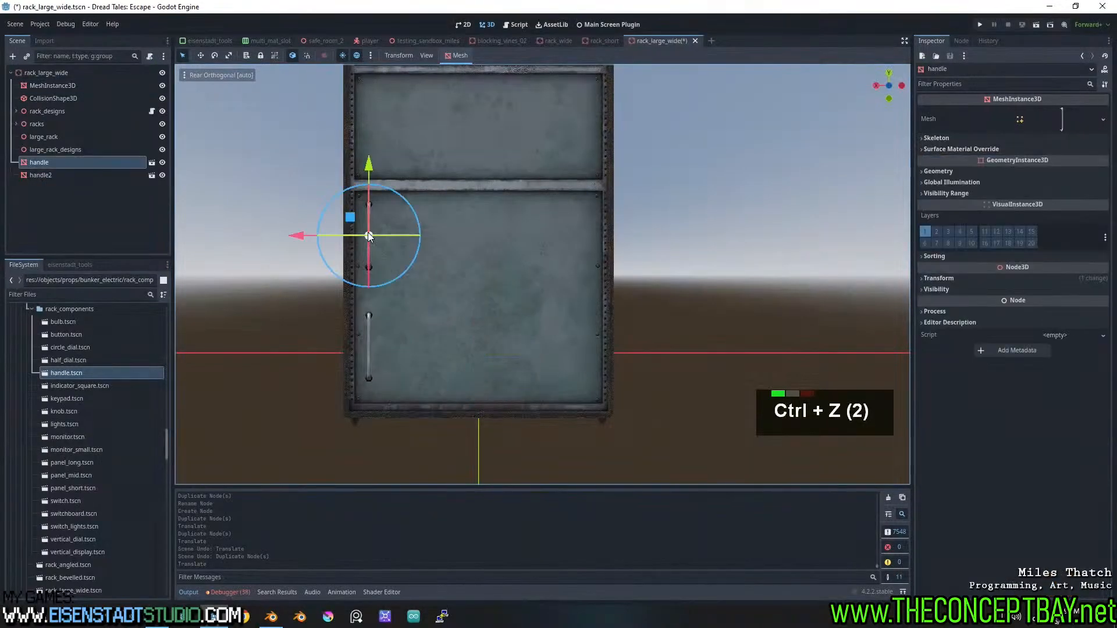
left_click_drag(368, 164, 371, 183)
Duplicate both handles together and move the copies horizontally to the panel's opposite edge
key("shift")
left_click(369, 326, "shift")
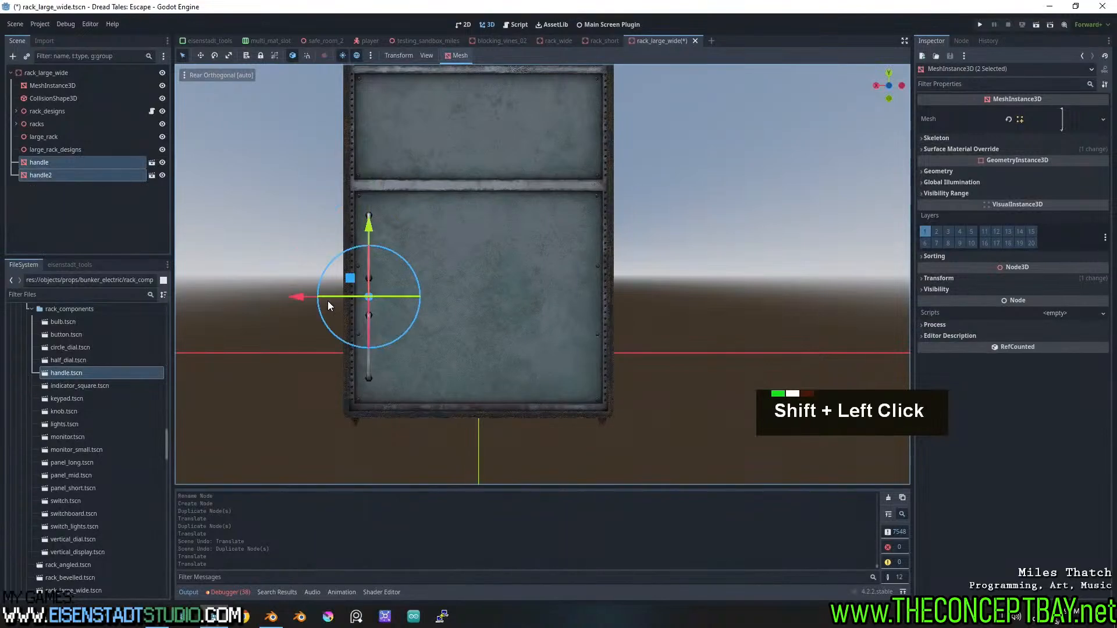
key("ctrl+d")
left_click_drag(301, 296, 516, 289)
Examine the handle arrangement on the lower panel from several angles and straight on from the rear
middle_click_drag(516, 289, 541, 291)
scroll(640, 276, "down", 4)
scroll(571, 292, "down", 3)
middle_click_drag(631, 276, 574, 296)
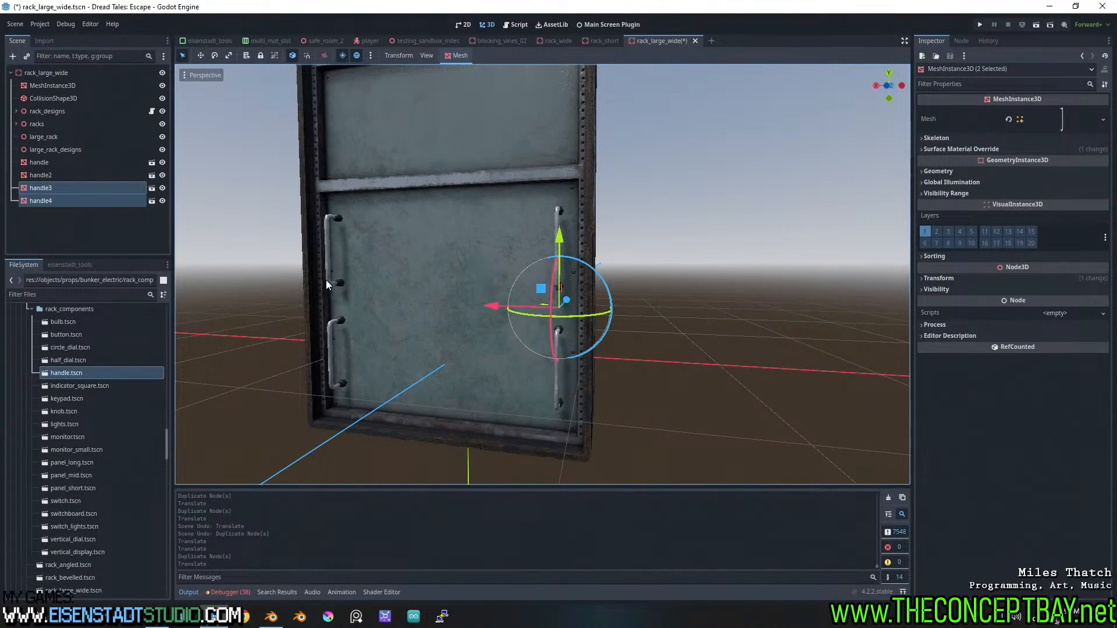
middle_click_drag(419, 308, 532, 323)
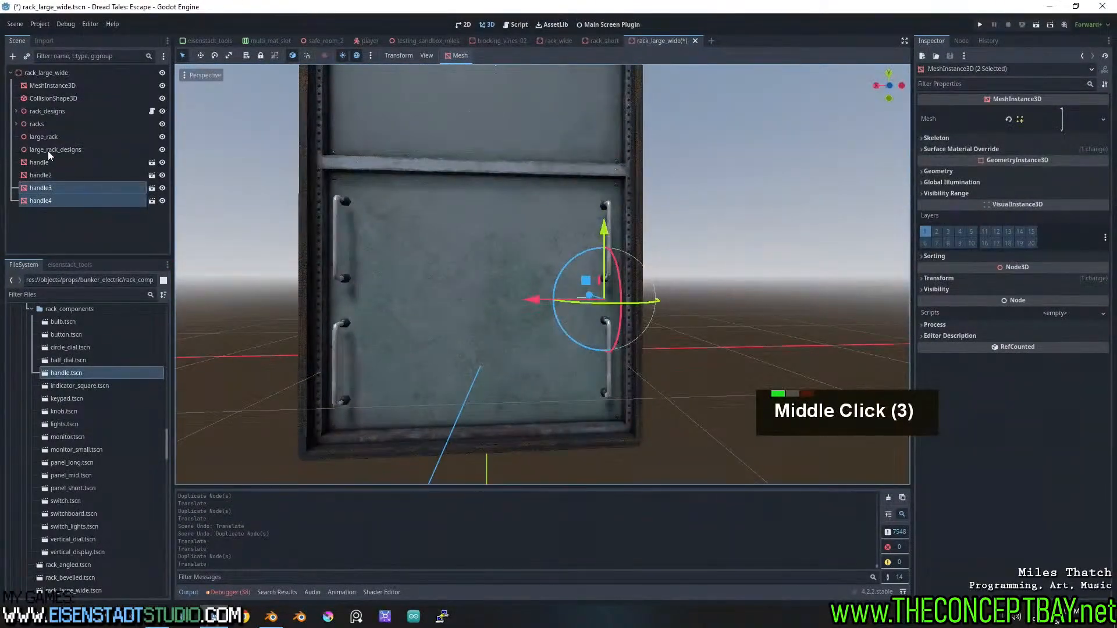
left_click(891, 87)
scroll(637, 256, "up", 4)
middle_click_drag(602, 270, 547, 269, "shift")
scroll(673, 223, "up", 2)
scroll(550, 267, "up", 2)
middle_click_drag(613, 251, 670, 219, "shift")
scroll(670, 219, "down", 2)
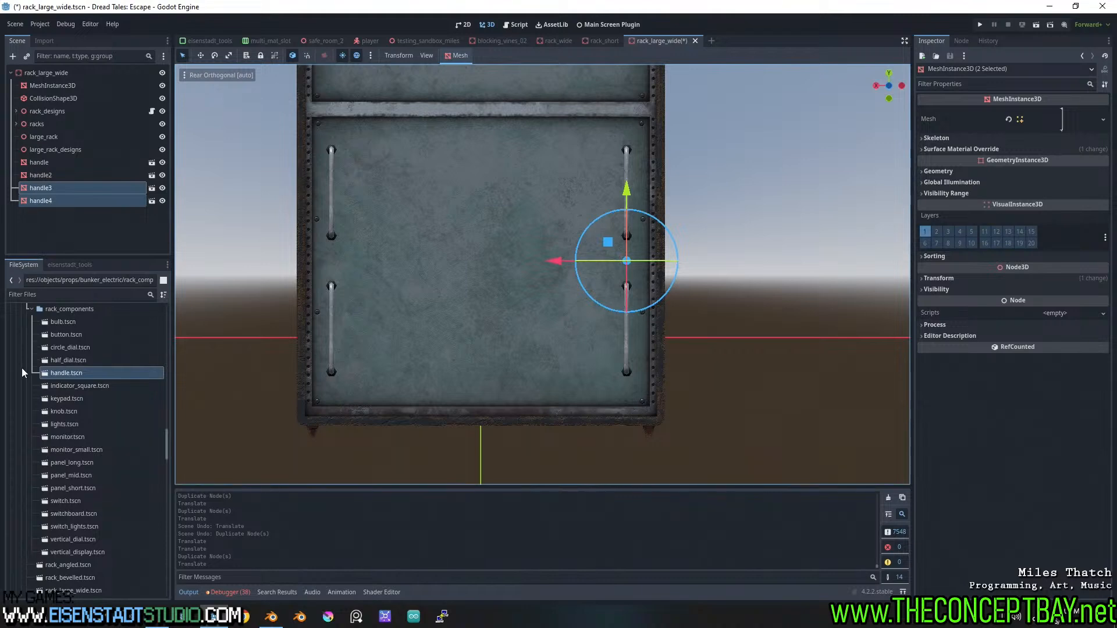
Add a Node3D as a child of large_rack_designs
left_click(47, 168)
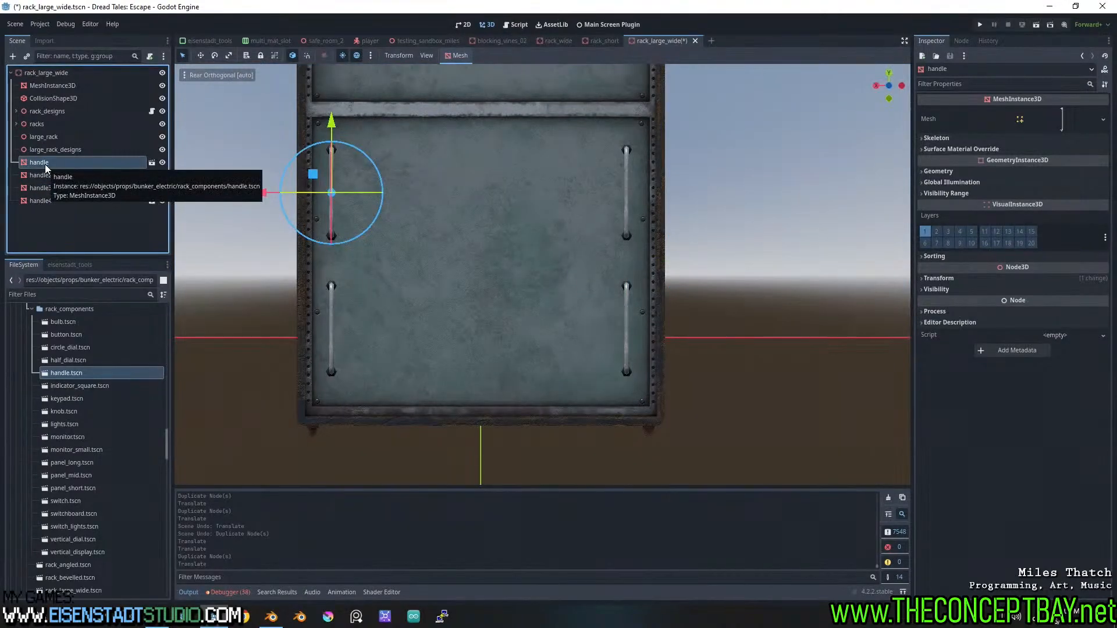
left_click(46, 151)
key("ctrl+a")
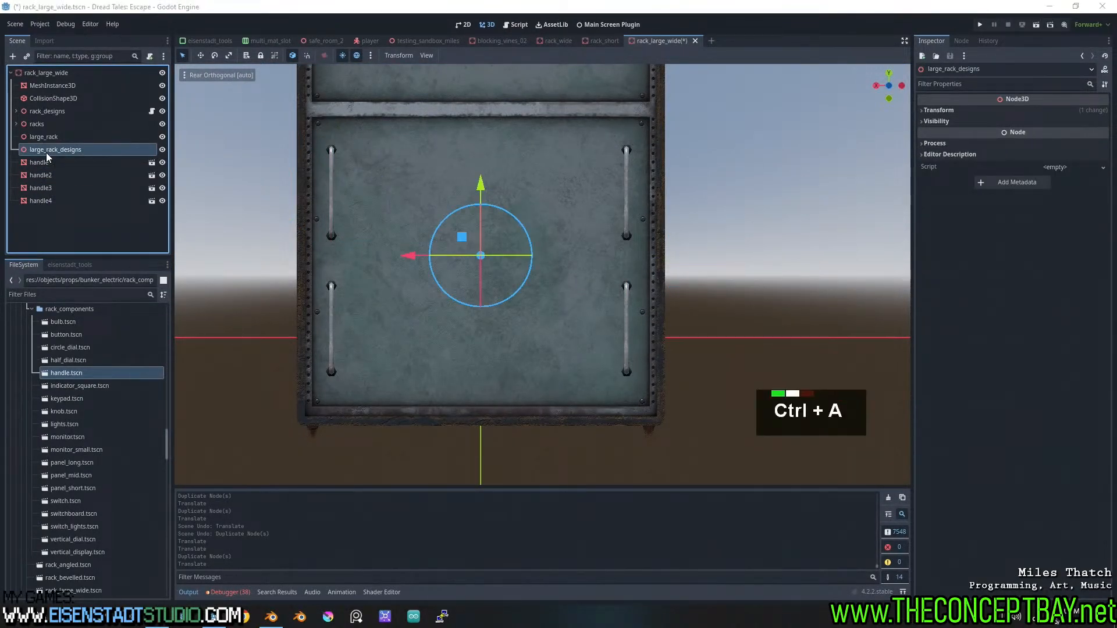
key("Return")
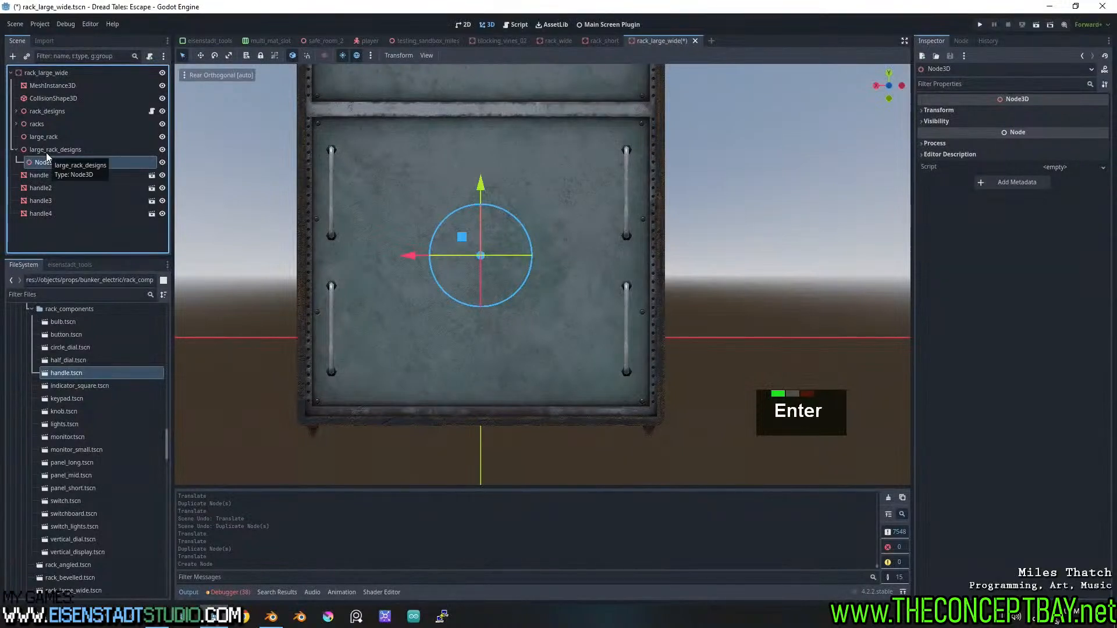
Rename the new child node under large_rack_designs as large_design_001
double_click(48, 165)
key("ctrl+a")
type("larg")
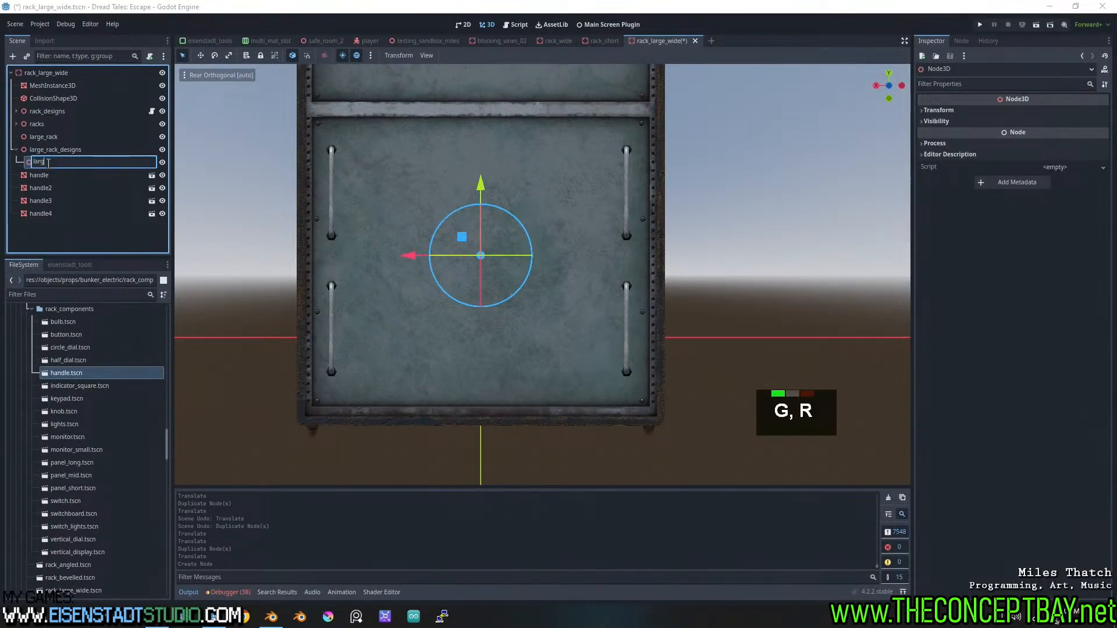
type("e_design_001")
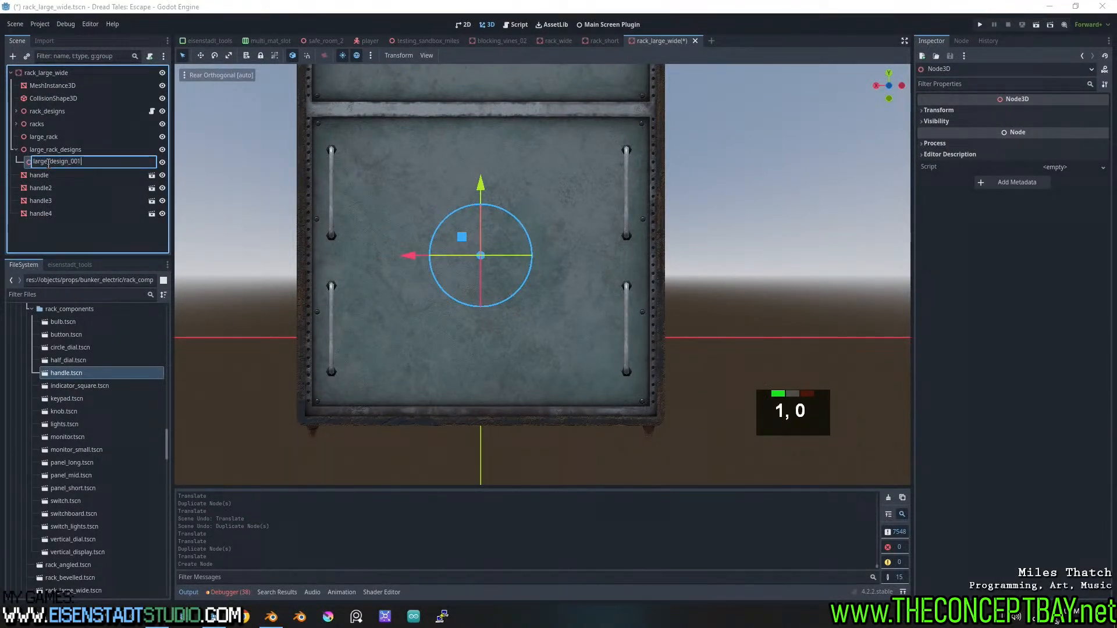
key("Return")
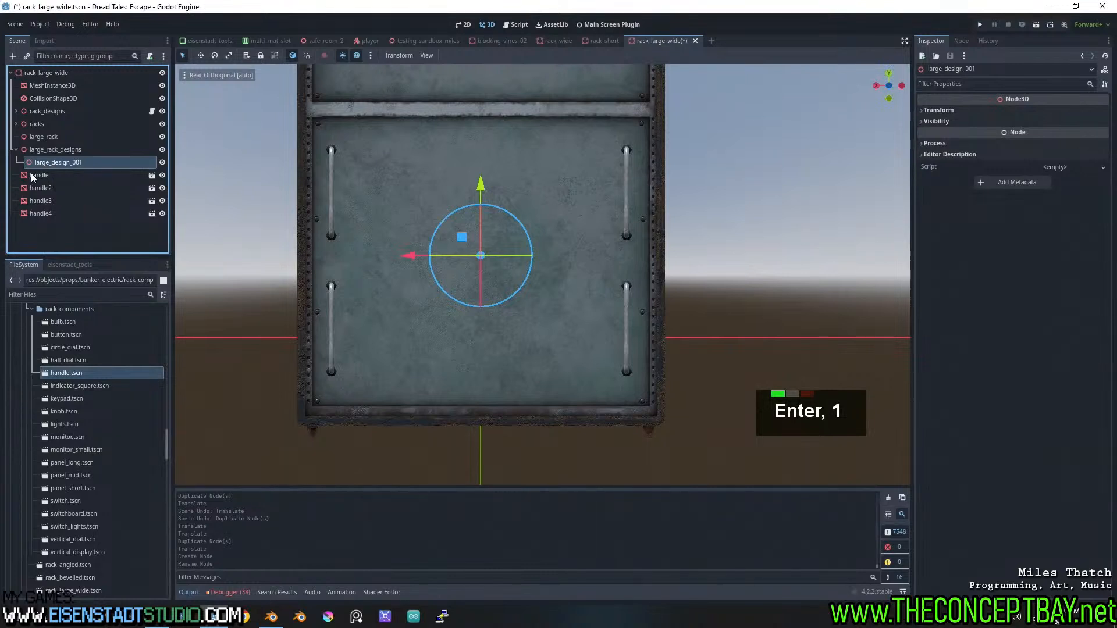
Reparent the four handle nodes under large_design_001 and collapse that node
left_click(34, 174)
left_click(40, 213, "shift")
left_click_drag(46, 181, 51, 161)
left_click(20, 161)
Duplicate the design node four times to create large_design_002 through large_design_005, keeping each copy collapsed
key("ctrl+d")
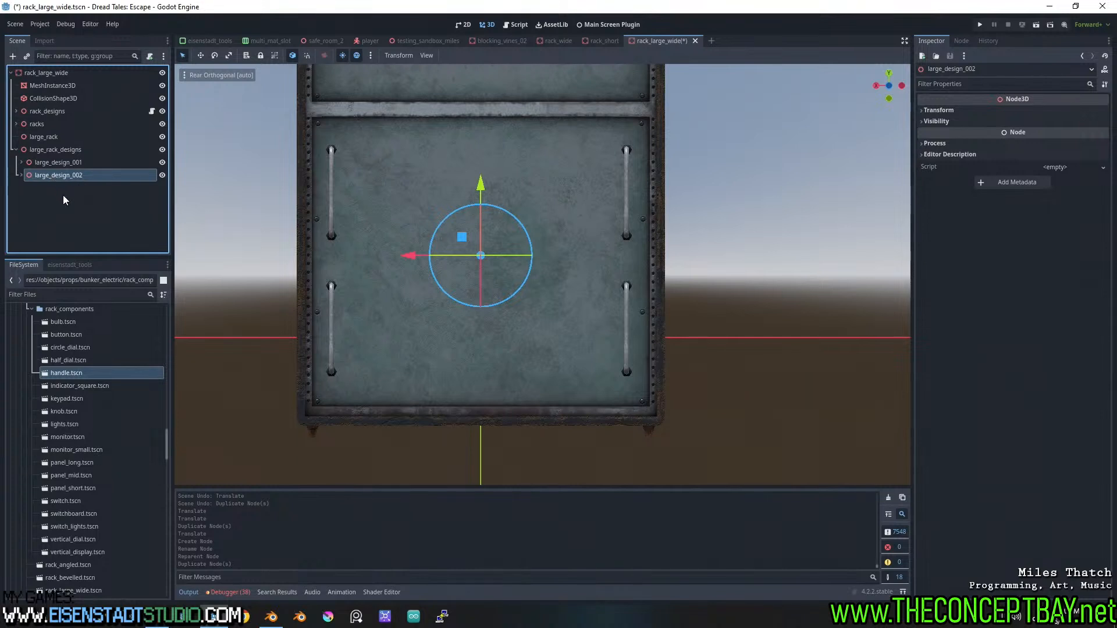
left_click(64, 194)
left_click(68, 176)
key("ctrl+d")
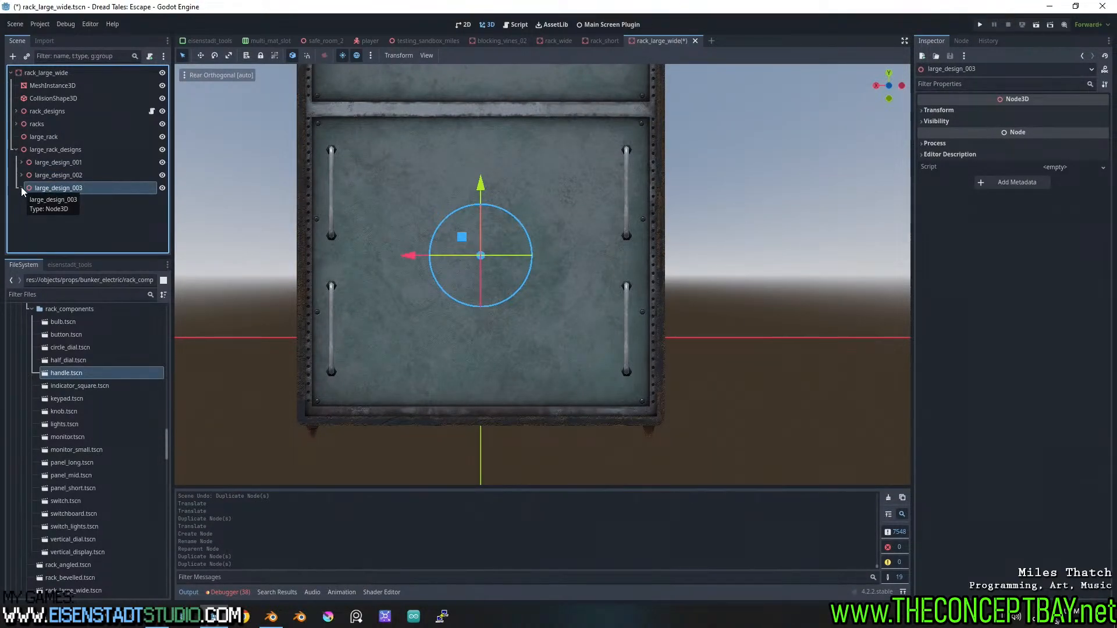
key("ctrl+d")
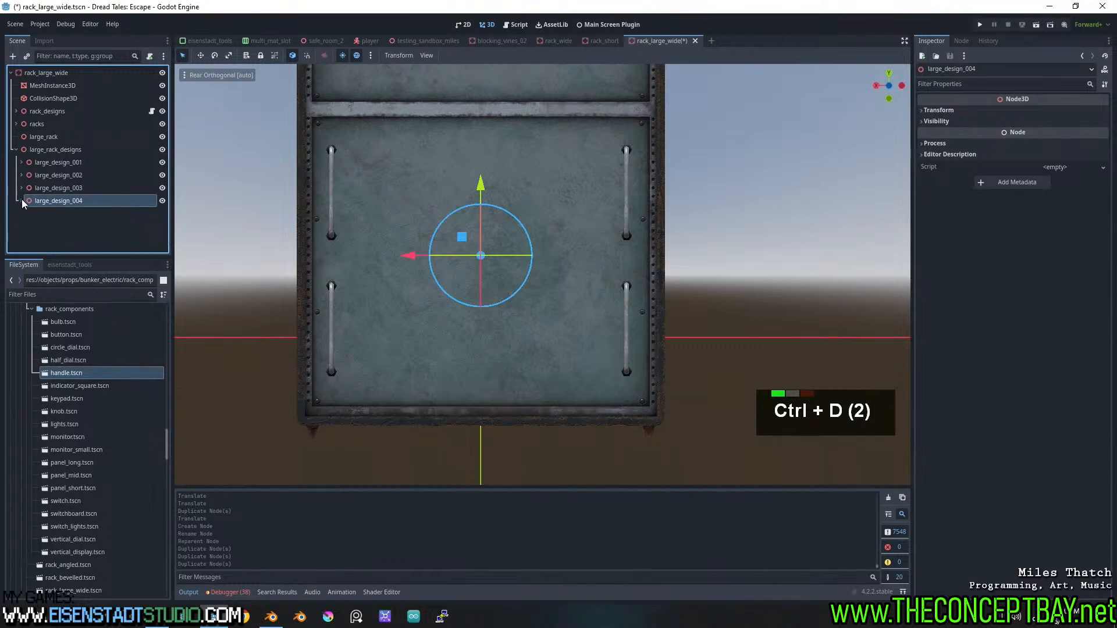
key("ctrl+d")
left_click(20, 214)
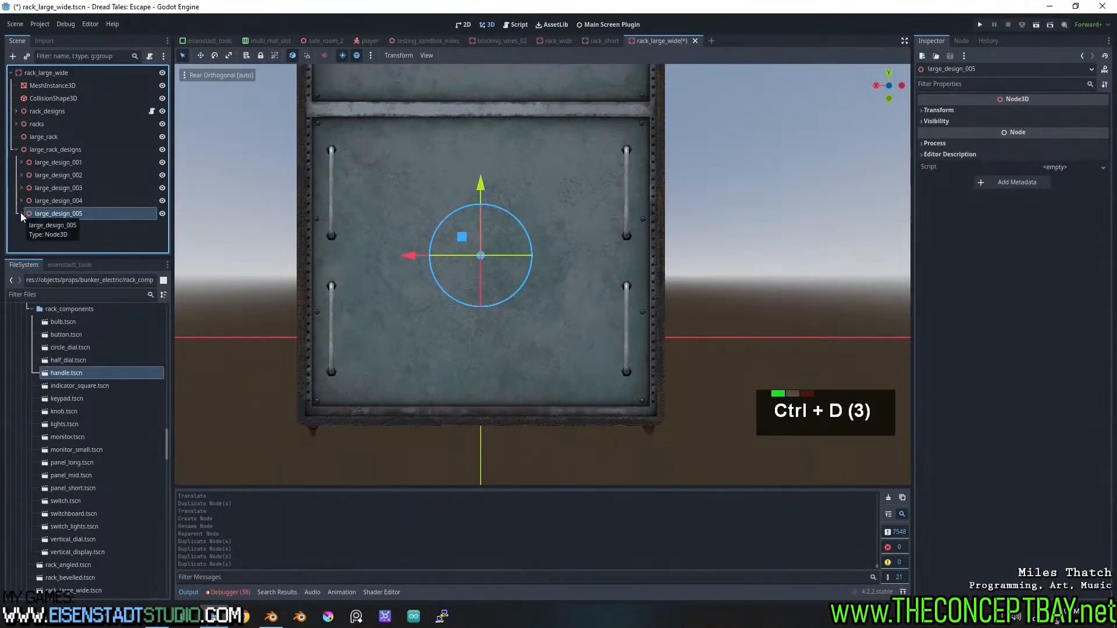
Hide large_design_002 through large_design_005 and select large_design_001
left_click(162, 214)
left_click(162, 200)
left_click(162, 188)
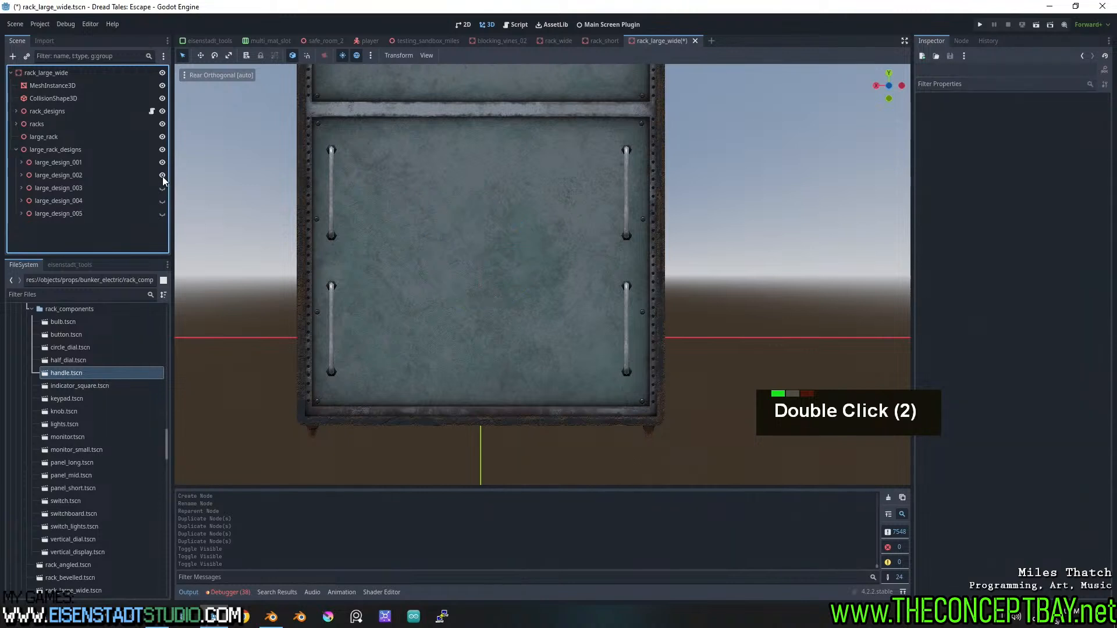
left_click(162, 175)
left_click(106, 163)
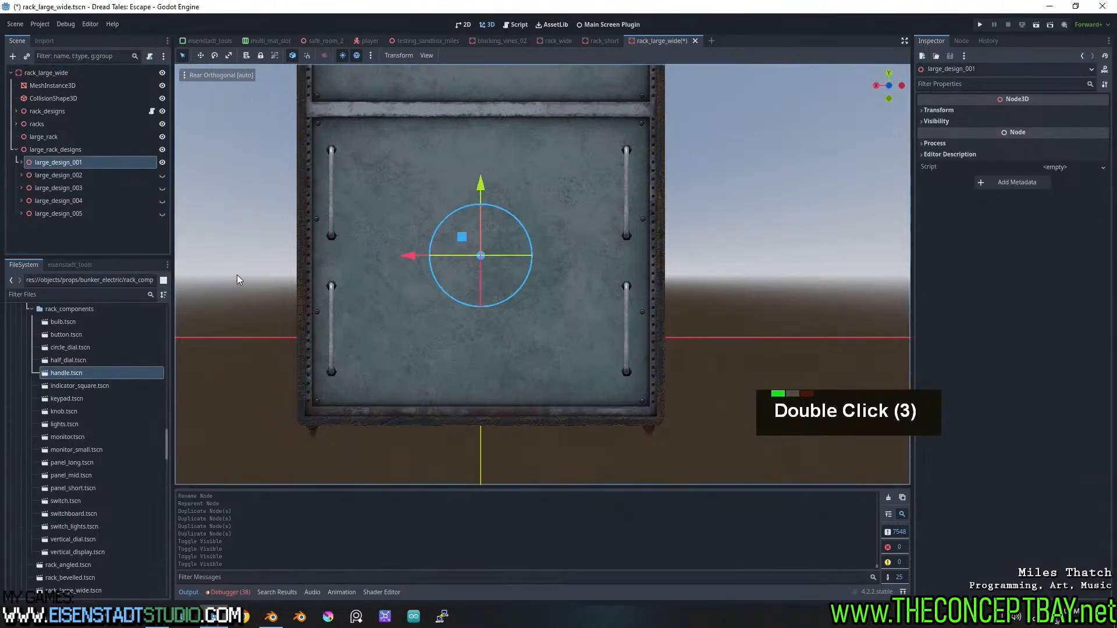
left_click(56, 411)
left_click_drag(55, 413, 462, 163)
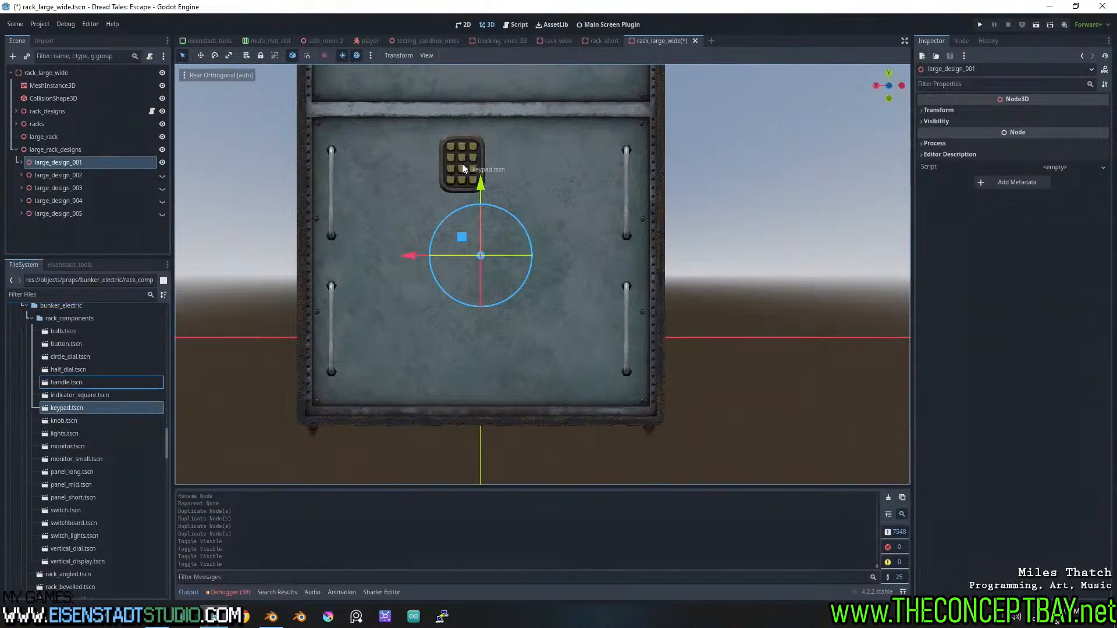
left_click_drag(378, 173, 280, 398)
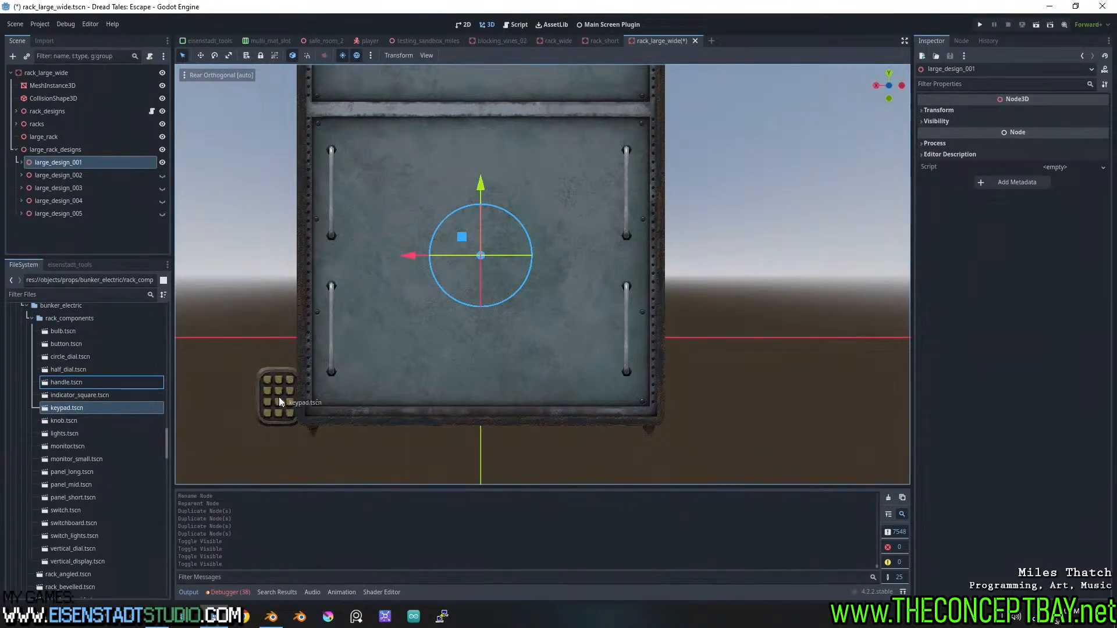
left_click_drag(96, 412, 96, 411)
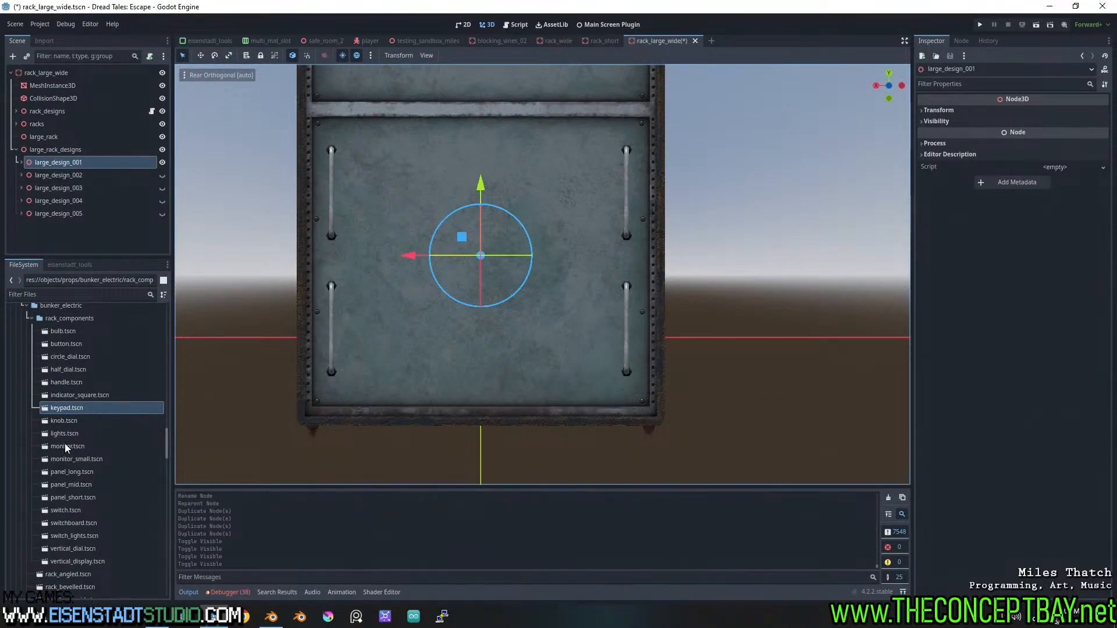
Place a monitor and a monitor_small side by side on the upper rack front and a panel_long near its lower edge
left_click_drag(64, 445, 409, 193)
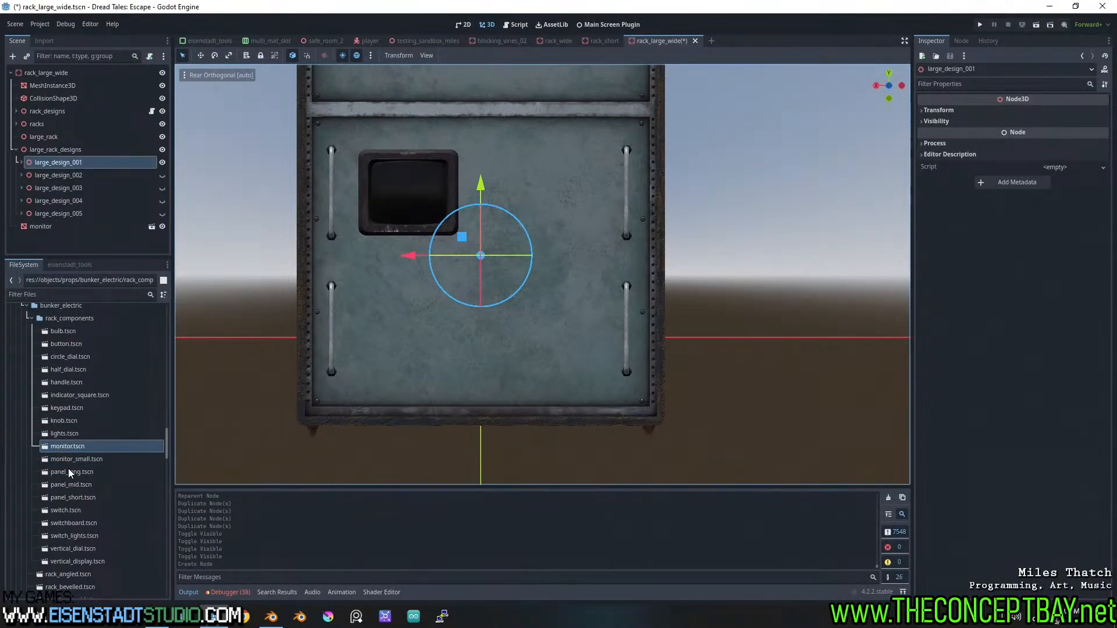
left_click_drag(68, 468, 539, 330)
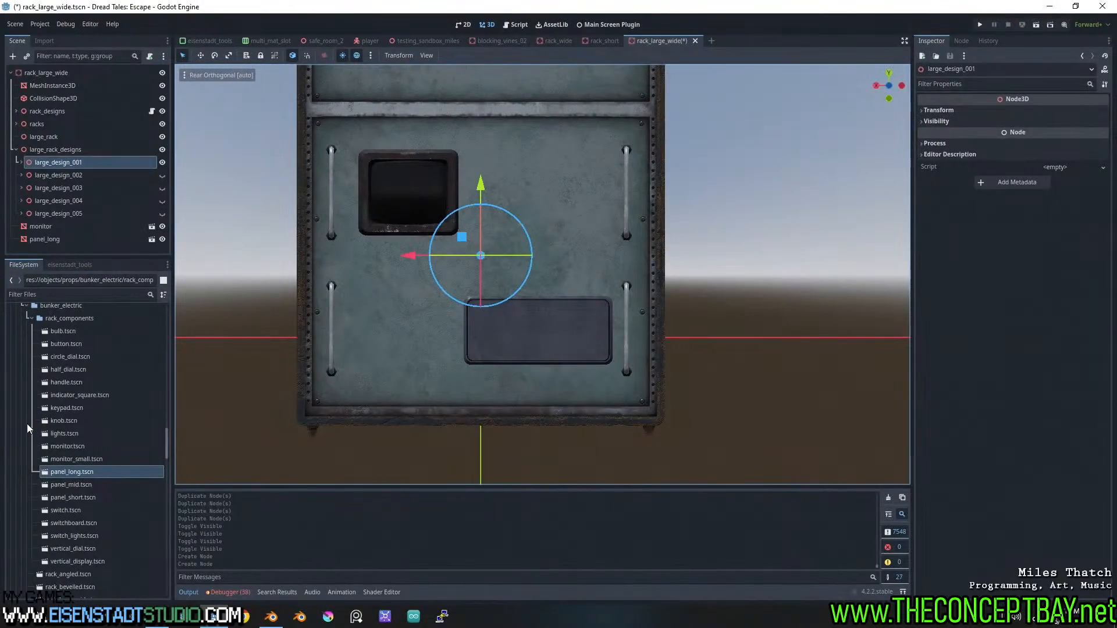
left_click_drag(79, 459, 502, 176)
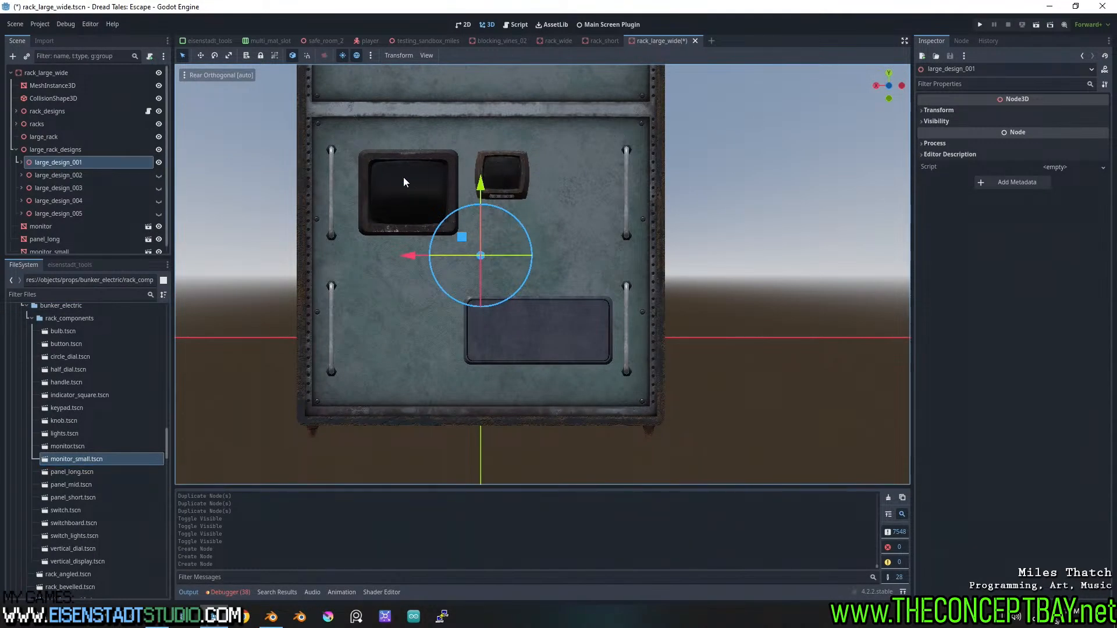
Move the large and small monitors together slightly up and toward the rack's left edge
left_click(403, 177)
left_click(507, 165, "shift")
left_click_drag(450, 122, 450, 105)
left_click_drag(382, 169, 505, 163)
left_click(734, 162)
Duplicate the small monitor, place the copy to its right, and adjust the first one's spacing between its neighbours
left_click(495, 167, "shift")
key("ctrl+d")
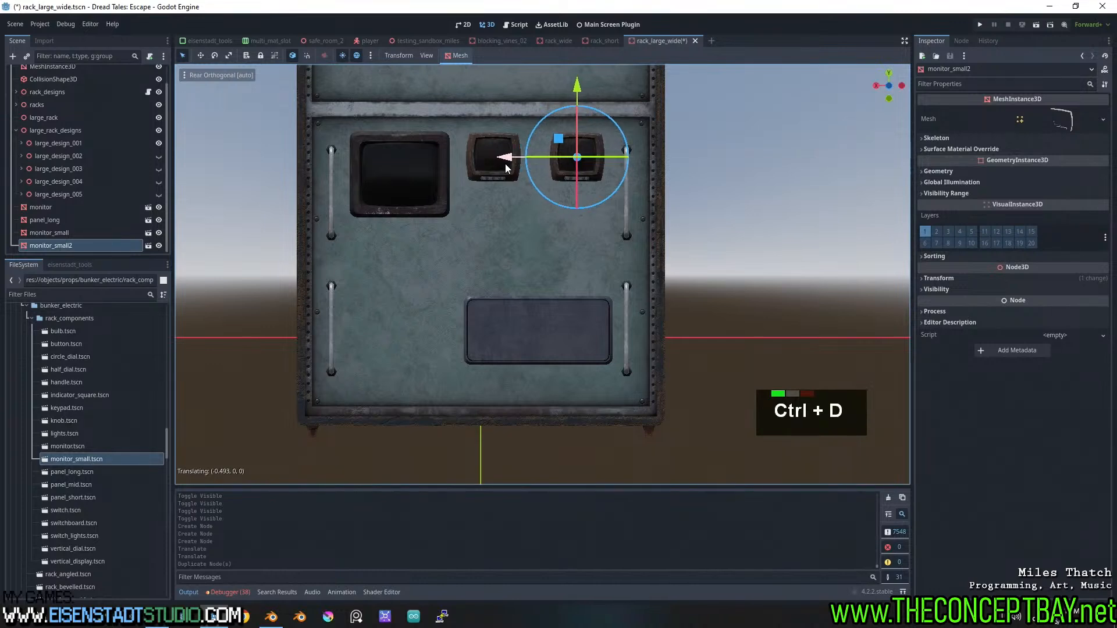
left_click(480, 158)
left_click_drag(430, 160, 424, 160)
left_click(722, 198)
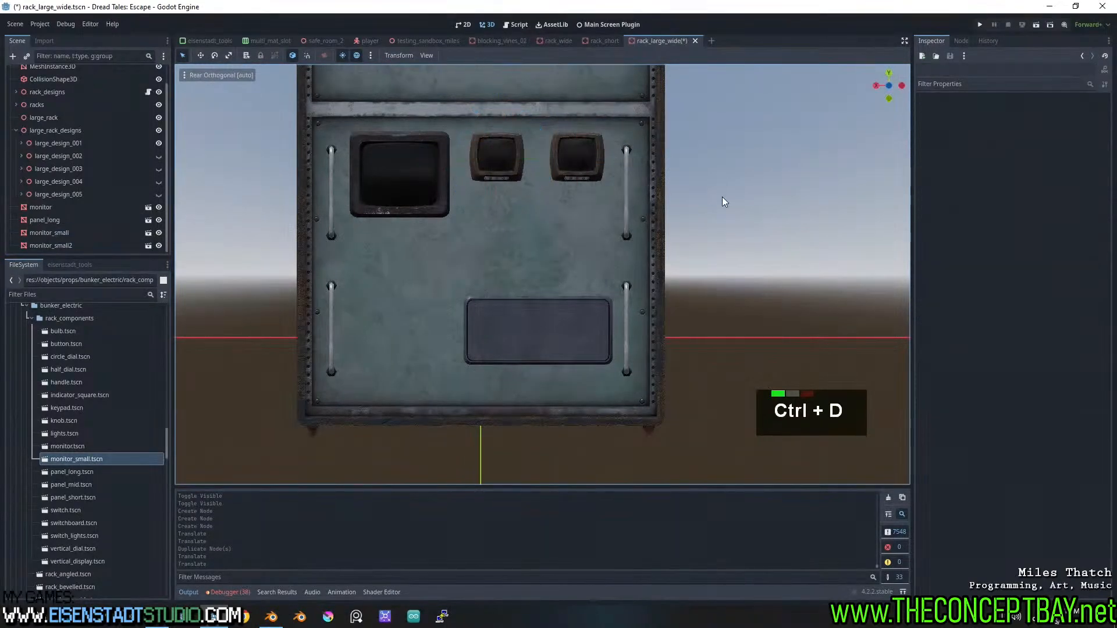
left_click(481, 146)
left_click_drag(427, 159, 430, 162)
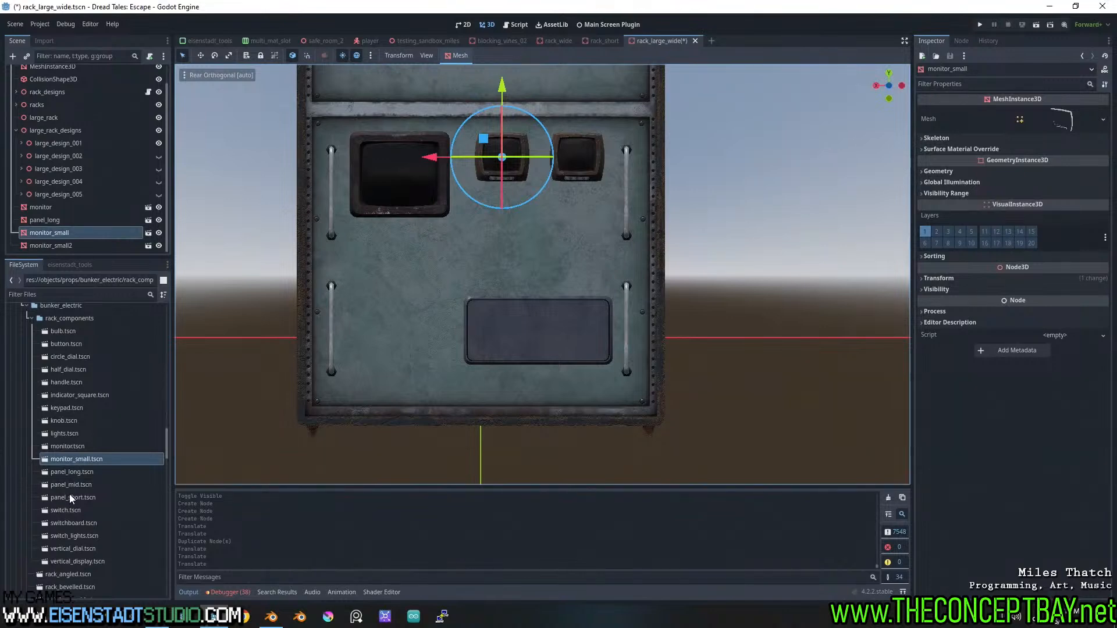
Place a switch component on the rack front below the large monitor
left_click_drag(74, 501, 376, 280)
left_click(84, 522)
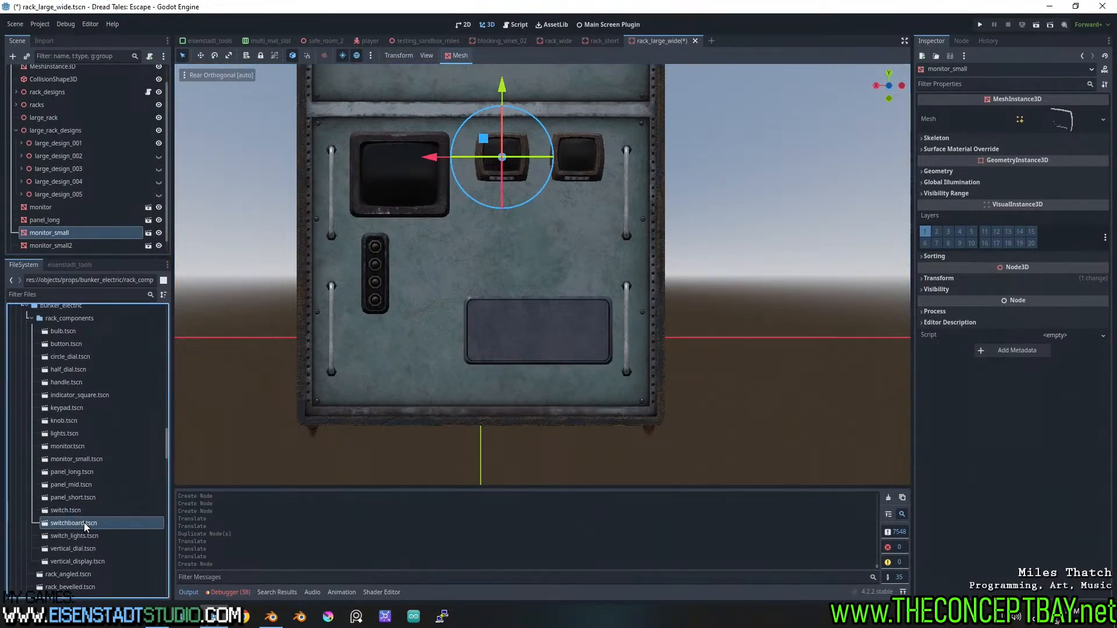
left_click(71, 433)
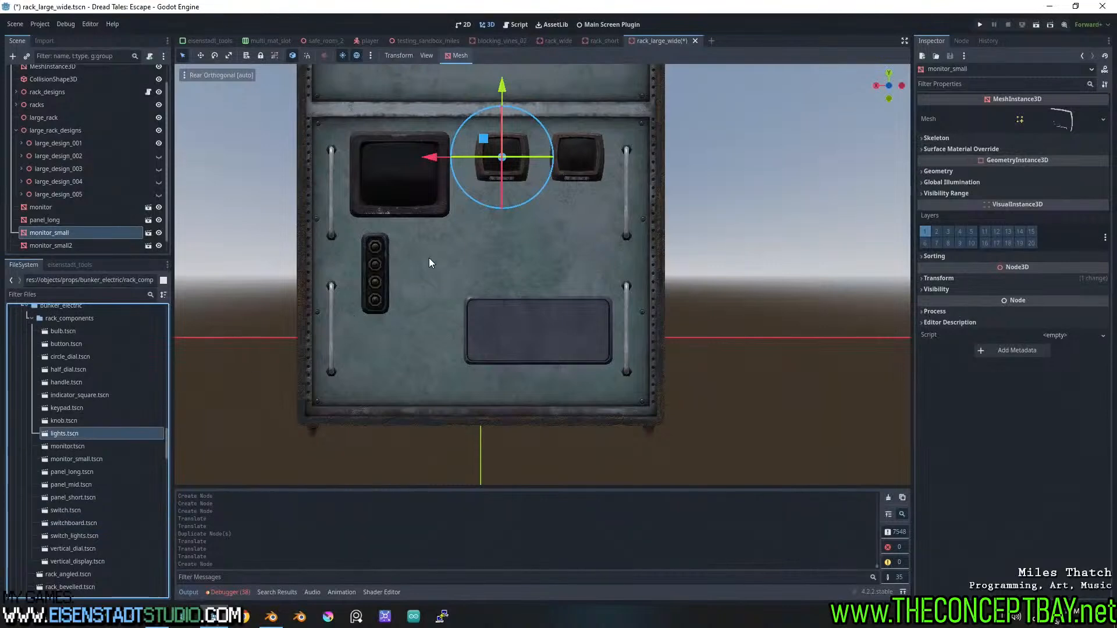
left_click_drag(430, 263, 457, 276)
left_click_drag(403, 271, 349, 279)
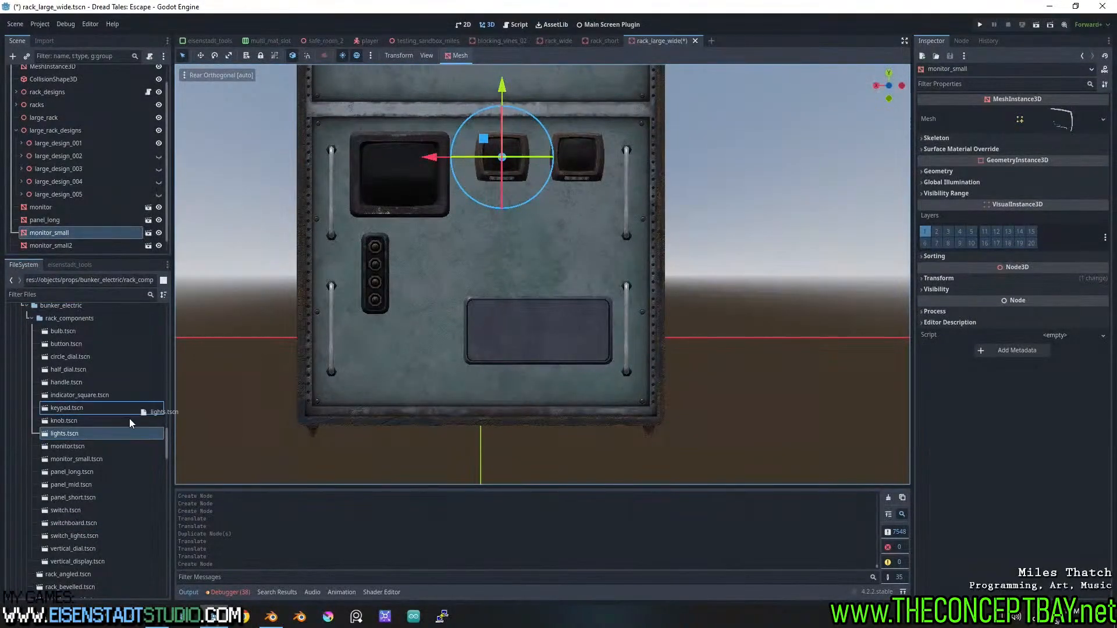
Place a knob to the right of the switch component and put a duplicate of it directly below
left_click_drag(87, 421, 422, 257)
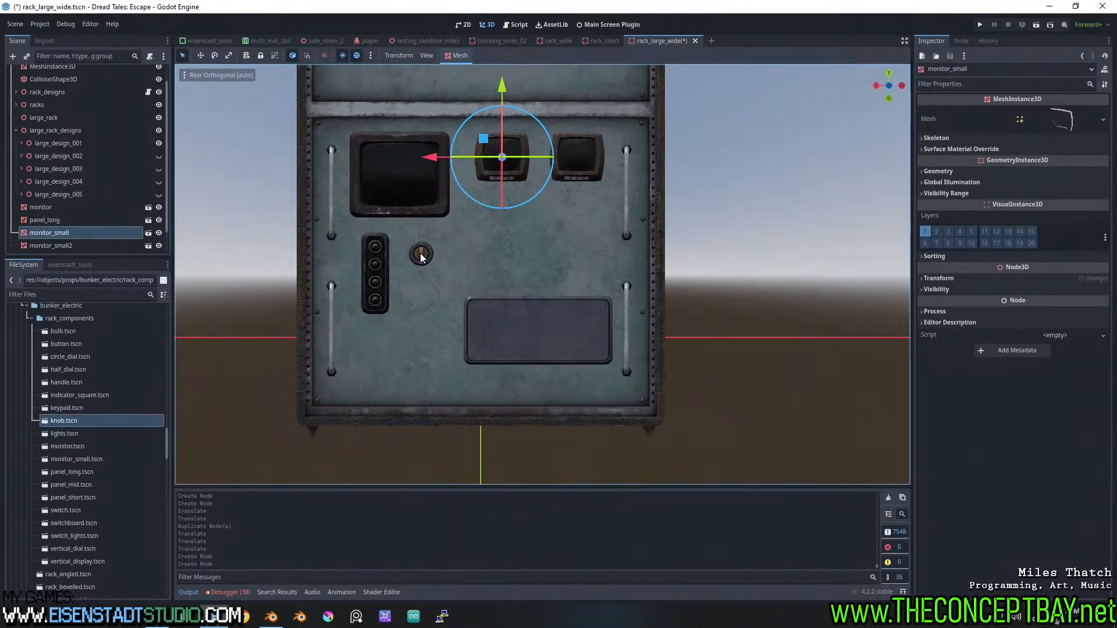
key("ctrl+d")
left_click_drag(423, 181, 439, 218)
left_click(744, 239)
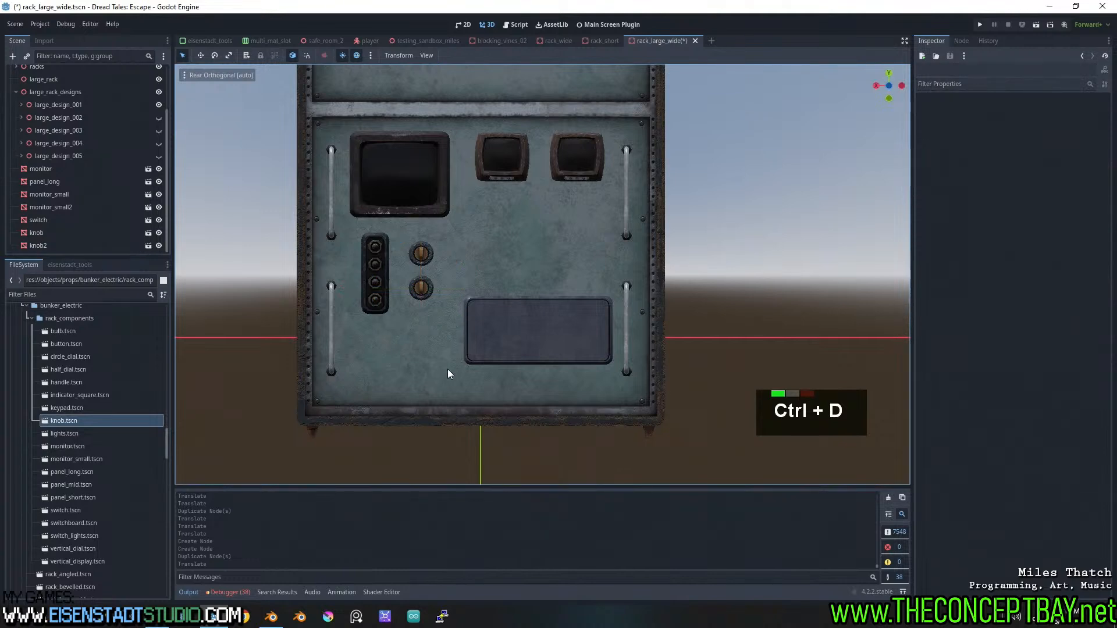
Move the long panel closer to the rack's lower edge and scale it uniformly to 0.79
left_click(527, 308)
left_click_drag(540, 259, 539, 286)
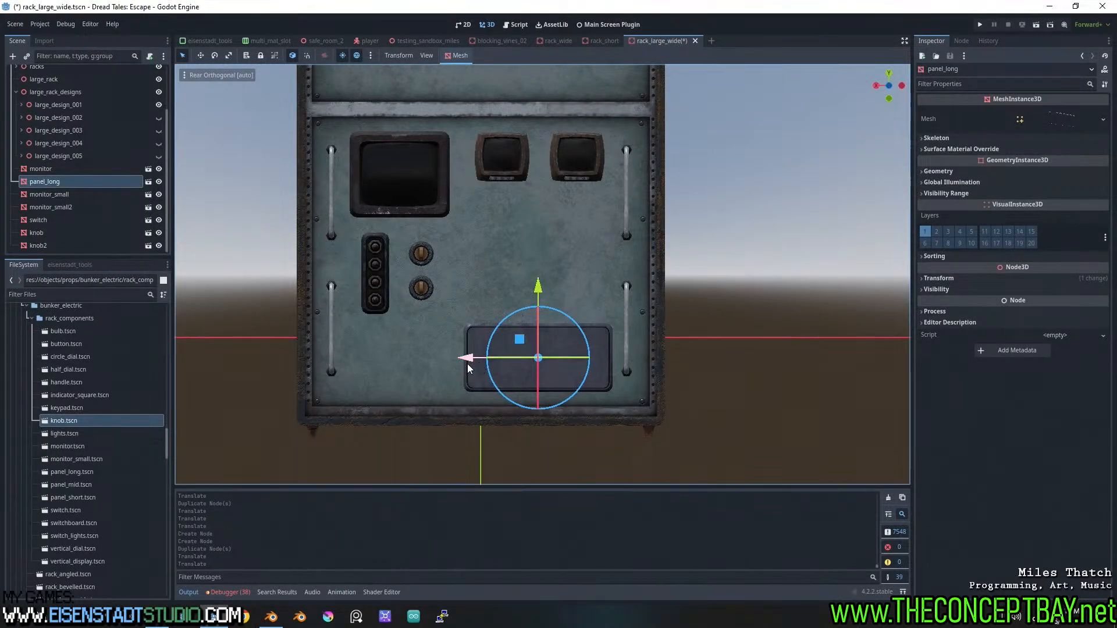
left_click(966, 279)
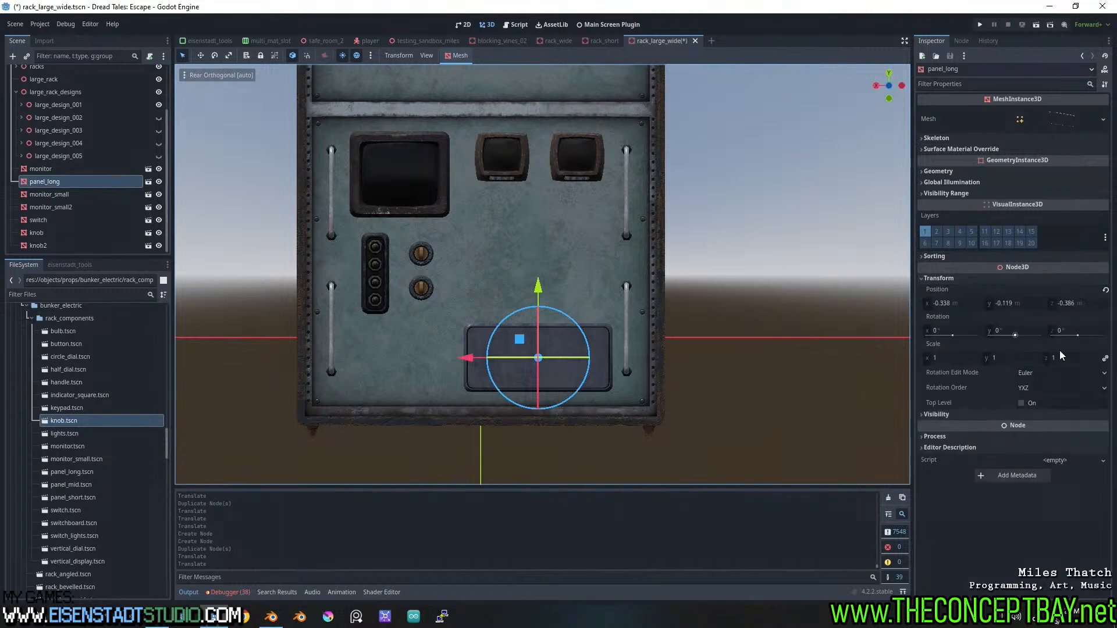
left_click_drag(1073, 357, 1054, 357)
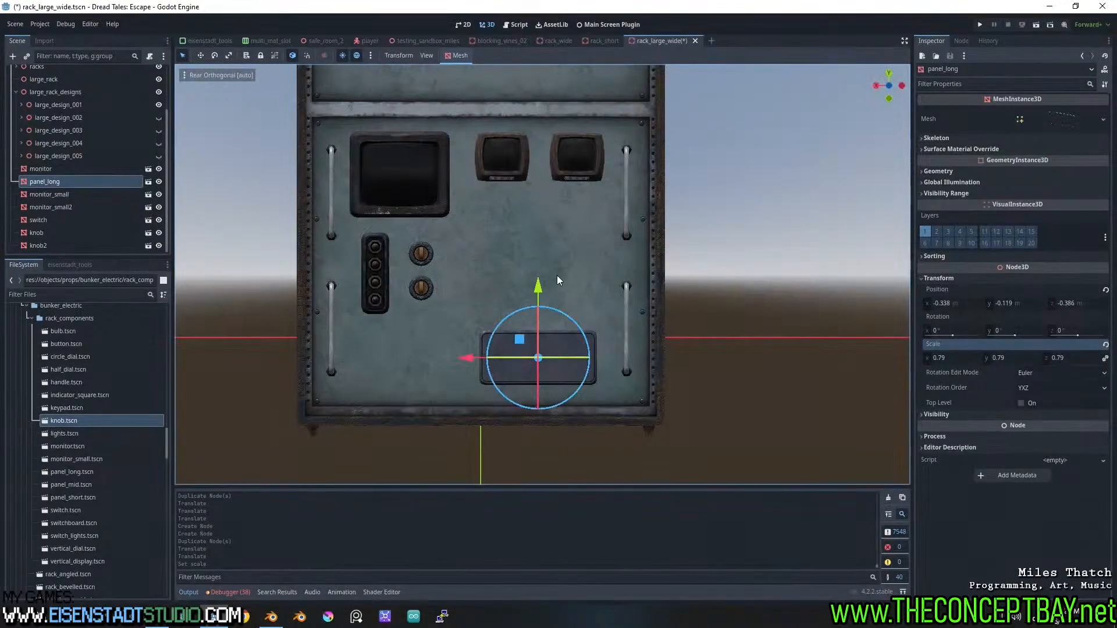
Nudge the long panel into the lower corner and place a duplicate level with it below the switch and knobs
left_click_drag(538, 285, 537, 289)
left_click_drag(465, 363, 337, 381)
key("ctrl+d")
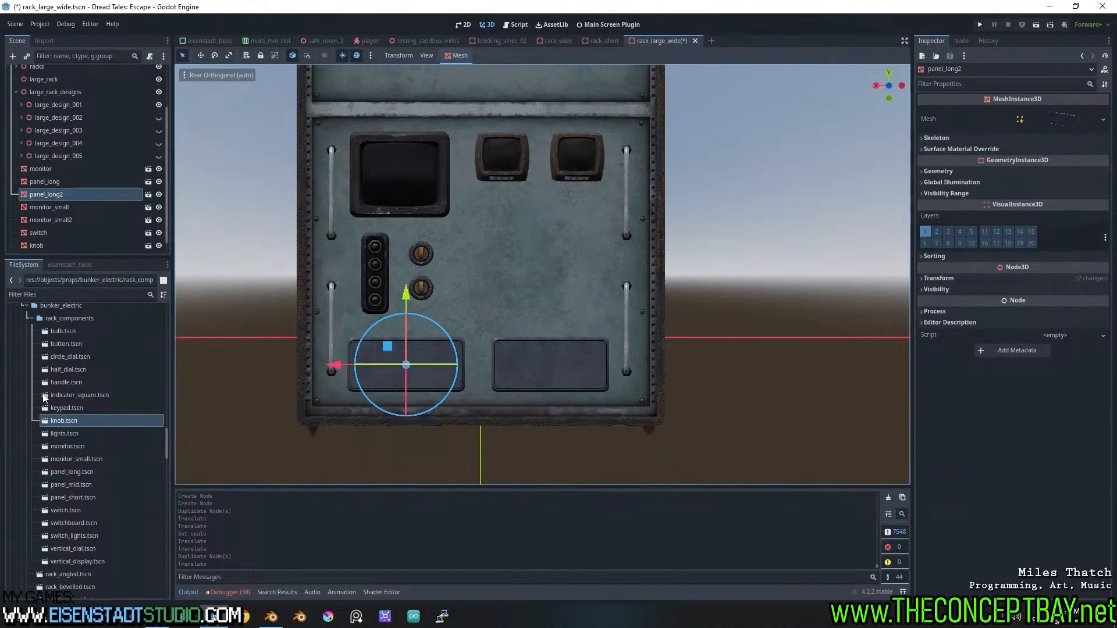
Place a handle vertically between the large monitor and the first small monitor, then fine-tune its height
left_click(65, 408)
left_click_drag(72, 396, 463, 190)
left_click(66, 382)
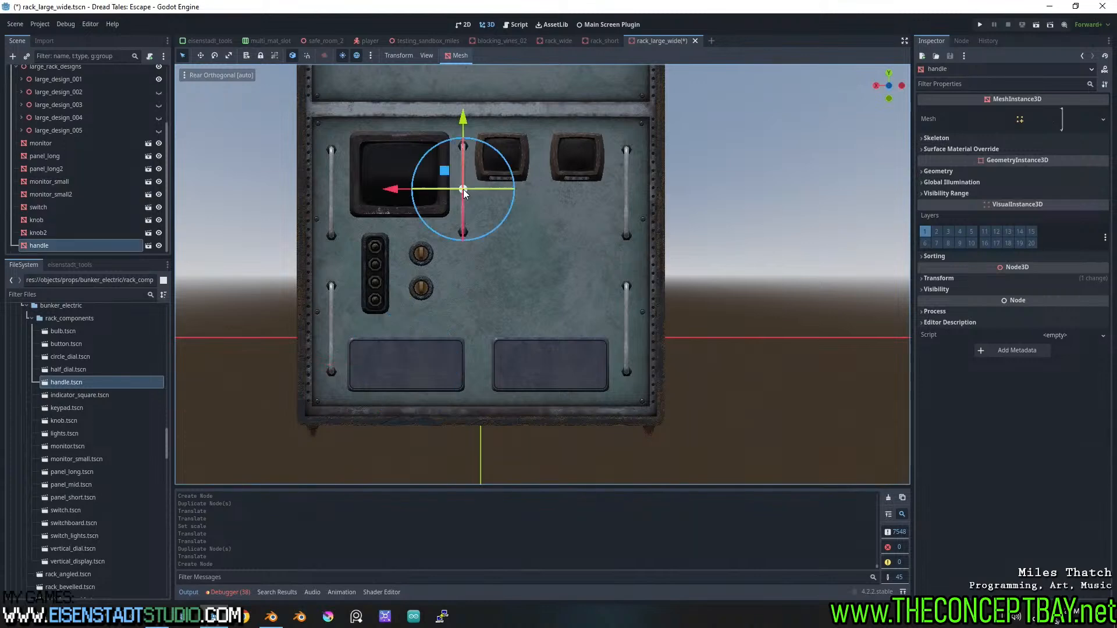
left_click_drag(466, 117, 465, 121)
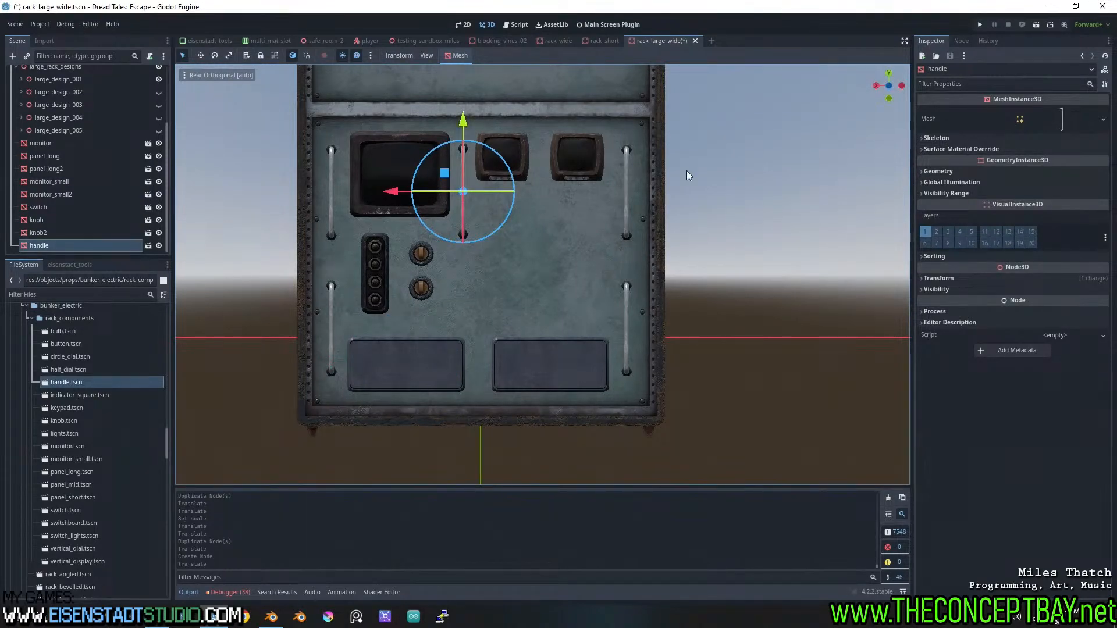
left_click(687, 171)
Place a circle_dial below the first small monitor and a duplicate of it below the second one
left_click_drag(71, 359, 509, 213)
key("ctrl+d")
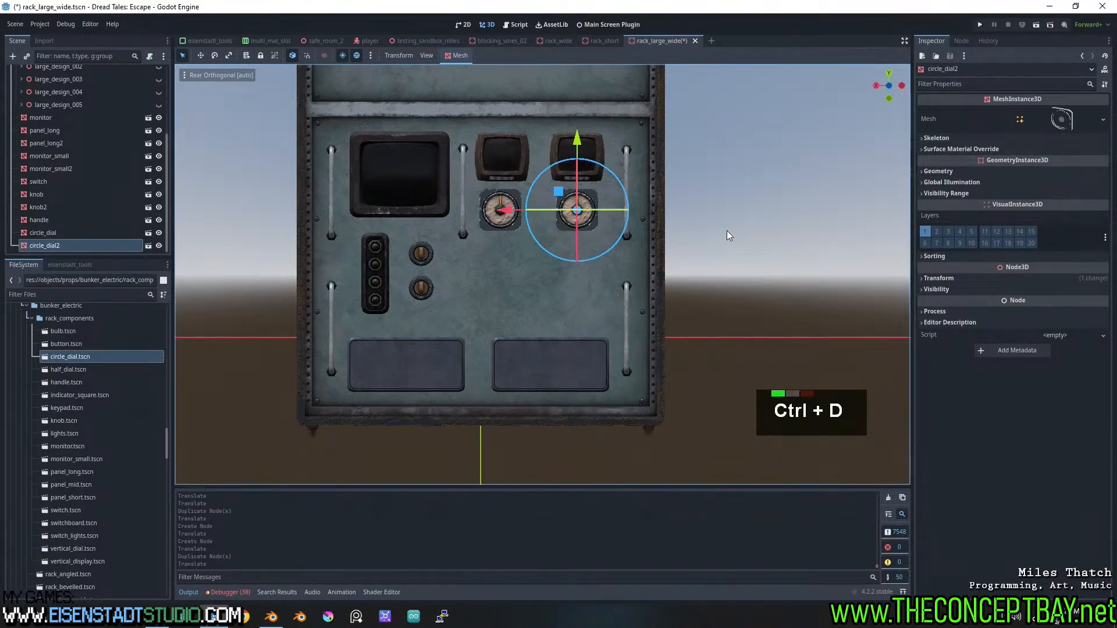
left_click(559, 221)
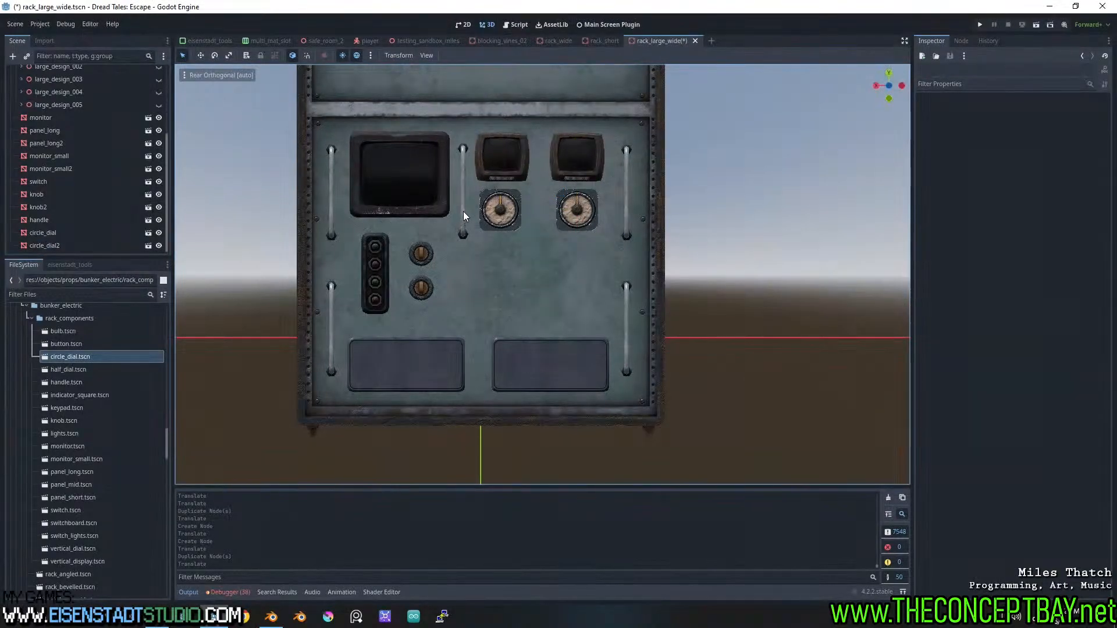
Duplicate the handle beside the large monitor and position the copy between the two small monitors
left_click(463, 211)
key("ctrl+d")
left_click_drag(393, 192, 477, 192)
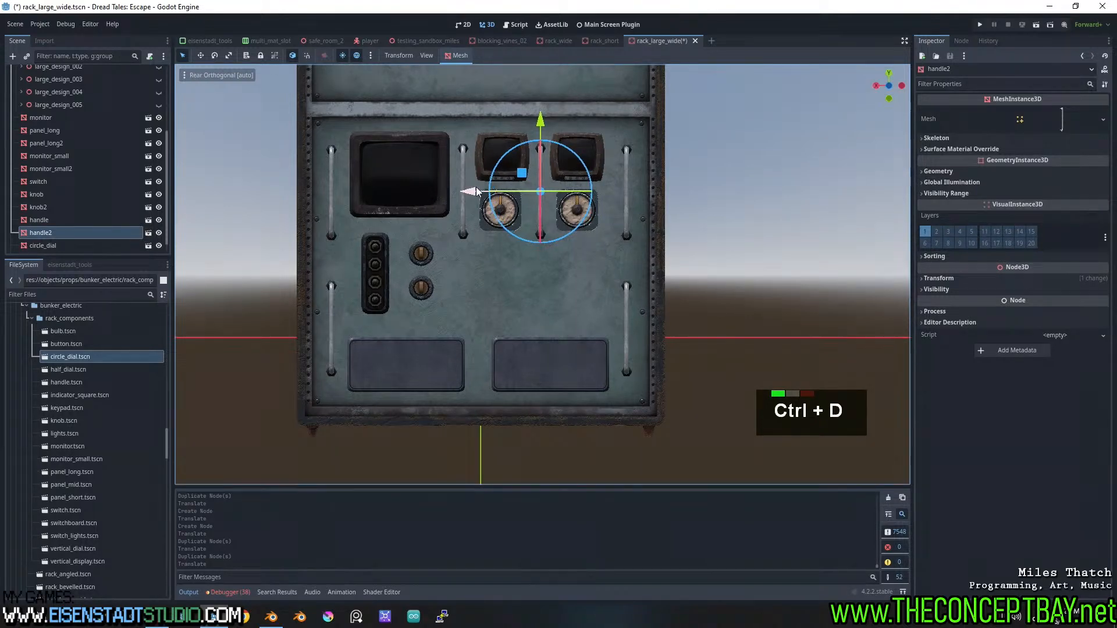
left_click(791, 203)
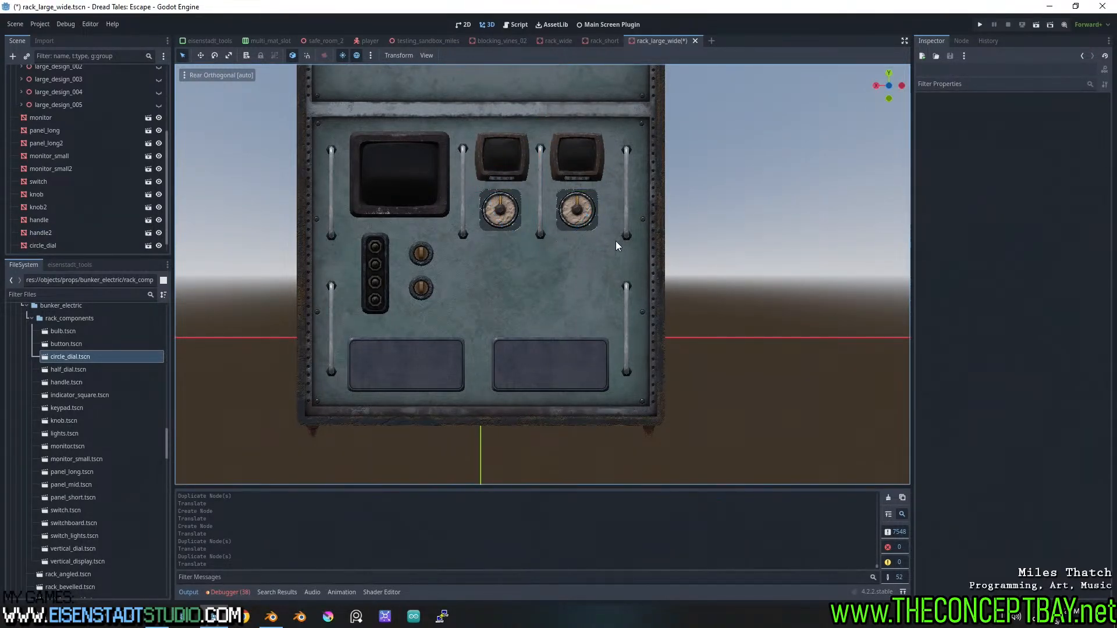
Shift the second small monitor and its dial slightly outward, and re-centre the handle between the two monitor-and-dial pairs
left_click(576, 210)
left_click(576, 156, "shift")
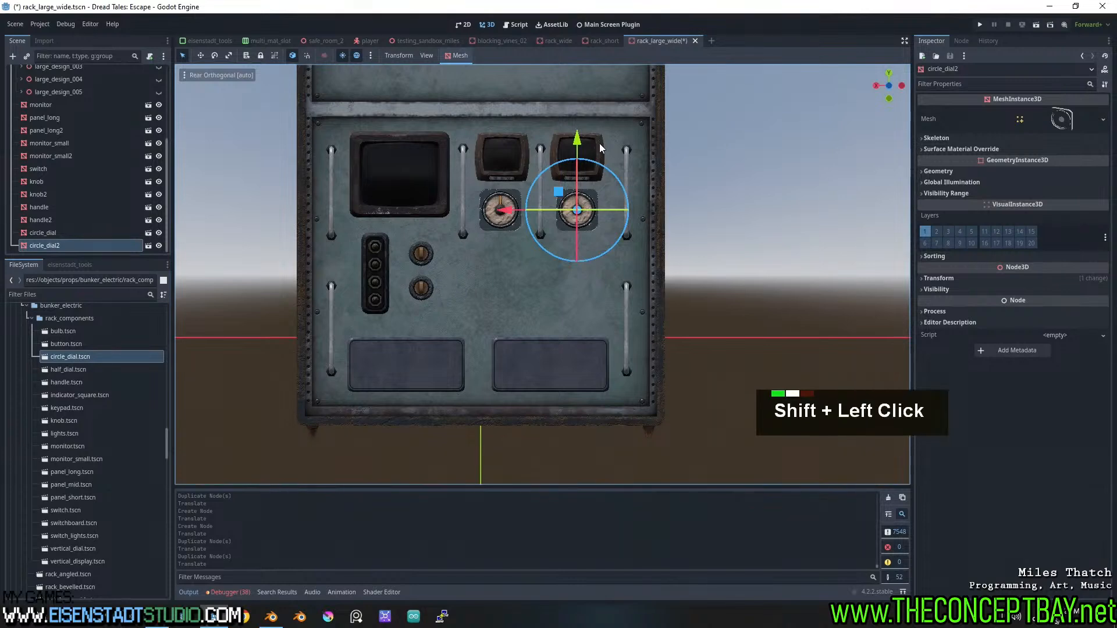
left_click_drag(514, 181, 475, 193)
left_click(676, 218)
left_click(540, 222)
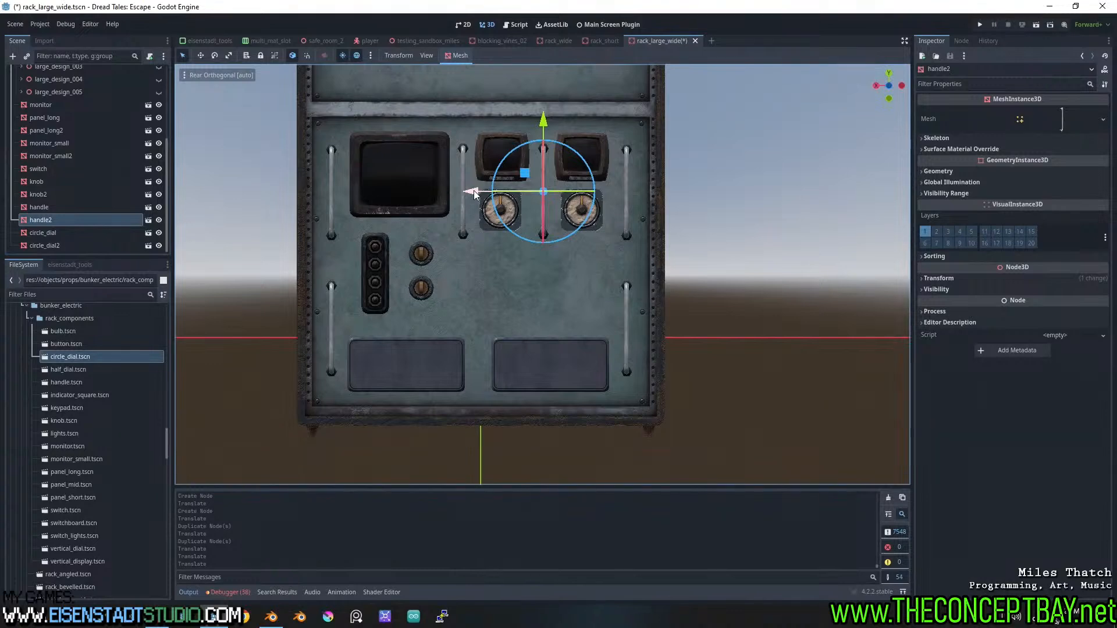
Shift the first small monitor and its dial slightly toward the handle between the two monitor-and-dial pairs
left_click(834, 203)
left_click(501, 216)
left_click(520, 147, "shift")
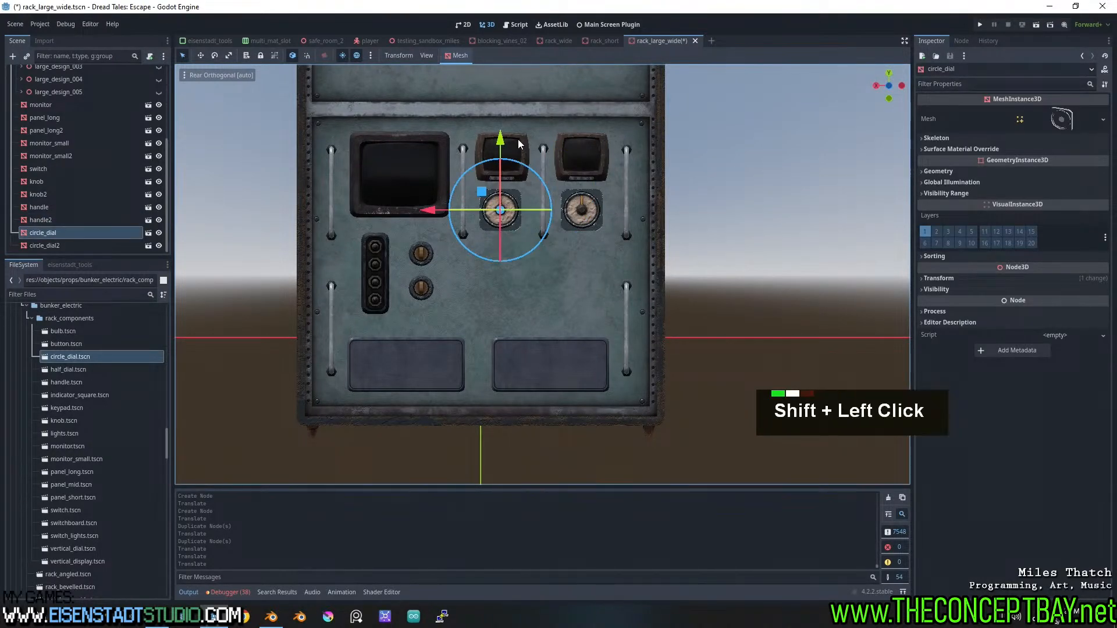
left_click_drag(433, 184, 436, 181)
left_click(292, 313)
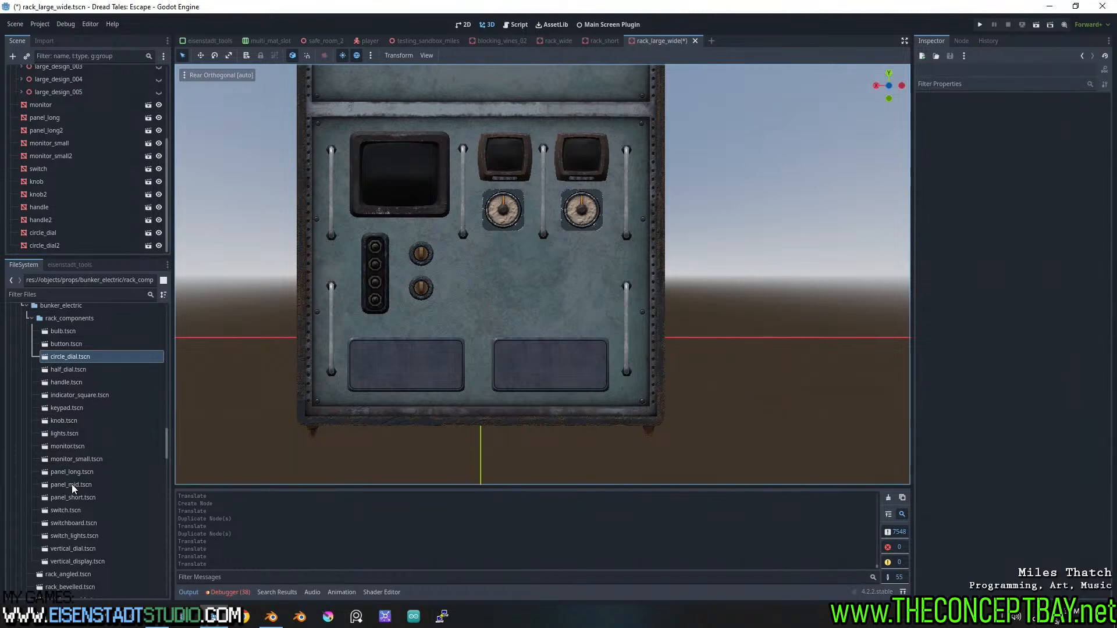
Place a switchboard over the second long panel near the rack's lower handle, and delete both long panels
left_click_drag(66, 519, 568, 348)
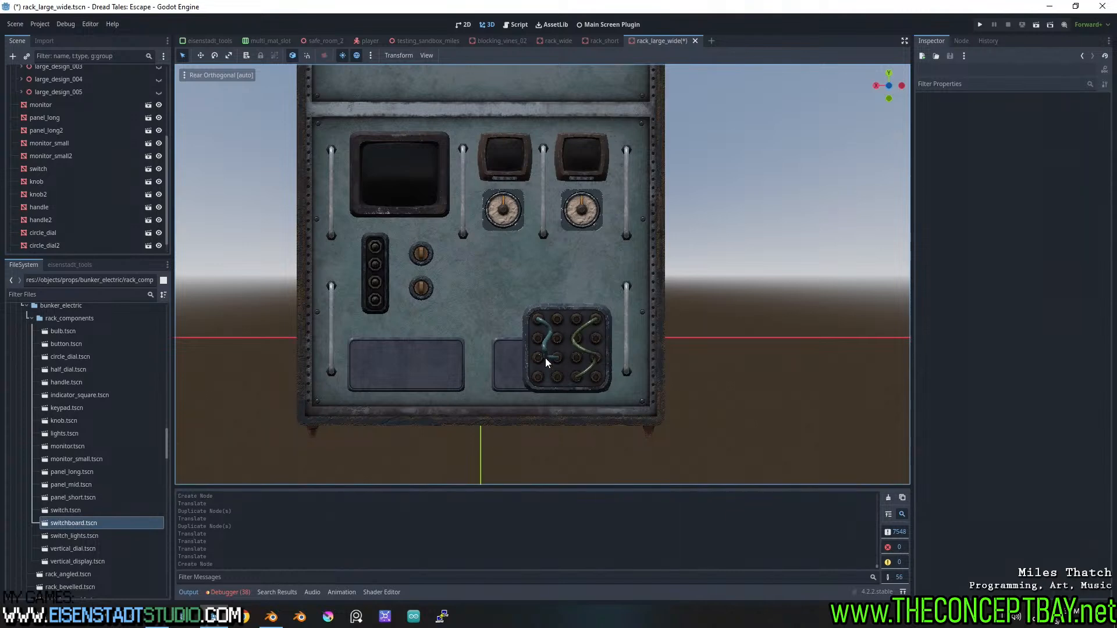
left_click(507, 368)
key("Return")
key("Delete")
left_click(549, 347)
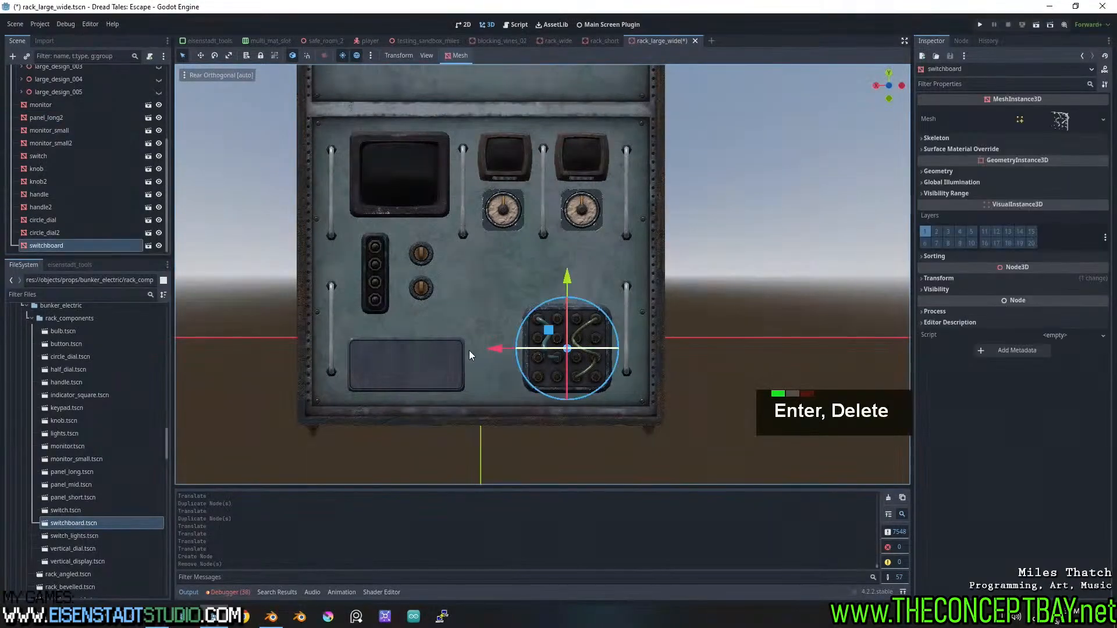
left_click(382, 362)
key("Delete")
key("Return")
Duplicate the switchboard and place the copy beside it at the same height
left_click(571, 343)
key("ctrl+d")
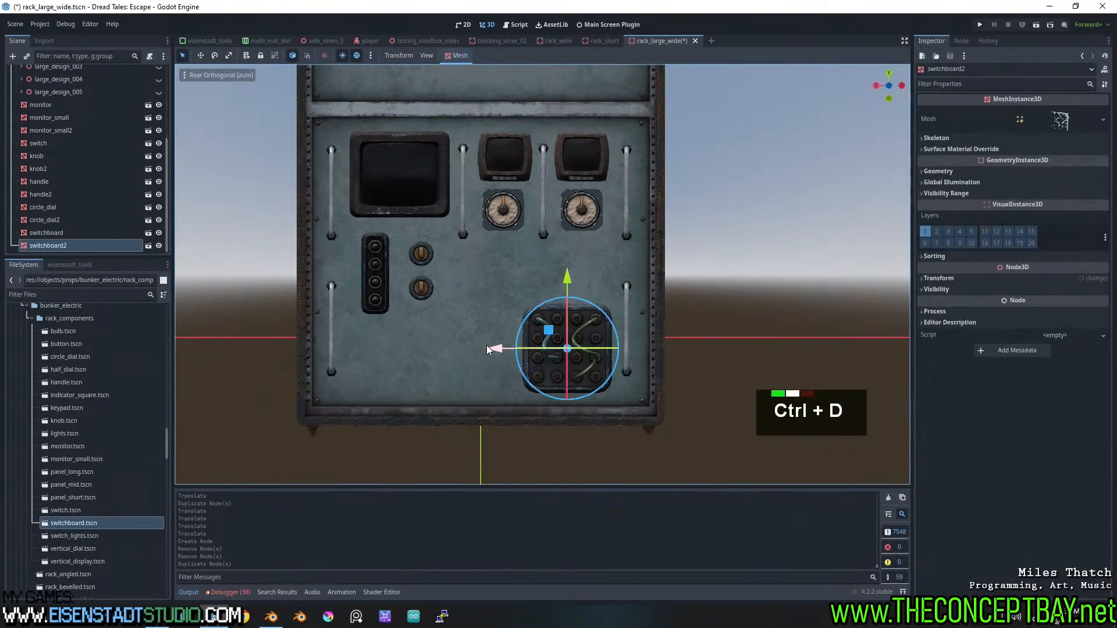
left_click_drag(487, 344, 447, 348)
left_click(570, 342, "shift")
Delete both knobs next to the vertical switch strip
left_click(416, 290)
key("Delete")
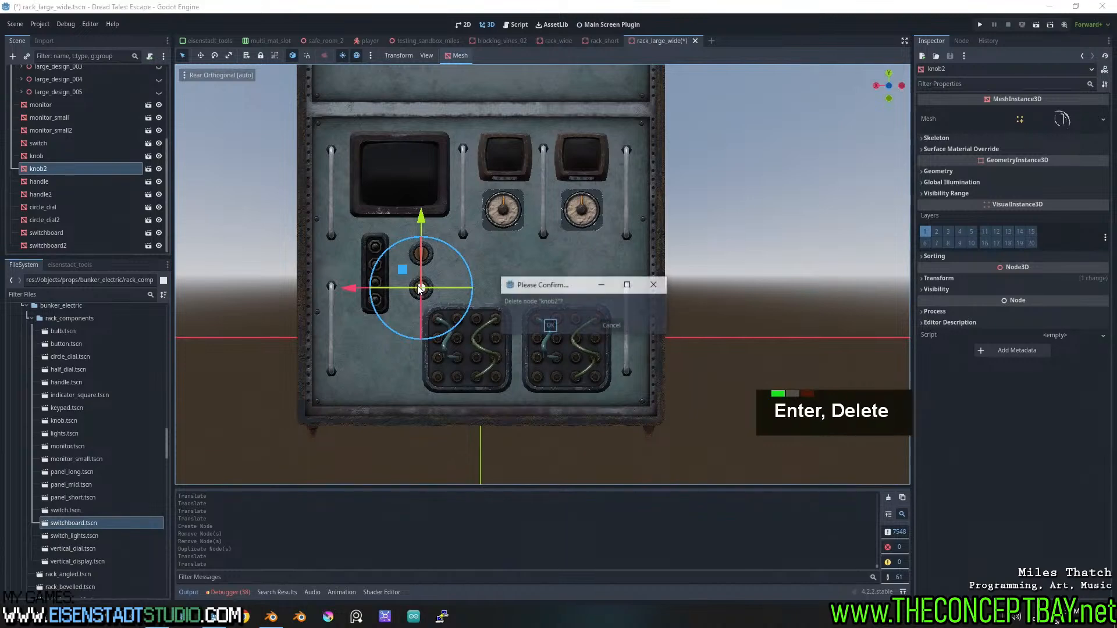
key("Return")
left_click(417, 257)
key("Delete")
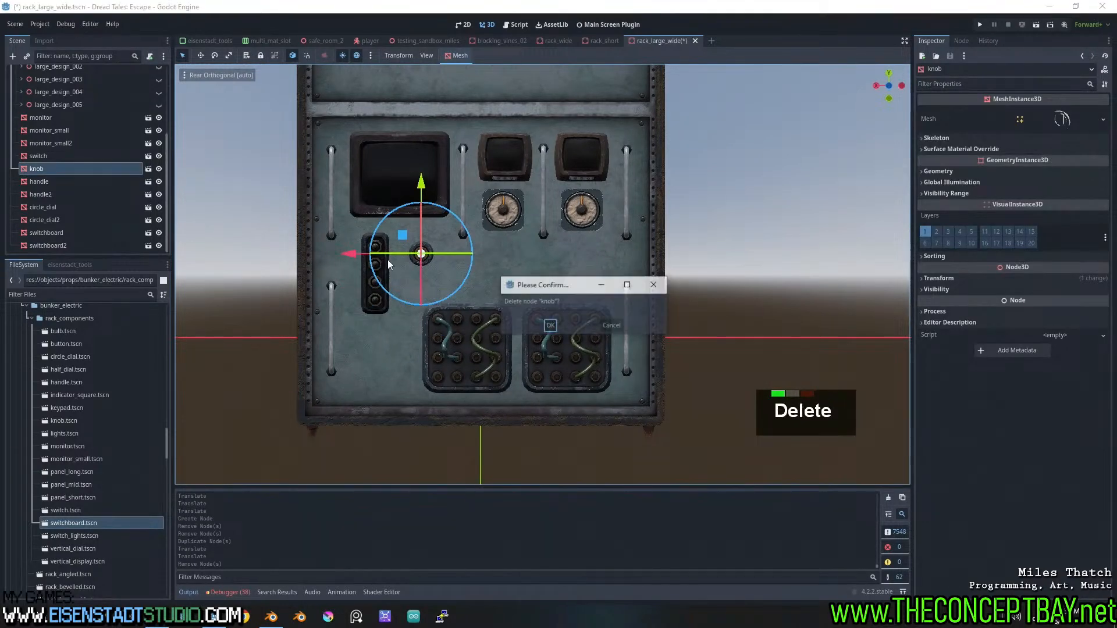
key("Return")
Rotate the switch strip 90 degrees to horizontal and centre it beneath the large monitor
left_click(382, 260)
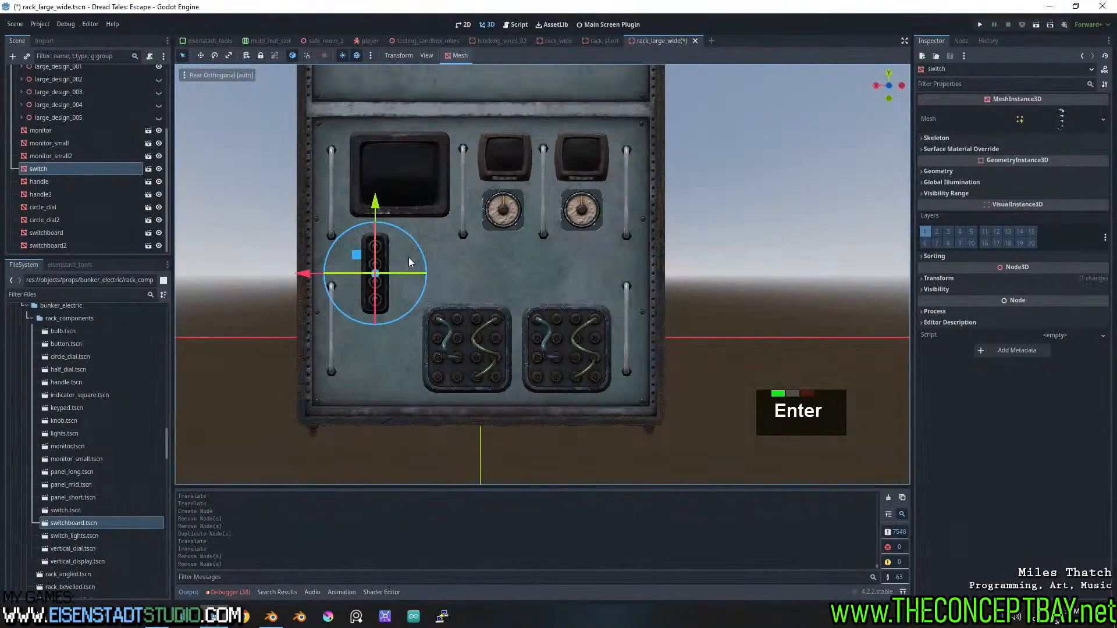
left_click_drag(420, 294, 421, 325, "ctrl")
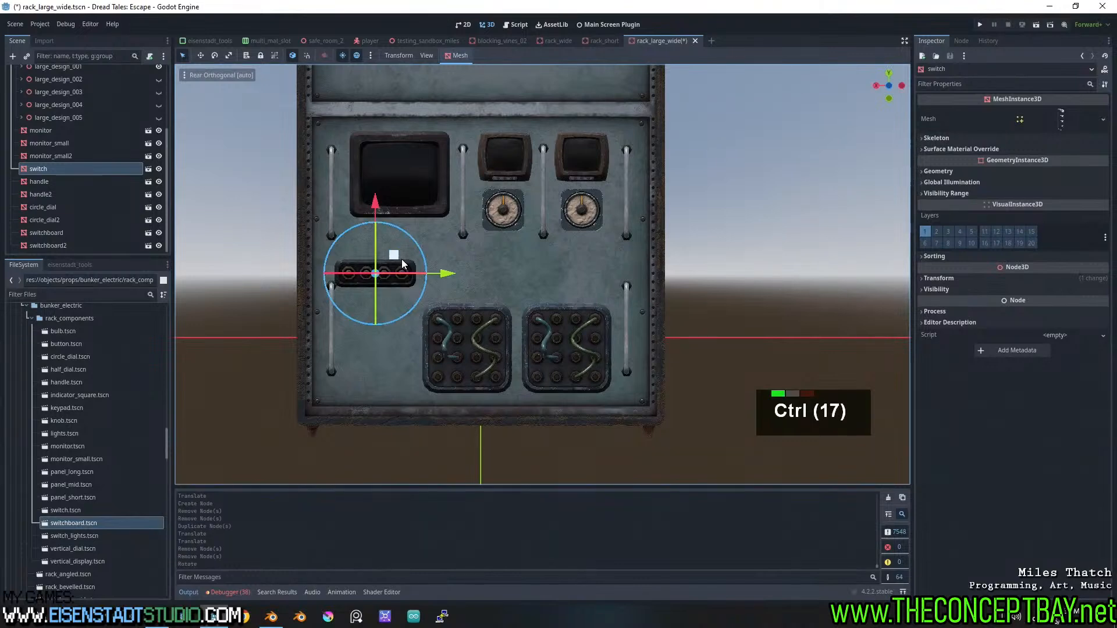
left_click_drag(403, 265, 421, 231, "ctrl")
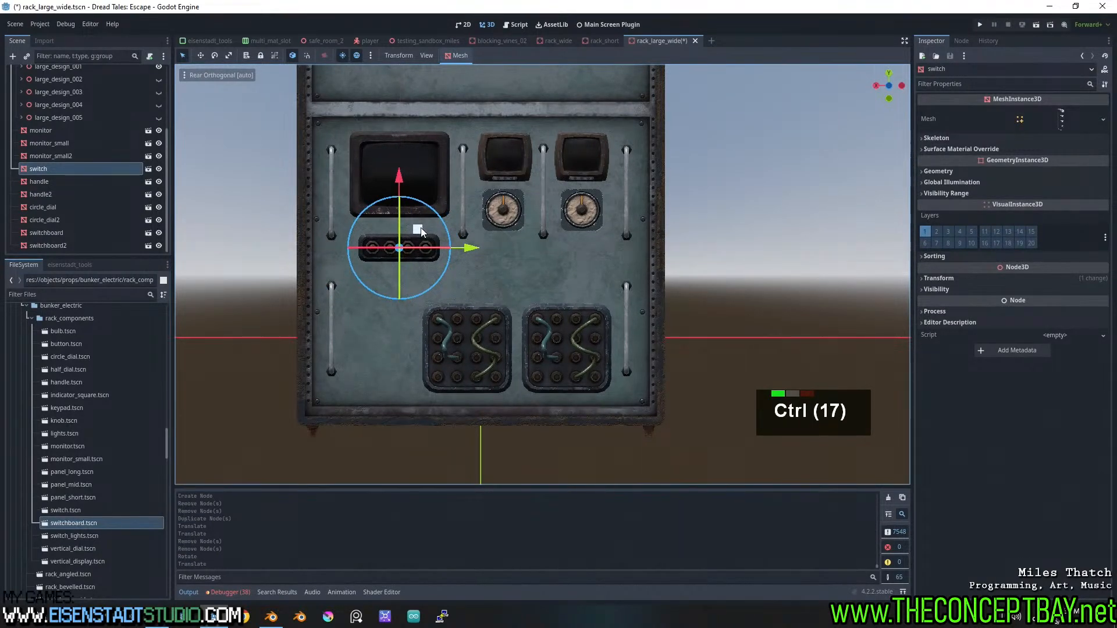
key("ctrl+d")
left_click_drag(399, 177, 399, 210)
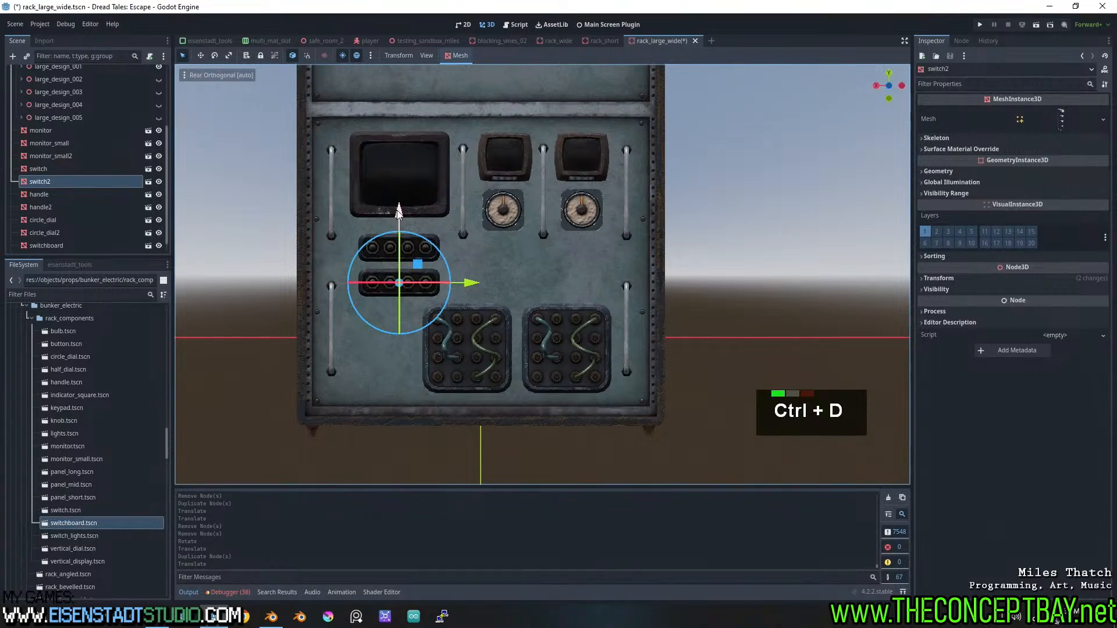
left_click(64, 536)
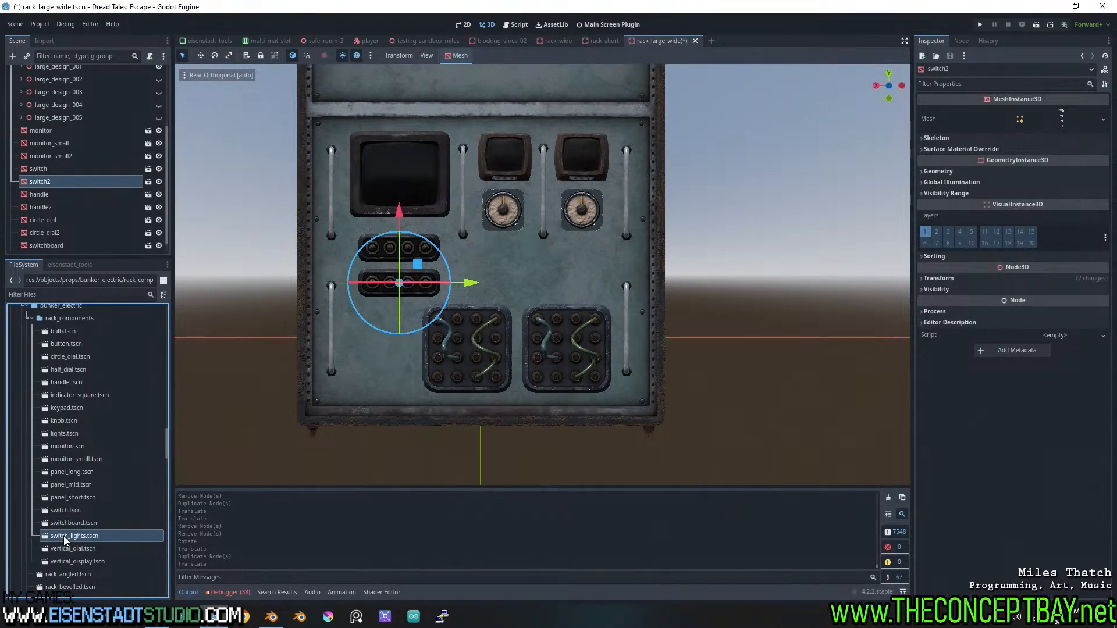
left_click_drag(68, 548, 134, 550)
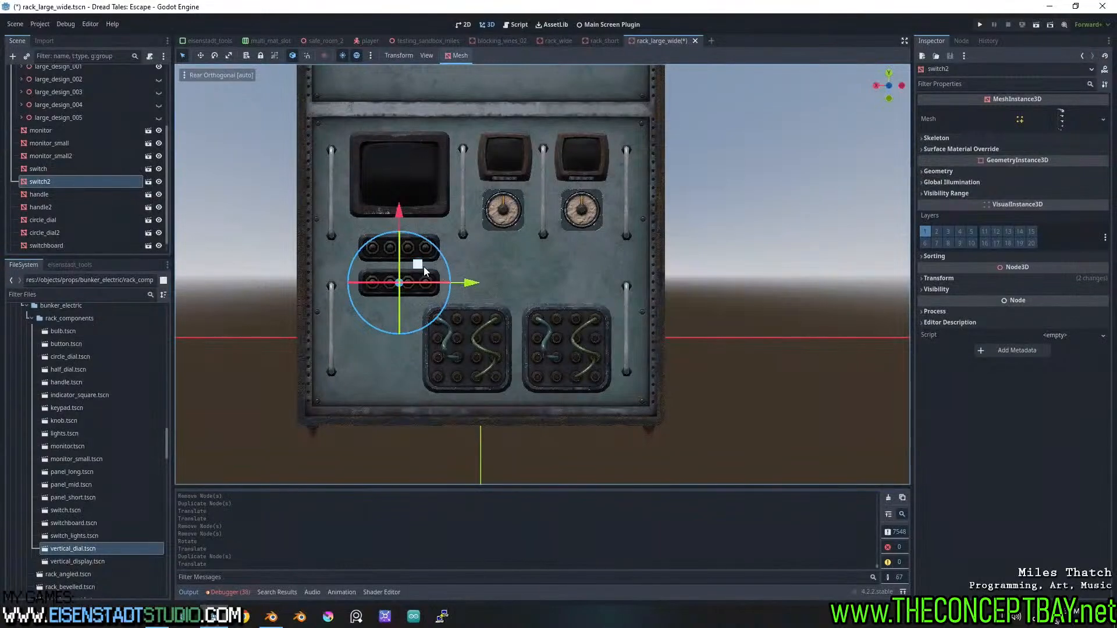
key("Delete")
key("Return")
Lower the horizontal switch strip slightly, and add two duplicates in a row beneath the small monitors and dials
left_click(407, 249)
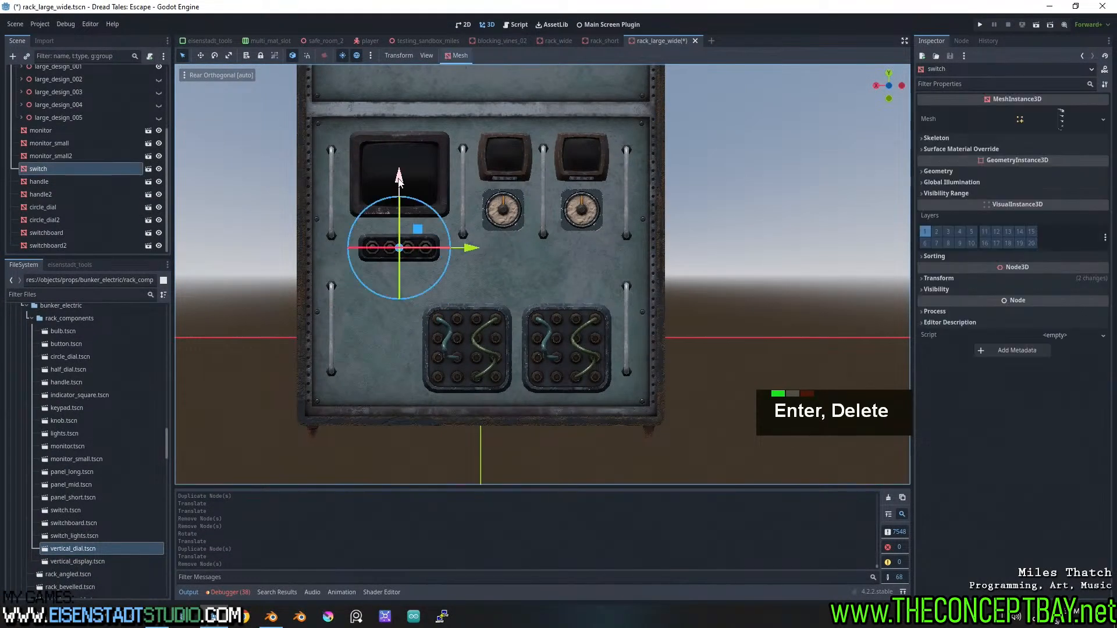
left_click_drag(400, 180, 401, 196)
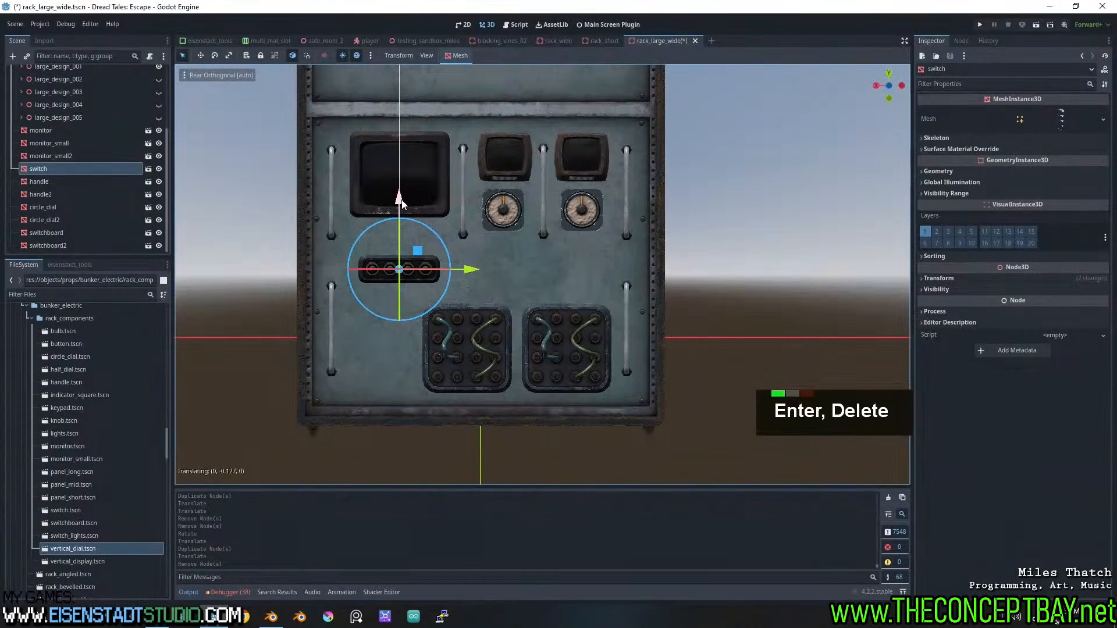
left_click_drag(467, 269, 652, 284, "ctrl")
key("ctrl+d")
key("ctrl+d")
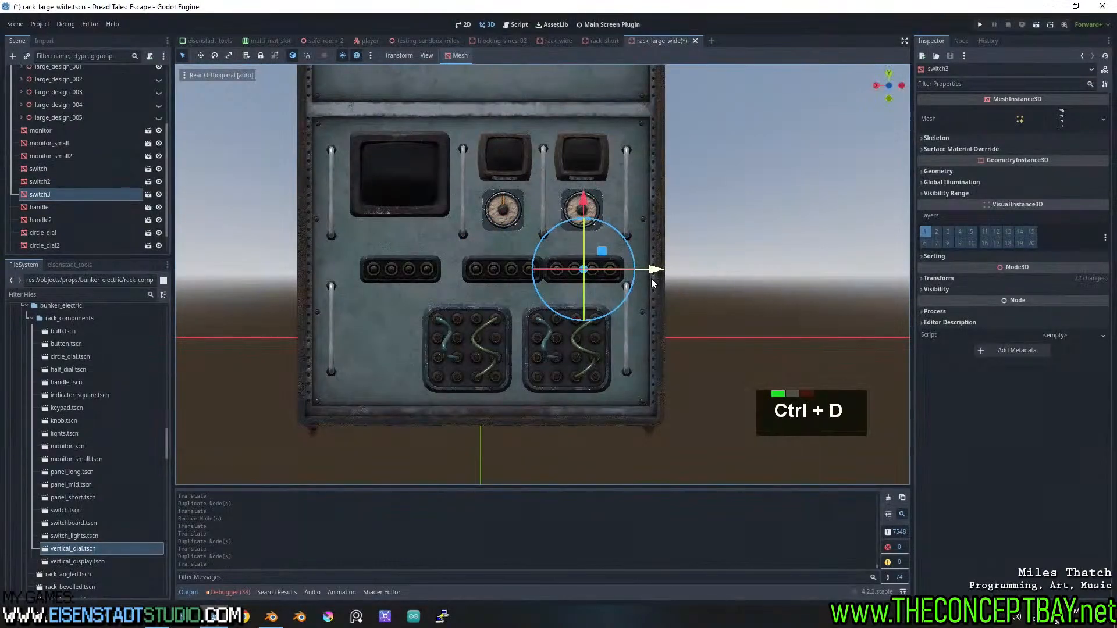
left_click(502, 272)
left_click_drag(573, 268, 578, 272)
Place a bulb on the empty area between the lower handle and the first switchboard
left_click(687, 280)
middle_click_drag(694, 290, 653, 236)
scroll(648, 296, "down", 4)
scroll(582, 243, "up", 4)
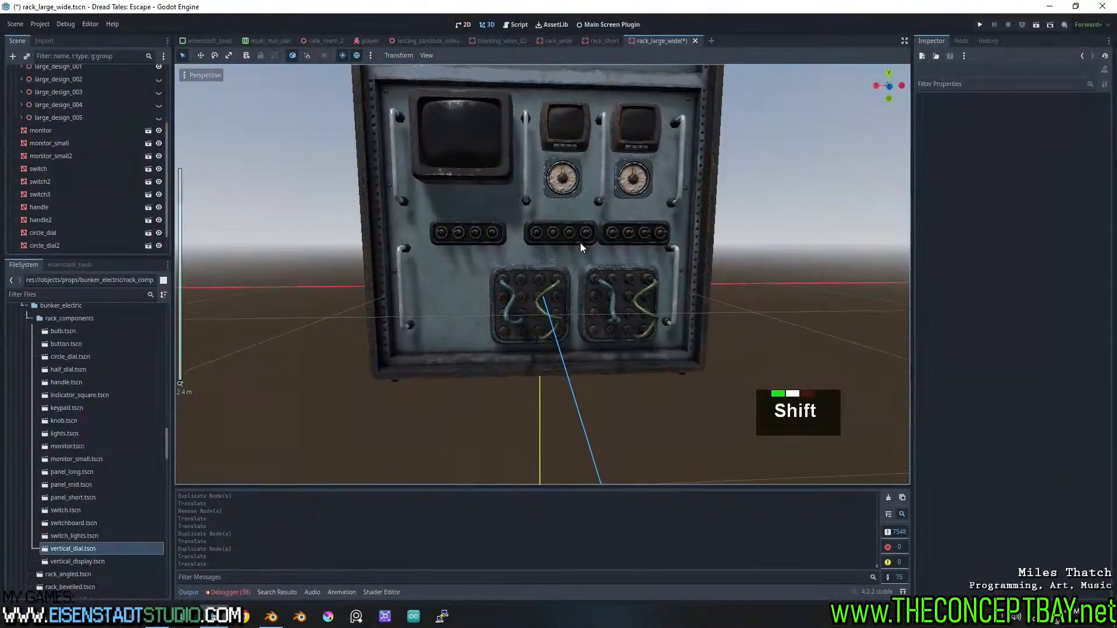
mouse_move(581, 242)
middle_mouse_down("shift")
mouse_move(598, 259)
mouse_move(576, 263)
middle_mouse_up("shift")
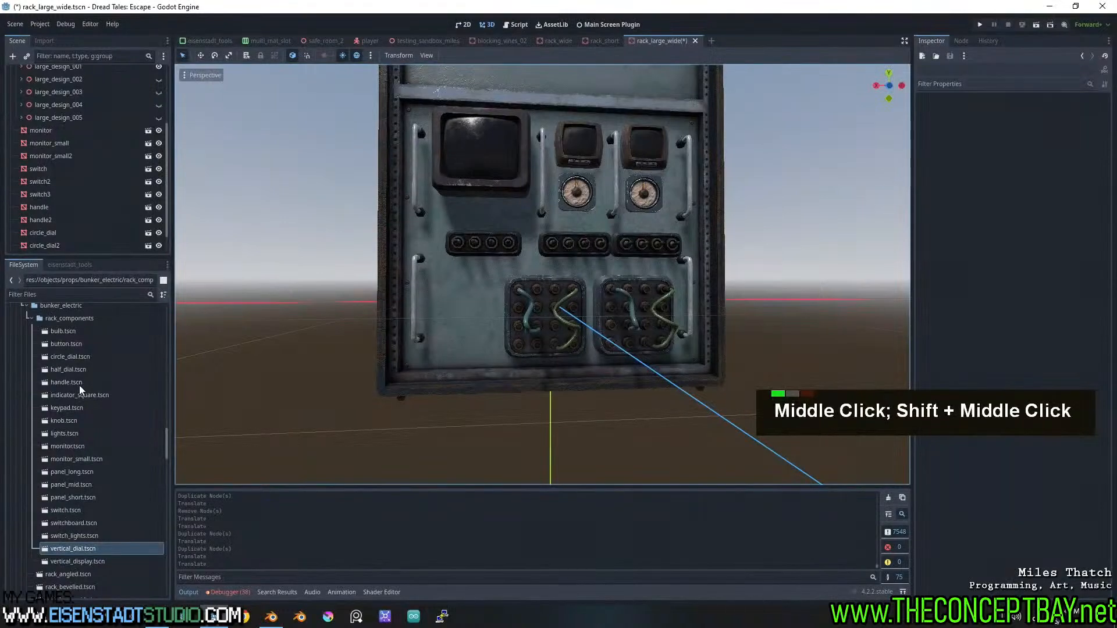
left_click_drag(64, 331, 460, 303)
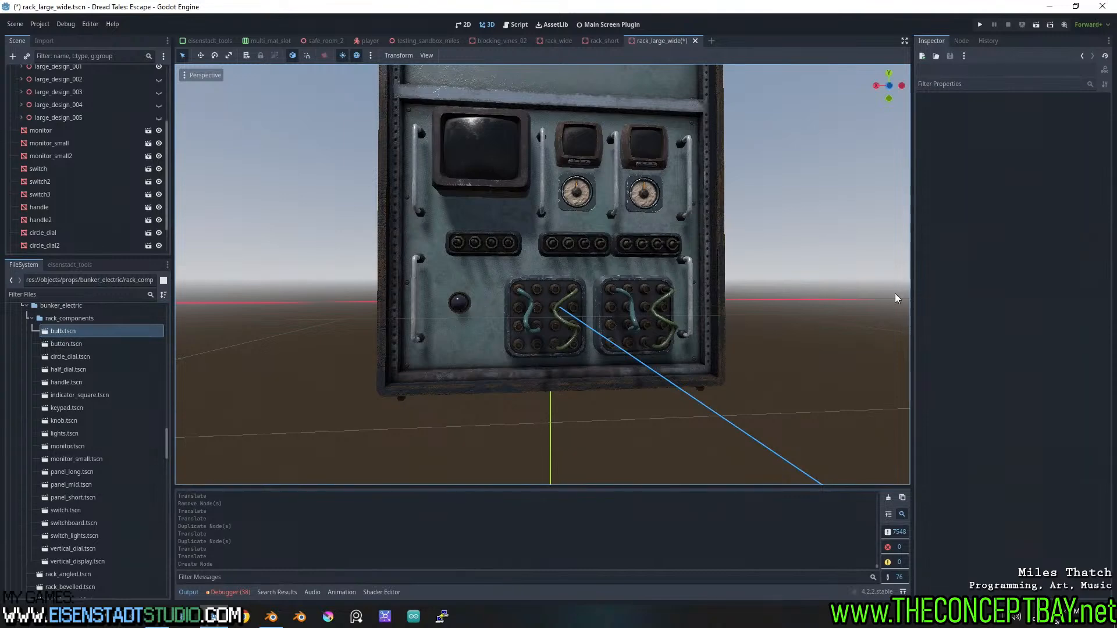
Move all the loose component nodes, starting from monitor, into large_design_001
scroll(672, 307, "down", 3)
middle_click_drag(673, 307, 665, 314)
middle_click_drag(665, 314, 358, 259, "shift")
scroll(680, 308, "up", 2)
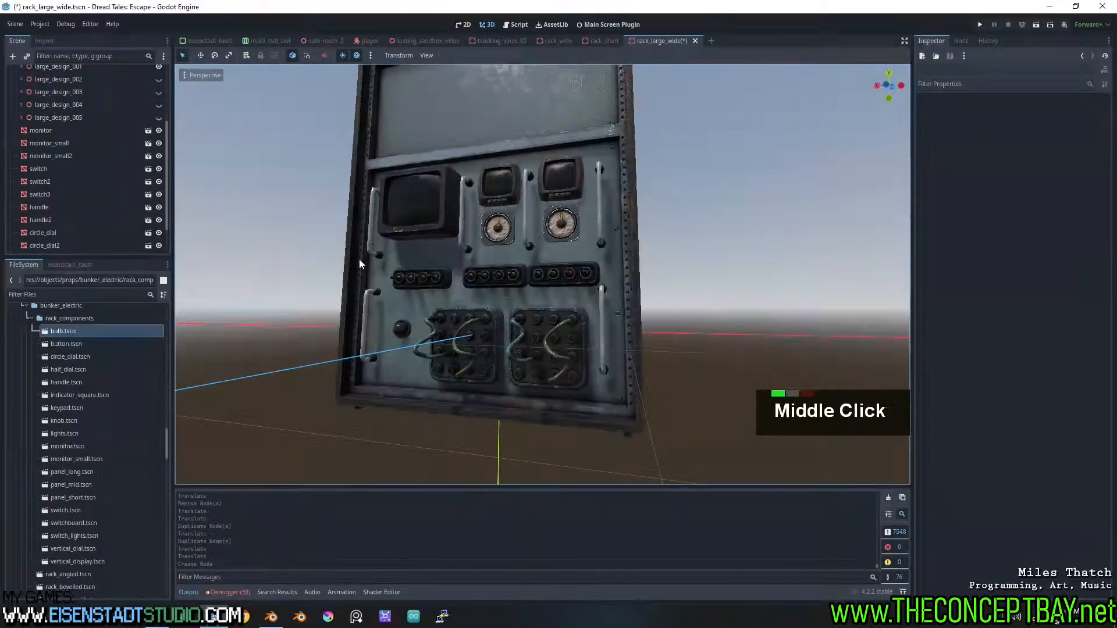
left_click(41, 126)
left_click(48, 246, "shift")
scroll(64, 187, "down", 2)
scroll(61, 195, "up", 3)
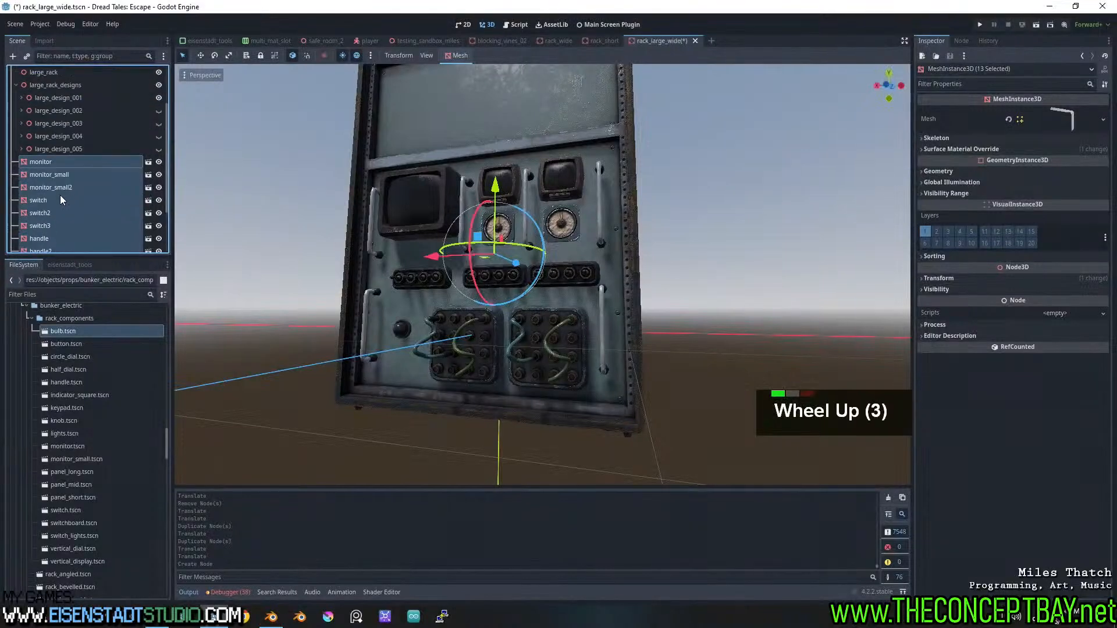
left_click_drag(60, 195, 74, 102)
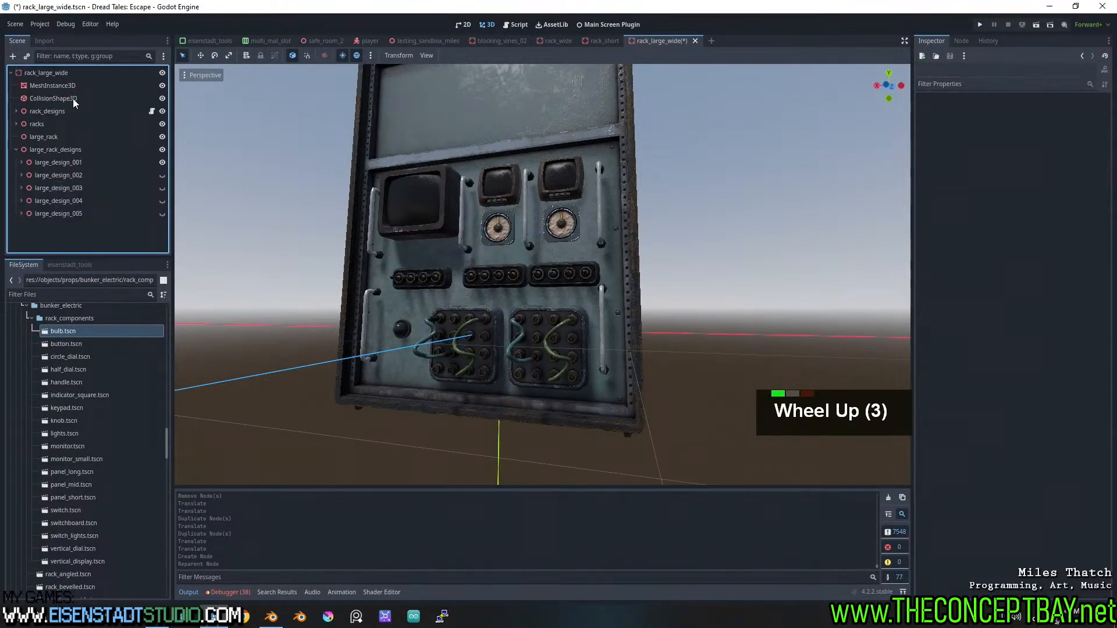
Hide large_design_001, then show and select large_design_002 on the front of the rack
left_click(163, 163)
left_click(162, 175)
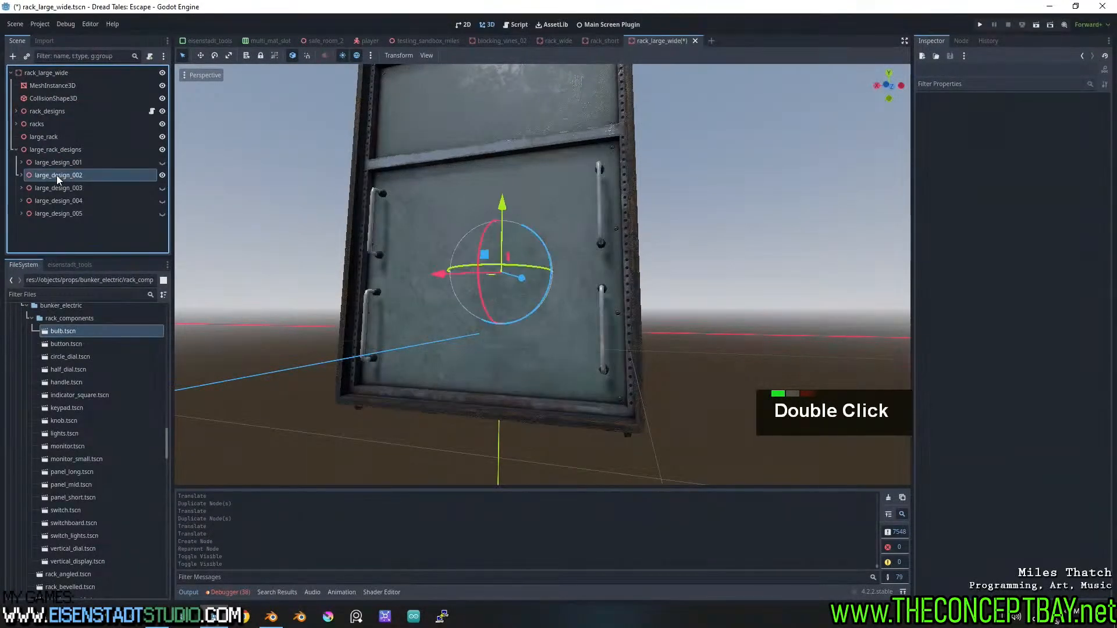
left_click(892, 85)
left_click_drag(891, 85, 888, 81)
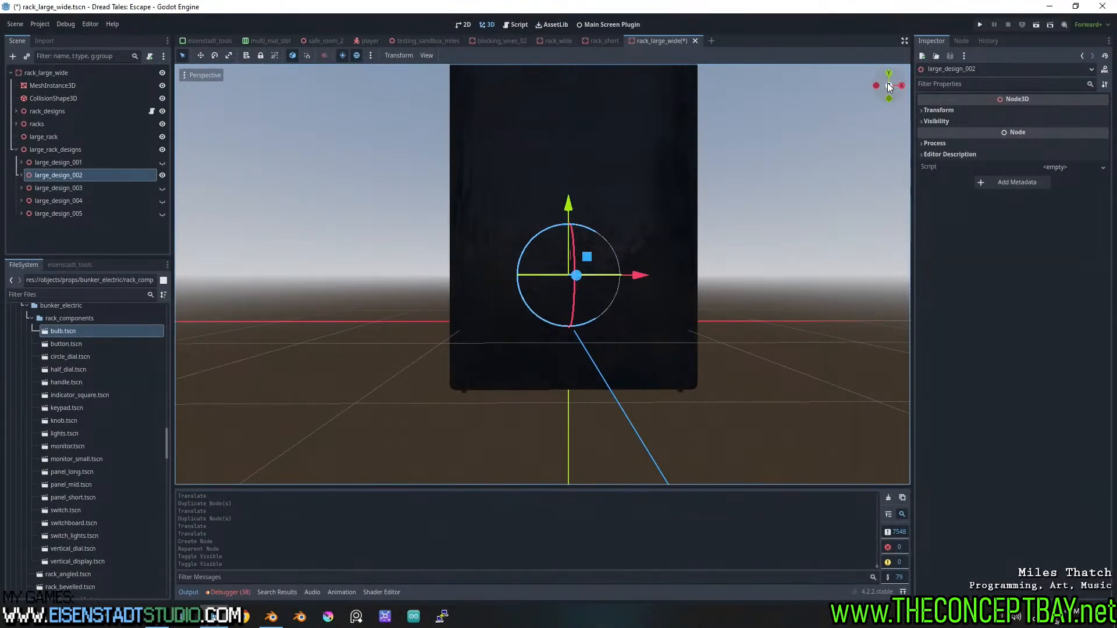
left_click(888, 86)
scroll(653, 303, "down", 4)
middle_click_drag(692, 251, 273, 317)
middle_click_drag(631, 318, 823, 181)
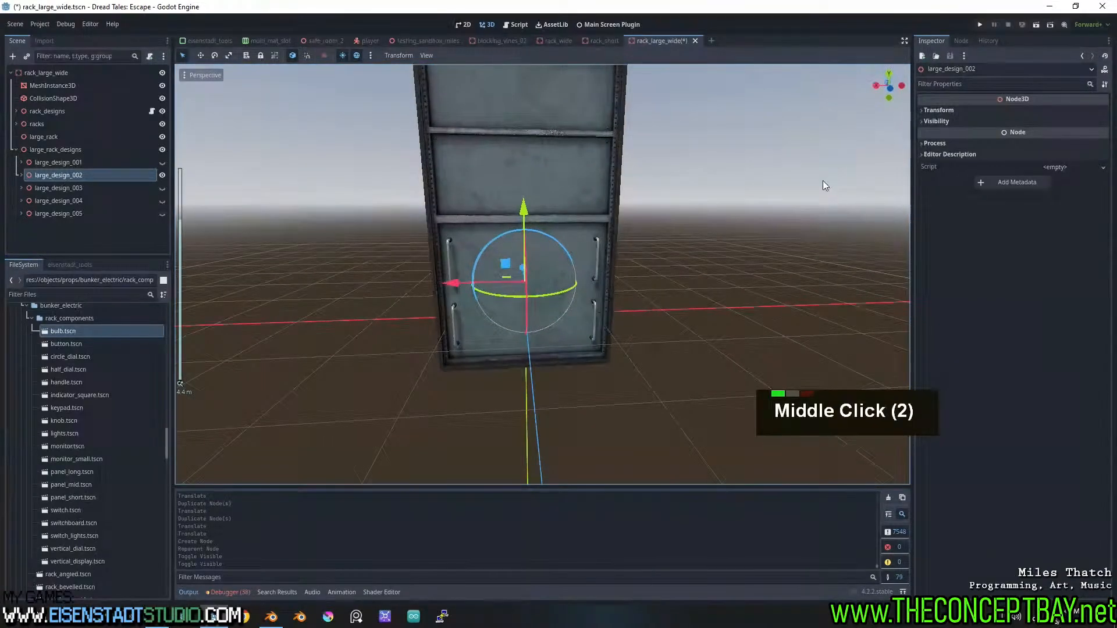
left_click(891, 88)
scroll(427, 259, "up", 4)
scroll(427, 253, "up", 1)
middle_click_drag(428, 254, 374, 260, "shift")
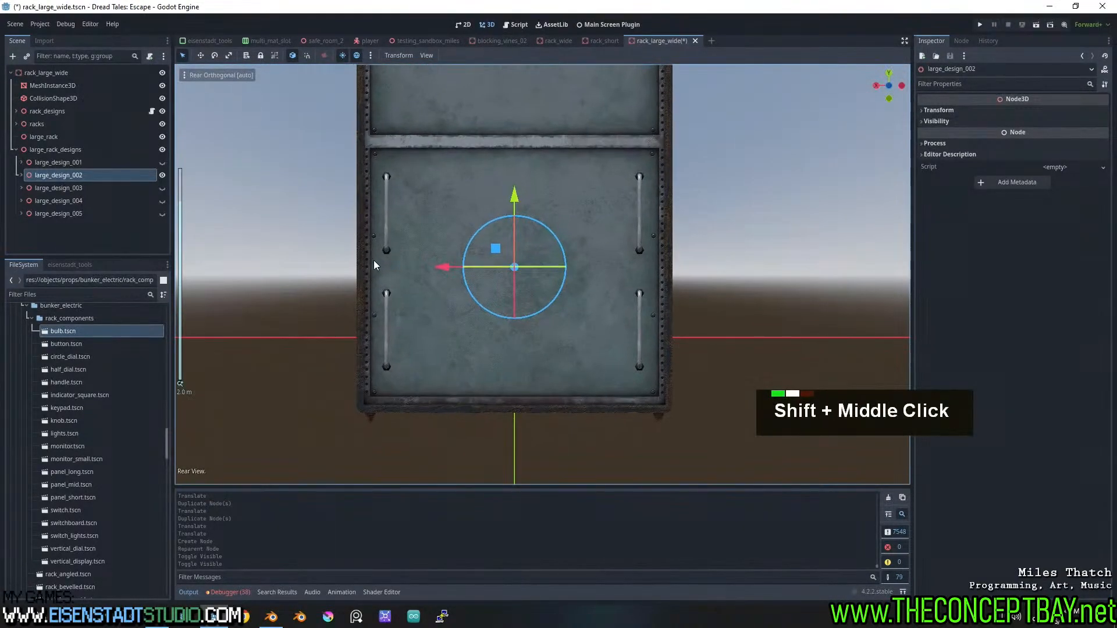
Place a panel_long beside the upper handle and duplicate it twice below to form an evenly spaced column
left_click(64, 482)
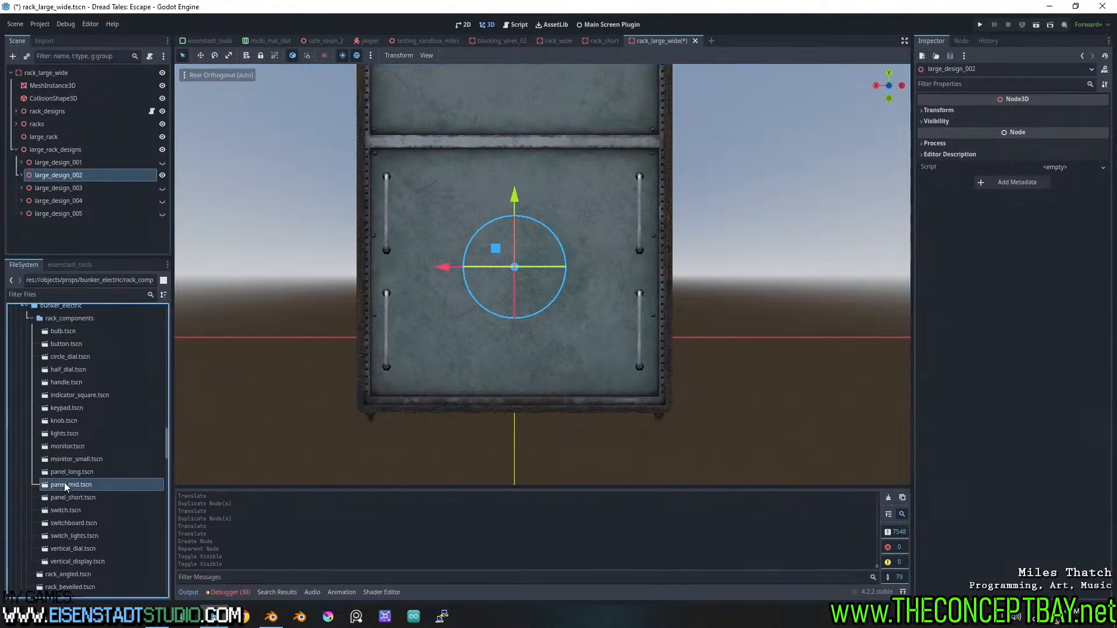
left_click_drag(75, 473, 466, 193)
left_click(466, 193)
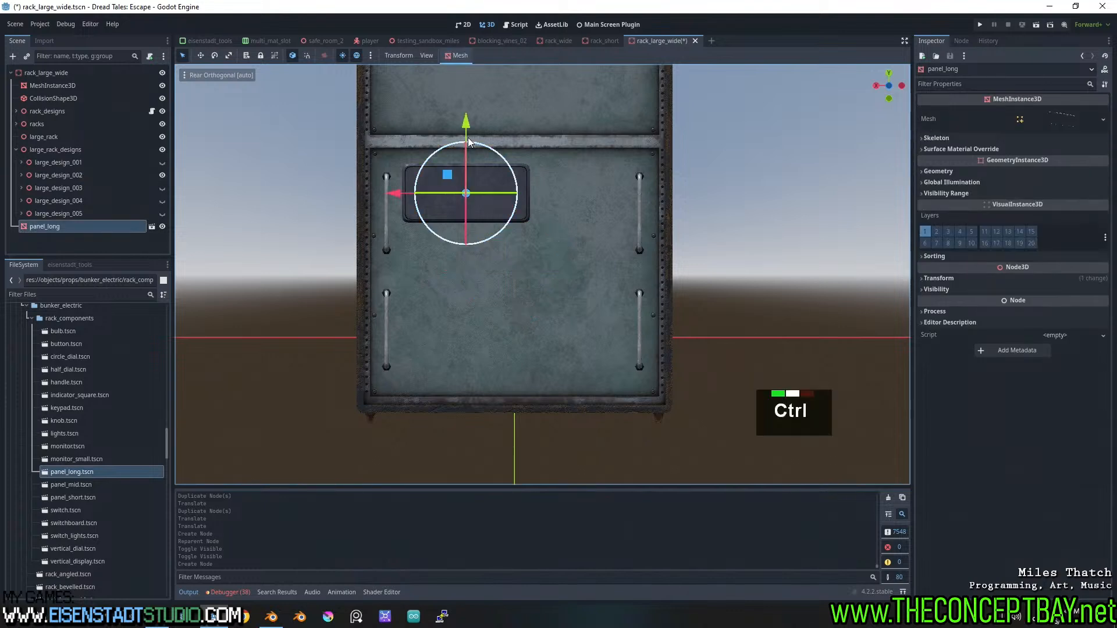
key("ctrl+d")
left_click_drag(463, 143, 458, 284)
key("ctrl+d")
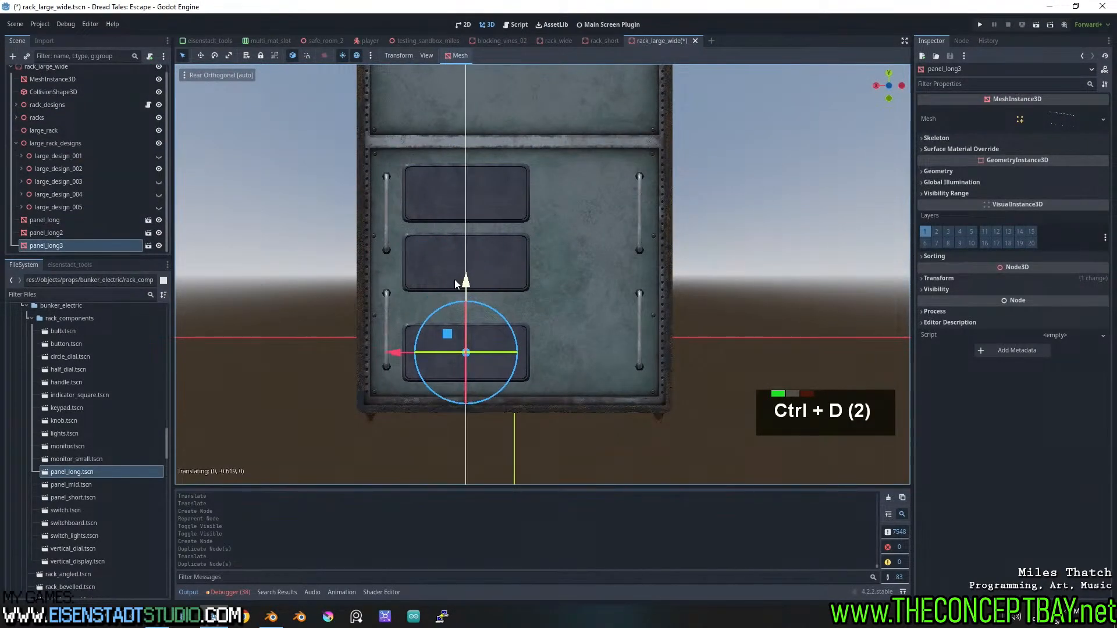
left_click(490, 250)
left_click_drag(466, 196, 472, 202)
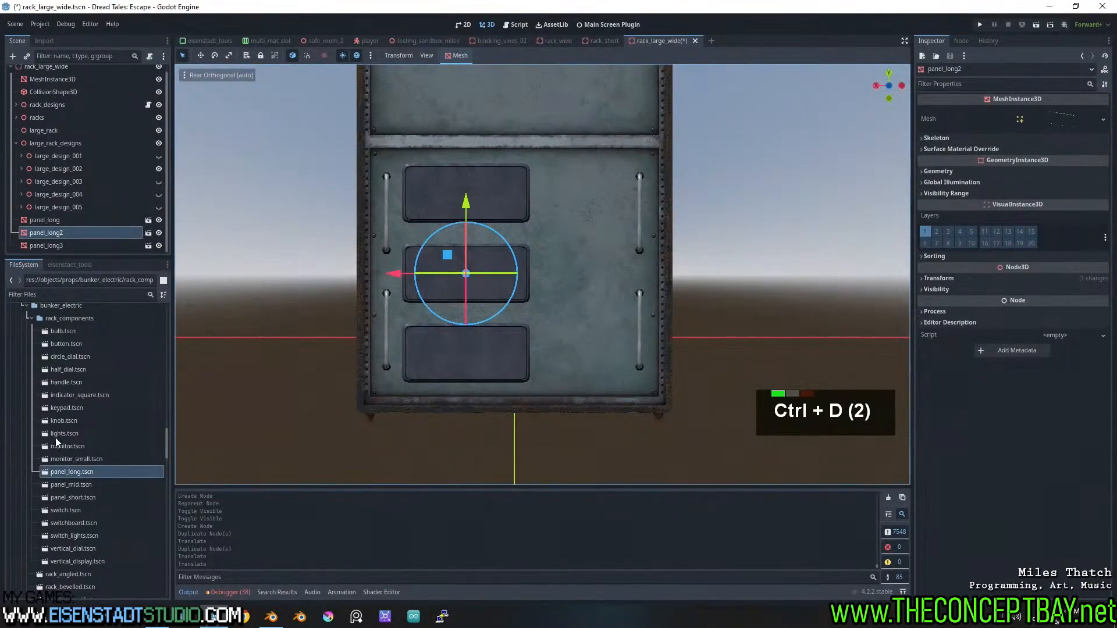
Place a lights component beside the top long panel and add two duplicates beside the middle and bottom panels
left_click_drag(56, 438, 585, 194)
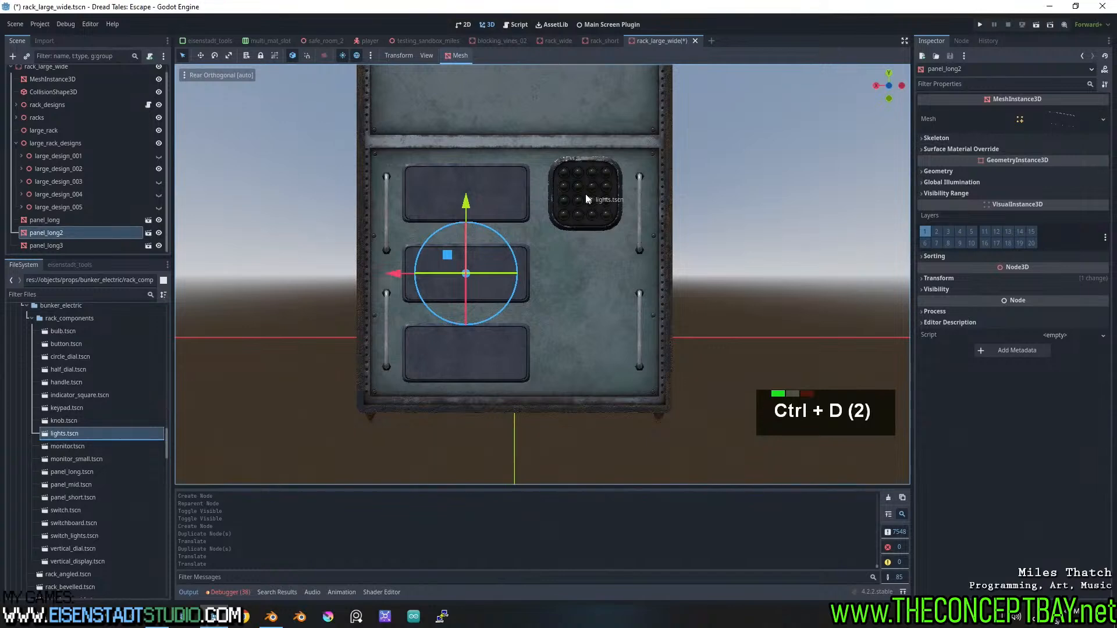
left_click_drag(585, 195, 585, 195)
key("ctrl+d")
left_click_drag(582, 118, 585, 282)
key("ctrl+d")
Move the three long panels and three lights nodes into large_design_002
left_click(739, 280)
scroll(640, 279, "down", 3)
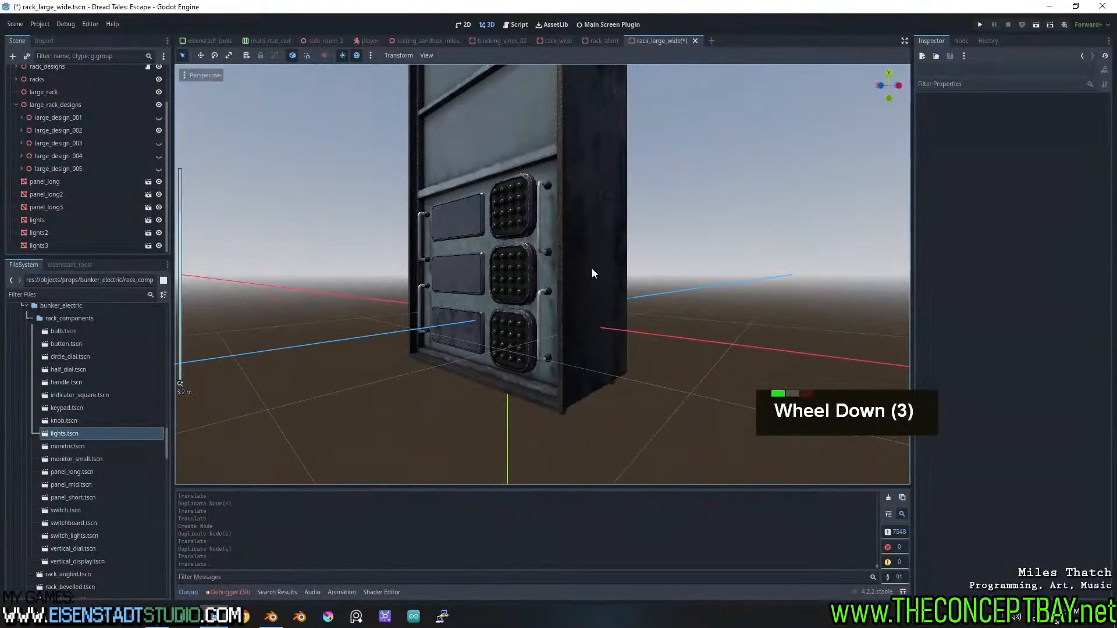
middle_click_drag(592, 269, 278, 249)
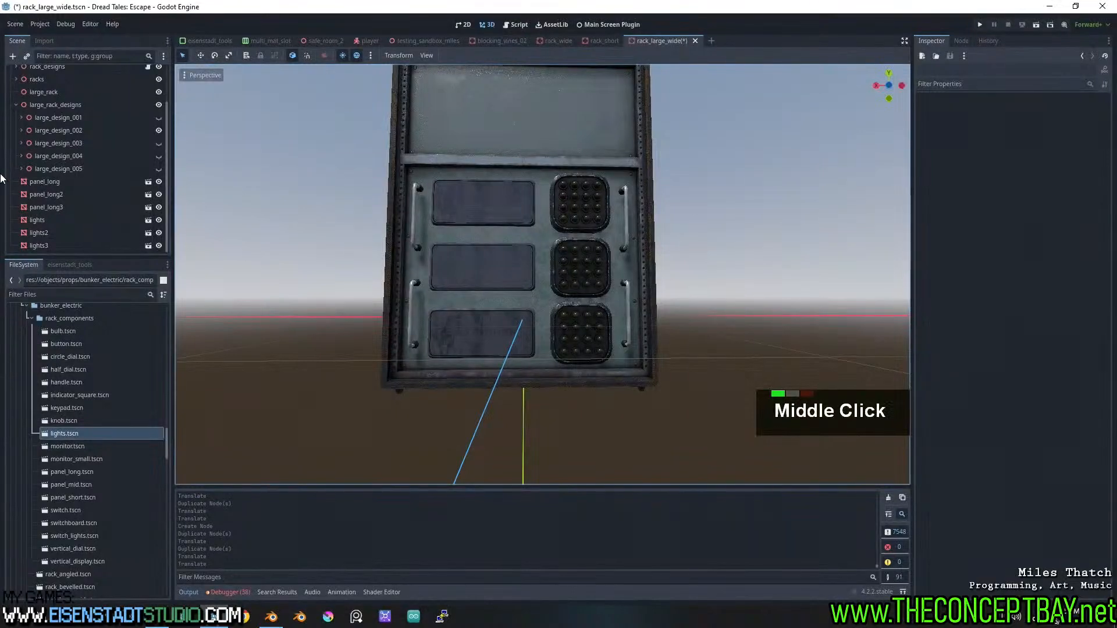
left_click(53, 183)
left_click(57, 245, "shift")
scroll(54, 217, "up", 1)
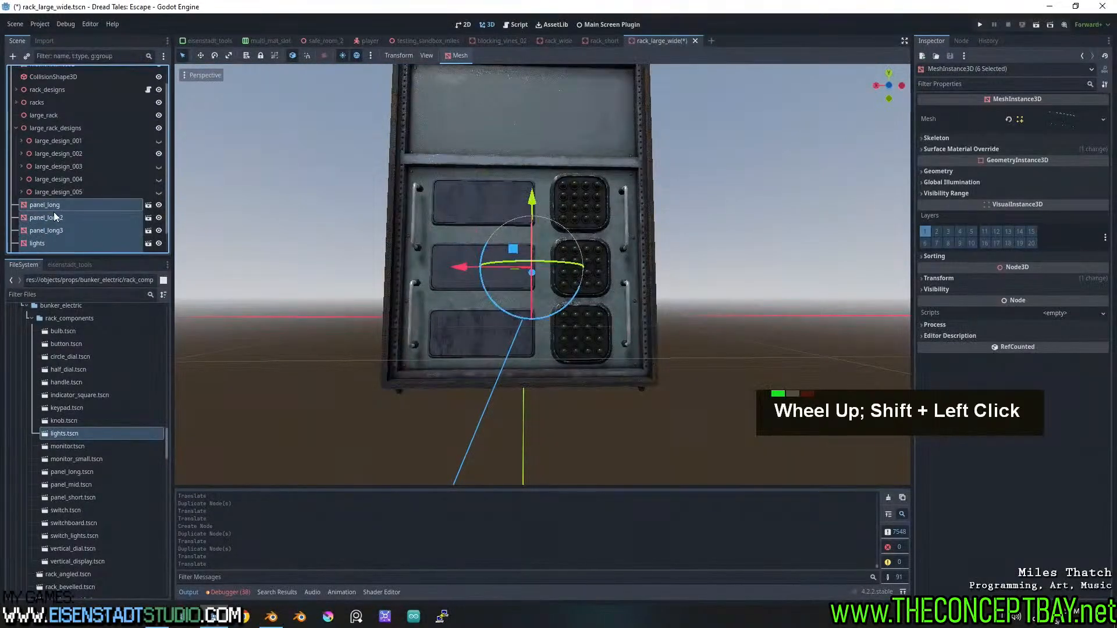
left_click_drag(49, 216, 82, 154)
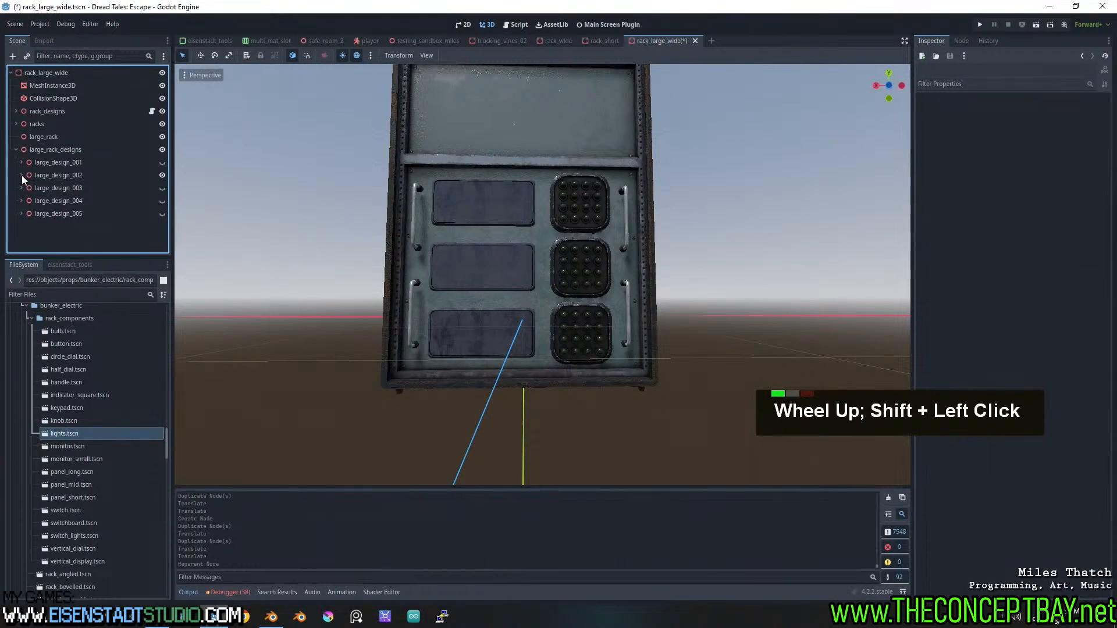
Hide large_design_002 and select large_design_003, viewing the rack straight on from the rear
left_click(162, 175)
left_click(81, 187)
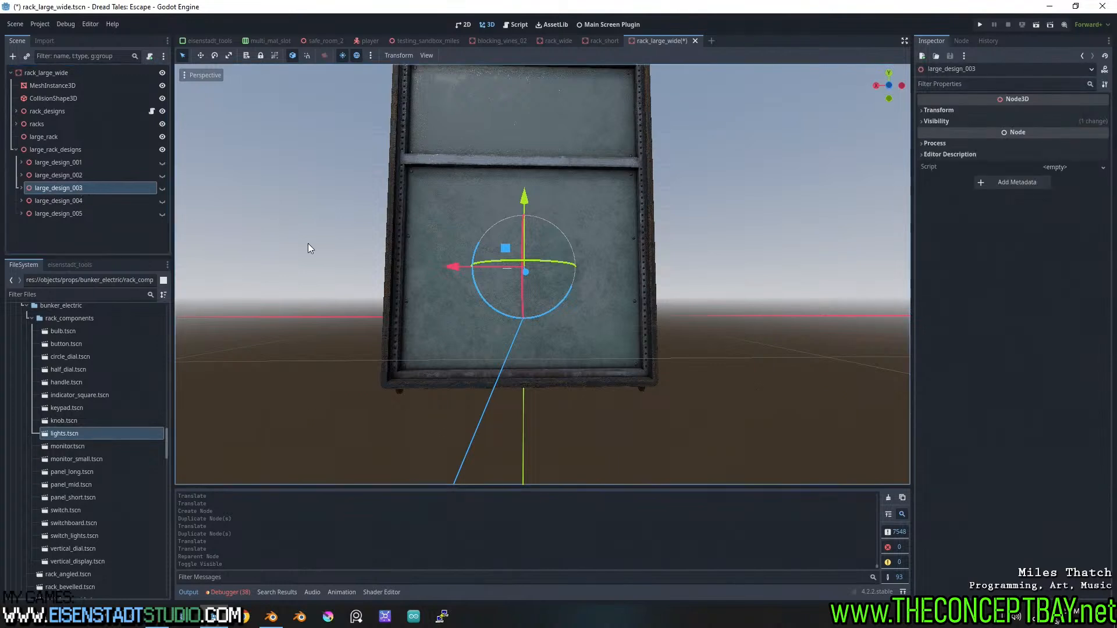
left_click(888, 86)
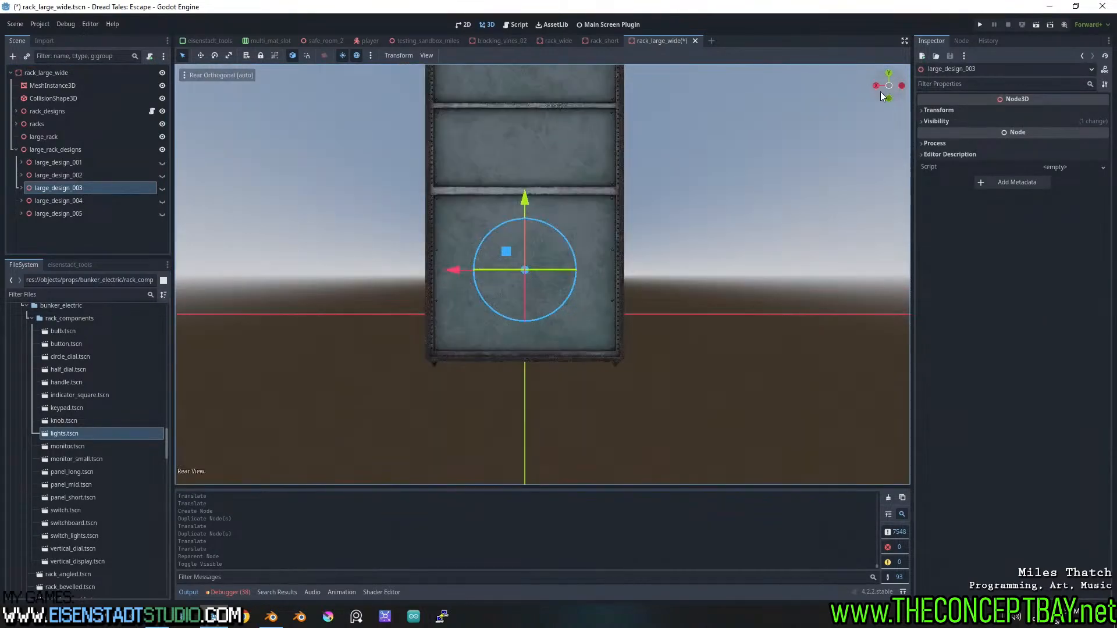
scroll(405, 329, "up", 2)
Place a keypad and a monitor_small side by side on the rack's lower compartment and show large_design_003
left_click_drag(85, 410, 584, 225)
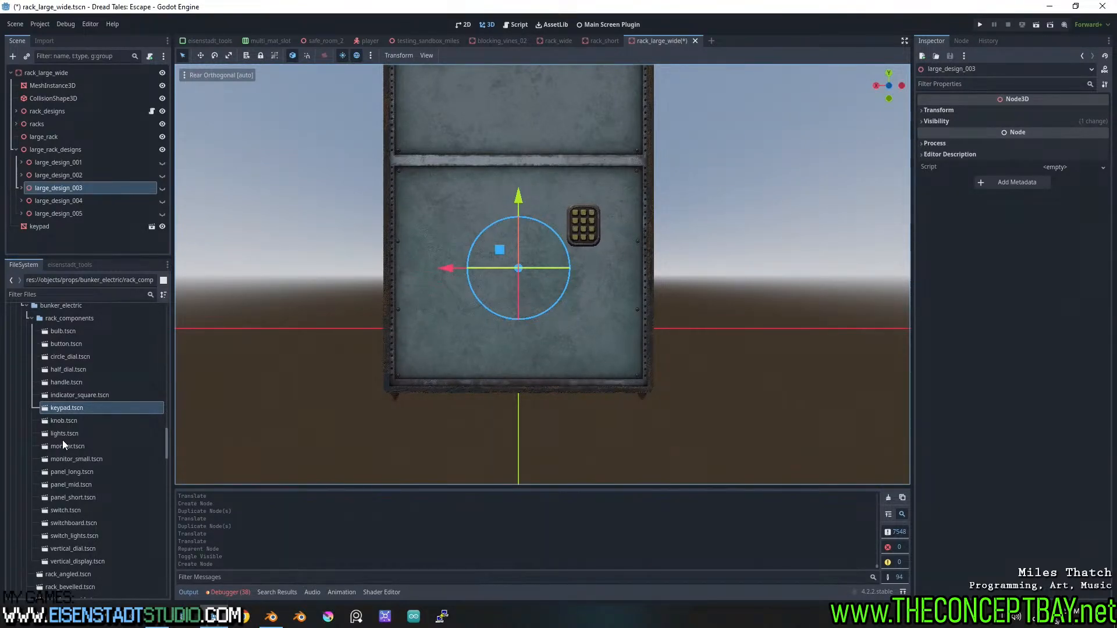
left_click_drag(74, 459, 536, 231)
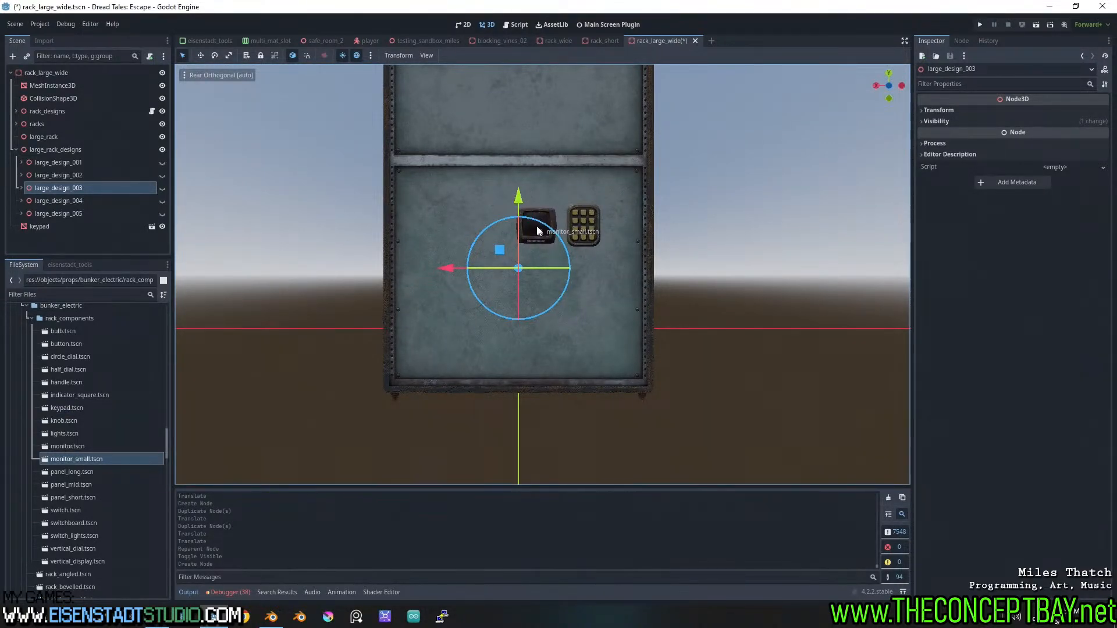
left_click_drag(536, 231, 536, 231)
middle_click_drag(782, 242, 881, 112)
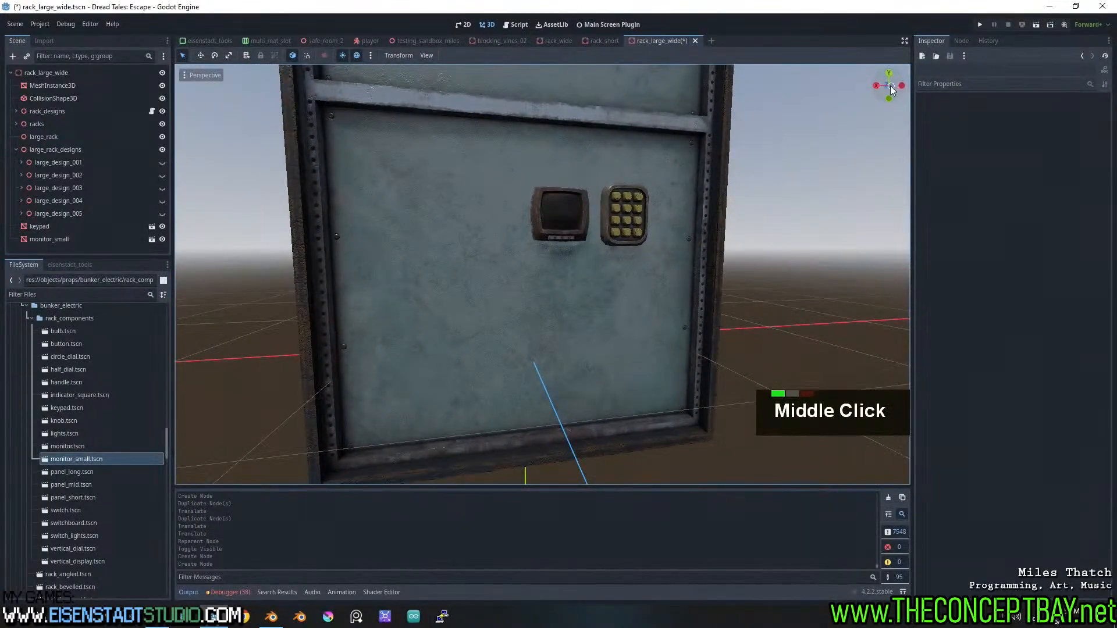
left_click(891, 87)
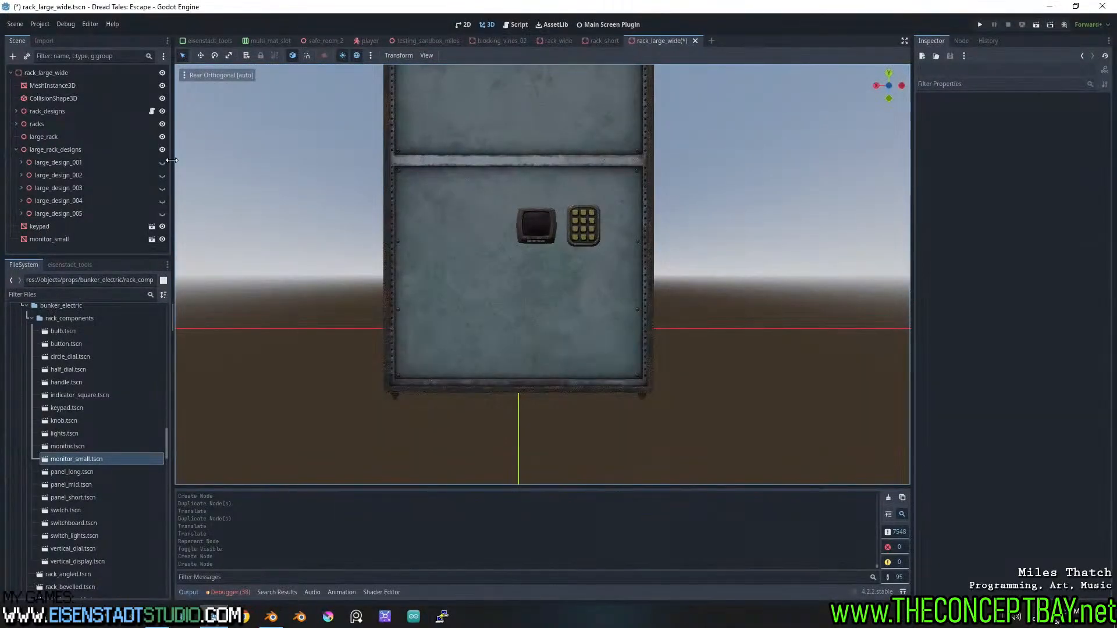
left_click(162, 188)
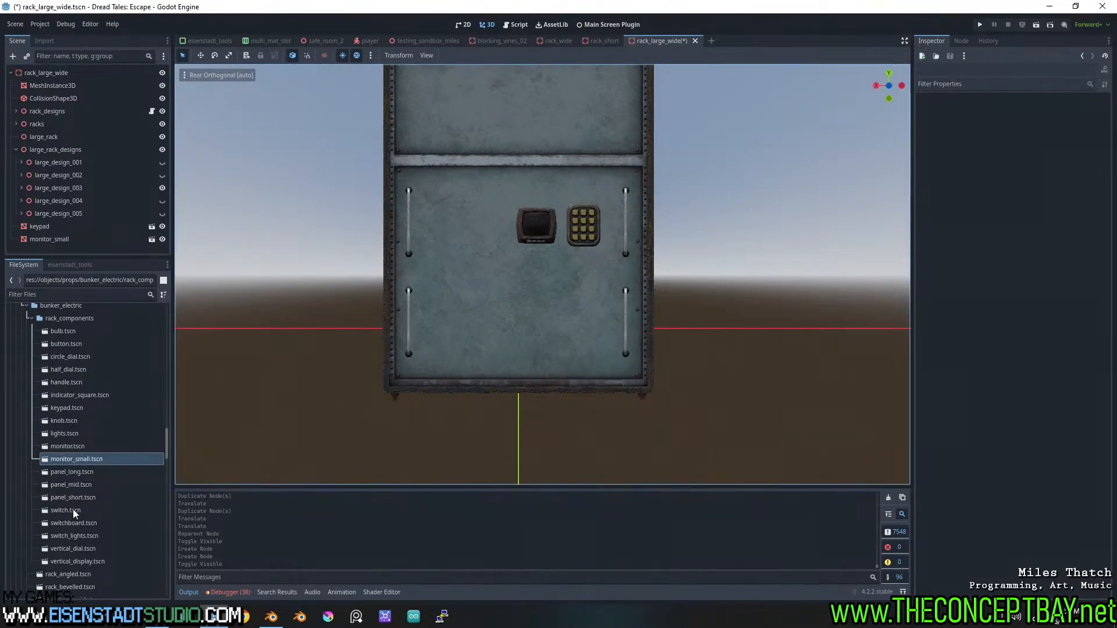
Place a vertical_dial beside the lower handle and duplicate it into an evenly spaced row of four, undoing the extra copy
left_click_drag(74, 548, 447, 324)
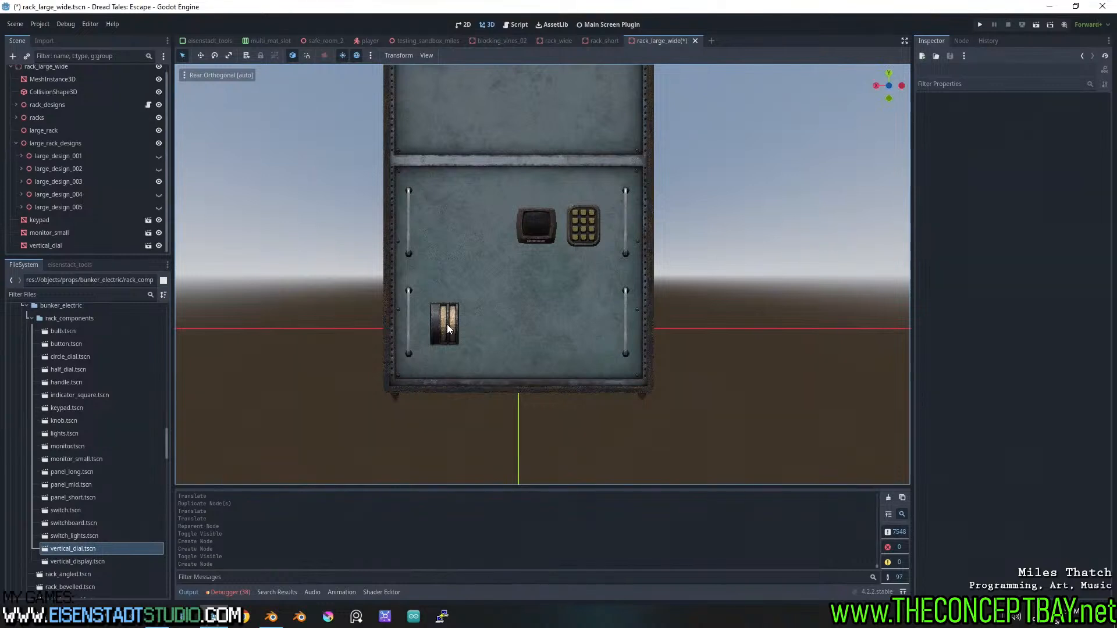
key("ctrl+d")
left_click_drag(375, 324, 532, 324)
key("ctrl+d")
key("ctrl+d")
key("ctrl+d")
key("ctrl+z")
key("ctrl+z")
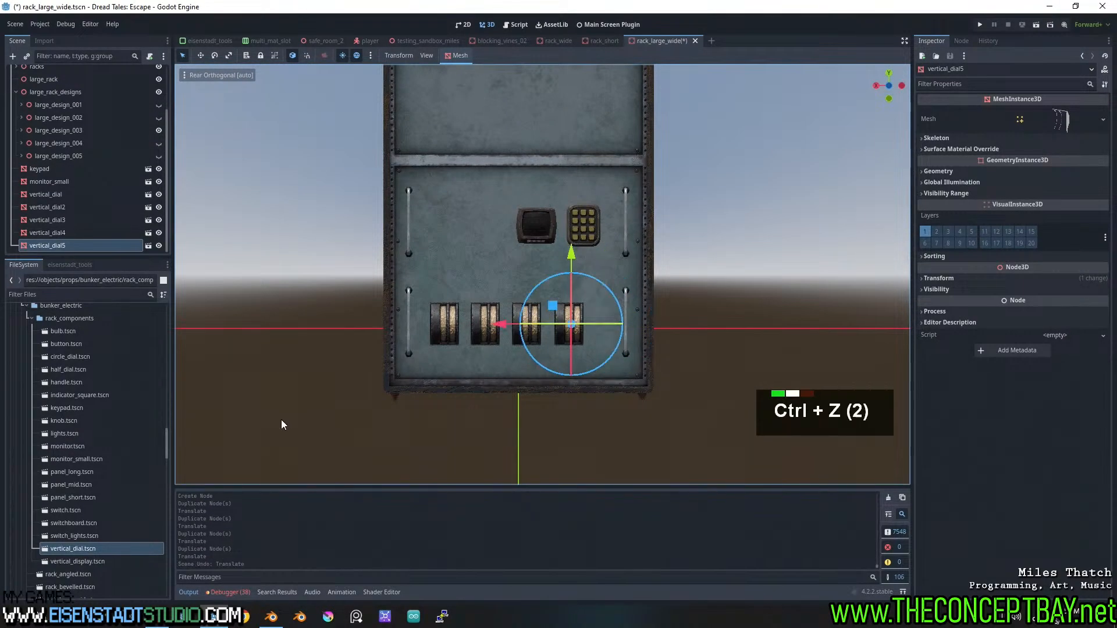
Add a vertical_display at the end of the dial row and fine-tune the fourth dial's horizontal position
left_click_drag(69, 560, 601, 324)
left_click(570, 325)
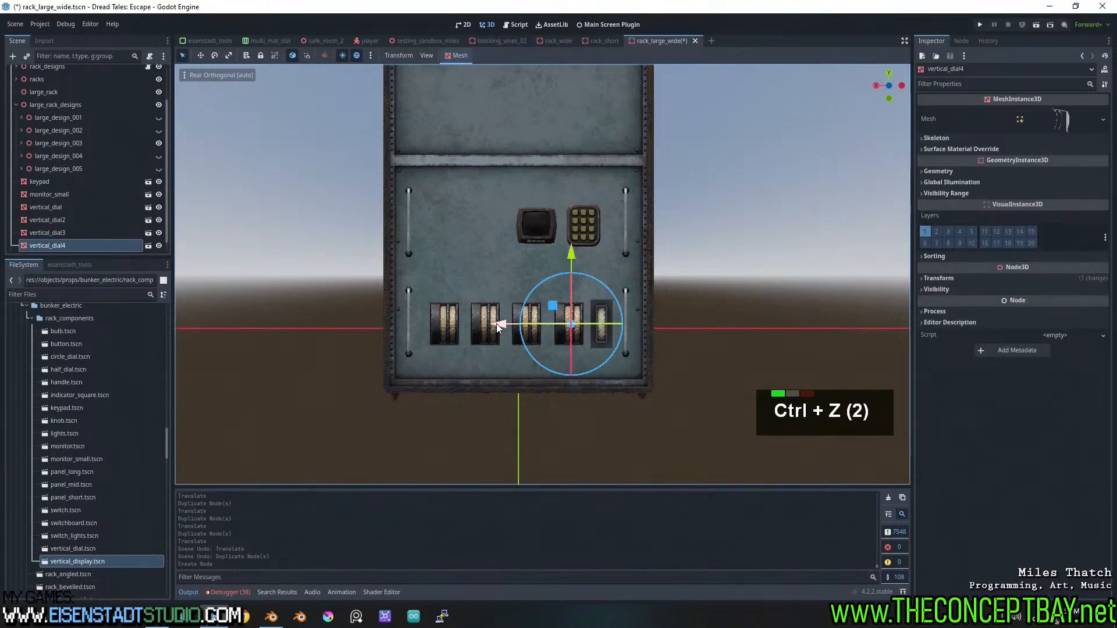
left_click_drag(498, 326, 496, 327)
Try shifting the small monitor's depth against the rack front and undo the shift
left_click(773, 309)
middle_click_drag(774, 310, 637, 301)
scroll(696, 288, "down", 3)
scroll(679, 270, "down", 1)
scroll(637, 300, "up", 2)
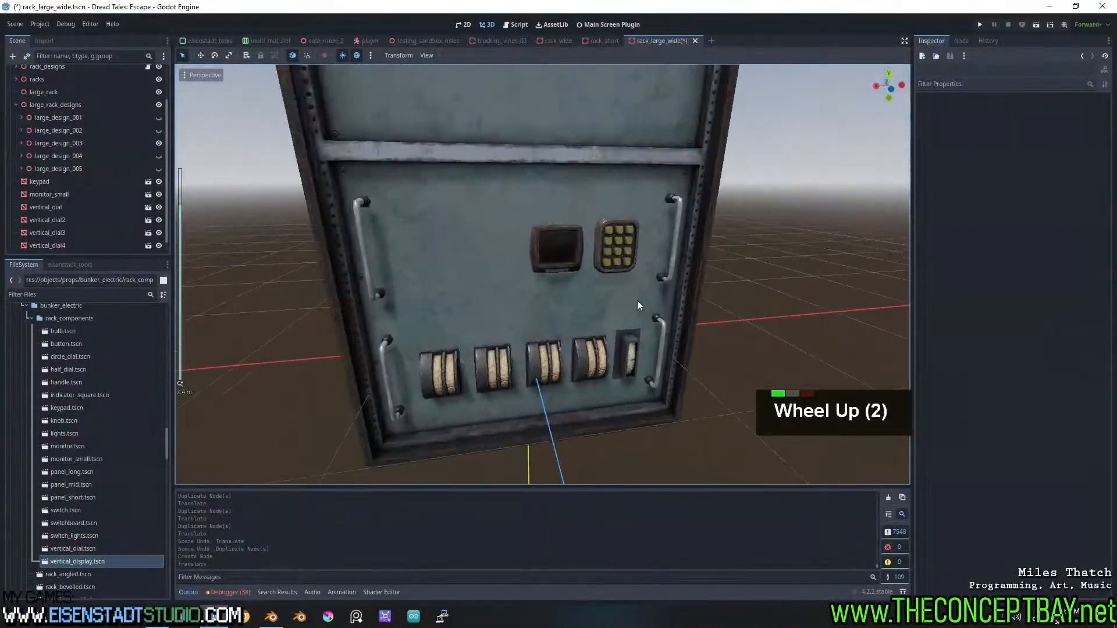
left_click(573, 238)
middle_click_drag(591, 244, 569, 285, "shift")
scroll(516, 256, "up", 2)
key("f")
scroll(509, 257, "up", 6)
scroll(559, 283, "up", 3)
left_click_drag(485, 259, 489, 260)
key("ctrl+z")
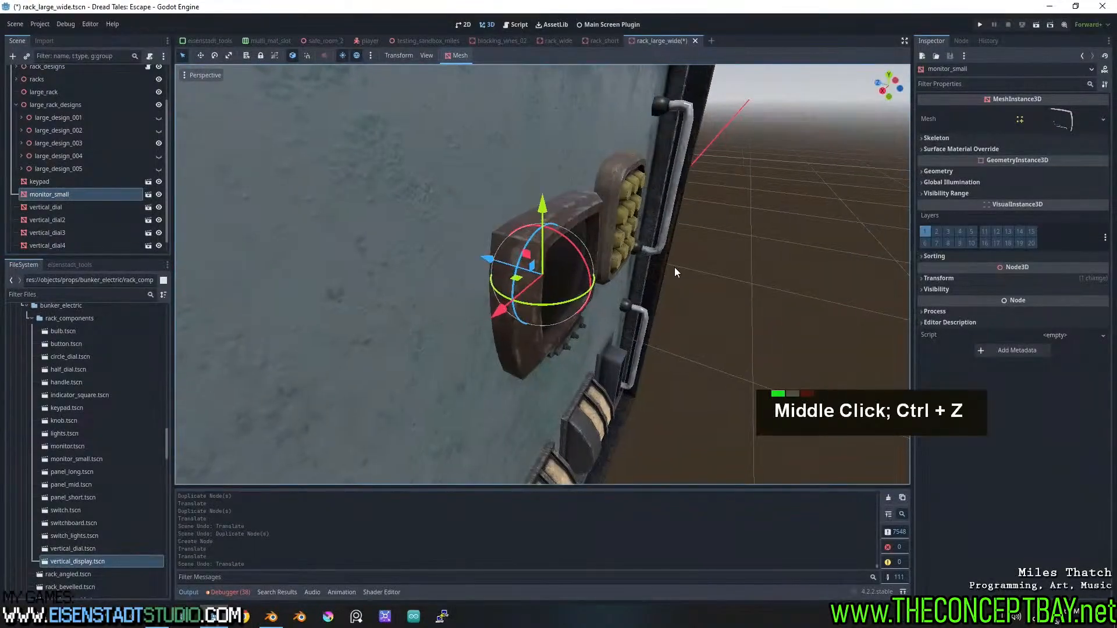
middle_click_drag(675, 267, 495, 219)
scroll(687, 342, "down", 3)
scroll(687, 337, "down", 4)
middle_click_drag(687, 337, 733, 282)
scroll(659, 260, "down", 3, "shift")
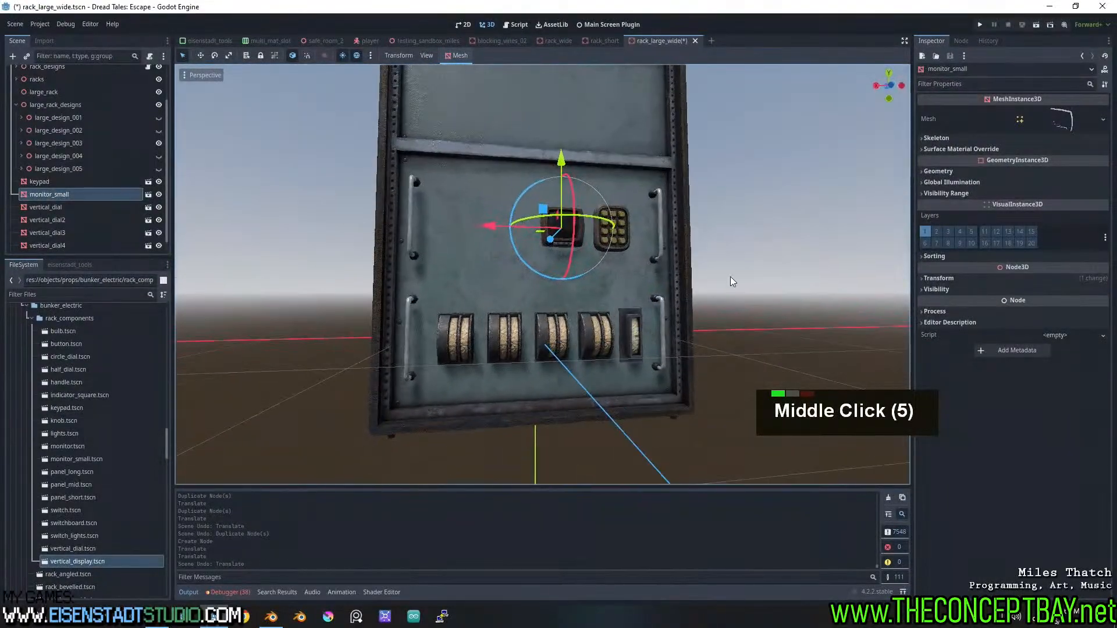
Stack the small monitor above the keypad and position the pair close beside the upper left handle
left_click(891, 85)
left_click(737, 246)
left_click(606, 245)
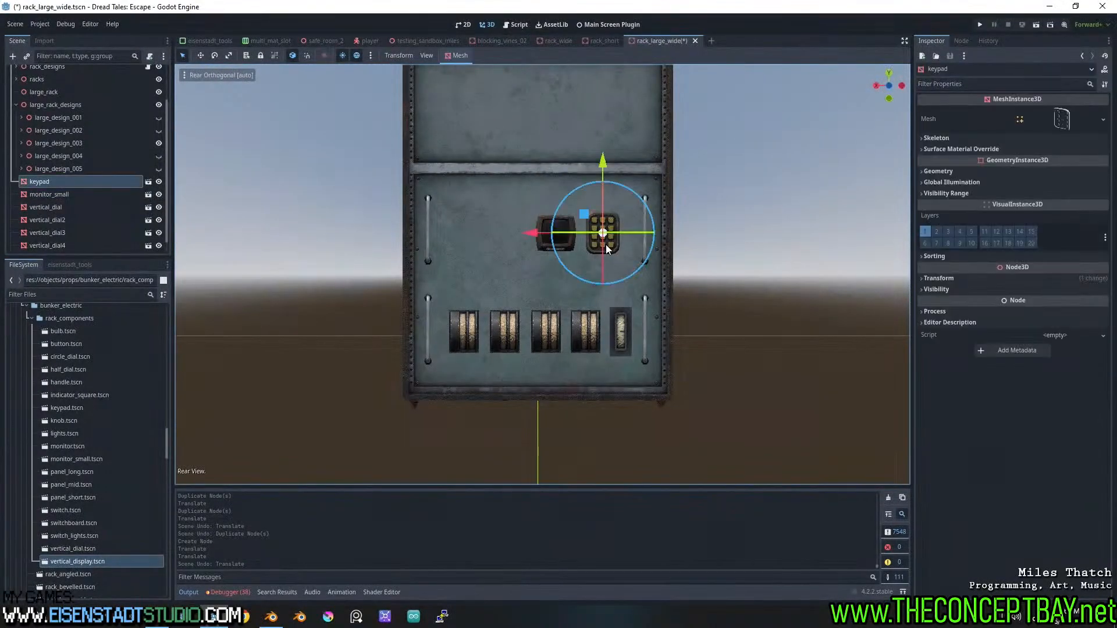
left_click_drag(529, 233, 532, 231)
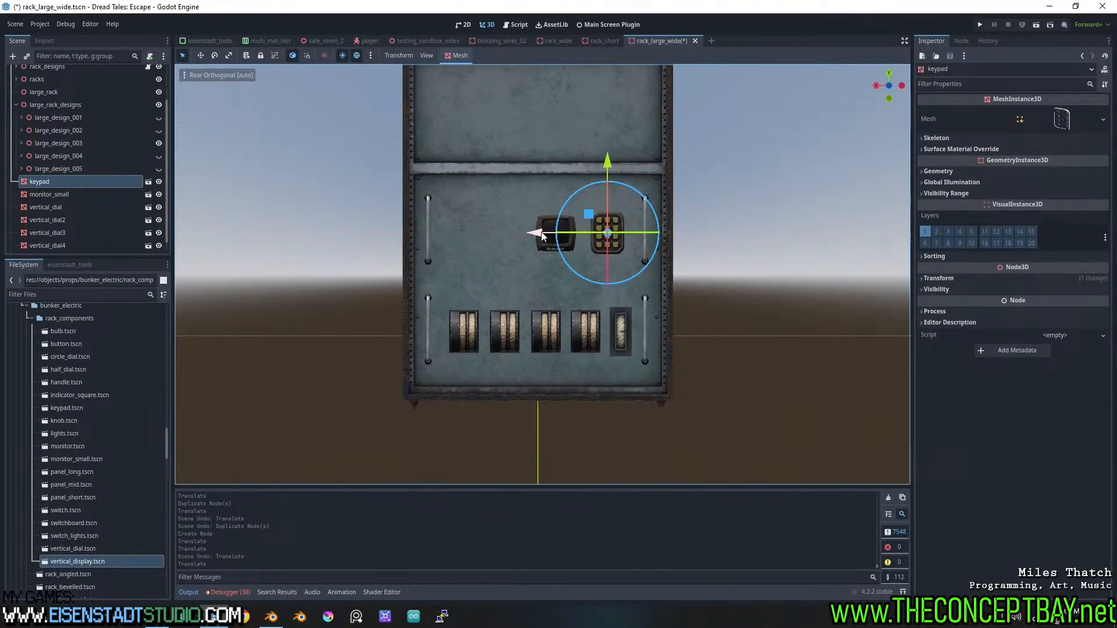
left_click(786, 266)
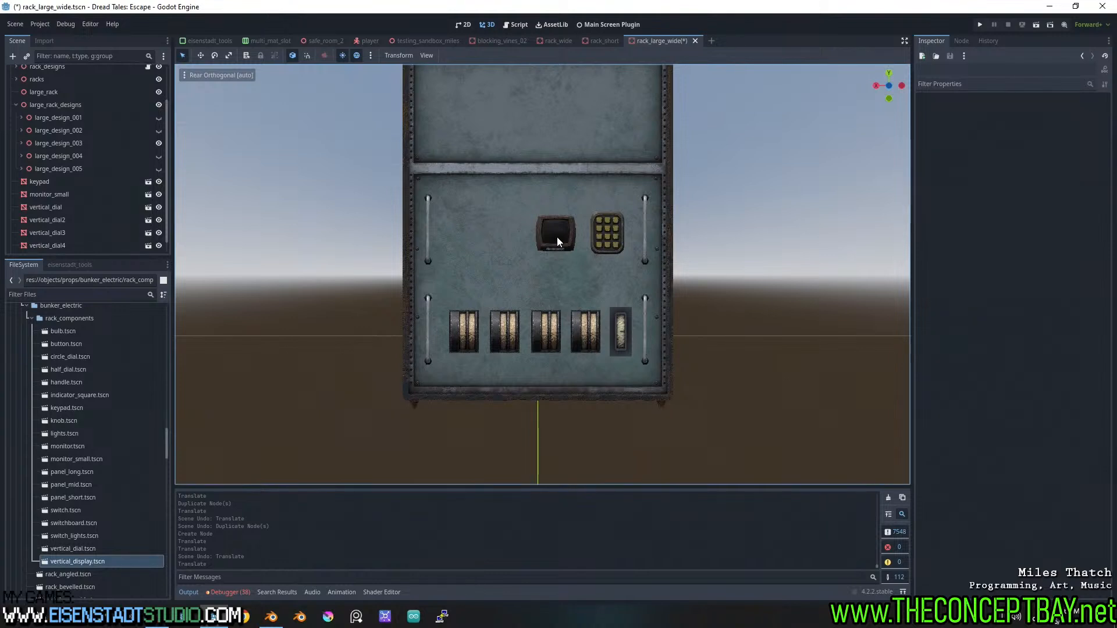
left_click(556, 234)
left_click_drag(536, 217, 476, 193)
left_click(615, 238)
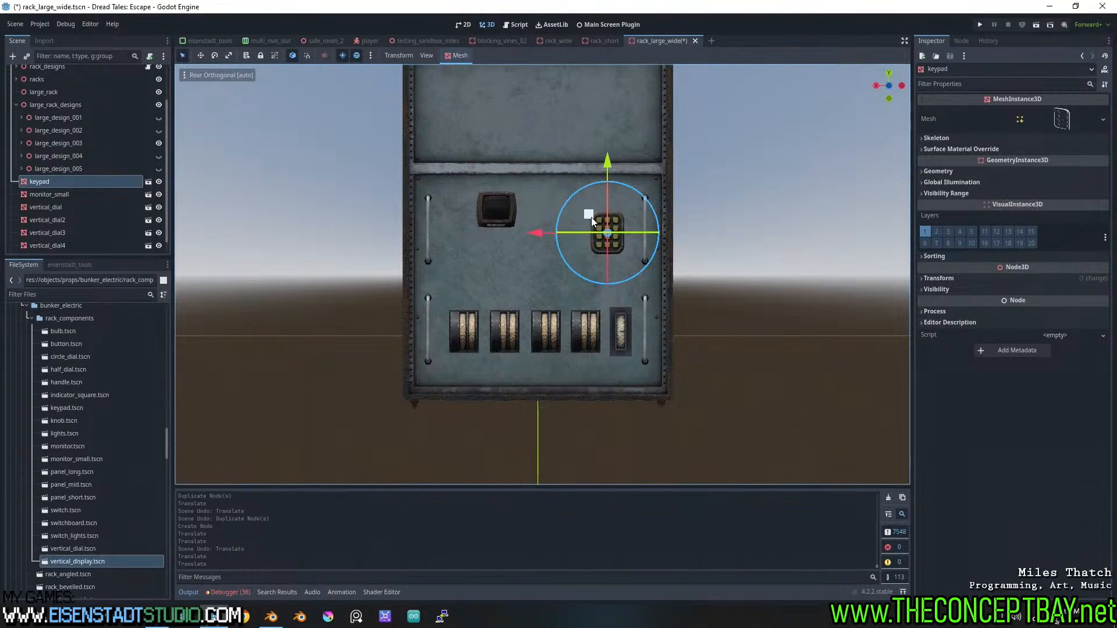
left_click_drag(591, 218, 480, 239)
left_click(500, 195, "shift")
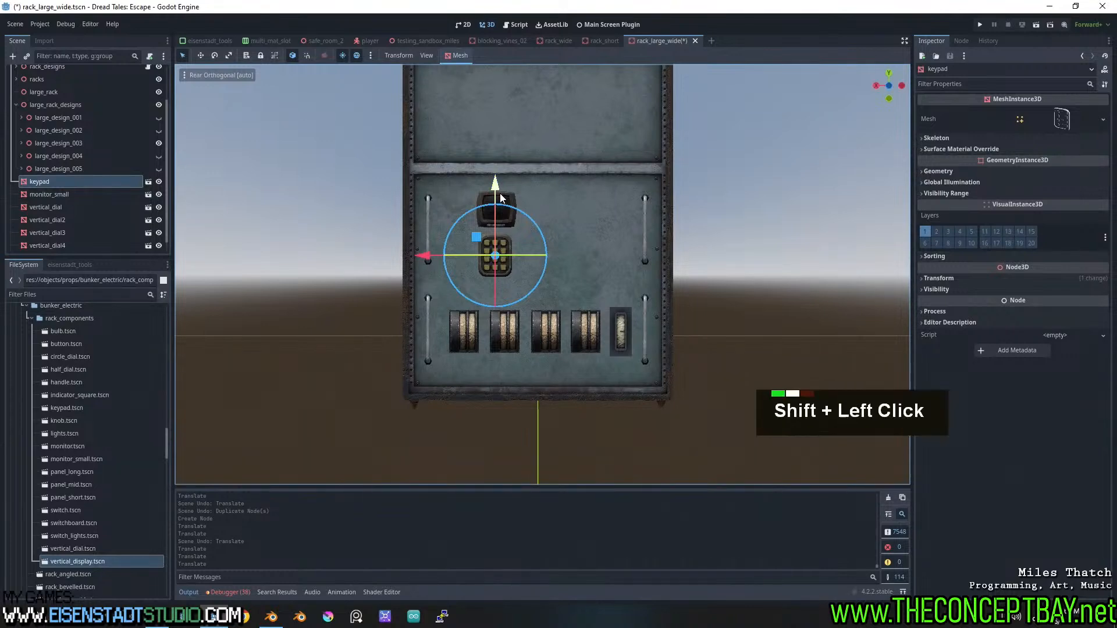
left_click(507, 200, "shift")
left_click_drag(437, 231, 477, 233)
Try duplicating the small monitor and keypad pair across the rack front, and undo the copies
key("ctrl+d")
key("ctrl+d")
key("ctrl+z")
key("ctrl+z")
key("ctrl+z")
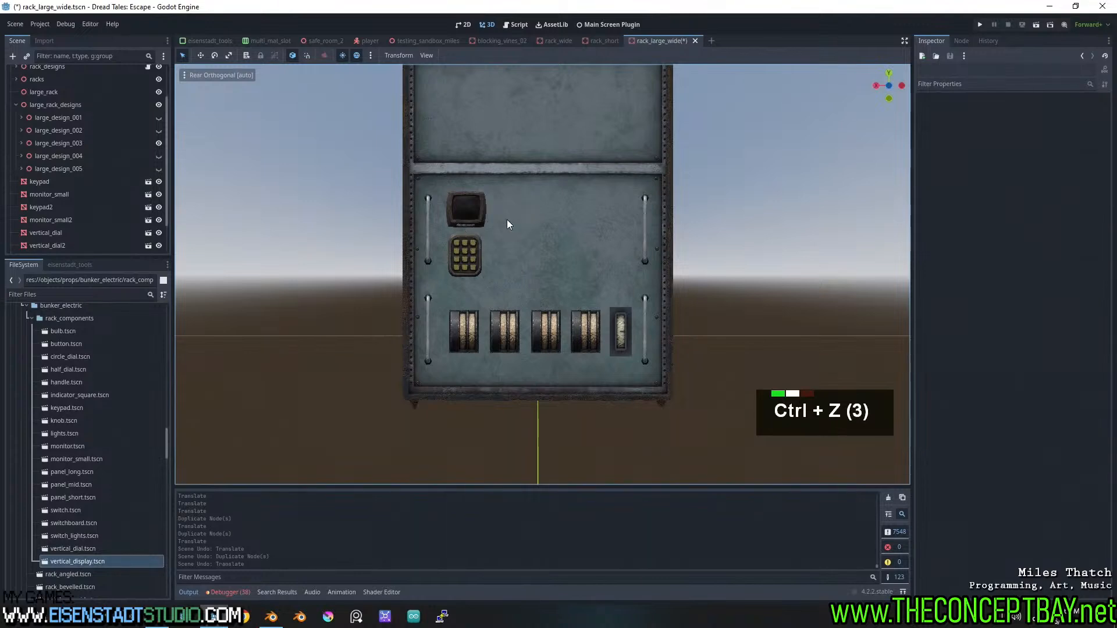
key("ctrl+z")
Duplicate the small monitor and keypad pair twice to form three evenly spaced columns above the dials
left_click(459, 251)
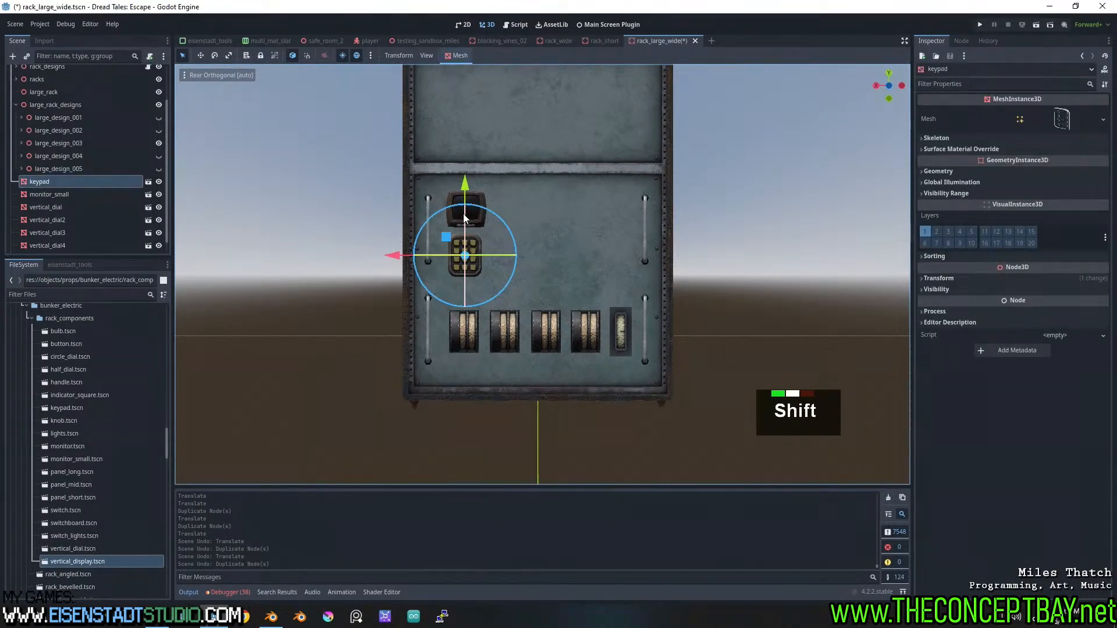
left_click(760, 219)
scroll(410, 256, "up", 1)
scroll(410, 256, "up", 4)
left_click_drag(379, 223, 532, 219)
left_click(410, 110, "shift")
scroll(410, 111, "down", 3)
key("ctrl+d")
key("ctrl+d")
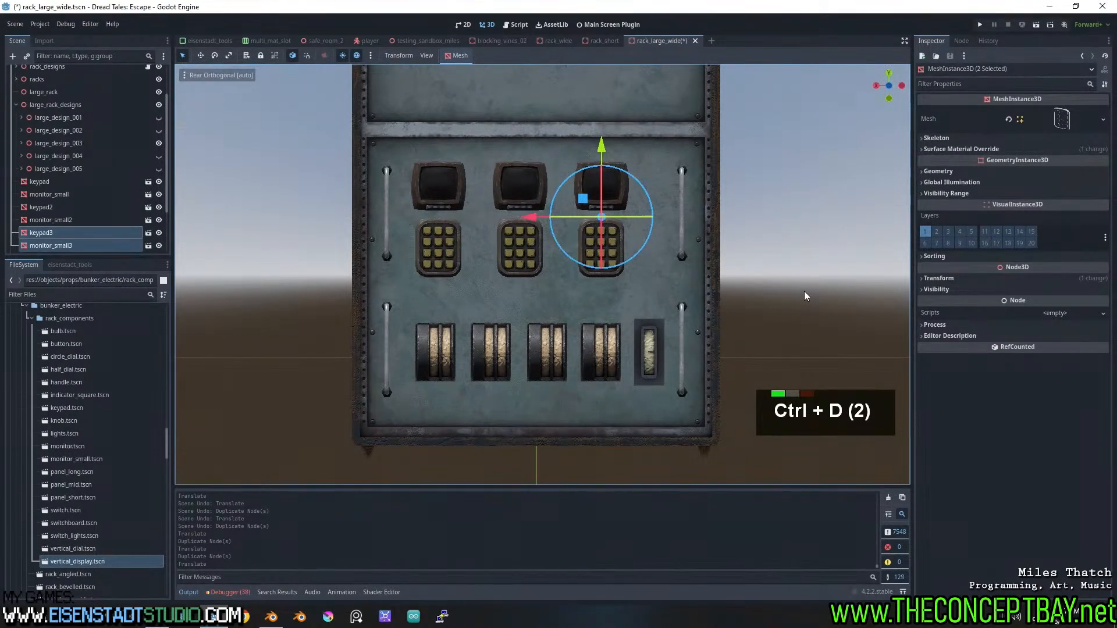
Check the finished component layout in perspective and save the rack_large_wide scene
left_click(807, 292)
scroll(644, 274, "down", 1)
middle_click_drag(768, 270, 620, 274)
scroll(700, 272, "down", 3)
scroll(631, 260, "up", 3, "ctrl")
key("ctrl+s")
Move all the loose keypad, small monitor, vertical dial and vertical display nodes into large_design_003
double_click(51, 181)
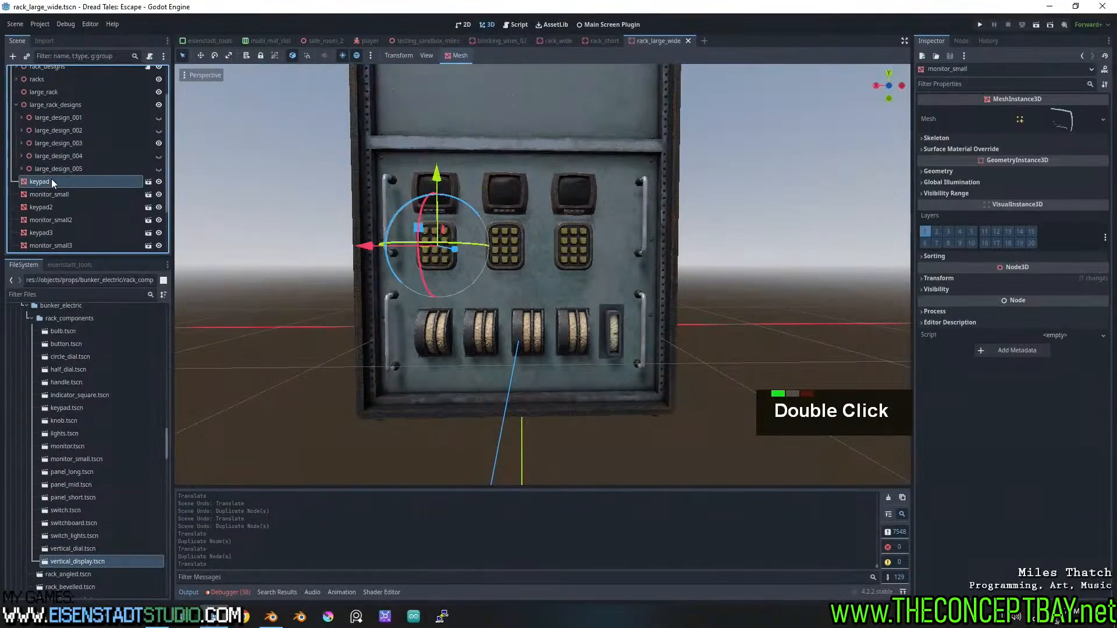
key("shift")
scroll(73, 242, "down", 4)
left_click(72, 244, "shift")
scroll(70, 235, "up", 5)
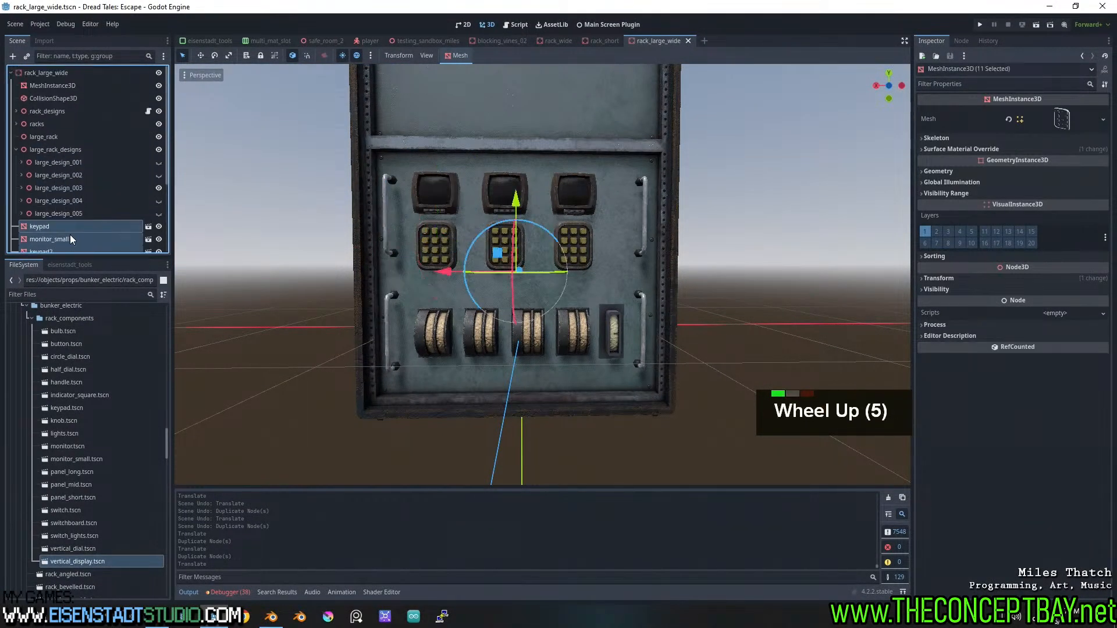
left_click_drag(64, 231, 103, 186)
Hide large_design_003, then show and select large_design_004 in the straight rear view
left_click(161, 188)
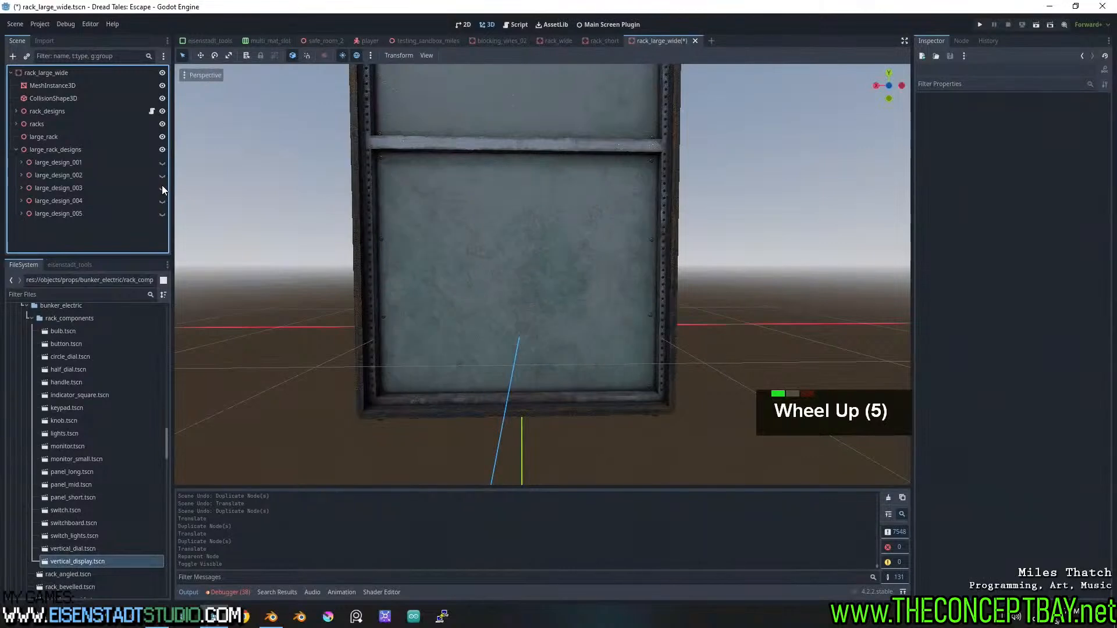
left_click(162, 201)
left_click(86, 201)
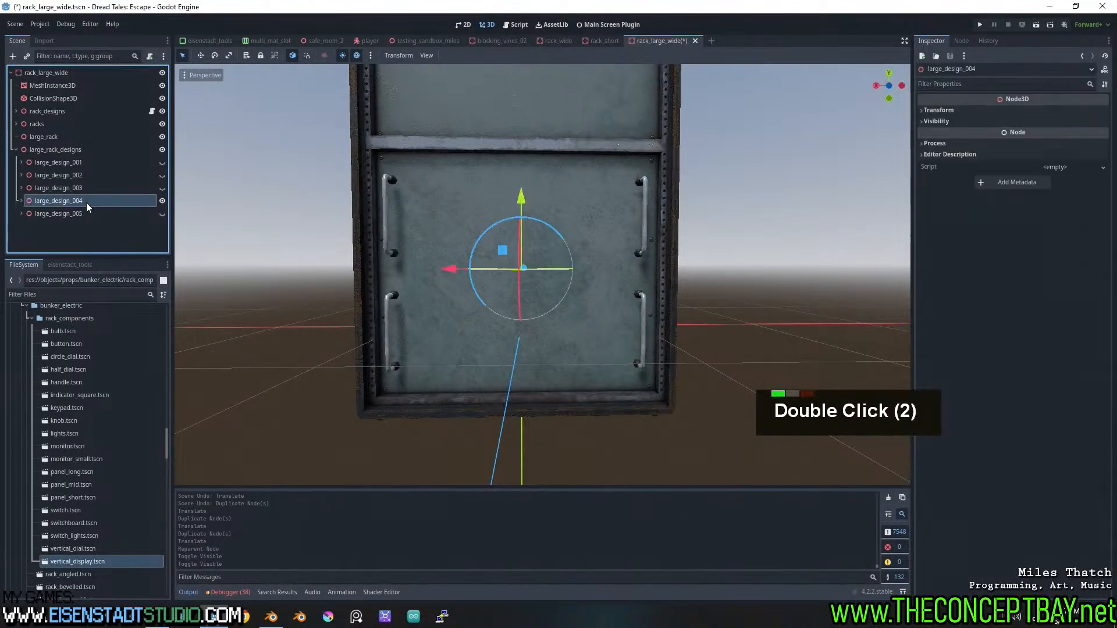
left_click(888, 87)
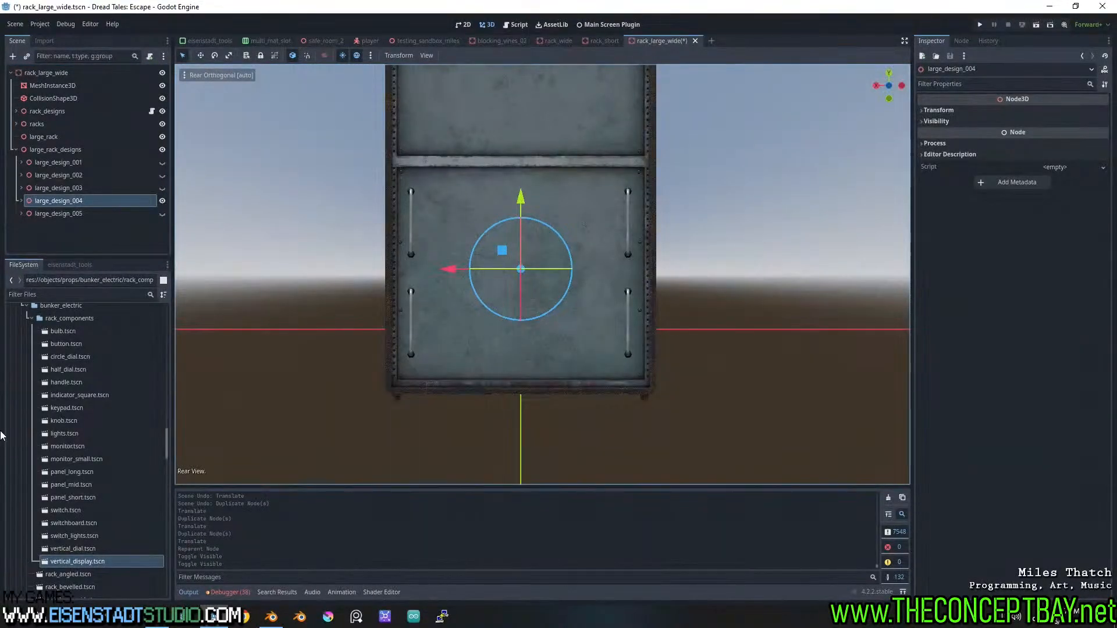
Place a monitor beside the upper left handle and move its node into large_design_004
left_click_drag(67, 449, 465, 224)
left_click(162, 201)
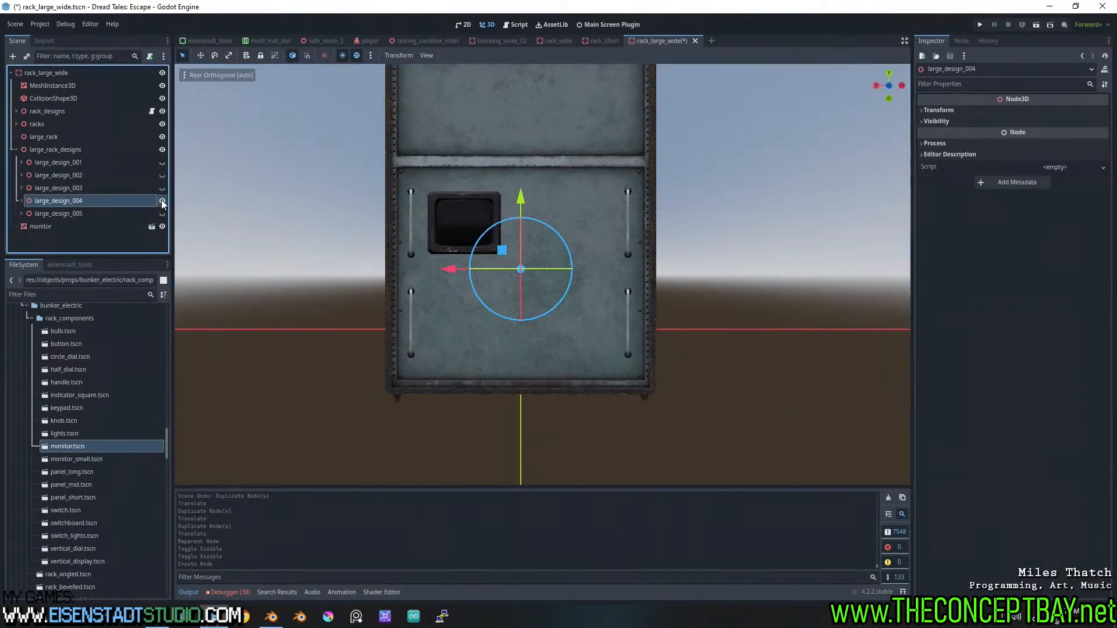
left_click(163, 162)
left_click(163, 161)
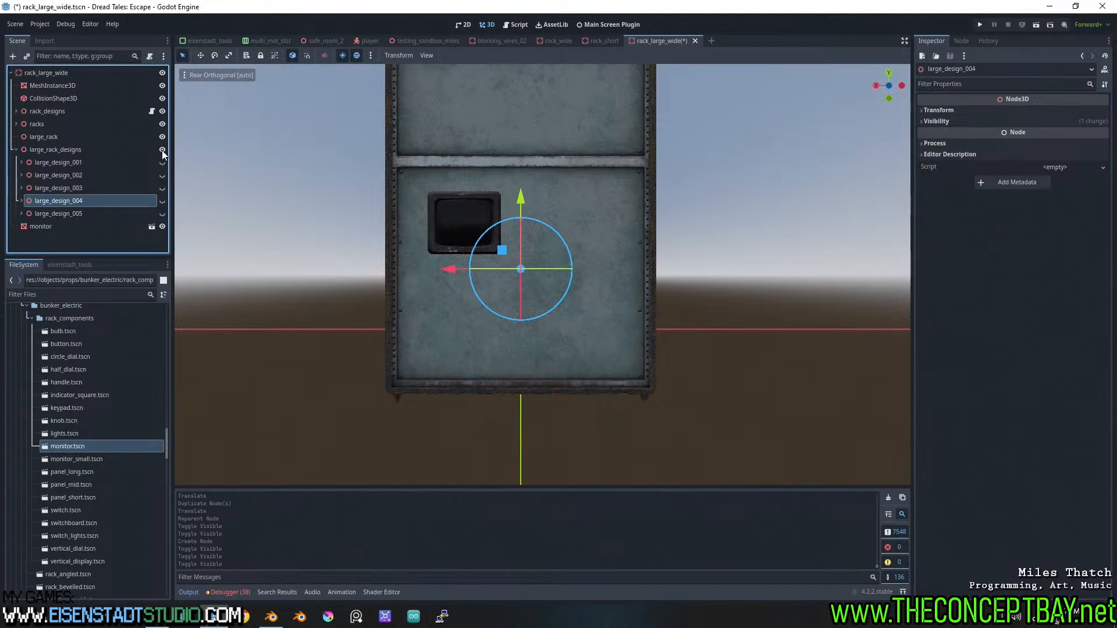
left_click_drag(63, 226, 83, 201)
Toggle the visibility of large_design_001 and large_design_004 to compare the two designs
left_click(163, 200)
left_click(163, 200)
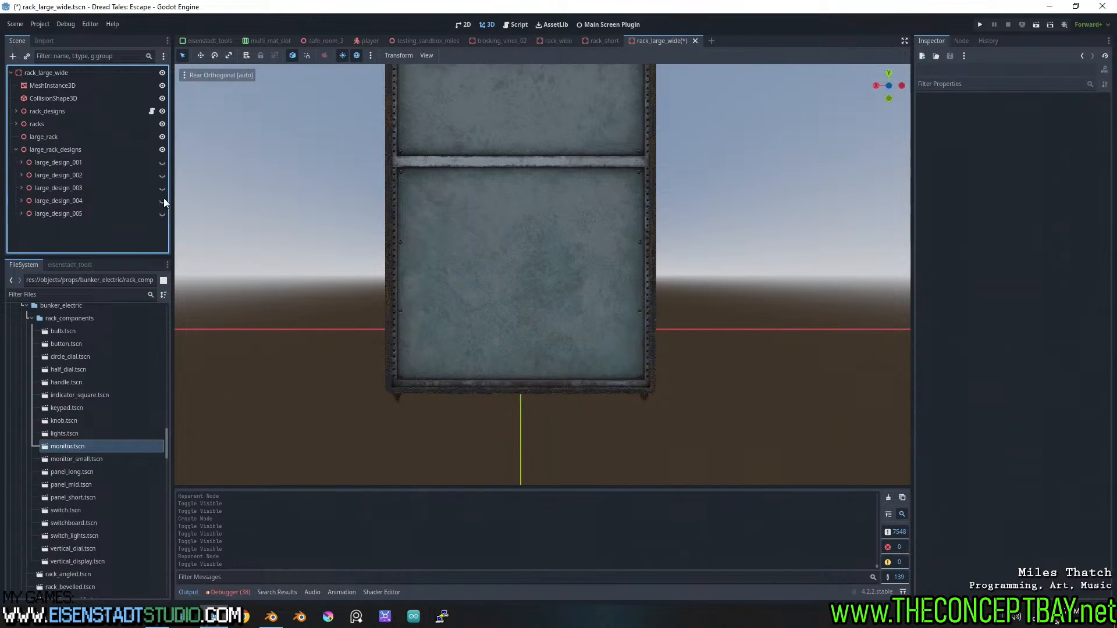
left_click(163, 162)
left_click(163, 163)
left_click(163, 200)
Shift the monitor slightly inward, duplicate it alongside, and duplicate that pair below to form a two-by-two grid
left_click(444, 211)
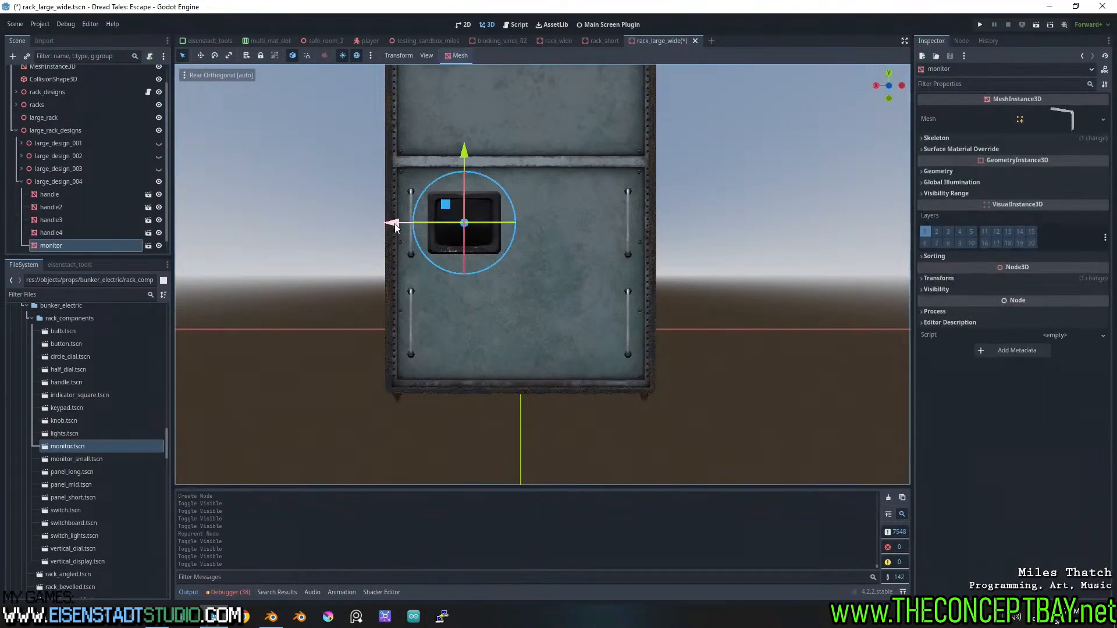
mouse_move(394, 227)
left_mouse_down()
mouse_move(496, 223)
mouse_move(399, 232)
left_mouse_up()
key("ctrl+d")
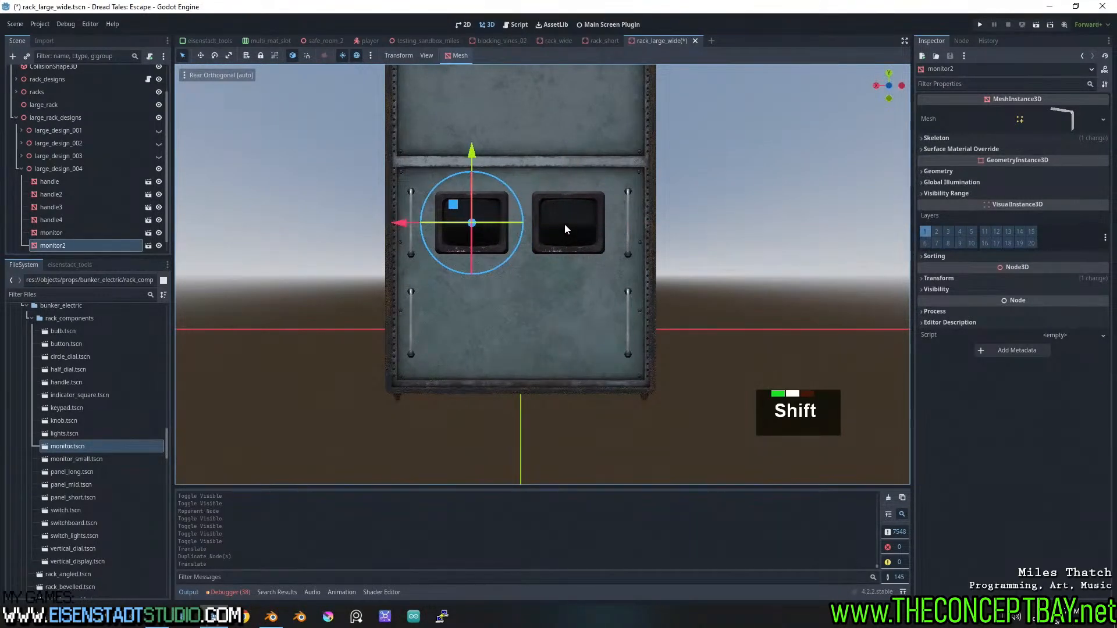
left_click(569, 229, "shift")
key("ctrl+d")
left_click_drag(522, 179, 520, 251)
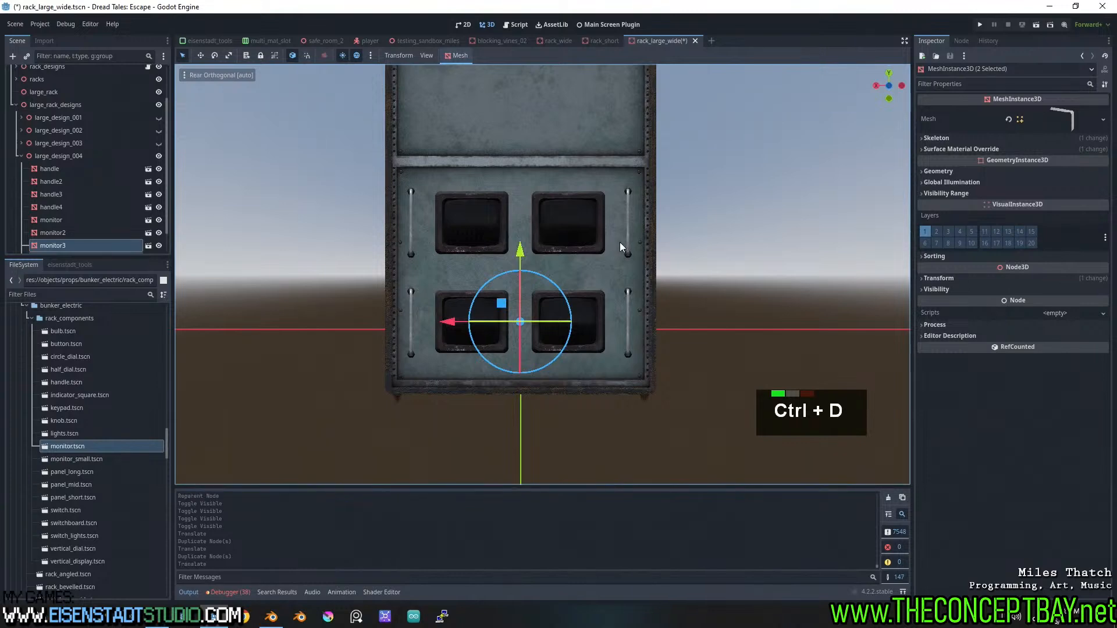
Shift the left column of two monitors slightly toward the handles to even out the grid spacing
left_click(764, 244)
left_click(466, 227)
left_click(474, 332, "shift")
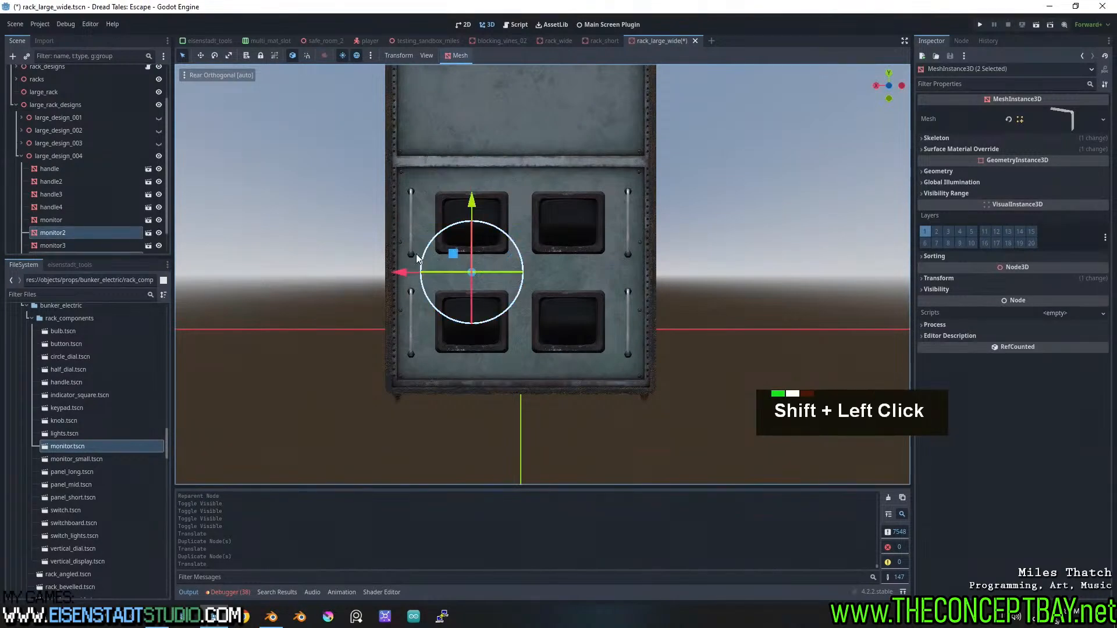
left_click_drag(401, 275, 399, 274)
left_click(573, 236)
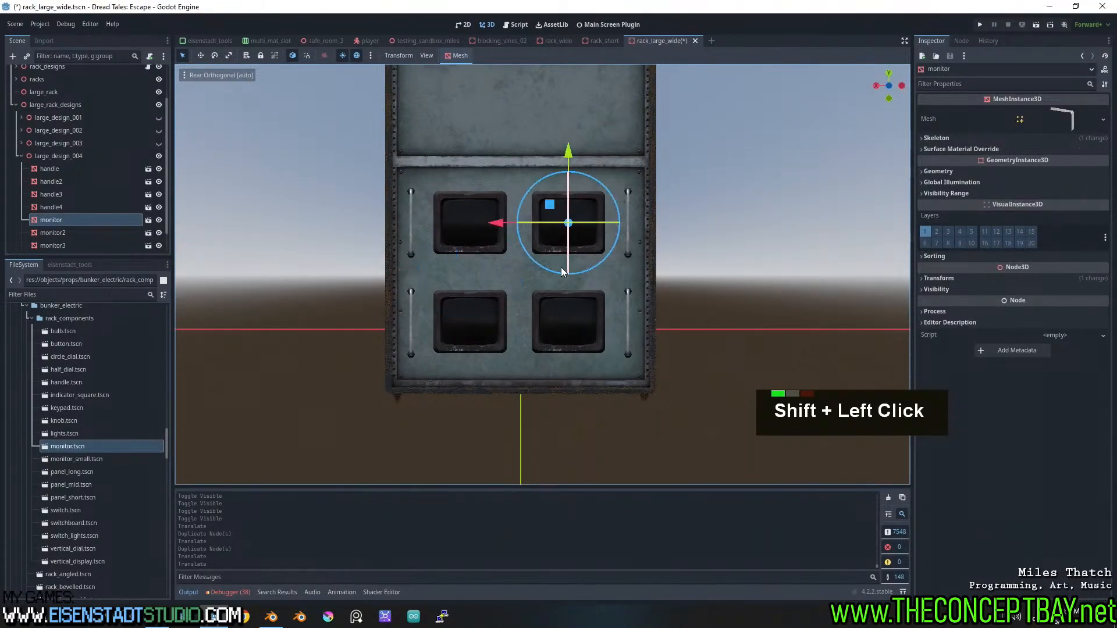
left_click(562, 325, "shift")
left_click(799, 288)
Select the four monitors of large_design_004 and adjust their depth slightly so they sit against the rack front
middle_click_drag(798, 290, 492, 333)
left_click(492, 336)
left_click(580, 323, "shift")
left_click(581, 235, "shift")
left_click(486, 231, "shift")
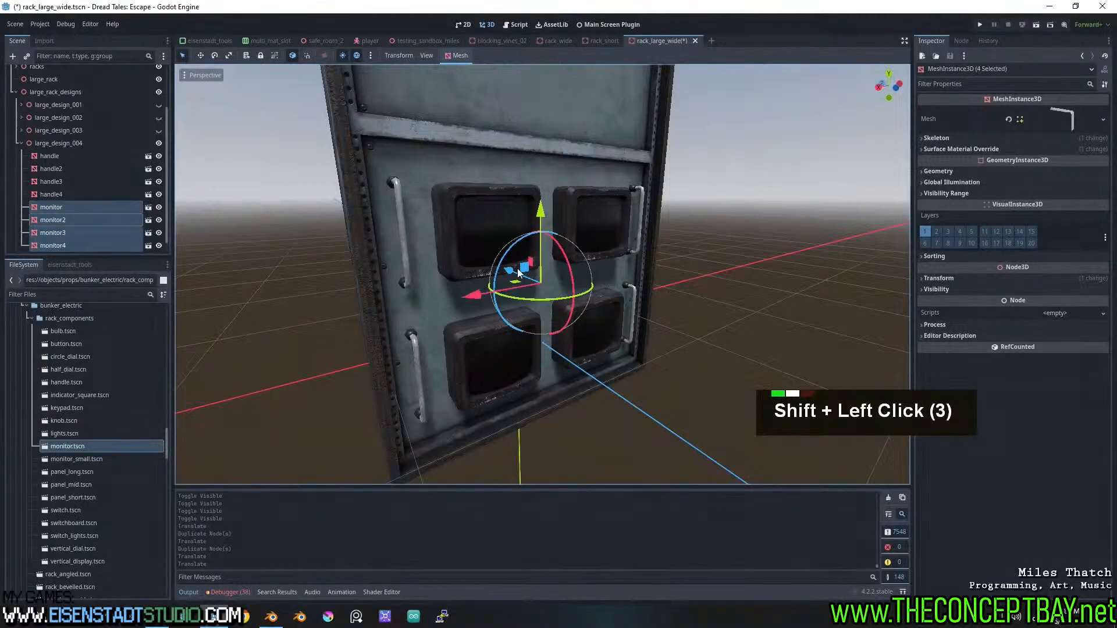
middle_click_drag(486, 232, 516, 285)
mouse_move(509, 273)
left_mouse_down()
mouse_move(520, 281)
mouse_move(503, 270)
left_mouse_up()
left_click(735, 285)
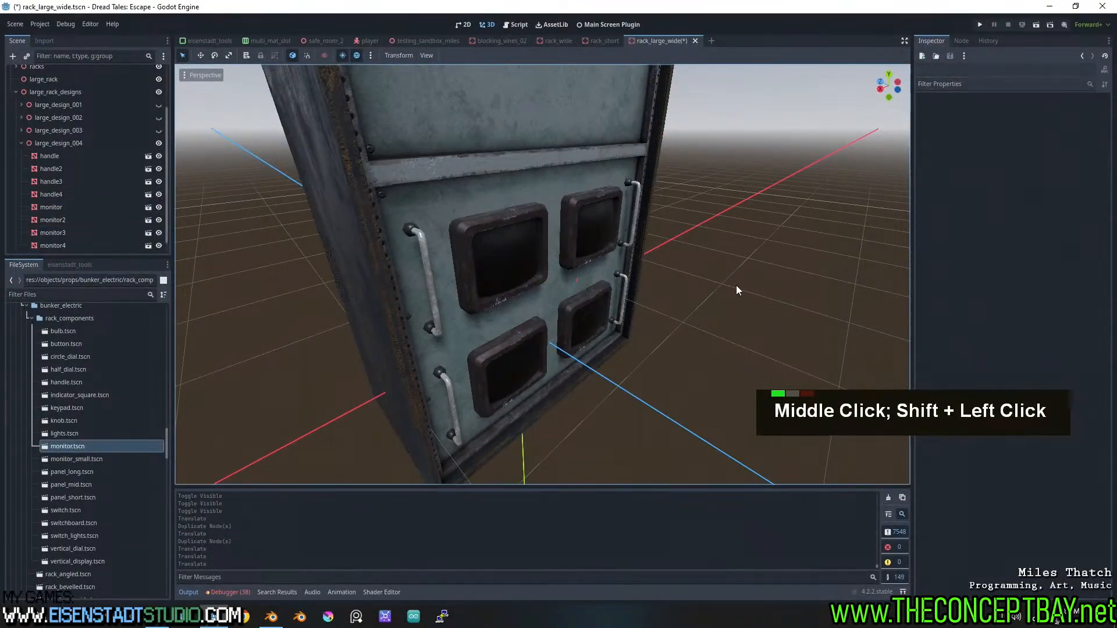
Duplicate the large_design_004 node with its handles and monitors as the base for another design
middle_click_drag(736, 285, 645, 212)
scroll(644, 212, "down", 1)
scroll(644, 216, "down", 3)
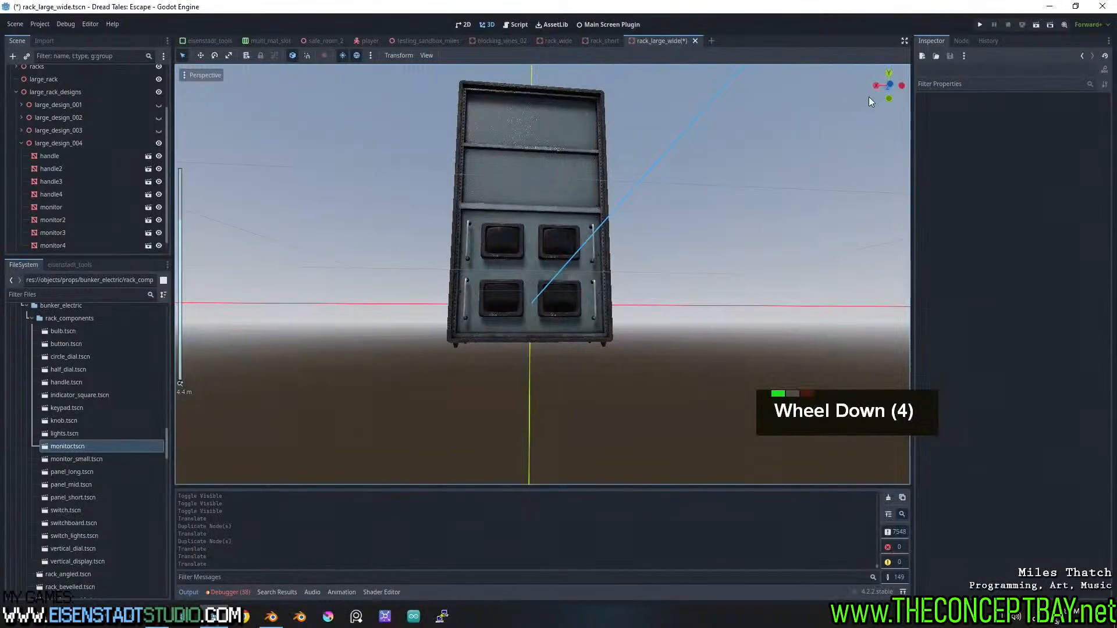
left_click(890, 85)
scroll(584, 238, "down", 2, "shift")
mouse_move(556, 317)
middle_mouse_down("shift")
mouse_move(549, 331)
mouse_move(560, 312)
middle_mouse_up("shift")
left_click(27, 142)
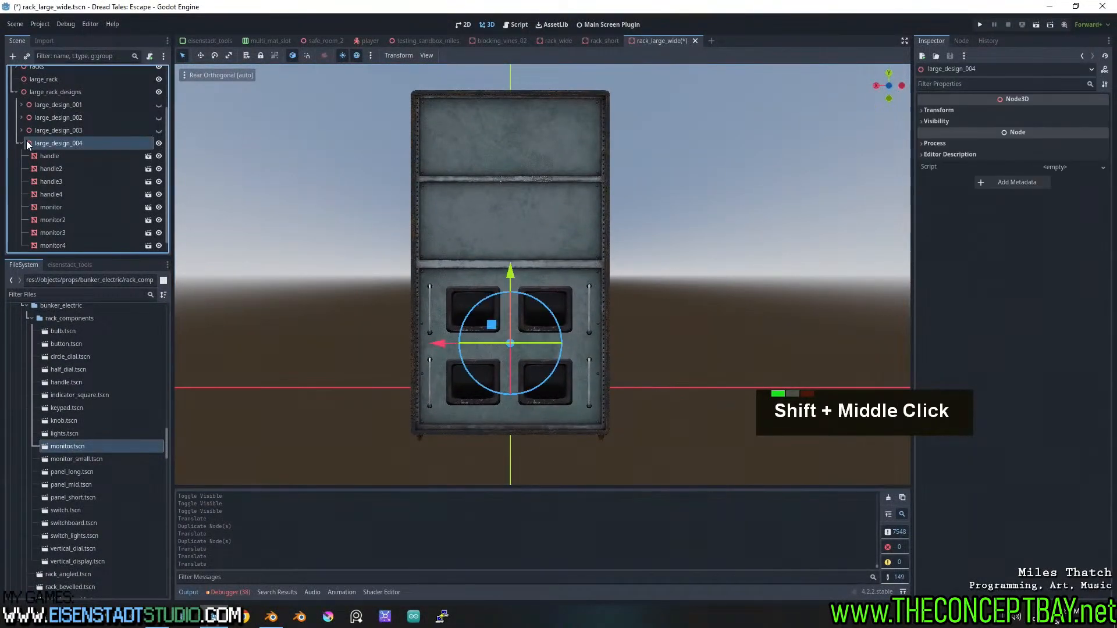
left_click(27, 143)
key("ctrl+d")
key("ctrl+d")
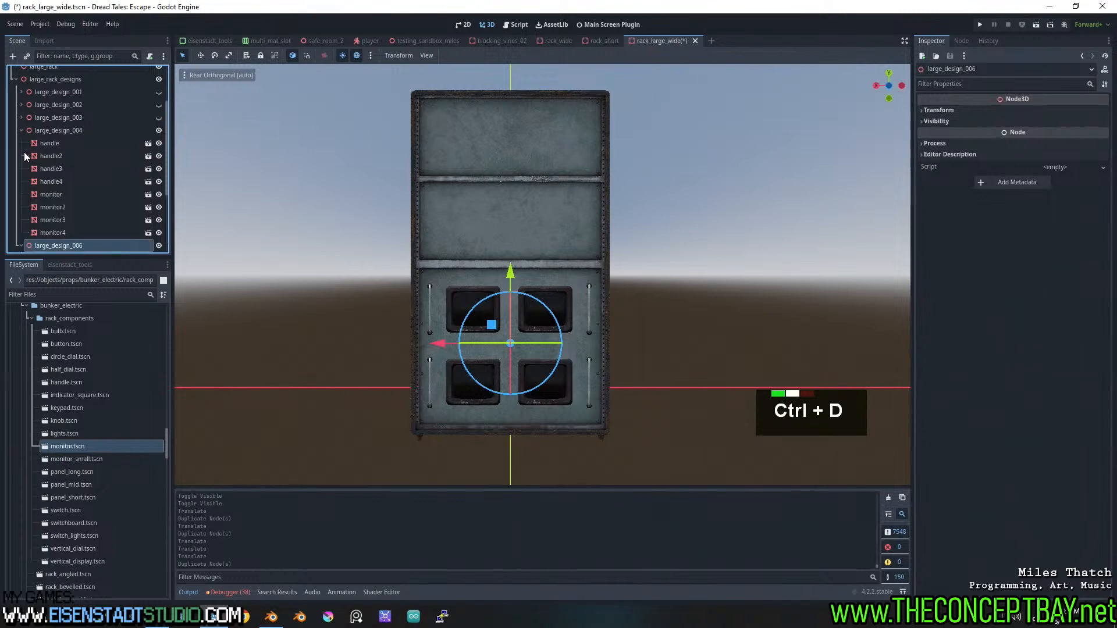
Hide large_design_004 and delete the four monitors from large_design_006
left_click(157, 131)
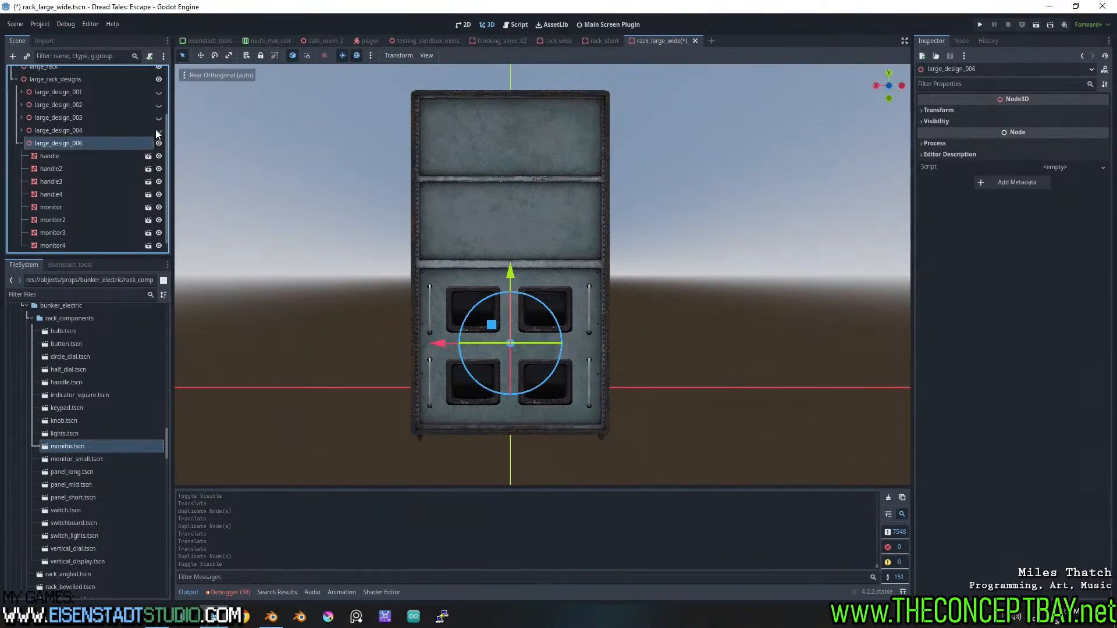
left_click(53, 156)
left_click(54, 207)
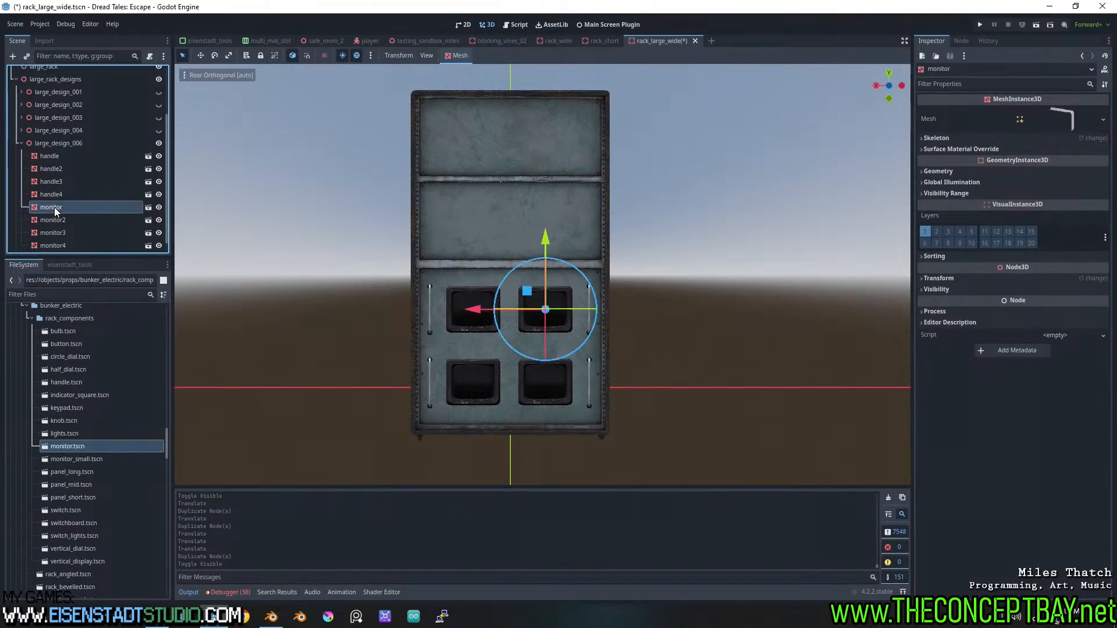
left_click(70, 235, "shift")
key("Delete")
key("Return")
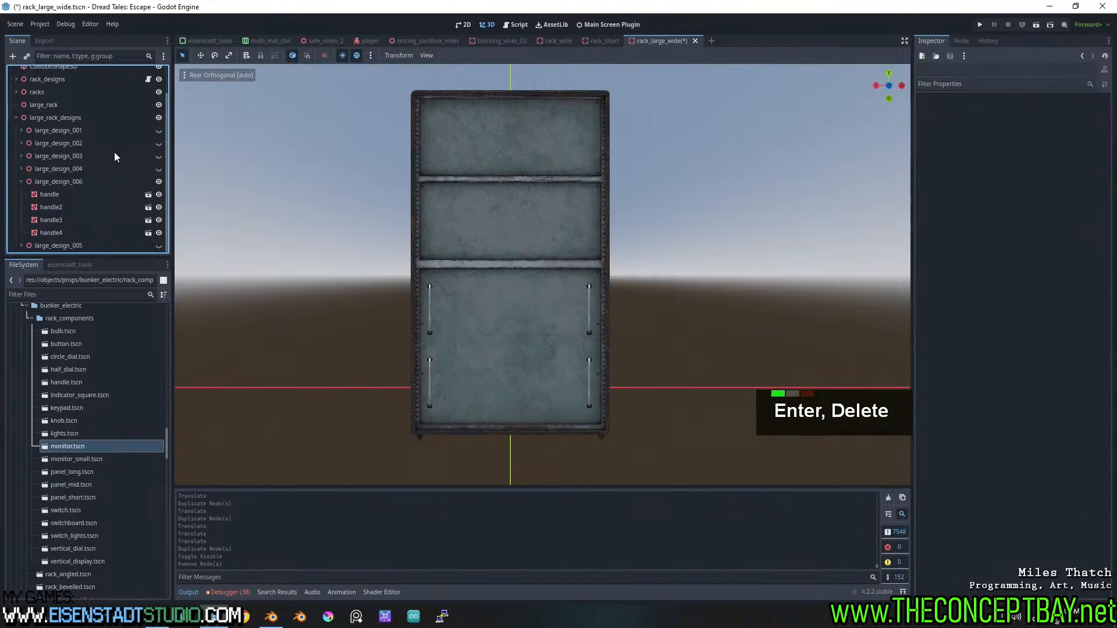
Toggle the visibility of large_design_006 and leave it hidden
left_click(158, 181)
left_click(159, 181)
left_click(159, 182)
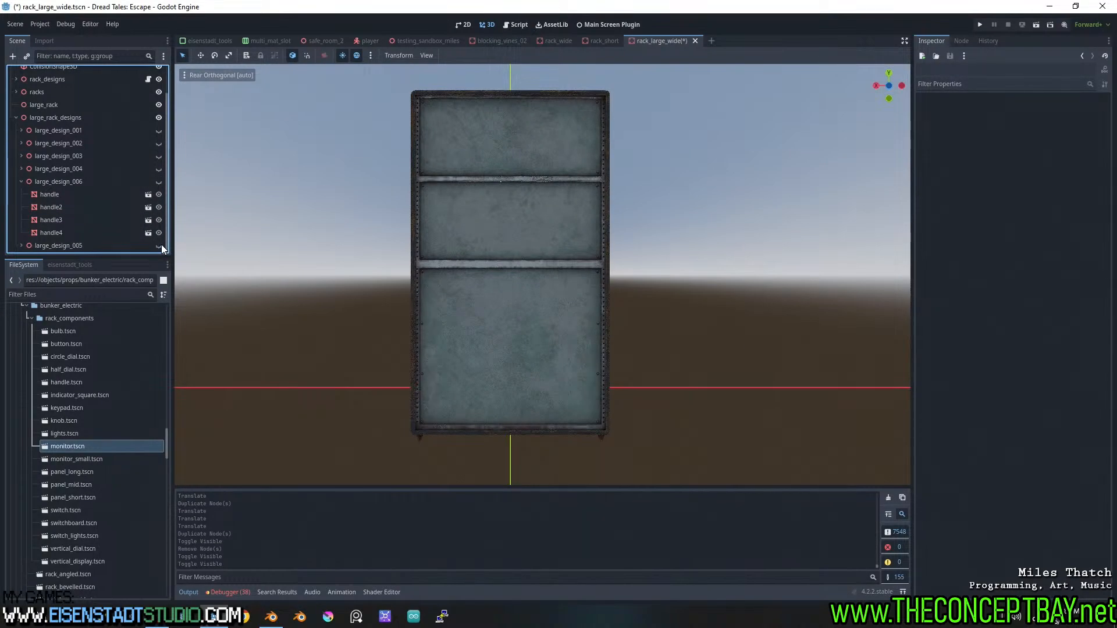
Place a switch and a short panel side by side in the upper left of the rack's lower bay
left_click(75, 182)
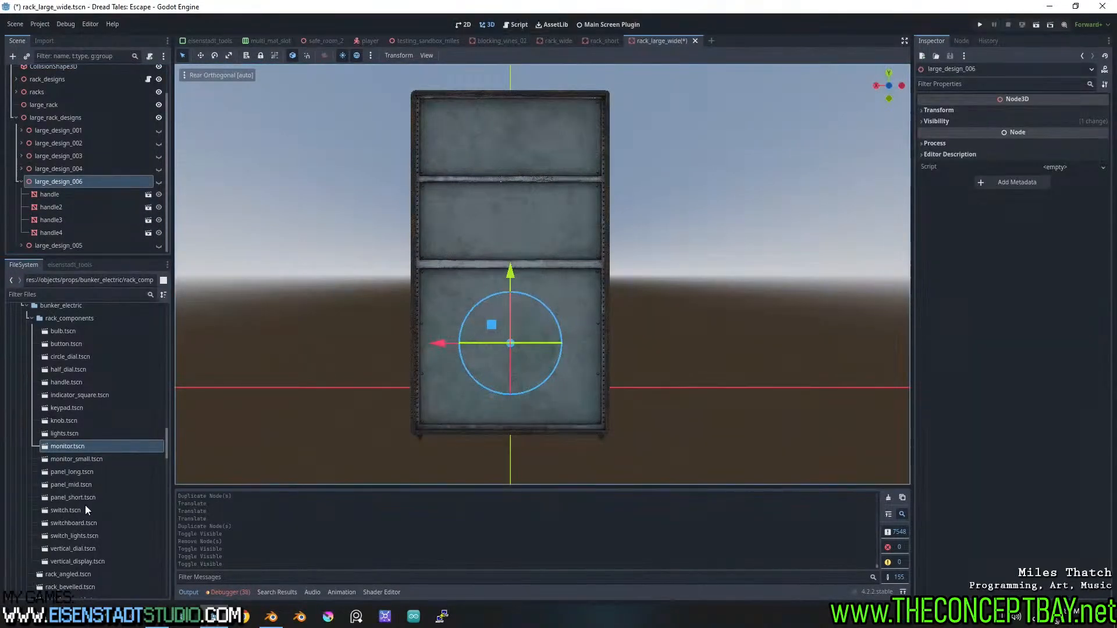
left_click_drag(64, 510, 446, 305)
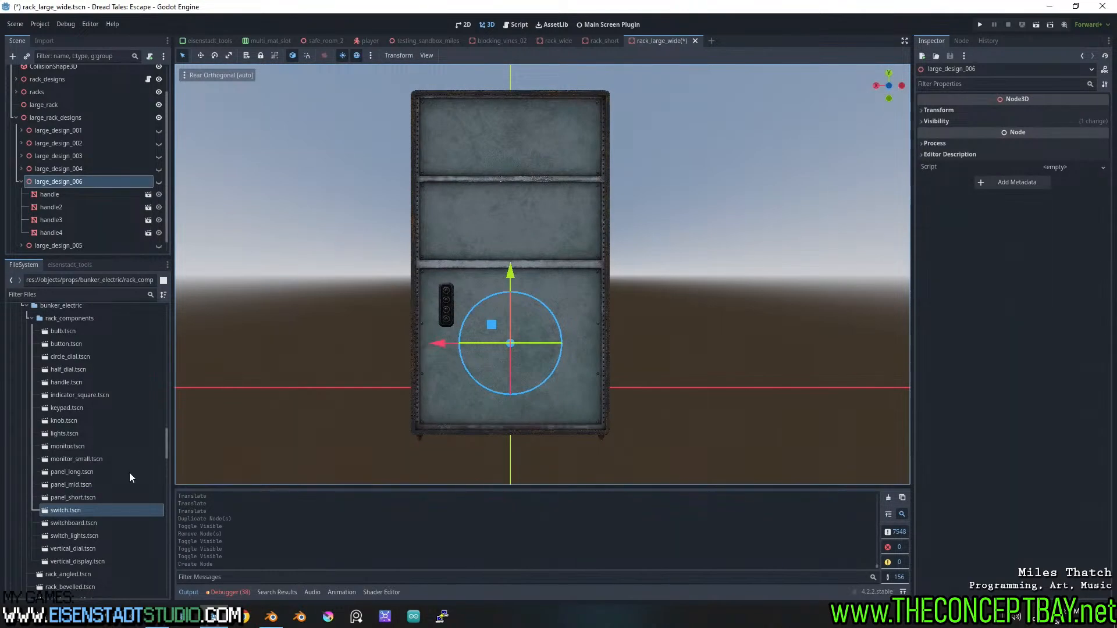
left_click(67, 498)
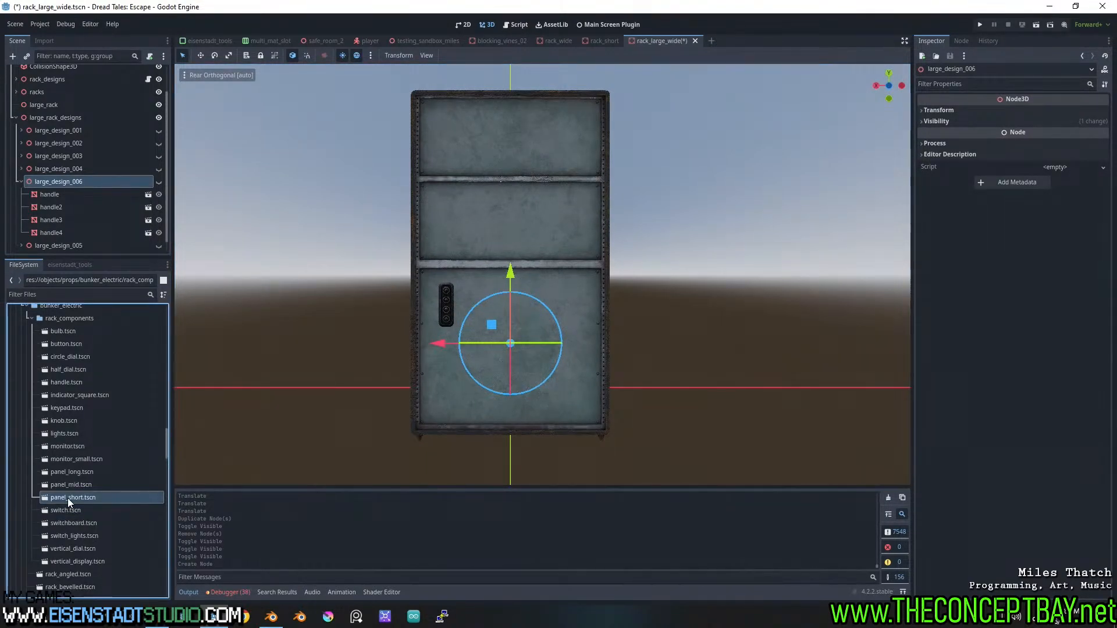
left_click_drag(67, 498, 473, 305)
scroll(463, 312, "up", 1)
scroll(463, 312, "up", 2)
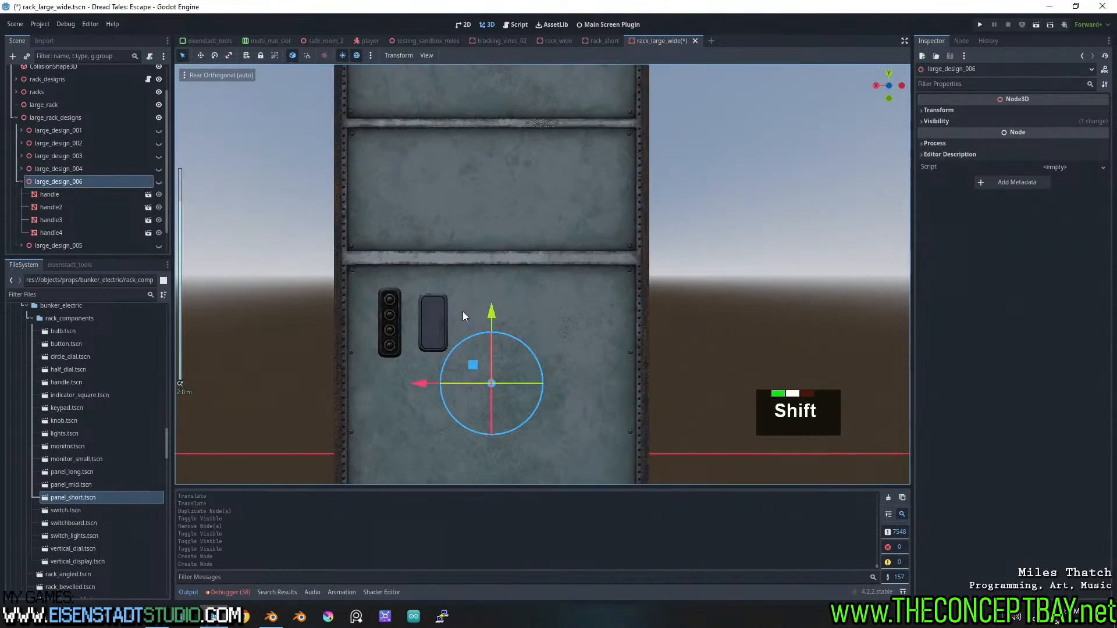
middle_click_drag(462, 312, 385, 299, "shift")
Scale the short panel uniformly to 1.2 so it suits the neighbouring switch
left_click(390, 299)
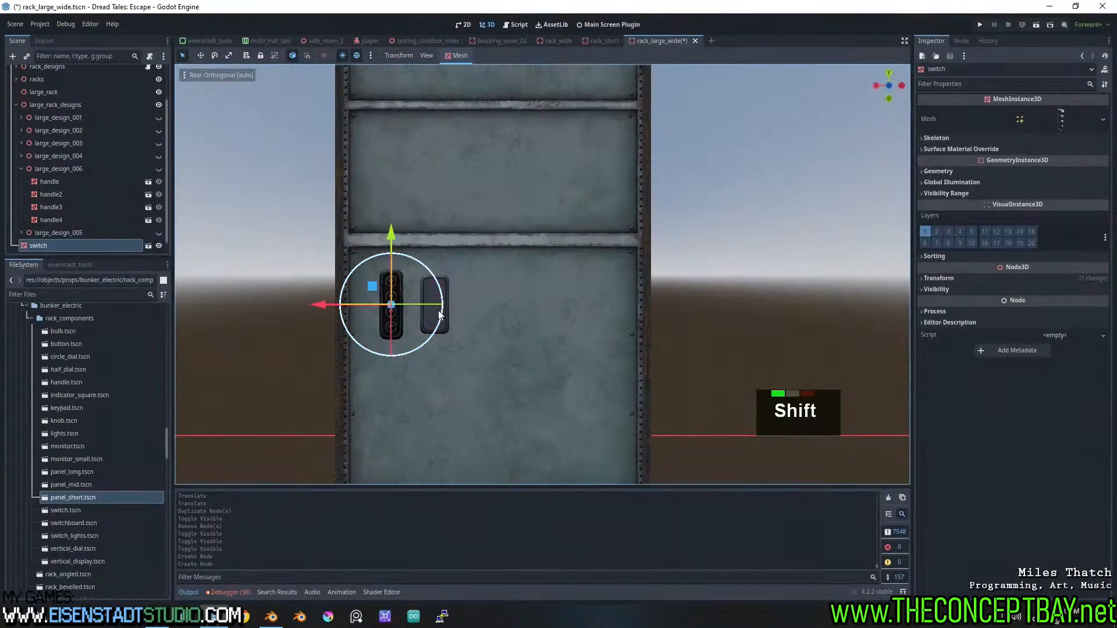
left_click(438, 315)
left_click(775, 316)
left_click(431, 305)
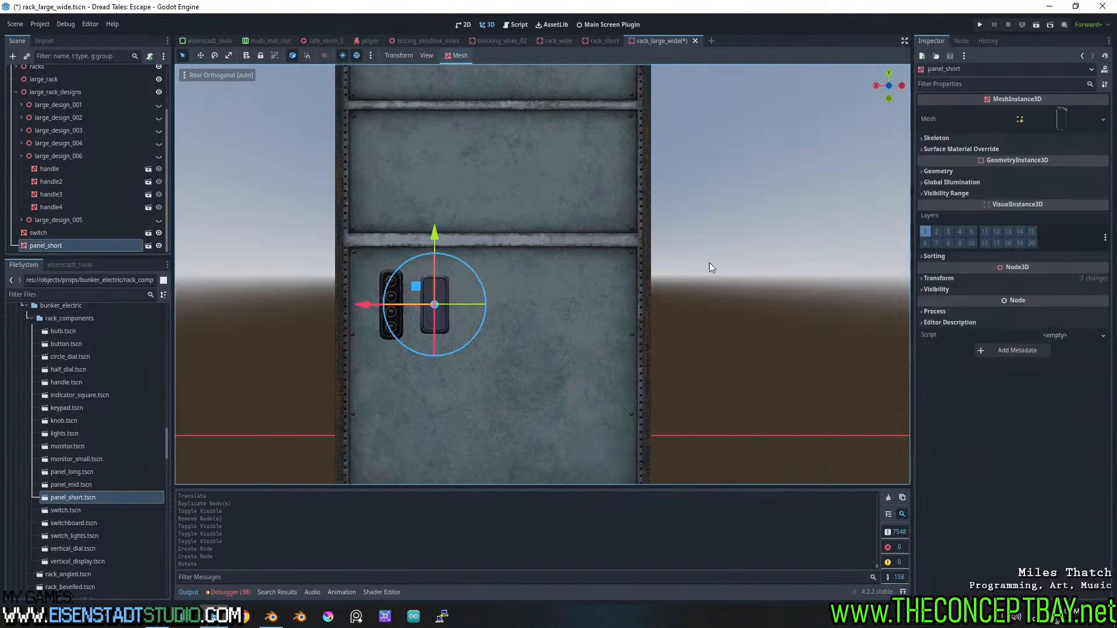
left_click(961, 277)
left_click(1018, 357)
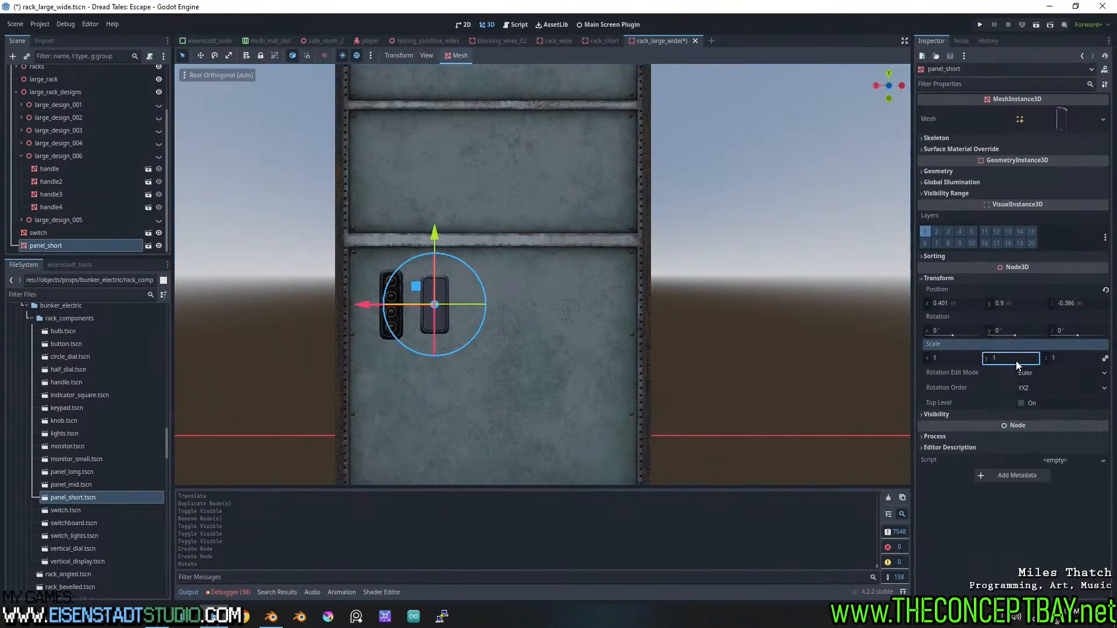
type("1.2")
key("Return")
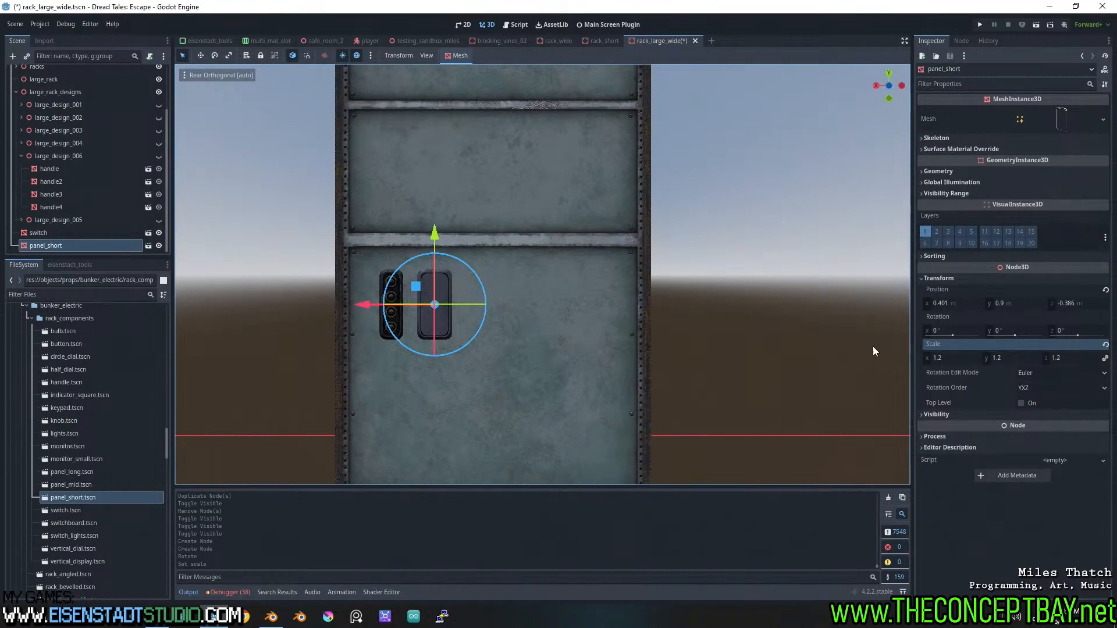
Adjust the switch and short panel's position and duplicate the pair alongside in the same row
left_click(873, 351)
left_click(392, 300)
left_click(448, 323, "shift")
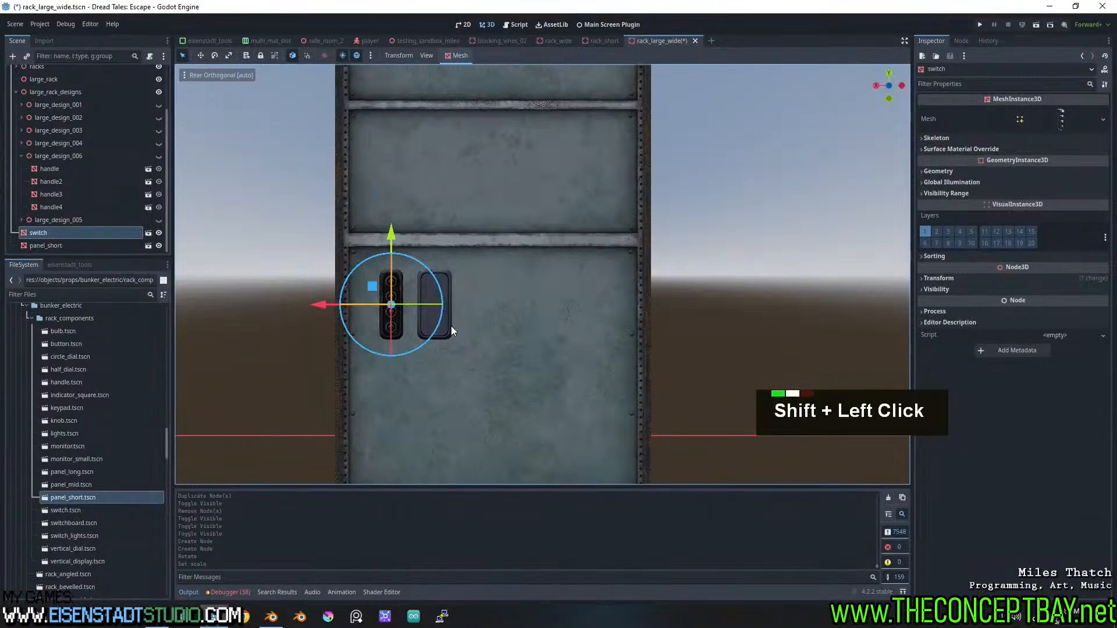
left_click_drag(326, 302, 431, 302)
key("ctrl+d")
left_click(683, 310)
left_click(521, 295)
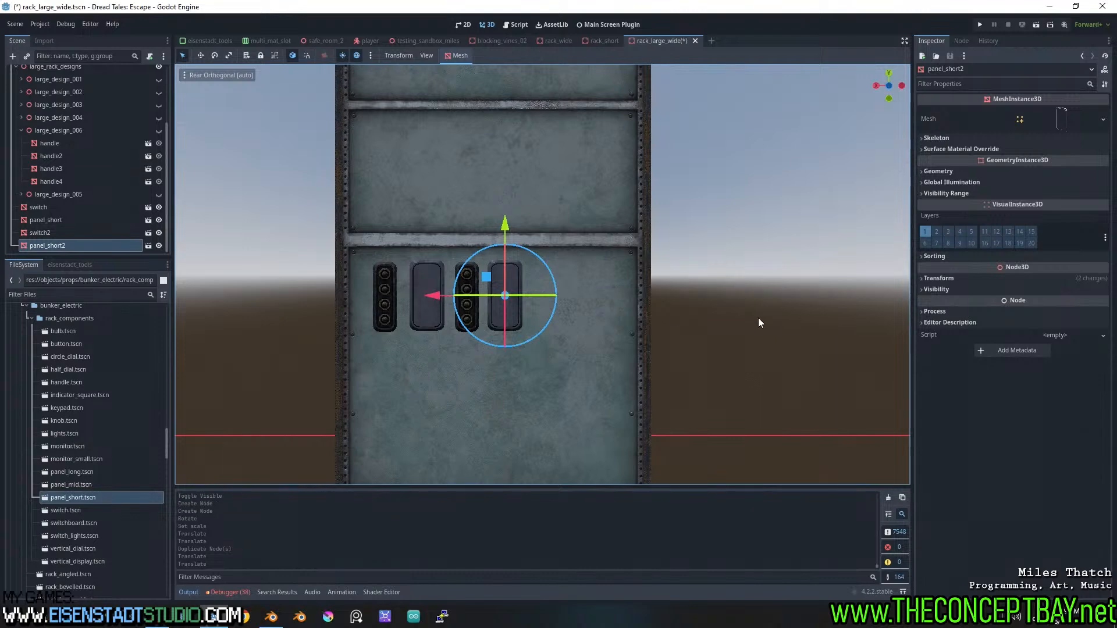
Shift the second switch and panel pair slightly sideways to even out the row spacing
left_click(733, 315)
left_click(469, 298)
left_click(512, 329, "shift")
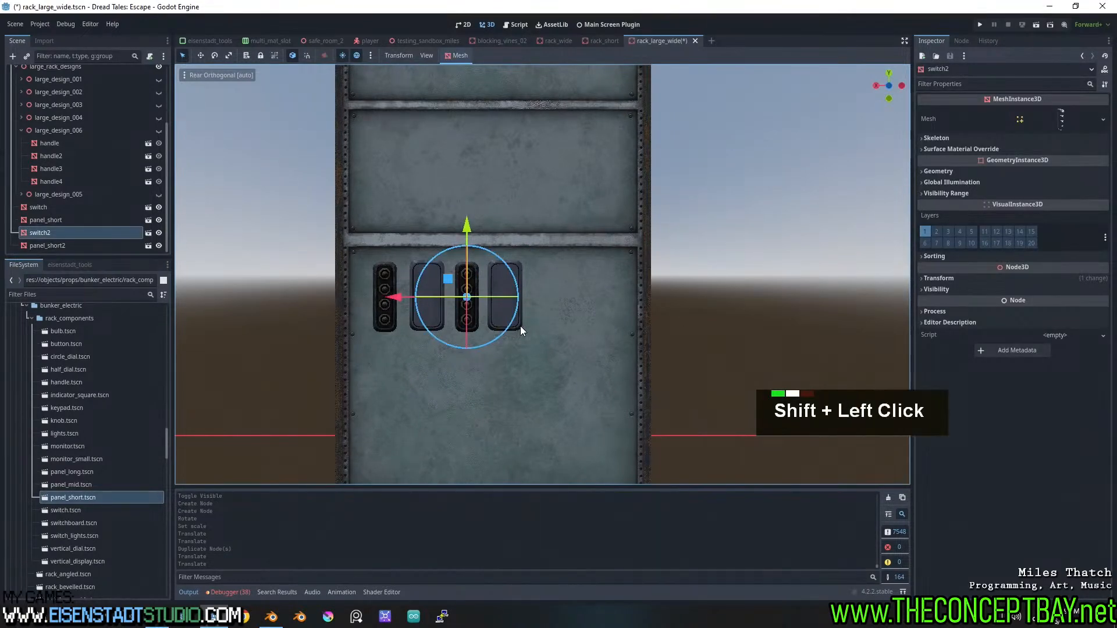
left_click_drag(420, 293, 524, 299)
Duplicate the second switch and panel pair to add a third pair at the right end of the row
left_click(732, 322)
left_click(509, 309)
key("shift")
left_click(459, 326, "shift")
key("ctrl+d")
left_click(672, 313)
left_click(616, 292)
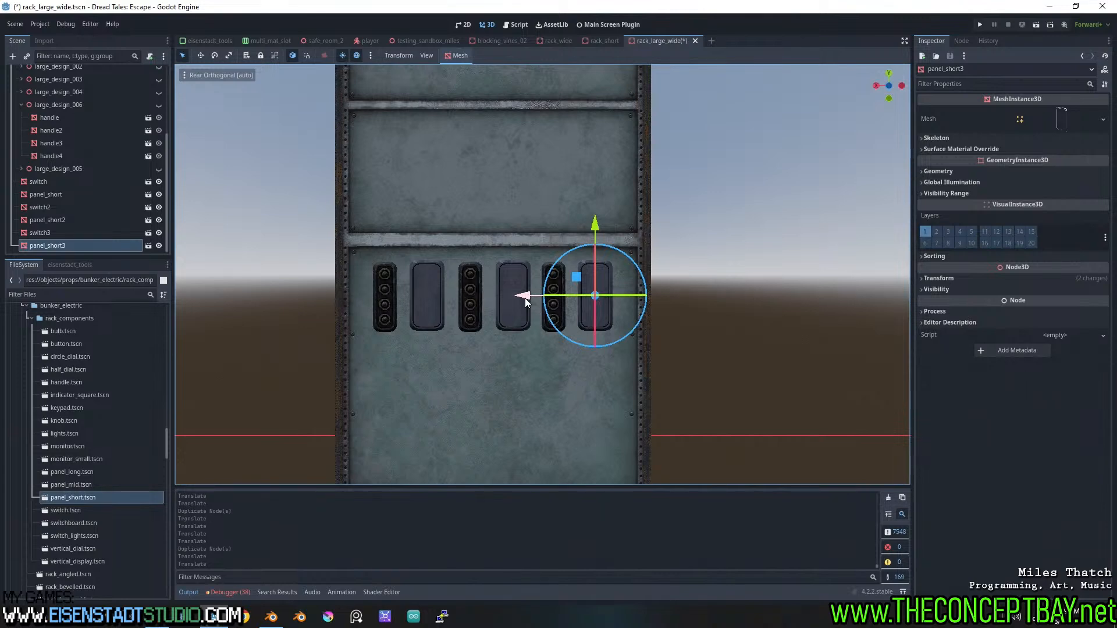
Nudge the middle short panel slightly left to even the gaps between the switches
left_click(692, 300)
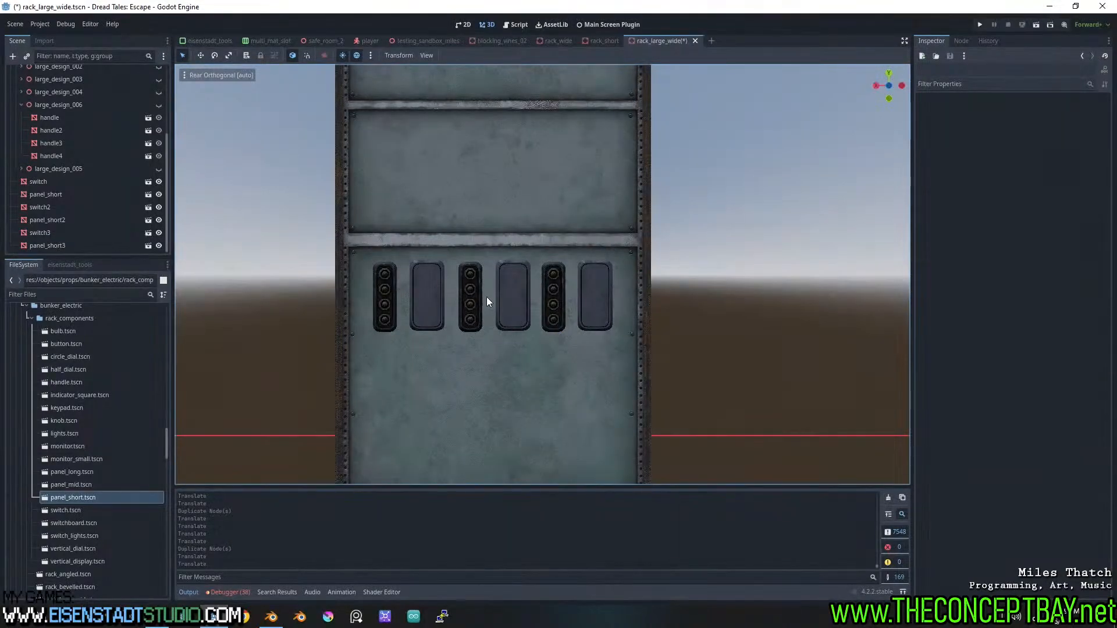
left_click(500, 290)
left_click_drag(443, 298, 439, 299)
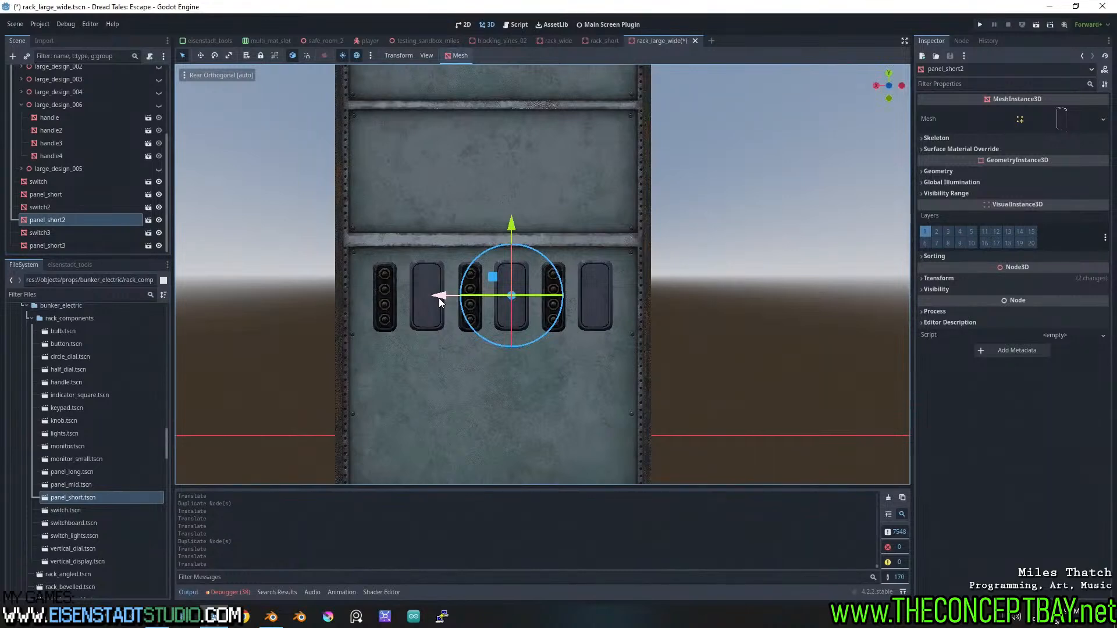
left_click(674, 297)
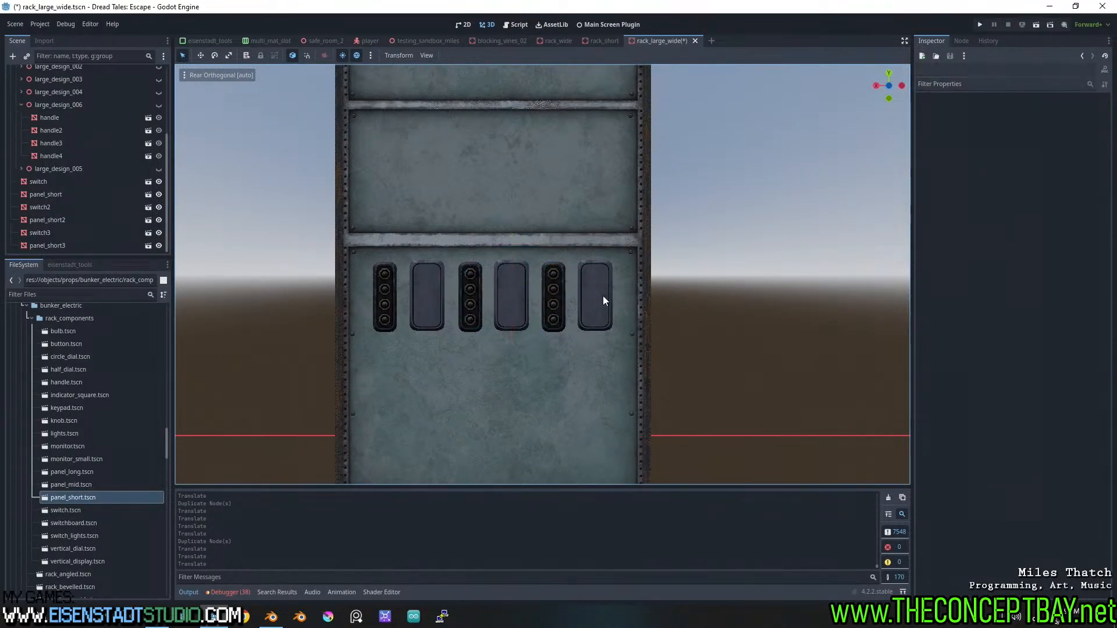
Select all three switches and three panels and shift the row slightly sideways to center it on the rack
left_click(586, 298)
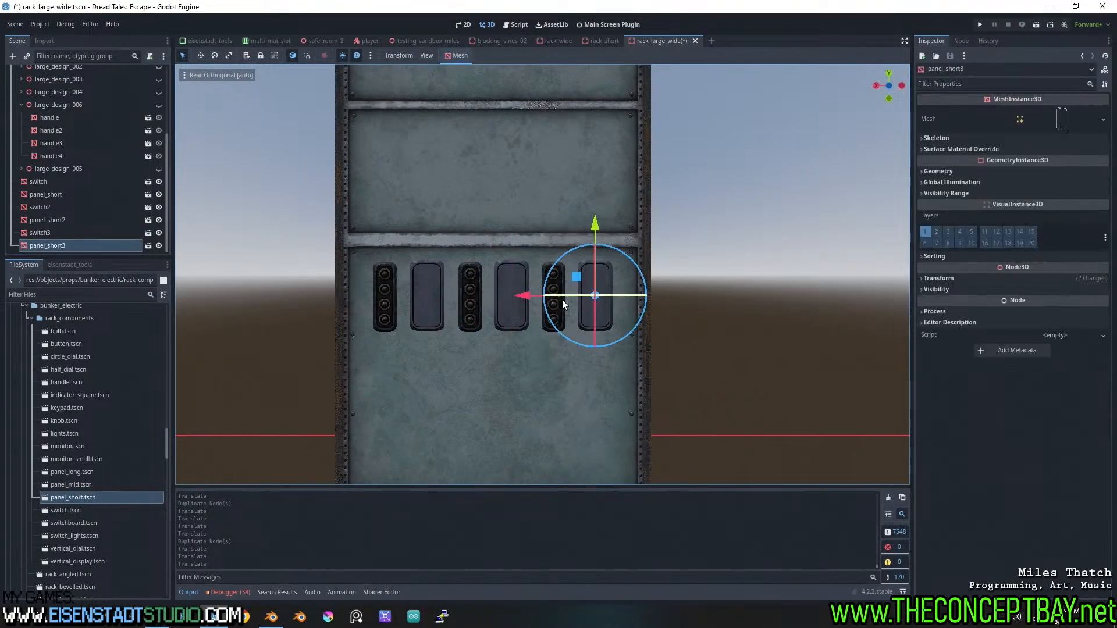
left_click(386, 305, "shift")
left_click(426, 313, "shift")
left_click(477, 310, "shift")
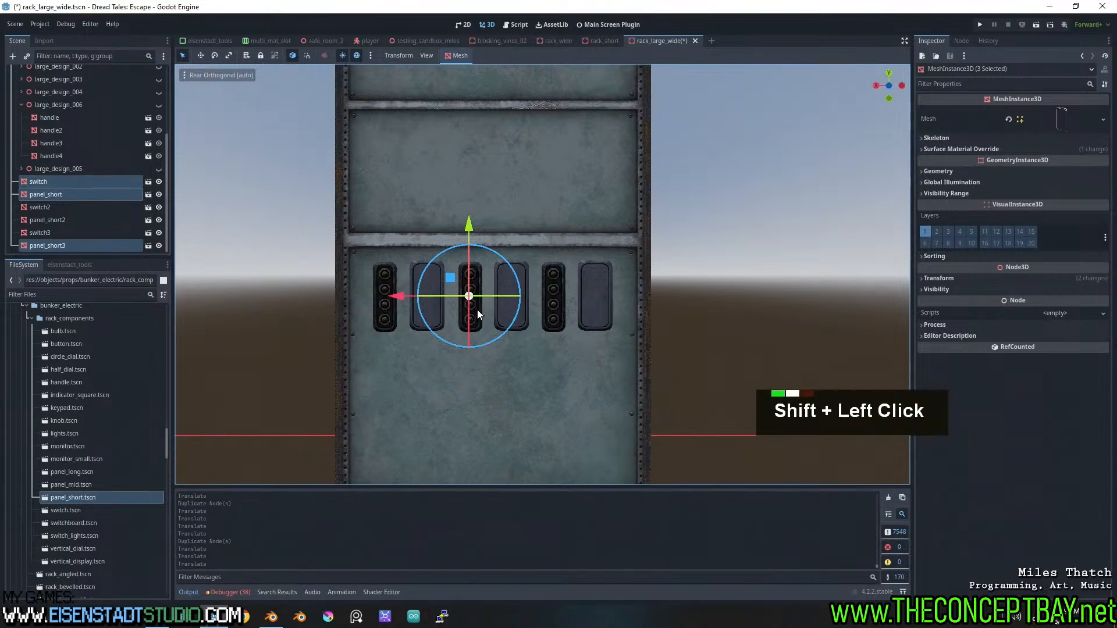
left_click(525, 321, "shift")
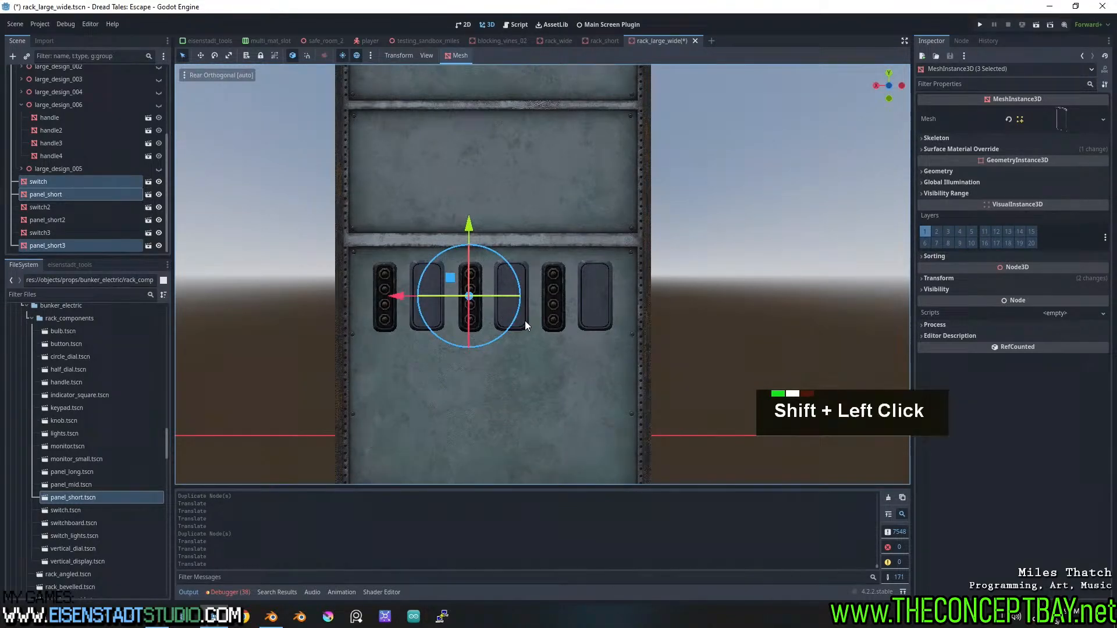
left_click(555, 317, "shift")
middle_click_drag(624, 307, 595, 255, "shift")
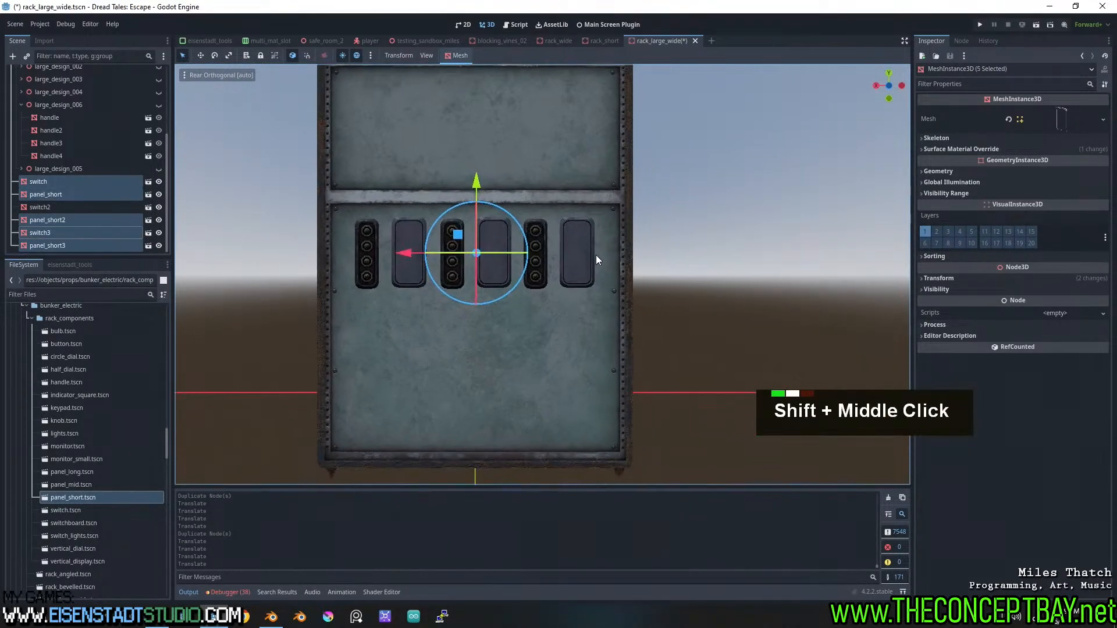
left_click_drag(404, 256, 406, 258)
key("ctrl+z")
left_click(379, 253, "shift")
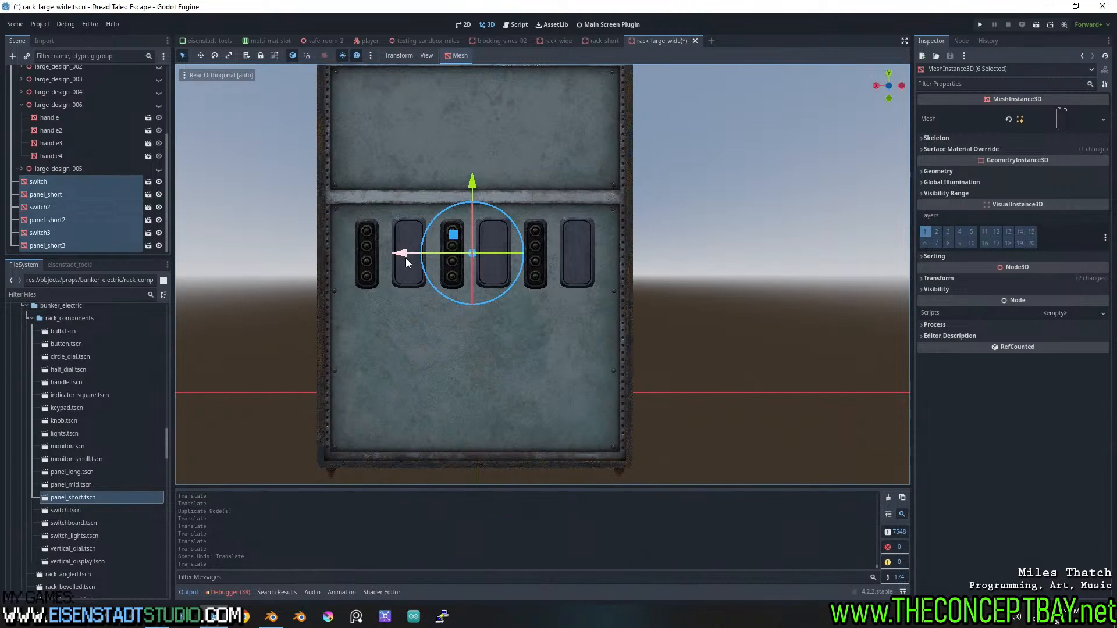
Nudge the middle switch slightly left between its neighbouring panels
left_click(699, 302)
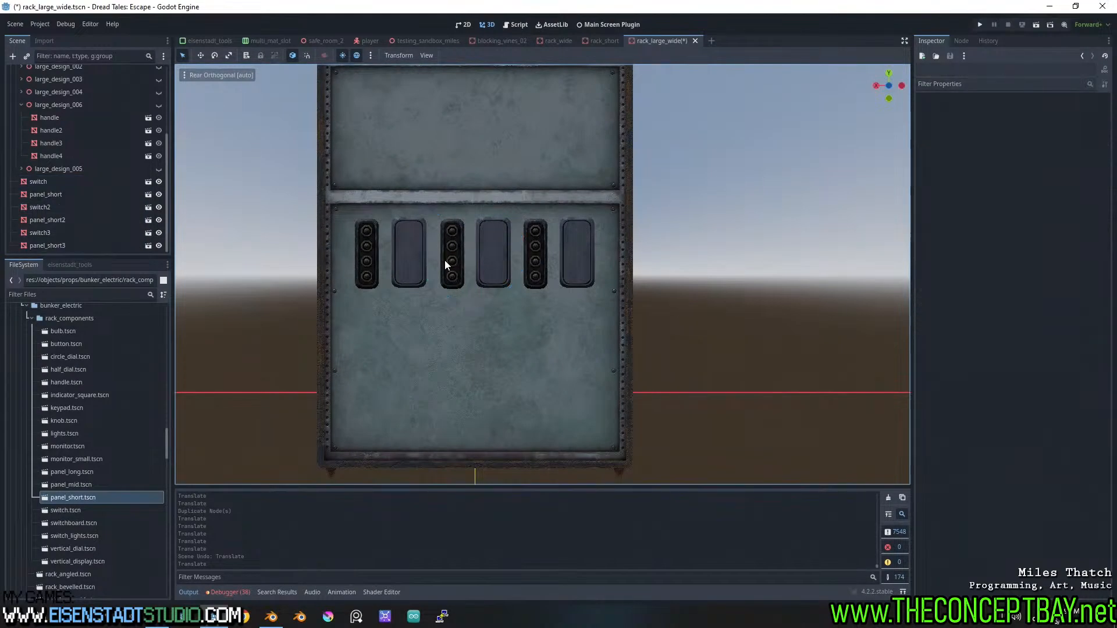
left_click(445, 259)
left_click_drag(384, 258, 378, 254)
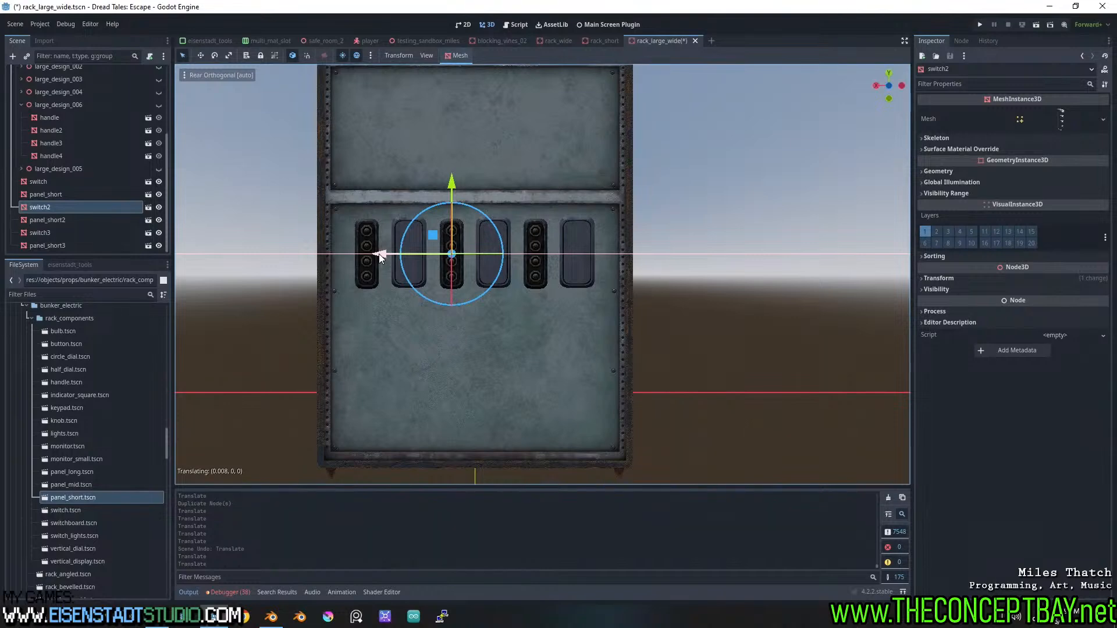
left_click(704, 267)
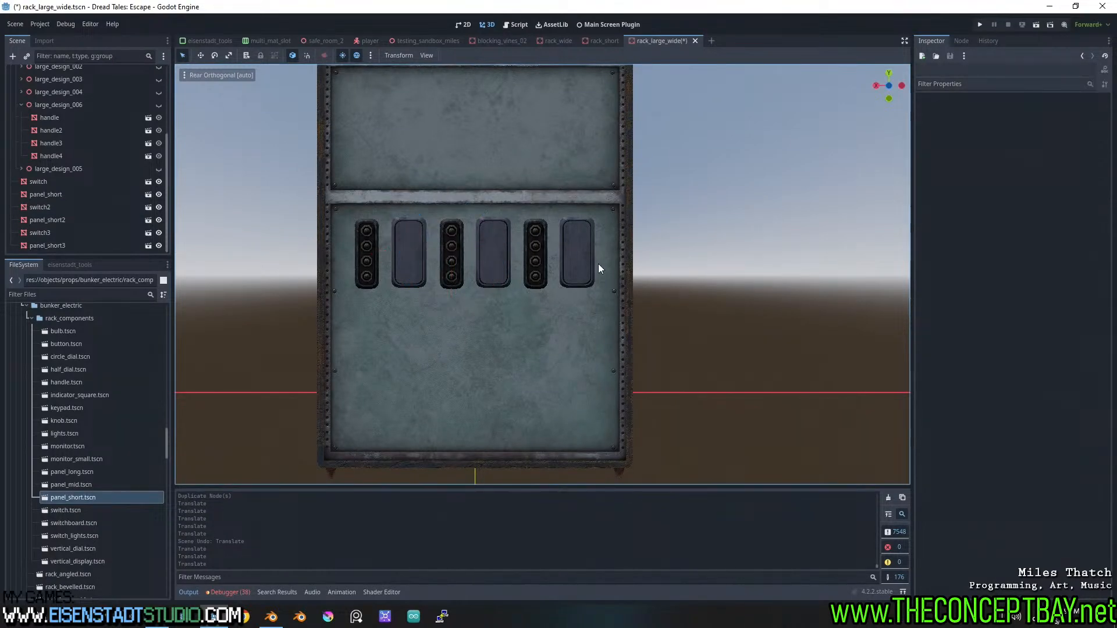
Duplicate the whole row of three switches and three panels and move the copy below as a second row
left_click(366, 266)
left_click(420, 281, "shift")
left_click(449, 270, "shift")
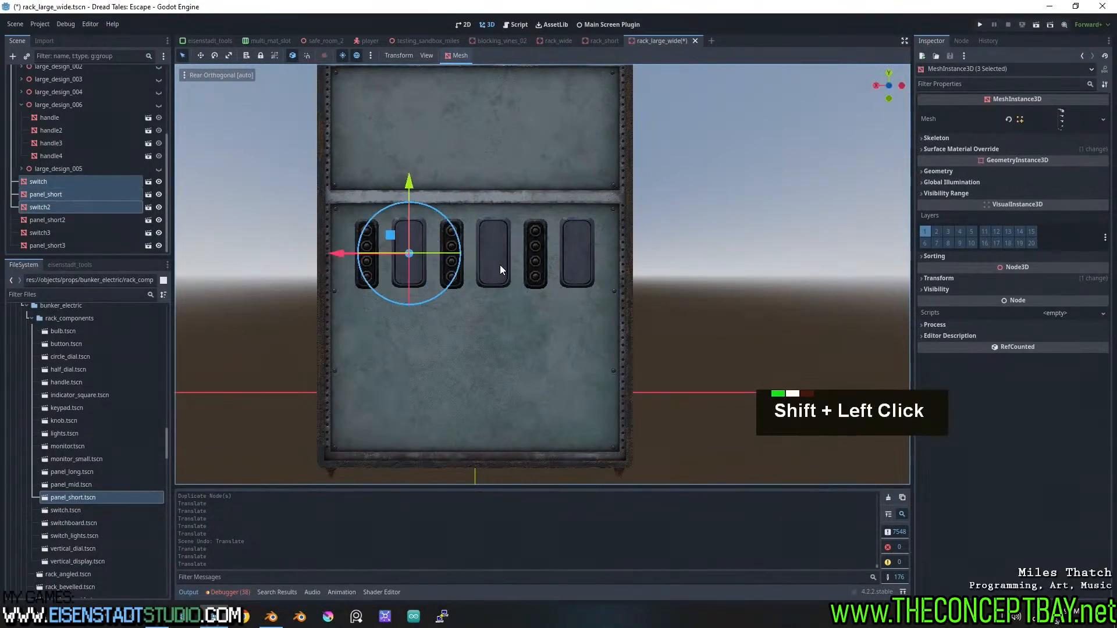
left_click(501, 265, "shift")
left_click(533, 258, "shift")
left_click(578, 256, "shift")
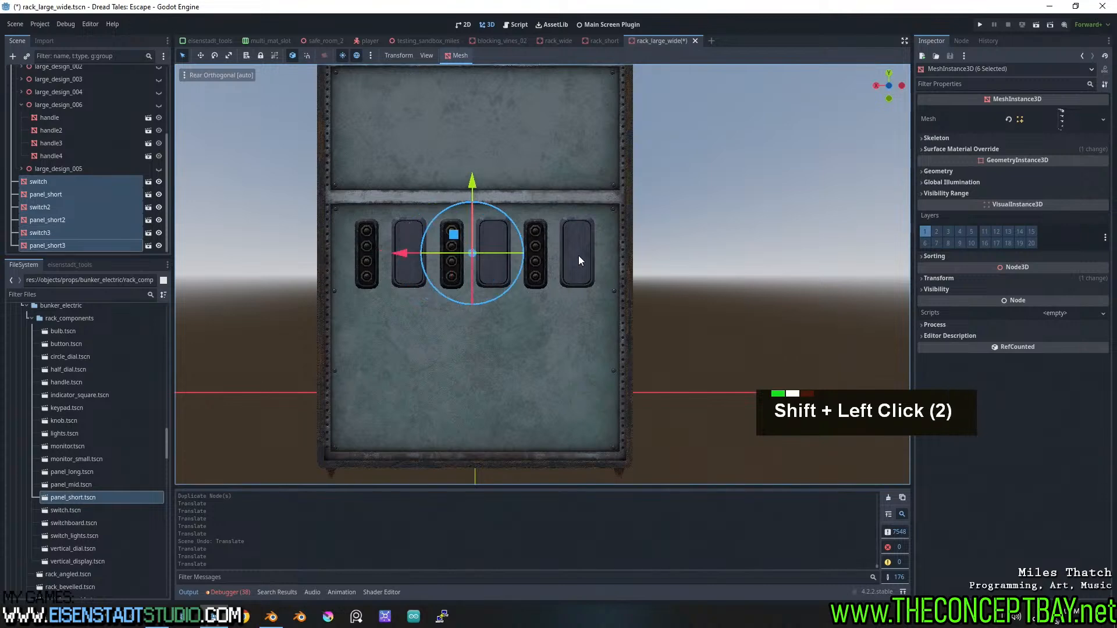
key("ctrl+d")
left_click_drag(469, 189, 456, 259)
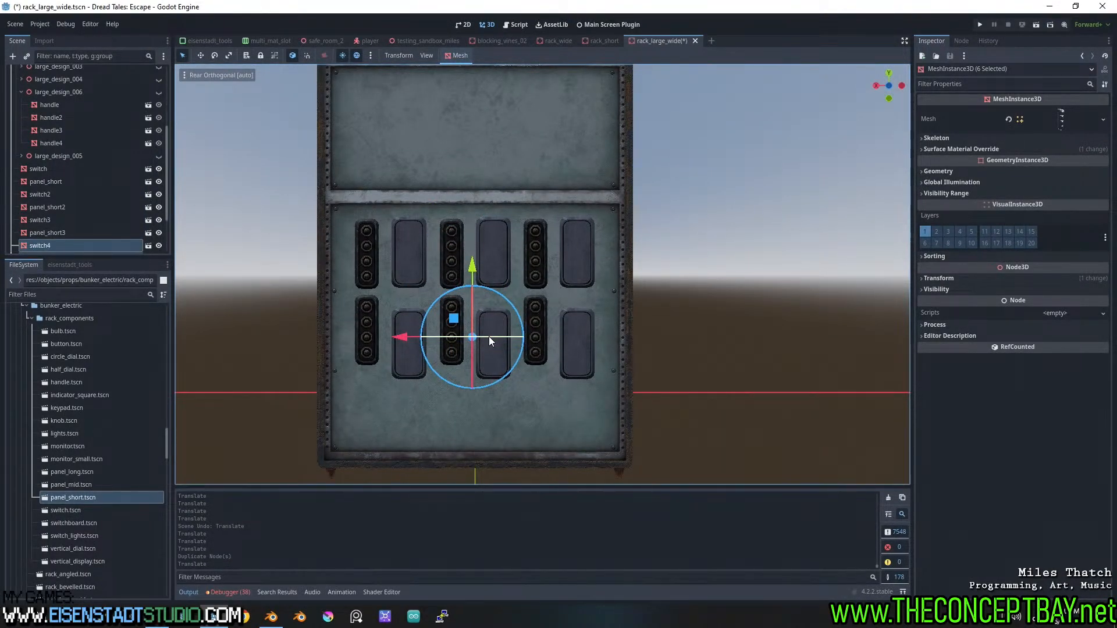
Undo the duplicated second row and place three small monitors in an evenly spaced row below the switches and short panels
key("ctrl+z")
key("ctrl+z")
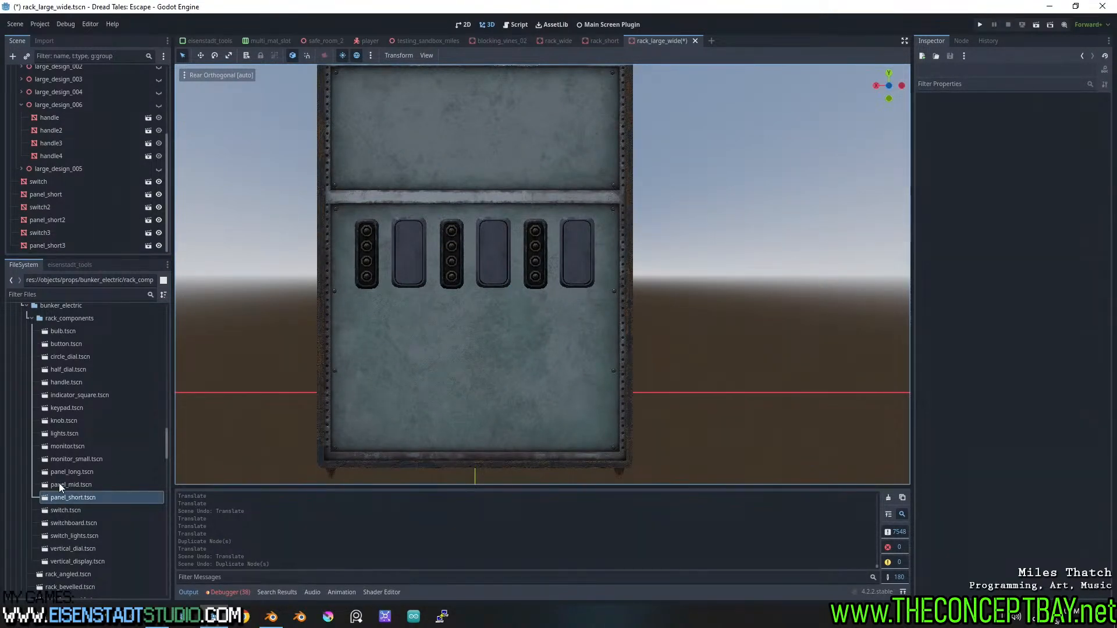
left_click_drag(58, 483, 486, 328)
key("ctrl+d")
key("ctrl+d")
left_click(695, 332)
Show large_design_006 and shift its two right-hand handles together slightly outward toward the rack's edge
scroll(137, 172, "up", 1)
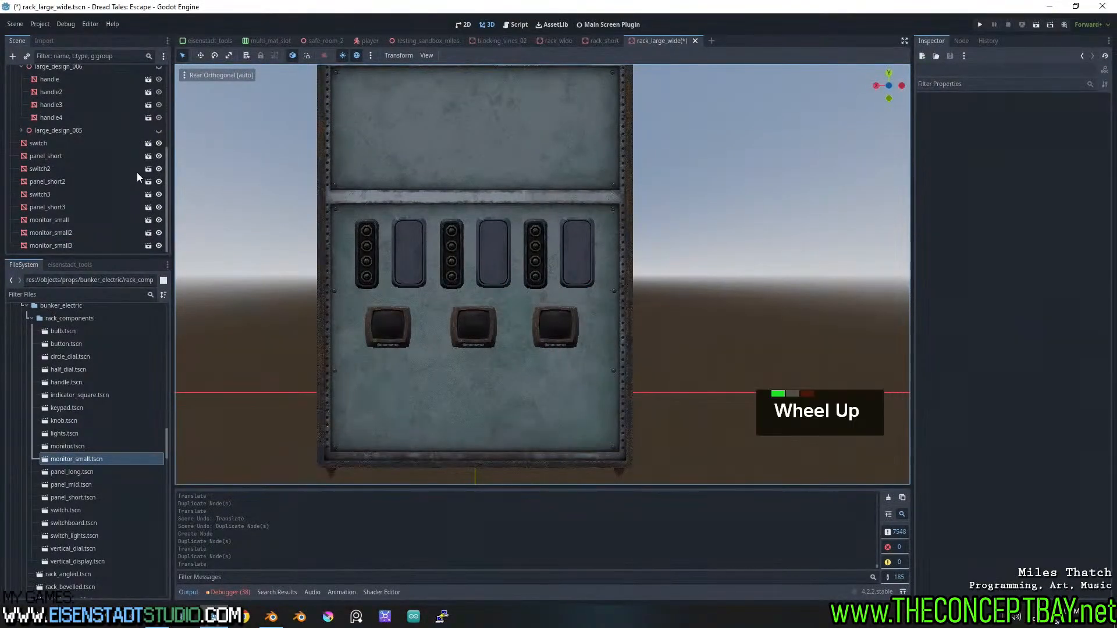
scroll(138, 173, "up", 1)
left_click(158, 113)
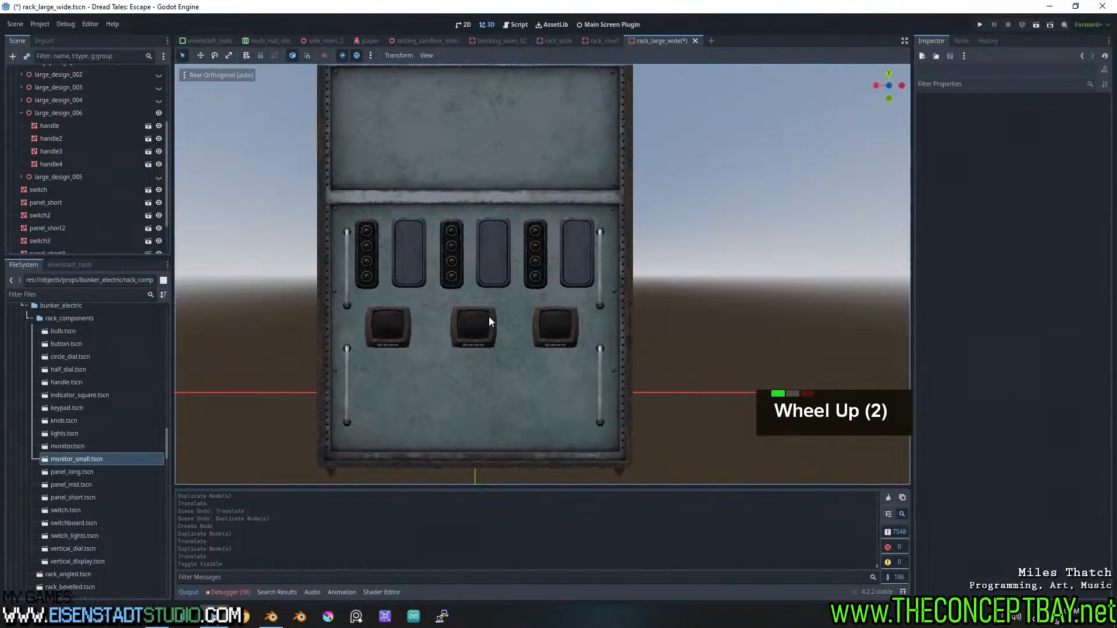
left_click(600, 266)
left_click_drag(528, 269, 535, 269)
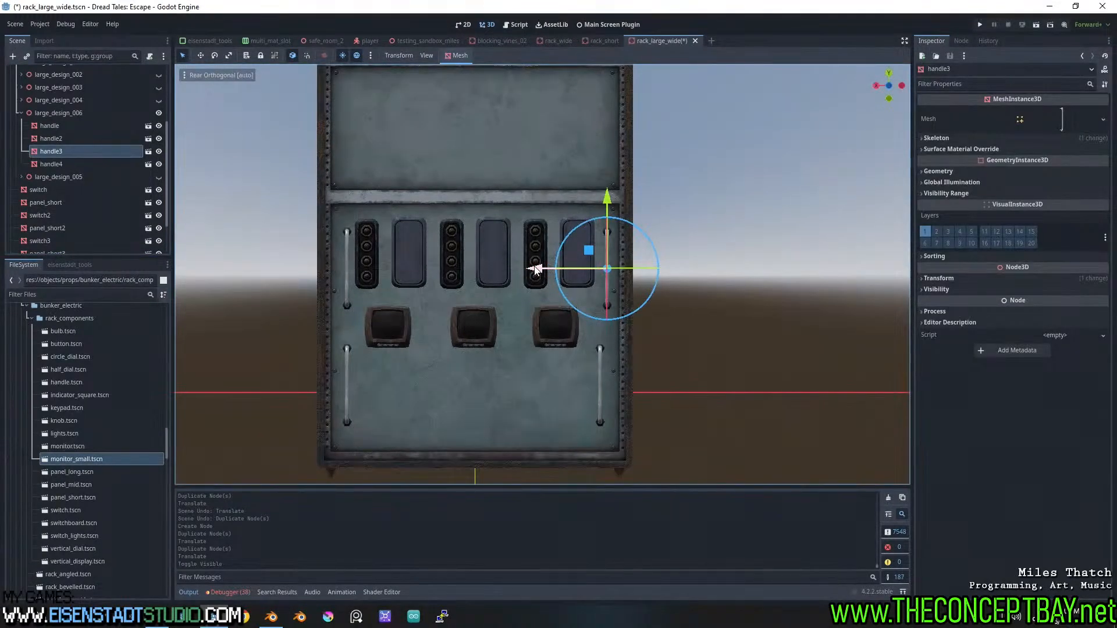
key("ctrl+z")
left_click(598, 379, "shift")
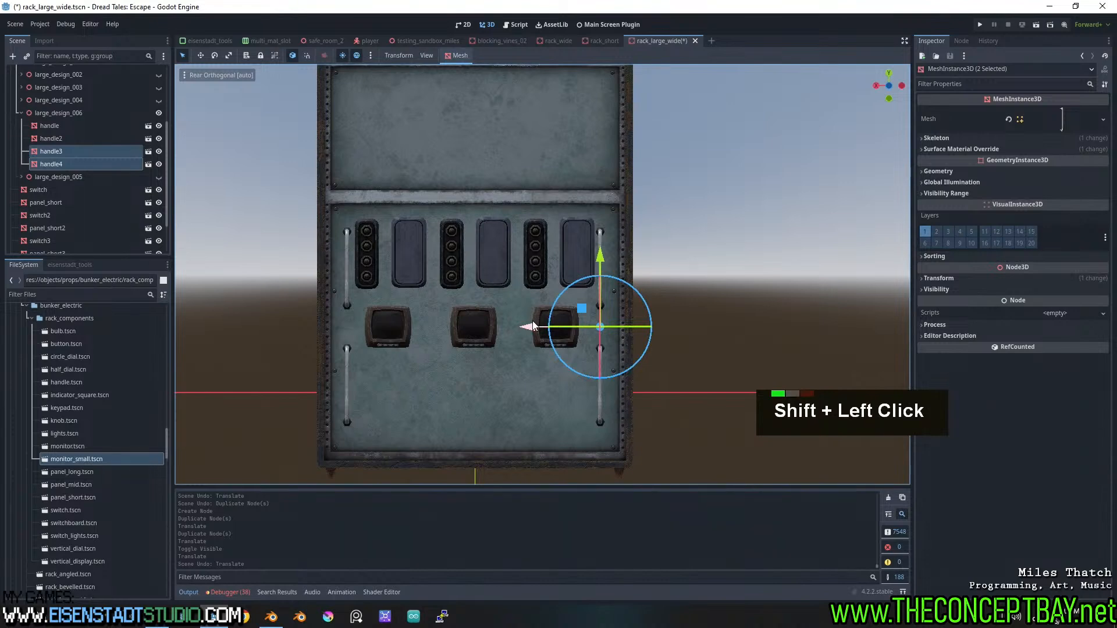
left_click_drag(532, 326, 540, 328)
Shift the two left-hand handles together slightly outward toward the rack's opposite edge
left_click(344, 291)
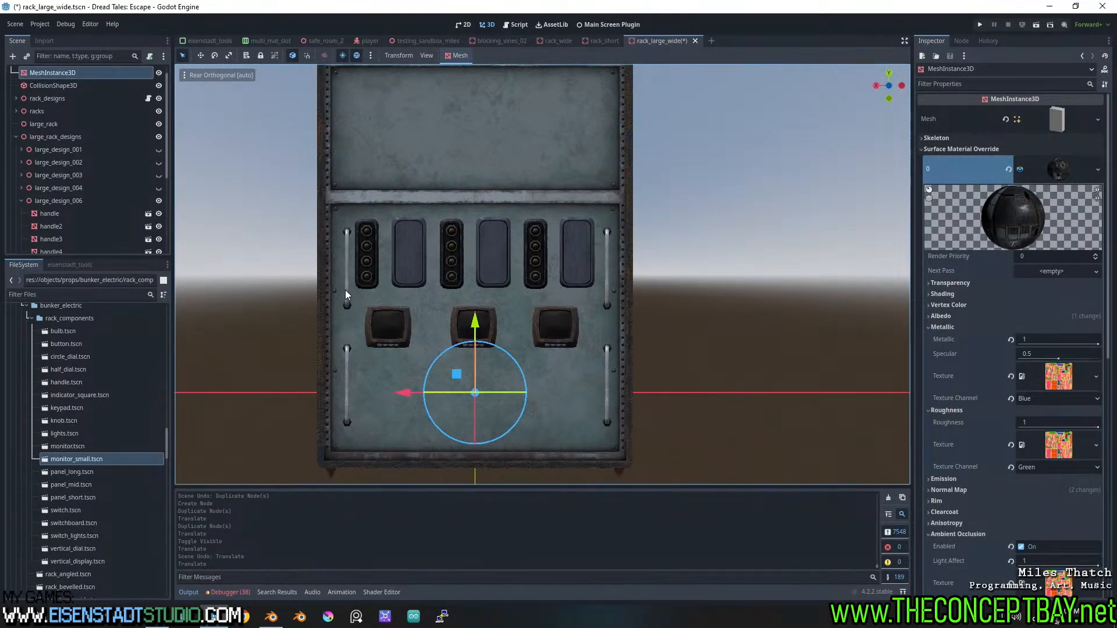
left_click(347, 290)
left_click(347, 378, "shift")
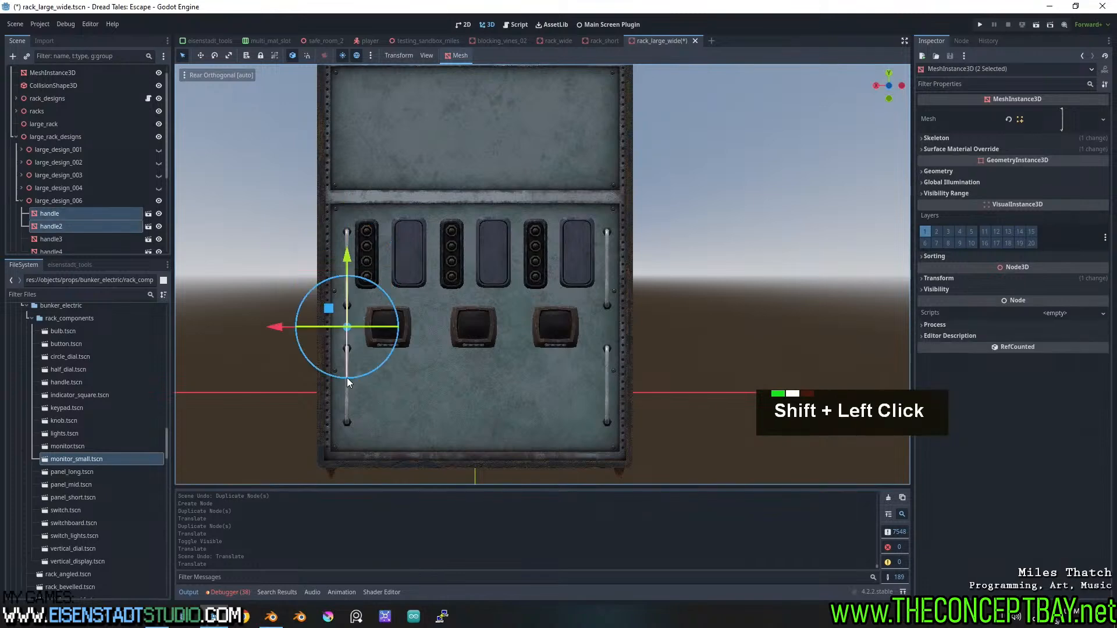
left_click_drag(273, 327, 270, 327)
left_click(675, 314)
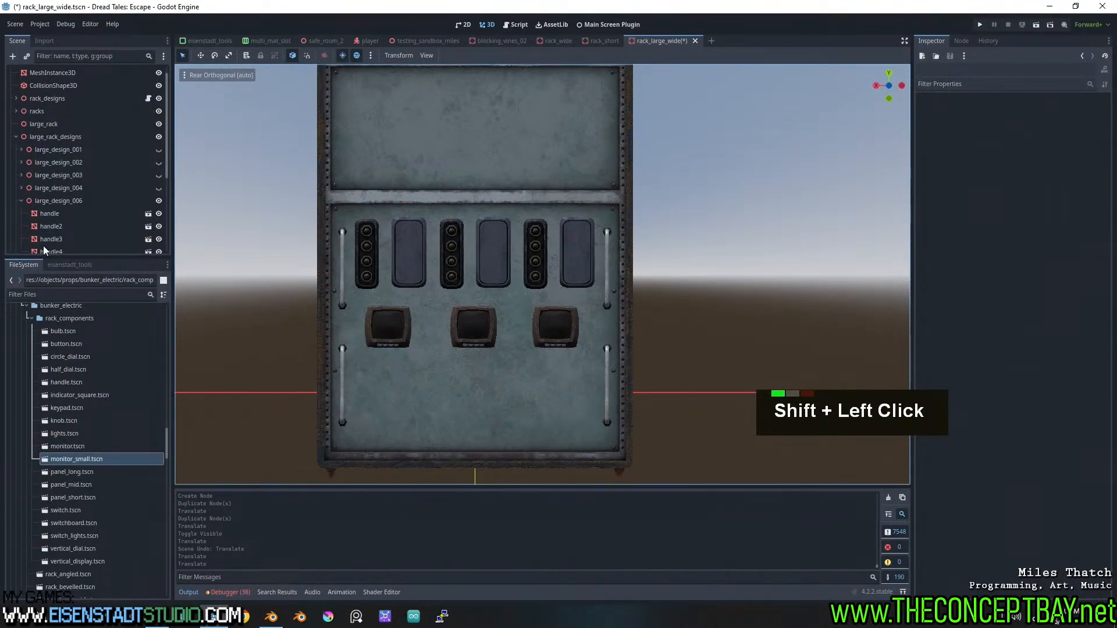
Place a half dial below the leftmost small monitor and put a duplicate of it directly beneath
left_click_drag(66, 406, 388, 389)
key("ctrl+z")
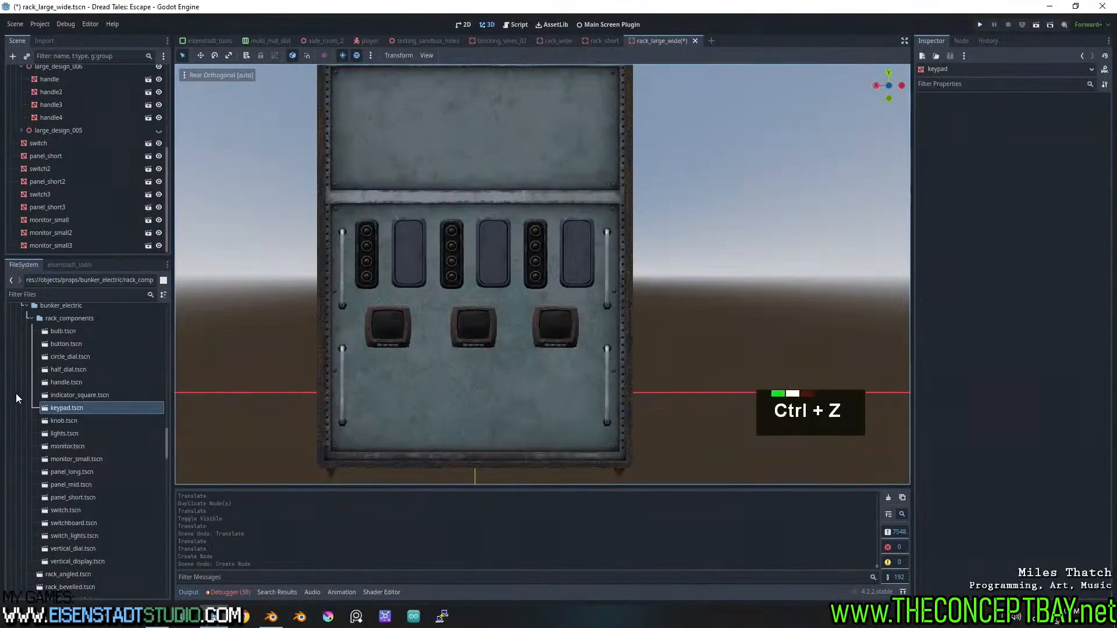
left_click_drag(80, 396, 389, 379)
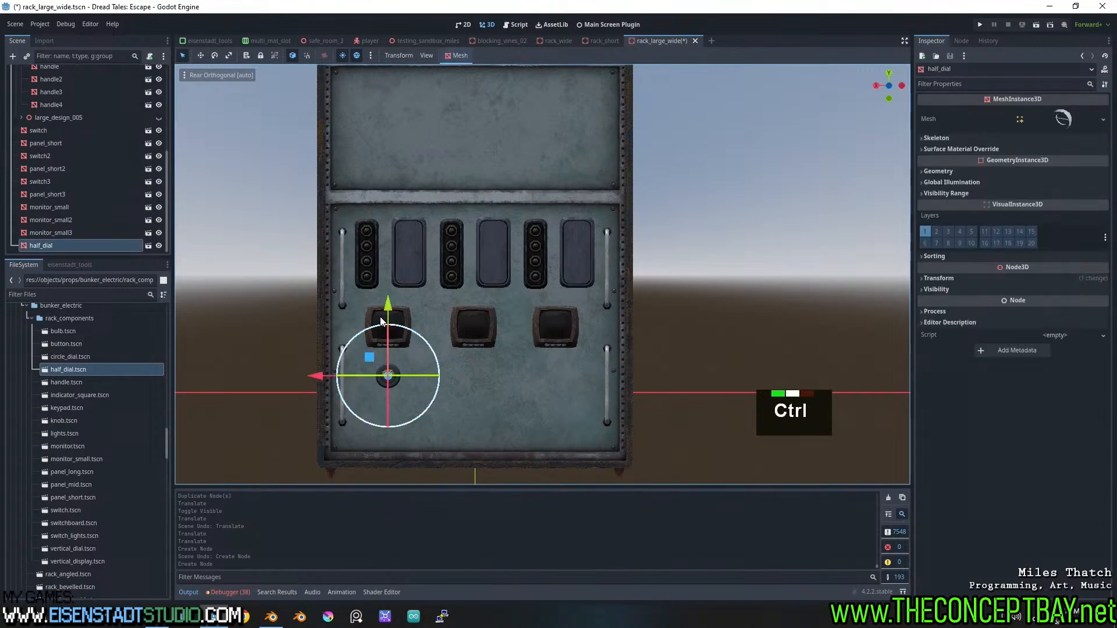
key("ctrl+d")
left_click_drag(389, 314, 388, 349)
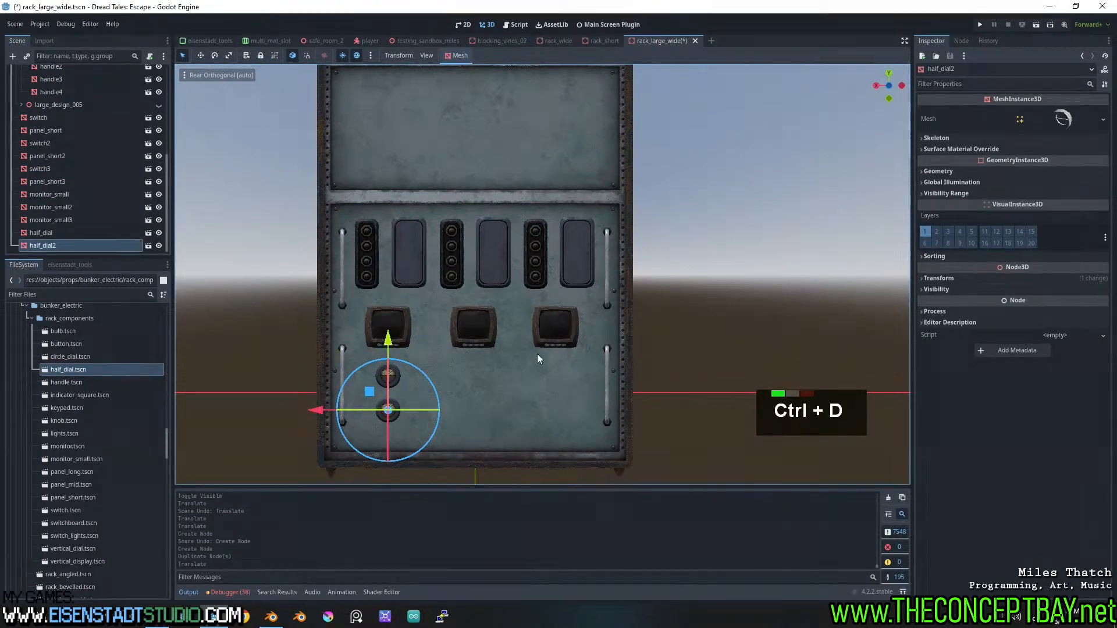
Duplicate the pair of half dials twice, placing the copies below the middle and right monitors
left_click(390, 375, "shift")
left_click(67, 229, "shift")
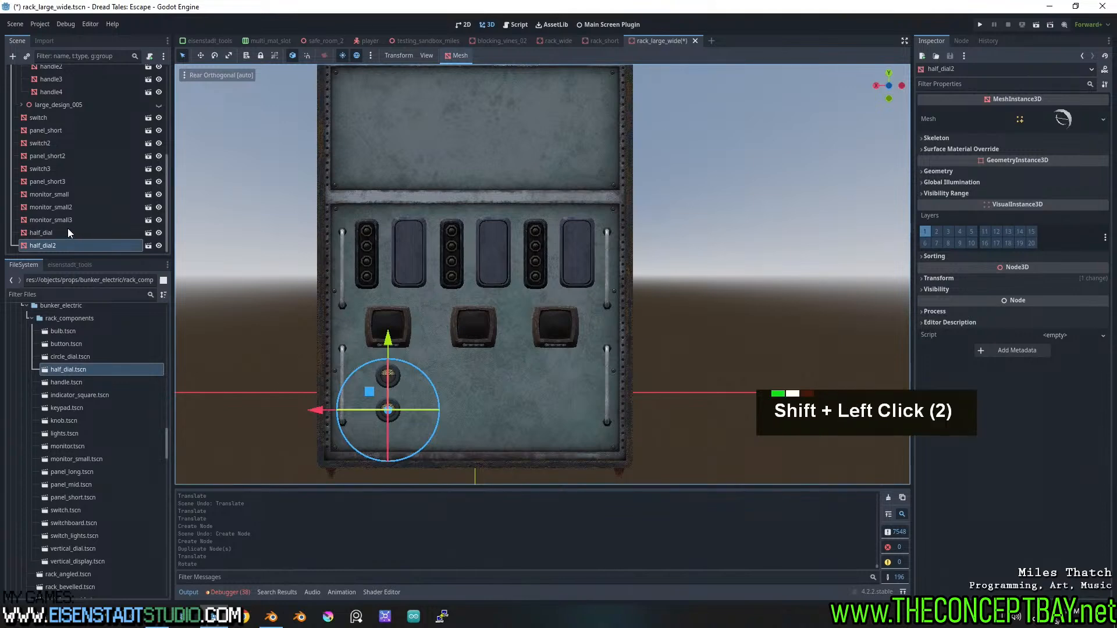
key("ctrl+d")
left_click_drag(320, 394, 484, 387)
key("ctrl+d")
left_click(710, 331)
Inspect the arrangement of switches, panels, monitors and half dials from an angle and from the rear
middle_click_drag(710, 330, 550, 324)
scroll(565, 320, "down", 2)
middle_click_drag(549, 324, 647, 274)
scroll(654, 295, "down", 2)
left_click(889, 87)
scroll(630, 316, "up", 3)
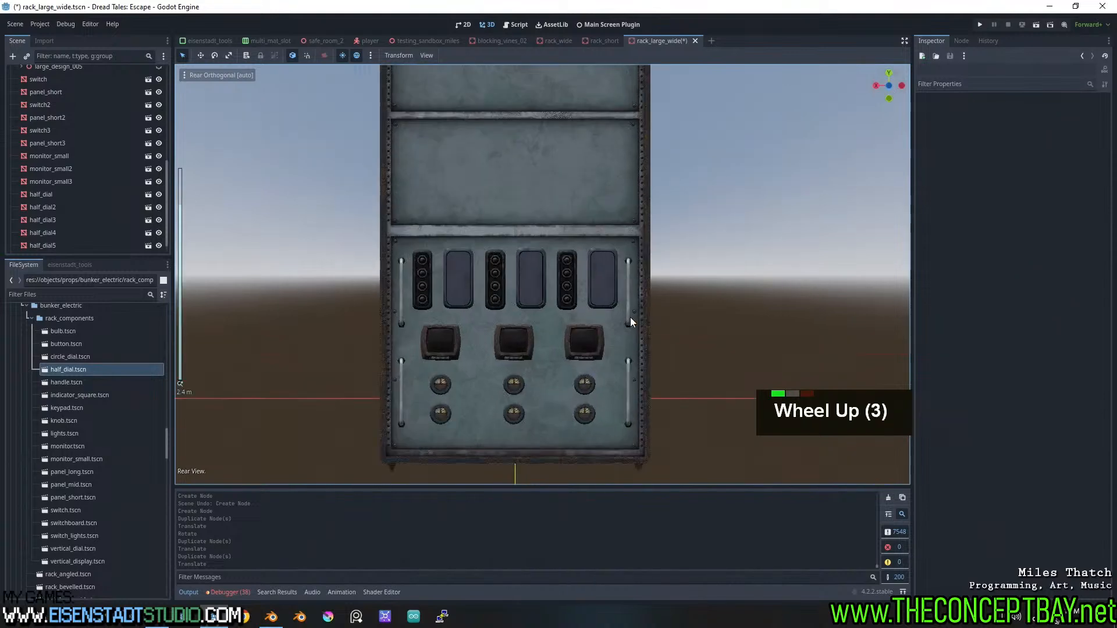
middle_click_drag(630, 316, 619, 261, "shift")
left_click(590, 235)
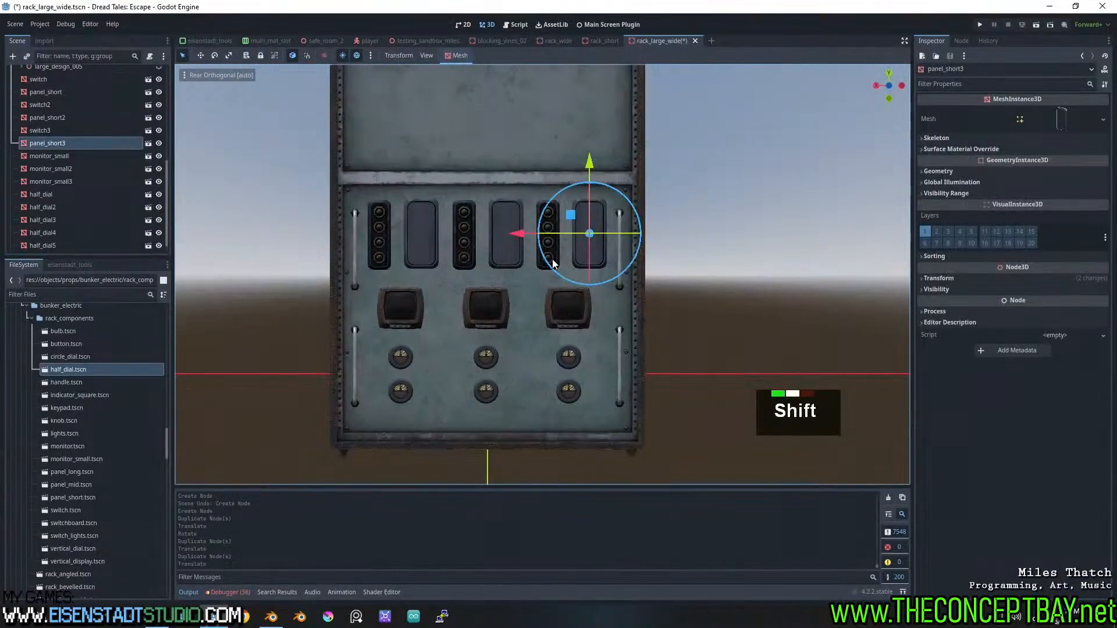
left_click(695, 258)
left_click(590, 242)
left_click(553, 254, "shift")
left_click(504, 252, "shift")
left_click(430, 252, "shift")
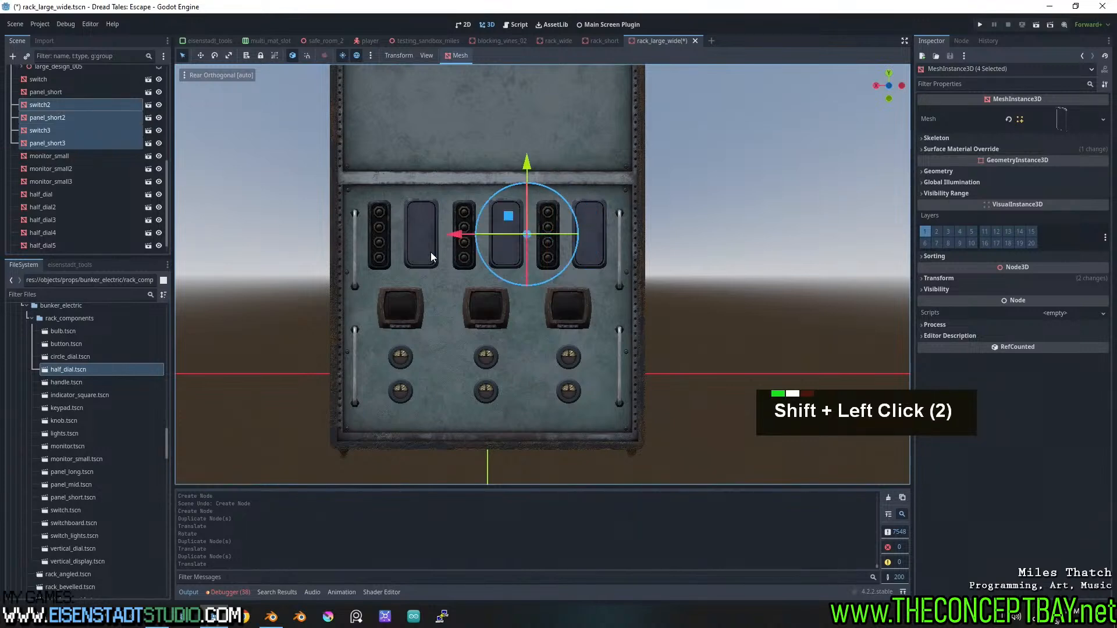
left_click(400, 253, "shift")
left_click(363, 247, "shift")
left_click(752, 264)
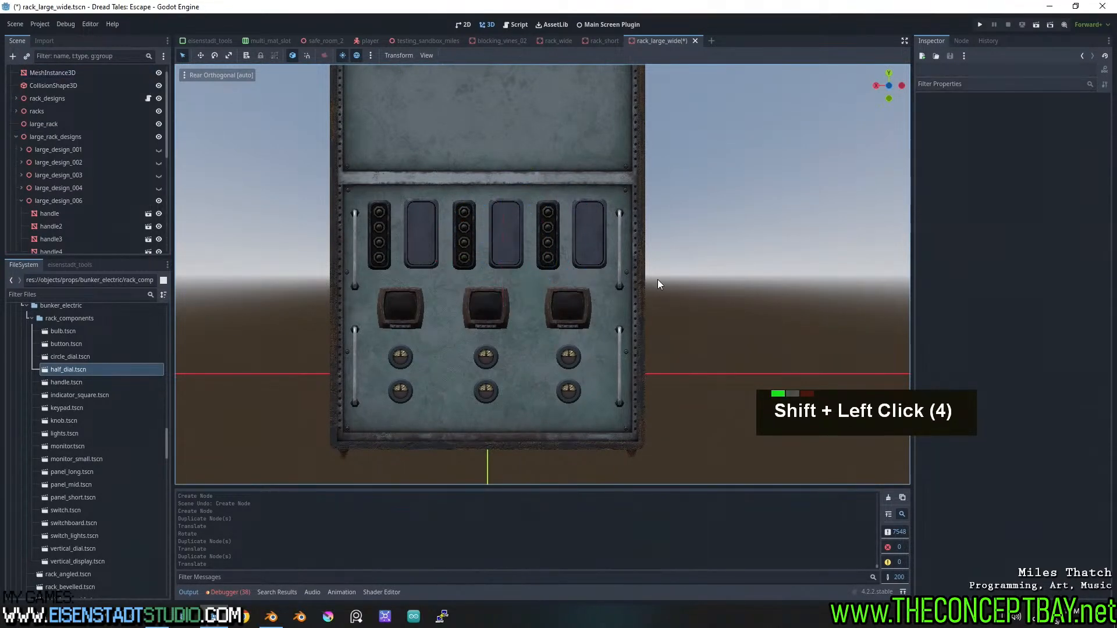
Select every loose component node from the first switch to the last half dial and reparent them under large_design_006
middle_click_drag(658, 279, 659, 276)
scroll(70, 208, "down", 4)
scroll(70, 209, "down", 11)
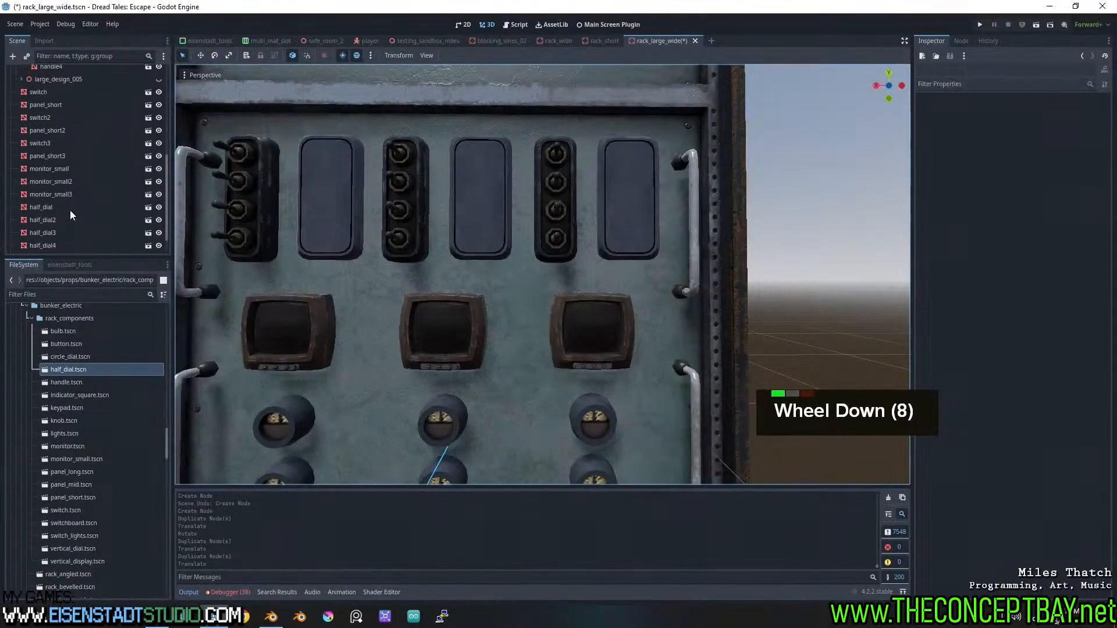
left_click(57, 243)
scroll(57, 244, "up", 5)
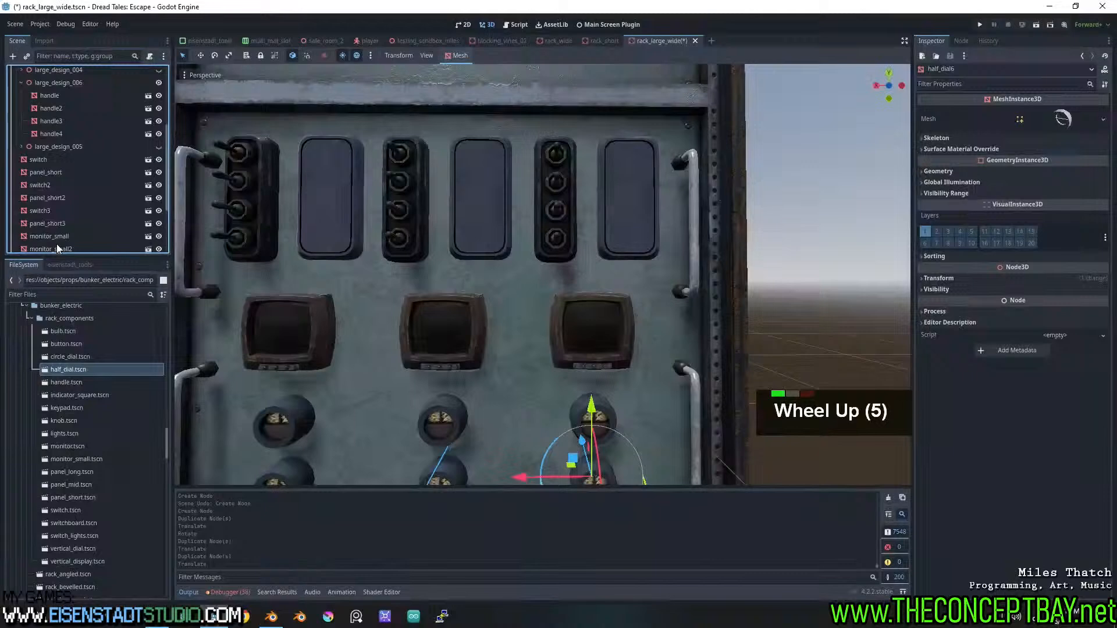
left_click(47, 160, "shift")
scroll(47, 160, "up", 2)
left_click_drag(48, 210, 71, 130)
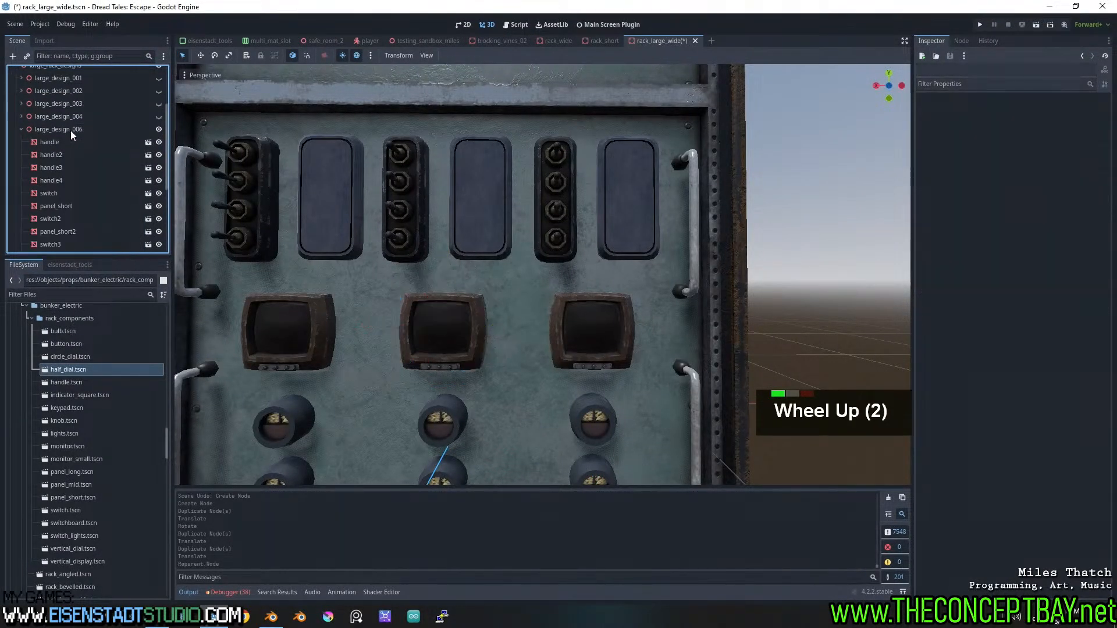
Collapse and hide the large_design_006 node and show large_design_005
left_click(158, 129)
scroll(532, 255, "down", 4)
left_click(158, 130)
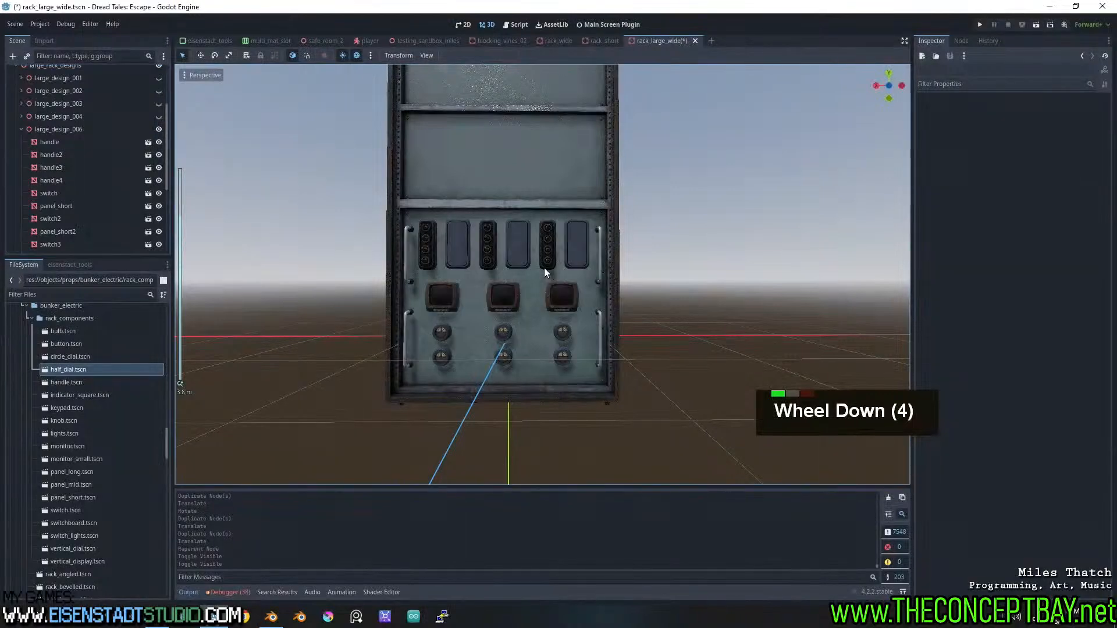
middle_click_drag(544, 267, 573, 276)
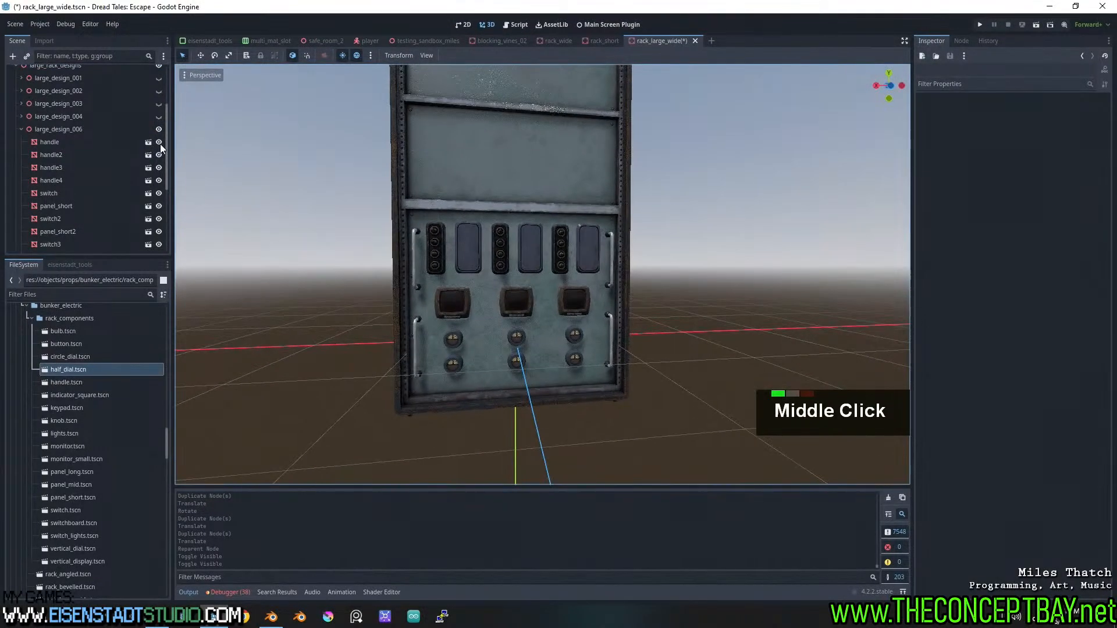
left_click(21, 128)
left_click(163, 226)
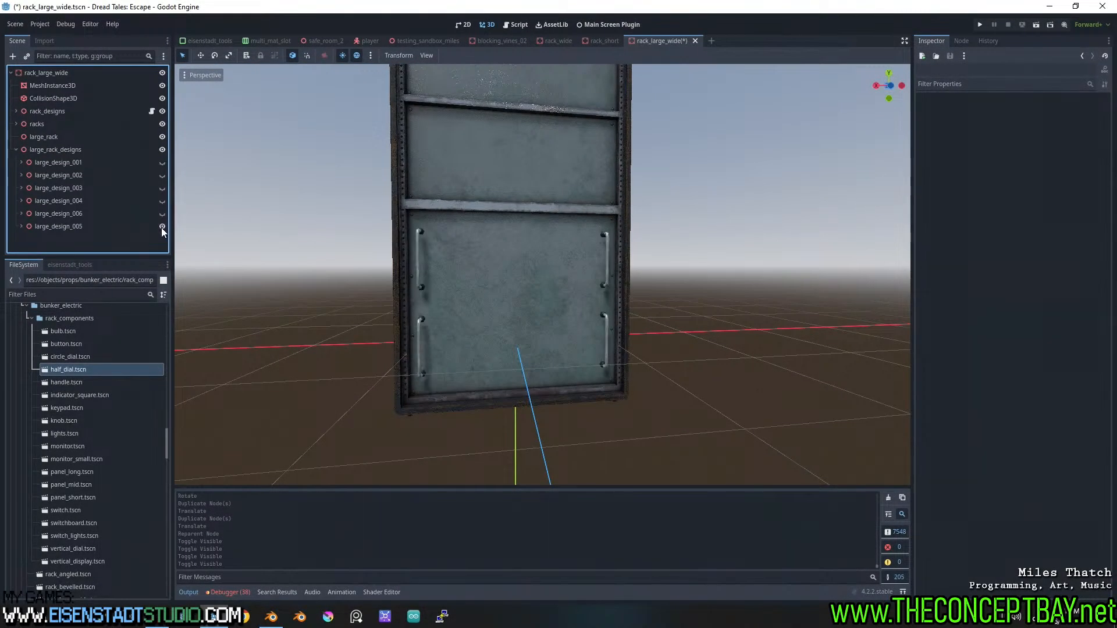
Place a button beside the upper left handle in the rear view and a switch directly below it
left_click(455, 250)
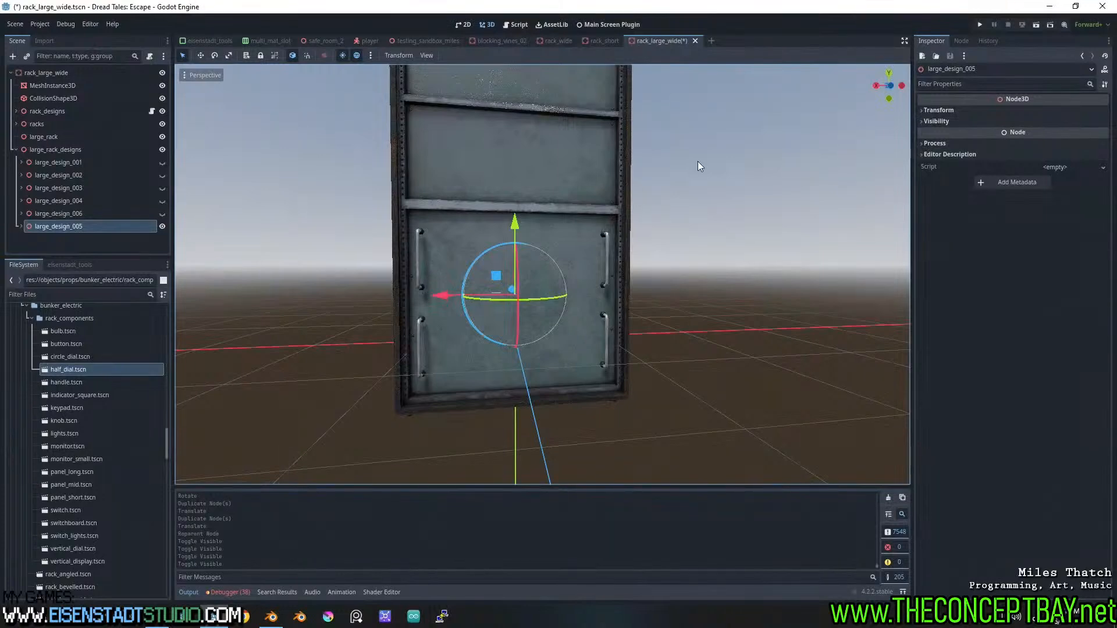
left_click(891, 87)
scroll(426, 275, "up", 4)
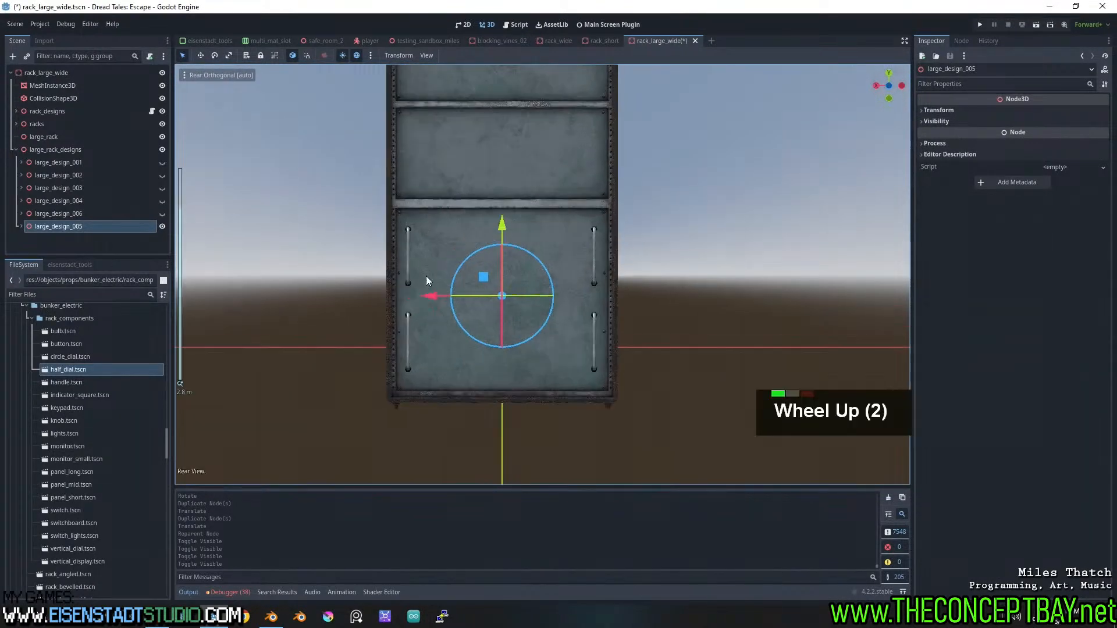
left_click(72, 381)
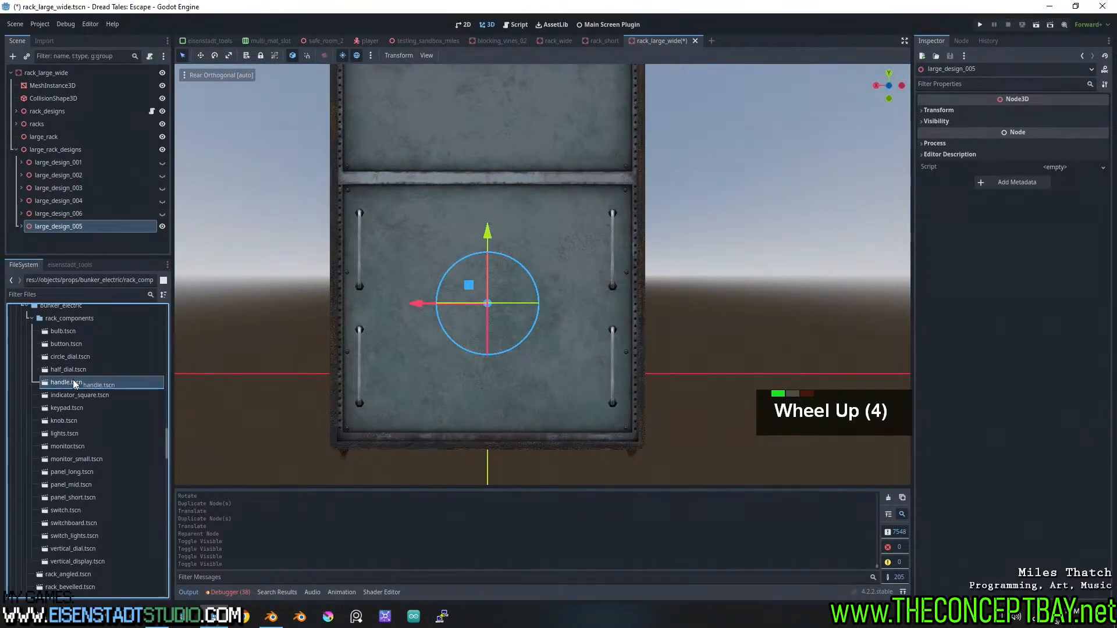
left_click(74, 352)
left_click_drag(70, 344, 400, 228)
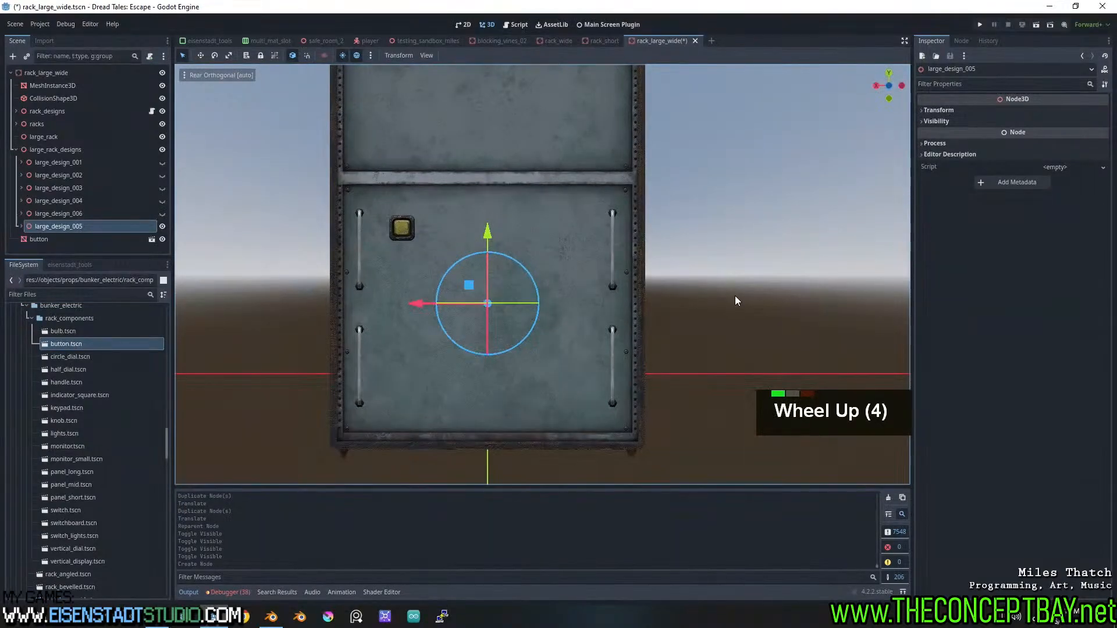
mouse_move(791, 299)
middle_mouse_down()
mouse_move(753, 309)
mouse_move(776, 294)
middle_mouse_up()
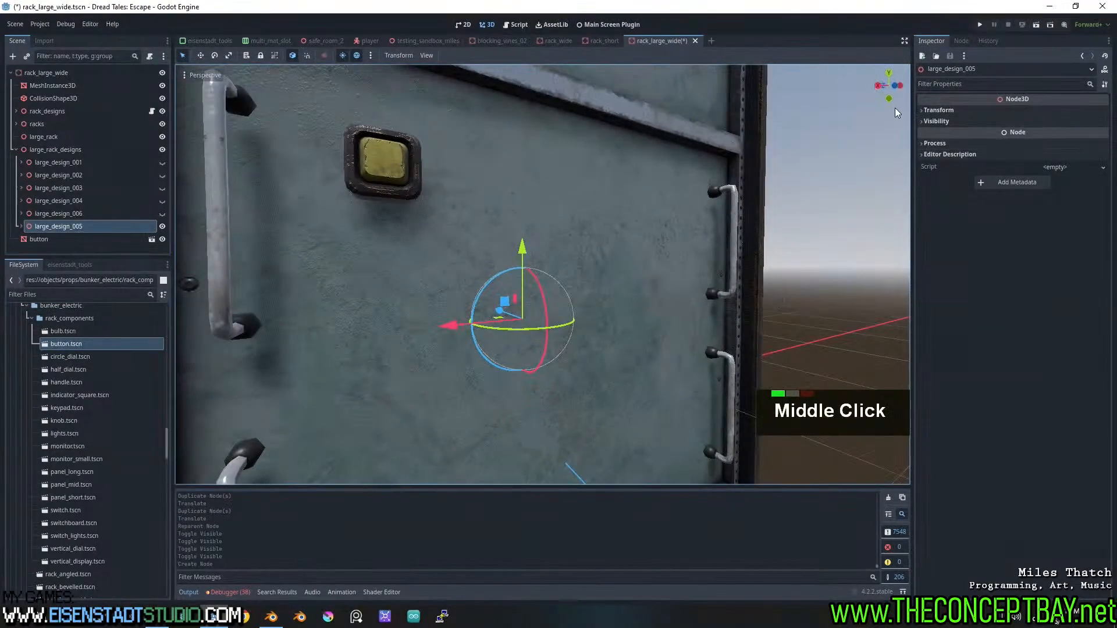
left_click(890, 88)
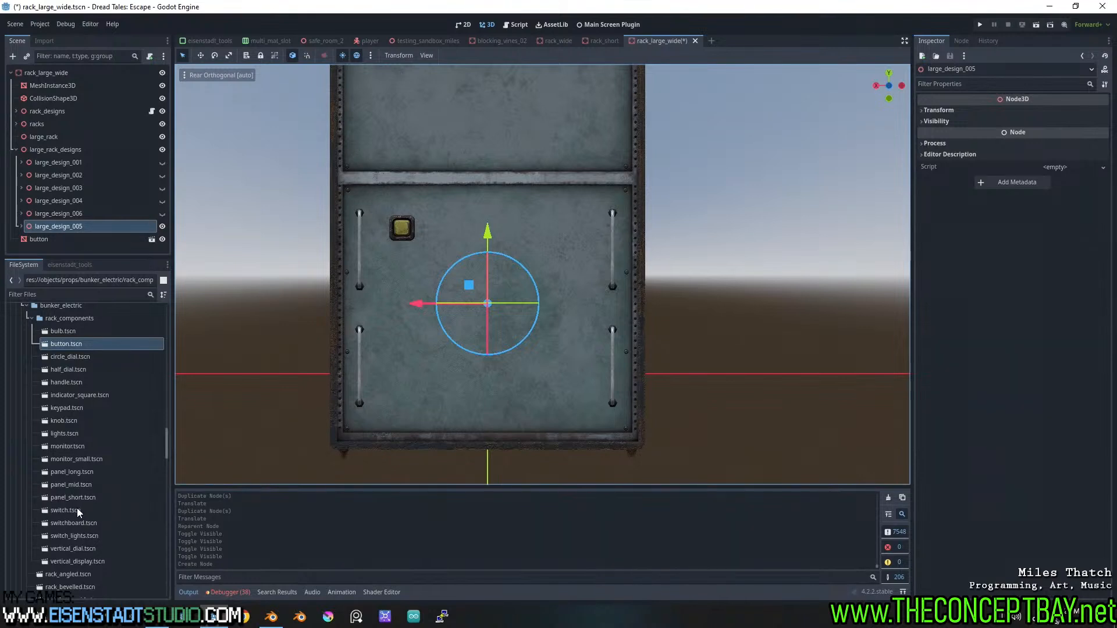
left_click_drag(72, 510, 403, 290)
Move the button and switch down together and place a bulb directly above the button
left_click(395, 229)
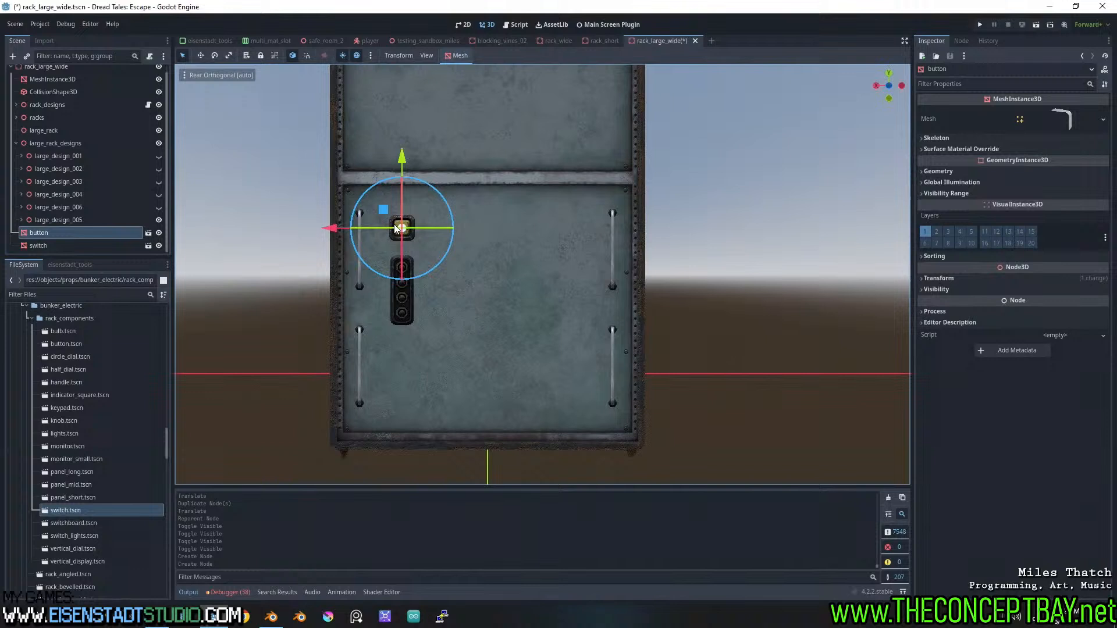
left_click(404, 301, "shift")
left_click_drag(401, 186, 397, 237)
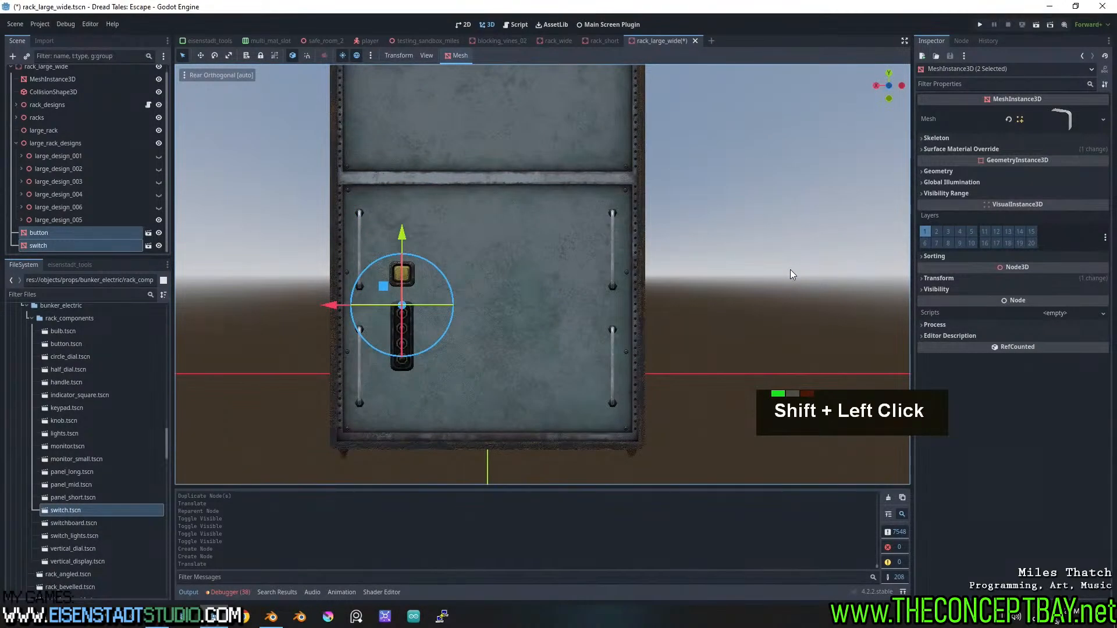
left_click(791, 270)
left_click_drag(68, 329, 403, 241)
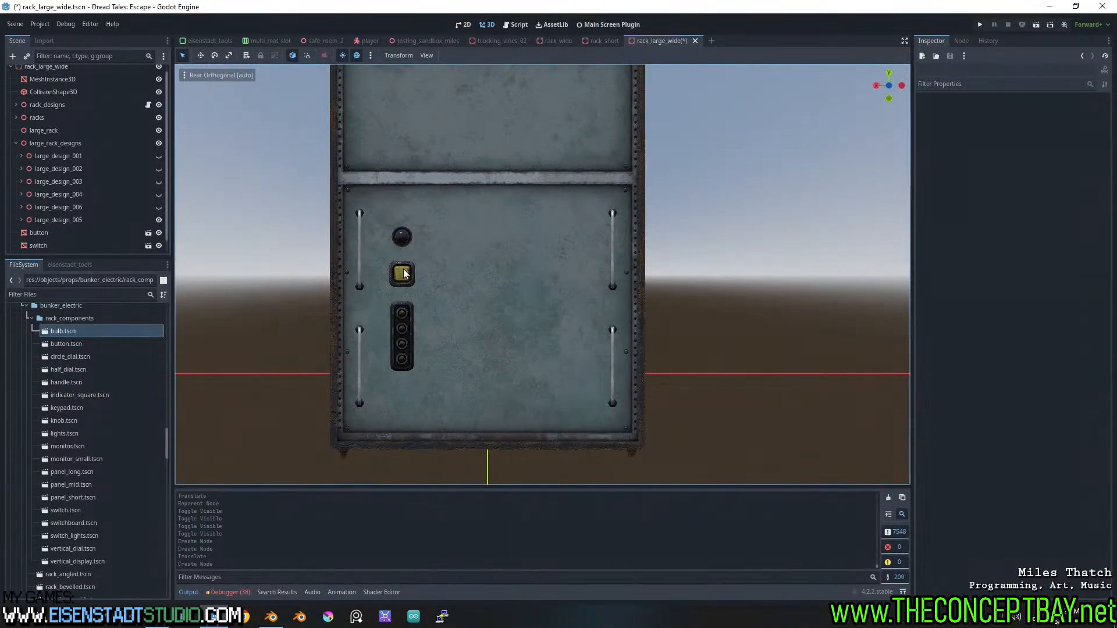
Select the bulb, button and switch together and move the column slightly up
left_click(401, 274)
left_click(405, 359, "shift")
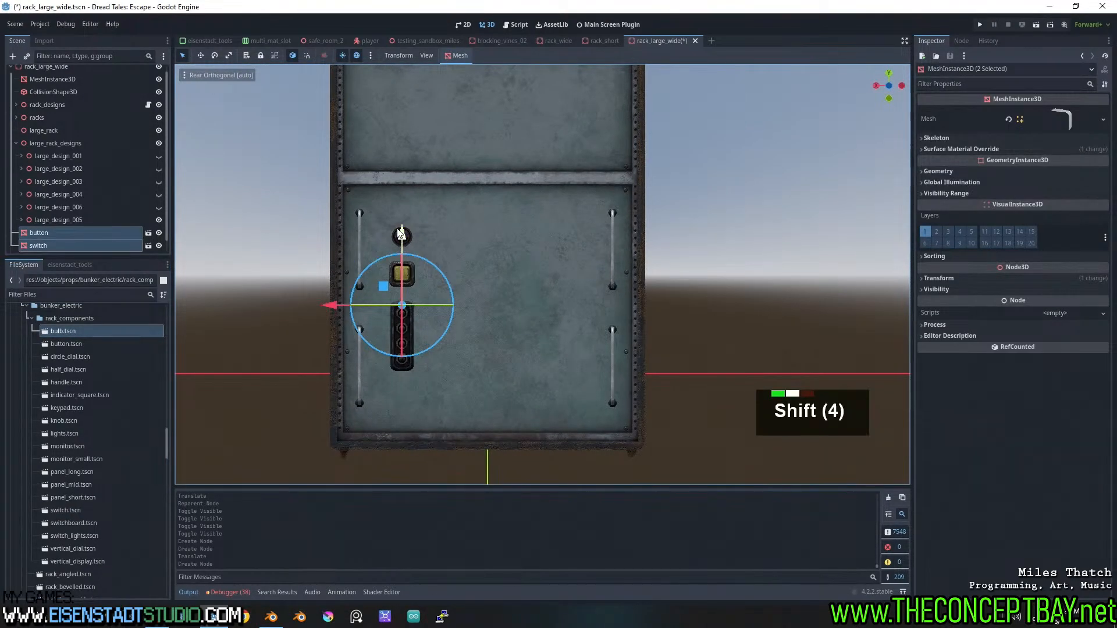
left_click_drag(398, 238, 398, 238, "shift")
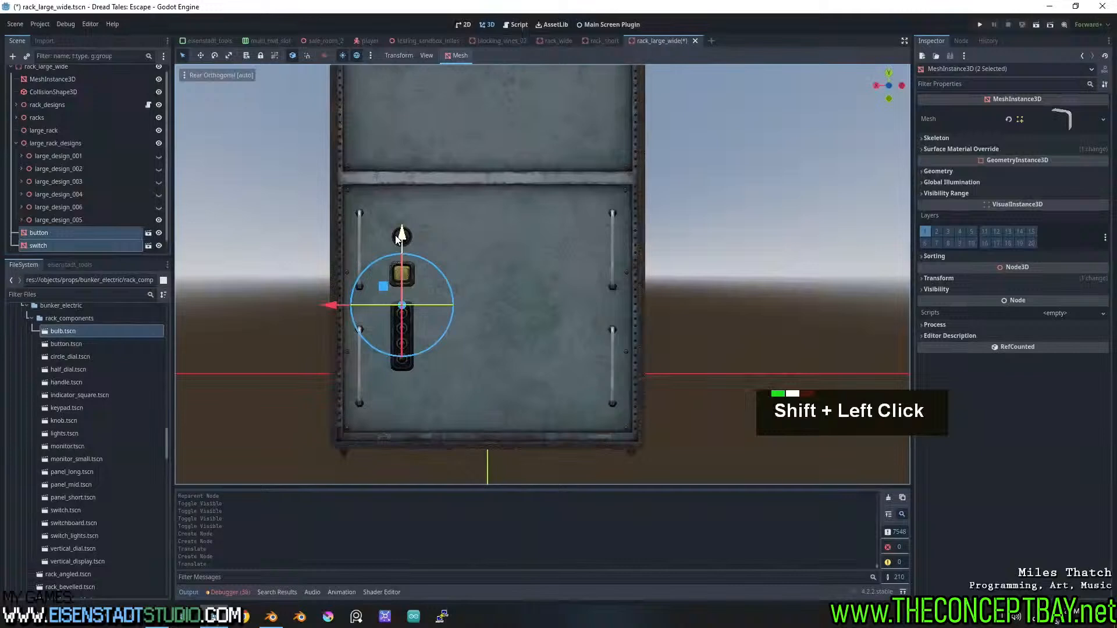
left_click(465, 226)
left_click(401, 238)
left_click(409, 276, "shift")
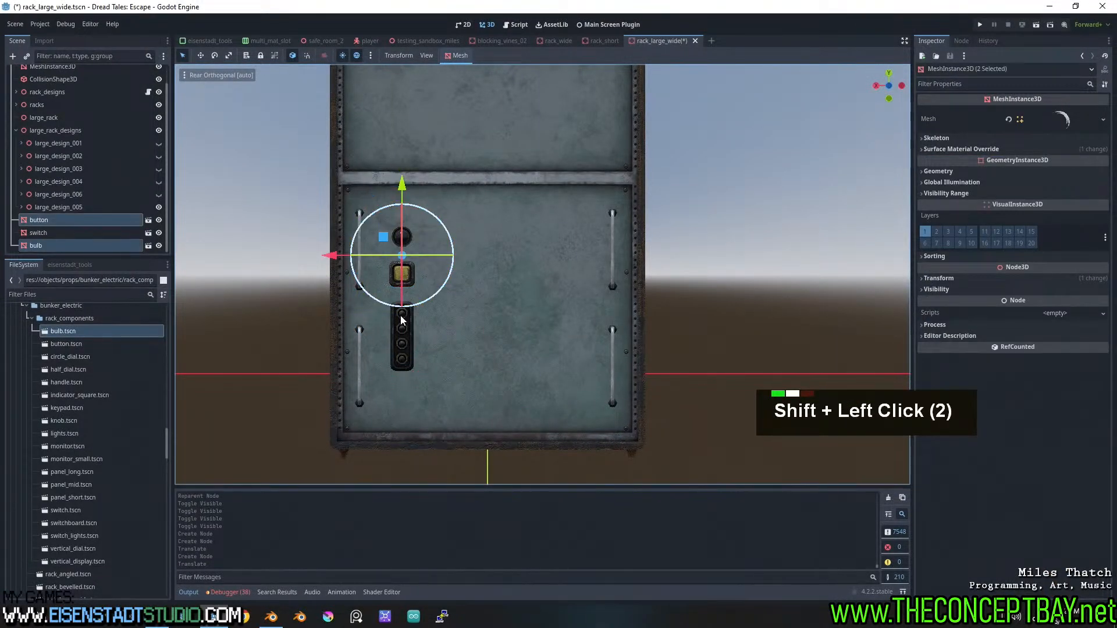
left_click(405, 349, "shift")
left_click_drag(403, 216, 401, 189)
left_click(776, 271)
left_click(398, 305)
key("ctrl+d")
left_click_drag(398, 305, 400, 317)
key("ctrl+z")
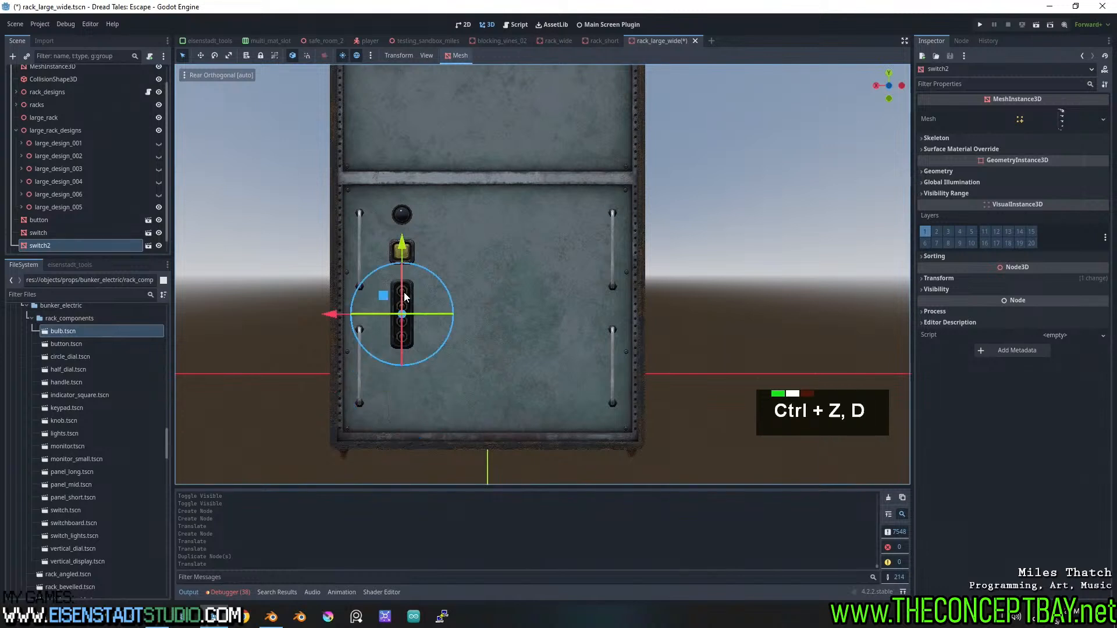
key("ctrl+z")
Place a switchboard beside the upper right handle, level with the bulb and button
left_click(63, 416)
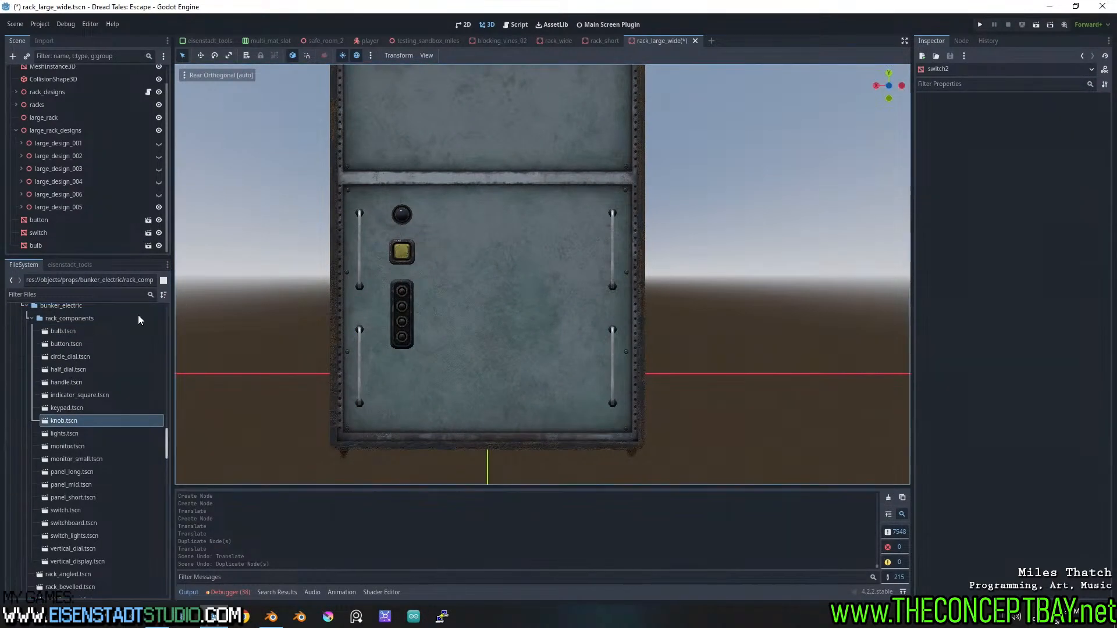
left_click(59, 349)
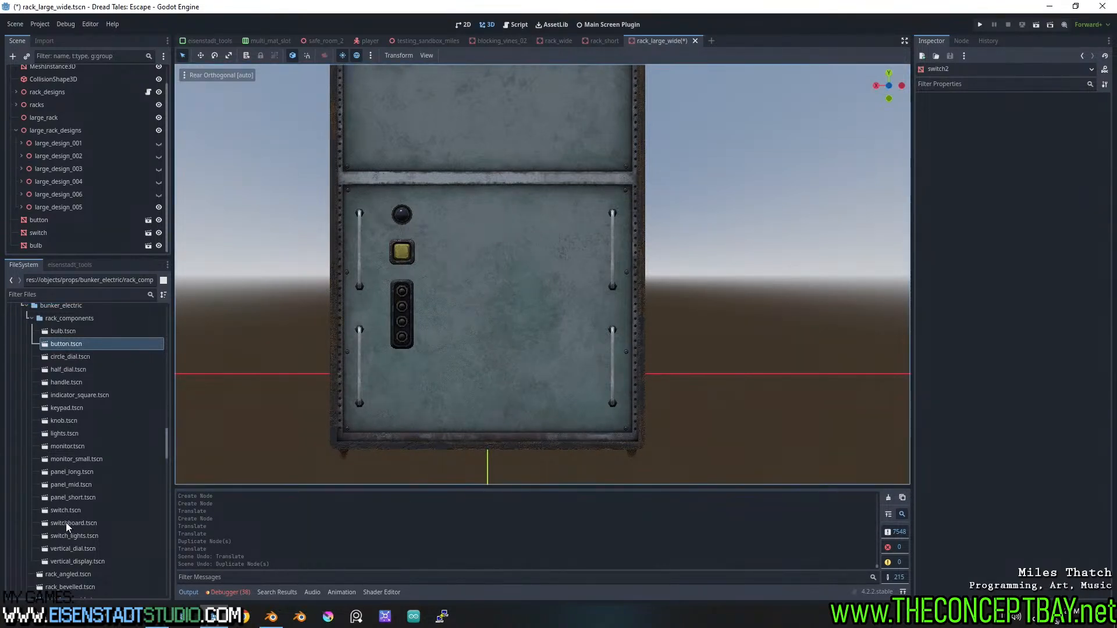
left_click_drag(66, 523, 547, 248)
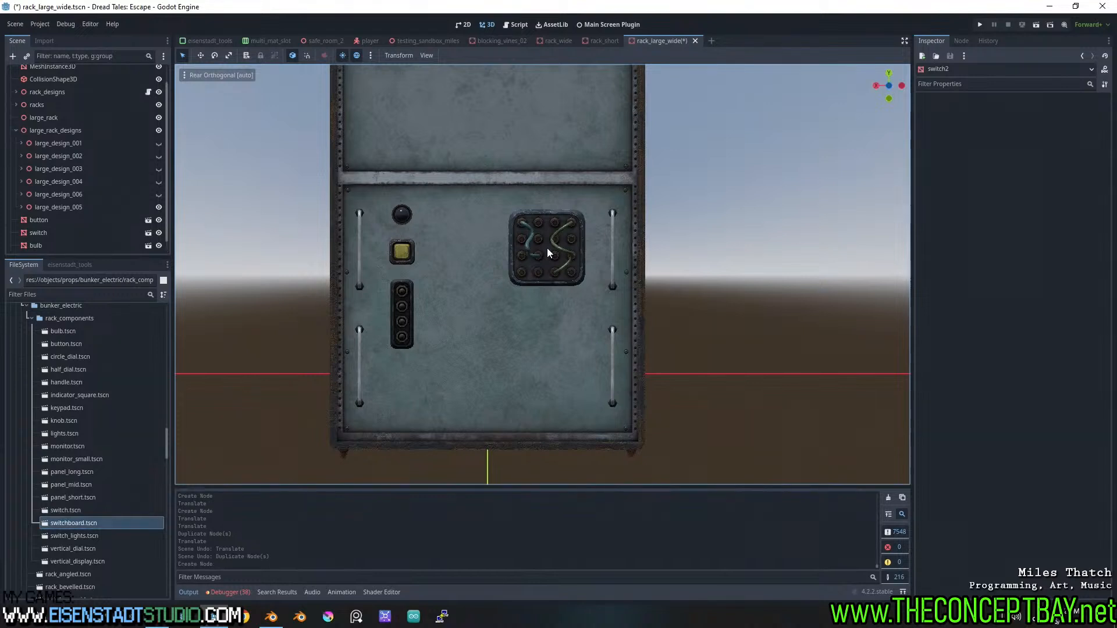
Shift the bulb, button and switch column slightly toward the left handles and duplicate it twice to form three evenly spaced columns
left_click(403, 305)
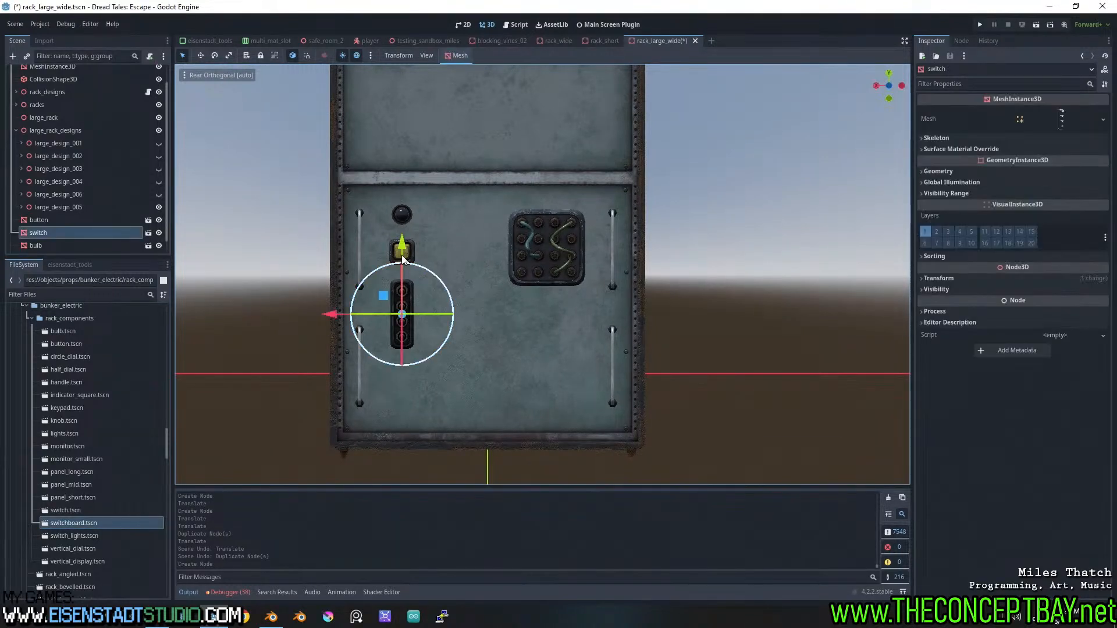
left_click(407, 214)
left_click(413, 252, "shift")
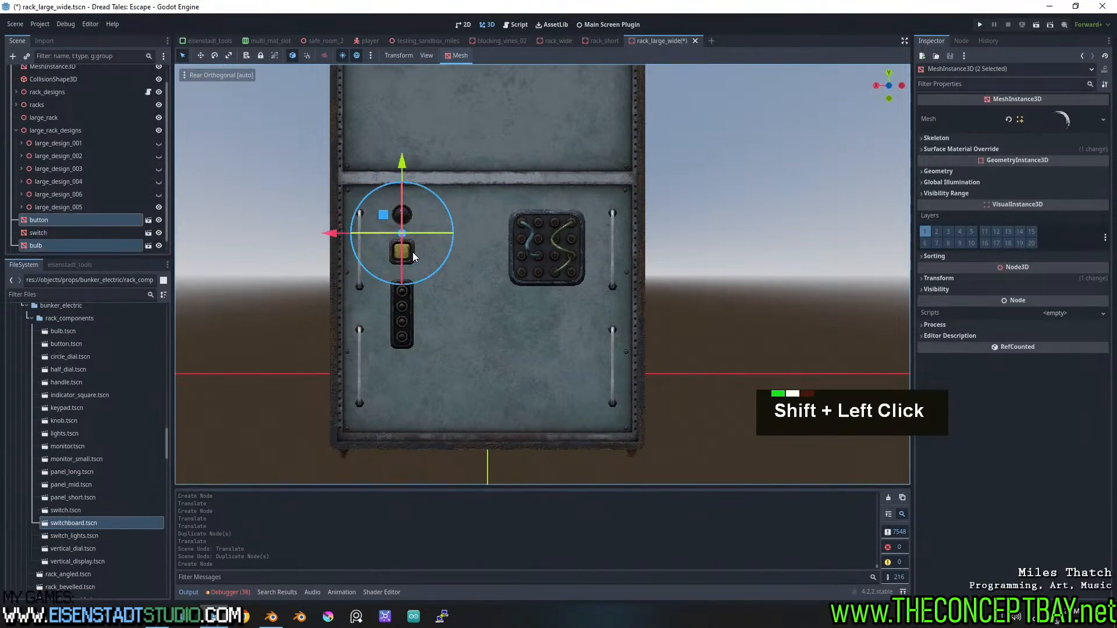
left_click(406, 312, "shift")
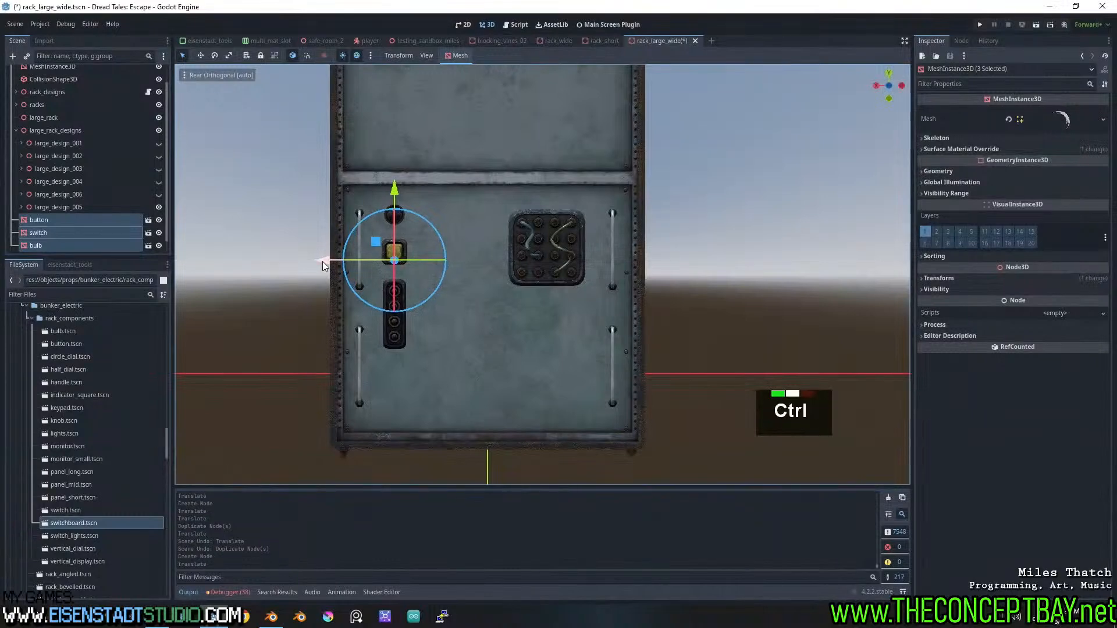
key("ctrl+d")
left_click_drag(322, 261, 413, 263)
key("ctrl+d")
left_click(701, 249)
Move the switchboard slightly toward the right handles to clear the third column, and inspect the layout in perspective
left_click_drag(550, 251, 556, 250)
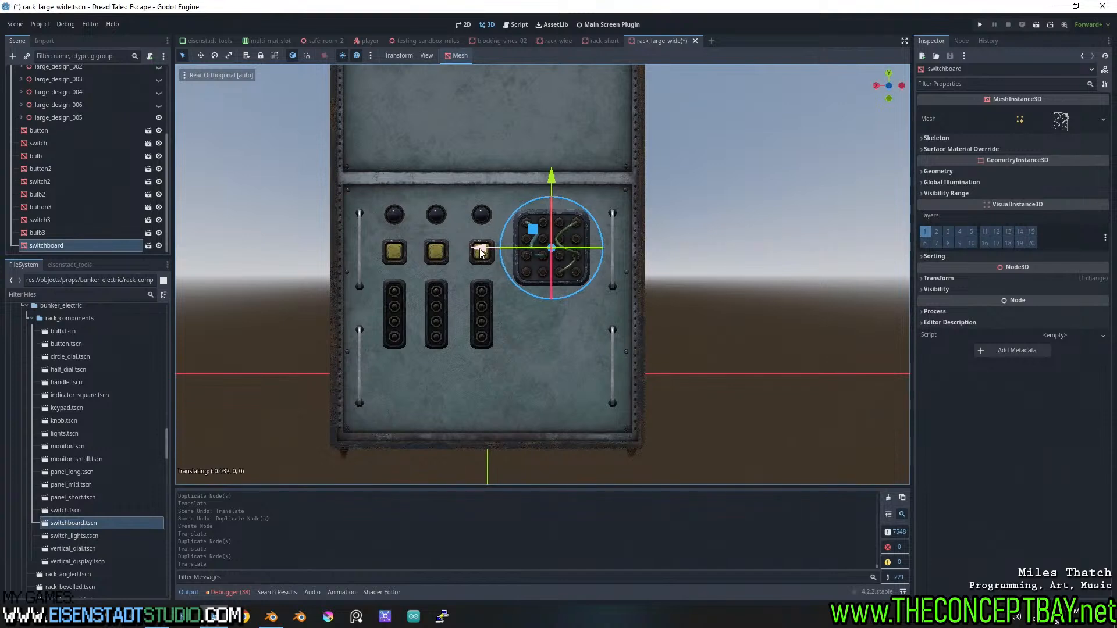
left_click(768, 339)
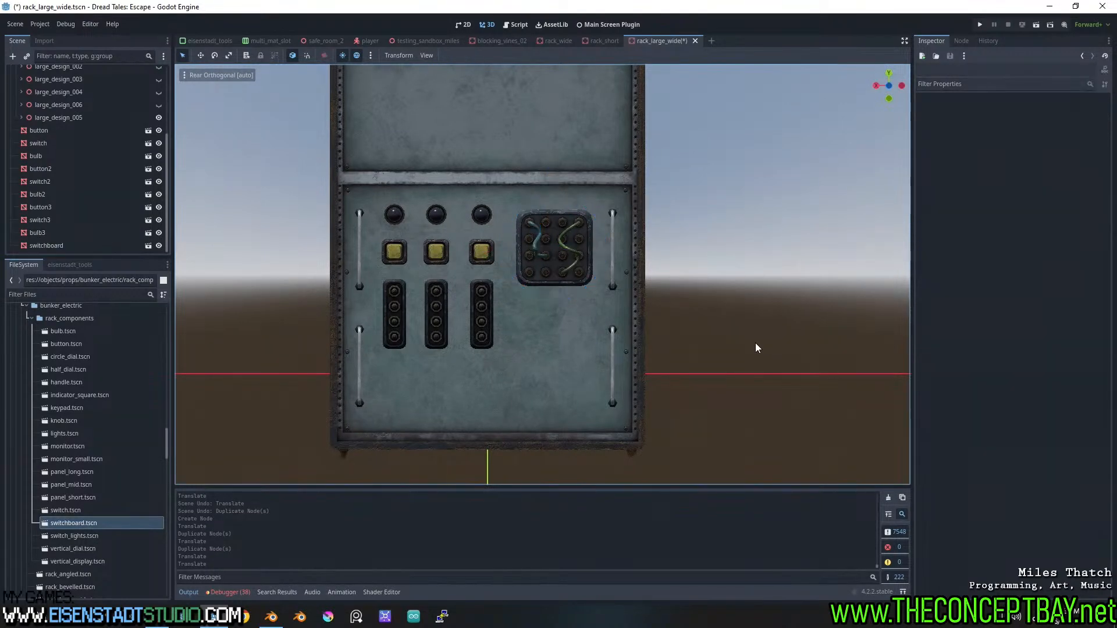
middle_click_drag(755, 343, 727, 327)
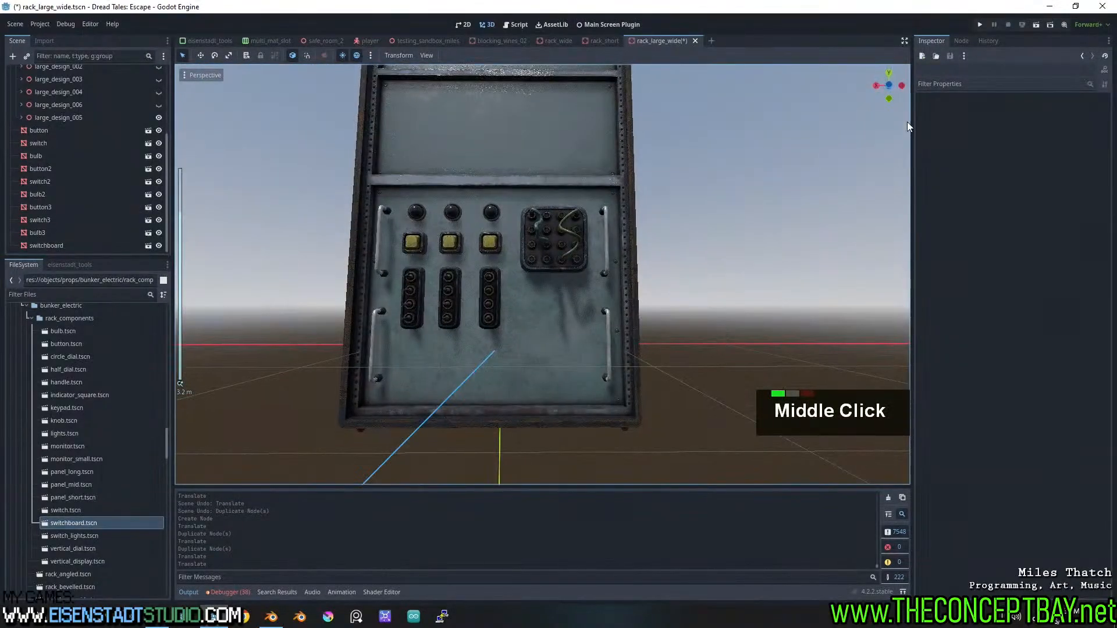
Place a short panel directly below the first switch in the rear view
left_click(886, 86)
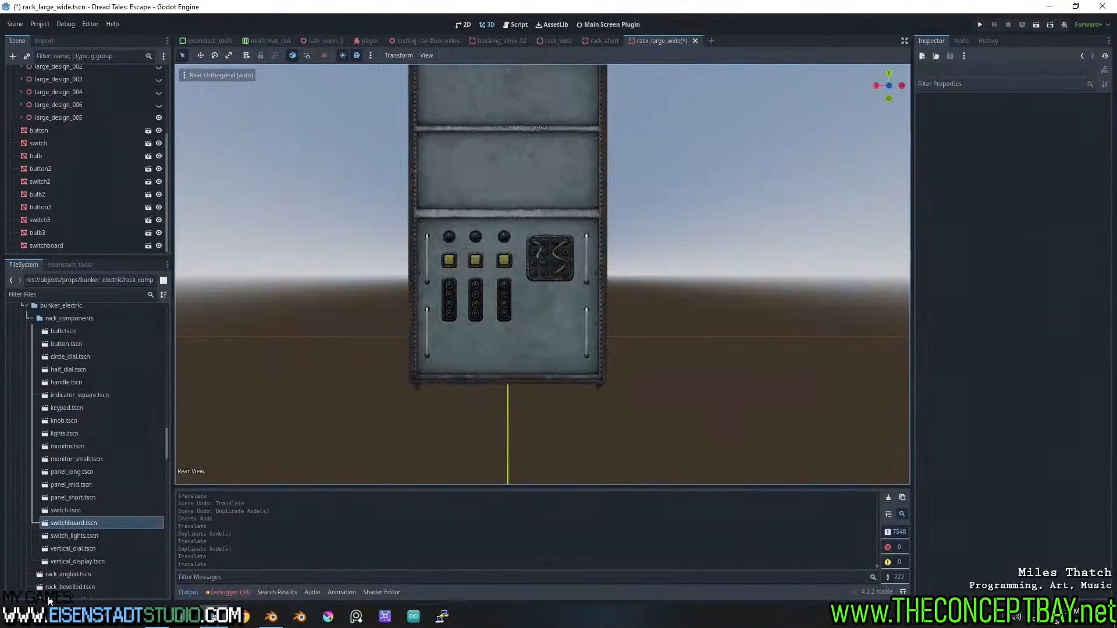
left_click(76, 472)
left_click_drag(76, 492, 449, 350)
scroll(449, 351, "up", 3)
middle_click_drag(449, 351, 445, 322, "shift")
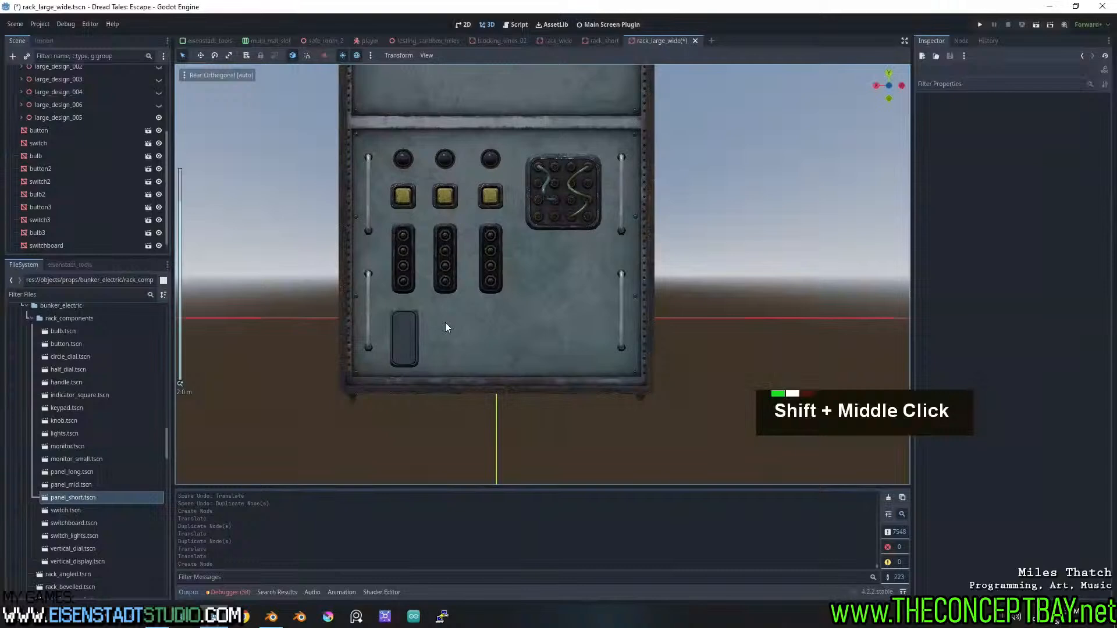
Duplicate the short panel twice and place one copy below each of the other two switches
left_click(402, 337)
key("ctrl+d")
left_click_drag(351, 340, 418, 336)
key("ctrl+d")
left_click(737, 329)
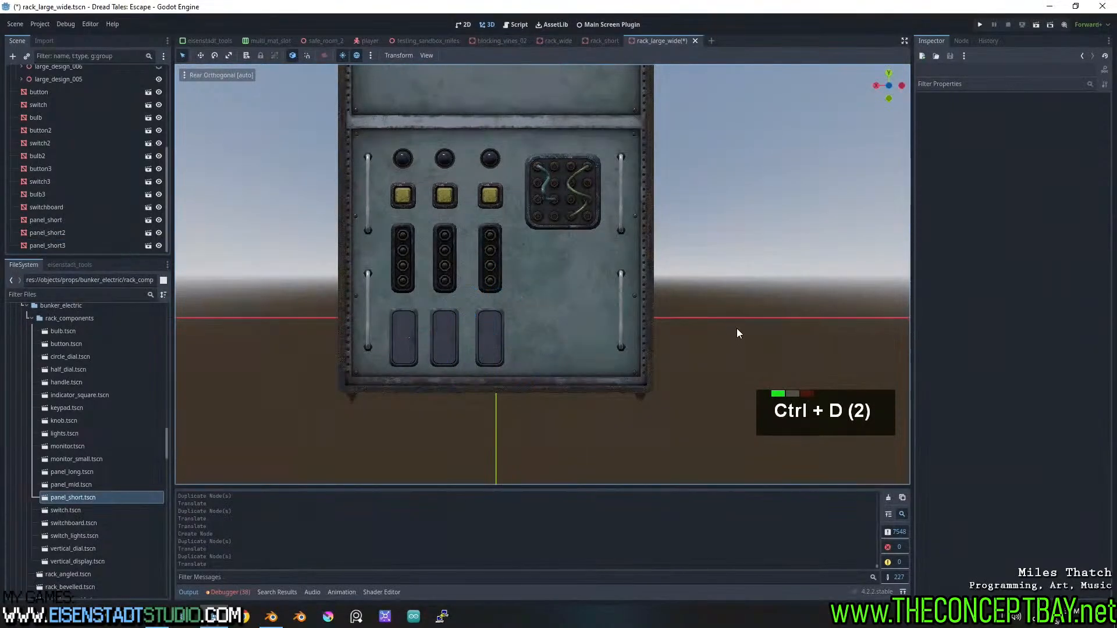
Try a long panel below the switchboard in place of a mid panel, rotated 90 degrees about Z
left_click_drag(81, 486, 562, 302)
key("ctrl+z")
left_click_drag(83, 471, 564, 295)
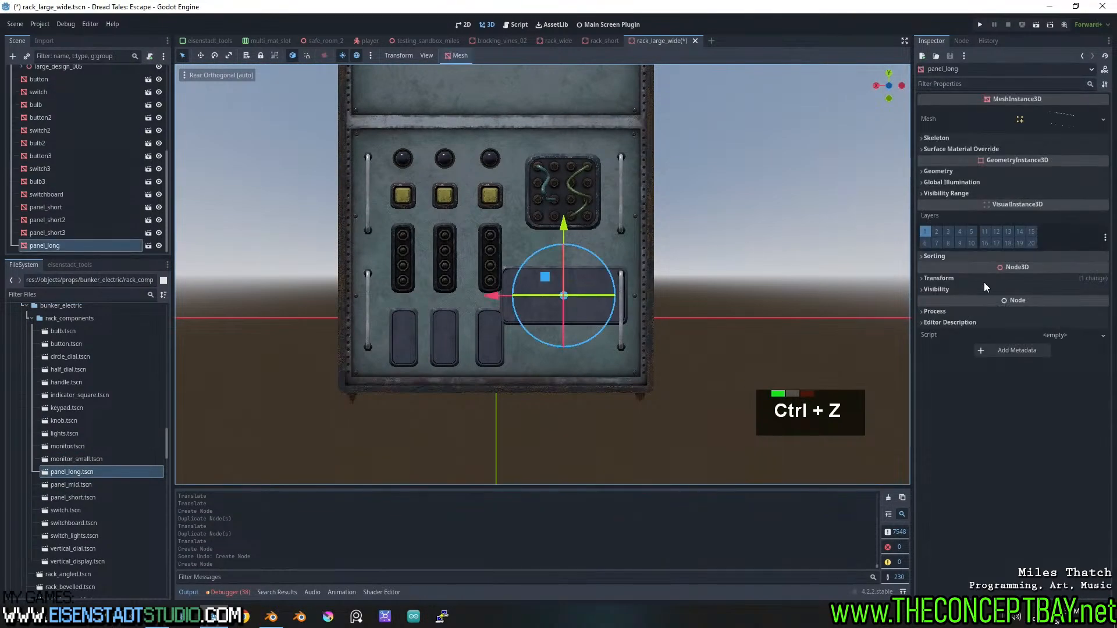
left_click(979, 278)
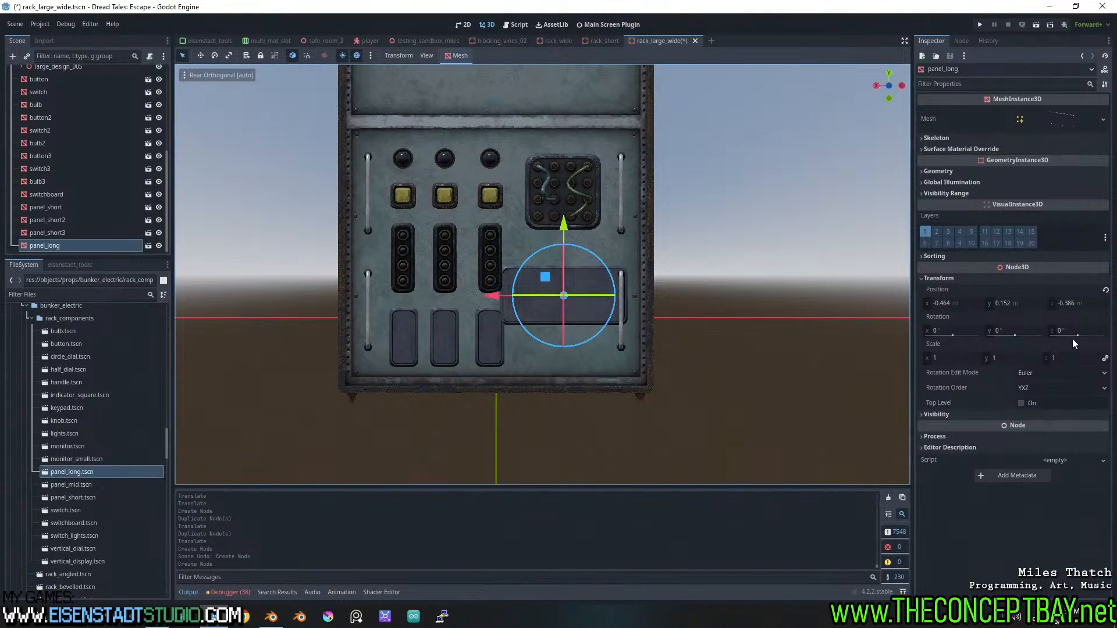
left_click_drag(1015, 334, 1074, 335)
key("ctrl+z")
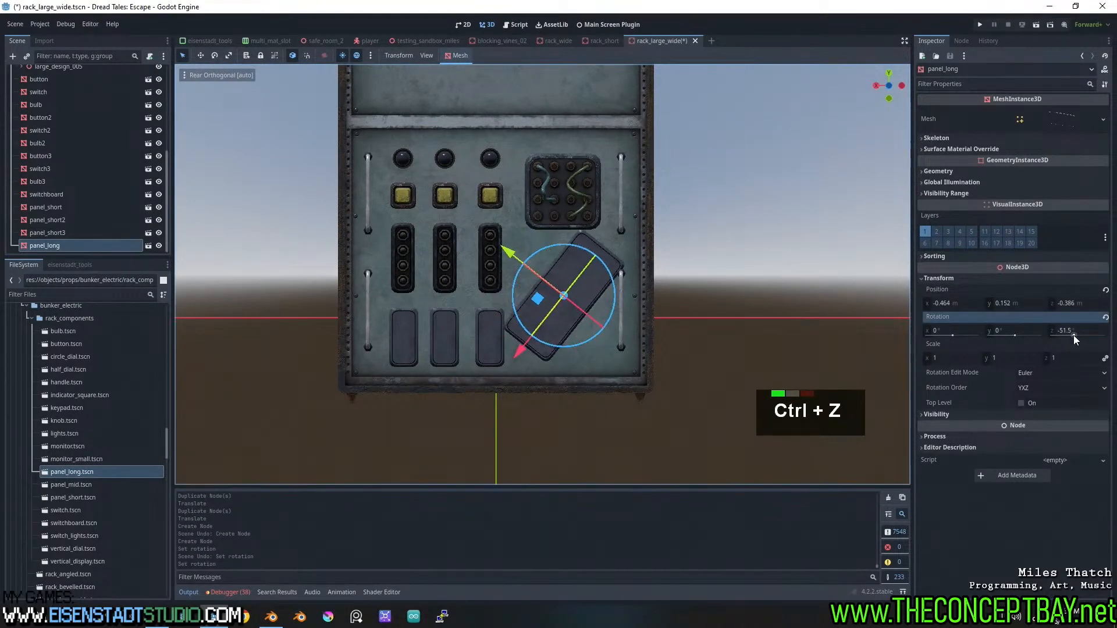
left_click(1063, 329)
type("90")
key("Return")
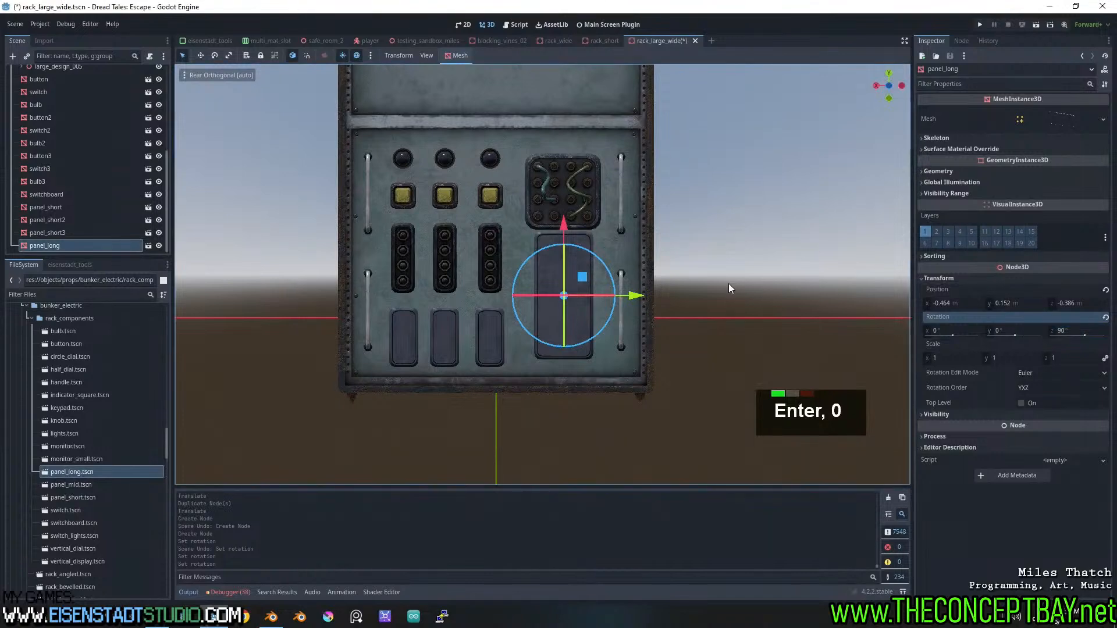
Try the rotated long panel slightly lower, undo the changes and delete the panel
left_click_drag(572, 242, 561, 234)
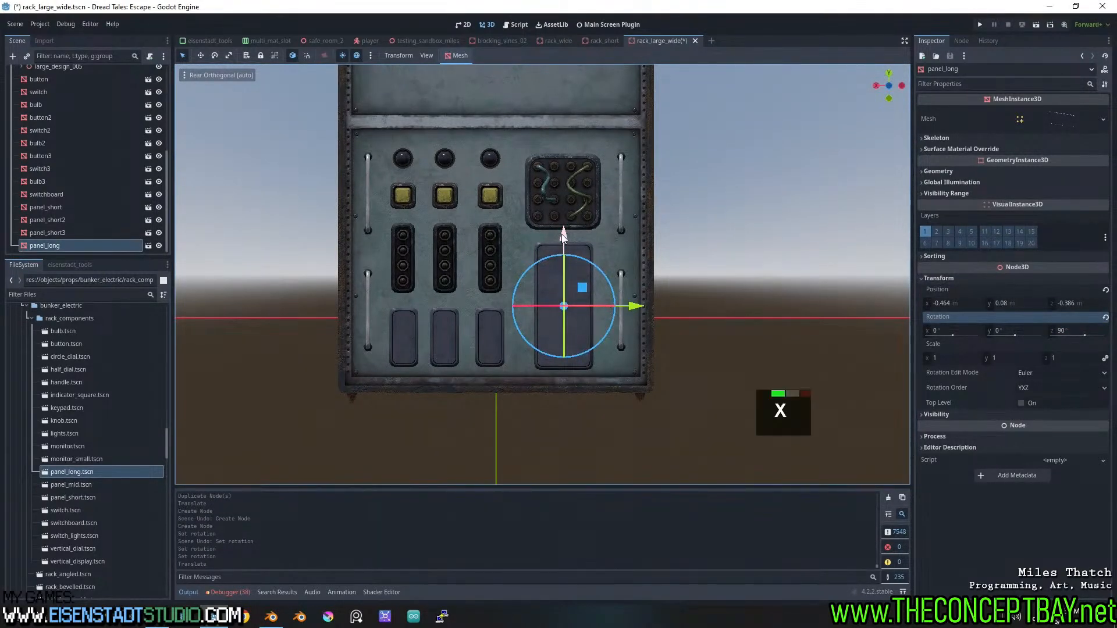
key("ctrl+z")
key("ctrl+z")
key("ctrl+z")
key("Delete")
key("Return")
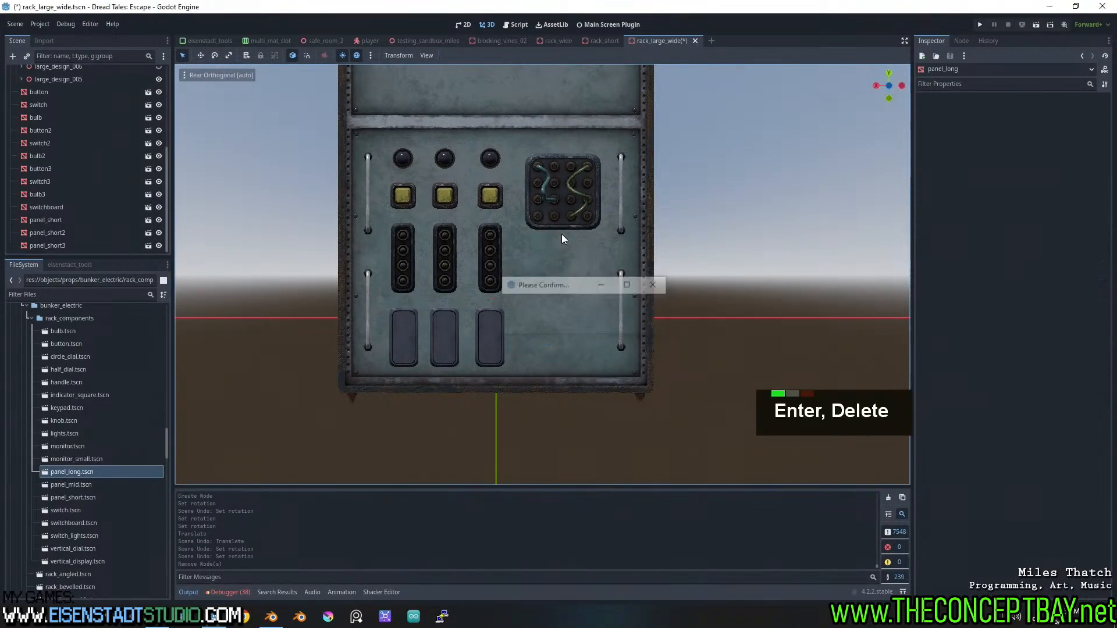
Try a mid panel below the switchboard at a uniform scale of 1.605 and delete it
left_click(155, 484)
left_click_drag(156, 481, 562, 298)
left_click(1009, 279)
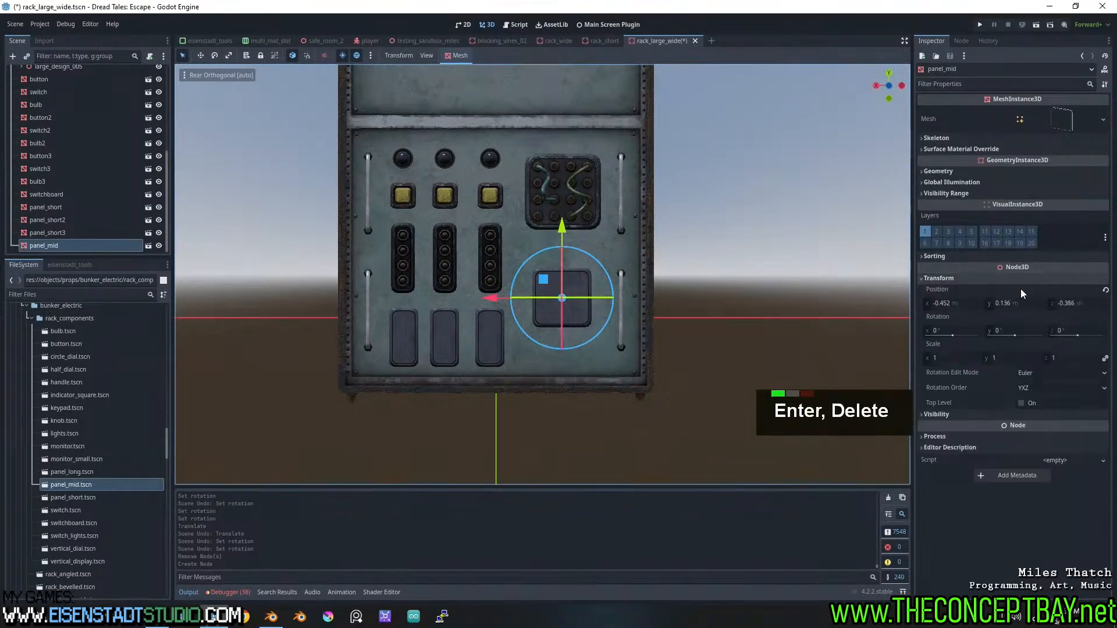
left_click_drag(1066, 358, 1091, 359)
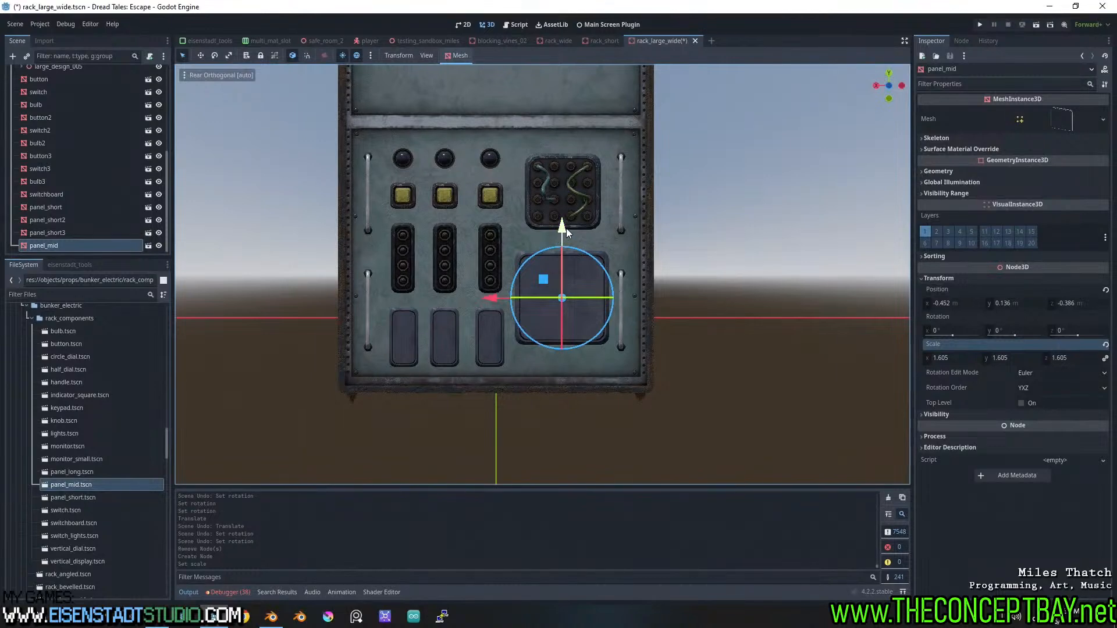
left_click_drag(562, 222, 561, 218)
key("Return")
key("Delete")
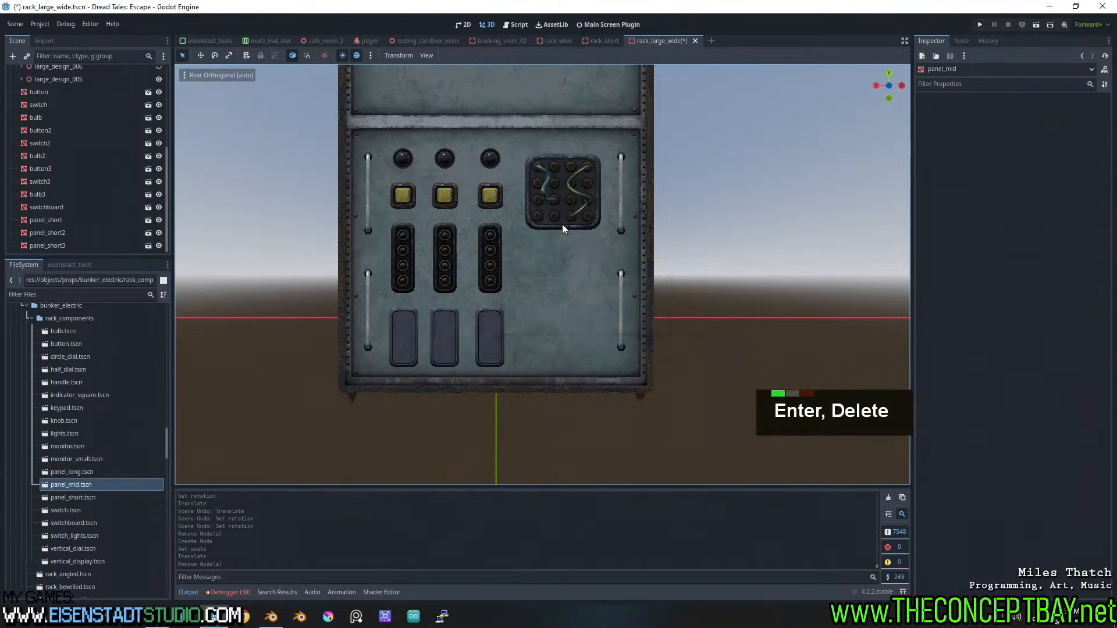
Check the finished component layout in perspective and save the scene
middle_click_drag(629, 313, 663, 255)
scroll(573, 322, "down", 3)
scroll(638, 255, "up", 2)
key("ctrl+s")
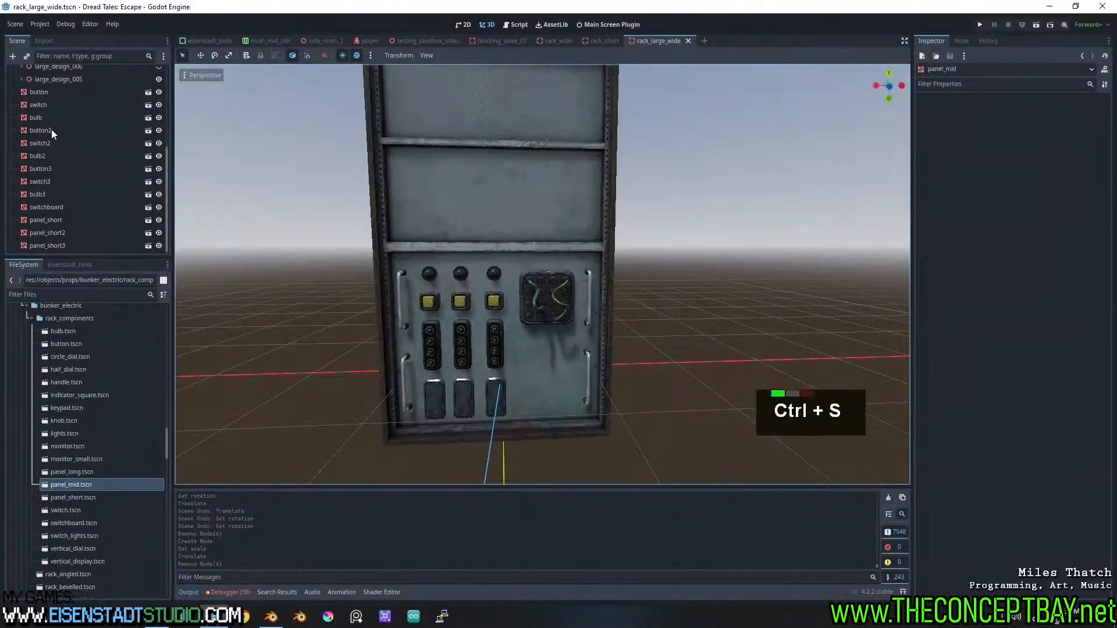
Group all loose components from button to panel_short3 under the large_design_005 node and hide that design
scroll(46, 140, "up", 3)
left_click(42, 163)
scroll(41, 192, "down", 8)
left_click(47, 245, "shift")
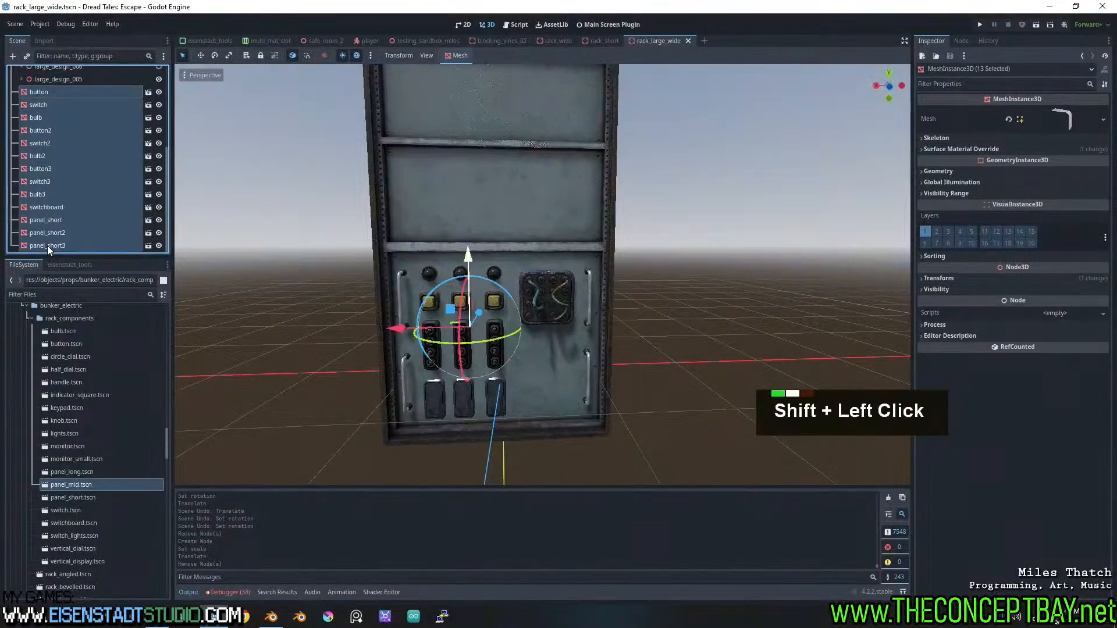
scroll(50, 237, "up", 6)
left_click_drag(73, 222, 86, 219)
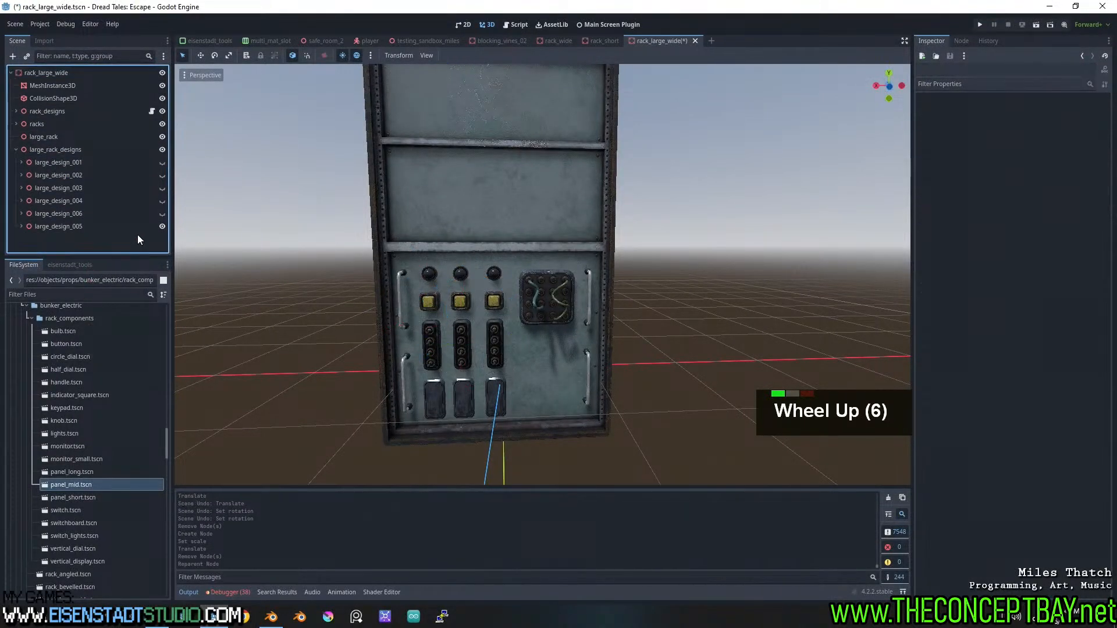
left_click(163, 226)
Show and hide each large design node in turn to check its components on the rack
left_click(162, 162)
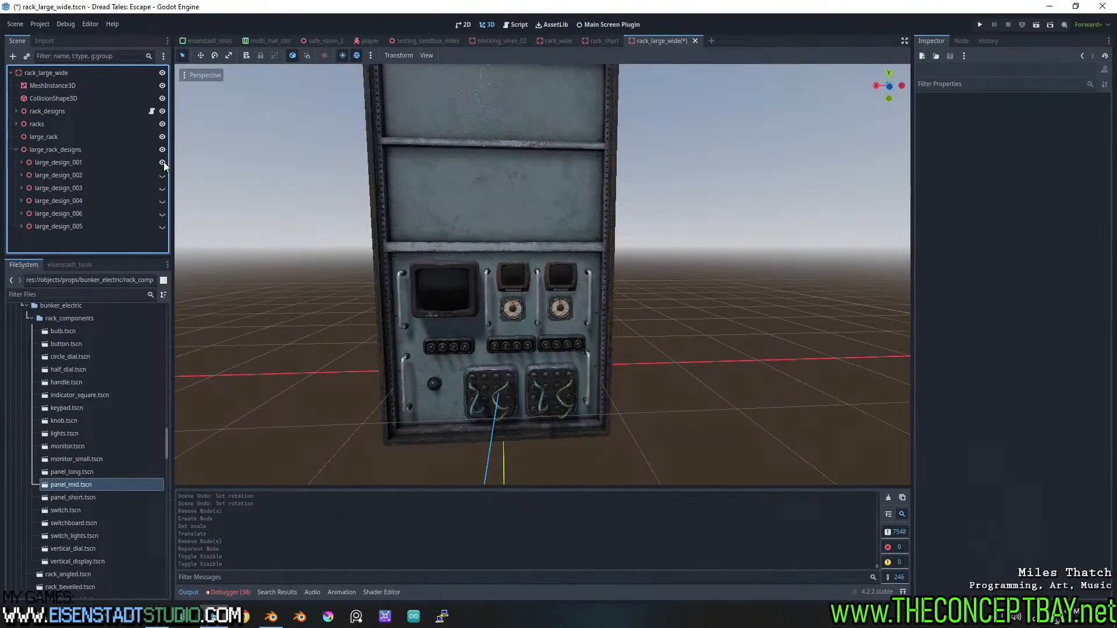
left_click(162, 162)
left_click(161, 175)
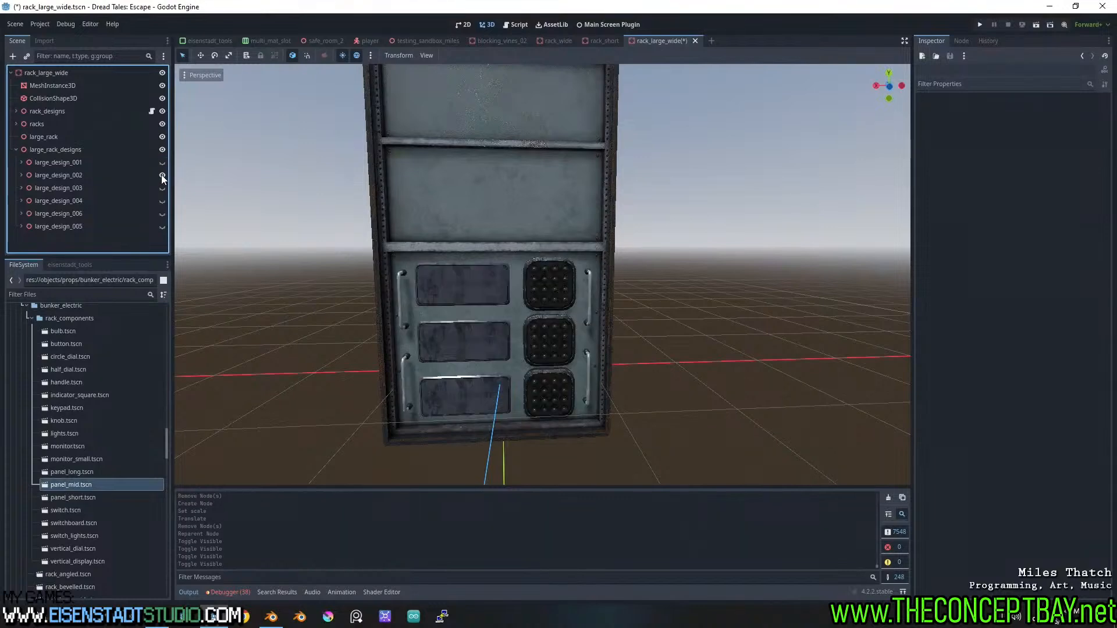
left_click(161, 175)
left_click(159, 192)
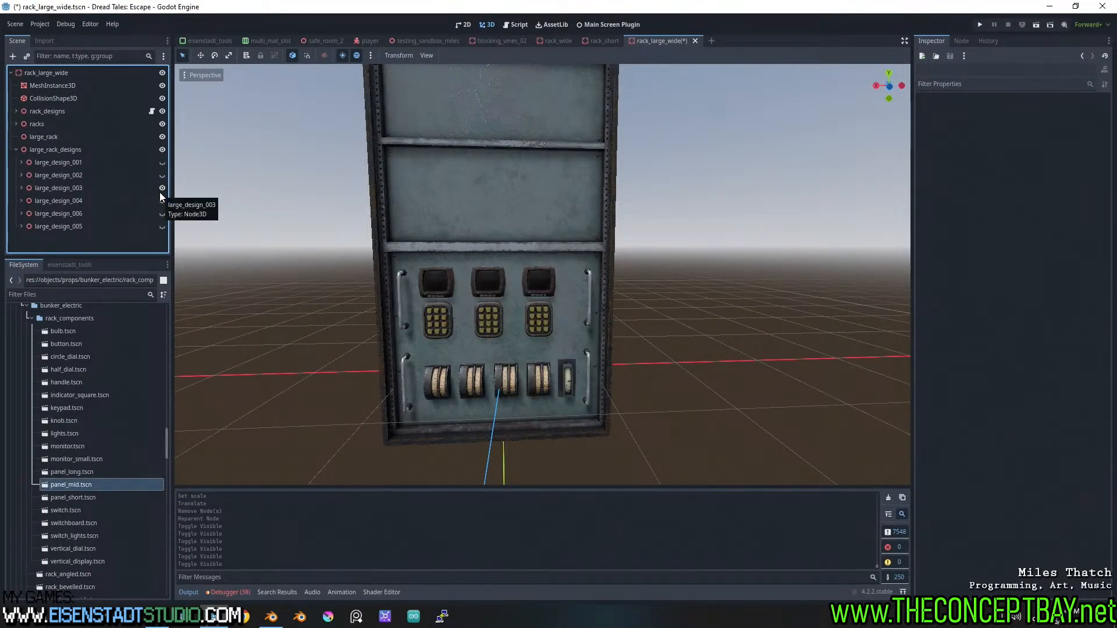
left_click(159, 192)
double_click(163, 200)
double_click(163, 213)
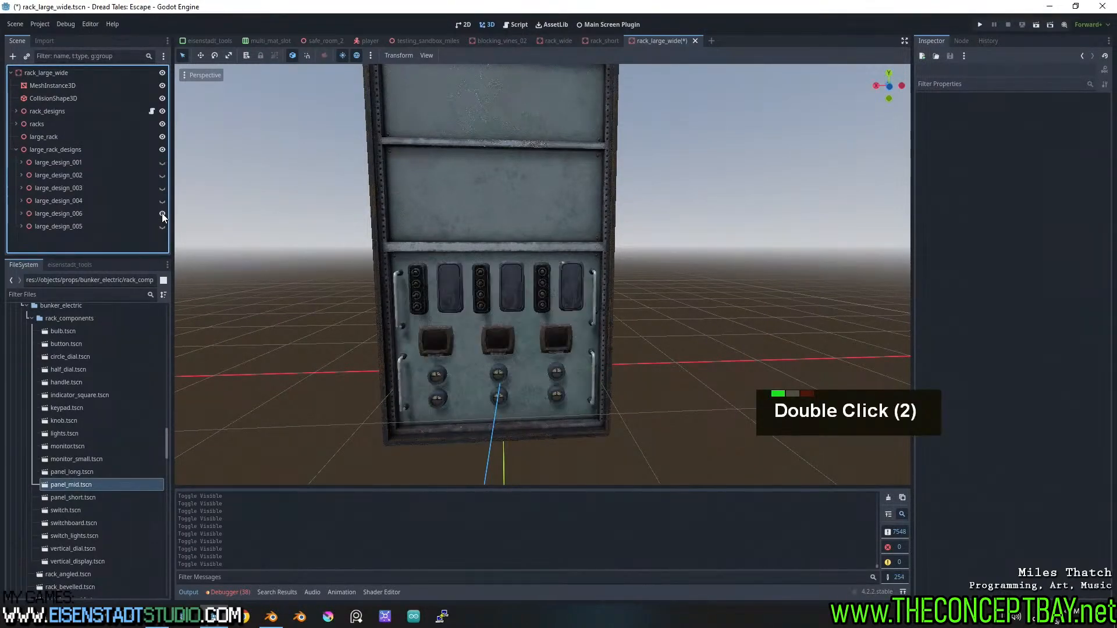
double_click(163, 226)
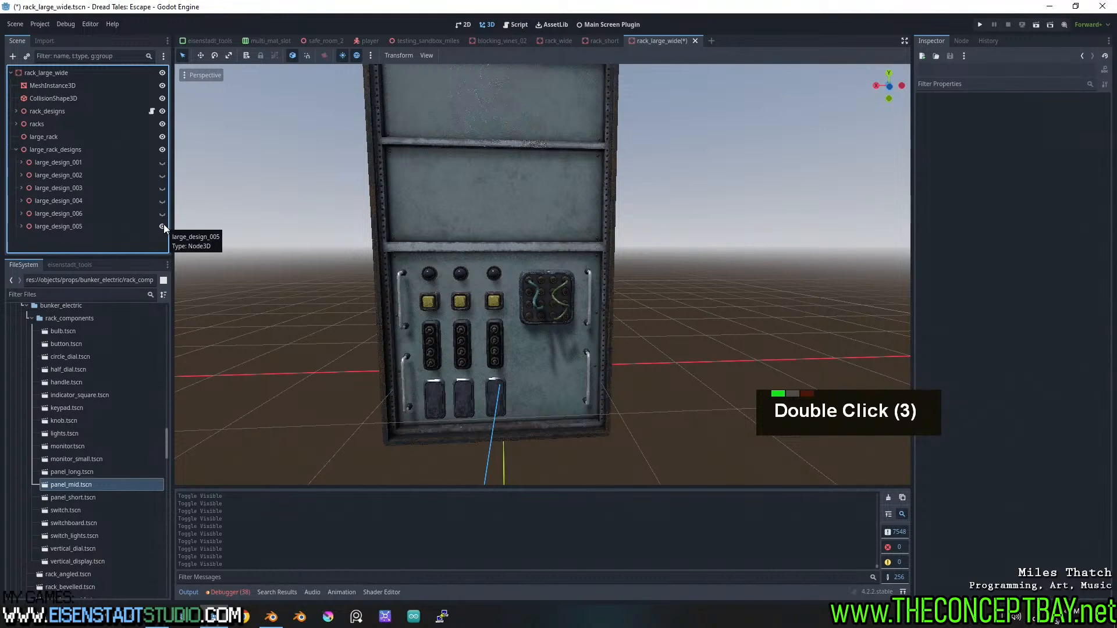
Find the generic_random_design_choser.gd script and attach it to the large_rack_designs node
left_click(78, 150)
left_click(66, 295)
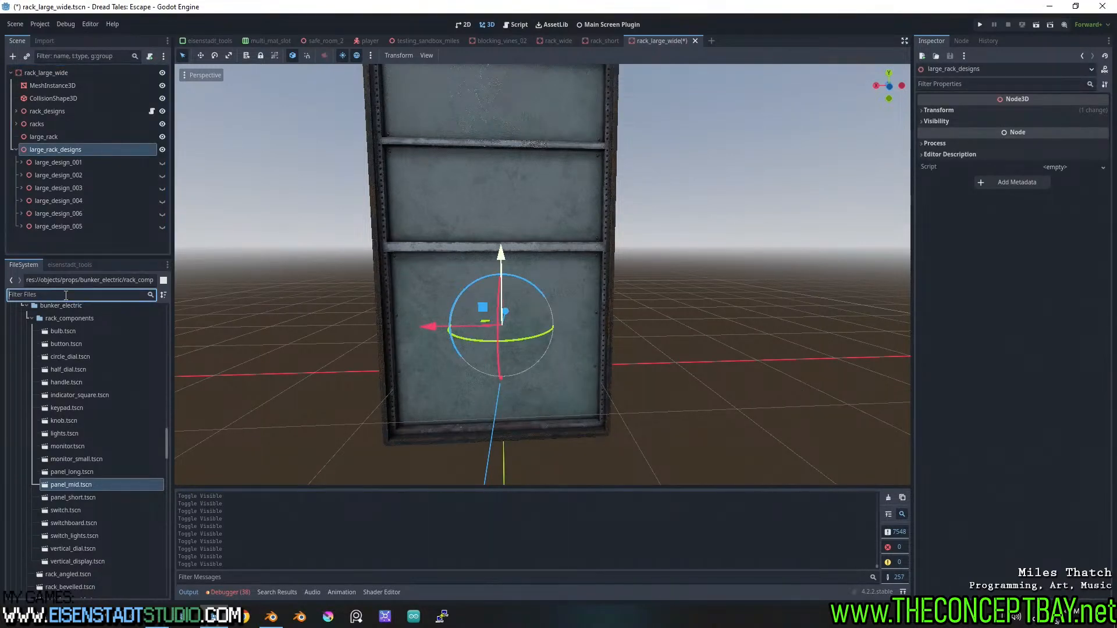
type("generic")
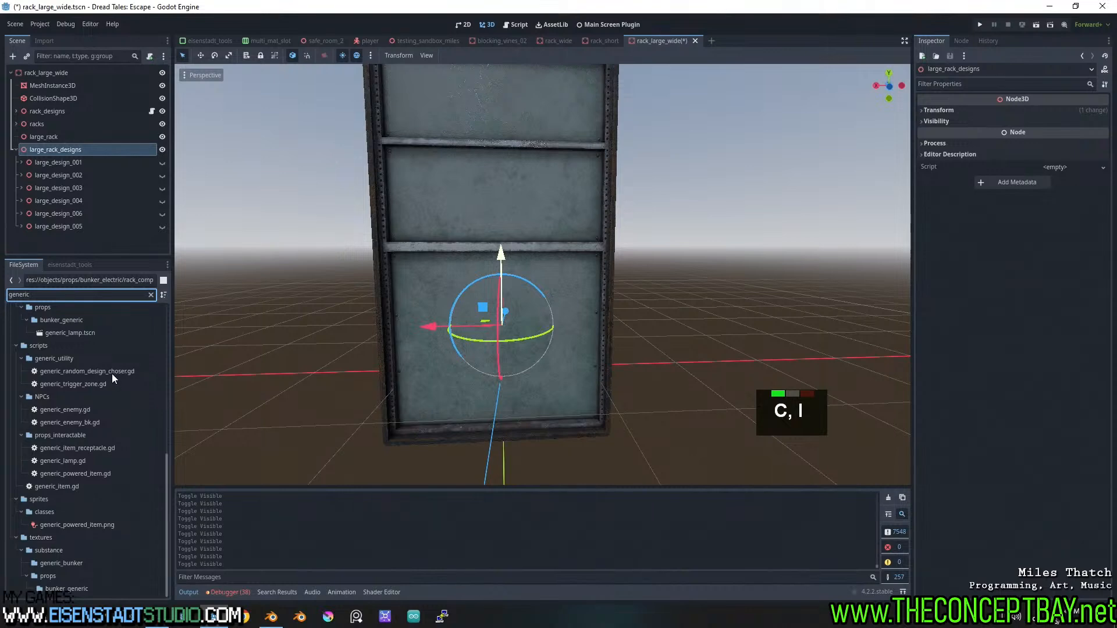
left_click_drag(112, 373, 85, 149)
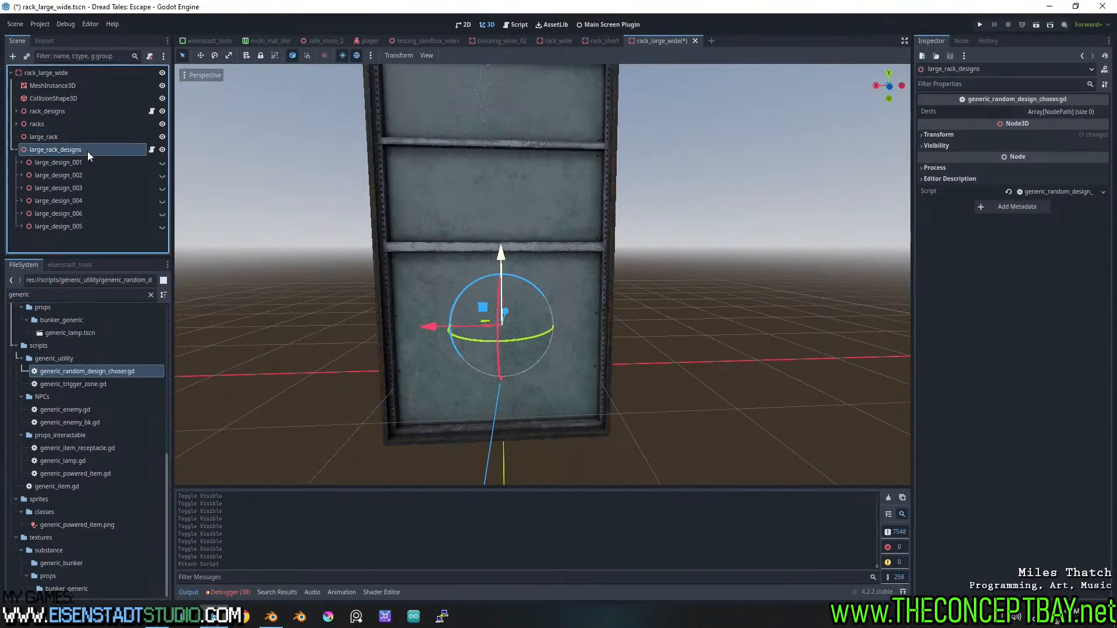
Set the Dests array size of large_rack_designs to 1, assign large_rack as its element, and save the scene
left_click(1069, 110)
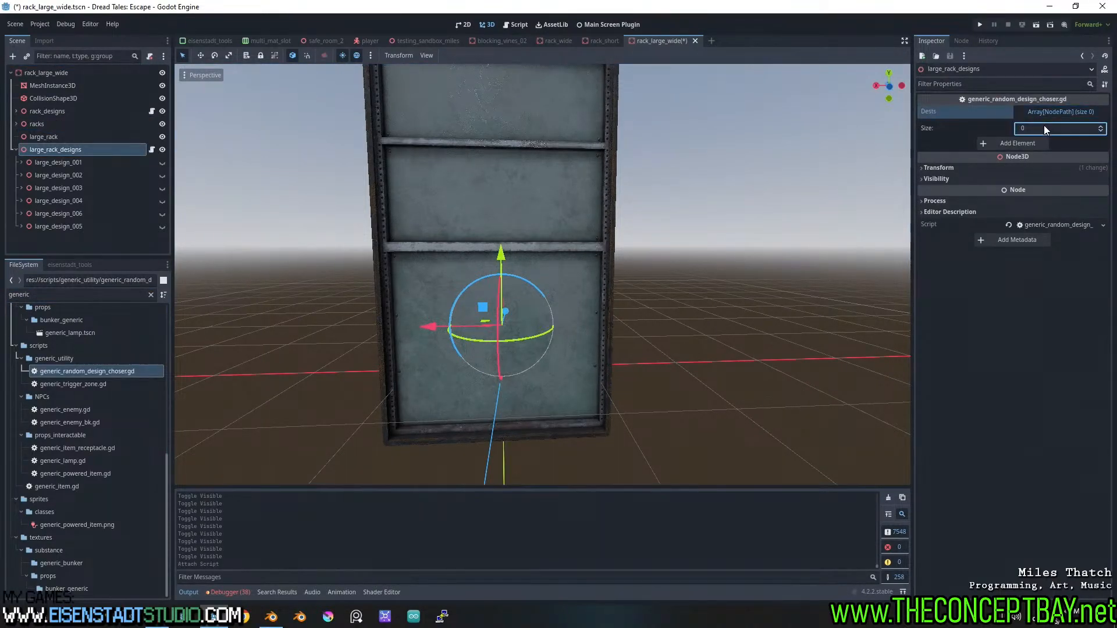
type("1")
key("Return")
left_click(1041, 143)
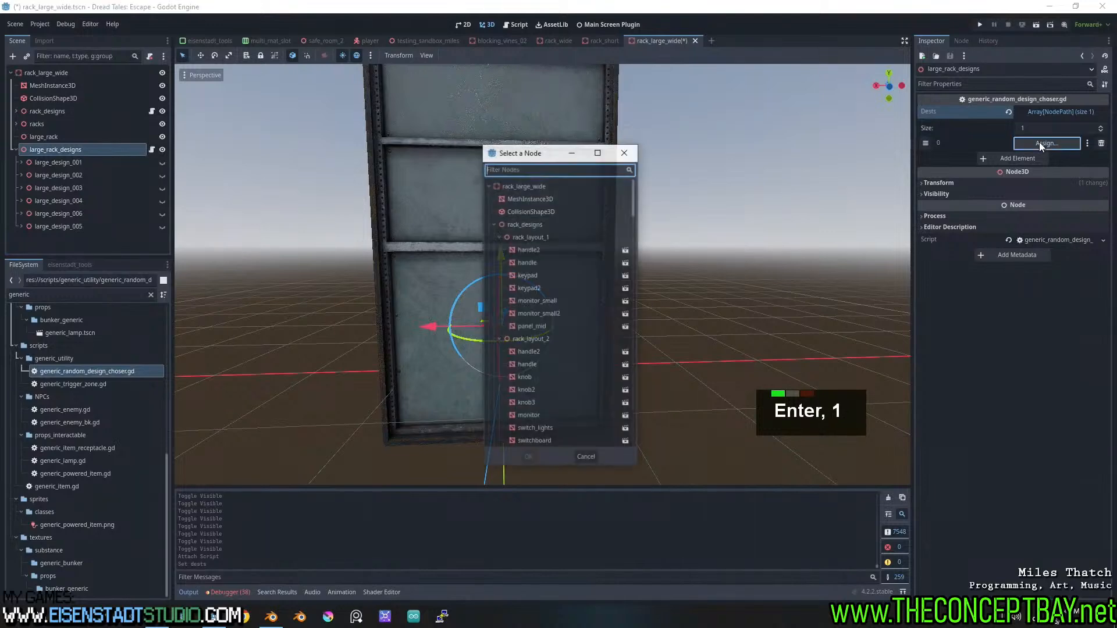
double_click(498, 238)
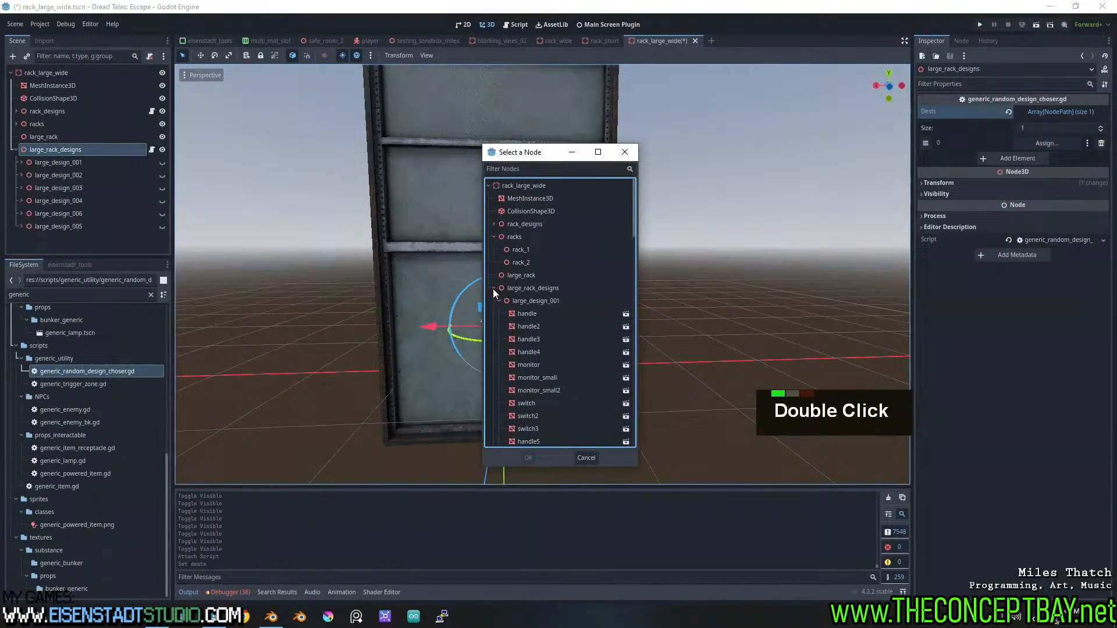
left_click(522, 276)
left_click(527, 457)
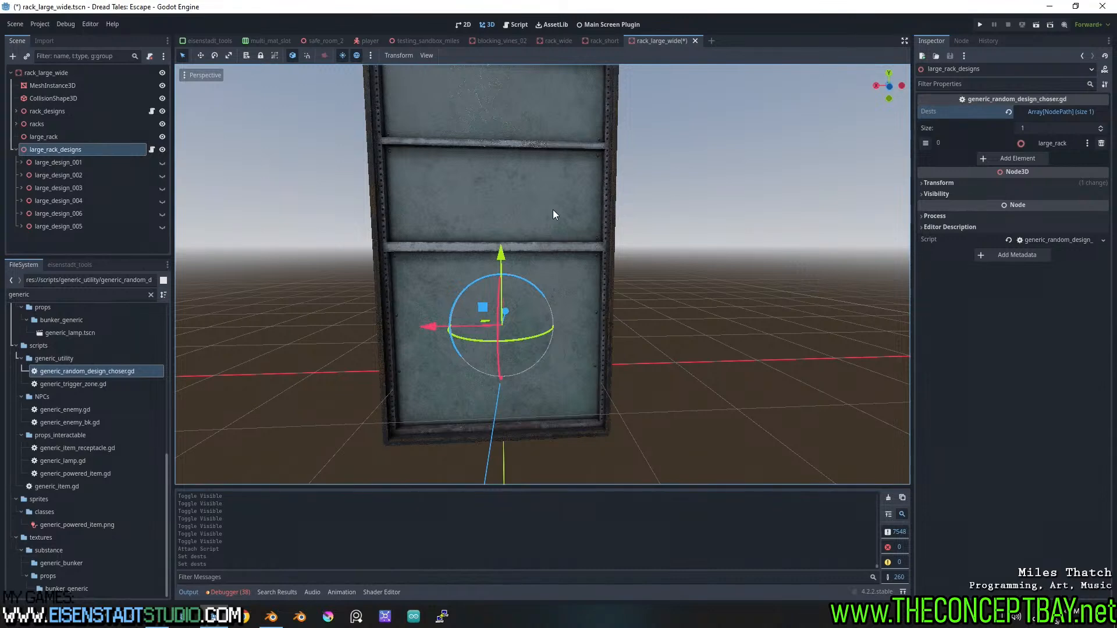
key("ctrl+s")
Run the game, walk up to the large rack to inspect its random design, and close the game
key("F5")
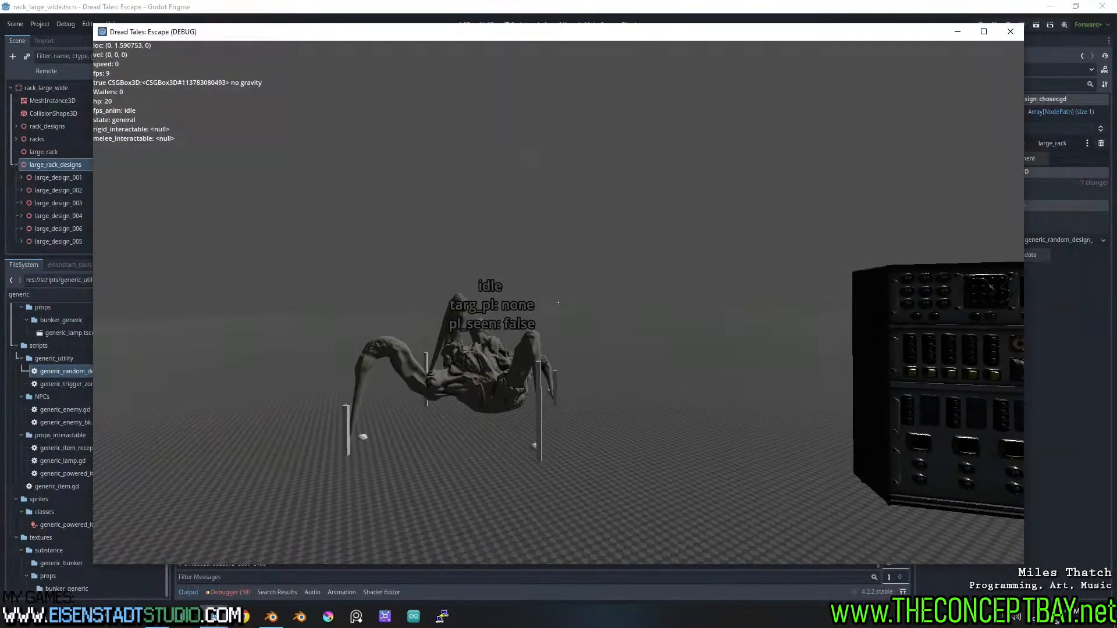
key("d")
key("d")
key("a")
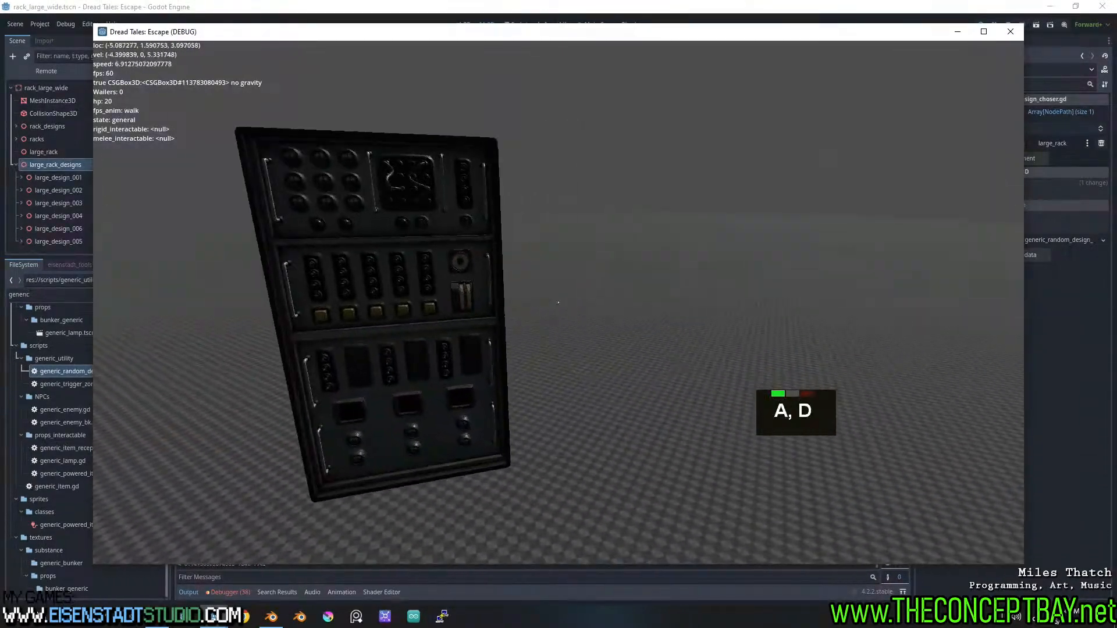
key("alt+F4")
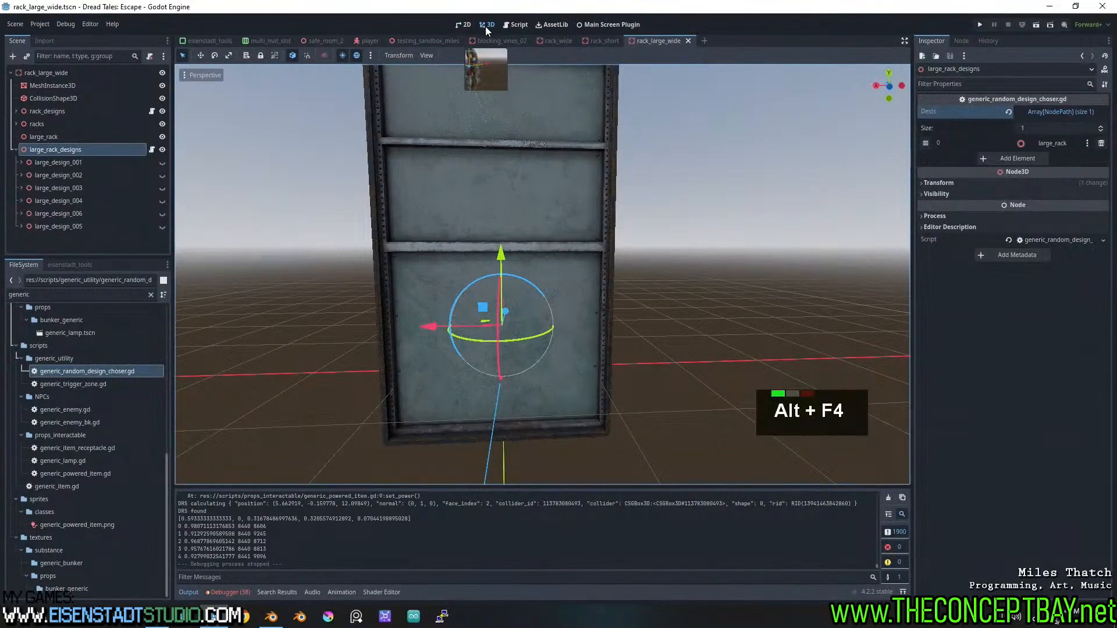
Switch to the testing_sandbox_miles scene and raise the DirectionalLight3D energy to about 3.054
left_click(466, 23)
left_click(485, 25)
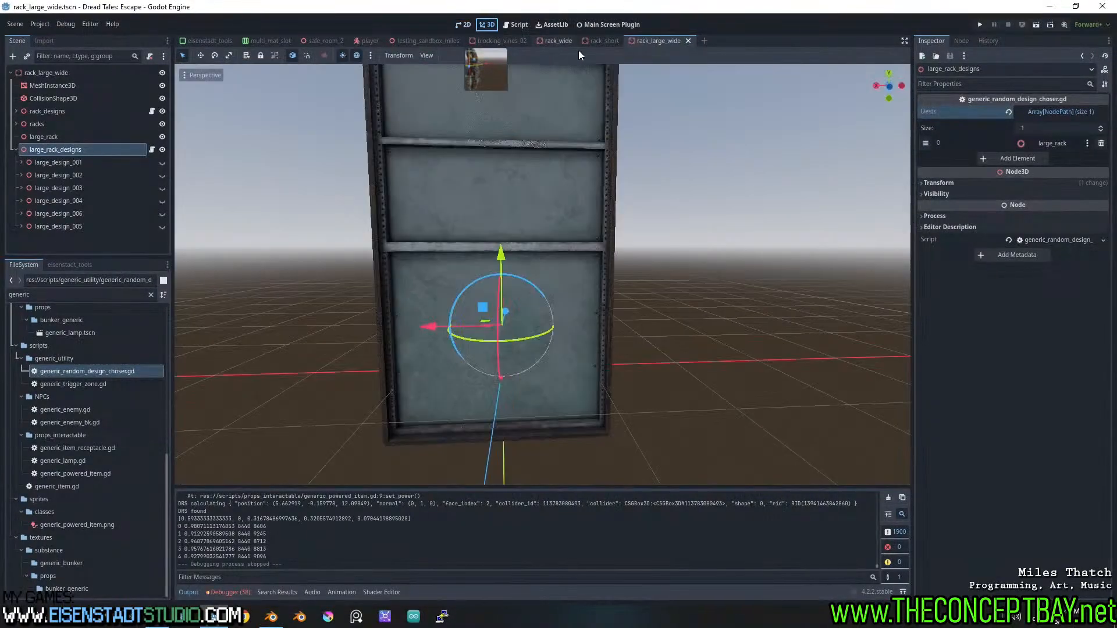
left_click(396, 40)
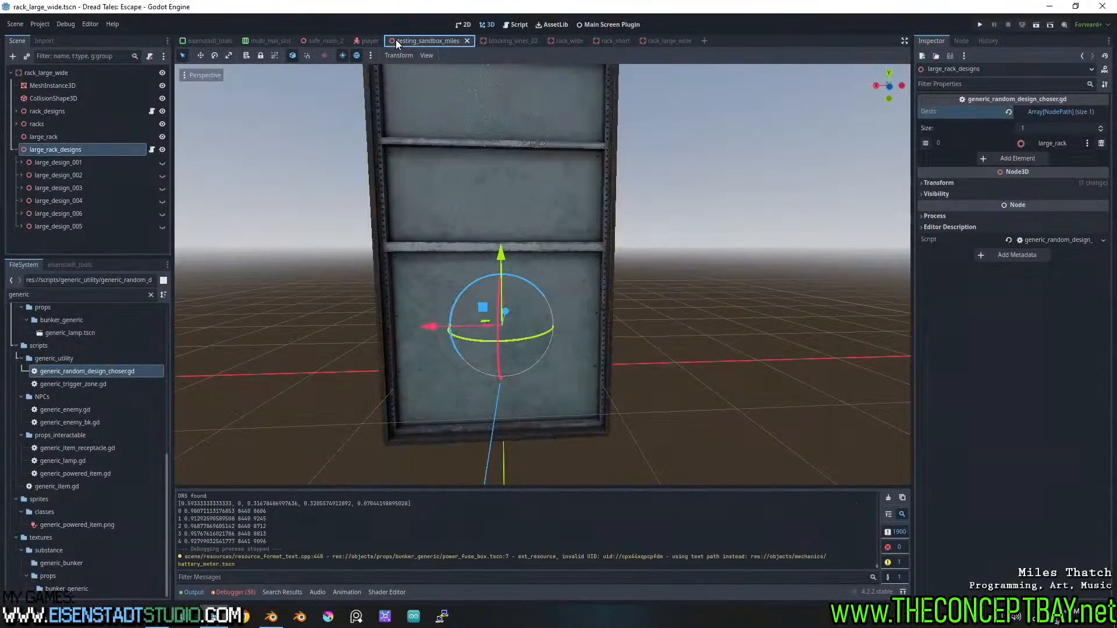
left_click(375, 169)
scroll(375, 168, "down", 5)
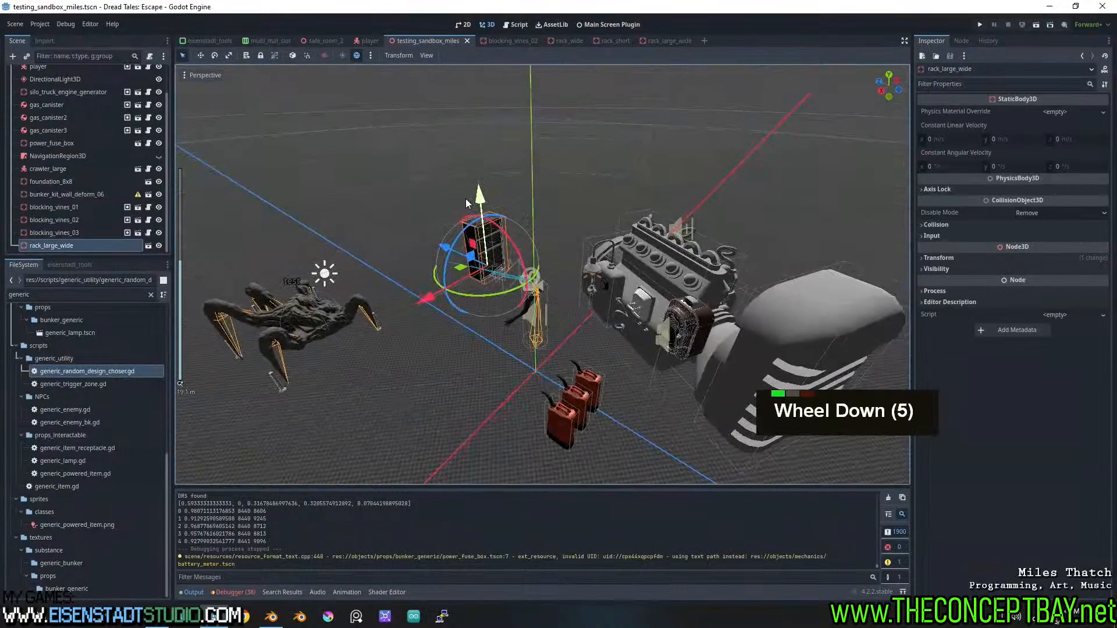
scroll(76, 175, "up", 12)
scroll(61, 176, "up", 2)
left_click(68, 111)
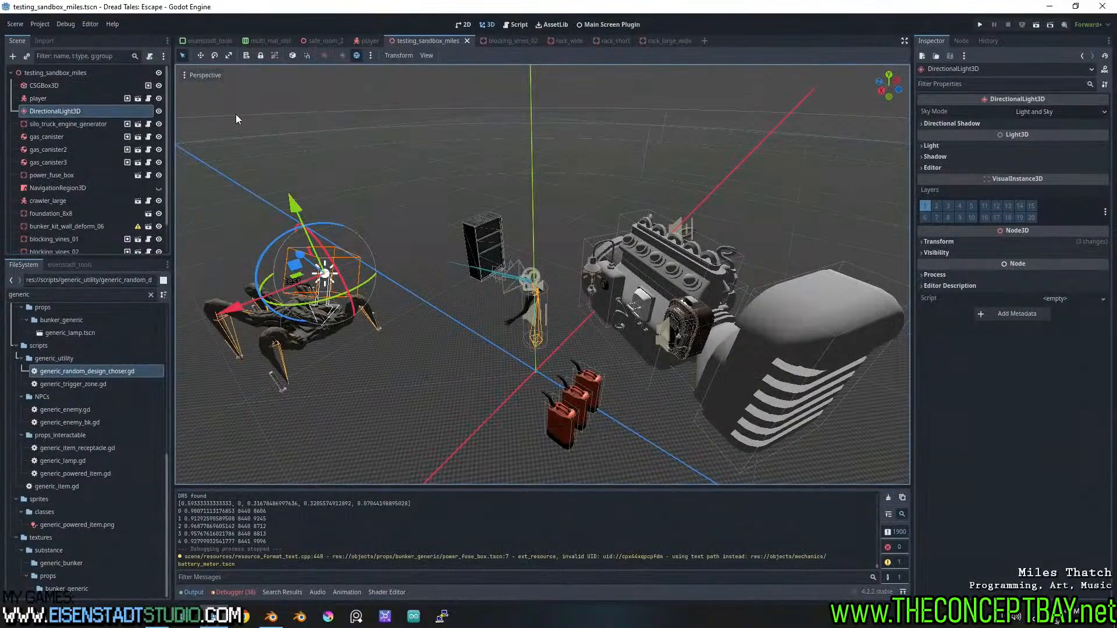
left_click(934, 145)
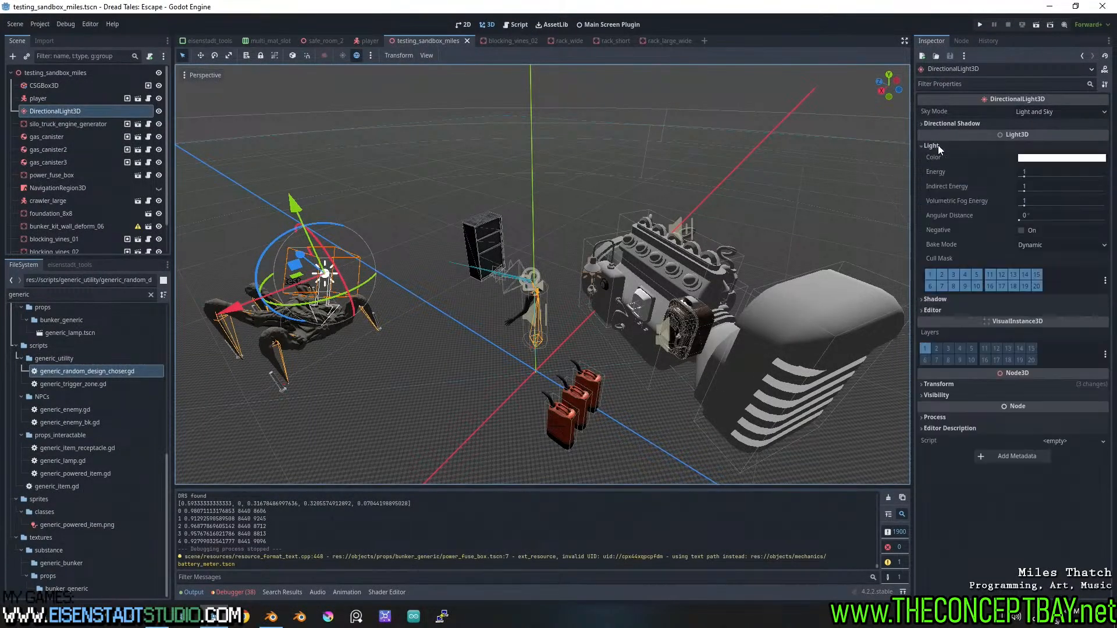
left_click_drag(1025, 174, 1037, 173)
scroll(512, 193, "up", 5)
middle_click_drag(512, 193, 514, 243, "shift")
scroll(514, 243, "up", 2)
left_click(535, 251)
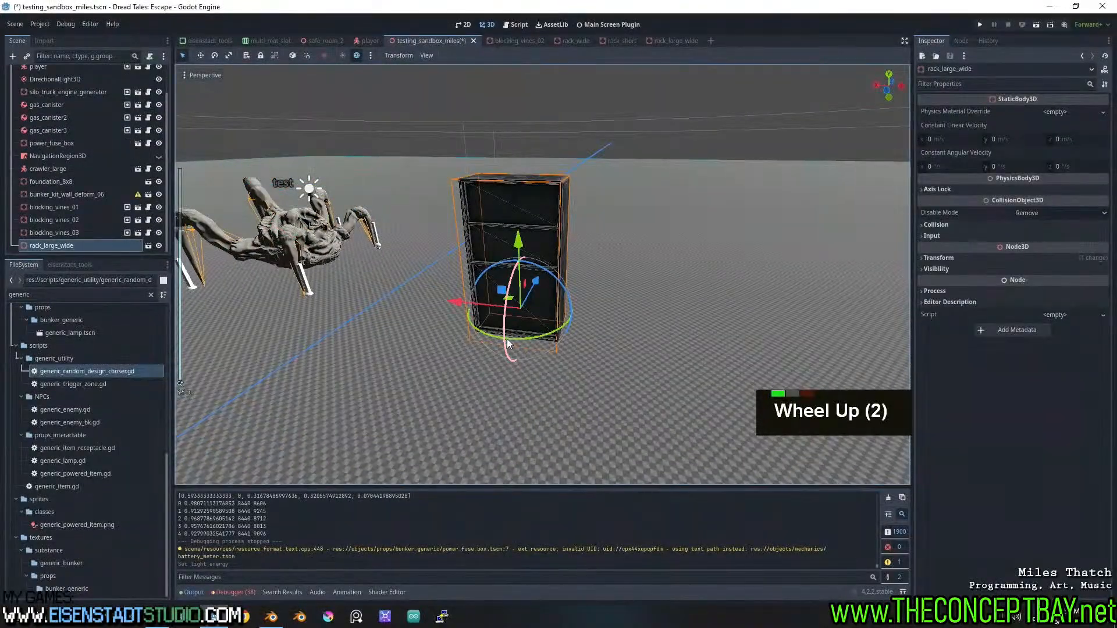
left_click_drag(507, 338, 560, 331)
key("ctrl+z")
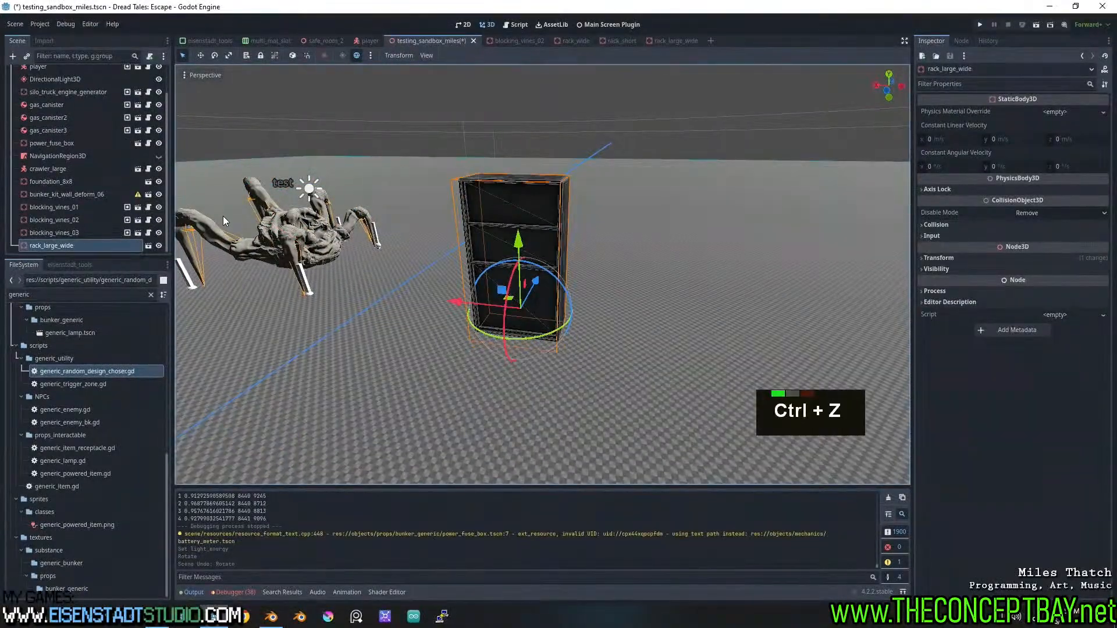
Set the DirectionalLight3D energy to about 2.059 and rotate the light about its vertical axis to illuminate the rack's front
scroll(388, 223, "down", 2)
left_click(351, 203)
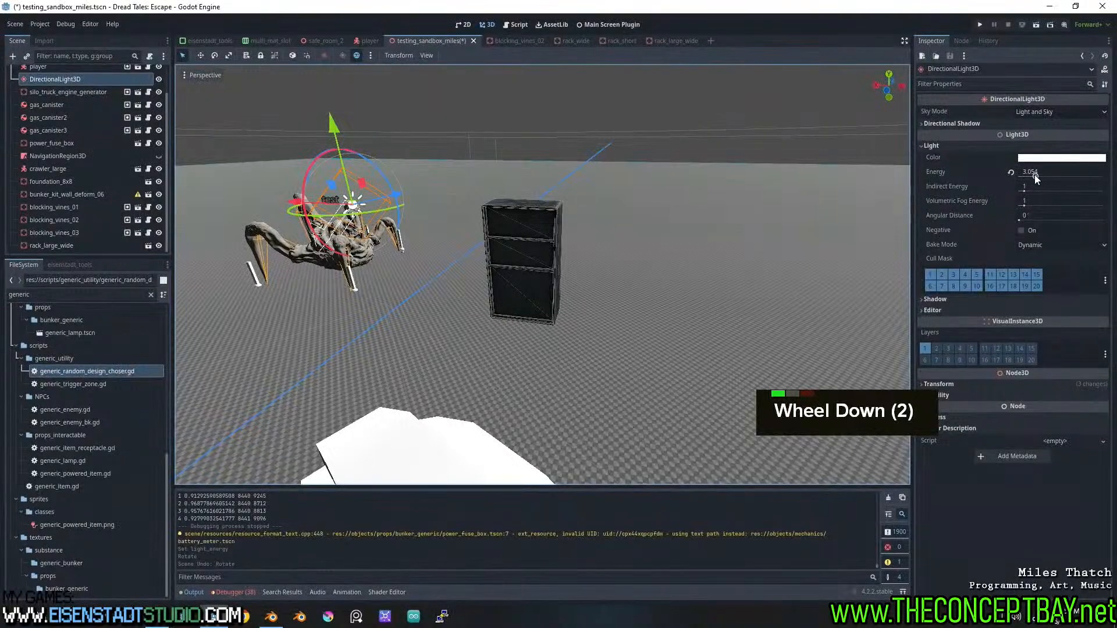
left_click_drag(1034, 174, 977, 180)
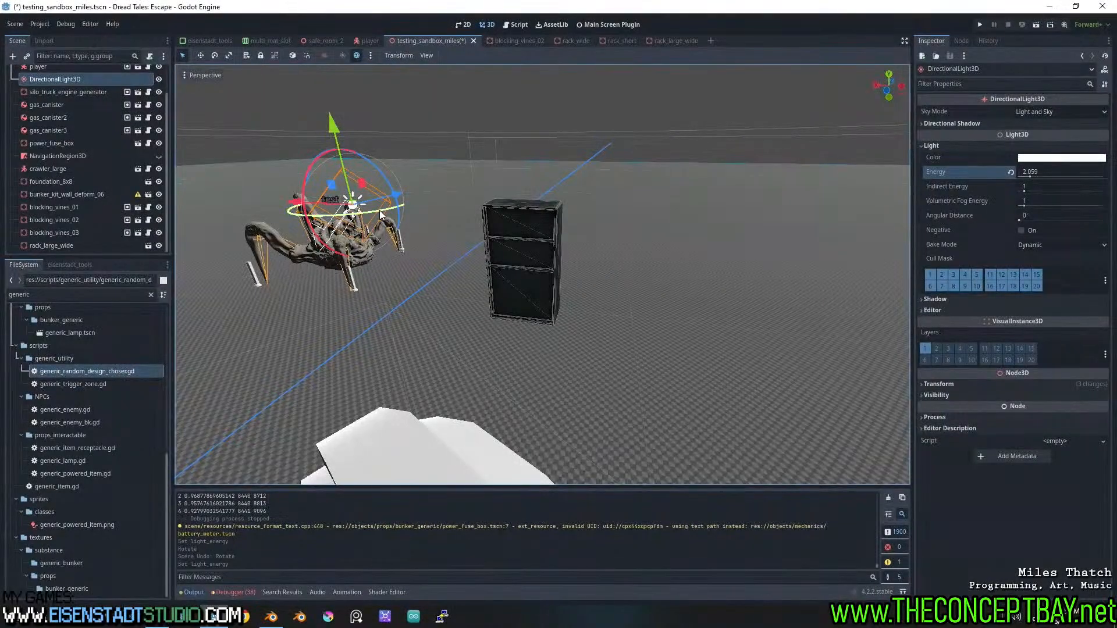
left_click_drag(379, 210, 350, 222)
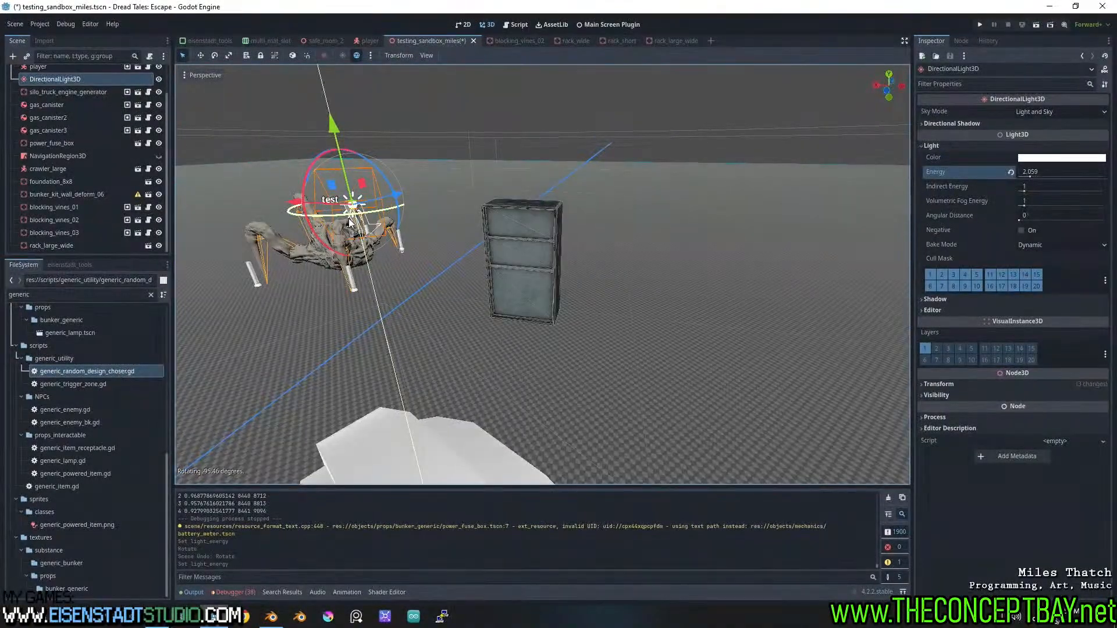
Duplicate rack_large_wide three times and space the copies beside the original in a row of four racks
left_click(549, 242)
scroll(540, 299, "up", 2)
key("ctrl+d")
left_click_drag(465, 301, 765, 330)
key("ctrl+d")
key("ctrl+d")
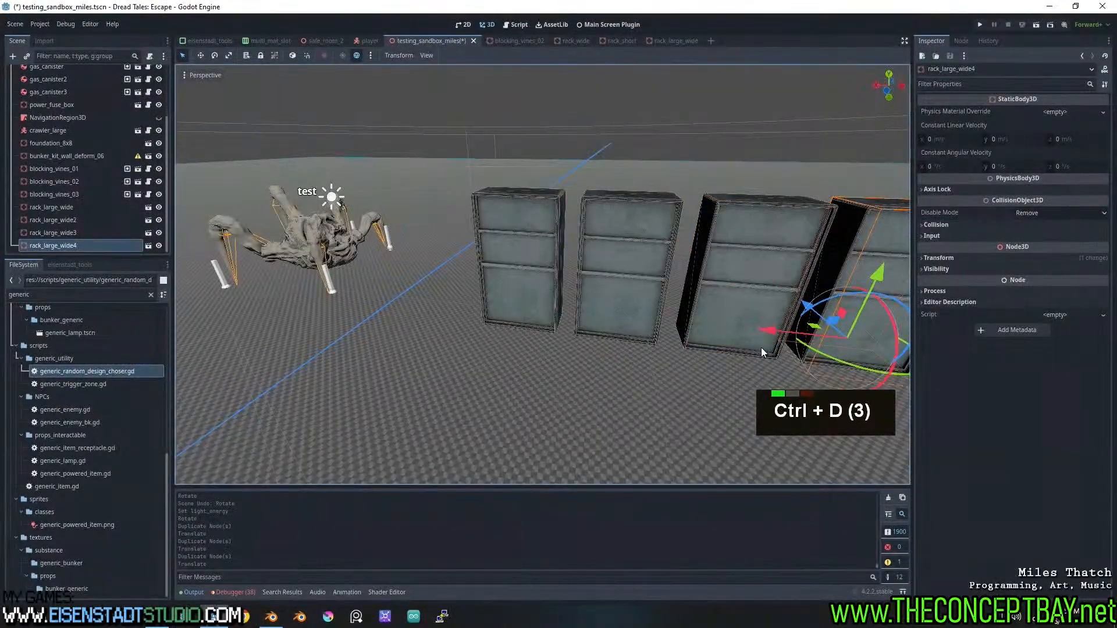
Run the game, walk along the row of four racks to compare their random designs, and close the game
key("F5")
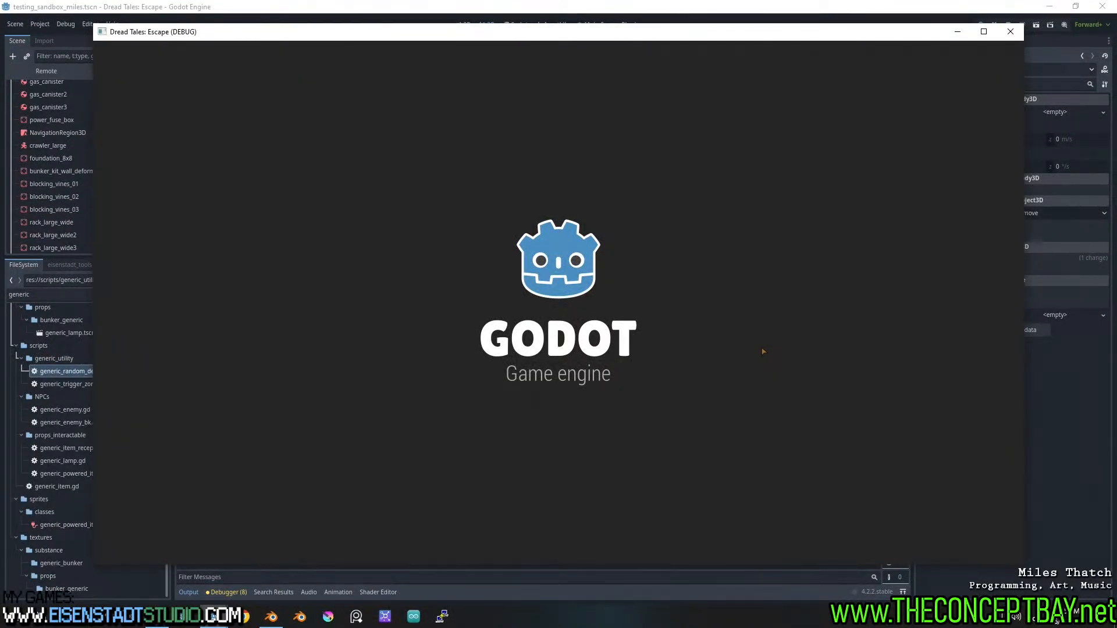
key("d")
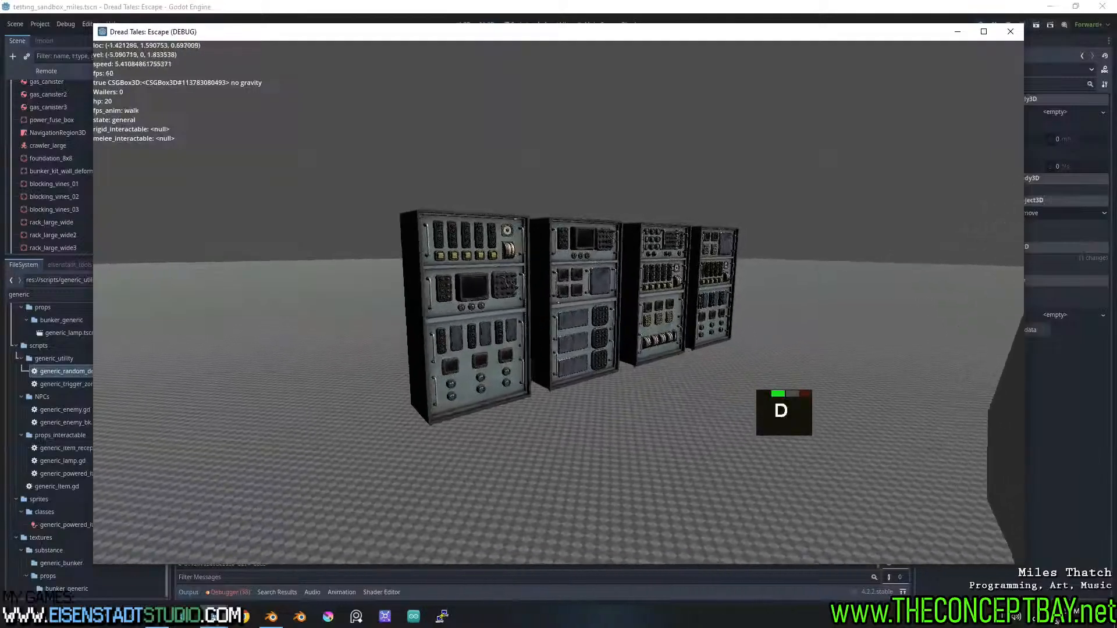
key("d")
key("w")
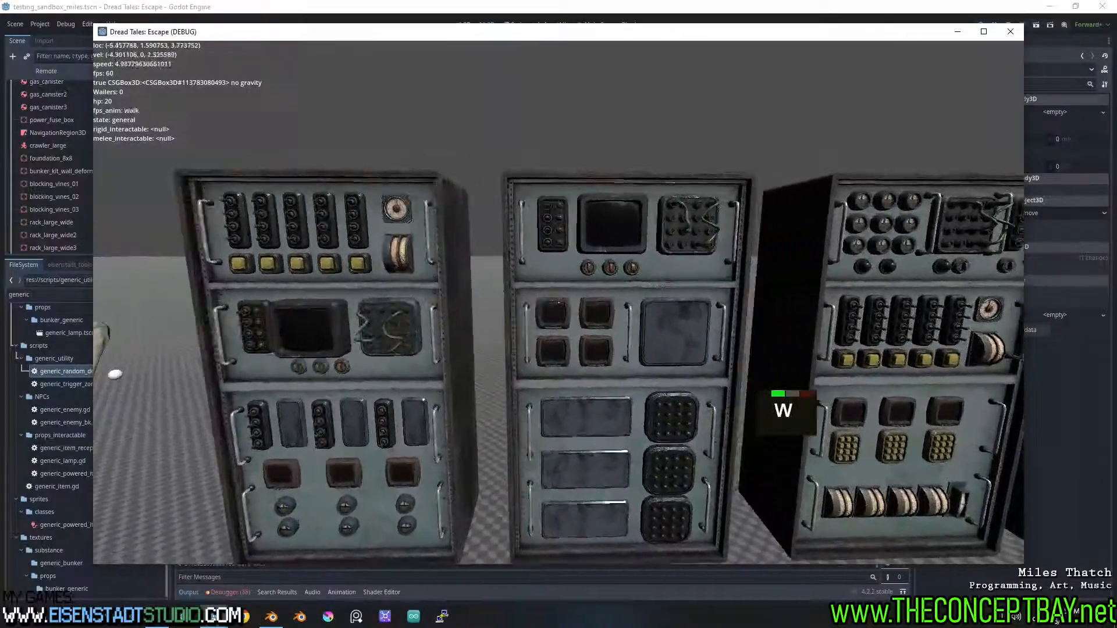
key("d")
key("w")
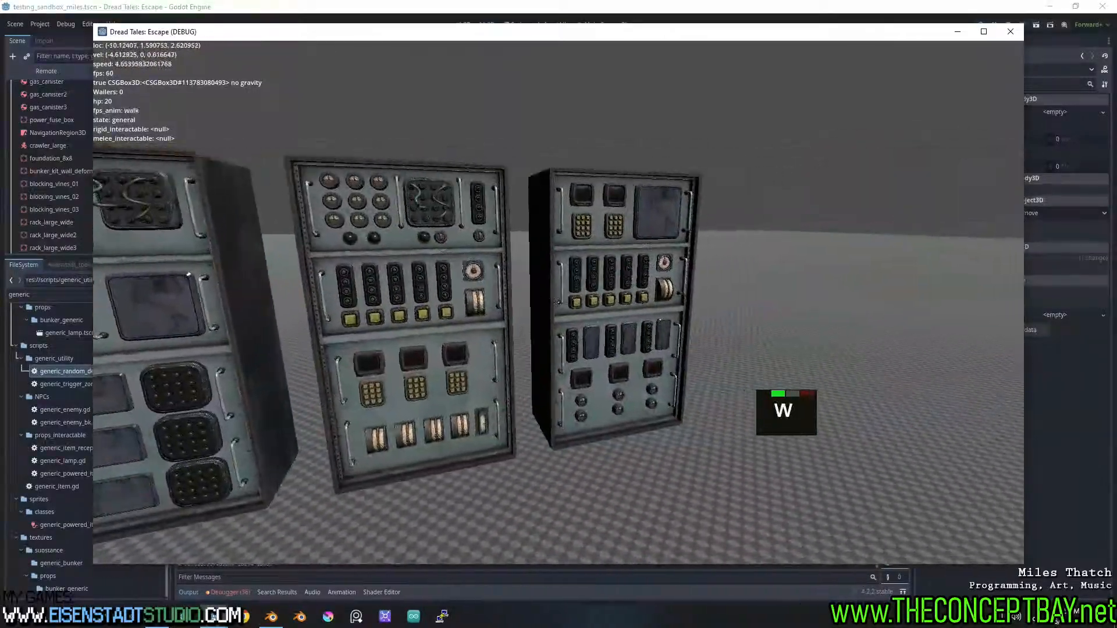
key("d")
key("a")
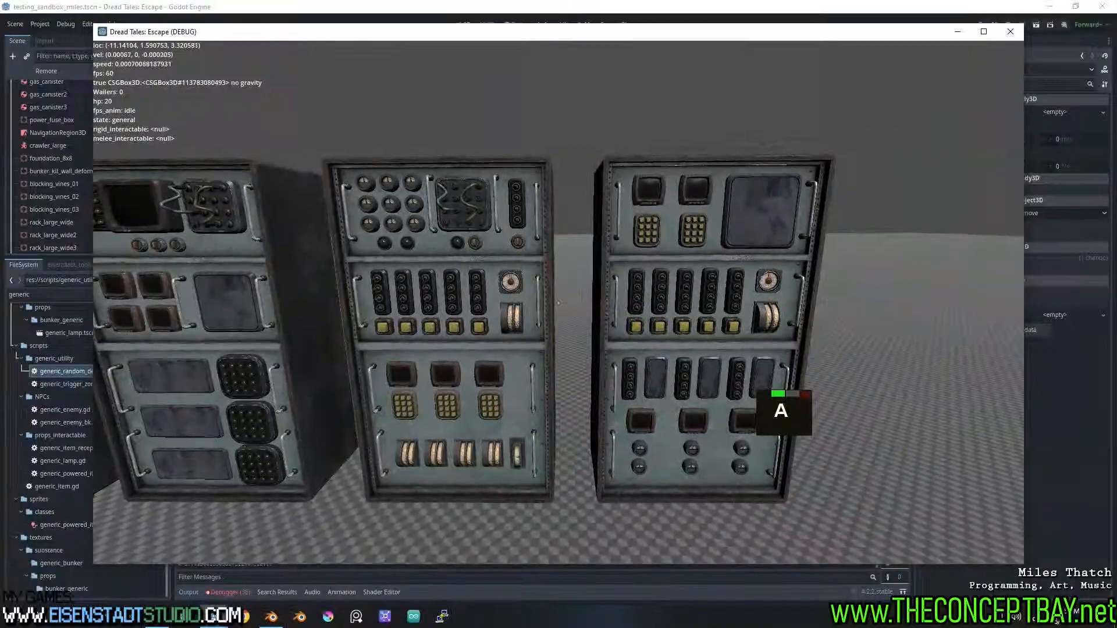
key("a")
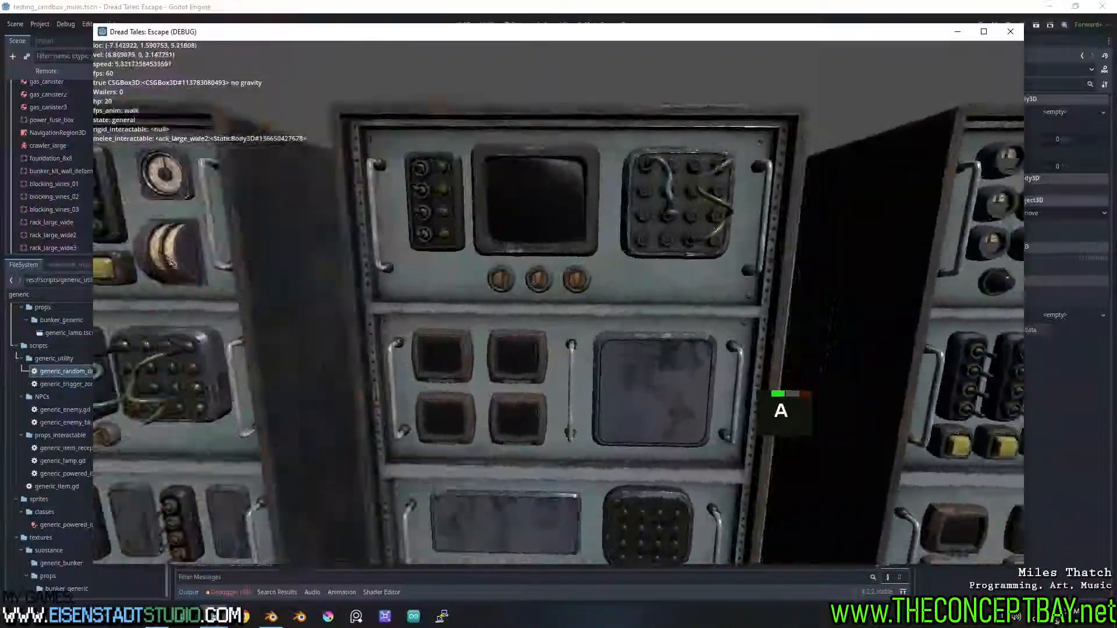
key("s")
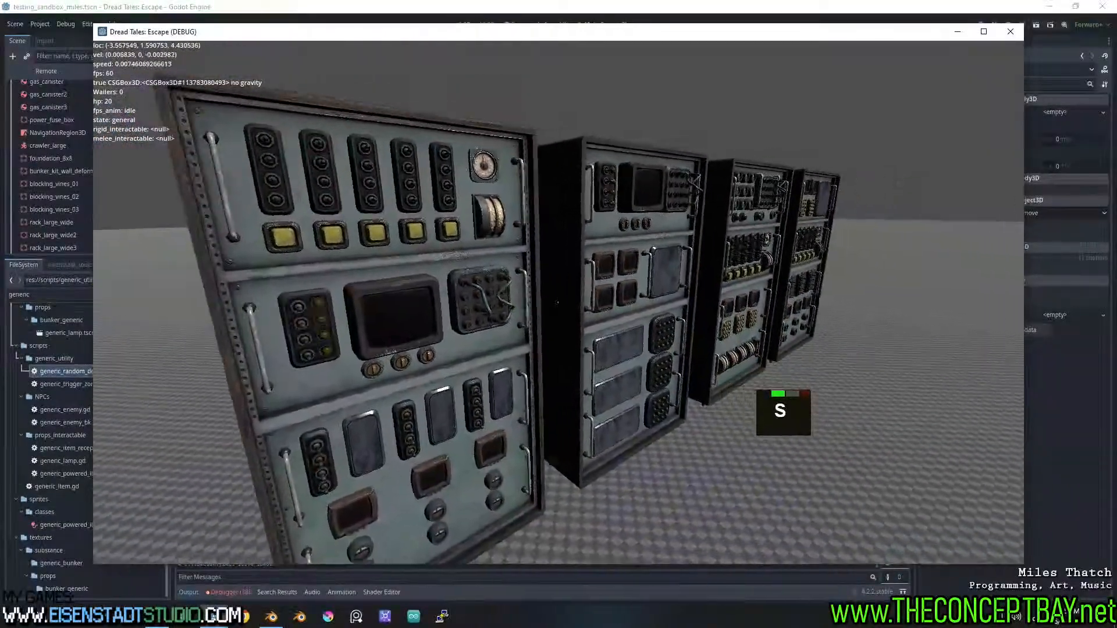
key("a")
key("w")
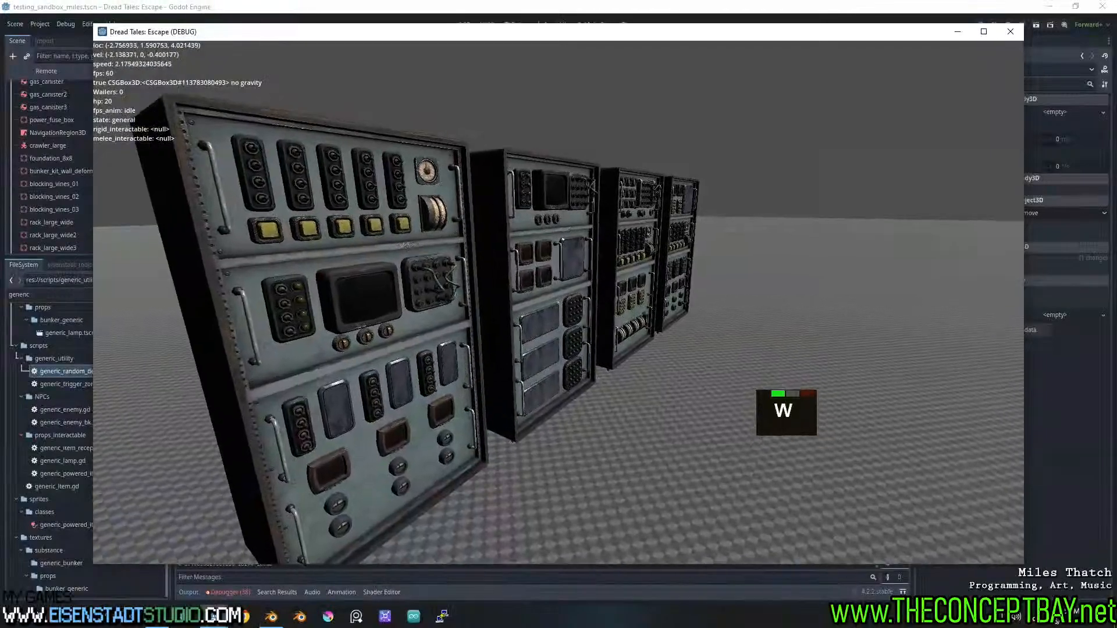
key("w")
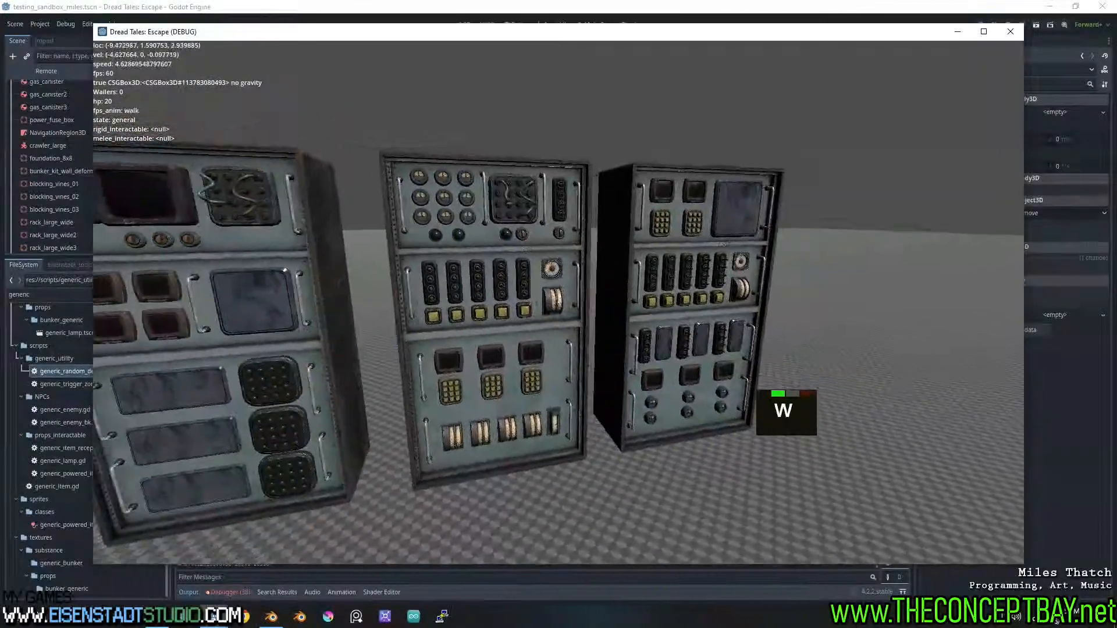
key("w")
key("alt")
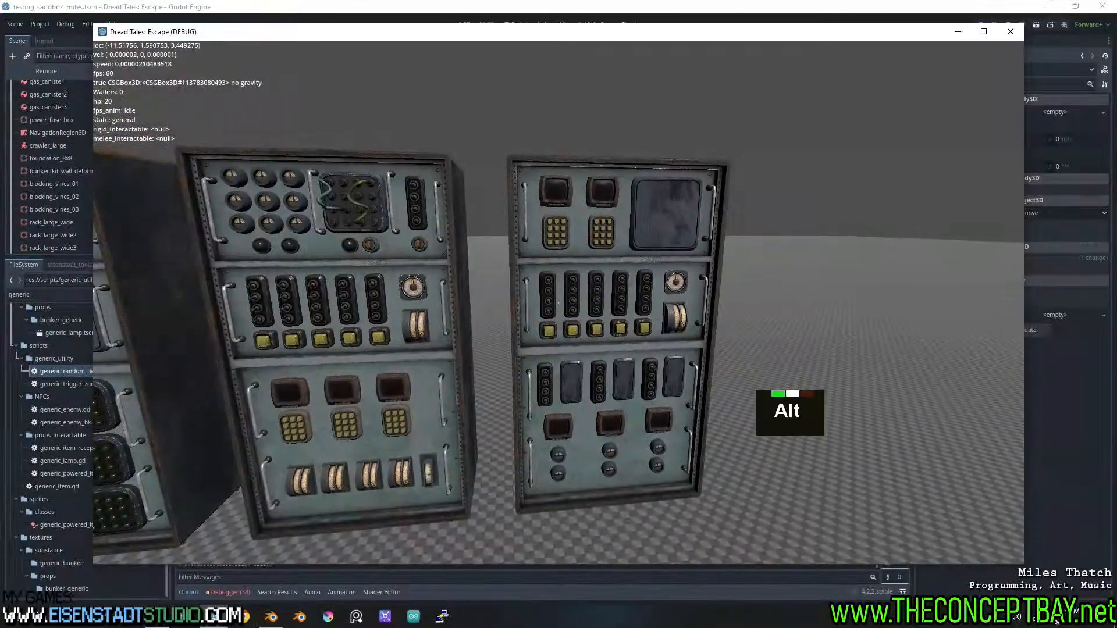
key("alt+F4")
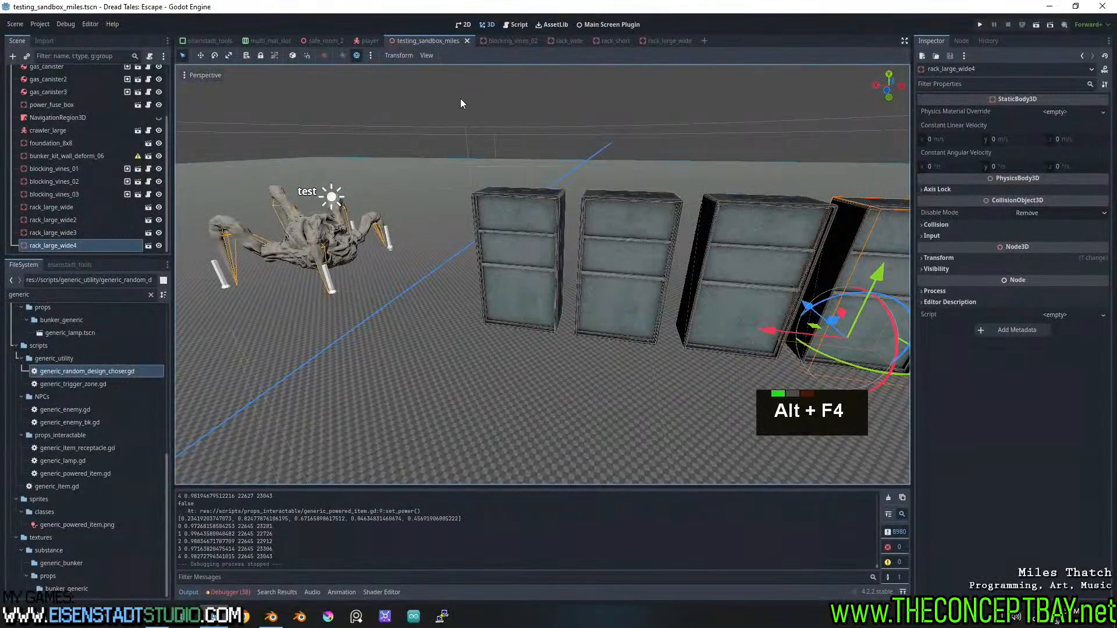
Duplicate the large_design_005 node in the rack_large_wide scene and make the copy visible
left_click(676, 42)
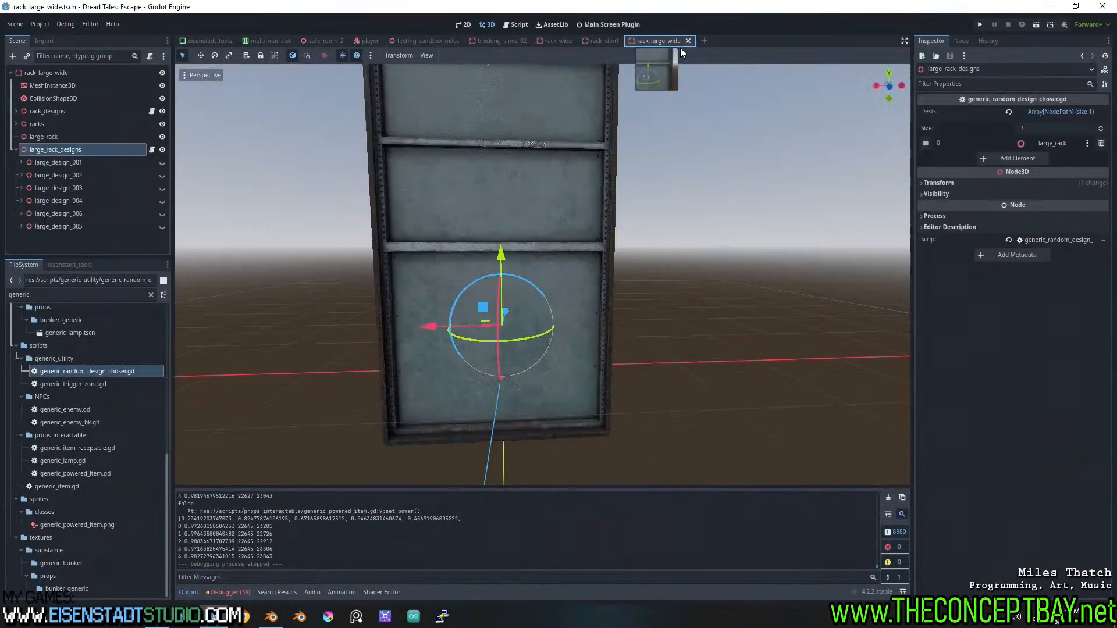
left_click(68, 227)
key("ctrl+d")
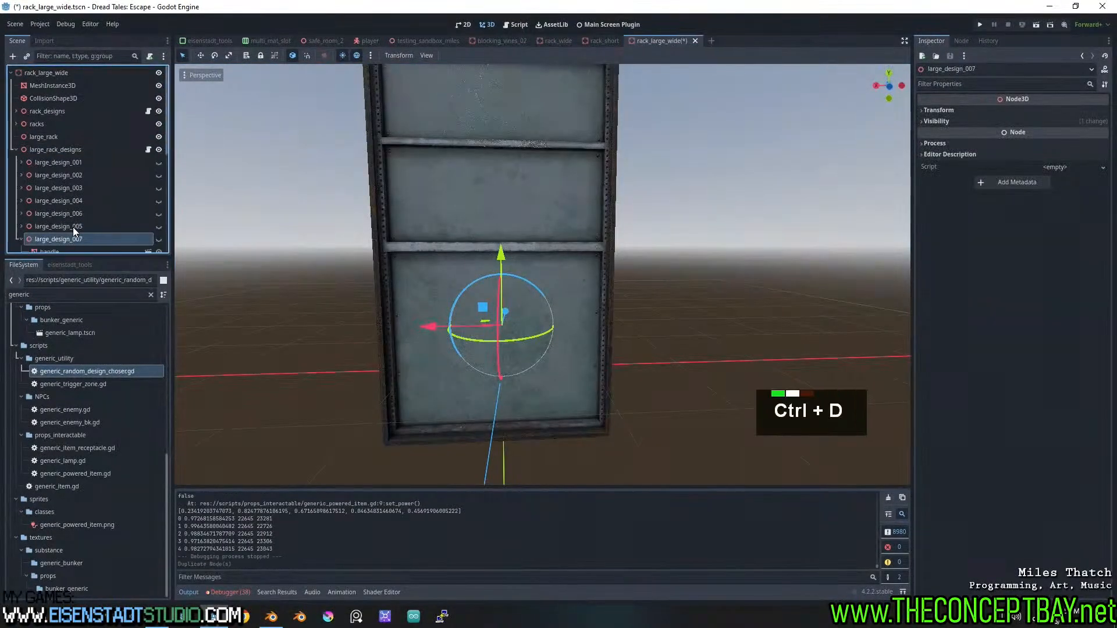
scroll(72, 228, "down", 6)
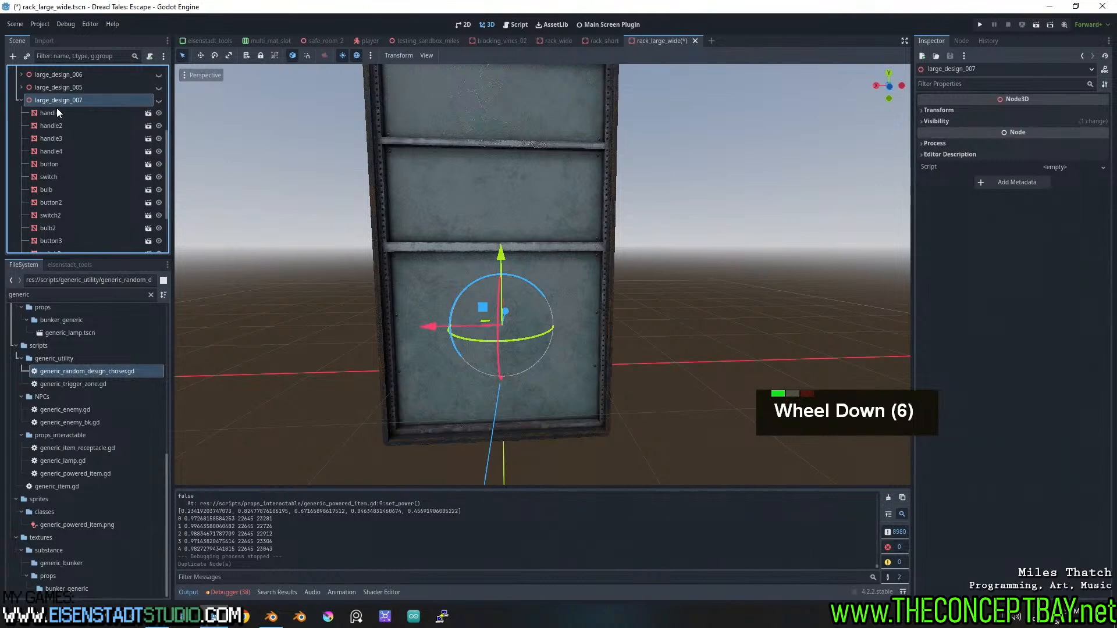
left_click(158, 100)
Delete every part except the four handles from large_design_007, leaving a blank panel design, and save the scene
left_click(88, 115)
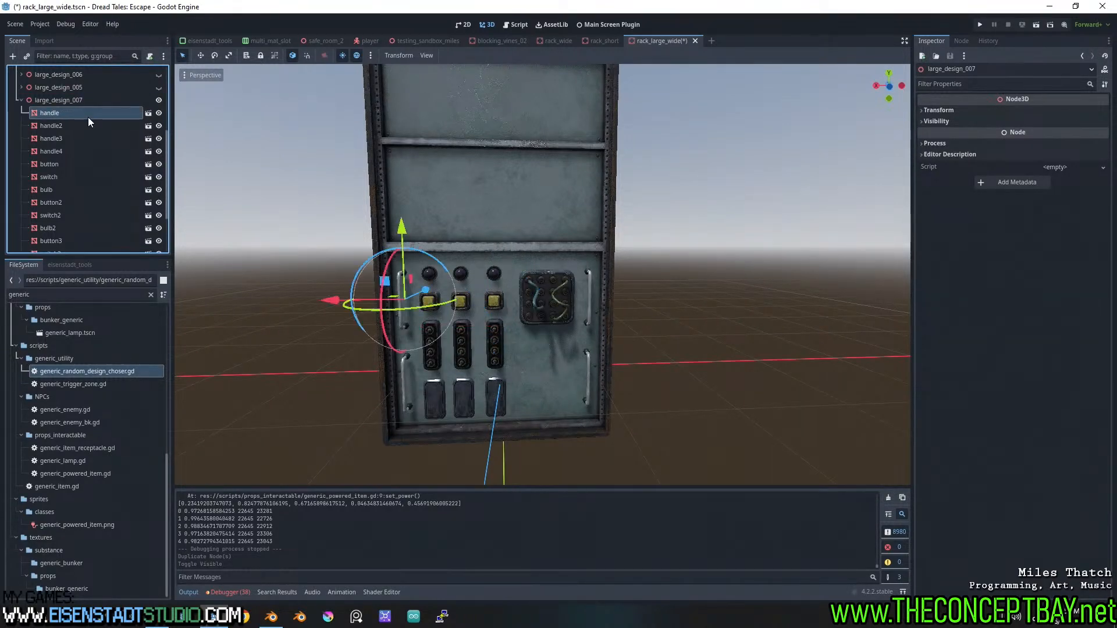
left_click(83, 126)
left_click(81, 139)
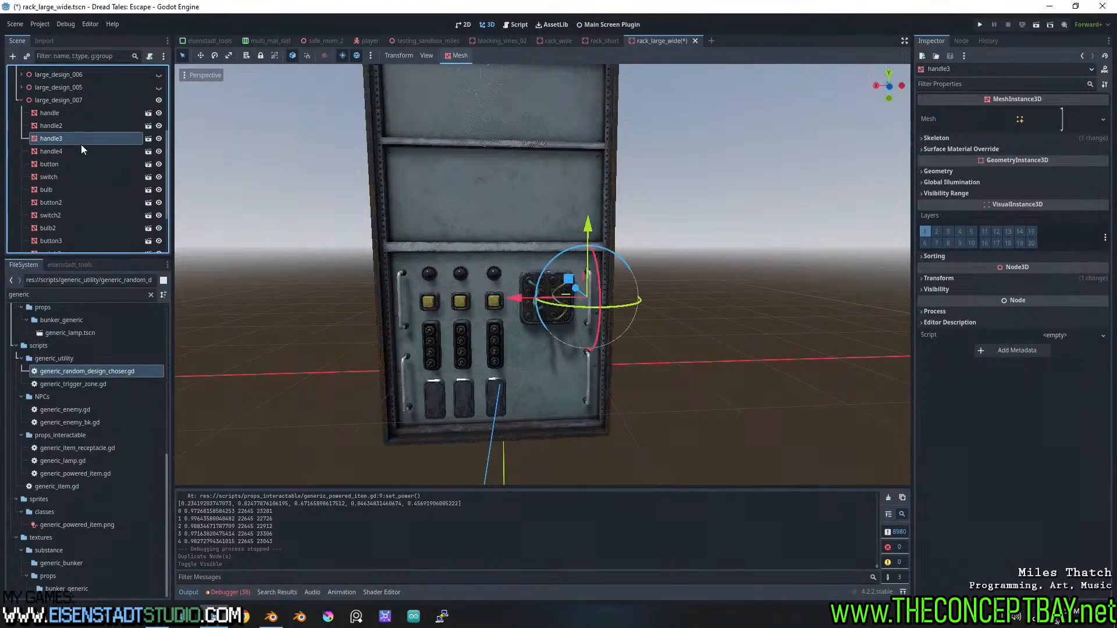
left_click(77, 151)
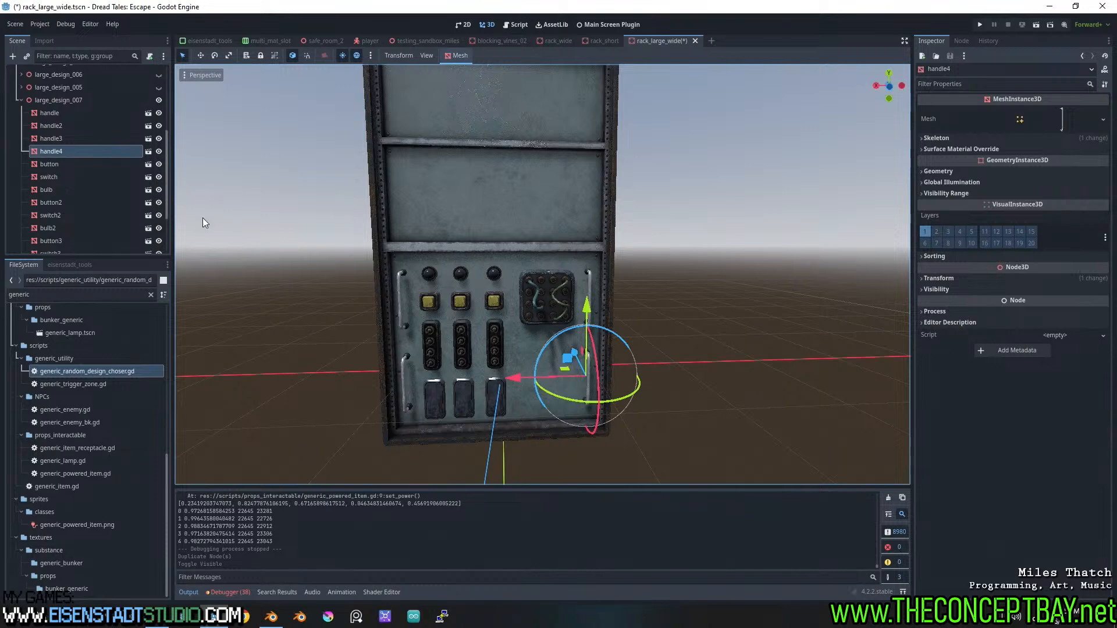
left_click(64, 165)
scroll(59, 196, "down", 10)
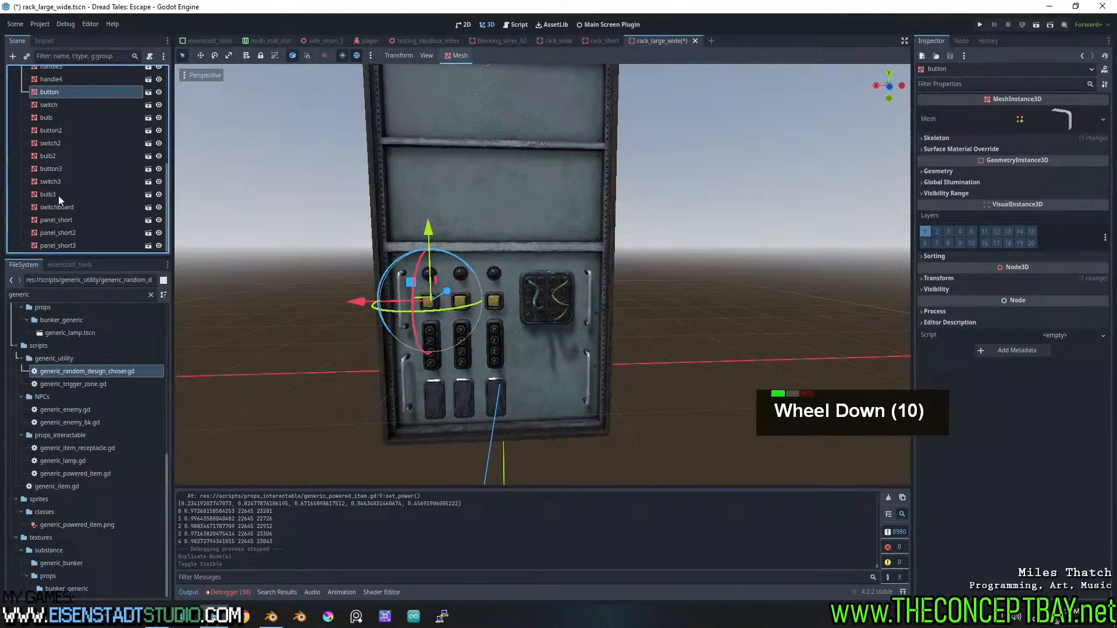
left_click(72, 250, "shift")
key("Delete")
key("Return")
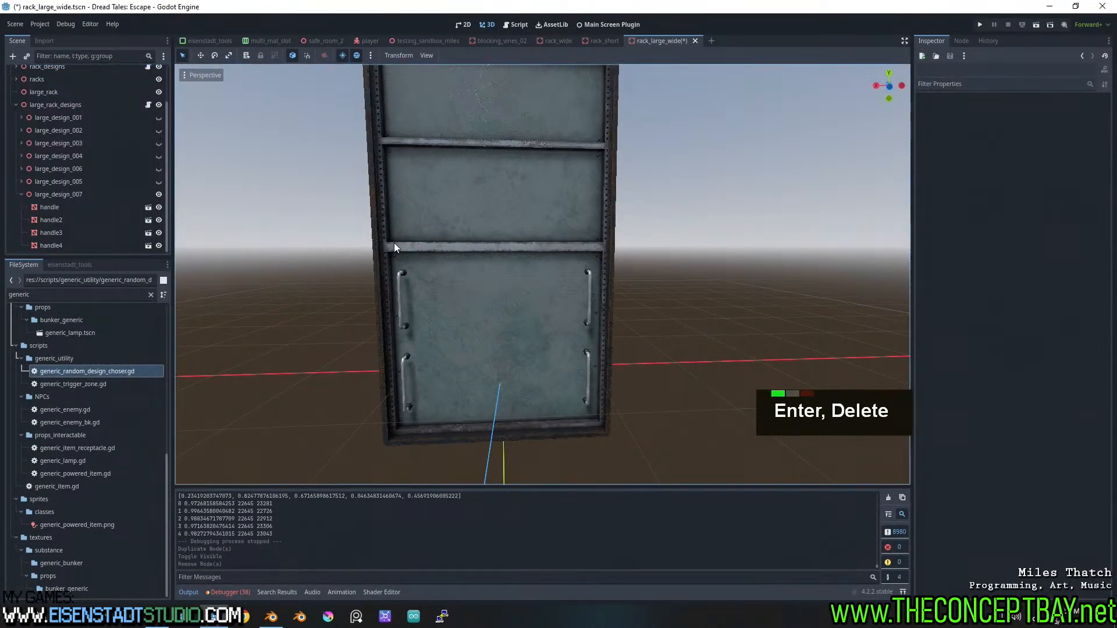
key("ctrl+s")
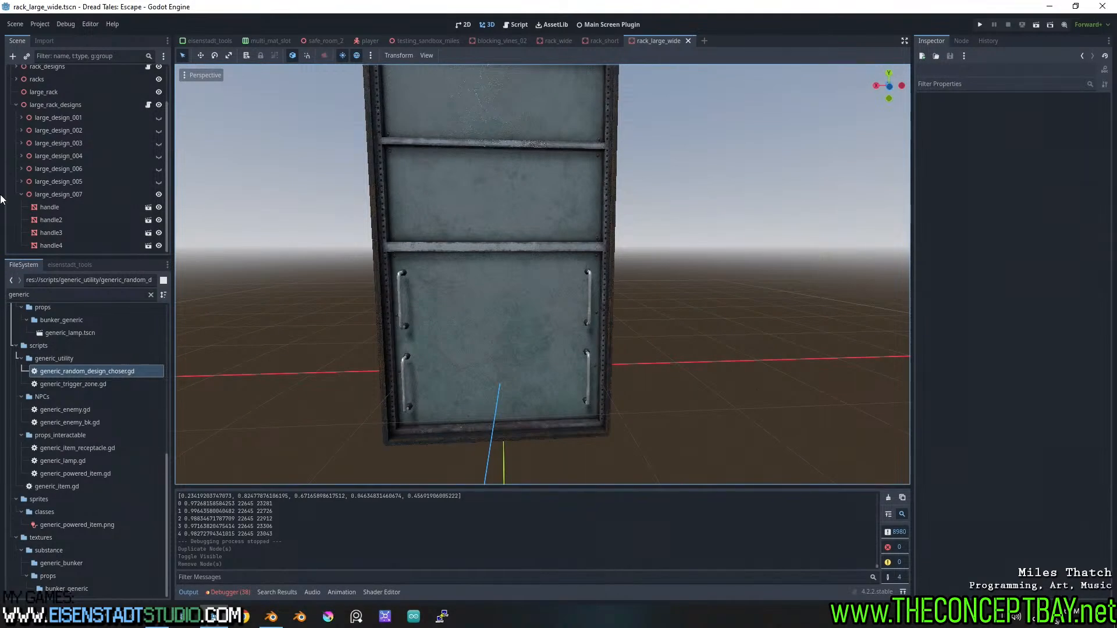
Duplicate rack_layout_5 under rack_designs, make the copy visible, and expand it to list its parts
scroll(22, 193, "up", 3)
left_click(16, 150)
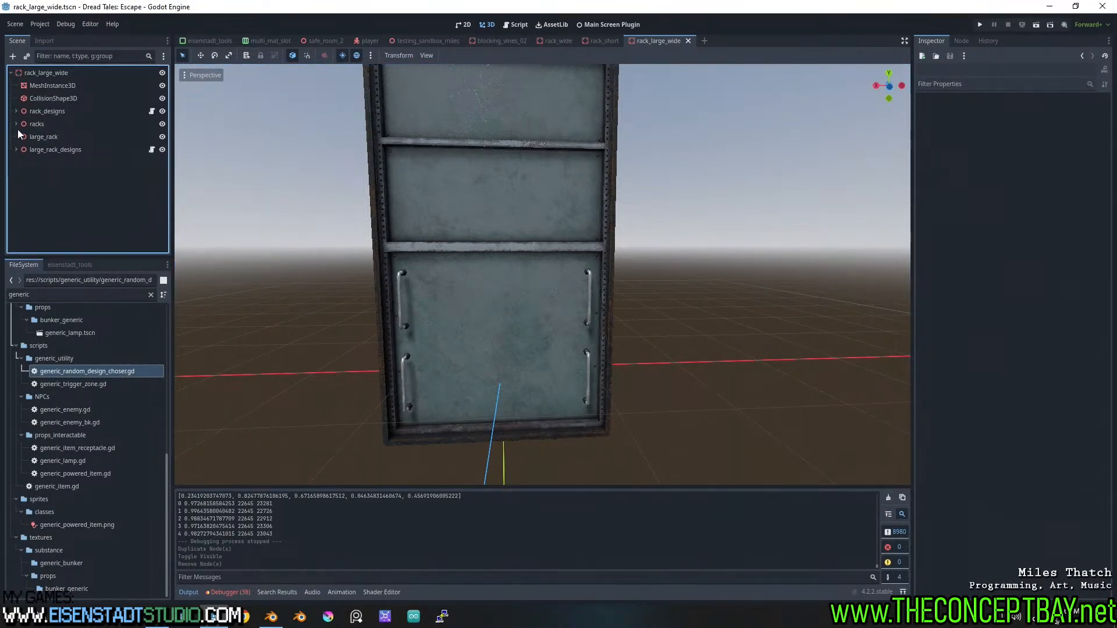
left_click(16, 125)
left_click(15, 124)
left_click(15, 110)
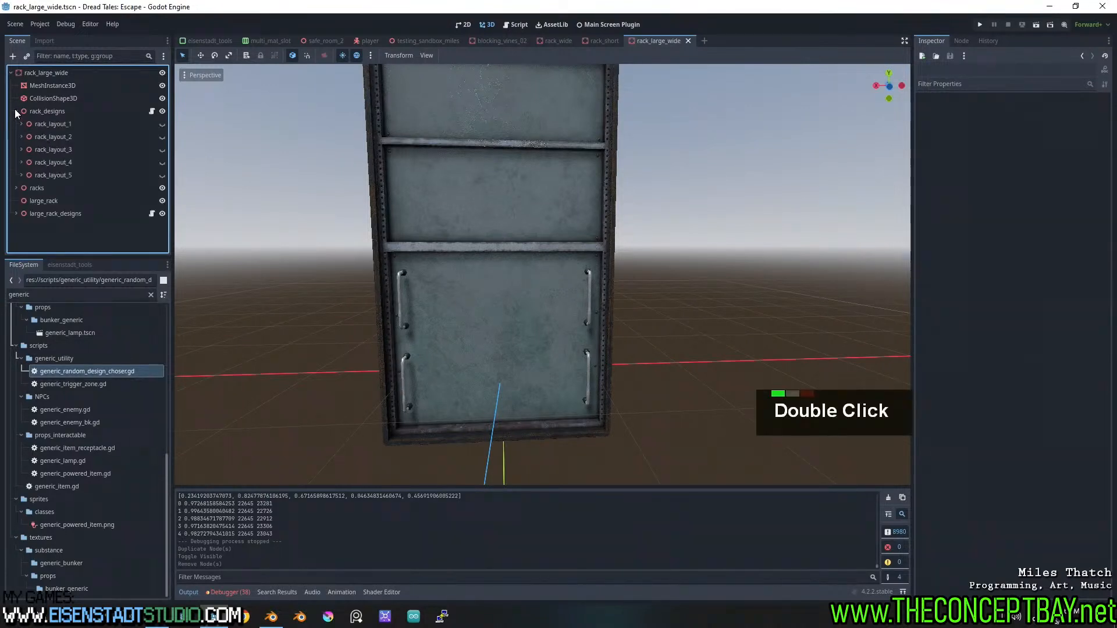
left_click(53, 175)
key("ctrl+d")
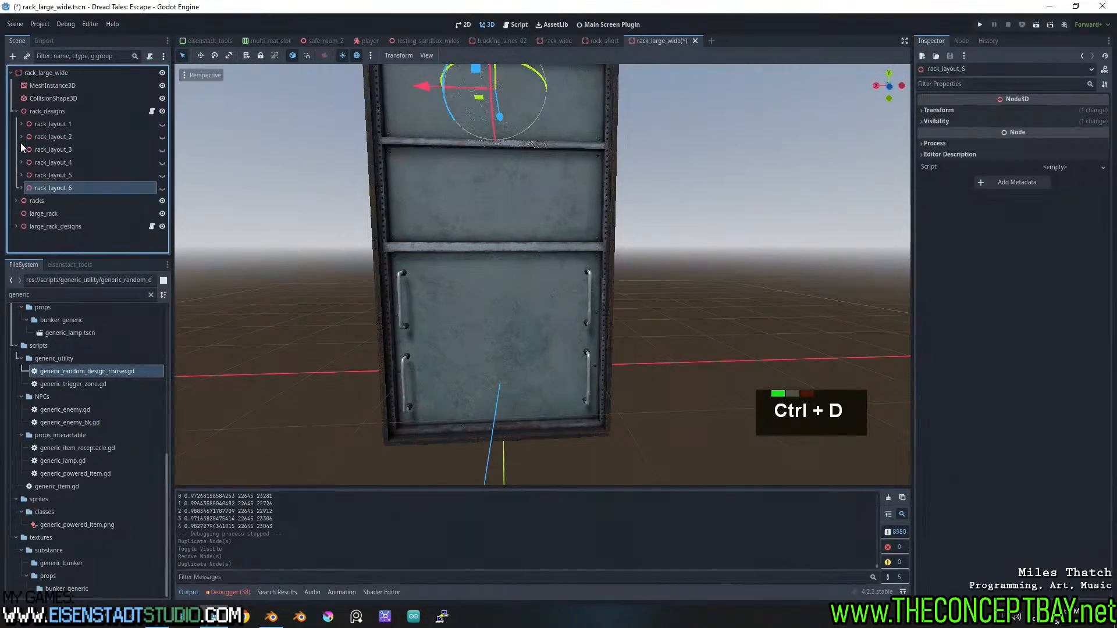
left_click(162, 189)
left_click(21, 187)
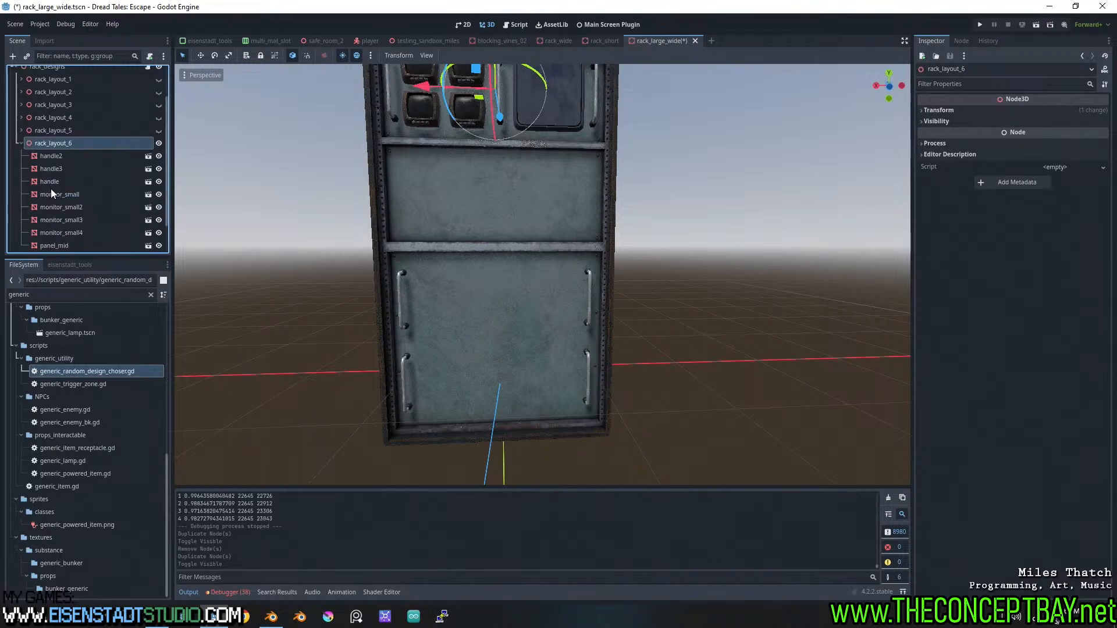
Delete the four small monitors and panel_mid from rack_layout_6
left_click(61, 198)
scroll(62, 197, "down", 2)
left_click(64, 207, "shift")
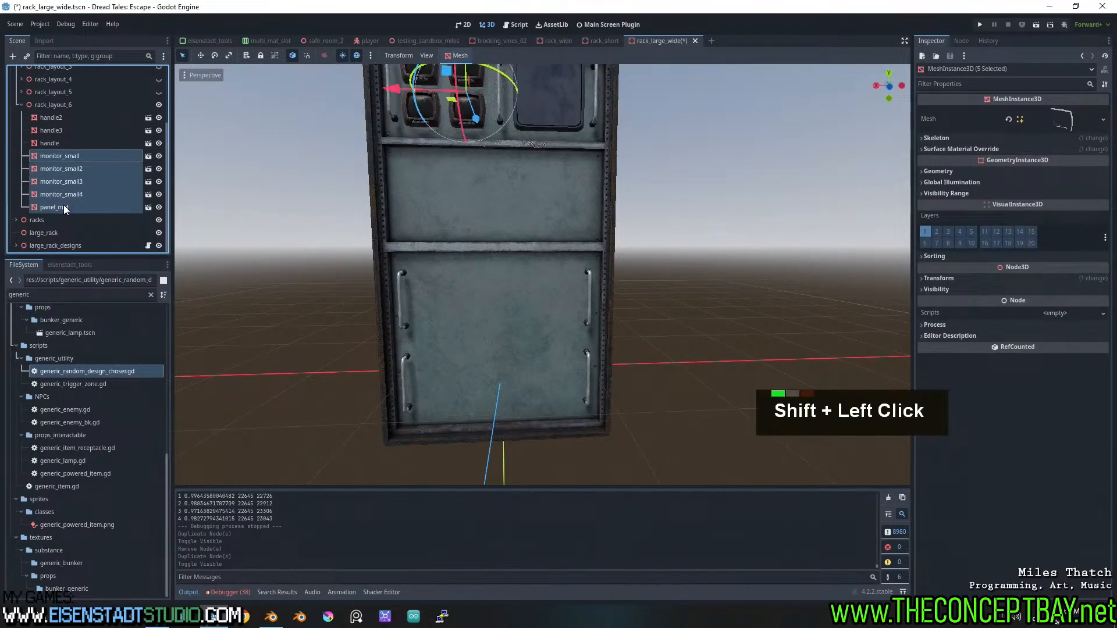
key("Delete")
key("Return")
scroll(506, 269, "down", 3, "shift")
scroll(506, 267, "down", 2, "shift")
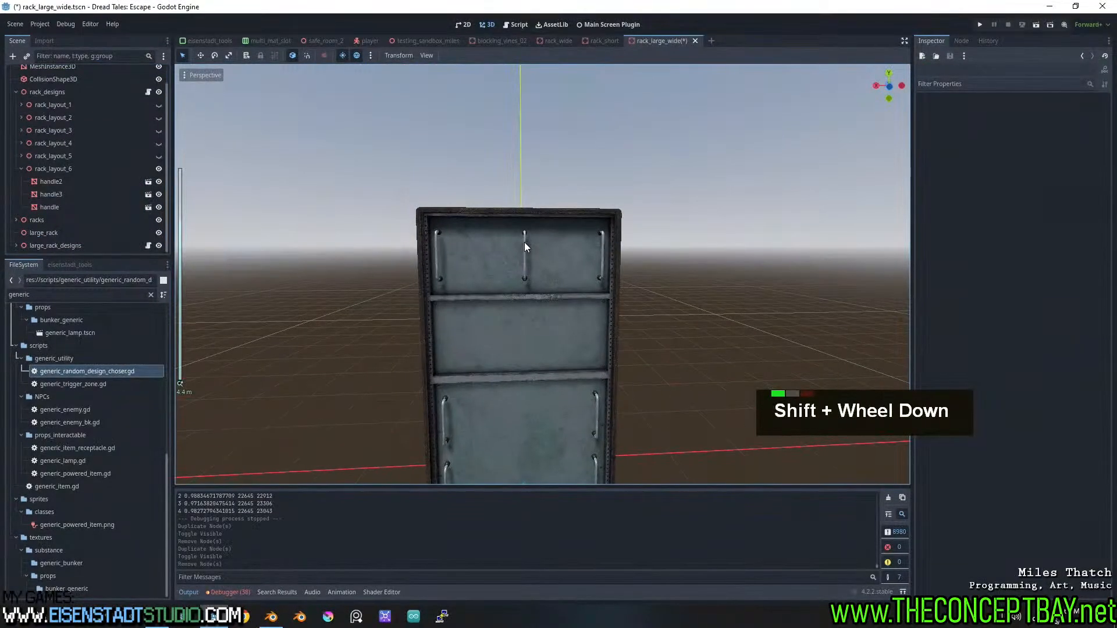
Delete the middle handle from rack_layout_6, collapse the layout node, and save the scene
left_click(525, 243)
key("Delete")
key("Return")
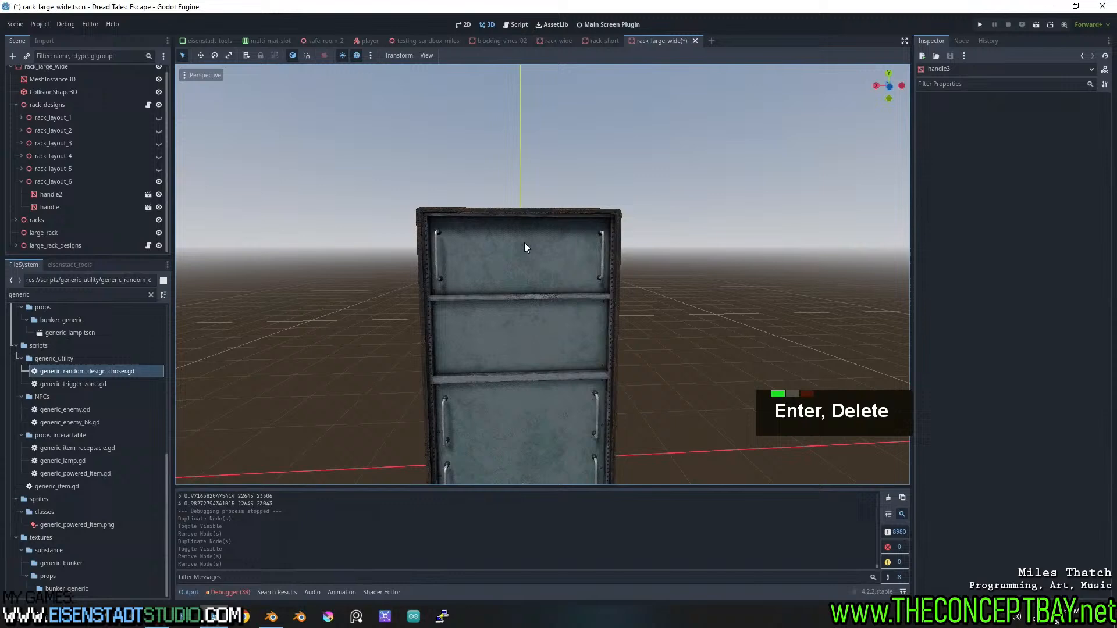
left_click(58, 181)
left_click(22, 181)
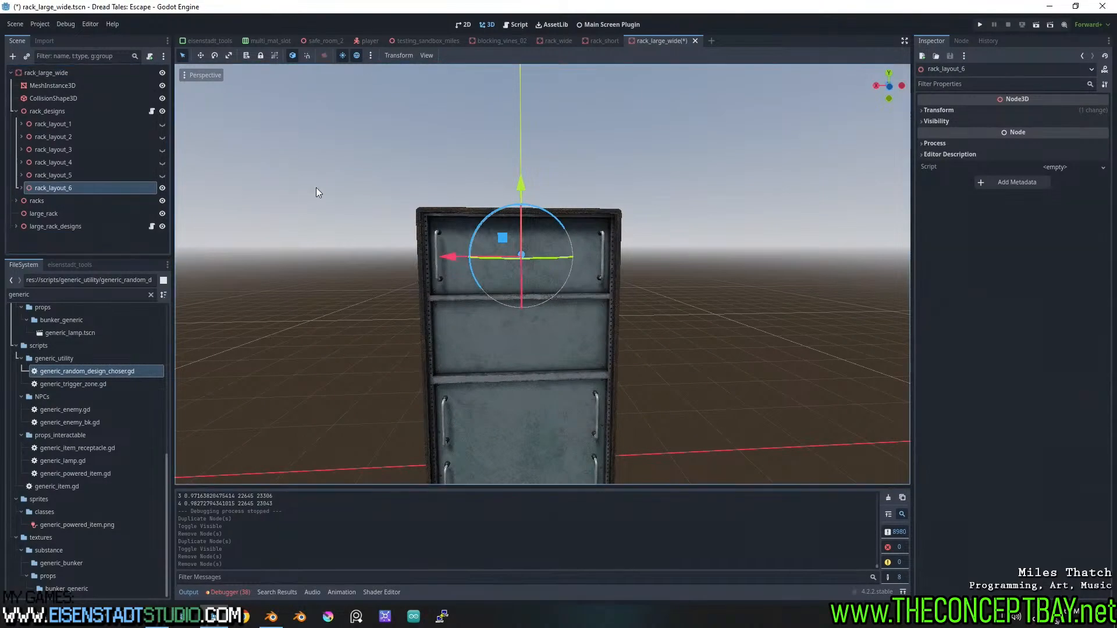
key("ctrl+s")
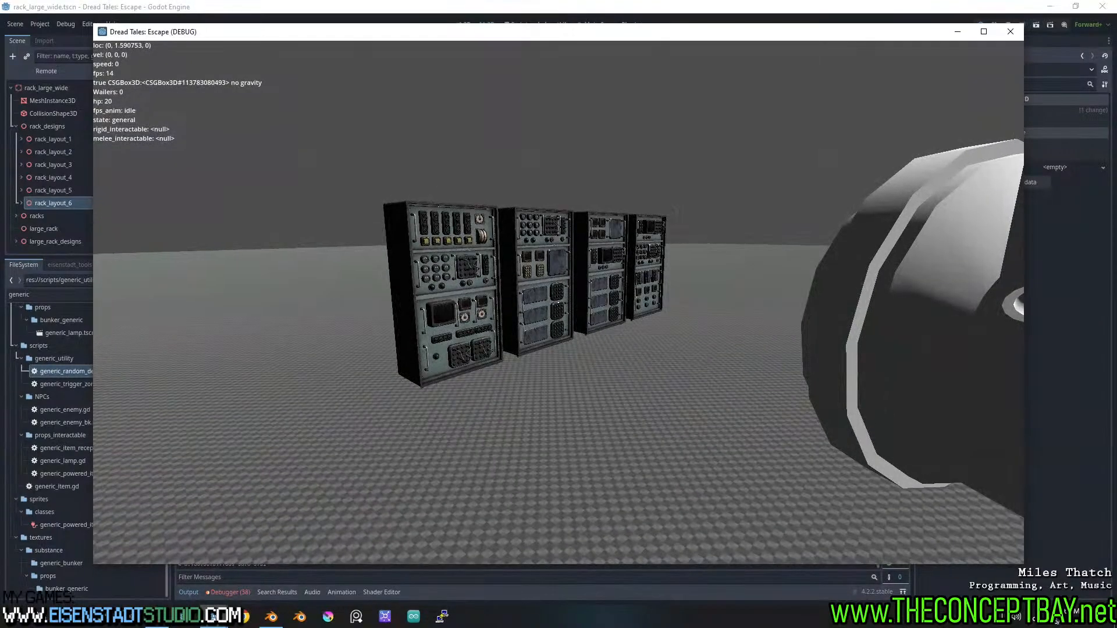
Test-run the game, view the designs on the four racks, and close the game
key("w")
key("d")
key("alt+F4")
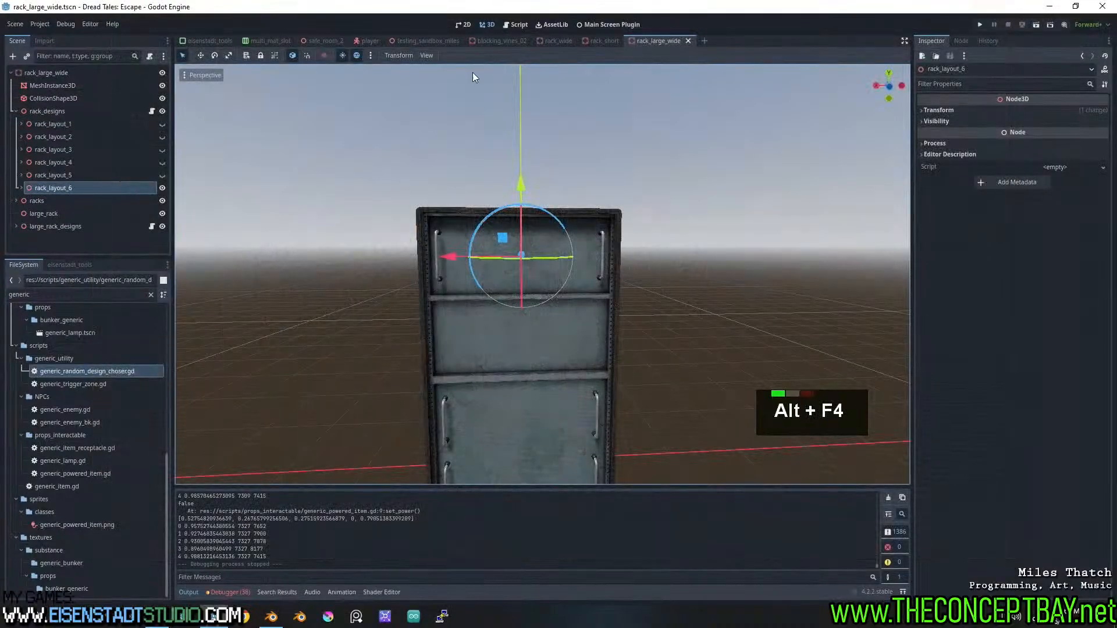
In the testing_sandbox_miles scene, duplicate all four rack_large_wide racks and move the copies along the row to make eight
left_click(323, 40)
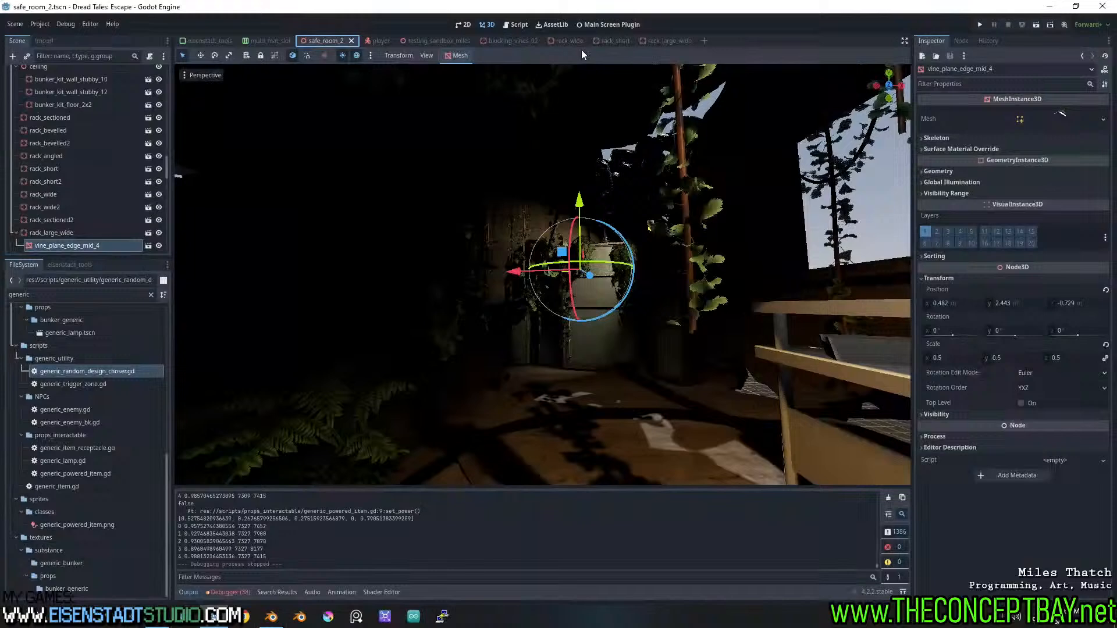
left_click(569, 40)
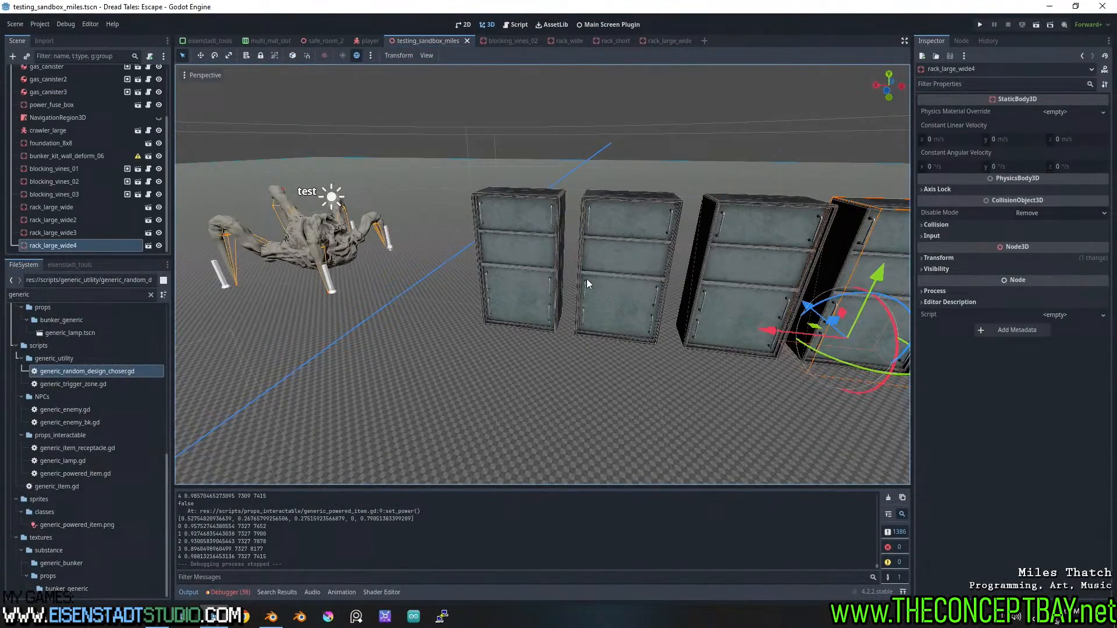
scroll(587, 278, "down", 3)
middle_click_drag(742, 299, 608, 309, "shift")
middle_click_drag(608, 308, 606, 423)
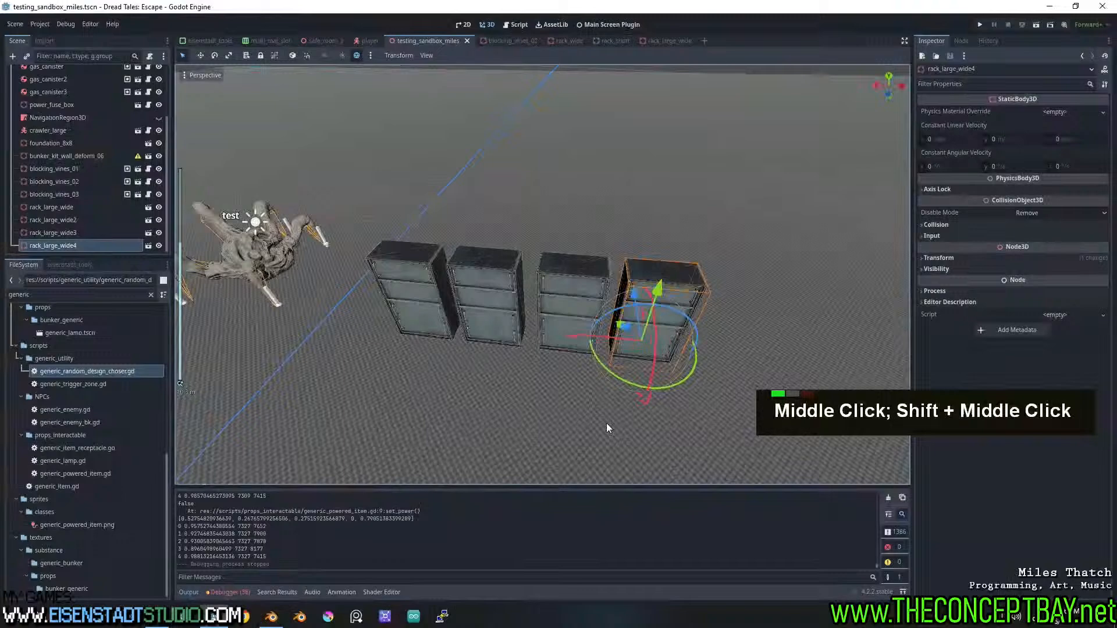
left_click(558, 278, "shift")
left_click(470, 270, "shift")
left_click(418, 264, "shift")
key("ctrl+d")
left_click_drag(505, 320, 757, 314, "shift")
Duplicate the four selected racks again and move the copies to the row's far end, making twelve racks
middle_click_drag(758, 314, 540, 265, "shift")
scroll(540, 266, "down", 2)
key("ctrl+d")
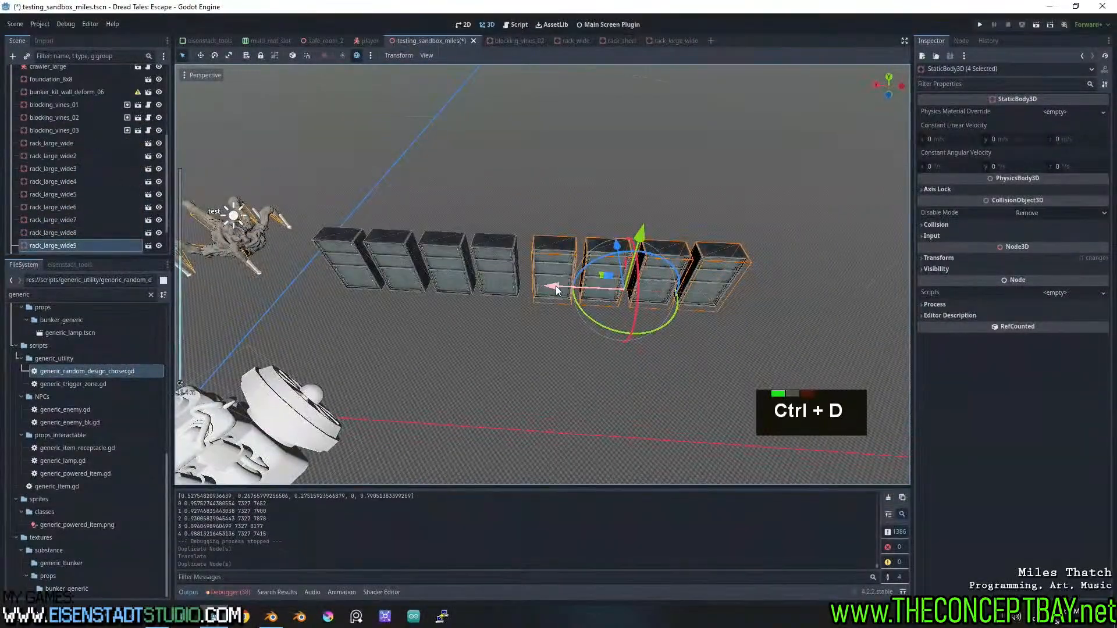
left_click_drag(556, 285, 758, 304)
middle_click_drag(765, 315, 733, 298)
middle_click_drag(733, 298, 708, 278, "shift")
Run the game and walk along the row of twelve racks to its far end, examining the random design combinations
key("F5")
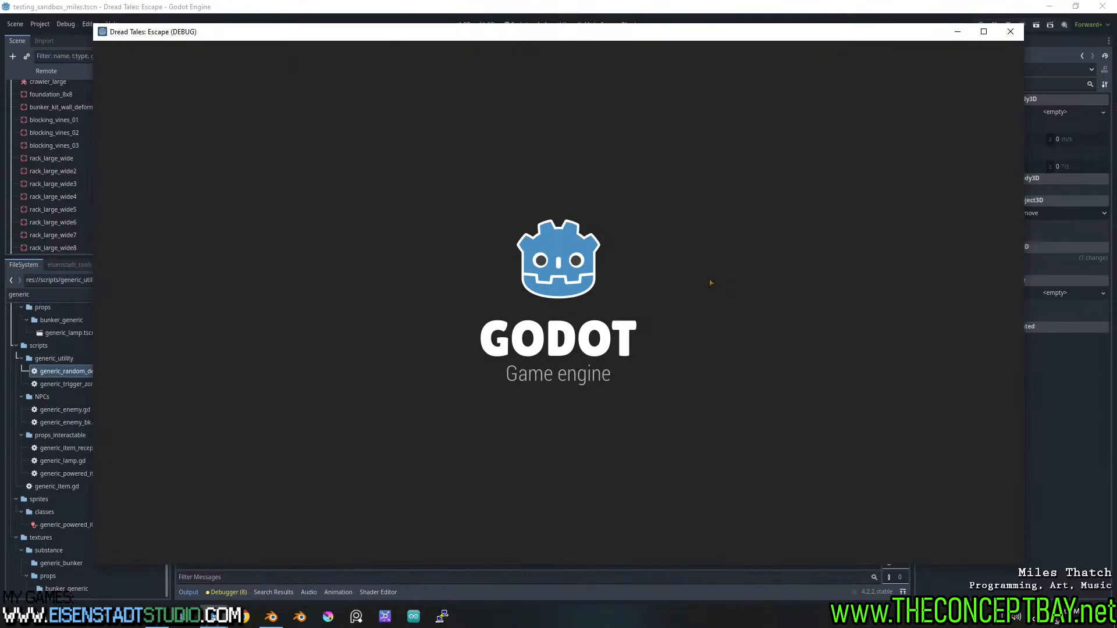
key("w")
key("d")
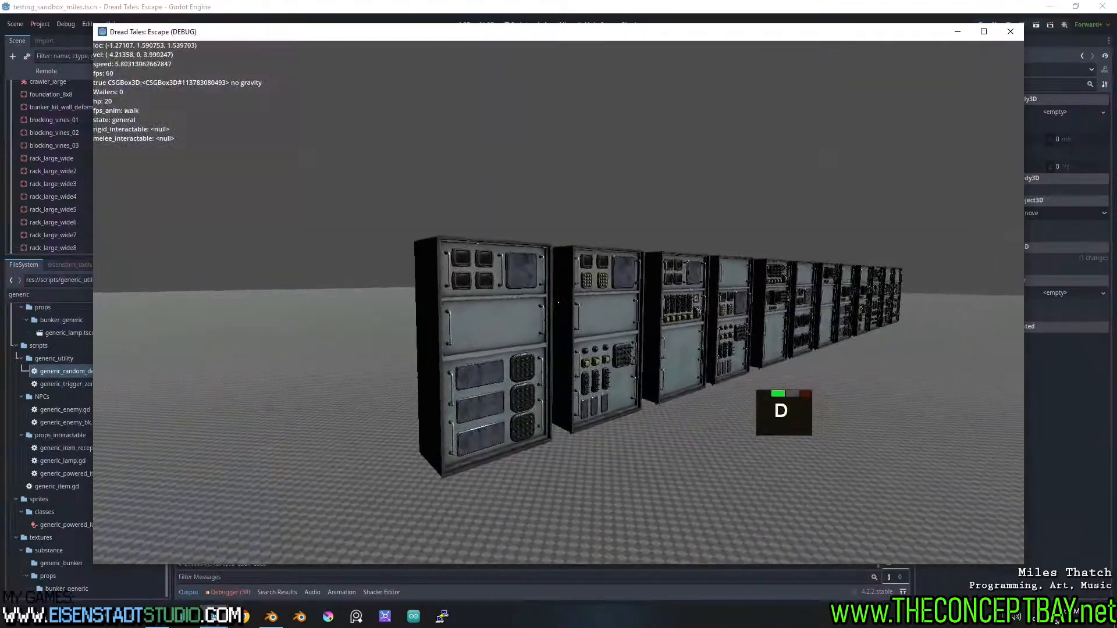
key("d")
key("d")
key("d")
key("d")
key("d")
key("d")
key("d")
key("d")
key("d")
key("d")
key("d")
key("d")
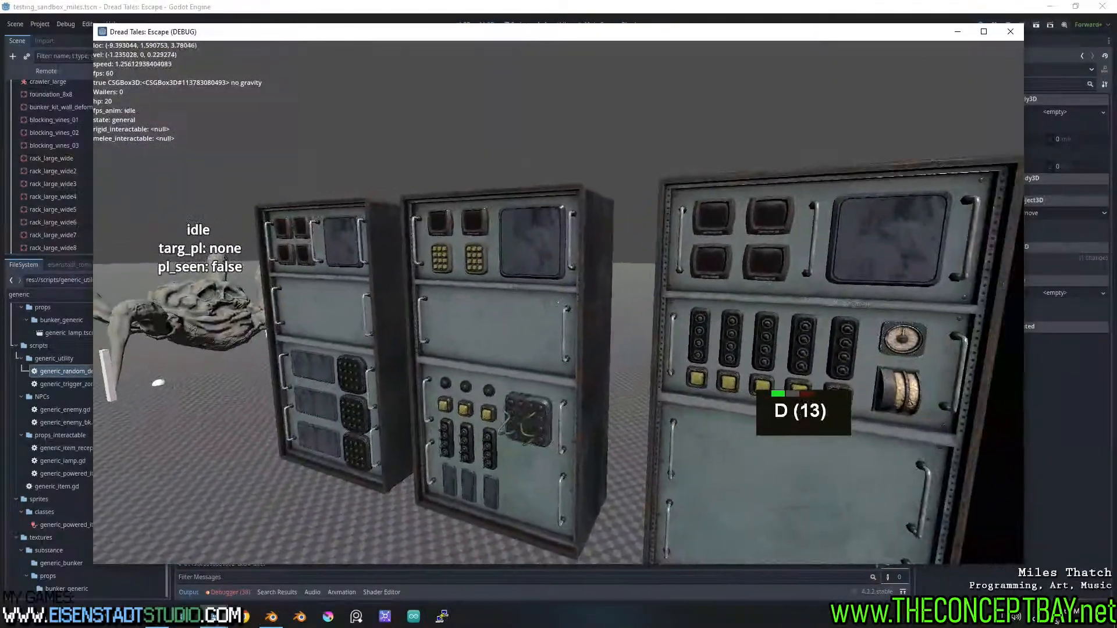
key("w")
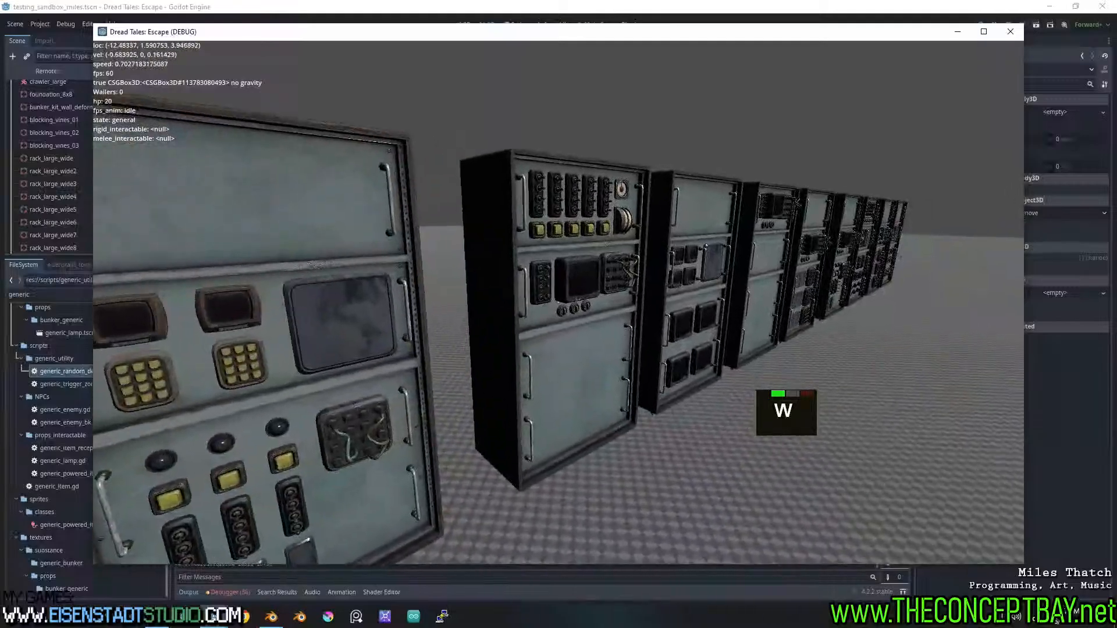
key("d")
key("s")
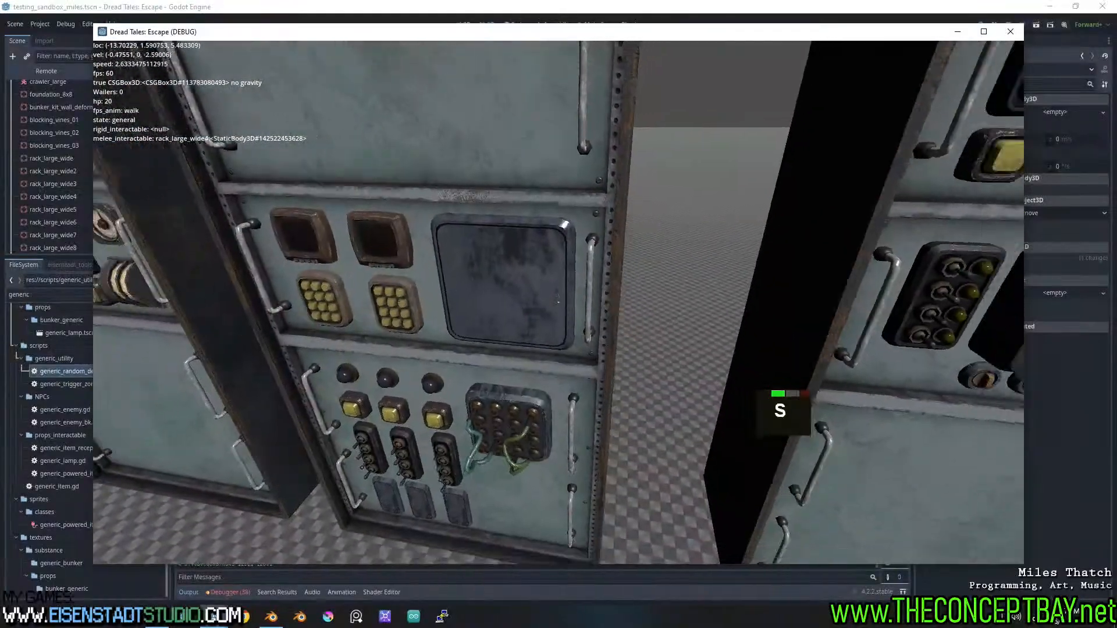
key("a")
key("d")
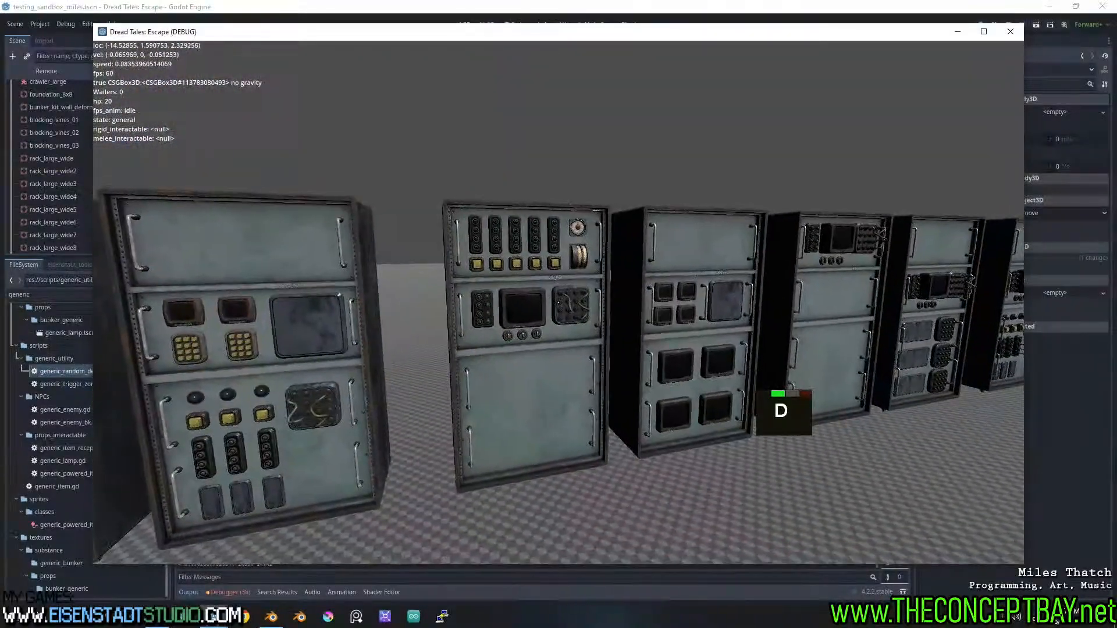
key("w")
key("d")
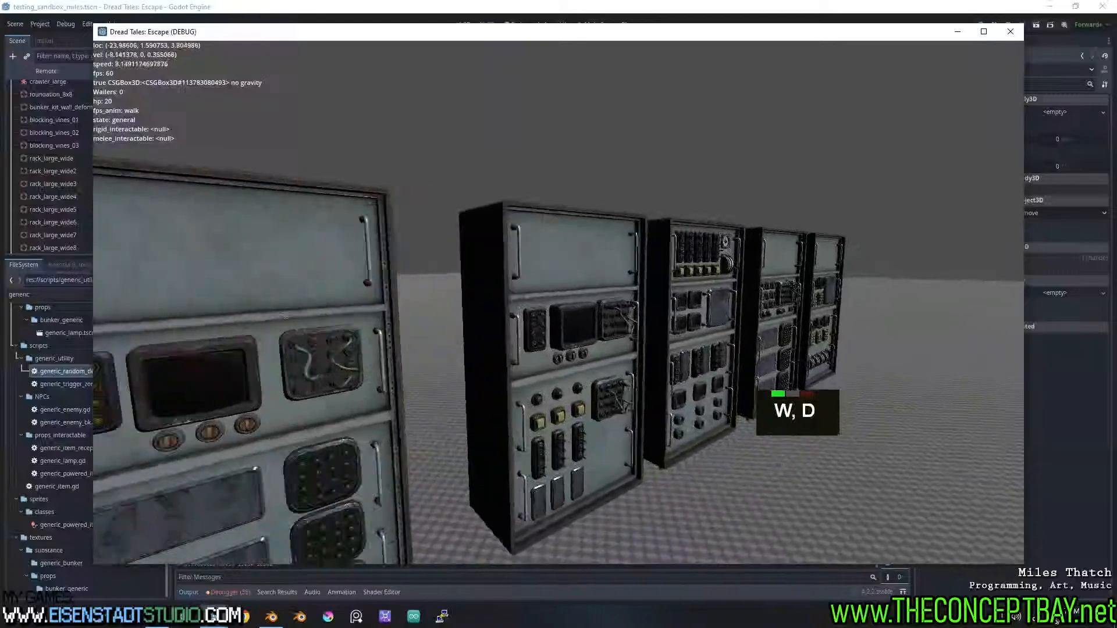
key("w")
key("d")
key("w")
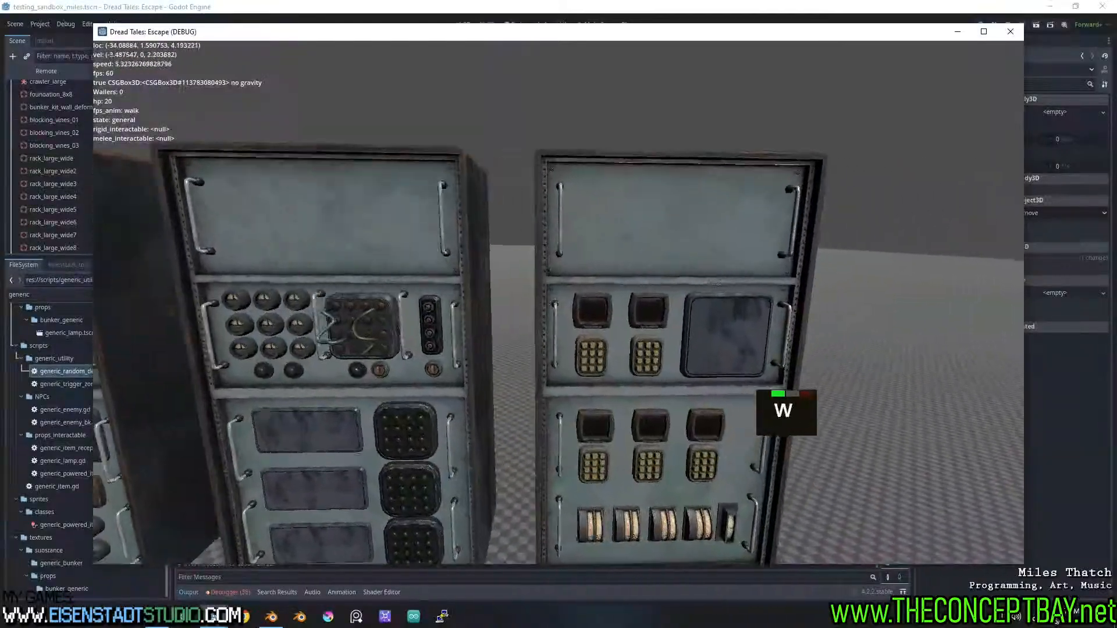
key("a")
key("a")
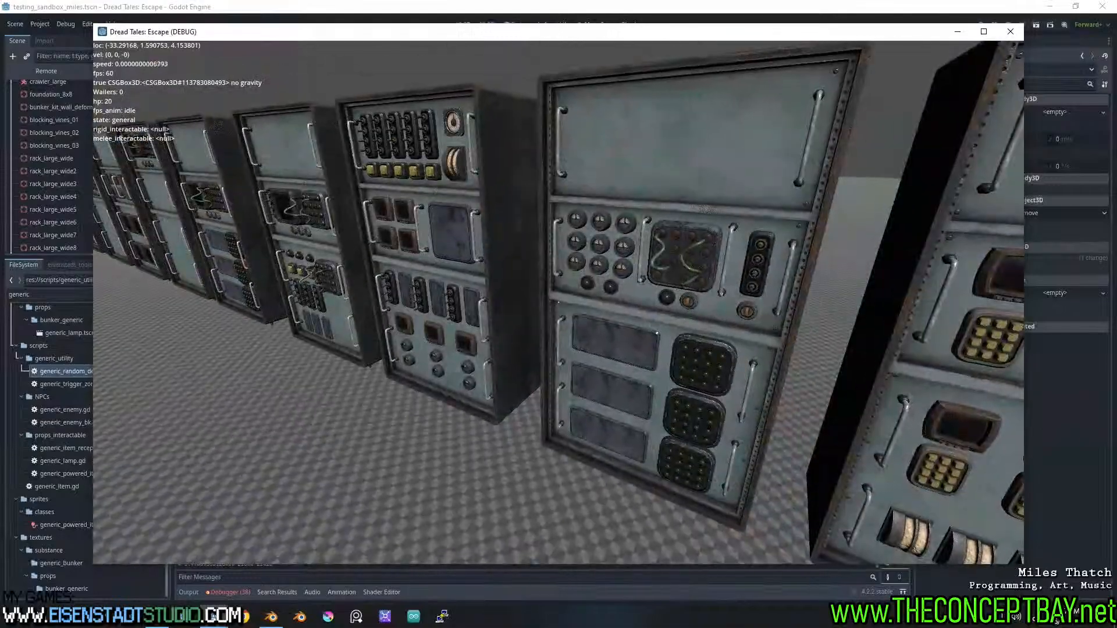
Walk back along the rack row to its start, comparing the blank and equipped panels from close up and at an angle
key("w")
key("a")
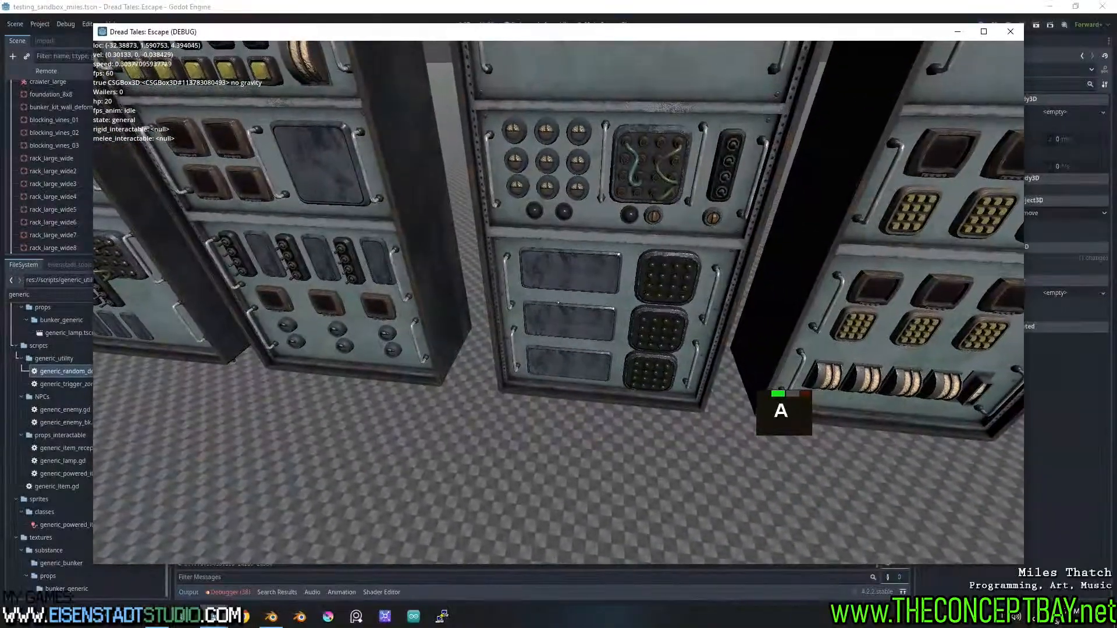
key("w")
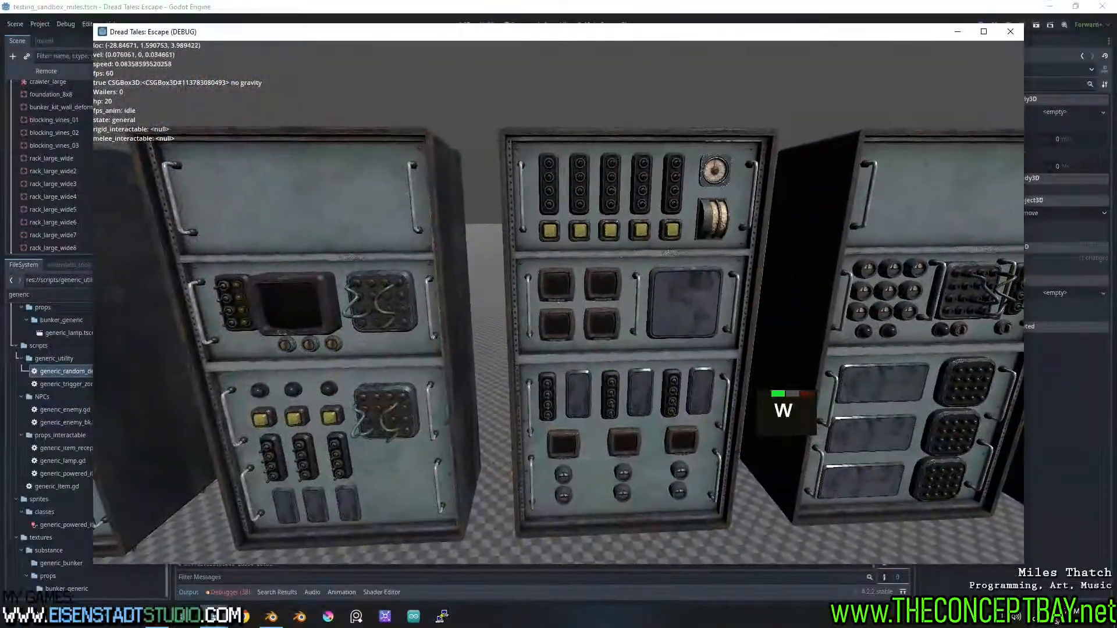
key("w")
key("a")
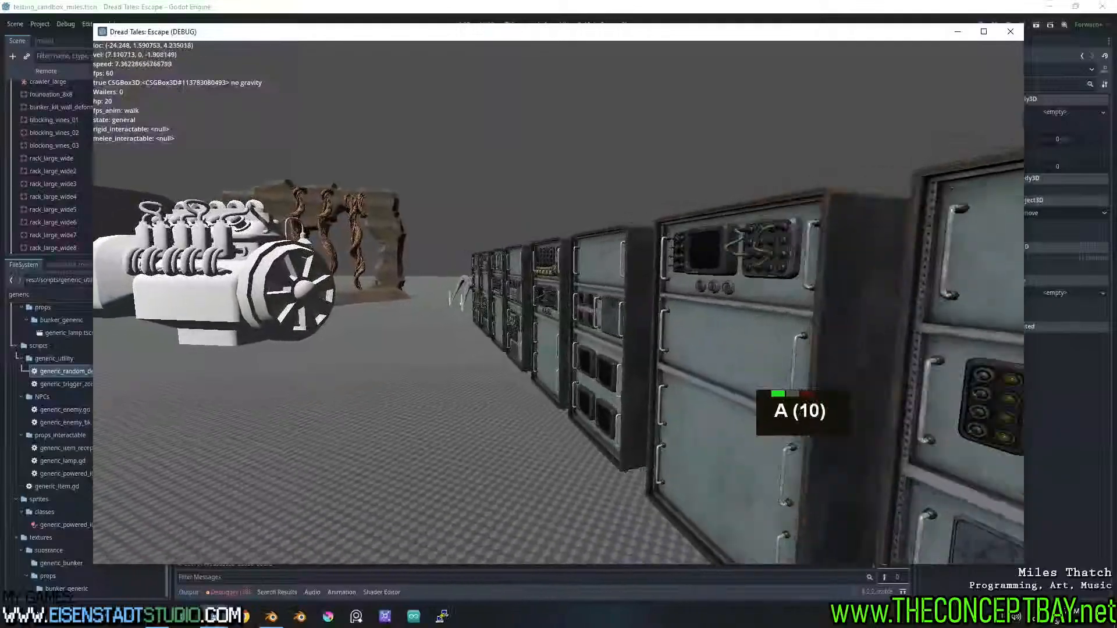
key("a")
key("a")
key("a")
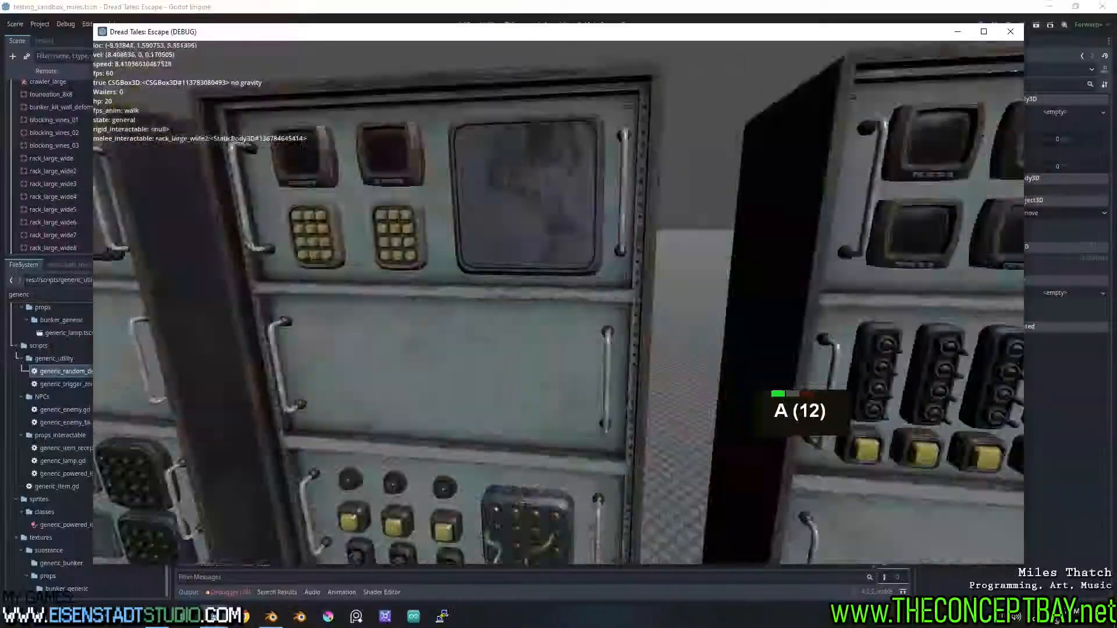
key("a")
key("w")
key("w")
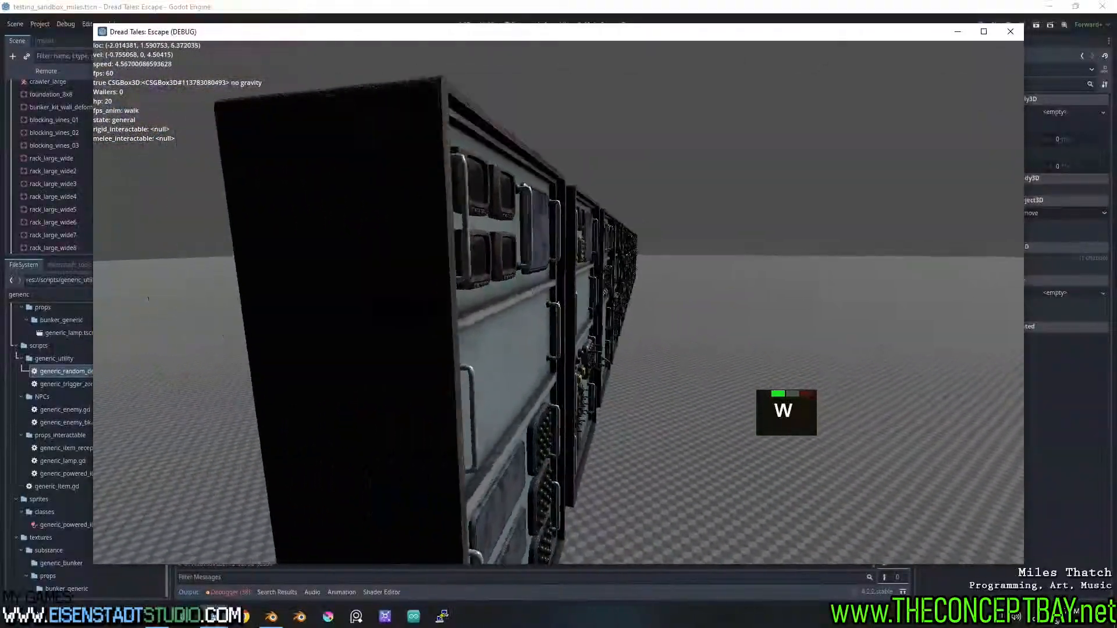
key("d")
key("d")
key("d")
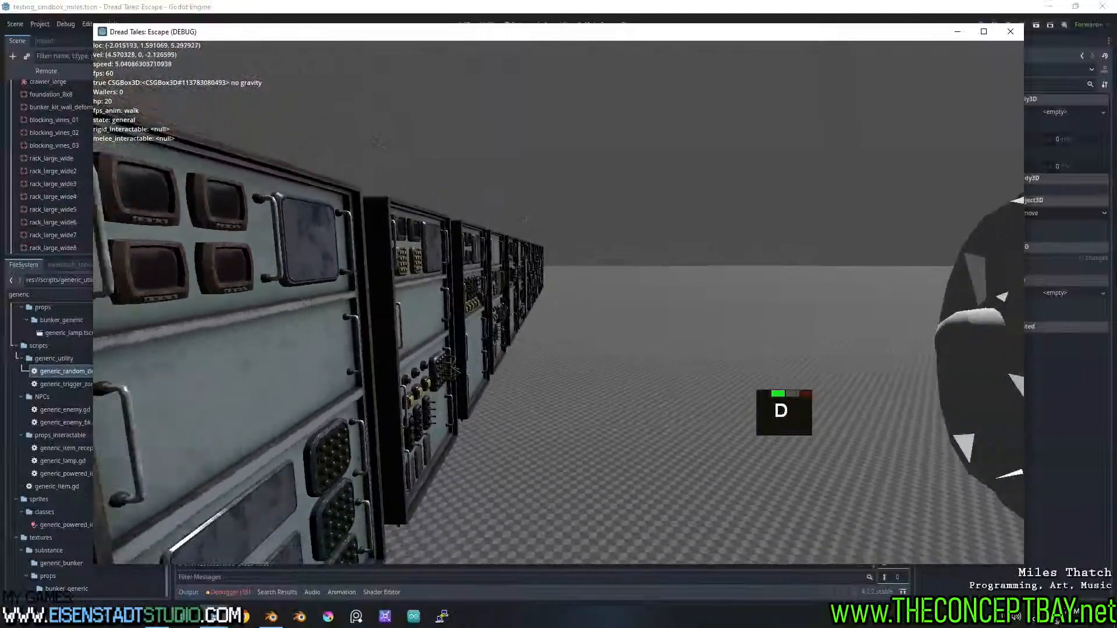
Walk along the row of twelve racks again to its far end, comparing the random panel combinations
key("w")
key("w")
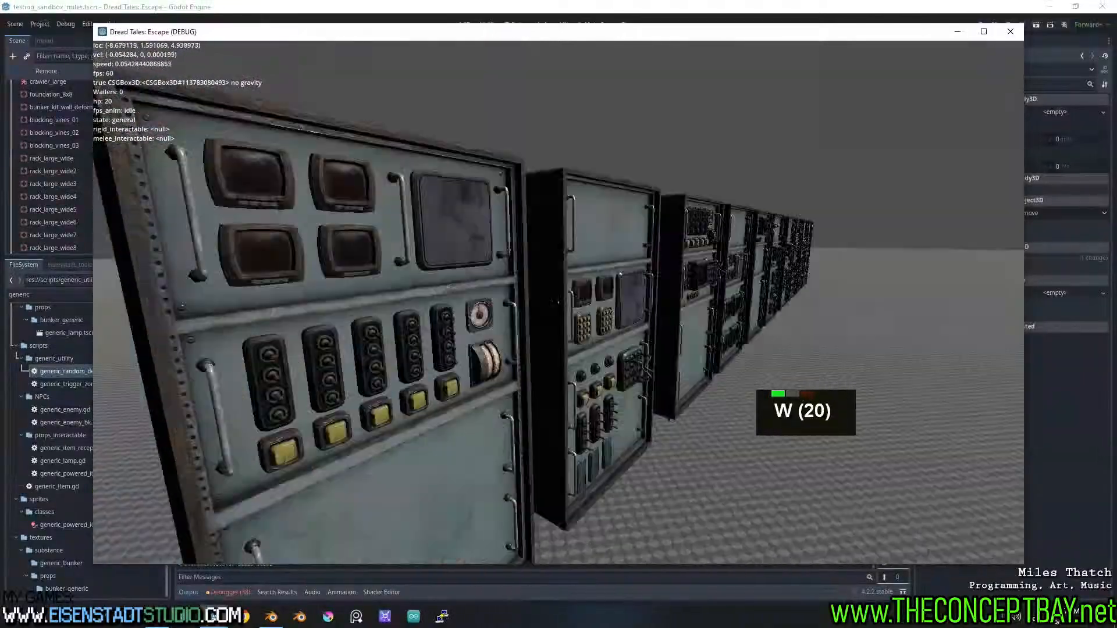
key("s")
key("w")
key("d")
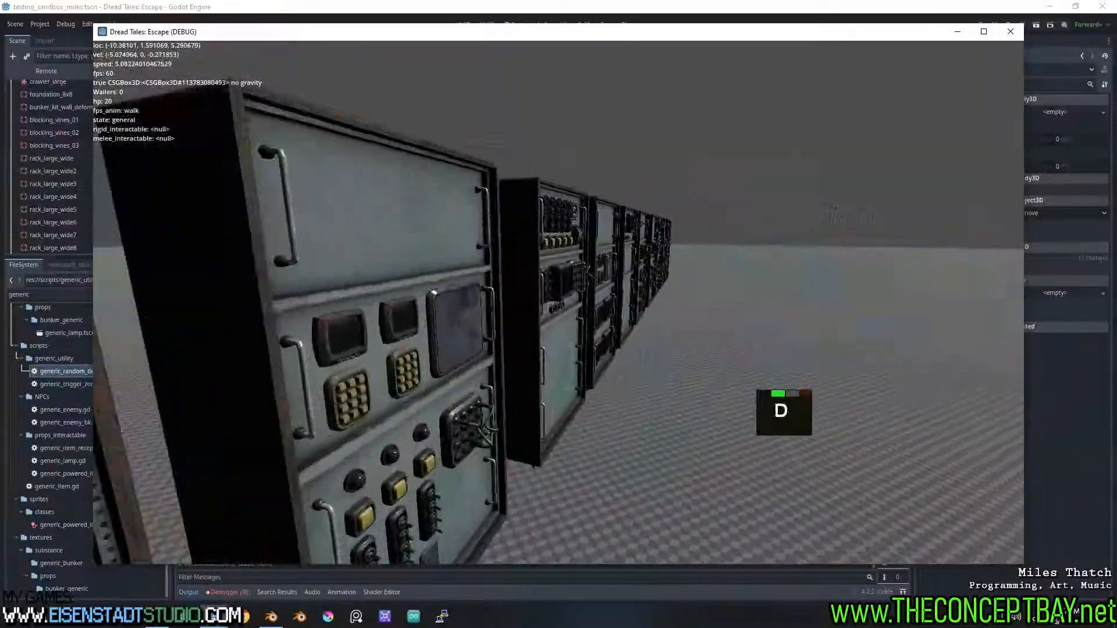
key("a")
key("d")
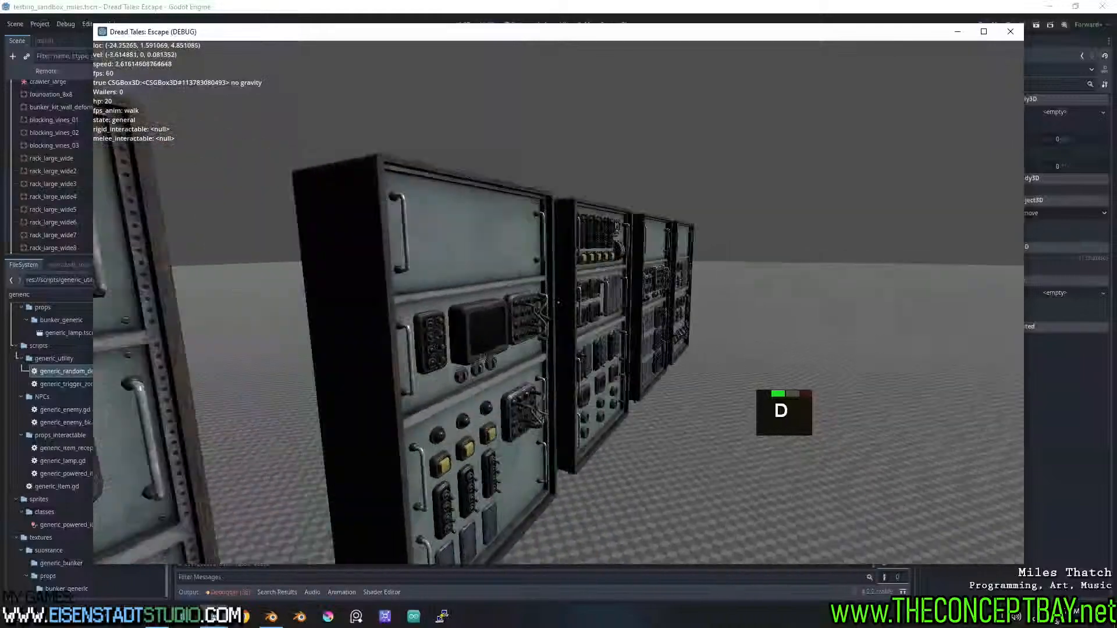
key("d")
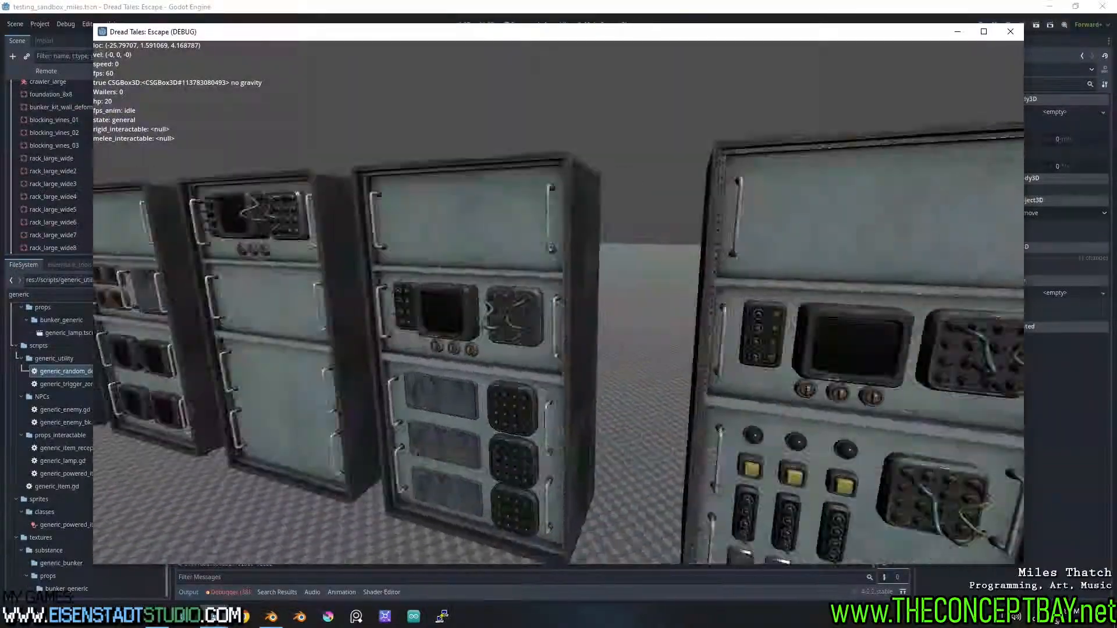
key("w")
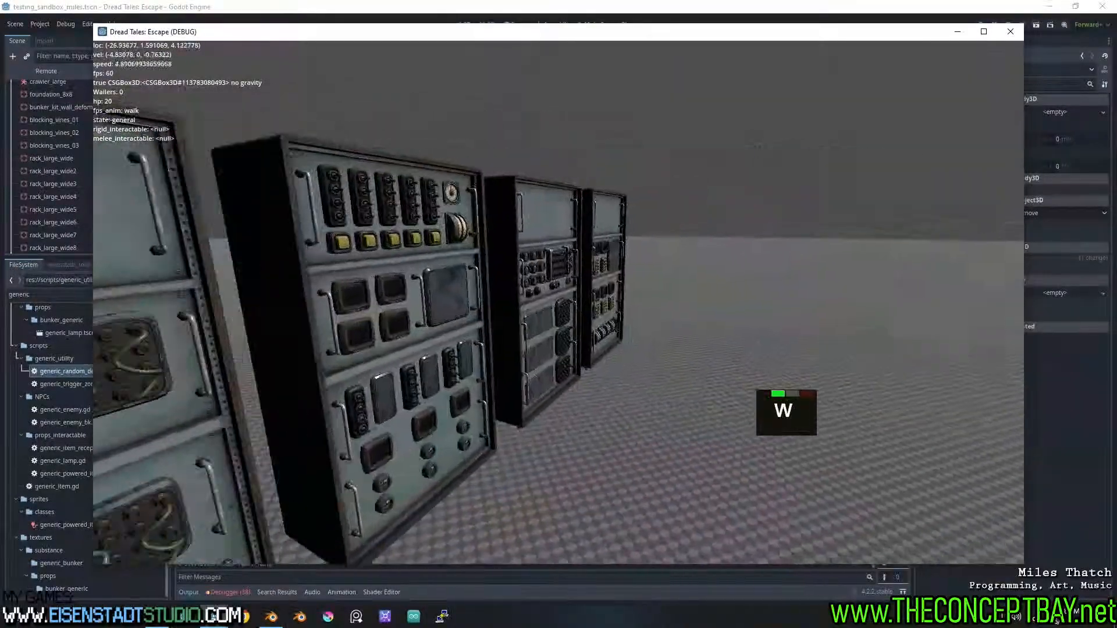
key("a")
key("d")
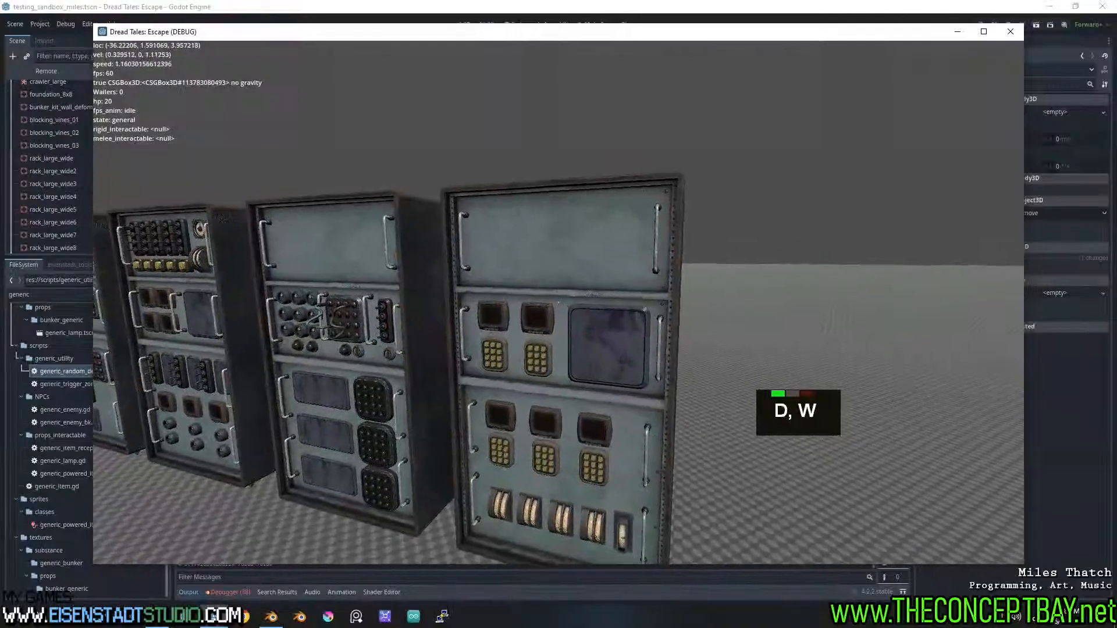
Walk back past the racks to the row's start, view the first racks at an angle, and quit the running game
key("a")
key("w")
key("a")
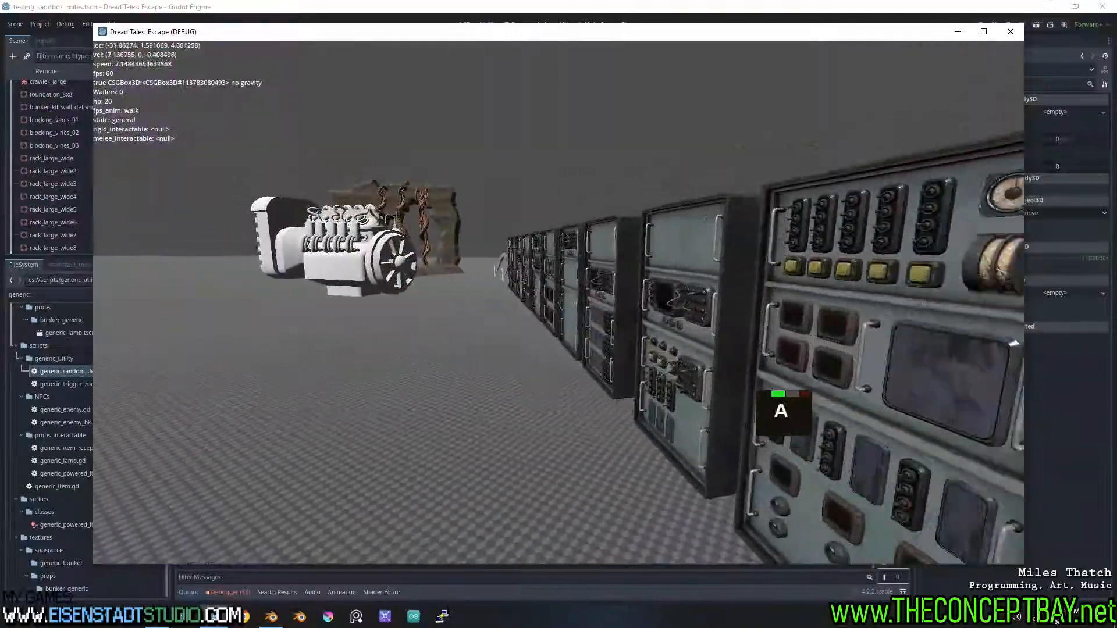
key("a")
key("a")
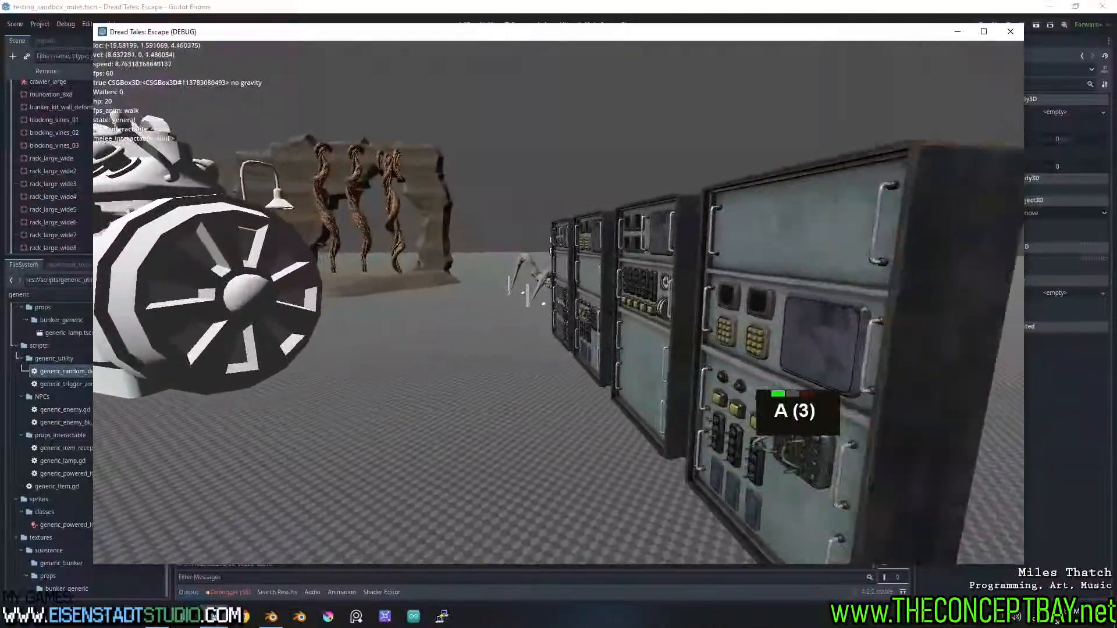
key("a")
key("a")
key("s")
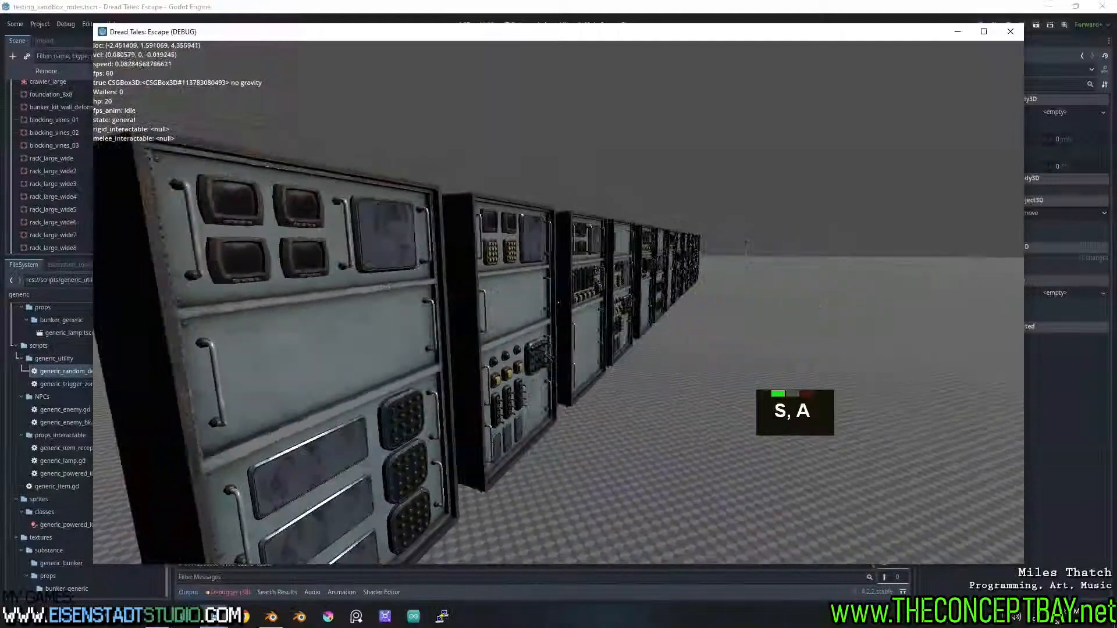
key("d")
key("a")
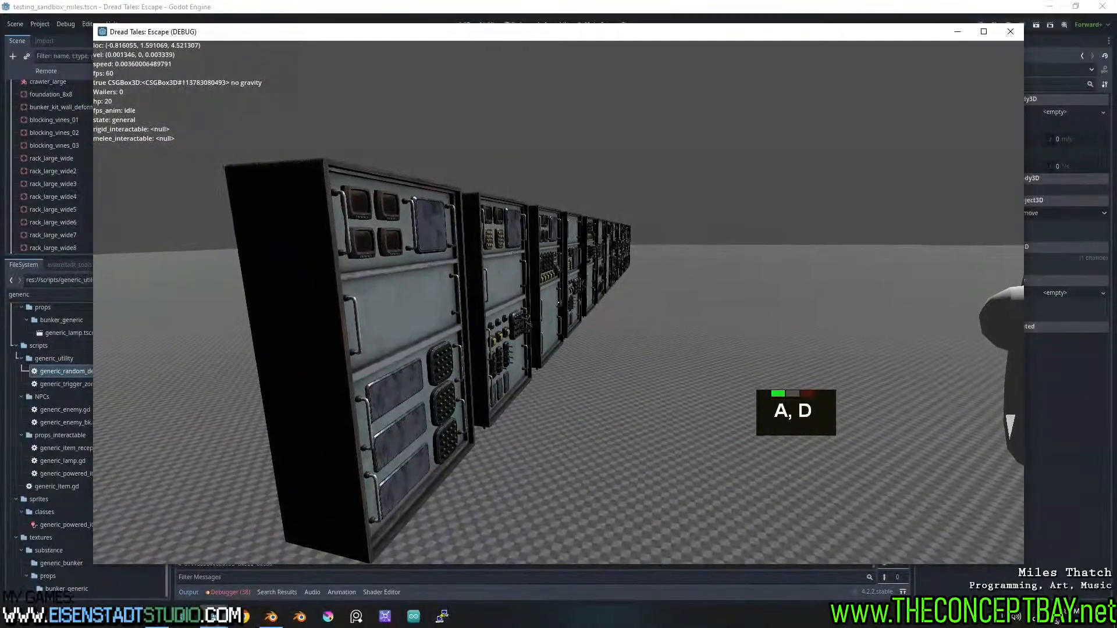
key("alt+F4")
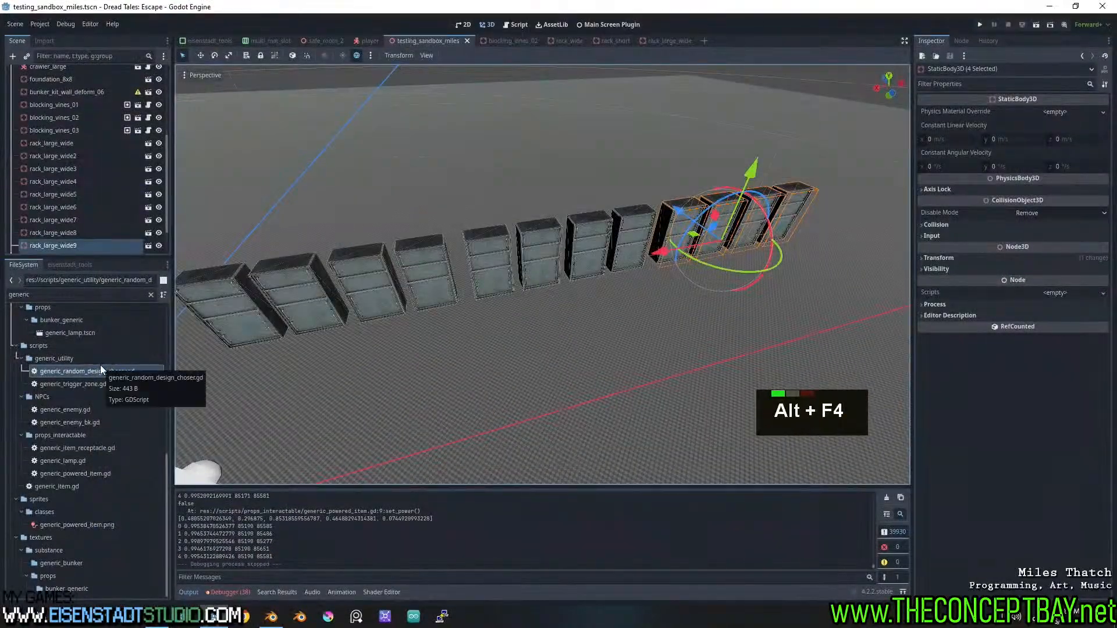
Switch to the rack_large_wide scene, examine its handle-only panels at an angle, and close the scene
left_click(90, 371)
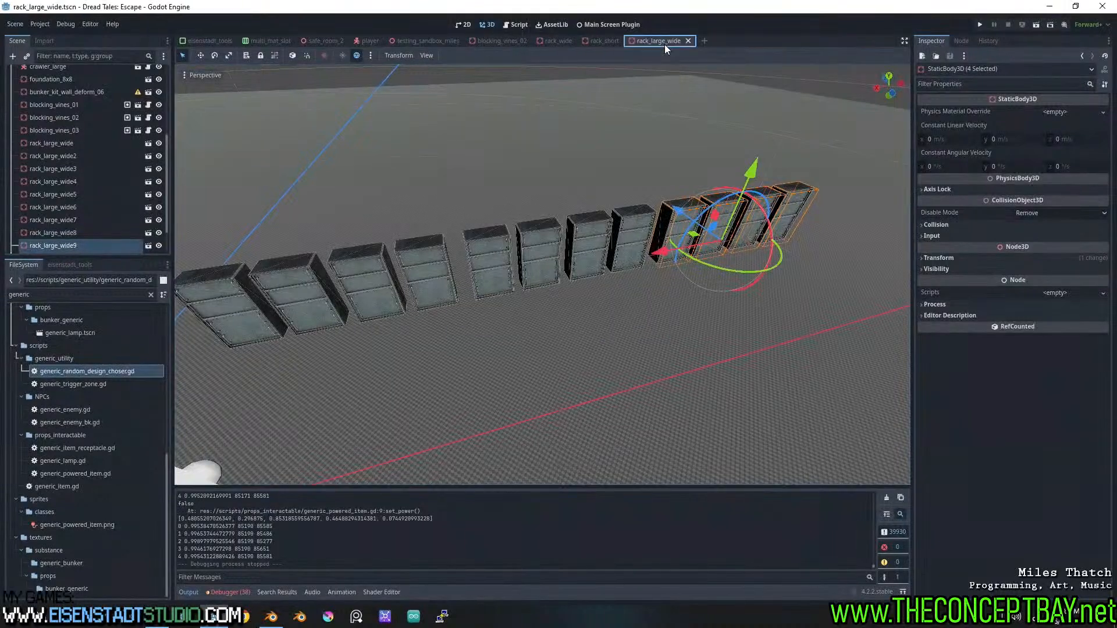
left_click(665, 42)
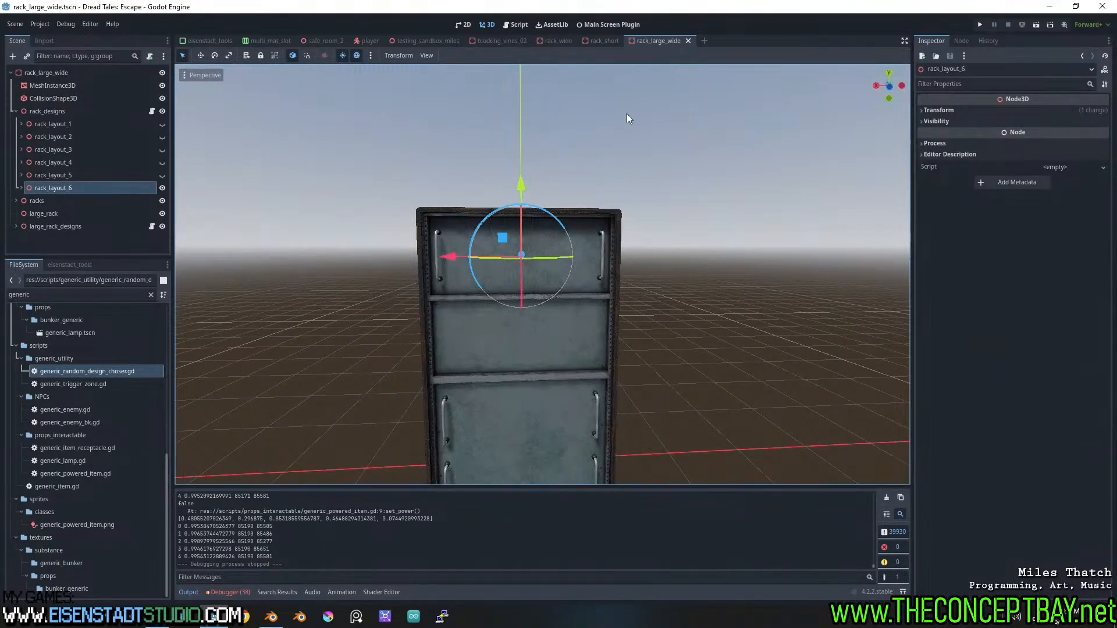
middle_click_drag(626, 113, 754, 183)
scroll(679, 162, "down", 2)
middle_click_drag(679, 162, 727, 230)
scroll(721, 214, "up", 3)
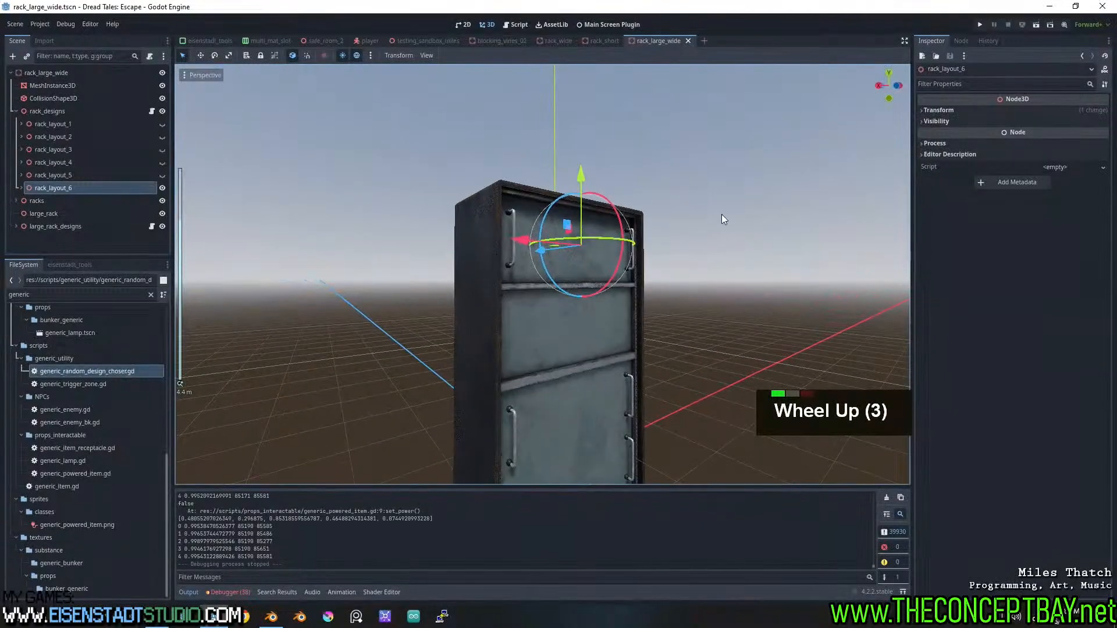
left_click(689, 41)
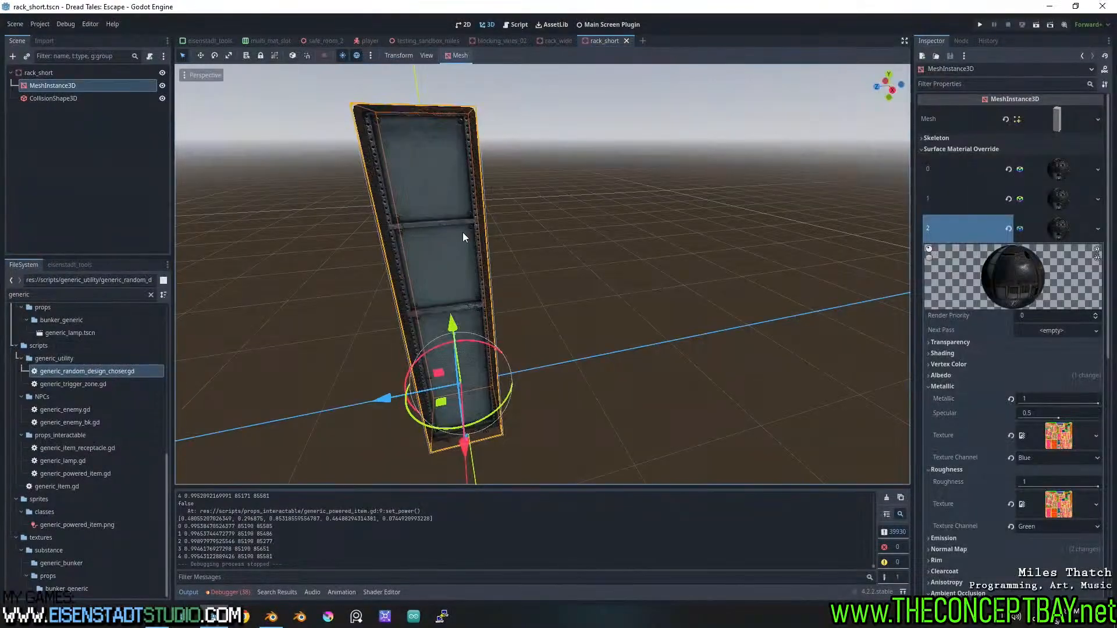
Examine the bare rack_short model from several angles and from farther away
middle_click_drag(463, 232, 452, 158)
middle_click_drag(487, 304, 452, 217)
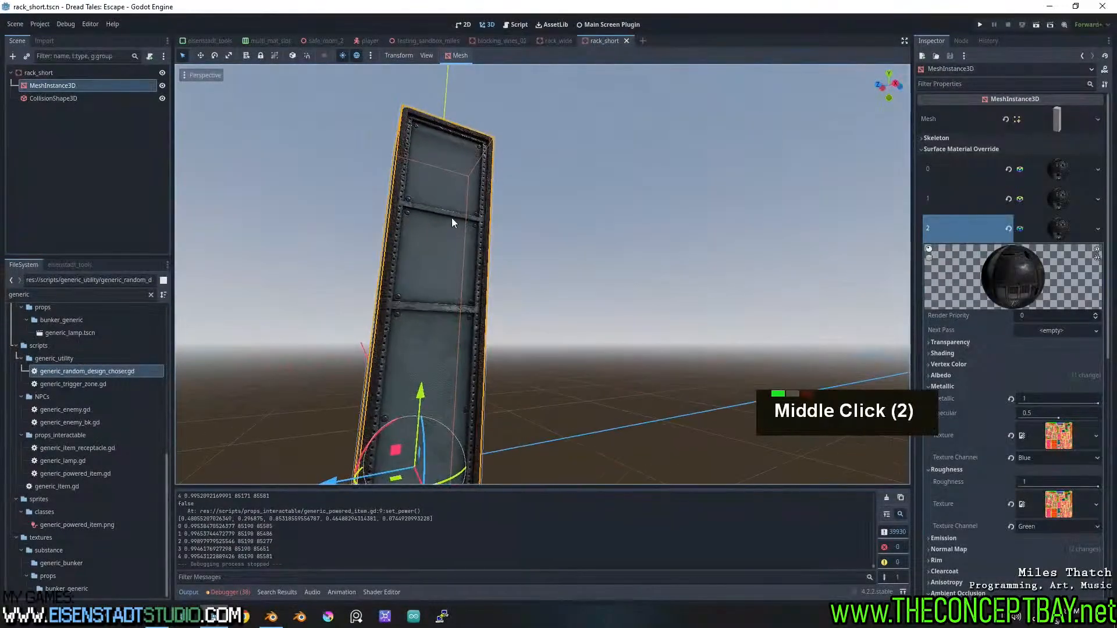
scroll(539, 319, "down", 3)
scroll(548, 368, "up", 2)
middle_click_drag(548, 368, 508, 275)
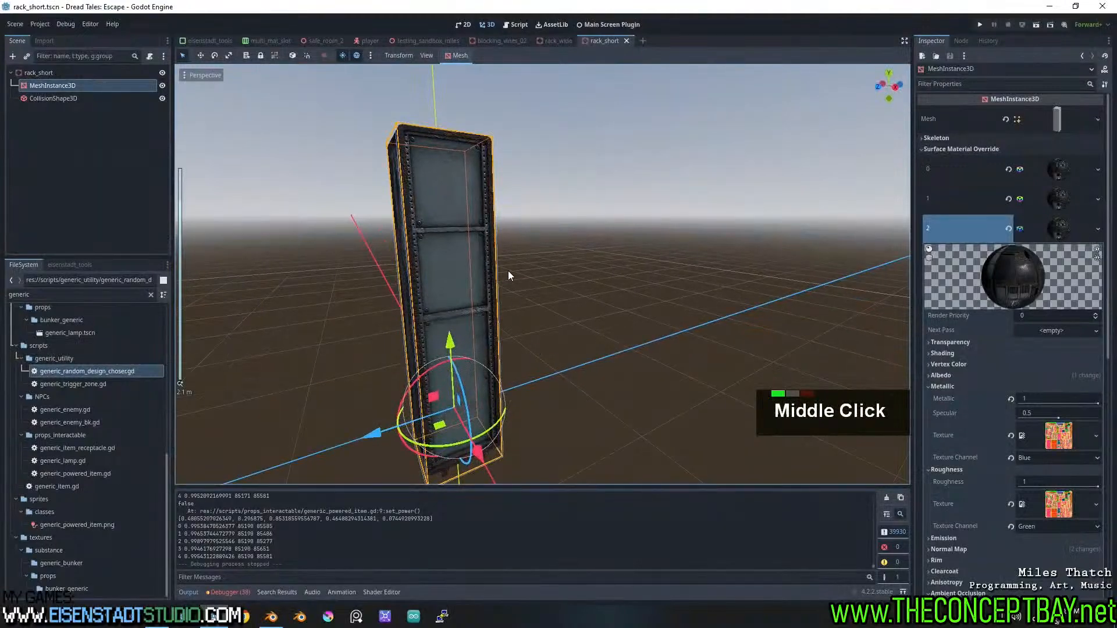
middle_click_drag(493, 157, 477, 186)
scroll(207, 282, "down", 4)
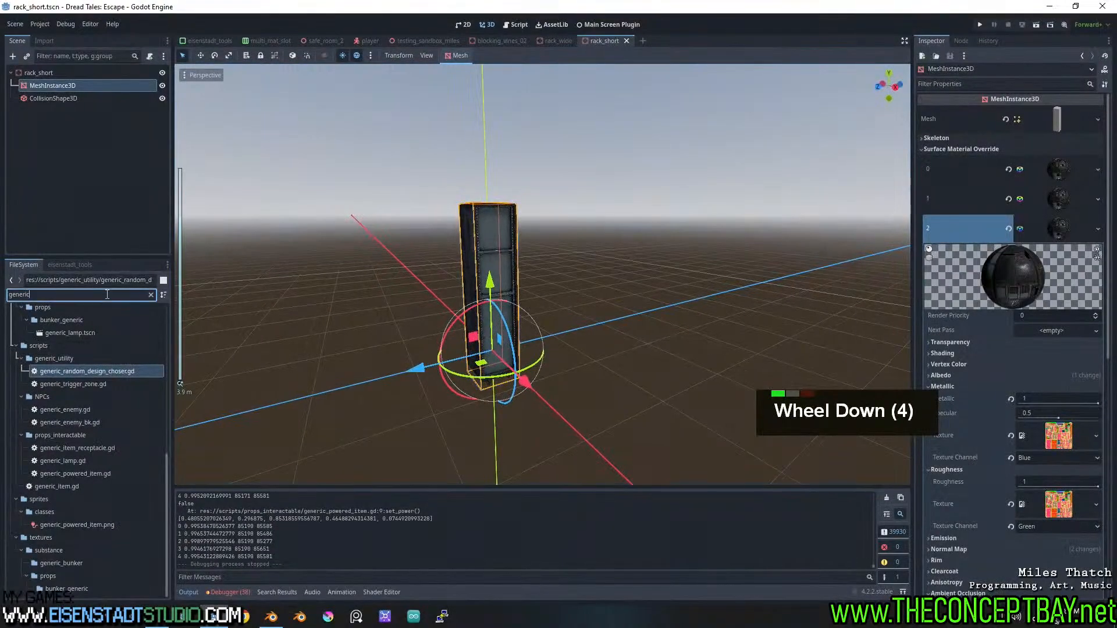
Filter the project files for "RACK", open the stack_rack_2.tscn scene and examine its model close up
key("ctrl+a")
type("RAC")
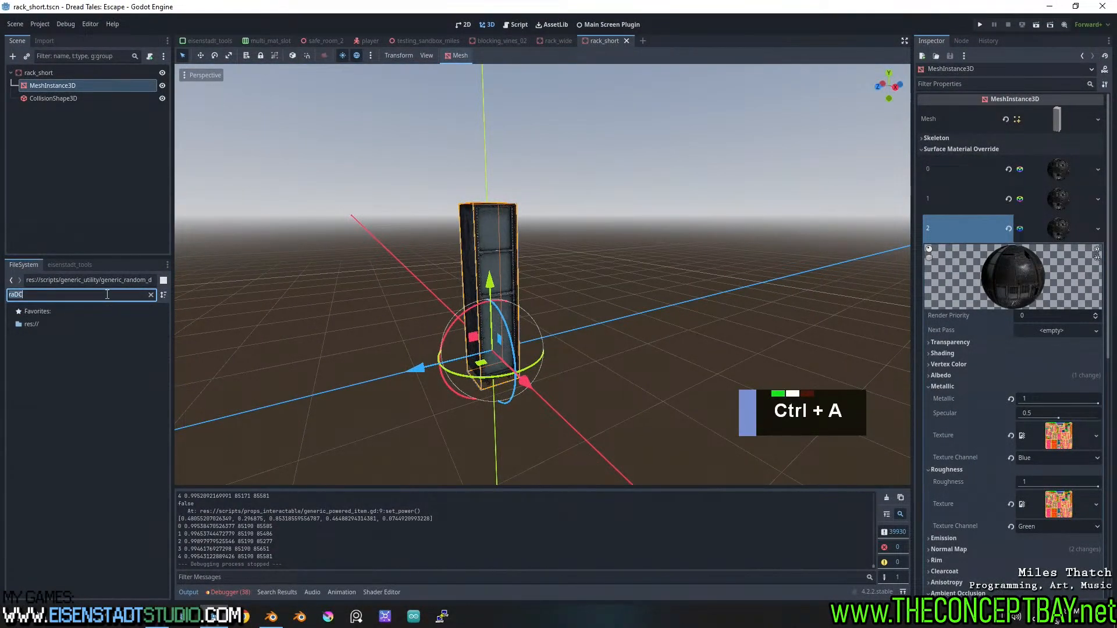
type("K")
scroll(87, 467, "down", 9)
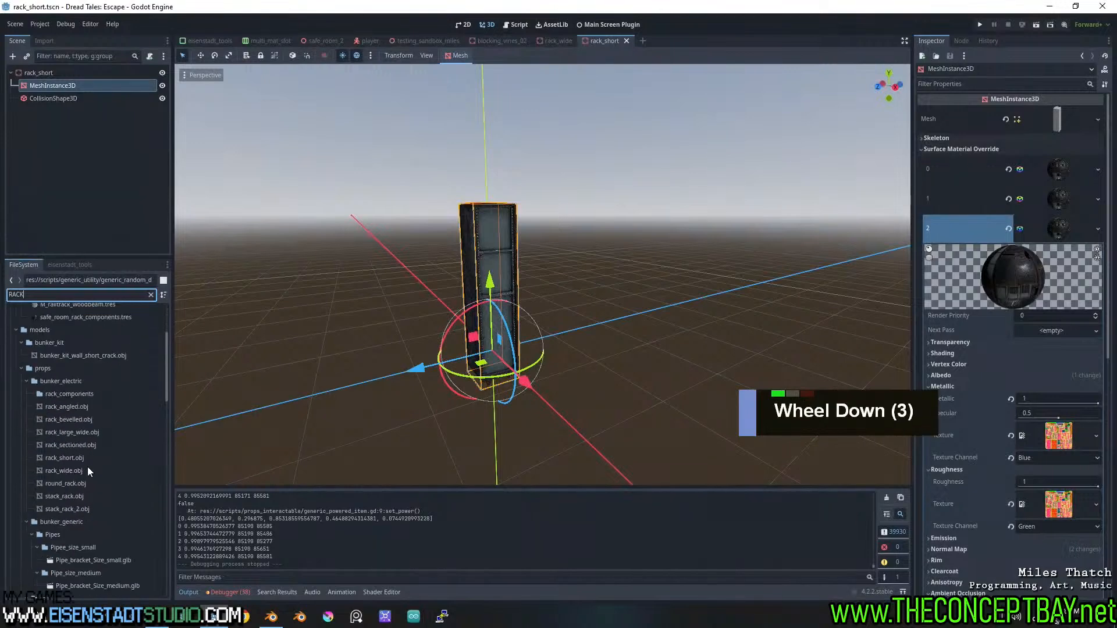
scroll(88, 467, "down", 5)
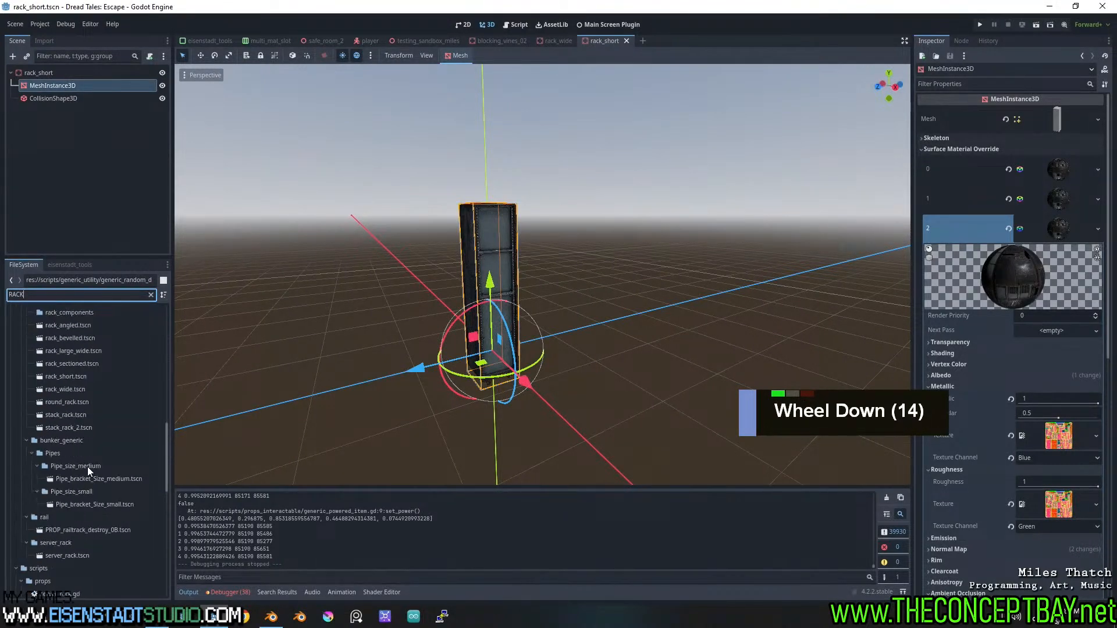
scroll(83, 463, "up", 1)
double_click(82, 463)
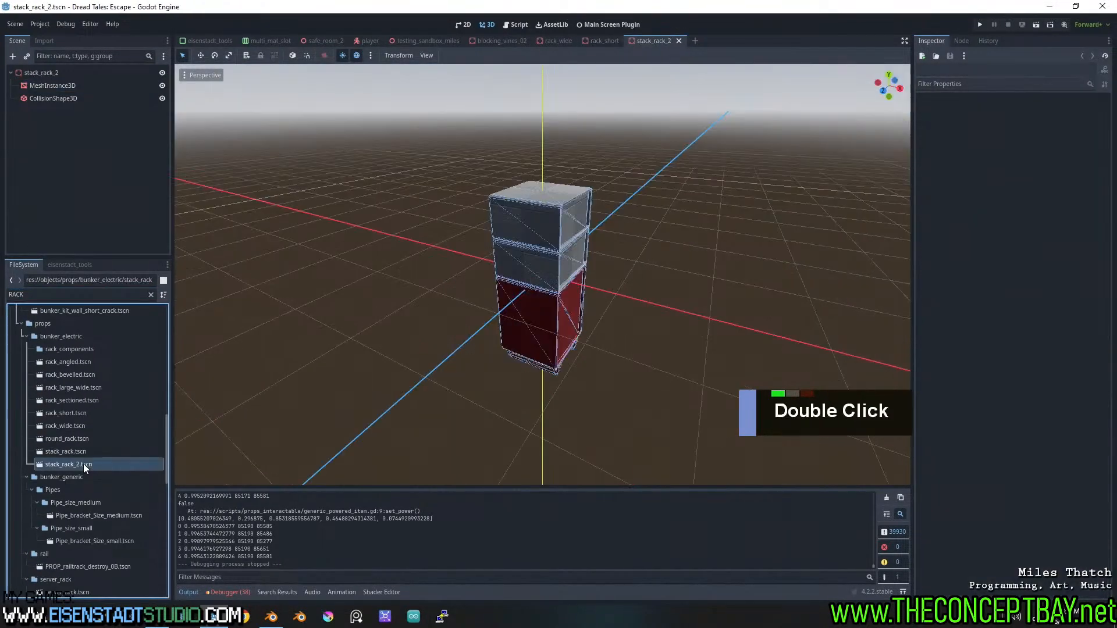
scroll(649, 361, "up", 3)
middle_click_drag(714, 334, 518, 299)
scroll(592, 291, "up", 2)
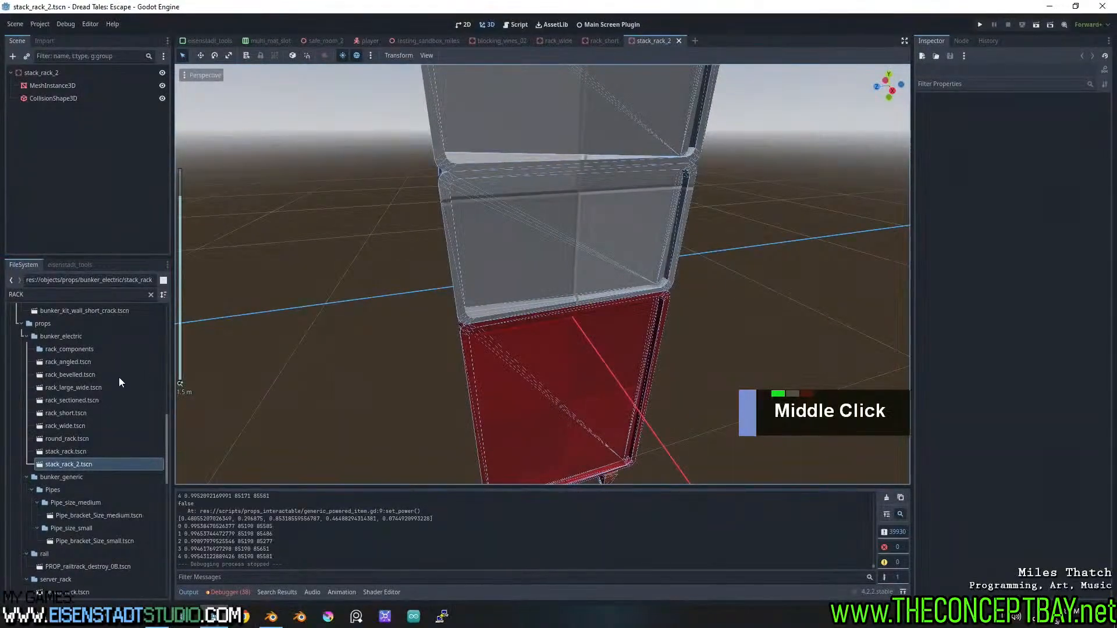
Open the stack_rack.tscn and round_rack.tscn scenes and examine each rack model
double_click(69, 452)
scroll(552, 340, "up", 3)
middle_click_drag(707, 333, 585, 354)
double_click(55, 439)
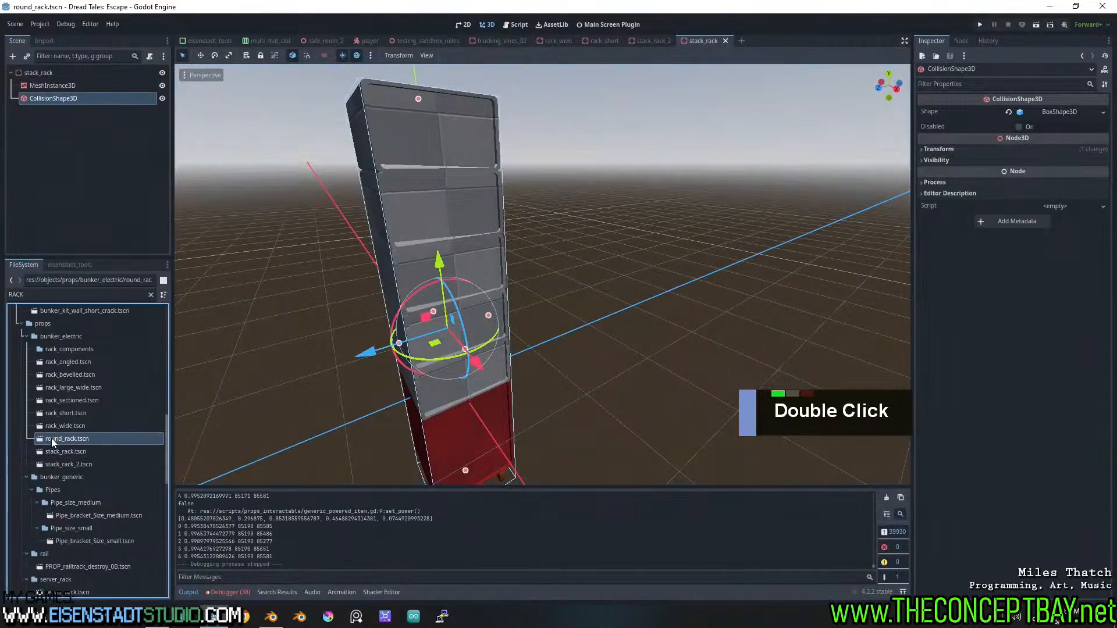
scroll(511, 310, "down", 4)
middle_click_drag(511, 311, 511, 278, "shift")
scroll(526, 322, "up", 1)
Open the rack_wide.tscn and rack_short.tscn scenes and examine the shelf divisions of both racks
double_click(86, 424)
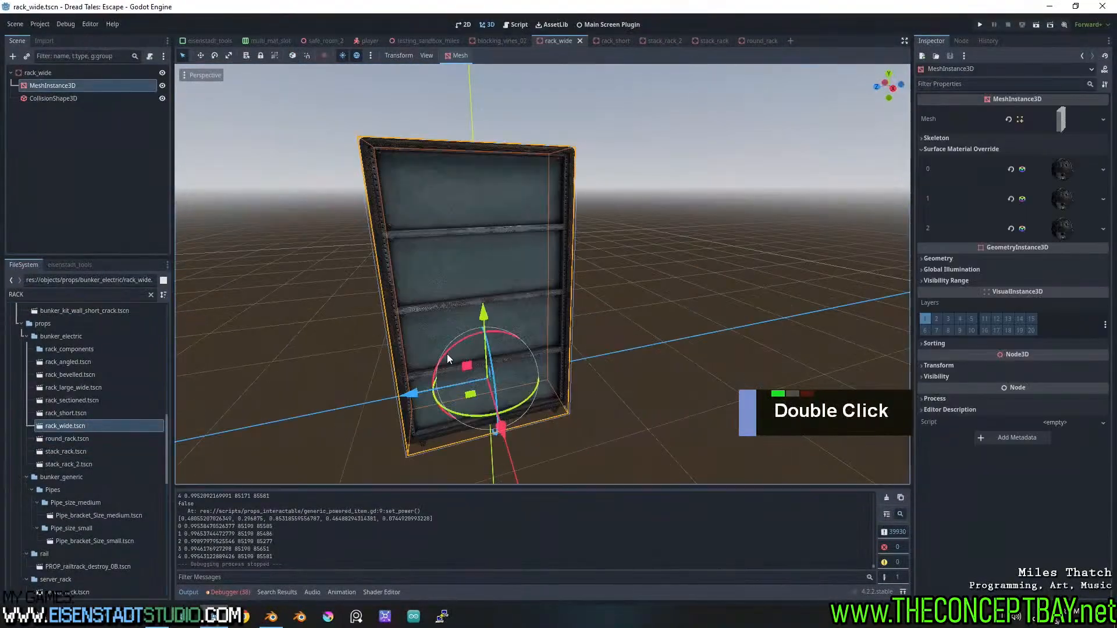
middle_click_drag(447, 353, 464, 192)
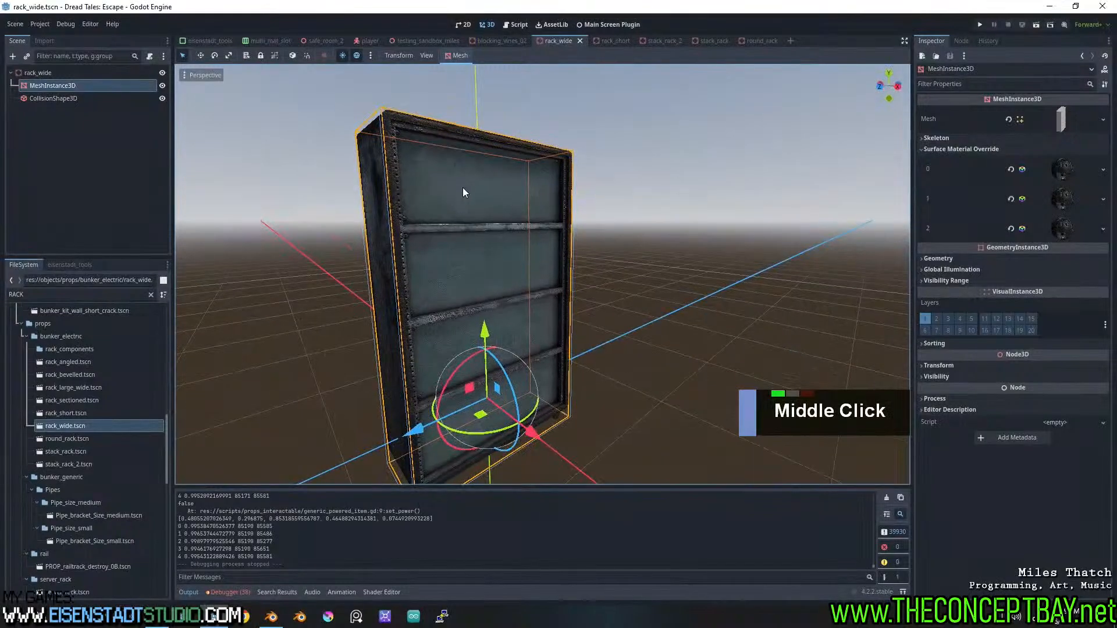
double_click(118, 411)
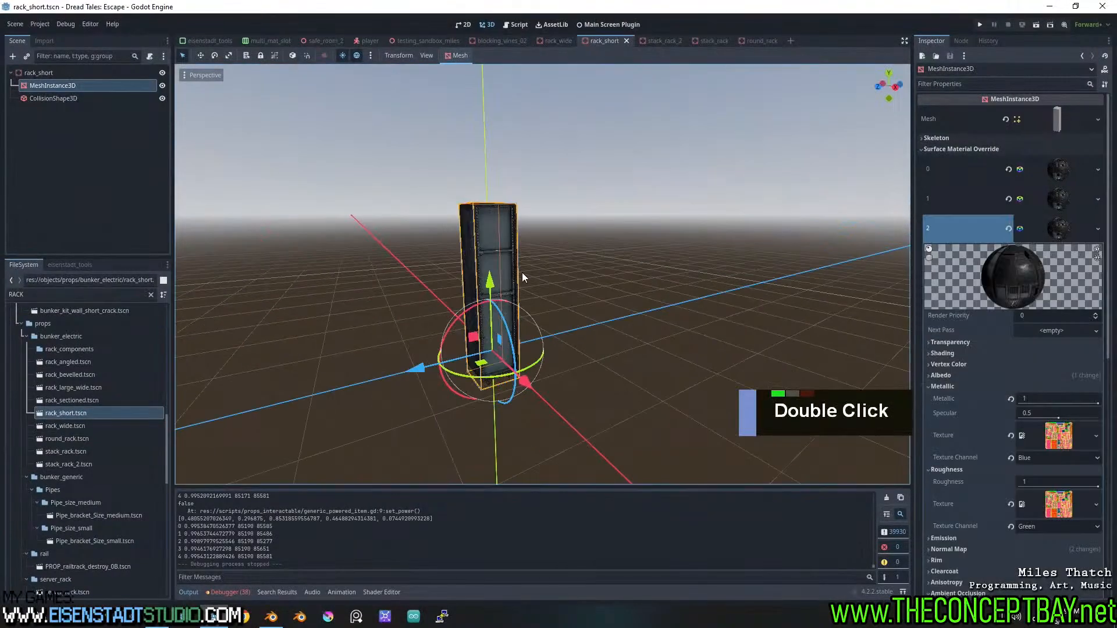
scroll(512, 289, "up", 4)
middle_click_drag(464, 302, 467, 337, "shift")
scroll(469, 291, "up", 2)
scroll(444, 289, "down", 2)
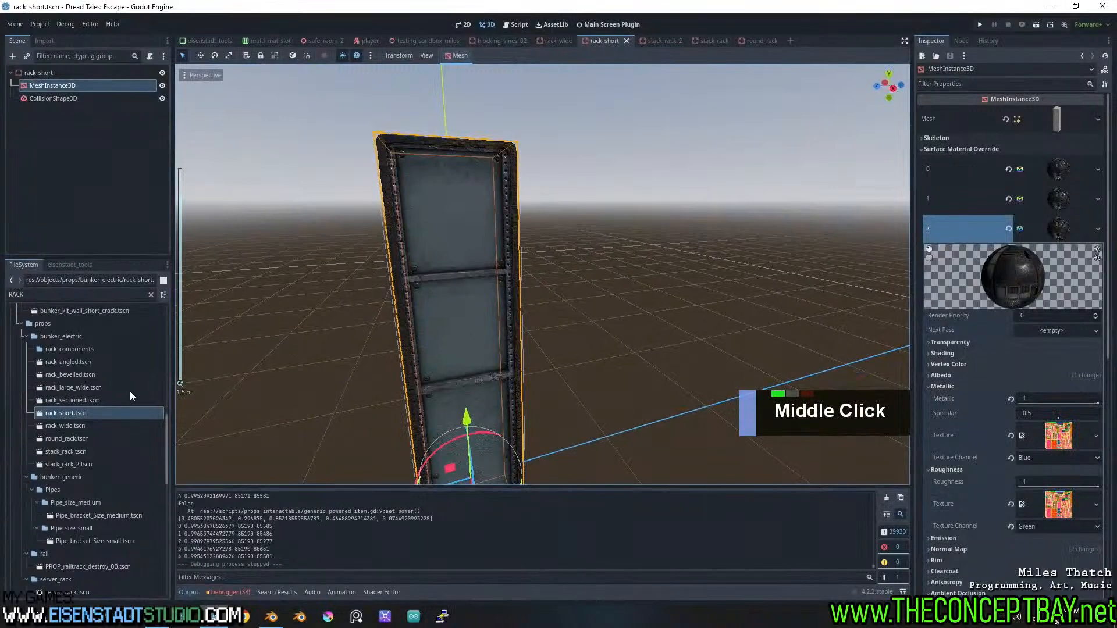
Open the rack_sectioned.tscn scene and examine the whole rack from the front
double_click(89, 400)
scroll(582, 250, "down", 4, "shift")
middle_click_drag(581, 250, 557, 259, "shift")
middle_click_drag(557, 259, 519, 212)
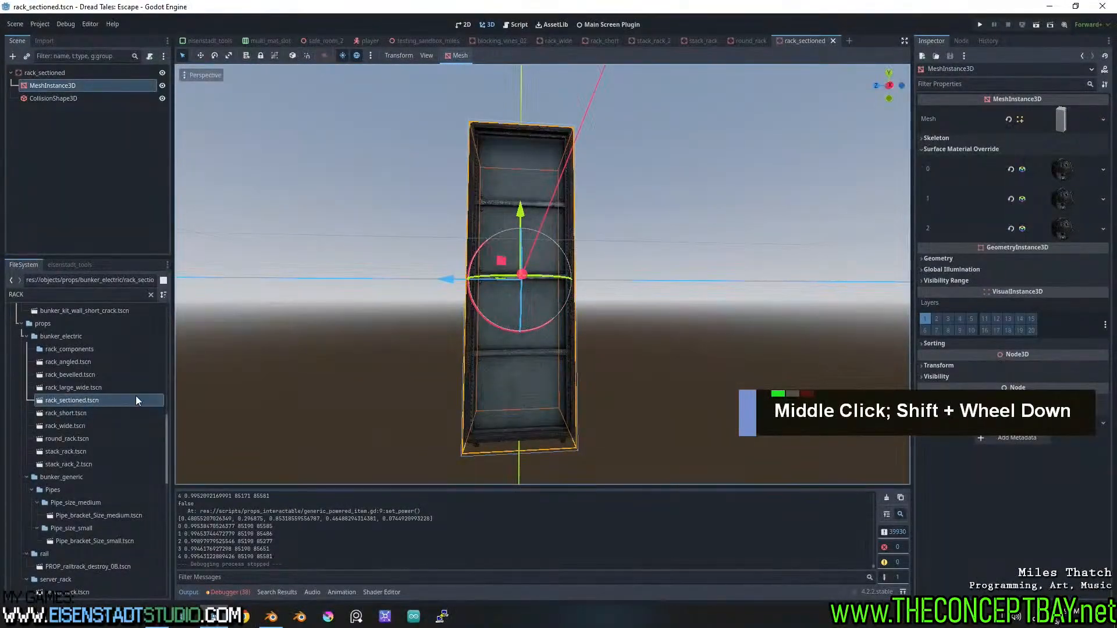
Reopen the rack_large_wide.tscn scene for comparison and open rack_bevelled.tscn to examine its rounded housing
double_click(65, 387)
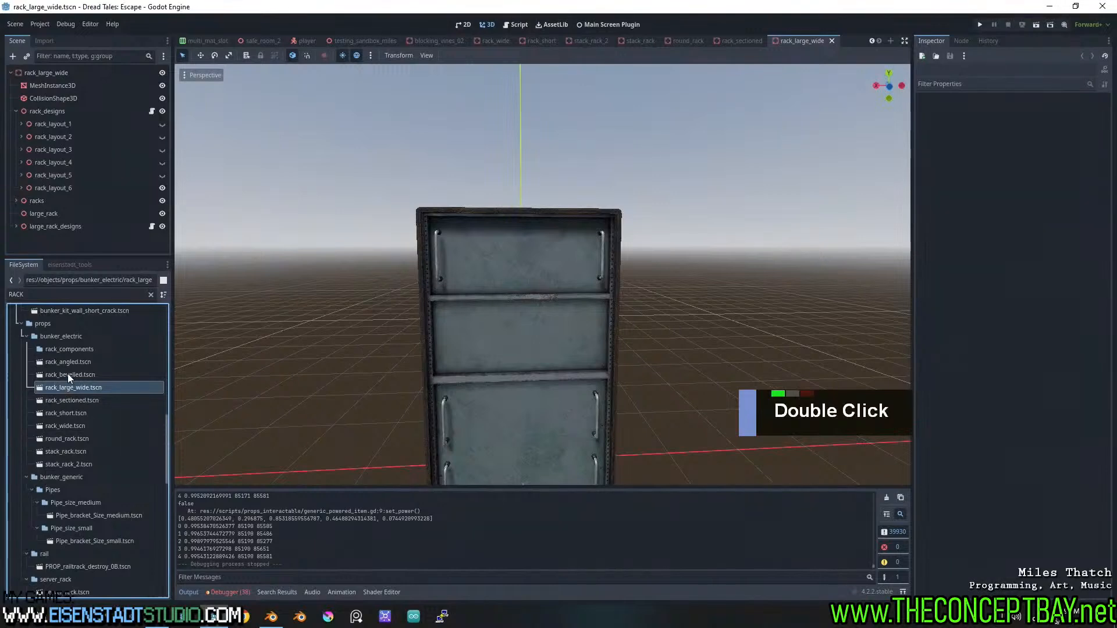
middle_click_drag(511, 340, 501, 344, "shift")
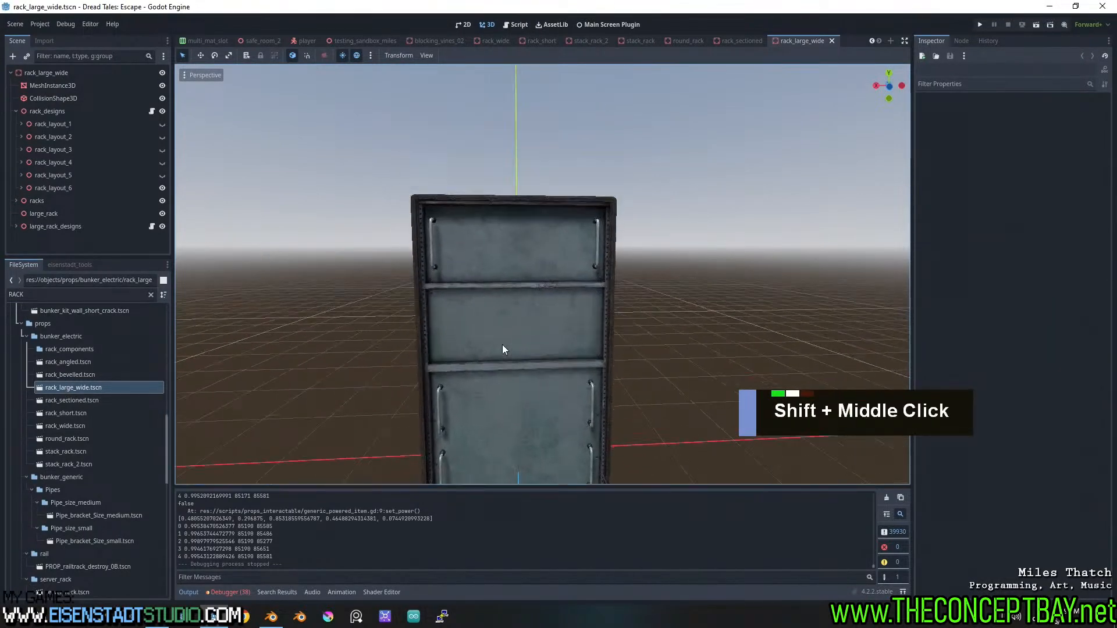
double_click(103, 373)
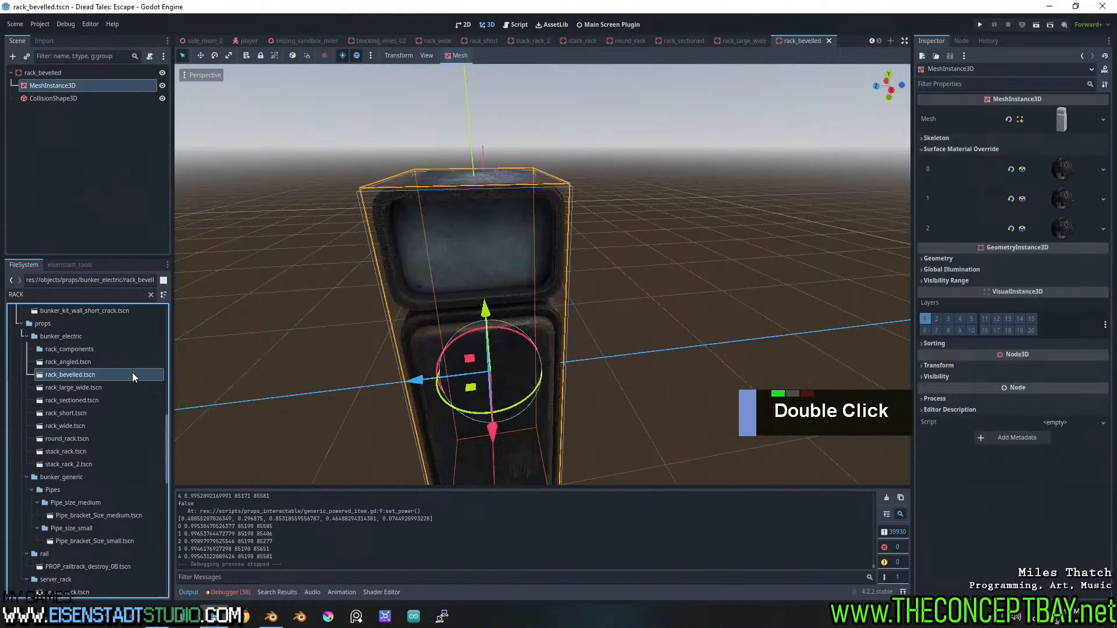
middle_click_drag(588, 328, 541, 321)
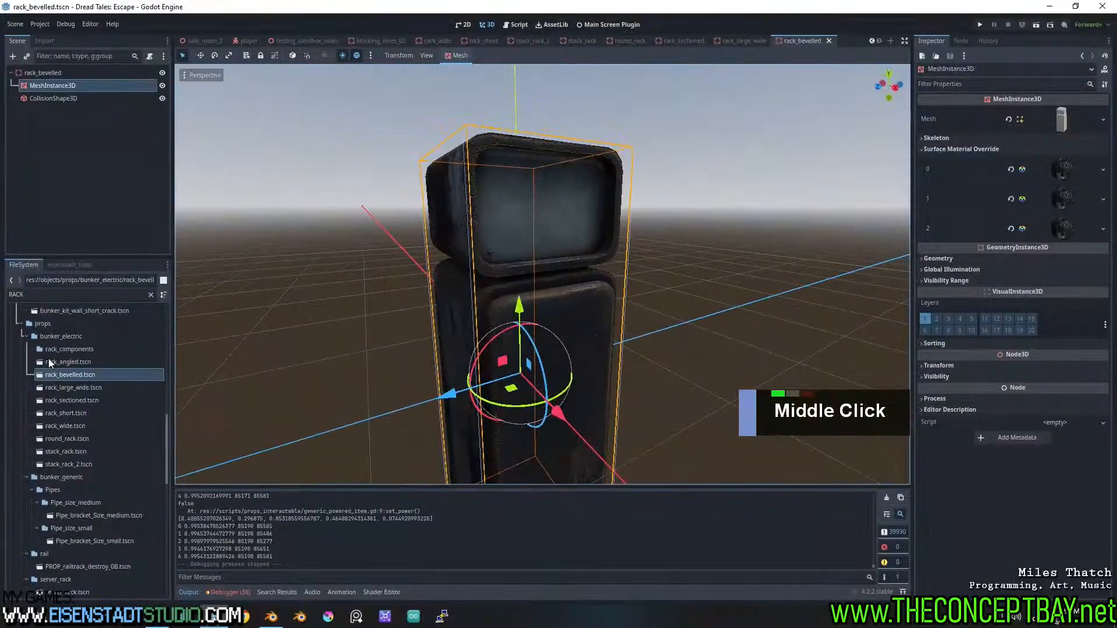
Open the rack_angled.tscn scene to examine its sloped panel, then save and close the scene
double_click(57, 361)
middle_click_drag(570, 264, 623, 255)
key("ctrl+s")
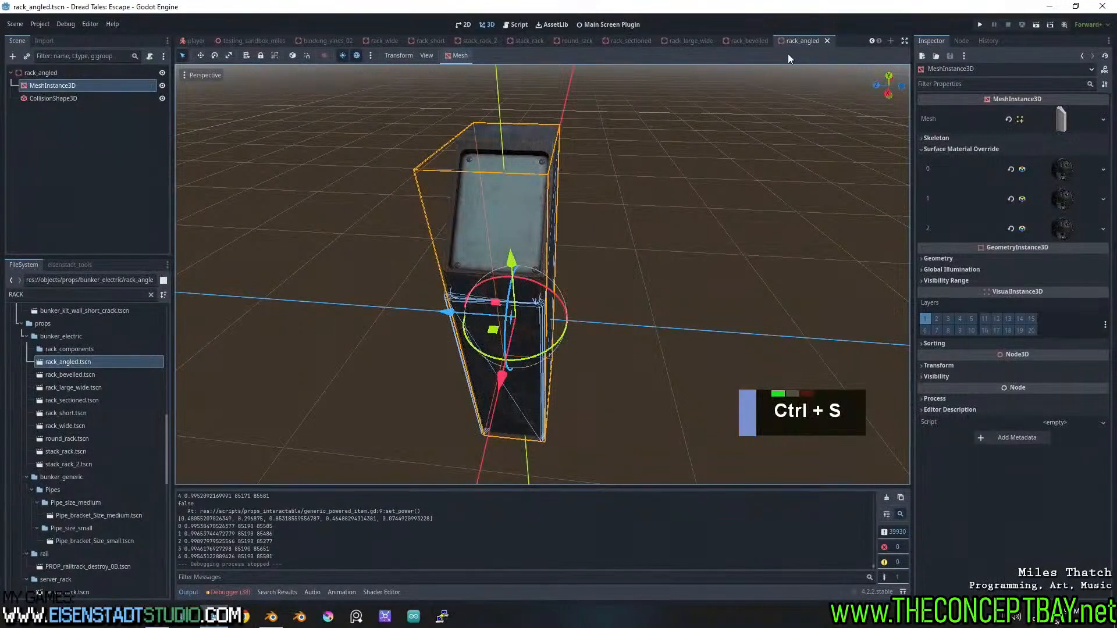
double_click(827, 42)
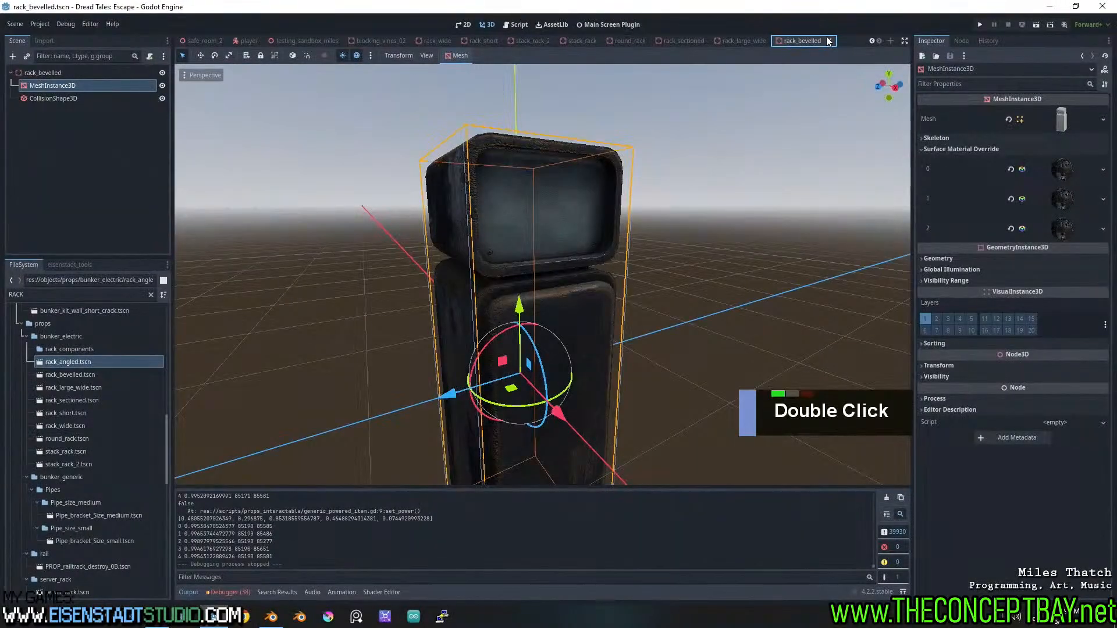
Close all the open rack scenes and the blocking_vines_02 scene
left_click(828, 41)
left_click(831, 41)
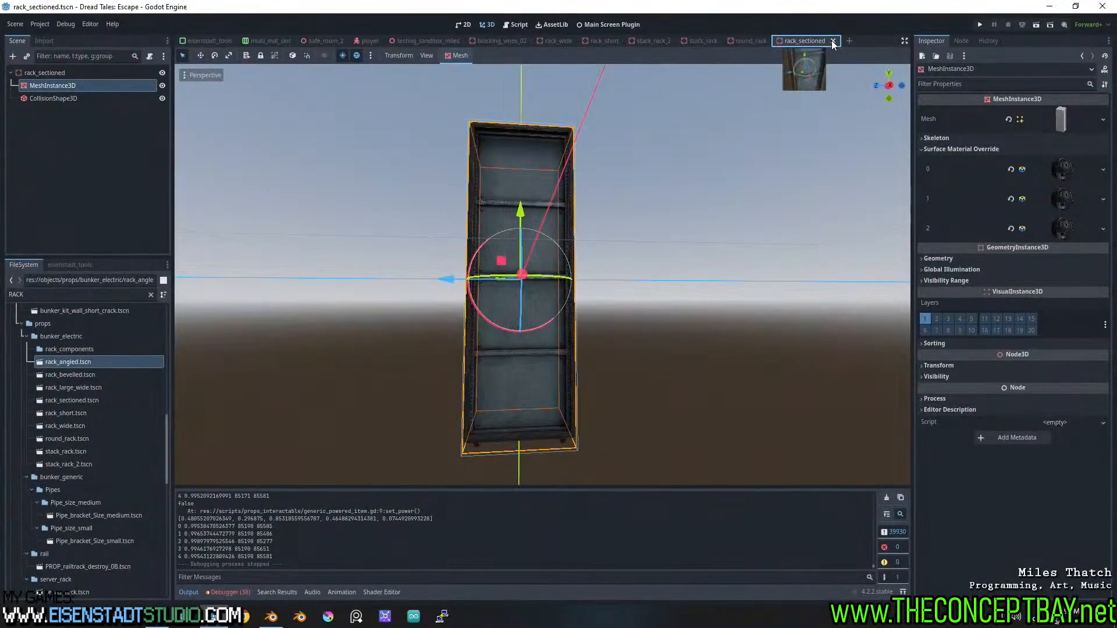
left_click(833, 41)
left_click(774, 41)
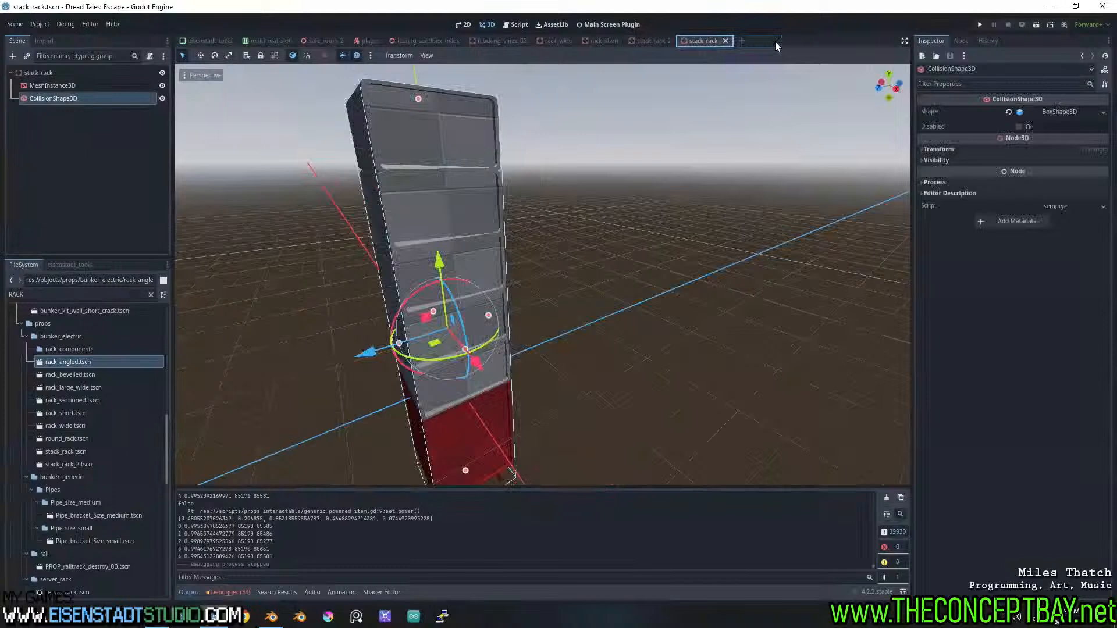
left_click(725, 40)
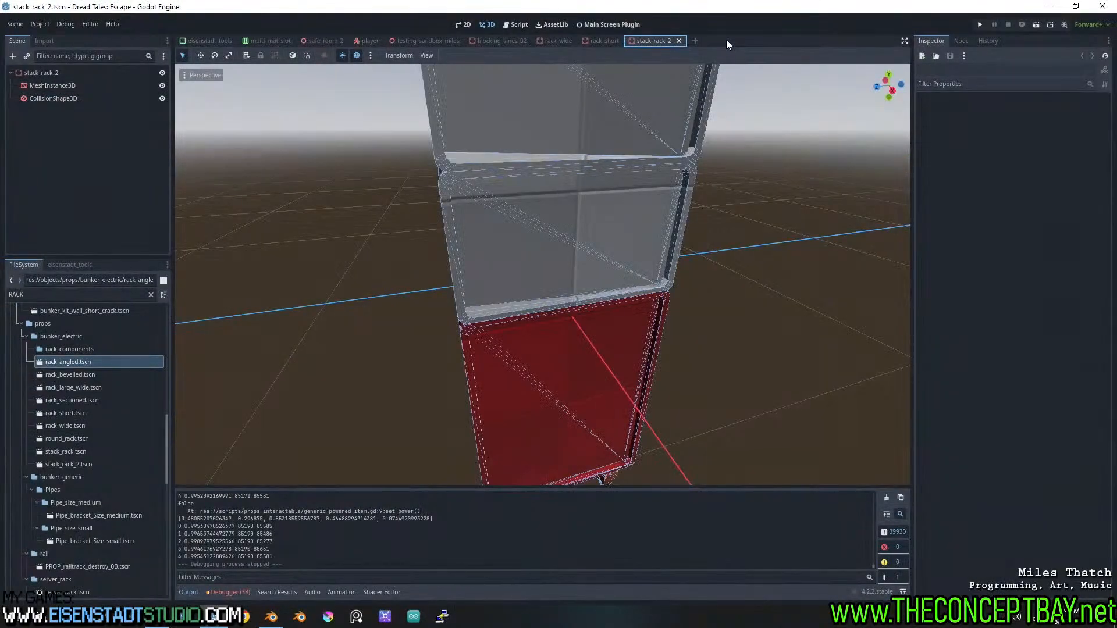
left_click(679, 40)
left_click(628, 40)
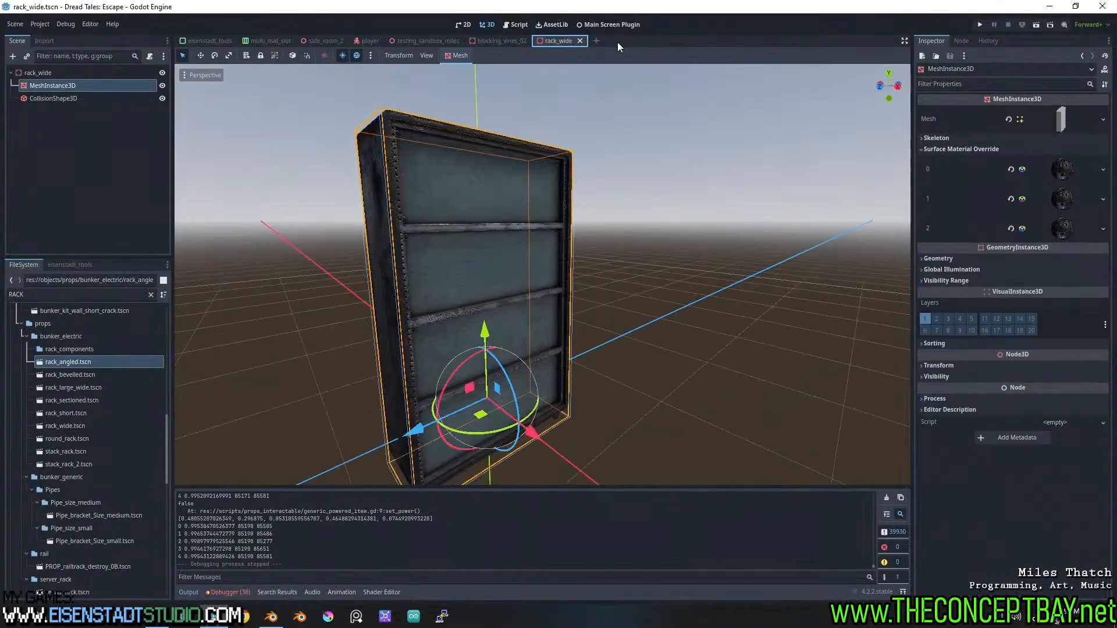
left_click(580, 40)
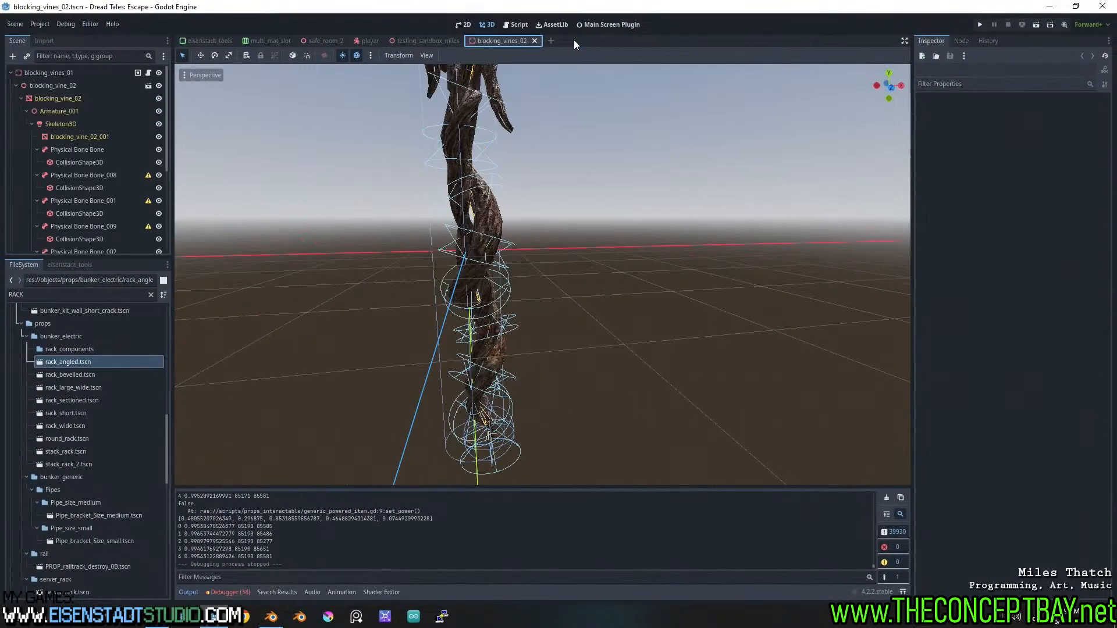
left_click(534, 41)
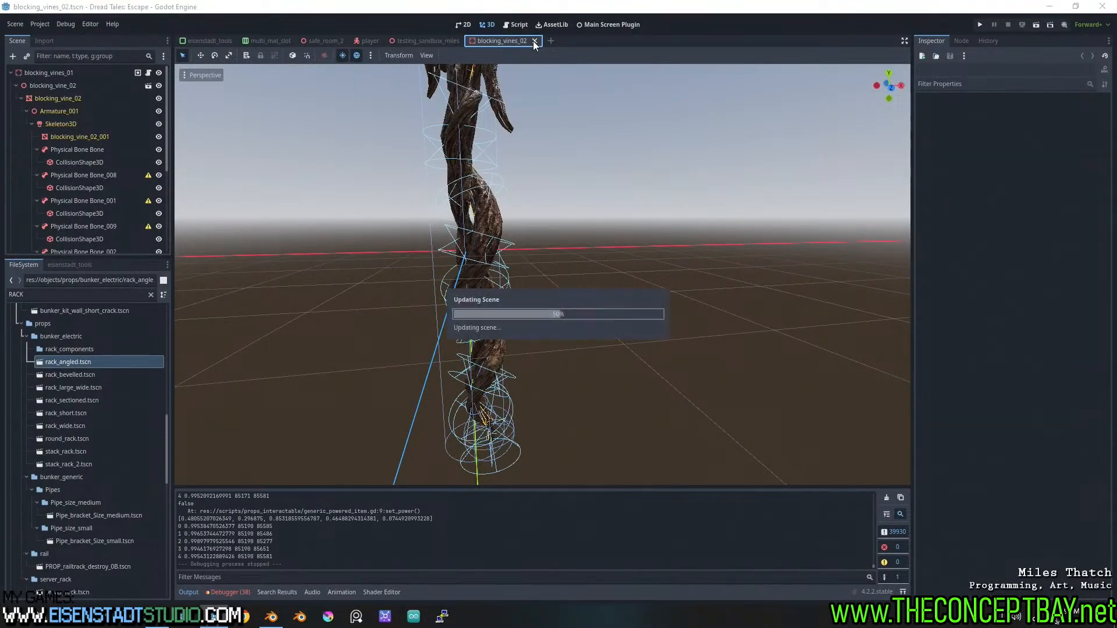
Examine the row of large wide racks in the testing_sandbox_miles scene from several angles and distances
middle_click(653, 249)
scroll(717, 173, "down", 1)
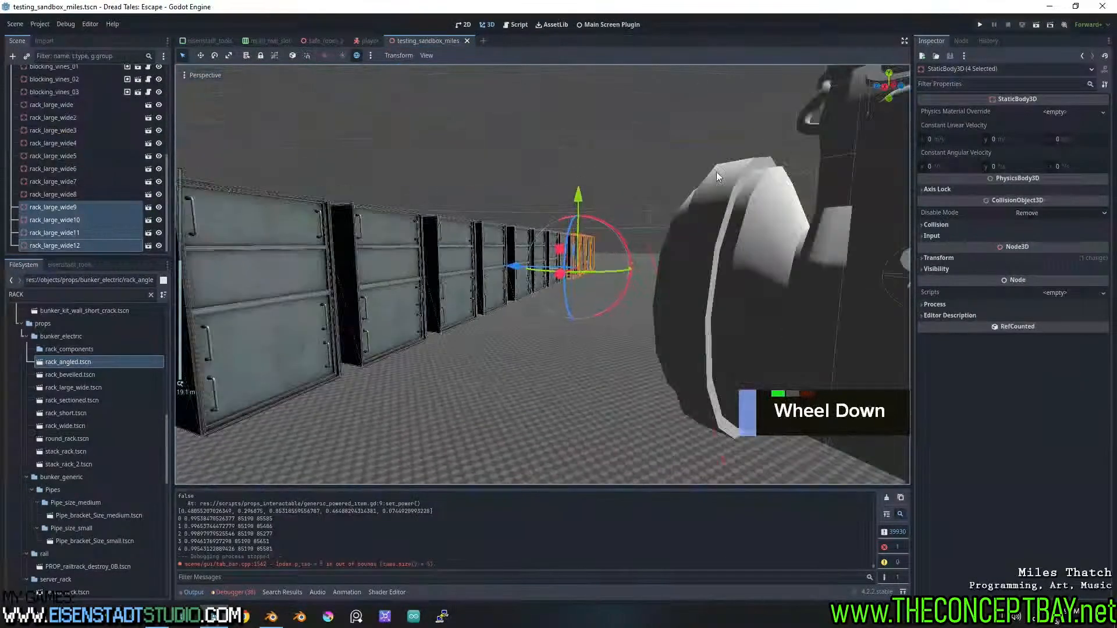
middle_click_drag(717, 173, 643, 218)
scroll(624, 219, "up", 2)
scroll(540, 252, "up", 1)
scroll(539, 252, "up", 3)
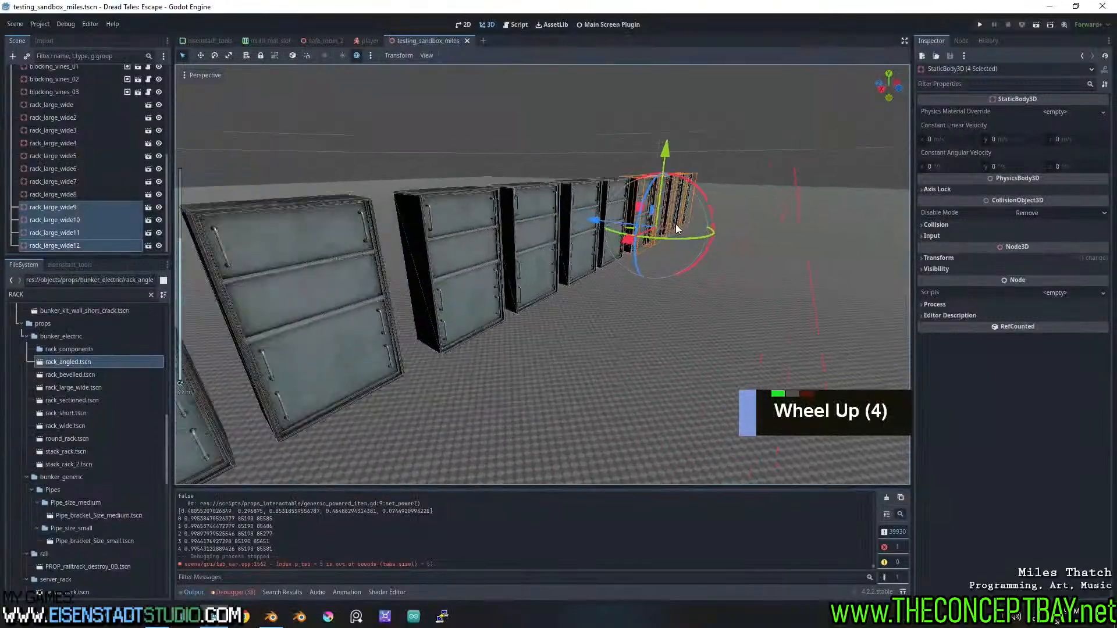
scroll(640, 262, "down", 3)
middle_click_drag(640, 262, 739, 281)
scroll(666, 278, "down", 2)
scroll(628, 288, "down", 1)
scroll(623, 292, "up", 1)
scroll(658, 293, "up", 2)
scroll(613, 278, "down", 2)
scroll(589, 270, "down", 2)
scroll(611, 273, "up", 1)
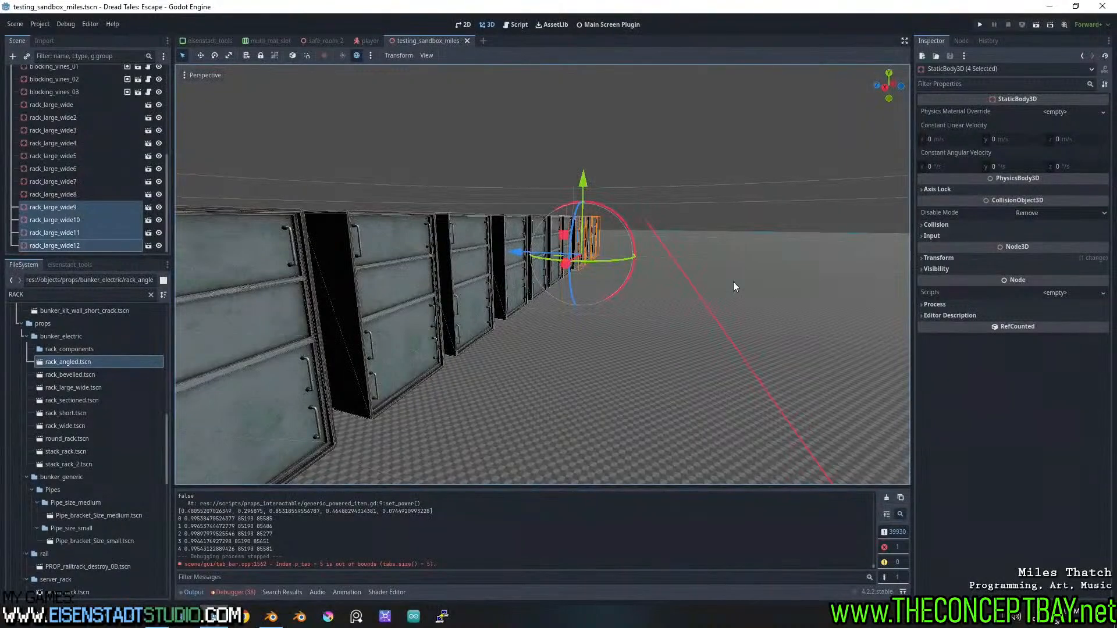
scroll(656, 400, "down", 4)
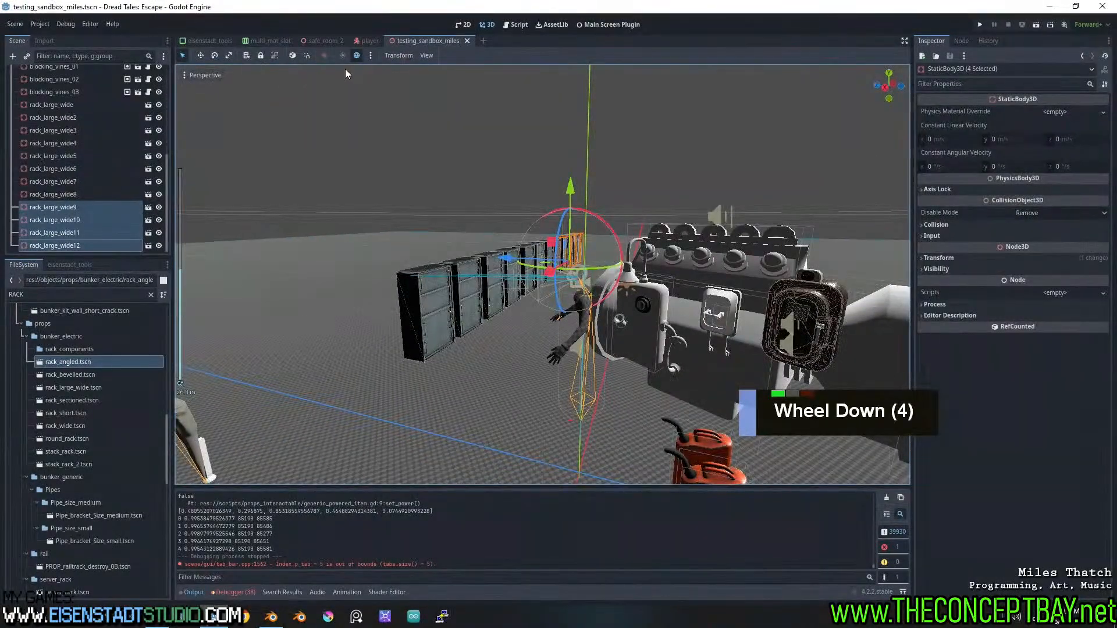
Switch to the safe_room_2 scene and fly through the room to examine the vine-covered large wide rack
left_click(327, 39)
right_click_drag(541, 273, 580, 236)
key("a")
key("a")
key("w")
key("d")
key("w")
key("d")
key("w")
key("w")
key("d")
key("w")
key("w")
key("d")
key("a")
key("w")
key("a")
key("a")
key("a")
key("a")
key("a")
key("a")
key("w")
key("w")
key("w")
key("w")
key("w")
key("w")
key("w")
key("w")
key("d")
key("w")
key("s")
key("w")
key("w")
key("d")
key("w")
key("w")
key("d")
key("w")
key("s")
key("w")
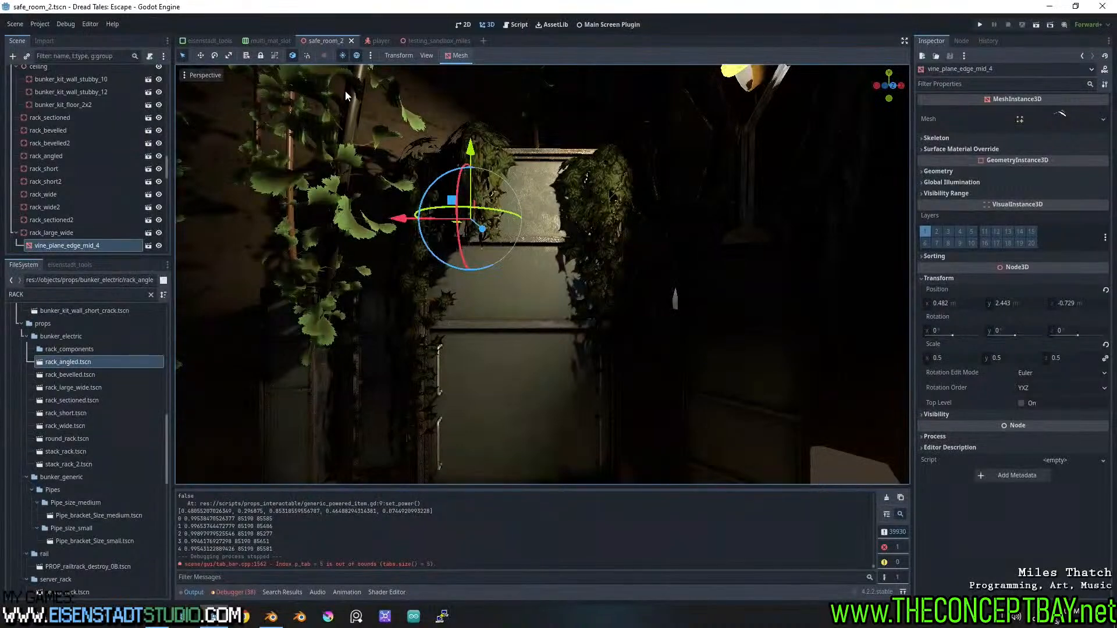
Find and open scenes/level.tscn by searching for "LEVEL", and frame the entrance of safe_room_2
key("ctrl+shift+o")
type("LEVEL")
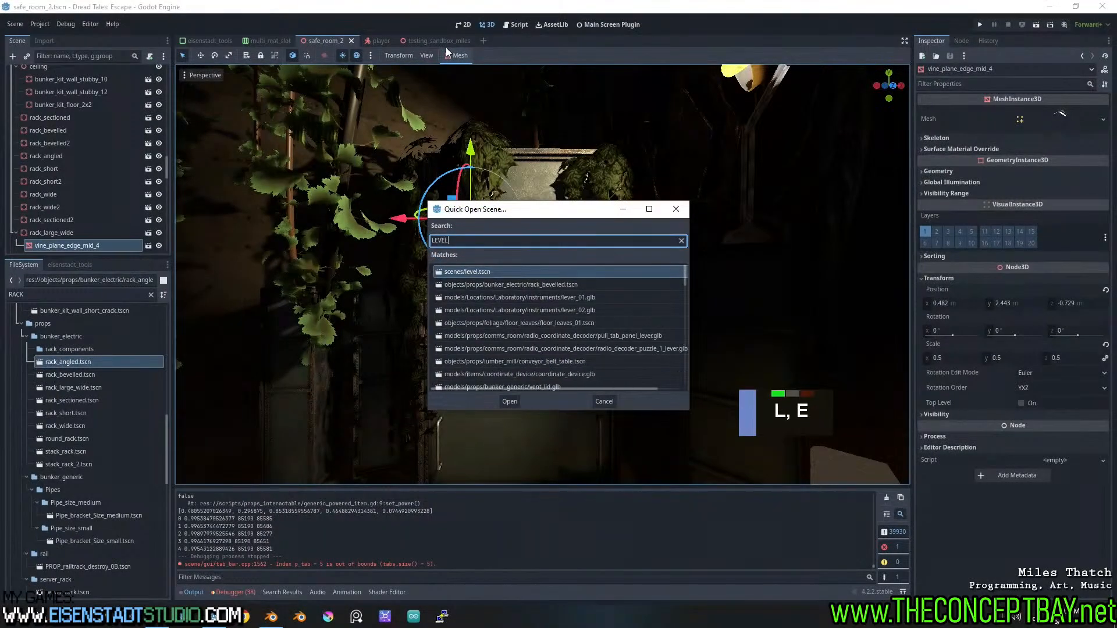
key("Return")
key("Caps_Lock")
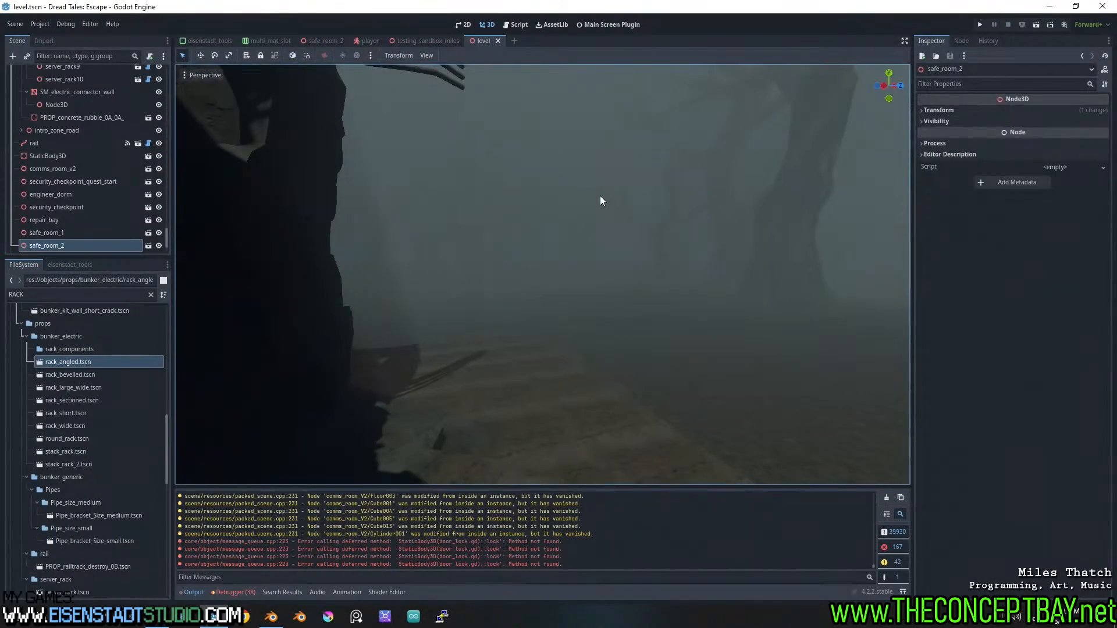
right_click_drag(601, 198, 599, 195)
key("a")
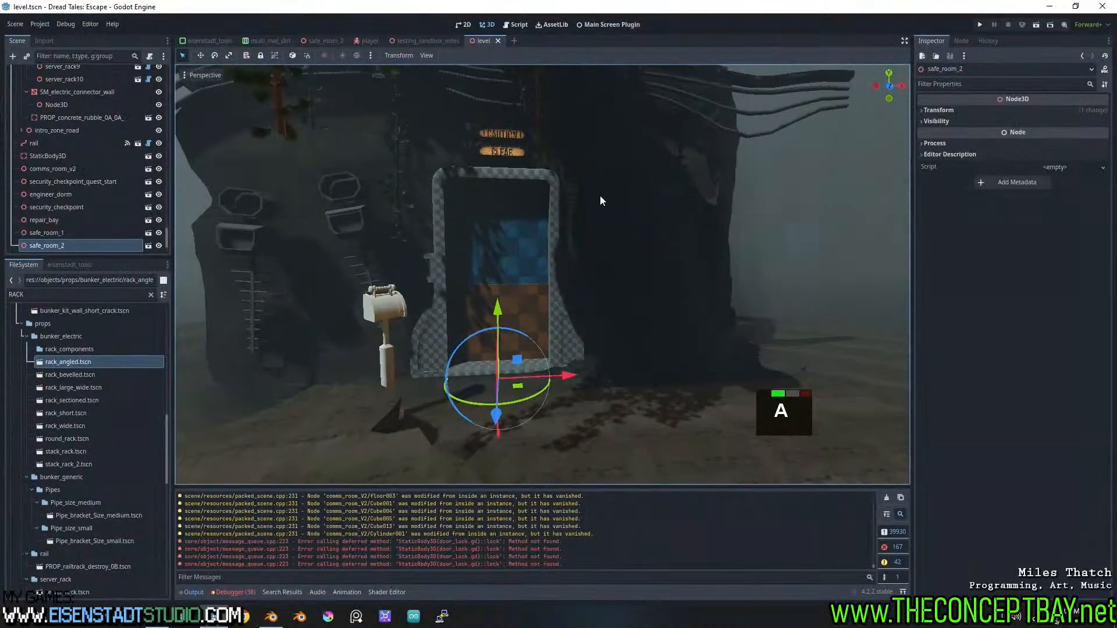
Close the launched main project and run the current level scene instead
key("F5")
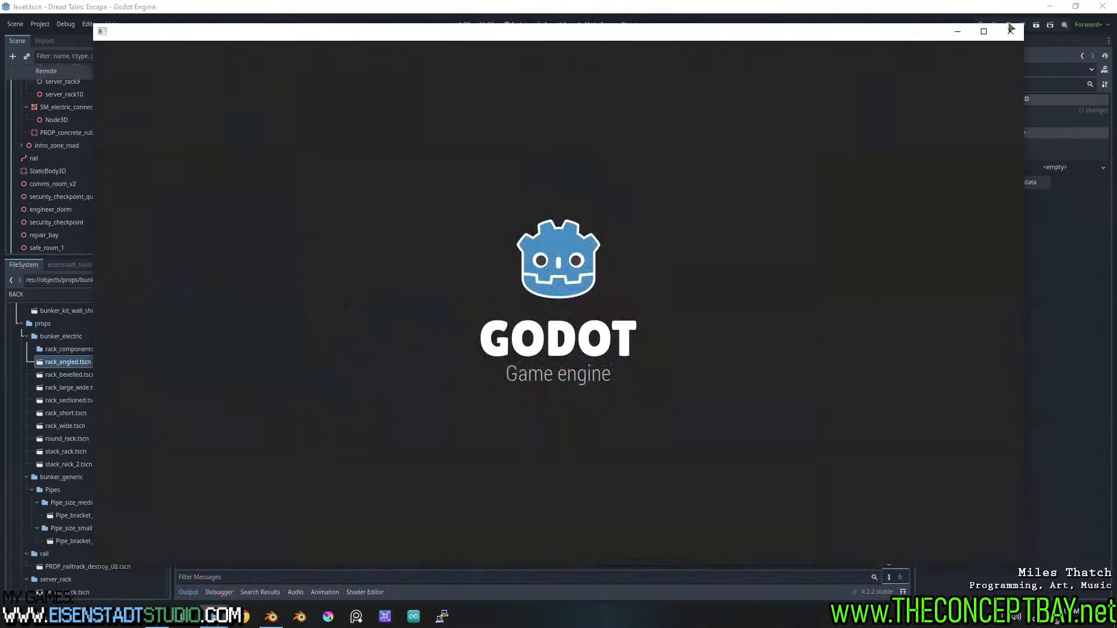
left_click(1010, 30)
key("F6")
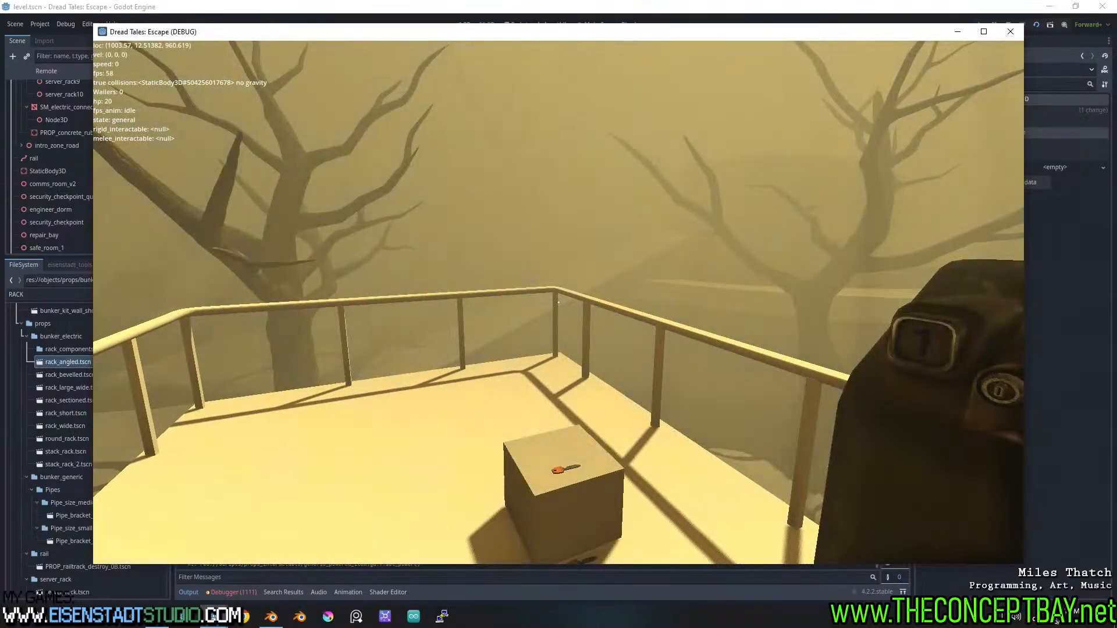
Walk and jump in-game from the starting platform across the concrete slabs past the server racks
key("w")
key("a")
key("a")
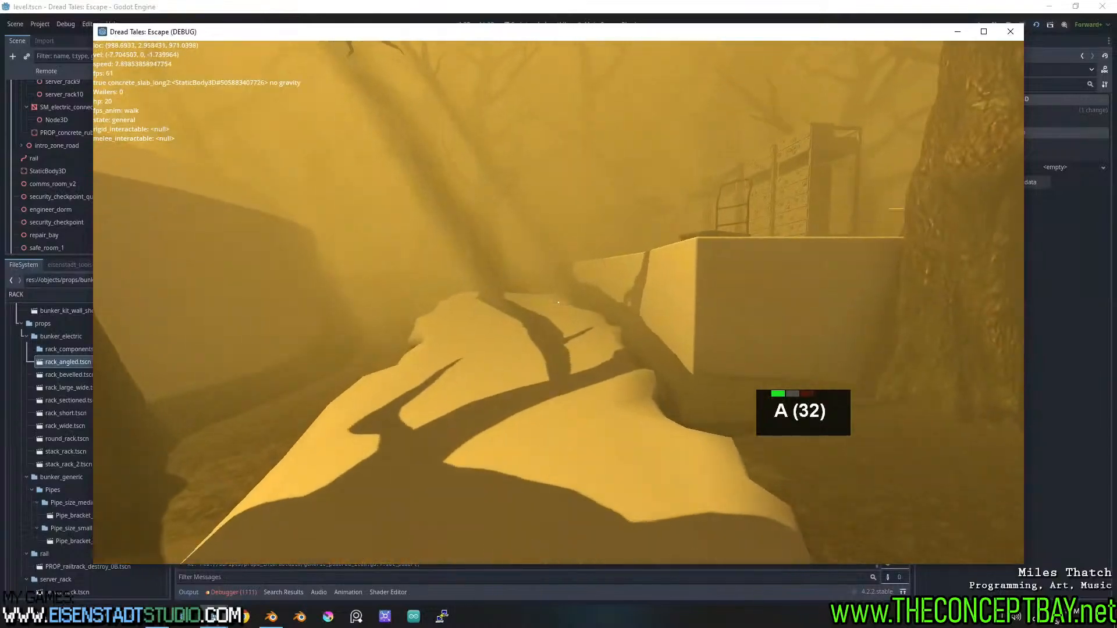
key("space")
key("d")
key("d")
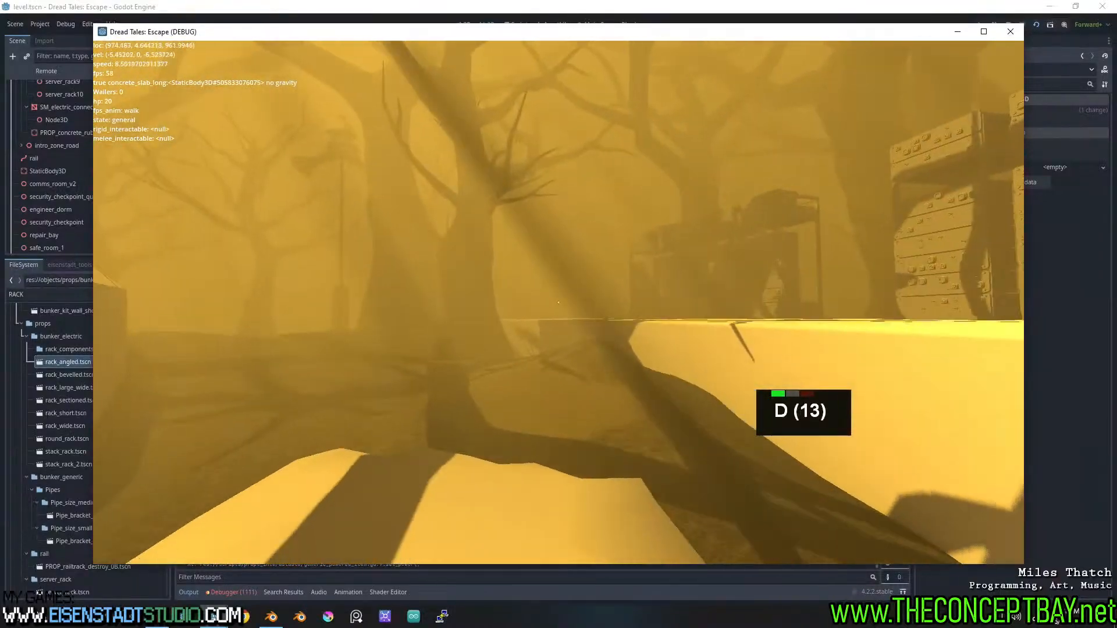
key("space")
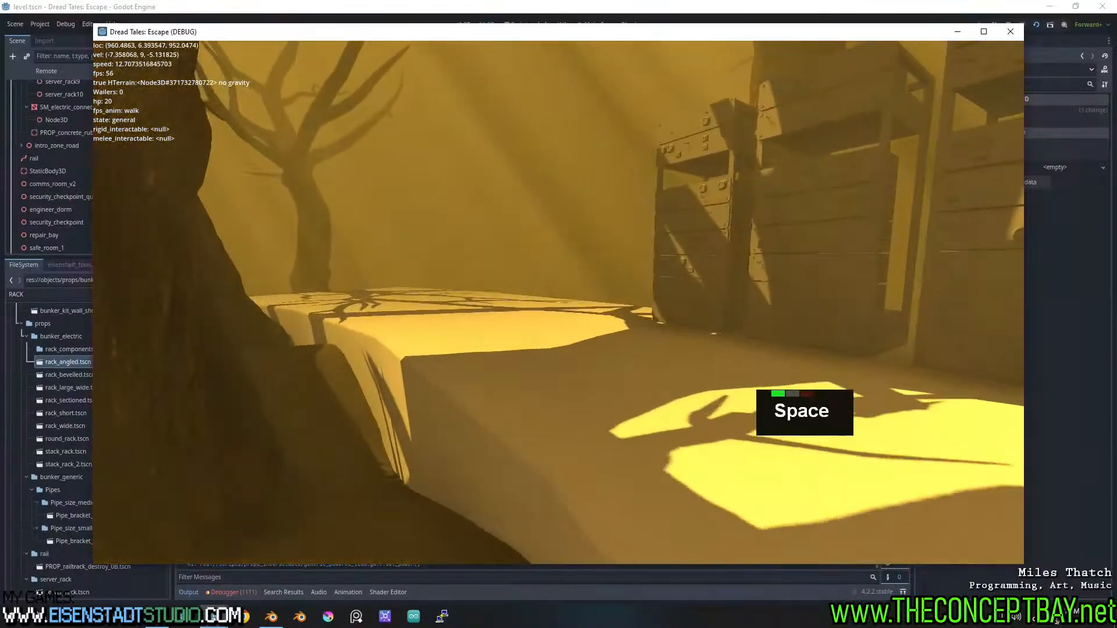
key("d")
key("d")
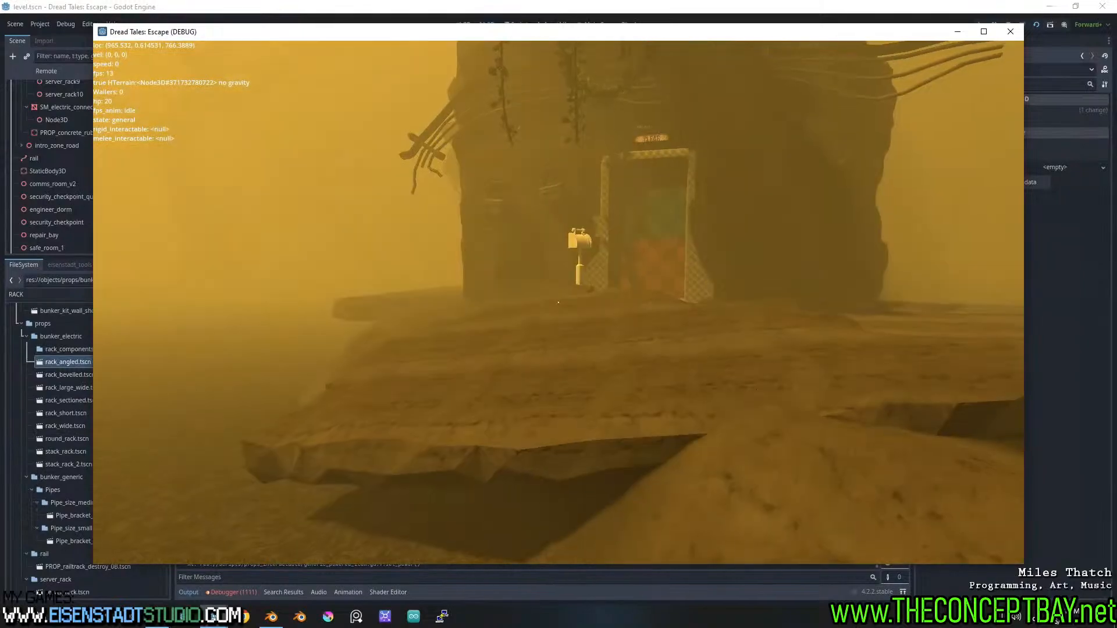
Approach the safe room entrance and operate the rotating switch to open the door
key("w")
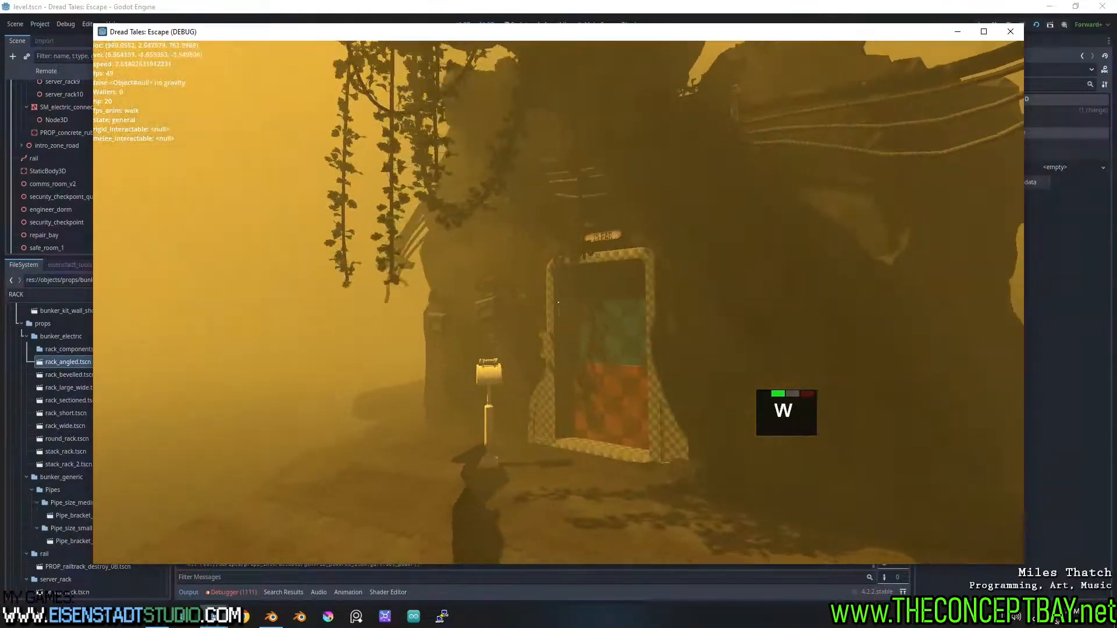
key("a")
key("a")
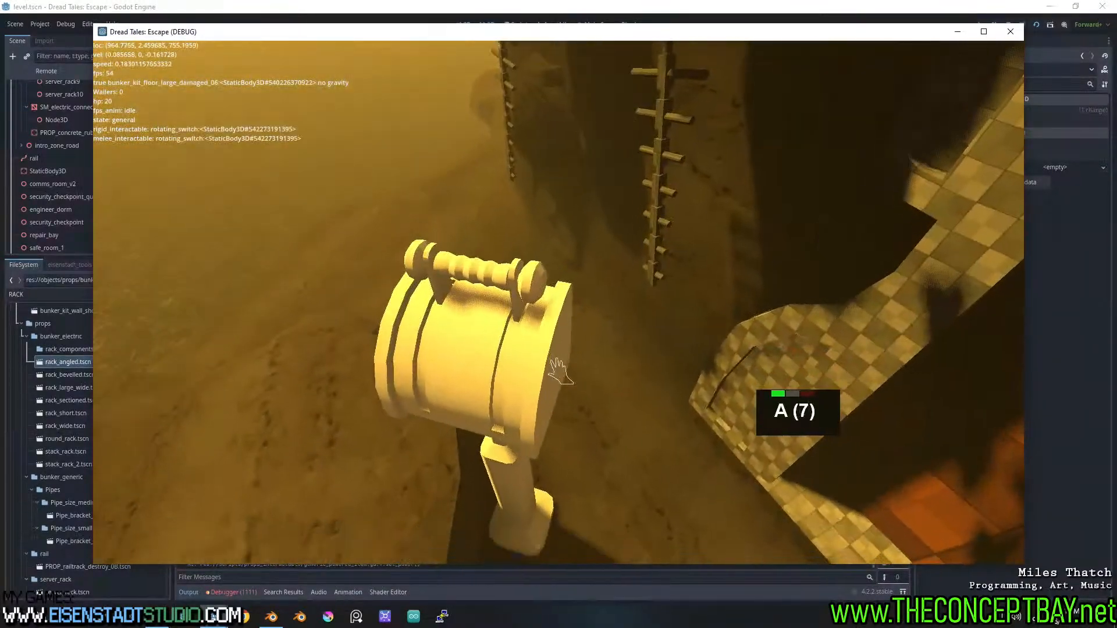
key("d")
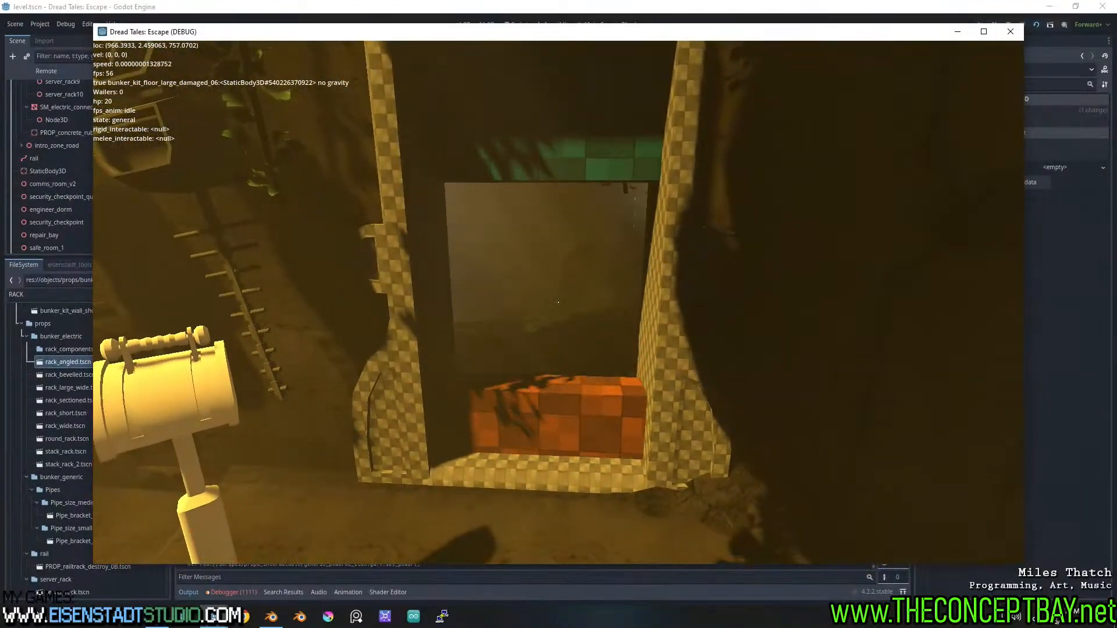
Enter the safe room through the opened door and walk up to the vine-covered large wide rack
key("w")
key("w")
key("w")
key("a")
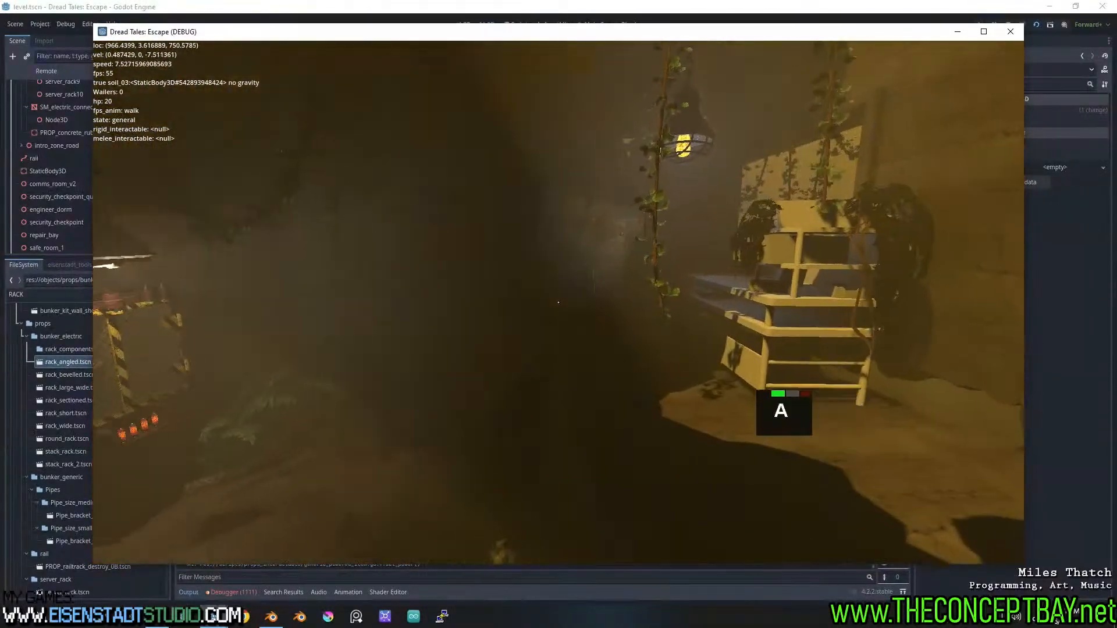
key("d")
key("d")
key("d")
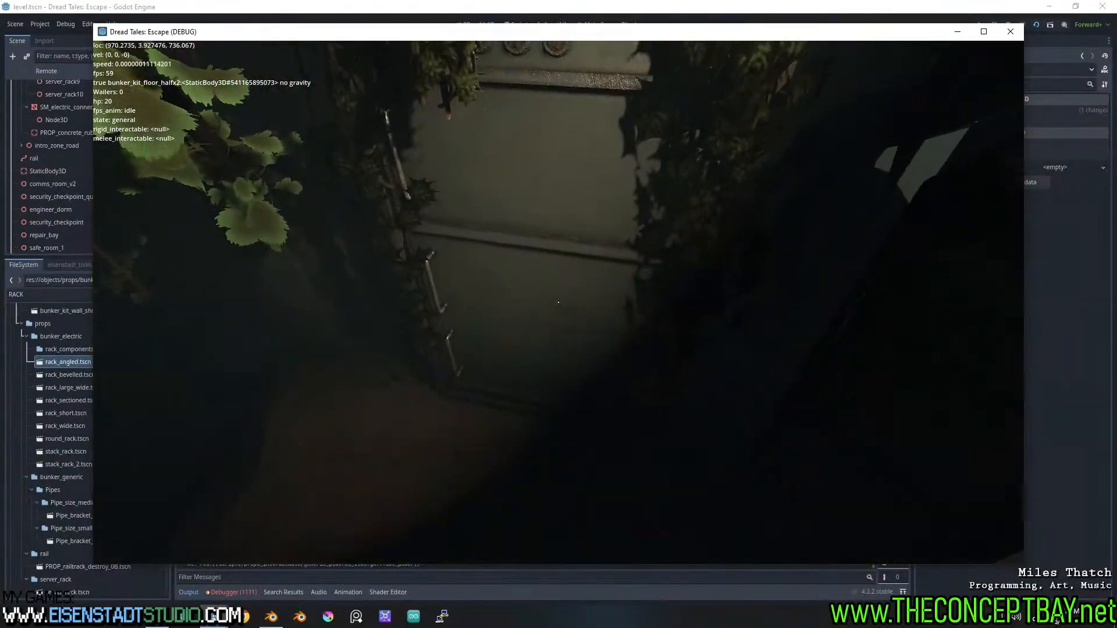
Examine the vine-covered rack's generated panel design and its surroundings in-game from near and far
key("s")
key("s")
key("a")
key("d")
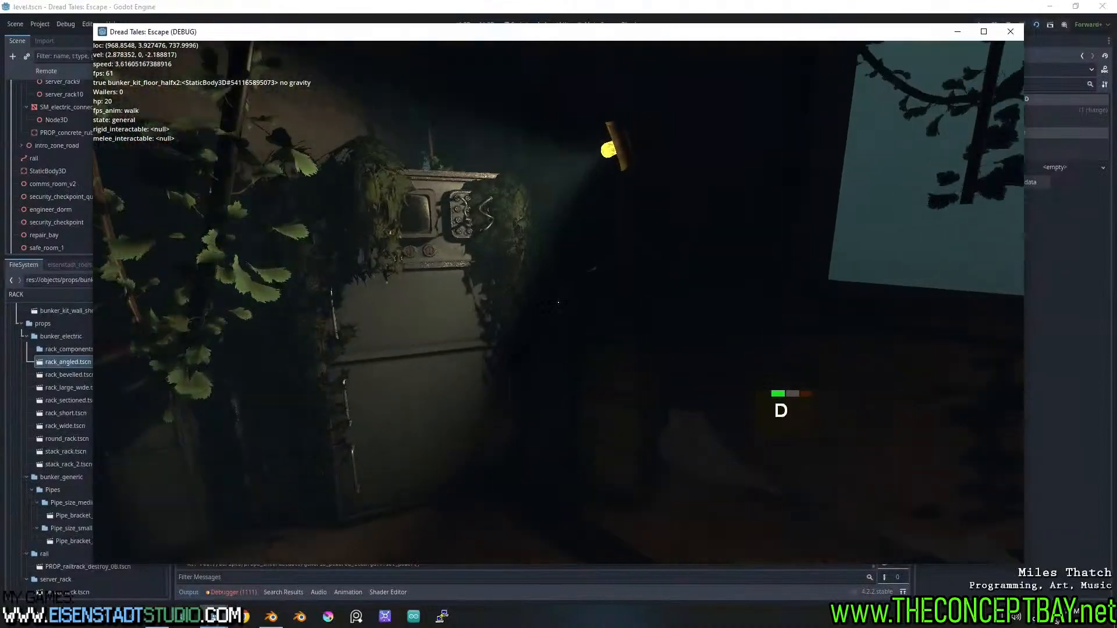
key("w")
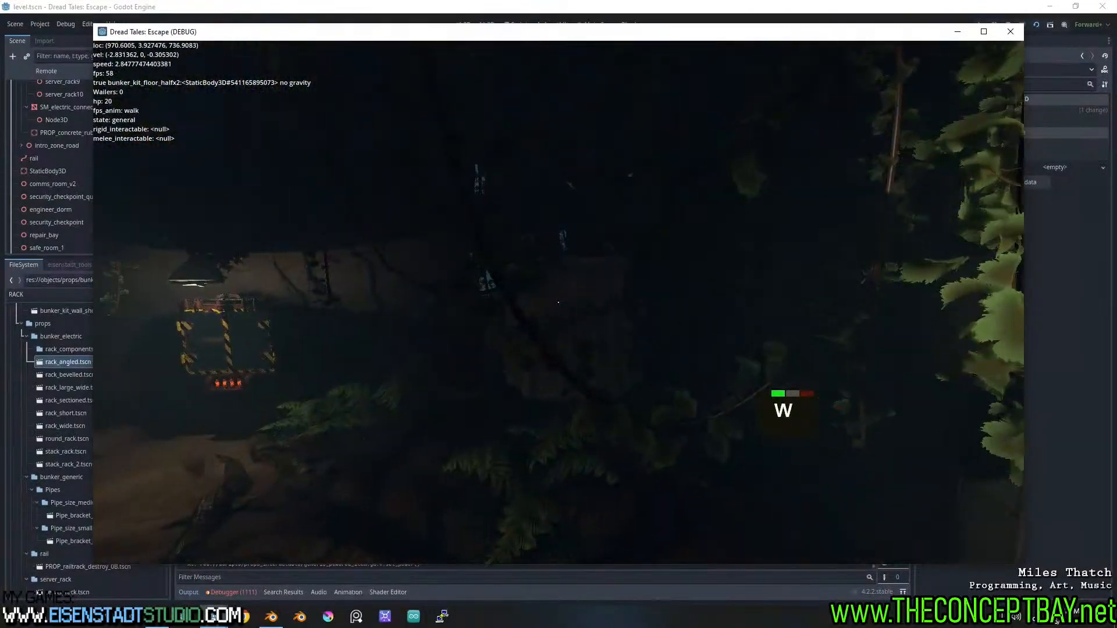
key("w")
key("d")
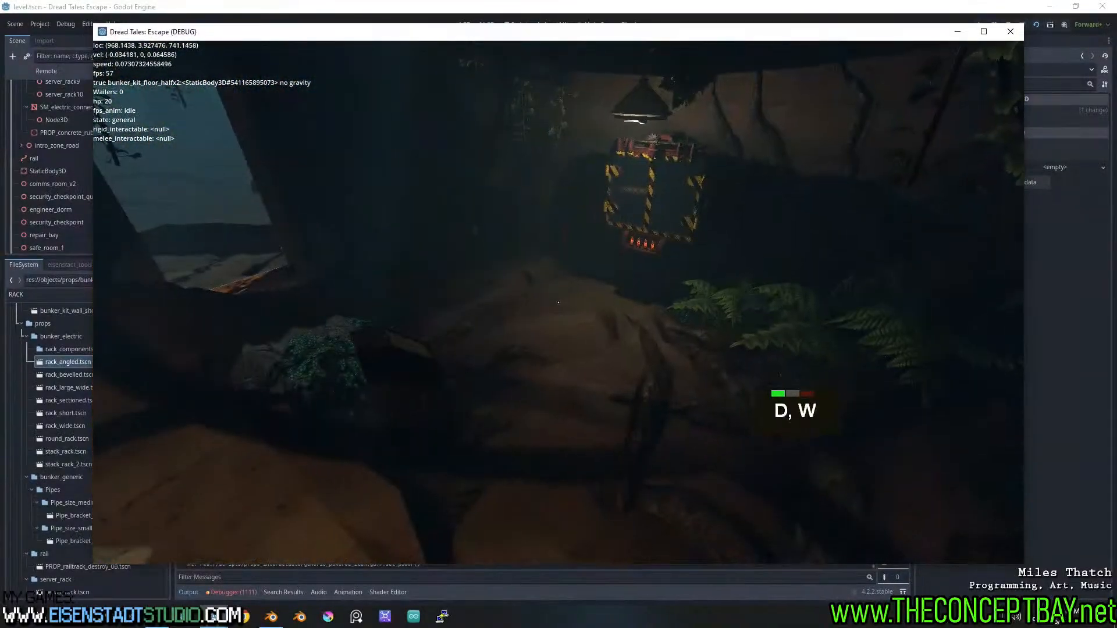
key("a")
key("a")
key("a")
key("w")
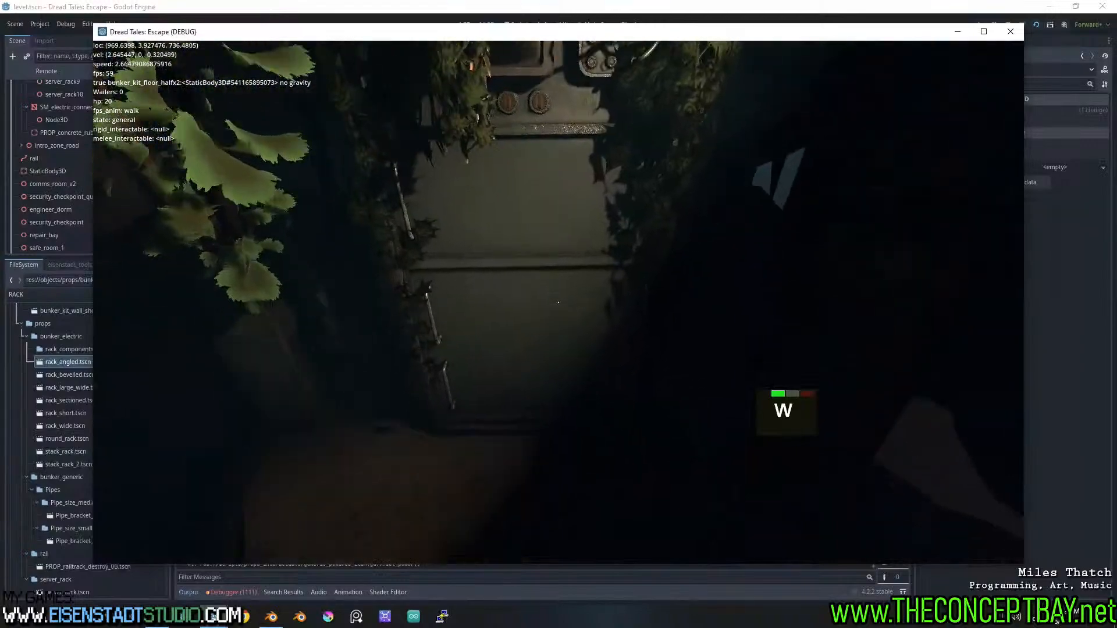
key("s")
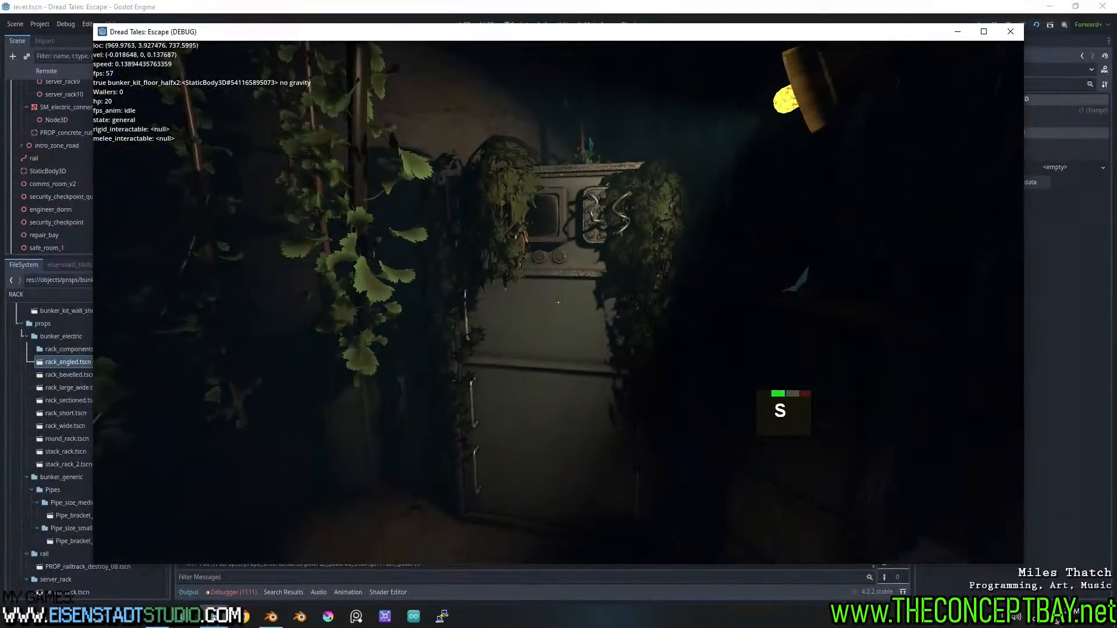
key("w")
key("d")
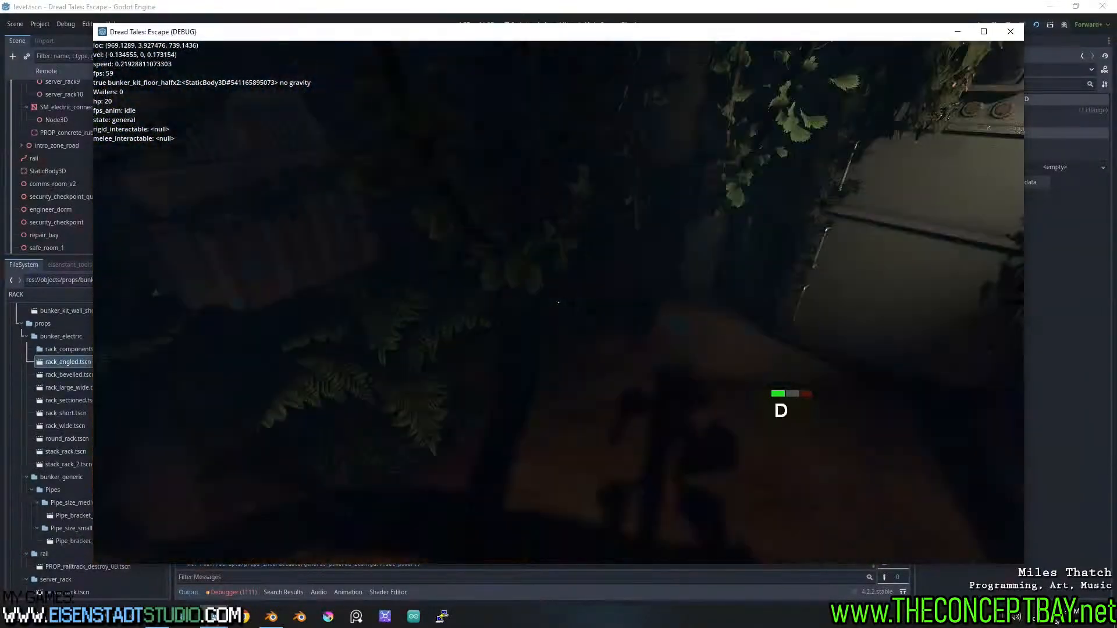
key("w")
key("d")
key("s")
key("a")
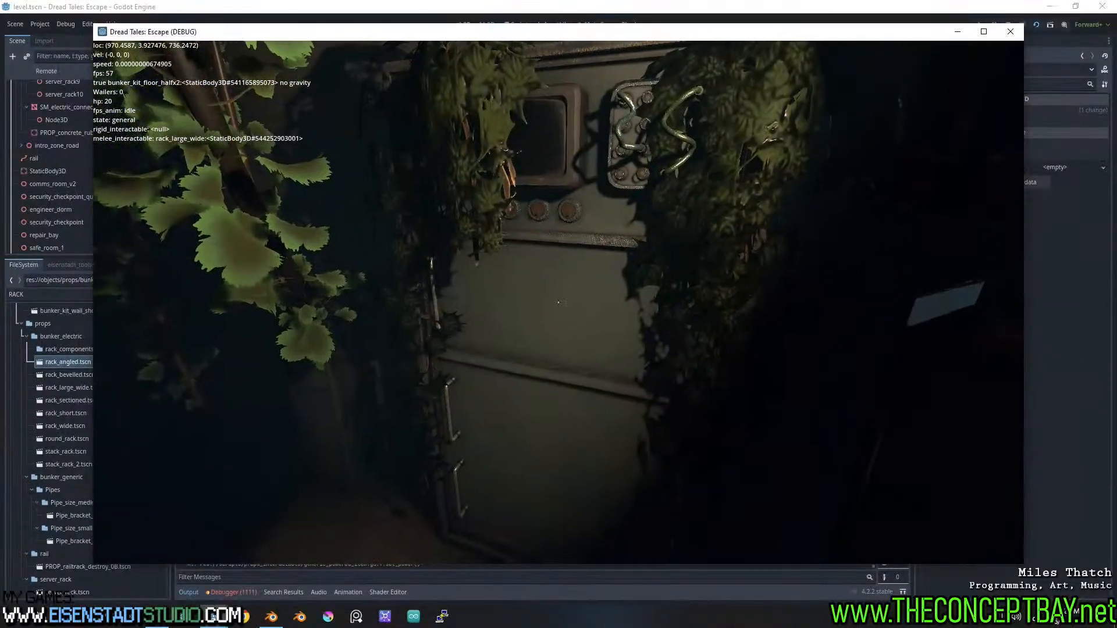
key("a")
key("a")
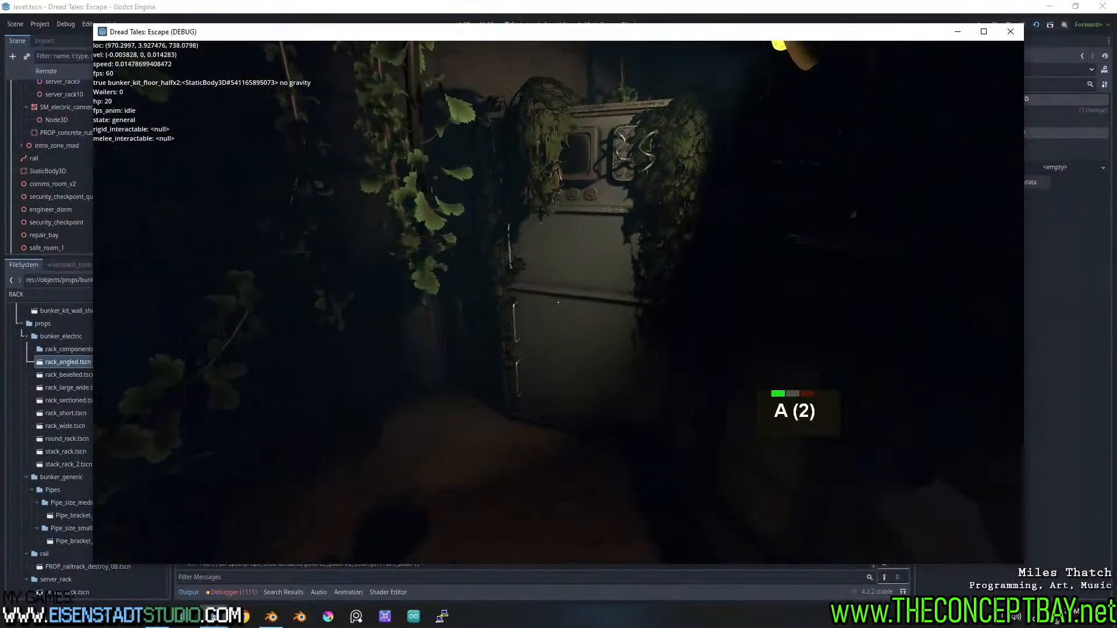
key("w")
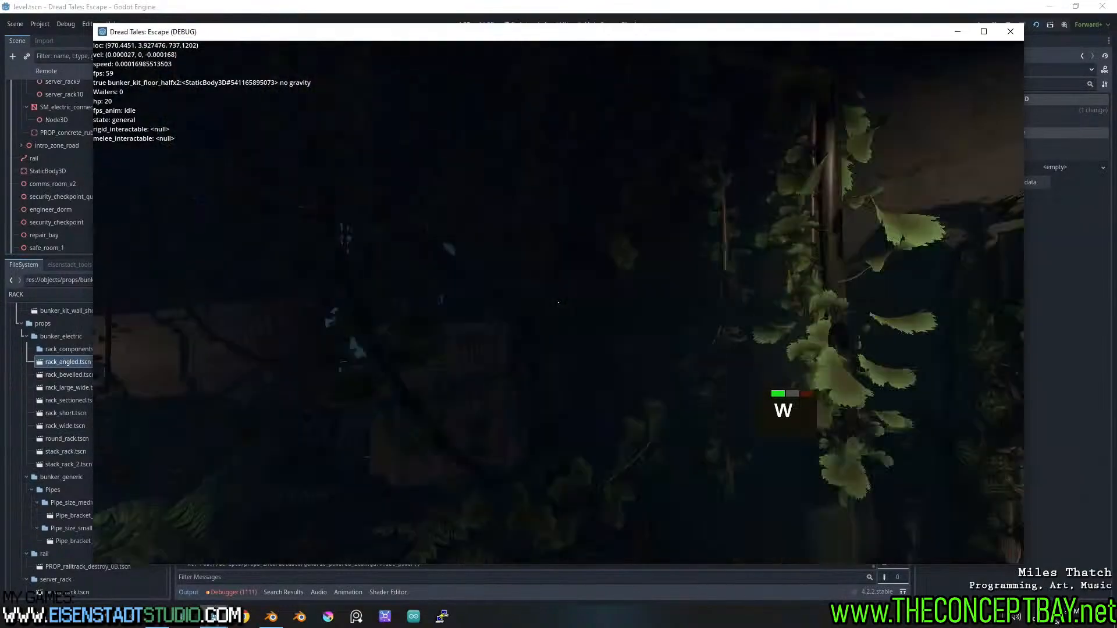
key("w")
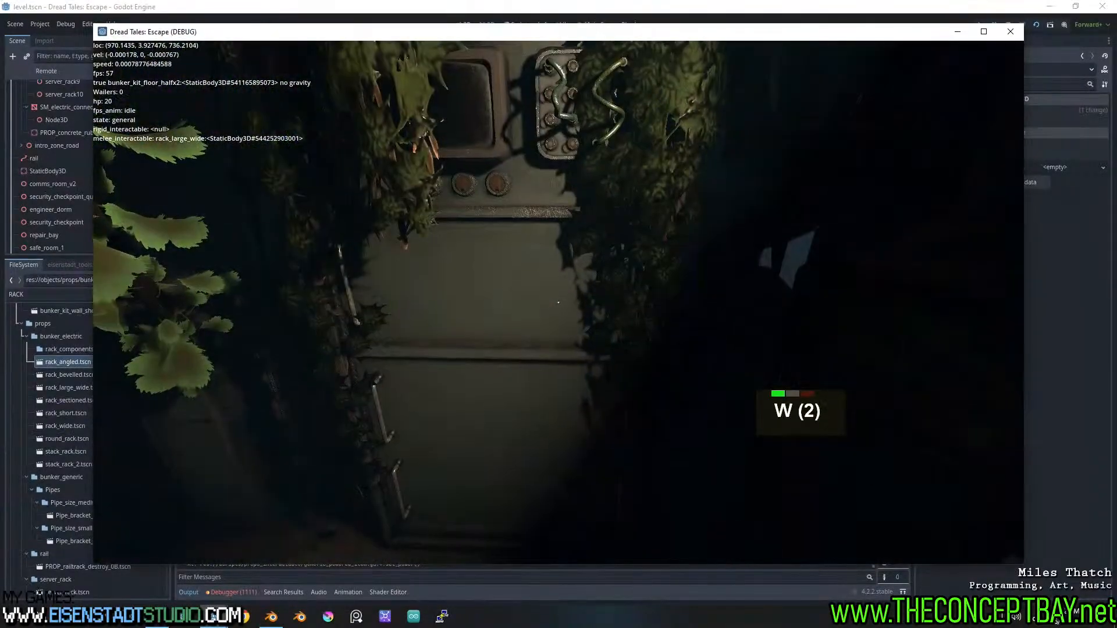
Inspect the vine-covered wide rack's screen, knobs and cable connectors in-game from close range and from a few steps back
key("a")
key("d")
key("s")
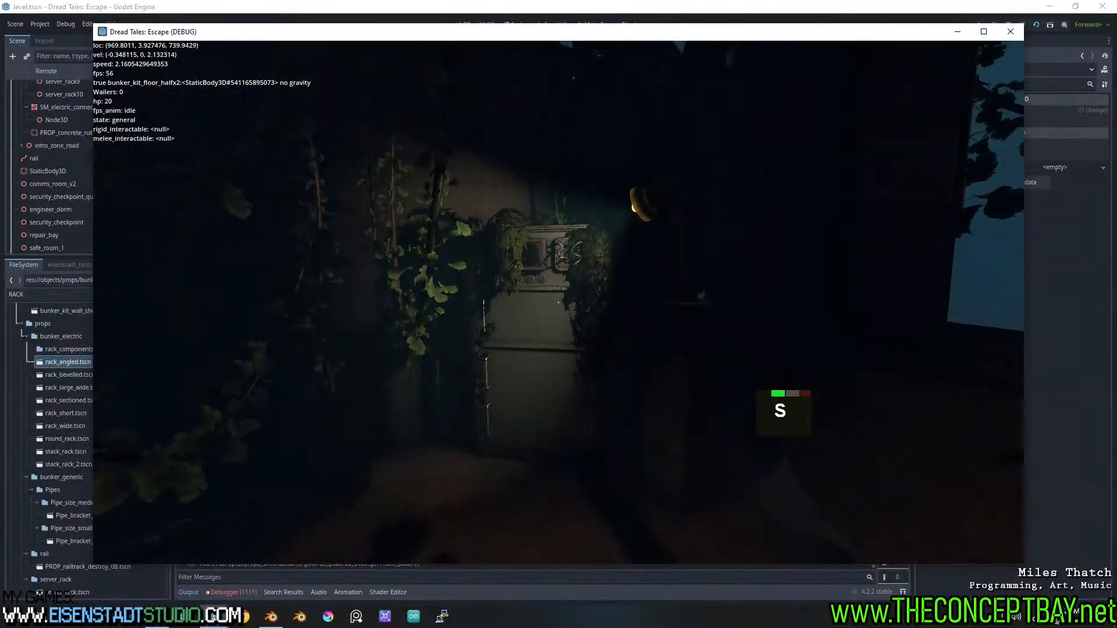
key("w")
key("a")
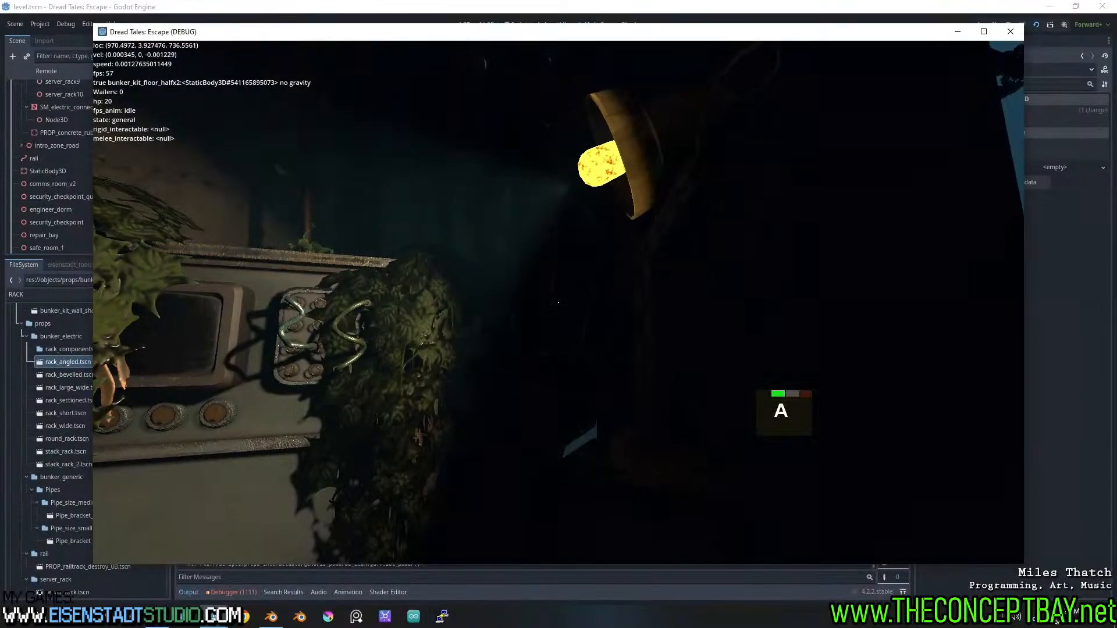
key("d")
Walk away from the rack through the dark safe room, view it from the far soil area, and jump back onto the raised floor
key("w")
key("d")
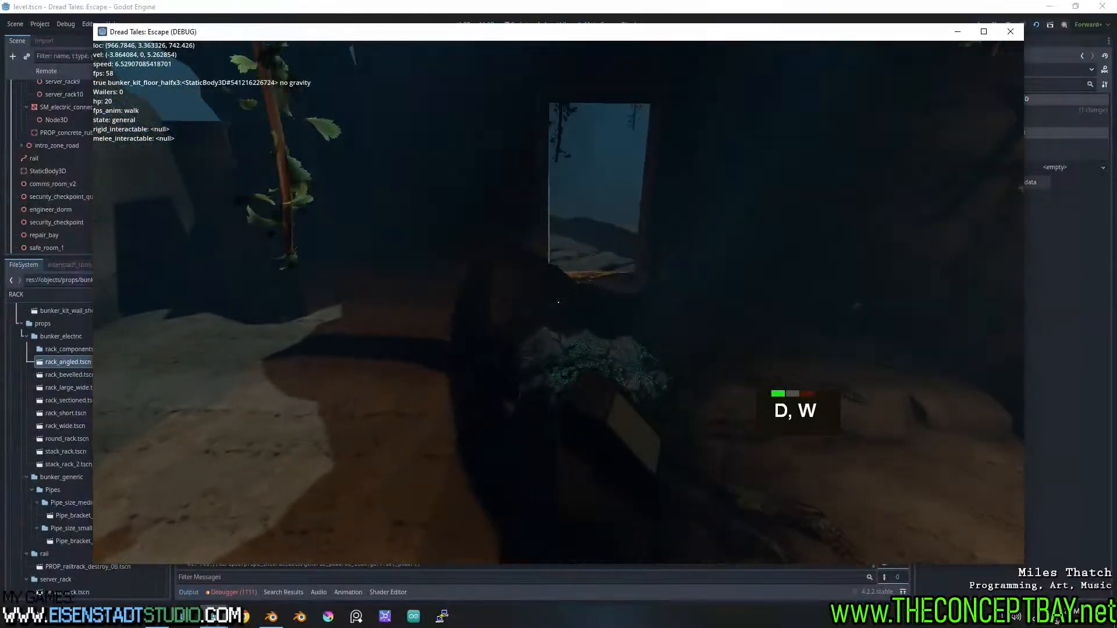
key("d")
key("w")
key("d")
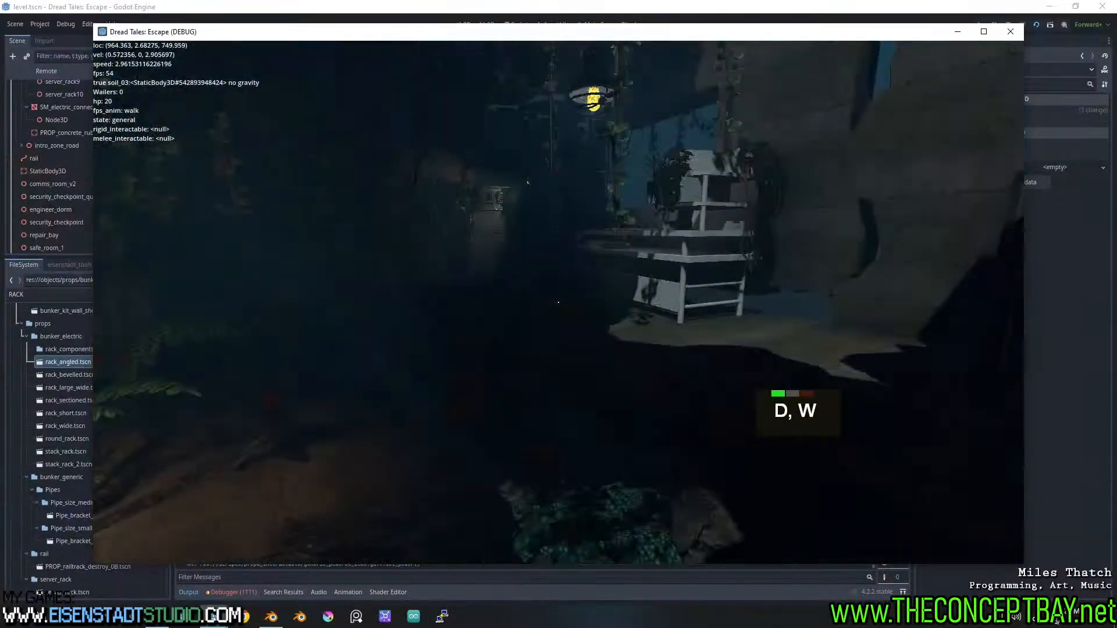
key("space")
key("a")
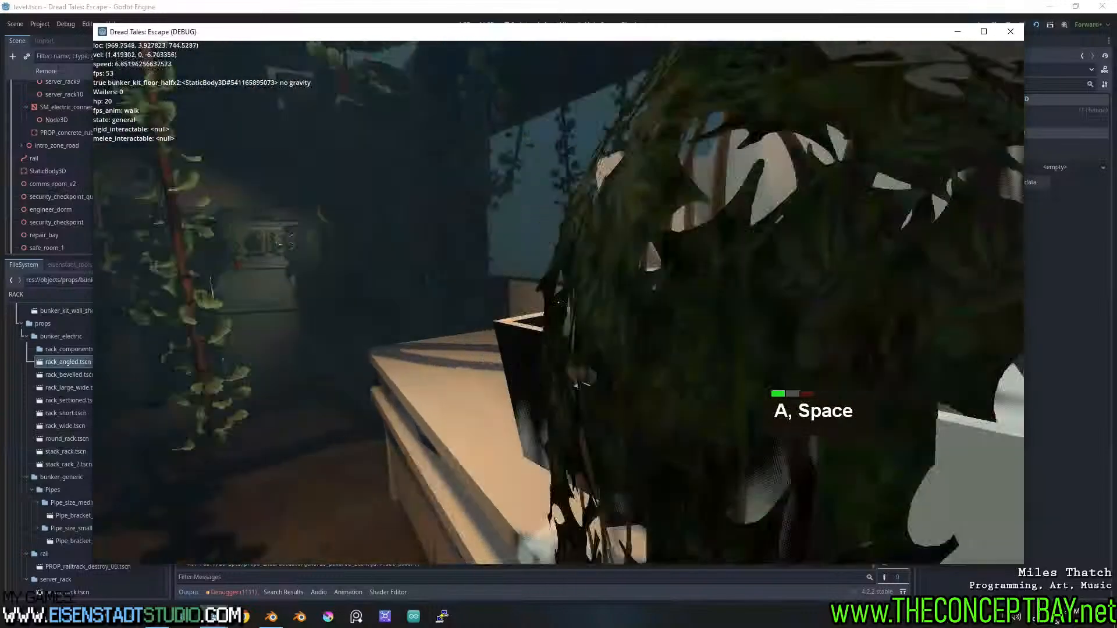
End the in-game test beside the bench facing the rack and save the level scene in the editor
key("a")
key("w")
key("alt+F4")
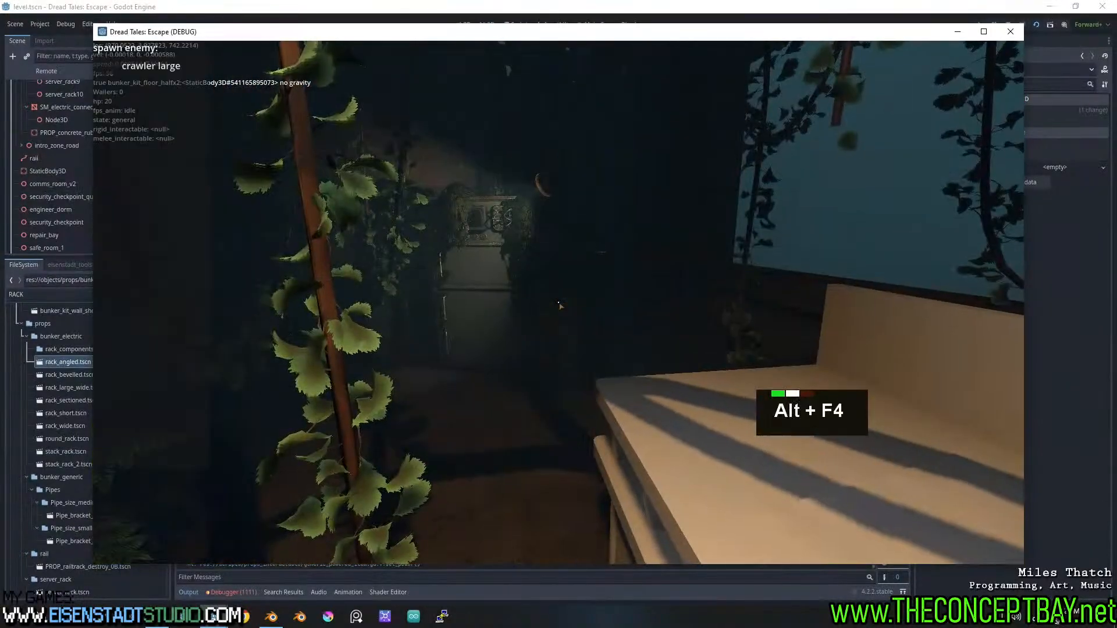
key("ctrl+s")
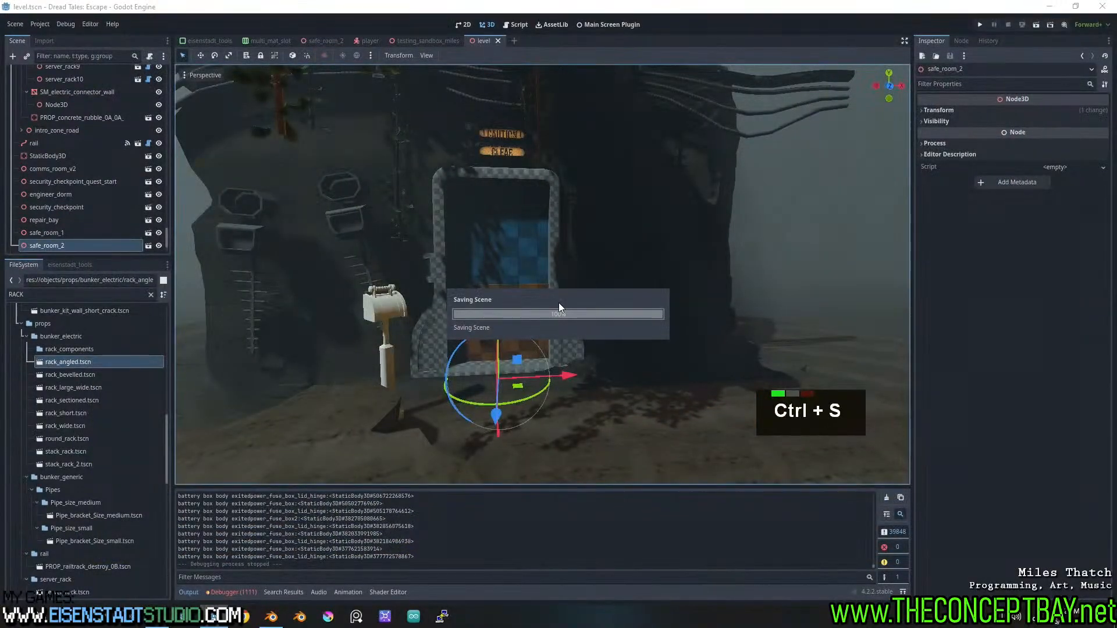